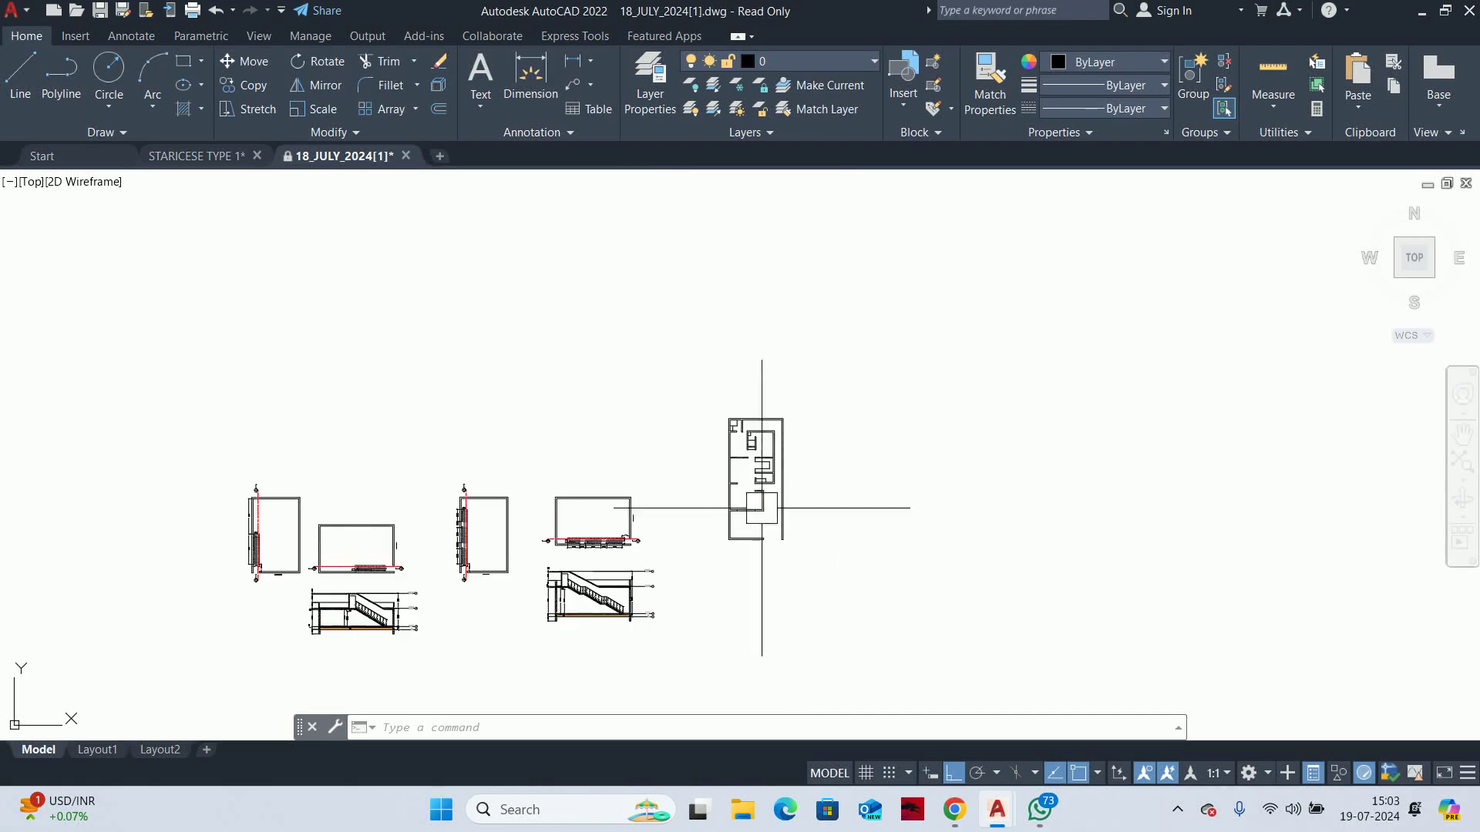
Pan and zoom around the sheet to center the inner rooms of the floor plan
scroll(700, 539, up, 3)
middle_drag(735, 497, 1010, 455)
middle_drag(540, 493, 740, 470)
middle_drag(655, 540, 771, 528)
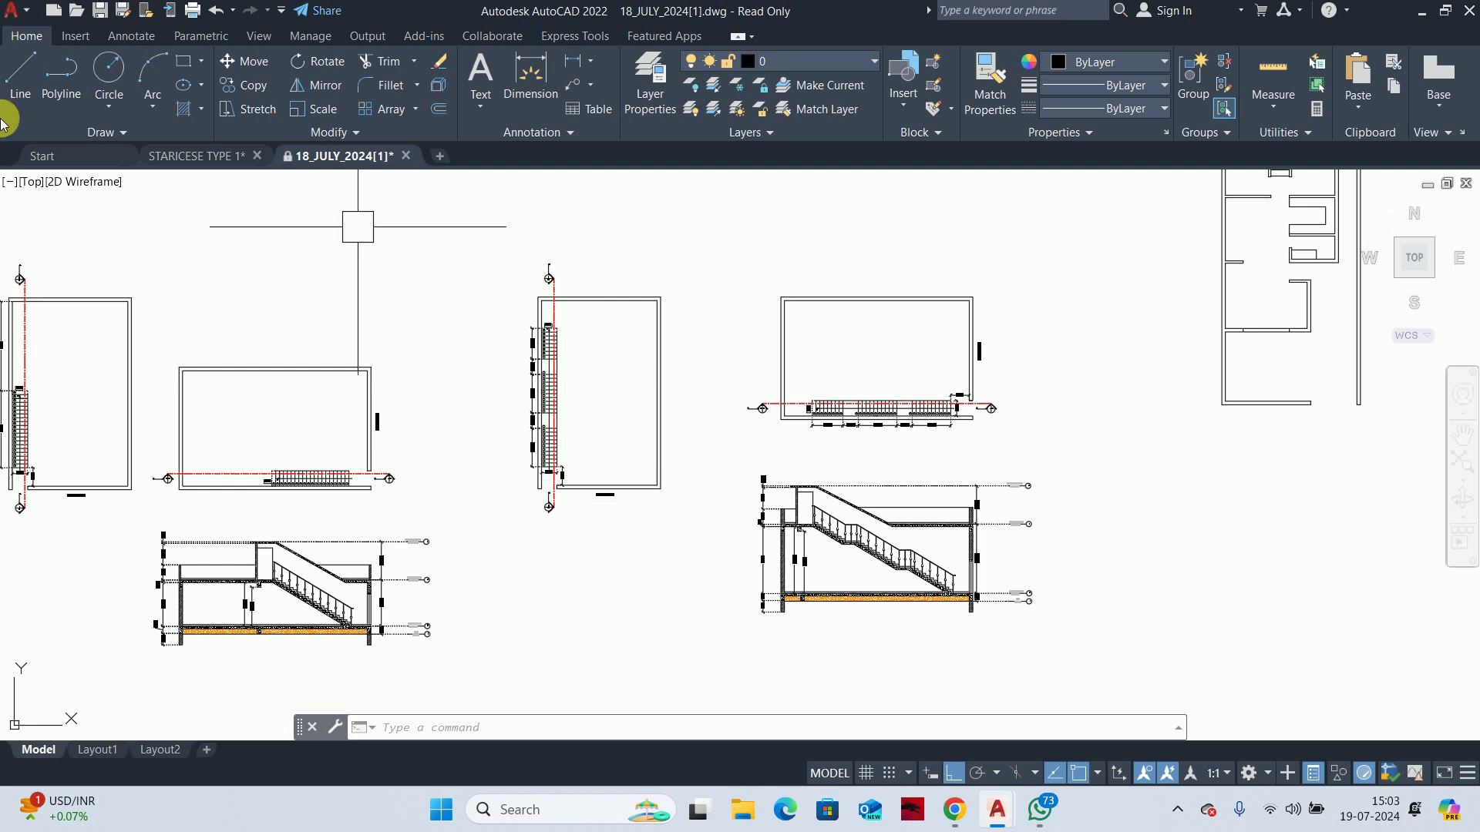
scroll(917, 547, up, 4)
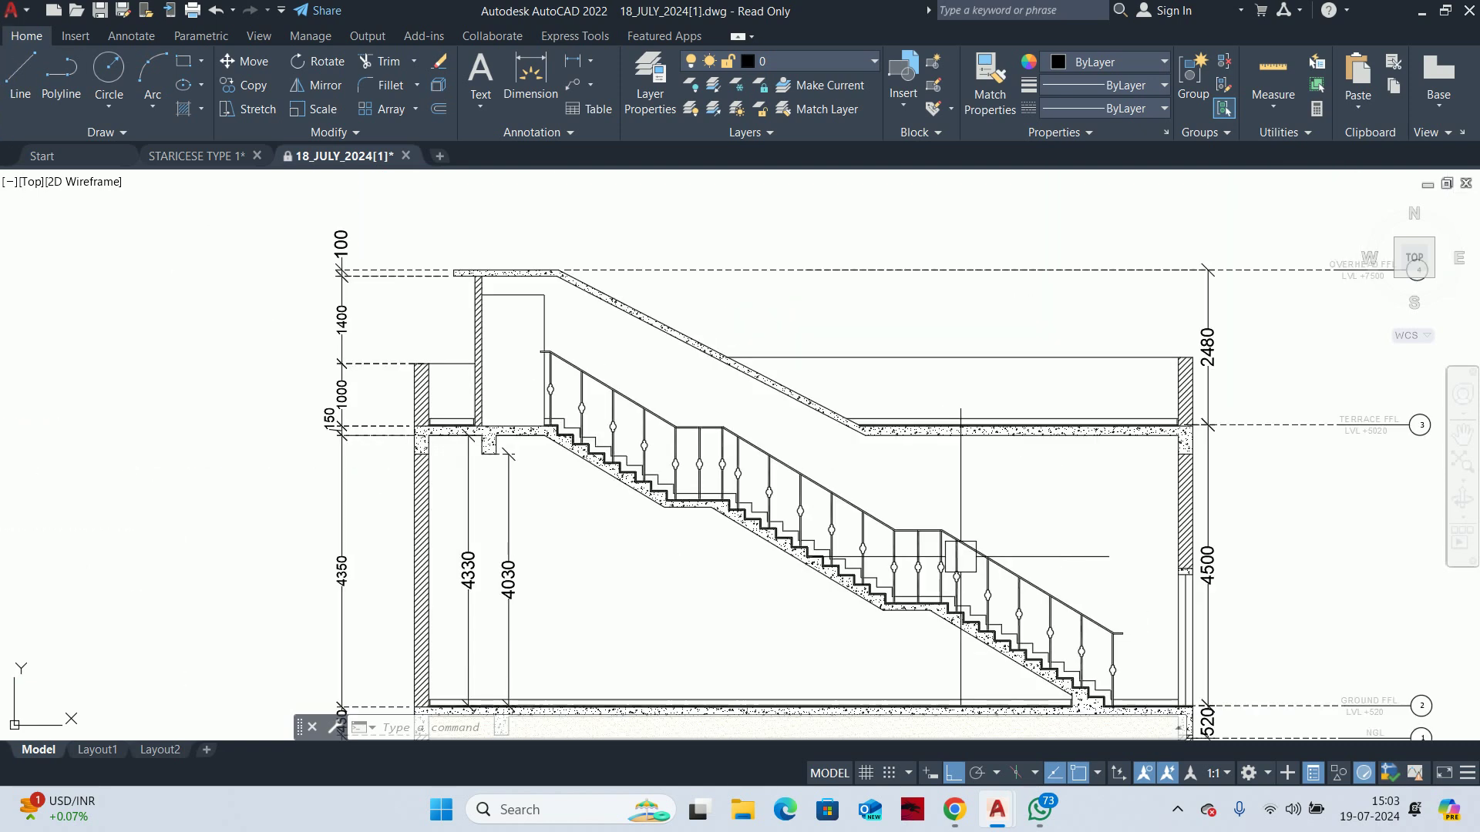
scroll(950, 521, up, 3)
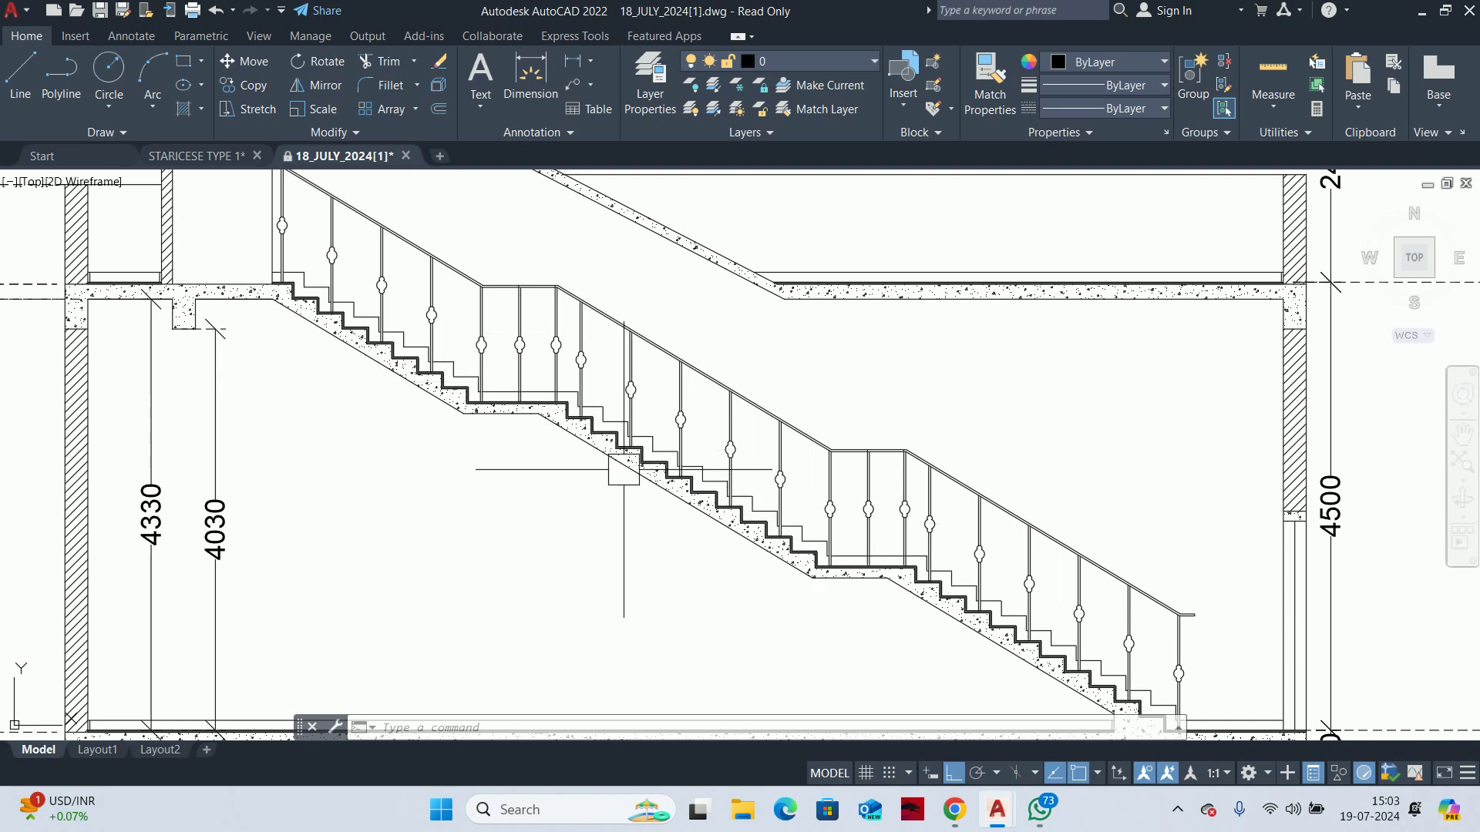
scroll(624, 469, down, 2)
scroll(624, 470, down, 2)
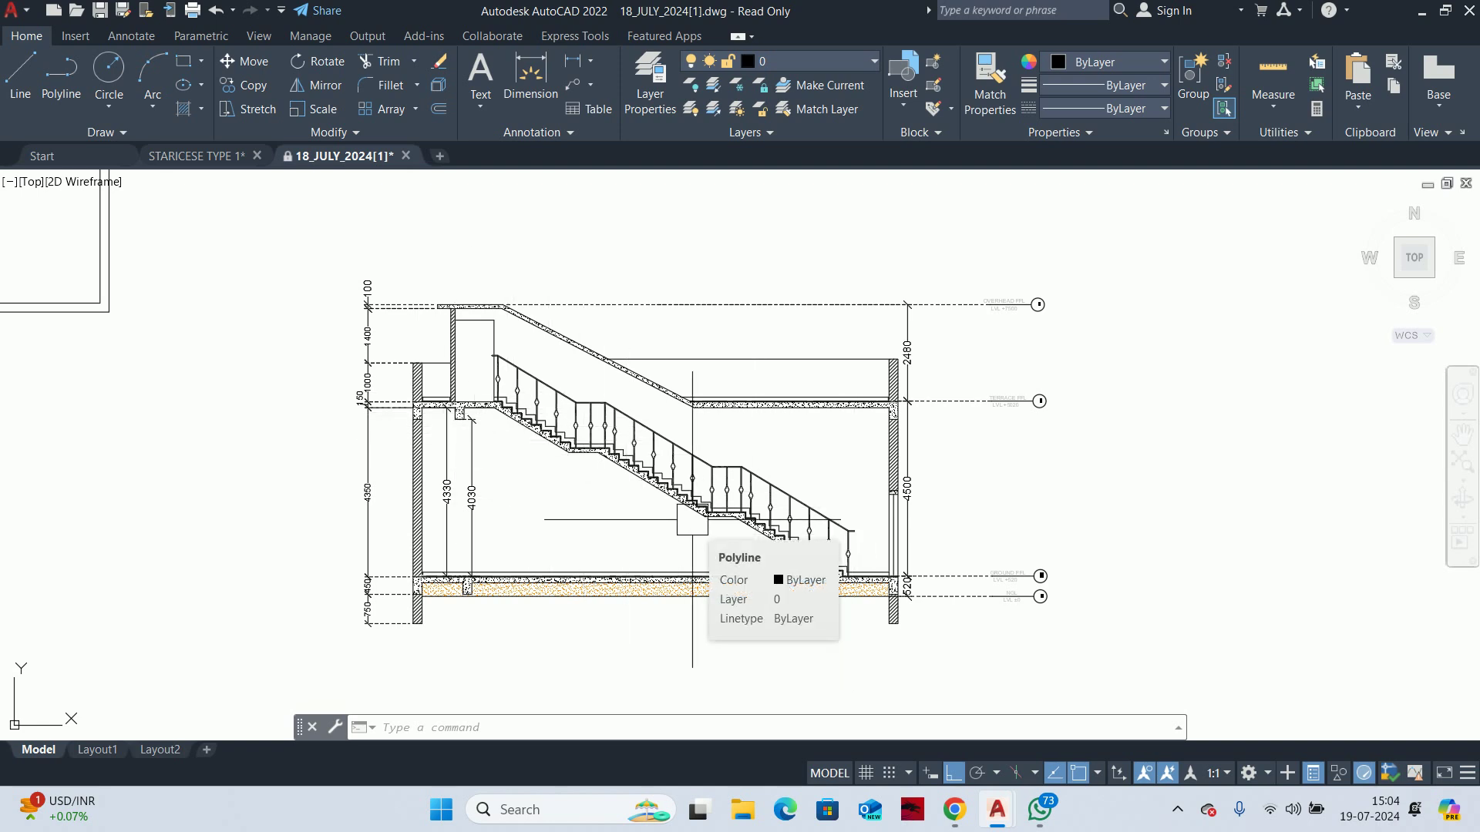
mouse_move(708, 509)
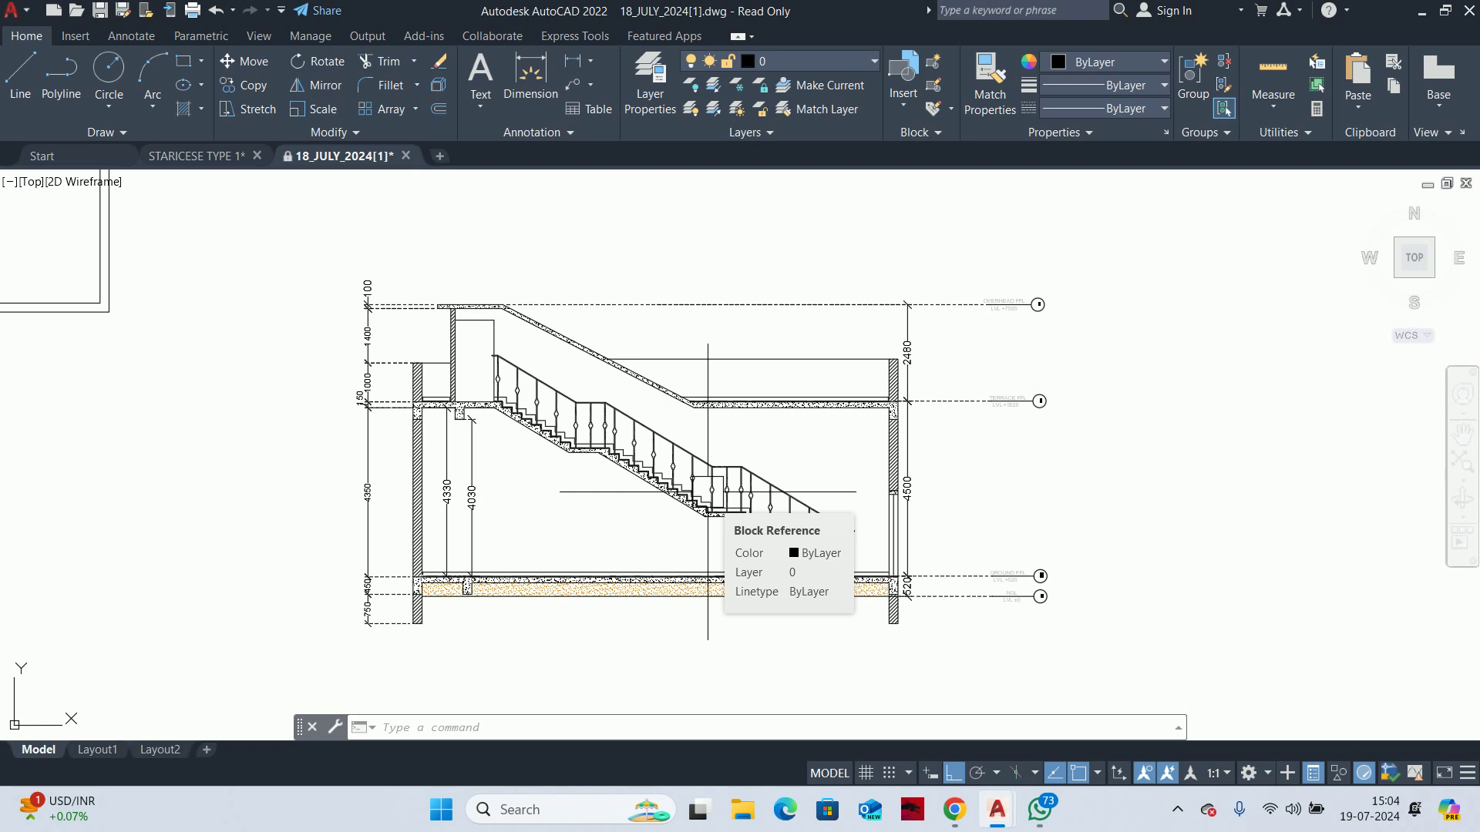
scroll(707, 492, down, 3)
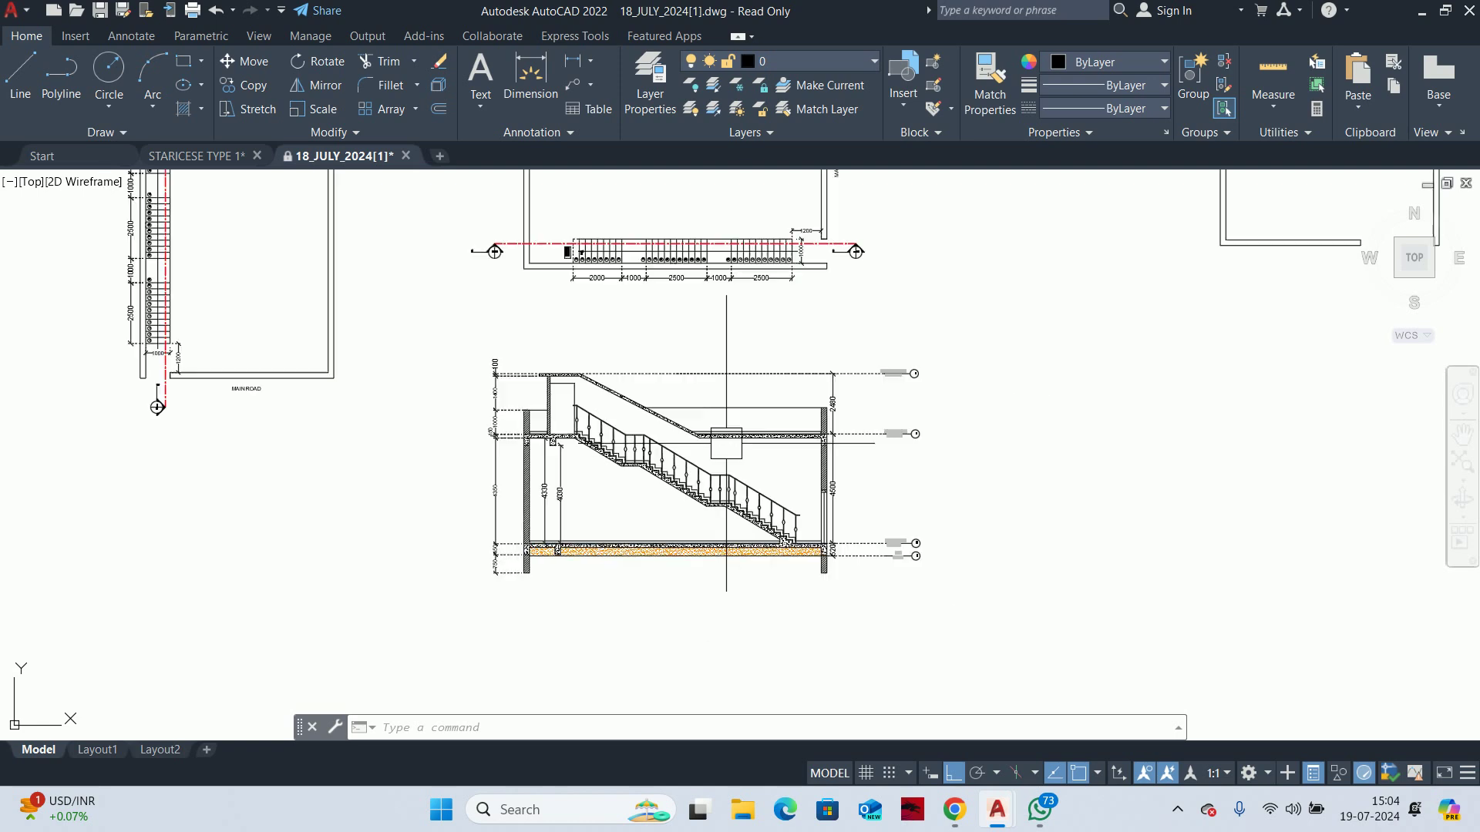
scroll(850, 449, up, 5)
scroll(851, 450, up, 2)
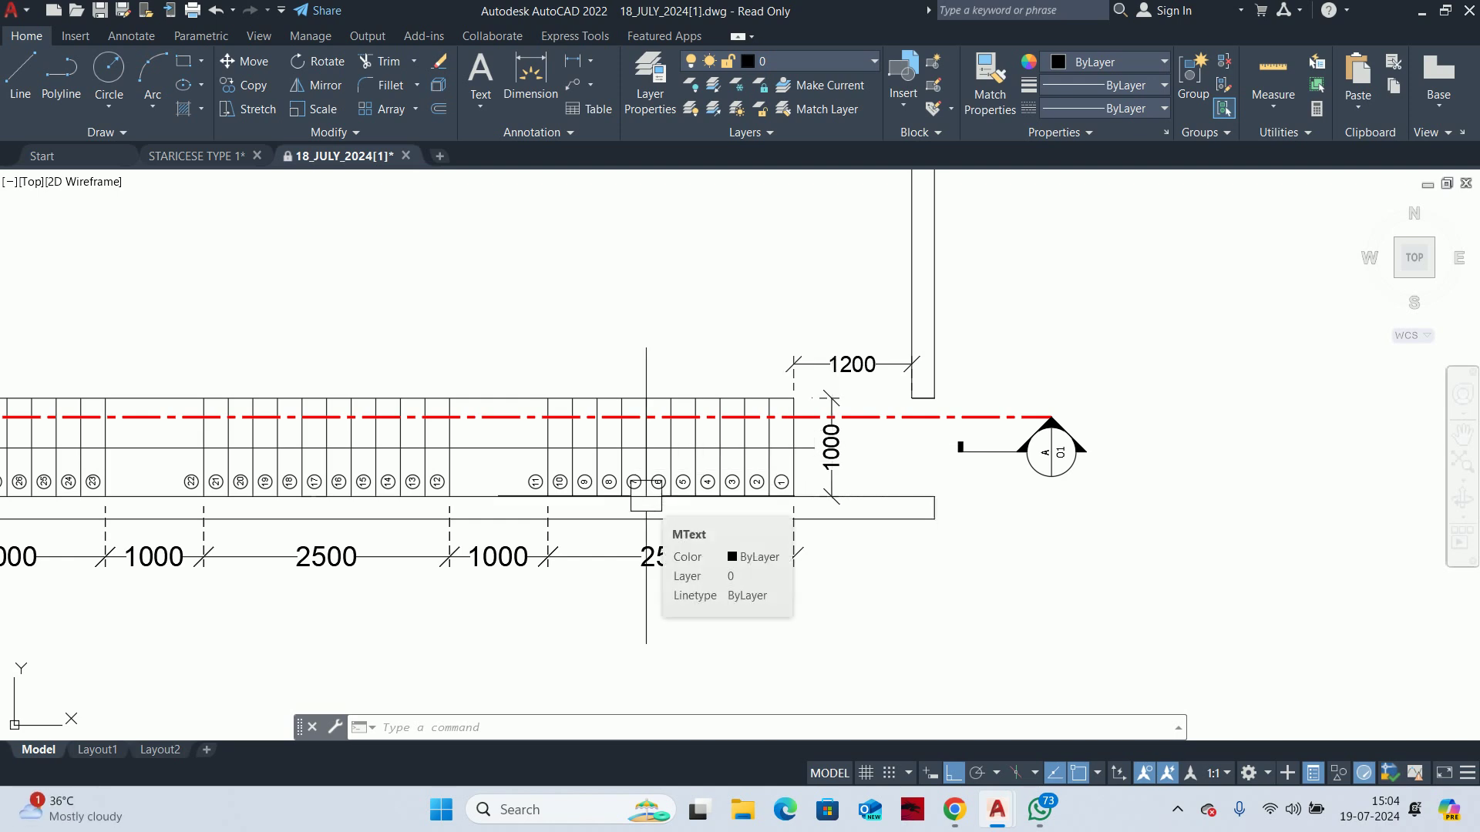
scroll(646, 495, down, 5)
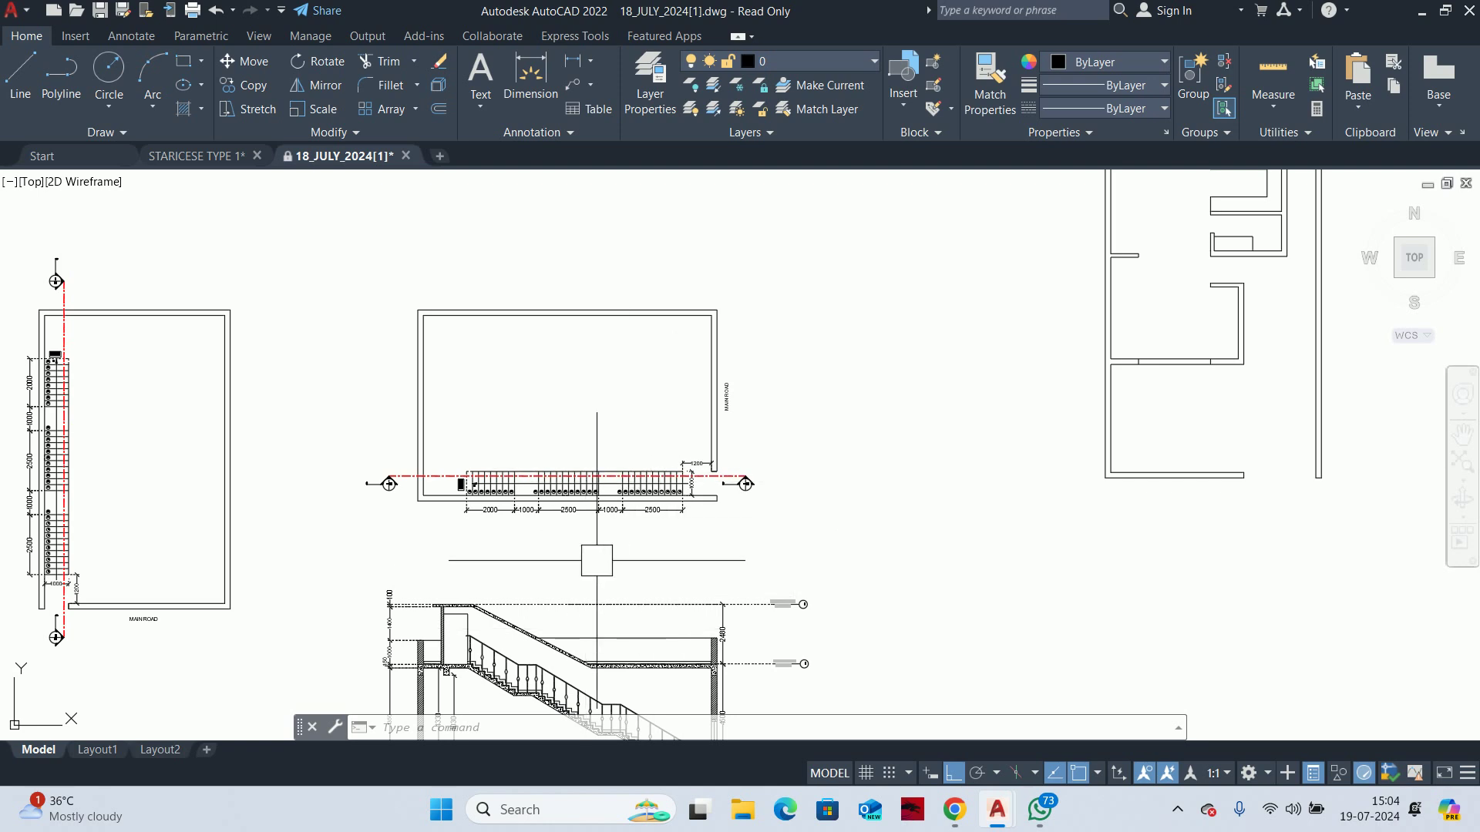
scroll(597, 561, down, 6)
scroll(568, 462, up, 1)
scroll(601, 447, up, 2)
scroll(631, 422, up, 1)
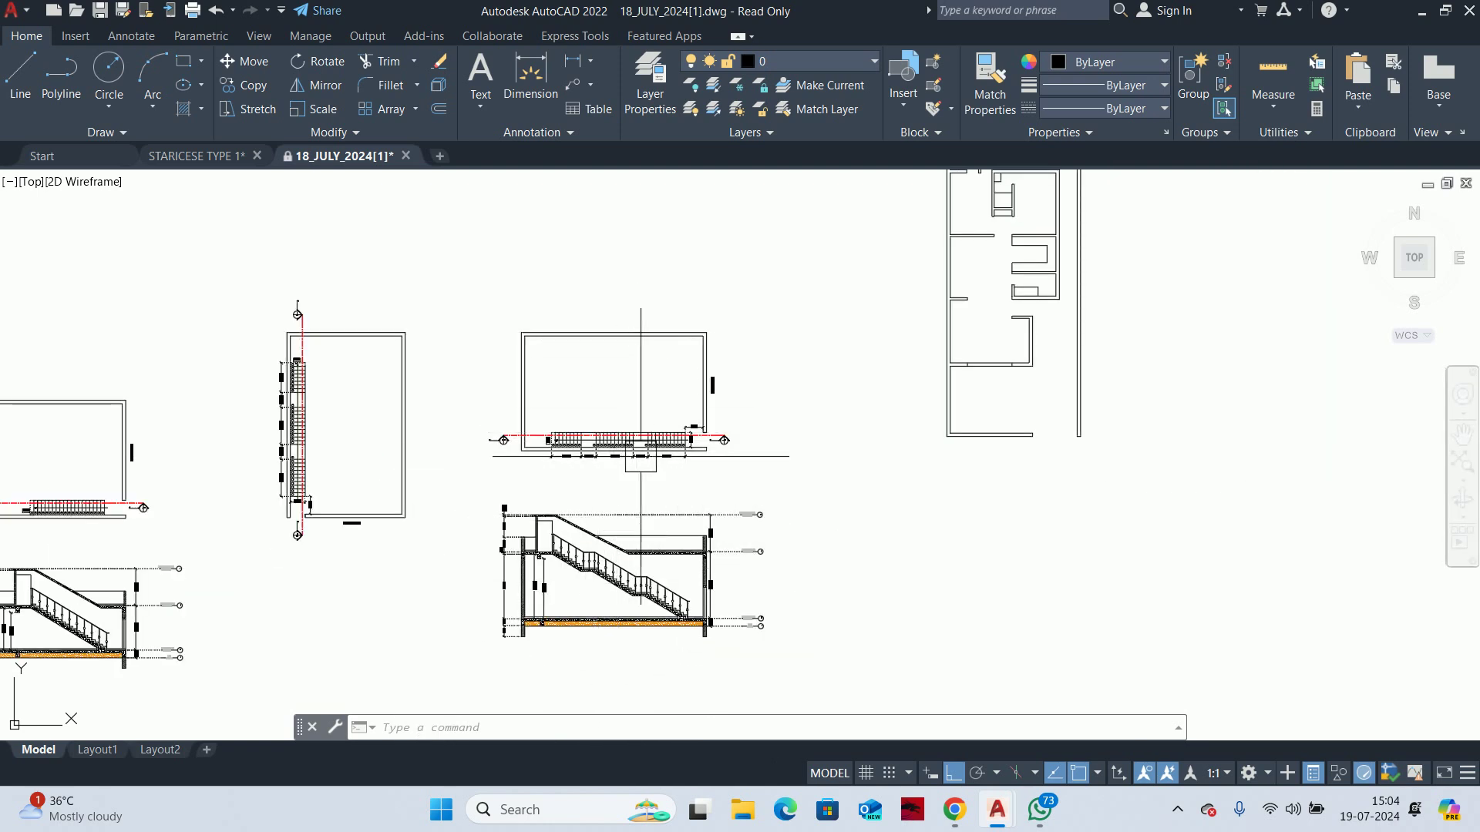
scroll(636, 441, up, 4)
scroll(635, 451, down, 6)
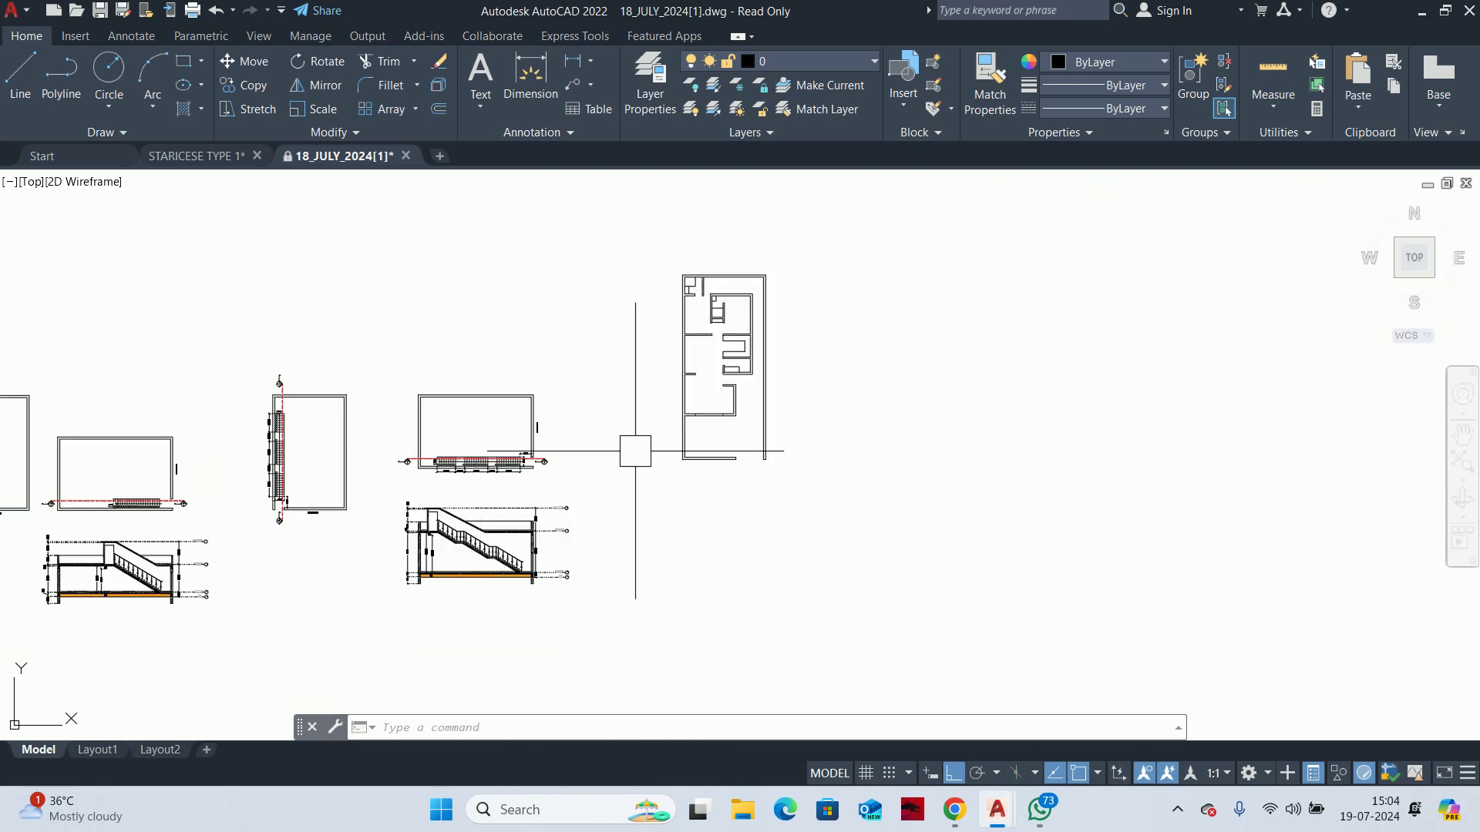
middle_drag(635, 451, 614, 411)
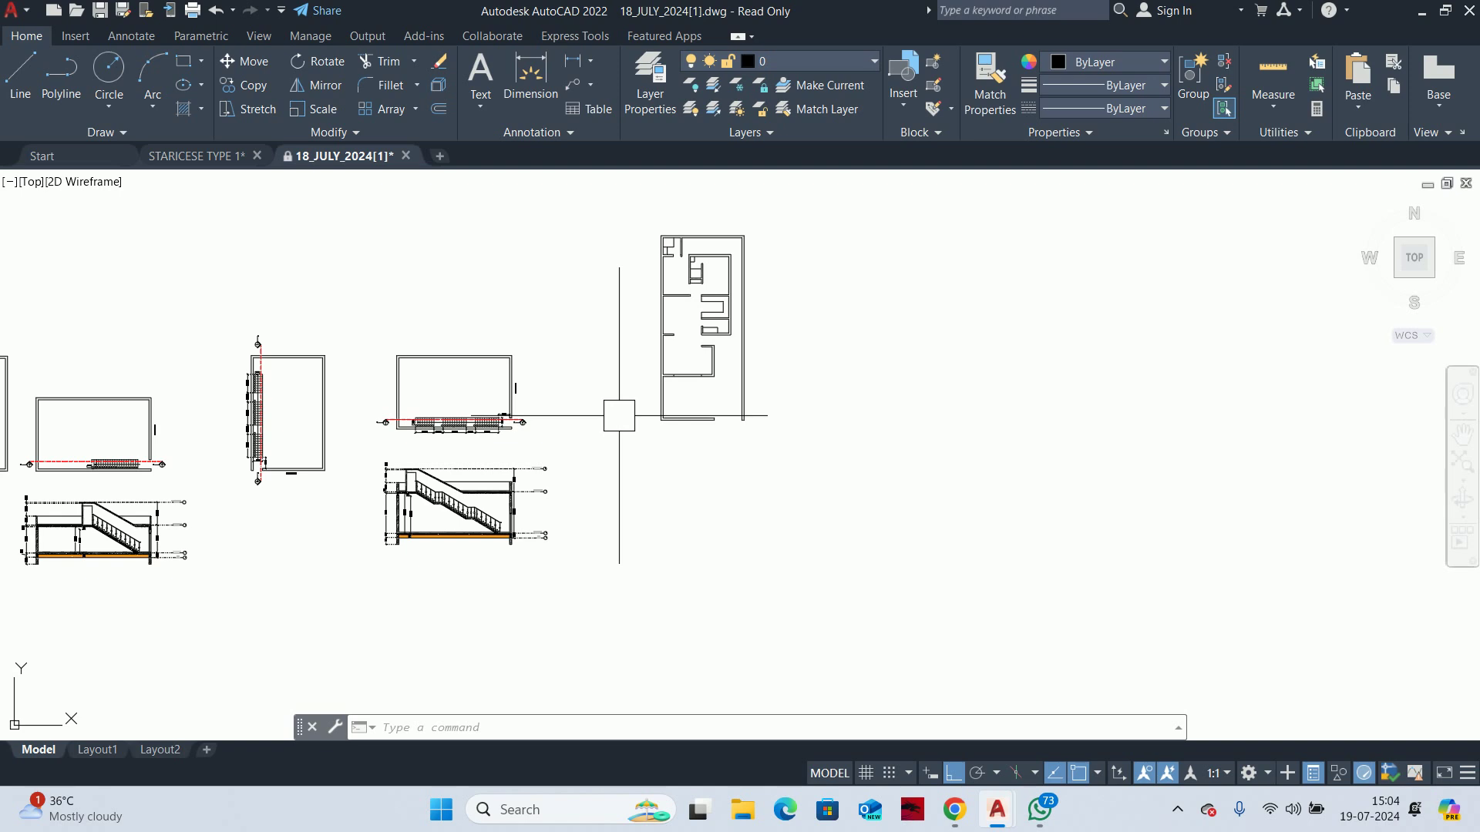
scroll(661, 324, up, 2)
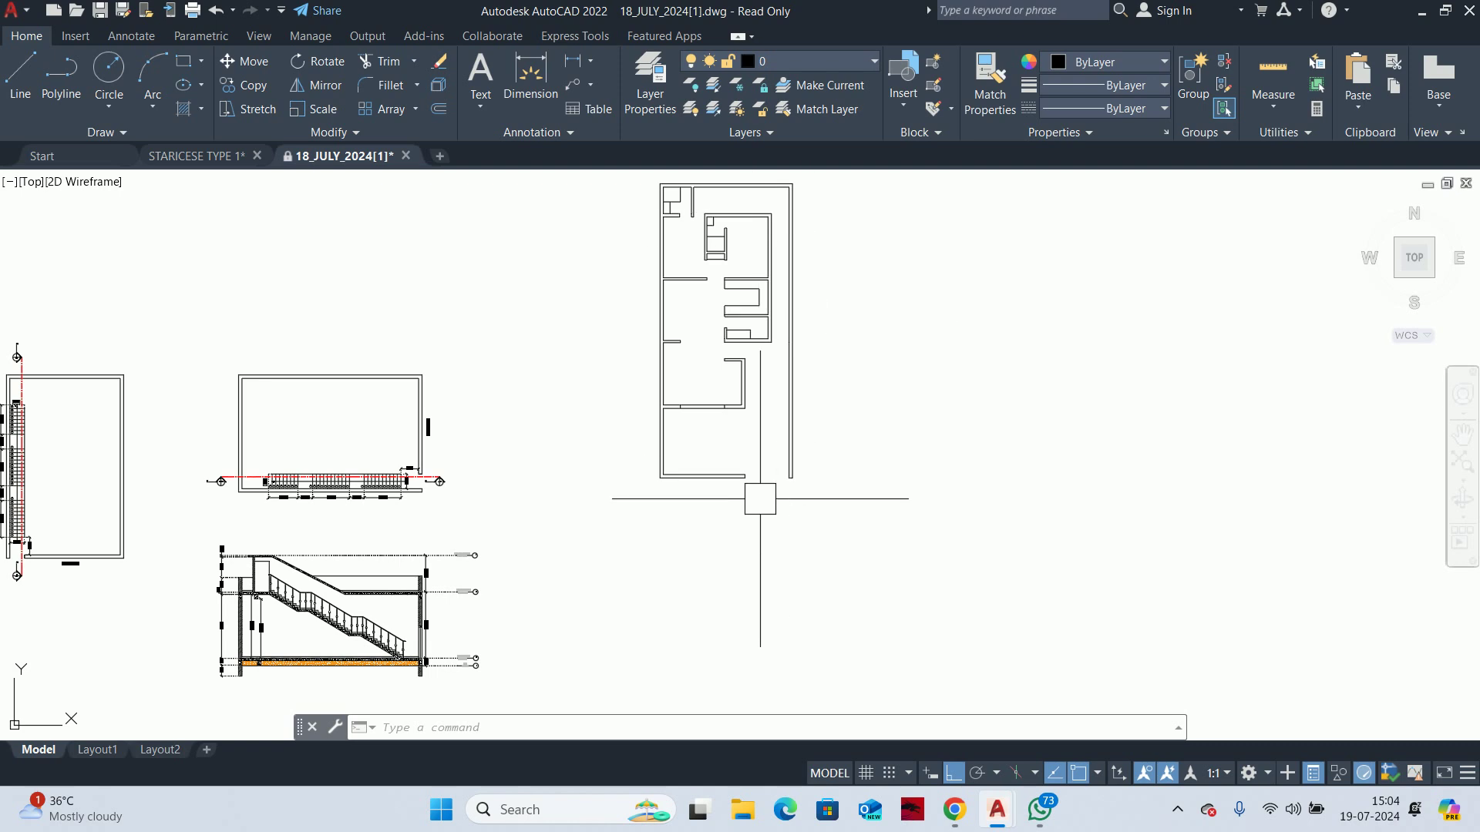
scroll(760, 498, up, 4)
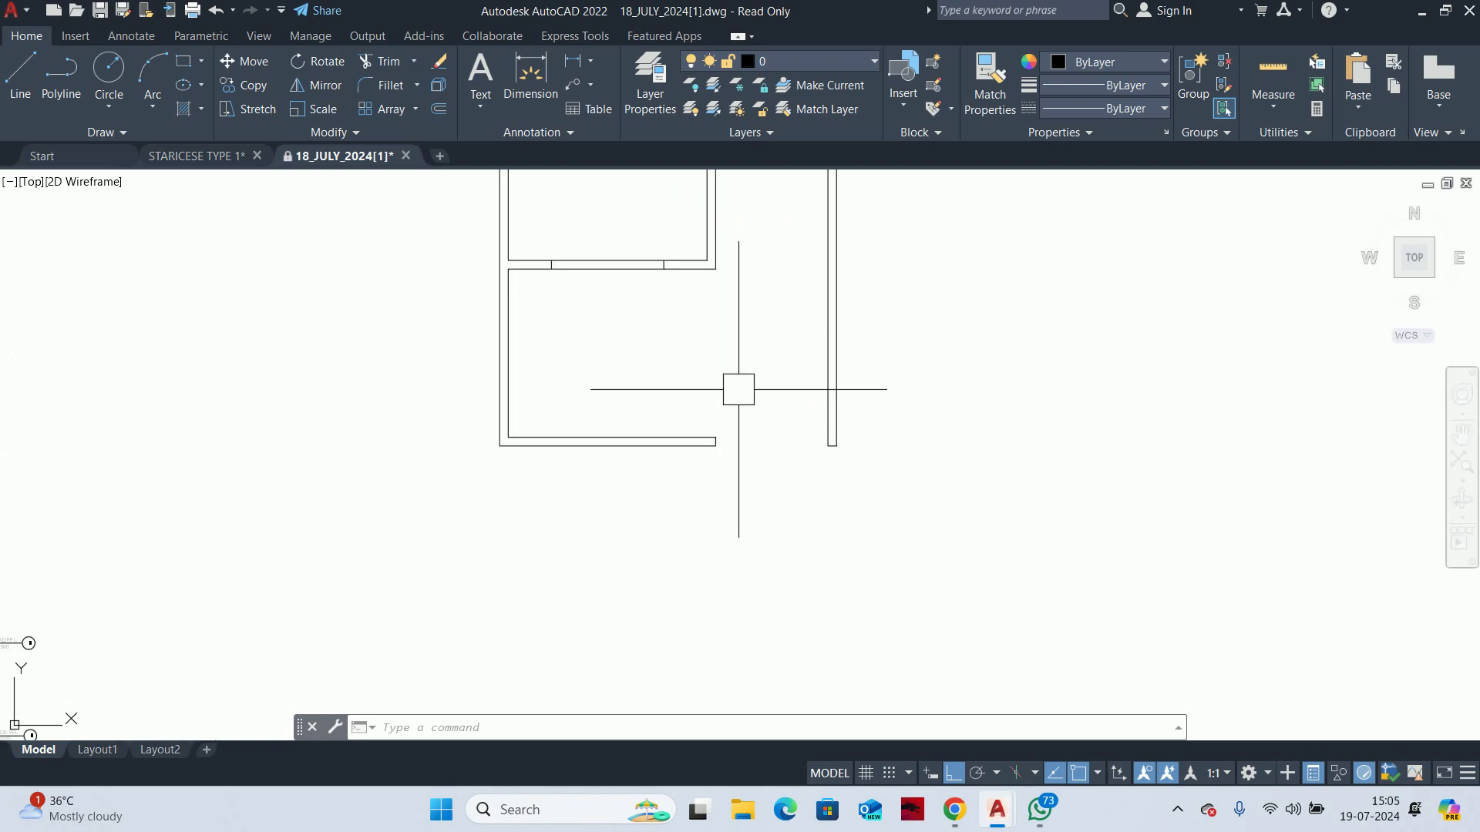
middle_drag(739, 390, 768, 460)
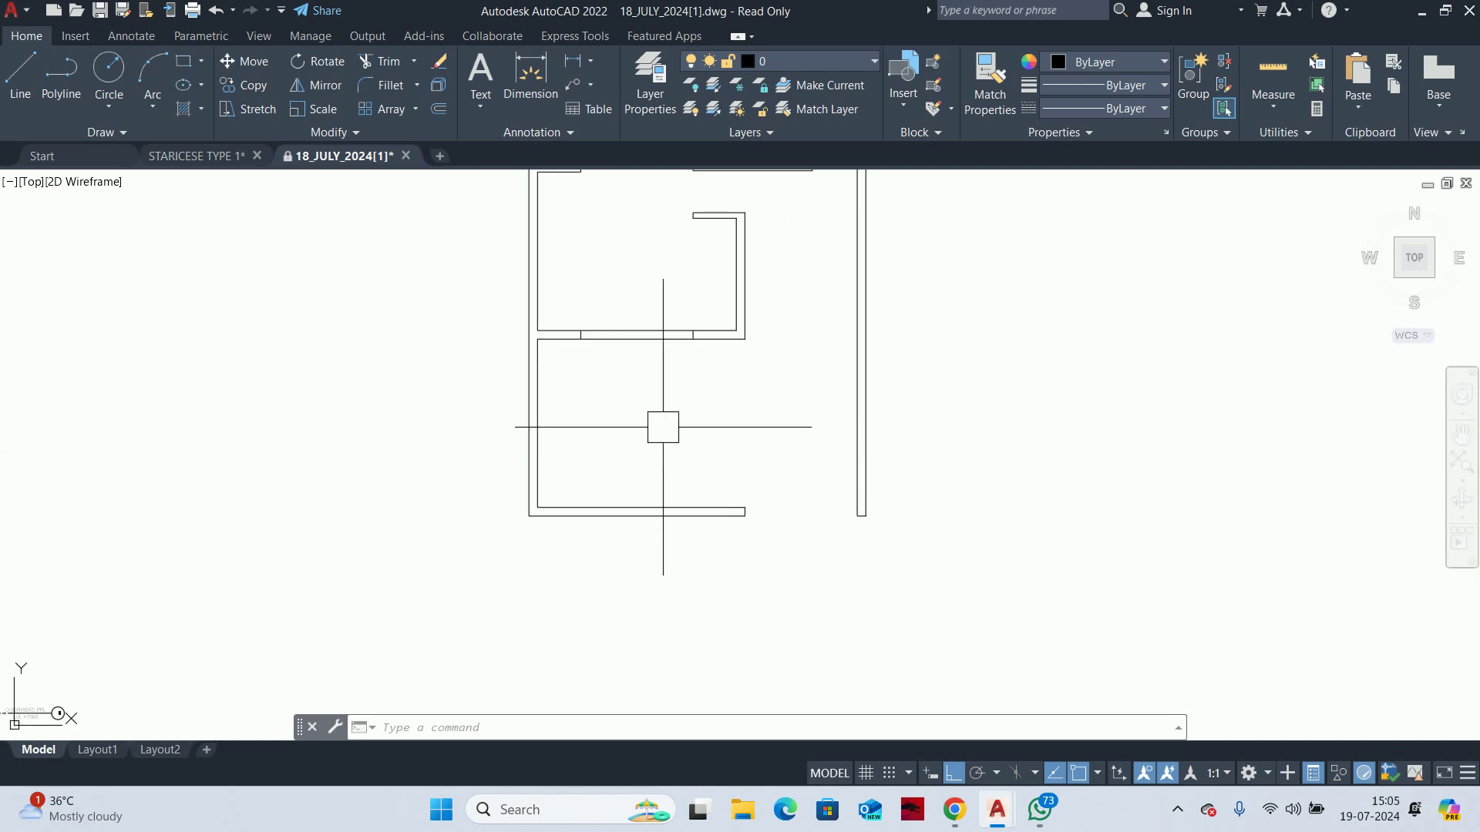
middle_drag(671, 439, 659, 633)
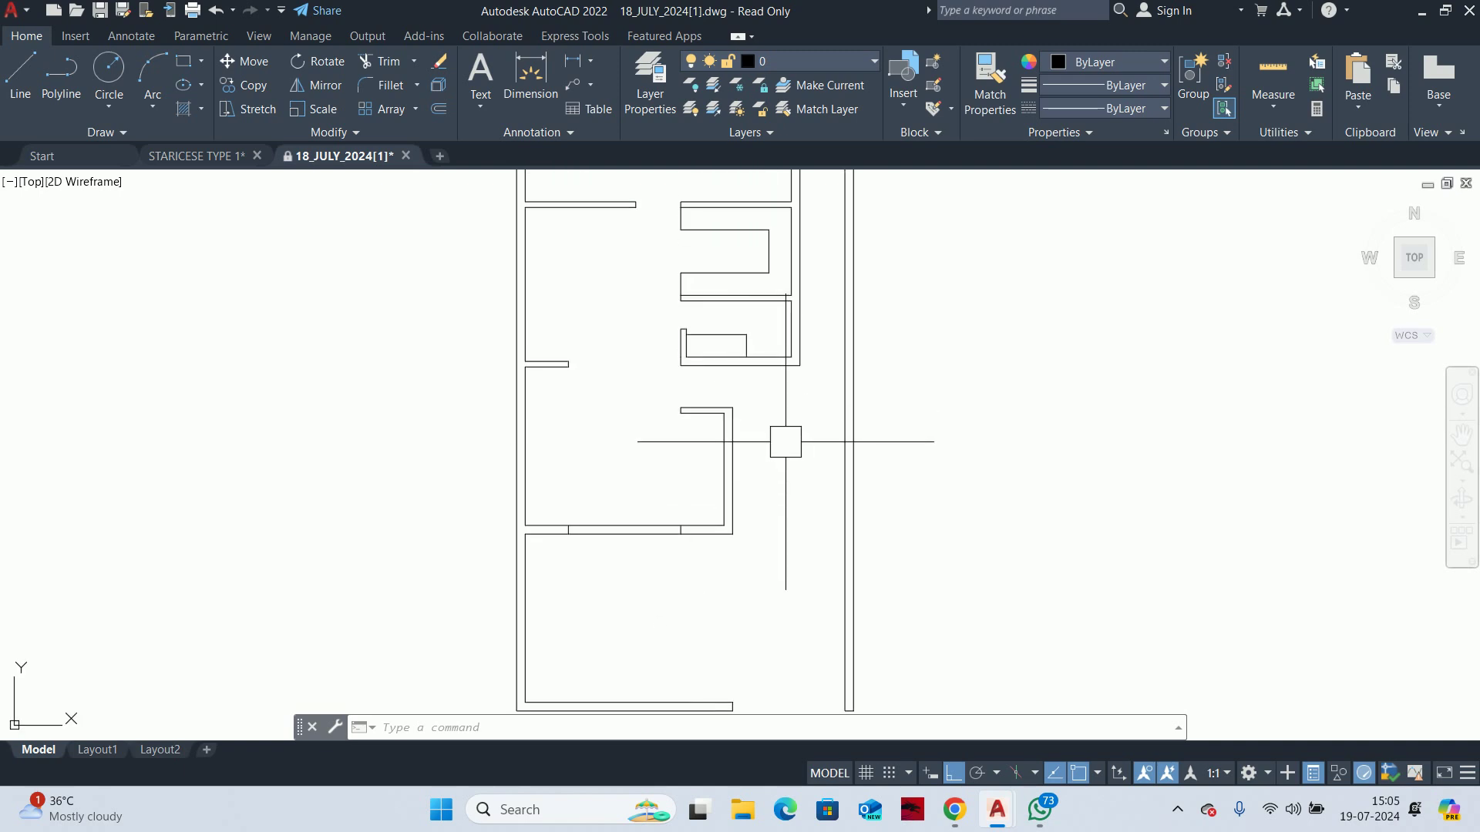
middle_drag(803, 465, 887, 568)
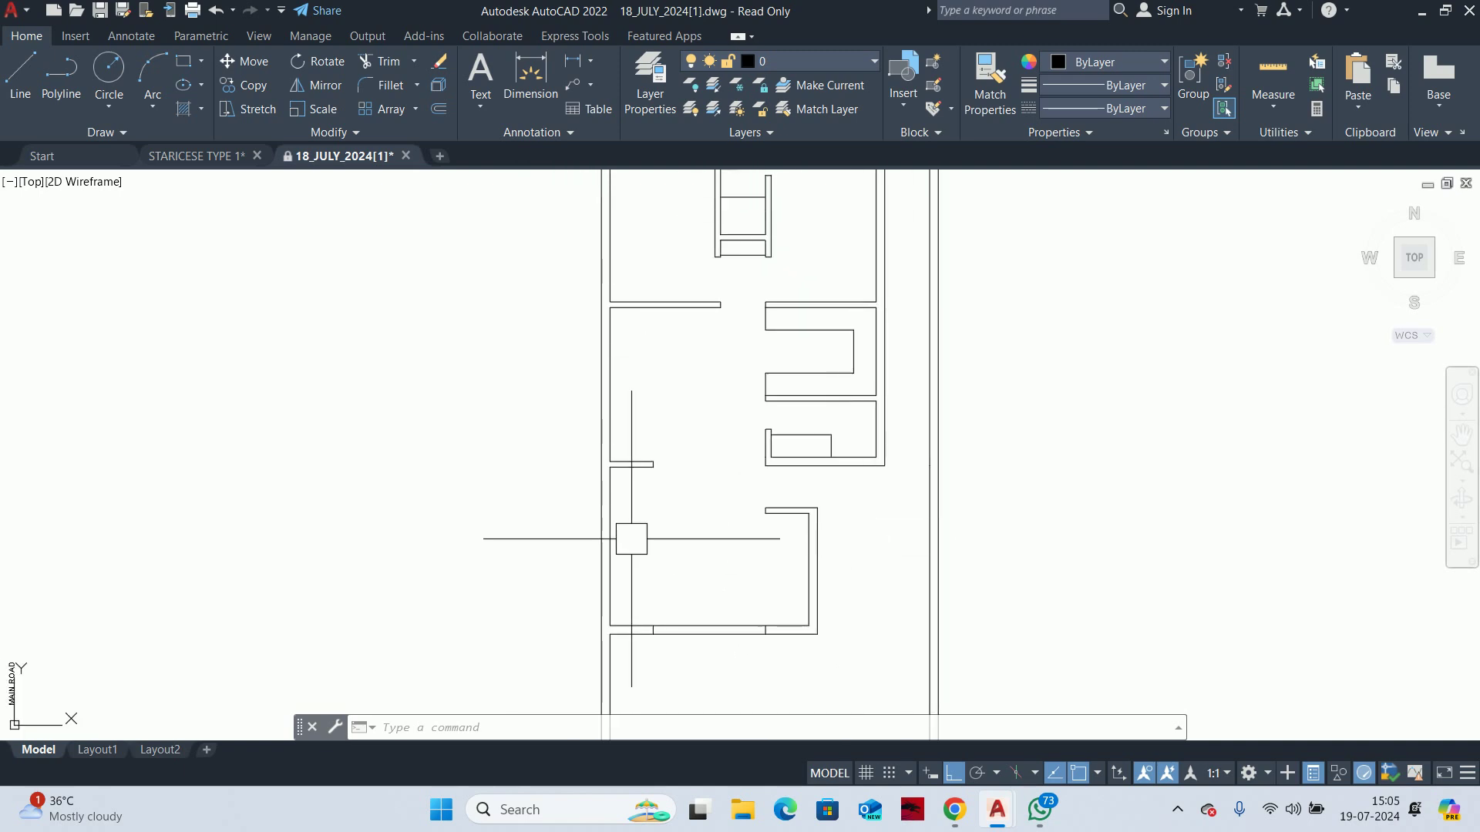
middle_drag(769, 584, 760, 683)
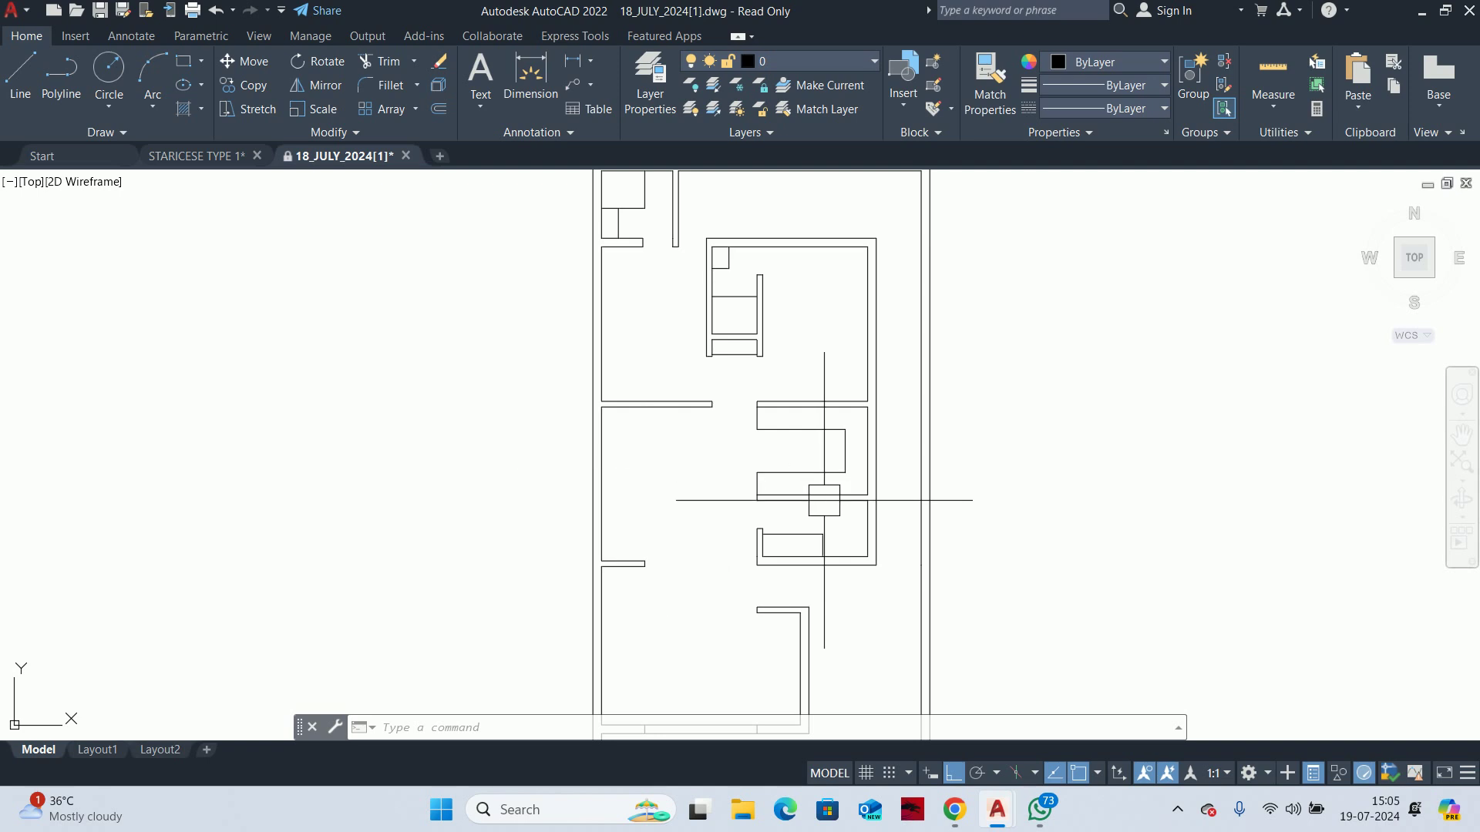
middle_drag(803, 490, 813, 644)
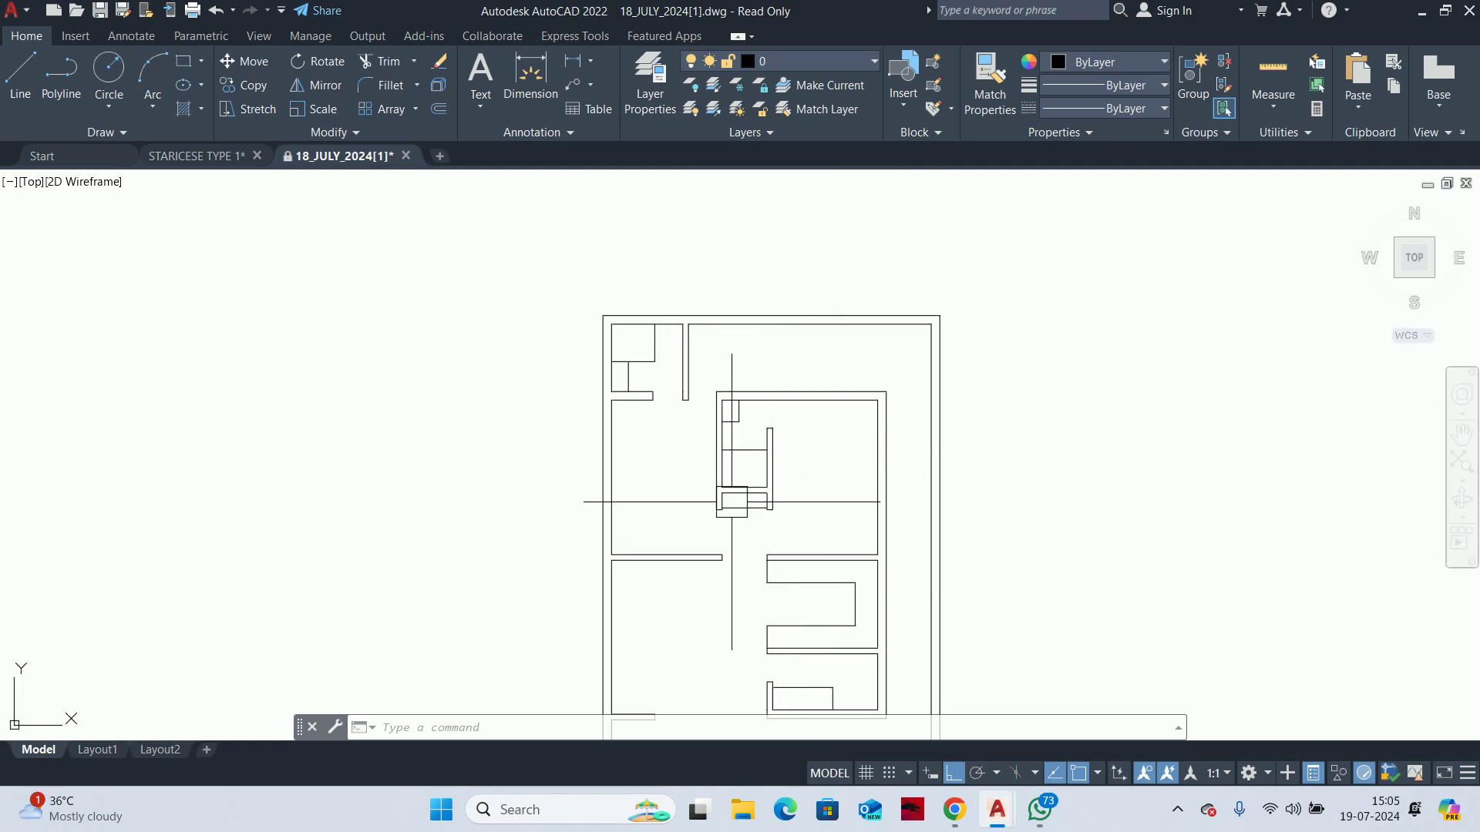
scroll(924, 437, down, 4)
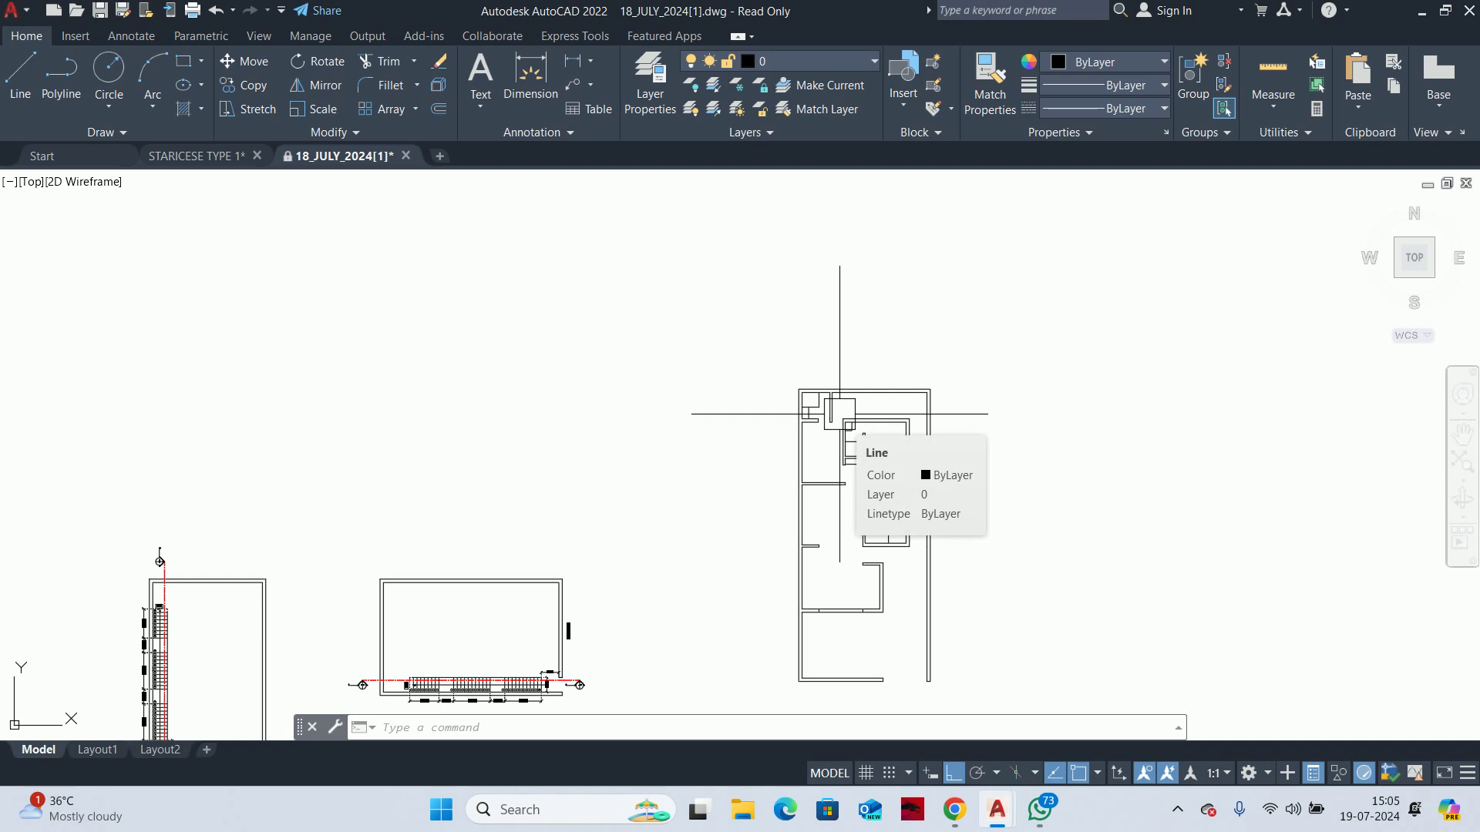
key(Escape)
key(Escape)
key(Escape)
scroll(839, 414, up, 6)
middle_drag(892, 446, 760, 440)
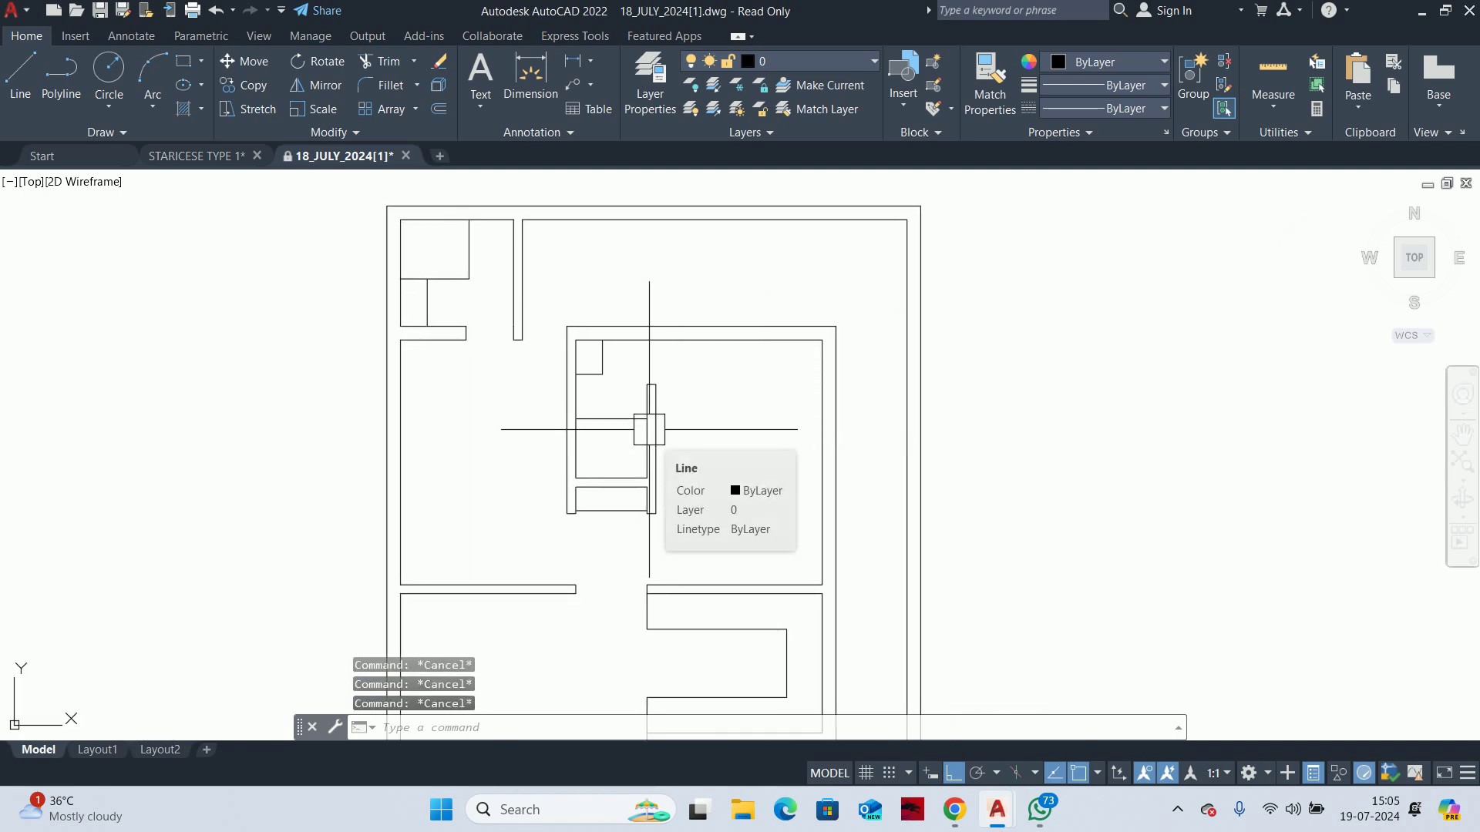
Offset the vertical wall line 1200 to each side
text(l)
key(Return)
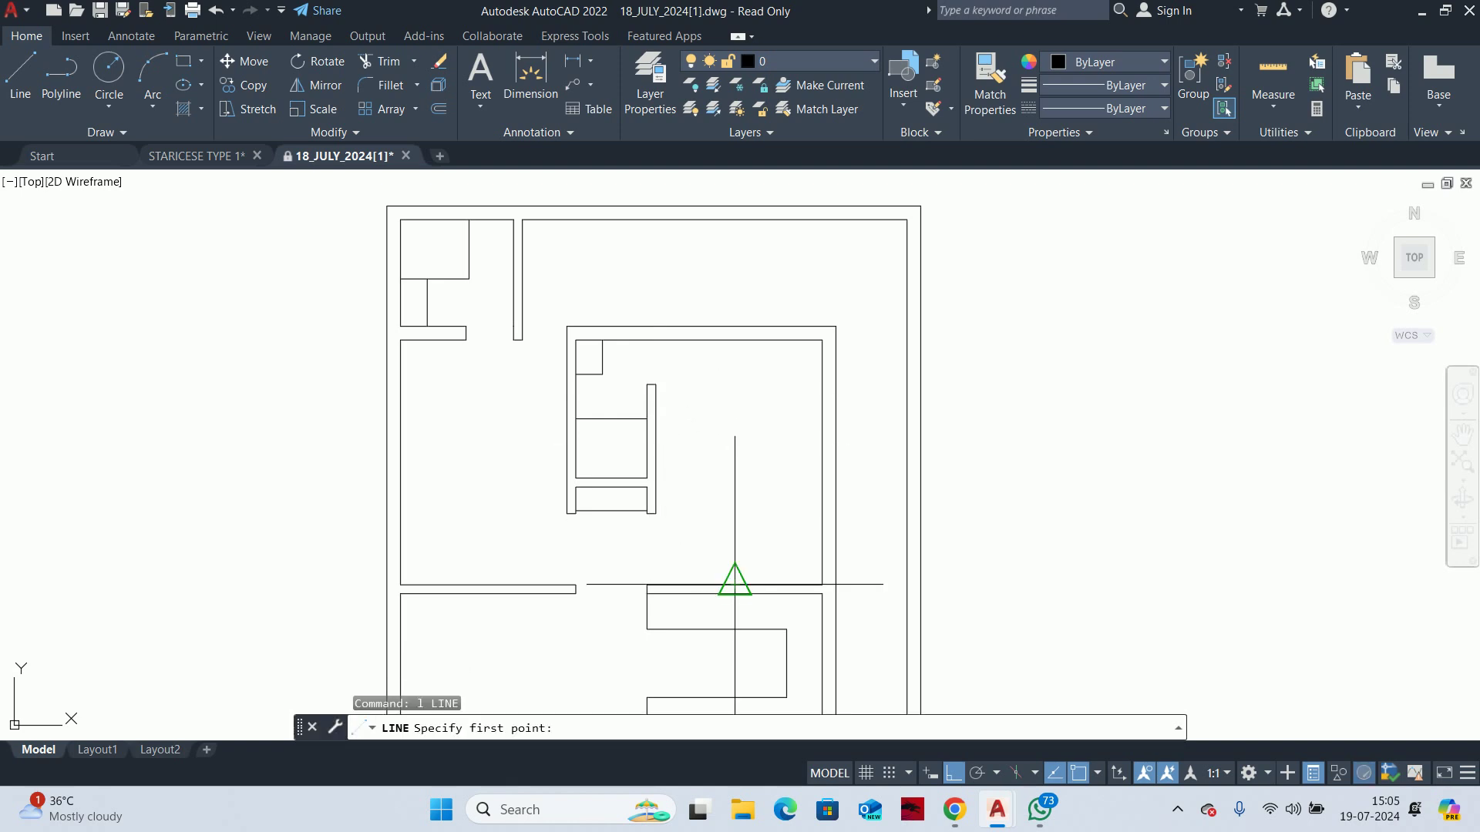
click(735, 584)
key(Escape)
key(Escape)
key(Escape)
scroll(682, 433, up, 5)
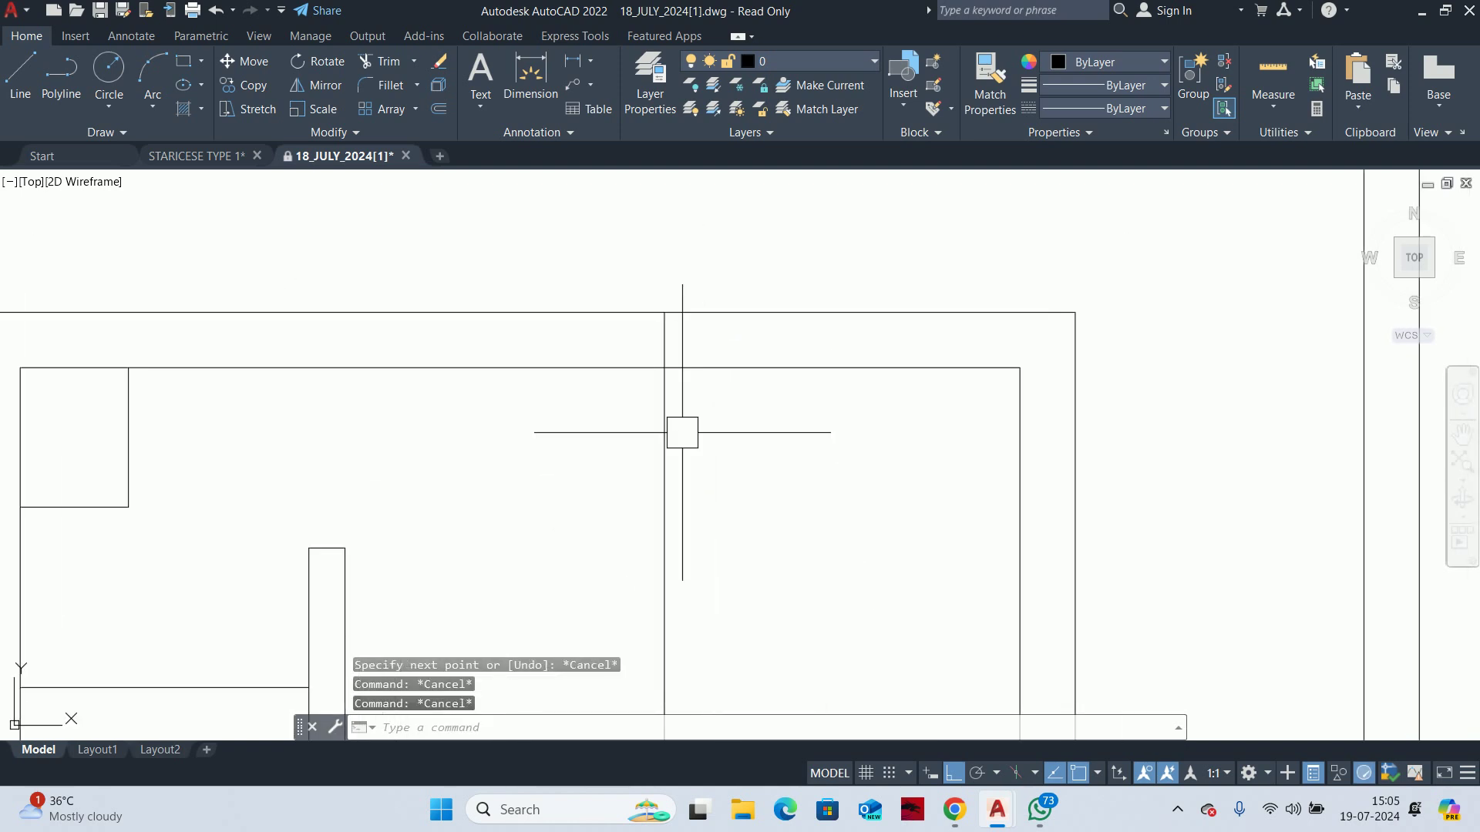
text(o)
key(Return)
text(1)
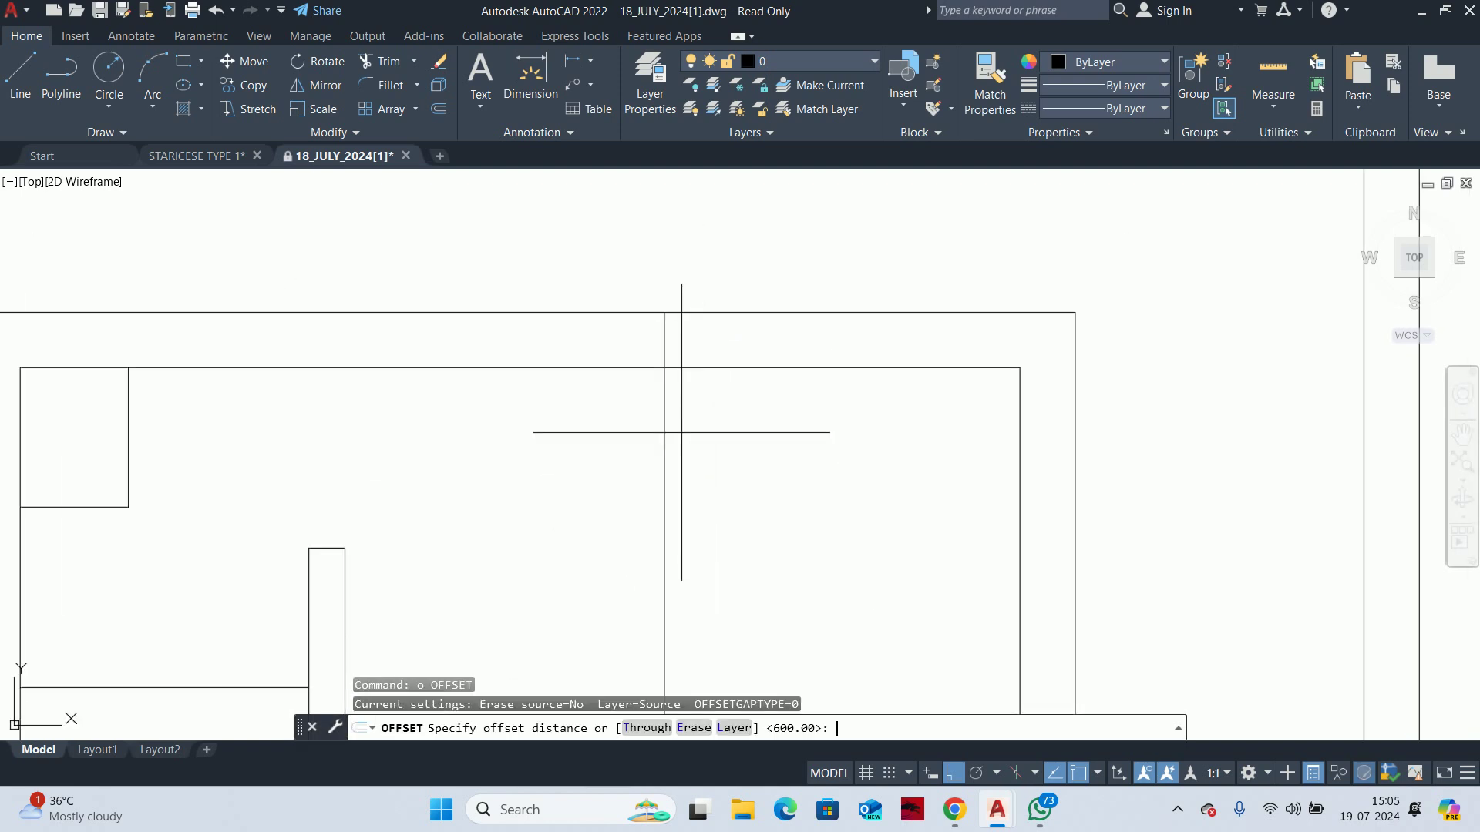
text(500)
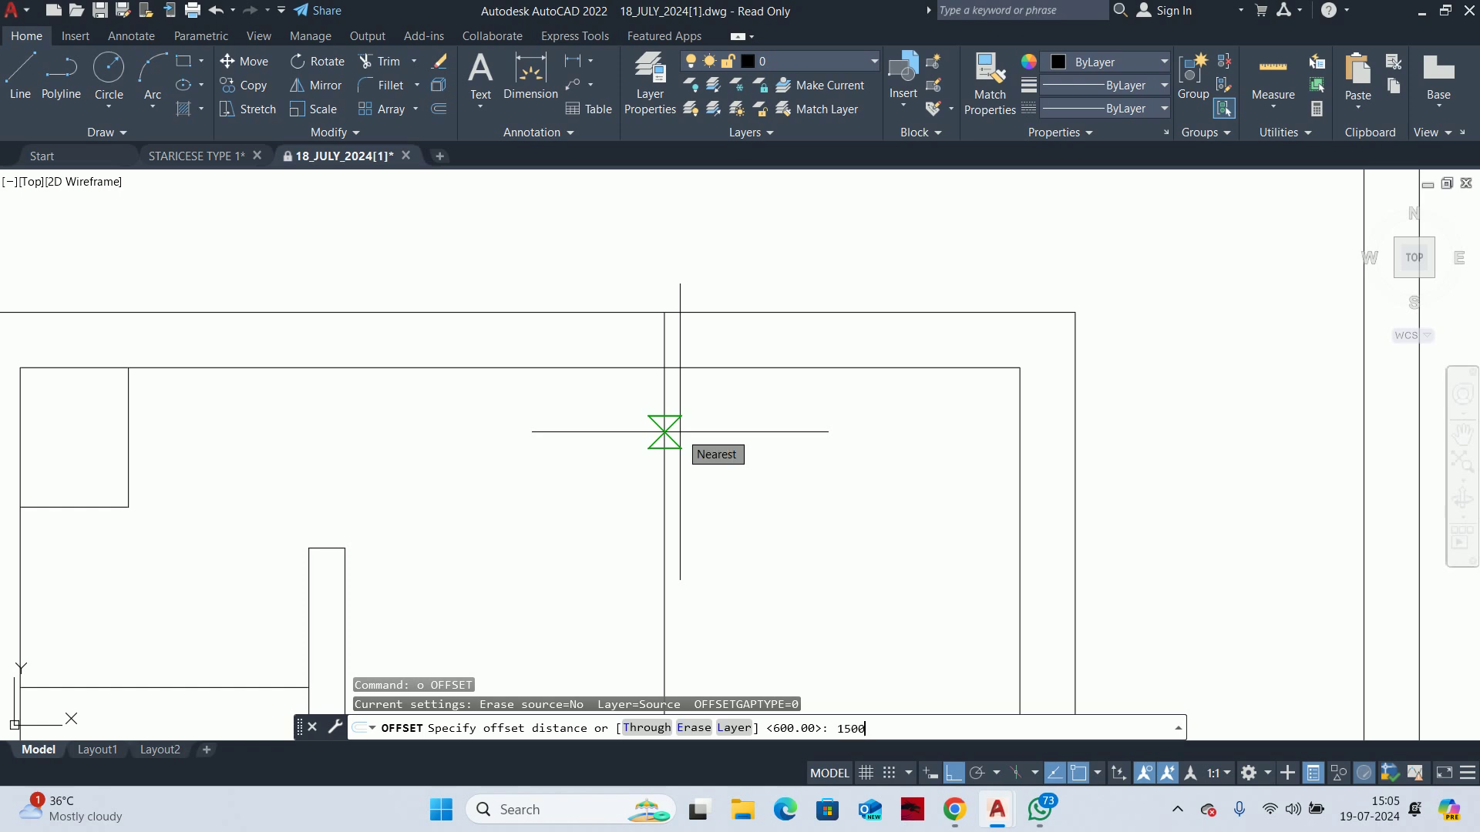
key(BackSpace)
key(BackSpace)
key(BackSpace)
text(200)
key(Return)
click(665, 468)
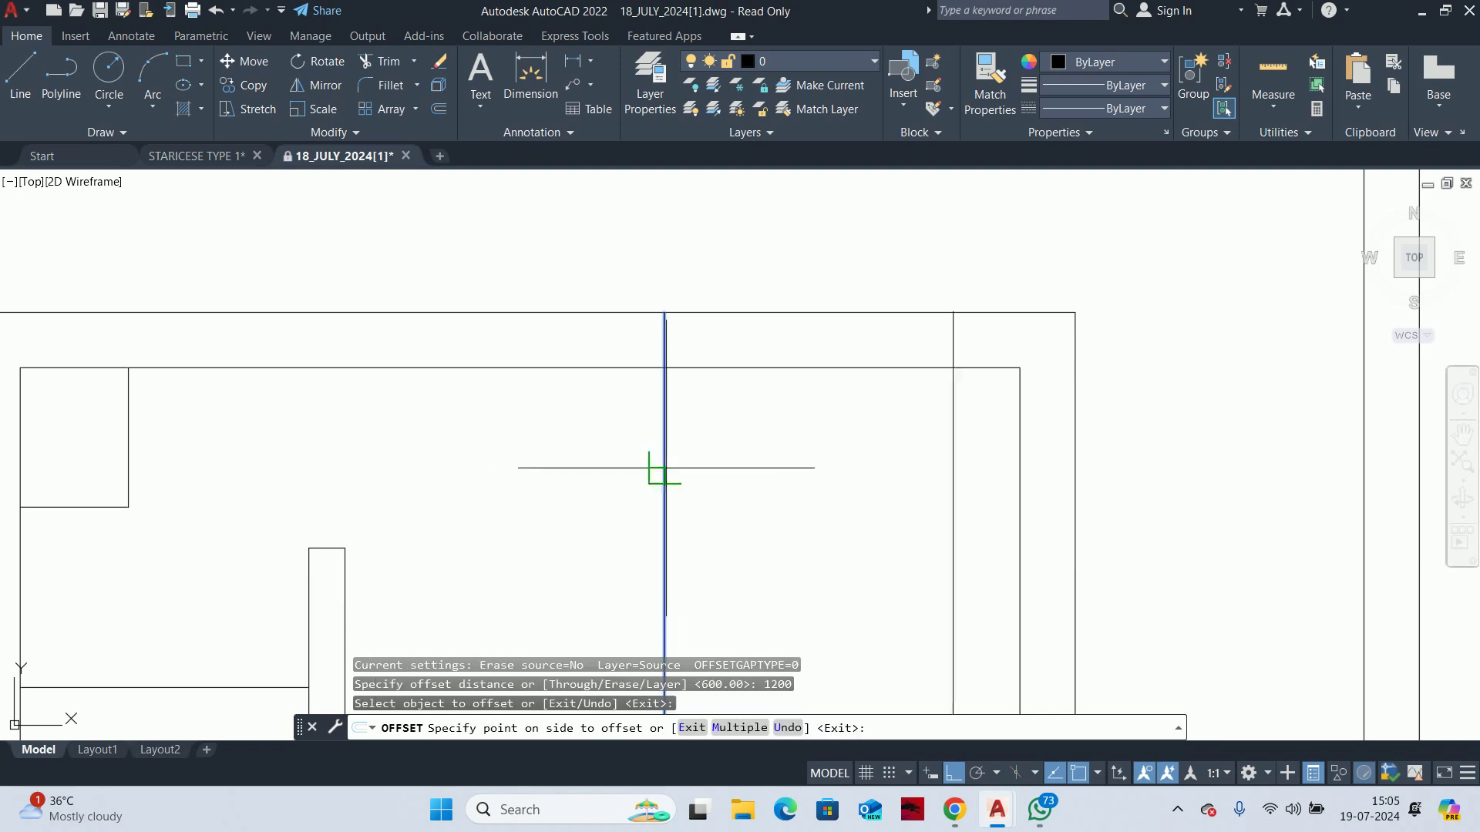
click(446, 465)
click(660, 450)
click(707, 455)
key(Escape)
Fence-trim the new offset lines below the wall so they span only its thickness
text(tr)
key(Return)
click(952, 463)
click(335, 426)
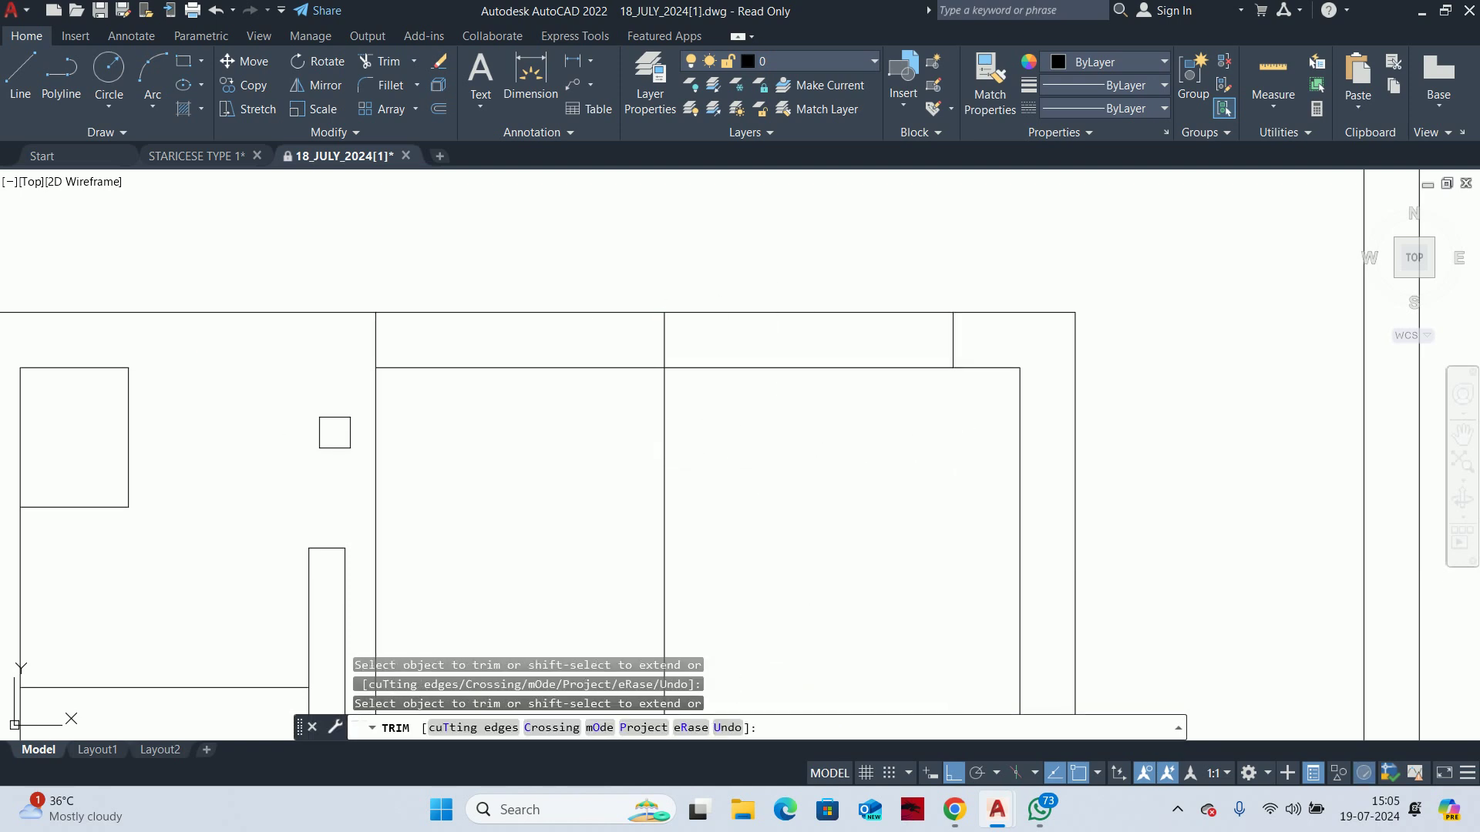
click(769, 462)
key(Return)
key(Escape)
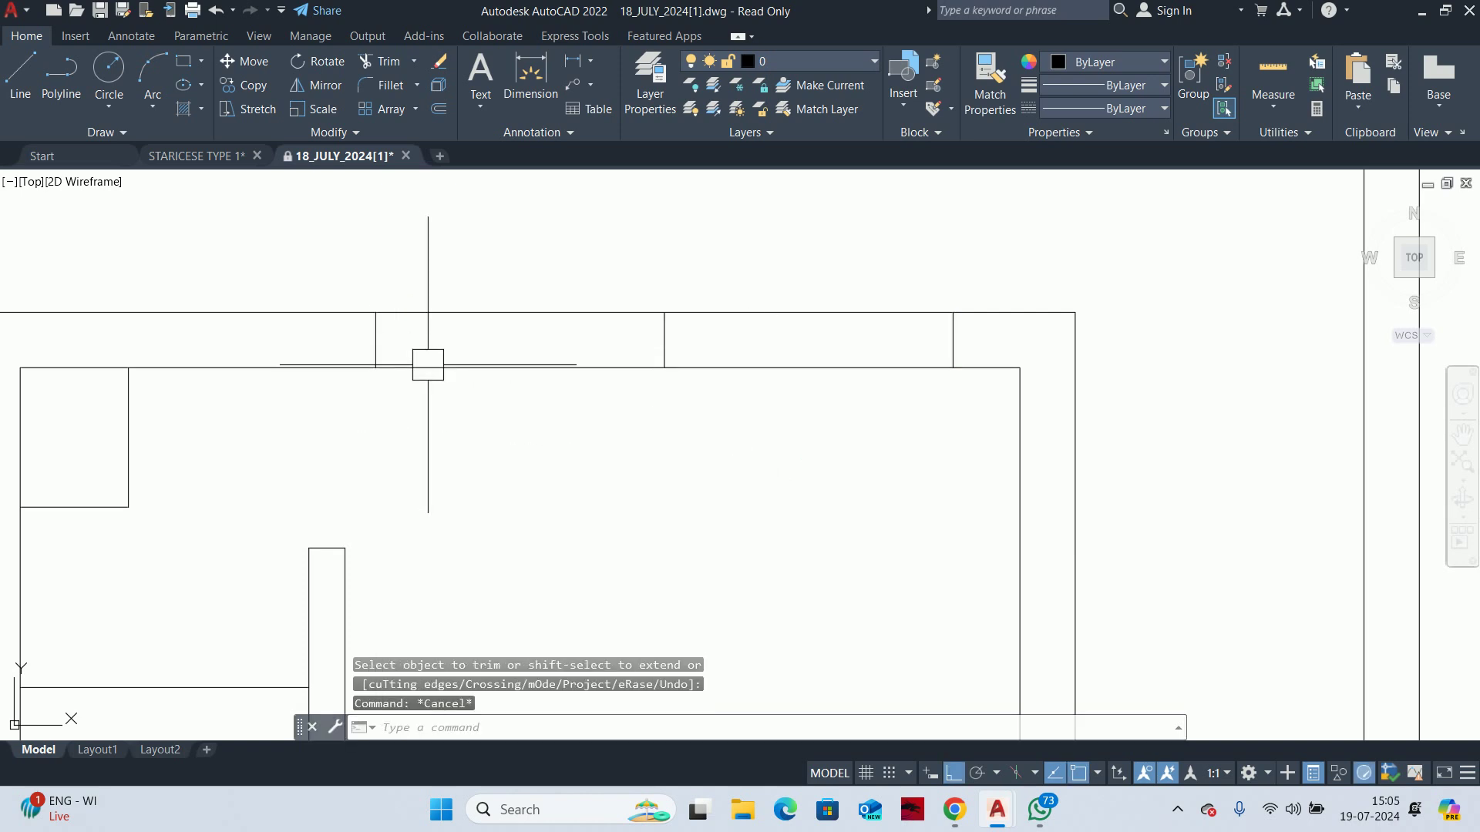
Select and delete the stray short line
text(l)
key(Return)
click(375, 340)
scroll(770, 362, down, 3)
key(Escape)
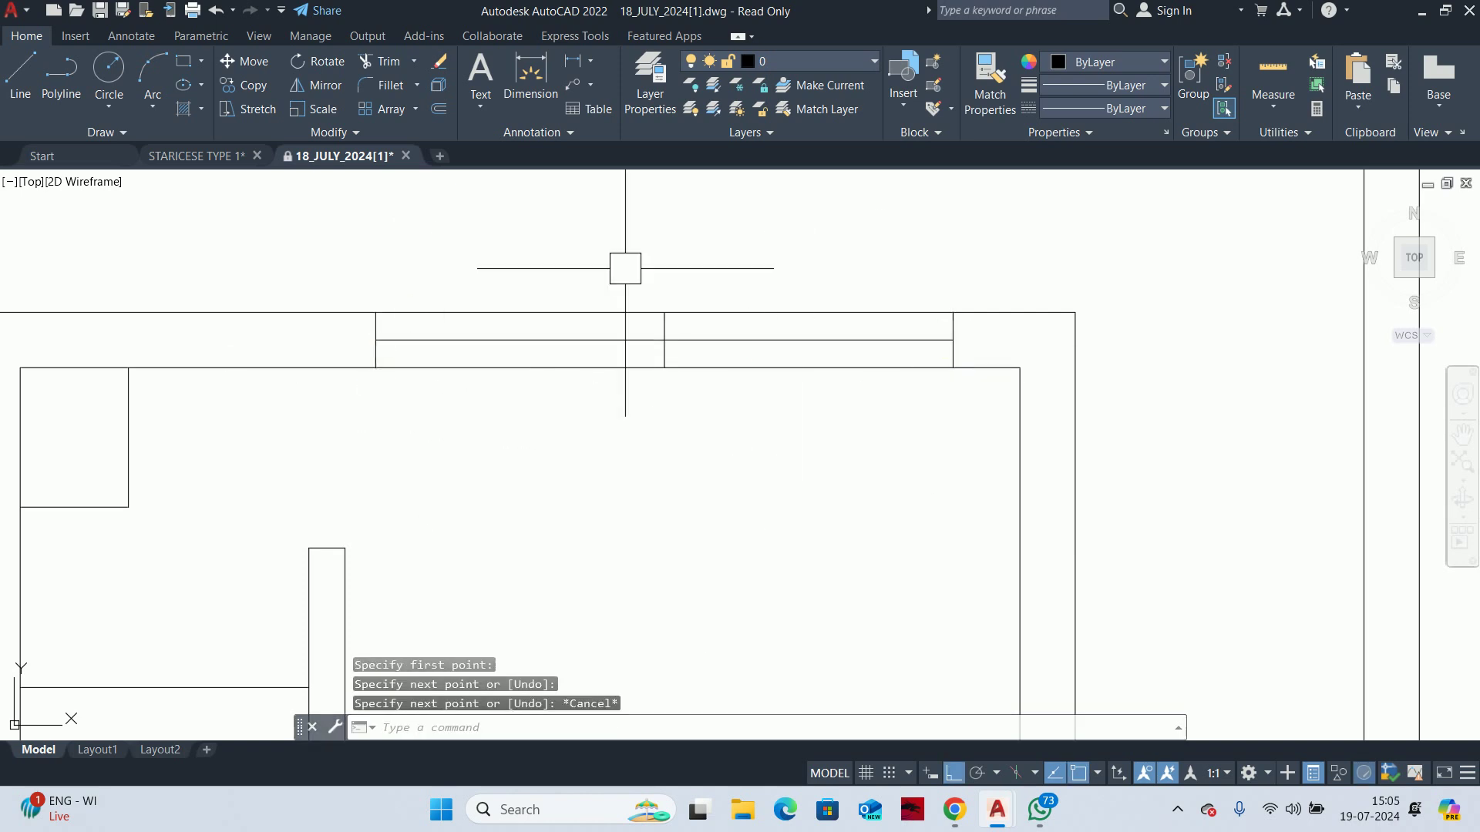
click(628, 265)
click(858, 519)
key(Delete)
scroll(816, 437, down, 5)
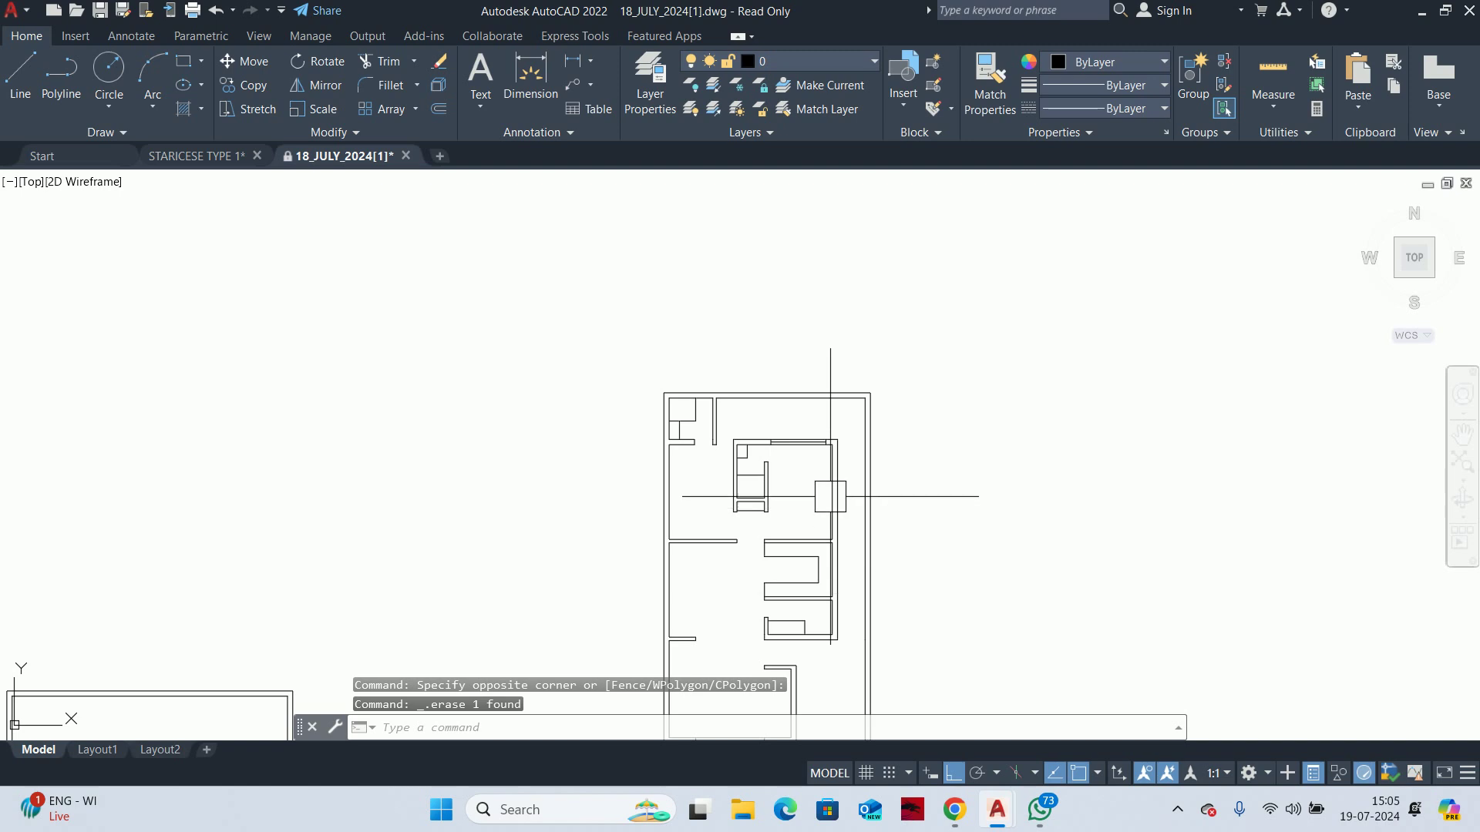
Pan and zoom to bring the room below the staircase drawings into view
middle_drag(658, 558, 662, 457)
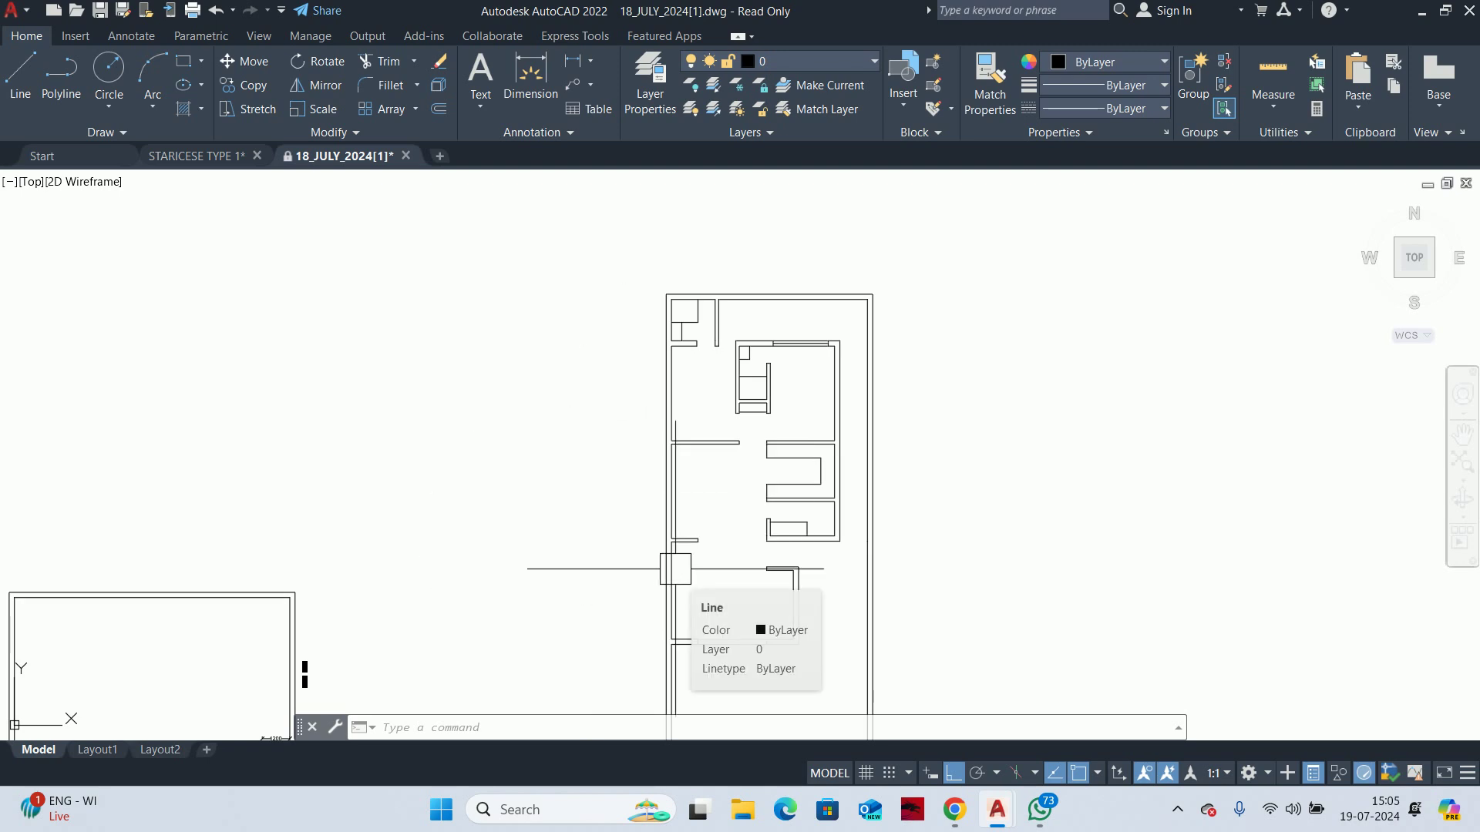
middle_drag(774, 493, 776, 496)
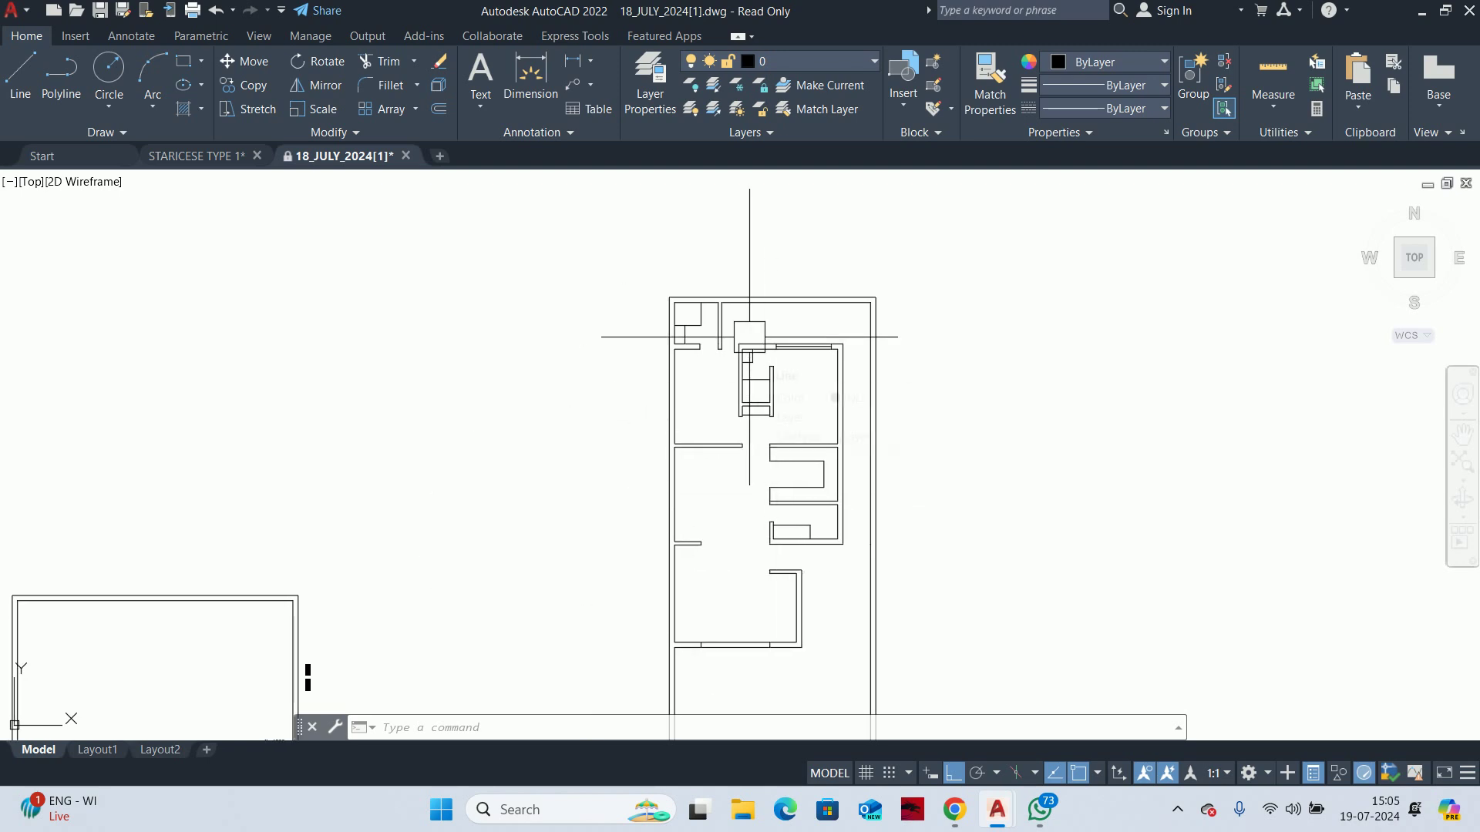
scroll(749, 337, down, 3)
middle_drag(704, 667, 704, 485)
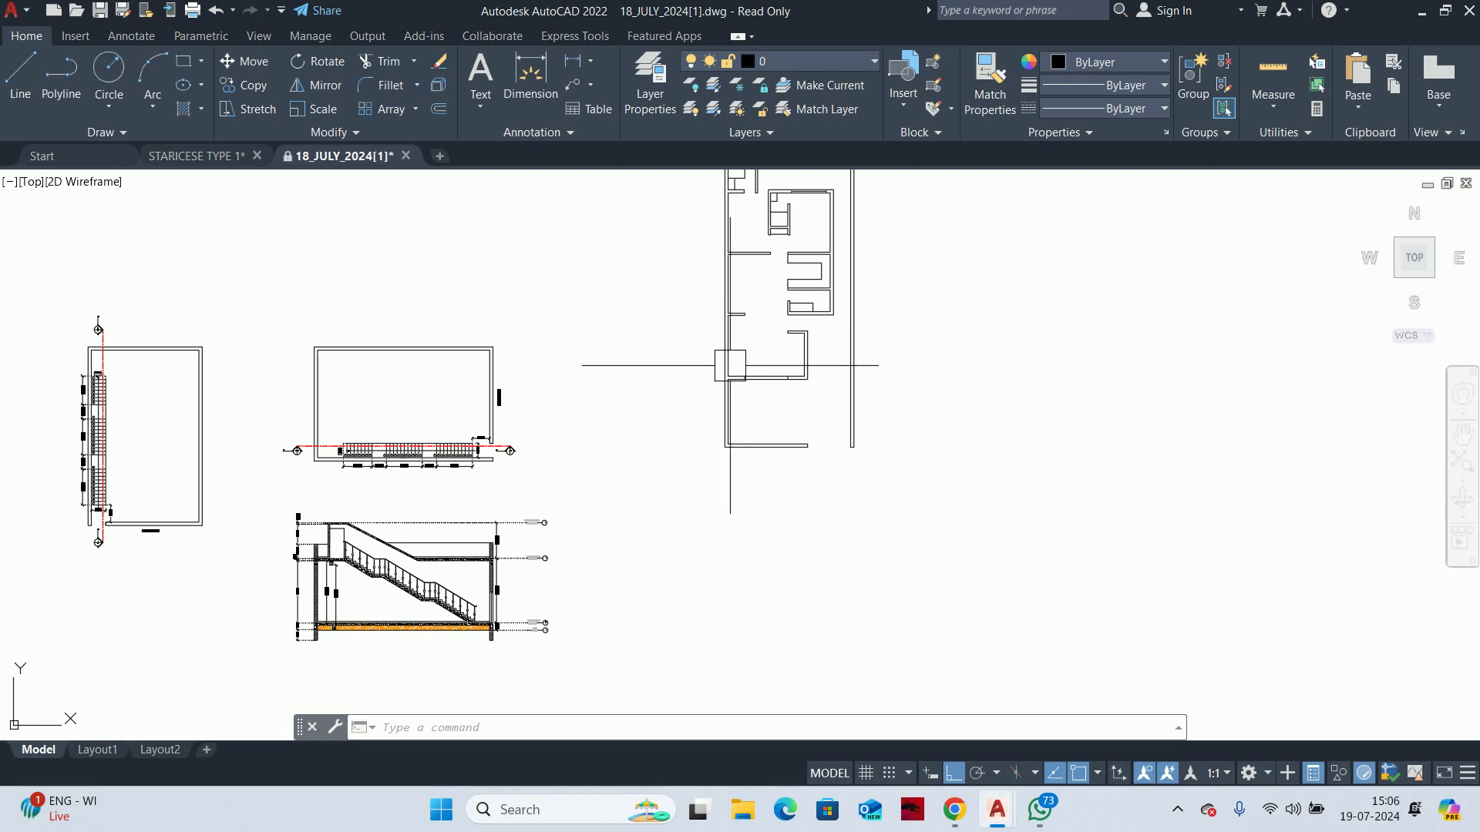
scroll(768, 427, up, 4)
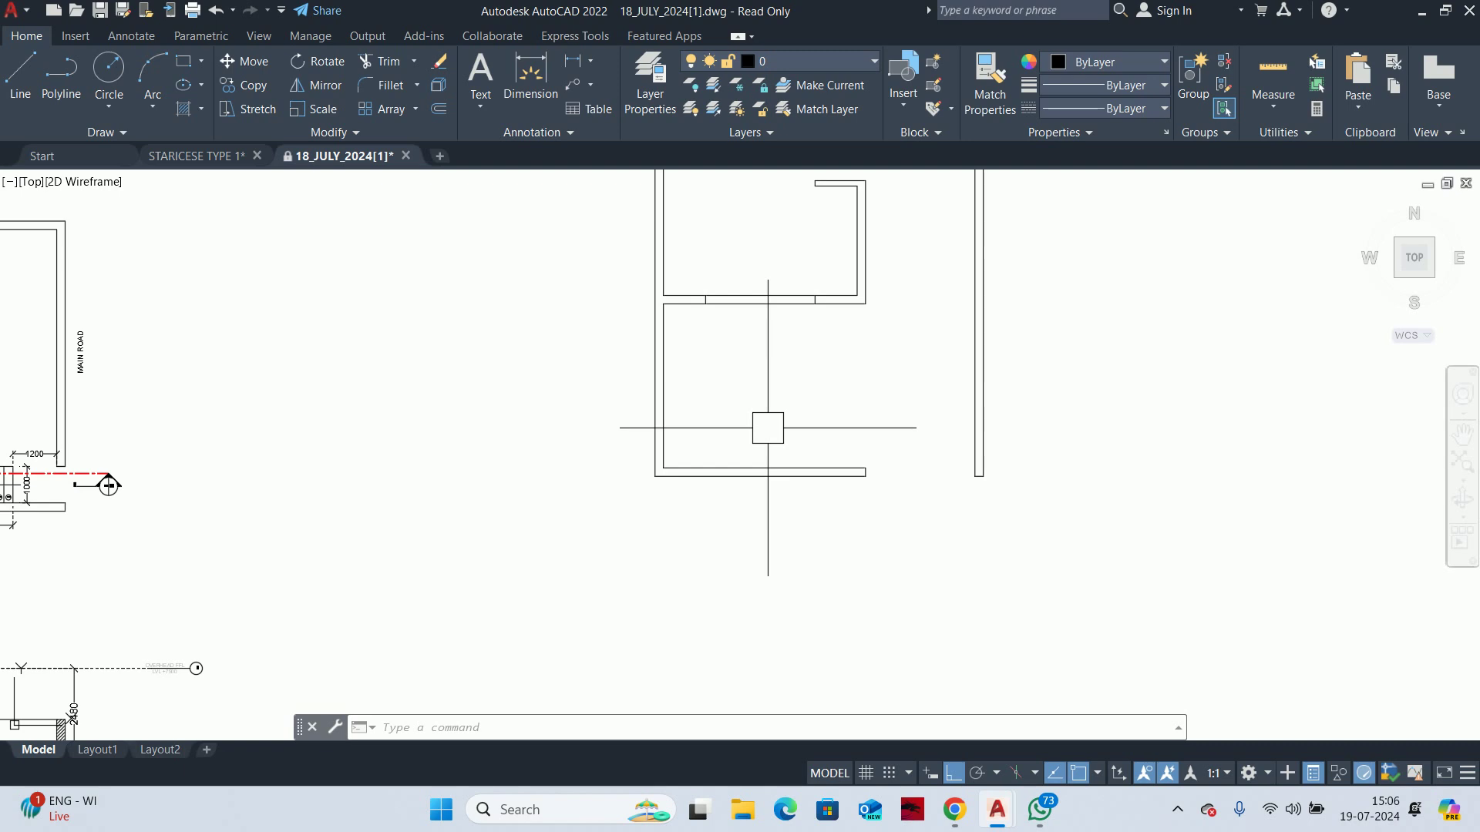
Erase the stray object and offset the left and bottom inner walls 1200 inward
key(Delete)
key(Escape)
key(Escape)
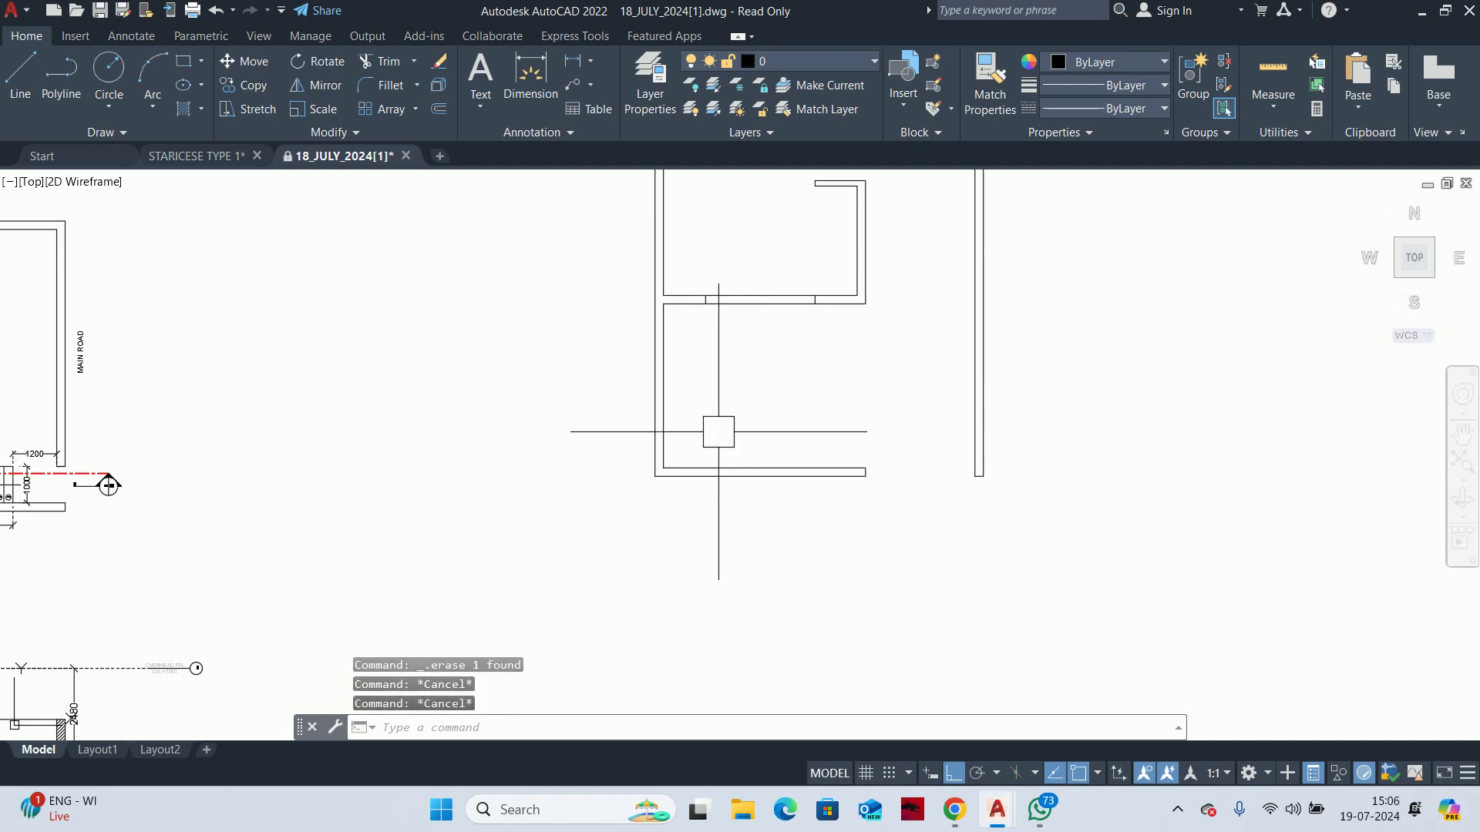
text(o)
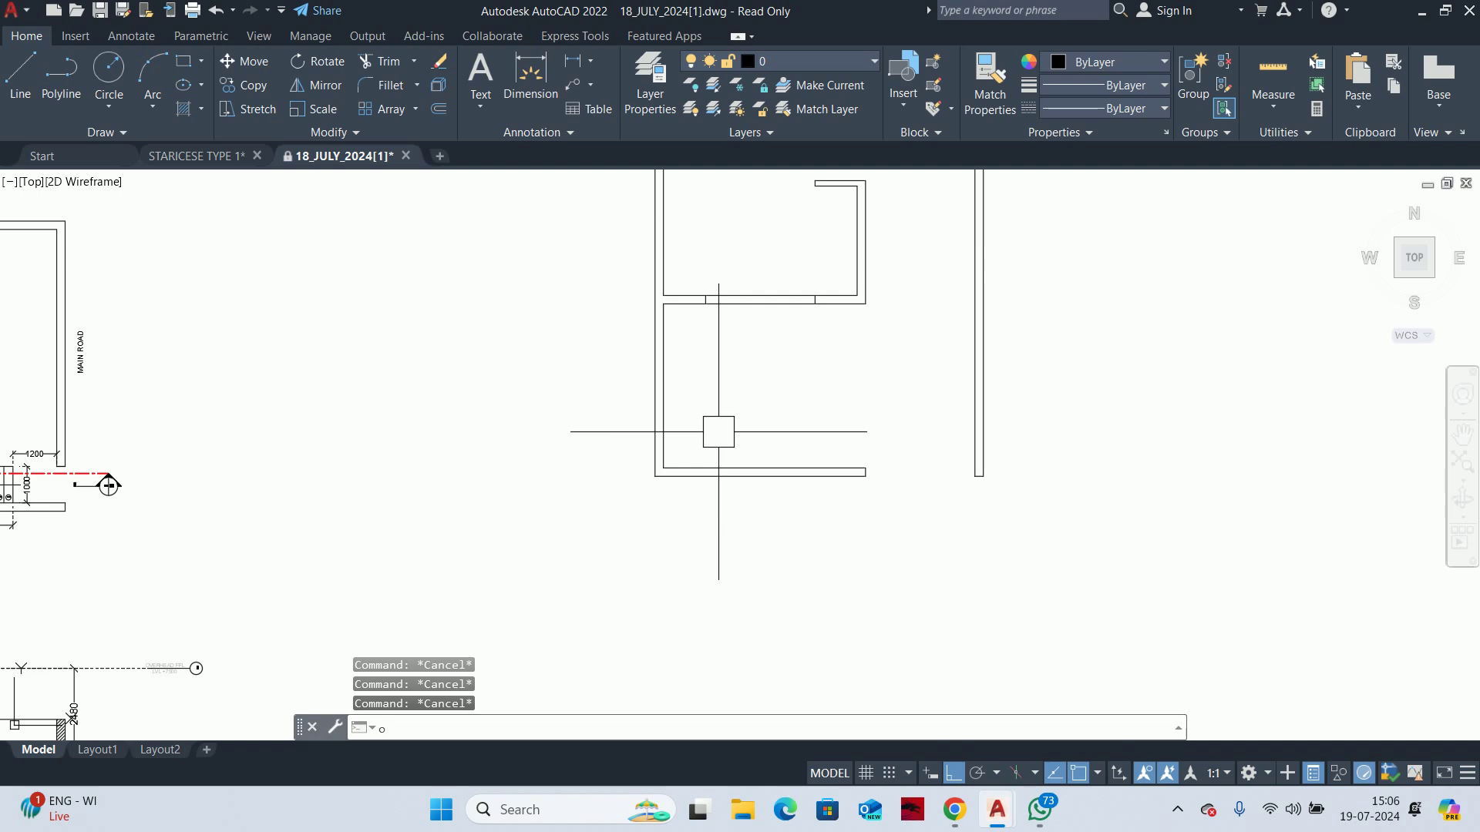
key(Return)
text(1)
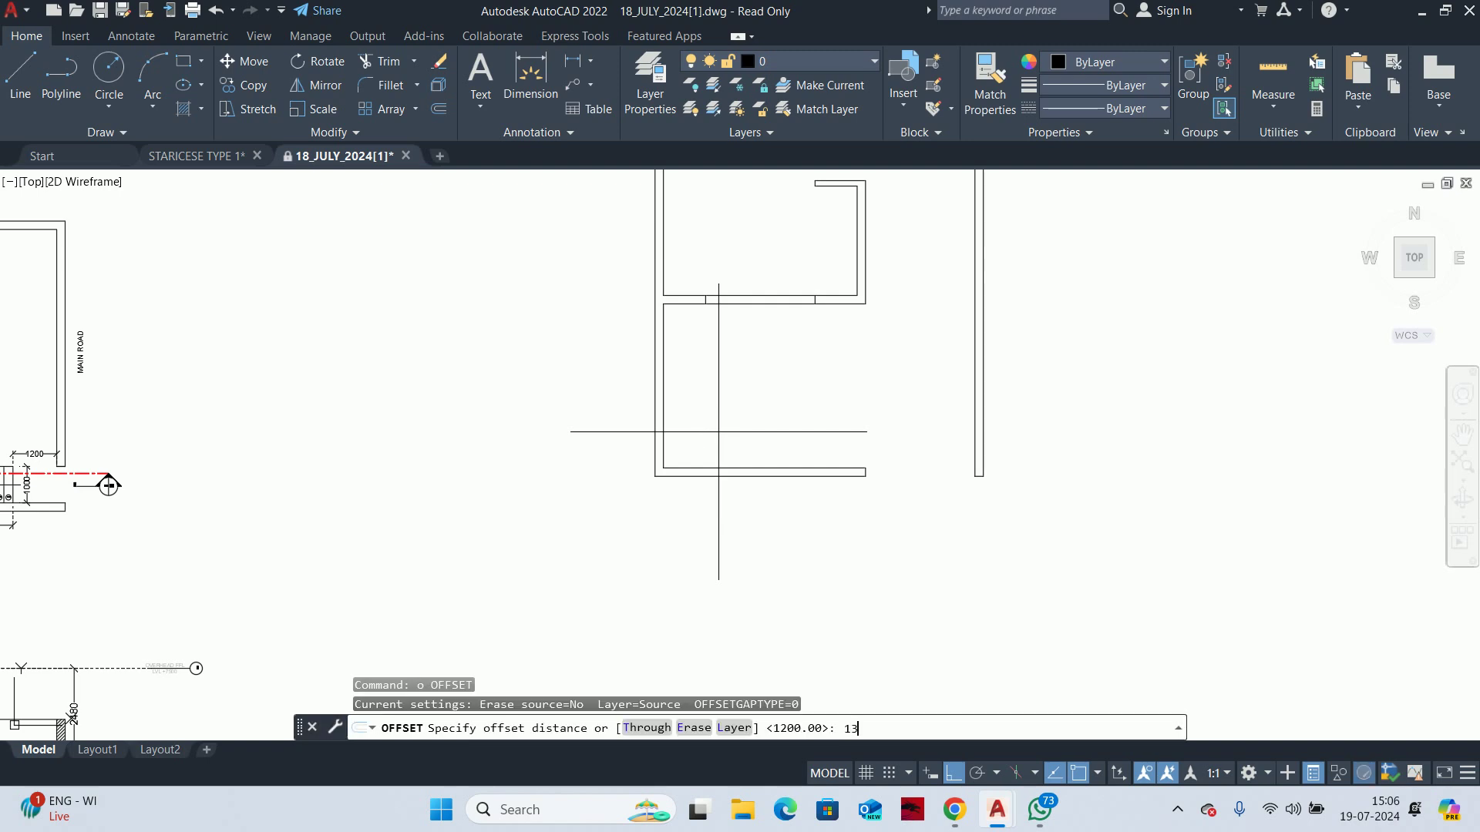
text(200)
key(Return)
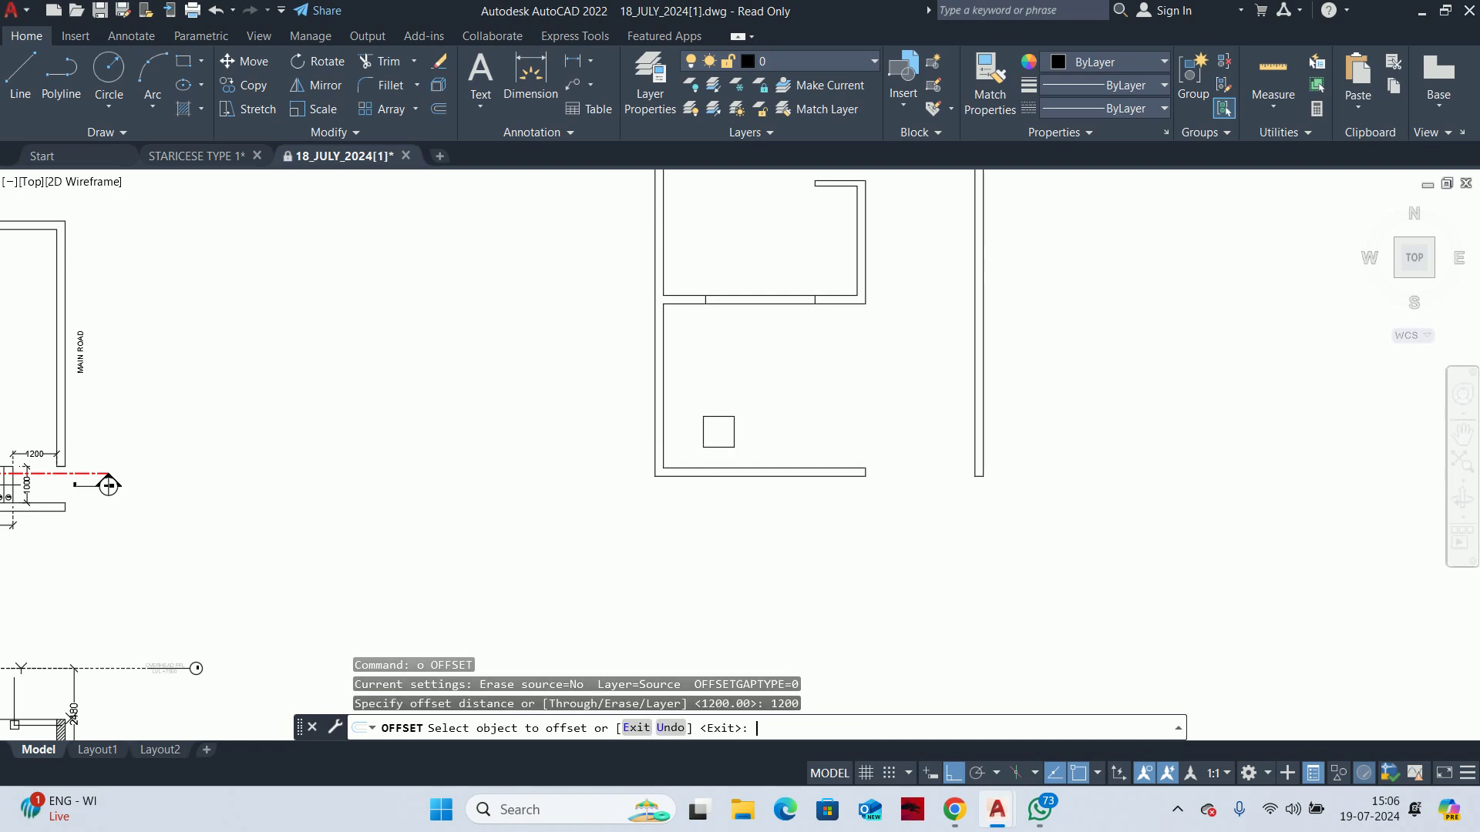
click(663, 416)
scroll(733, 432, up, 2)
click(736, 489)
click(727, 401)
key(Escape)
Pan onto the stair room and bring up the Windows Run box
middle_drag(824, 471, 773, 486)
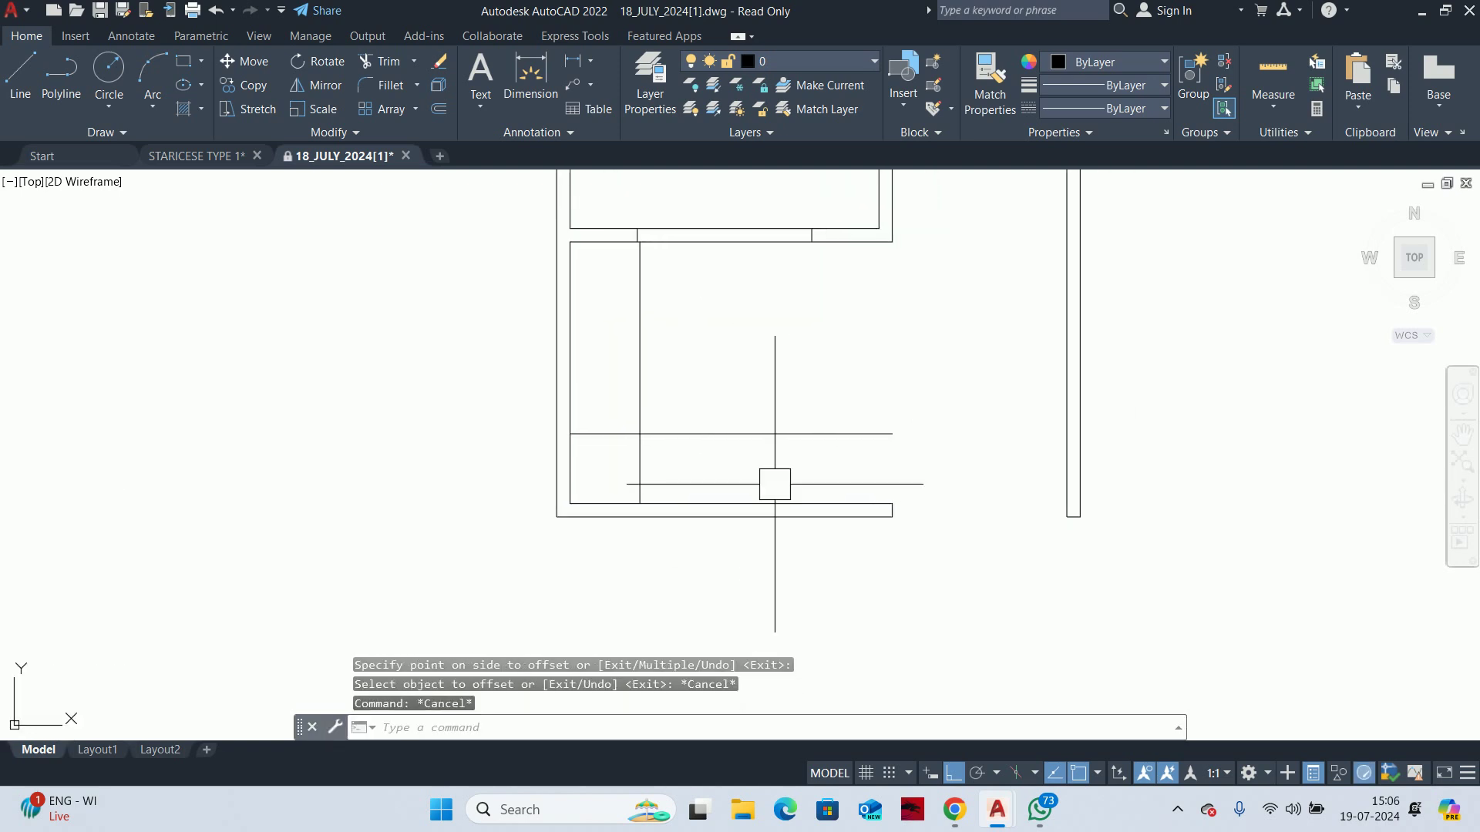
key(Escape)
key(Escape)
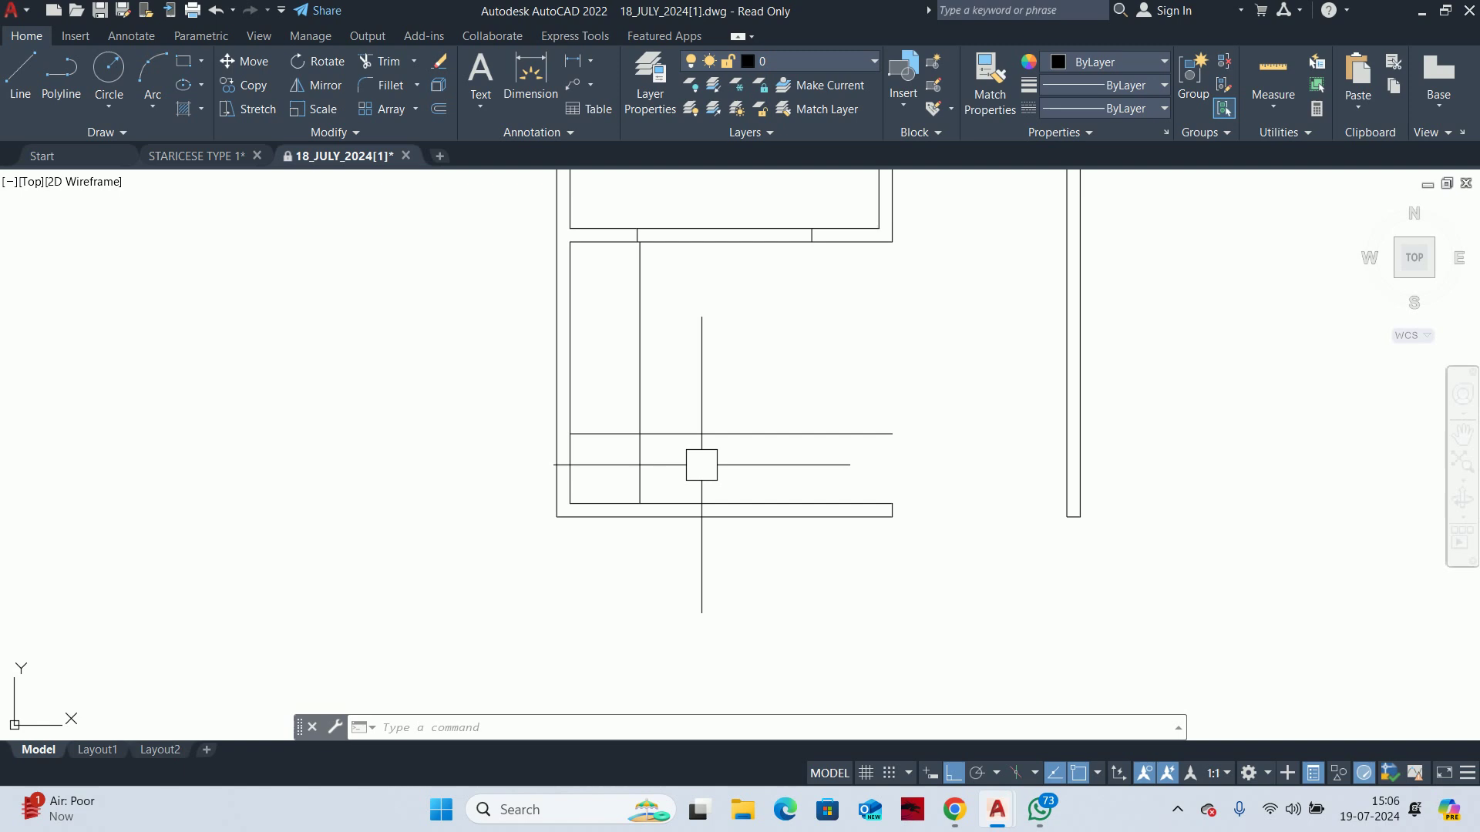
middle_drag(701, 465, 780, 289)
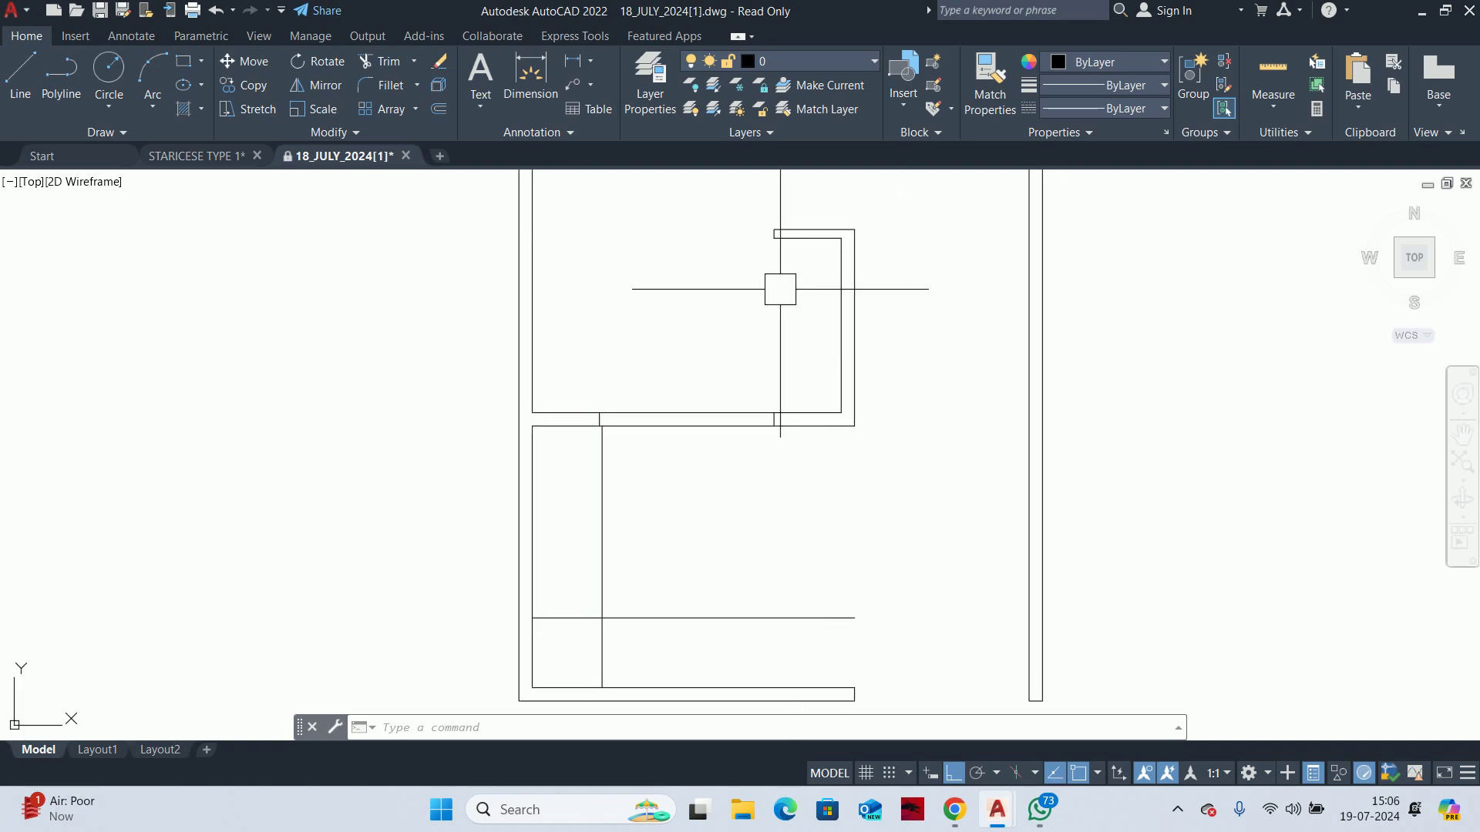
key(Escape)
key(Escape)
key(Escape)
middle_drag(991, 585, 972, 443)
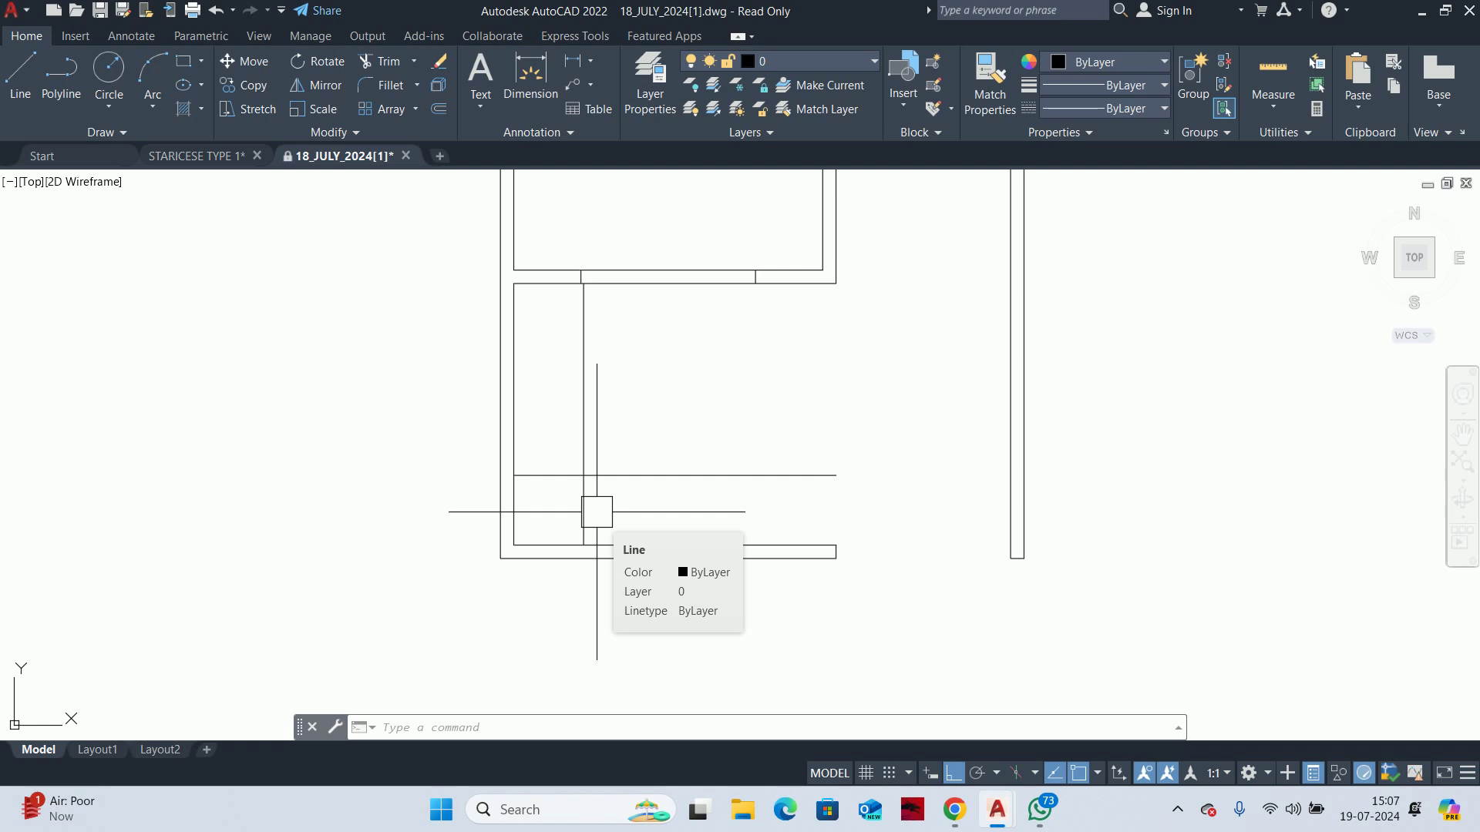
key(super+r)
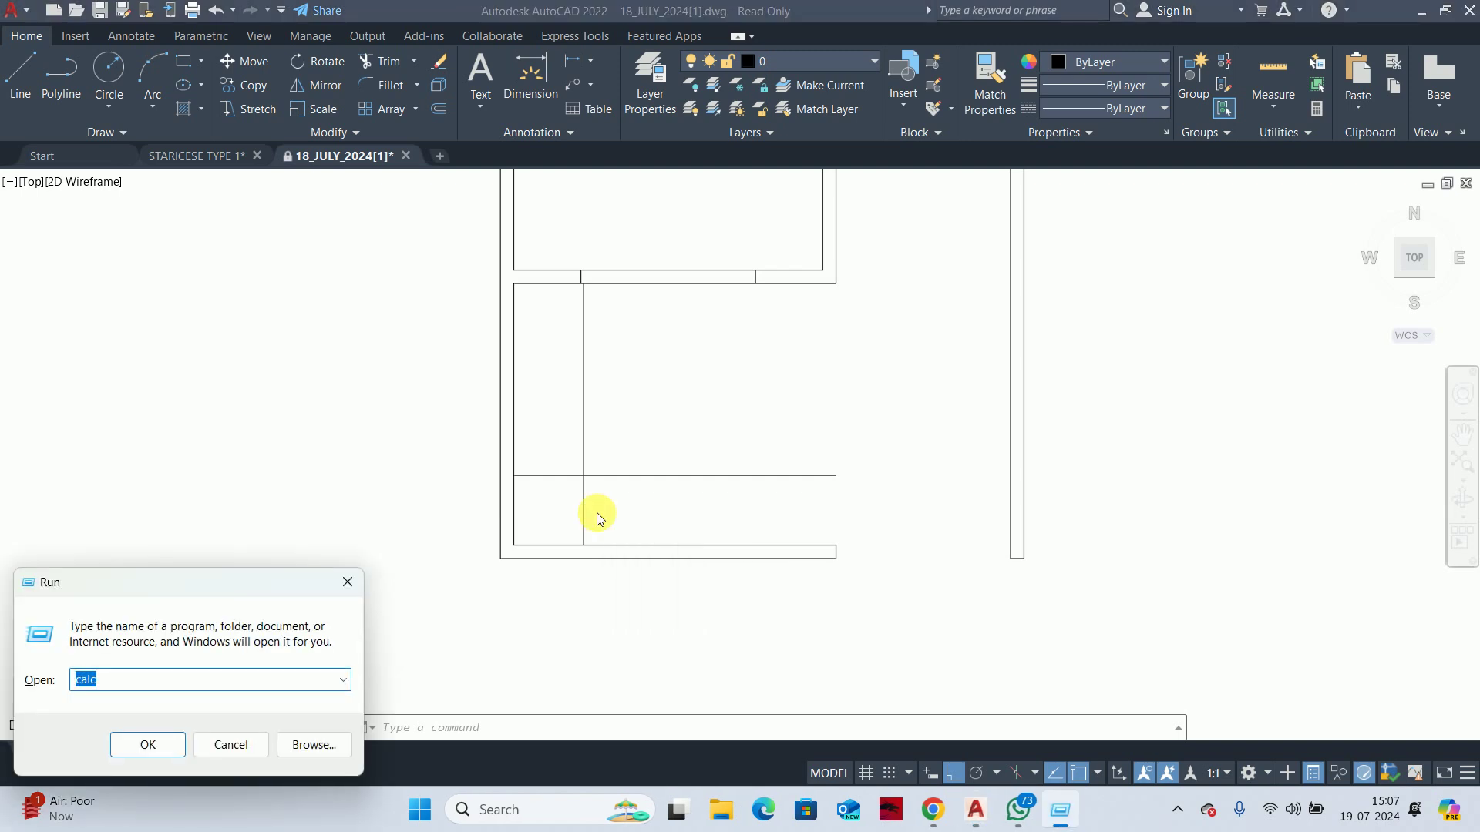
Work out 3600 ÷ 150 = 24 in Calculator and return to AutoCAD's Offset
key(Return)
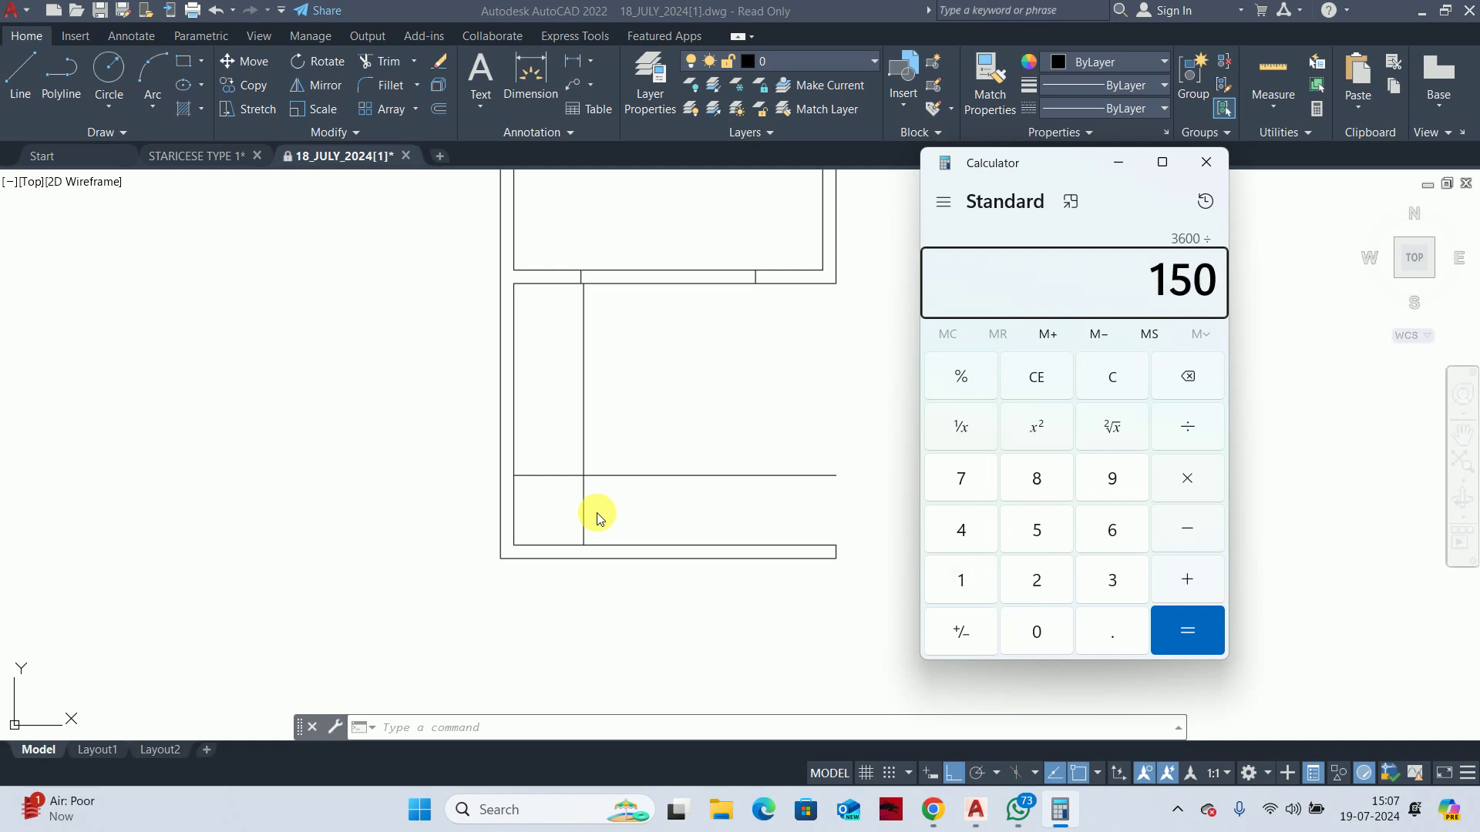
key(Return)
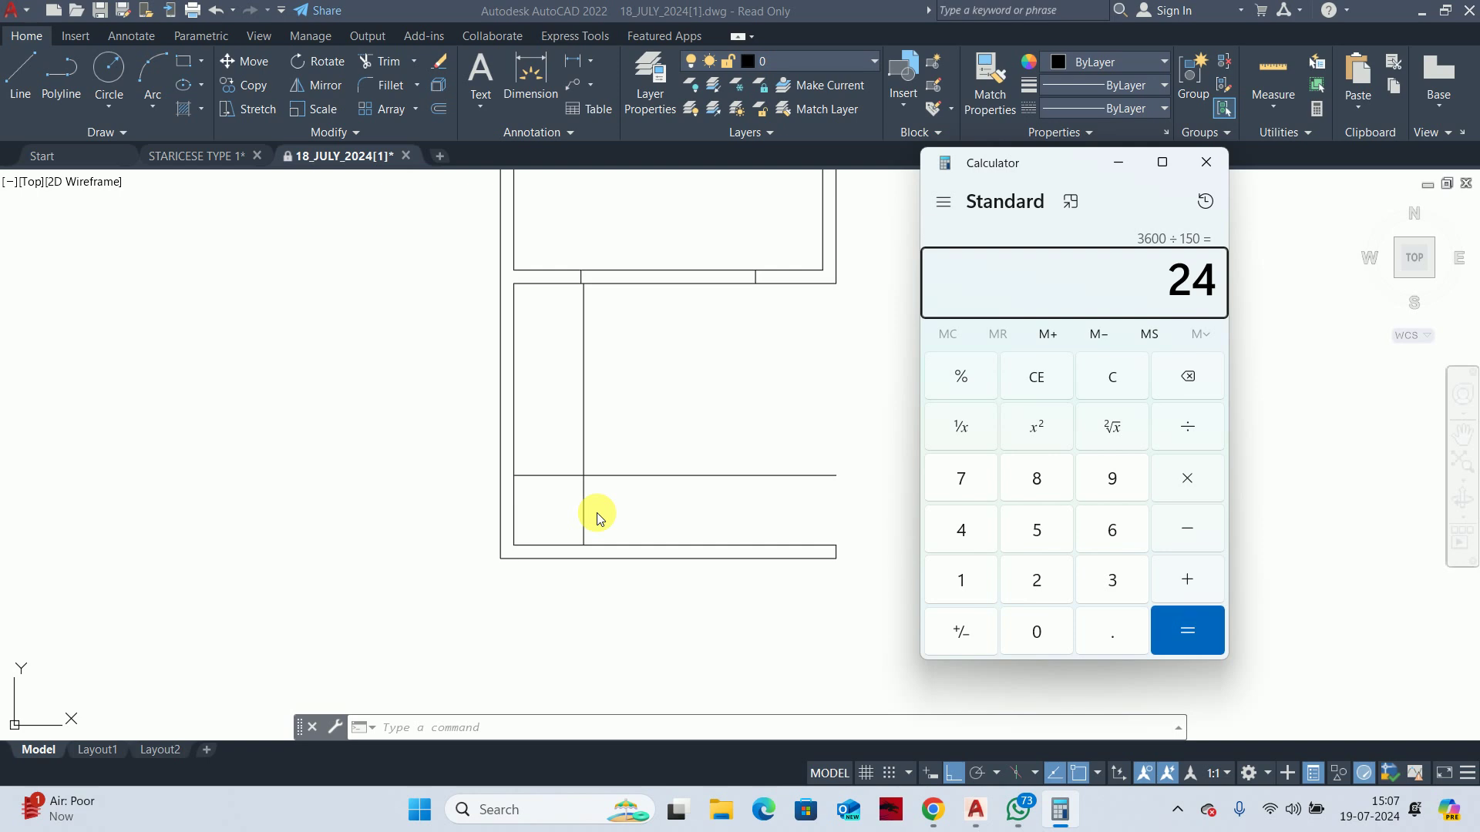
click(1117, 165)
text(o)
key(Return)
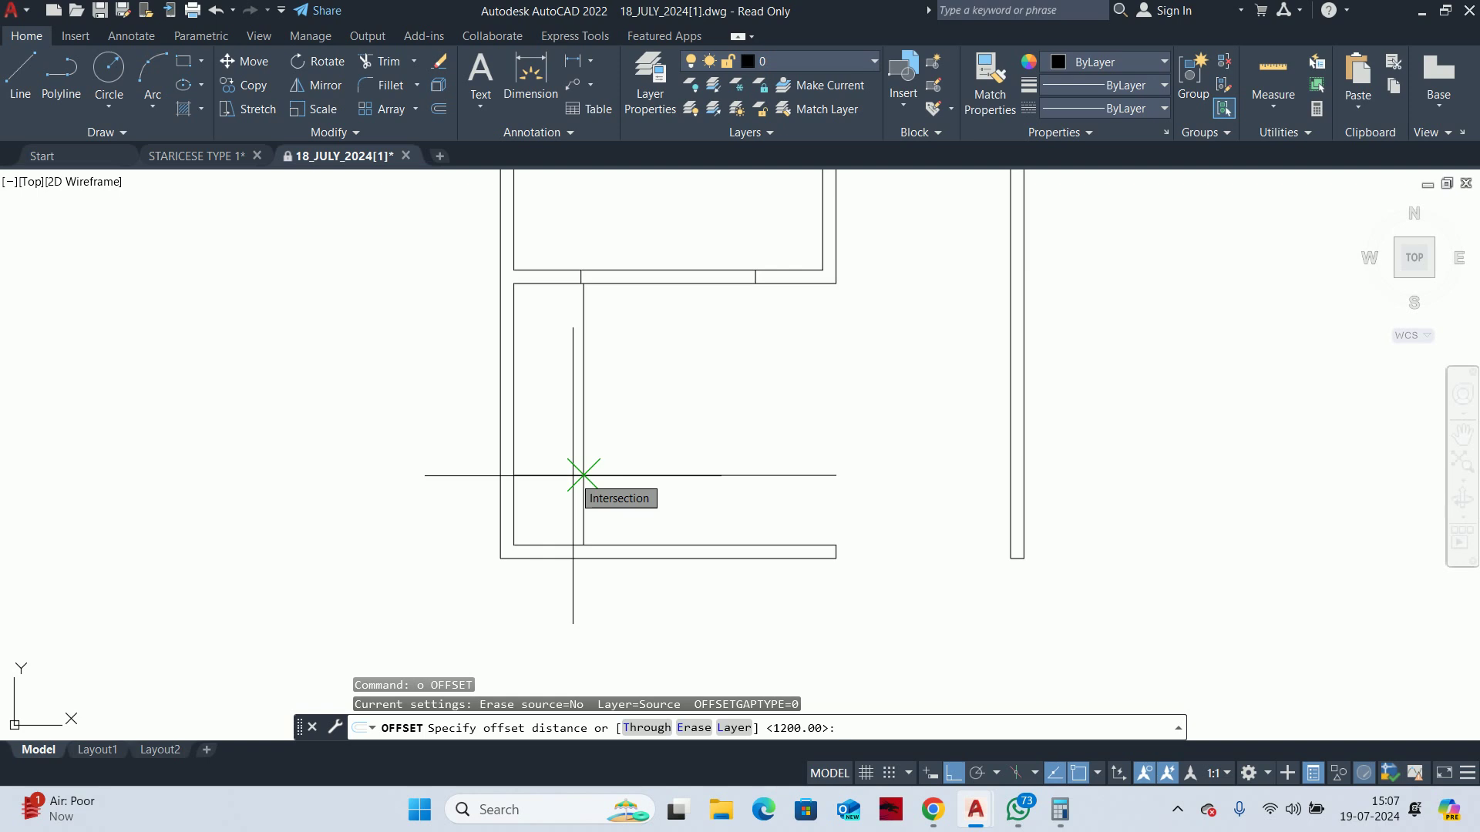
Stack horizontal tread lines 250 apart upward from the guide line, each offset from the newest
text(250)
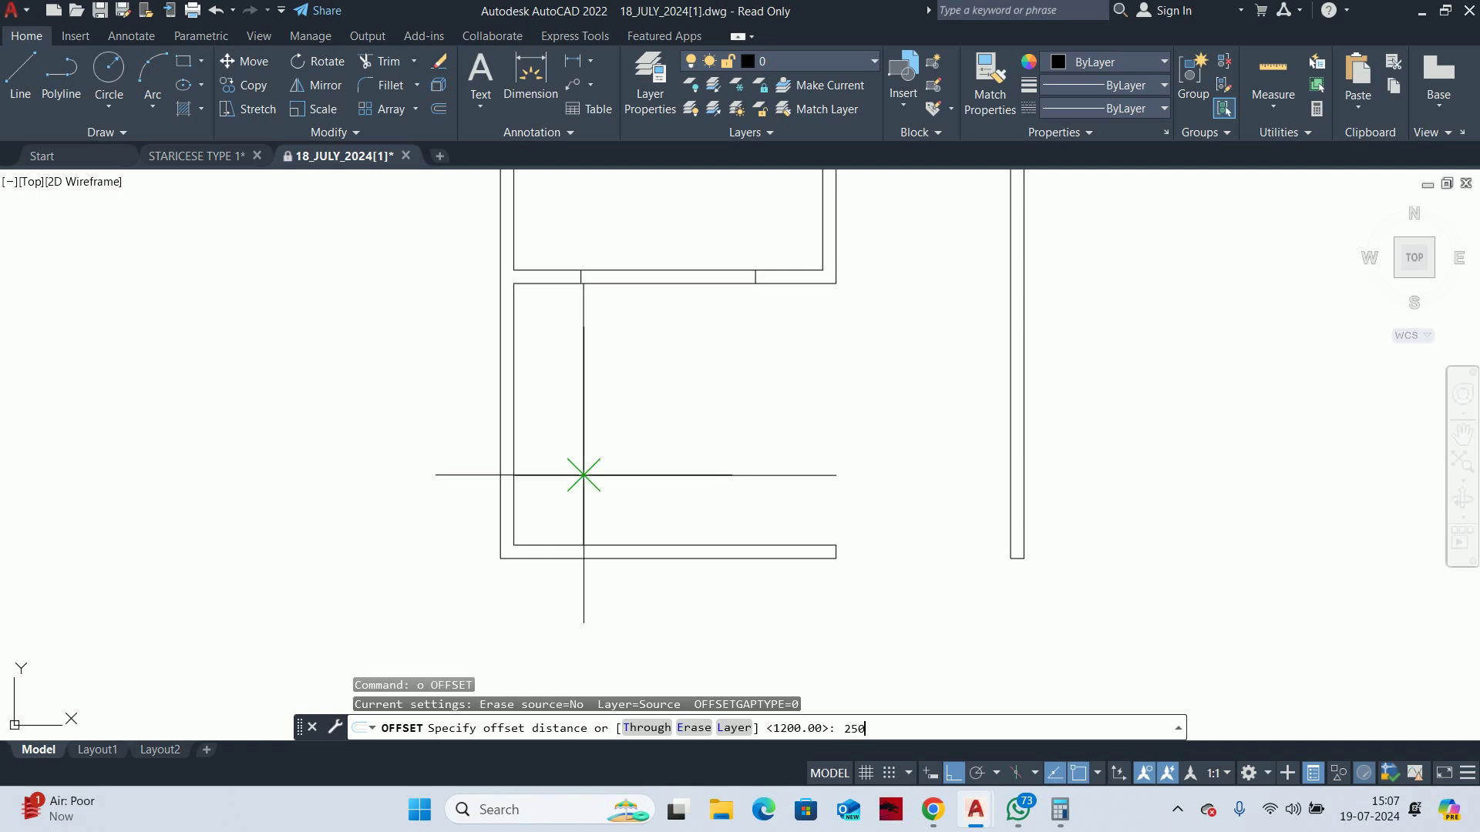
key(Return)
click(621, 475)
click(620, 415)
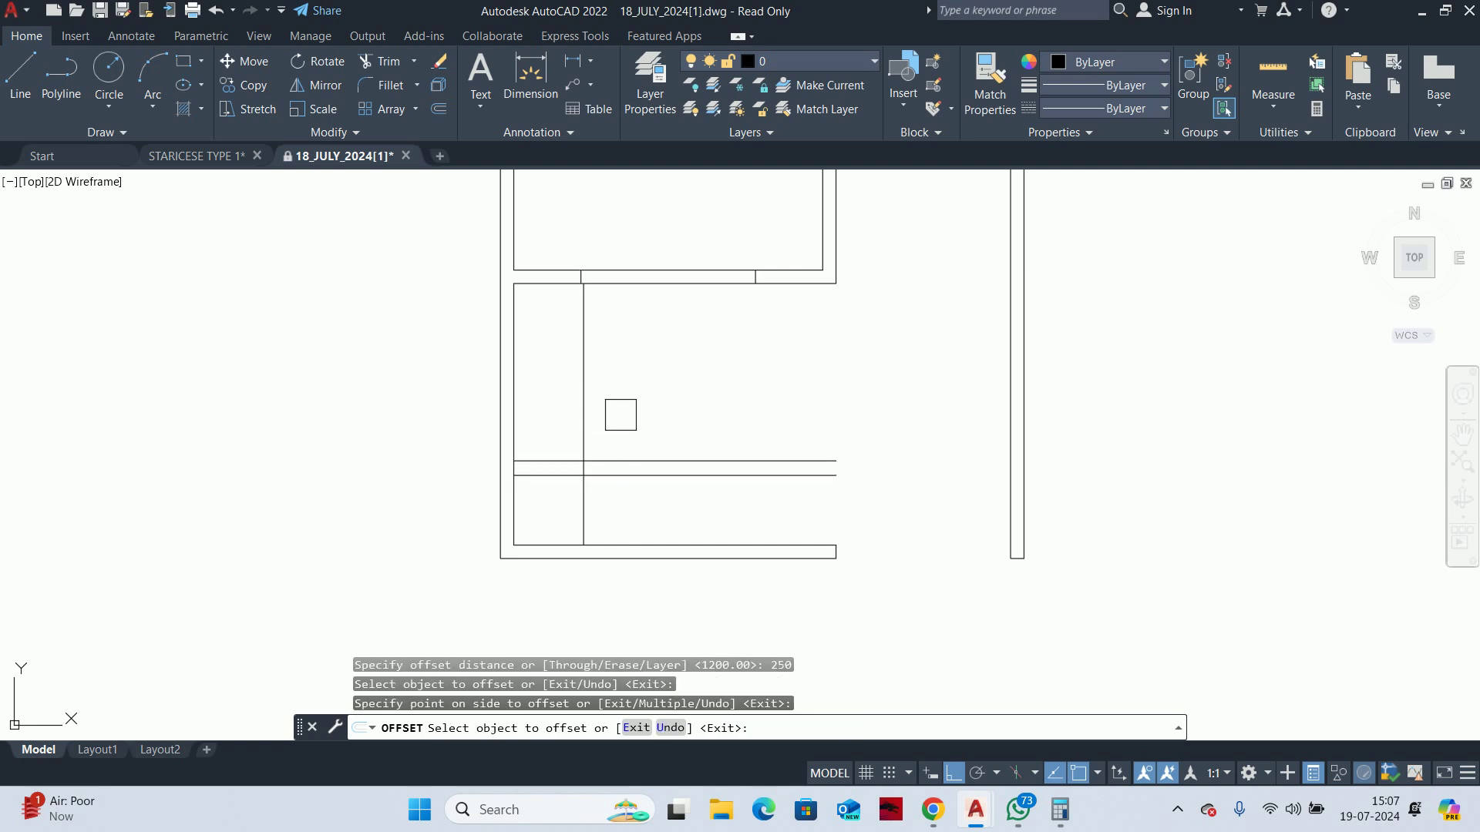
click(611, 450)
click(615, 396)
click(618, 433)
click(611, 393)
click(608, 430)
click(617, 375)
click(613, 417)
click(616, 402)
click(618, 381)
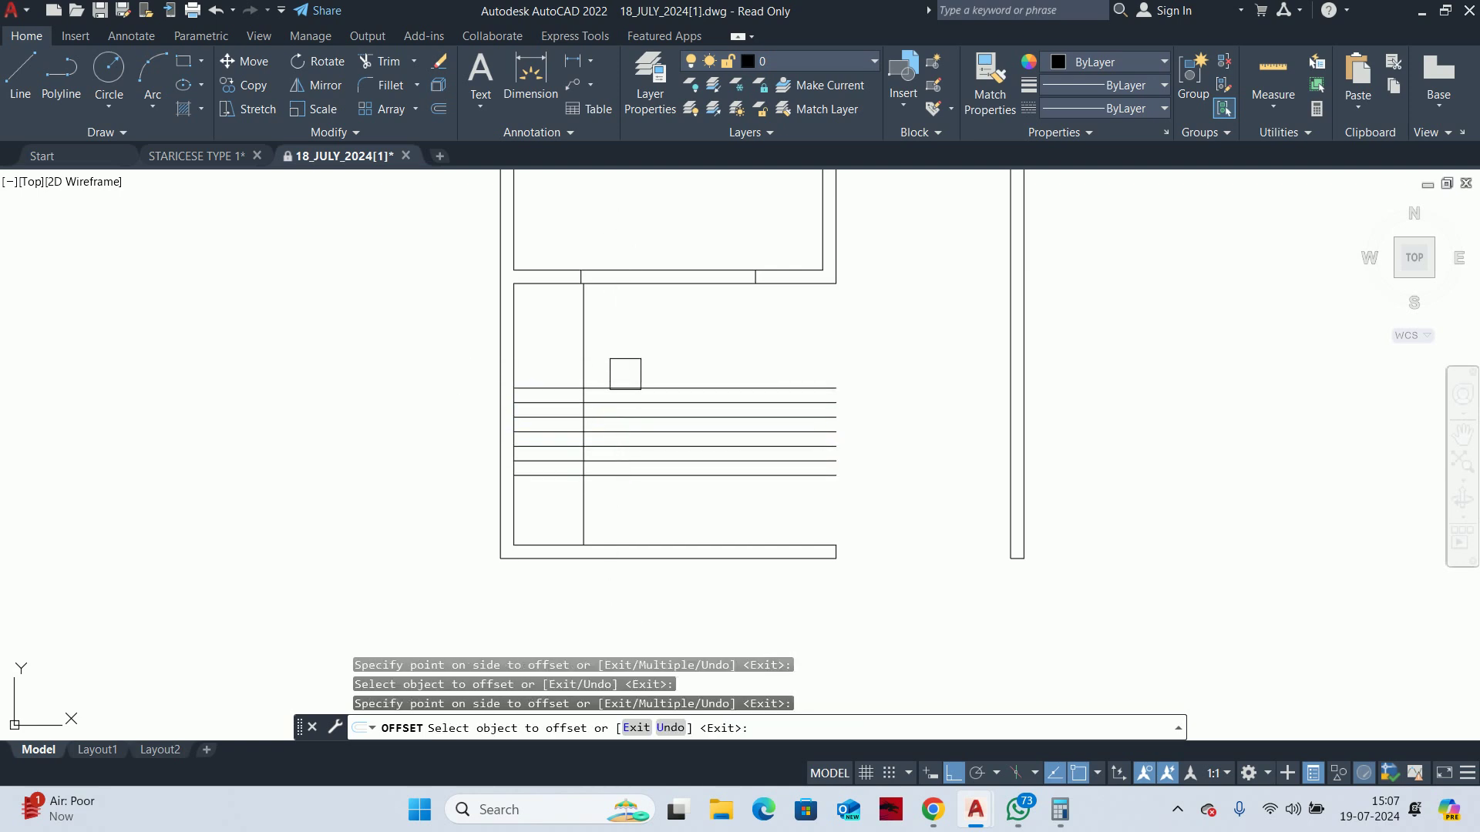
click(630, 331)
click(631, 359)
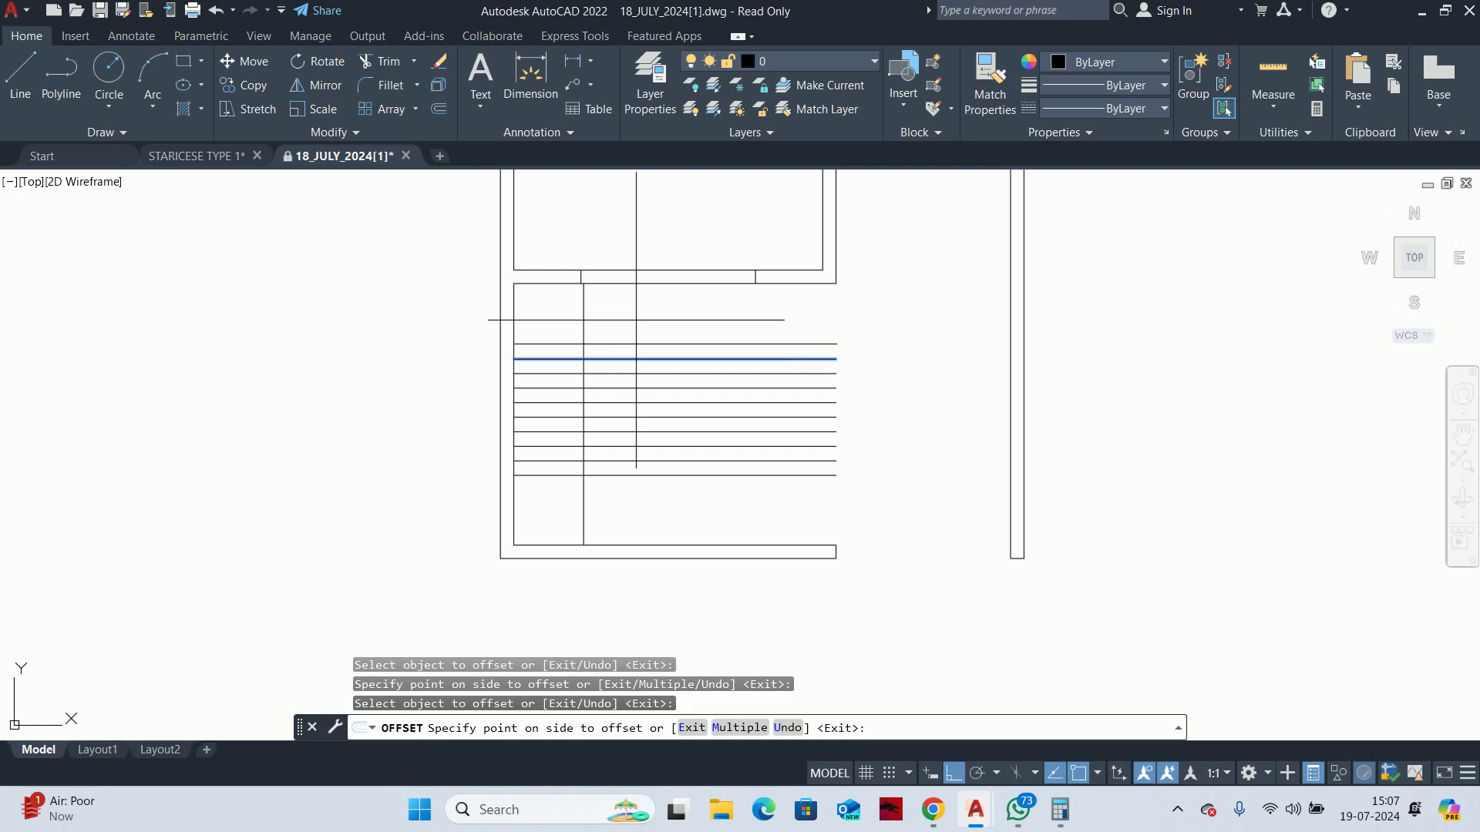
click(631, 345)
click(613, 332)
click(611, 321)
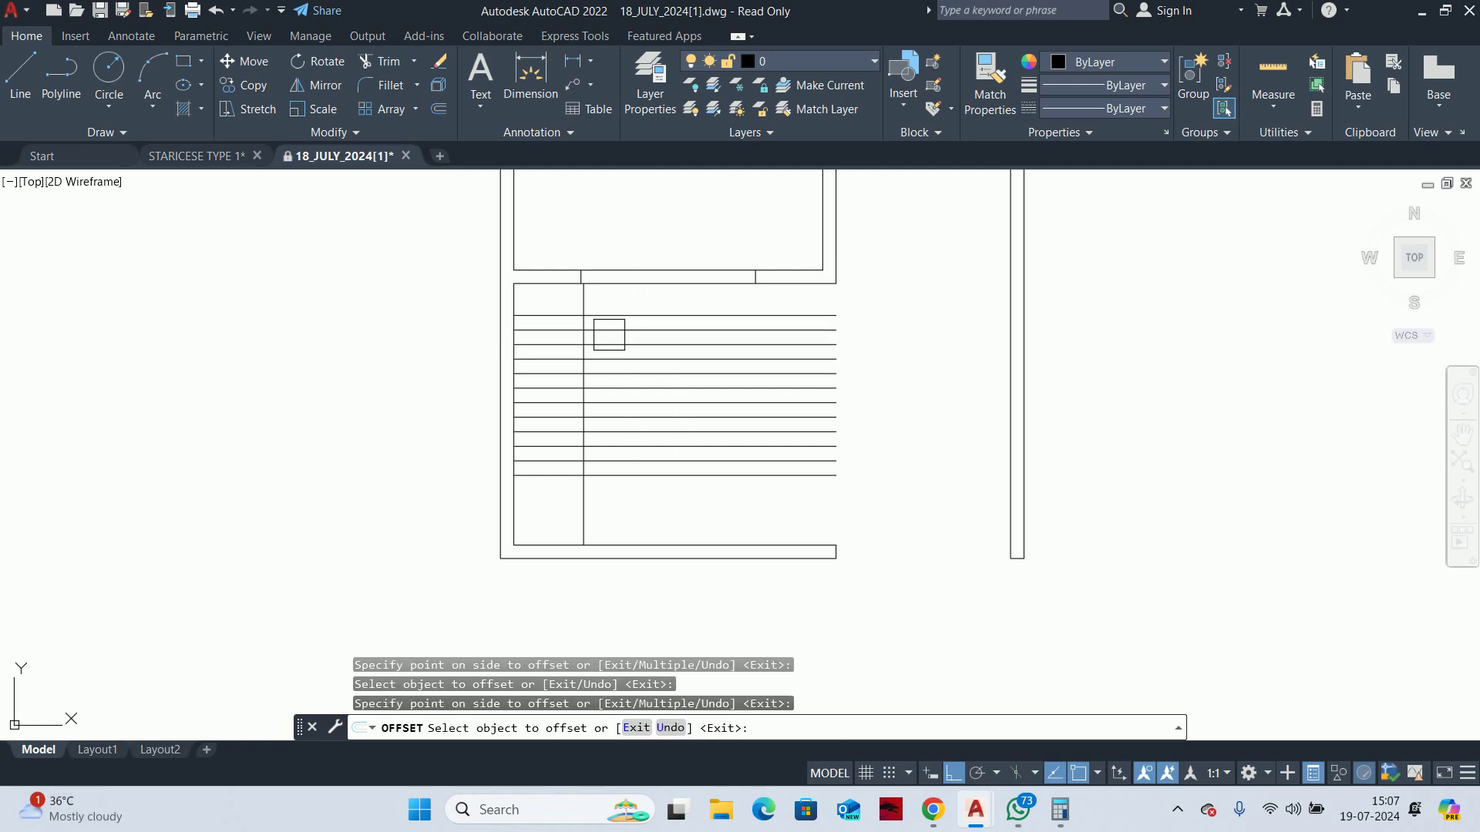
click(617, 301)
scroll(638, 305, up, 6)
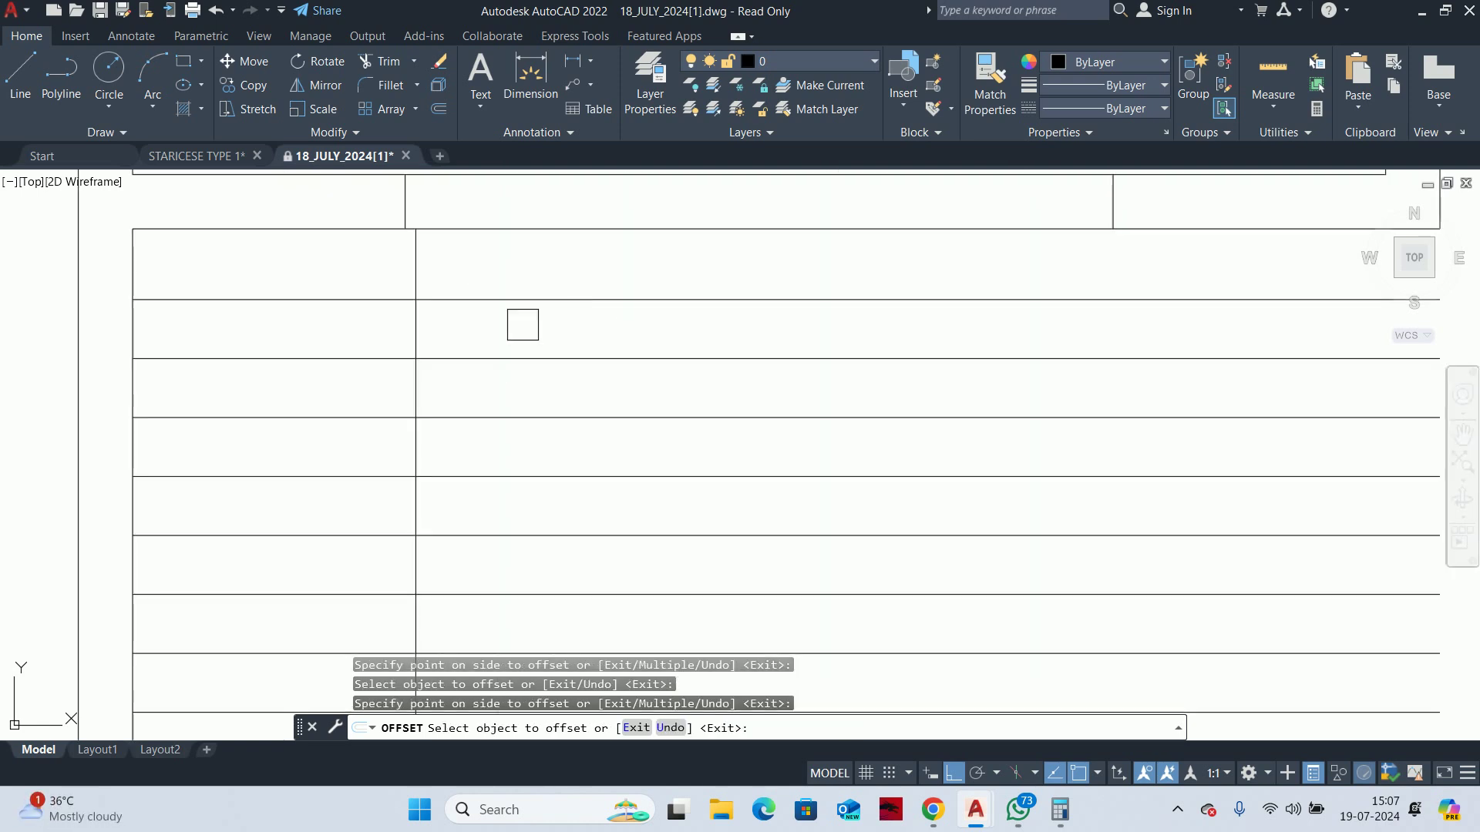
scroll(550, 307, down, 2)
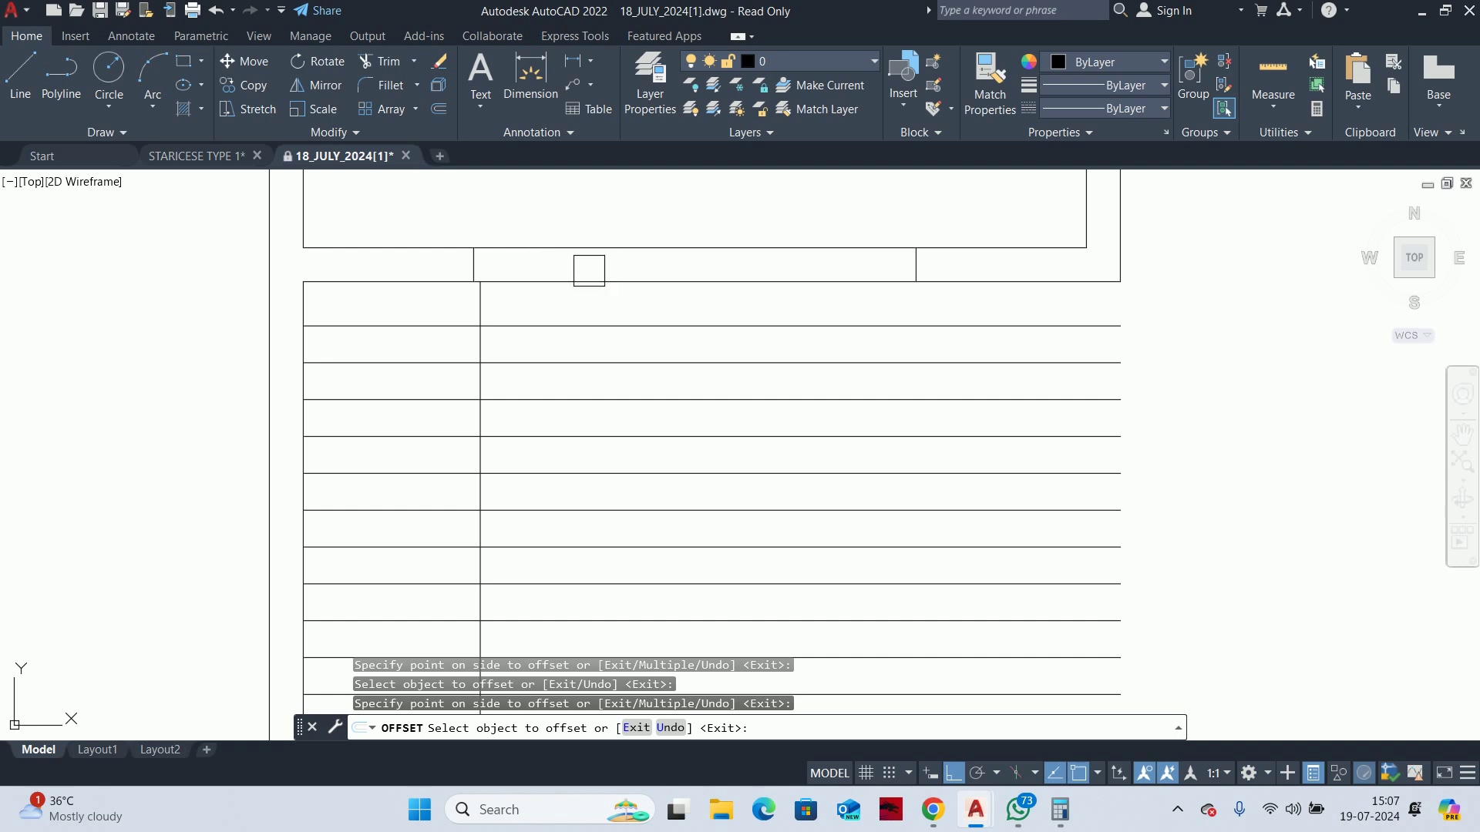
key(Escape)
scroll(562, 285, down, 4)
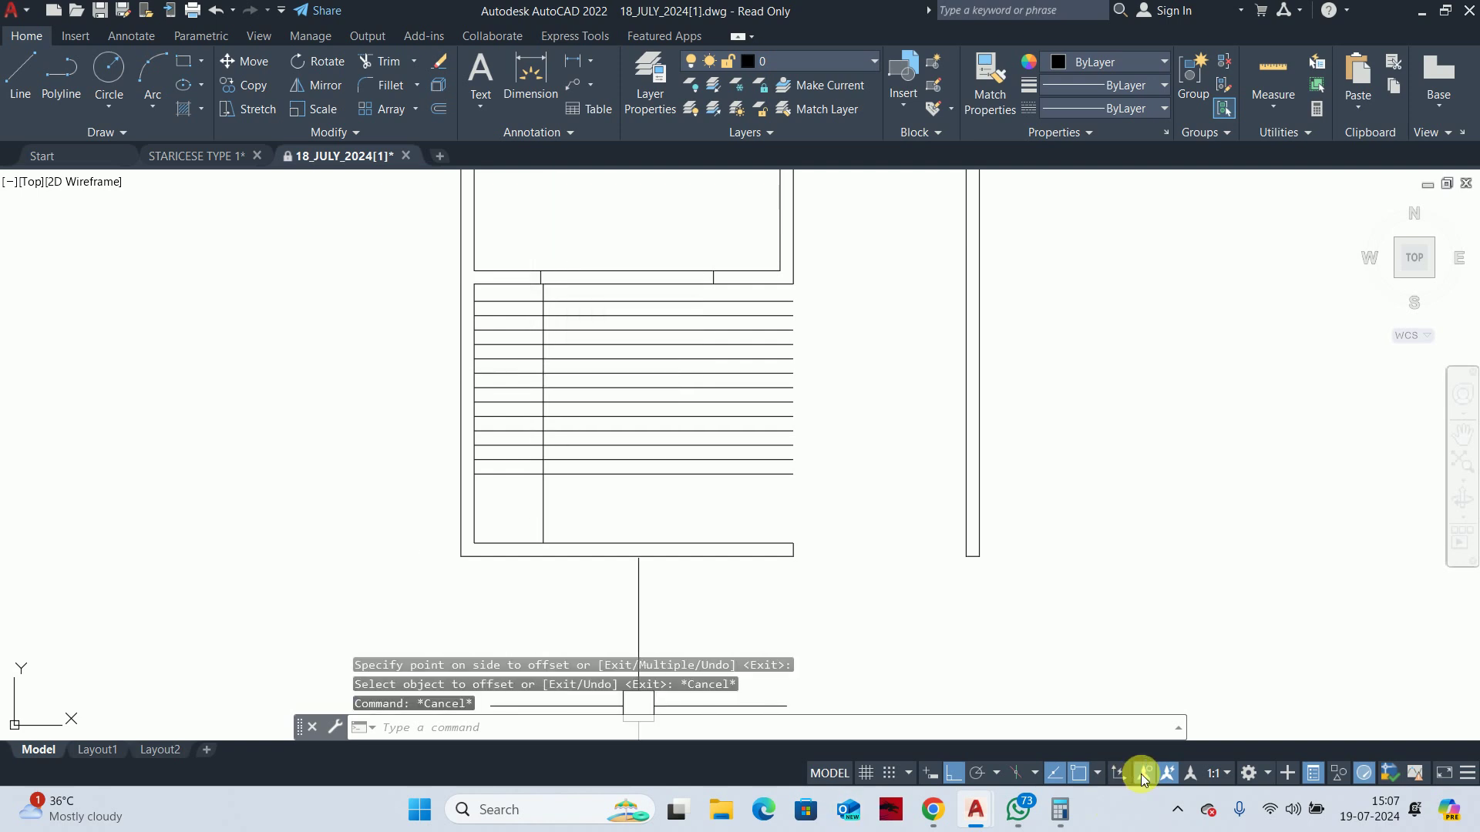
Recheck the 24 result in Calculator and restart Offset at distance 250
click(1060, 809)
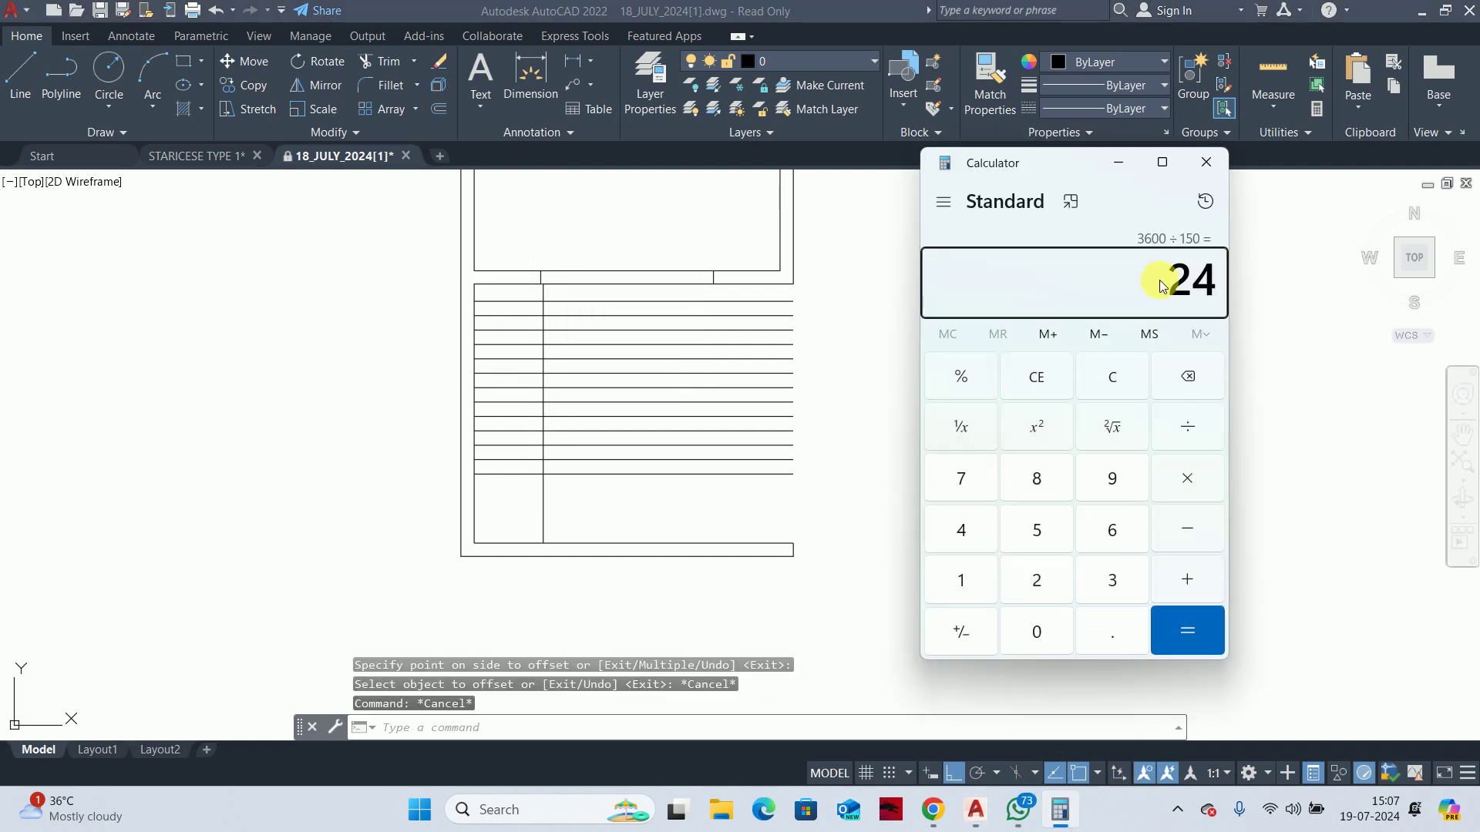
click(1115, 160)
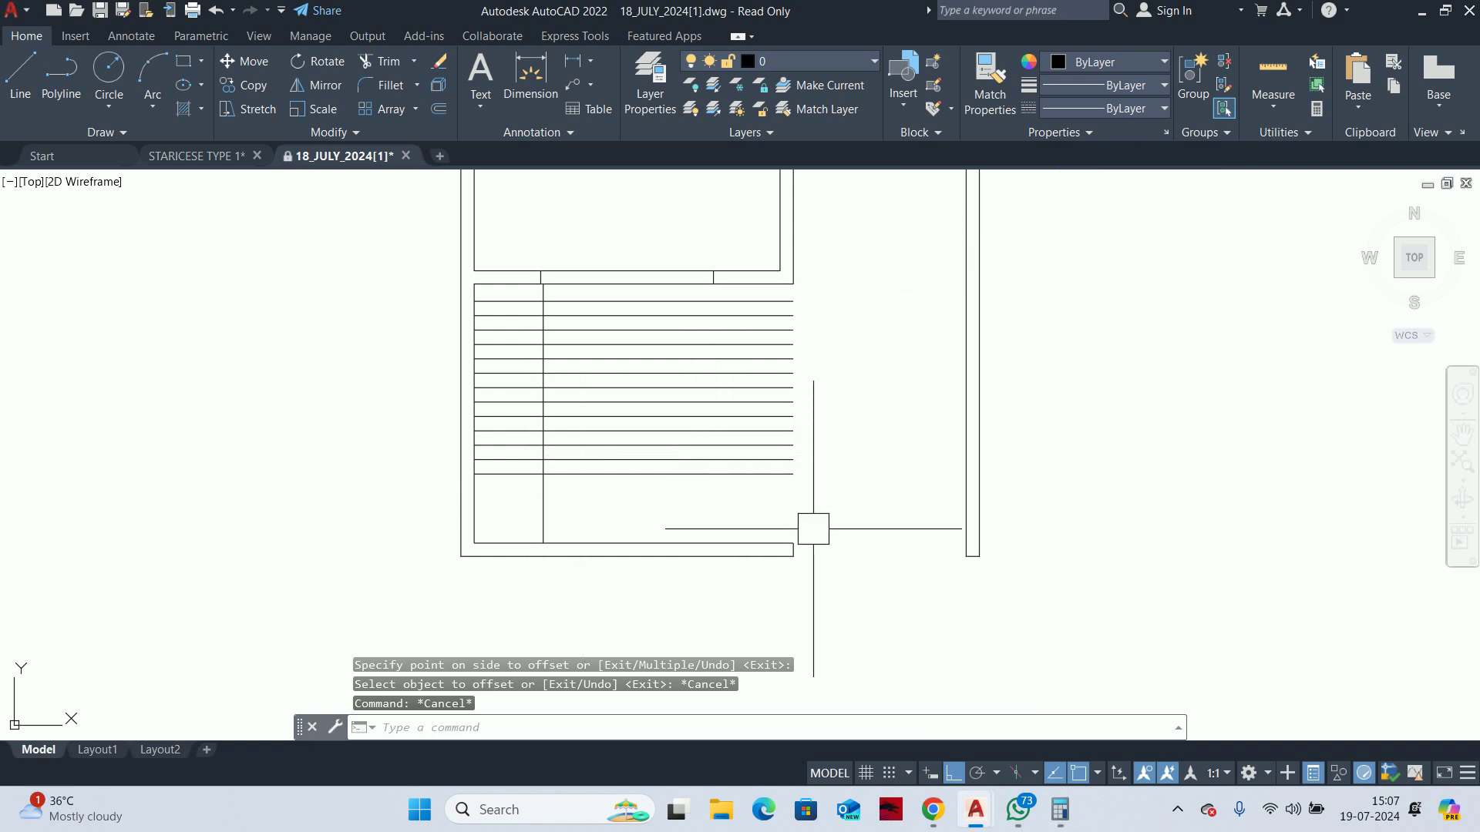
text(o)
key(Return)
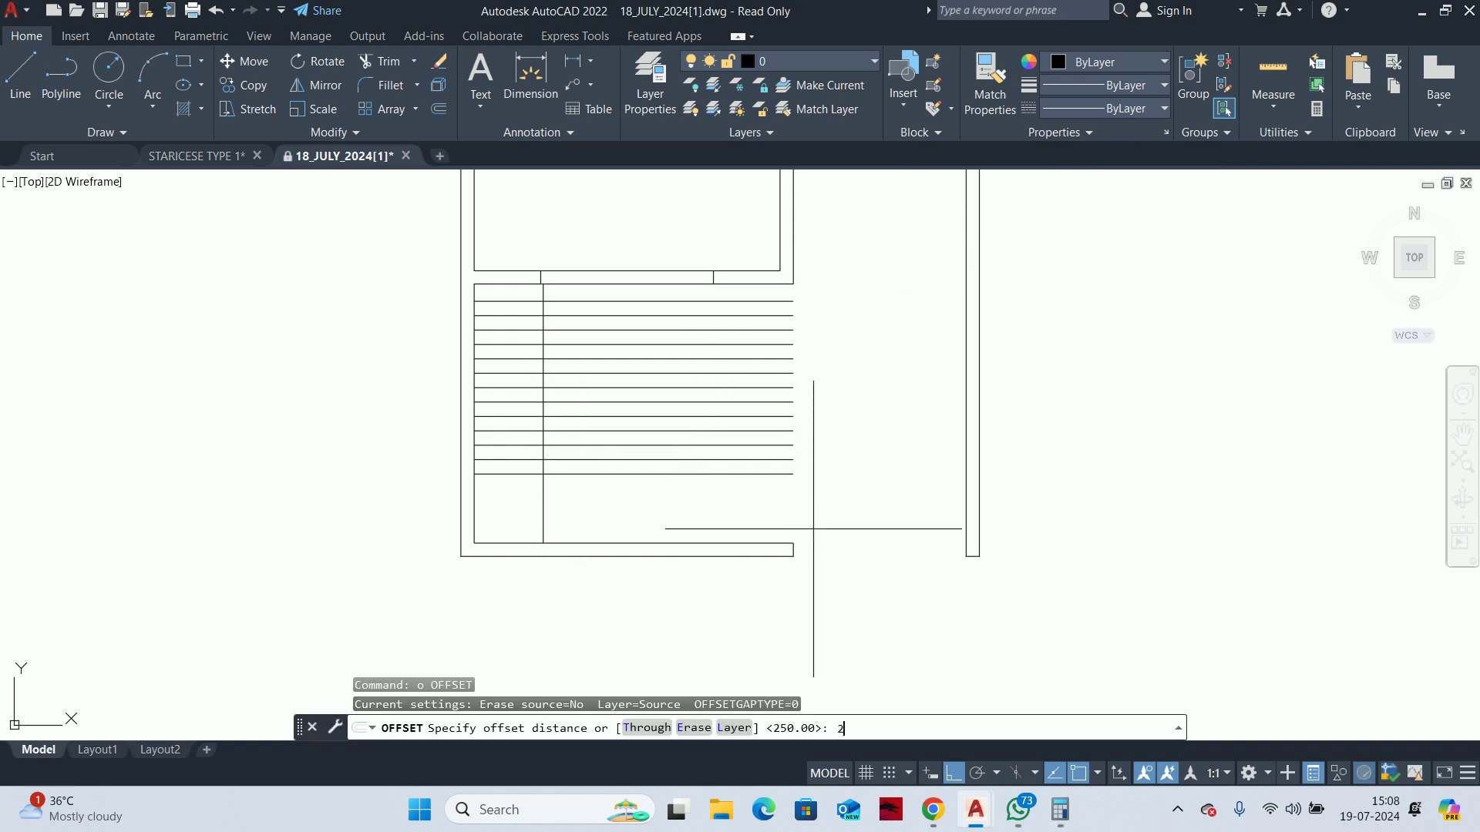
key(Return)
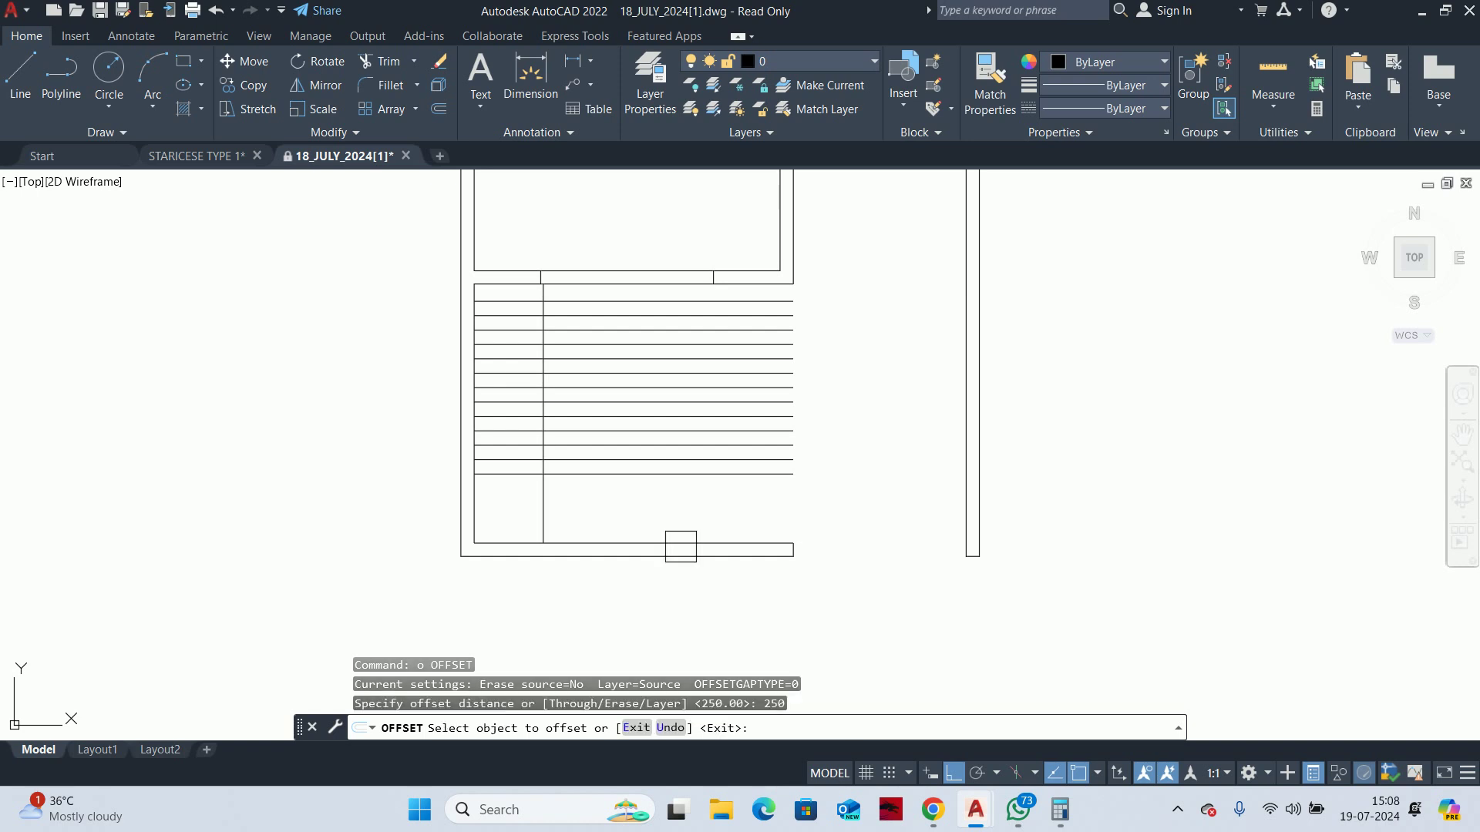
Offset six vertical lines 250 apart to the right of the vertical guide line
scroll(681, 546, up, 4)
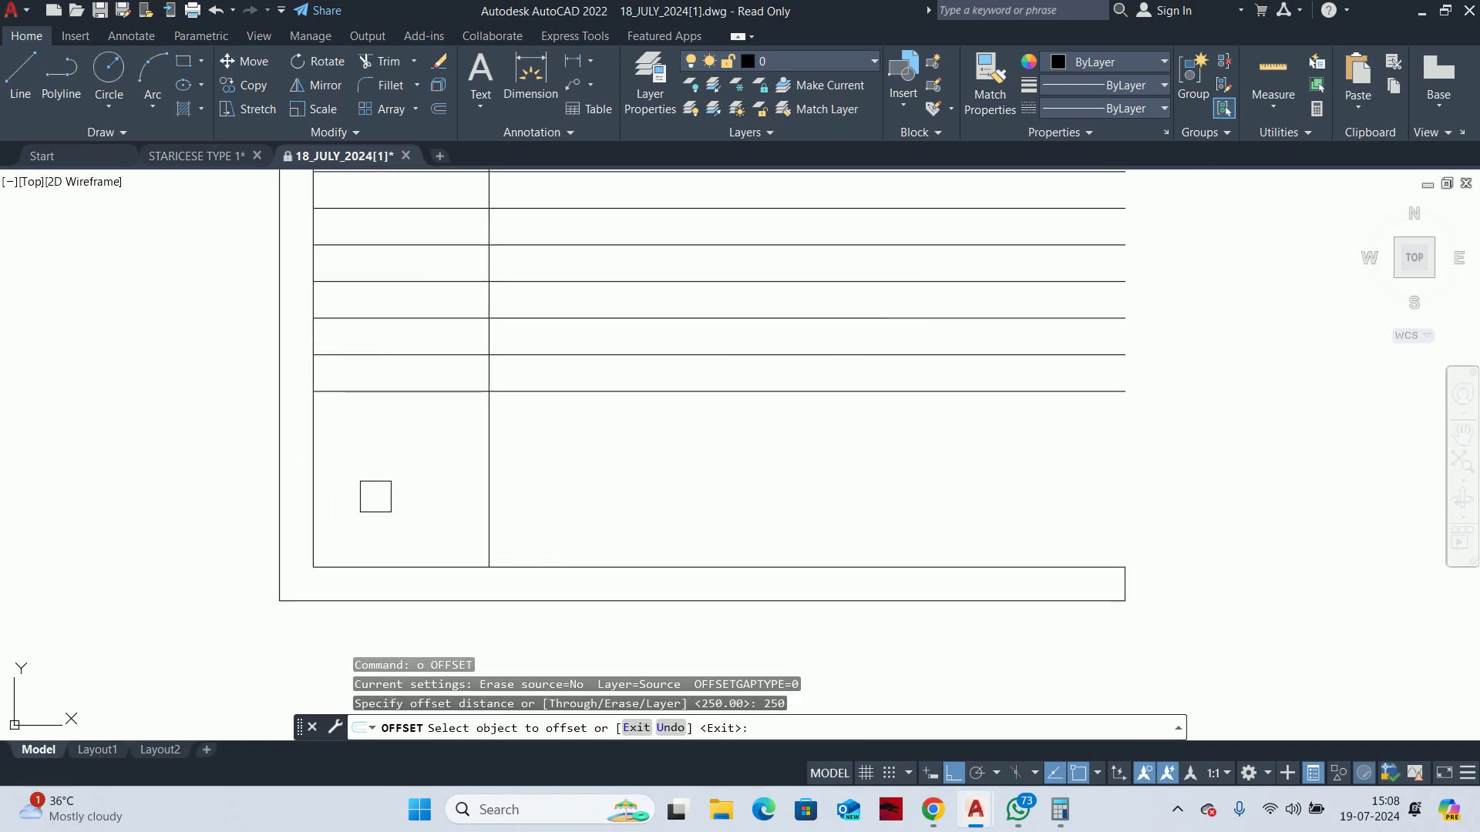
click(615, 483)
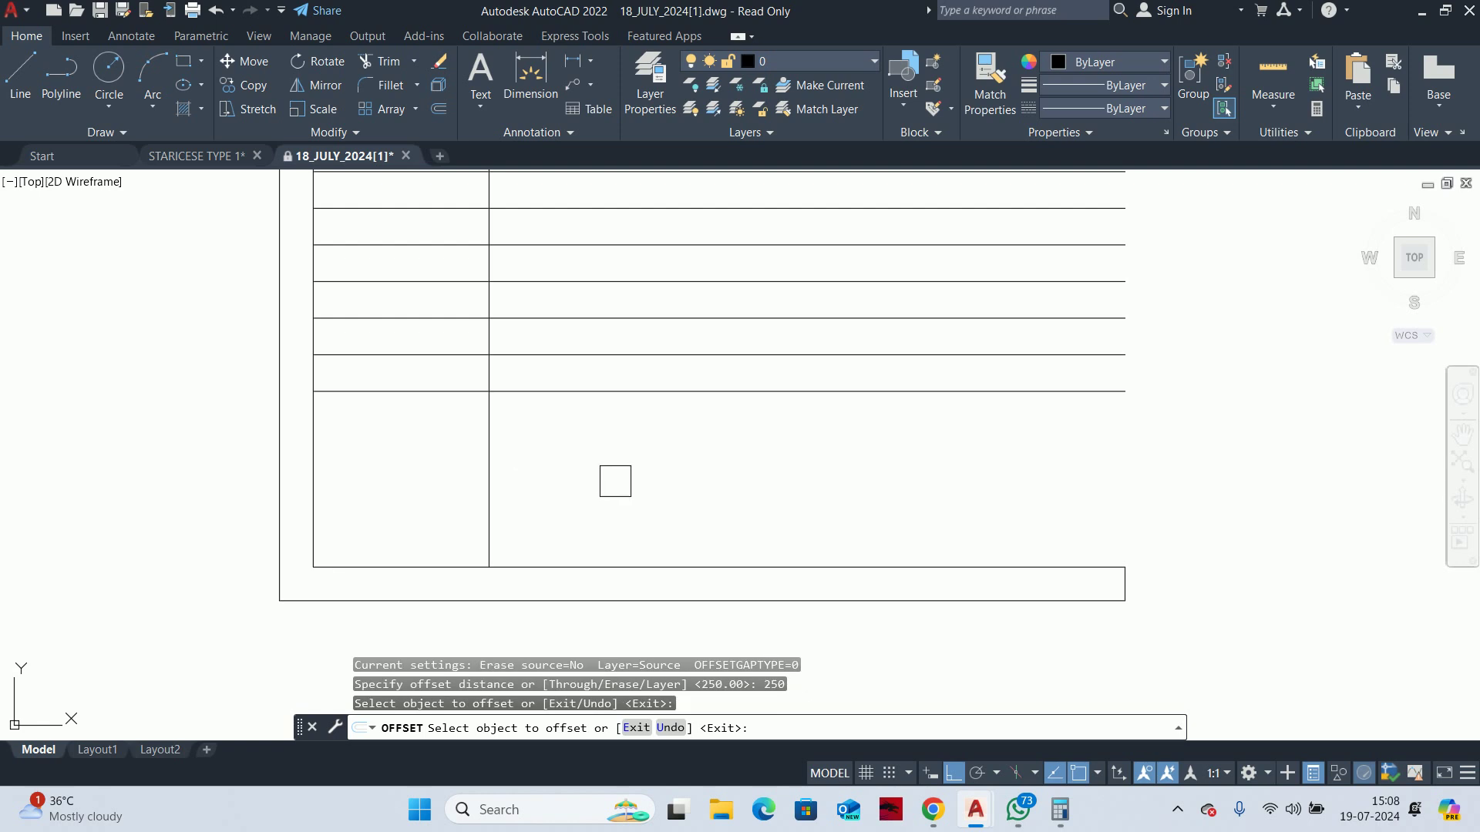
click(484, 492)
click(612, 488)
click(541, 500)
click(648, 501)
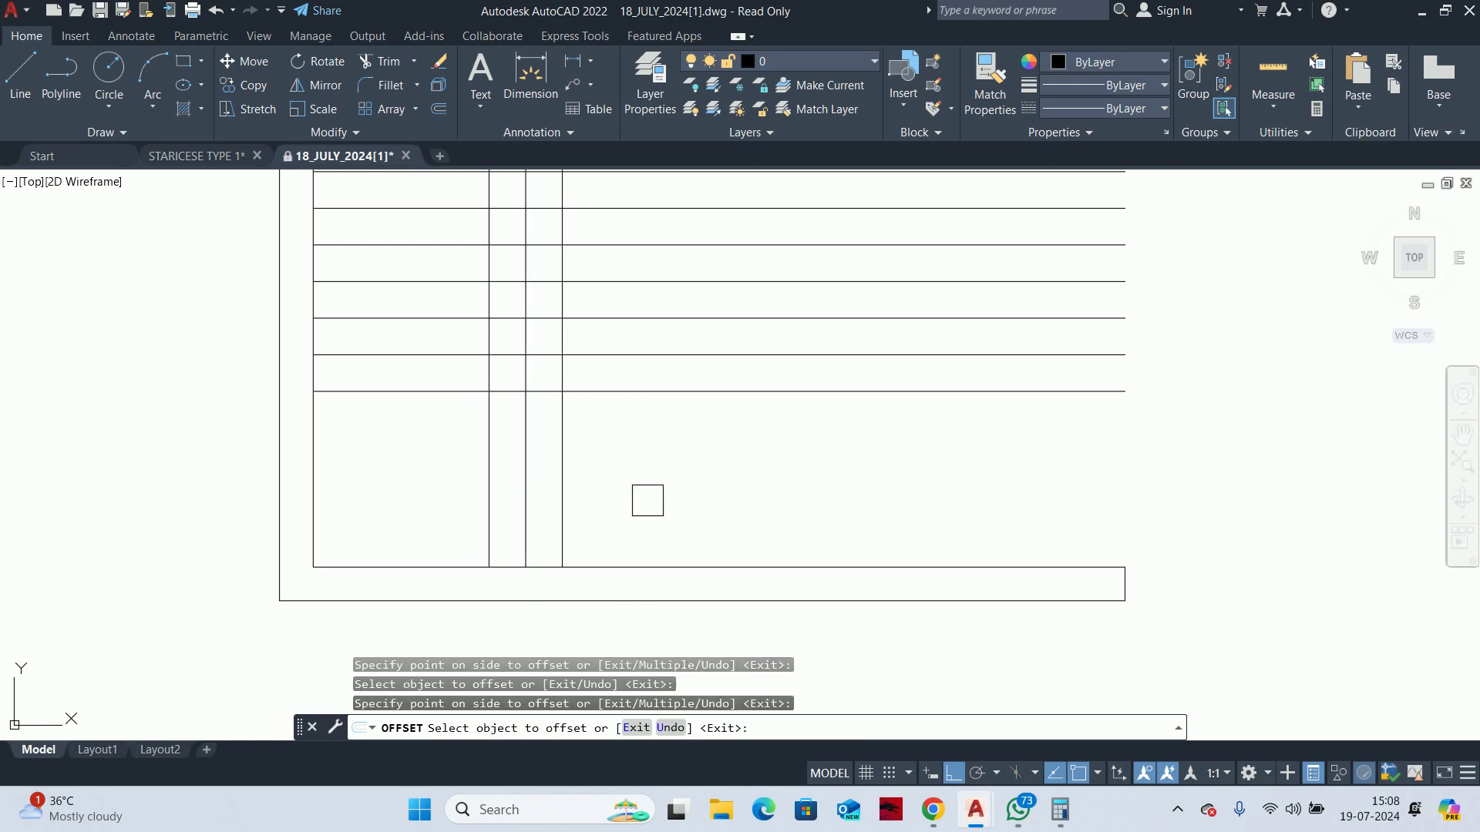
click(558, 503)
click(617, 497)
click(727, 483)
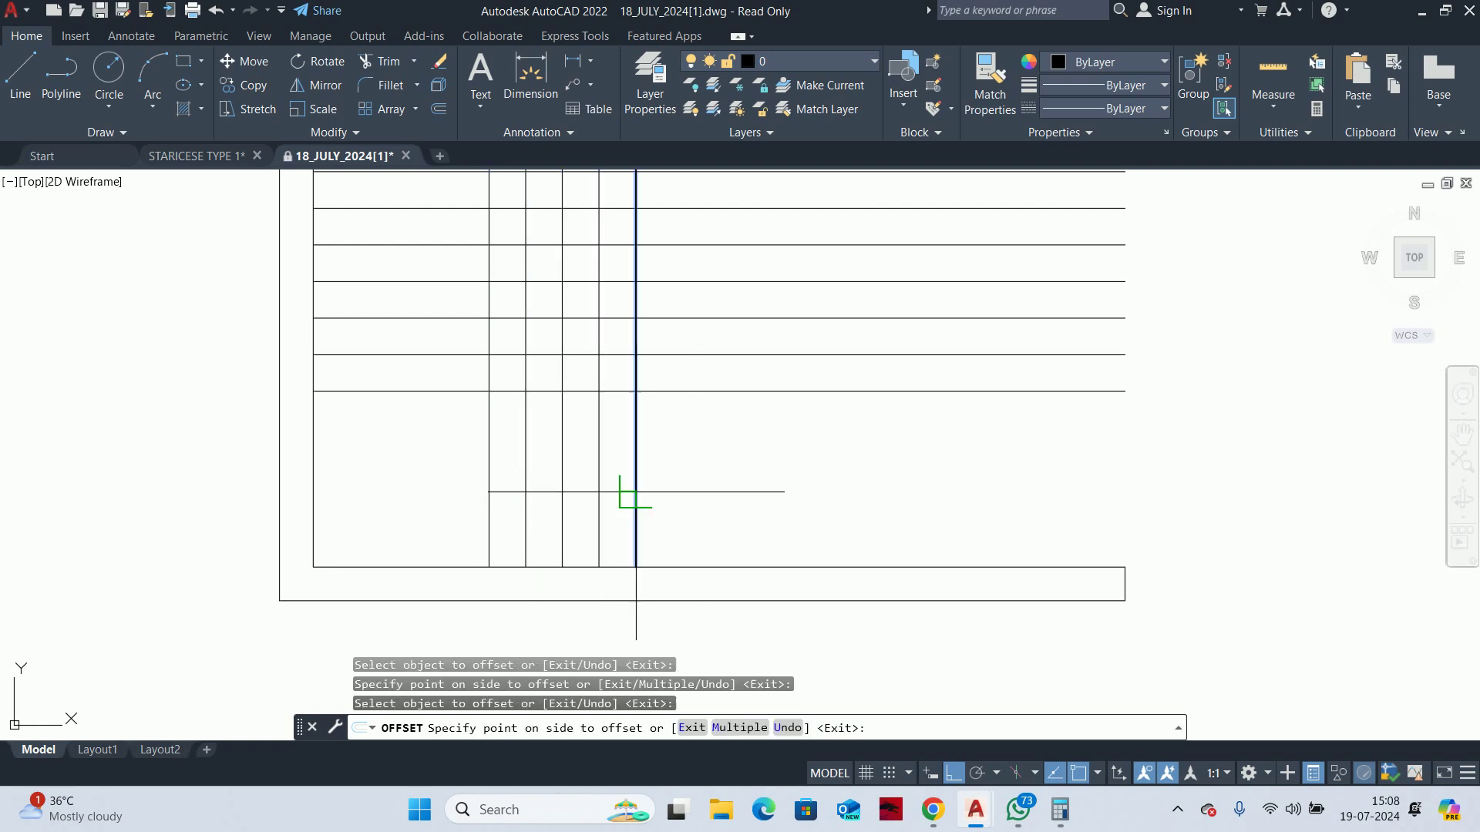
click(674, 488)
click(710, 491)
click(745, 484)
click(818, 472)
Fence-trim the horizontal tread lines extending past the last vertical line
key(Return)
mouse_move(819, 436)
middle_down()
mouse_move(760, 605)
mouse_move(661, 677)
middle_up()
text(tr)
key(Return)
middle_drag(740, 634, 697, 502)
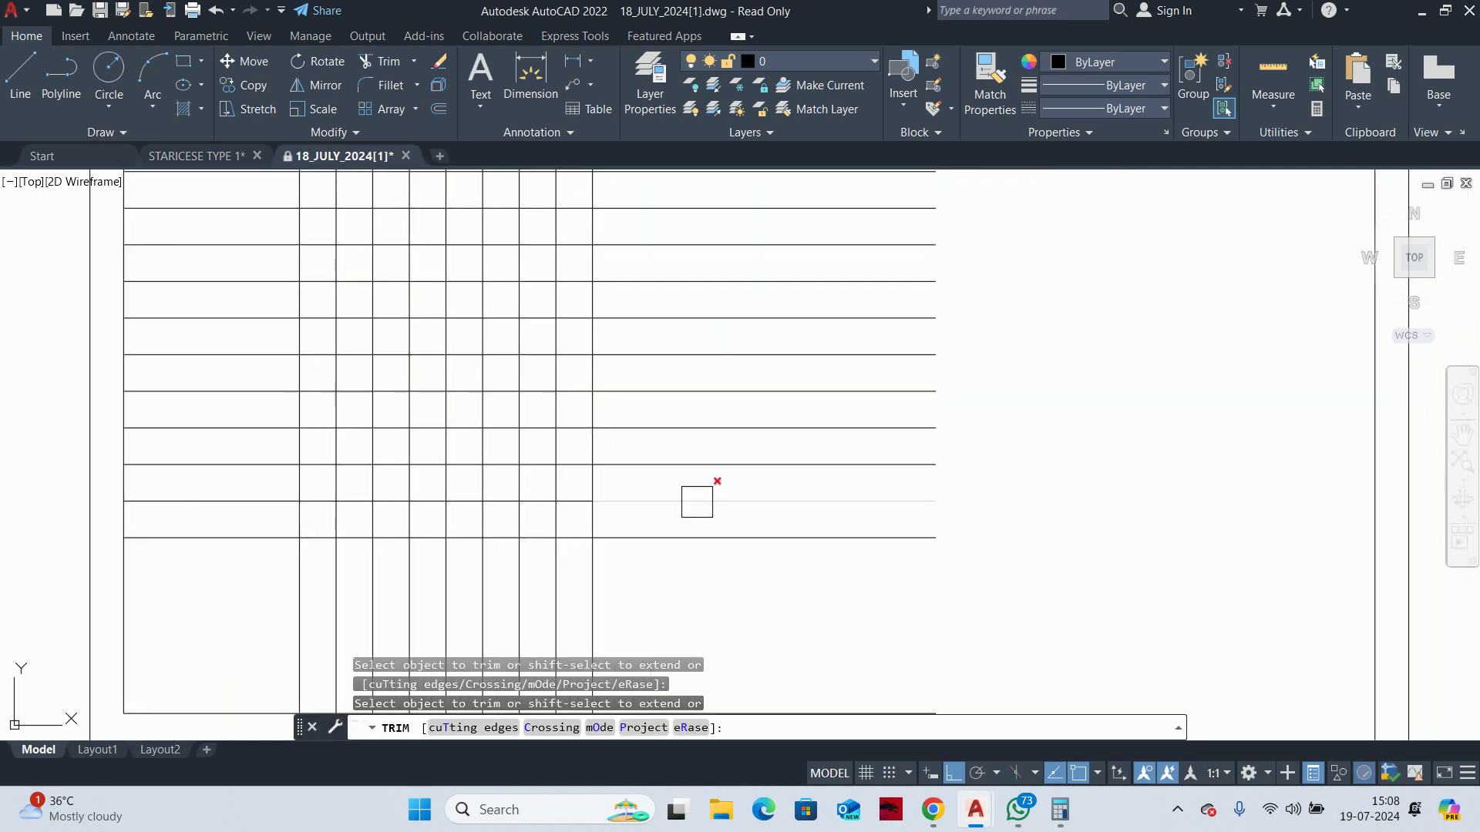
scroll(696, 501, down, 2)
click(700, 525)
scroll(717, 401, down, 2)
click(696, 336)
key(Return)
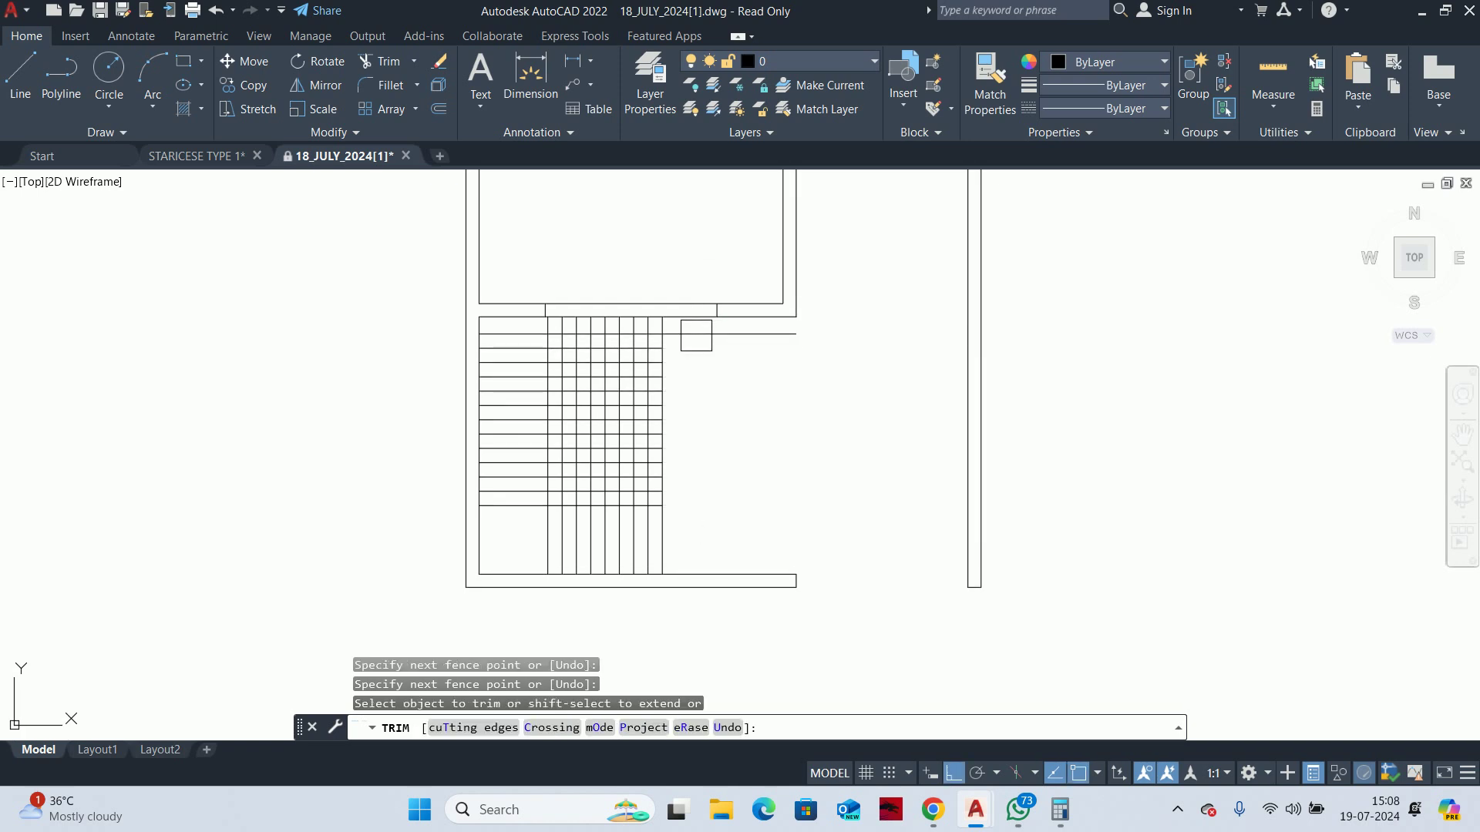
Trim a second run of crossing grid lines with another fence
scroll(698, 471, up, 3)
click(686, 494)
key(Return)
click(176, 532)
mouse_move(182, 447)
middle_down()
mouse_move(182, 302)
mouse_move(205, 502)
middle_up()
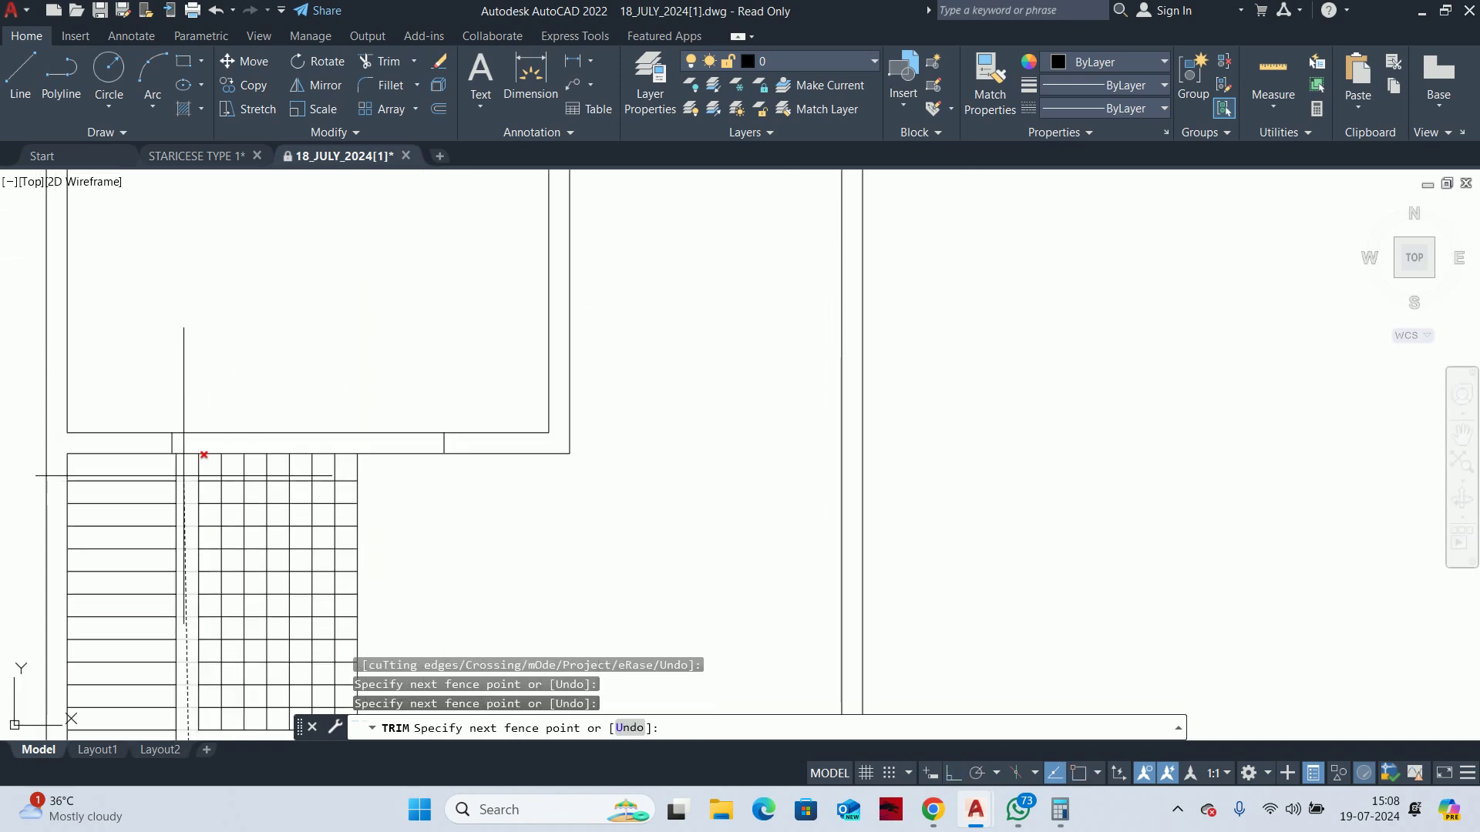
click(205, 456)
key(Return)
scroll(186, 468, up, 4)
scroll(187, 468, down, 4)
scroll(287, 585, up, 2)
Window-select the 20 leftover grid lines and erase them
click(224, 593)
scroll(223, 582, down, 2)
middle_drag(149, 529, 912, 453)
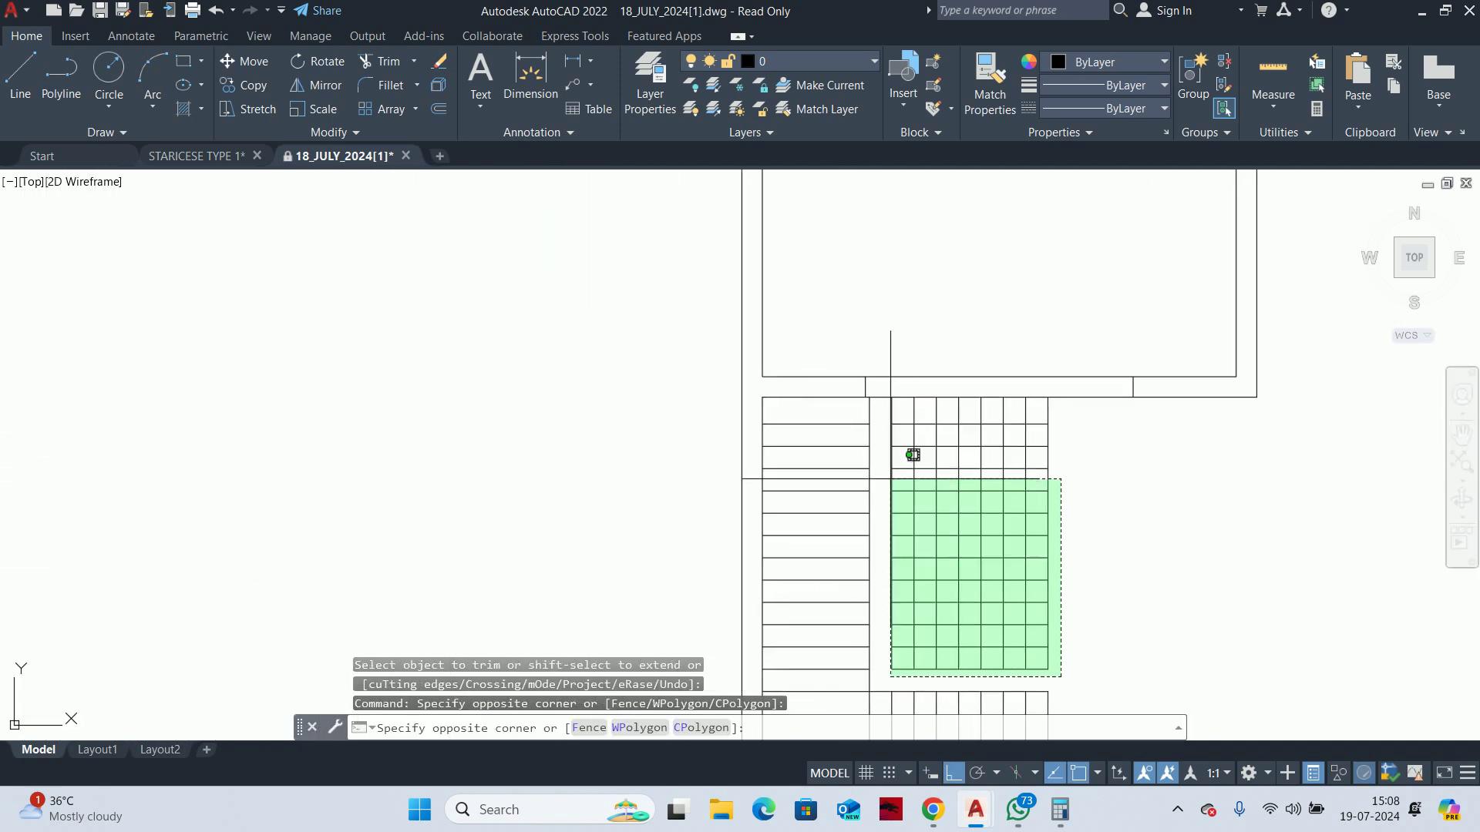
click(905, 393)
scroll(905, 393, down, 1)
key(Delete)
scroll(836, 424, up, 2)
scroll(820, 482, up, 3)
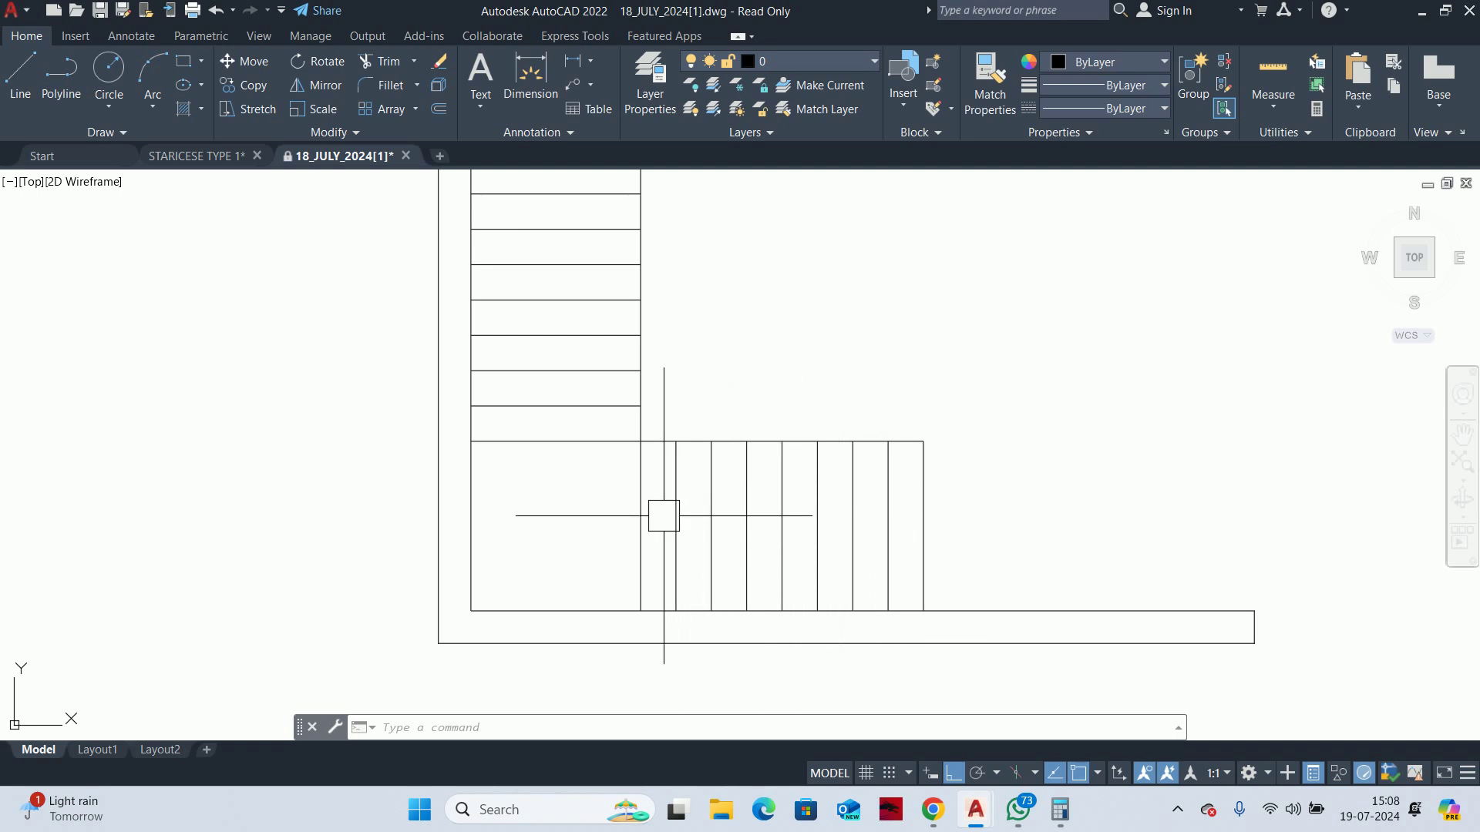
middle_drag(590, 558, 558, 570)
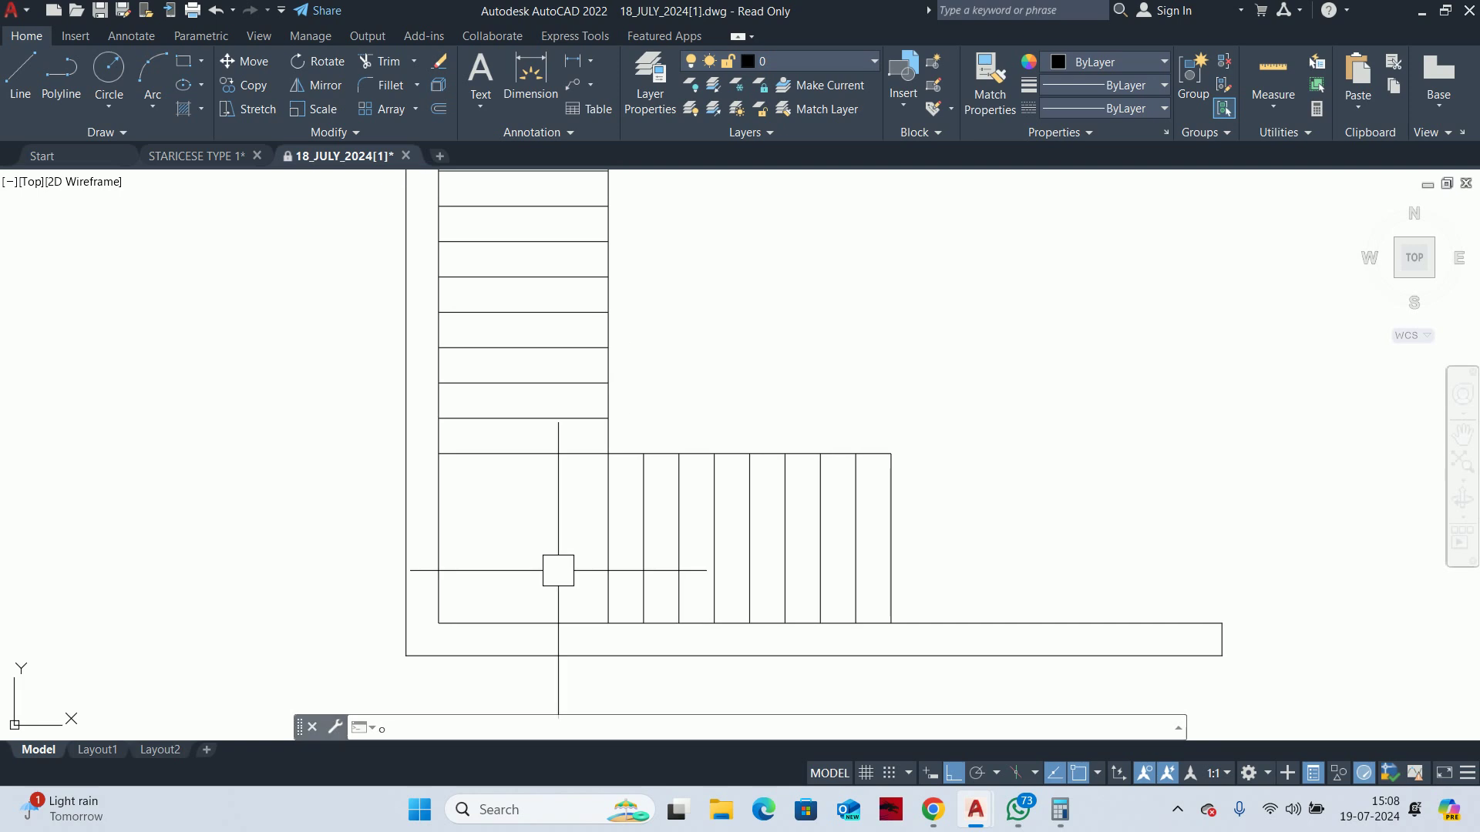
key(Return)
text(250)
key(Return)
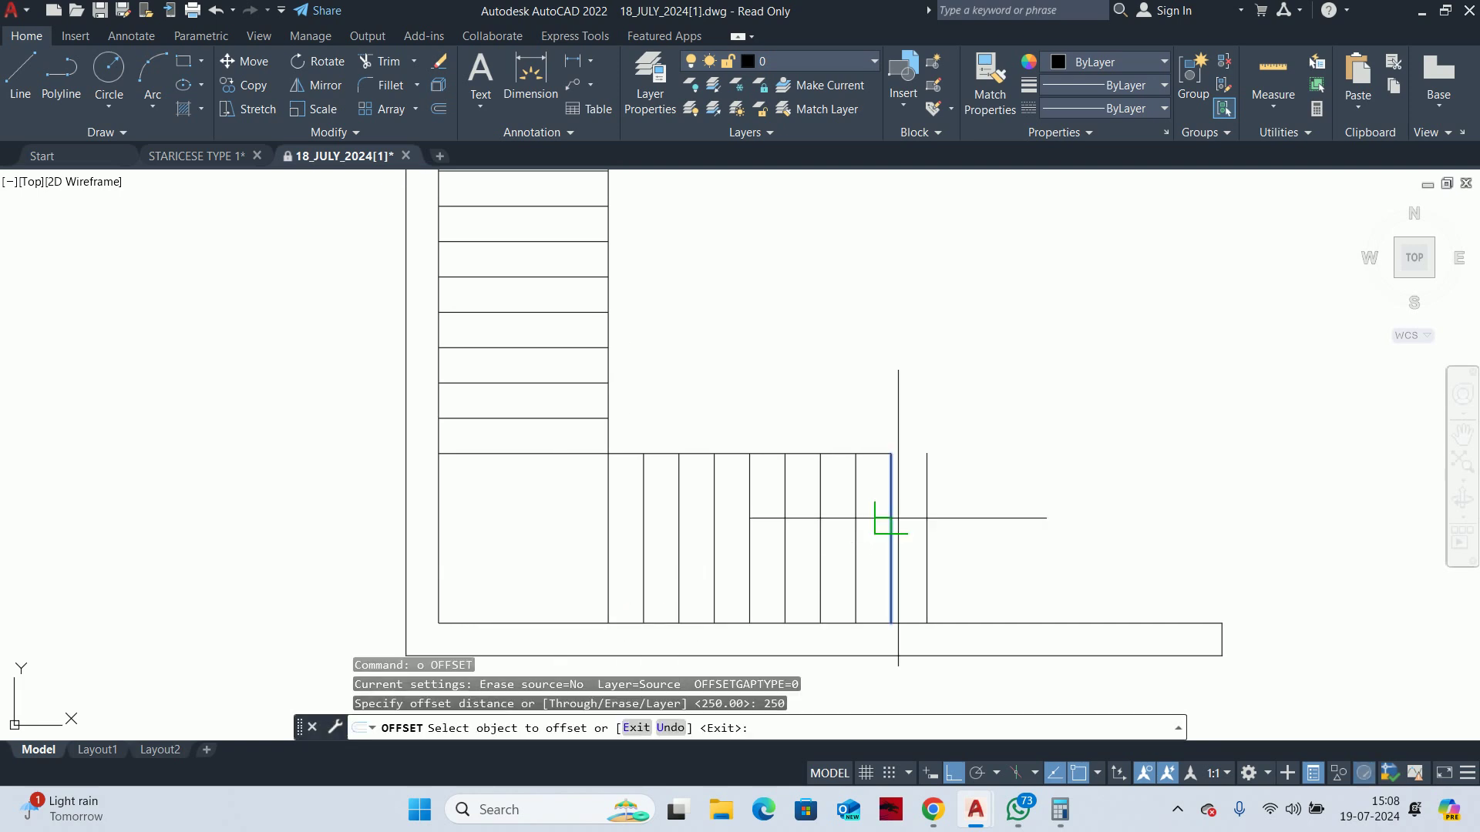
key(Escape)
text(ex)
key(Return)
scroll(879, 442, up, 5)
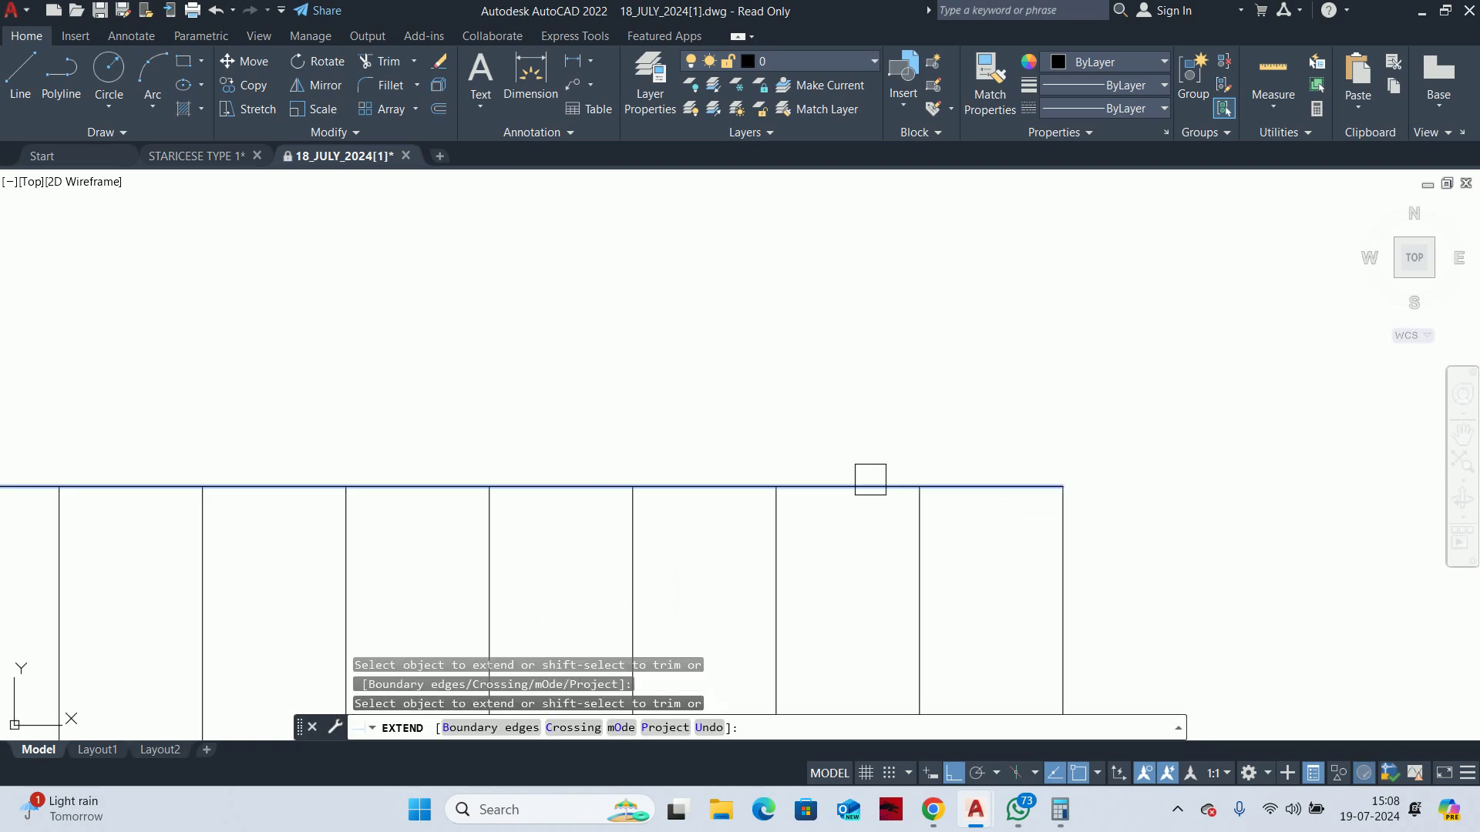
scroll(869, 480, down, 5)
key(Escape)
key(Escape)
middle_drag(687, 529, 708, 628)
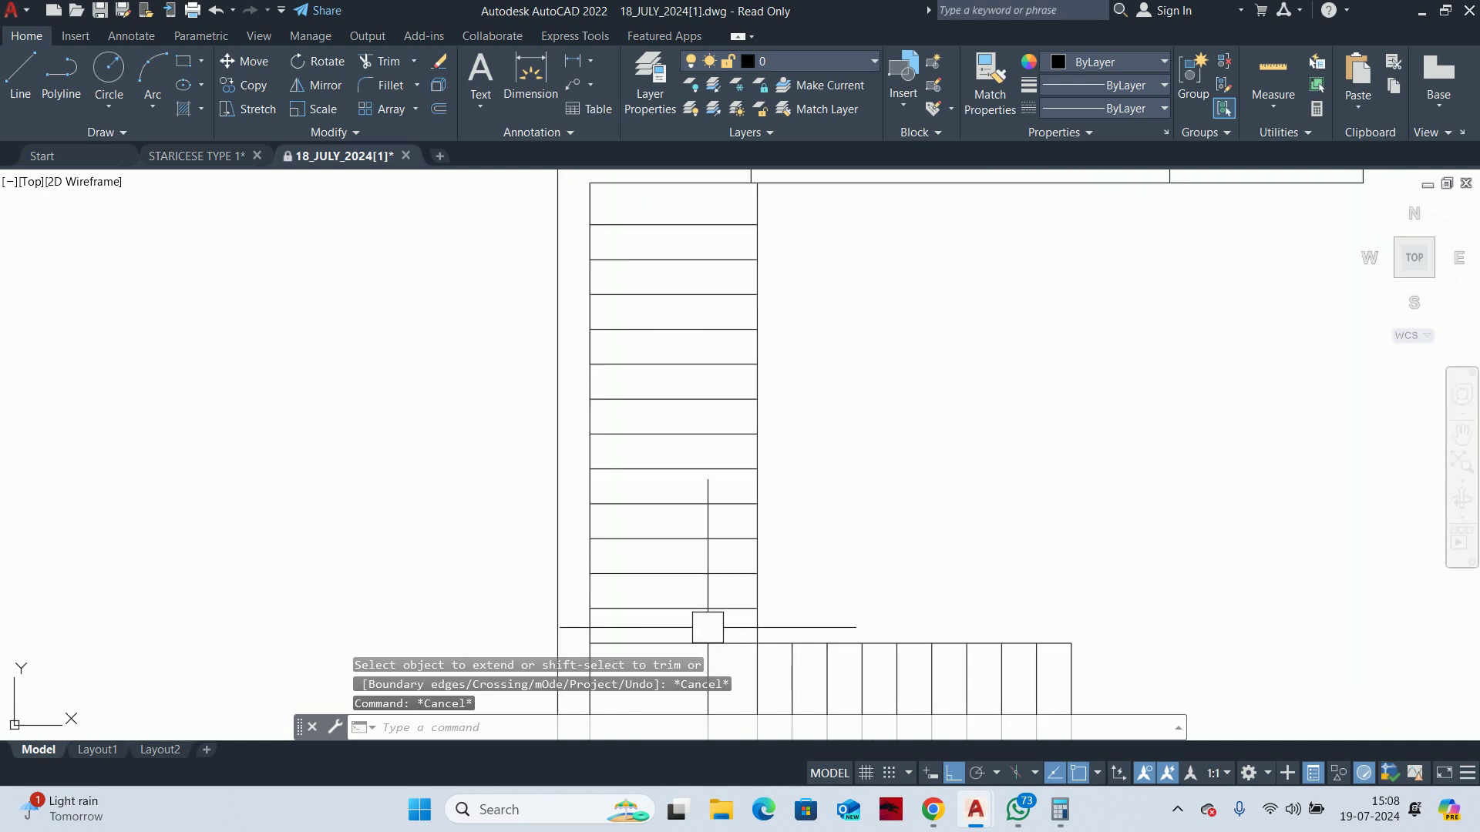
scroll(708, 628, up, 4)
scroll(705, 633, down, 2)
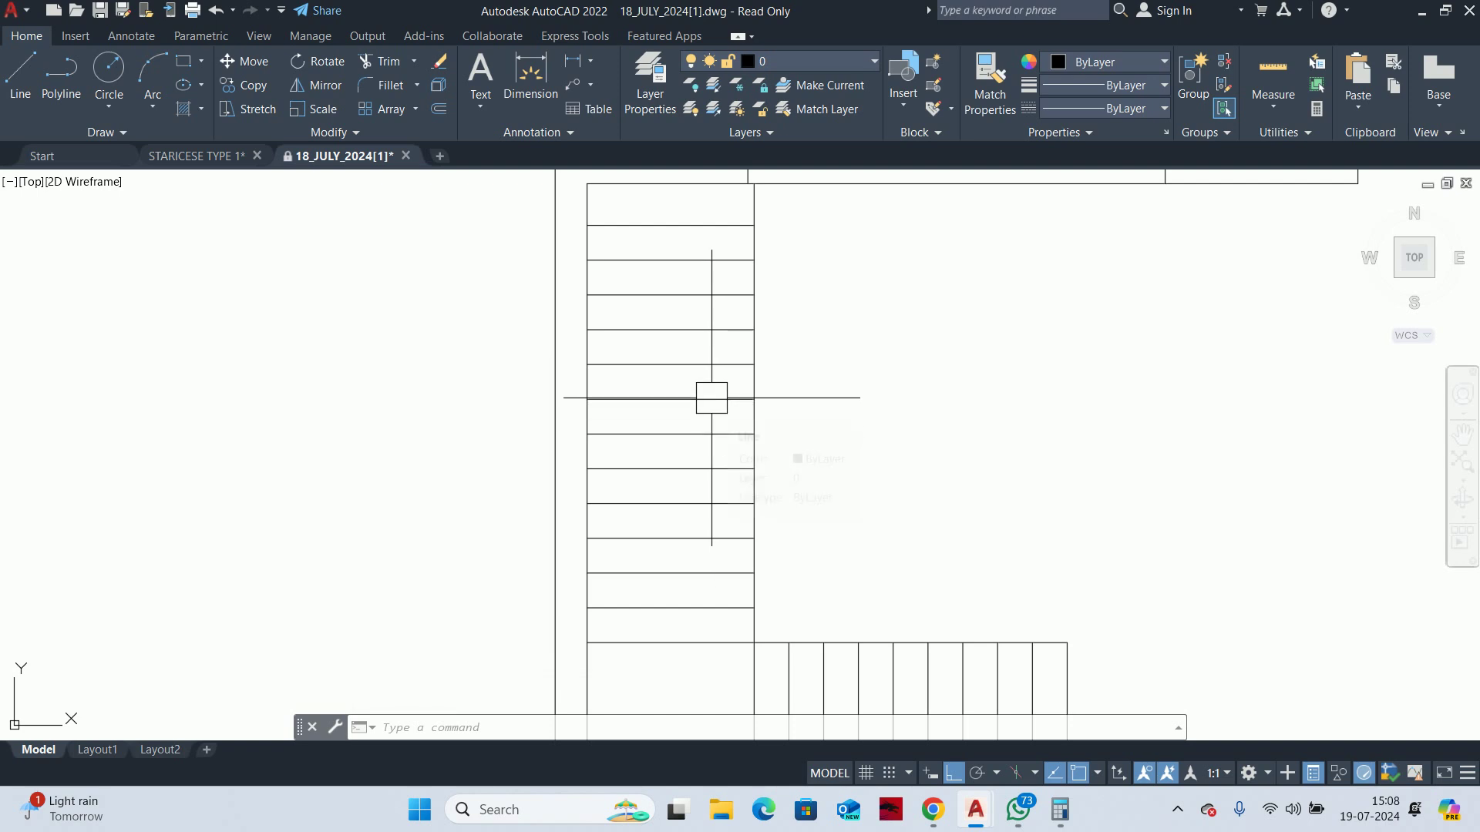
middle_drag(710, 393, 720, 495)
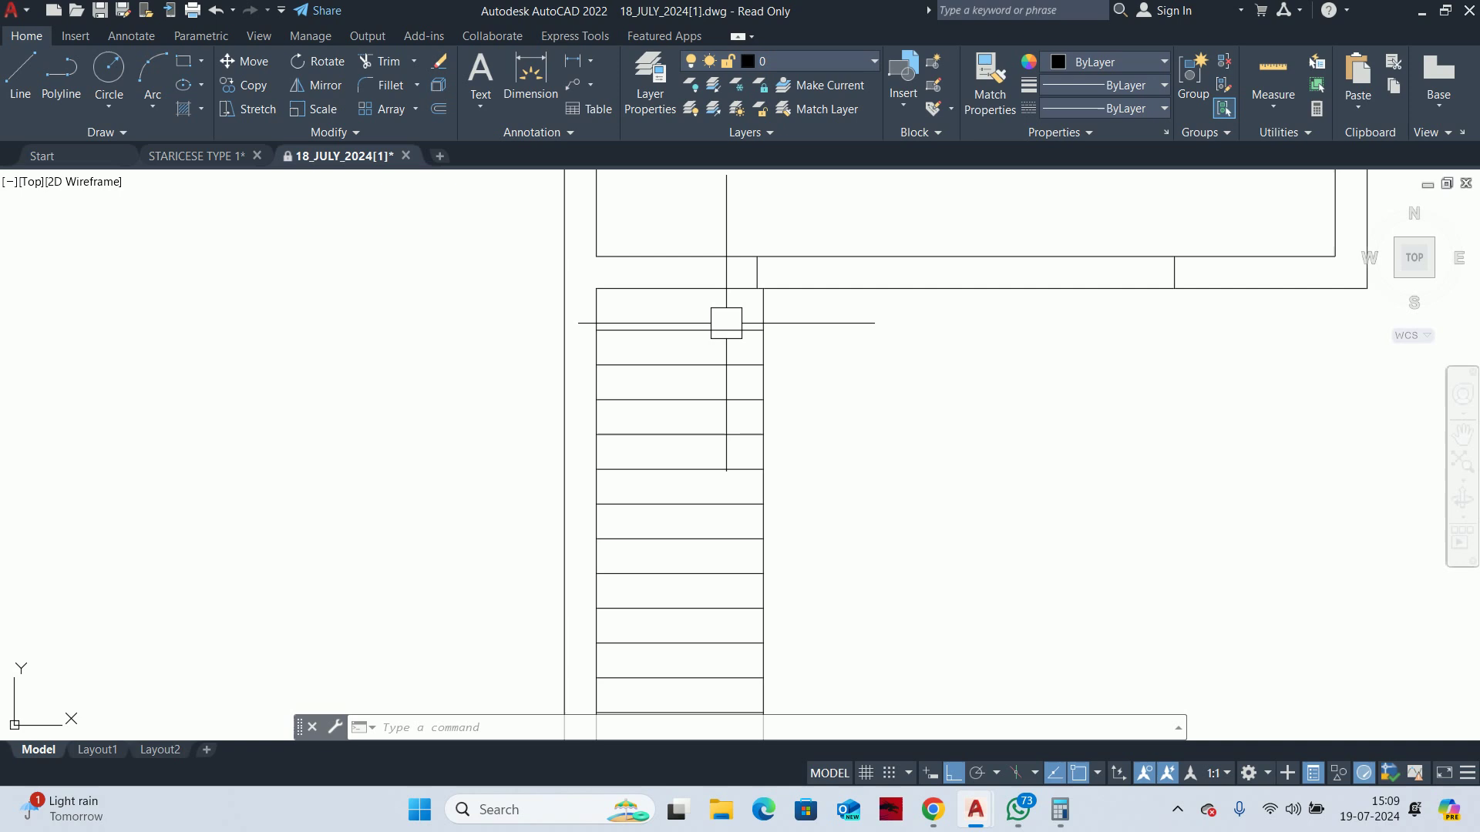
scroll(708, 429, down, 5)
scroll(708, 430, up, 5)
mouse_move(708, 429)
middle_down()
mouse_move(730, 462)
mouse_move(664, 648)
middle_up()
scroll(682, 595, up, 4)
scroll(677, 539, down, 2)
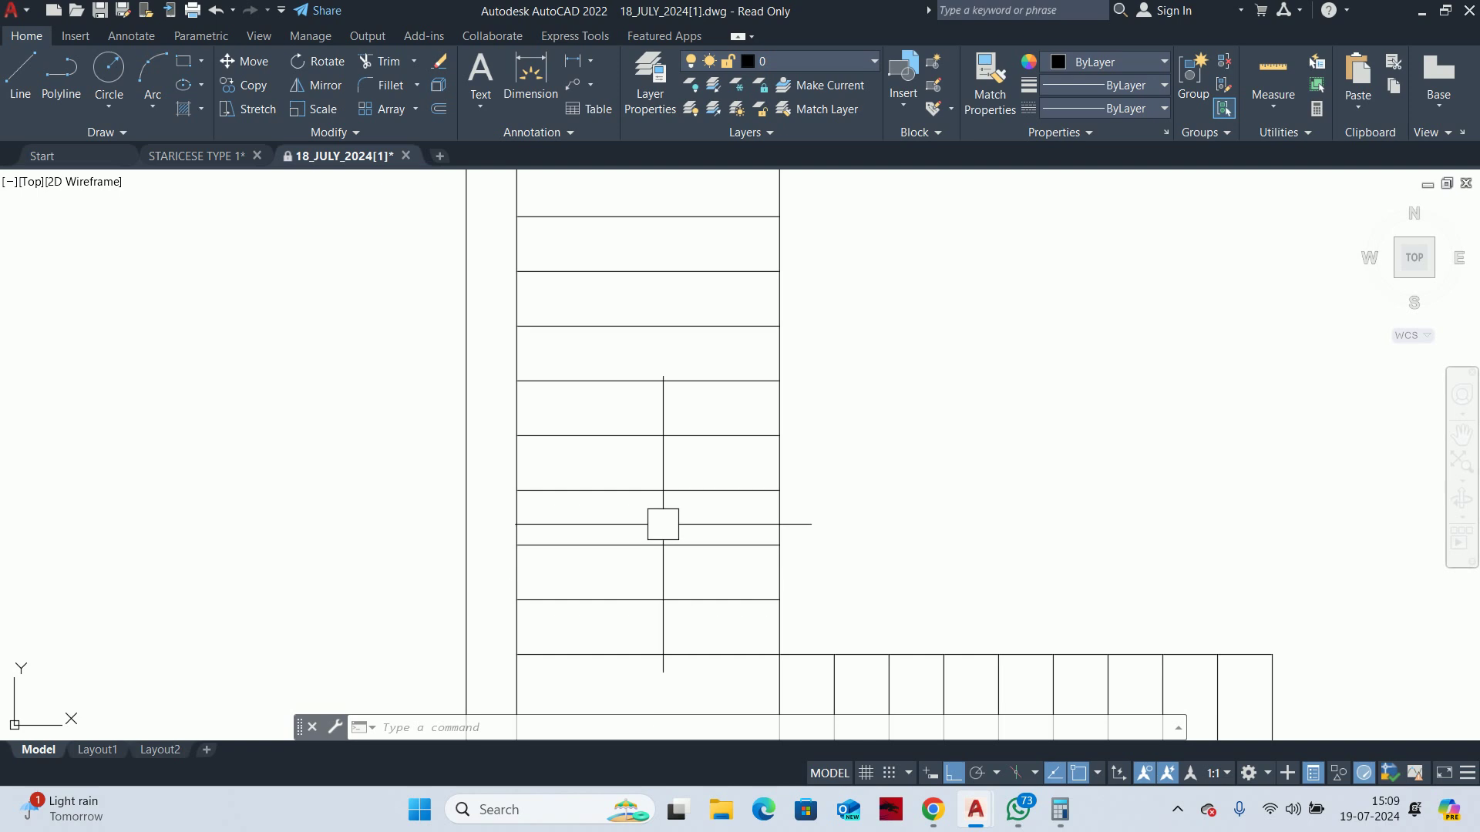
middle_drag(650, 413, 662, 629)
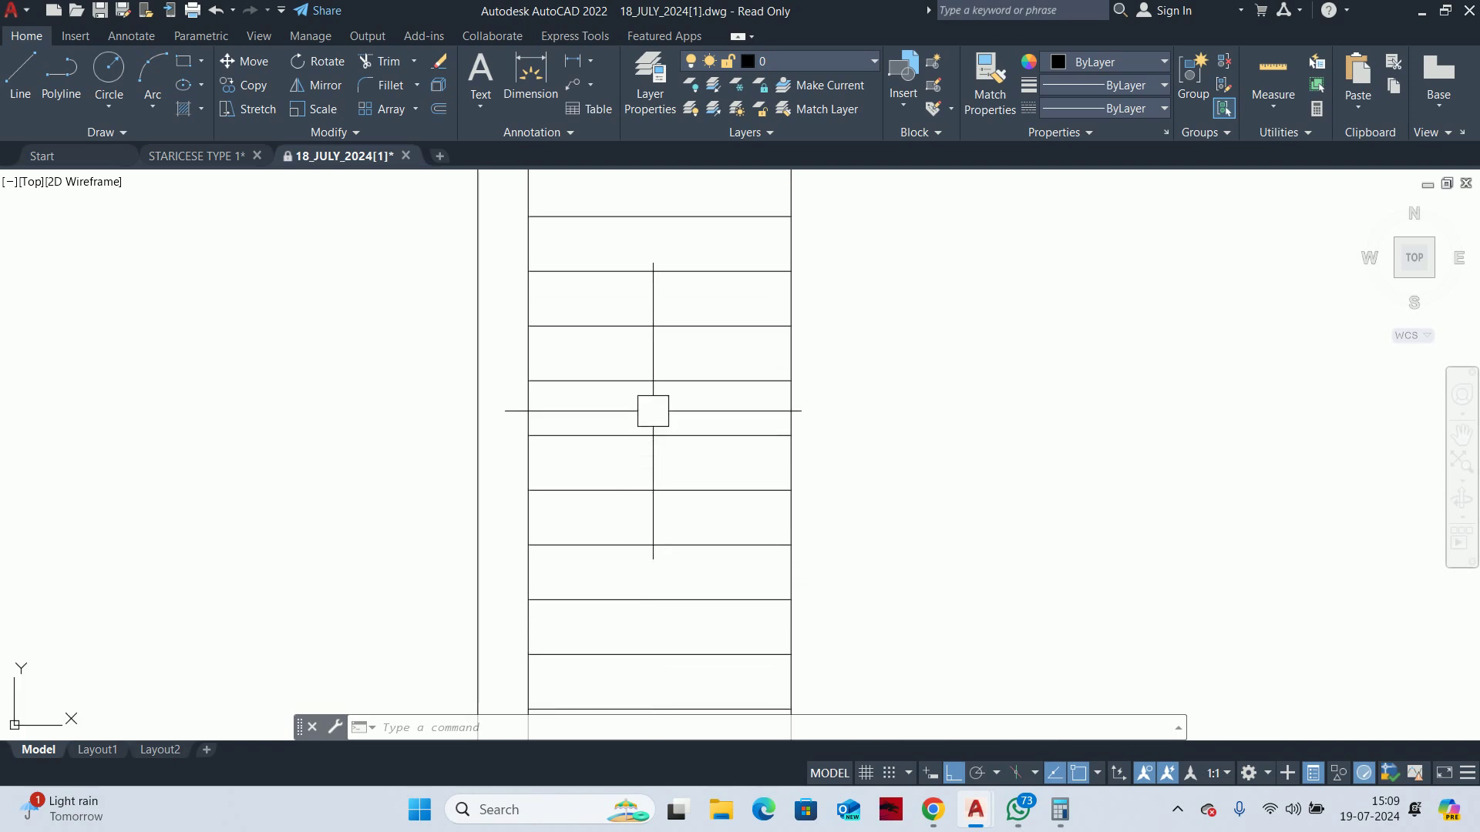
middle_drag(656, 359, 664, 624)
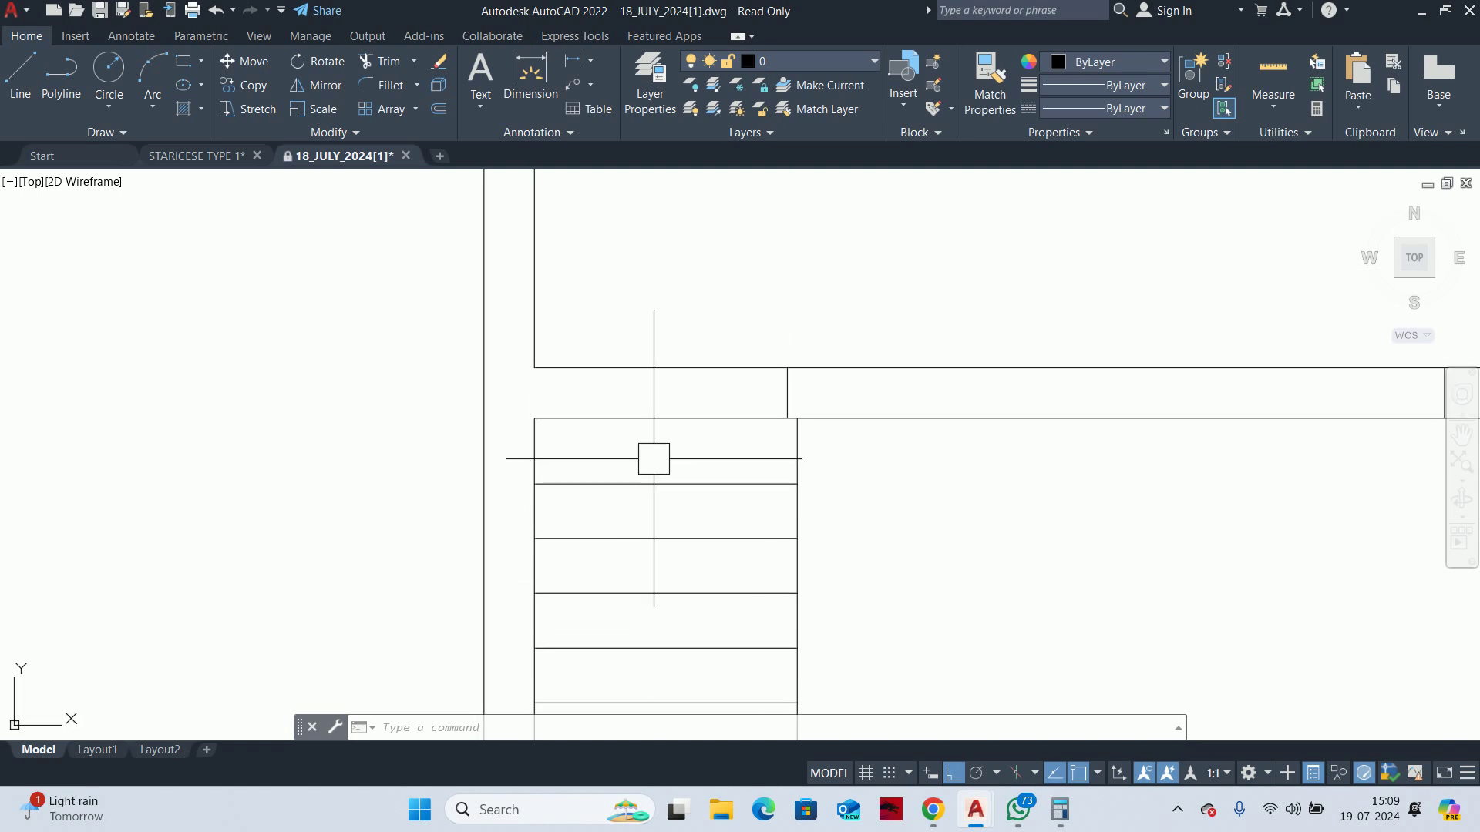
key(Escape)
key(Escape)
key(Escape)
key(Return)
text(250)
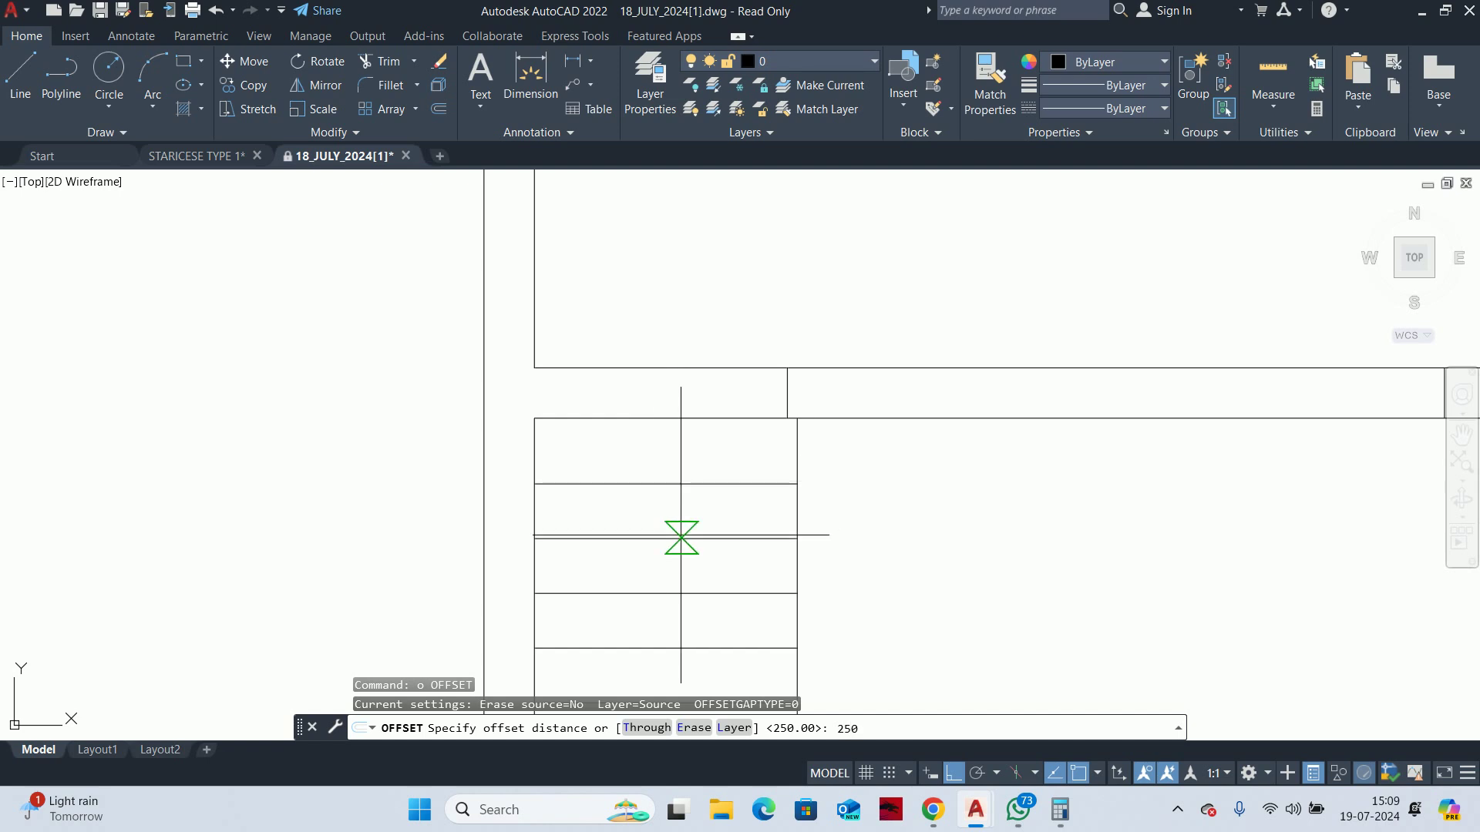
key(Return)
key(Escape)
key(Escape)
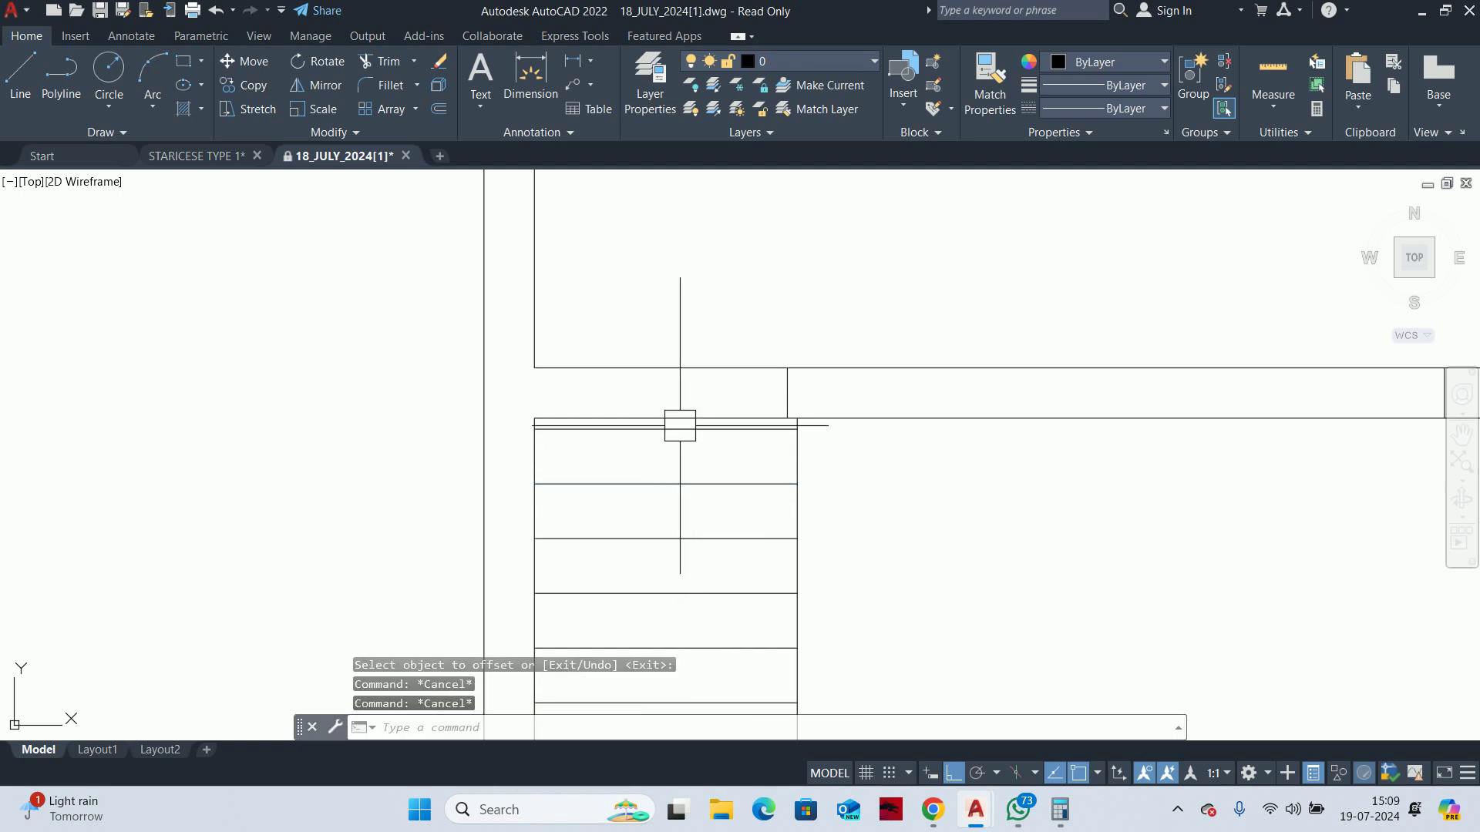
scroll(679, 517, down, 3)
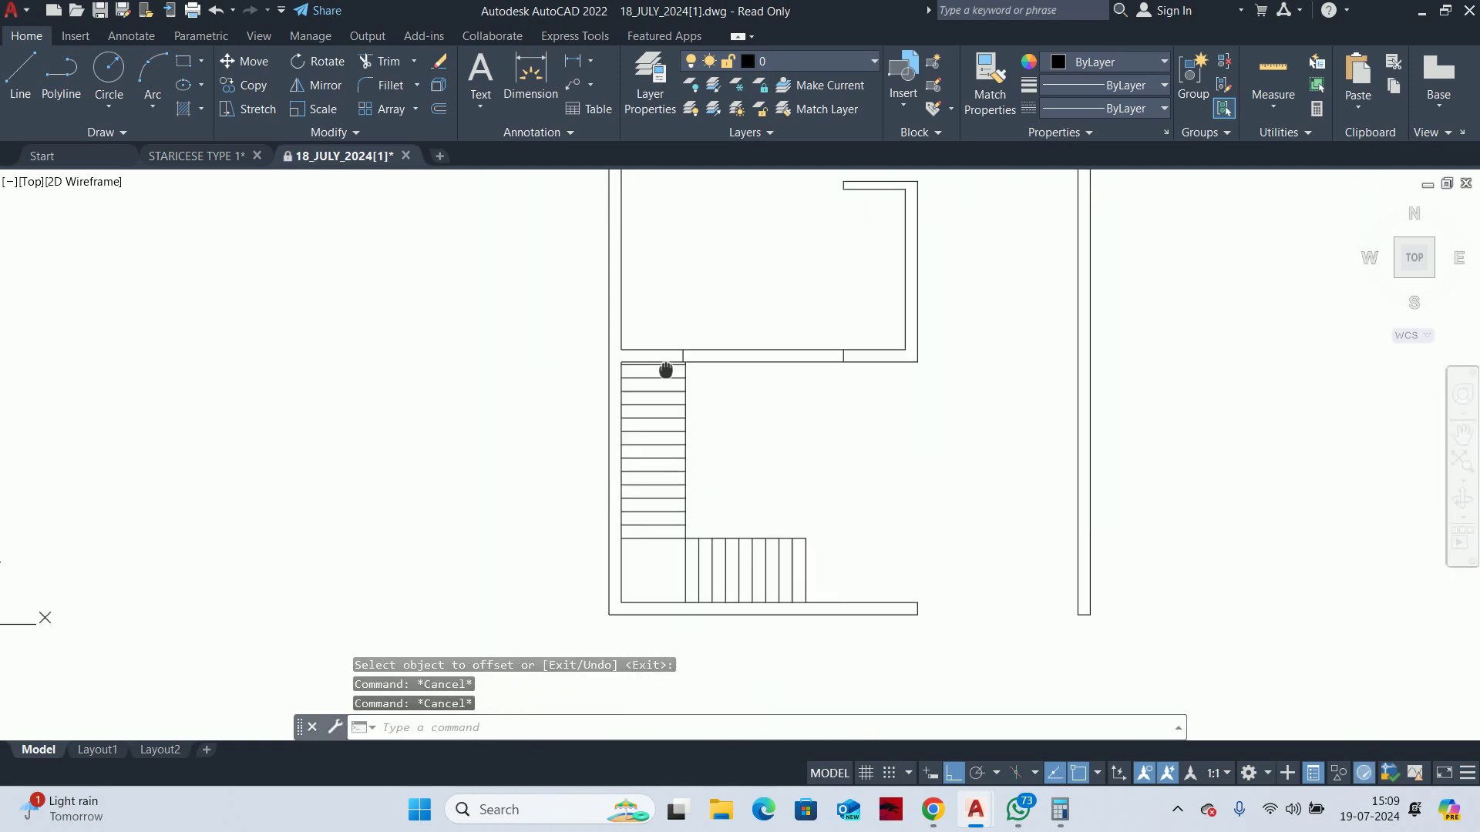
Cancel the offset and make a first COPY attempt, then cancel it
key(Escape)
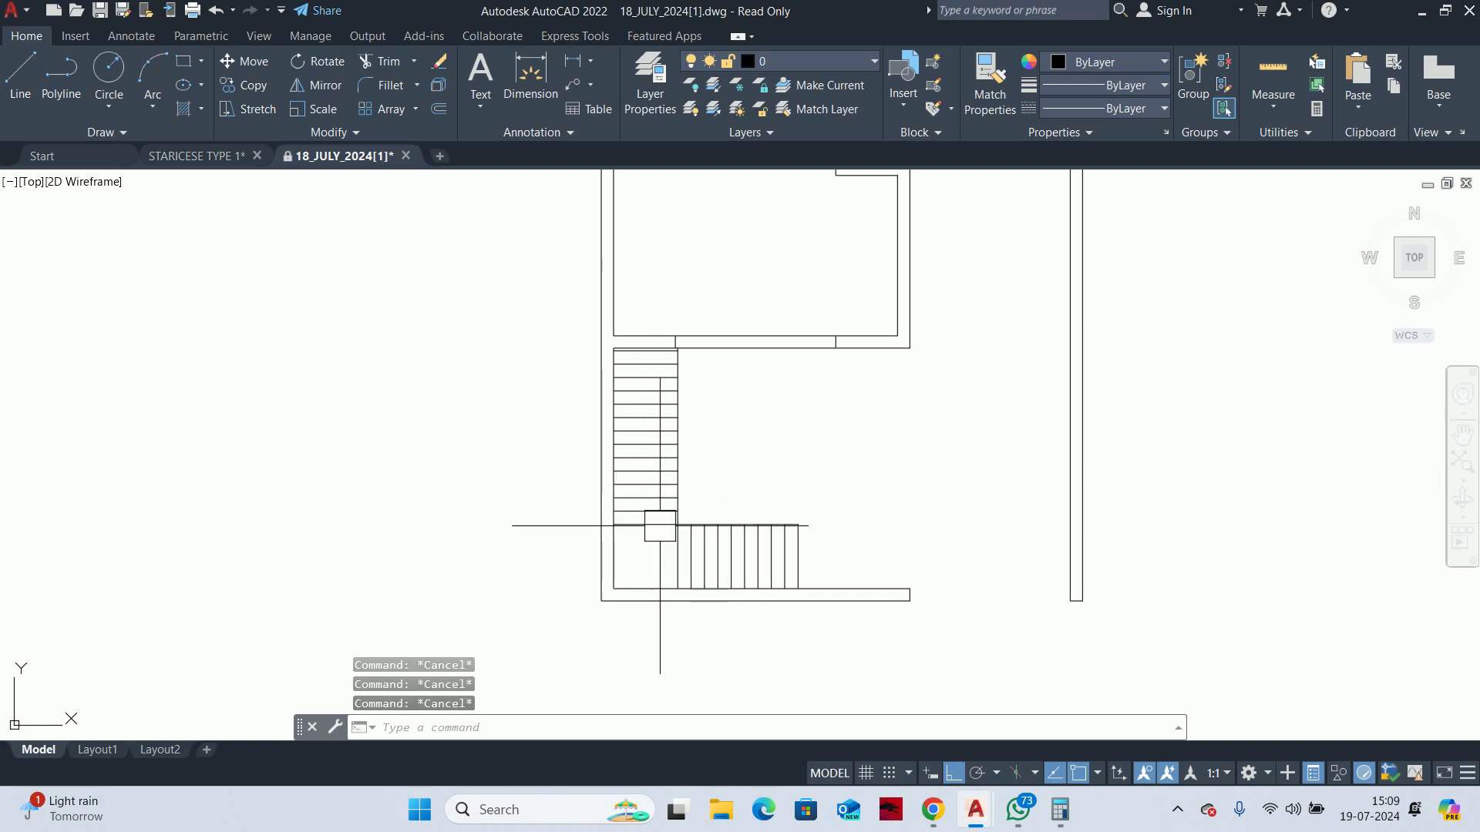
scroll(670, 497, down, 3)
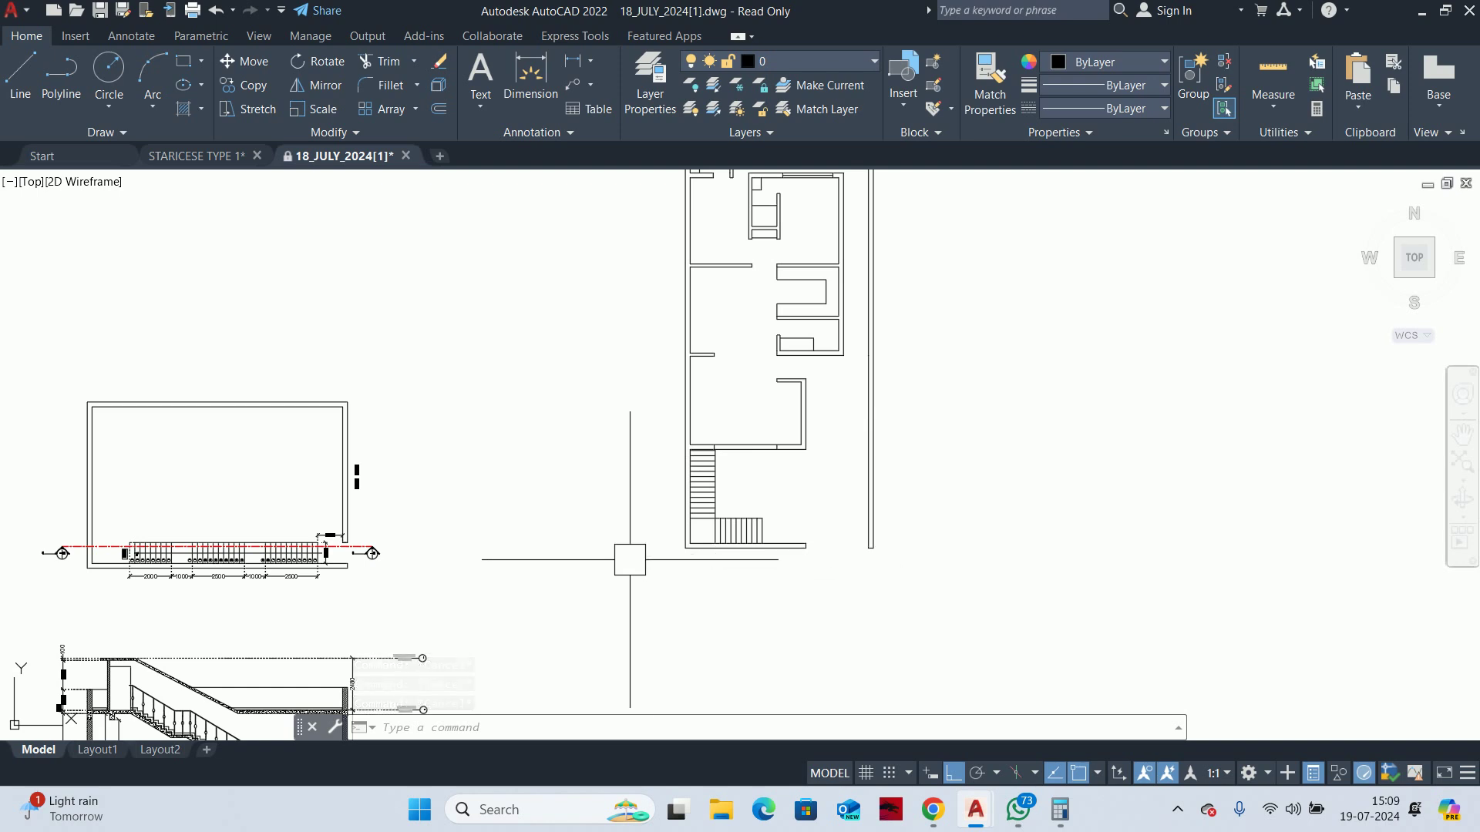
text(co)
key(Return)
scroll(254, 560, up, 5)
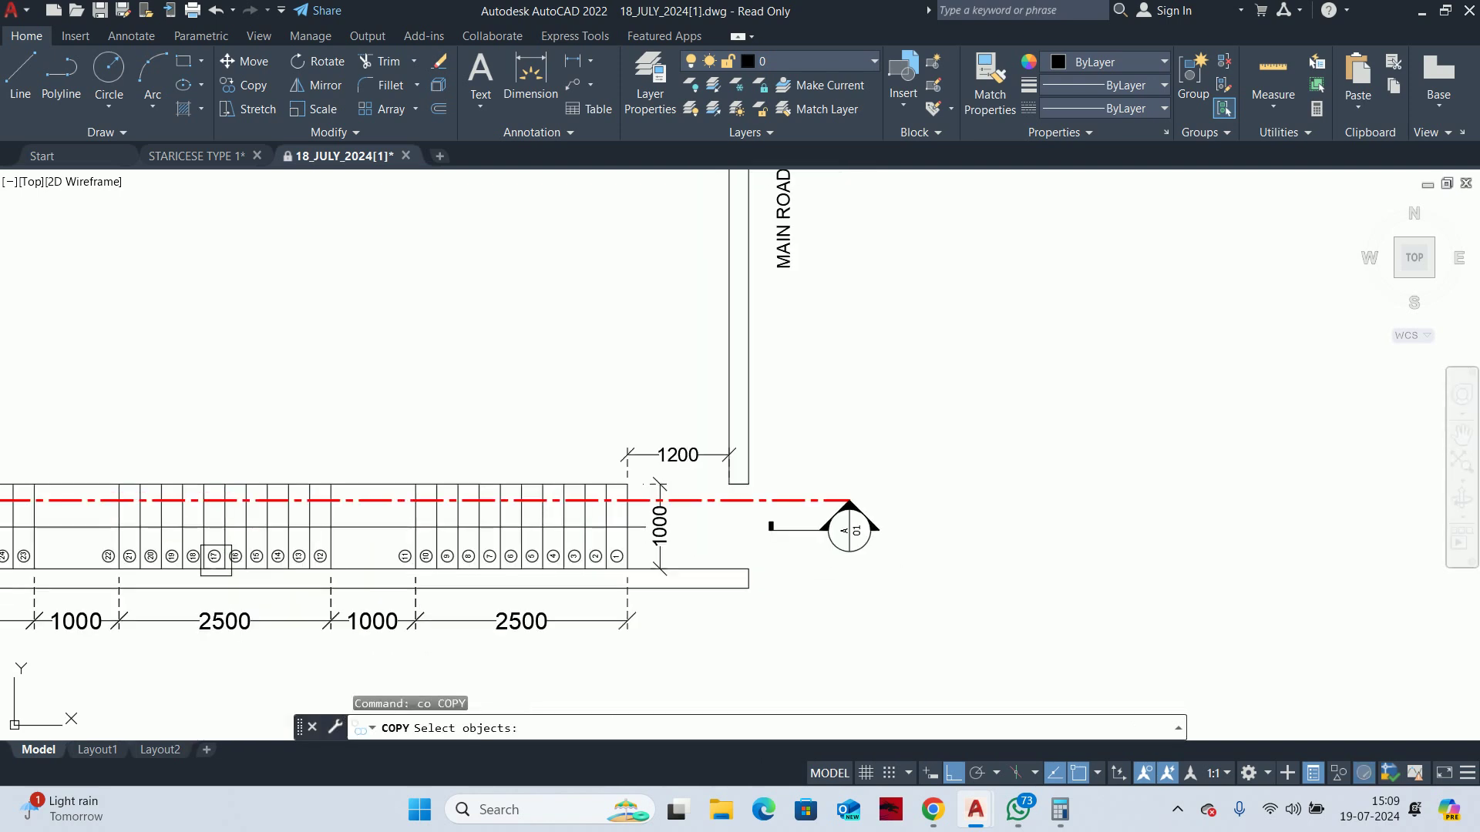
scroll(401, 532, up, 3)
scroll(453, 548, up, 2)
scroll(463, 554, down, 5)
click(590, 628)
scroll(502, 596, up, 3)
key(Escape)
key(Escape)
Restart COPY and window-select the step-number circles 1–10
key(Return)
scroll(505, 598, up, 4)
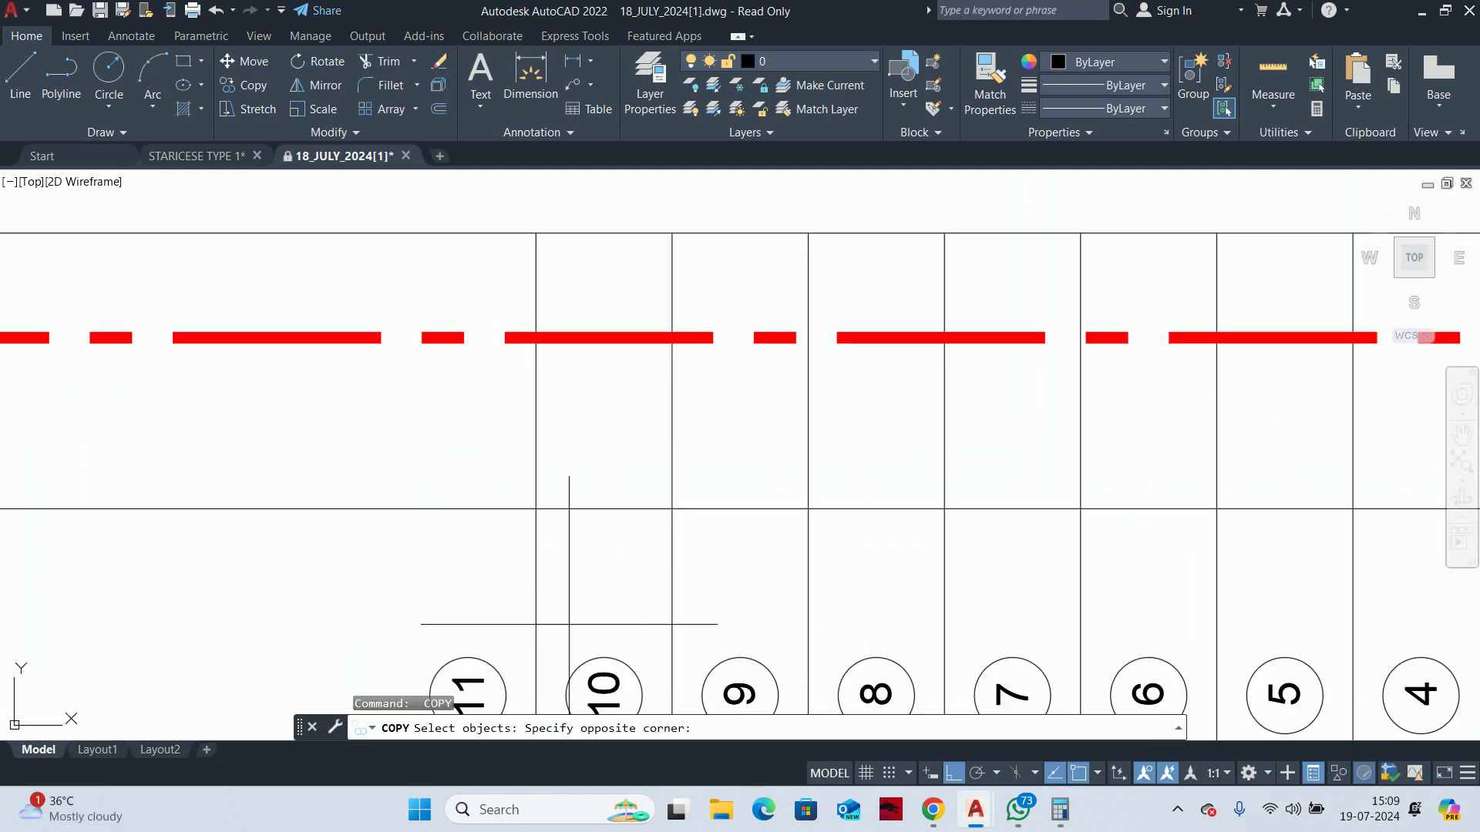
scroll(569, 624, down, 3)
scroll(575, 601, down, 1)
click(555, 493)
scroll(496, 520, up, 4)
click(514, 516)
scroll(817, 694, down, 4)
scroll(941, 601, up, 1)
click(941, 602)
key(Return)
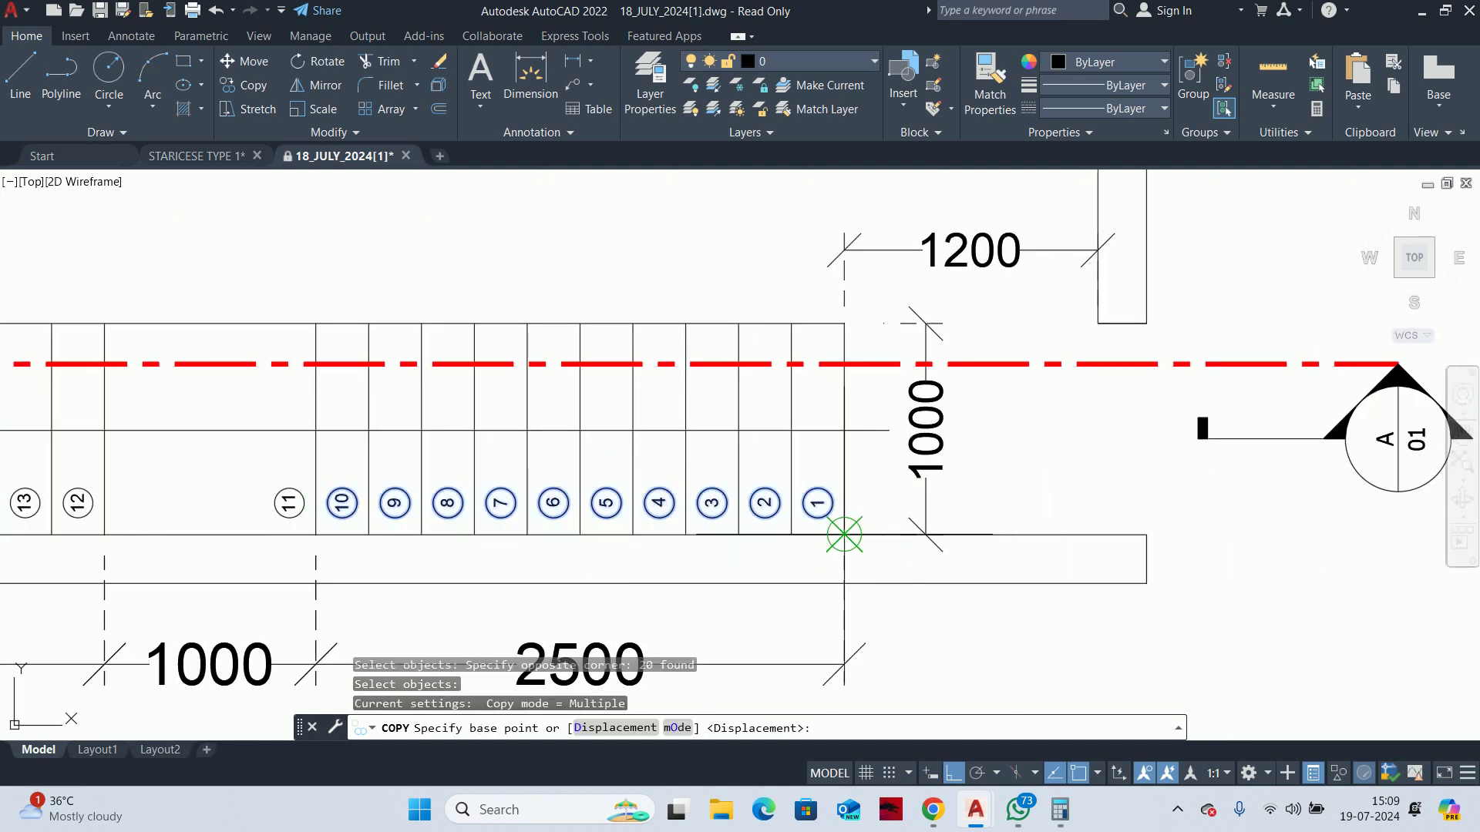
Place the copied circles 1–10 onto the horizontal flight's treads
click(844, 534)
scroll(925, 562, down, 2)
scroll(991, 588, down, 3)
scroll(876, 423, up, 4)
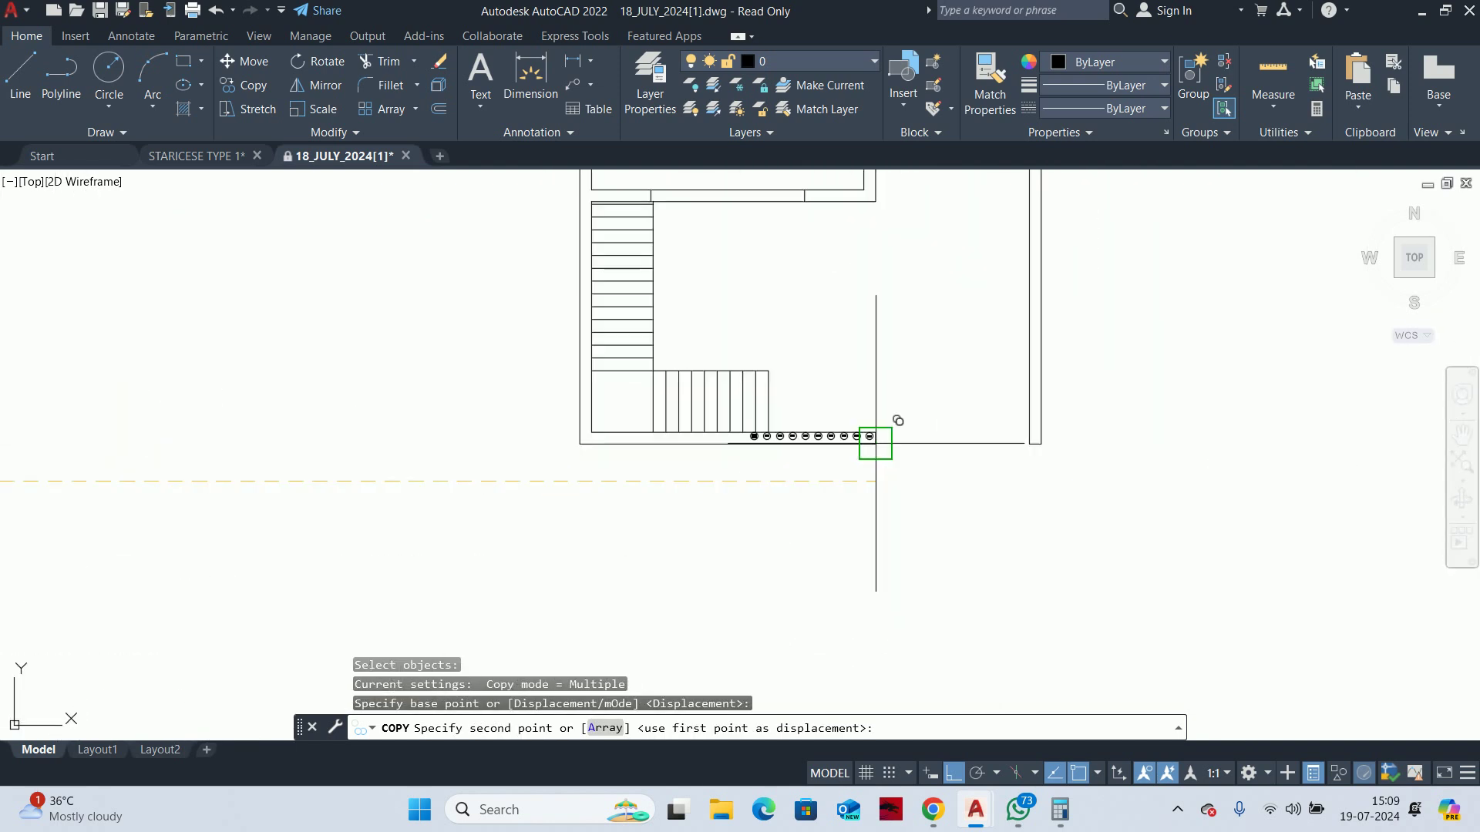
scroll(771, 428, up, 2)
click(756, 410)
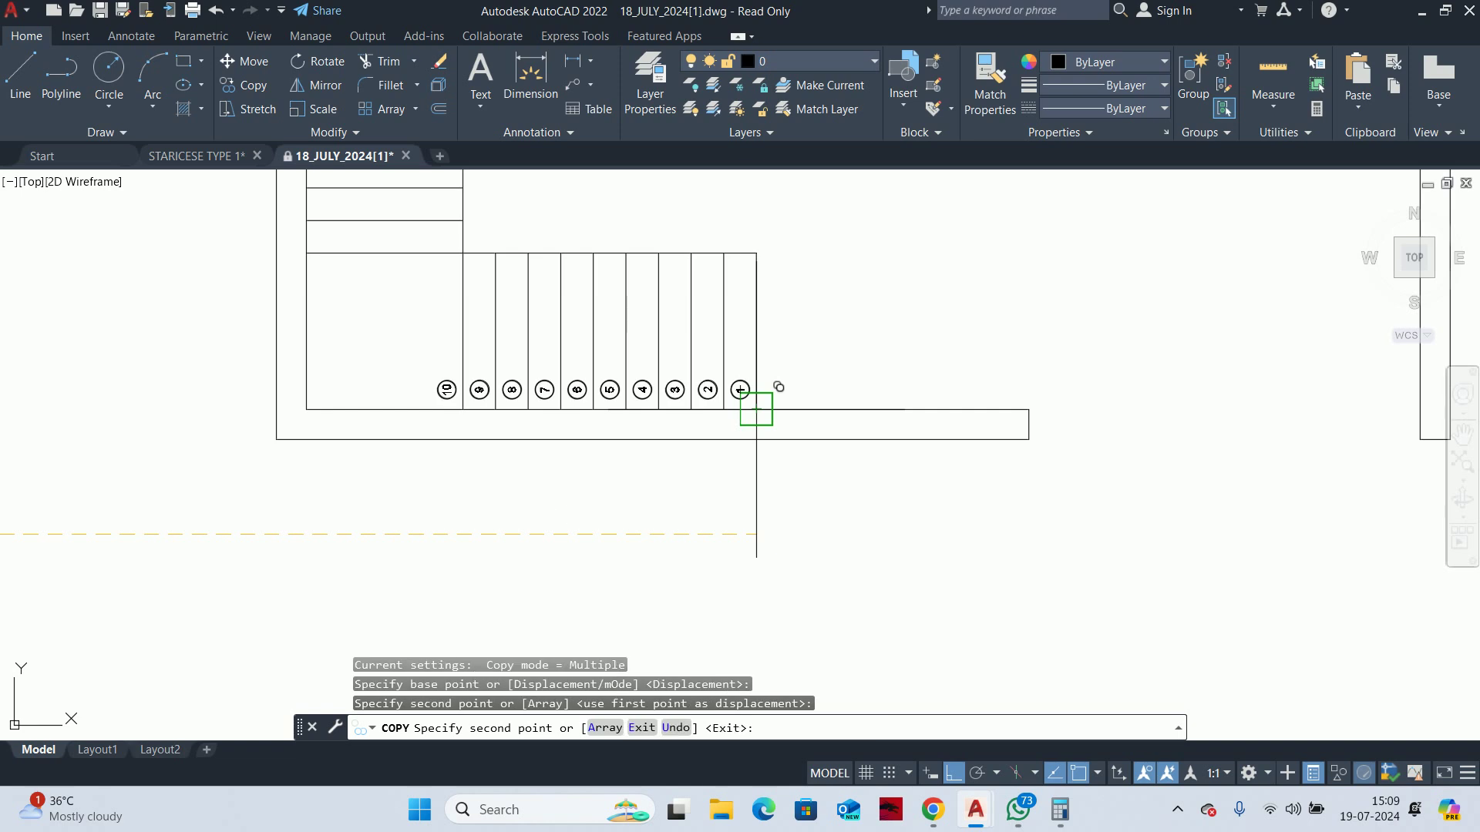
scroll(693, 432, down, 3)
scroll(1133, 496, down, 2)
key(Return)
key(Return)
scroll(771, 416, up, 4)
scroll(46, 420, up, 2)
click(346, 413)
key(Escape)
Copy the circles 22 to 12 and place them beside the stair plan
text(co)
key(Return)
scroll(367, 454, up, 2)
click(367, 454)
click(948, 511)
key(Return)
click(942, 506)
scroll(941, 506, down, 5)
scroll(678, 495, down, 2)
scroll(786, 497, down, 2)
click(787, 514)
Start rotating the copied circles, selecting all 22 with a crossing window
key(Escape)
key(Escape)
text(r)
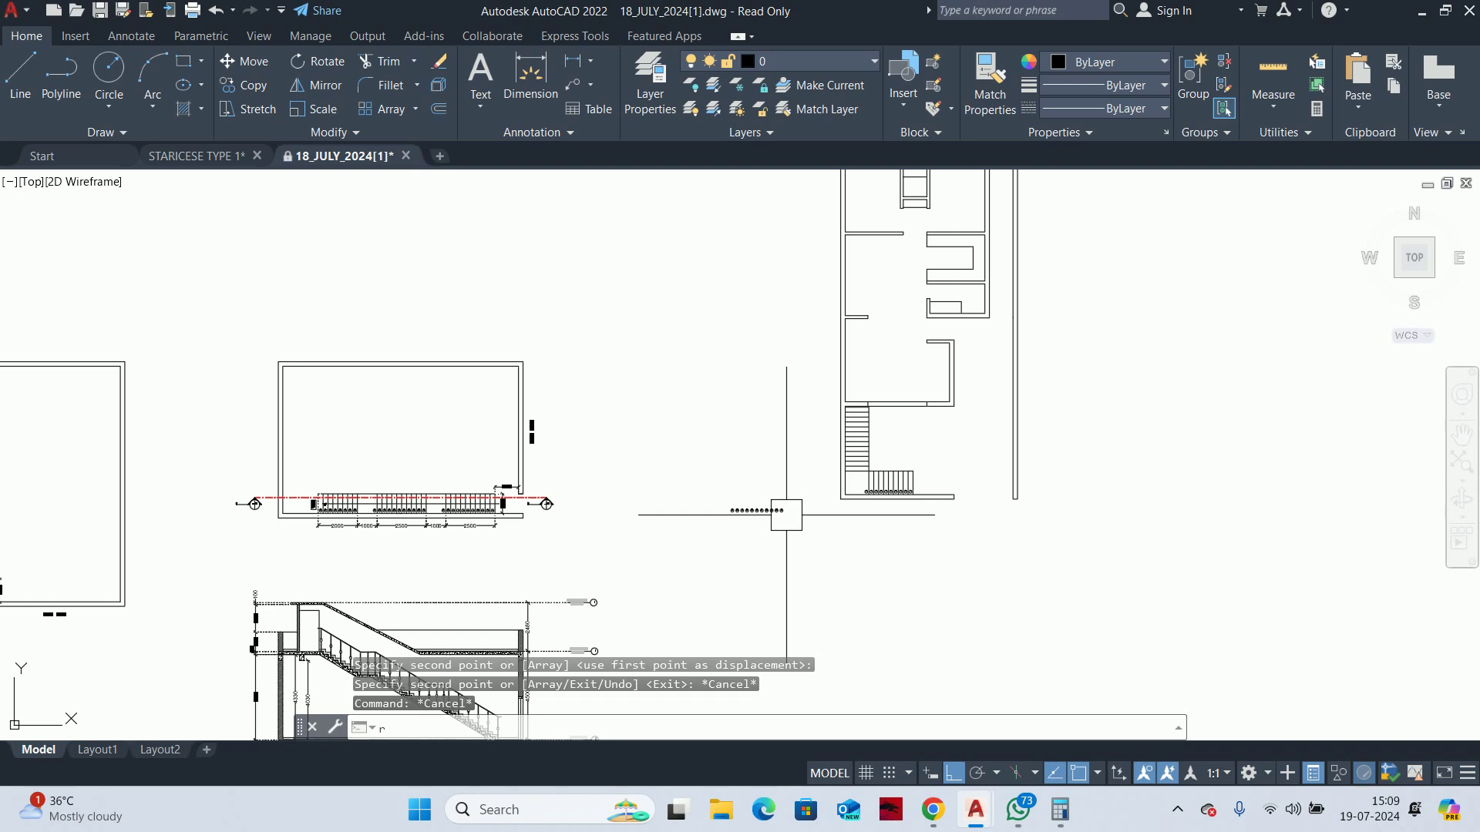
key(Return)
click(794, 534)
scroll(794, 501, up, 3)
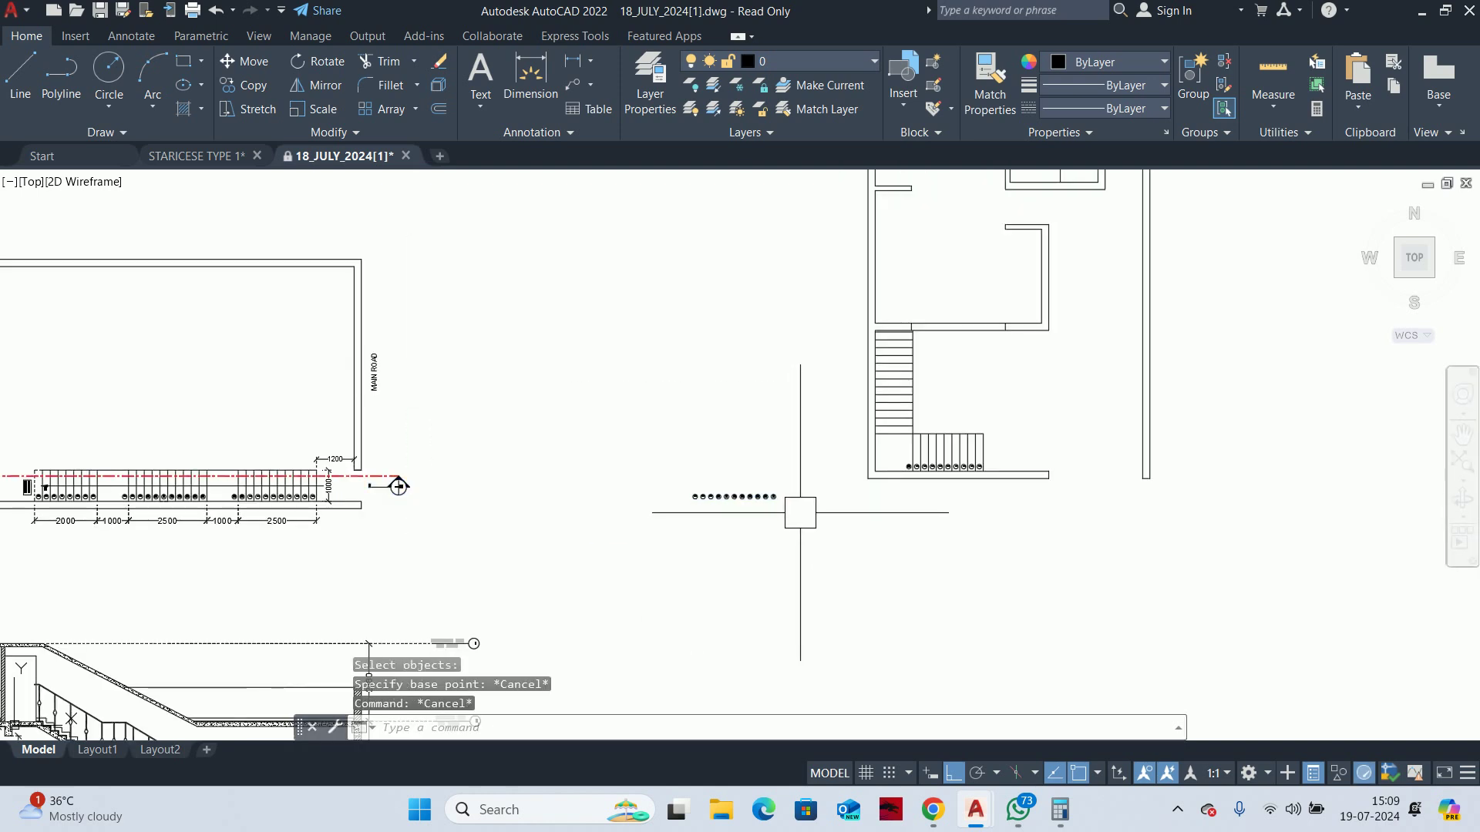
click(670, 460)
scroll(853, 588, up, 5)
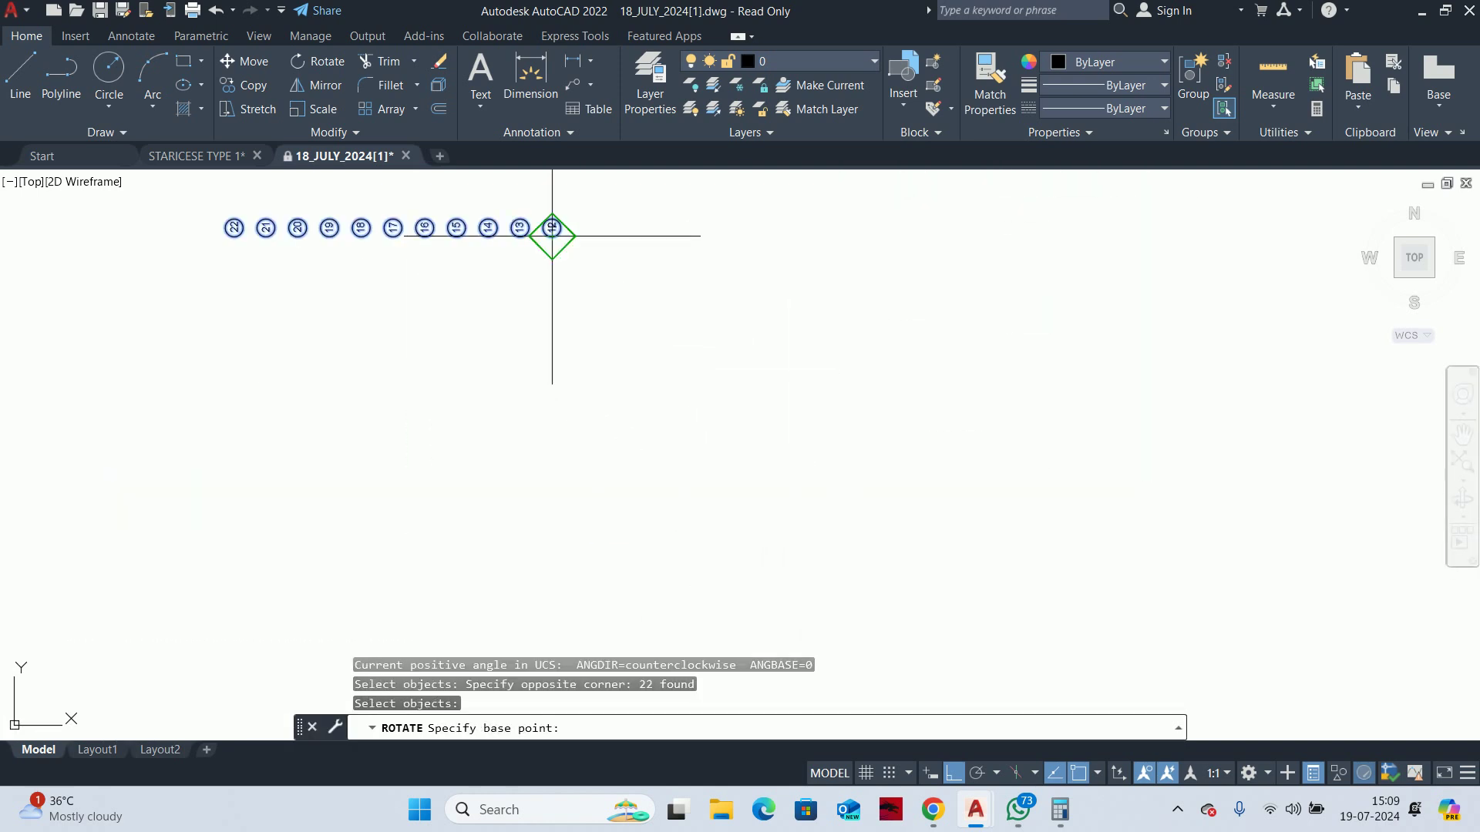
Pick a rotation base point, then cancel the rotation
scroll(555, 242, up, 4)
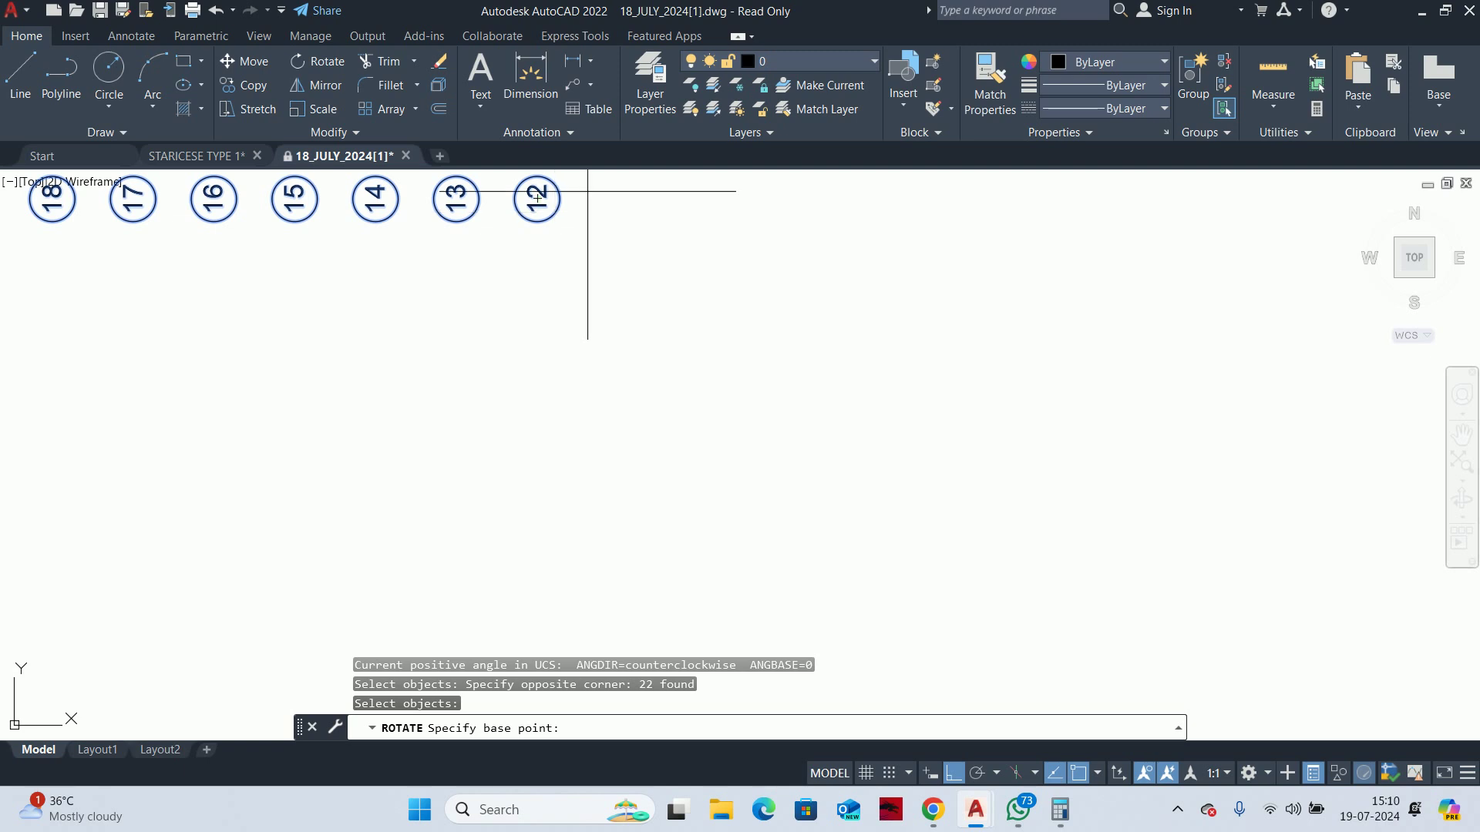
click(562, 191)
scroll(616, 431, down, 8)
key(Escape)
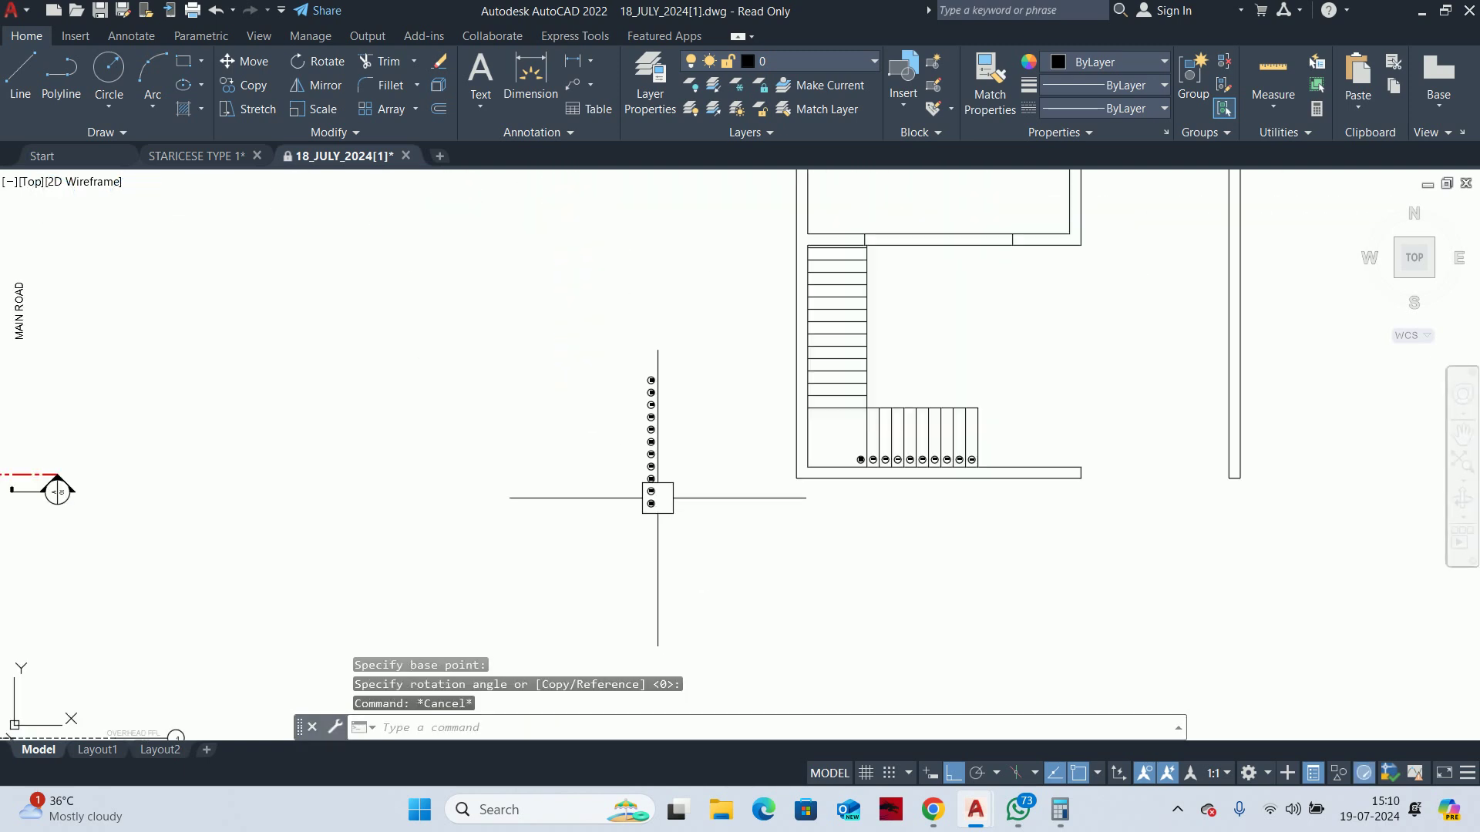
Move the column of 22 circles higher up beside the stair, with Ortho off
text(m)
key(Return)
click(581, 297)
click(687, 552)
scroll(656, 519, up, 6)
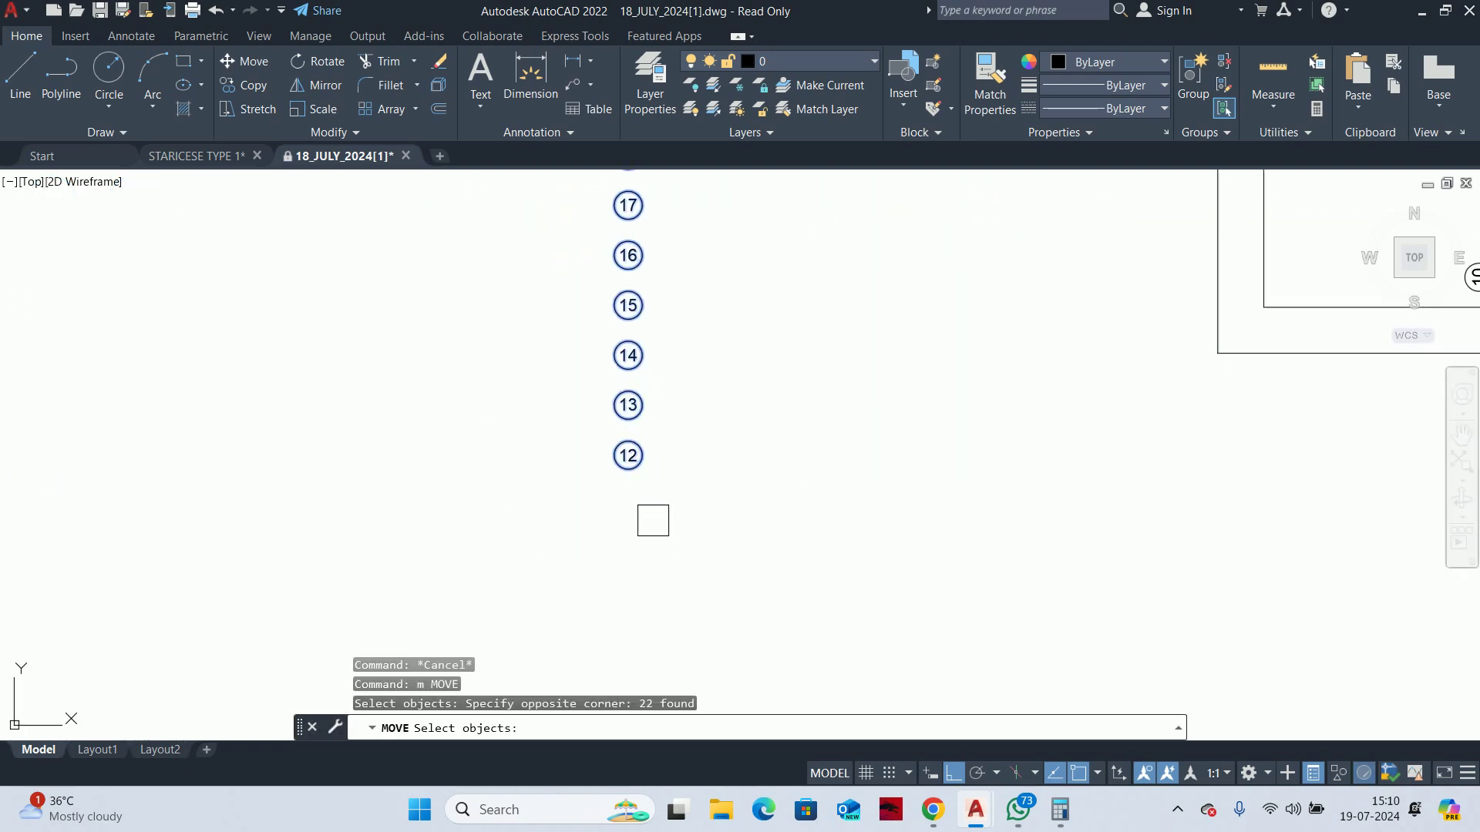
key(Return)
scroll(617, 474, up, 4)
click(658, 456)
scroll(917, 424, down, 6)
middle_drag(948, 417, 679, 617)
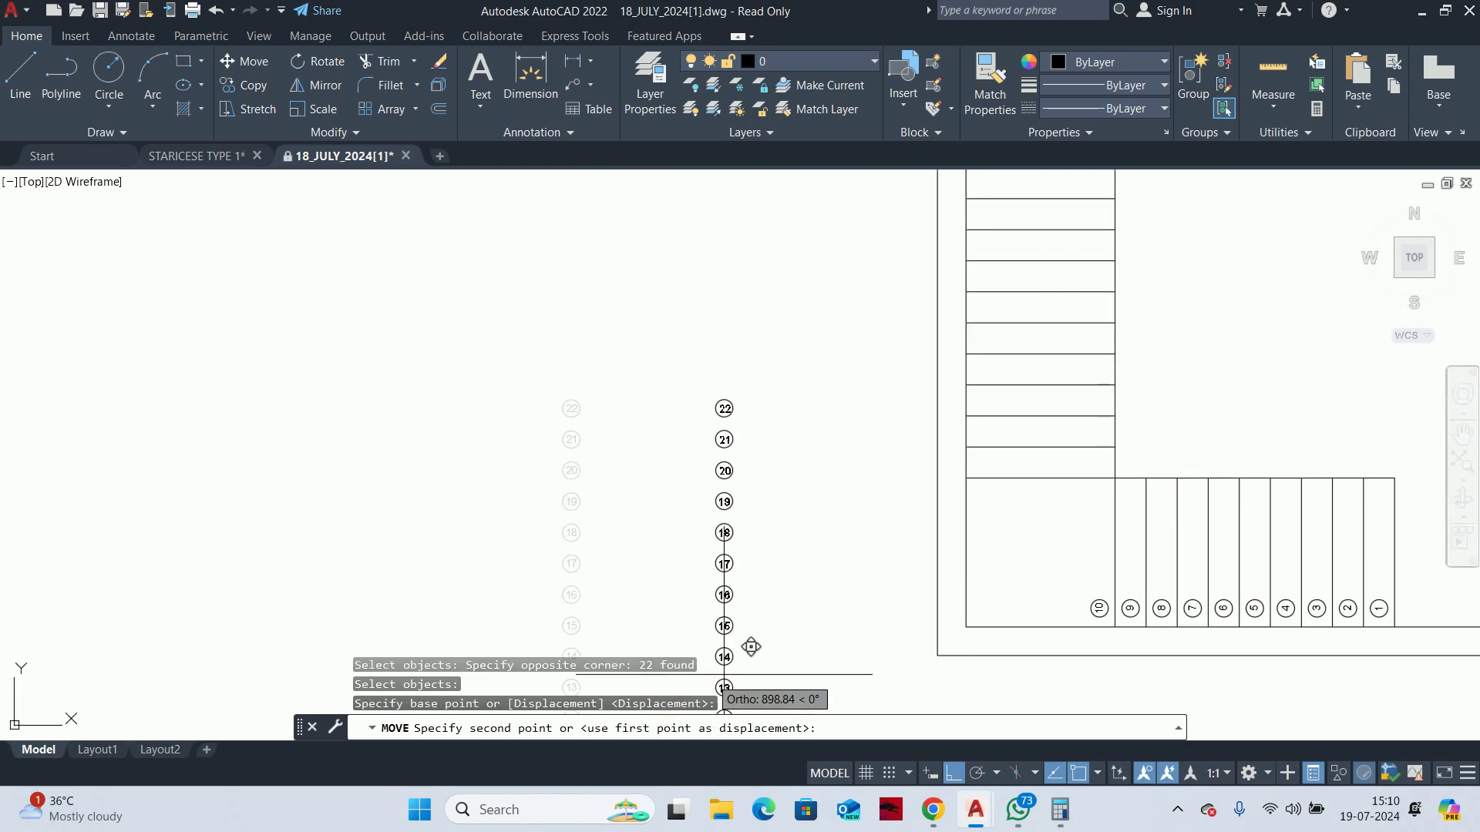
click(953, 773)
scroll(1002, 432, up, 6)
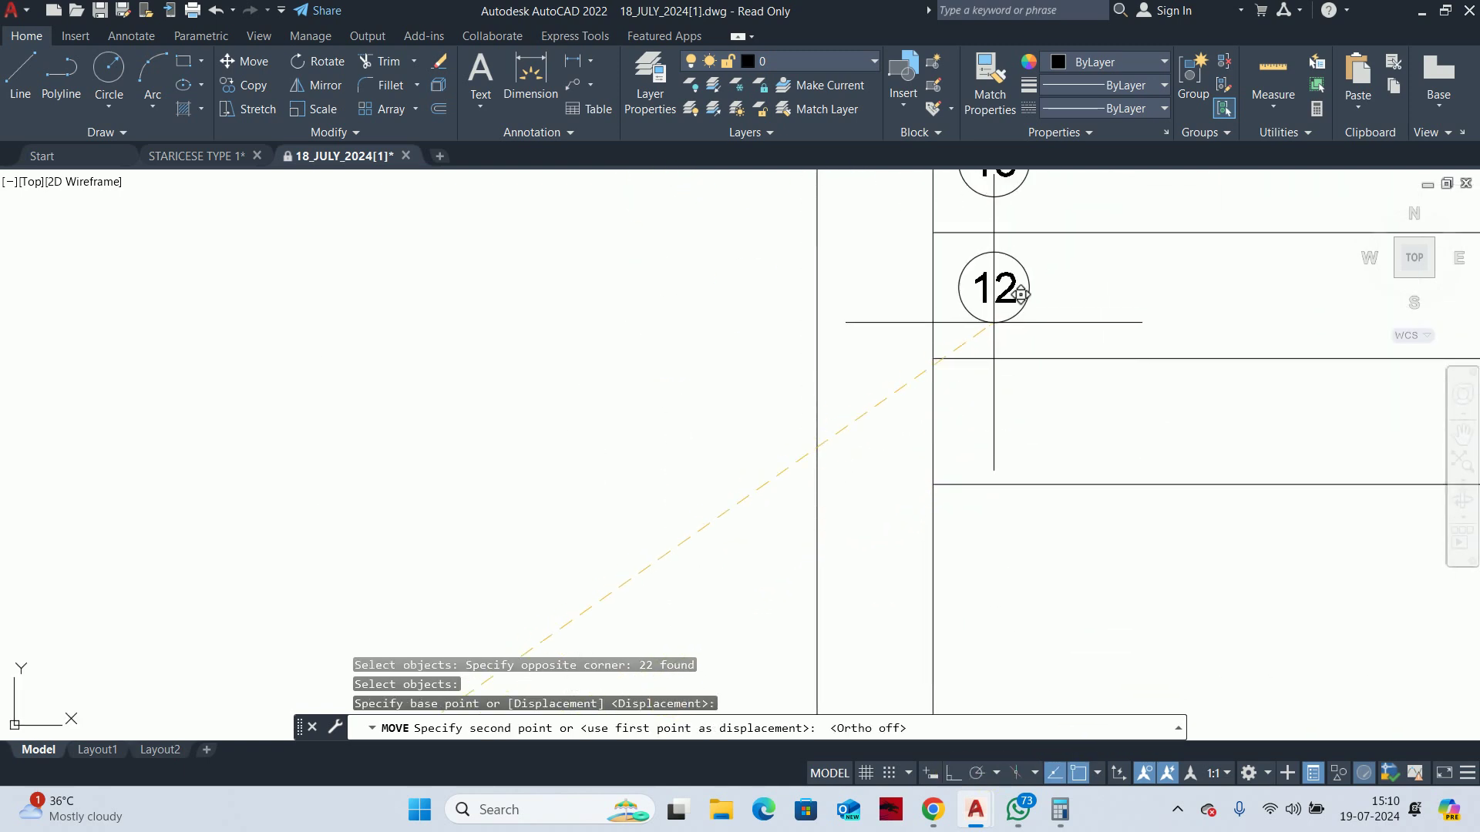
click(1018, 293)
scroll(995, 413, down, 2)
scroll(995, 413, down, 2)
Select circle 12 for a move, switch Ortho mode on, then cancel the move
key(Return)
scroll(1034, 529, up, 2)
scroll(918, 499, down, 2)
scroll(896, 402, up, 4)
click(955, 467)
key(Return)
click(921, 465)
click(975, 775)
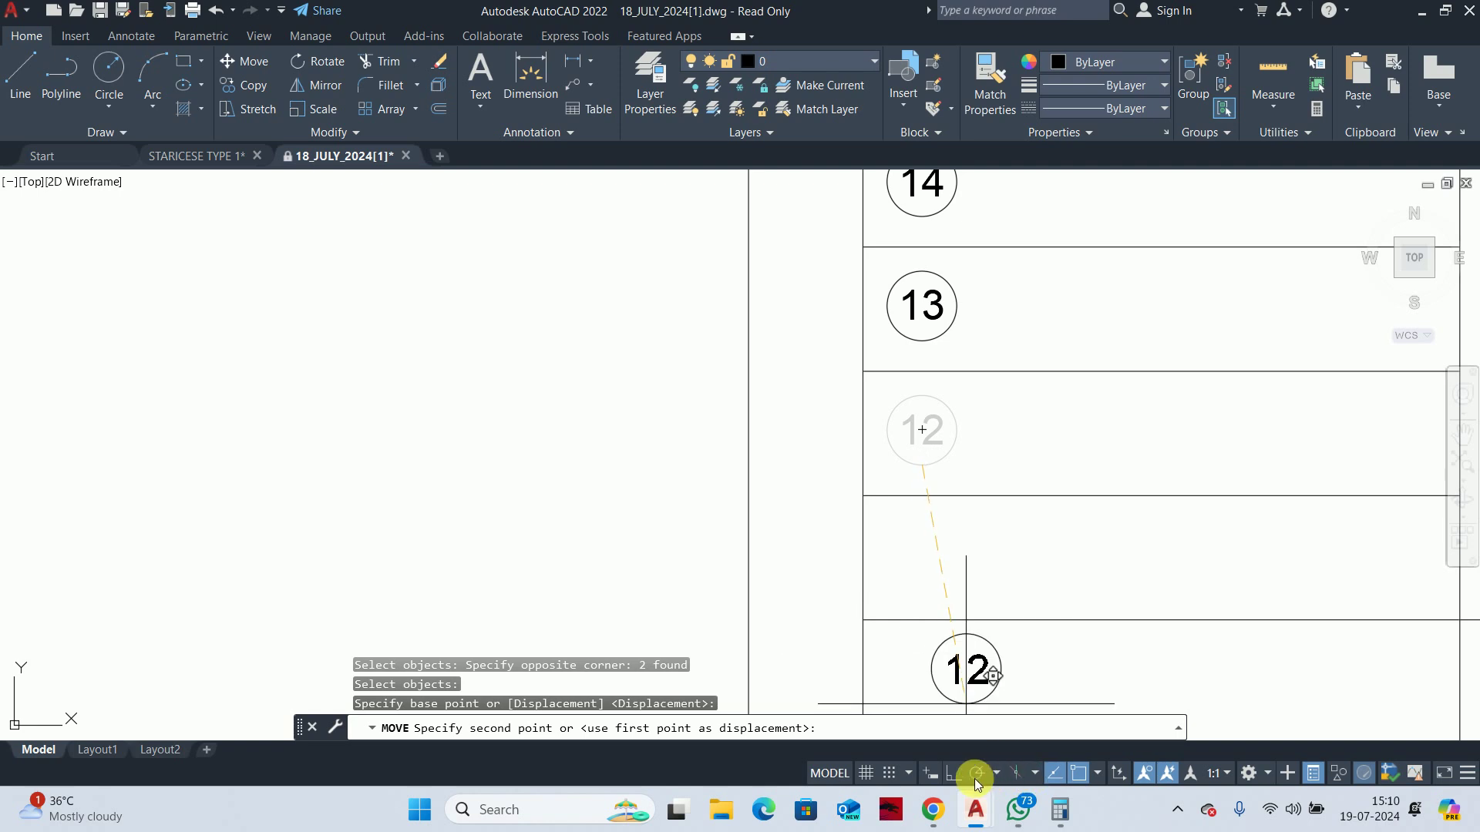
click(948, 775)
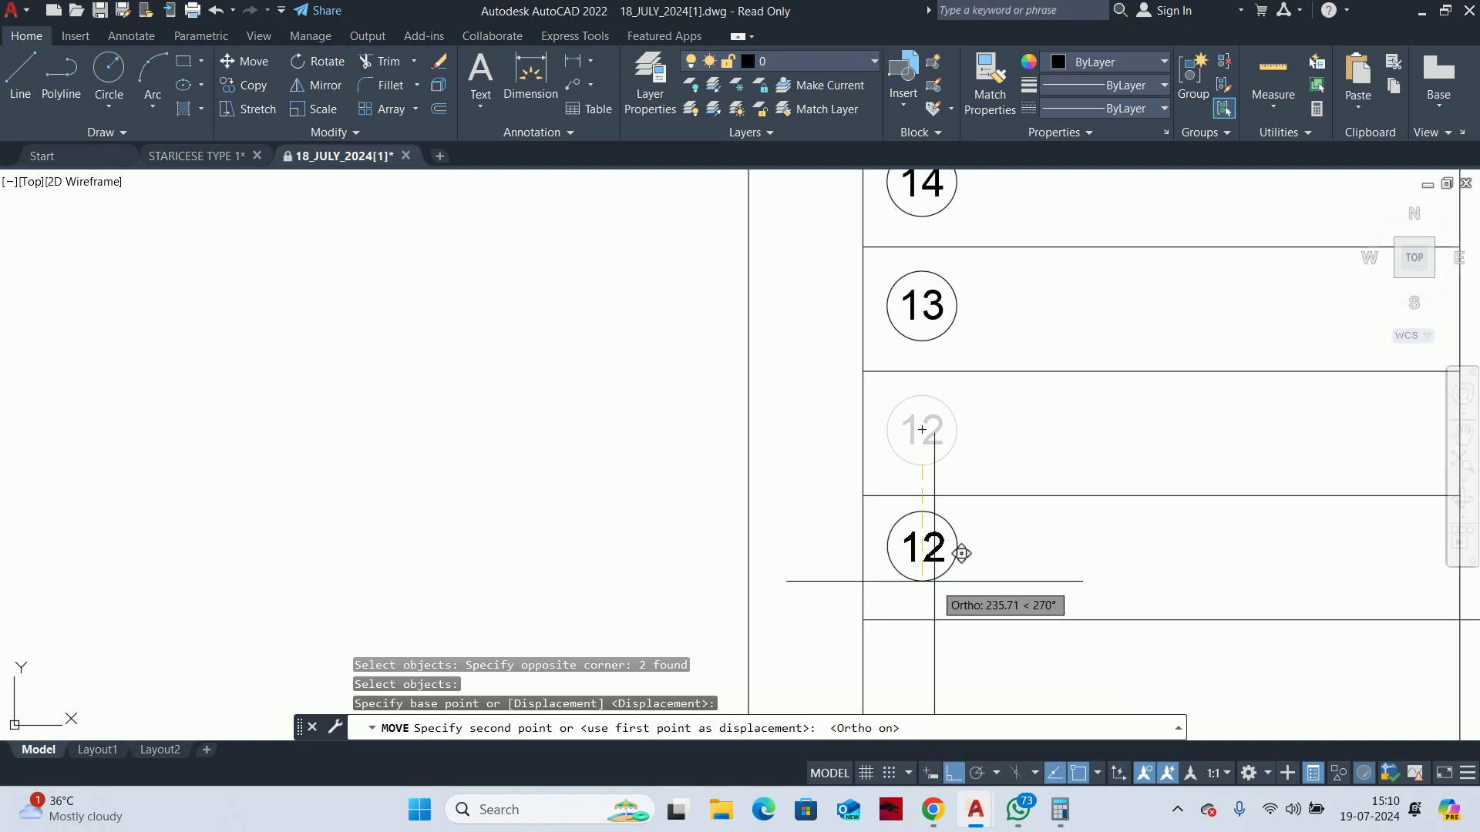
key(Escape)
key(Escape)
Begin a COPY of circle 12, starting its selection window
text(c)
key(Return)
click(818, 385)
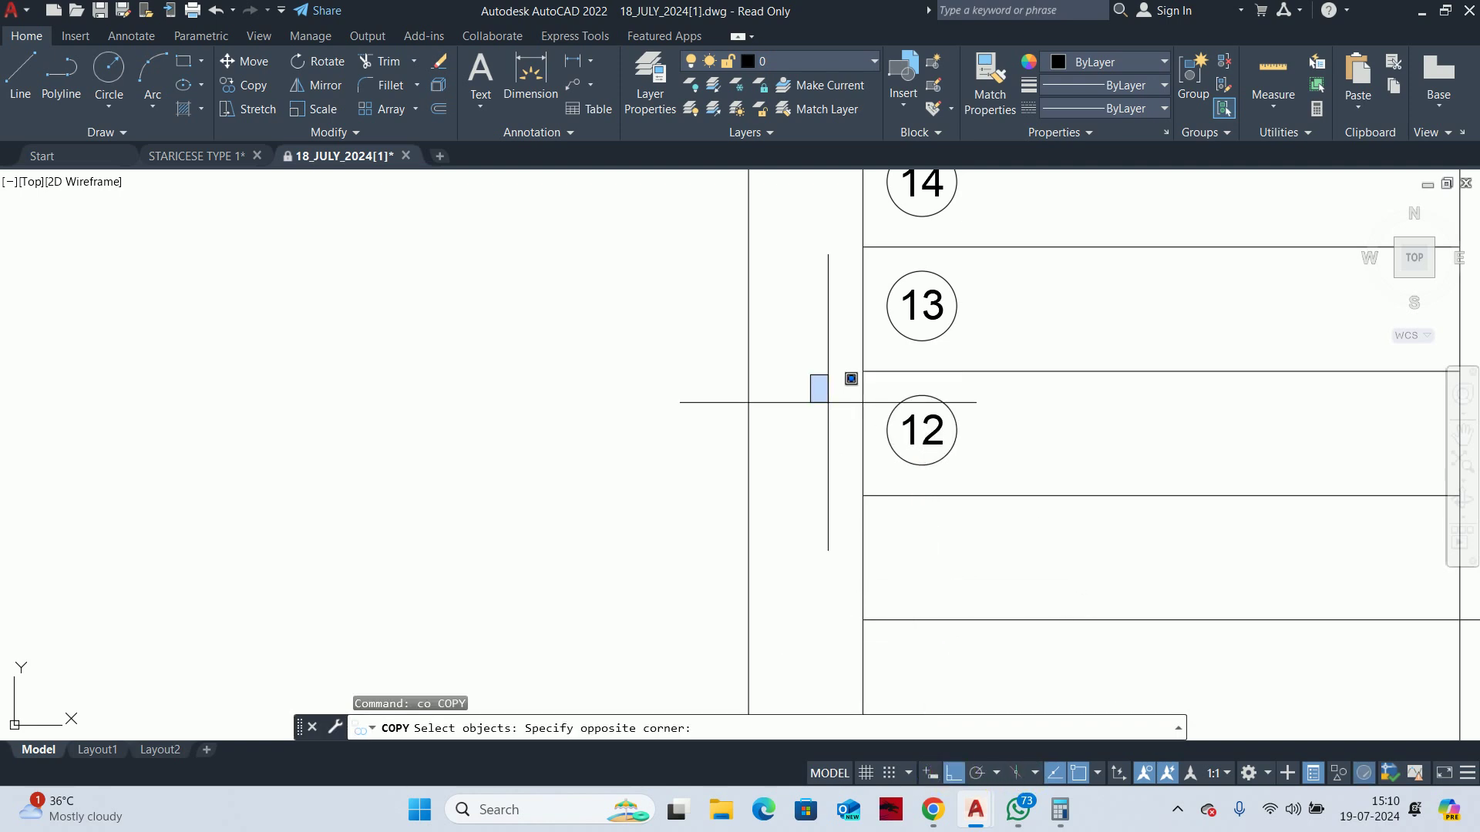
Copy circle 12 one tread down and renumber the copy 11
click(968, 488)
key(Return)
click(922, 430)
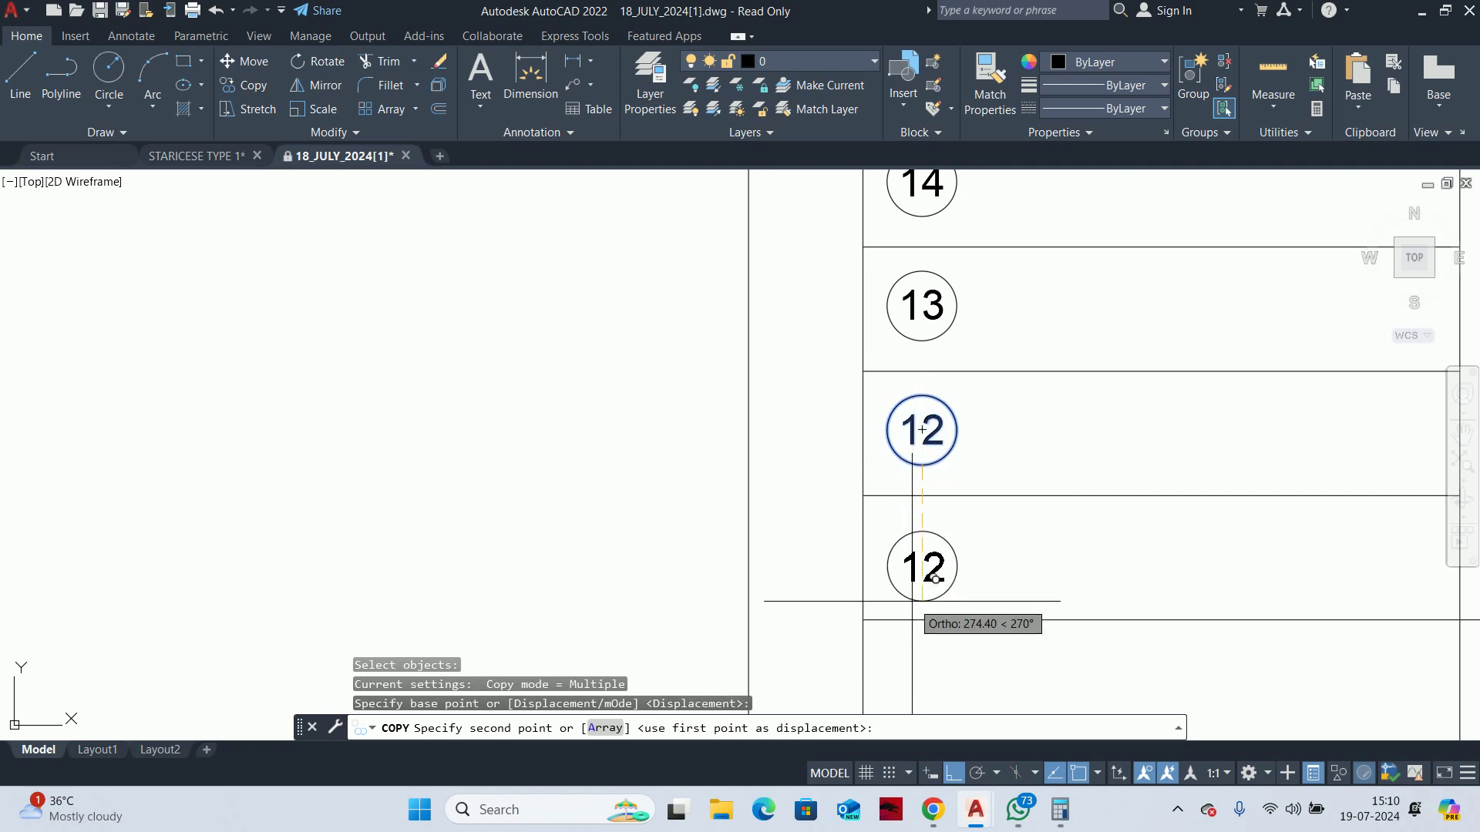
click(918, 570)
key(Escape)
double_click(958, 587)
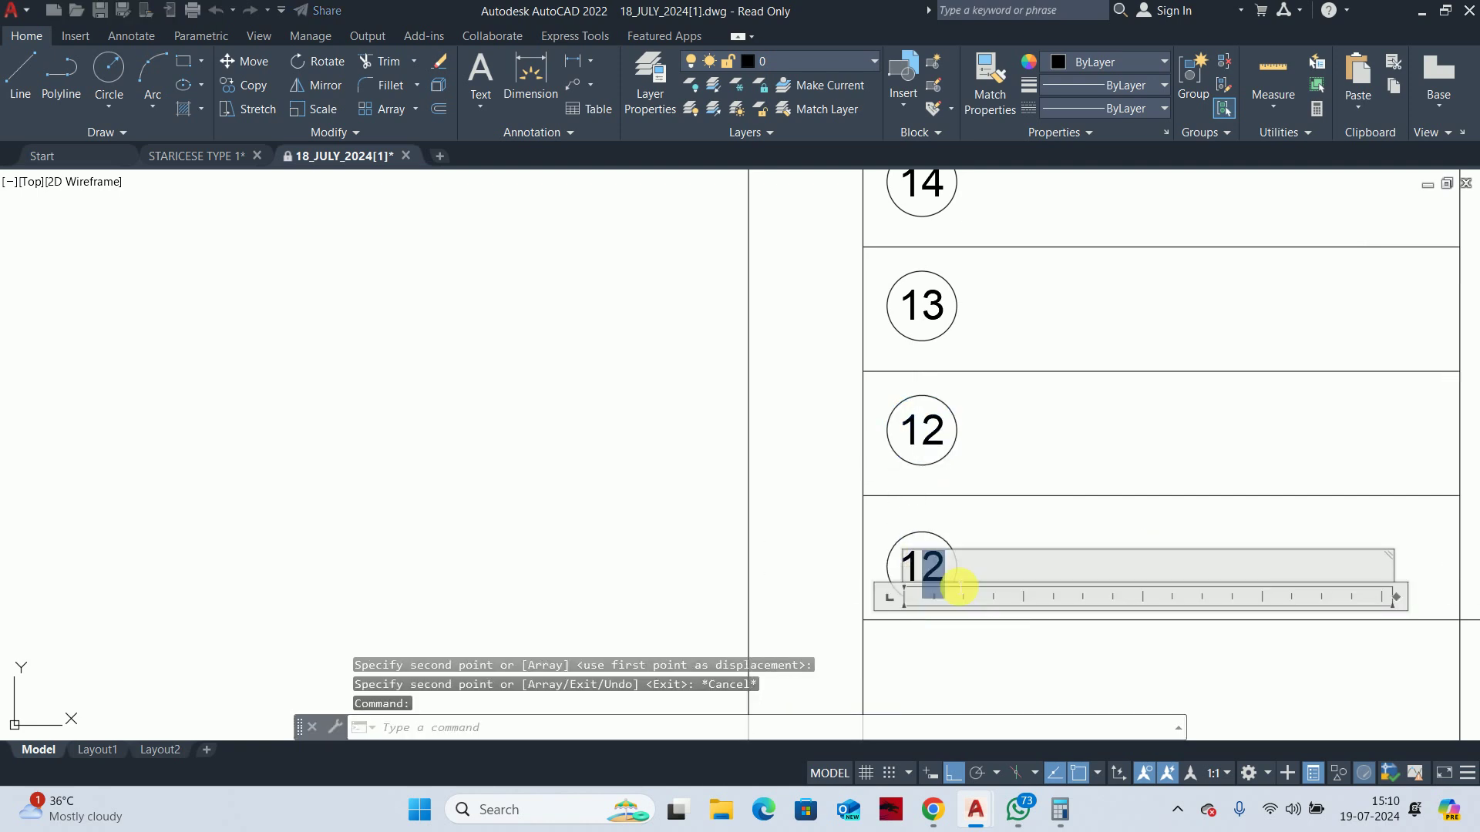
text(11)
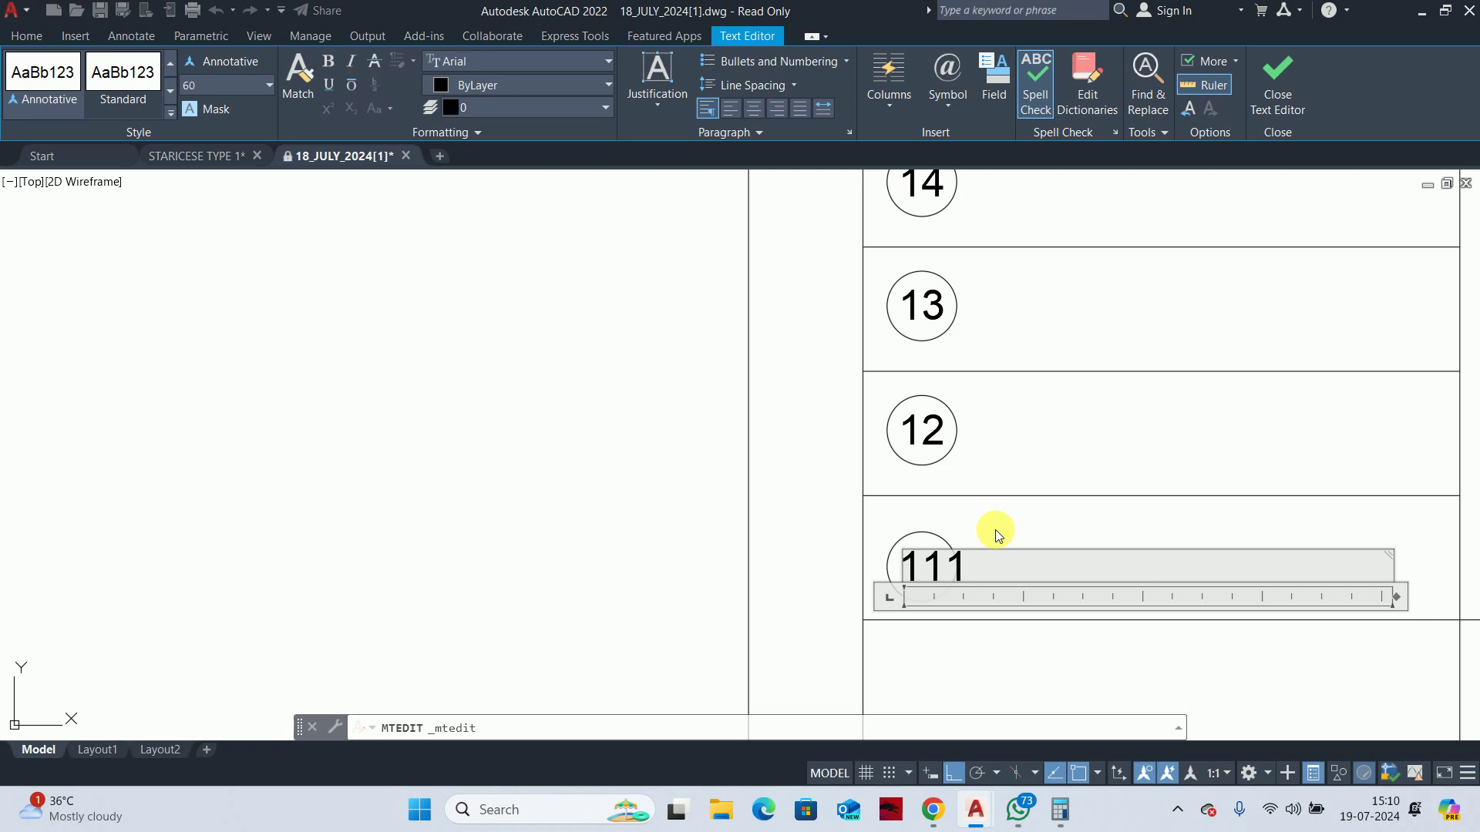
key(BackSpace)
click(994, 536)
Copy circle 22 one tread higher on the stair
scroll(952, 552, down, 3)
scroll(946, 493, down, 5)
scroll(946, 493, up, 6)
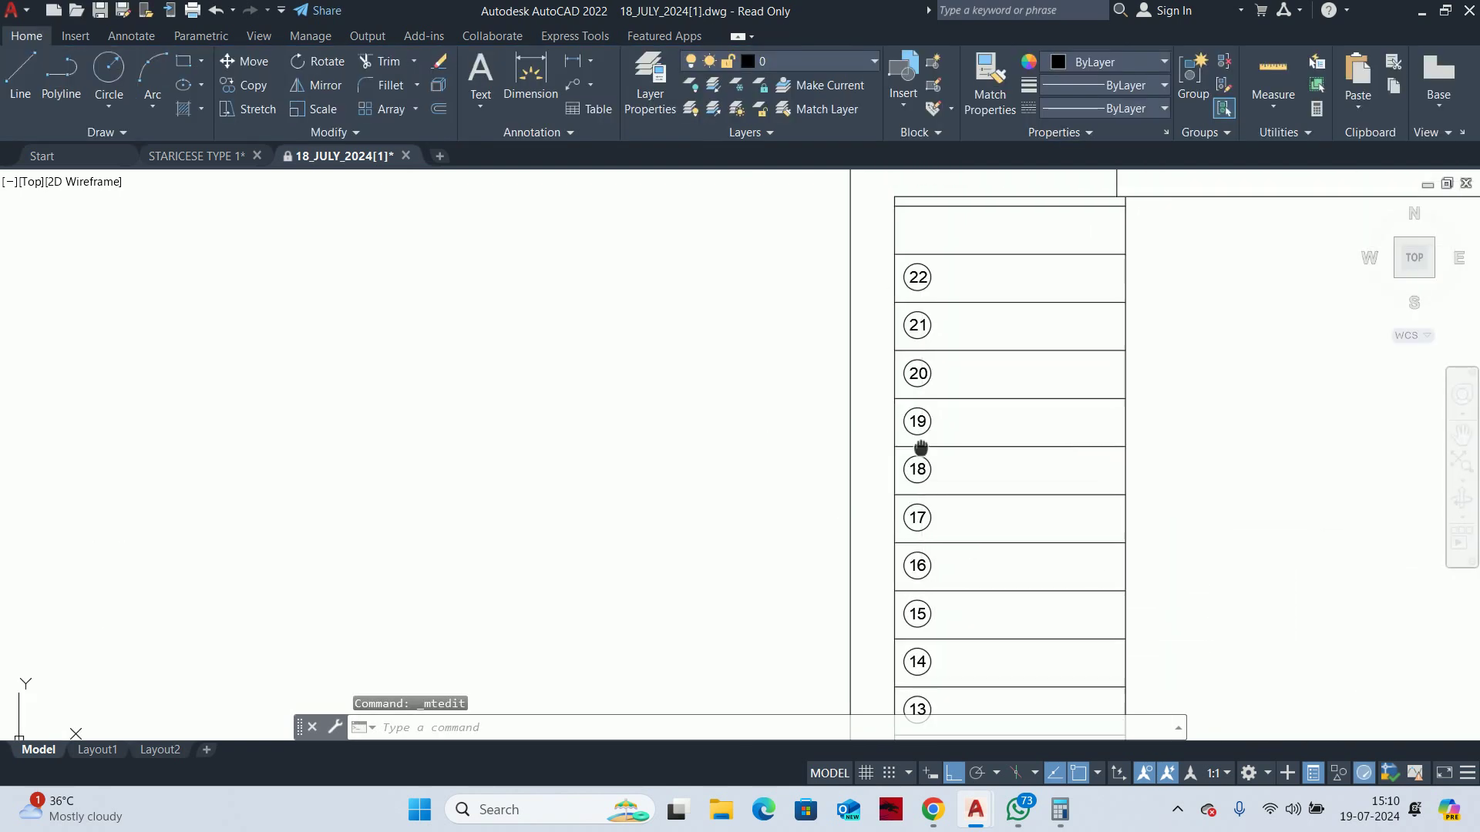
text(co)
key(Return)
scroll(925, 432, up, 3)
scroll(1002, 509, up, 2)
click(1002, 508)
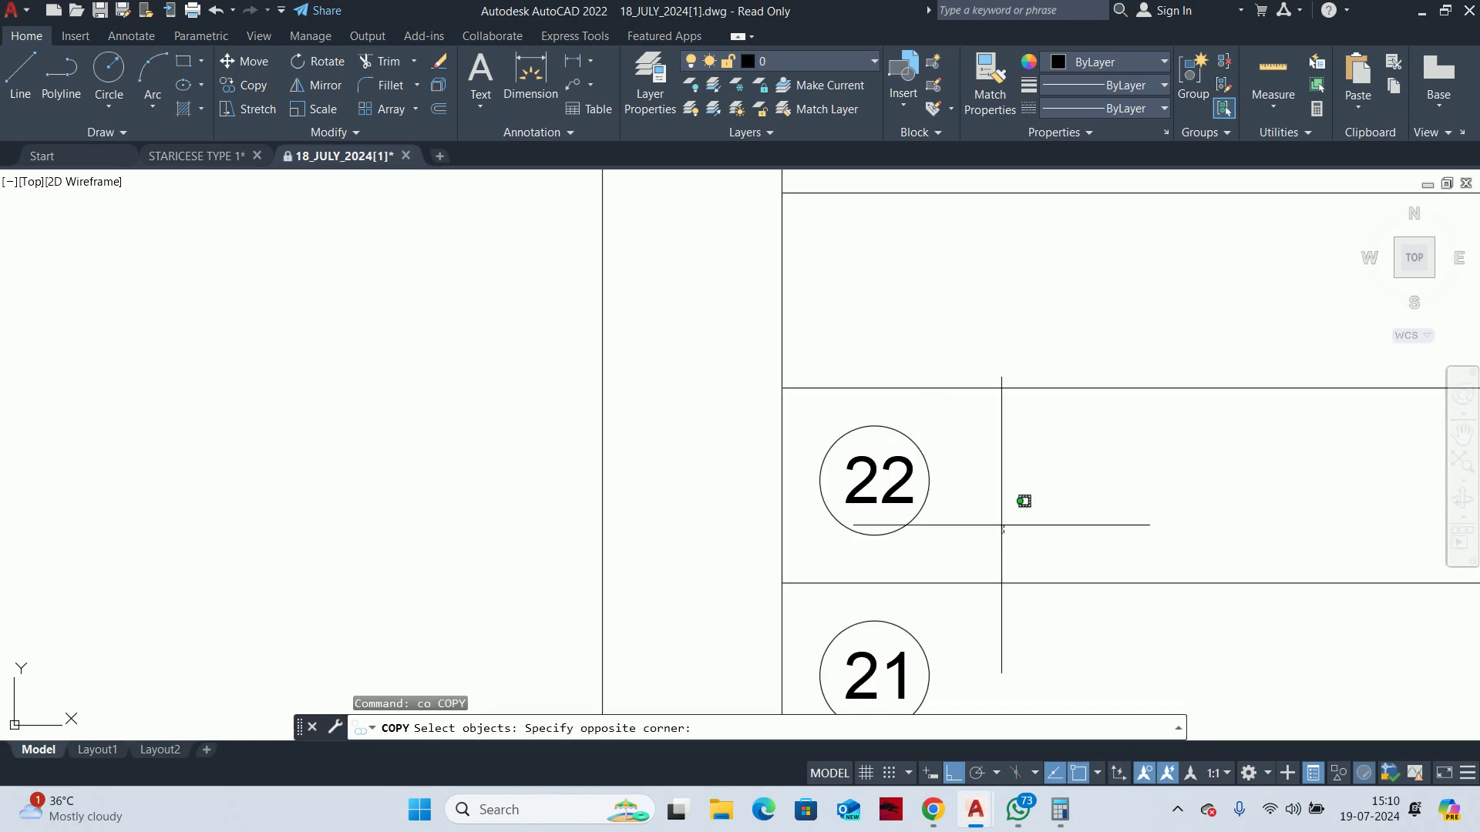
click(813, 467)
key(Return)
click(781, 584)
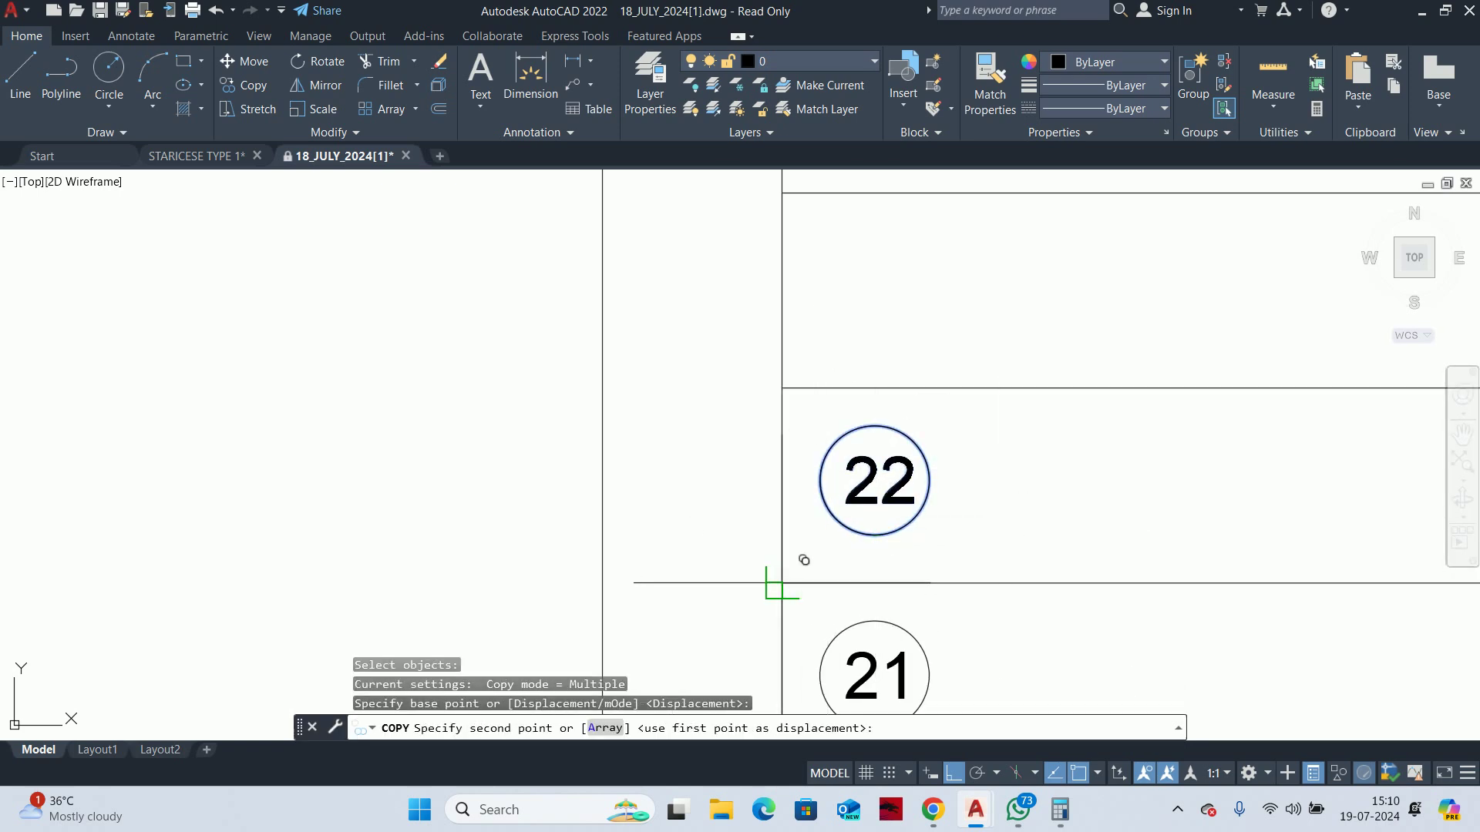
click(781, 388)
key(Escape)
Change the upper copy's number from 22 to 23
click(878, 289)
double_click(878, 289)
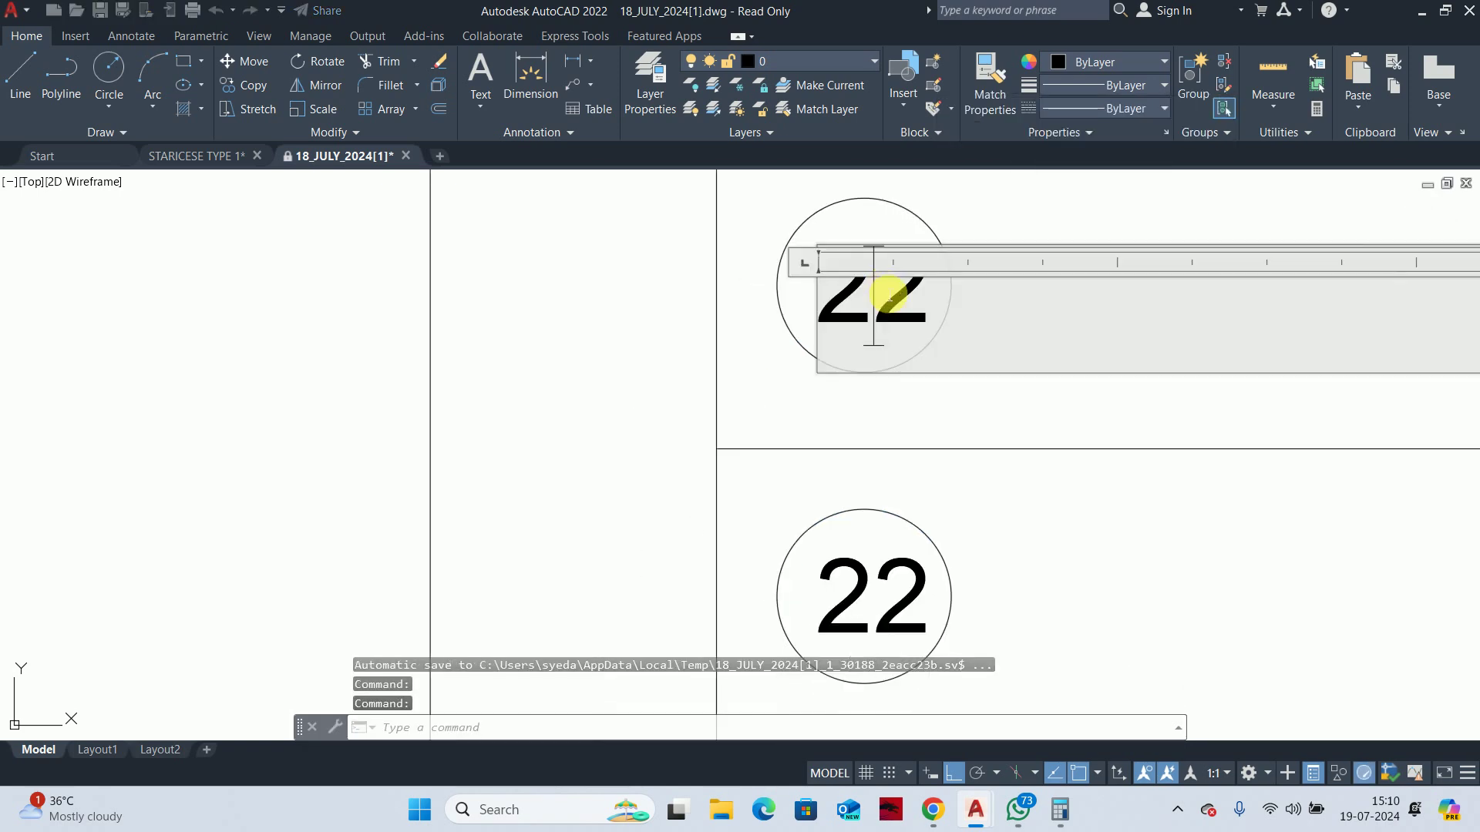
drag(874, 308, 918, 310)
text(3)
key(Escape)
key(Escape)
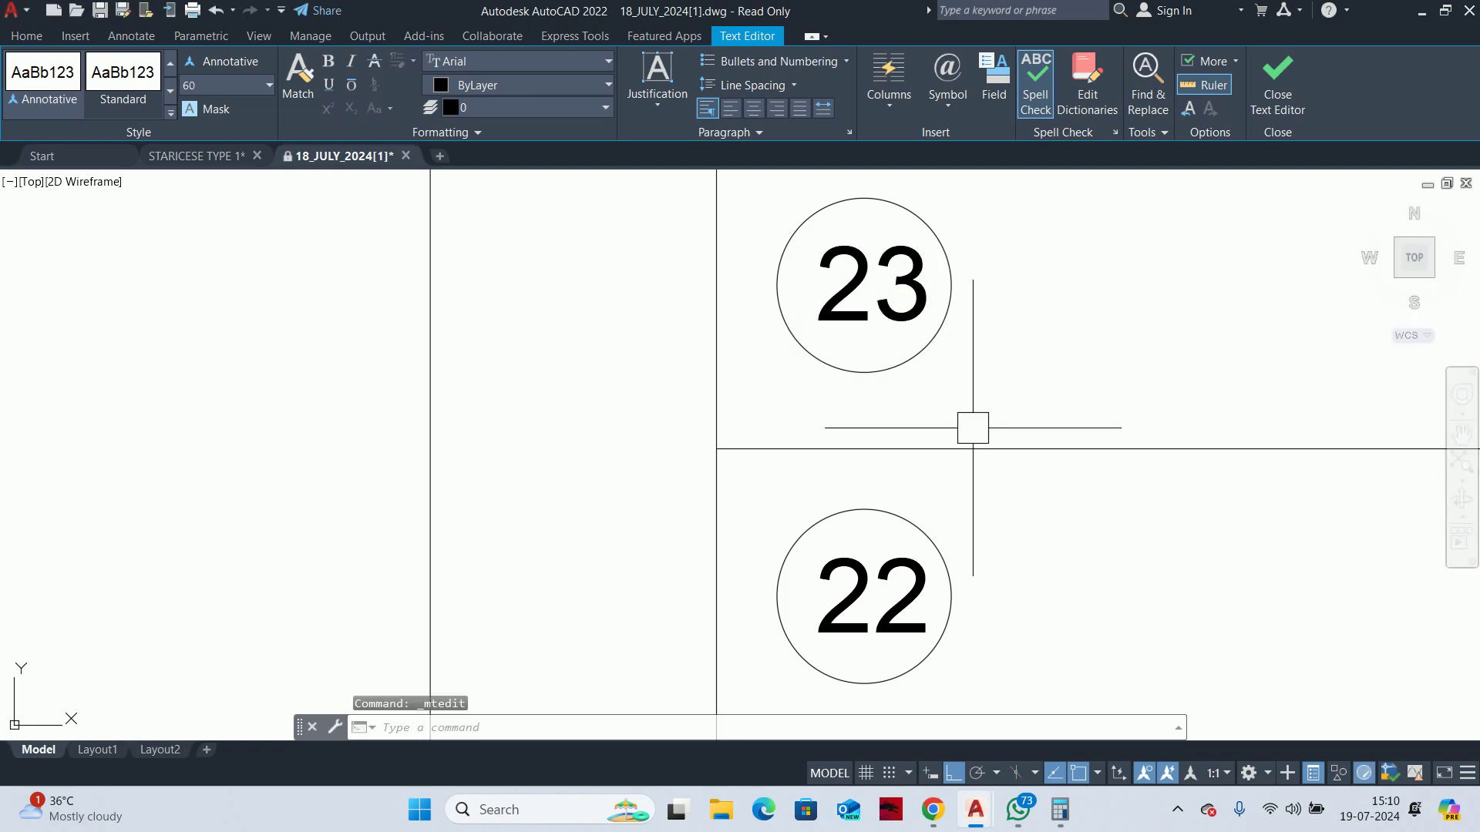
scroll(971, 426, down, 2)
scroll(679, 366, down, 2)
key(Escape)
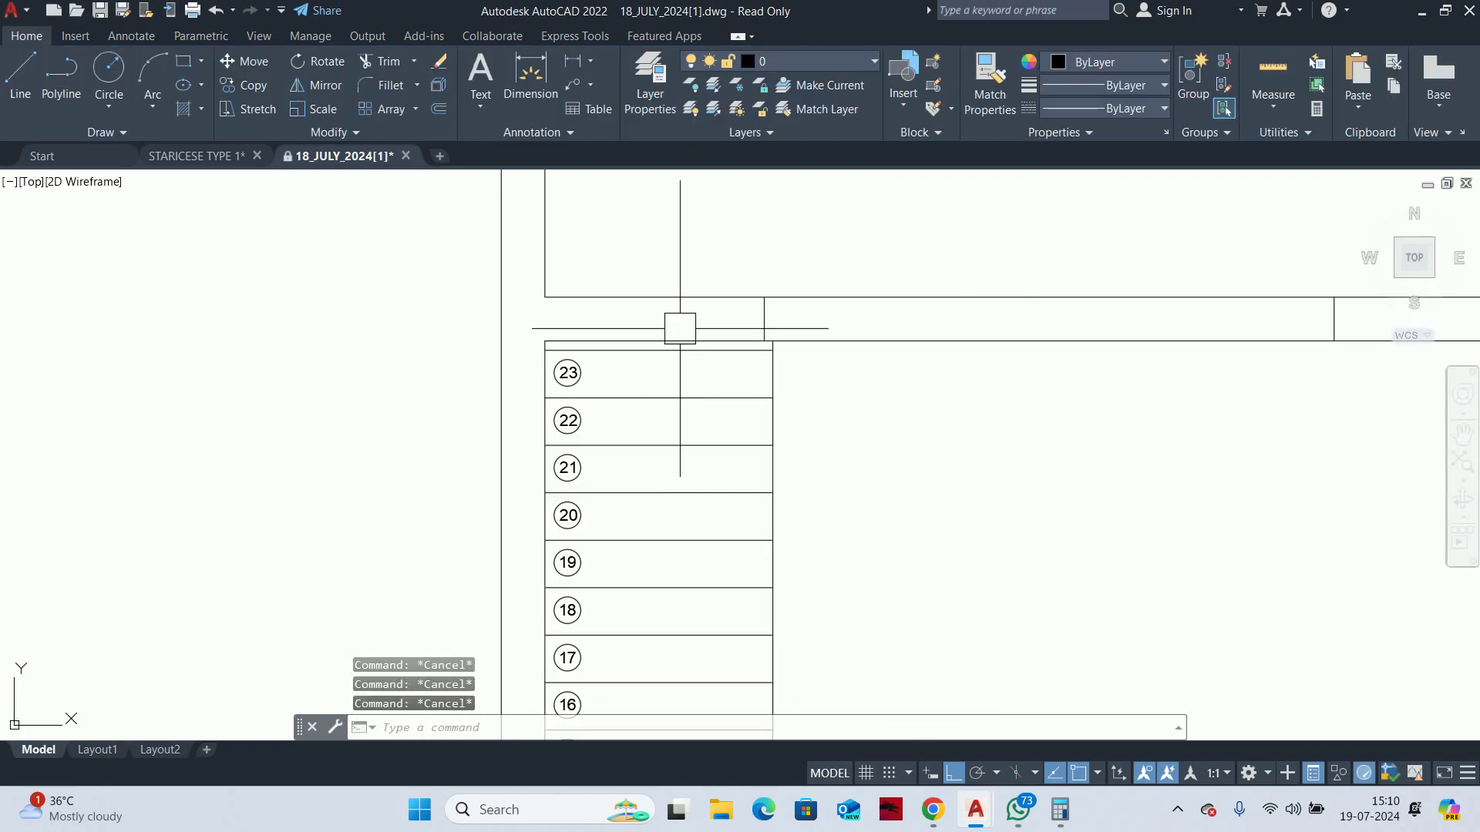
scroll(526, 397, up, 2)
Copy marker 23 one tread higher, then erase the duplicate marker
text(co)
key(Return)
scroll(526, 397, up, 4)
click(794, 333)
click(577, 306)
key(Return)
click(595, 406)
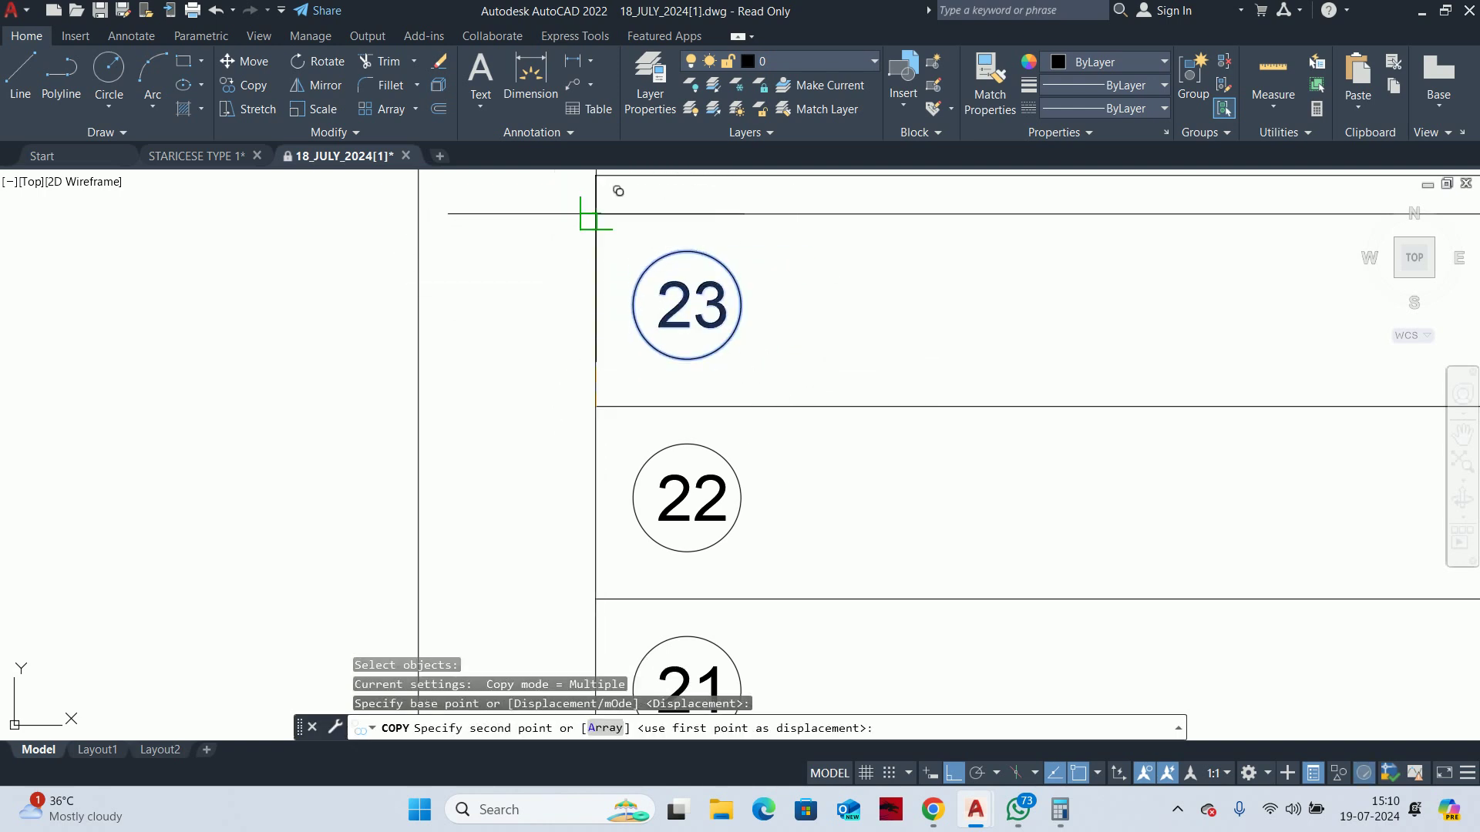
click(595, 214)
scroll(629, 369, down, 2)
scroll(692, 347, up, 2)
key(Escape)
click(771, 320)
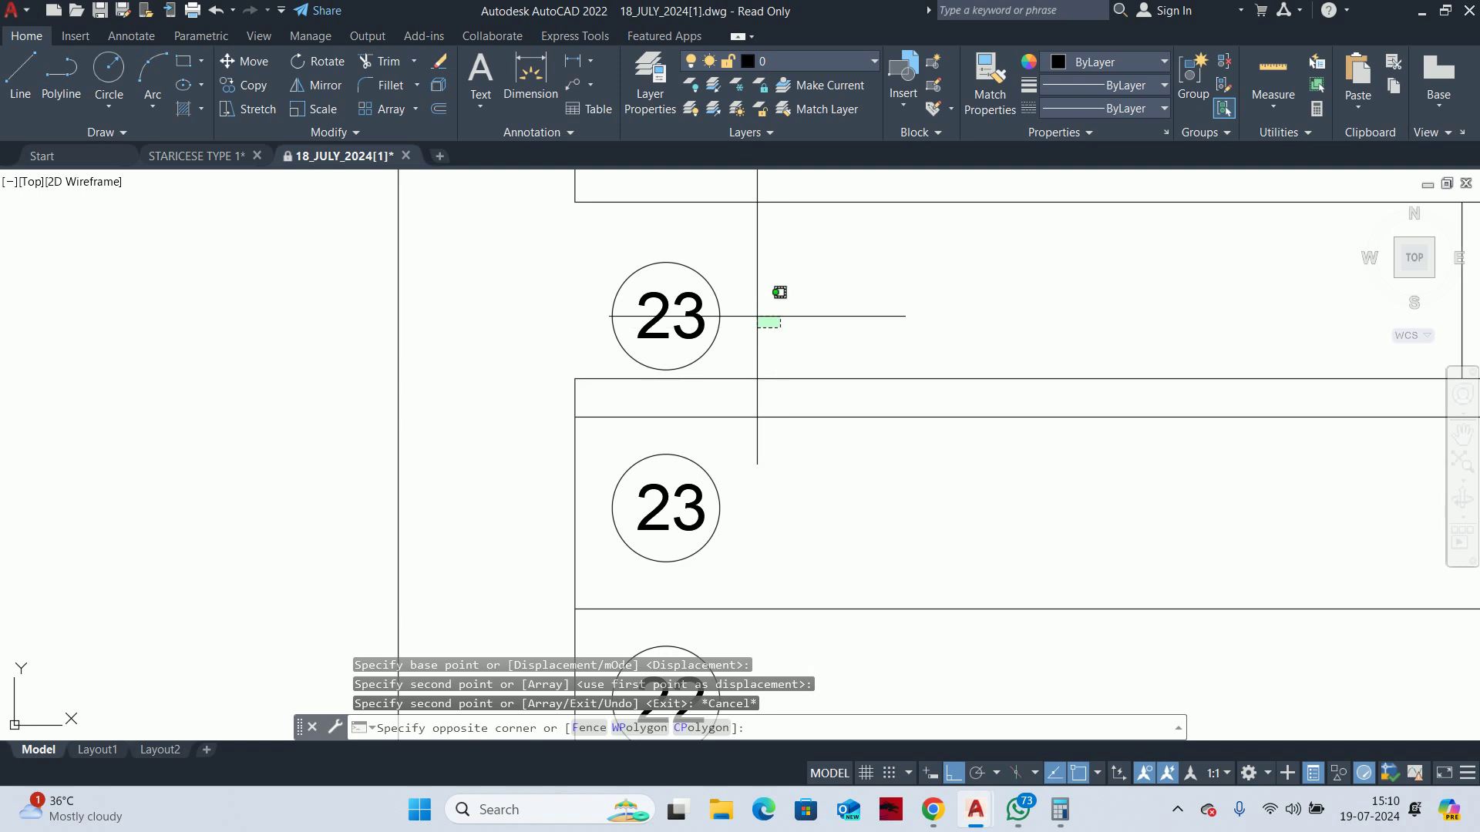
click(653, 284)
key(Delete)
Locate the horizontal line above step 23 at the top of the stair
click(750, 416)
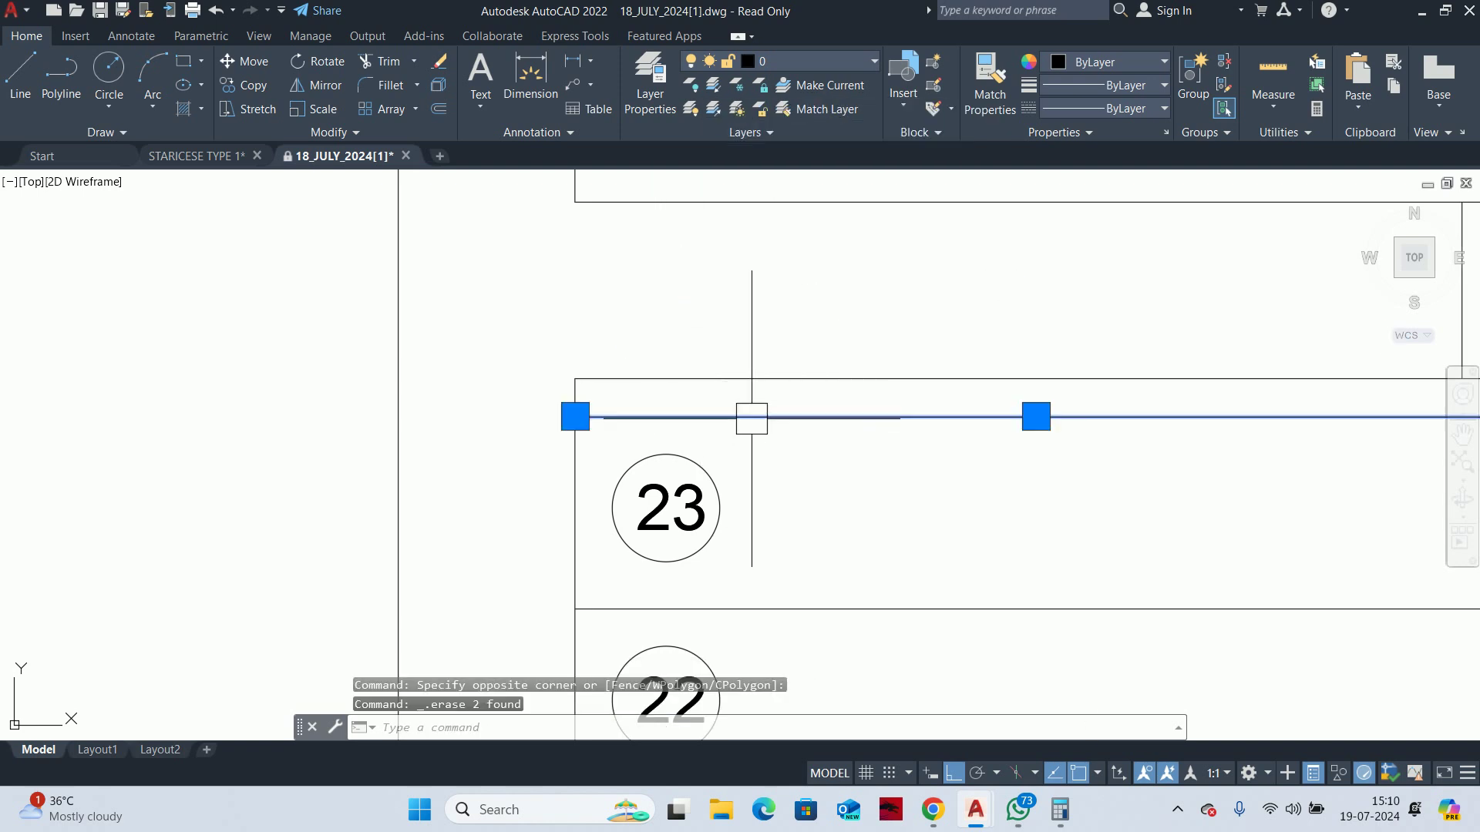
scroll(750, 416, down, 4)
key(Escape)
key(Escape)
middle_drag(740, 413, 739, 484)
click(826, 480)
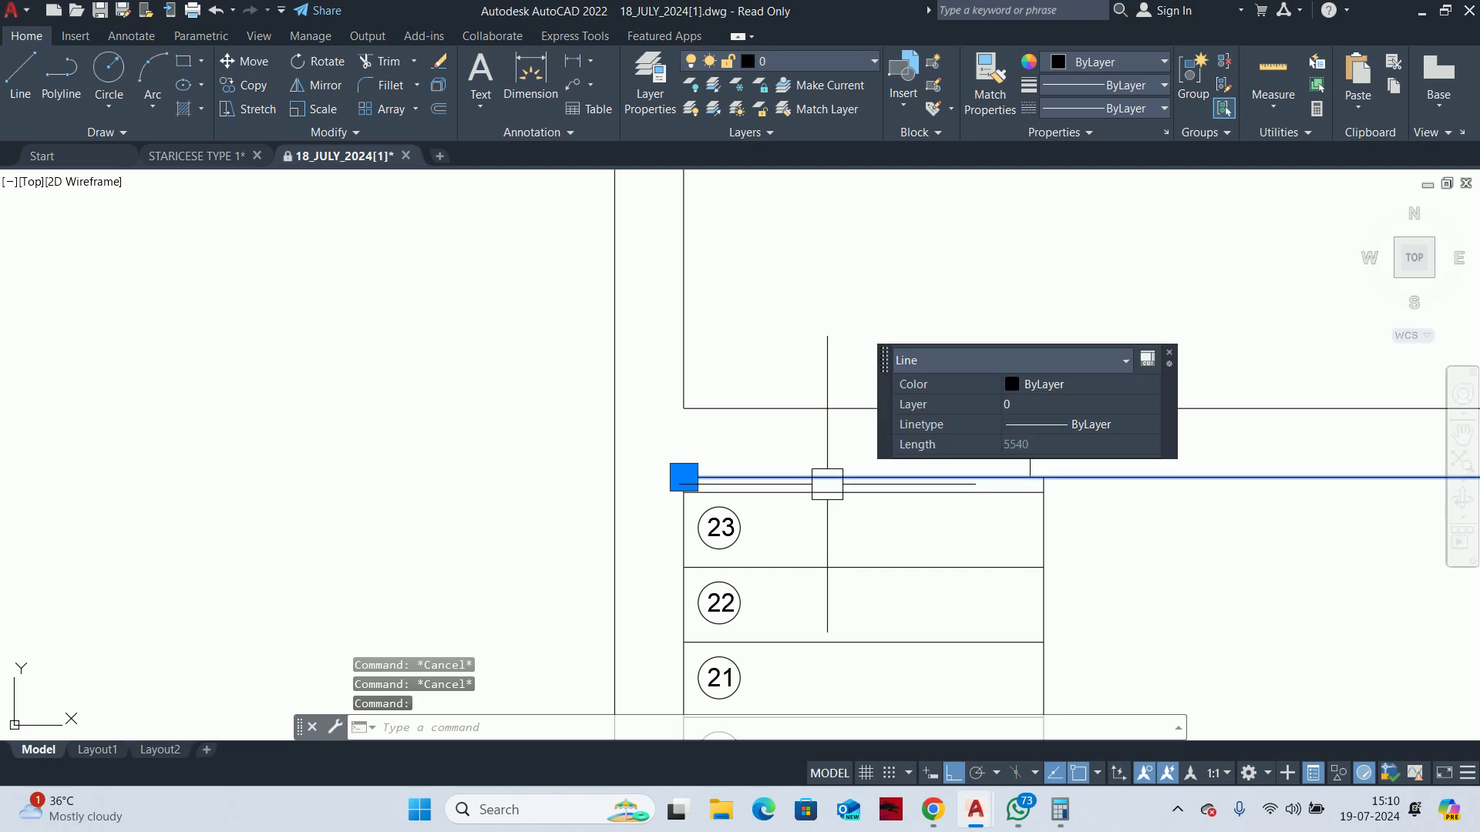
key(Escape)
Give the line above step 23 the dashed HIDDEN linetype
click(817, 515)
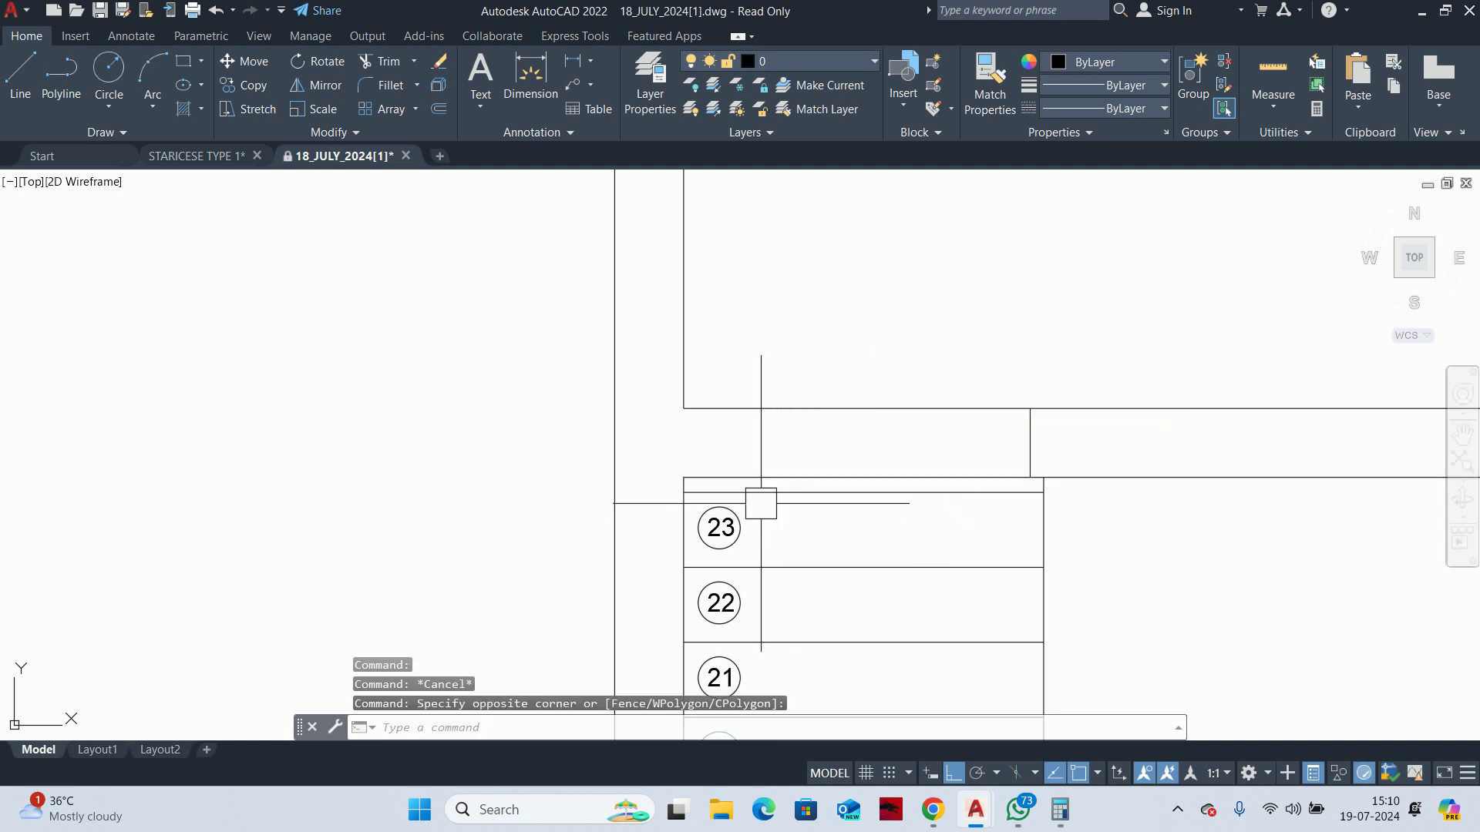
click(827, 476)
click(992, 450)
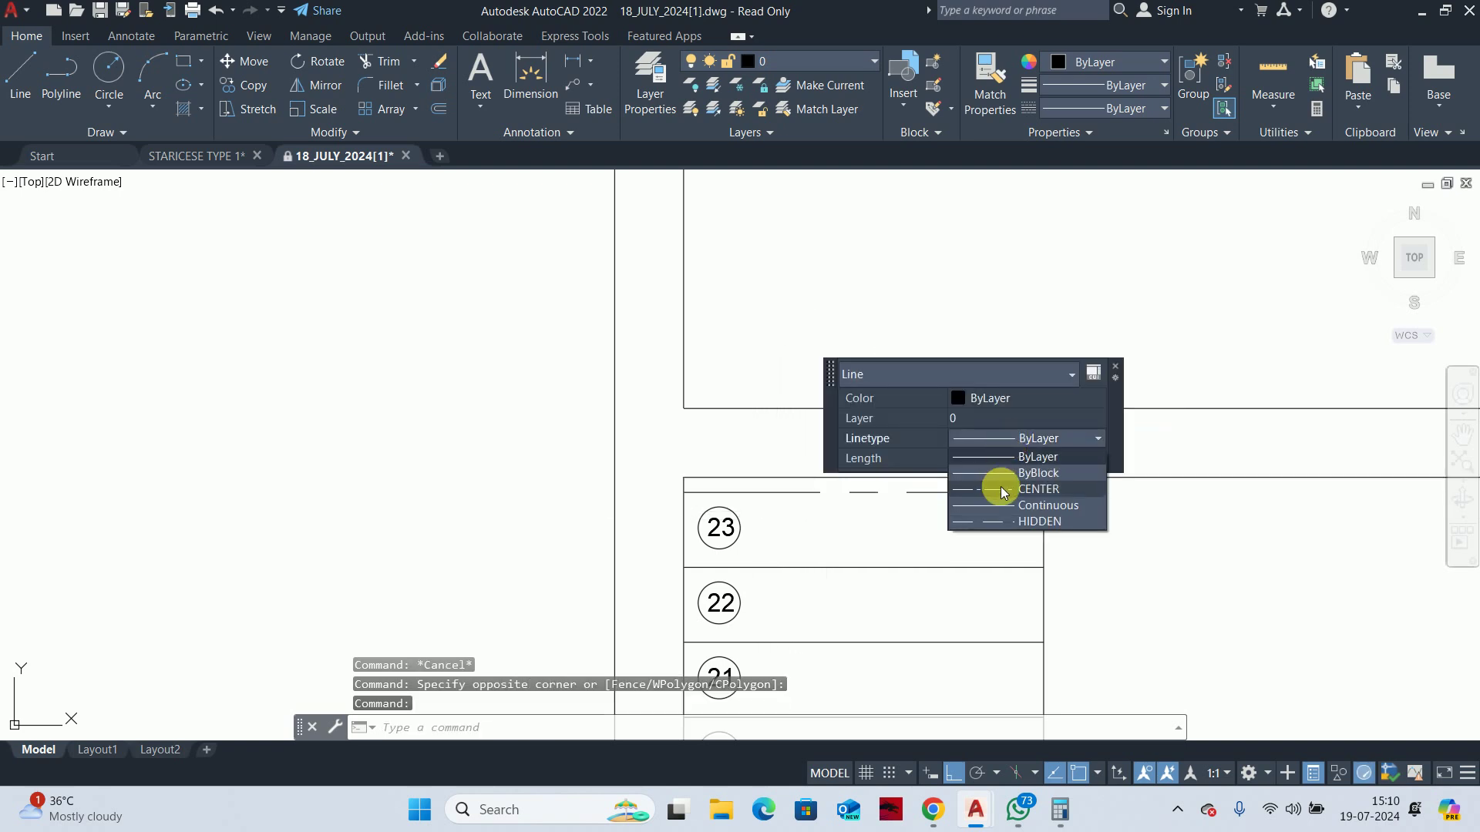
click(996, 537)
key(Escape)
scroll(742, 490, down, 8)
scroll(703, 506, up, 5)
scroll(640, 429, up, 3)
middle_drag(628, 419, 491, 464)
scroll(491, 464, down, 5)
key(Escape)
key(Escape)
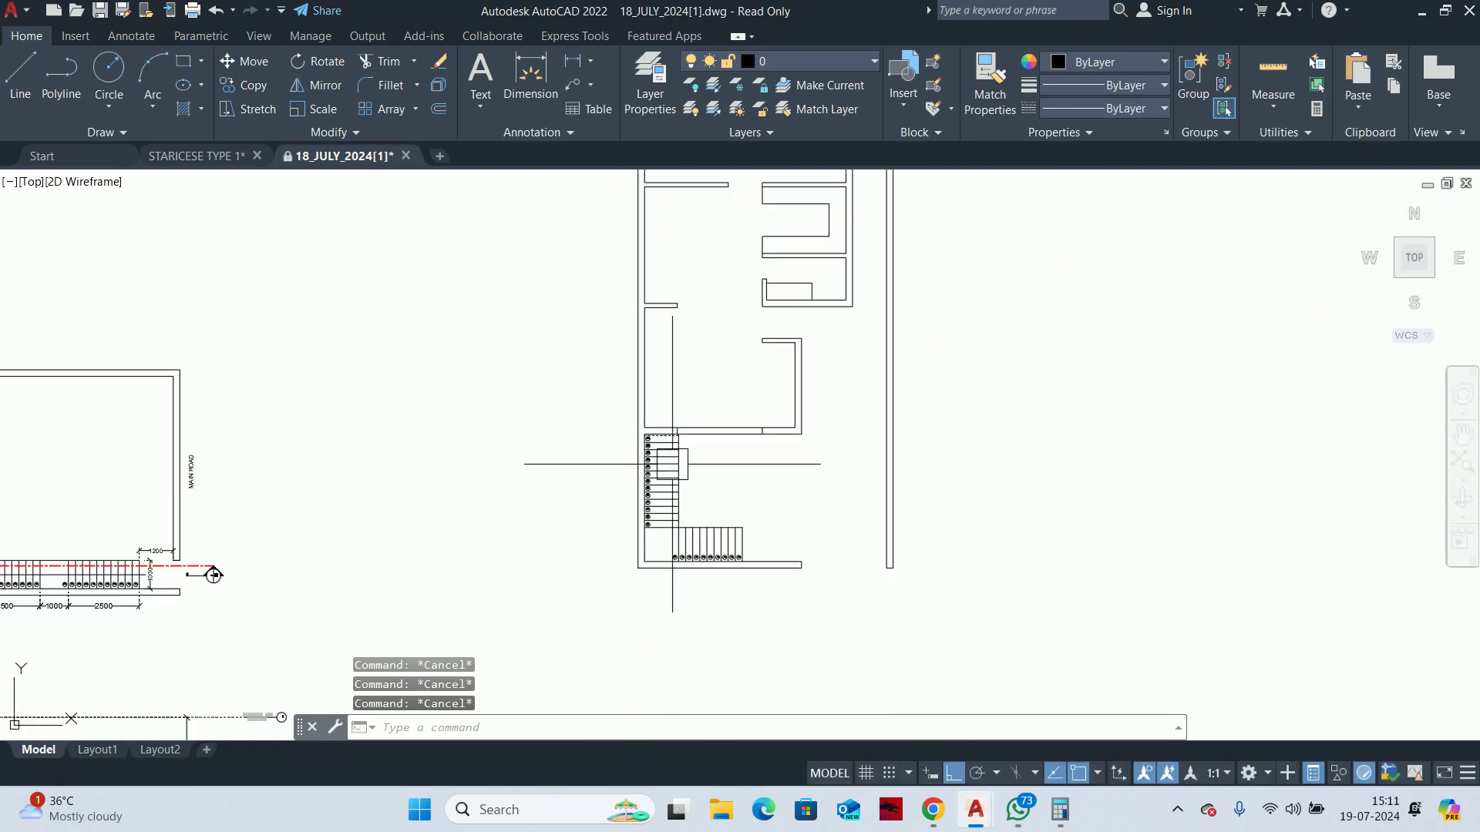
scroll(659, 491, up, 2)
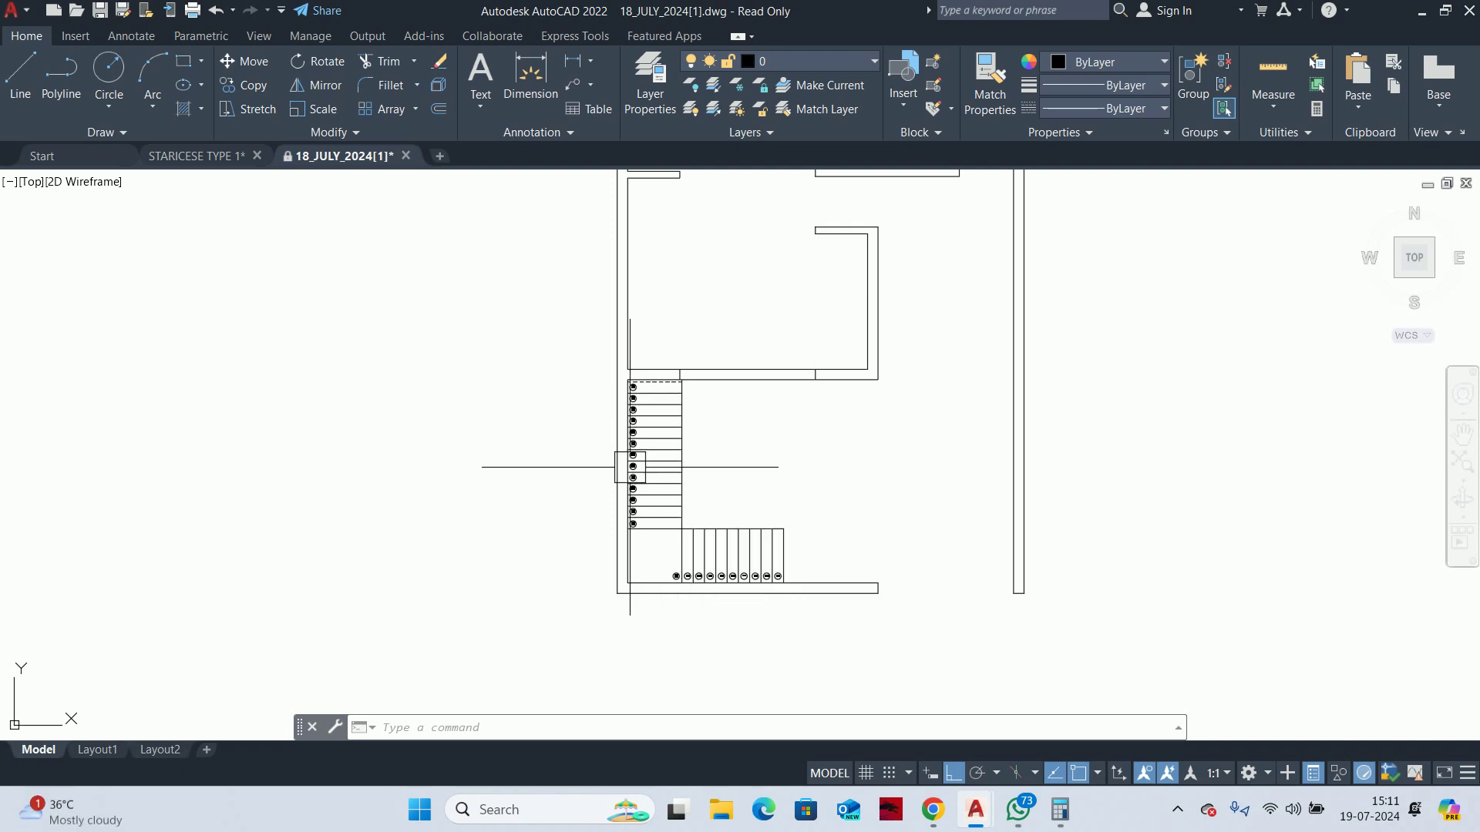
click(1273, 73)
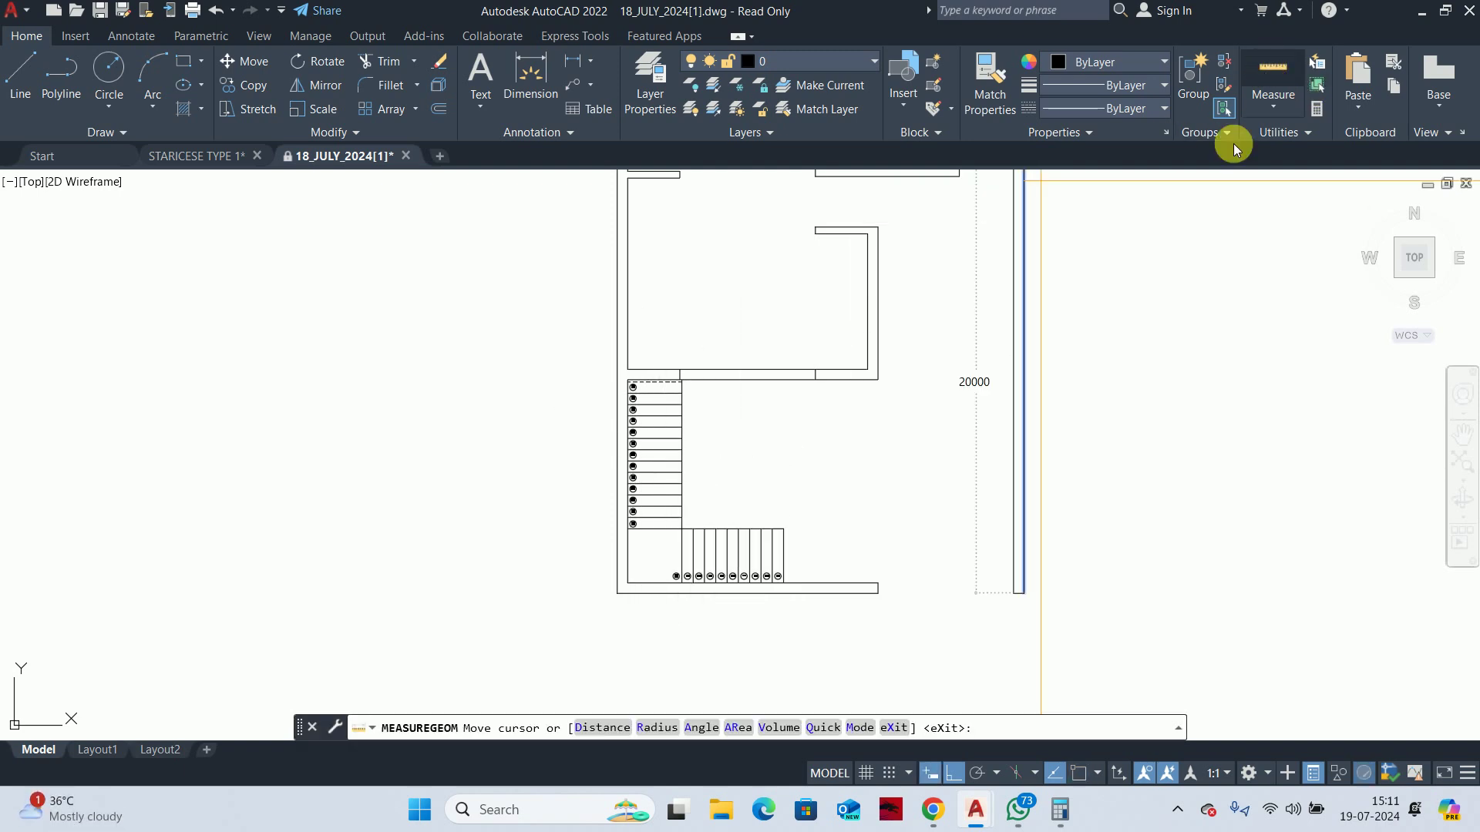
scroll(848, 385, up, 2)
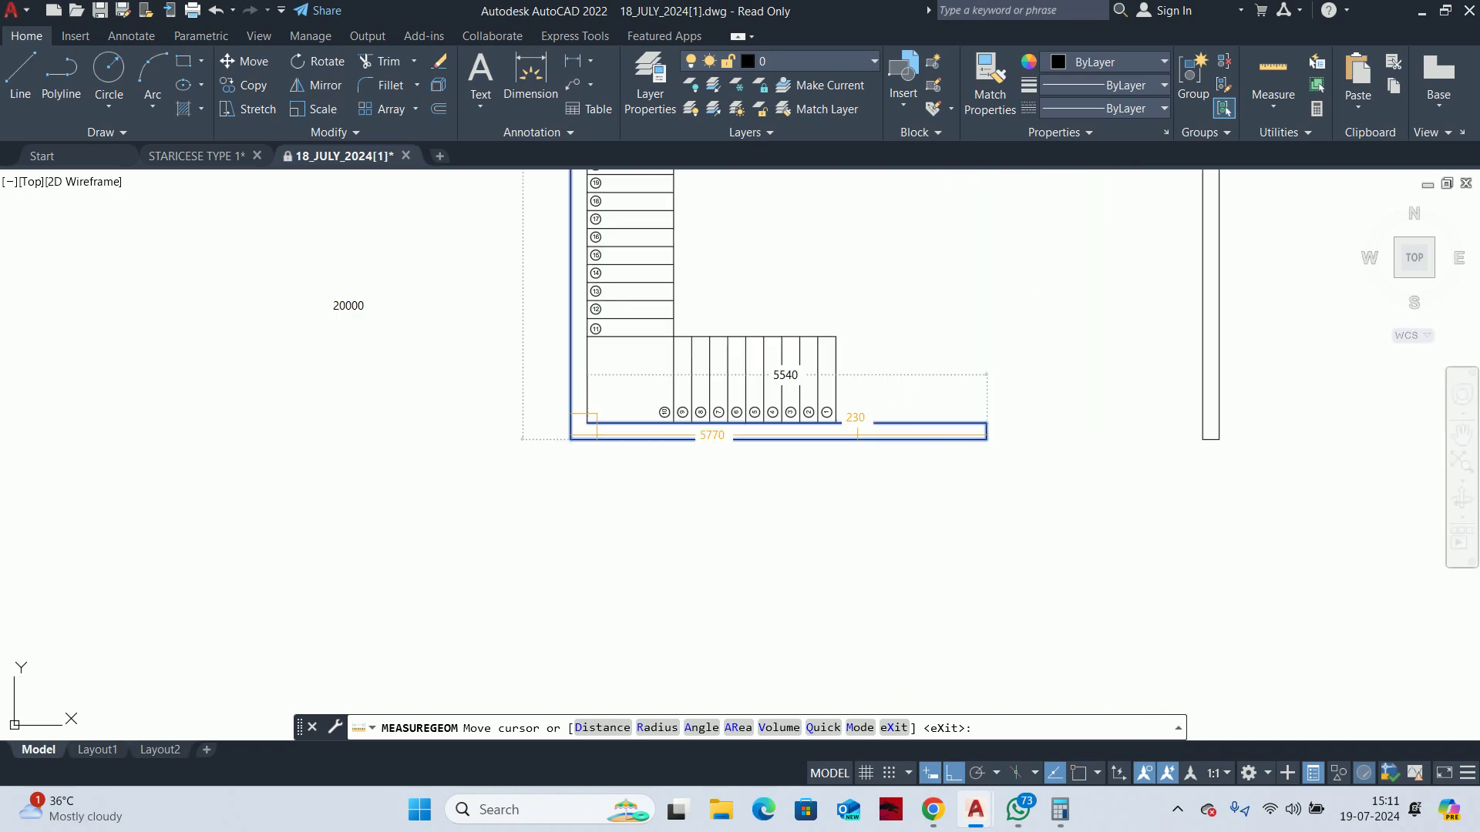
scroll(832, 362, up, 2)
scroll(808, 332, up, 4)
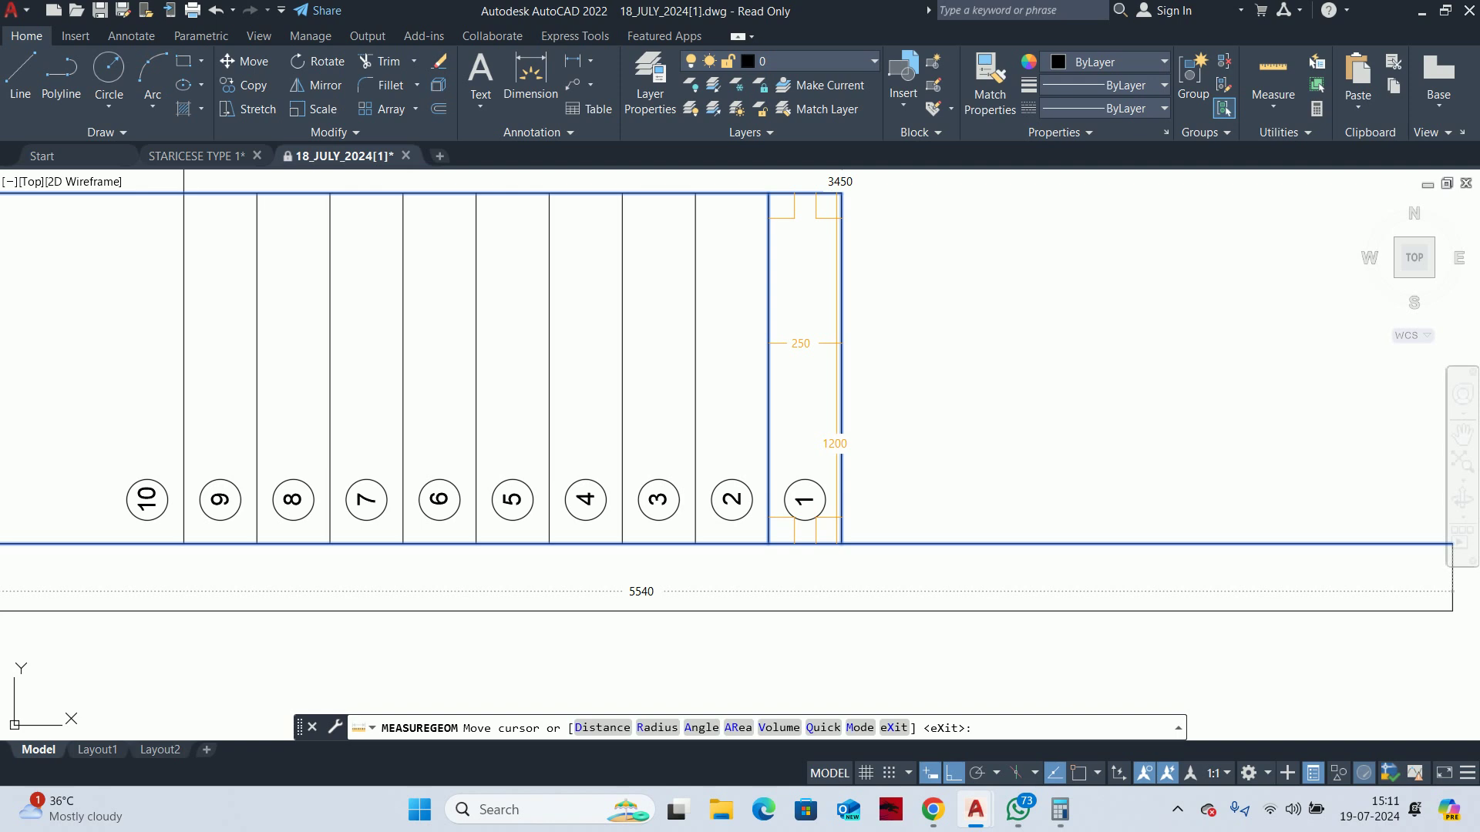
scroll(839, 343, down, 4)
middle_drag(348, 358, 609, 362)
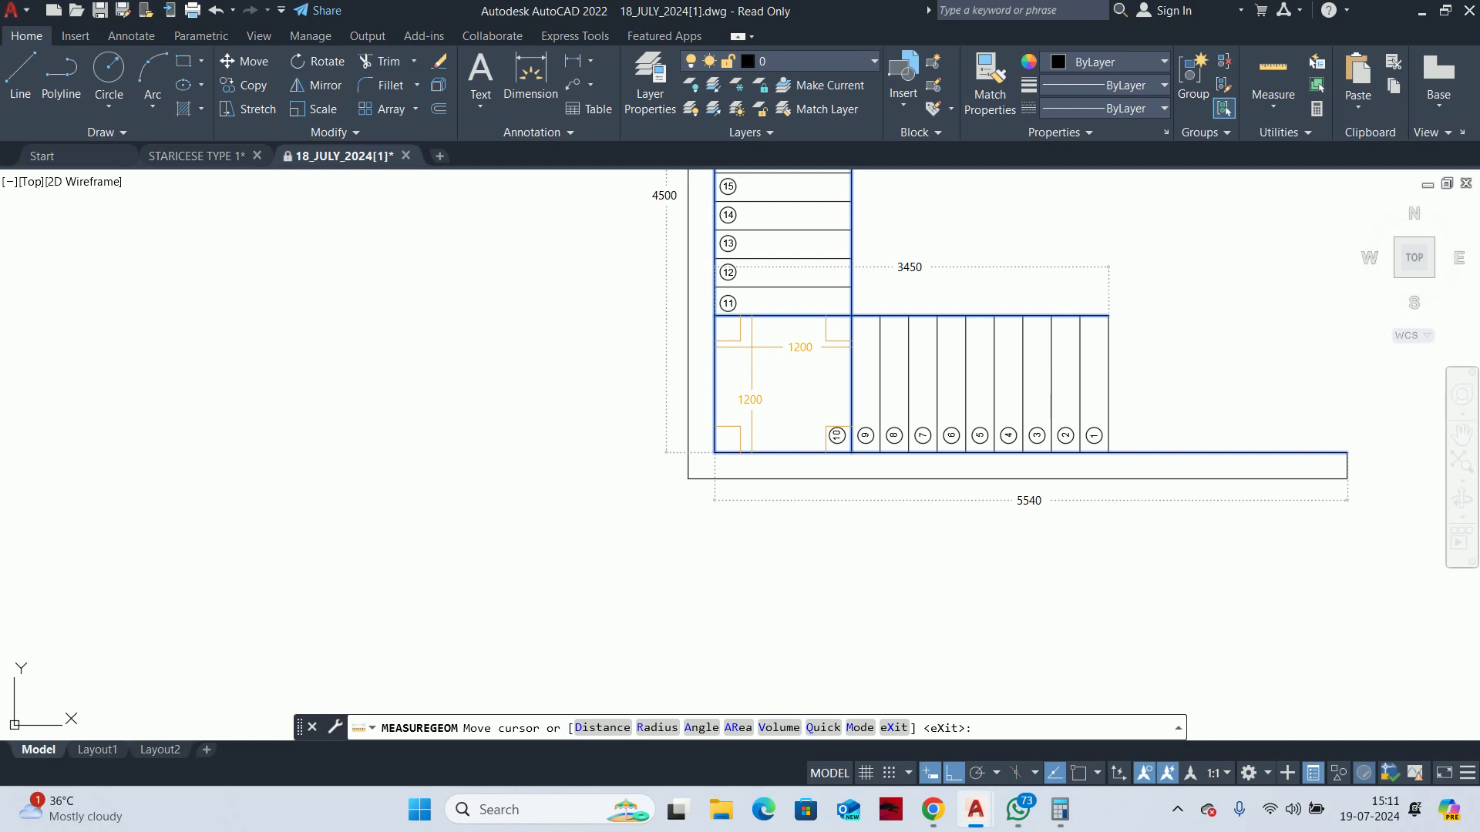
key(Escape)
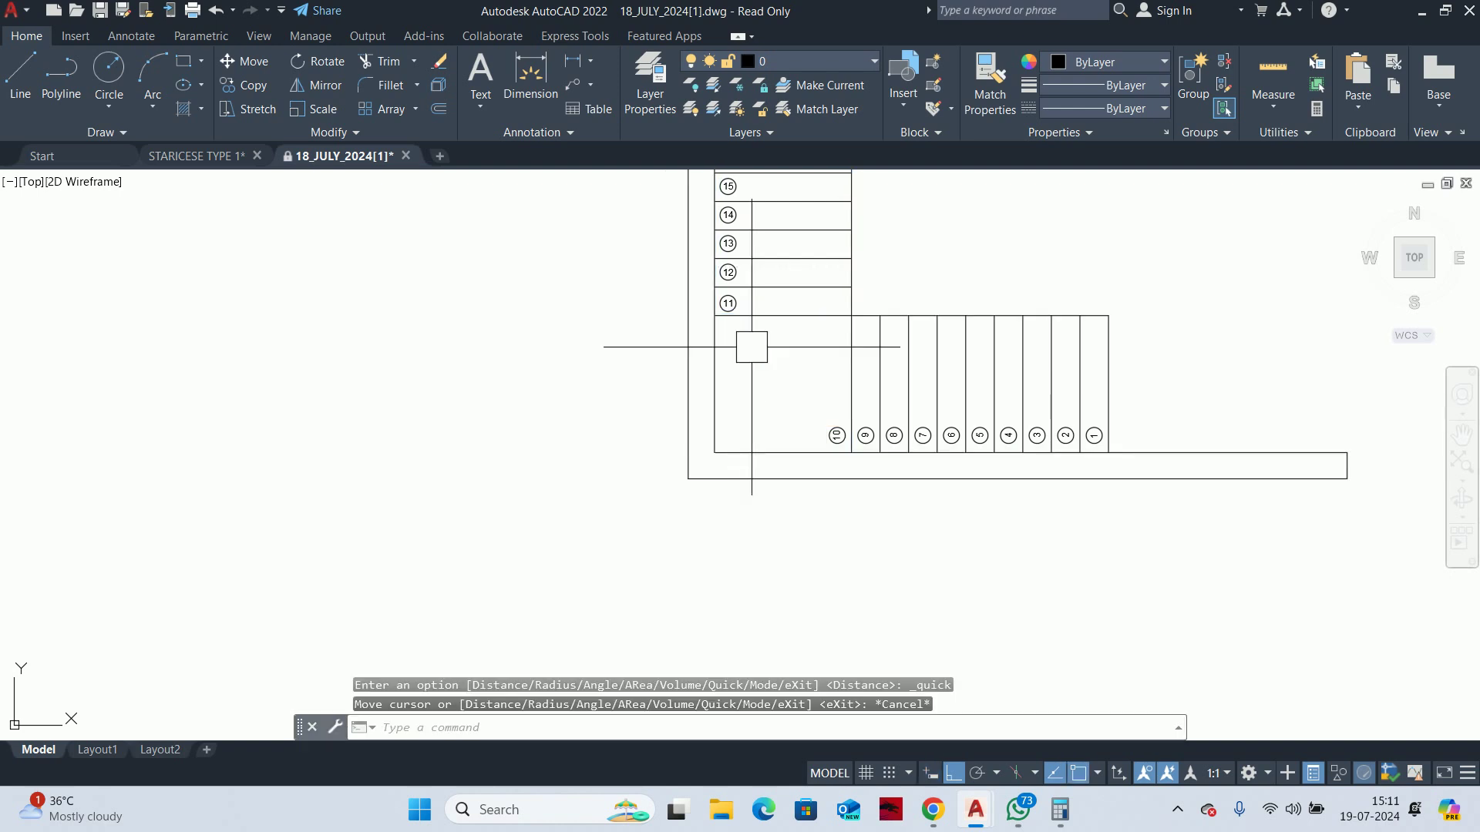
scroll(809, 432, down, 3)
scroll(825, 447, down, 2)
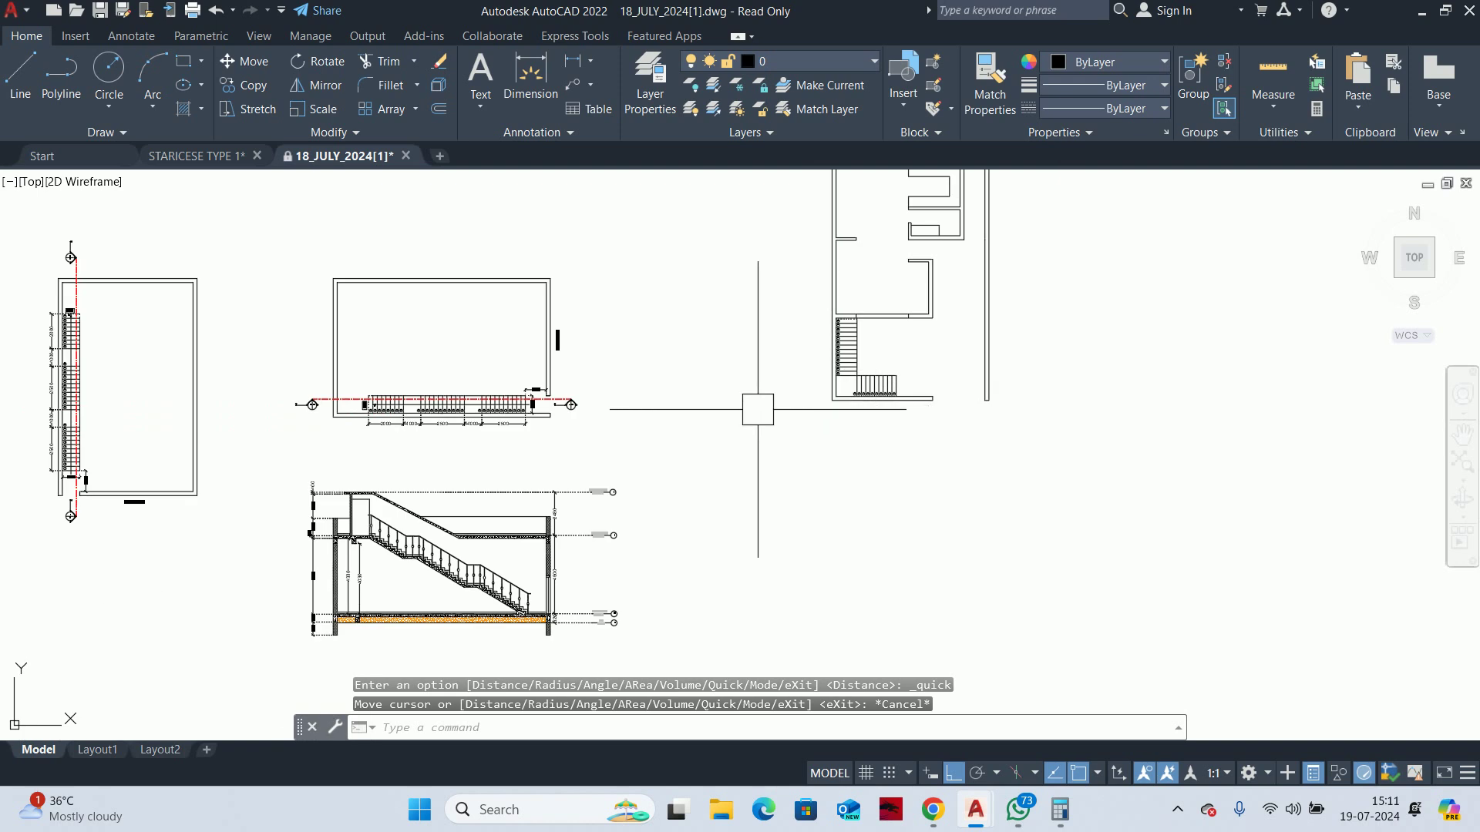
scroll(868, 407, up, 5)
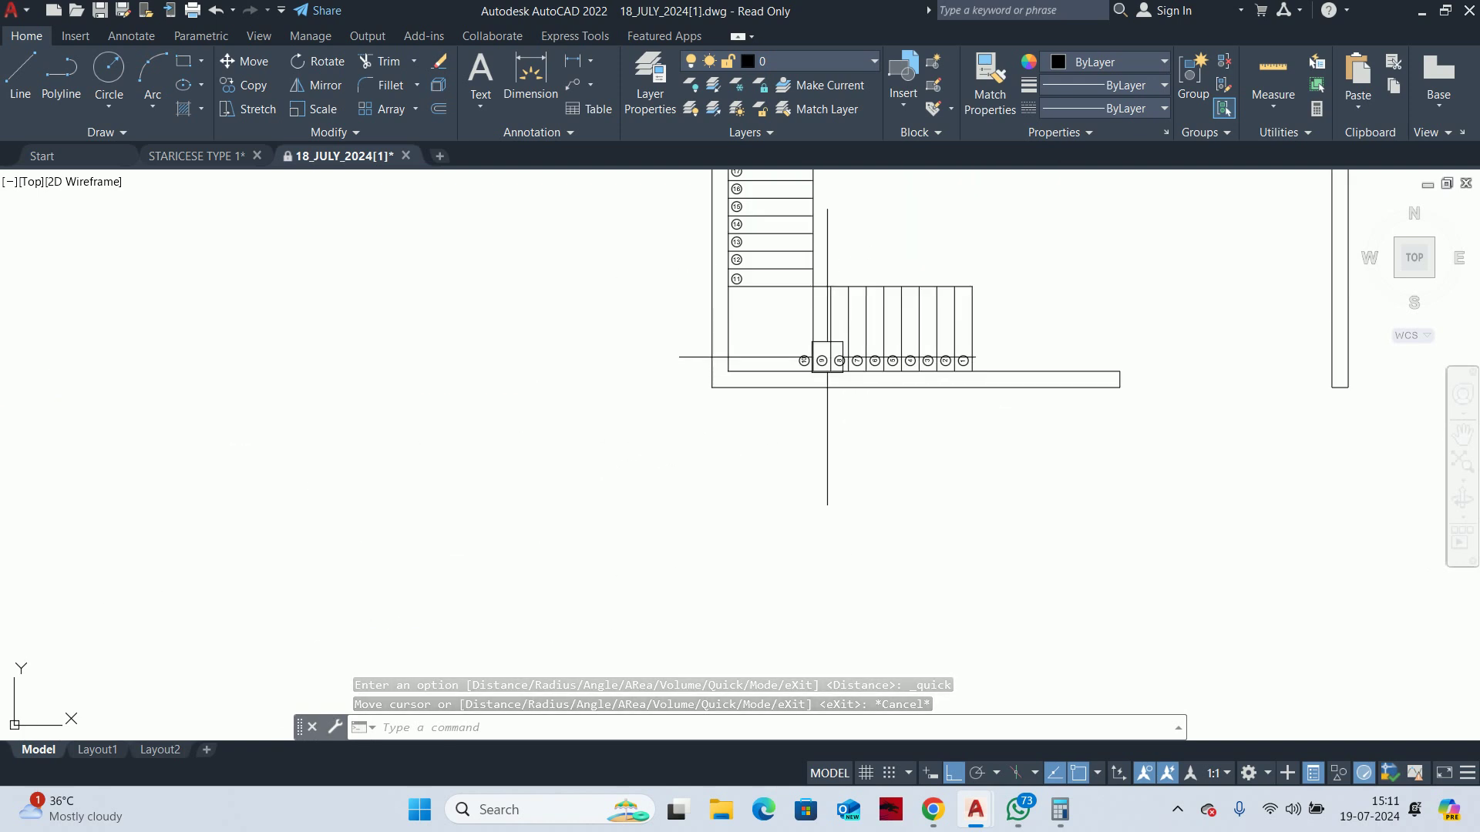
scroll(772, 332, up, 3)
middle_drag(772, 332, 794, 362)
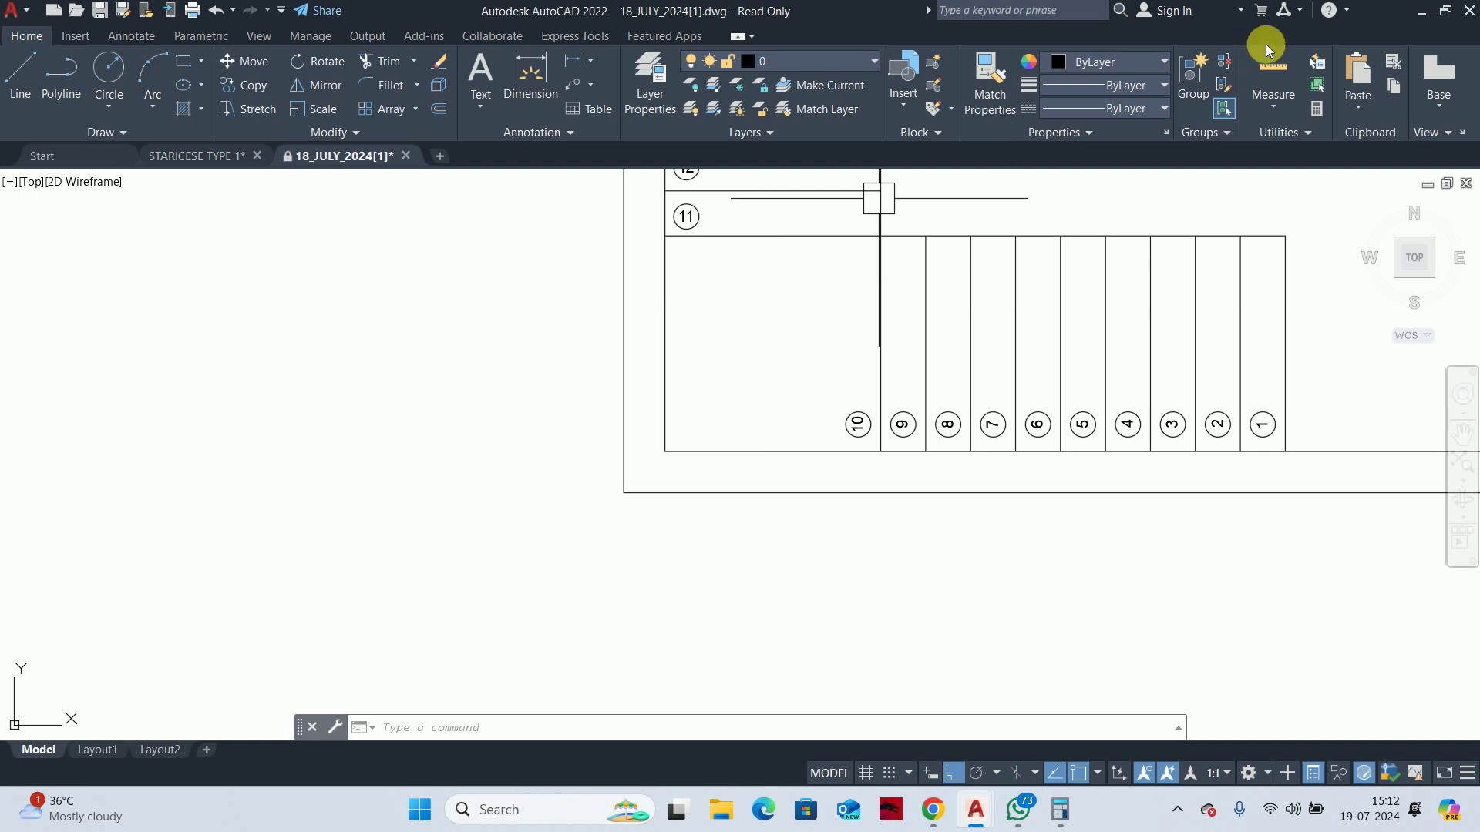
click(1268, 54)
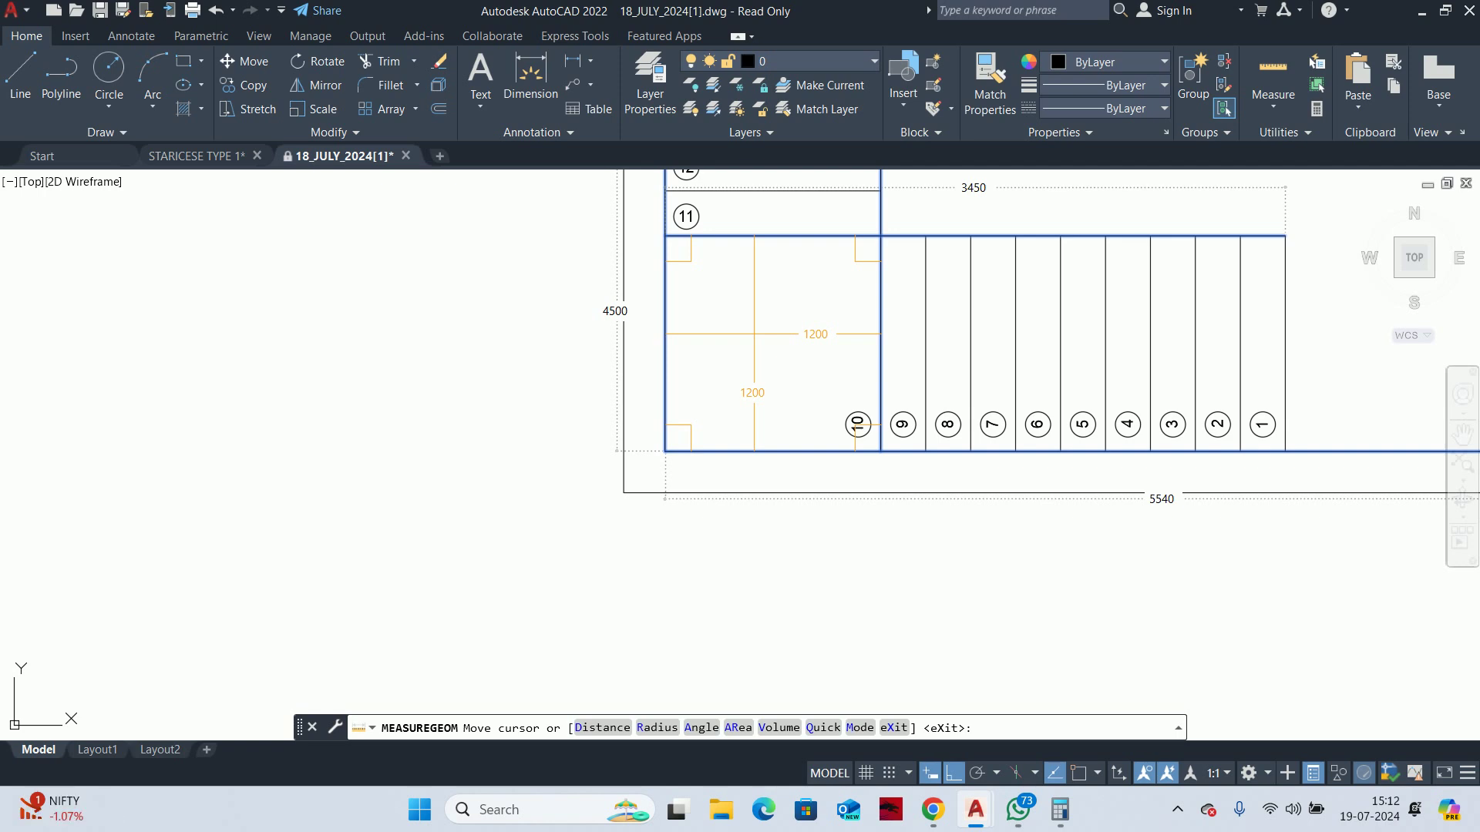
key(Escape)
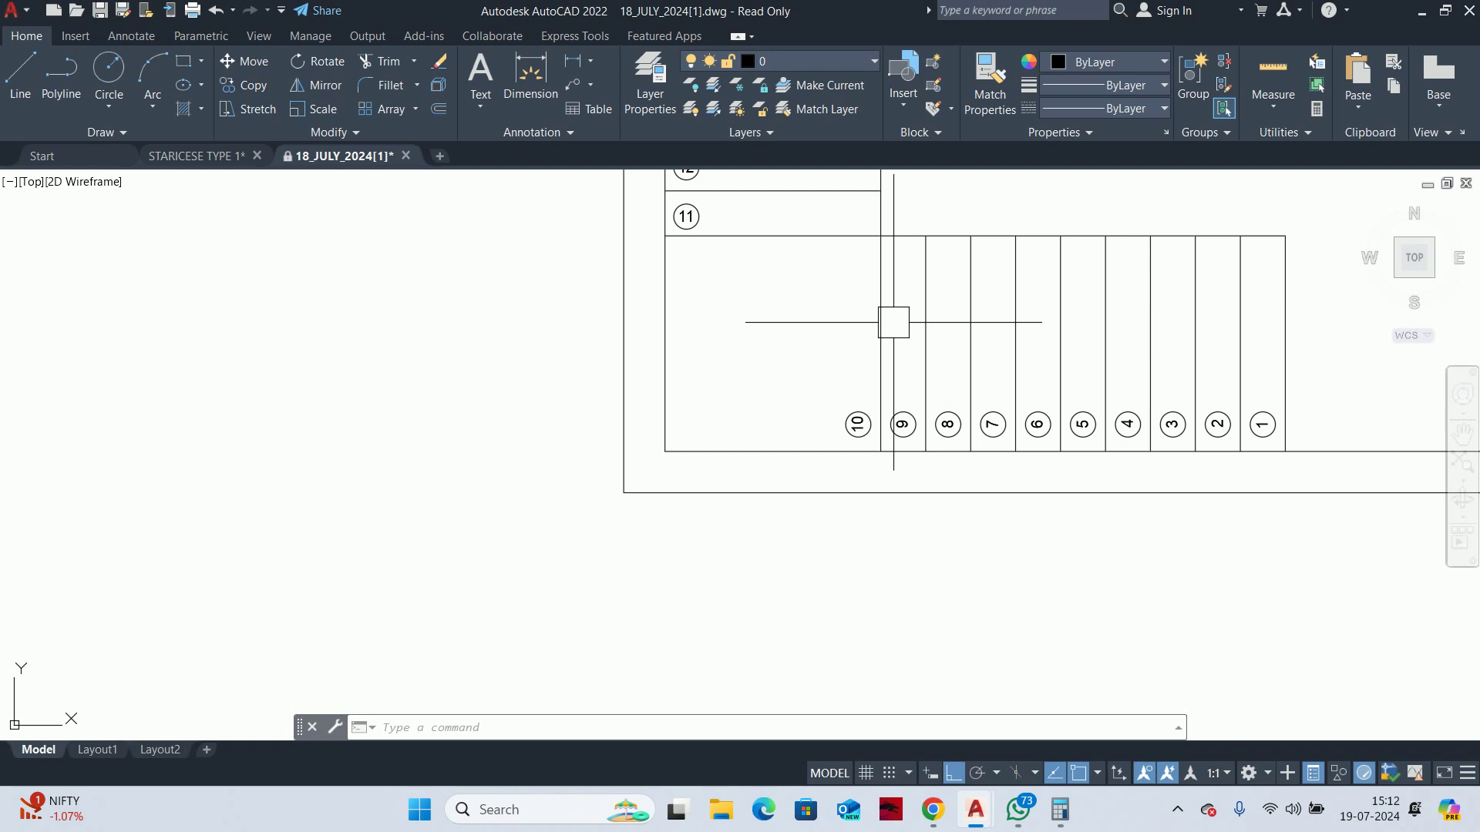
middle_drag(780, 312, 714, 370)
text(o)
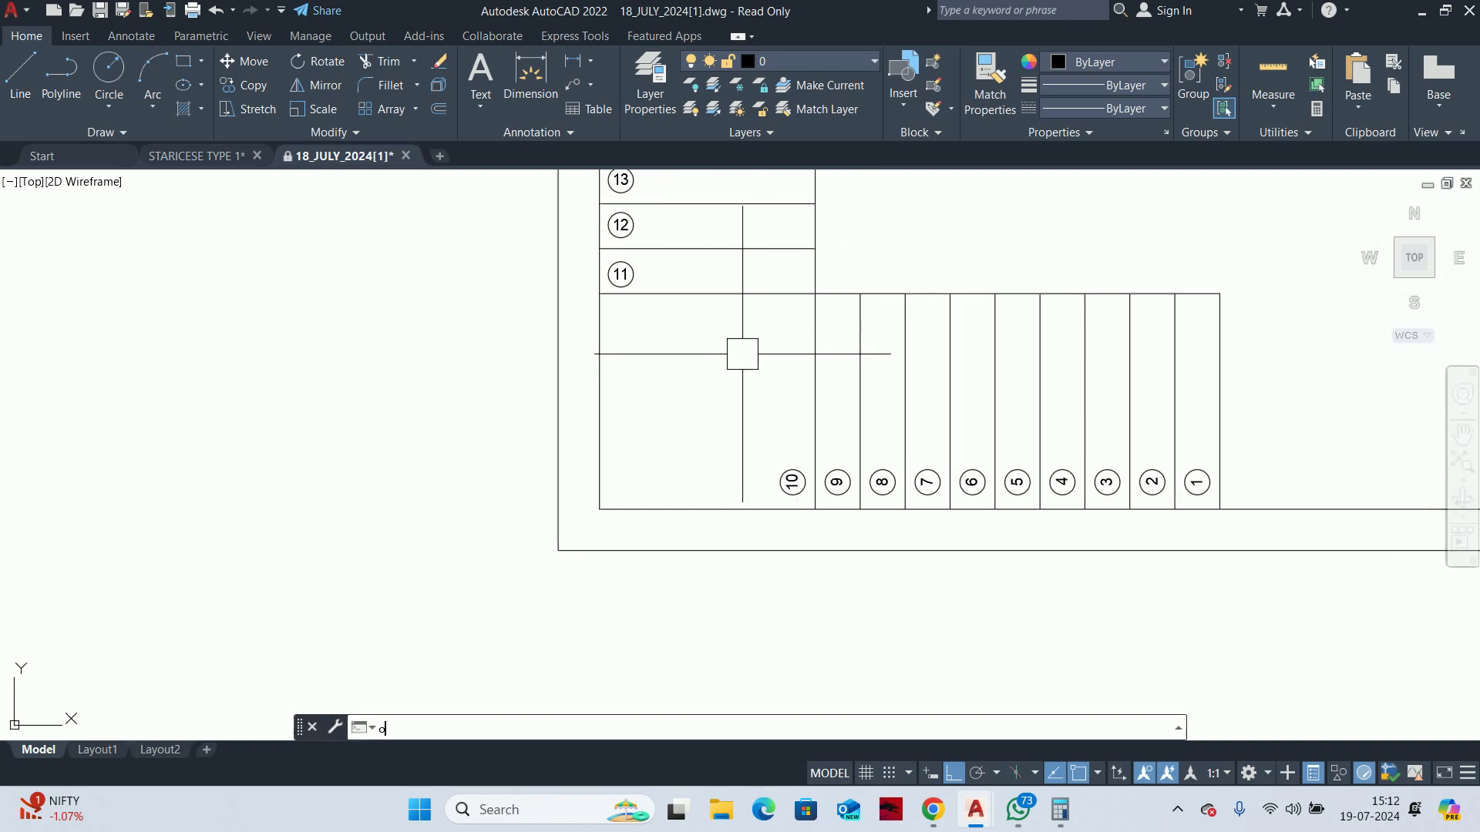
key(Return)
text(50)
key(Return)
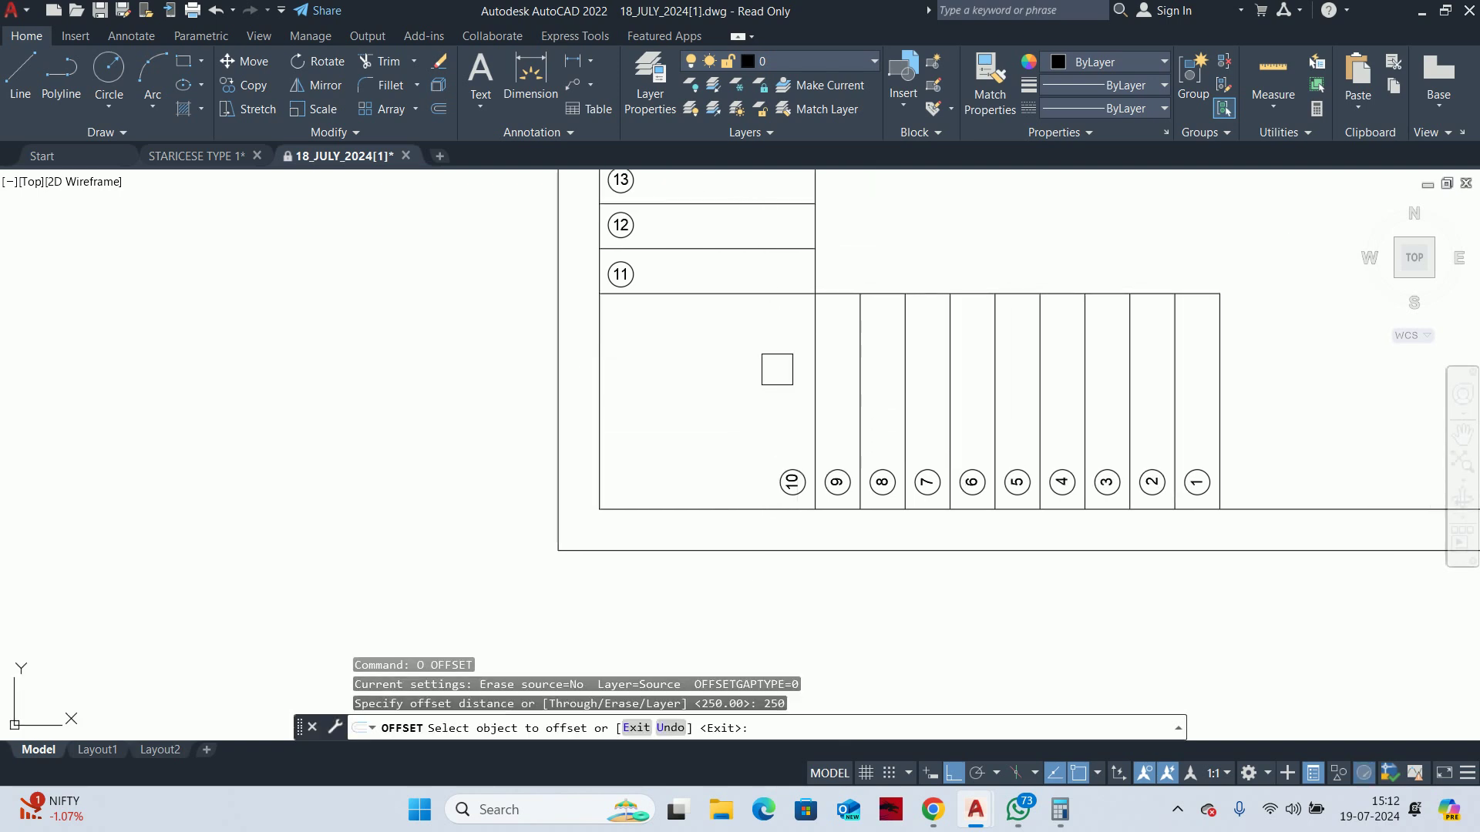
click(815, 386)
click(740, 389)
click(723, 397)
click(634, 390)
click(680, 385)
click(617, 383)
scroll(716, 288, up, 5)
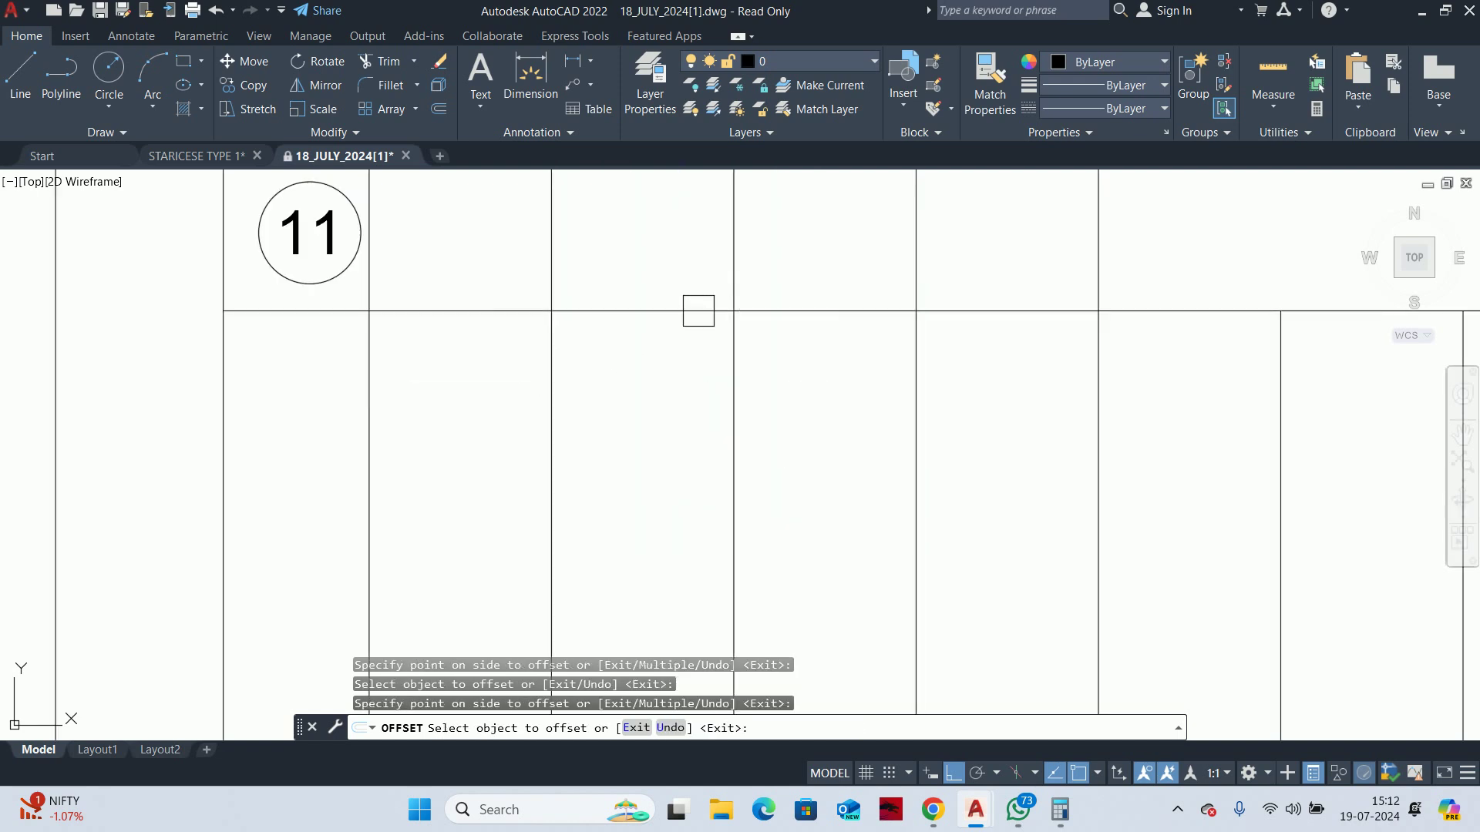
key(Escape)
key(Escape)
middle_drag(661, 321, 534, 294)
text(t)
key(Return)
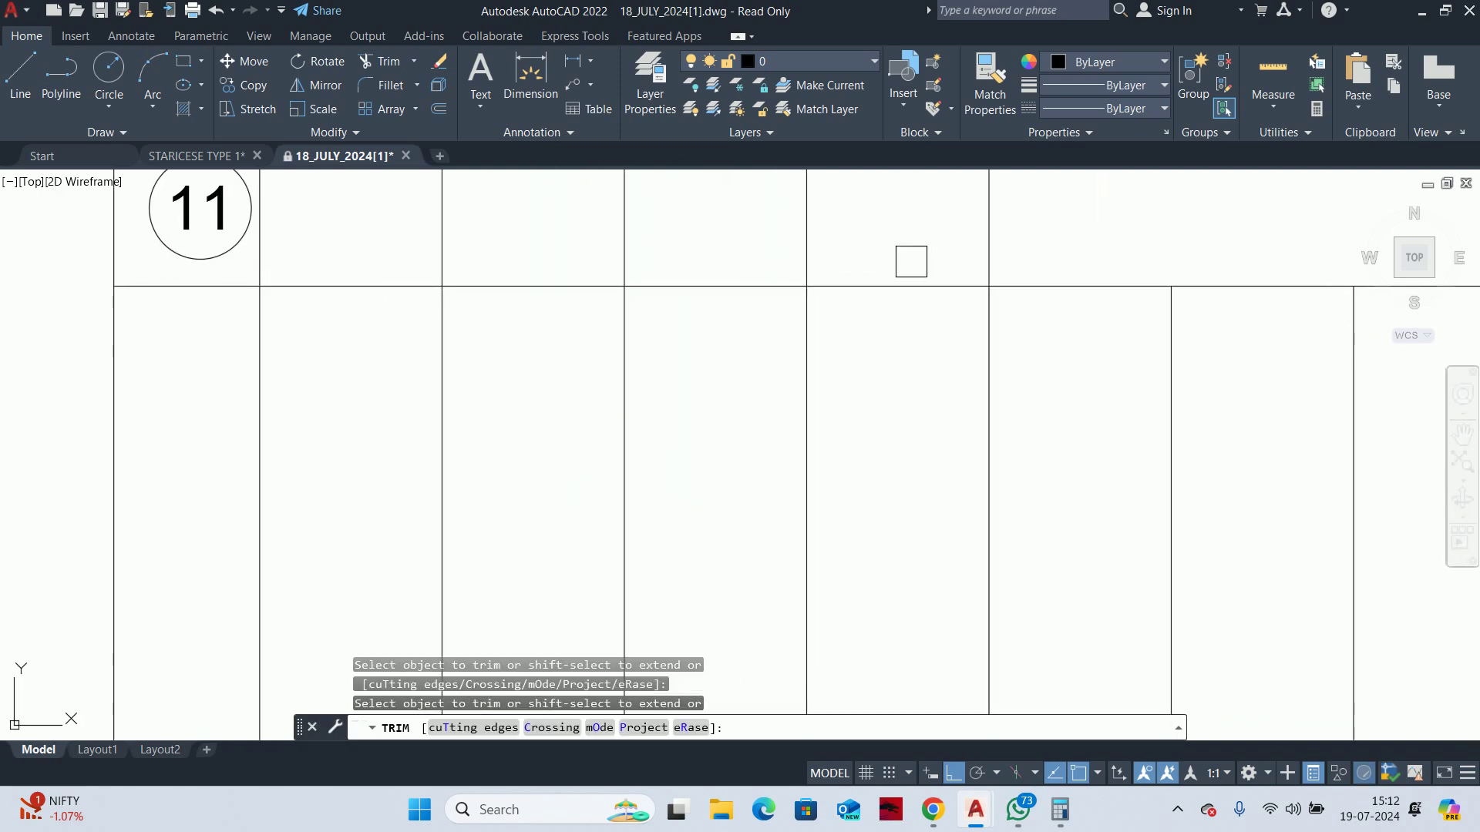
click(912, 261)
key(Return)
scroll(396, 254, down, 4)
click(618, 291)
click(339, 285)
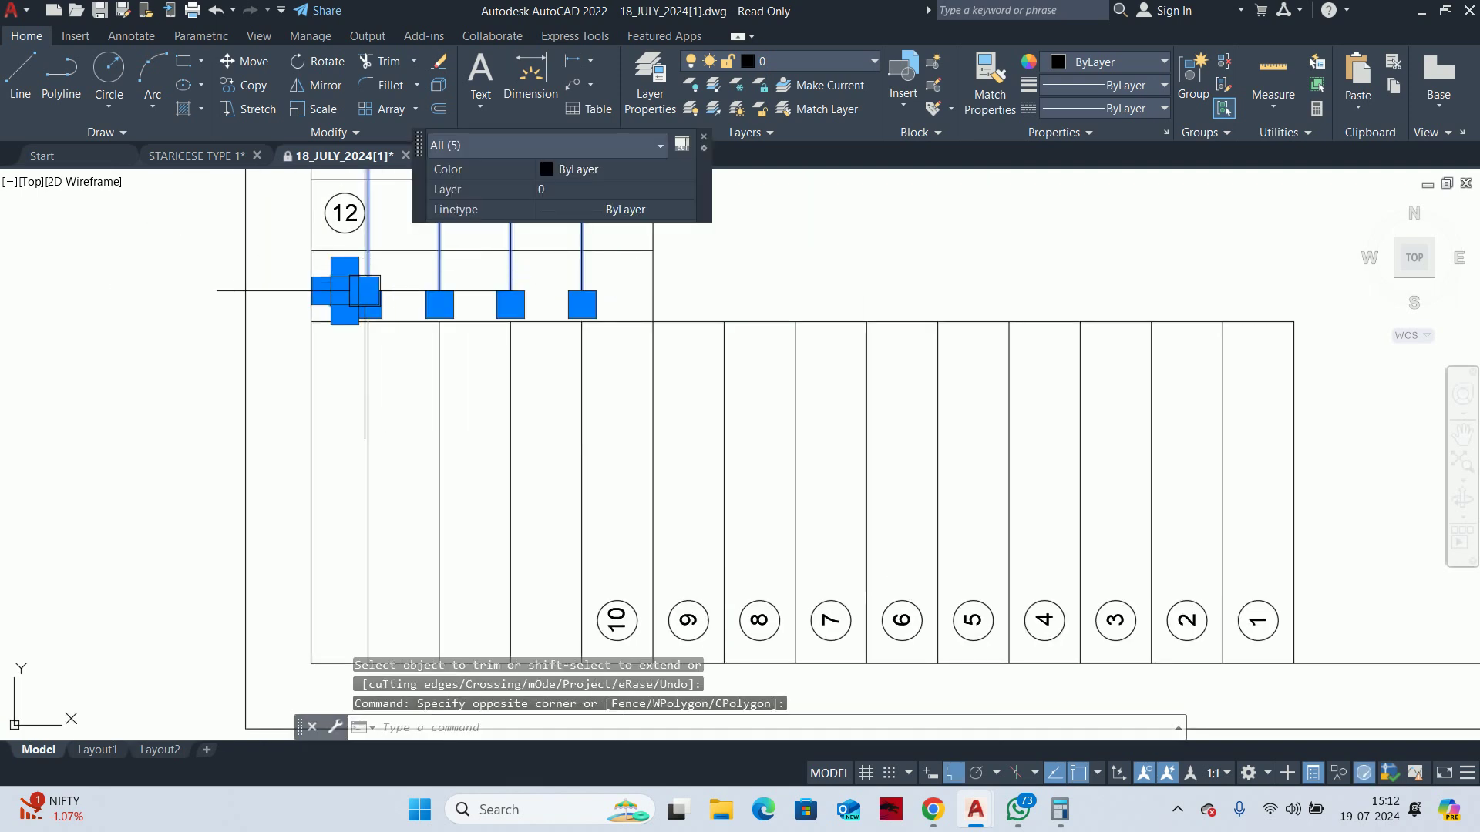
scroll(337, 277, up, 5)
scroll(320, 245, down, 4)
key(Delete)
scroll(538, 429, down, 4)
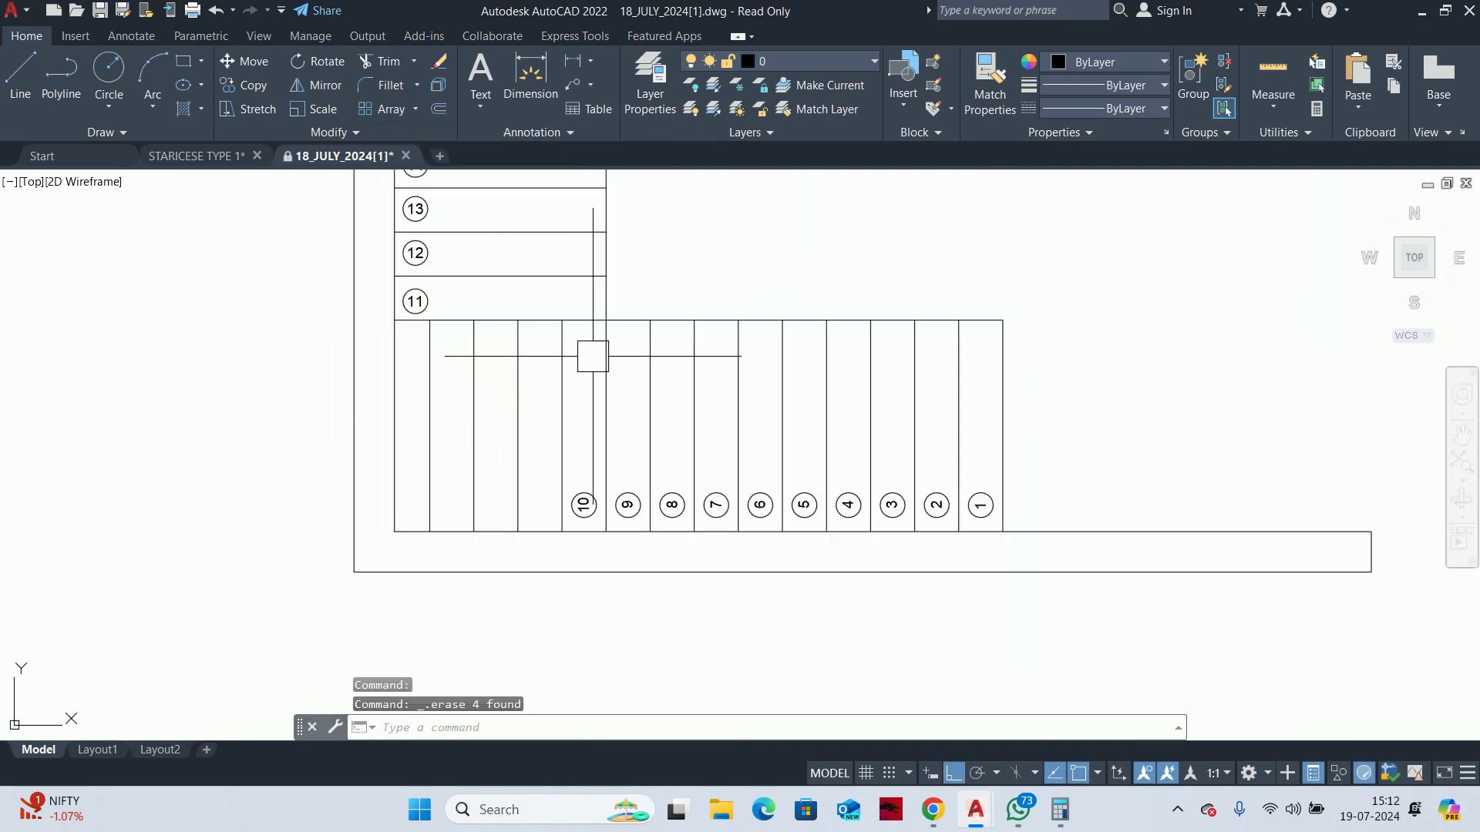
scroll(575, 391, up, 3)
middle_drag(538, 340, 559, 459)
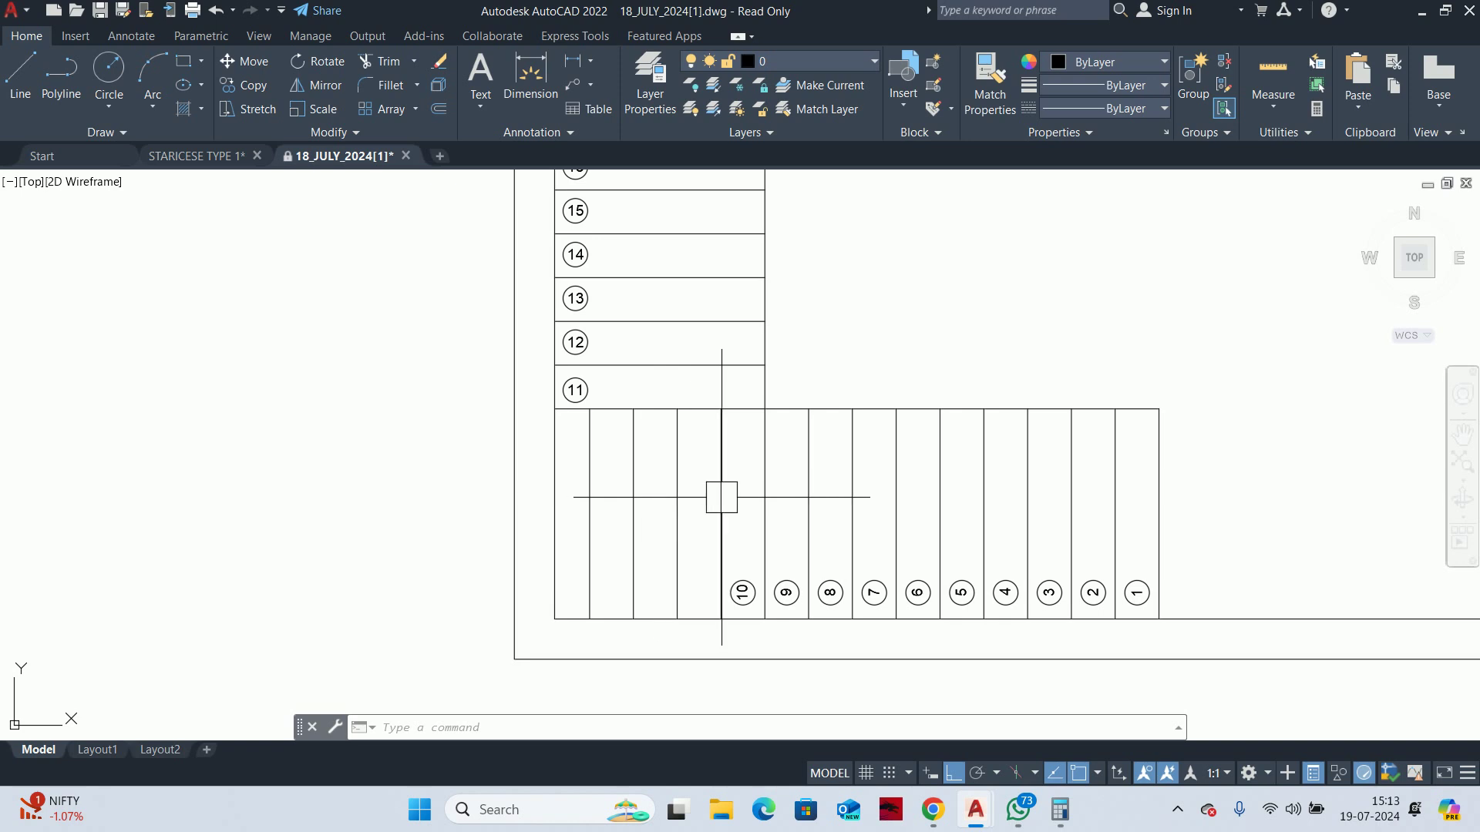
scroll(718, 498, up, 2)
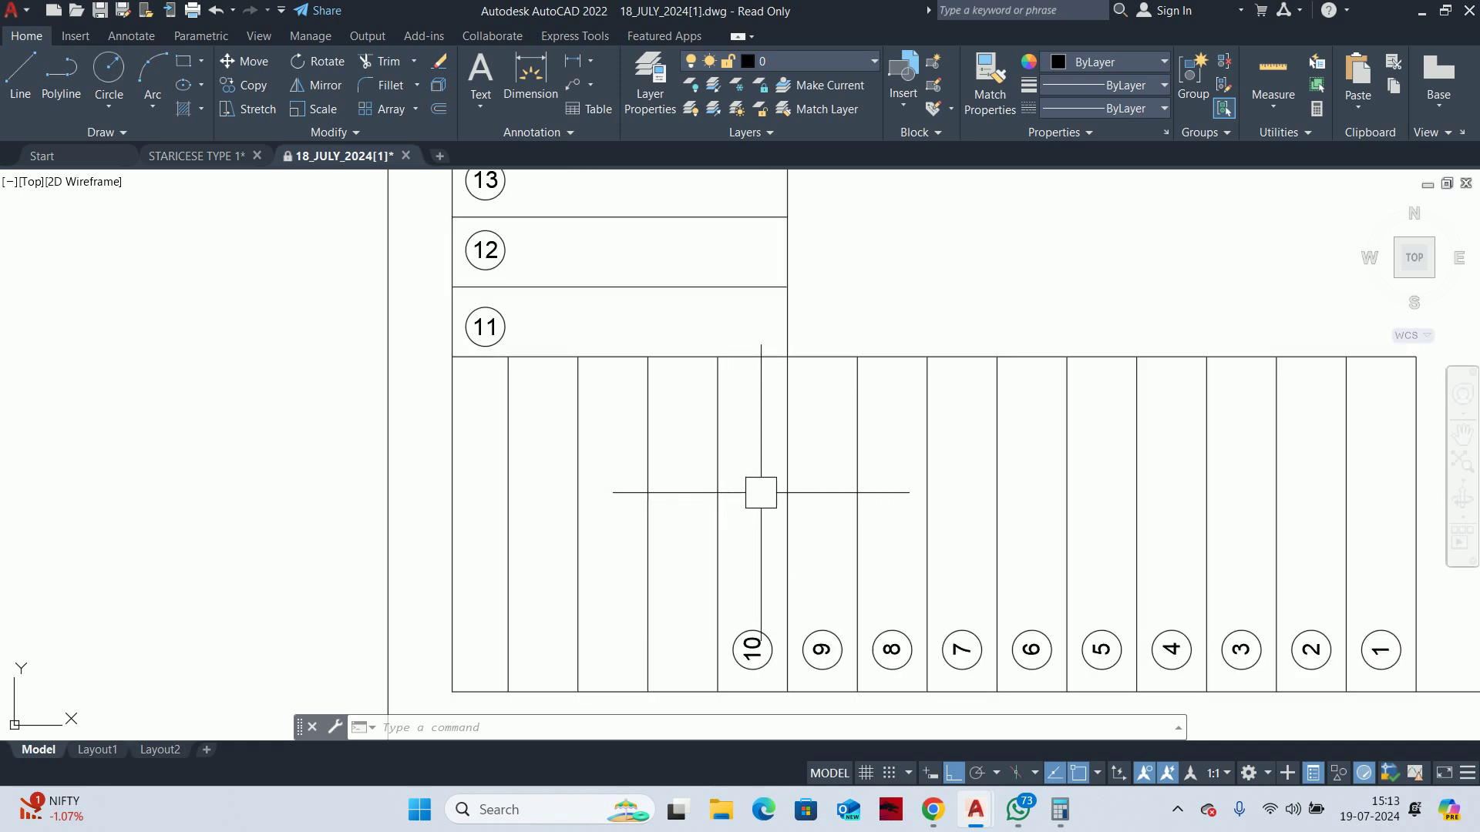
click(761, 492)
click(490, 413)
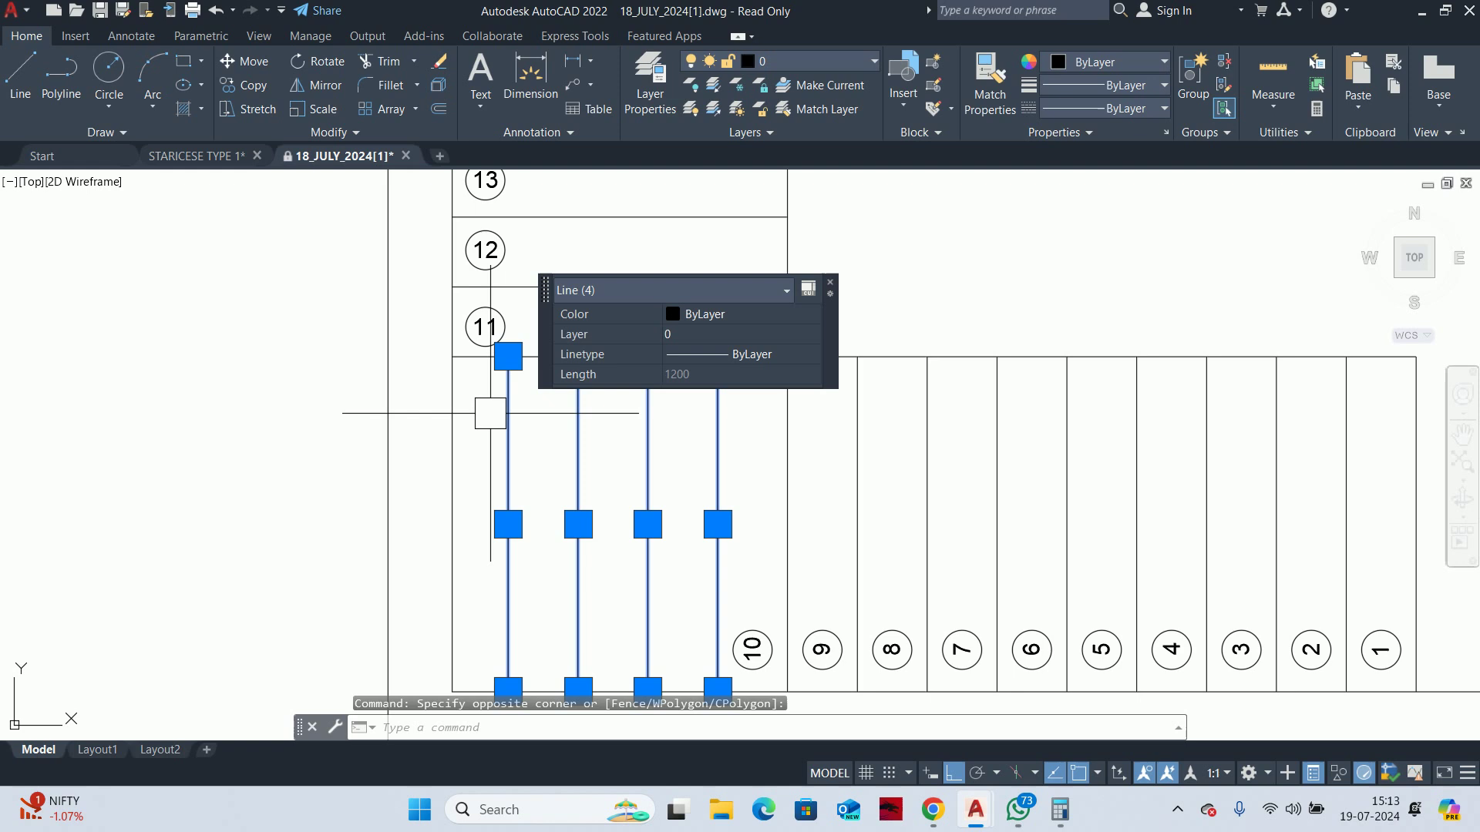
key(Delete)
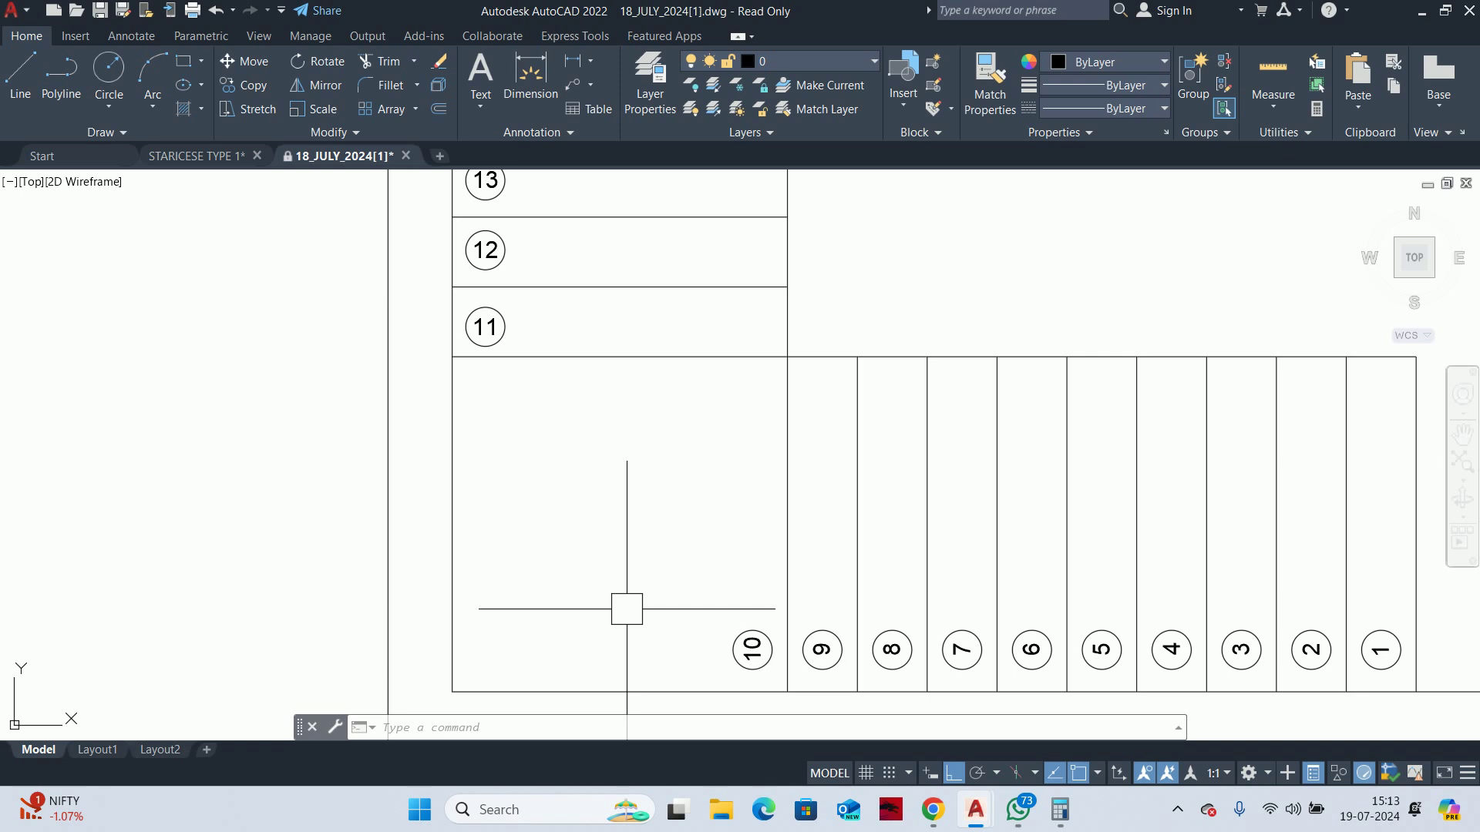
middle_drag(984, 489, 583, 440)
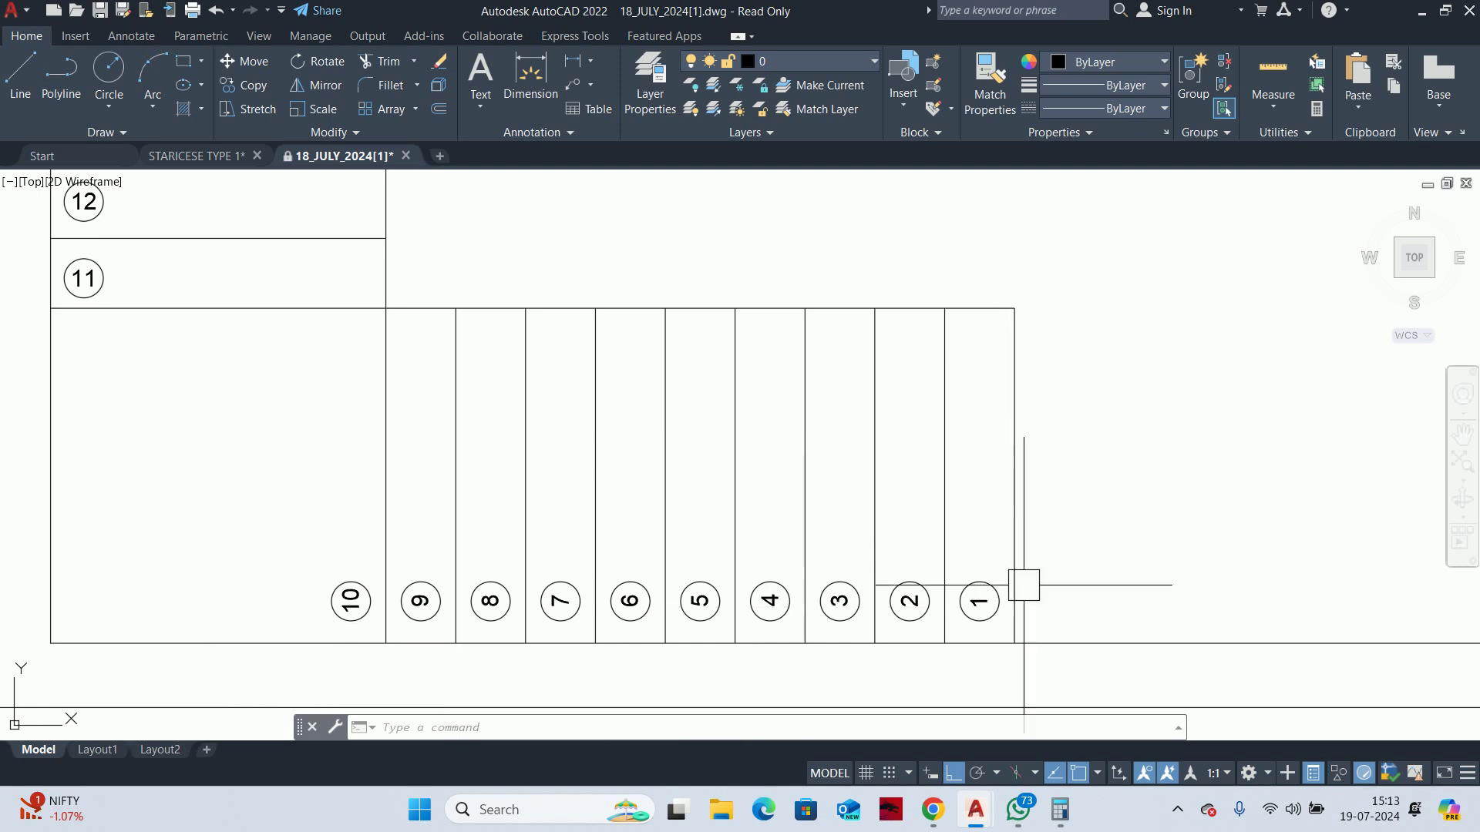
middle_drag(429, 521, 744, 516)
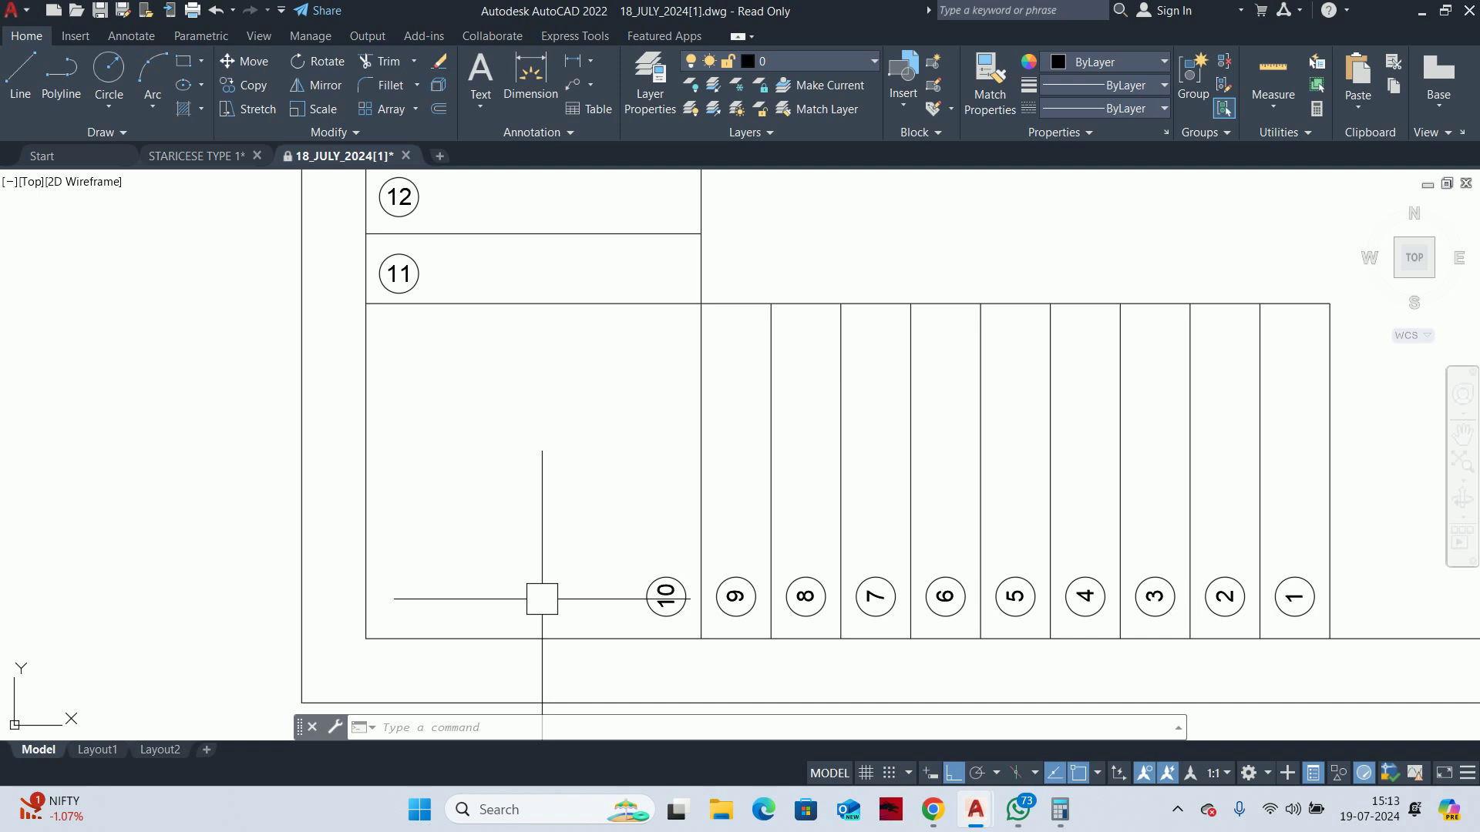
scroll(628, 569, down, 2)
scroll(628, 569, down, 2)
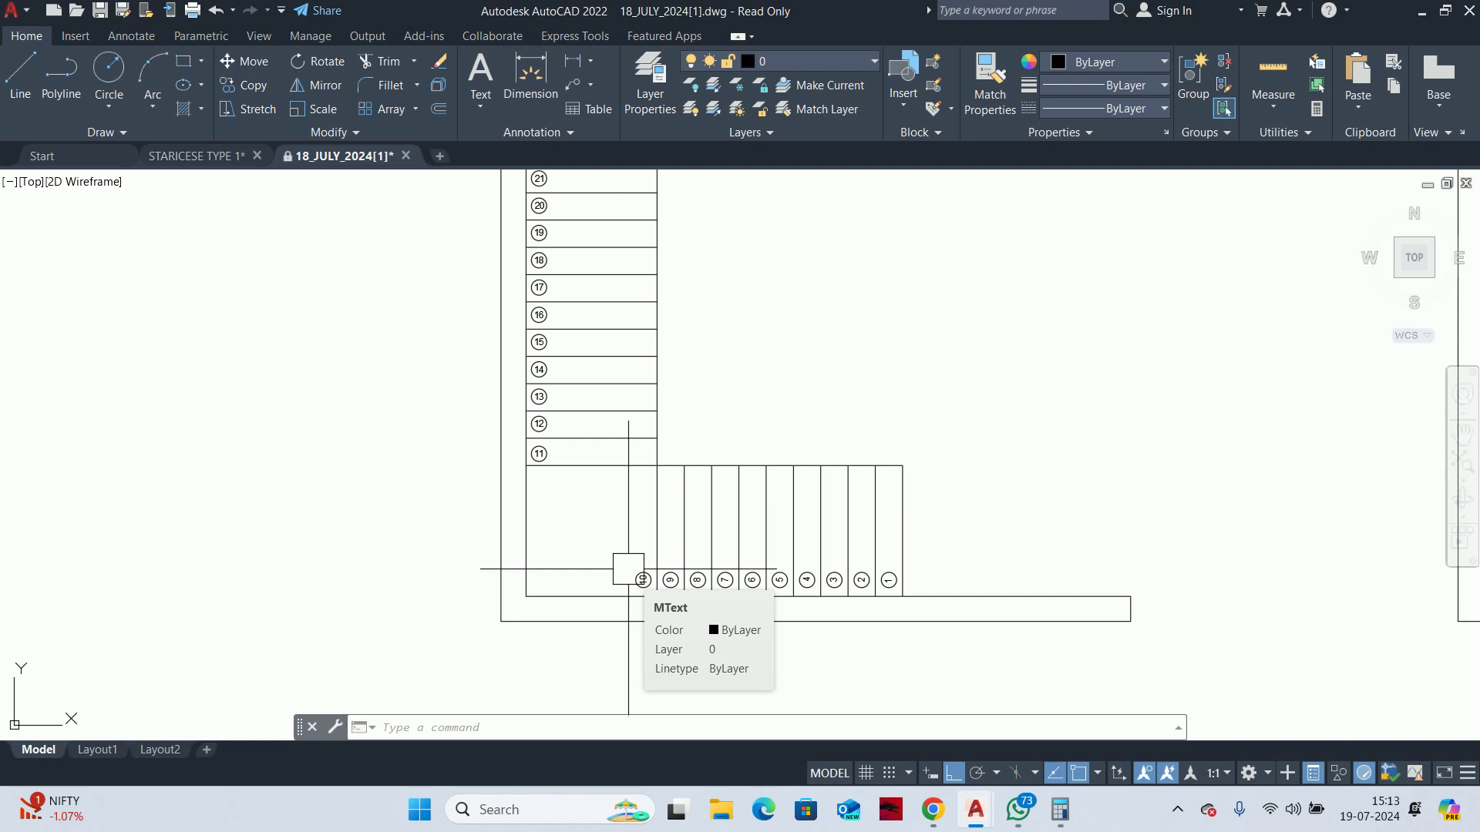
click(629, 569)
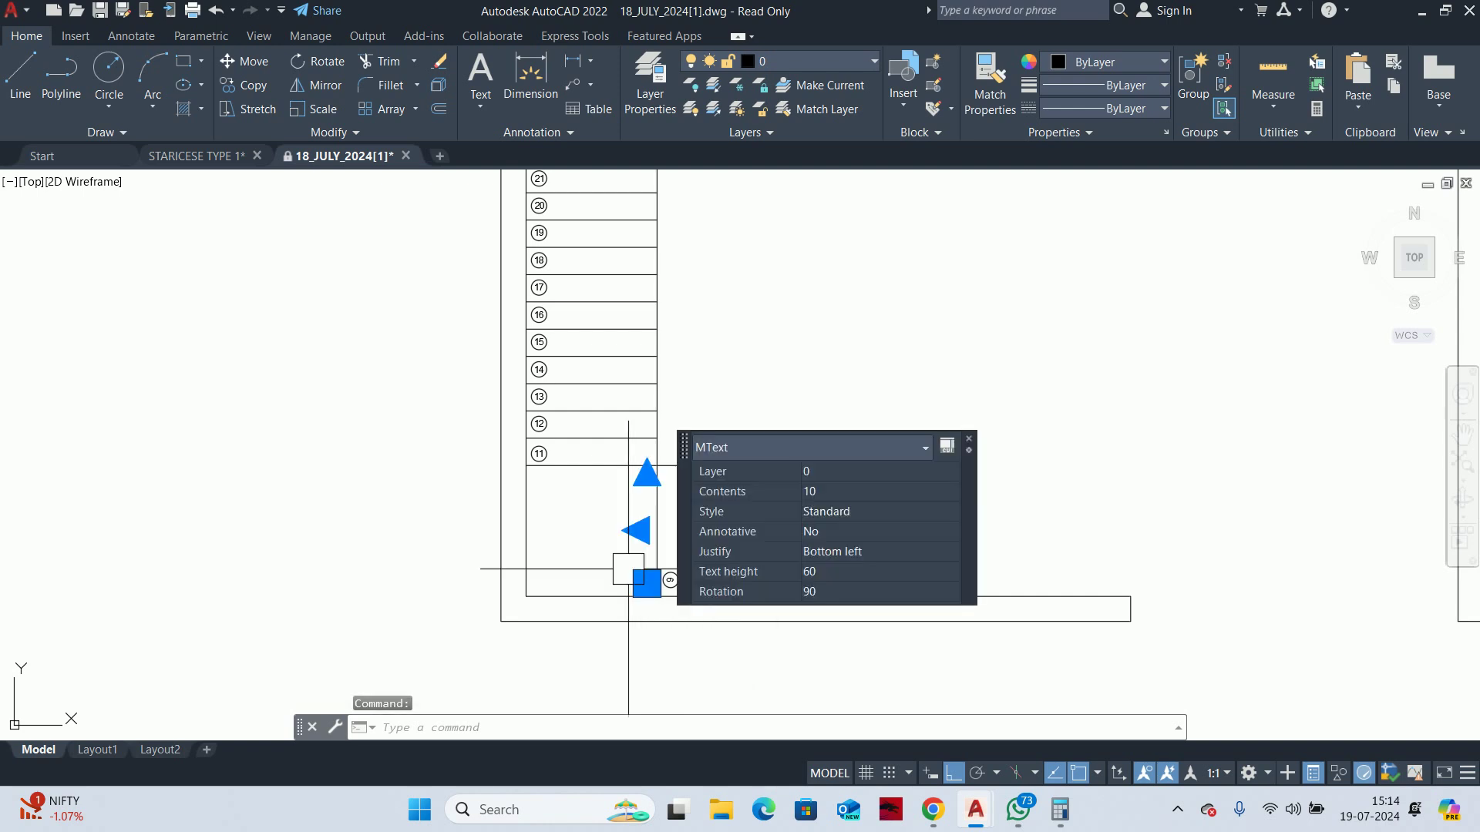
key(Escape)
key(Escape)
key(Escape)
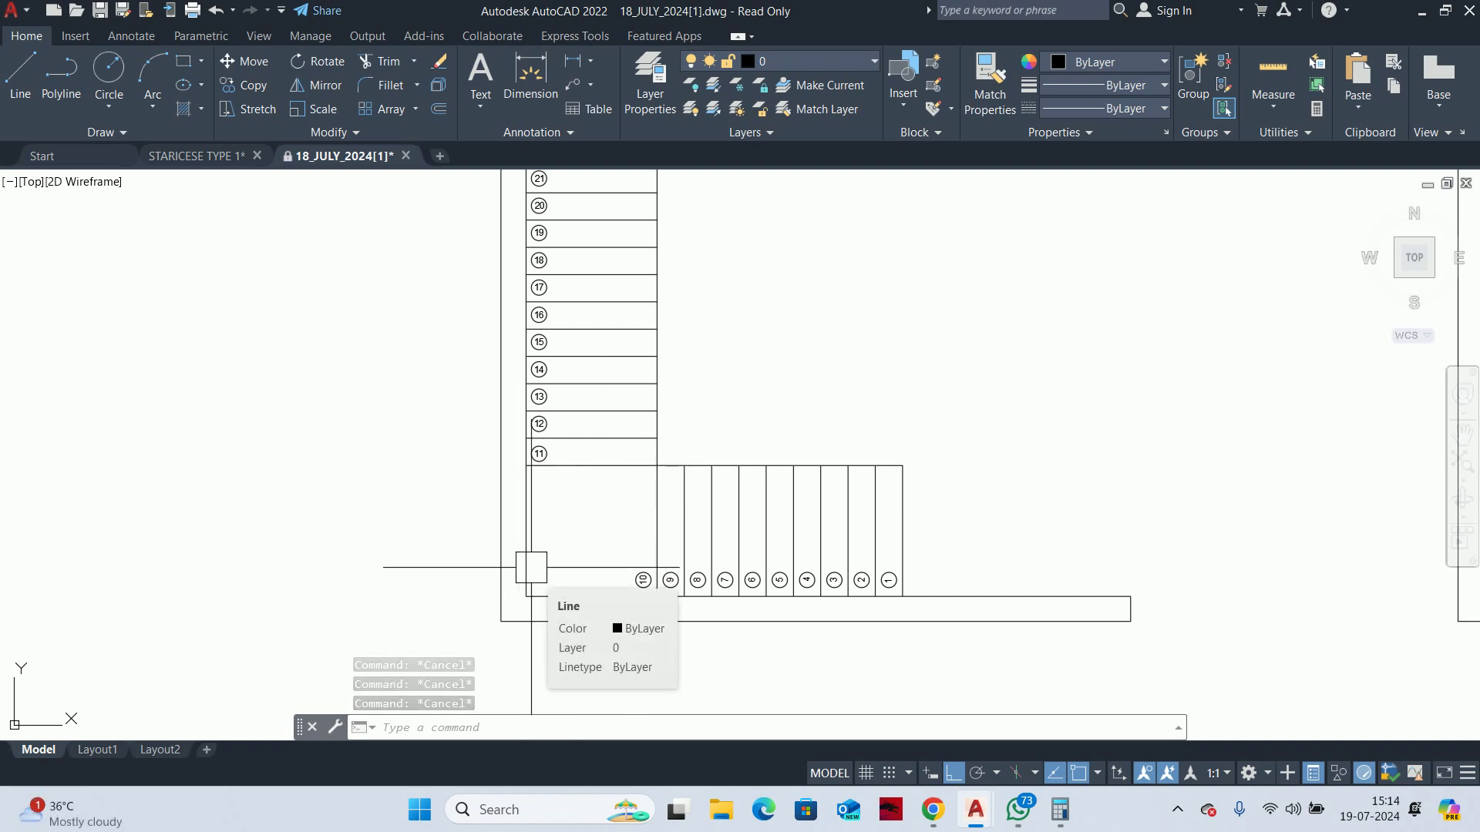
text(l)
Draw a first diagonal across the landing, then delete it as misplaced
key(Return)
scroll(540, 568, up, 2)
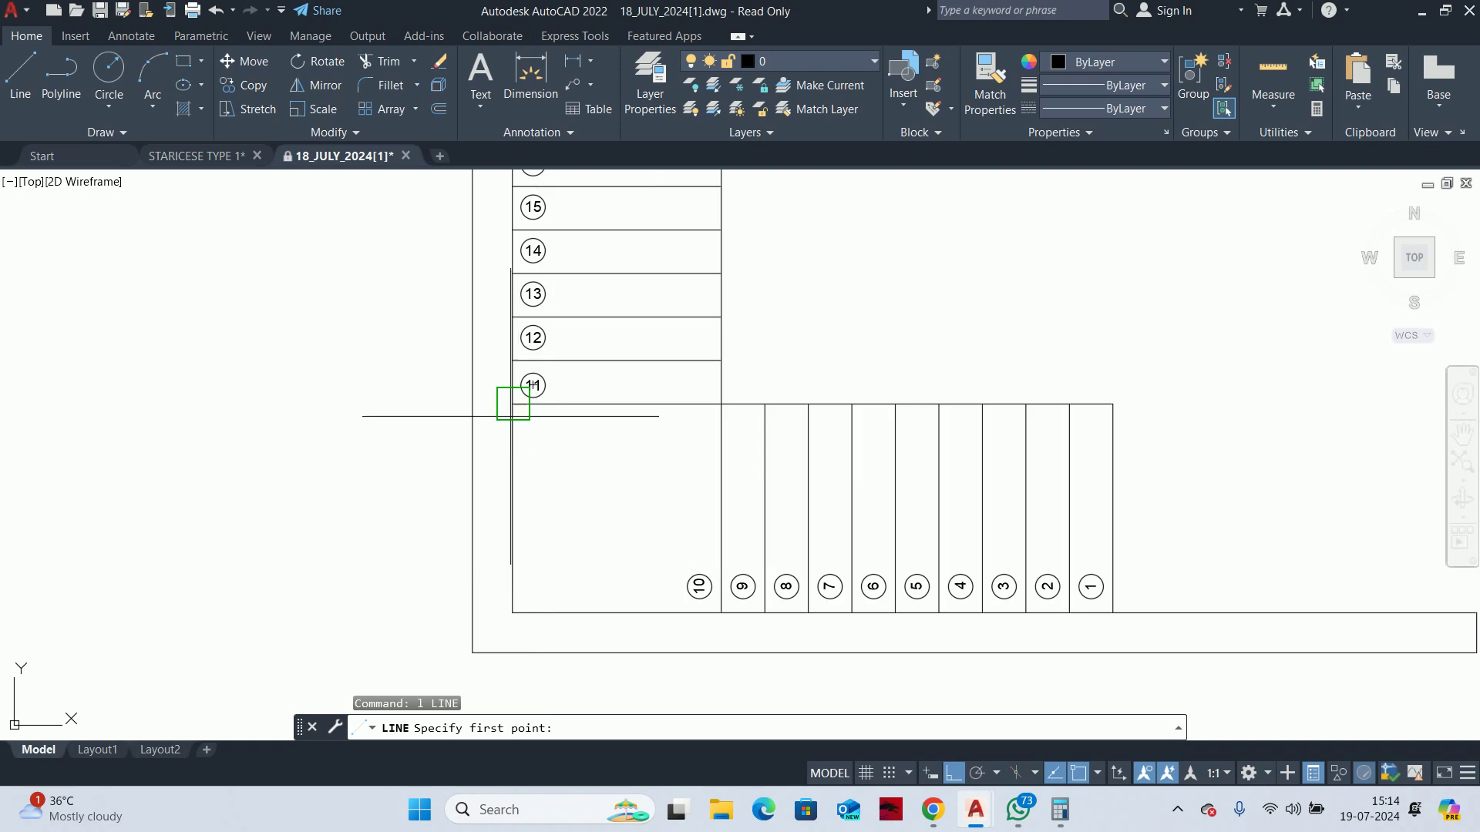
click(512, 404)
click(721, 613)
key(Escape)
key(Escape)
middle_drag(648, 529, 616, 578)
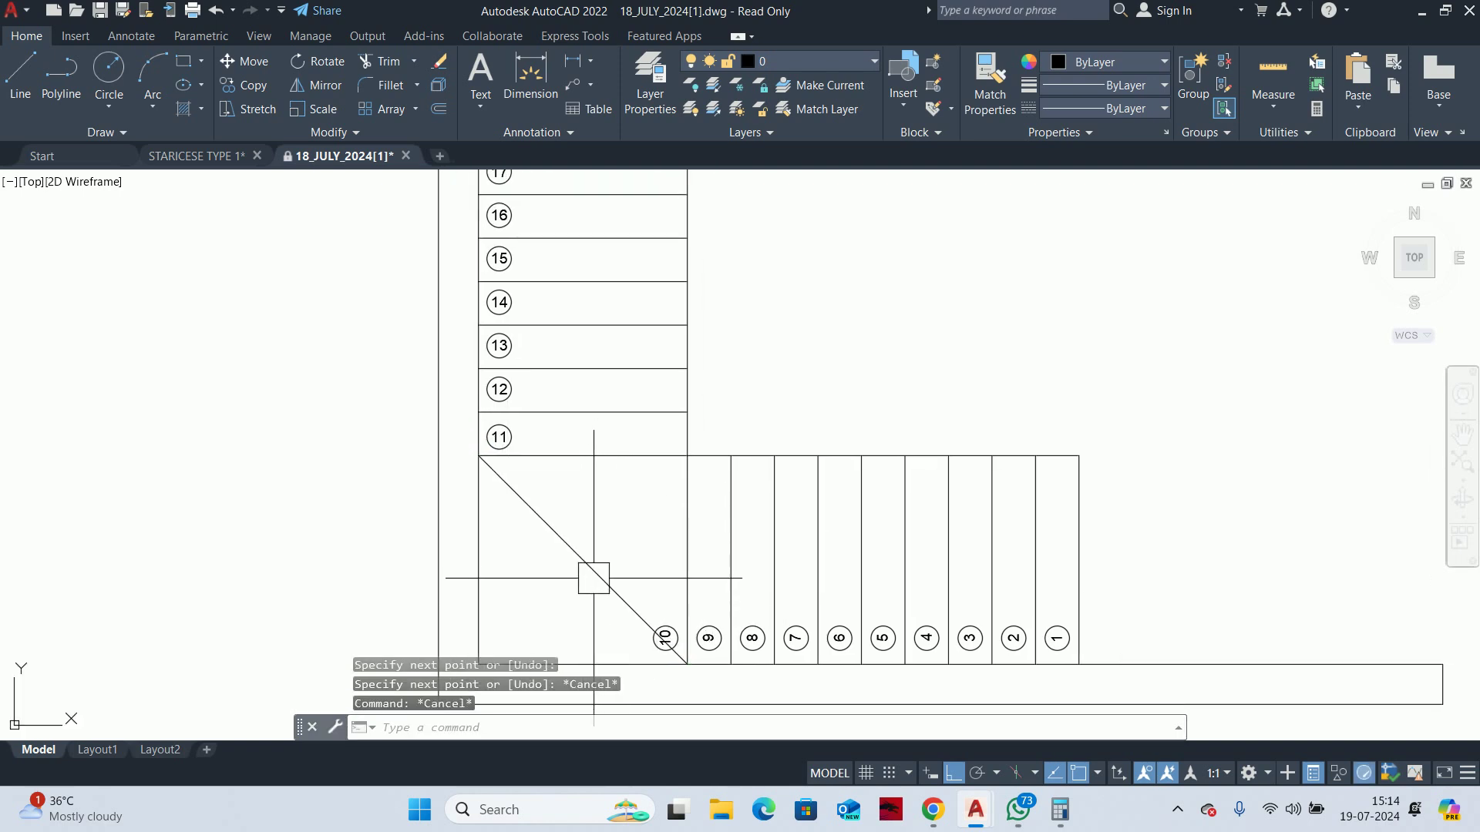
click(594, 571)
key(Delete)
Draw a top-right to bottom-left landing diagonal, then delete it as wrong
text(l)
key(Return)
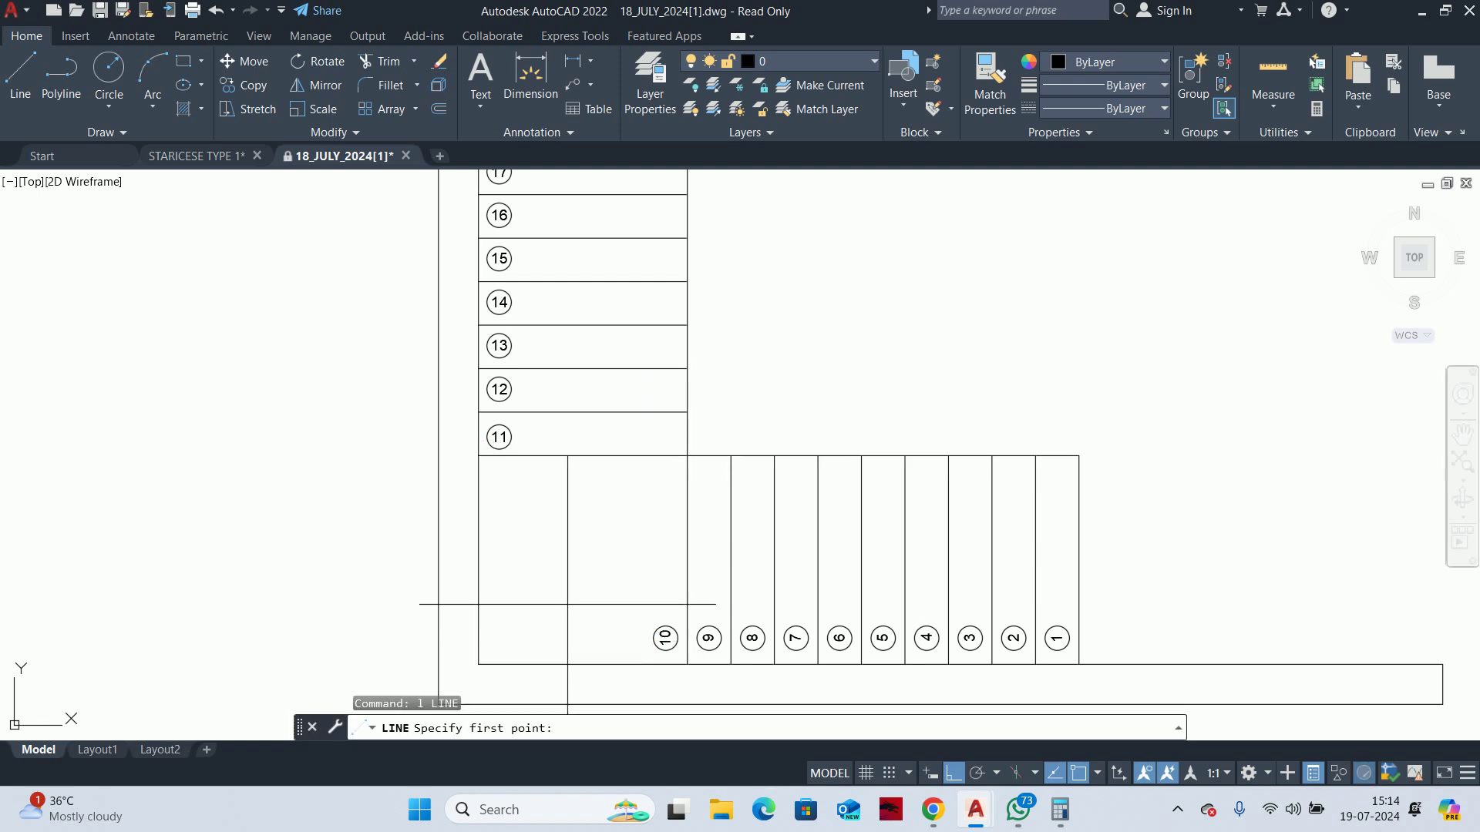
click(687, 456)
click(478, 663)
key(Escape)
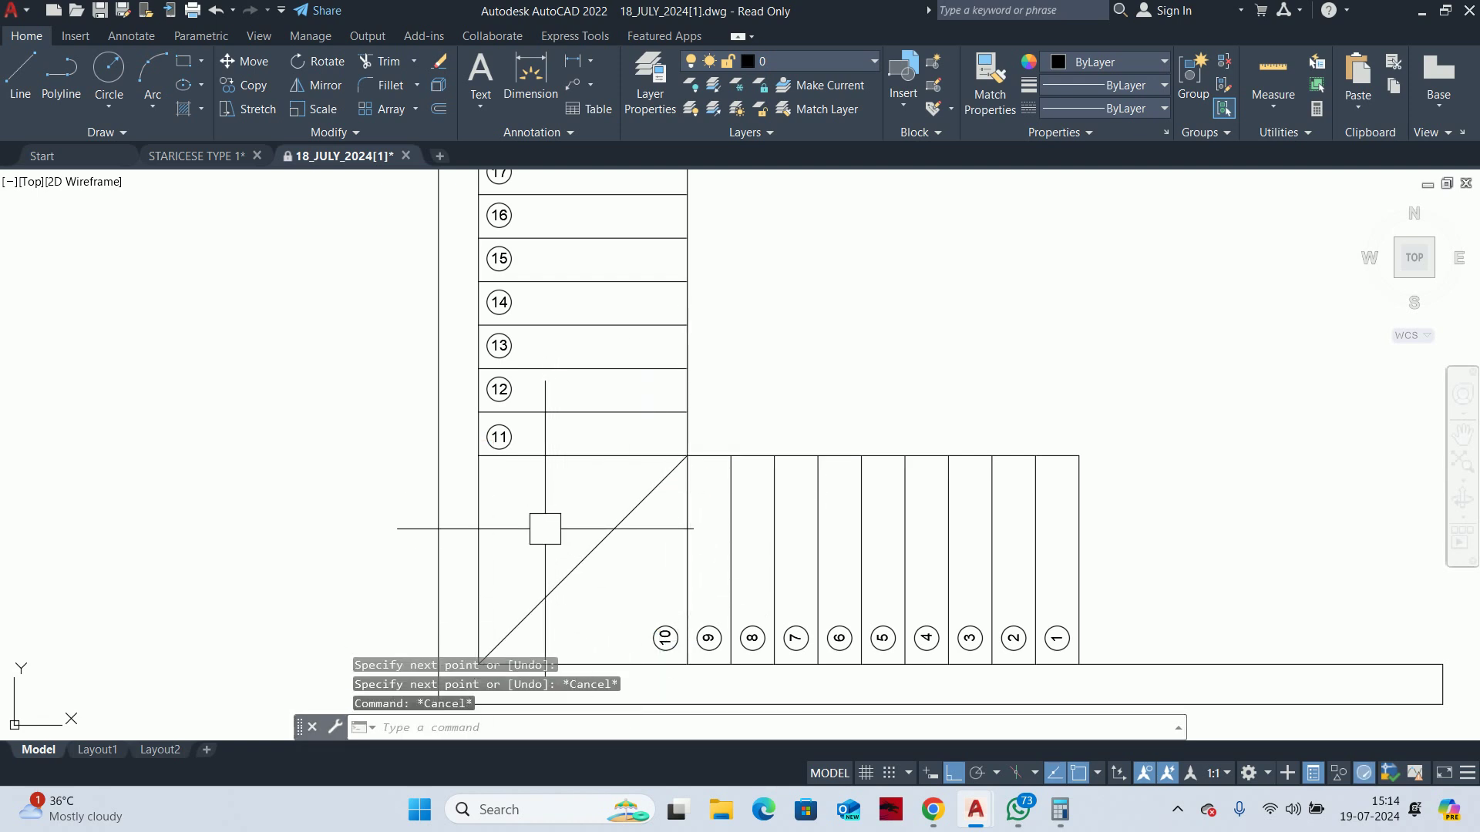
click(574, 568)
key(Delete)
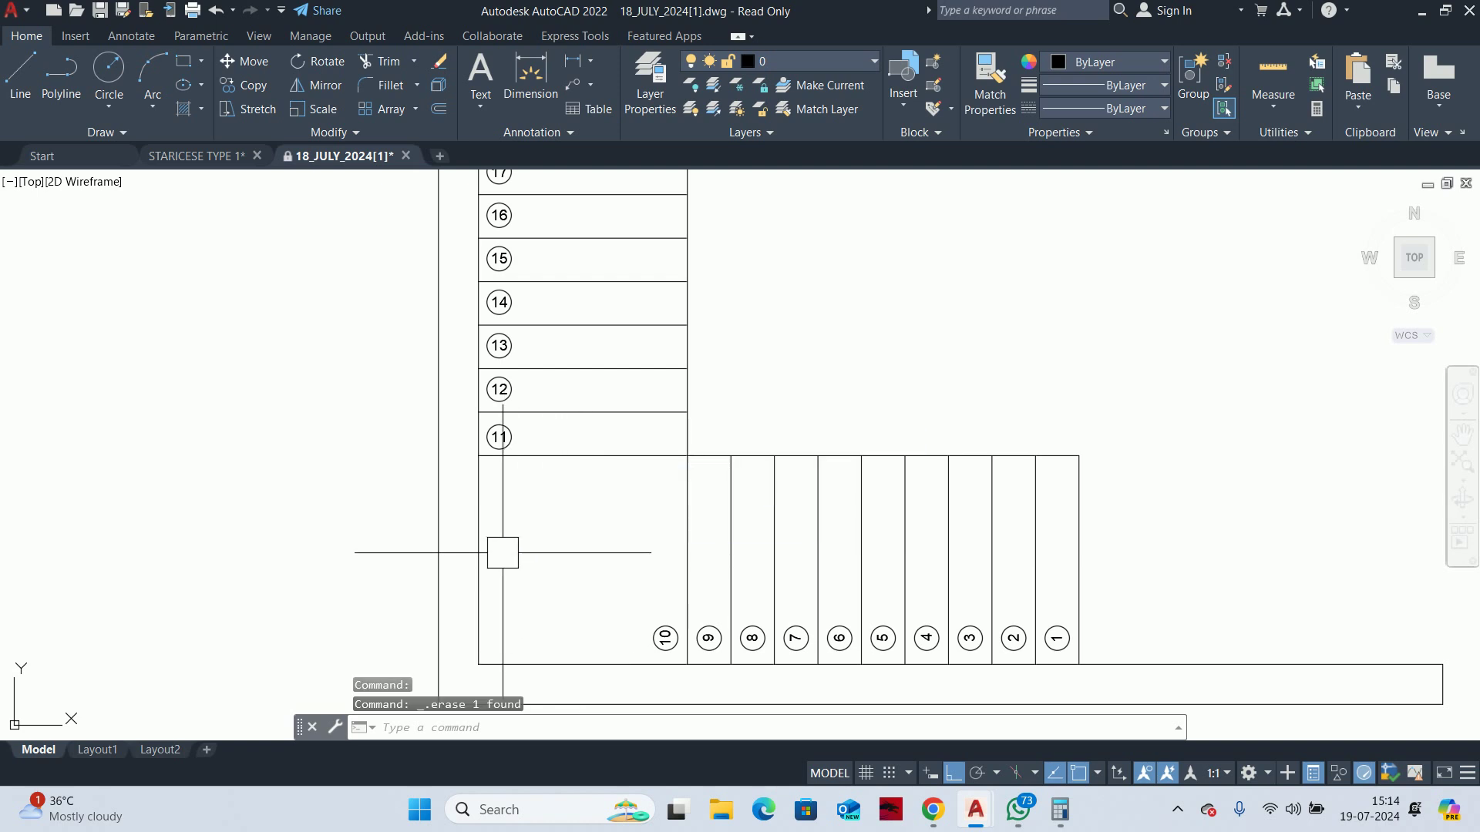
Draw the diagonal from the landing's top-left to bottom-right corner
text(l)
key(Return)
click(479, 456)
key(Escape)
key(Return)
click(479, 456)
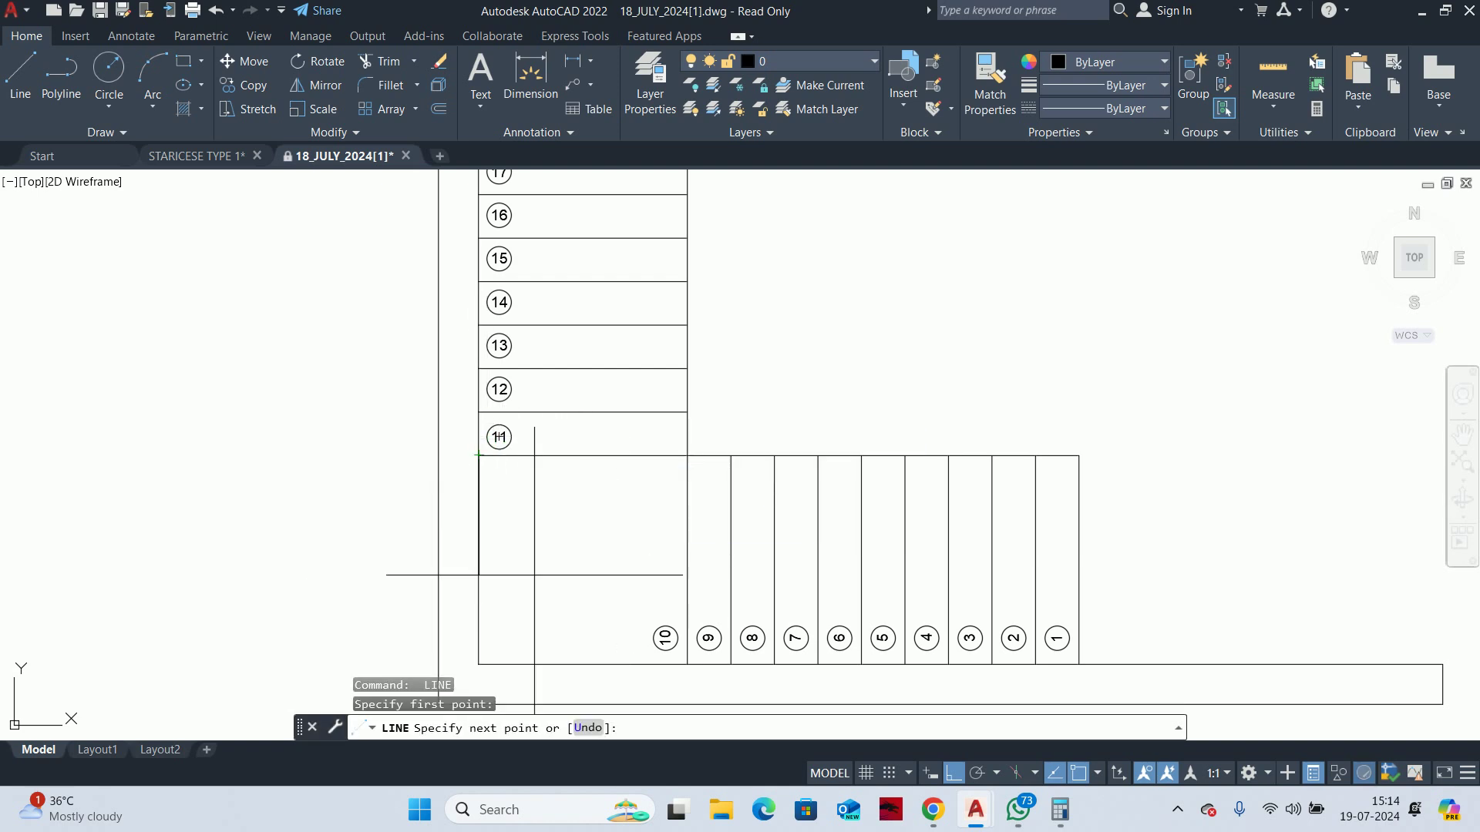
click(686, 663)
key(Escape)
key(Escape)
Divide the landing diagonal into 3 equal parts
text(di)
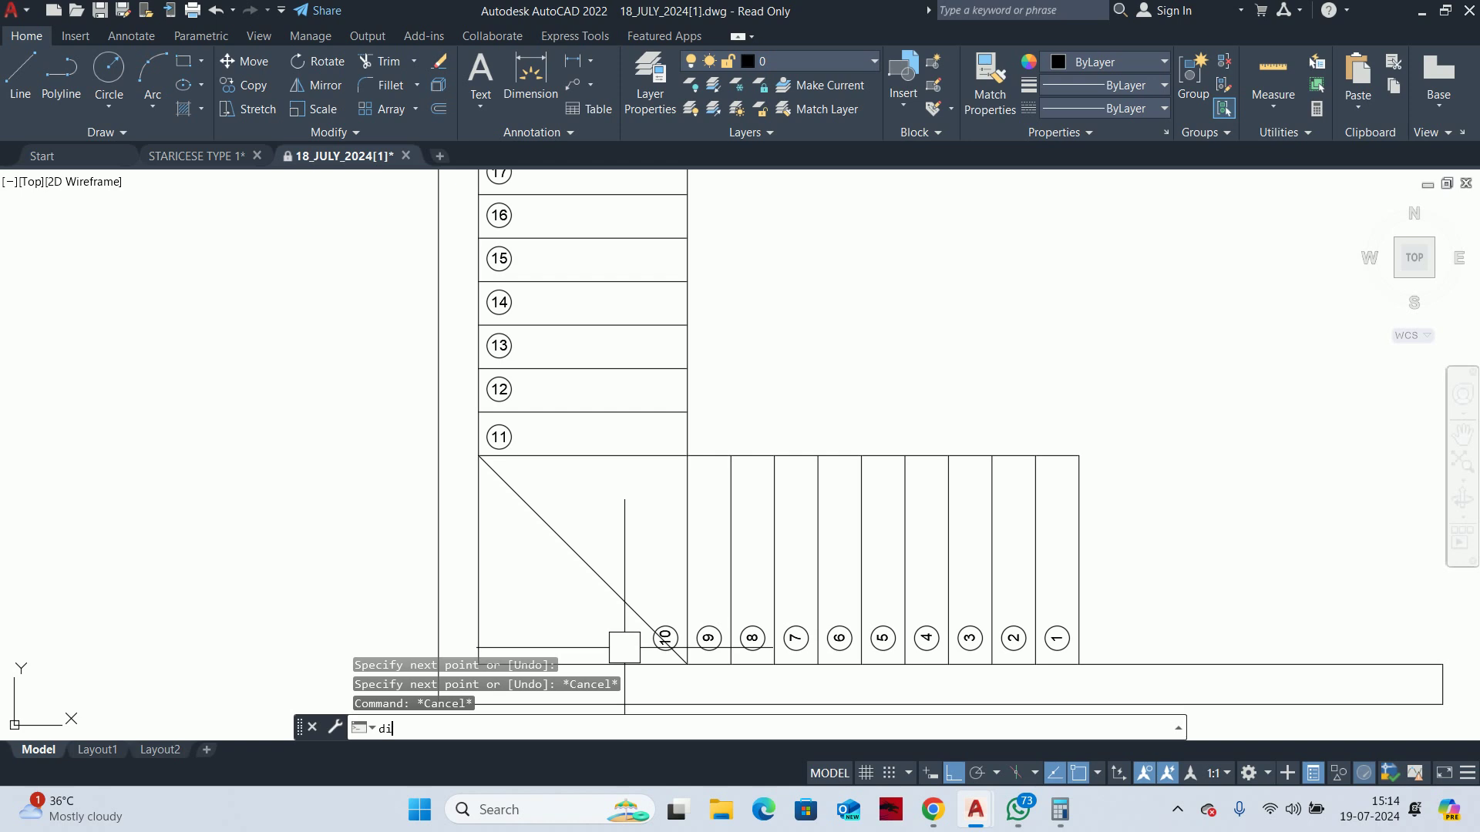
text(v)
key(Return)
click(521, 498)
text(3)
key(Return)
key(Escape)
Set the point style to X marks so the division points show
text(p)
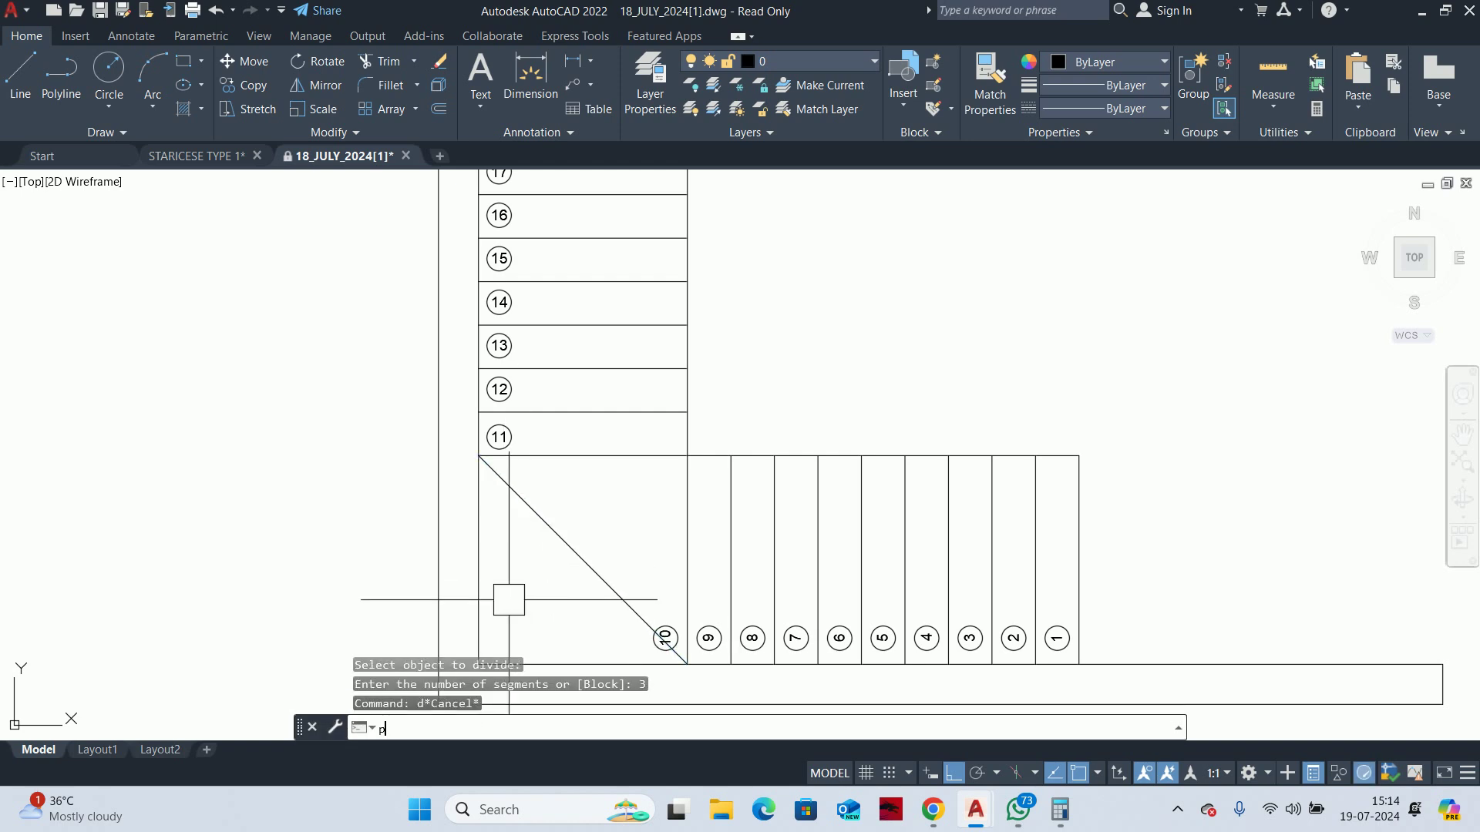
click(561, 659)
click(791, 278)
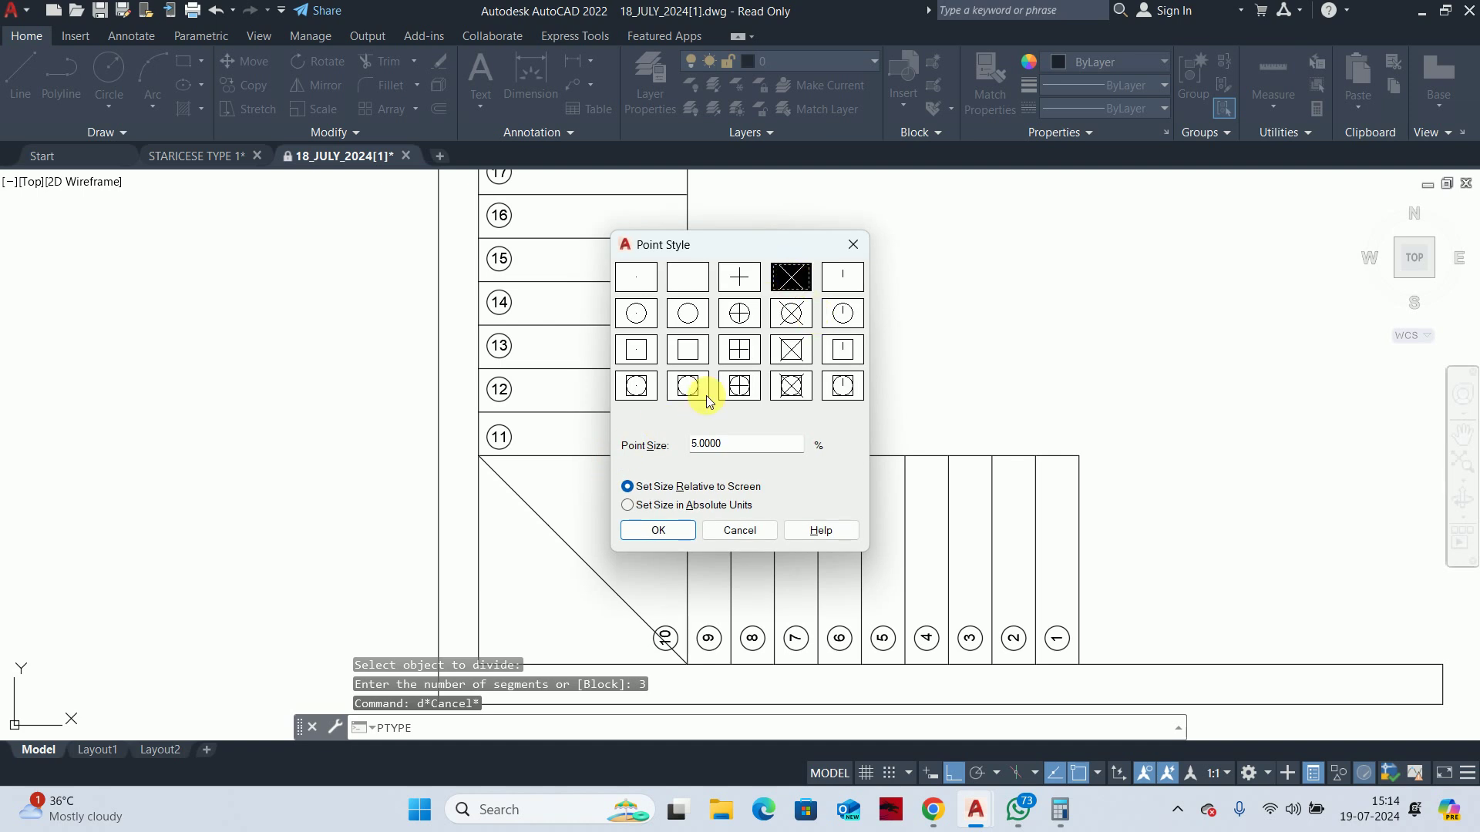
click(675, 530)
key(Escape)
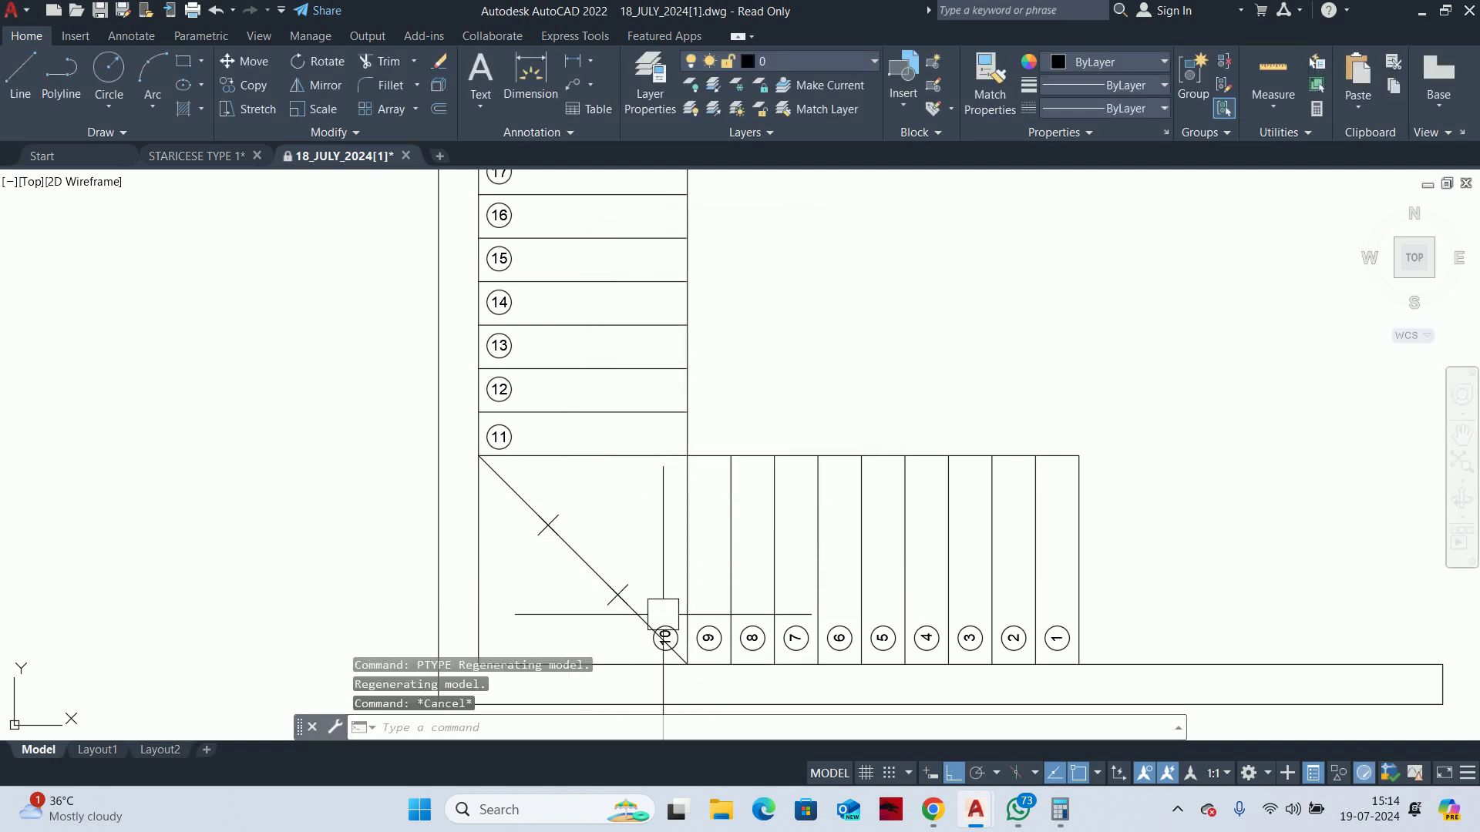
Draw two lines from the landing's inner corner to the division points
text(l)
key(Return)
click(688, 456)
click(617, 594)
key(Return)
key(Return)
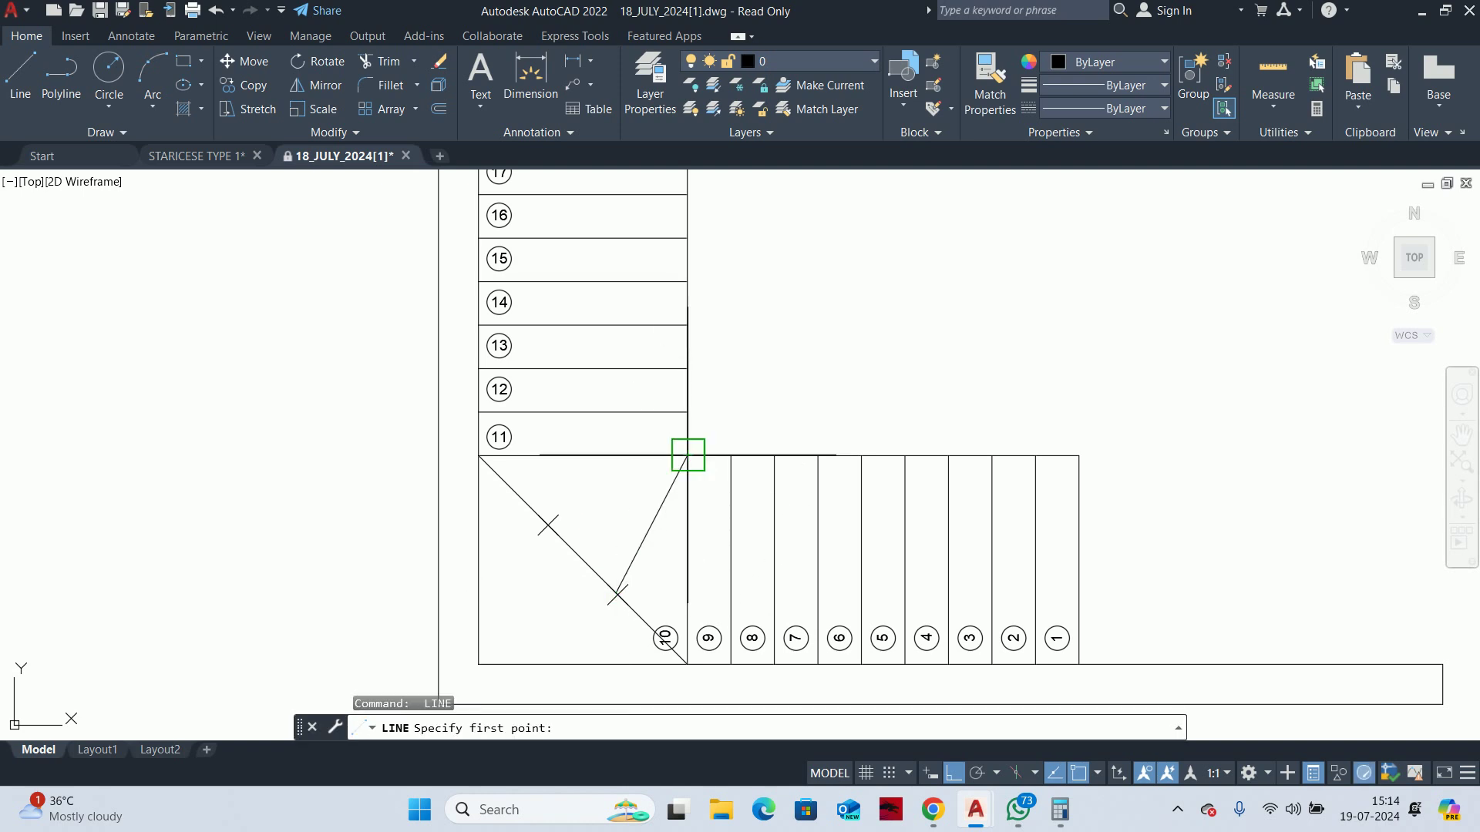
click(687, 456)
click(548, 525)
key(Return)
Extend the new corner line to the landing's left edge
text(ex)
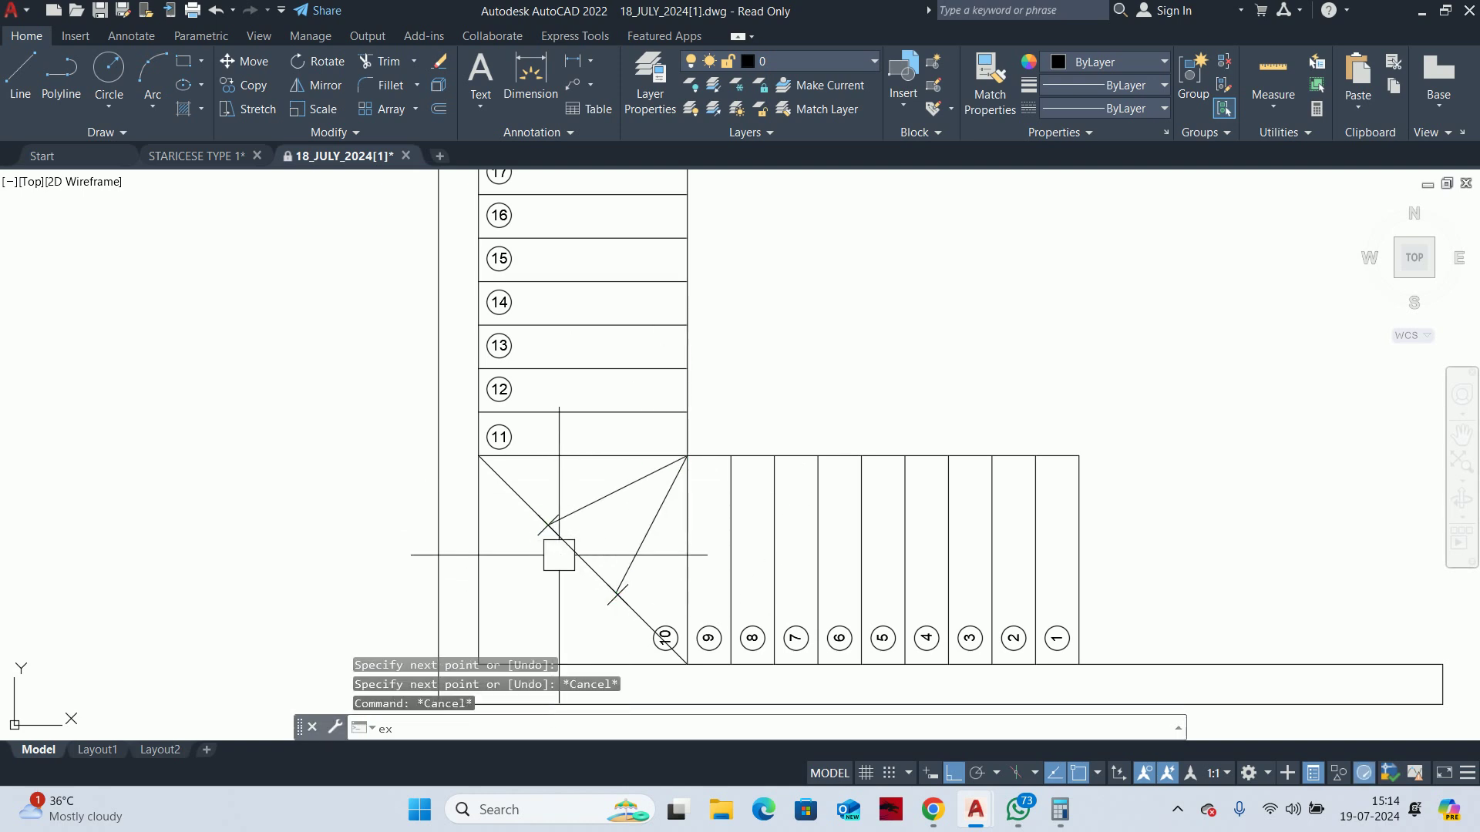
key(Return)
click(589, 500)
key(Escape)
key(Escape)
scroll(629, 540, down, 4)
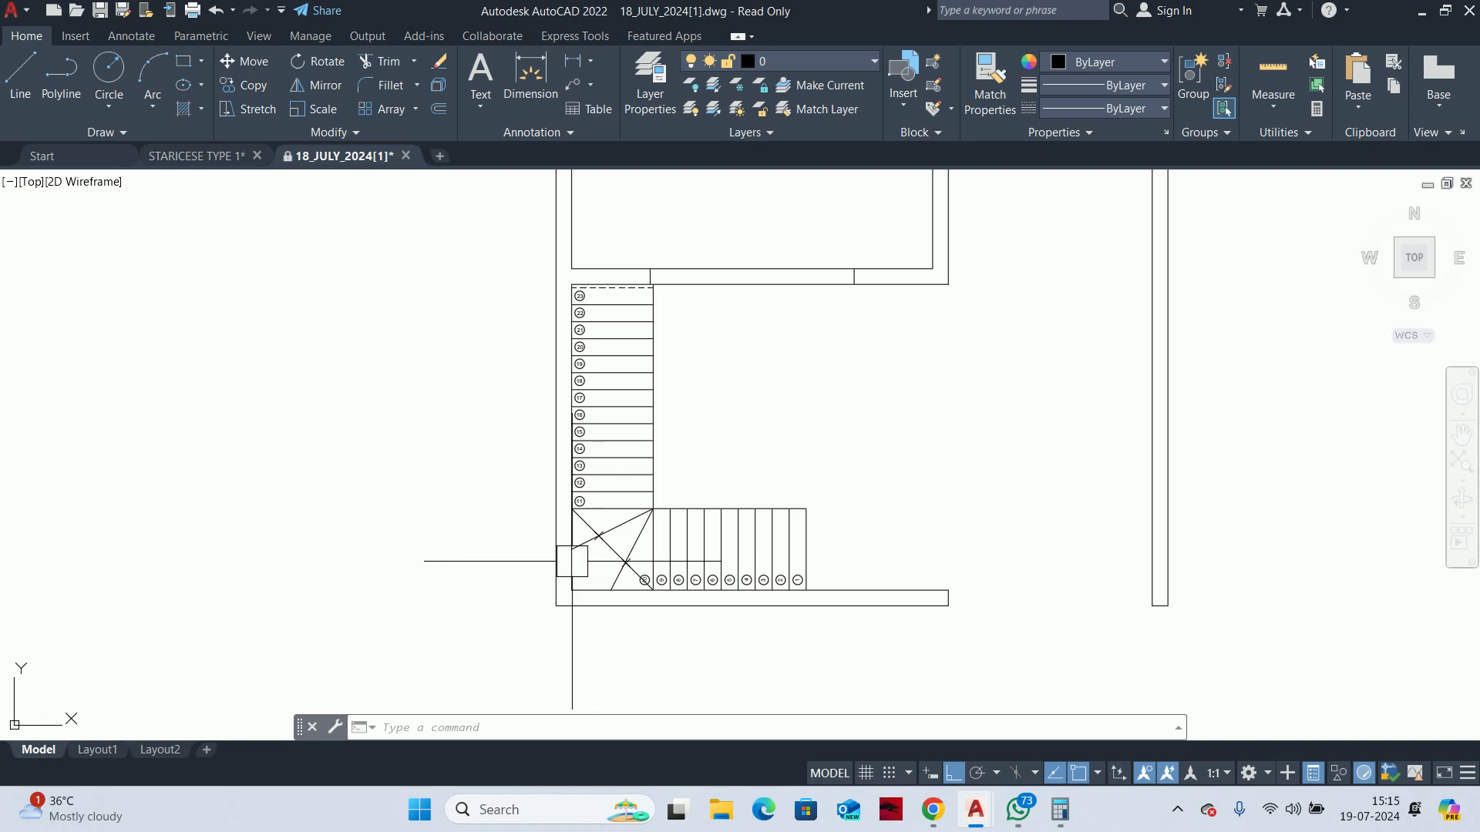
scroll(498, 598, up, 5)
Delete the two division points on the landing diagonal
click(691, 545)
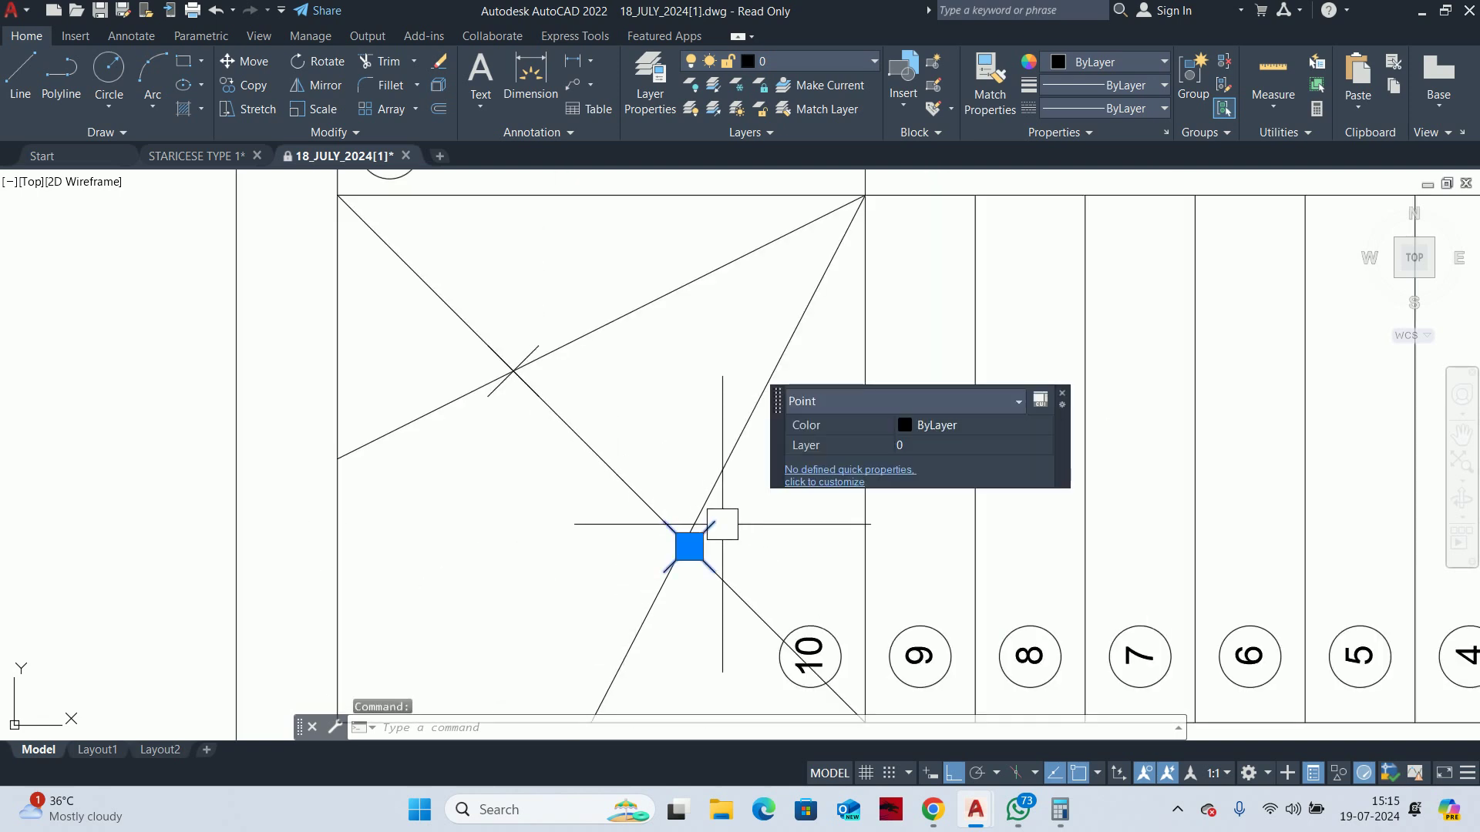
scroll(540, 339, up, 2)
click(532, 334)
scroll(509, 363, down, 2)
scroll(521, 353, down, 4)
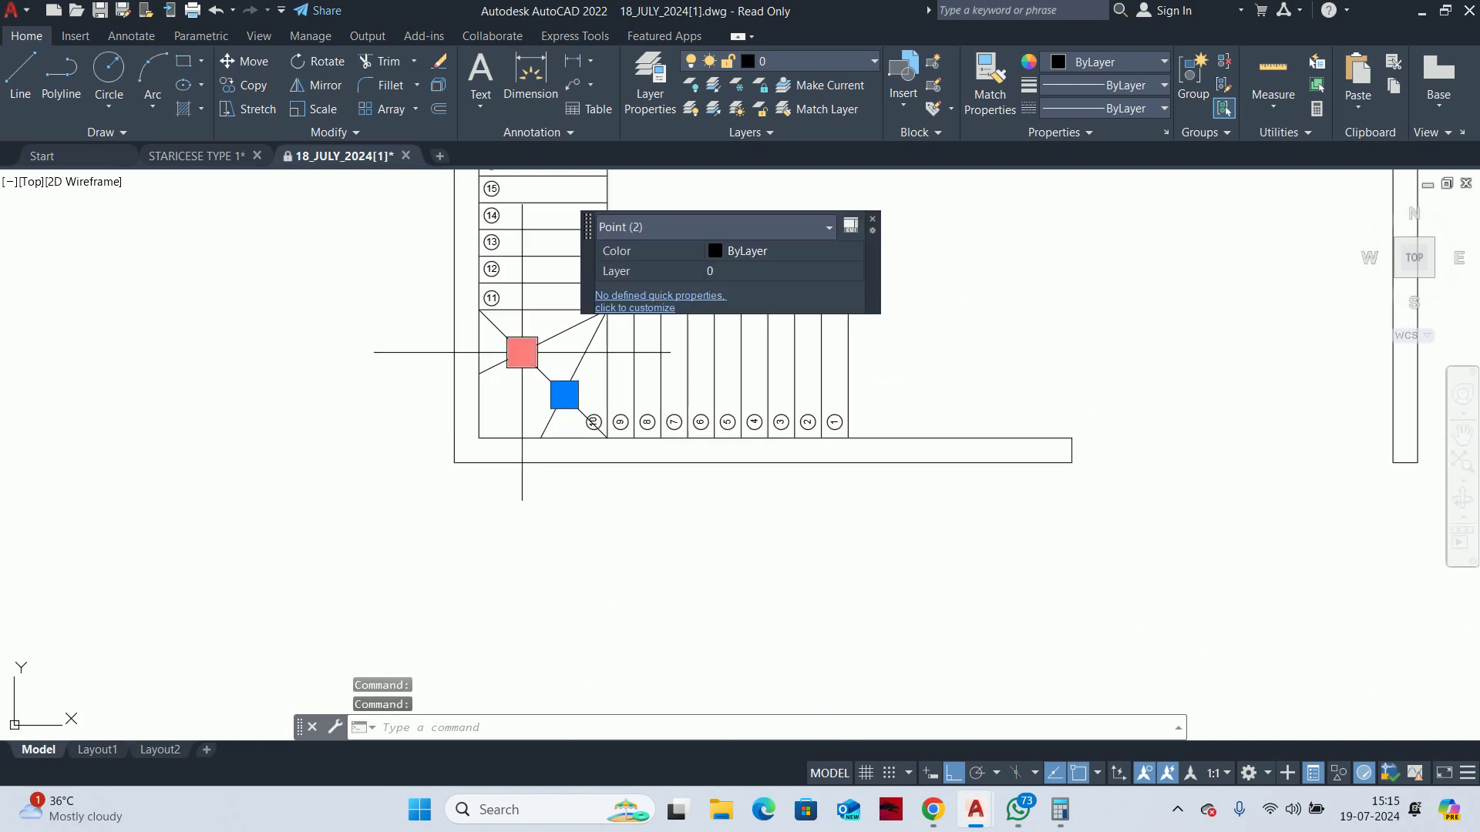
key(Delete)
scroll(522, 343, up, 4)
Select the landing lines and delete the long diagonal
click(677, 439)
click(476, 355)
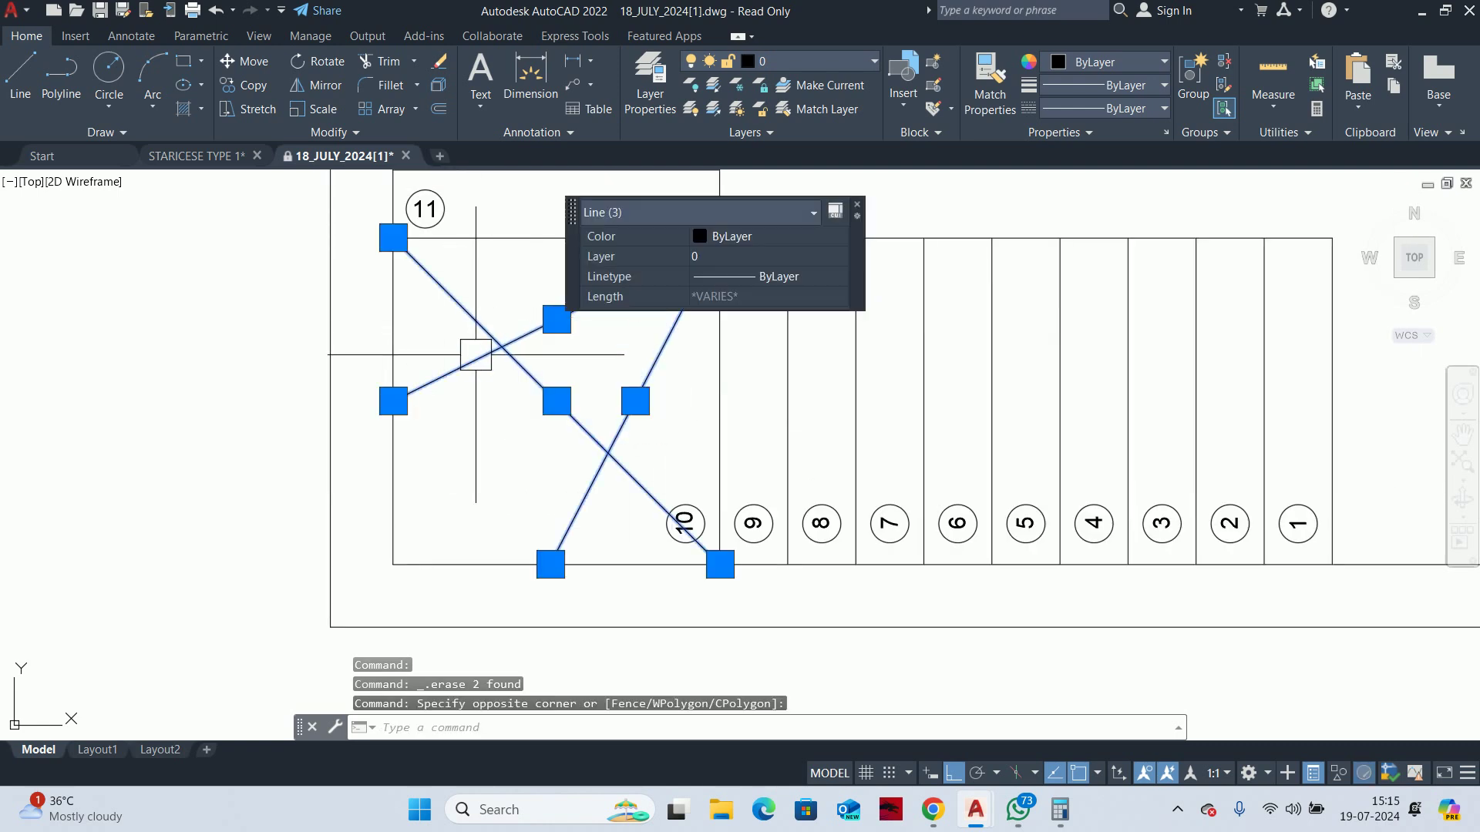
key(Escape)
click(532, 375)
key(Delete)
scroll(588, 458, down, 5)
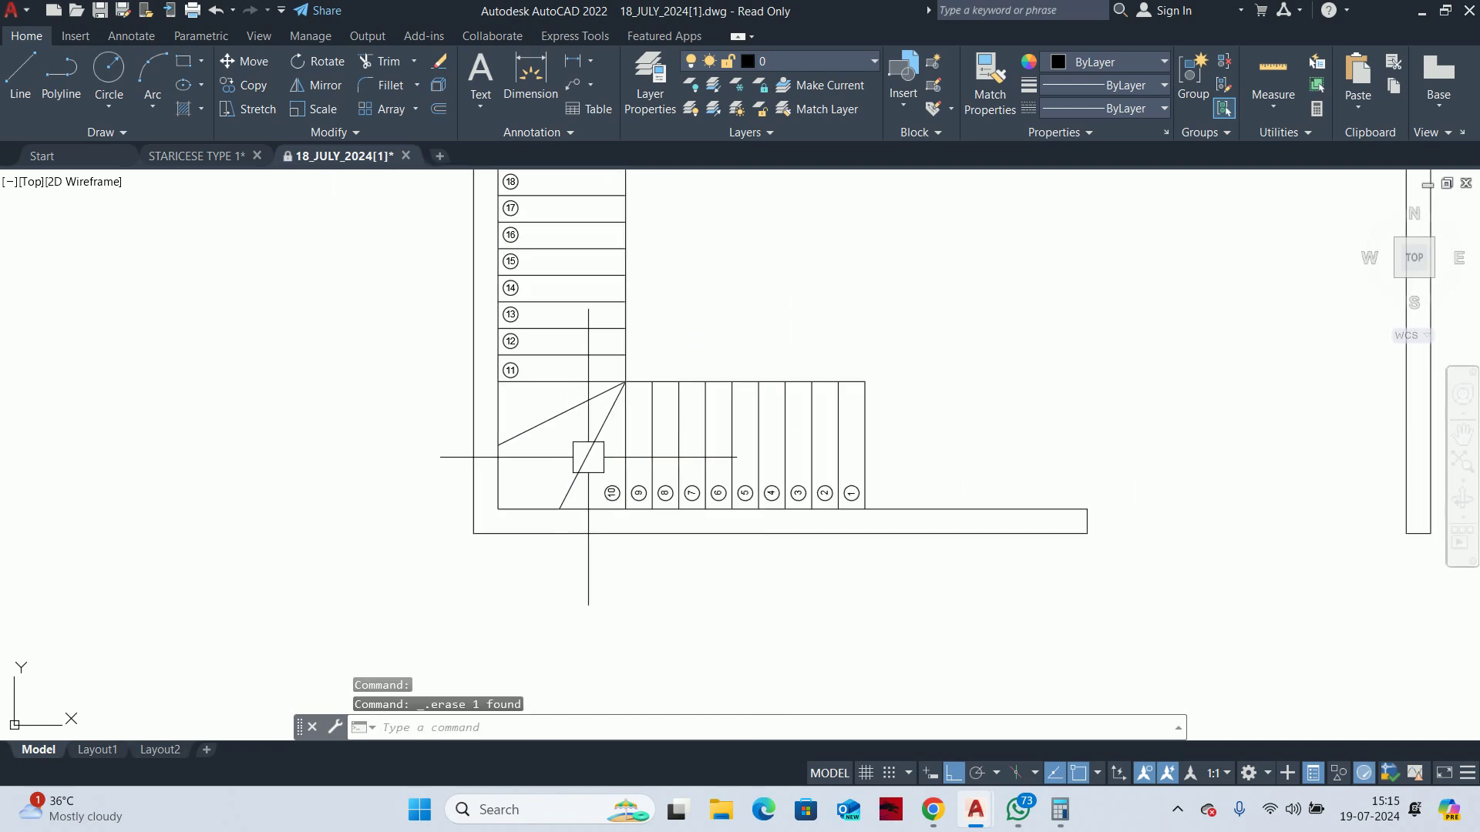
scroll(605, 473, up, 2)
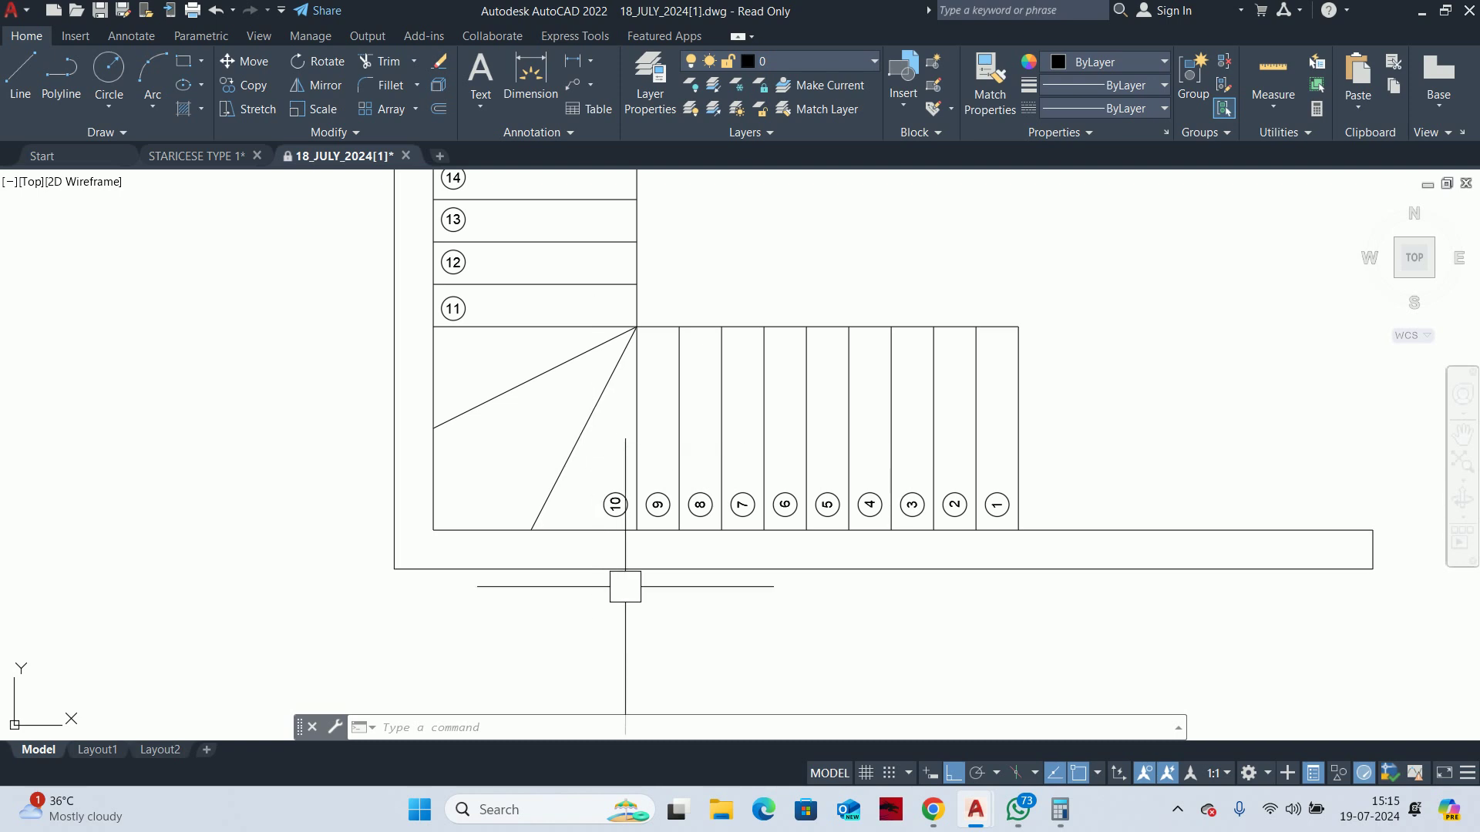
scroll(614, 513, up, 2)
Window-erase the remaining two landing diagonals and pan back to the floor plan
click(599, 439)
click(460, 276)
key(Delete)
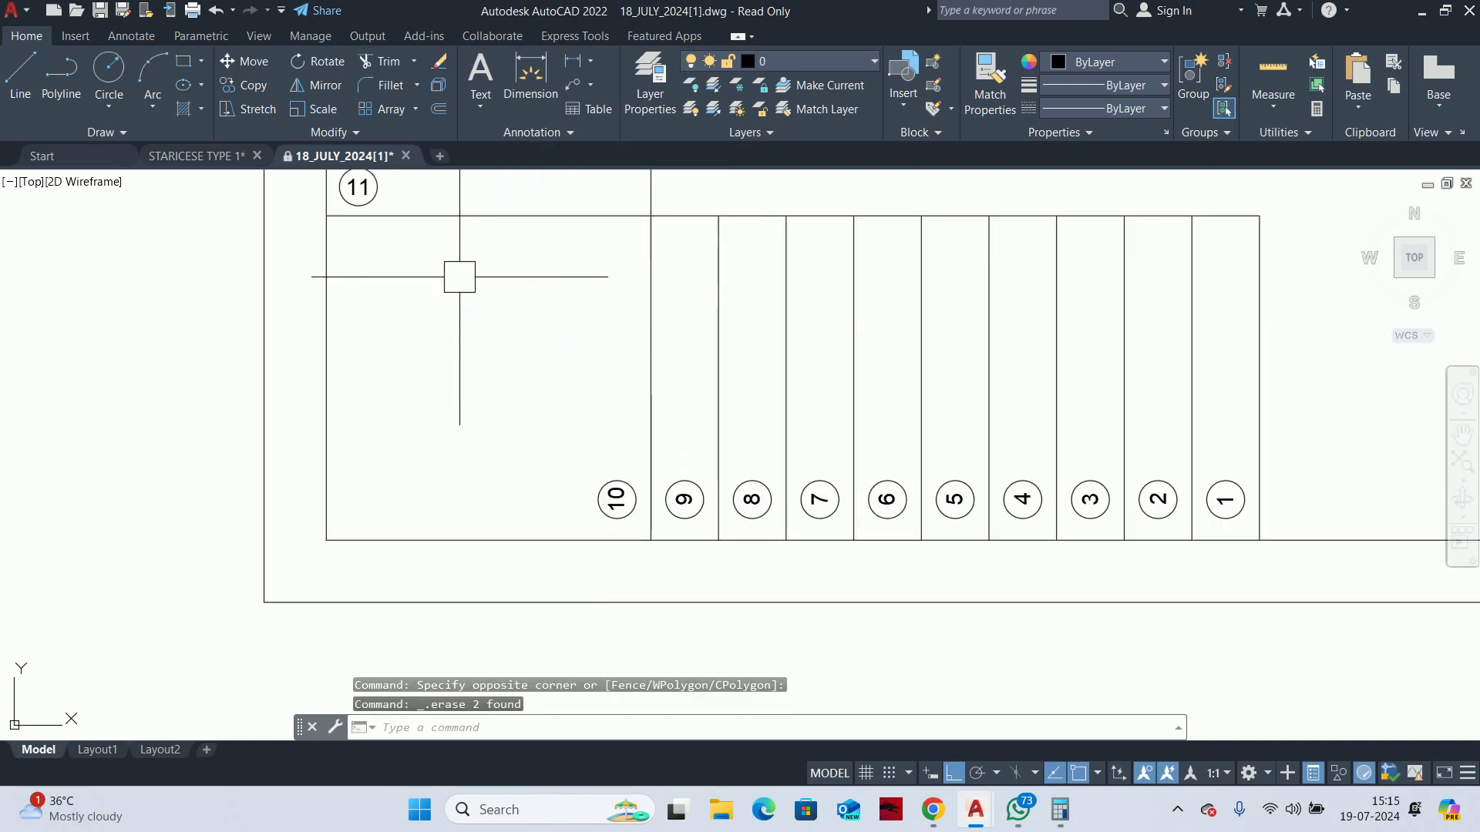
scroll(427, 313, down, 5)
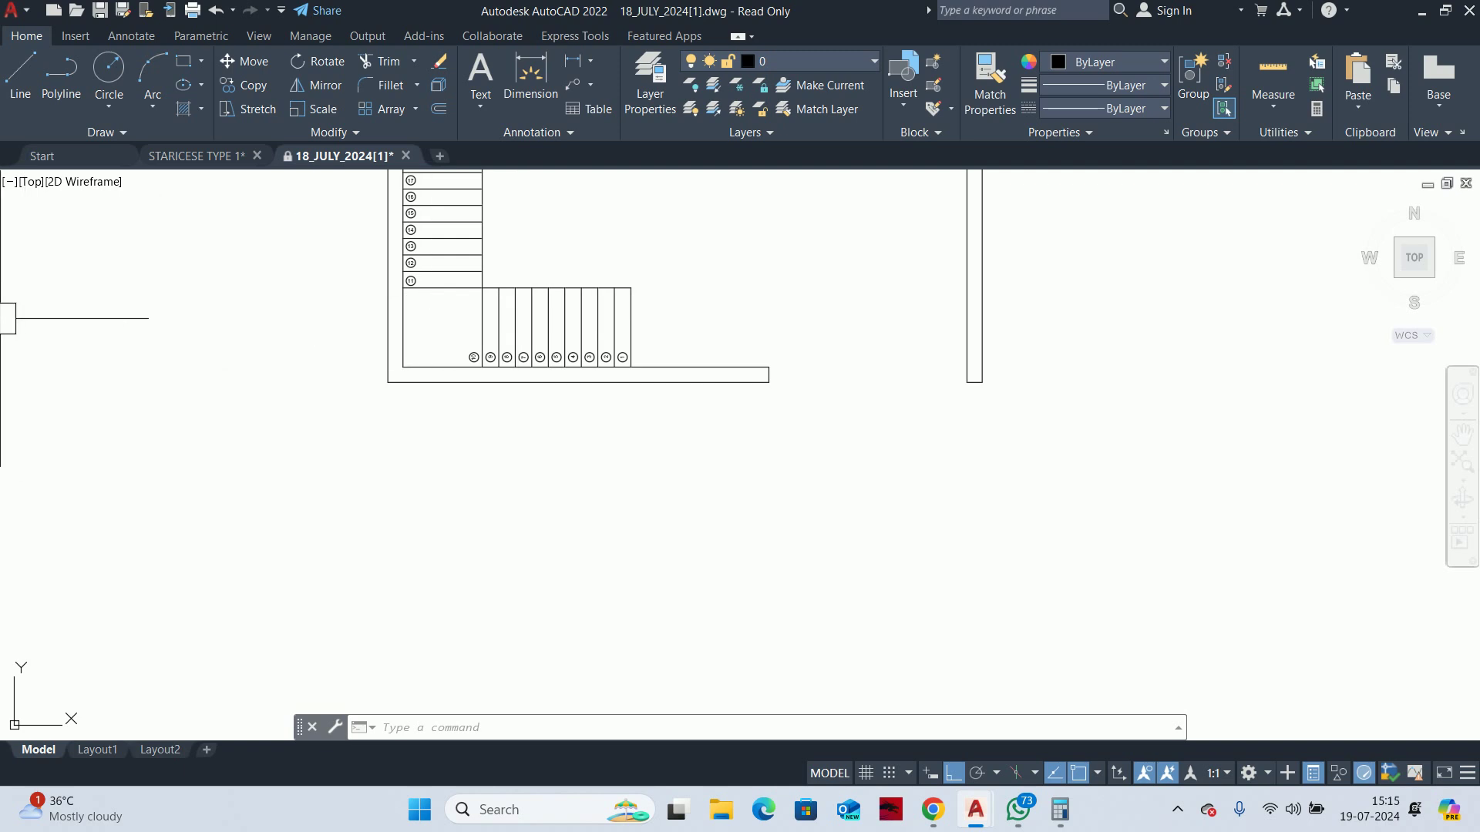
scroll(420, 550, down, 4)
scroll(437, 427, up, 2)
key(Escape)
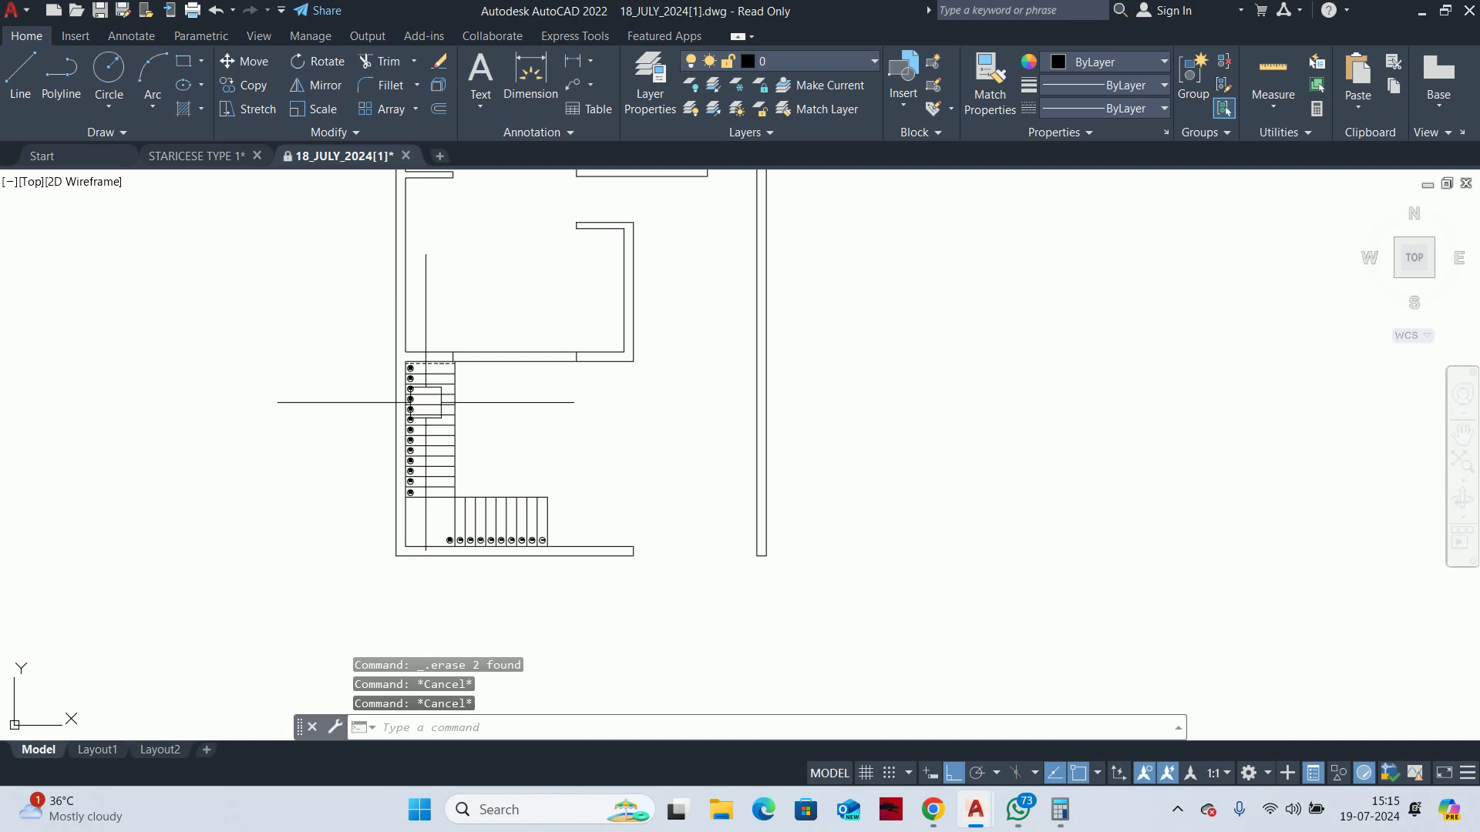
middle_drag(428, 400, 488, 340)
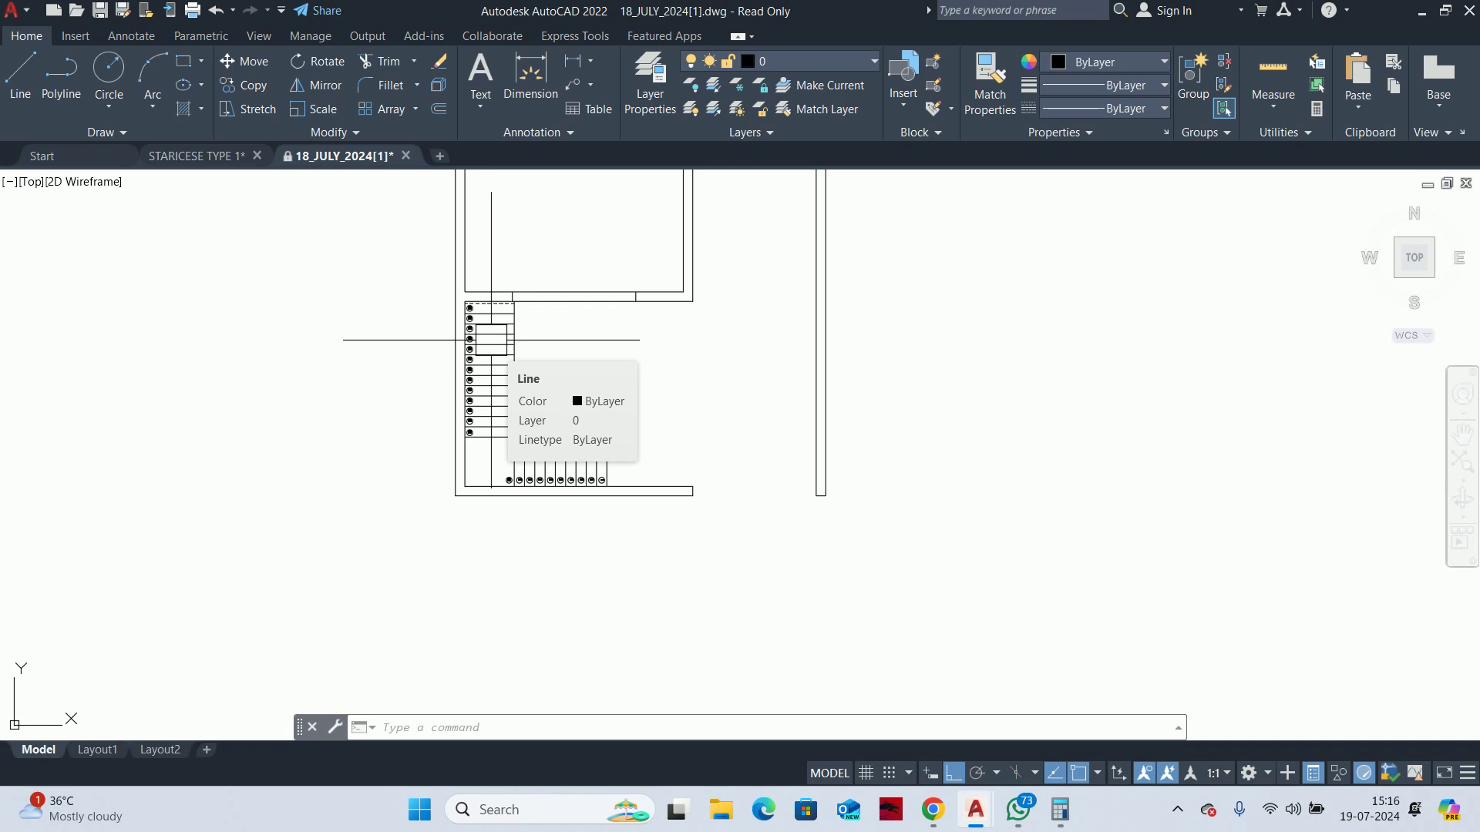
scroll(491, 340, down, 5)
scroll(588, 363, up, 3)
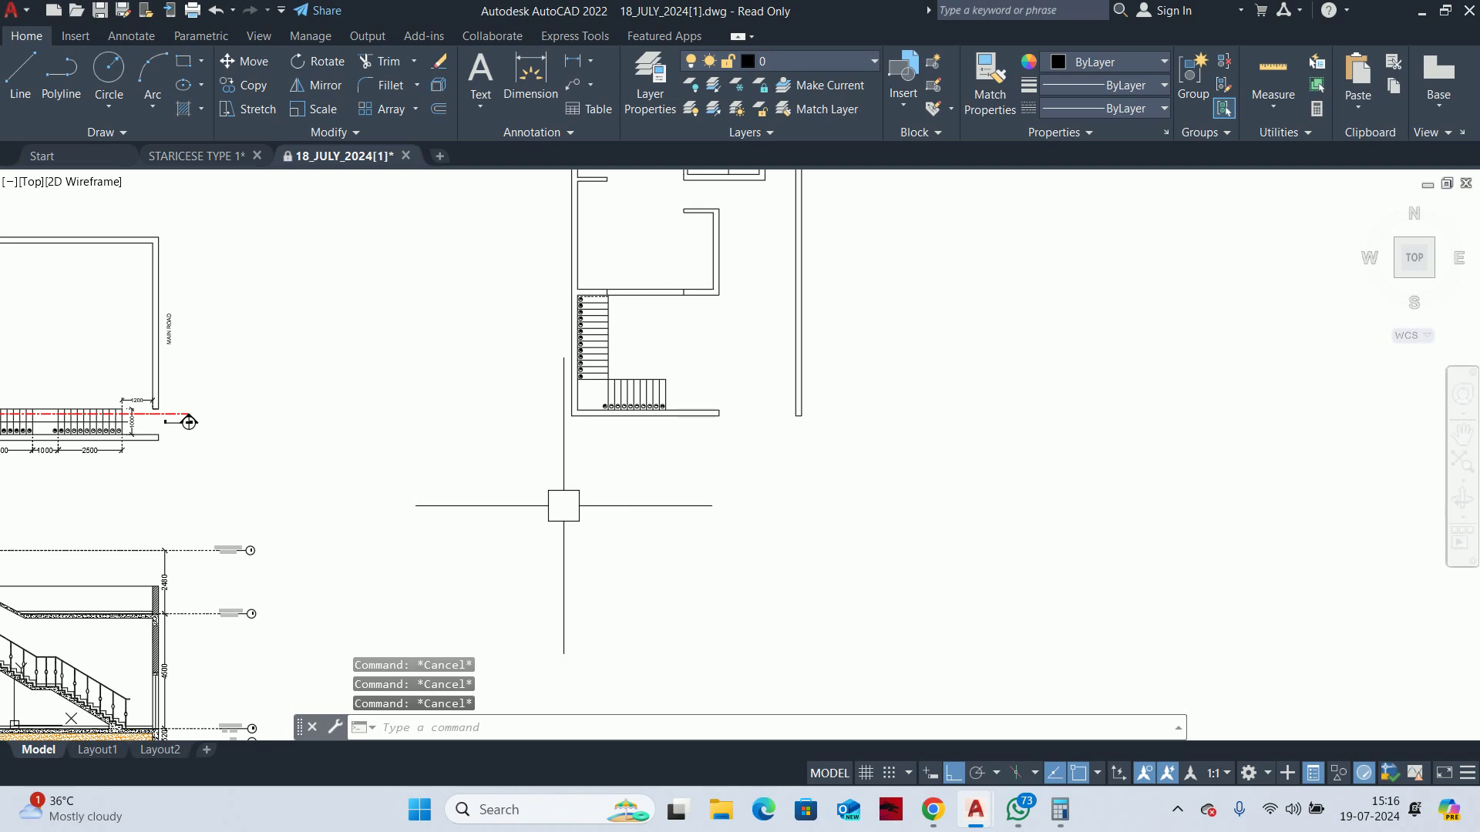
Draw a vertical polyline through the stair and a horizontal polyline across it
text(pl)
key(Return)
scroll(580, 296, up, 2)
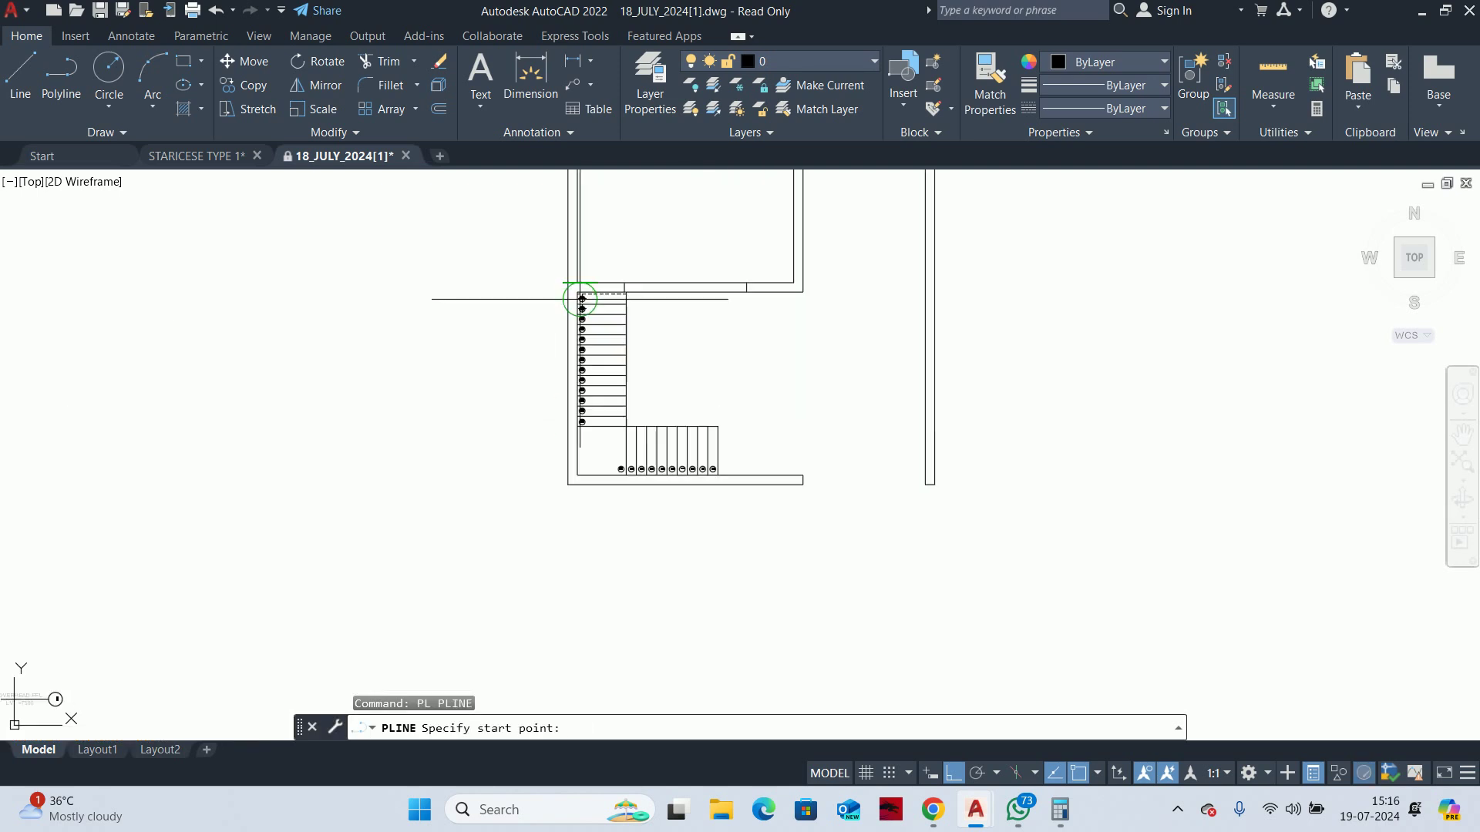
click(599, 229)
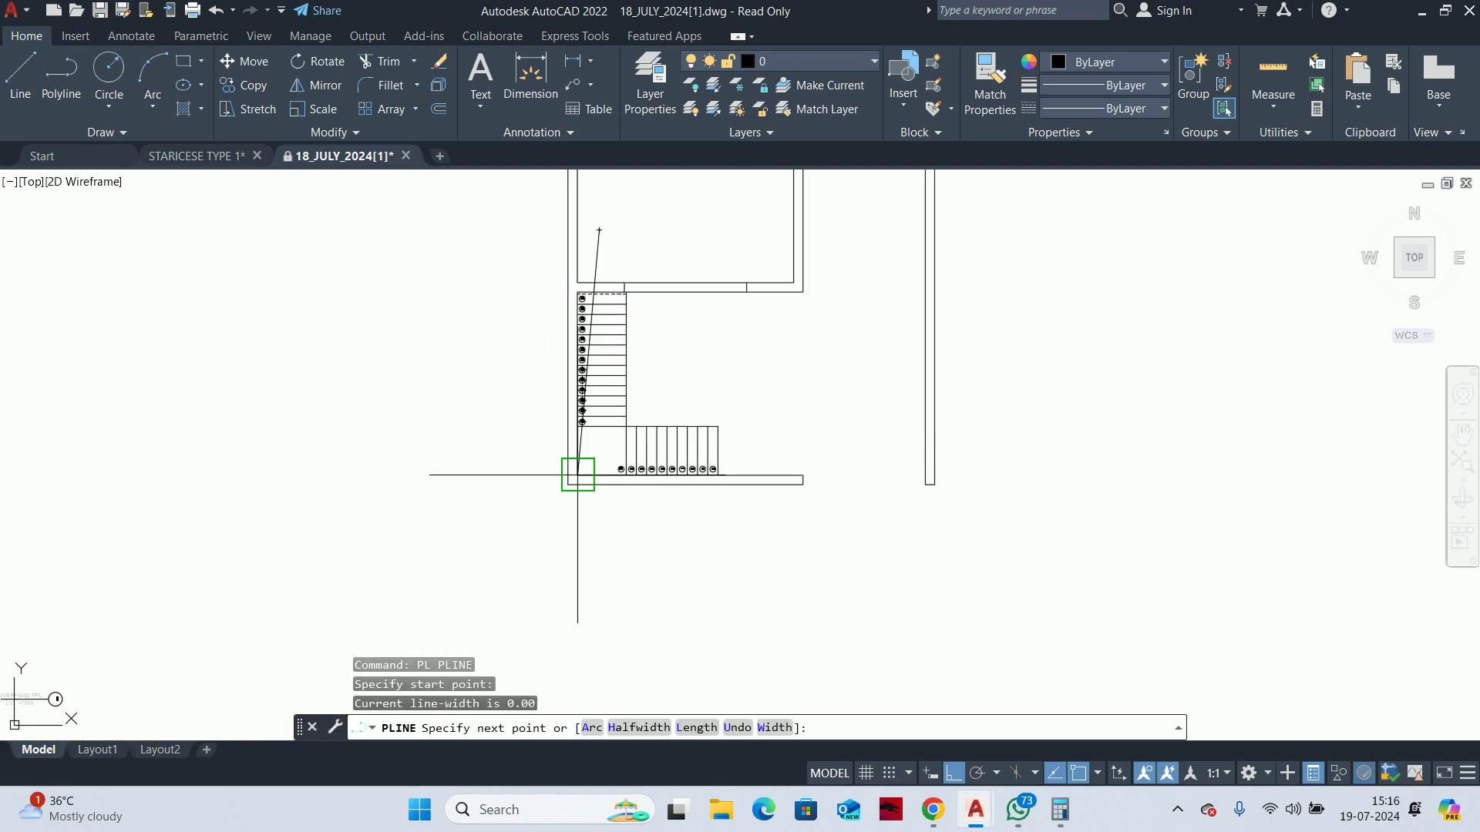
click(599, 543)
key(Escape)
key(Return)
click(510, 447)
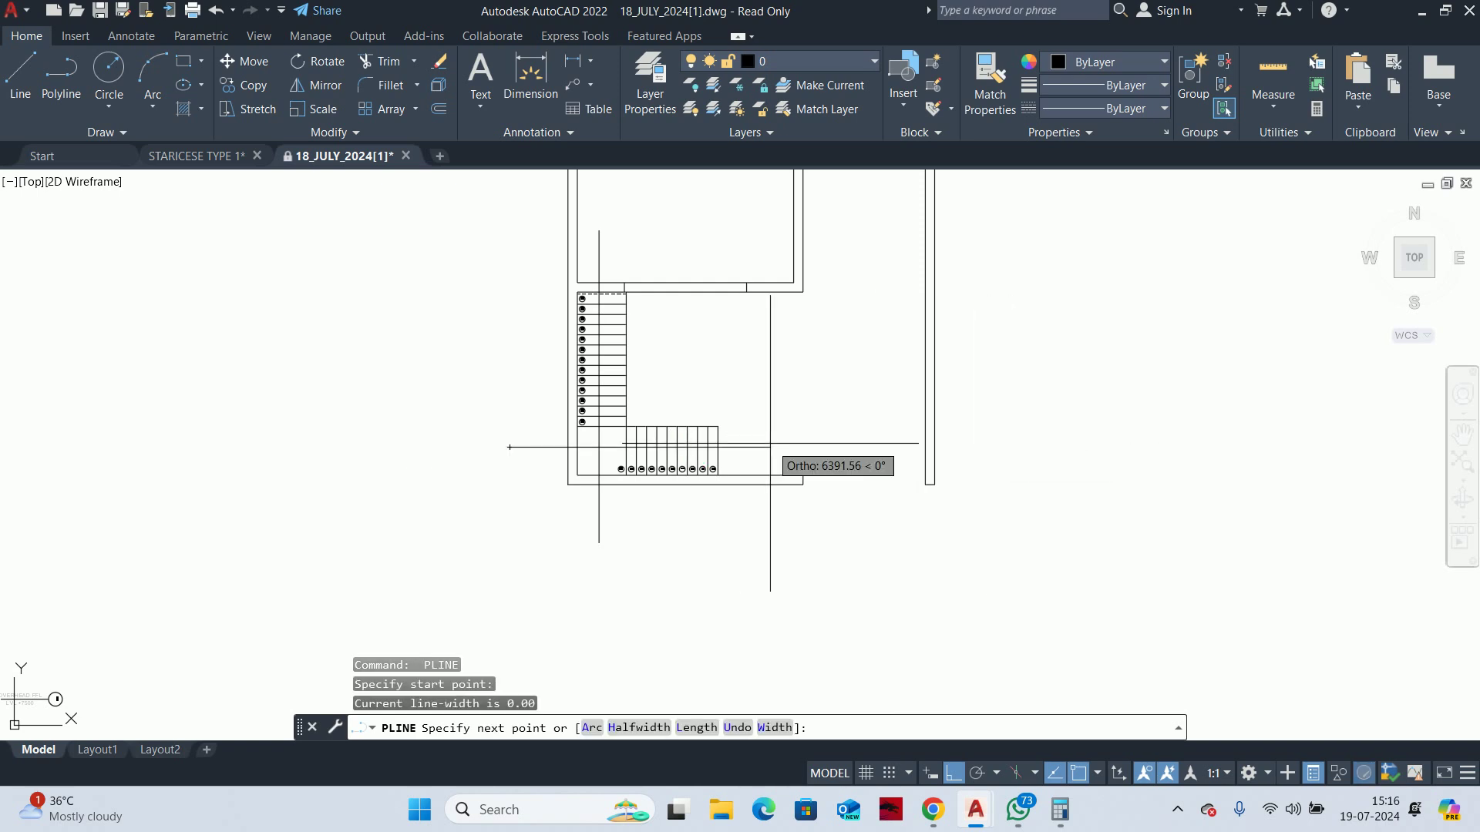
click(839, 447)
key(Escape)
key(Escape)
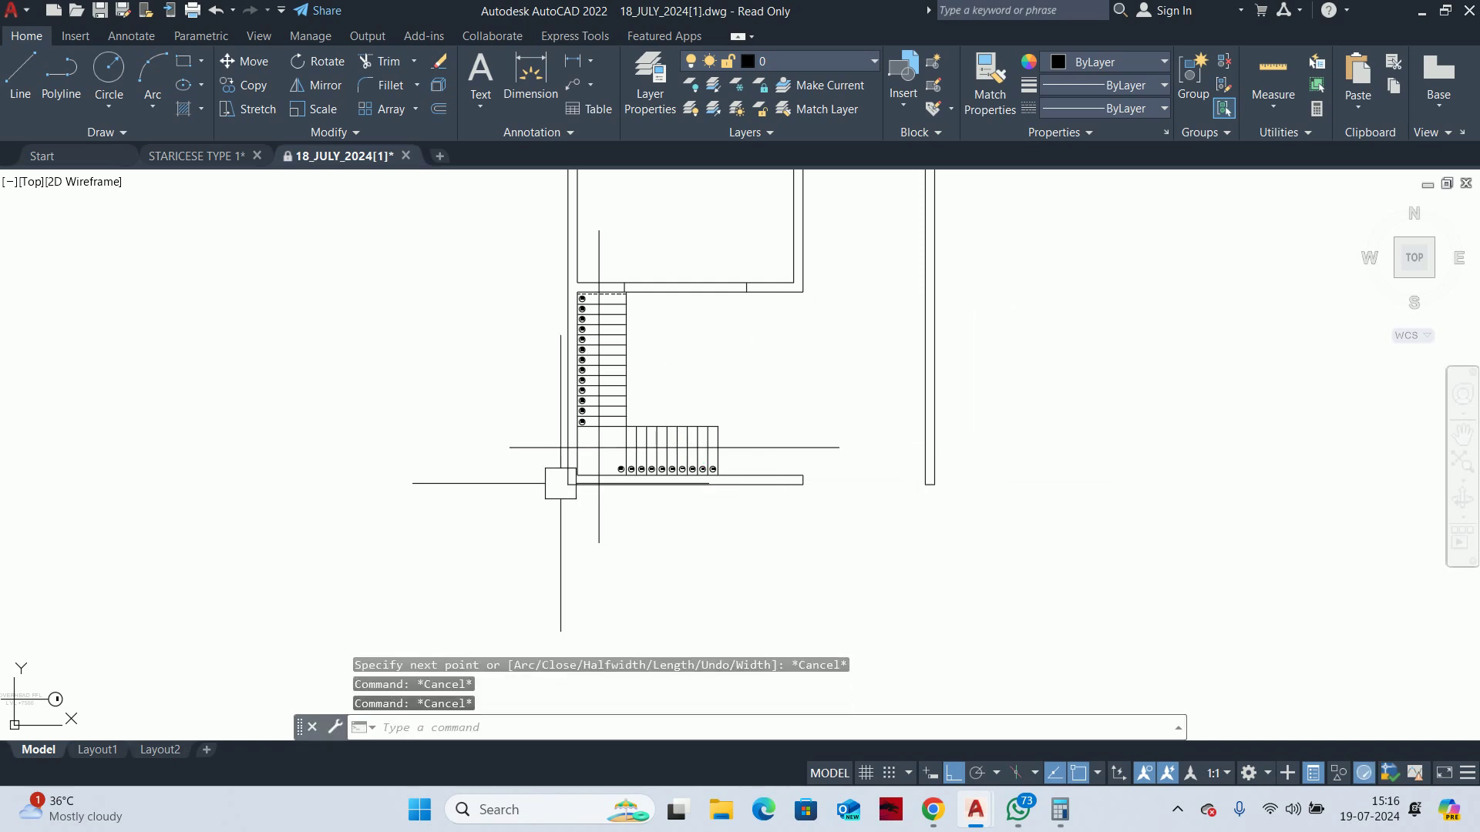
Select the horizontal cut line and try stretching its right-end grip, then cancel
middle_drag(840, 447, 741, 453)
click(742, 454)
key(Escape)
scroll(717, 453, down, 1)
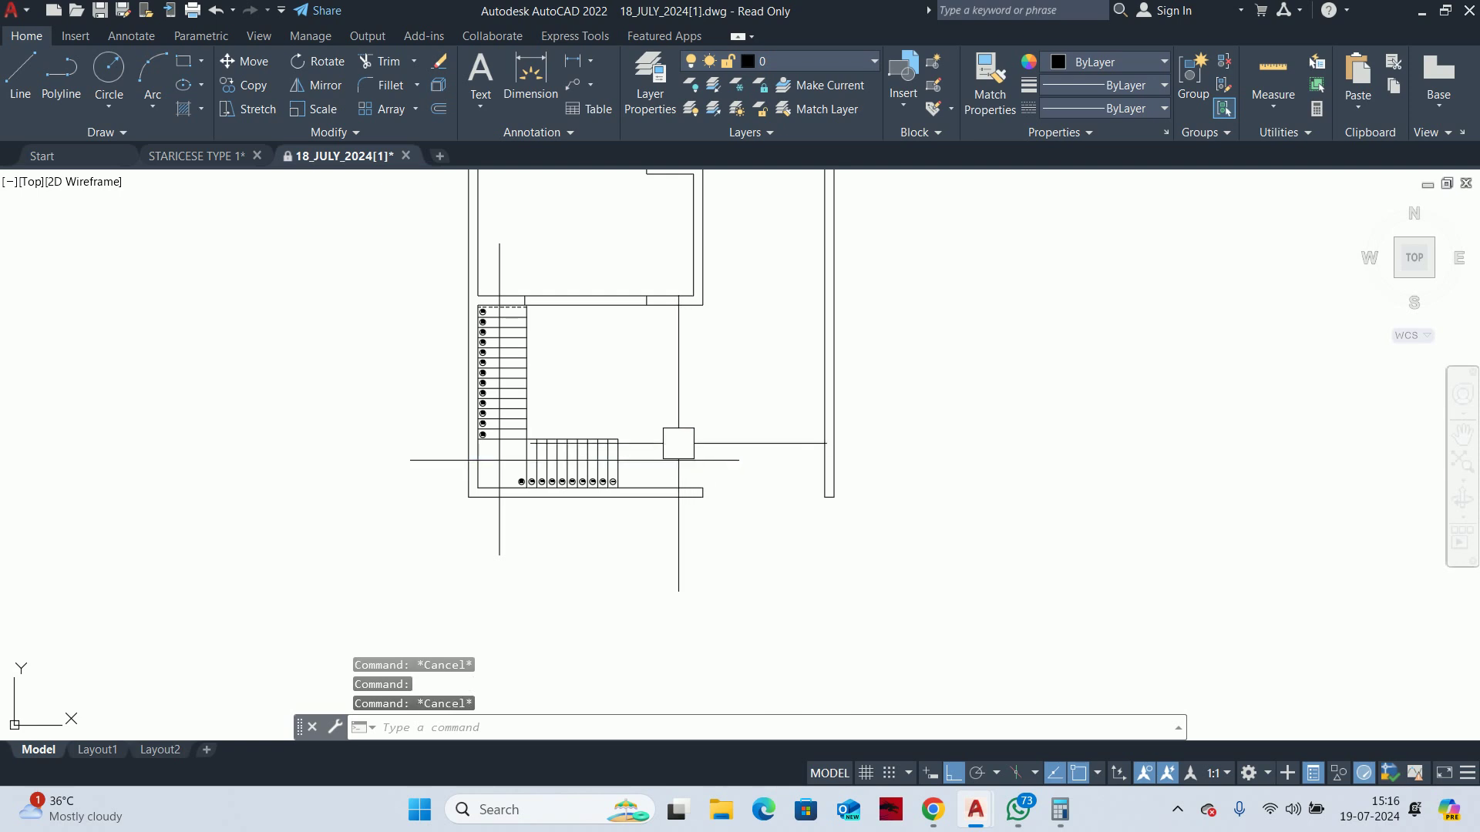
scroll(695, 454, down, 3)
click(694, 454)
scroll(695, 454, up, 2)
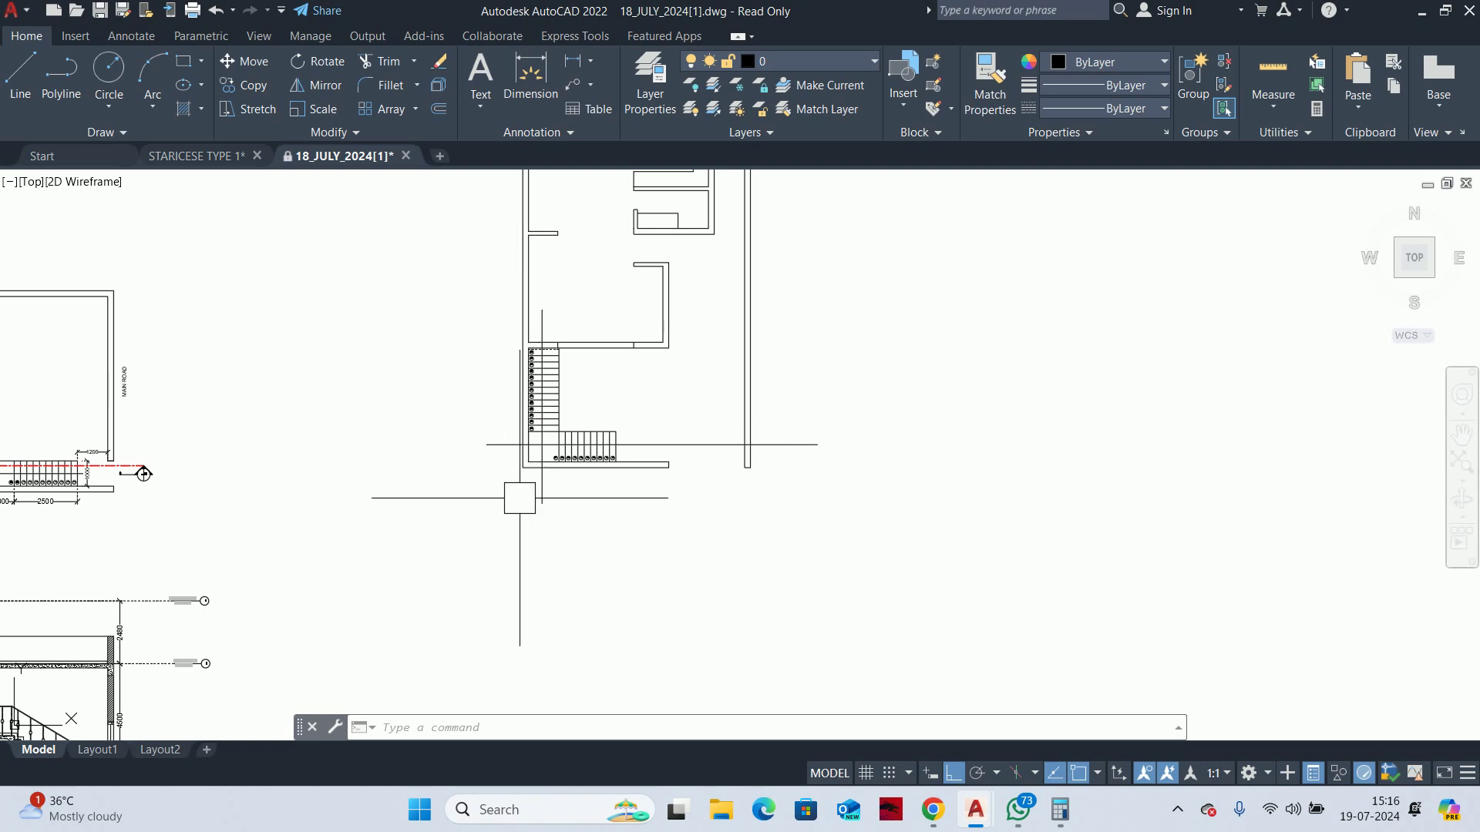
key(Escape)
key(Escape)
key(Escape)
Select the existing section callout marker for copying with CO
middle_drag(379, 505, 496, 479)
text(co)
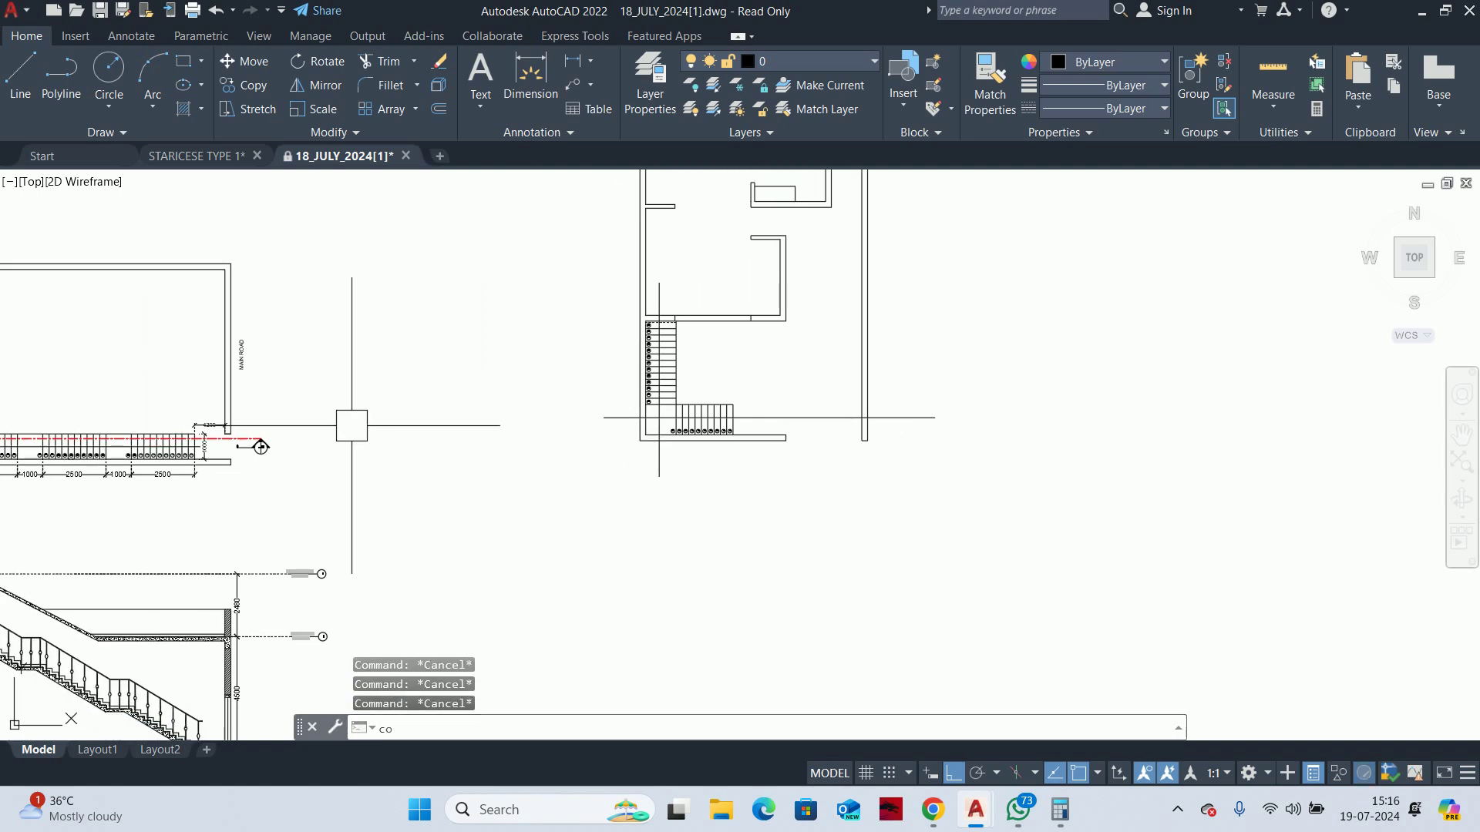
key(Return)
scroll(260, 447, up, 5)
click(336, 364)
key(Return)
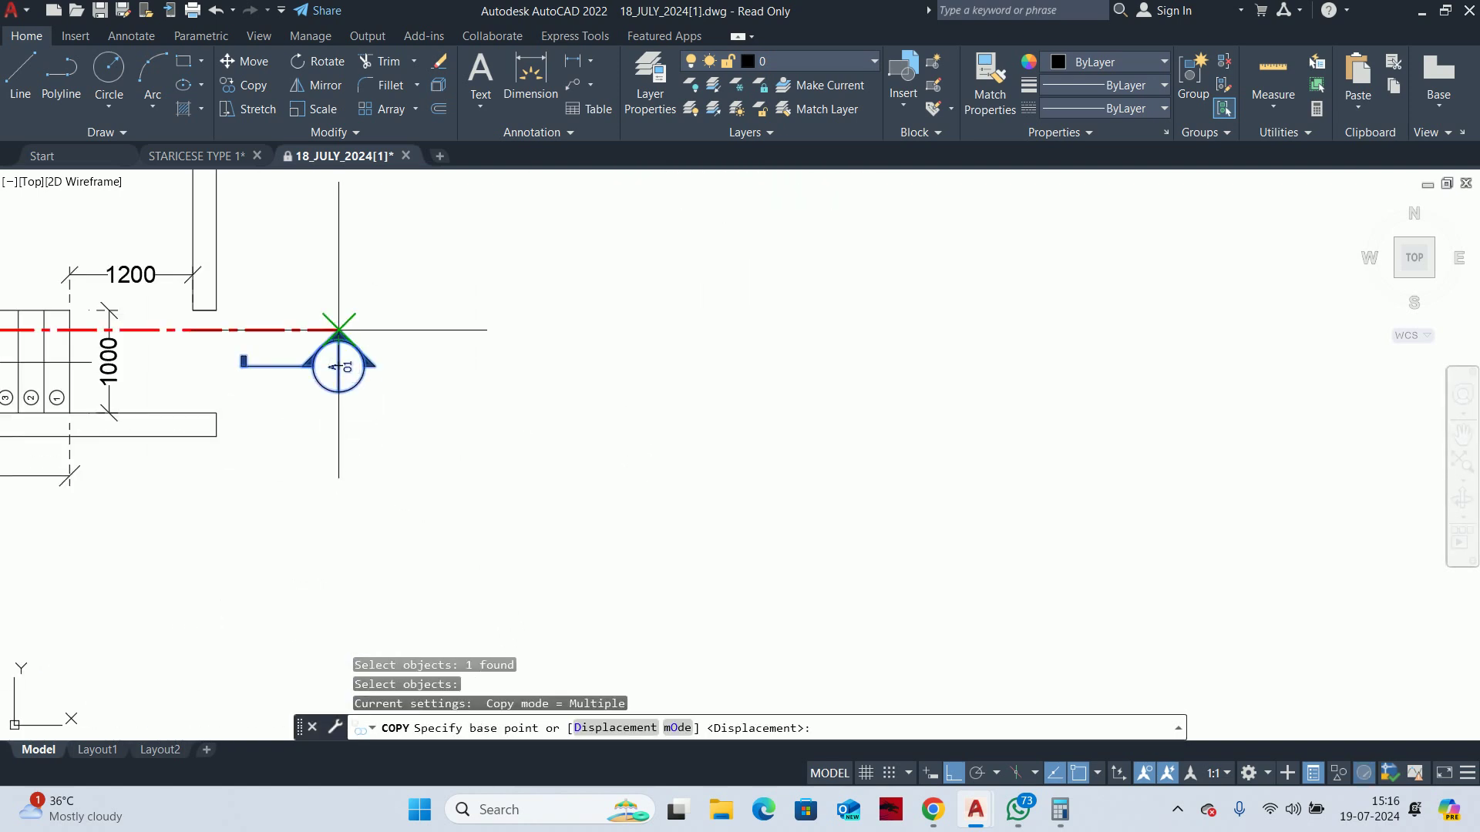
Copy the callout from its tip to the left end of the horizontal cut line
click(338, 330)
scroll(478, 362, down, 4)
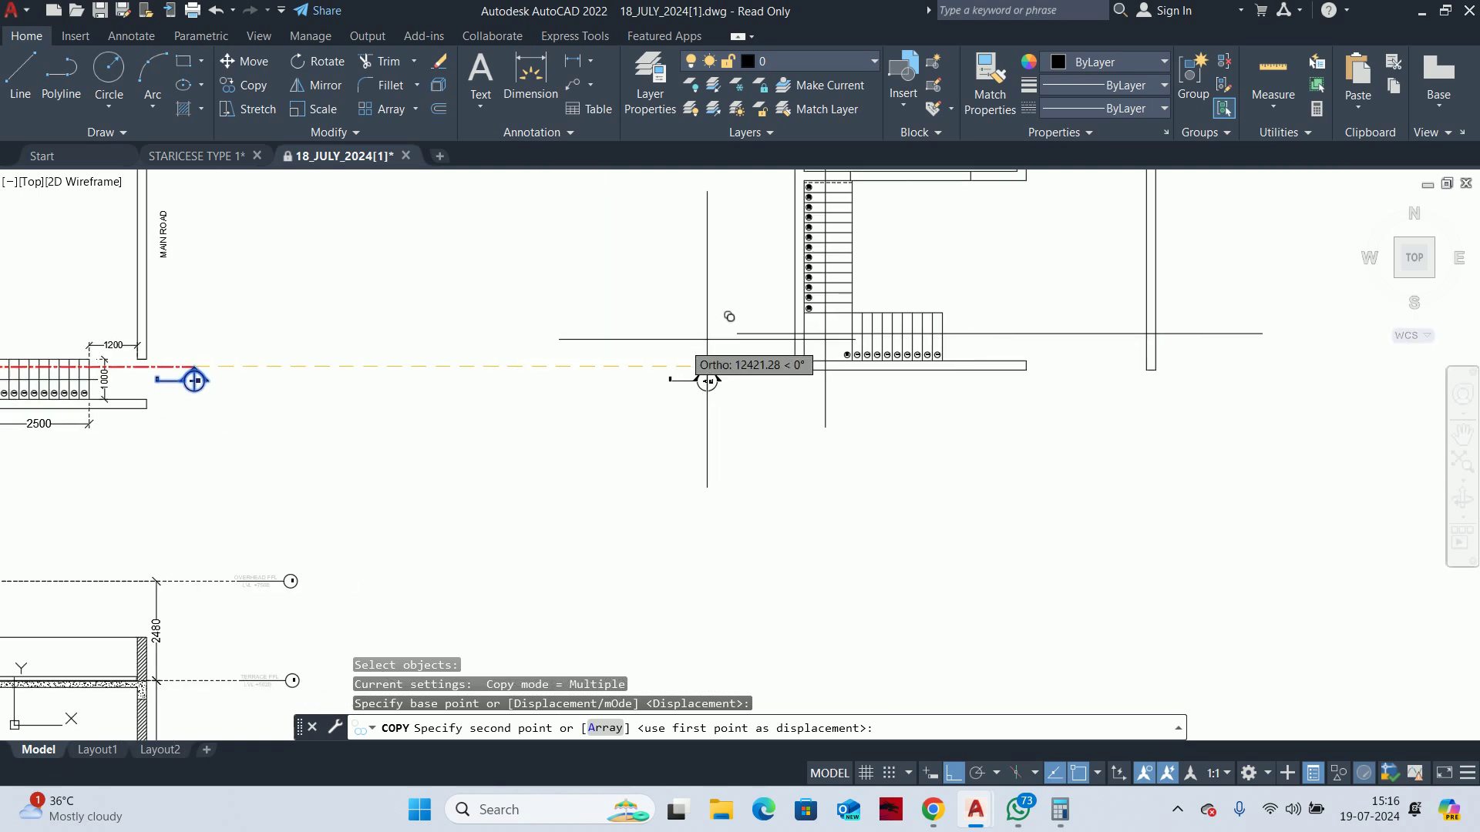
click(675, 379)
key(Escape)
key(Escape)
scroll(675, 378, up, 2)
key(Escape)
scroll(675, 379, up, 2)
Select the copied callout and try repositioning it by its grips, then cancel
click(621, 378)
scroll(620, 379, up, 3)
click(545, 376)
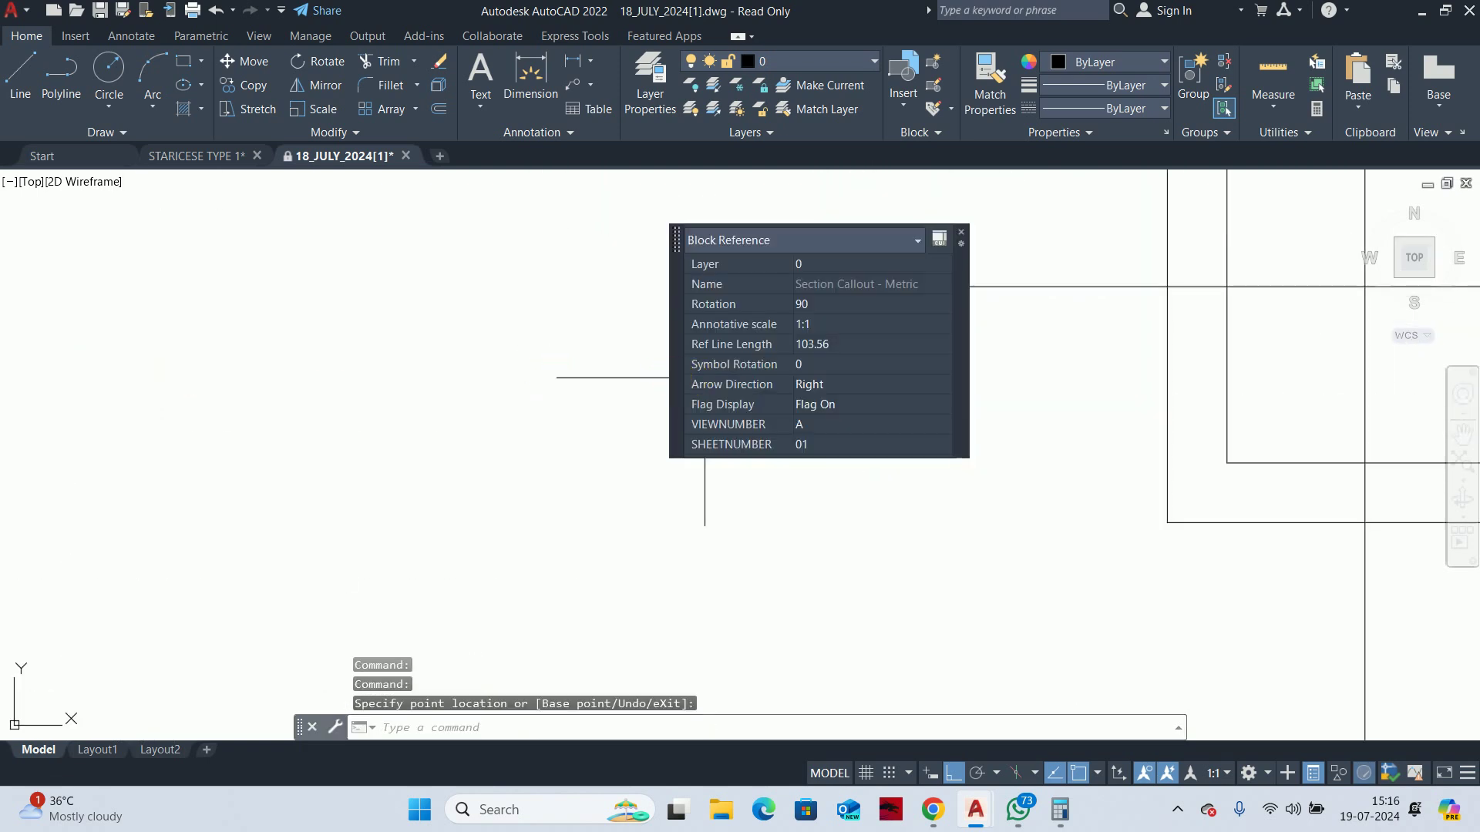
key(Escape)
key(Escape)
click(728, 353)
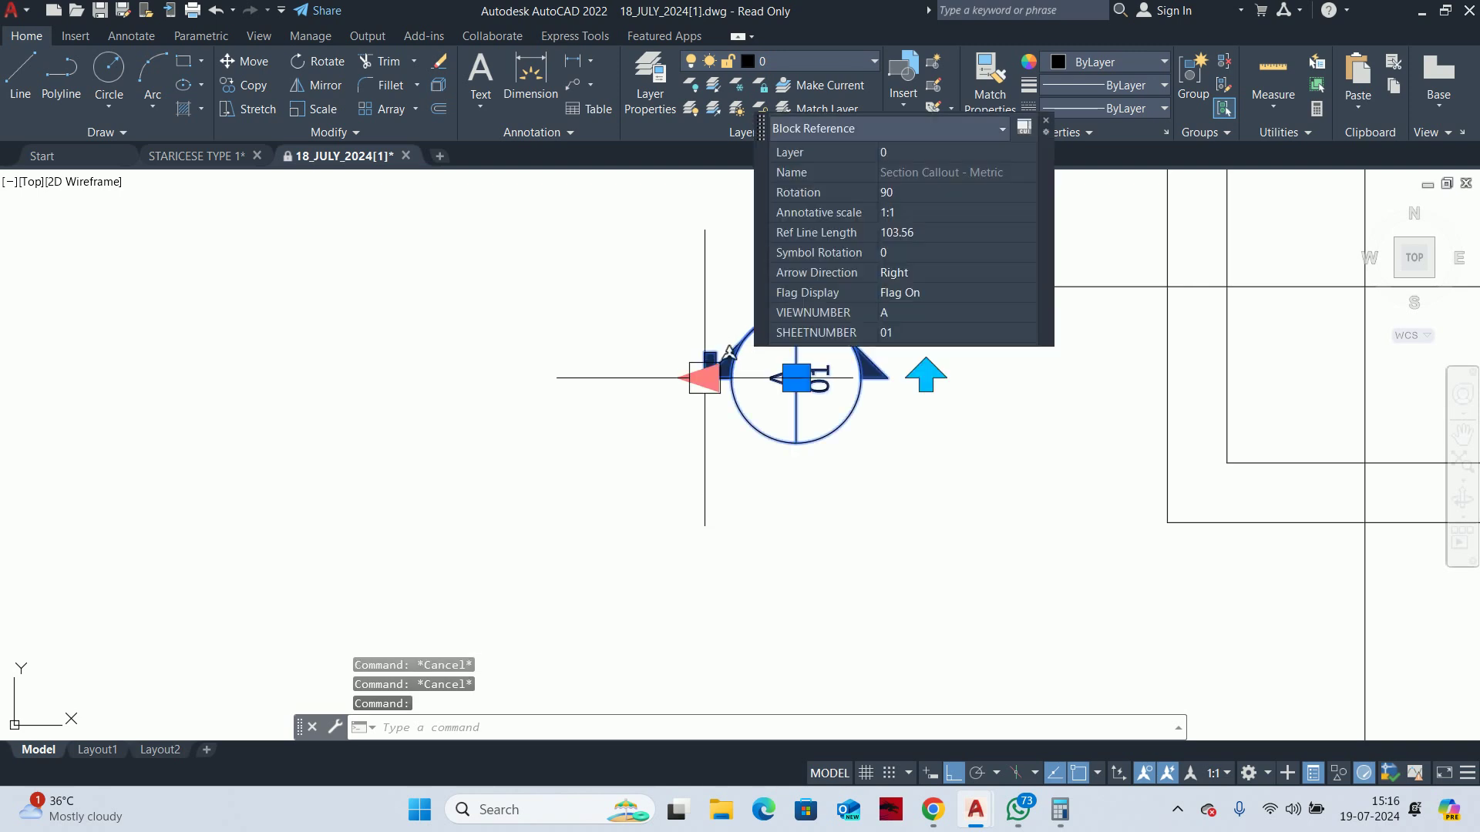
click(711, 359)
key(Escape)
key(Escape)
Reframe the view and try adjusting the callout's left arrow grip, then cancel
scroll(763, 389, down, 3)
middle_drag(767, 390, 672, 370)
scroll(647, 372, up, 3)
click(648, 372)
click(645, 374)
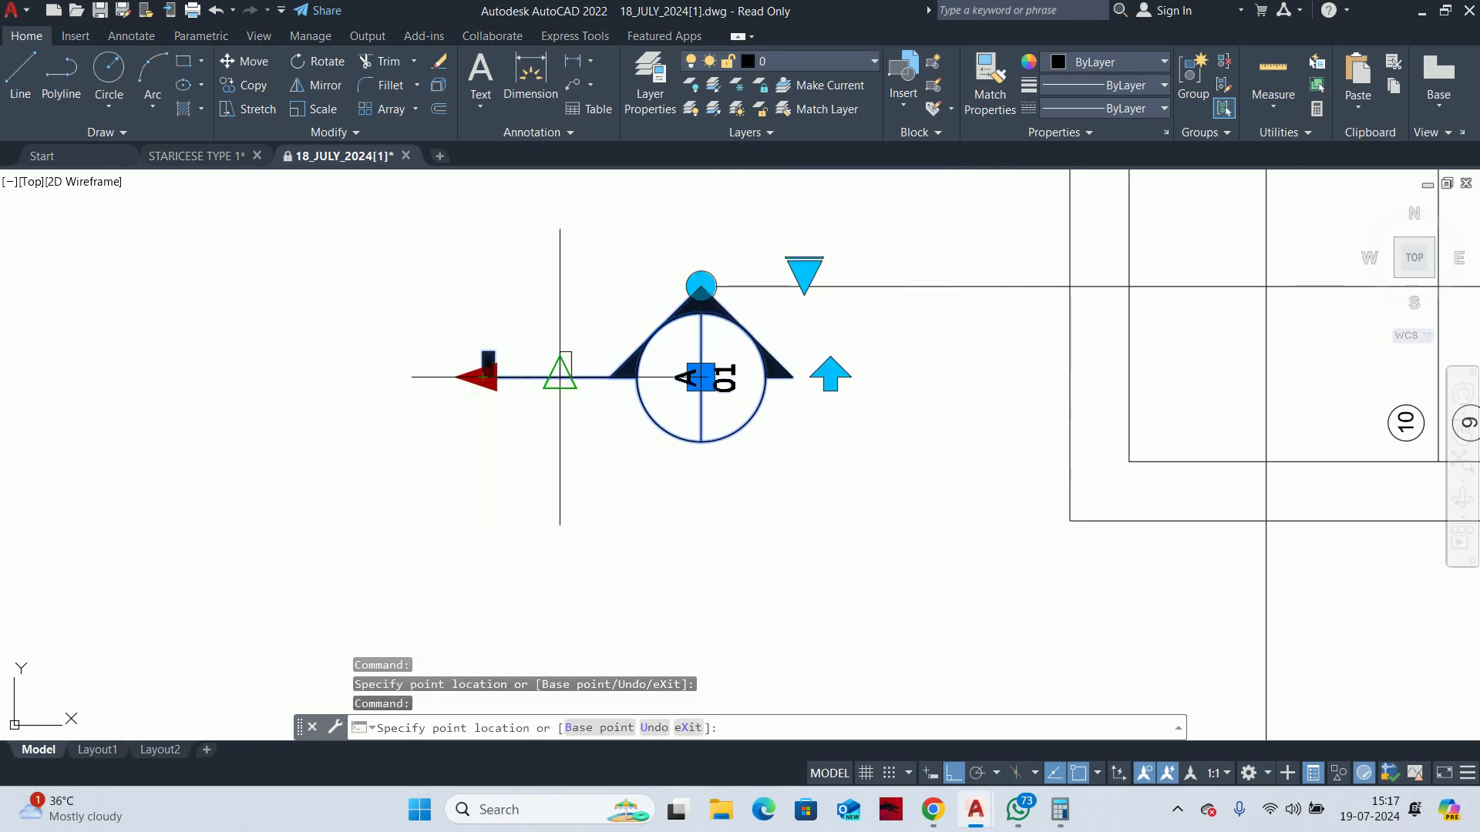
key(Escape)
key(Escape)
key(Escape)
scroll(539, 393, down, 4)
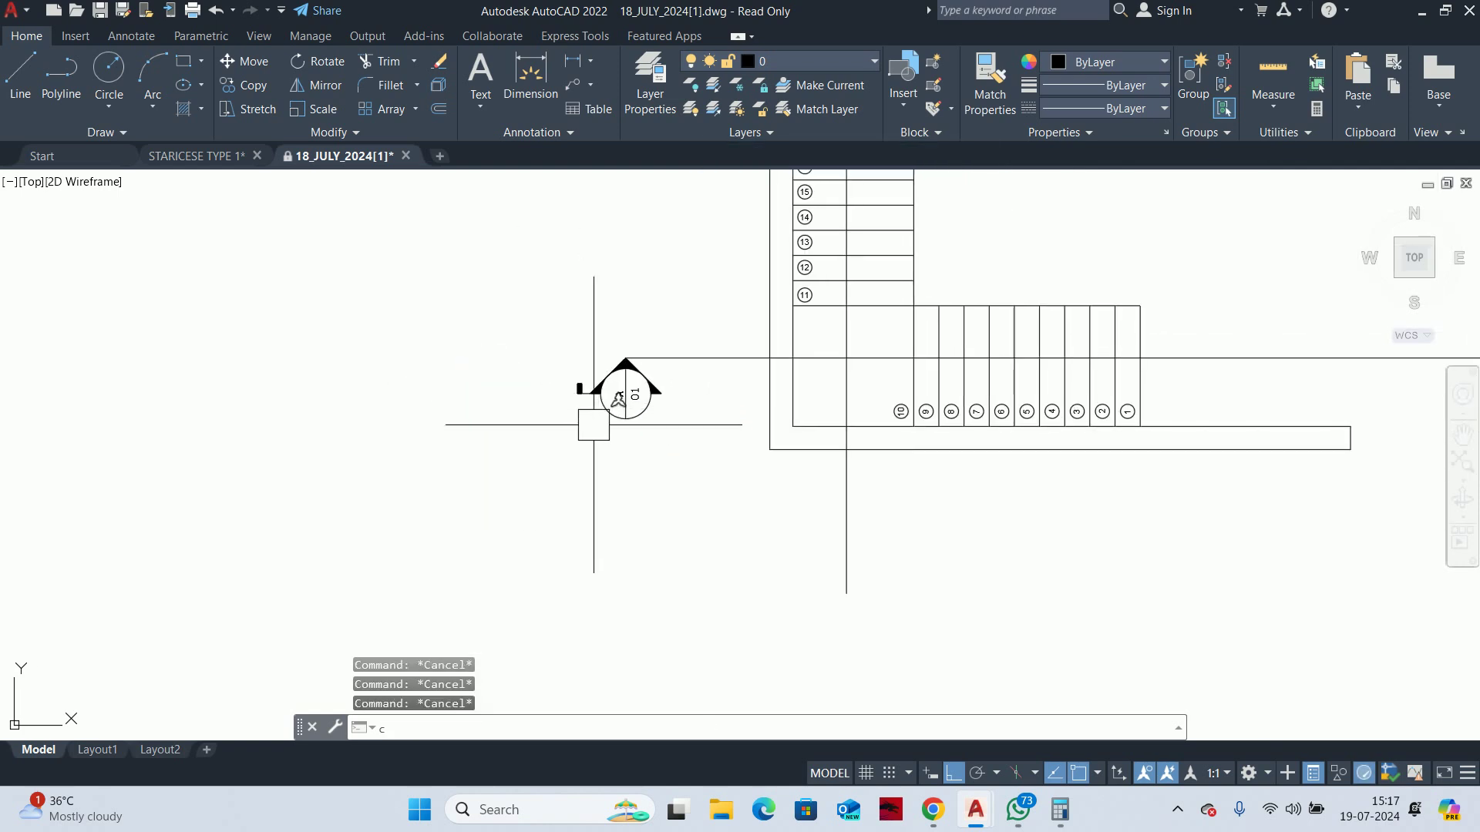
Select the section callout for mirroring with MI
text(MI)
key(Return)
click(616, 397)
key(Return)
scroll(590, 418, down, 5)
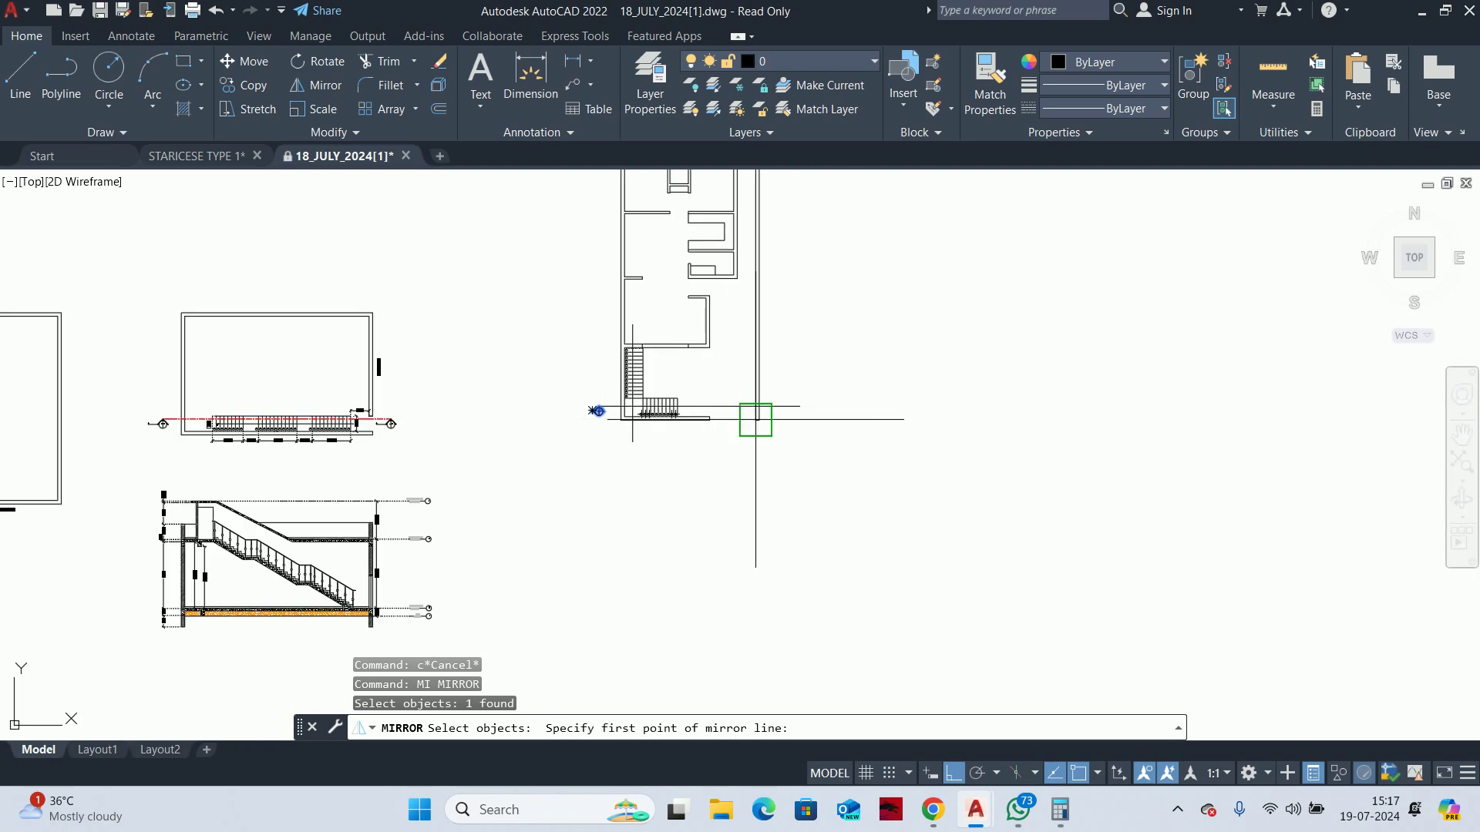
Mirror the callout across a horizontal axis, keeping the original
scroll(570, 419, up, 2)
click(538, 427)
click(859, 423)
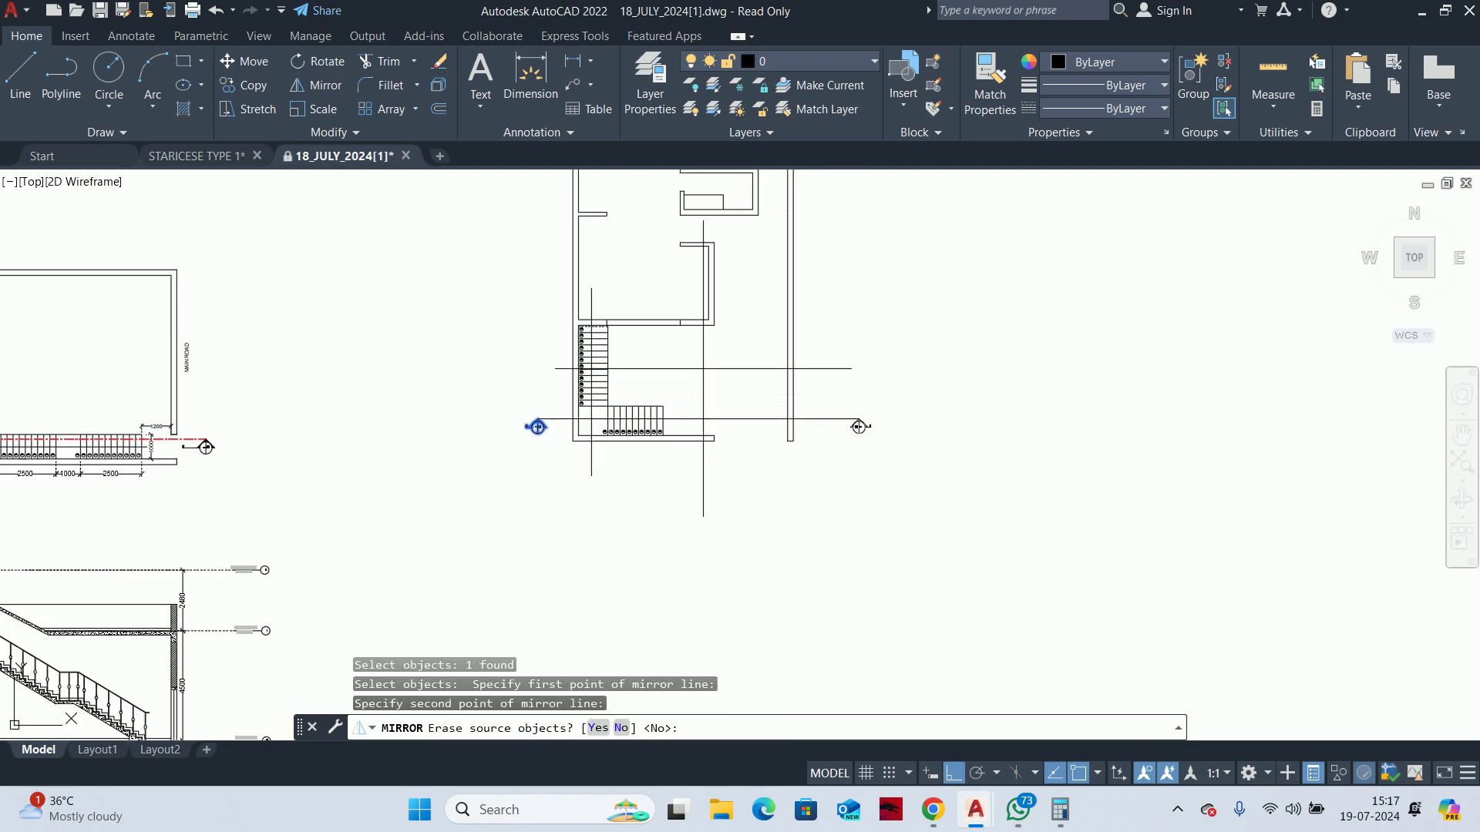
key(Escape)
scroll(846, 416, up, 3)
key(Escape)
scroll(846, 417, up, 2)
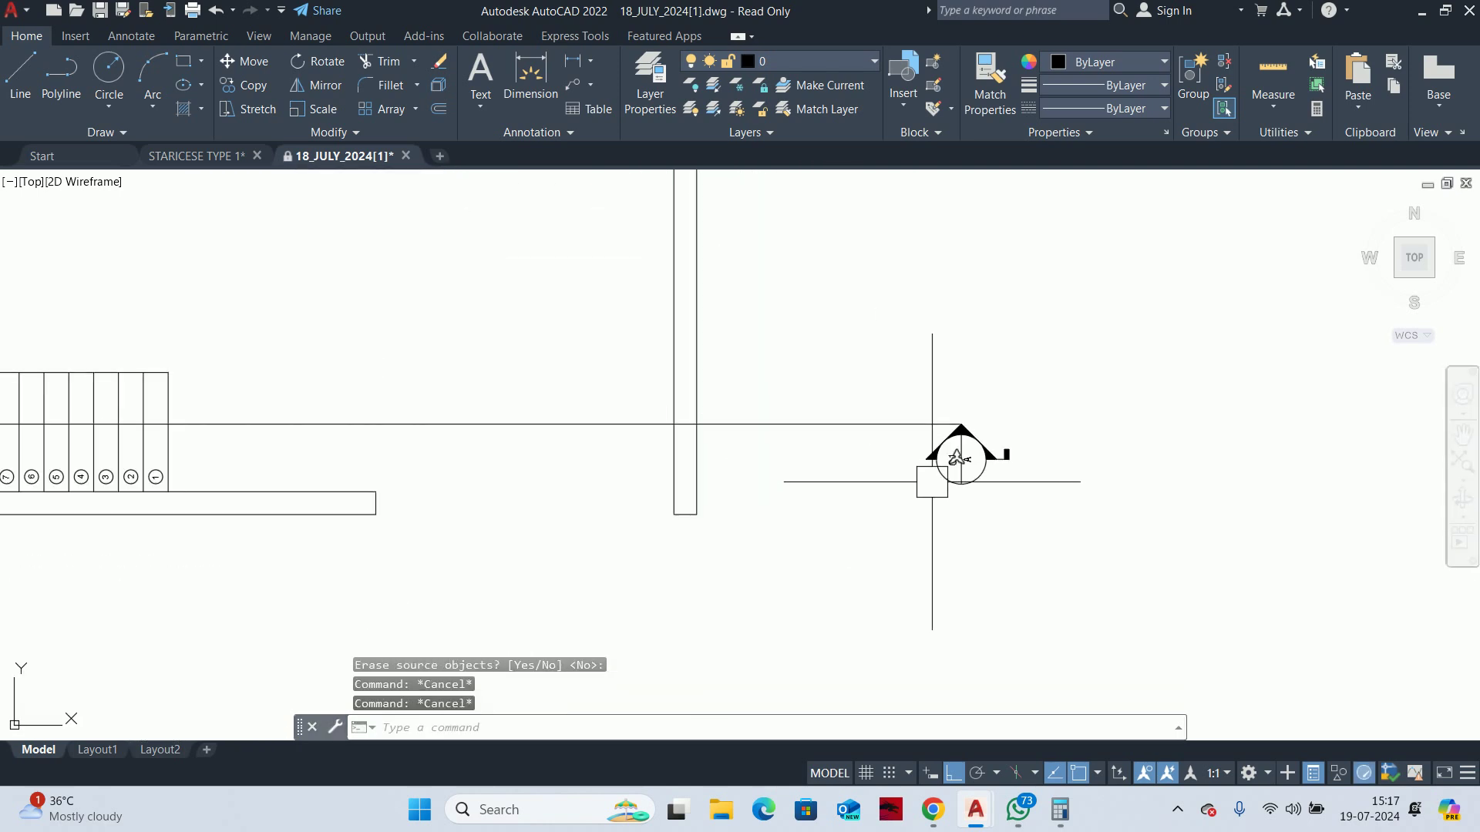
Delete the mirrored callout on the right
scroll(663, 482, down, 3)
scroll(634, 468, up, 2)
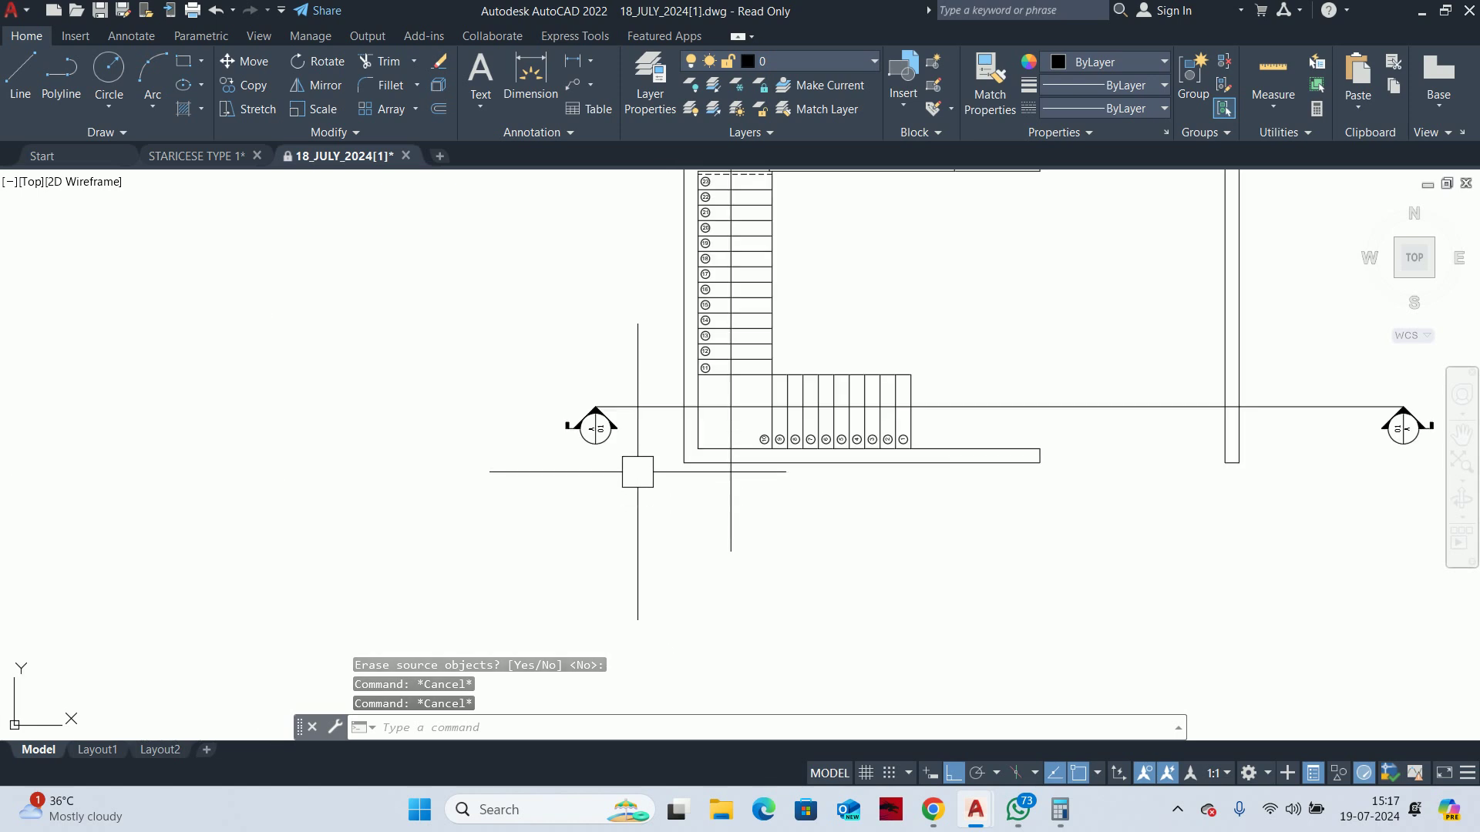
scroll(780, 479, down, 2)
click(964, 458)
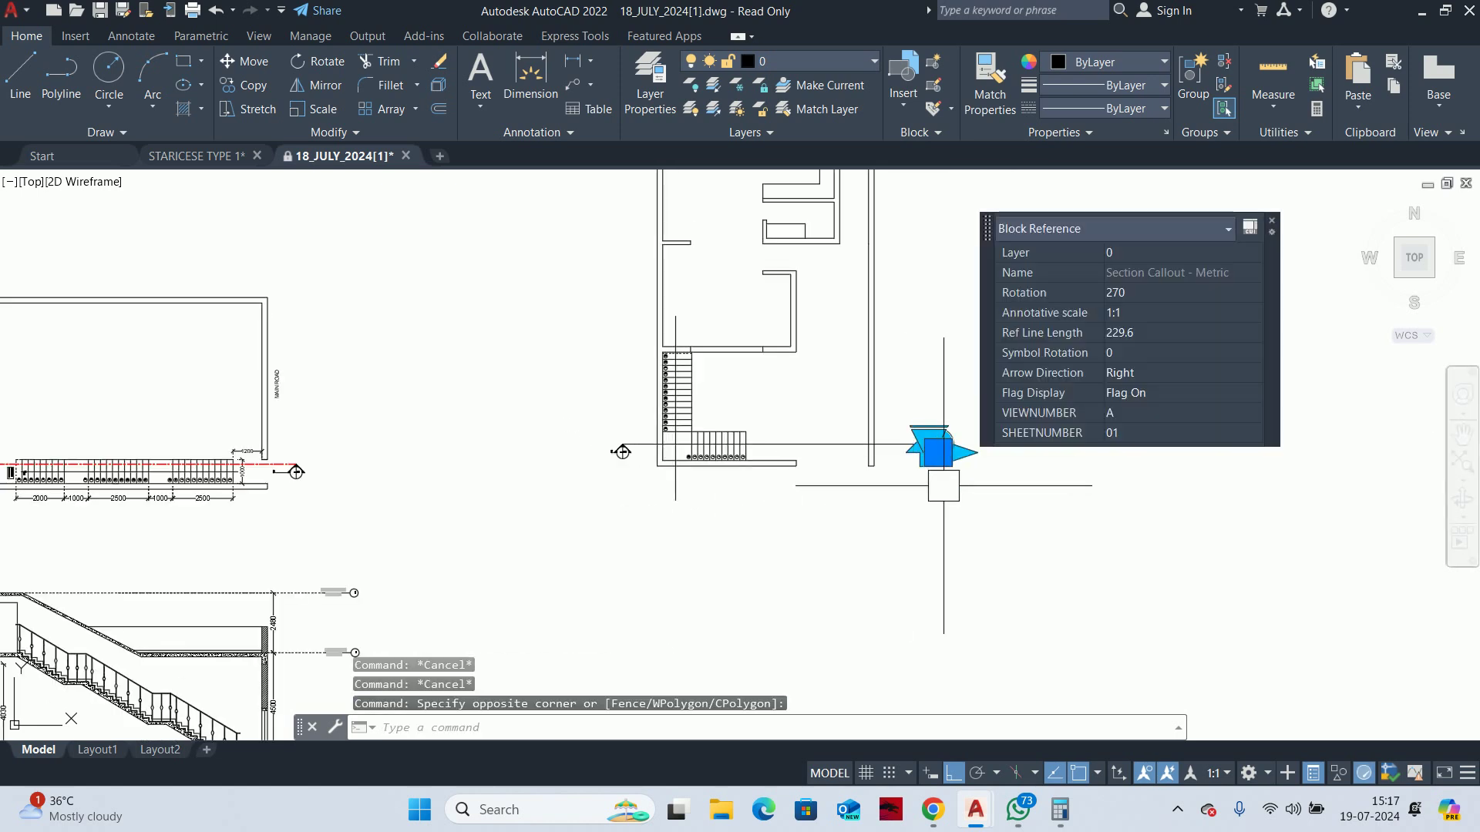
key(Delete)
Copy the left section callout to the right end of the cut line
text(o)
key(Return)
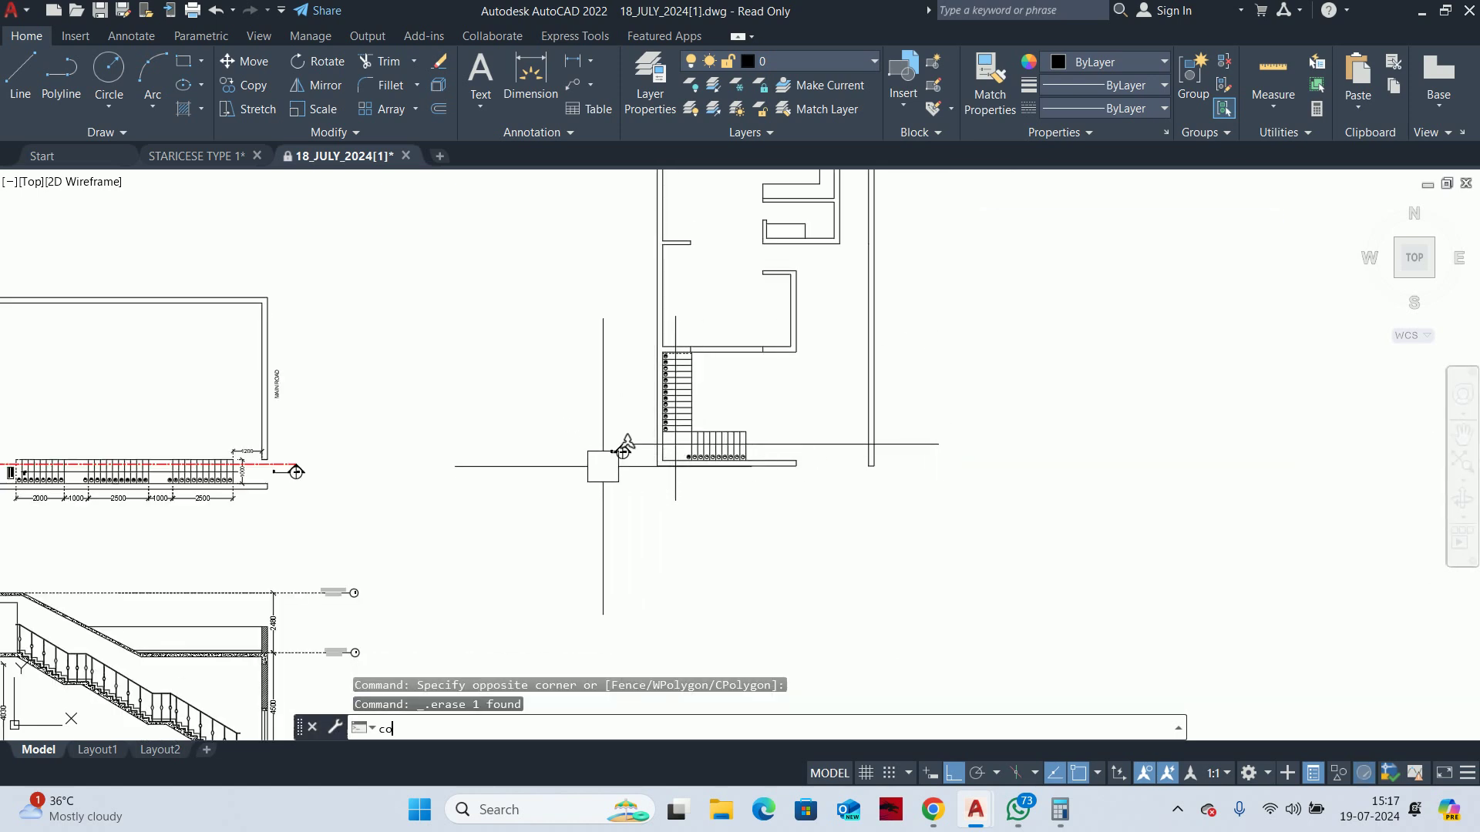
scroll(625, 447, up, 3)
click(626, 443)
key(Return)
scroll(627, 432, up, 3)
click(628, 401)
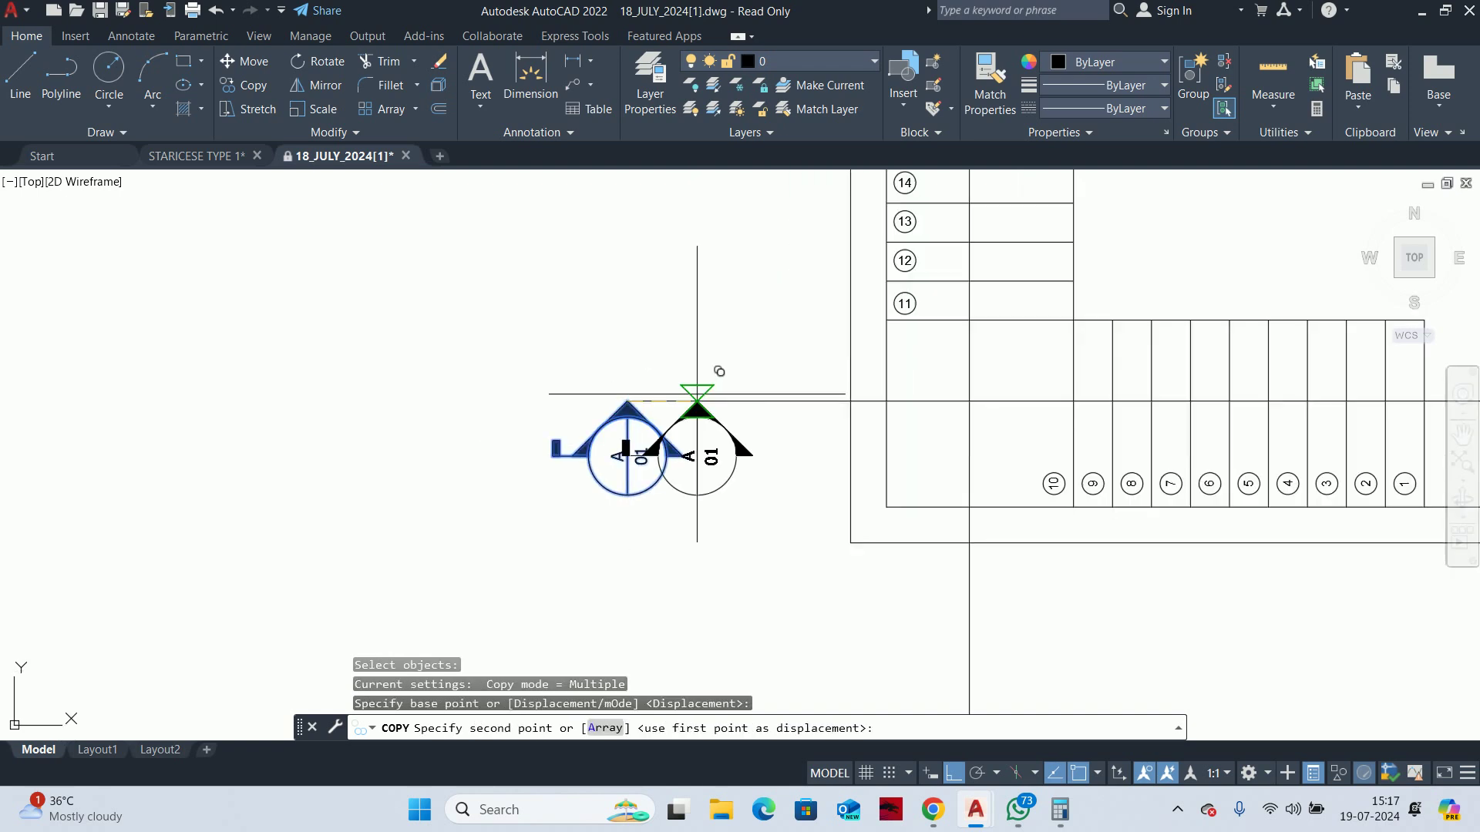
scroll(385, 408, down, 5)
click(631, 384)
key(Escape)
scroll(624, 397, up, 3)
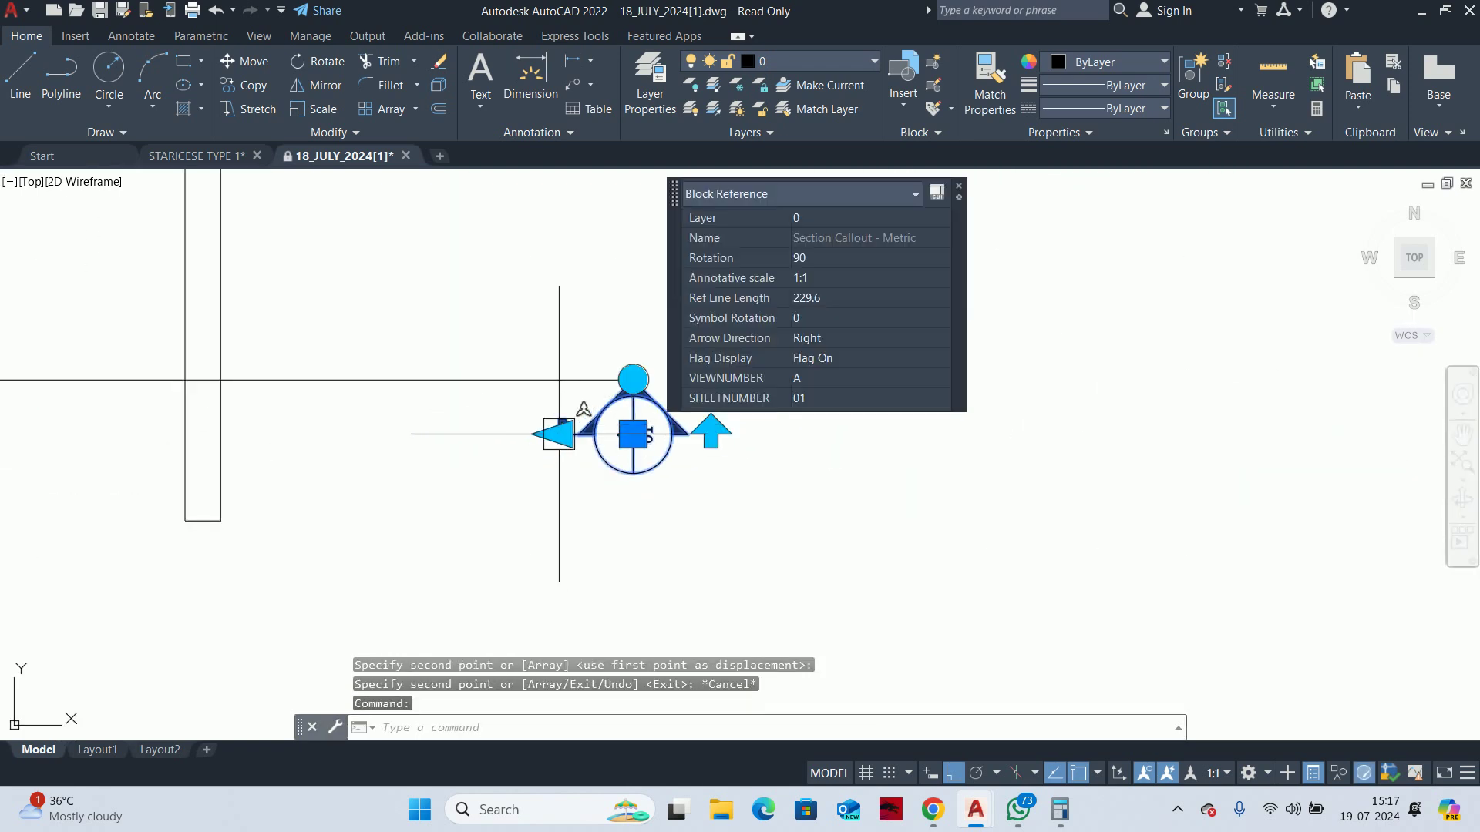
Flip the copied callout to face the other way using its grips
click(557, 429)
click(599, 443)
click(555, 434)
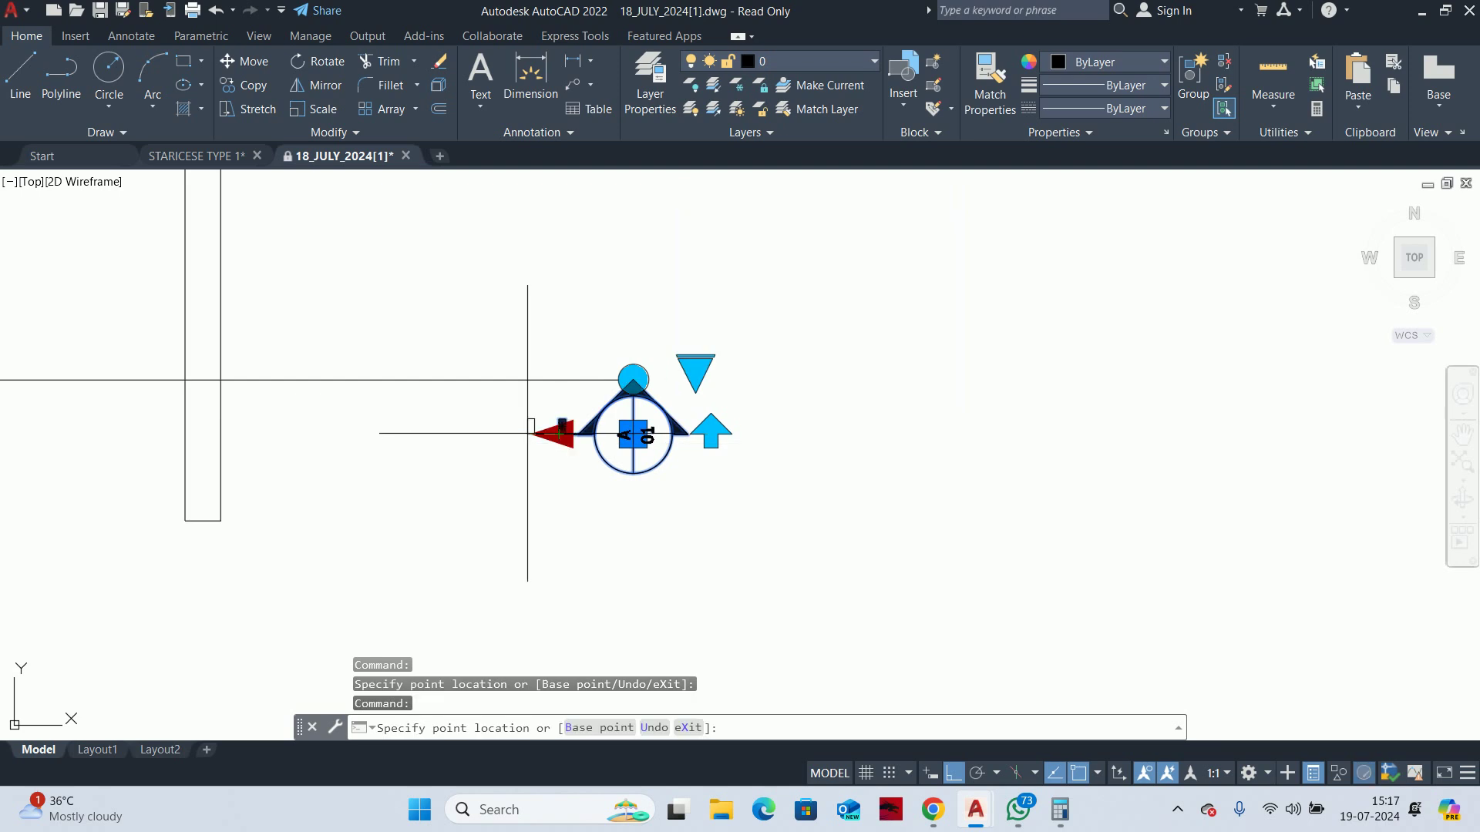
key(Escape)
key(Escape)
scroll(624, 436, down, 3)
scroll(539, 401, down, 2)
scroll(539, 400, up, 4)
key(Escape)
scroll(491, 415, down, 4)
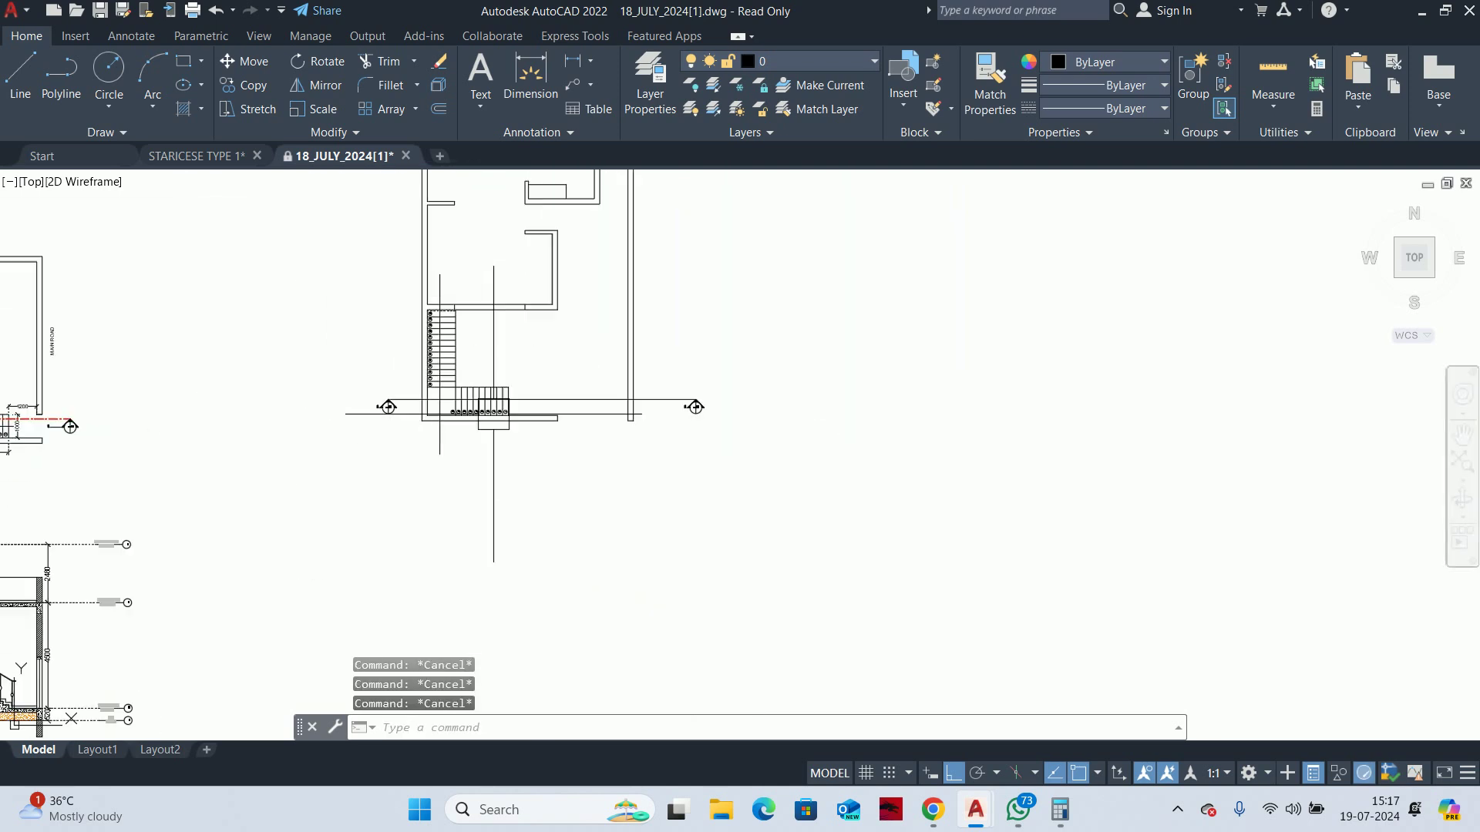
scroll(491, 415, down, 2)
Start Match Properties with the M alias
text(m)
key(Return)
scroll(311, 458, up, 3)
scroll(339, 401, up, 2)
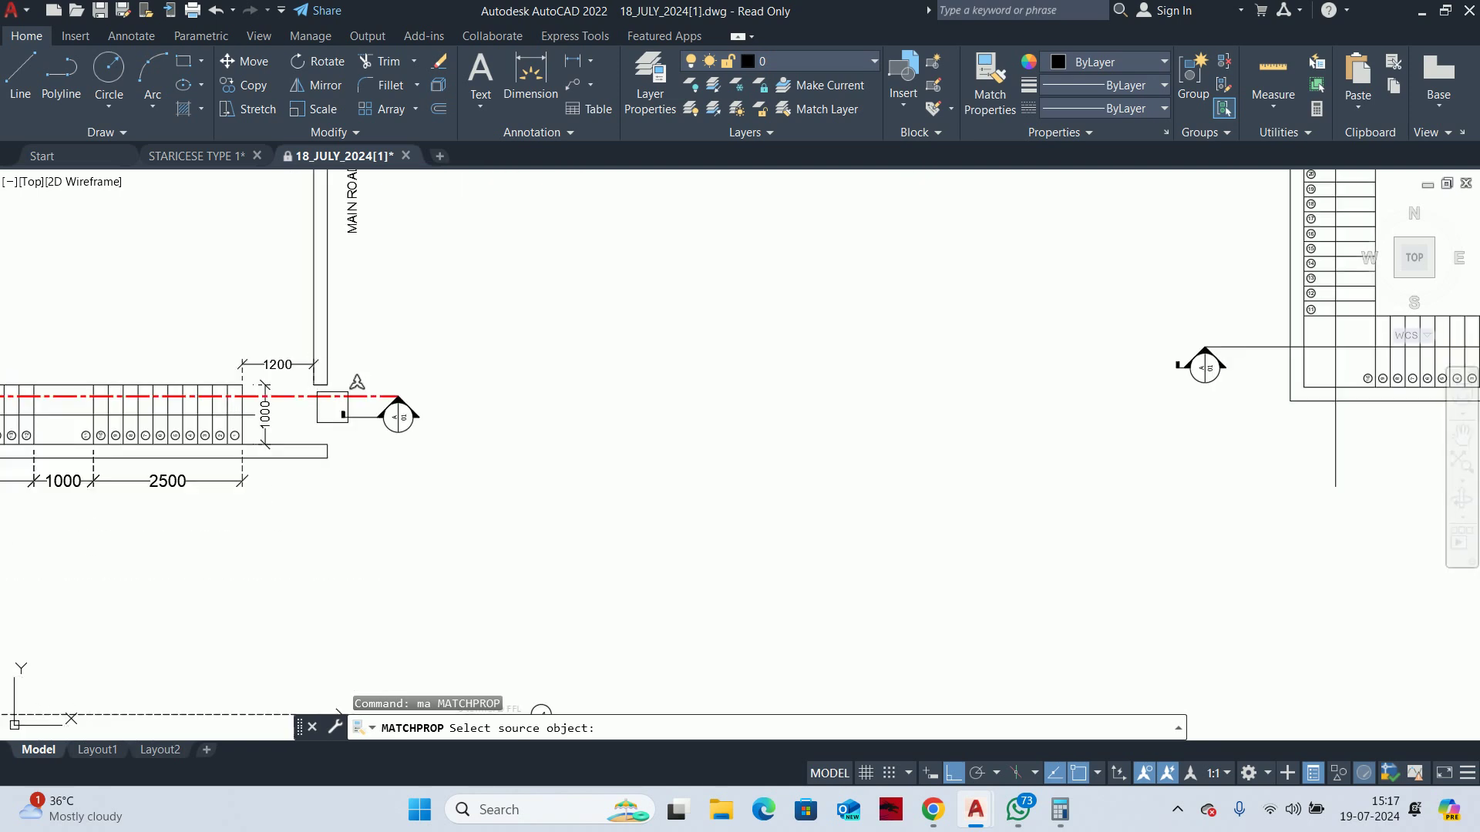
Give the stair cut line the red dash-dot style of the existing section line
click(340, 400)
scroll(339, 451, down, 3)
click(651, 427)
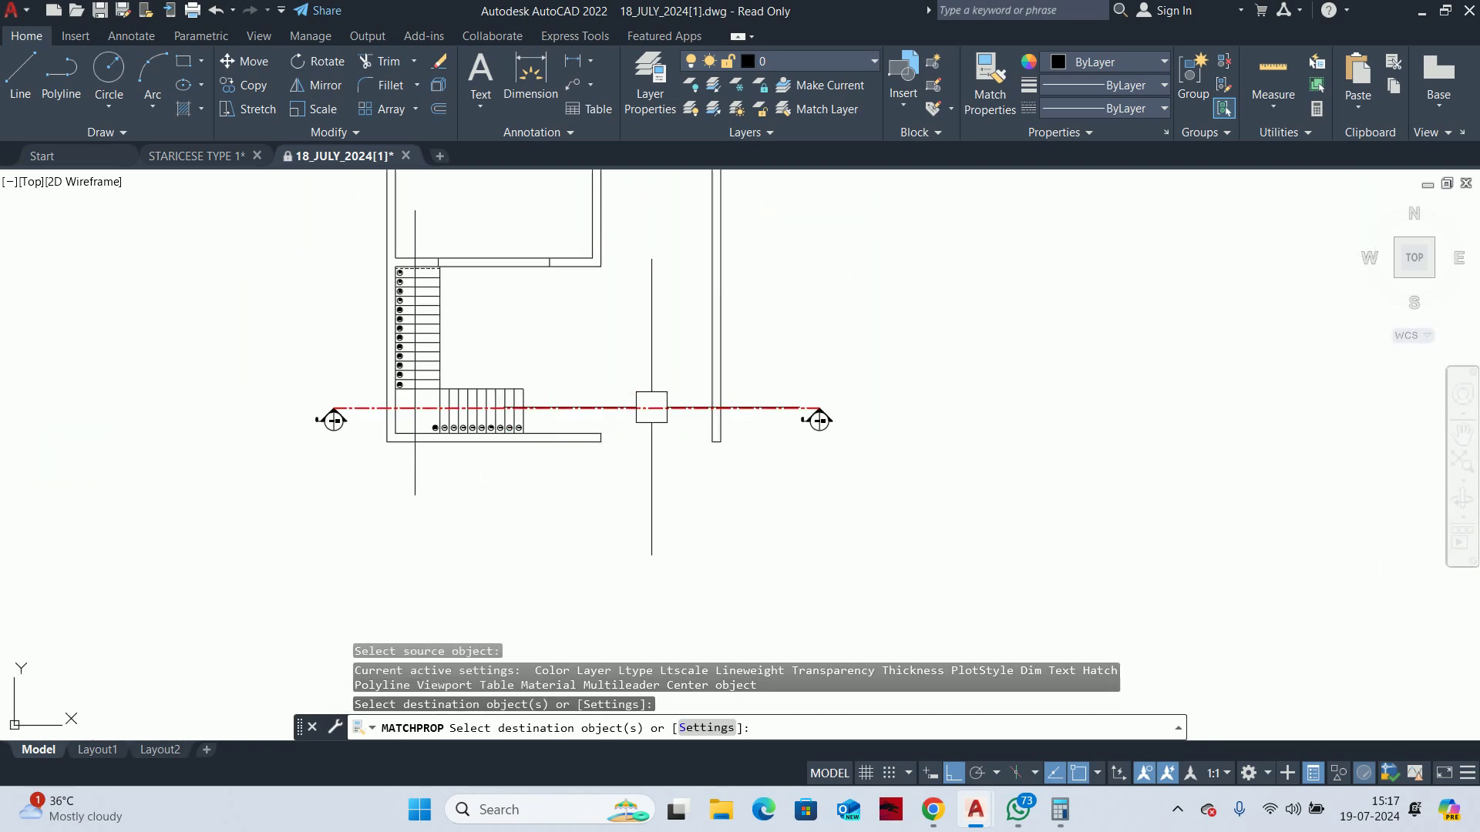
key(Escape)
scroll(504, 420, up, 4)
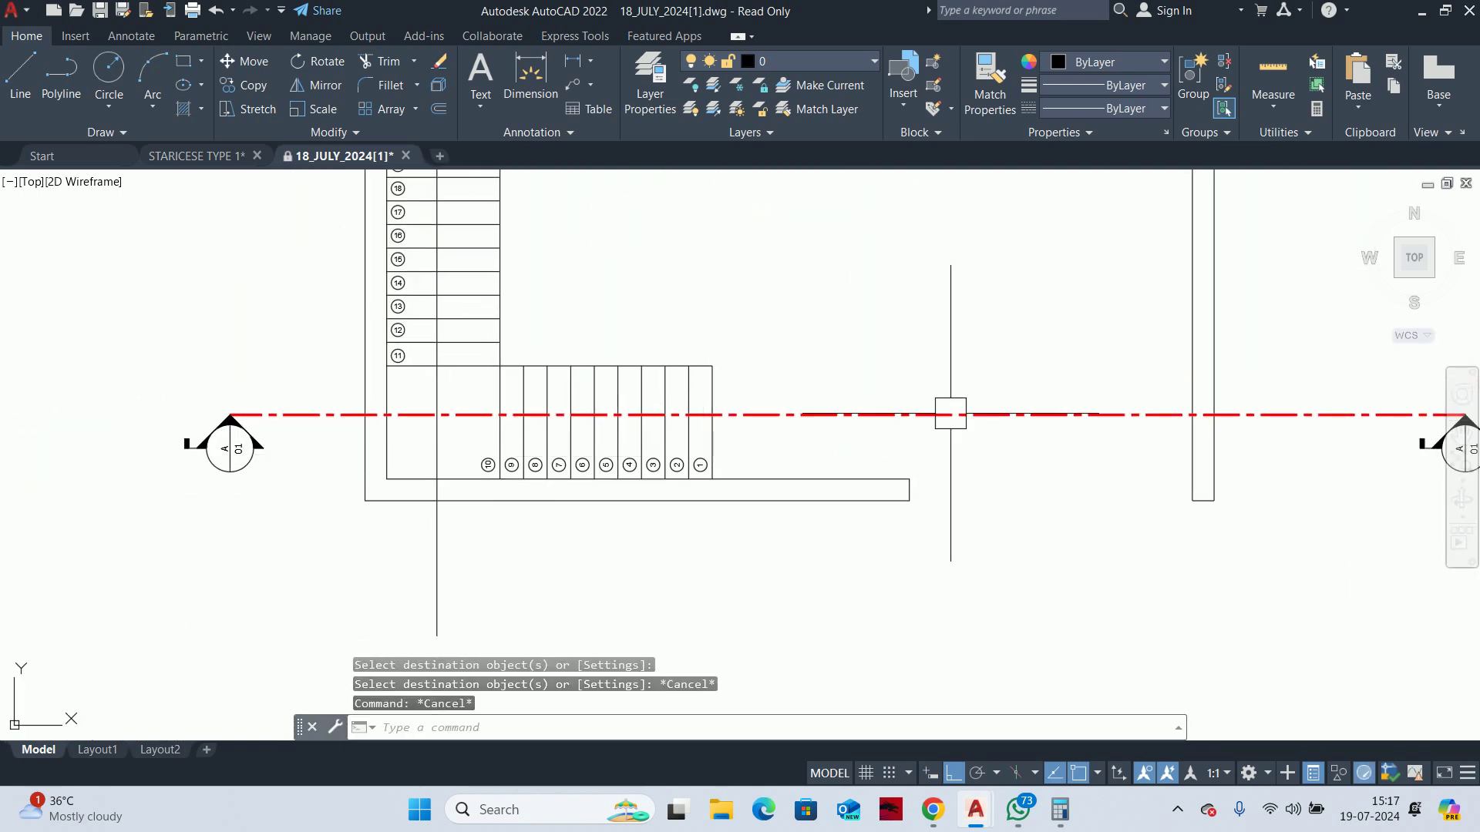
Select the red section line and the vertical wall line by the stair to inspect them
click(949, 414)
key(Escape)
scroll(814, 436, down, 2)
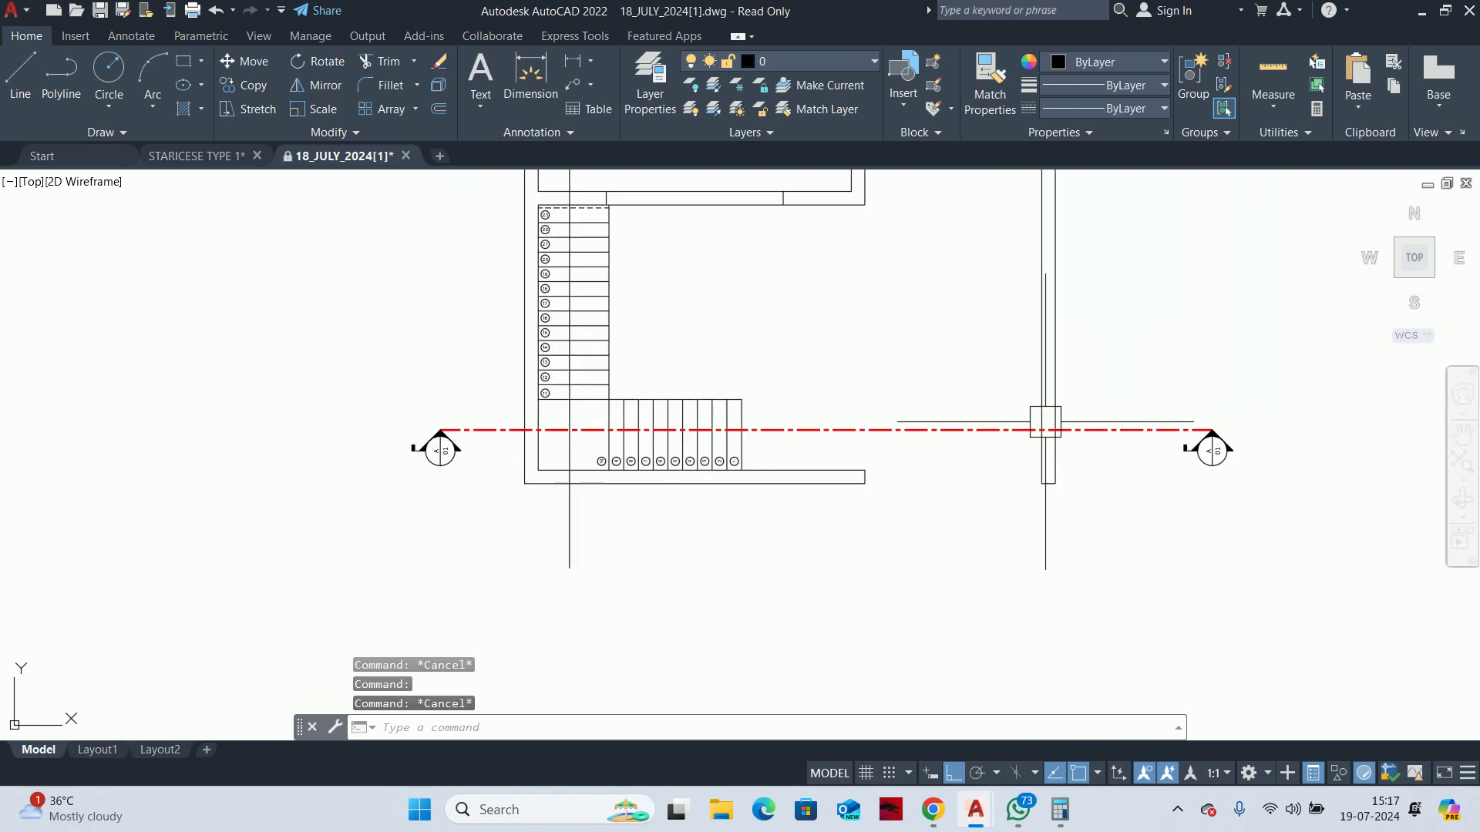
scroll(973, 423, down, 2)
click(722, 512)
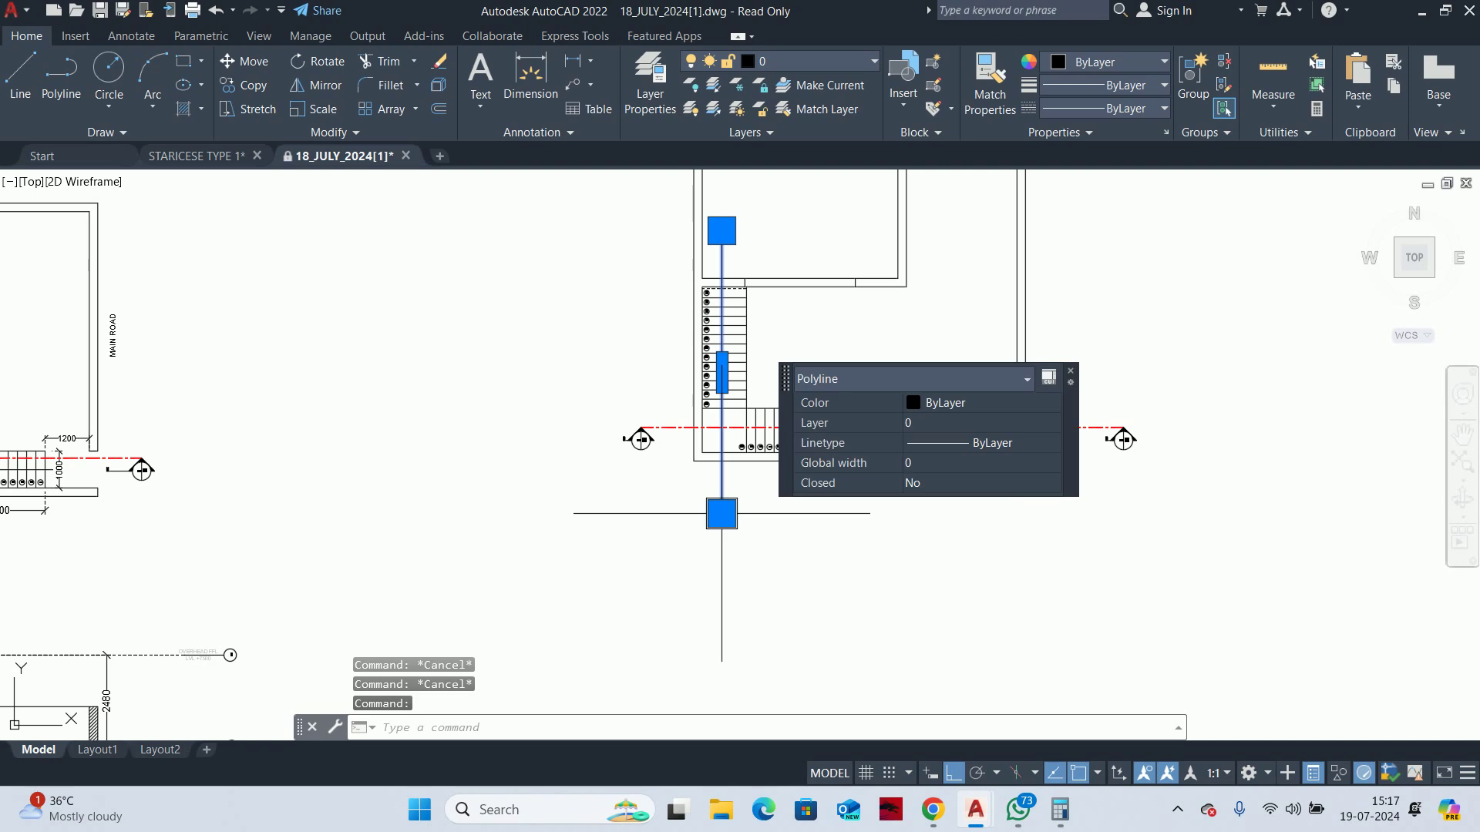
key(Escape)
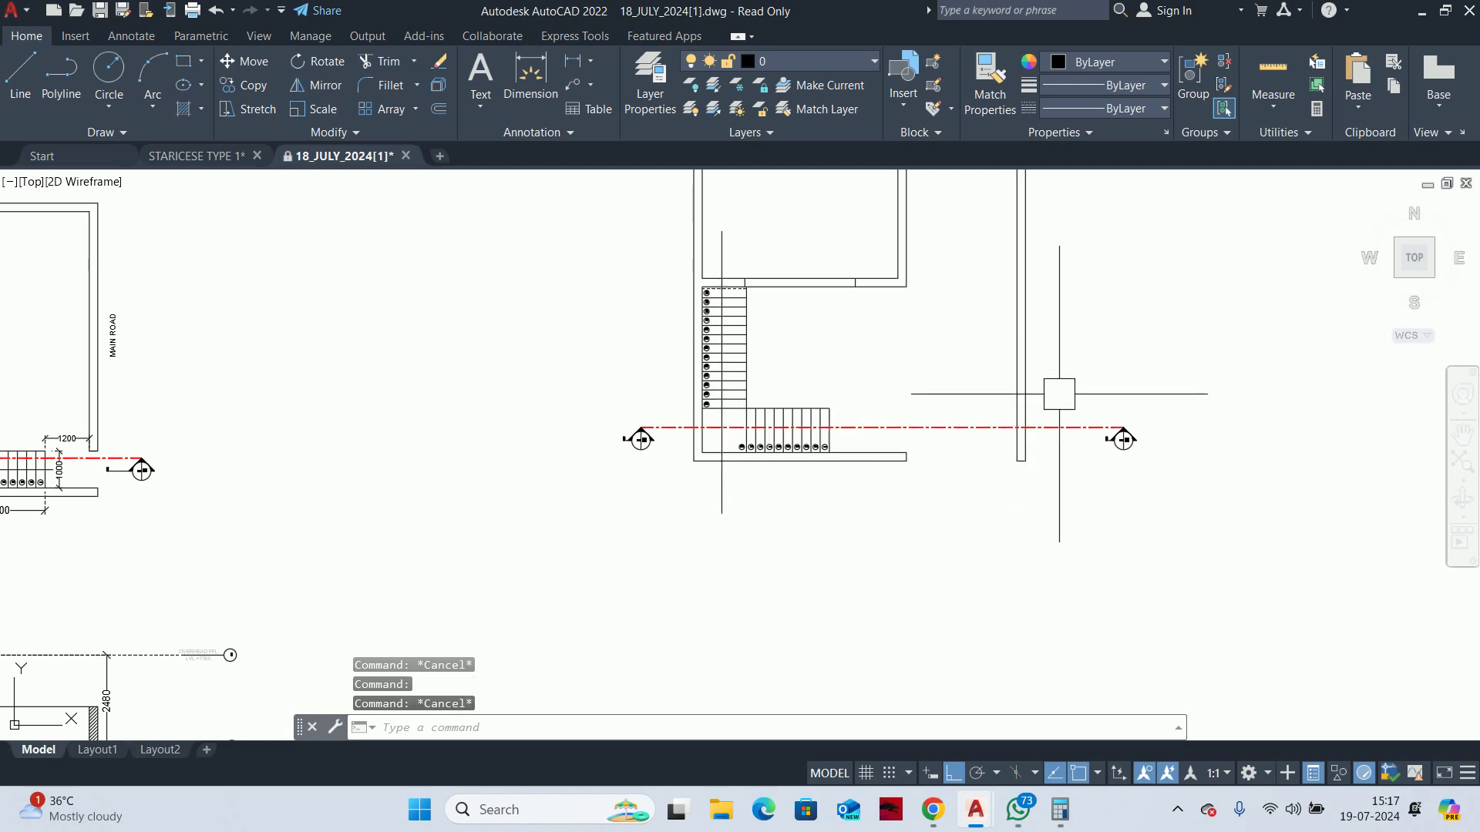
Pan below the stair and start a vertical construction line with XL
middle_drag(954, 413, 932, 365)
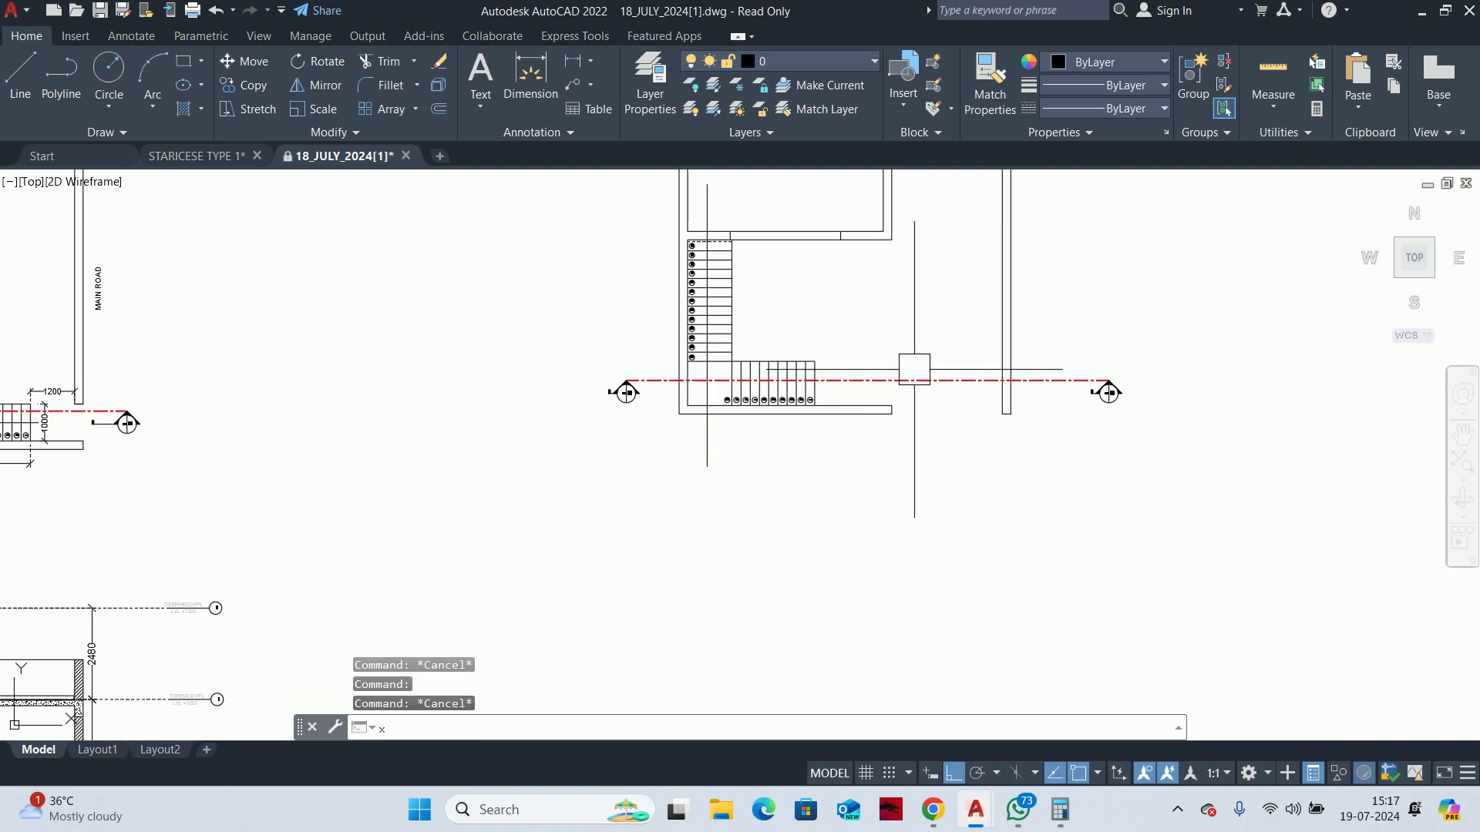
text(xl)
key(Return)
key(Return)
scroll(718, 444, up, 2)
Place a vertical construction line through the wall midpoint below the stair
scroll(682, 469, up, 2)
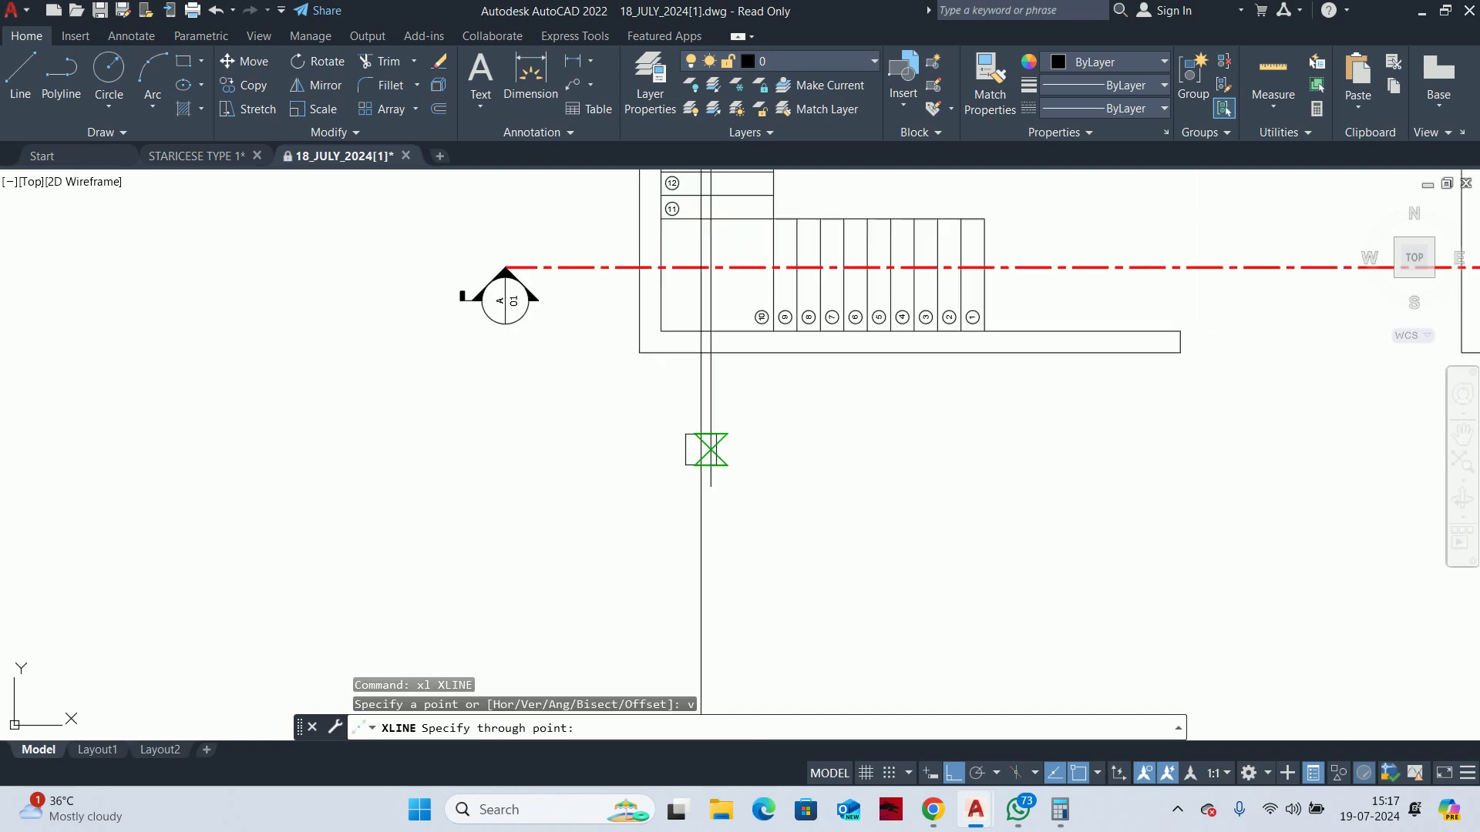
click(661, 330)
scroll(662, 330, down, 3)
scroll(809, 463, down, 2)
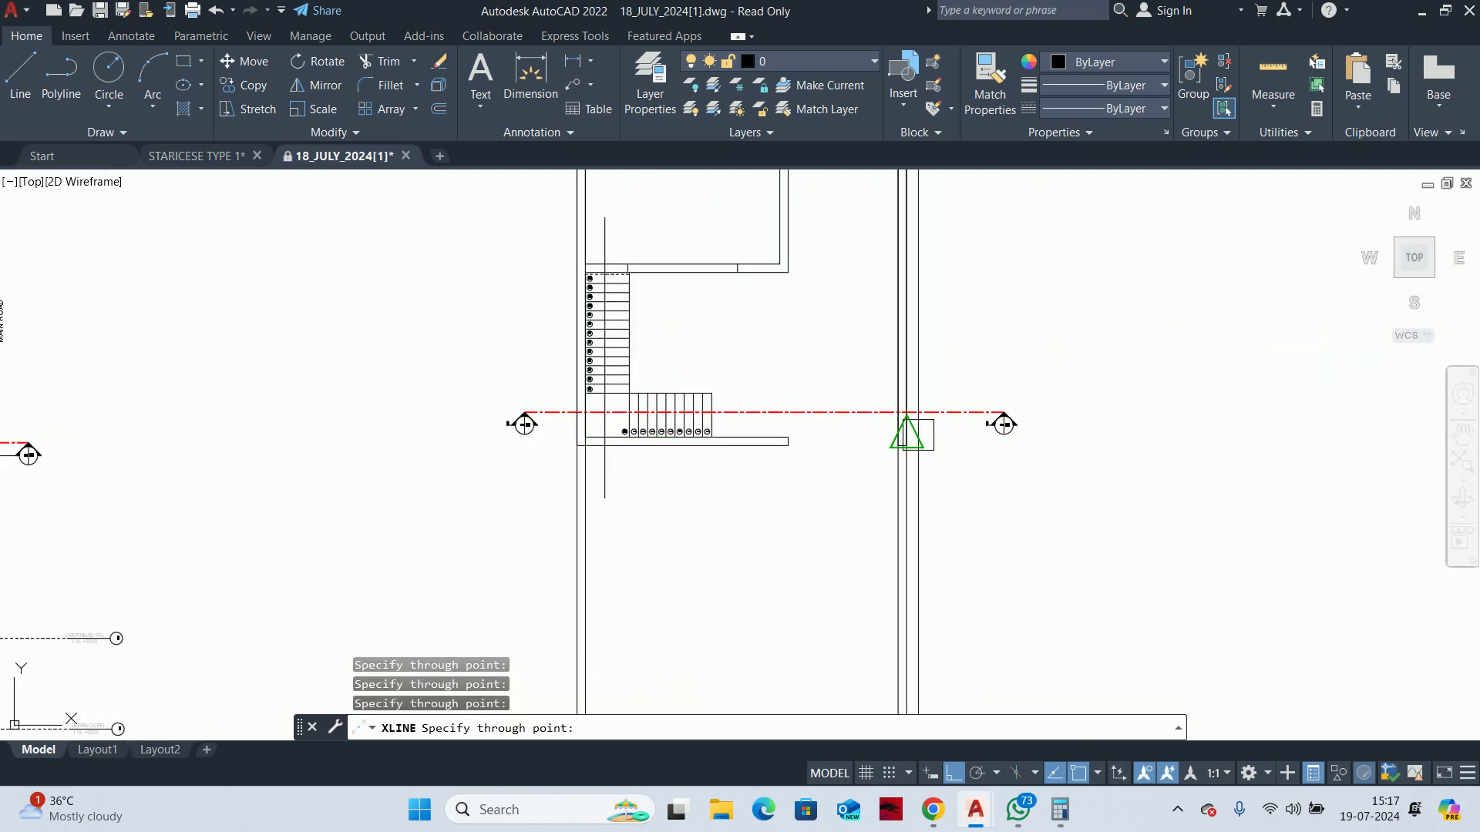
key(Escape)
key(Escape)
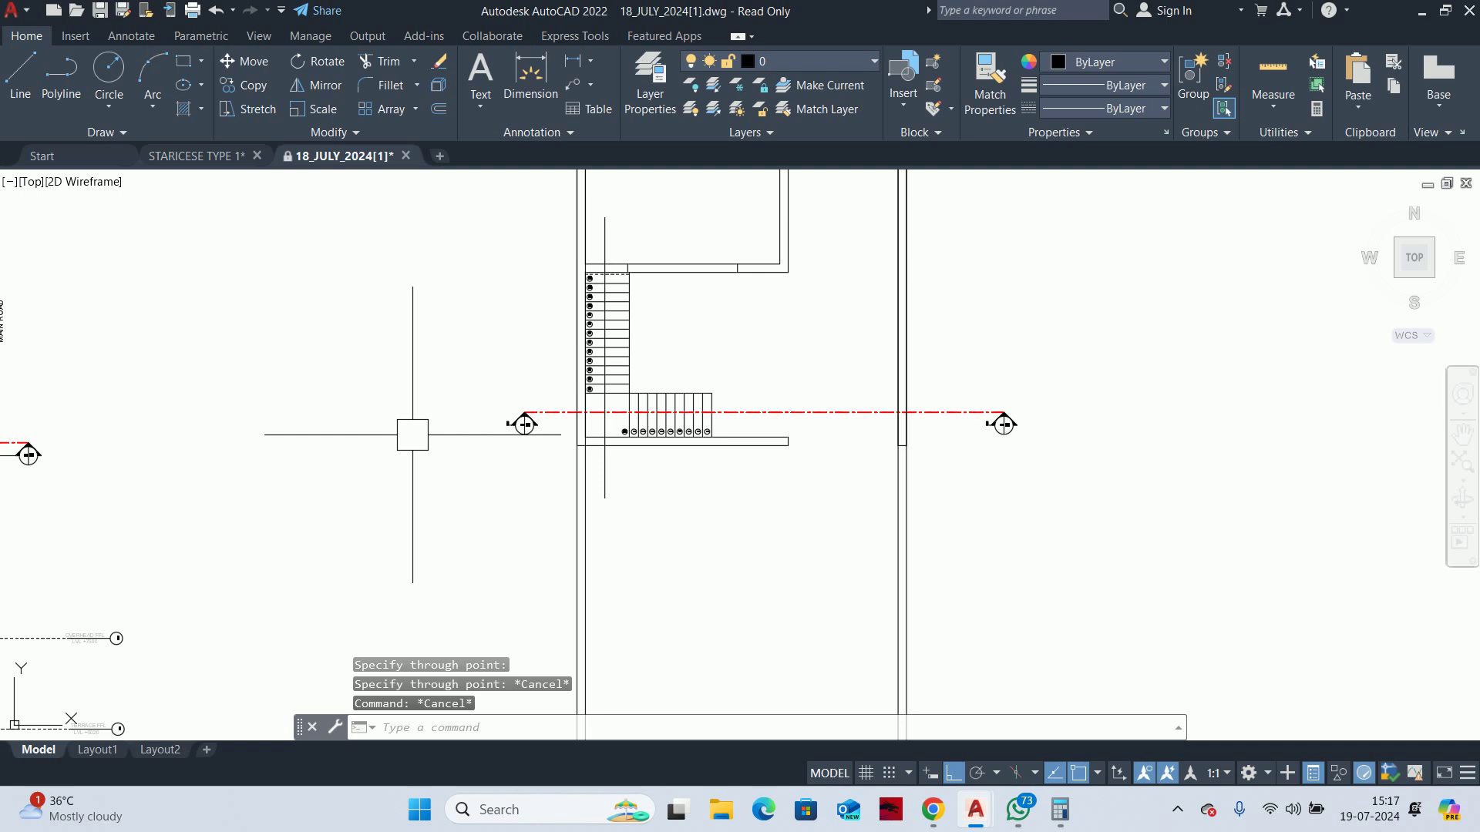
key(Escape)
key(Escape)
scroll(420, 493, down, 2)
Start a line at ground level, then cancel it while panning to the wall lines
text(1)
key(Return)
scroll(497, 357, up, 2)
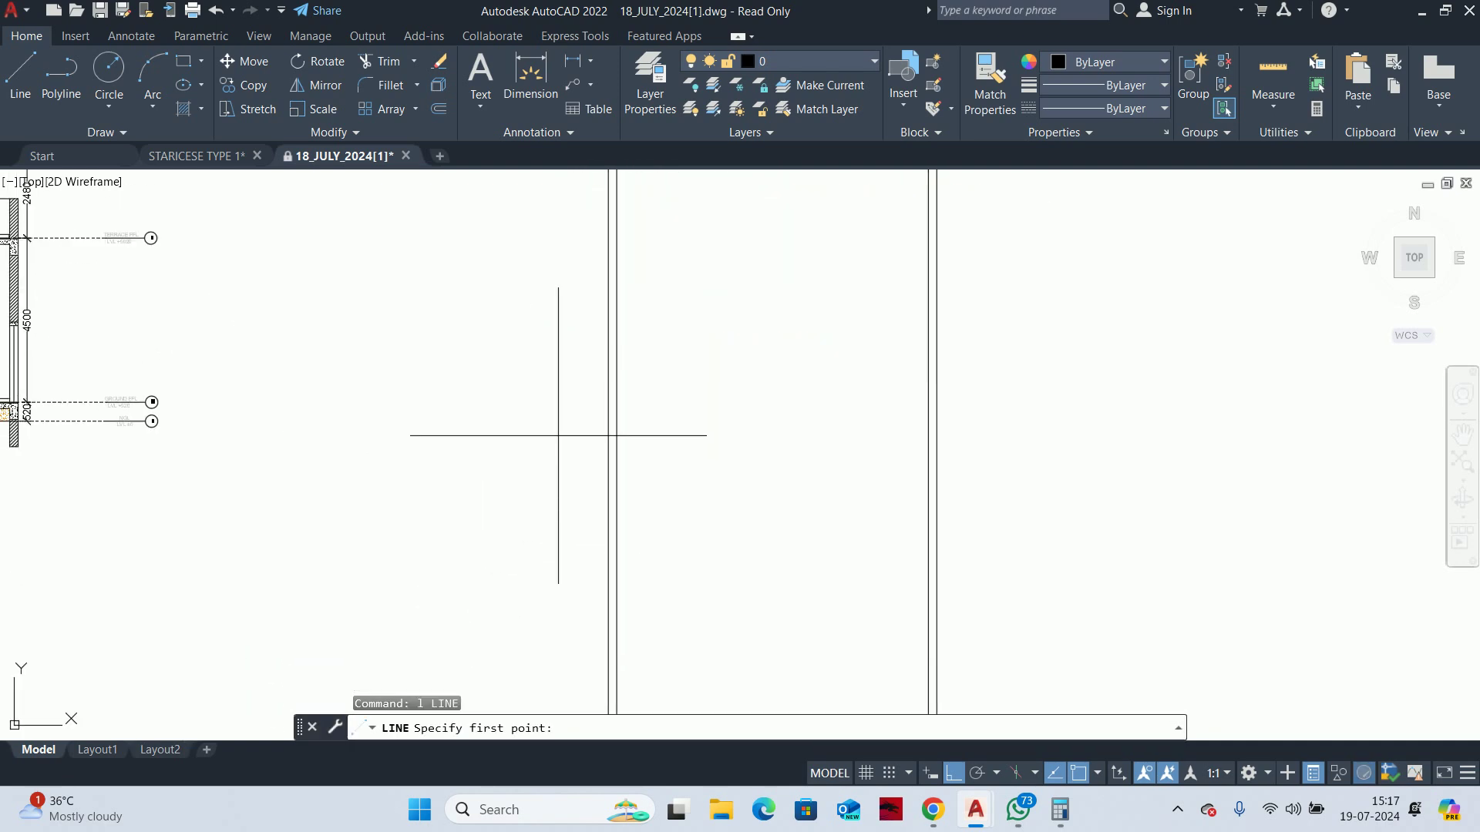
scroll(589, 424, down, 2)
scroll(578, 439, up, 4)
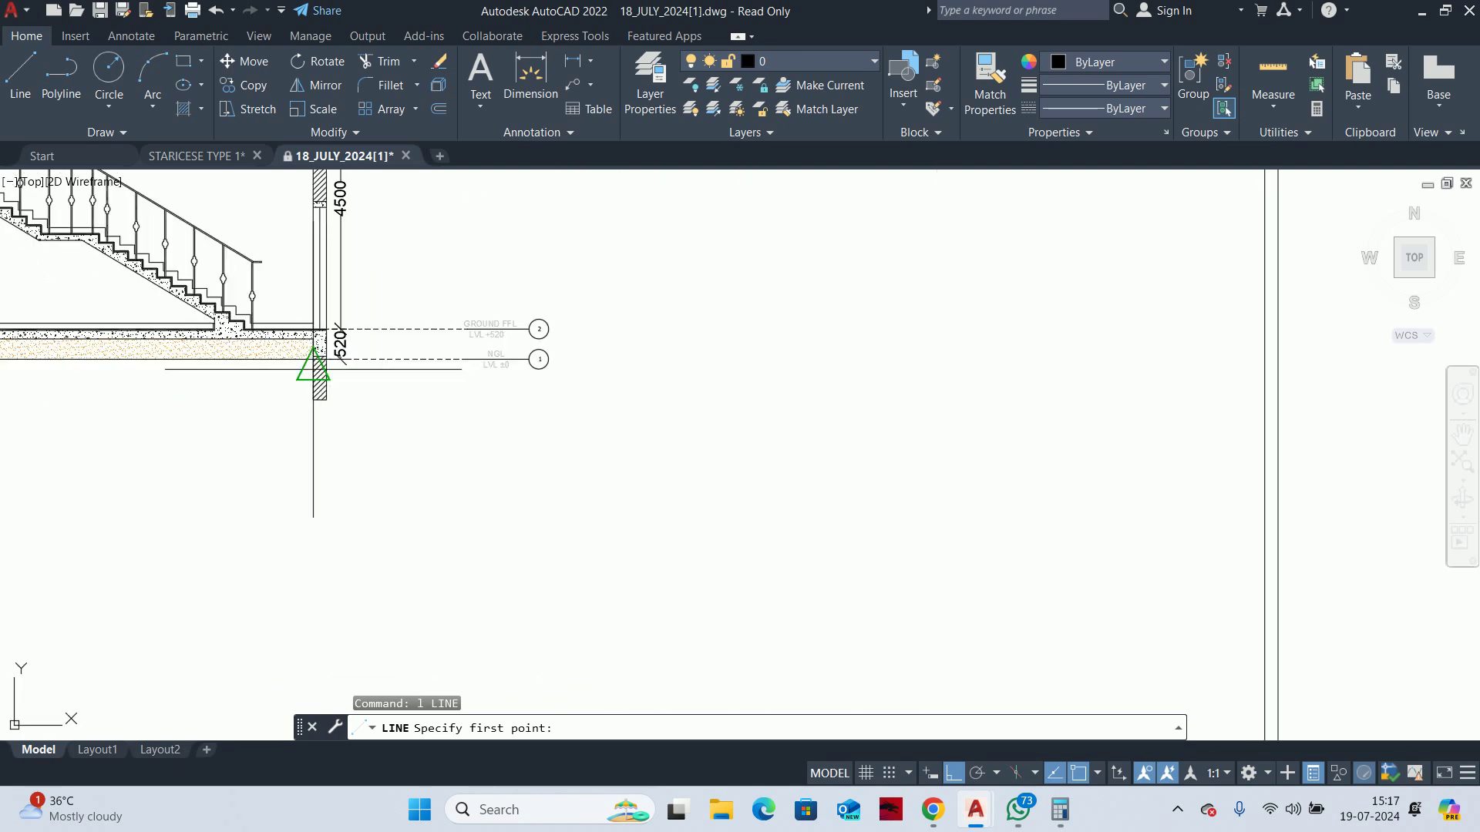
scroll(313, 355, up, 2)
click(347, 357)
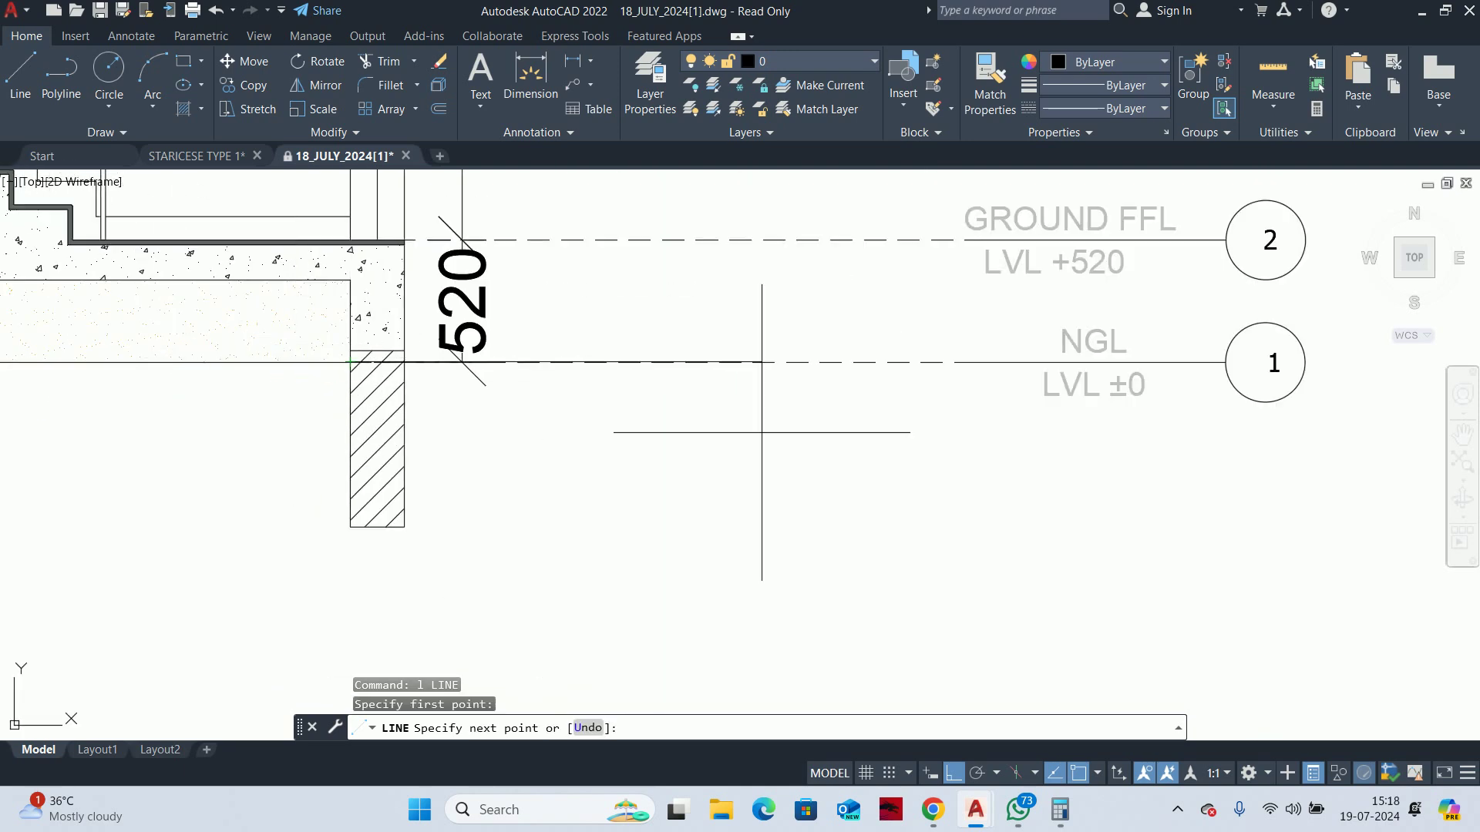
middle_drag(347, 357, 601, 432)
key(Escape)
key(Escape)
middle_drag(1223, 429, 806, 452)
Start TRIM on the wall lines, then cancel it and pan back to the staircase
text(tr)
key(Return)
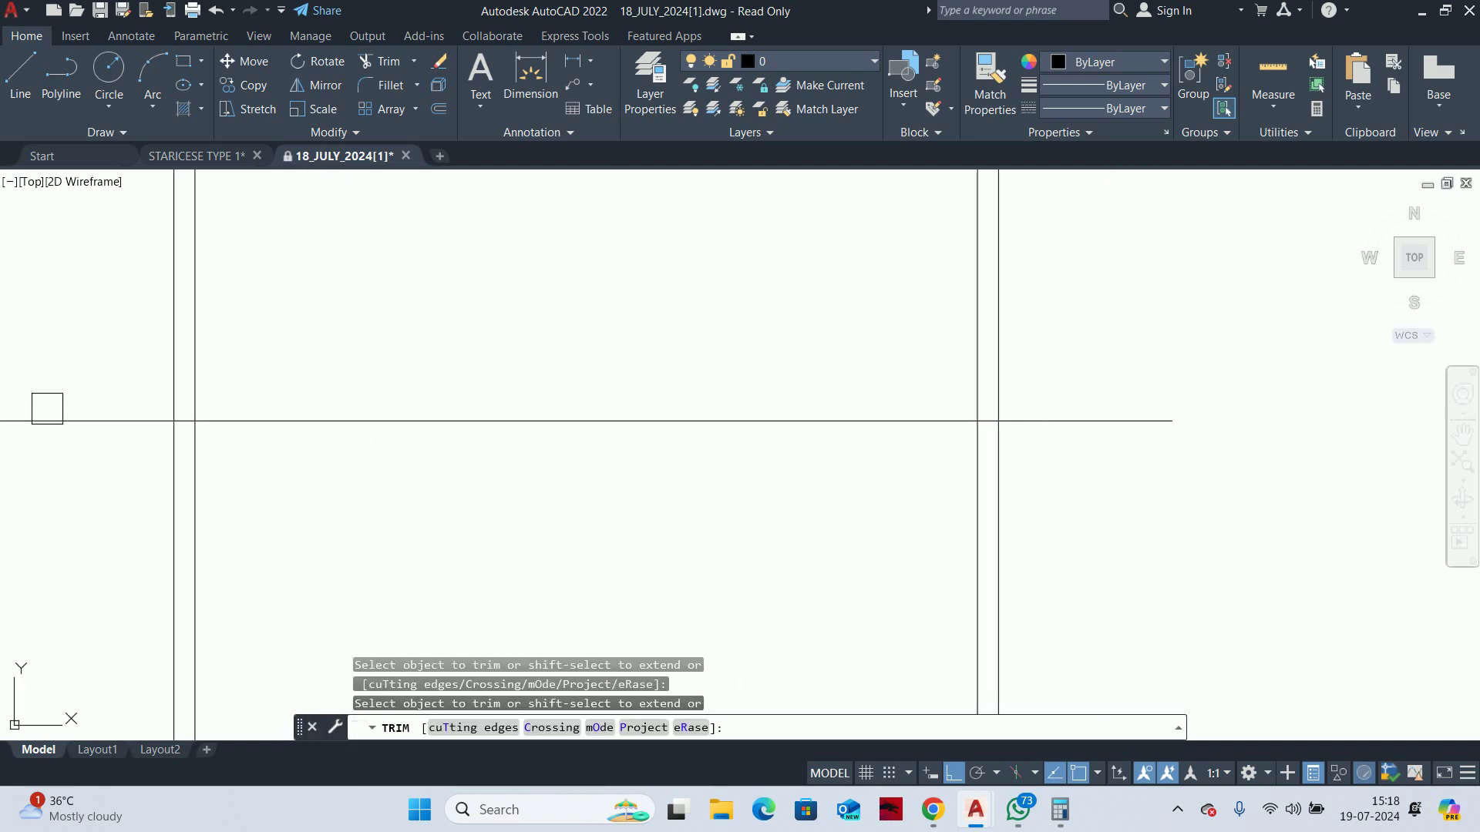
mouse_move(1004, 449)
middle_down()
mouse_move(1077, 449)
mouse_move(669, 468)
middle_up()
key(Escape)
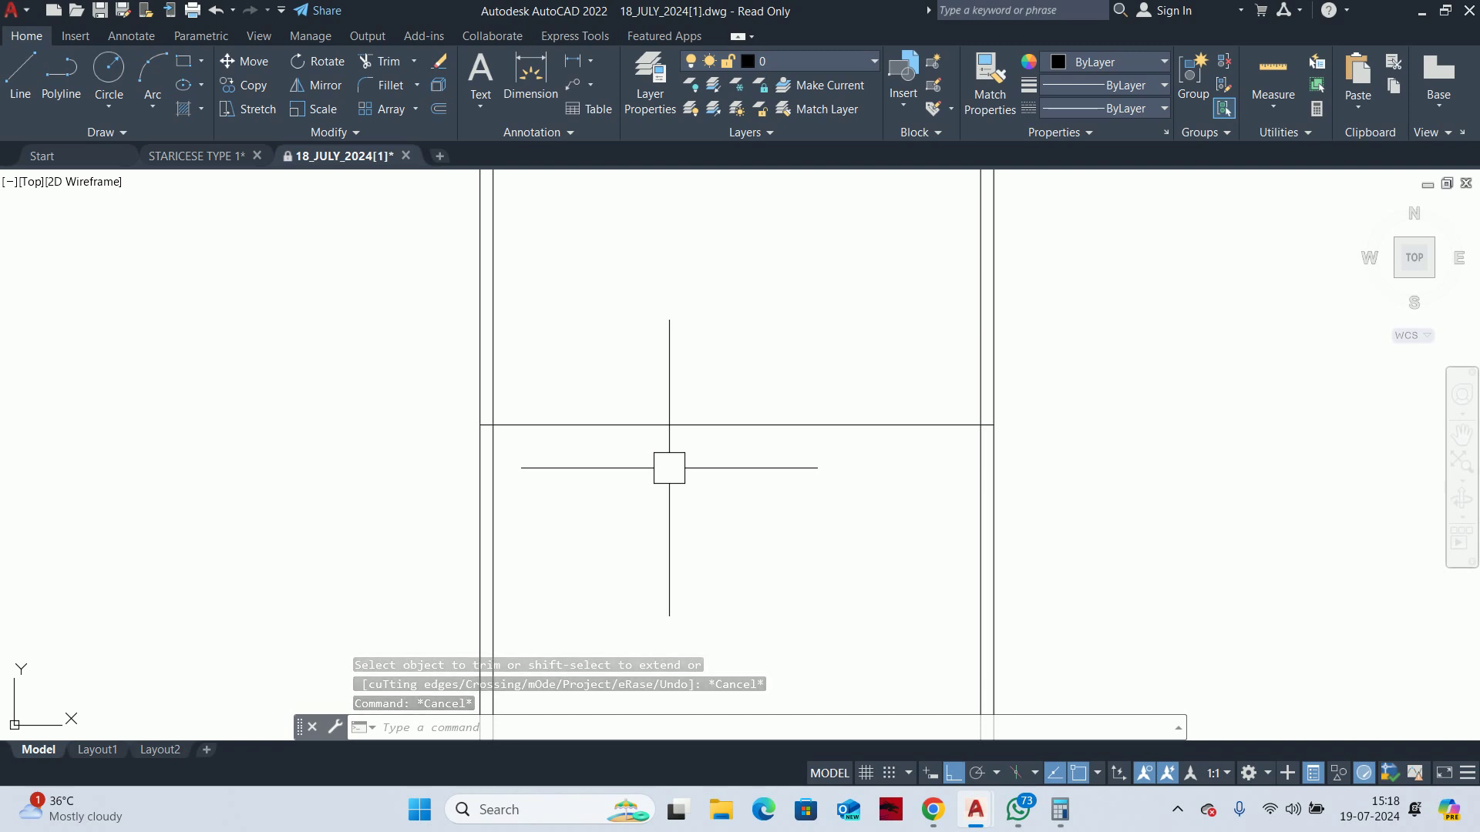
key(Escape)
scroll(669, 468, down, 2)
middle_drag(767, 459, 886, 481)
Start an OFFSET and cancel it
text(o)
key(Return)
key(Escape)
scroll(885, 472, down, 3)
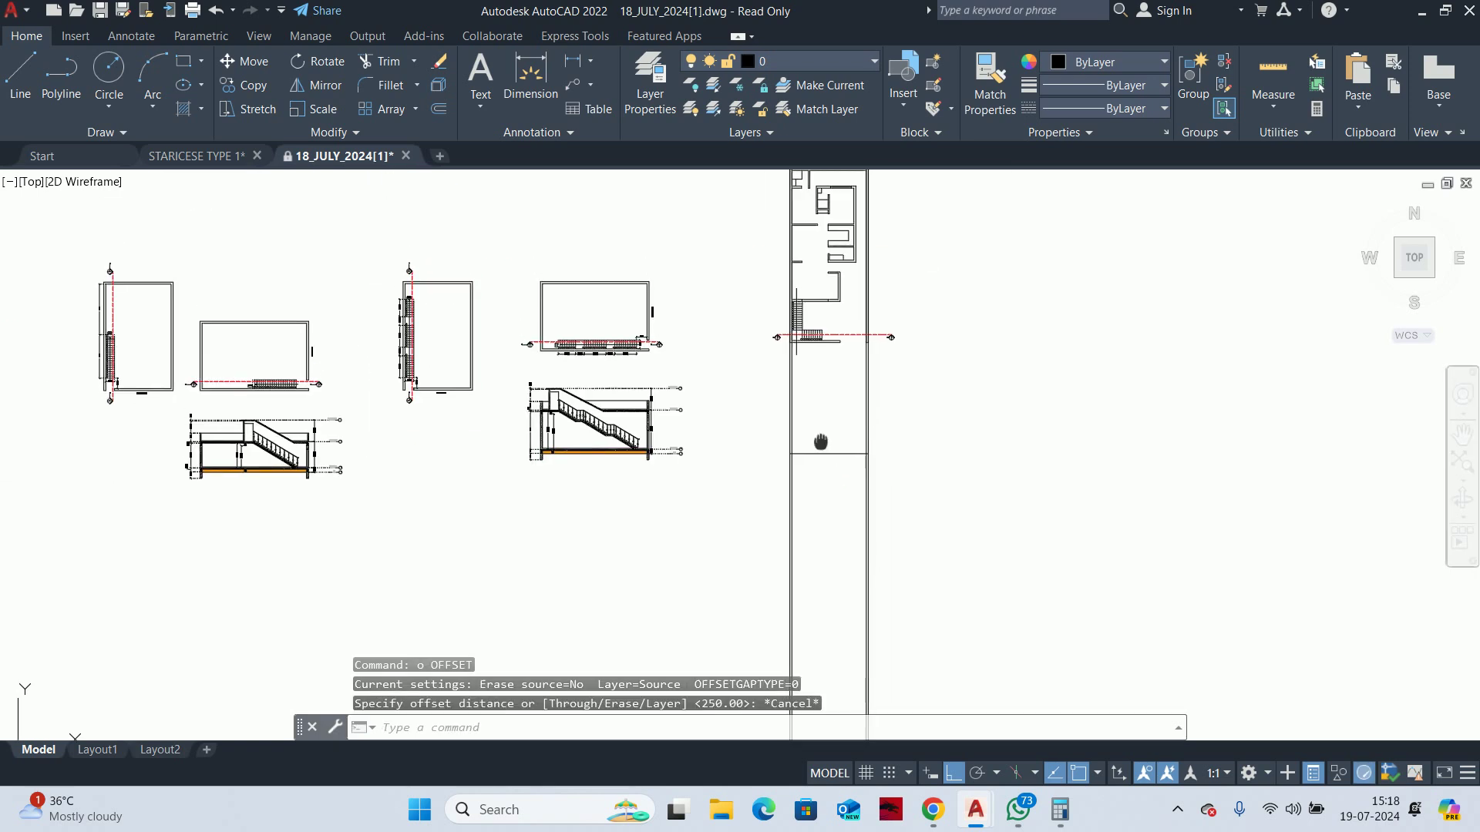
Cancel the pending command and offset the horizontal wall line 300 upward
scroll(827, 457, up, 3)
key(Escape)
key(Escape)
key(Escape)
scroll(757, 403, down, 3)
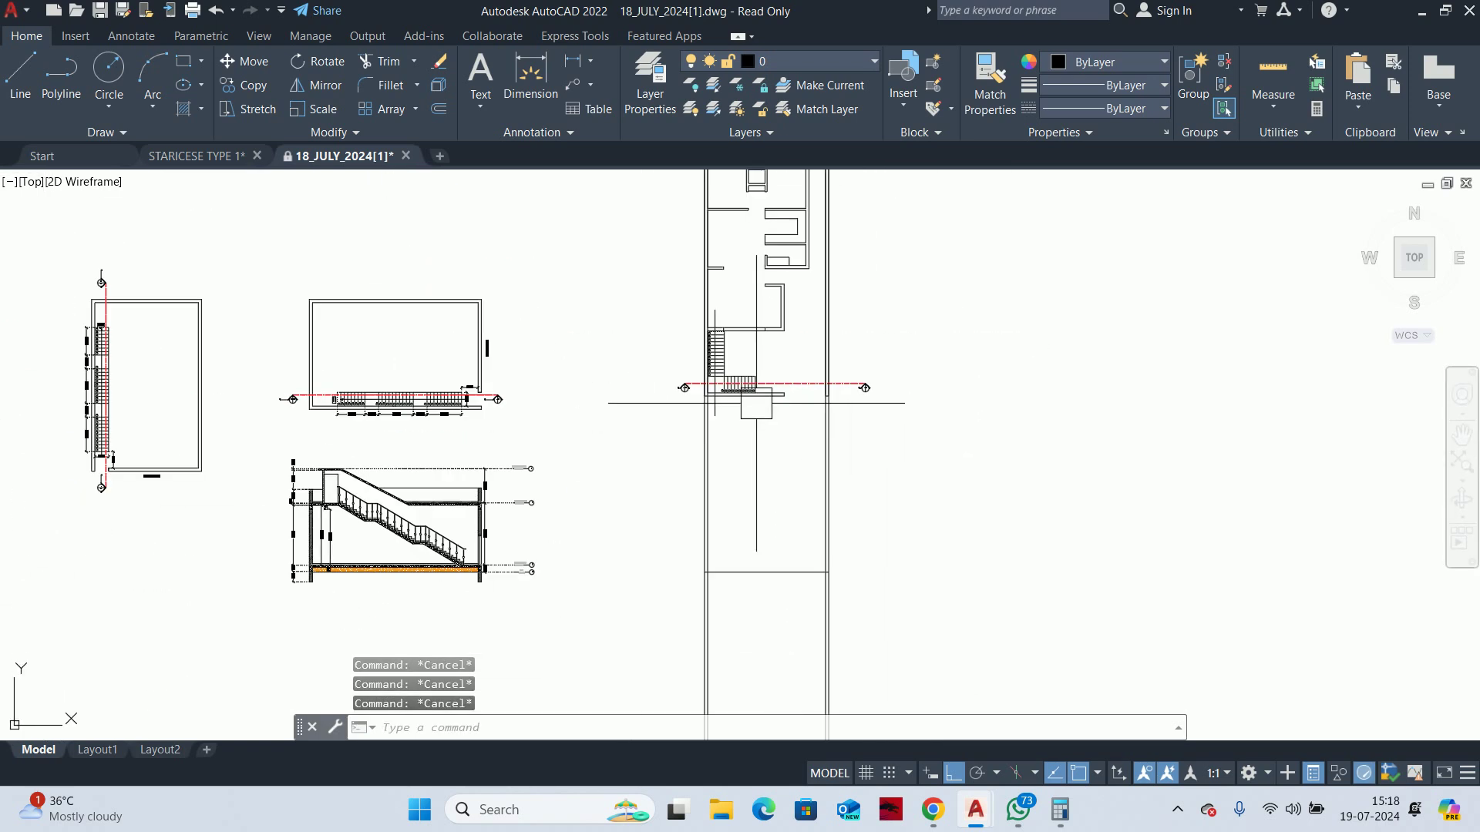
scroll(694, 400, up, 3)
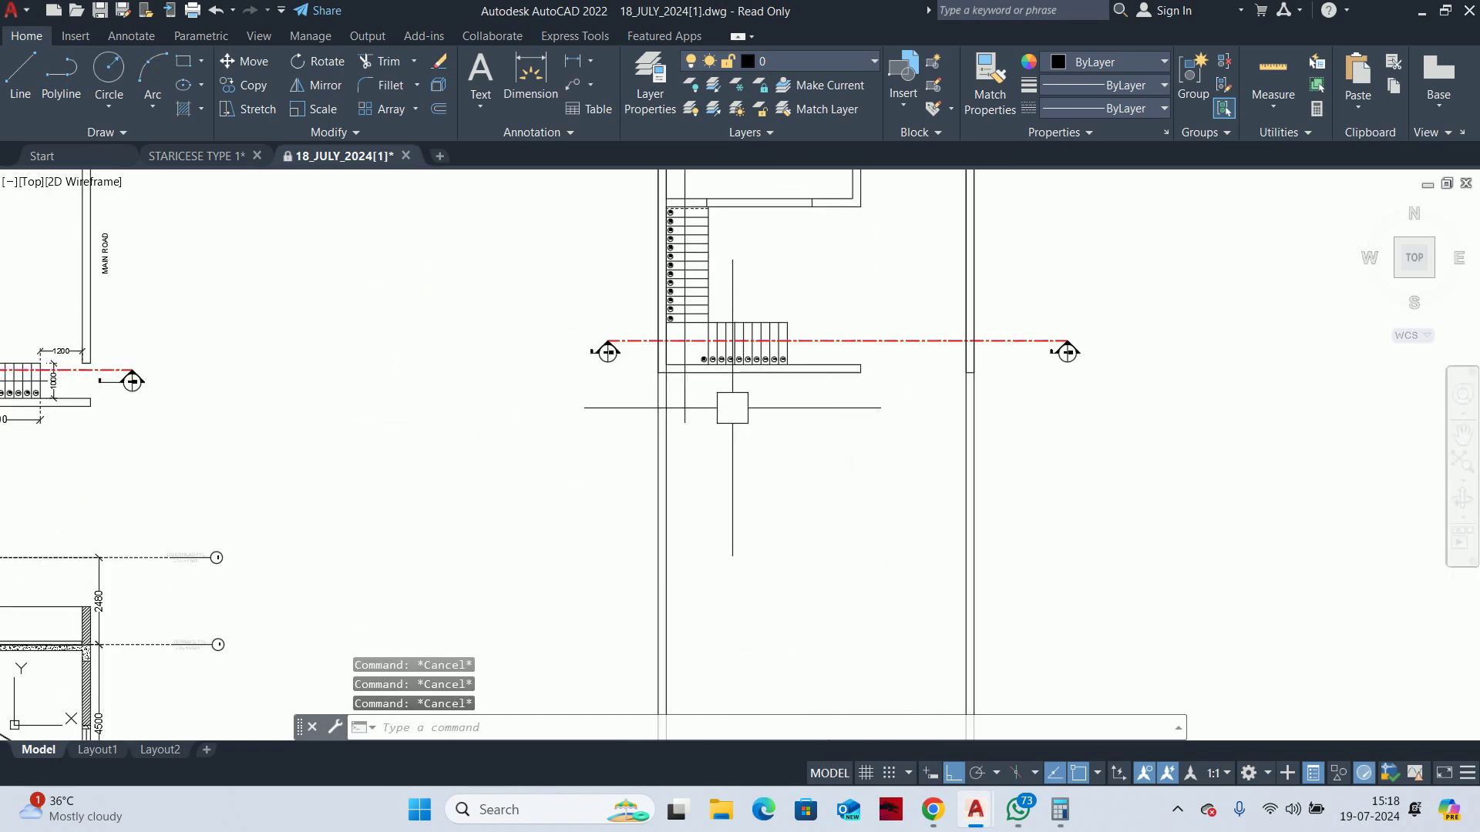
scroll(744, 393, up, 1)
text(o)
key(Return)
middle_drag(710, 495, 729, 369)
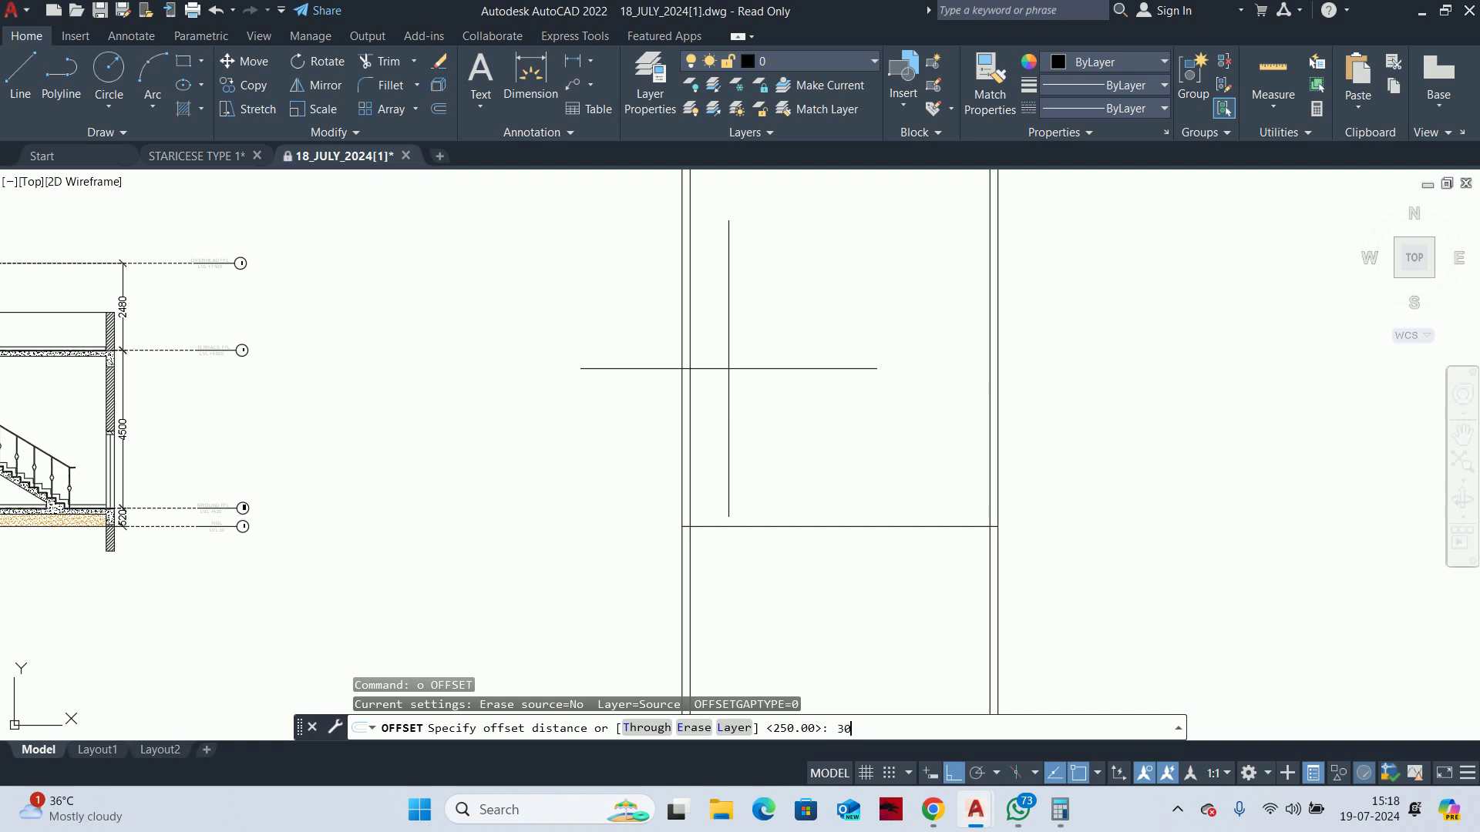
key(Return)
click(782, 526)
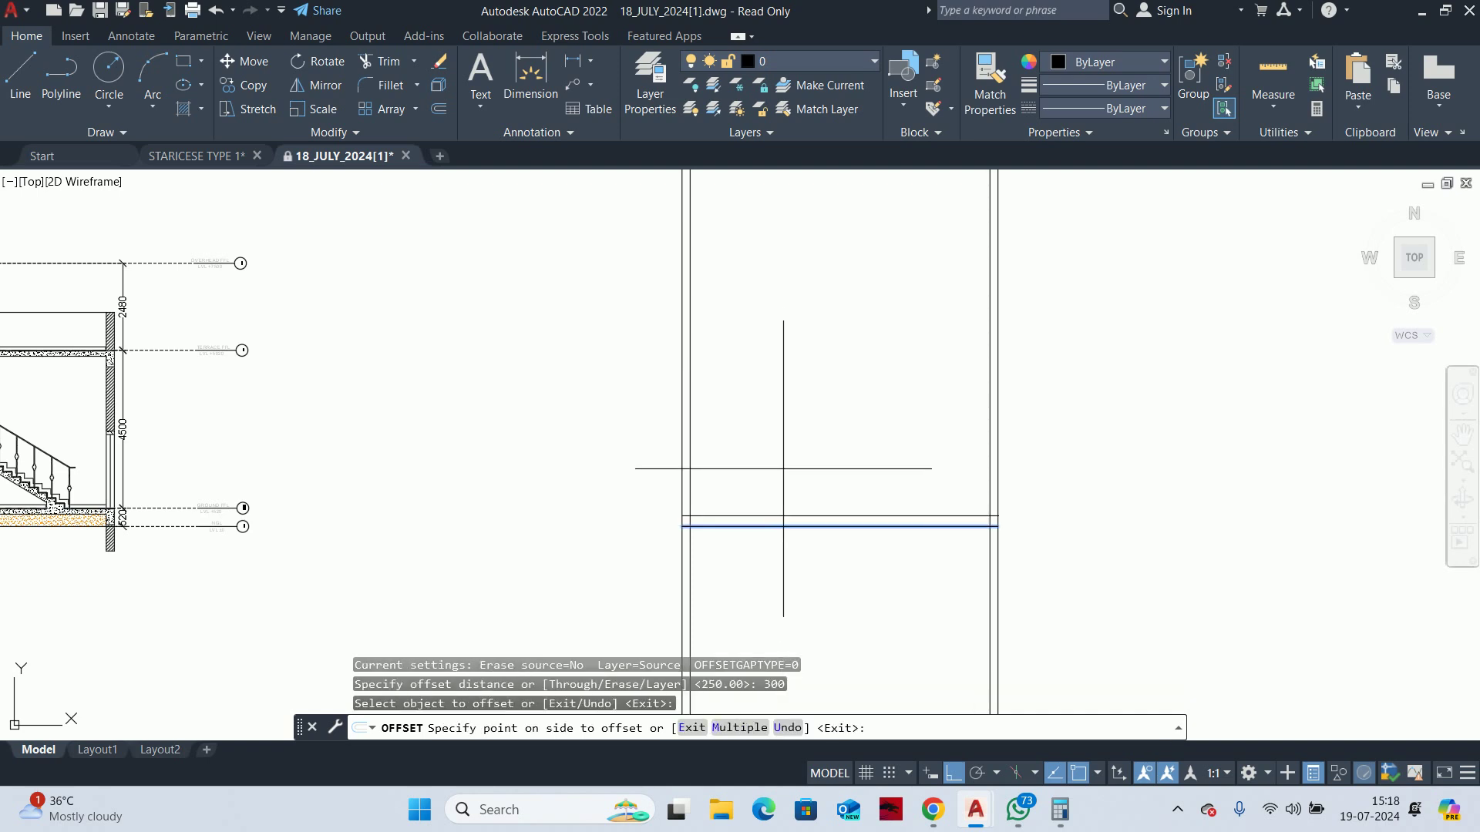
click(784, 463)
key(Escape)
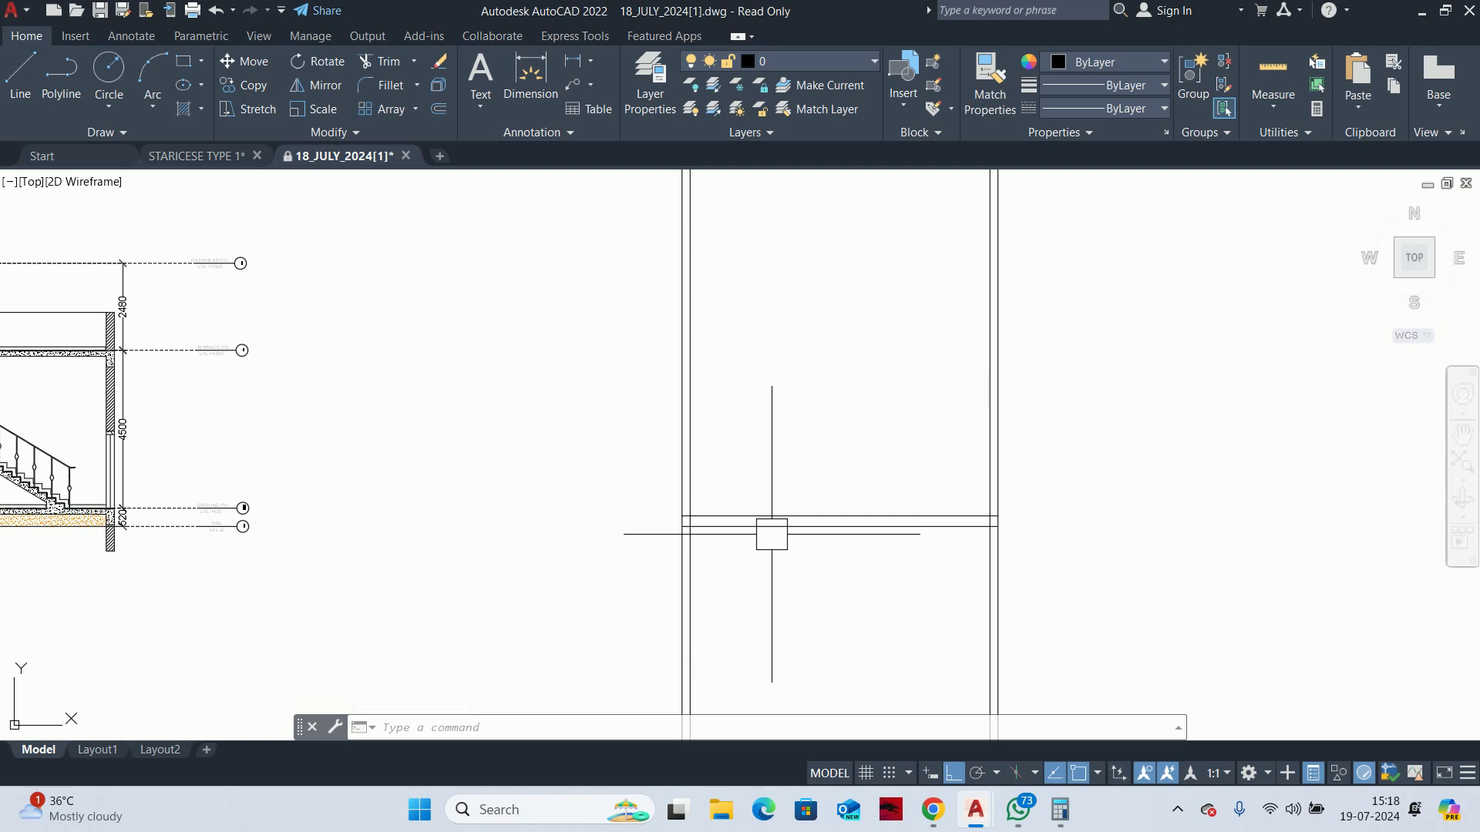
Bring the stair section and plan into view
key(Escape)
scroll(744, 543, up, 2)
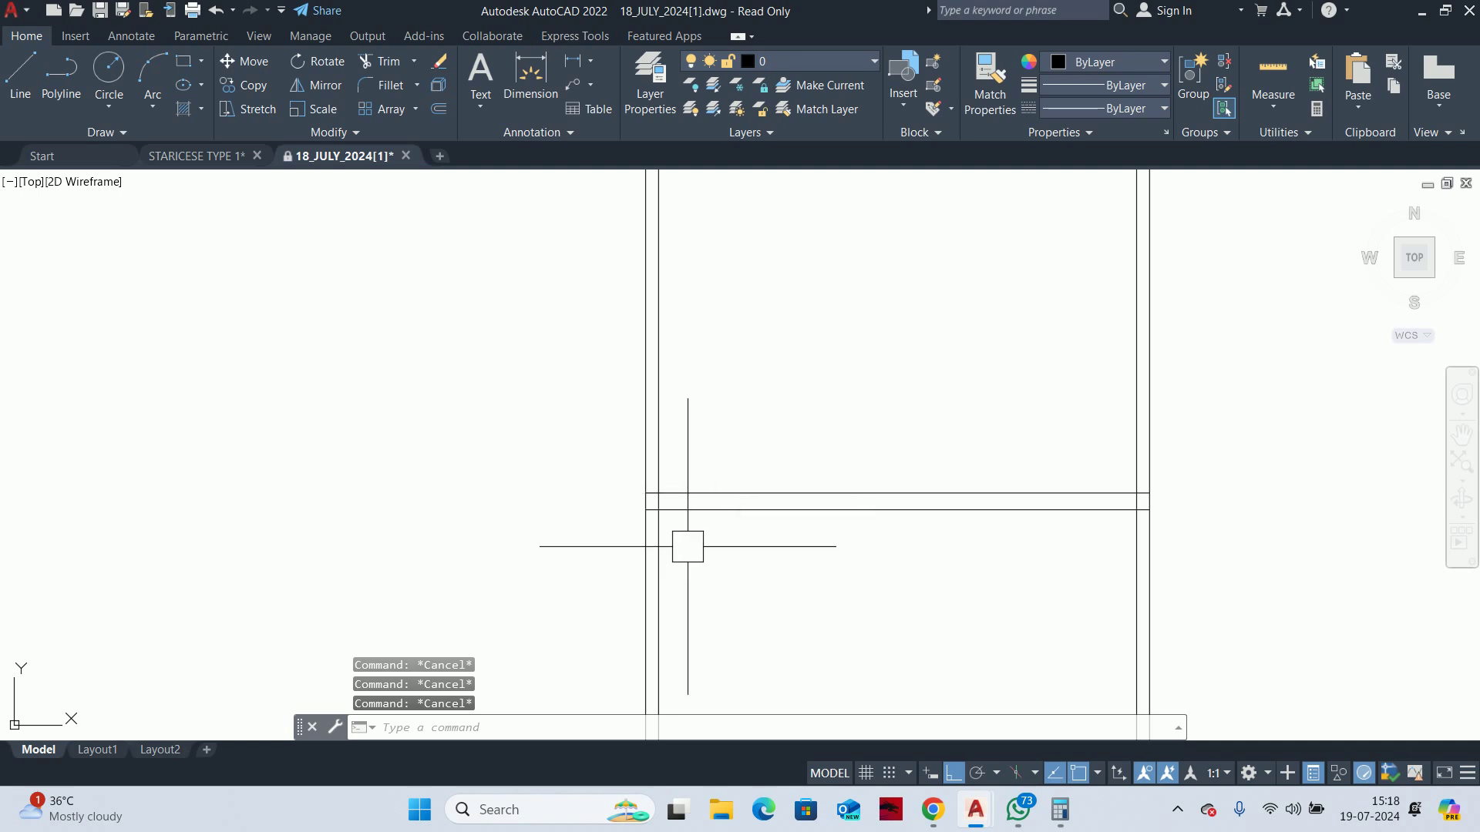
scroll(678, 364, down, 4)
scroll(711, 313, down, 2)
scroll(844, 398, up, 4)
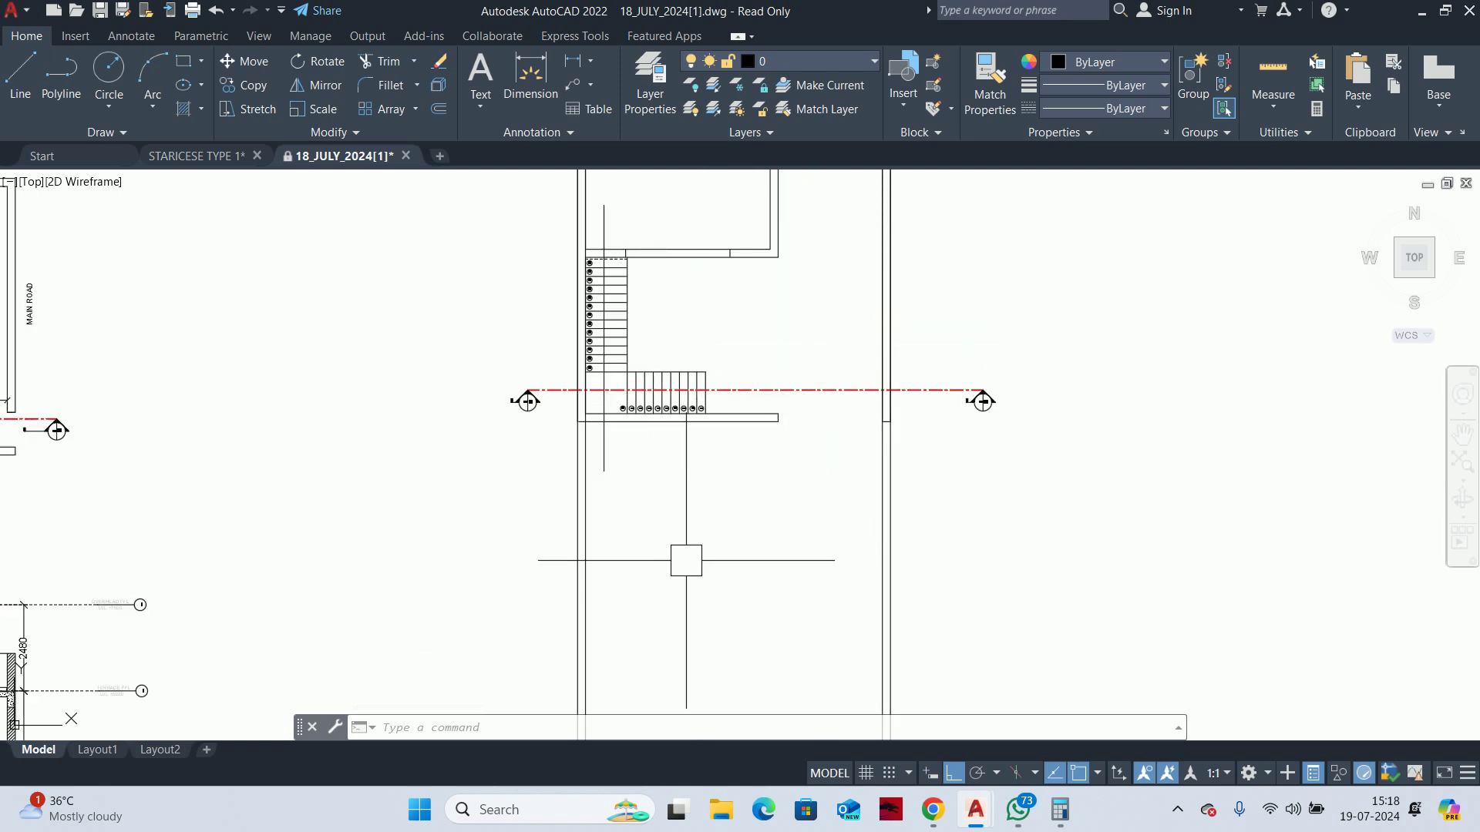
scroll(686, 560, down, 2)
middle_drag(693, 555, 714, 447)
Begin a 150 offset on a line, then cancel it
text(o)
key(Return)
text(150)
key(Return)
scroll(686, 406, up, 5)
click(686, 407)
key(Escape)
key(Escape)
key(Escape)
key(Escape)
Start and cancel a trim, then pan to the lower wall lines
text(tr)
key(Return)
scroll(495, 393, up, 5)
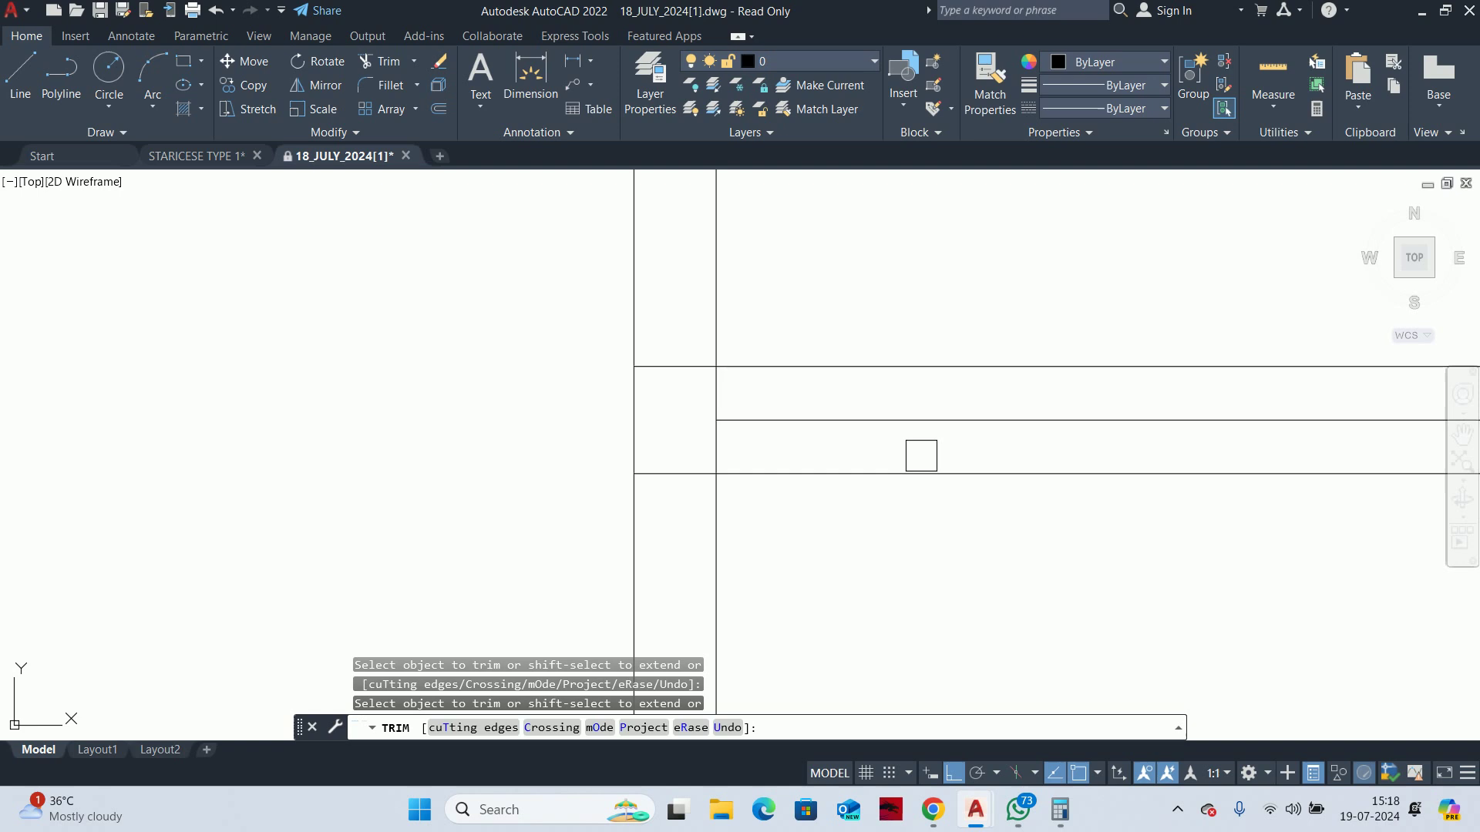
scroll(1242, 460, up, 2)
scroll(1134, 428, down, 5)
key(Escape)
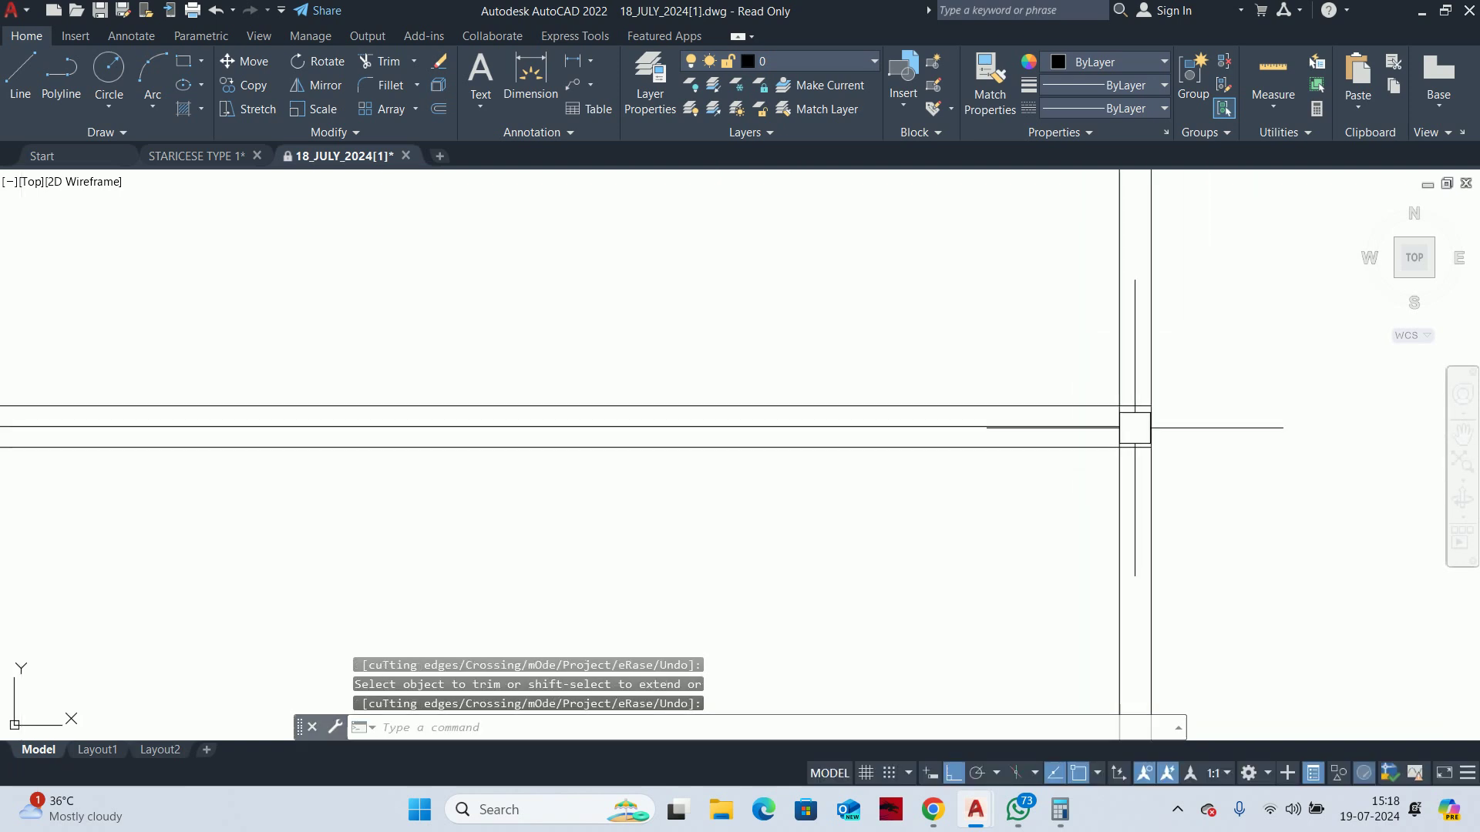
key(Escape)
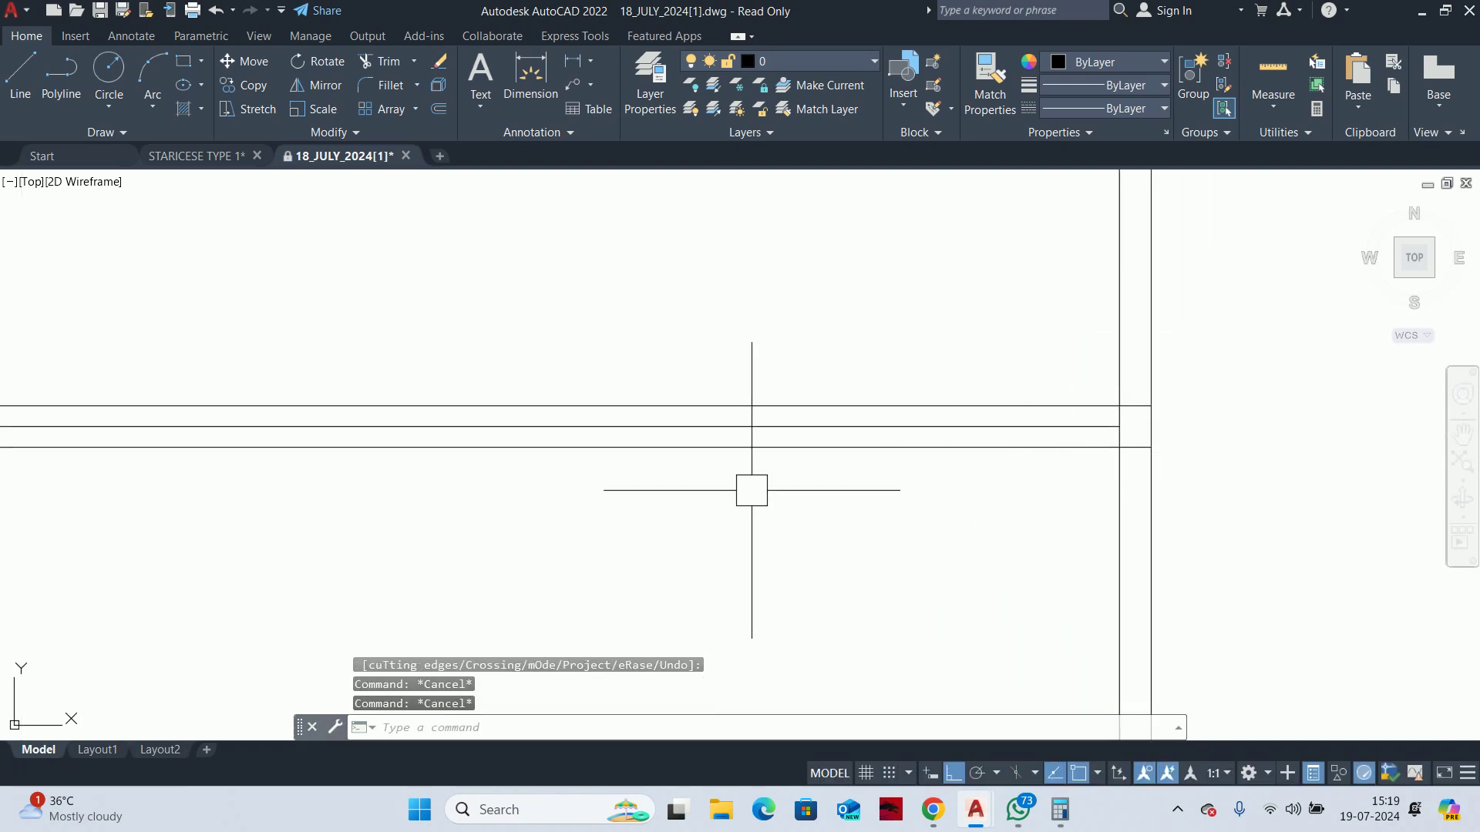
scroll(1027, 465, down, 3)
mouse_move(1026, 466)
middle_down()
mouse_move(818, 503)
mouse_move(887, 503)
middle_up()
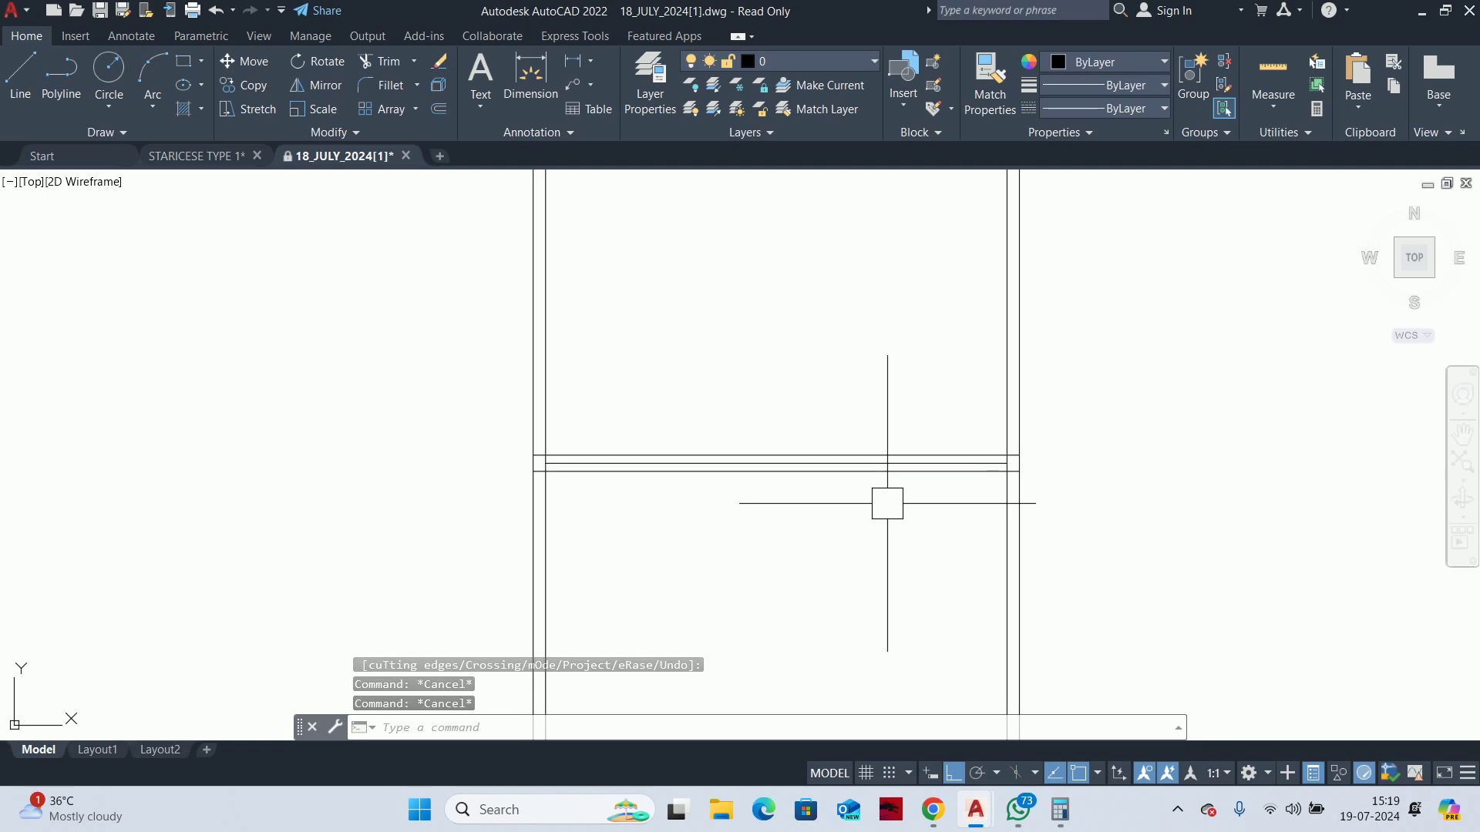
scroll(589, 496, up, 2)
scroll(581, 511, down, 4)
middle_drag(581, 511, 594, 543)
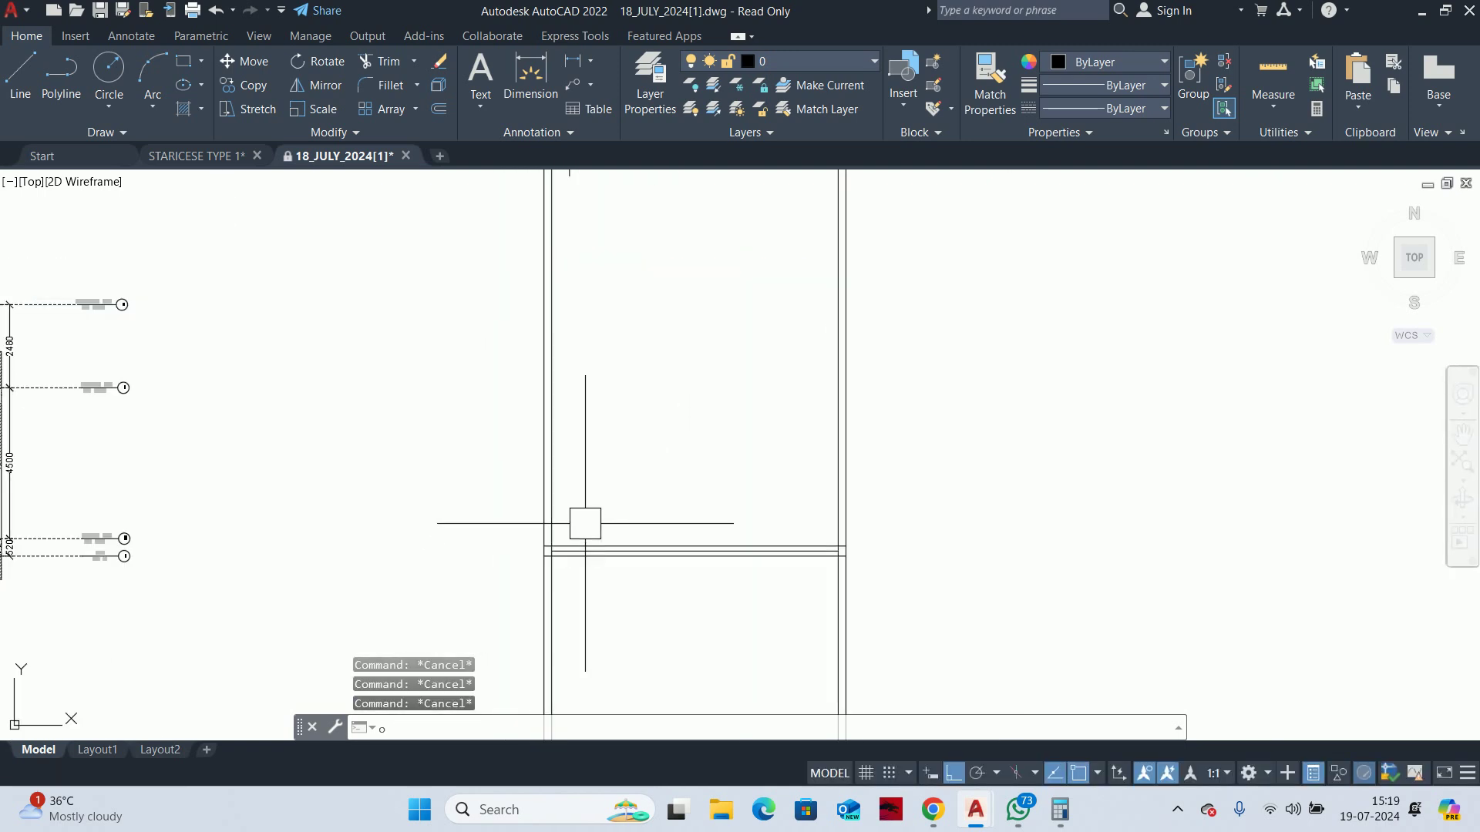
Offset the lower horizontal line by 50 to form a second wall line
key(Return)
text(5)
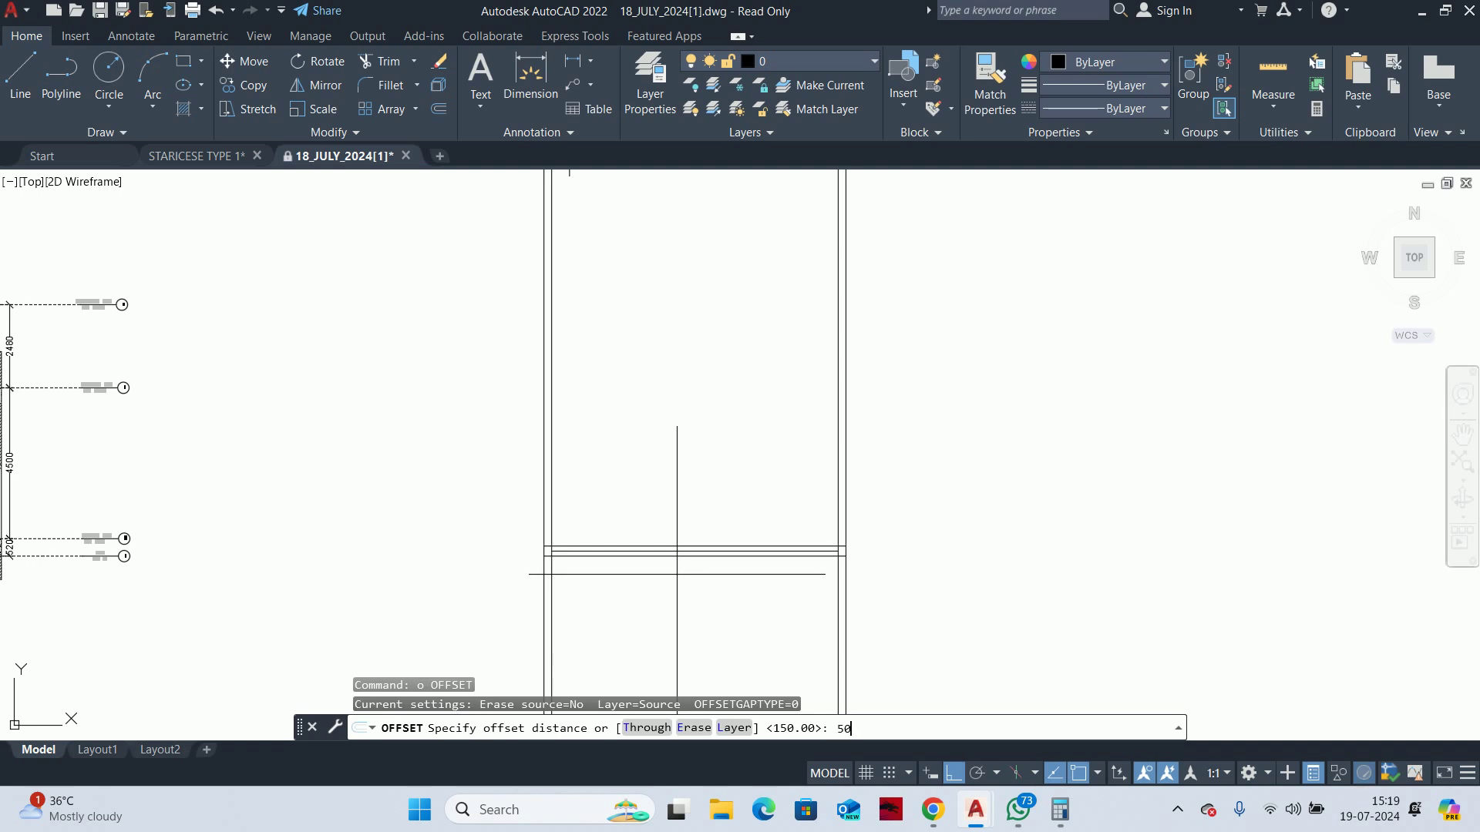
key(Return)
scroll(634, 582, up, 3)
click(647, 529)
click(647, 480)
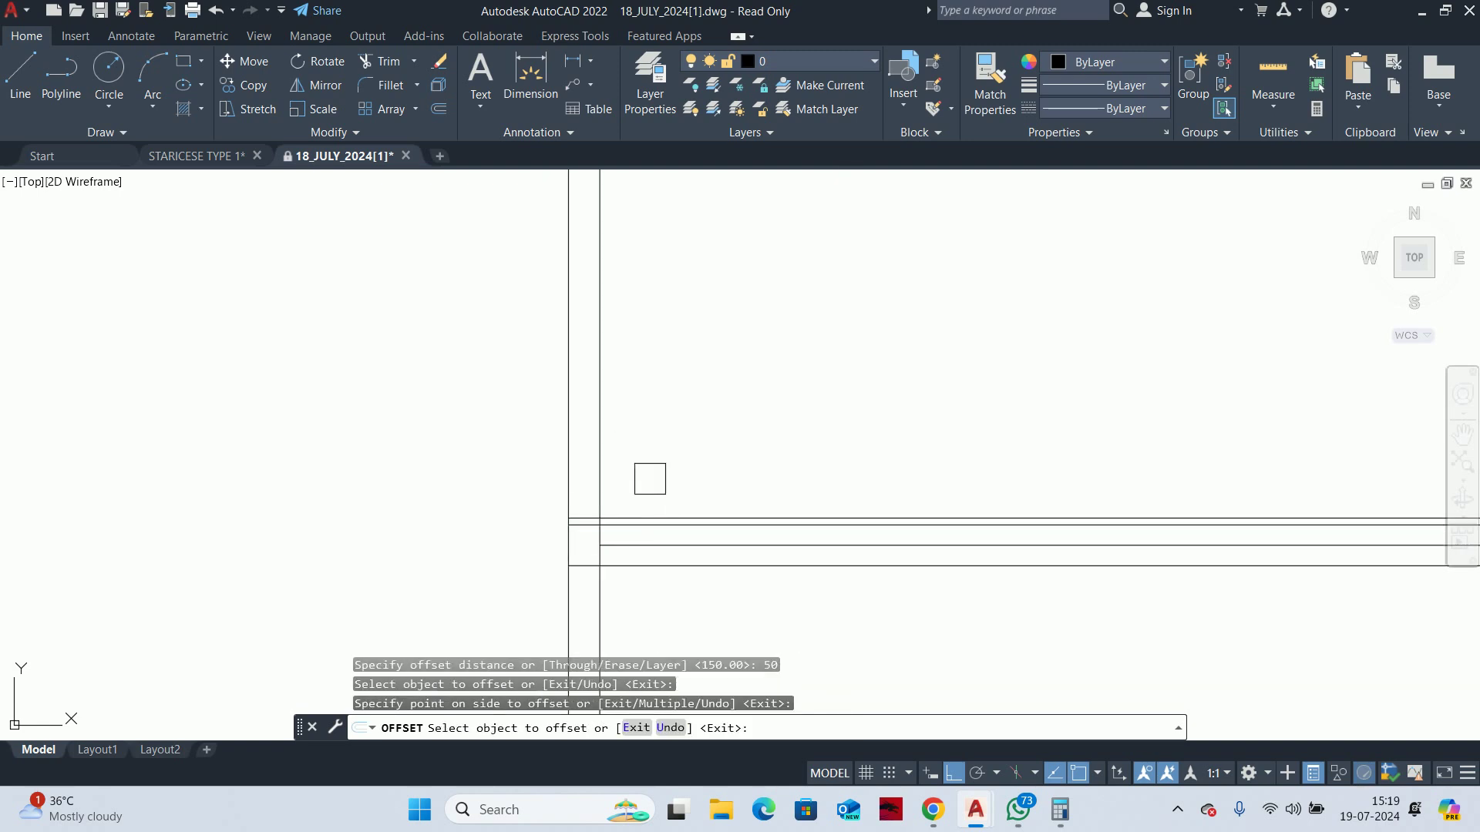
key(Escape)
key(Escape)
Fence-trim the short line and remove the segment between the wall lines
key(Return)
scroll(557, 526, up, 2)
click(671, 594)
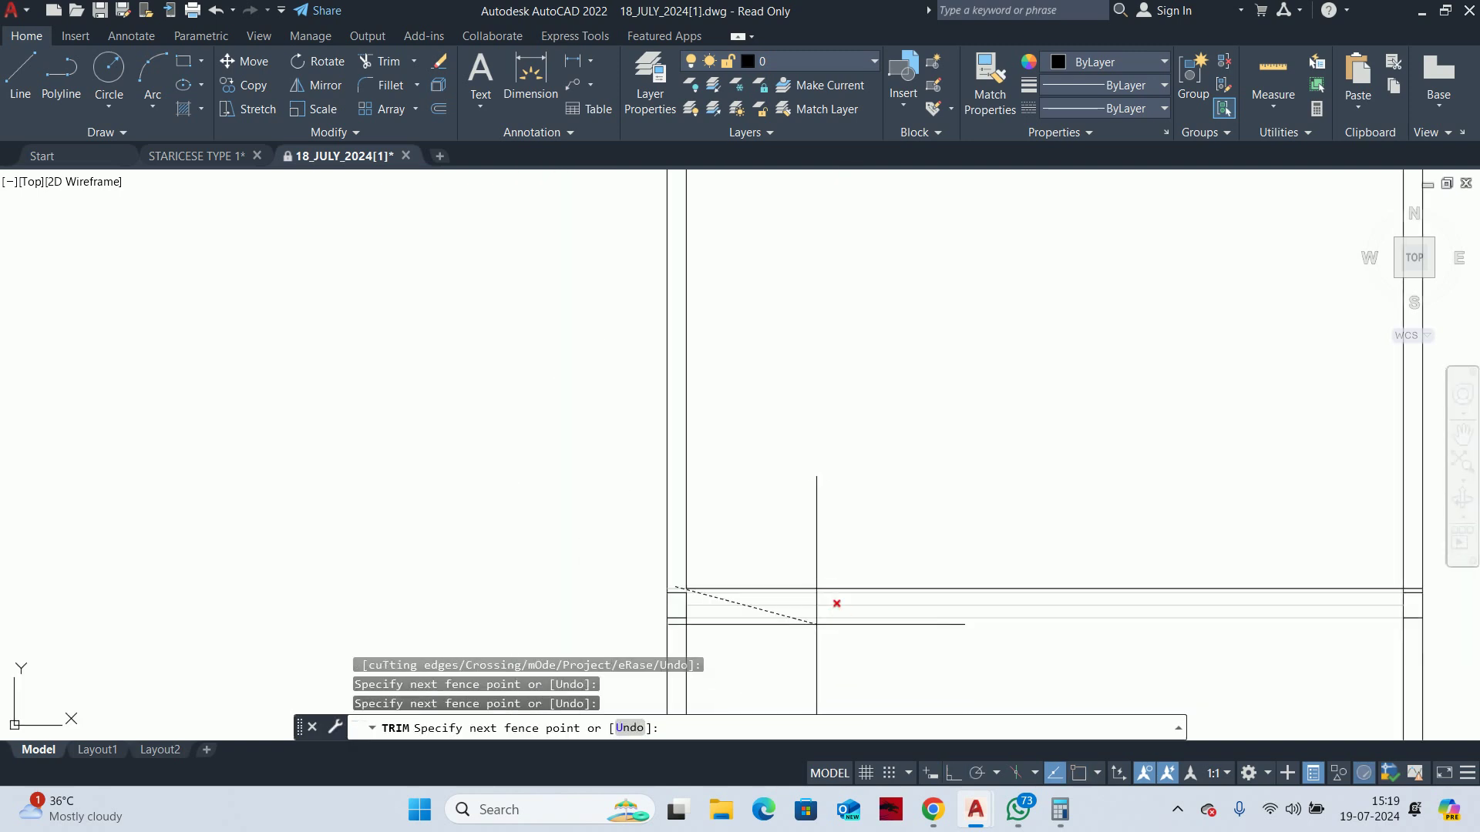
click(817, 604)
click(671, 592)
key(Return)
scroll(670, 609, down, 3)
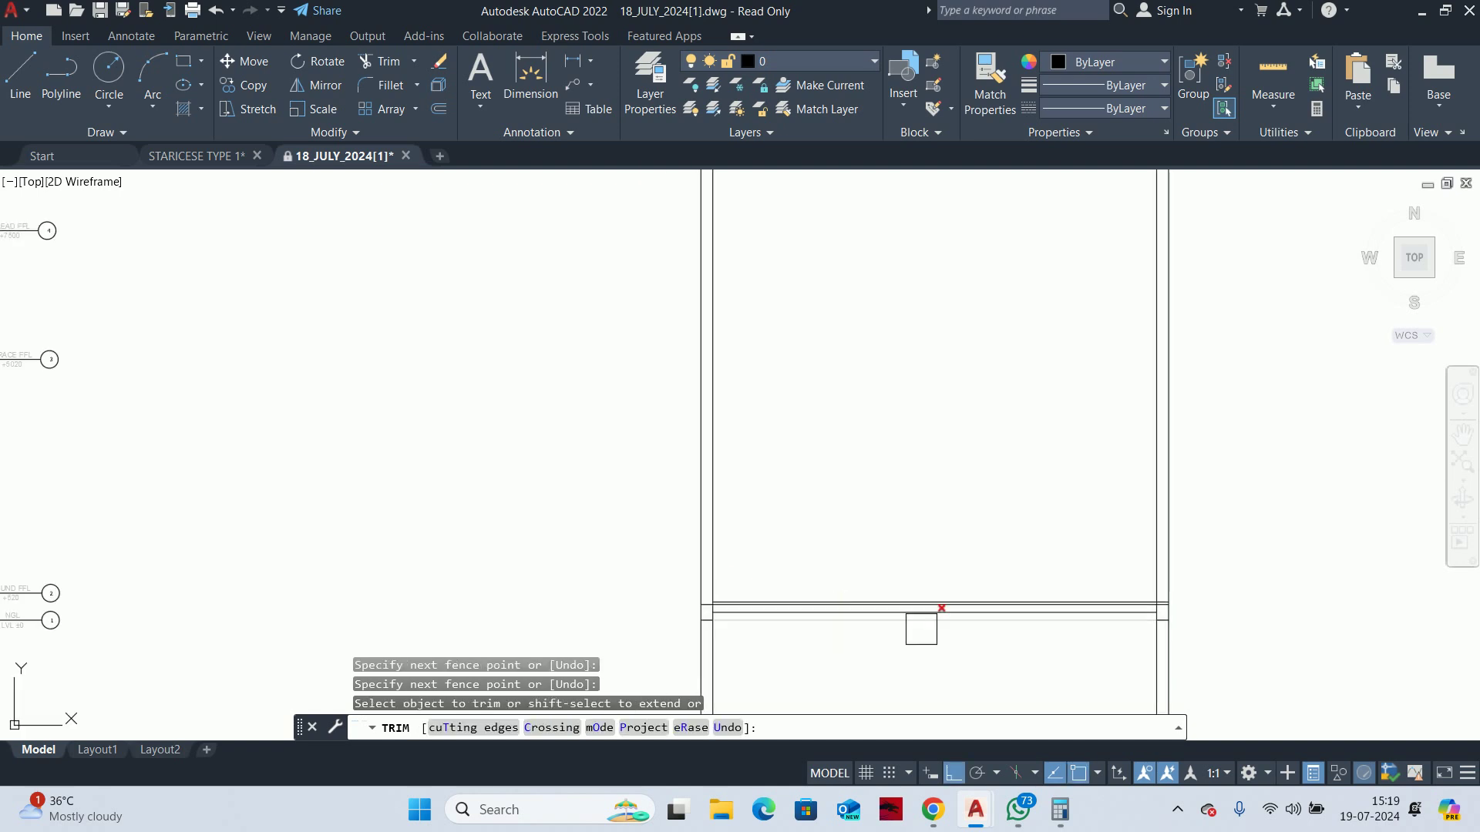
scroll(935, 545, up, 3)
click(935, 544)
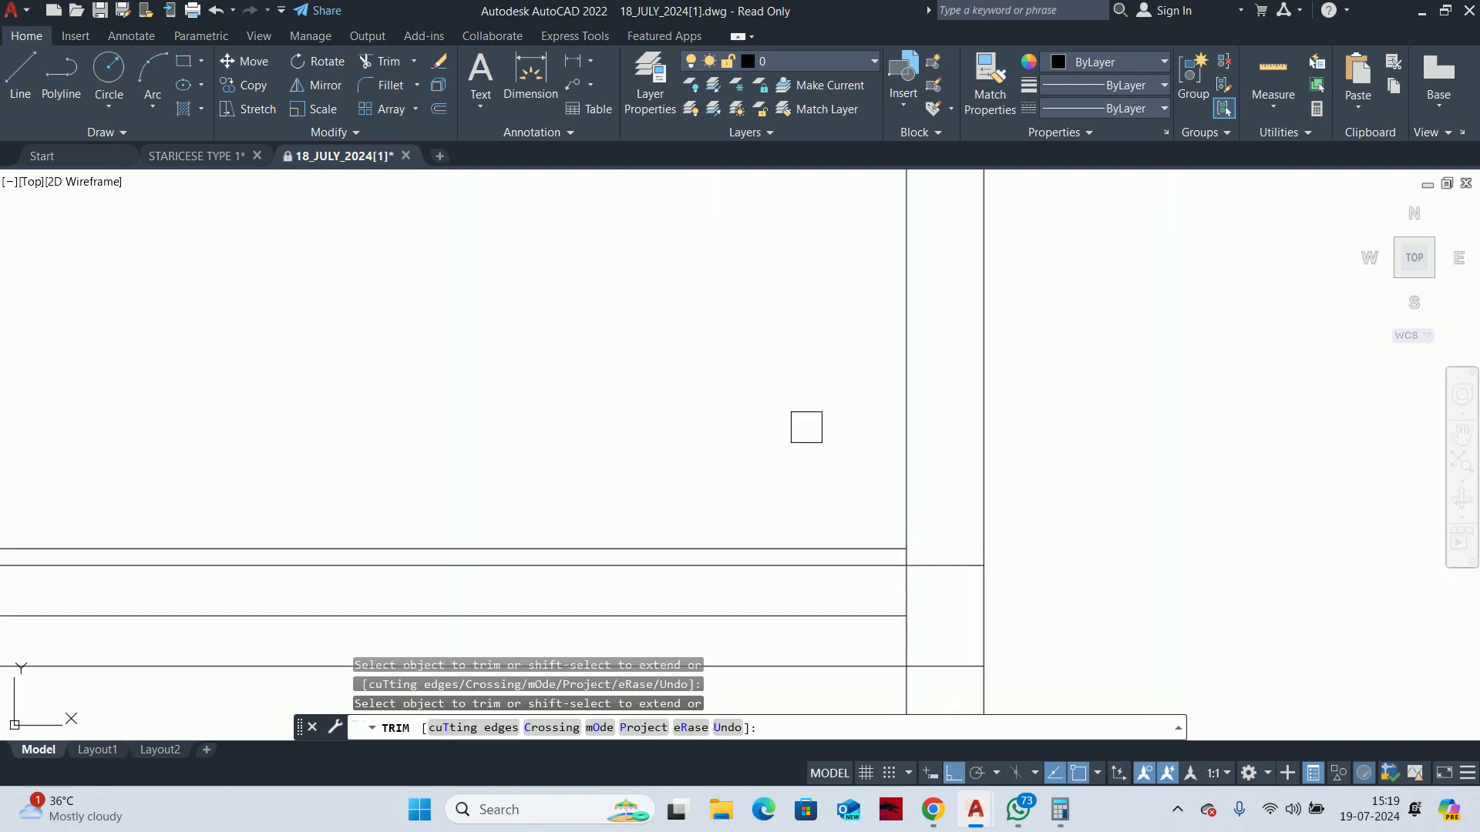
key(Escape)
key(Escape)
key(Escape)
Pan to centre the double cross-wall between the shaft walls
scroll(780, 432, down, 3)
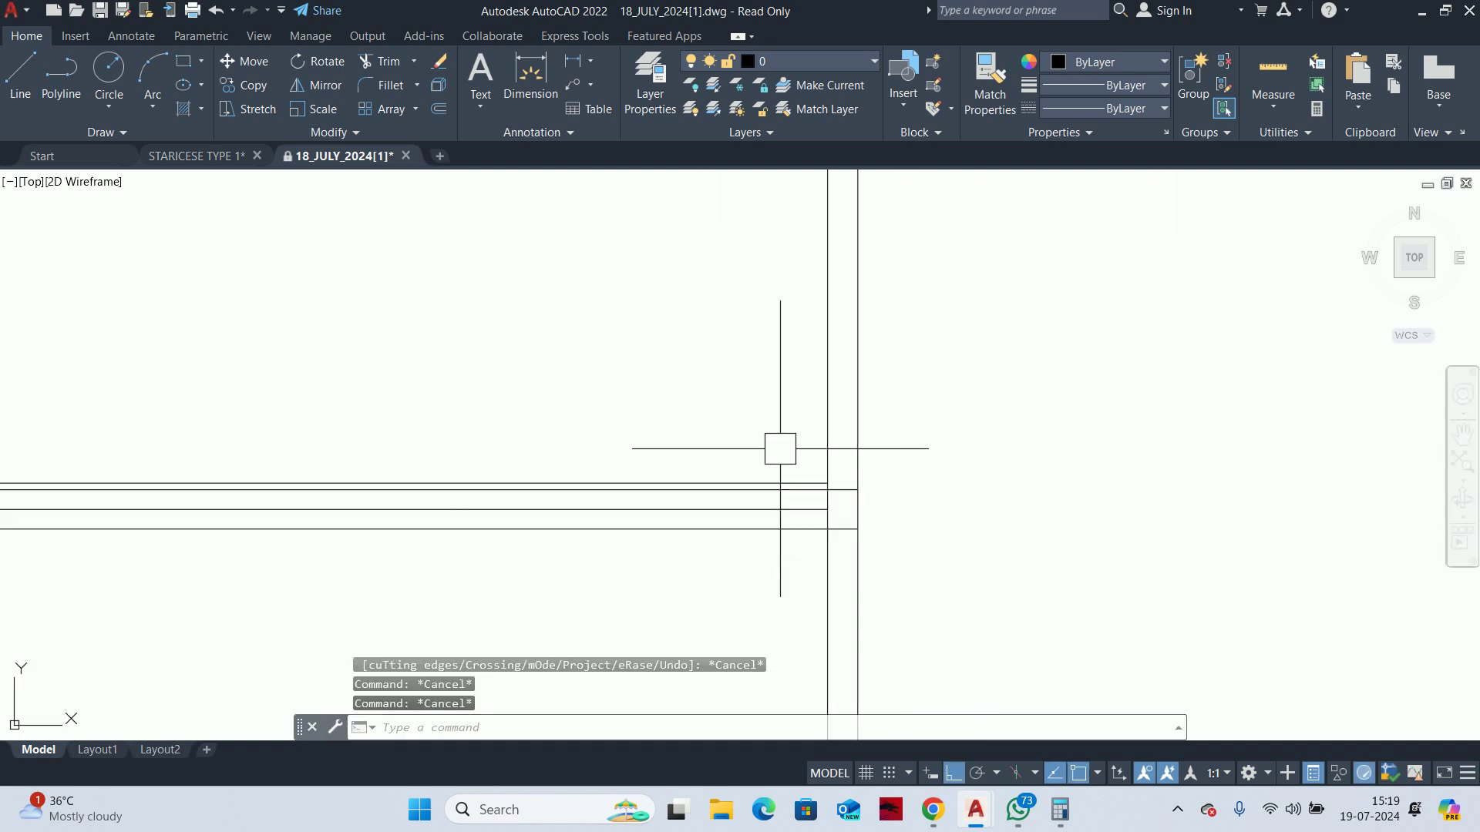
middle_drag(802, 512, 1017, 456)
scroll(1017, 456, down, 3)
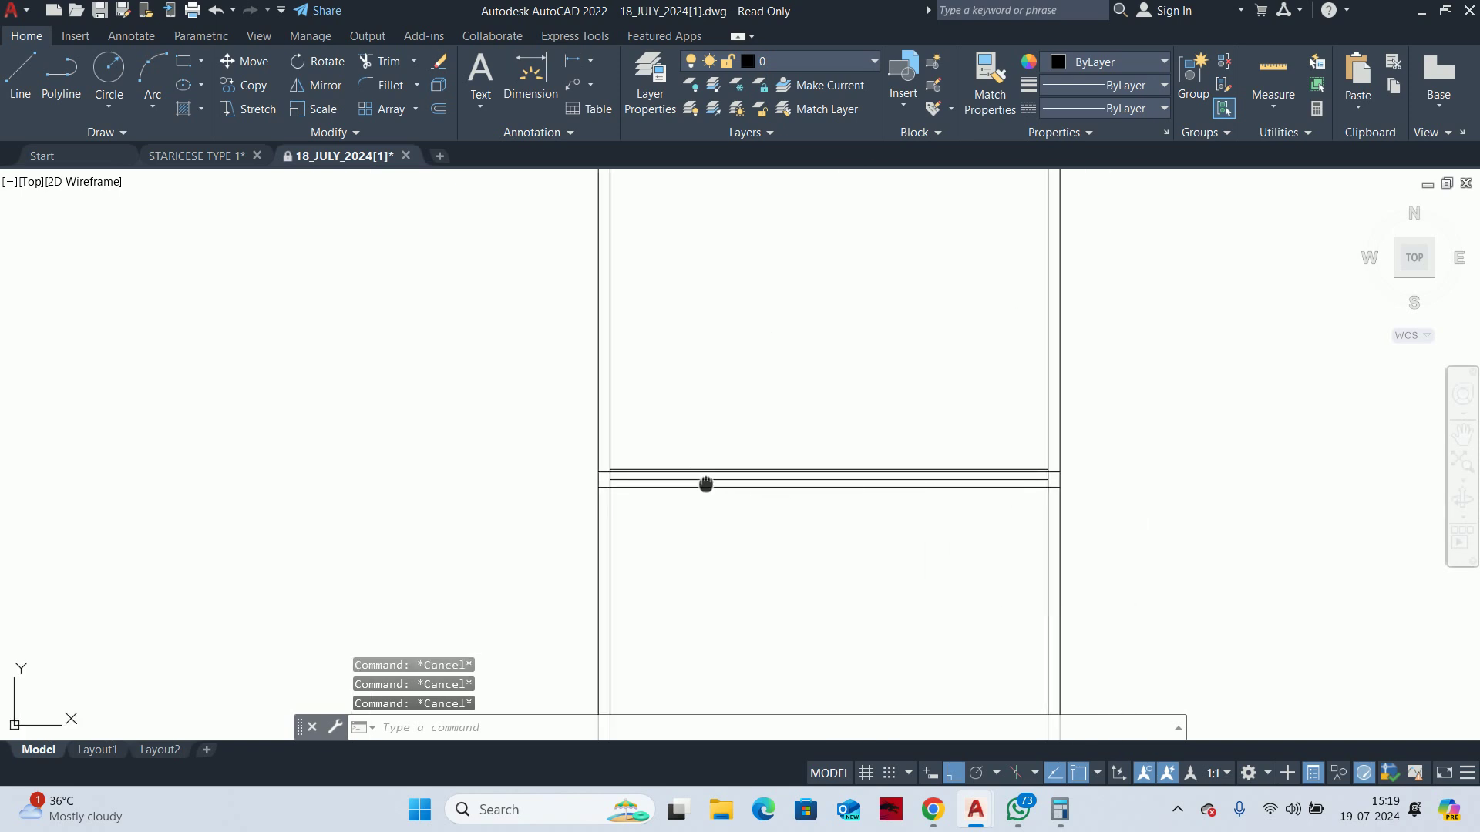
middle_drag(707, 484, 714, 499)
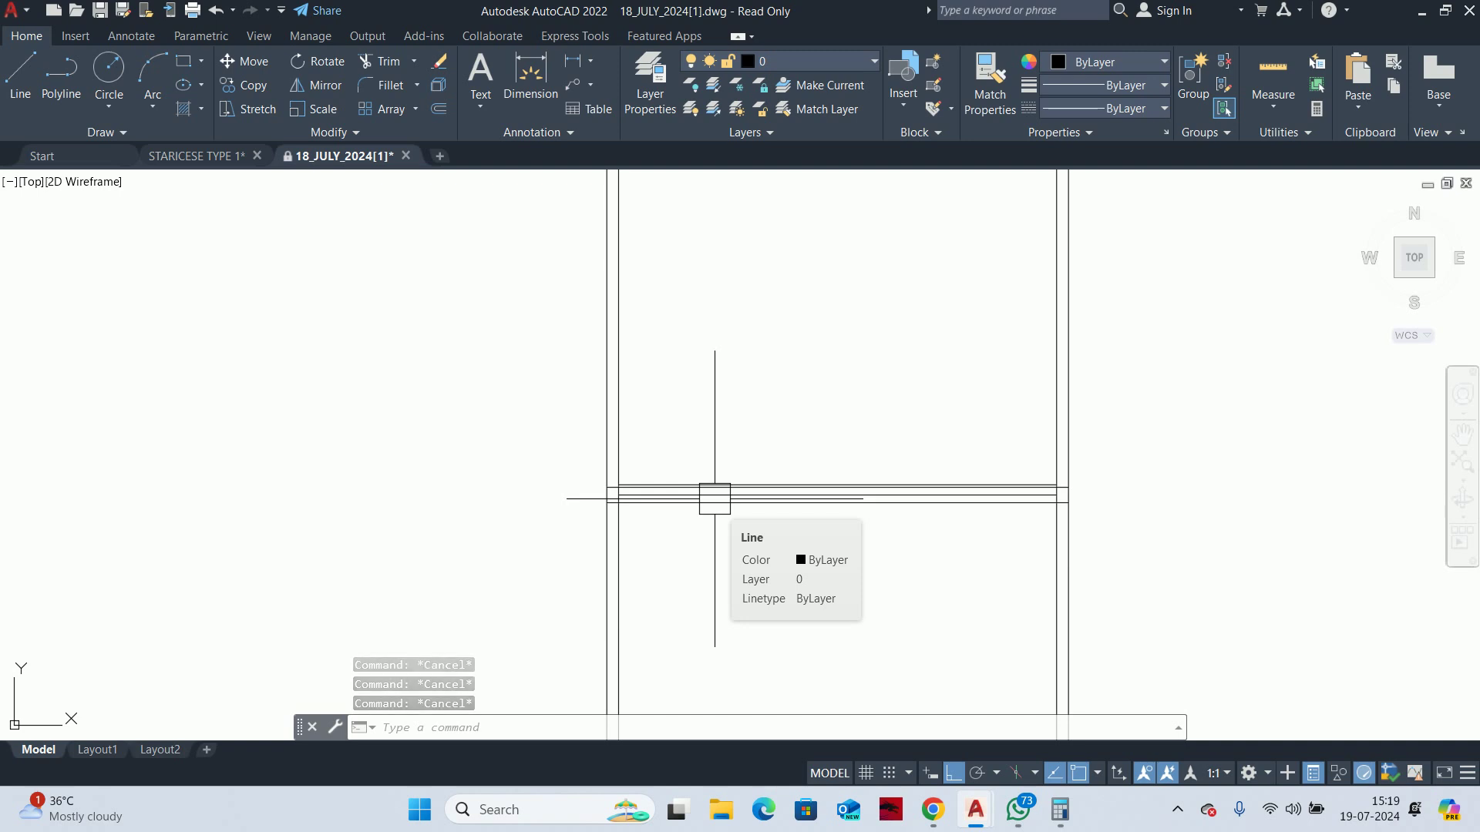
Offset the cross-wall line by 3600 to start the new wall
text(o)
key(Return)
text(360)
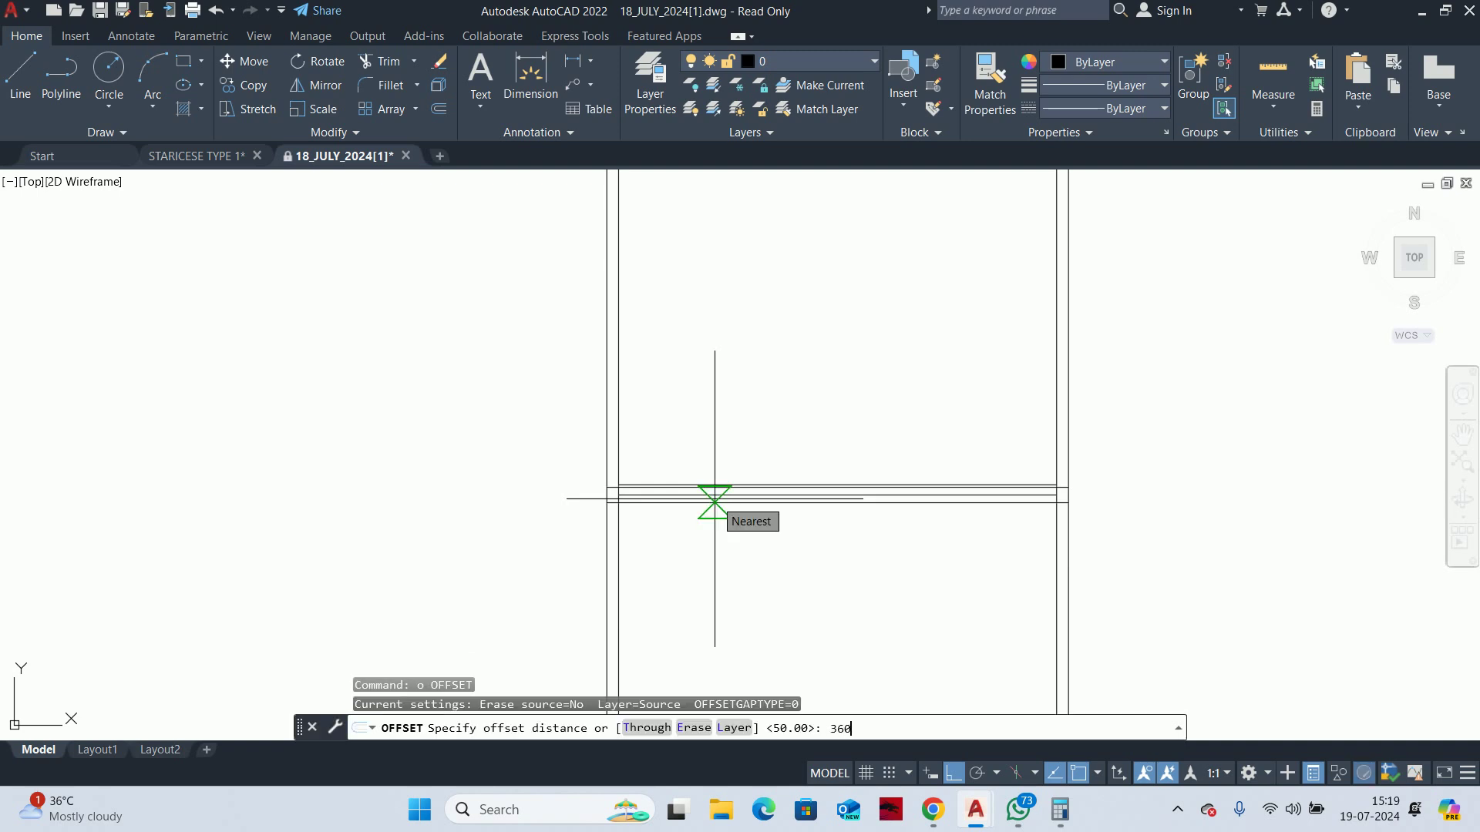
text(0)
key(Return)
scroll(845, 505, up, 5)
click(847, 411)
scroll(843, 413, down, 3)
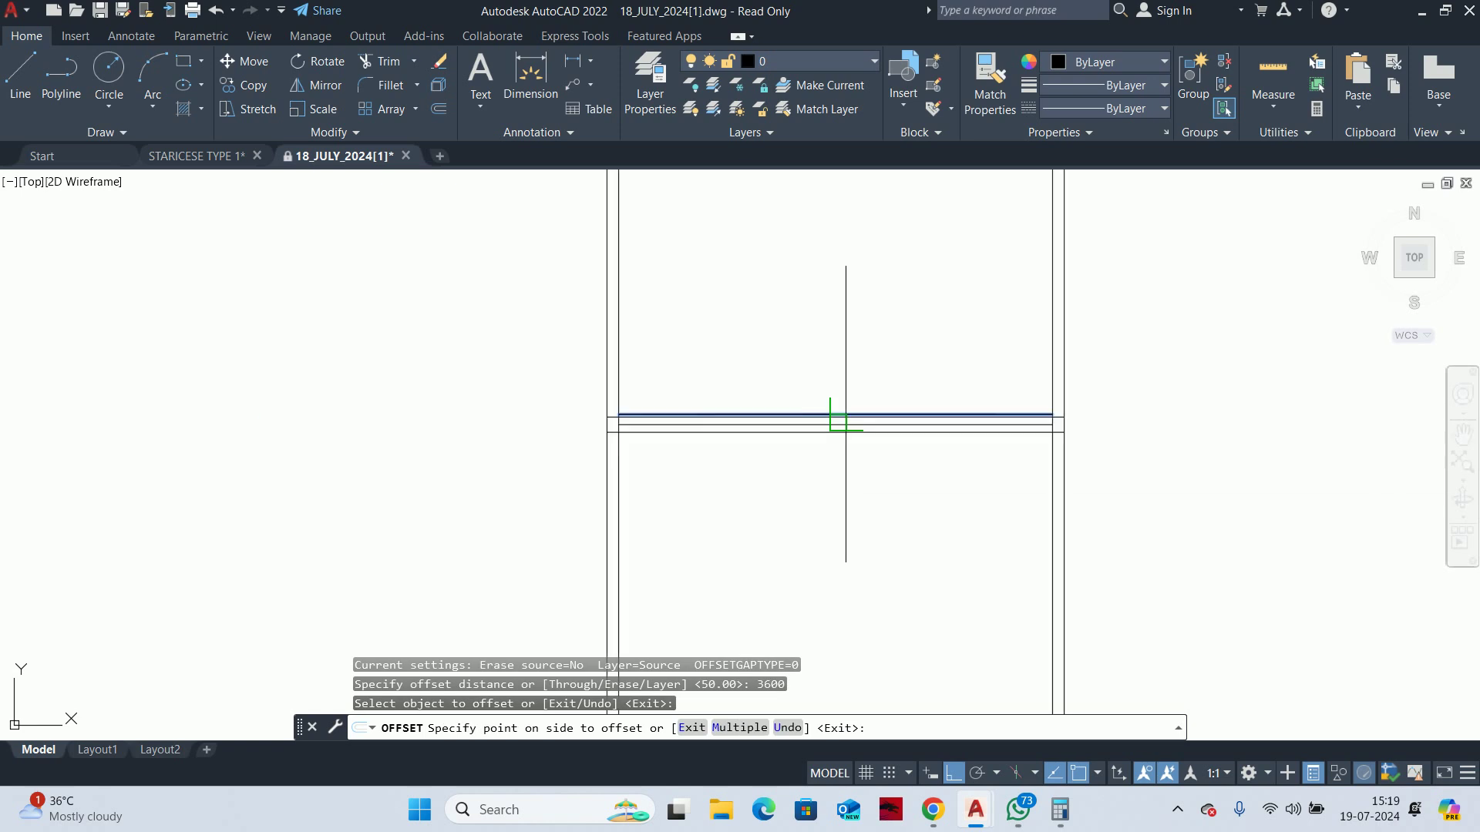
scroll(827, 589, down, 3)
click(826, 589)
key(Escape)
key(Escape)
key(Escape)
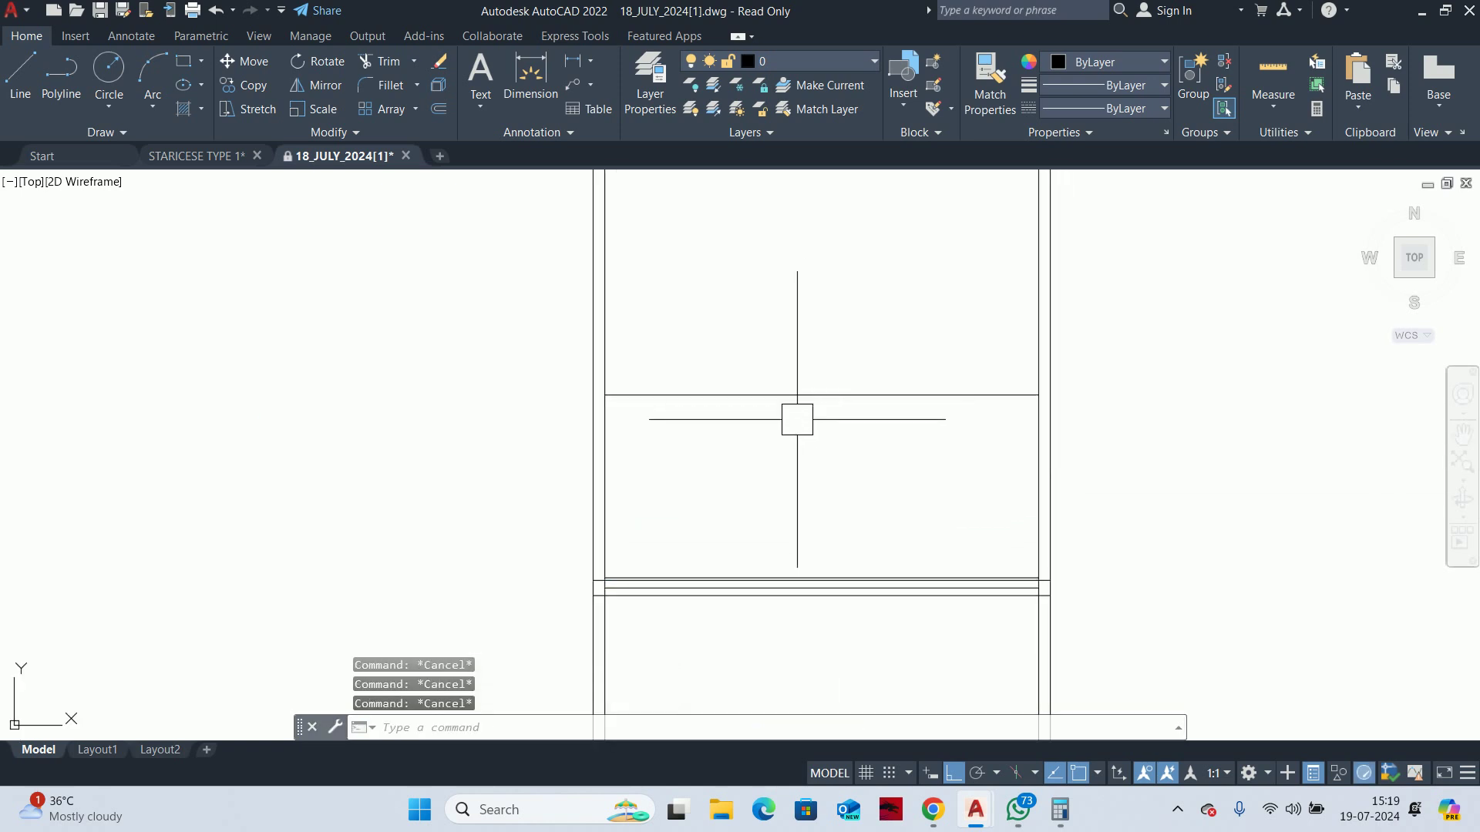
middle_drag(570, 498, 589, 511)
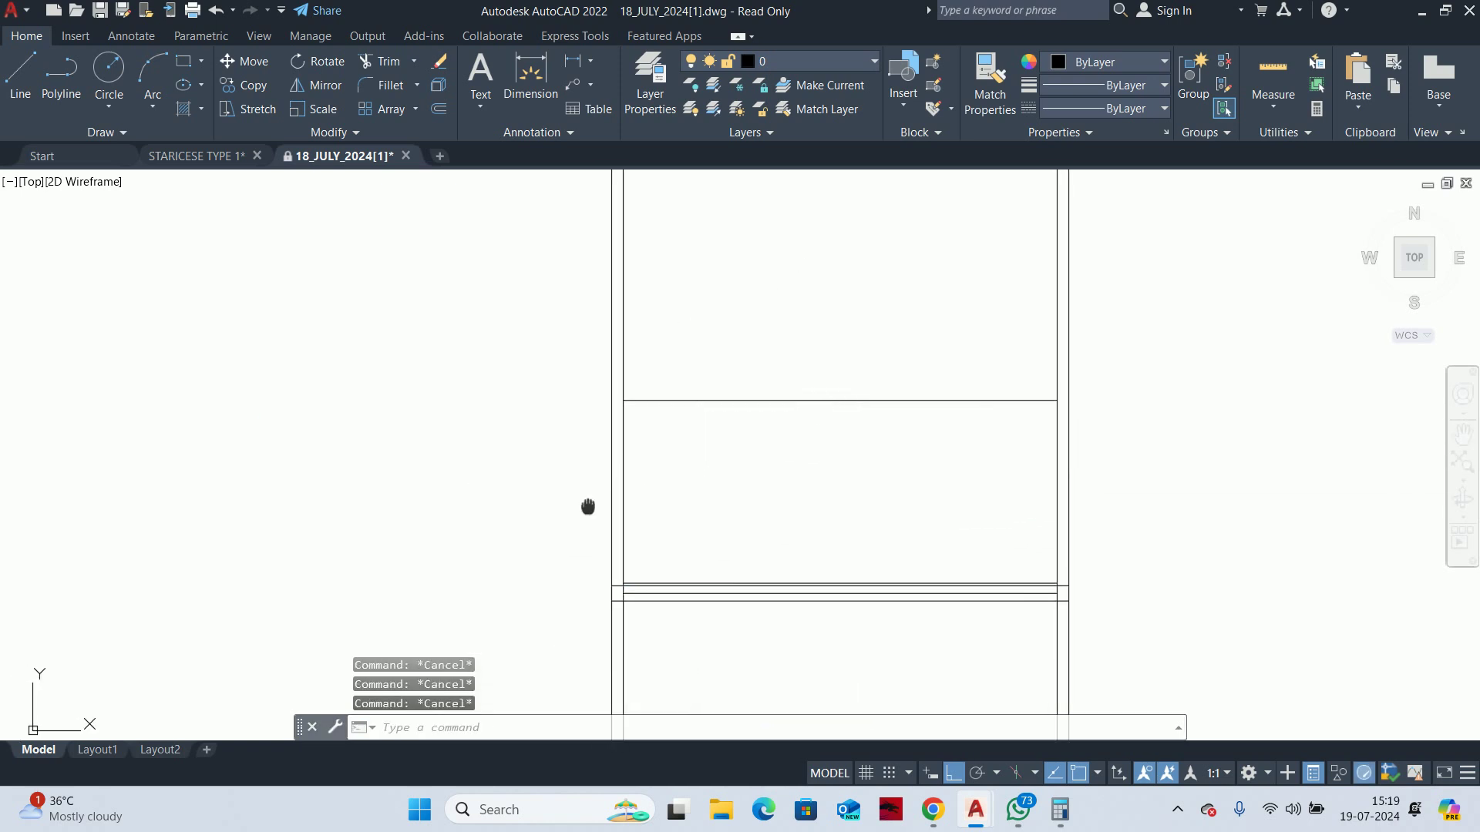
Offset a shaft-area line by 150
text(o)
key(Return)
text(15)
text(0)
key(Return)
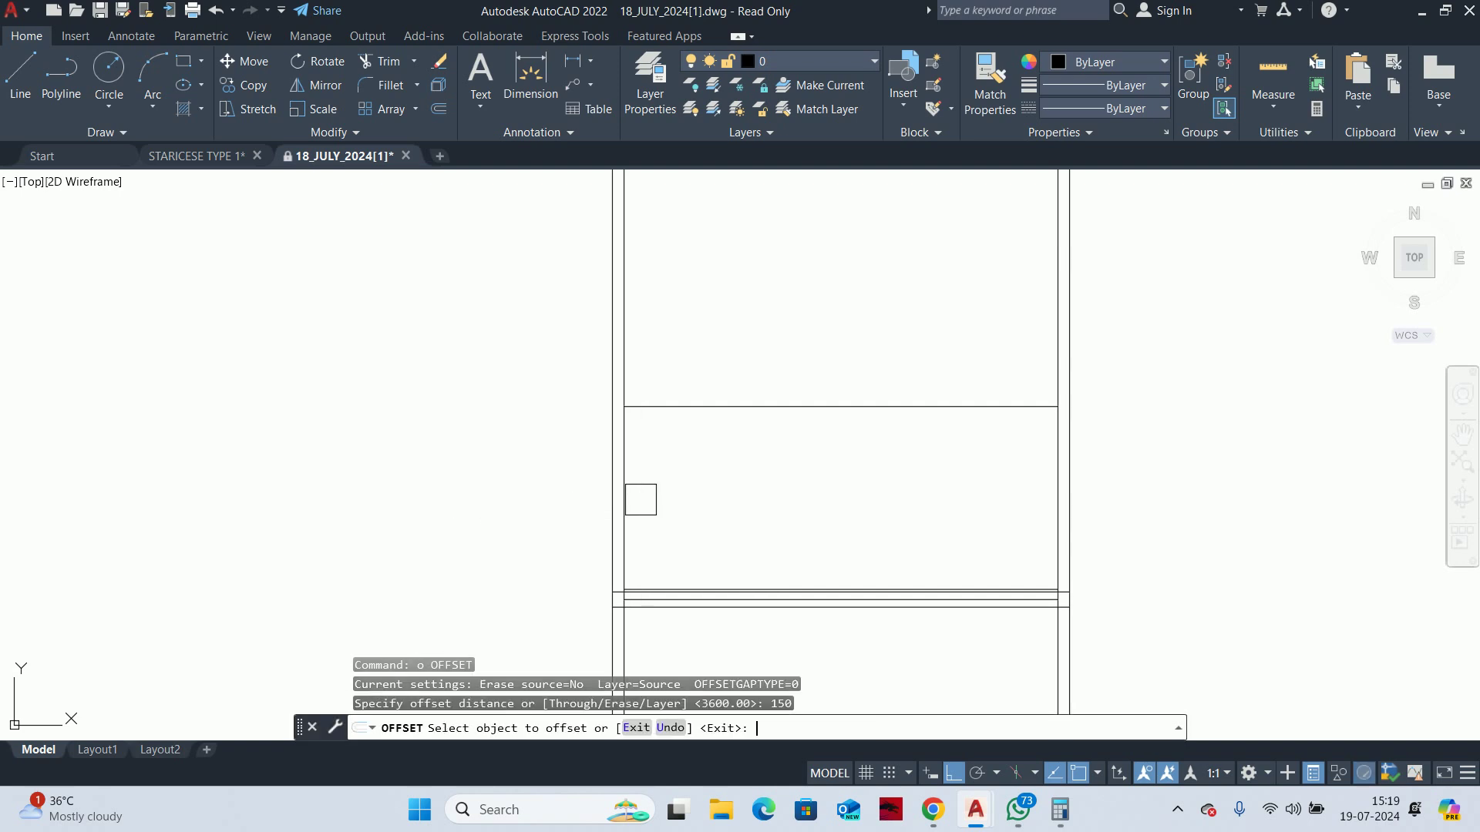
scroll(913, 415, down, 5)
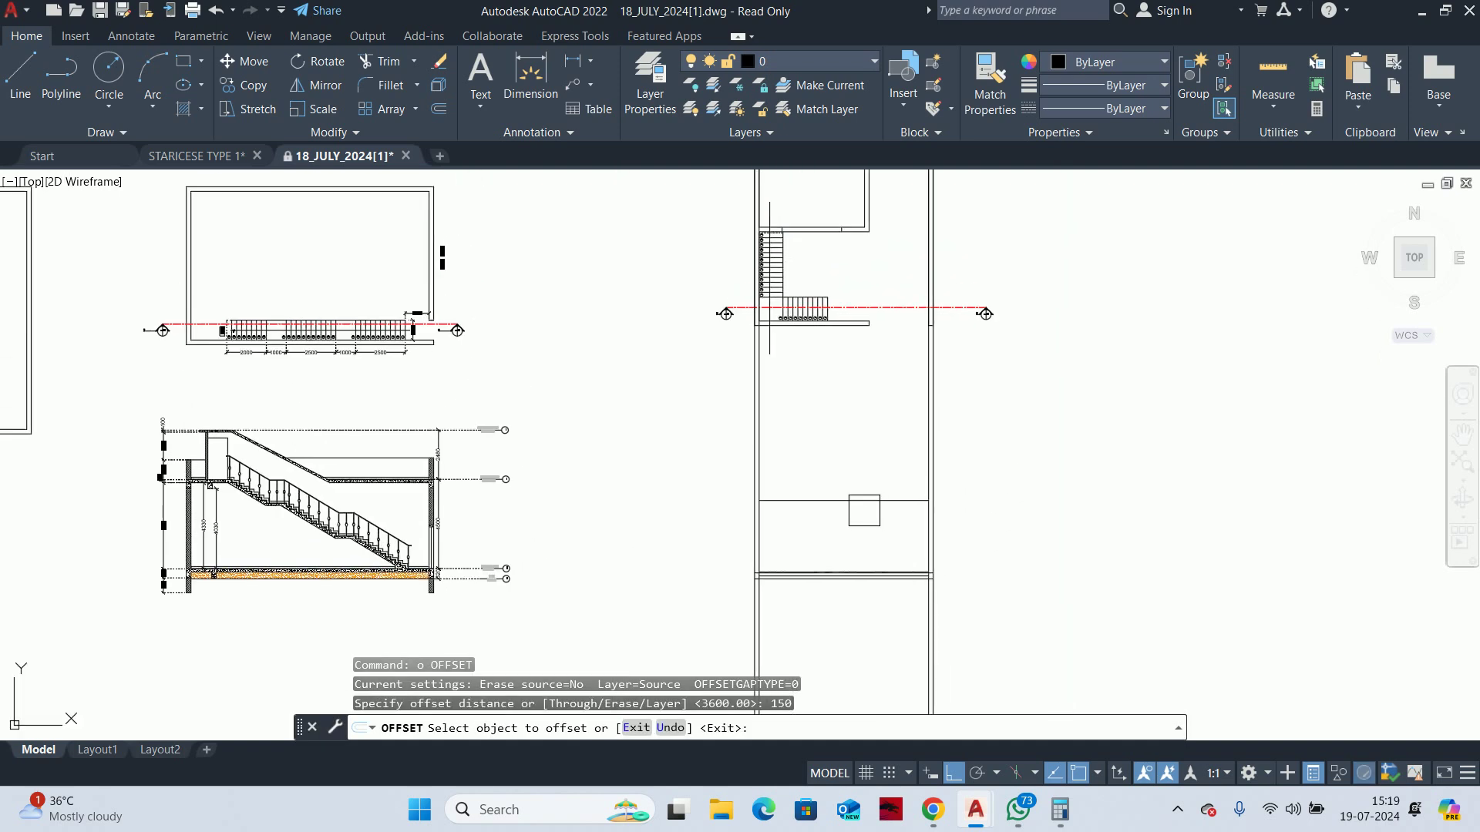
click(864, 510)
click(819, 529)
key(Escape)
key(Escape)
key(Escape)
Erase the stray horizontal line selected with a window
scroll(865, 469, up, 2)
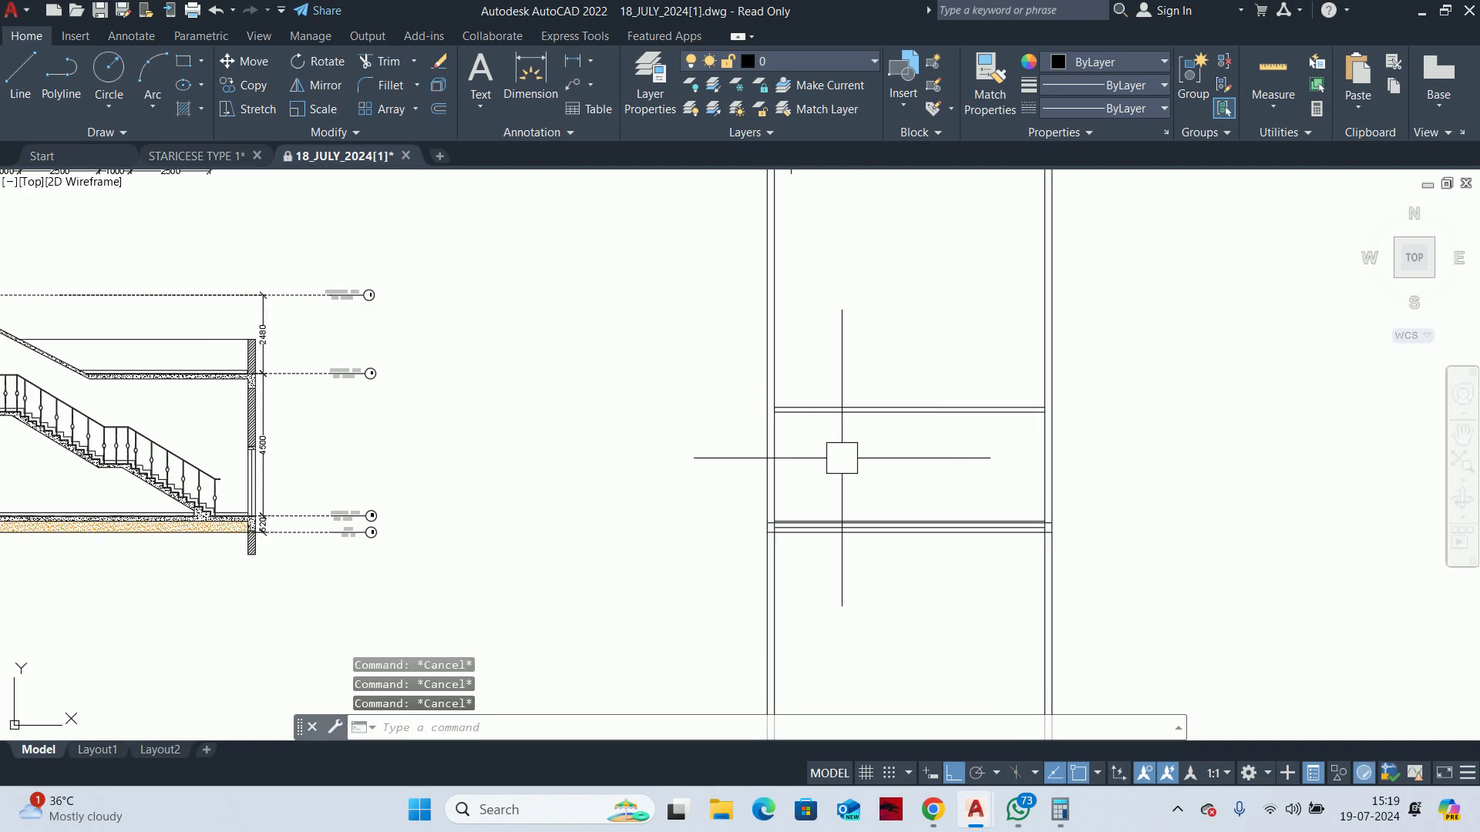
scroll(841, 458, up, 3)
click(863, 409)
click(842, 386)
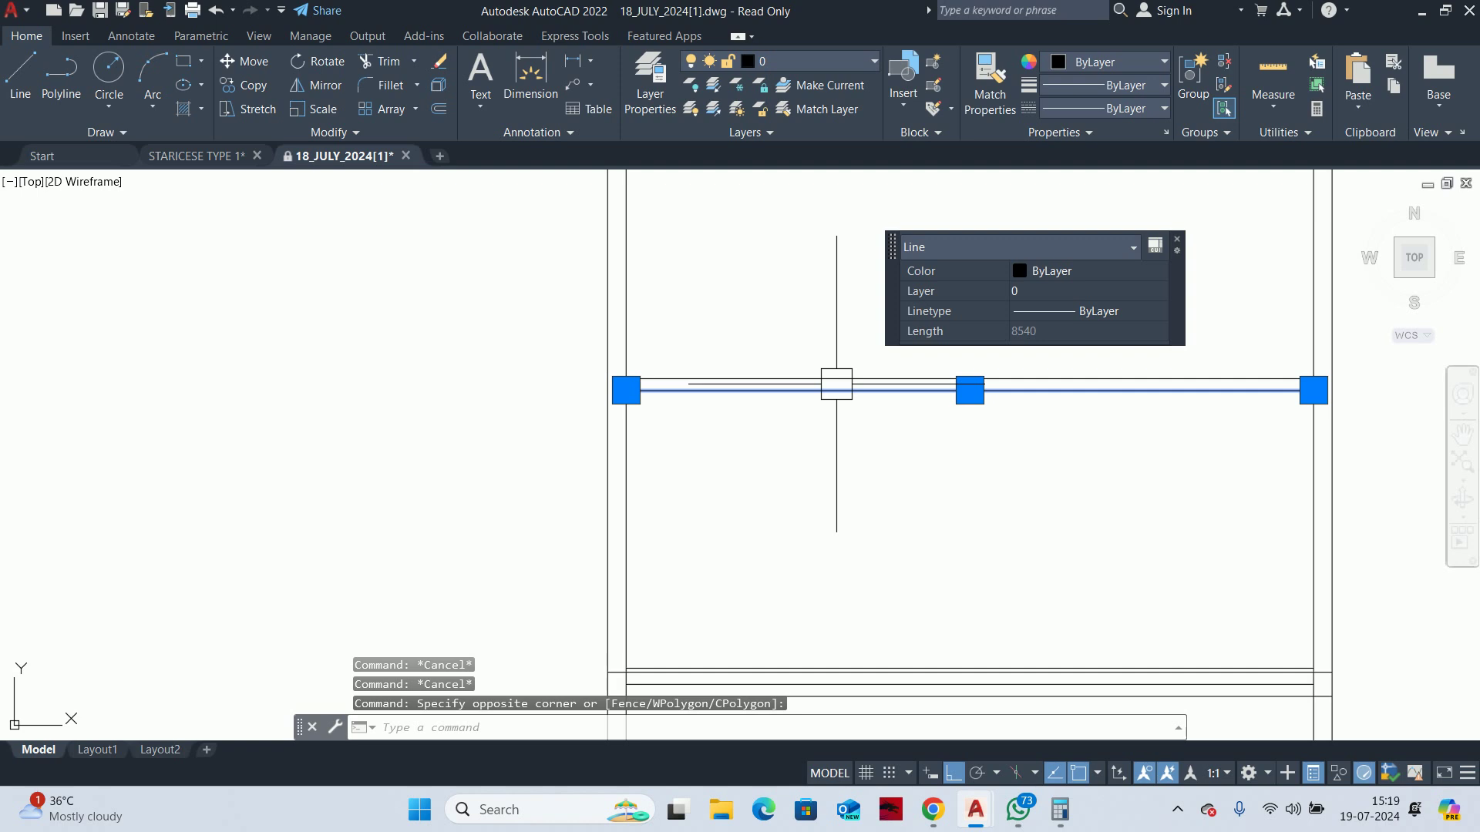
key(Delete)
Offset the horizontal line by 50 to form a double wall line
text(o)
key(Return)
text(5)
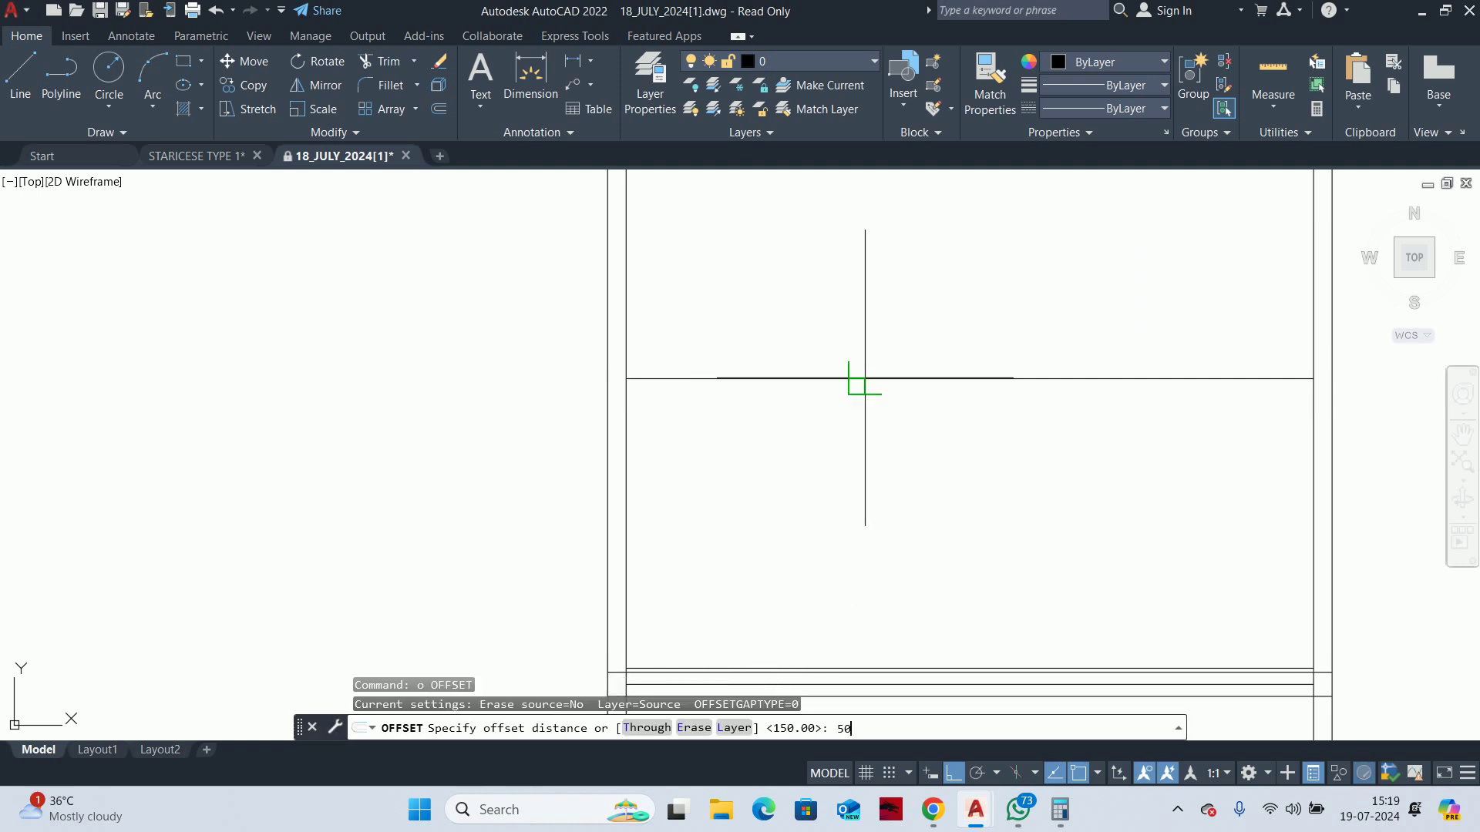
key(Return)
click(865, 378)
click(827, 453)
scroll(809, 429, up, 2)
Offset the double wall line by 150 to add a third line
key(Return)
text(1)
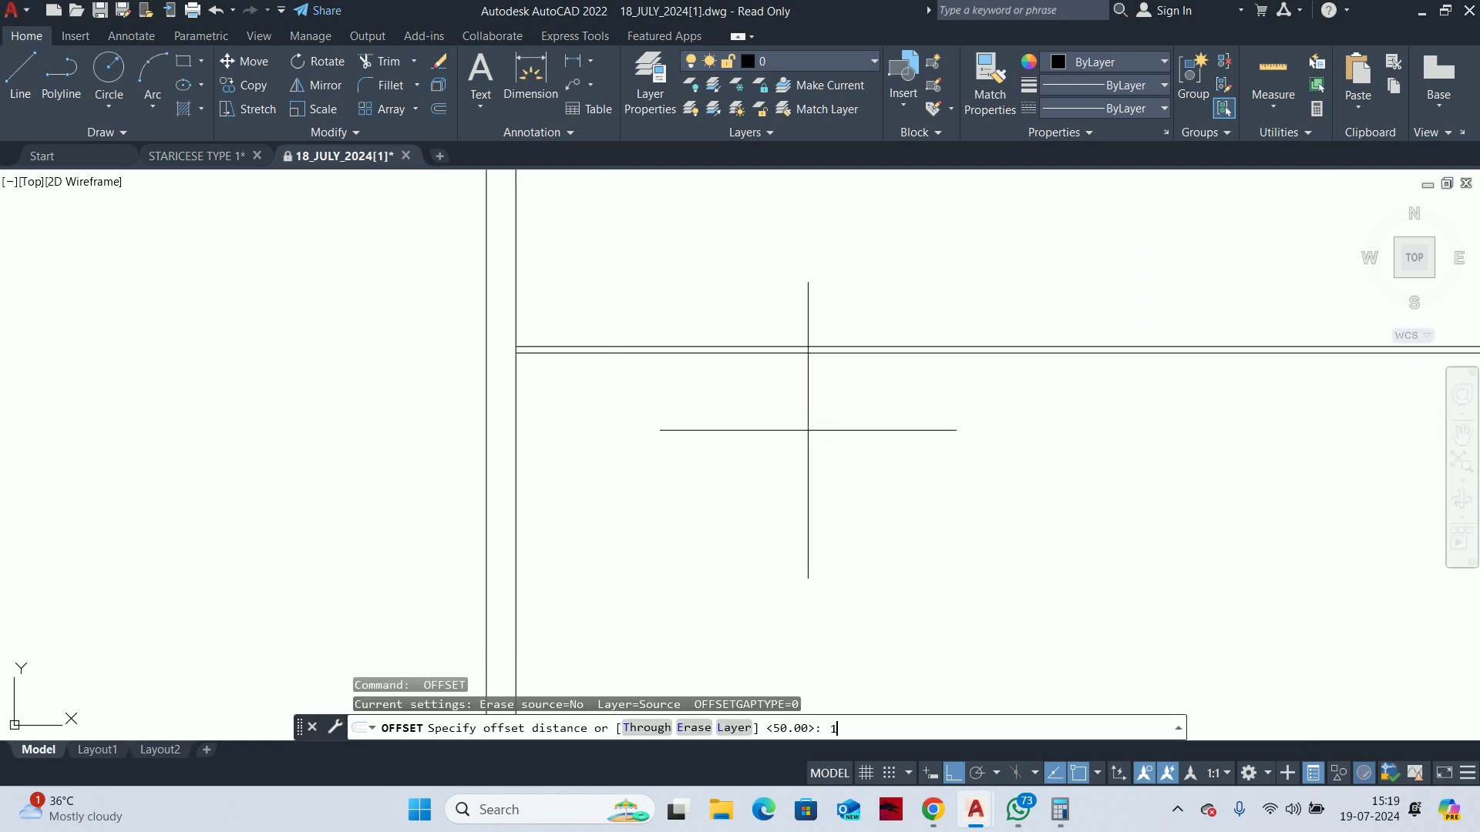
text(50)
key(Return)
scroll(844, 361, up, 2)
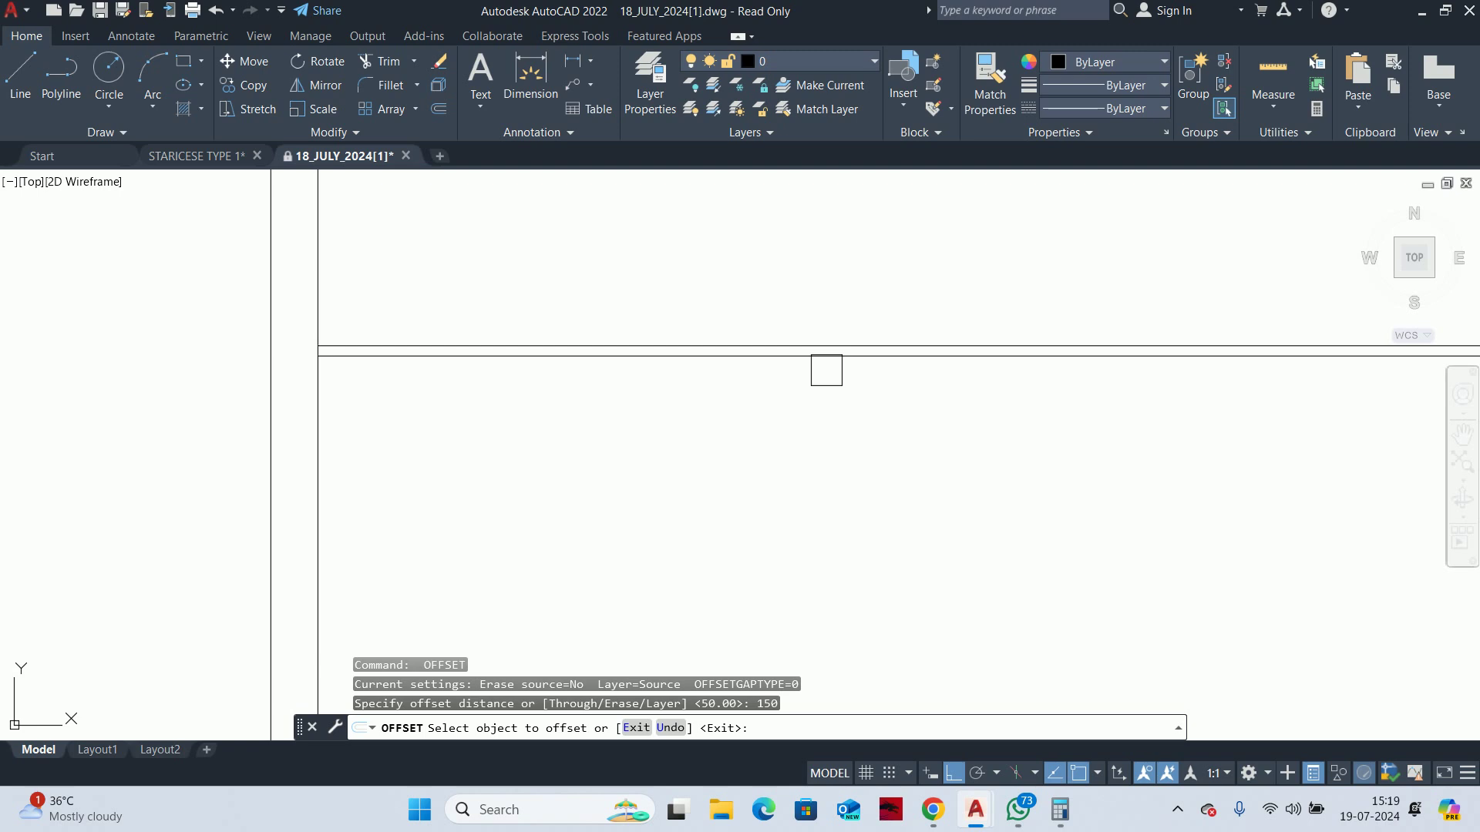
click(826, 370)
click(760, 454)
key(Escape)
key(Escape)
key(Escape)
scroll(620, 416, down, 3)
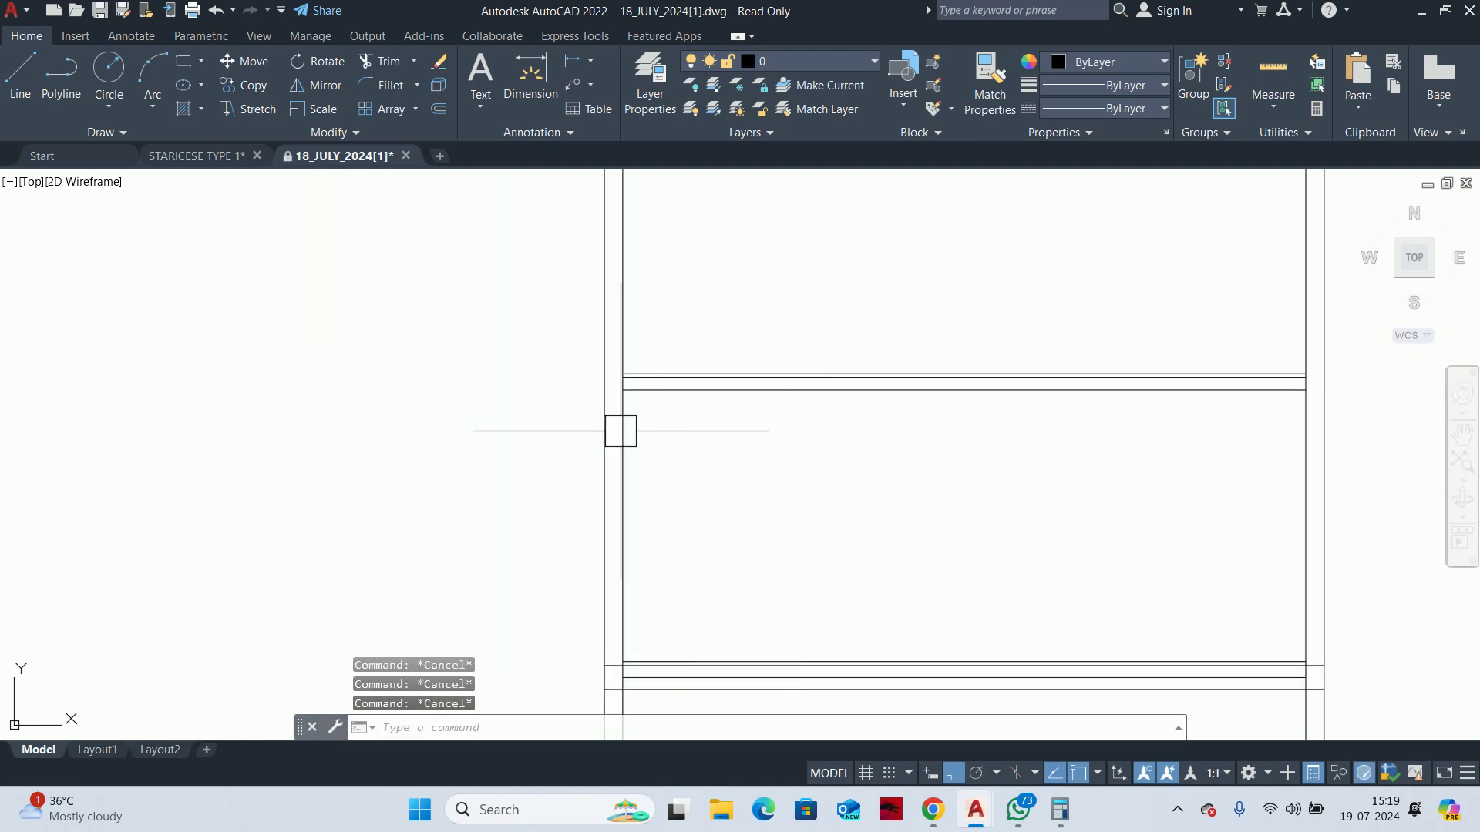
Extend the lower new wall line to the outer left wall
text(ex)
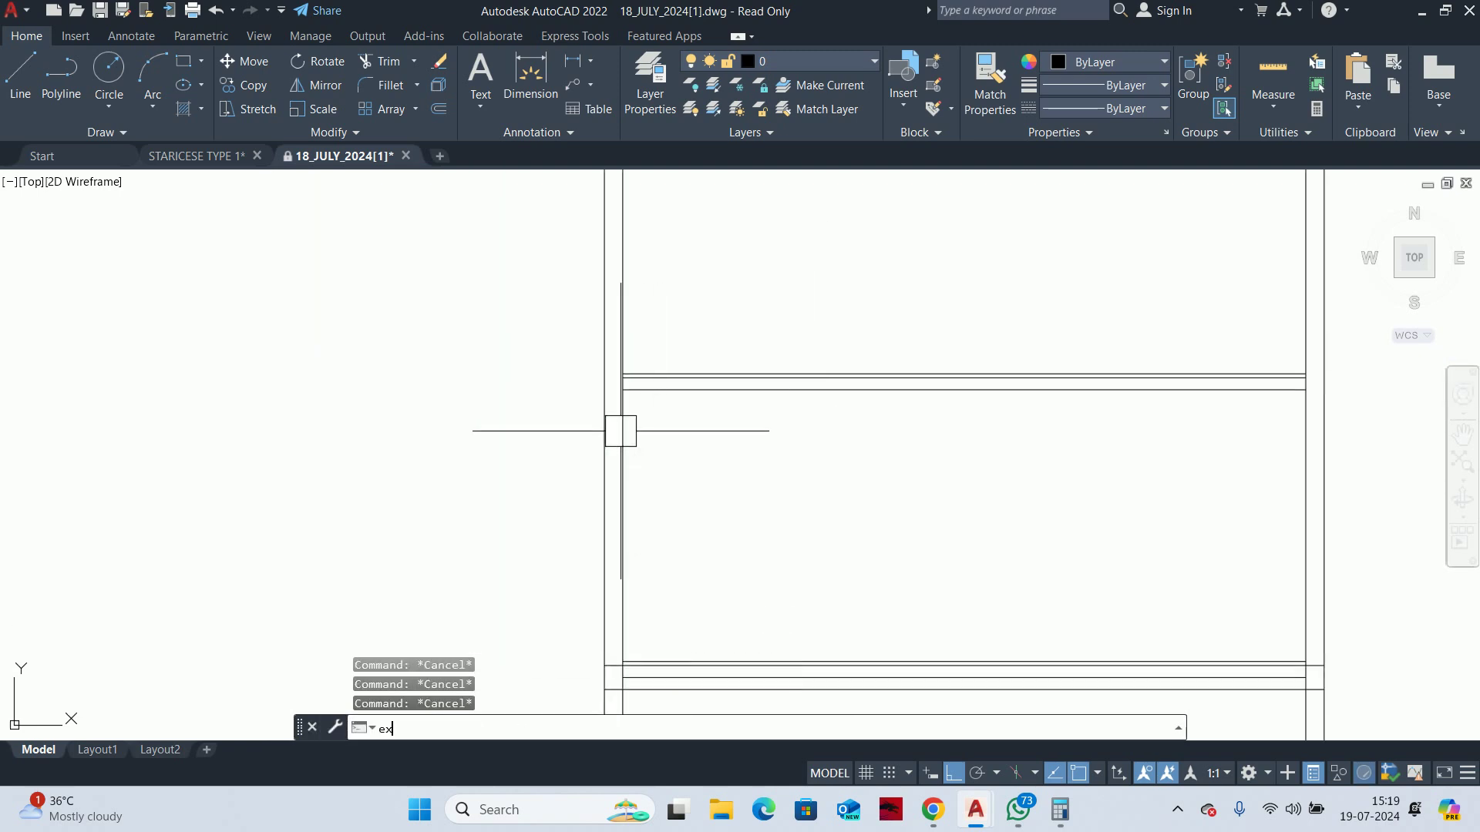
key(Return)
scroll(628, 386, up, 5)
click(631, 443)
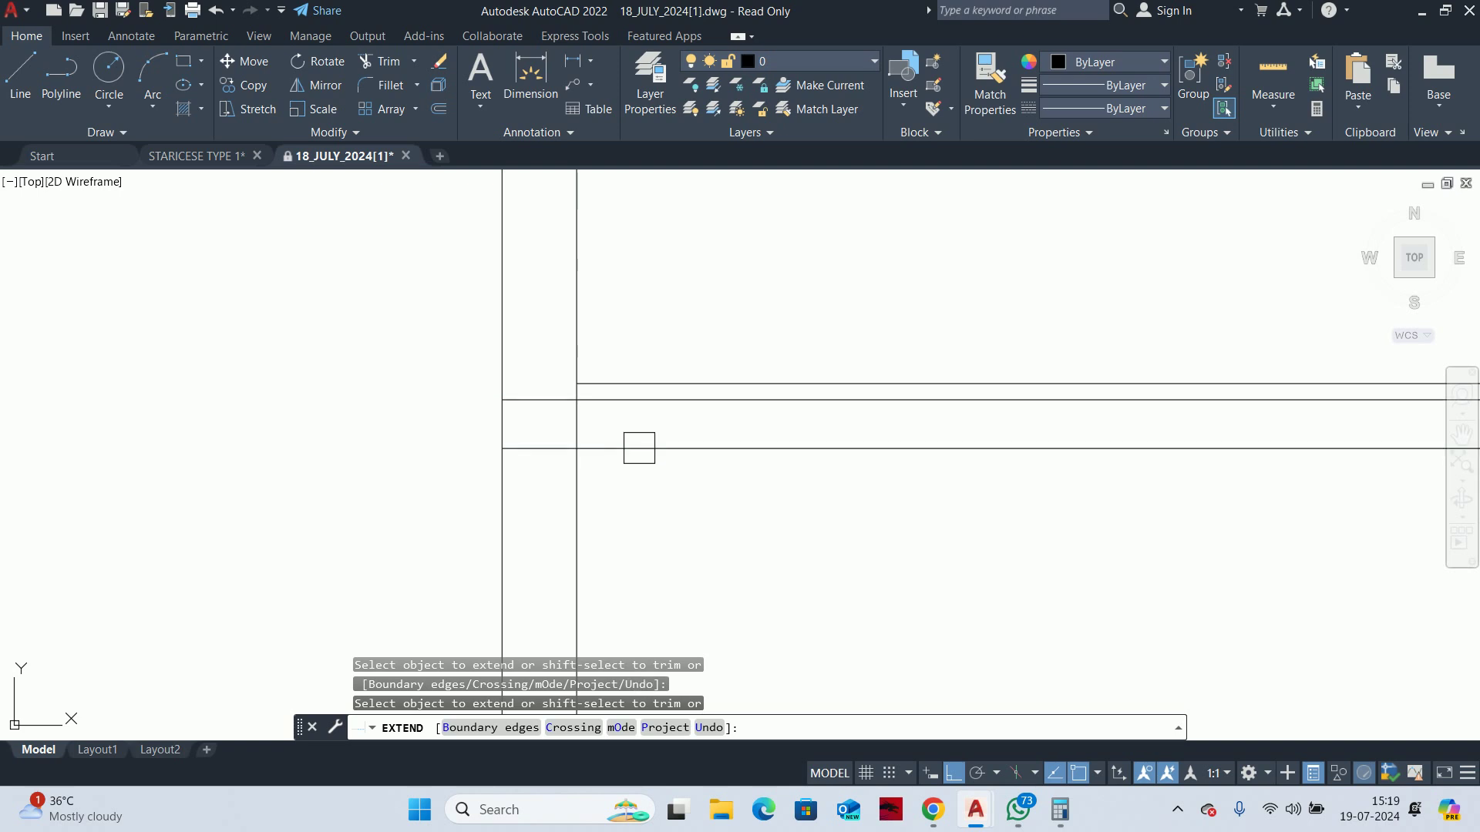
scroll(539, 455, down, 4)
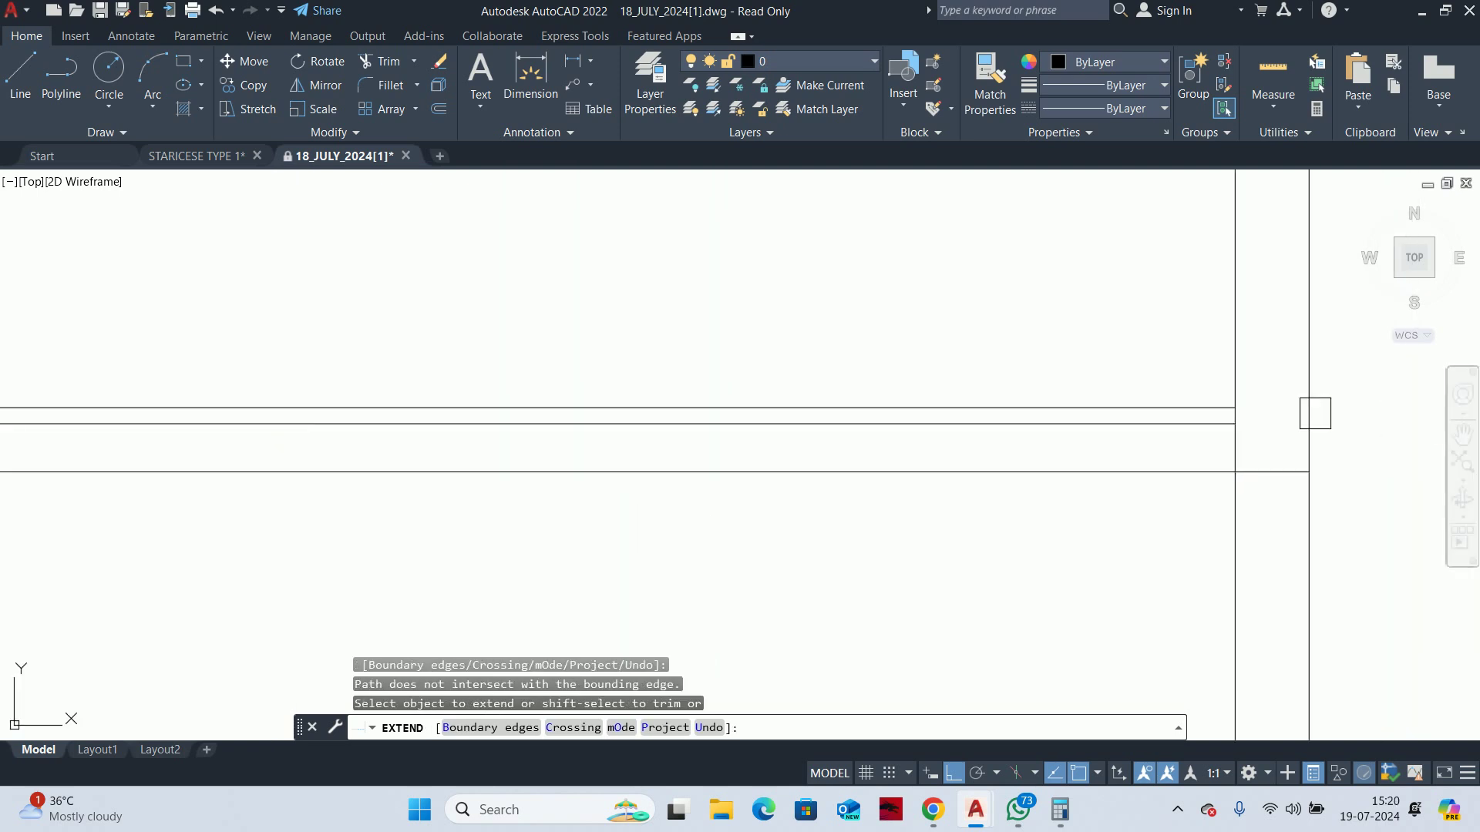
key(Escape)
key(Escape)
scroll(949, 445, down, 2)
scroll(948, 445, down, 2)
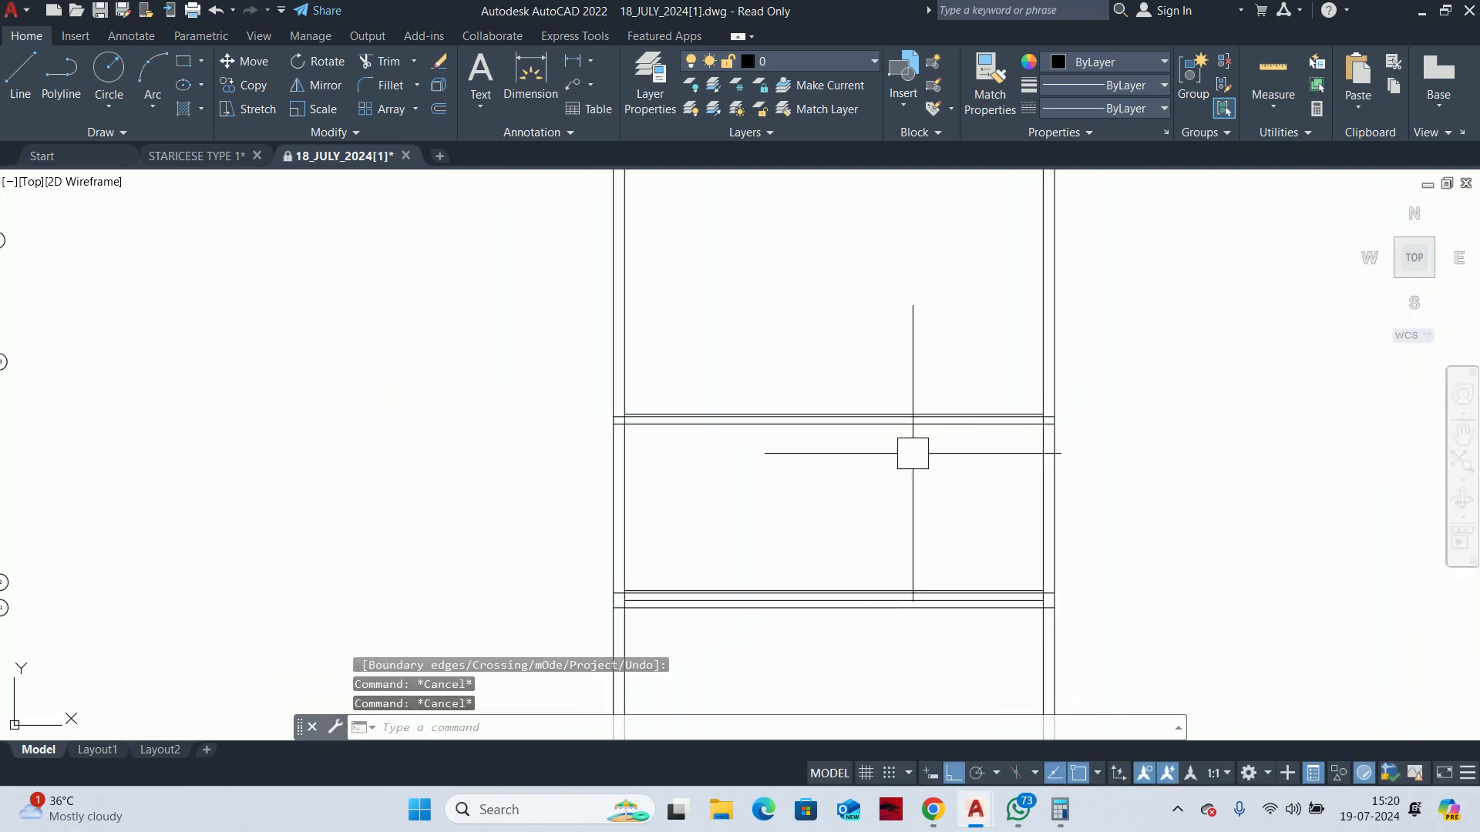
Offset the wall line by 300
text(o)
key(Return)
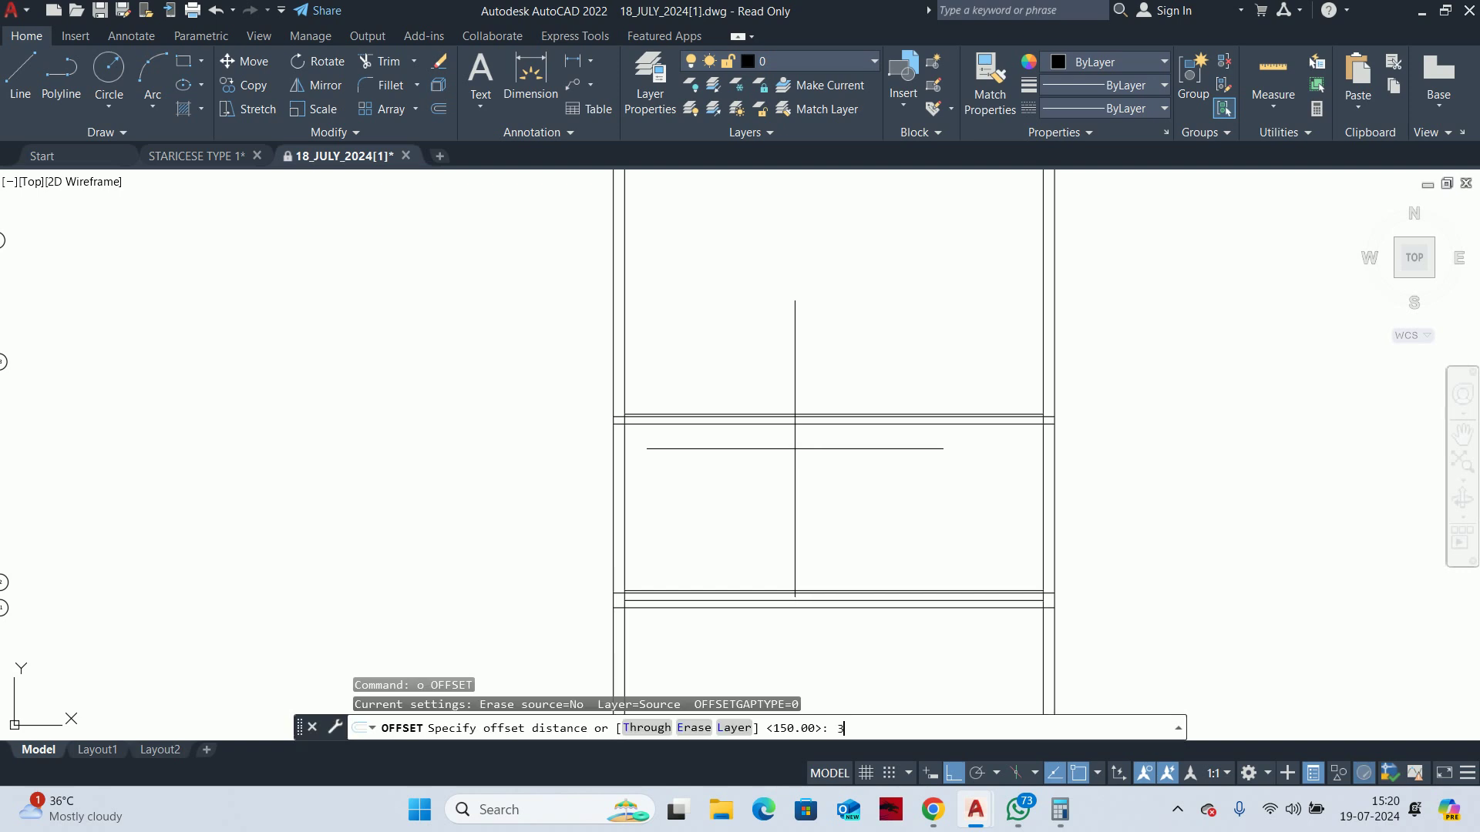
key(Return)
scroll(851, 418, up, 2)
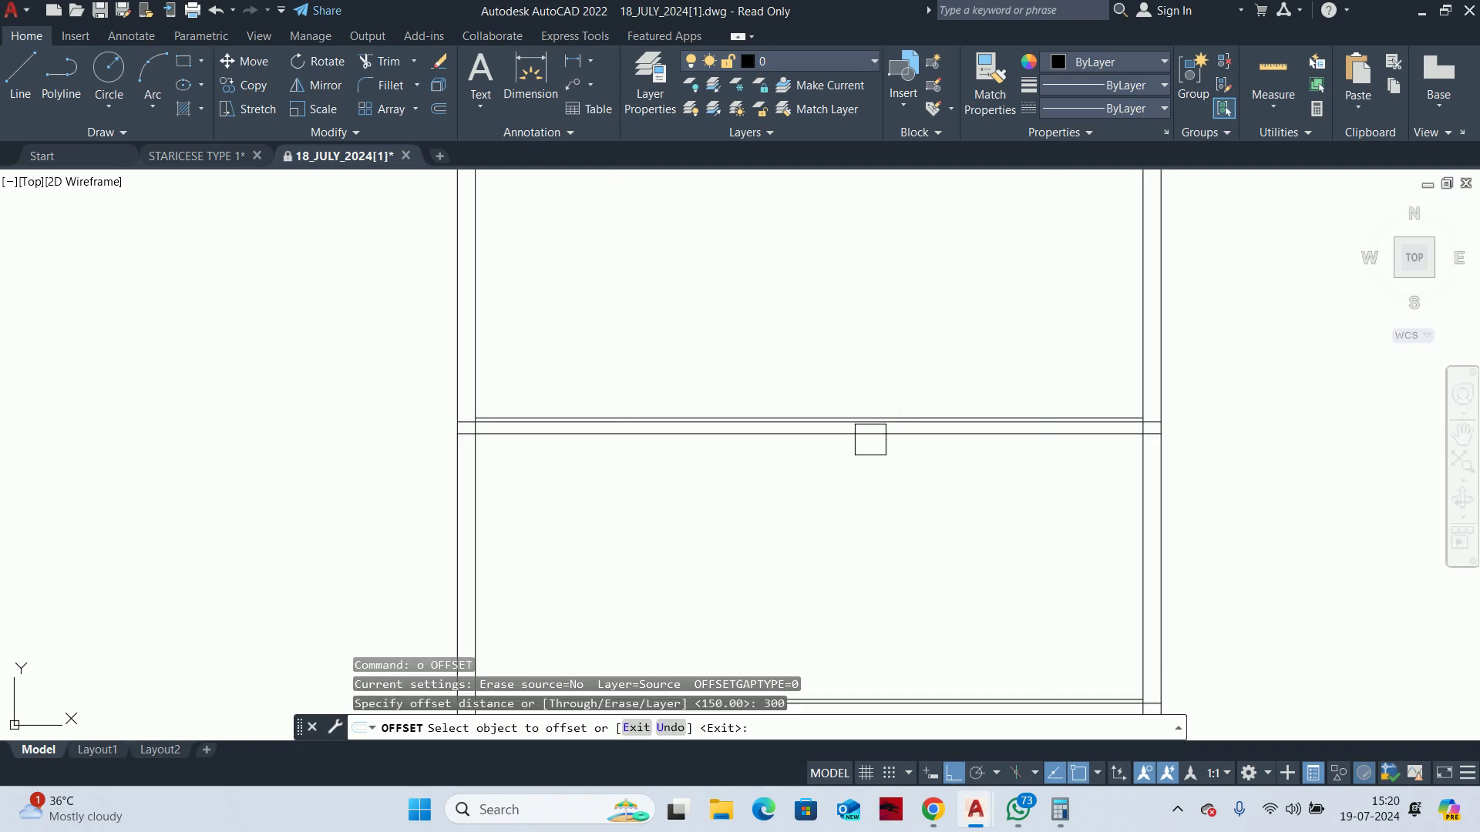
click(867, 434)
click(817, 478)
key(Escape)
key(Escape)
Fence-trim the offset line and remove the leftover stub near the left wall
text(tr)
key(Return)
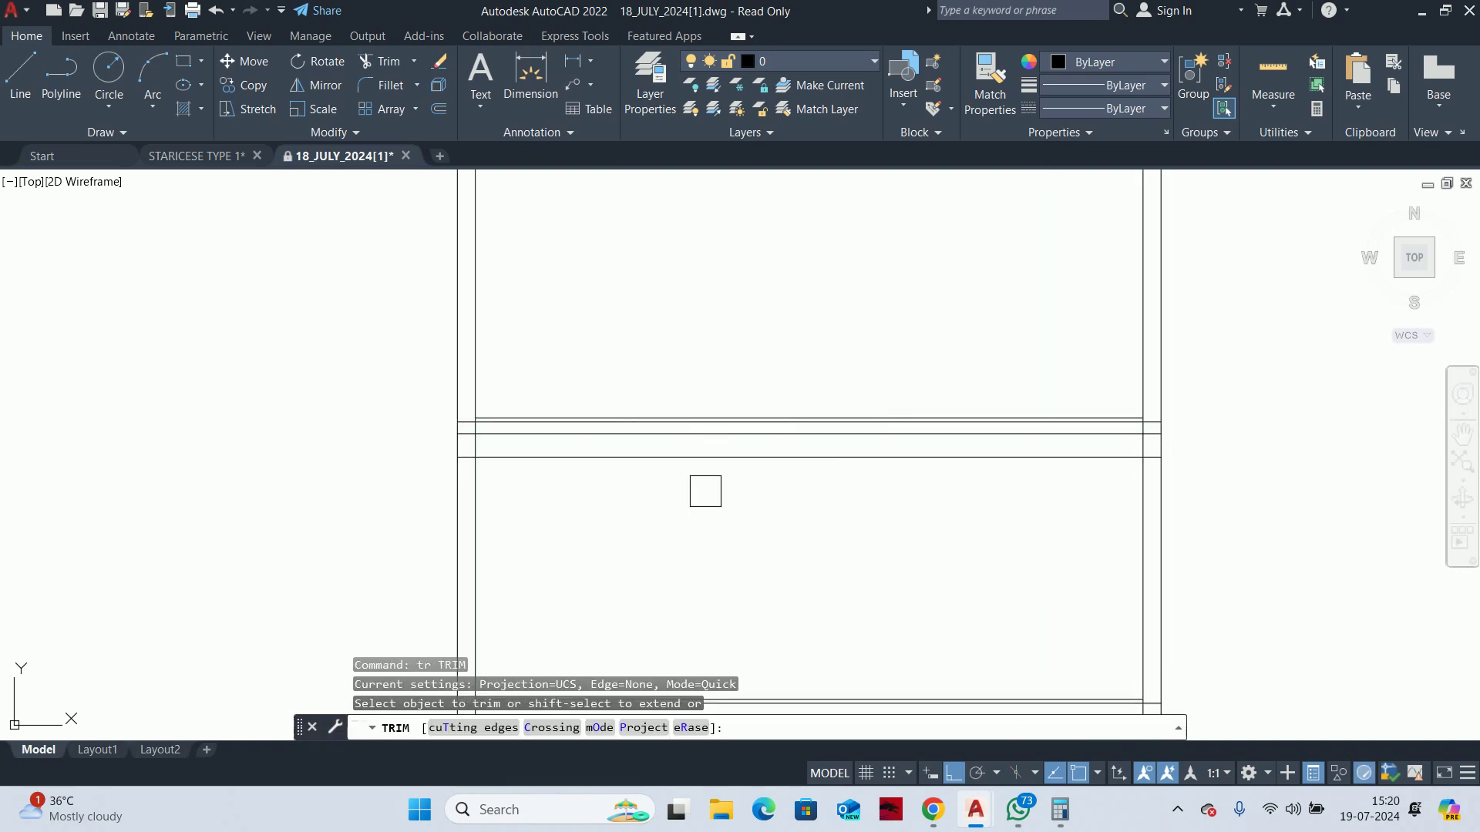
click(705, 485)
click(756, 455)
key(Return)
scroll(452, 458, up, 3)
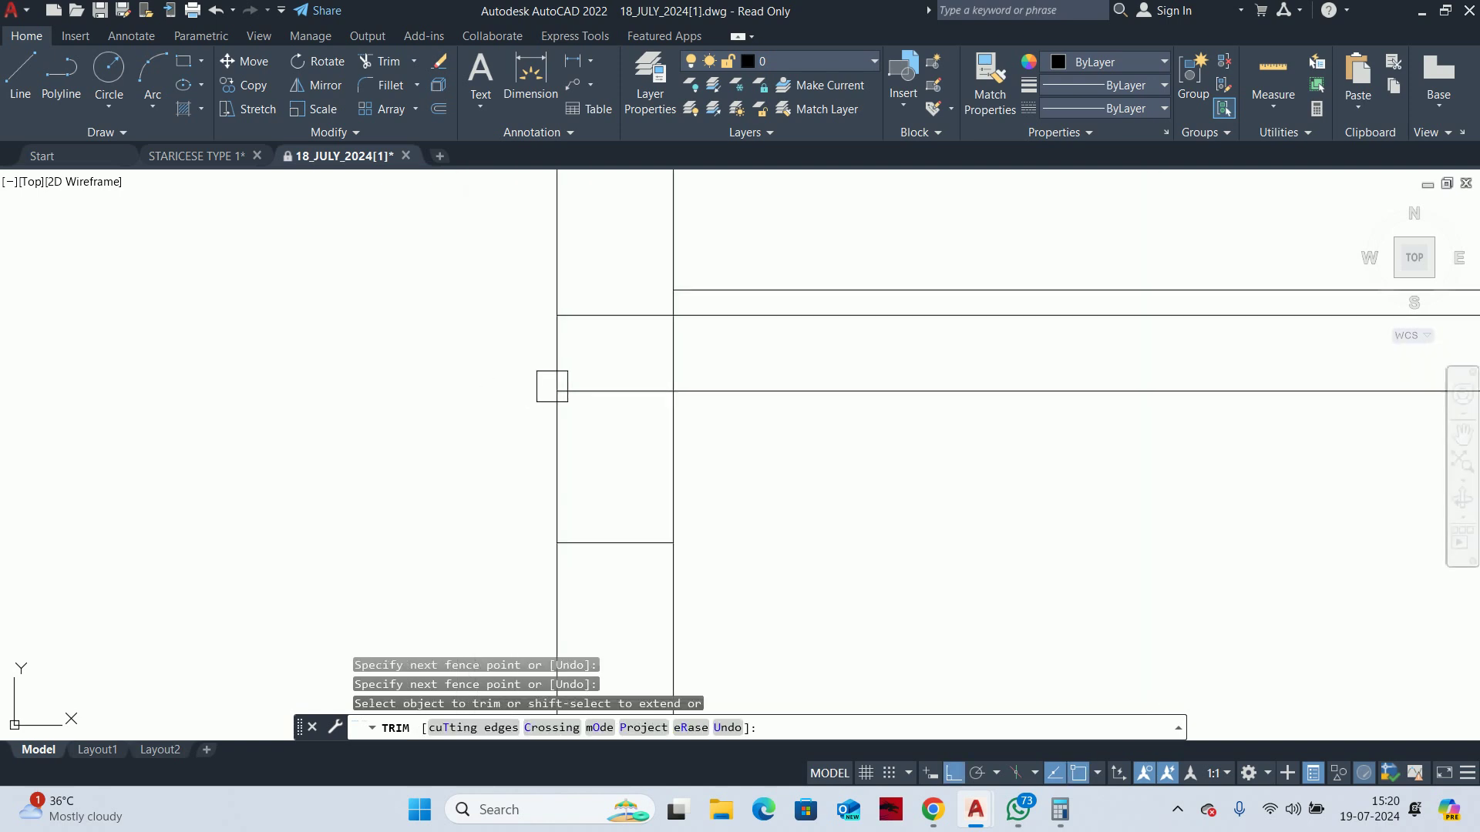
click(611, 399)
scroll(683, 393, down, 1)
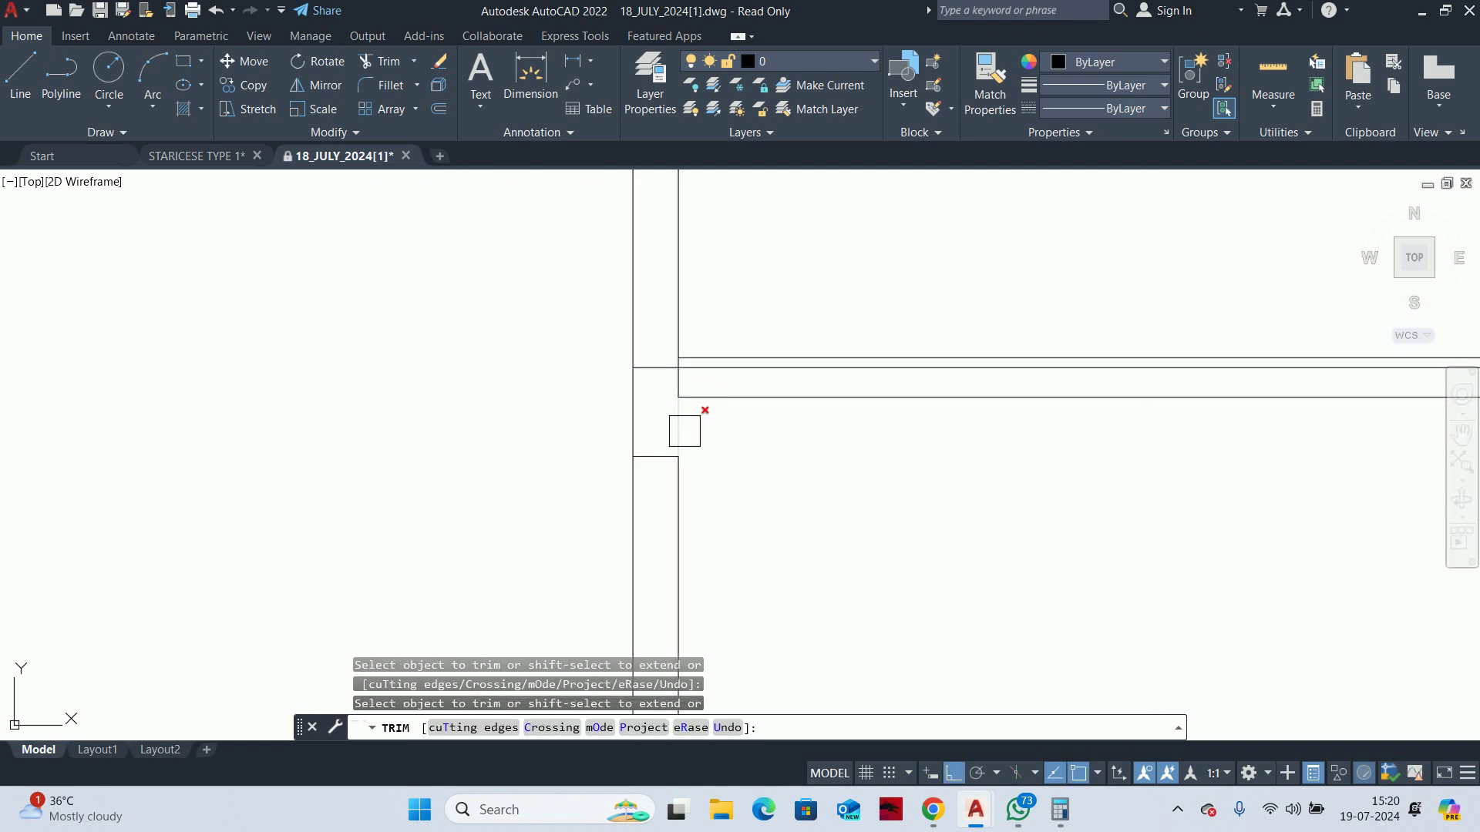
scroll(679, 399, up, 3)
scroll(676, 382, down, 3)
scroll(782, 436, up, 3)
scroll(858, 360, down, 2)
scroll(525, 539, up, 2)
scroll(767, 462, down, 1)
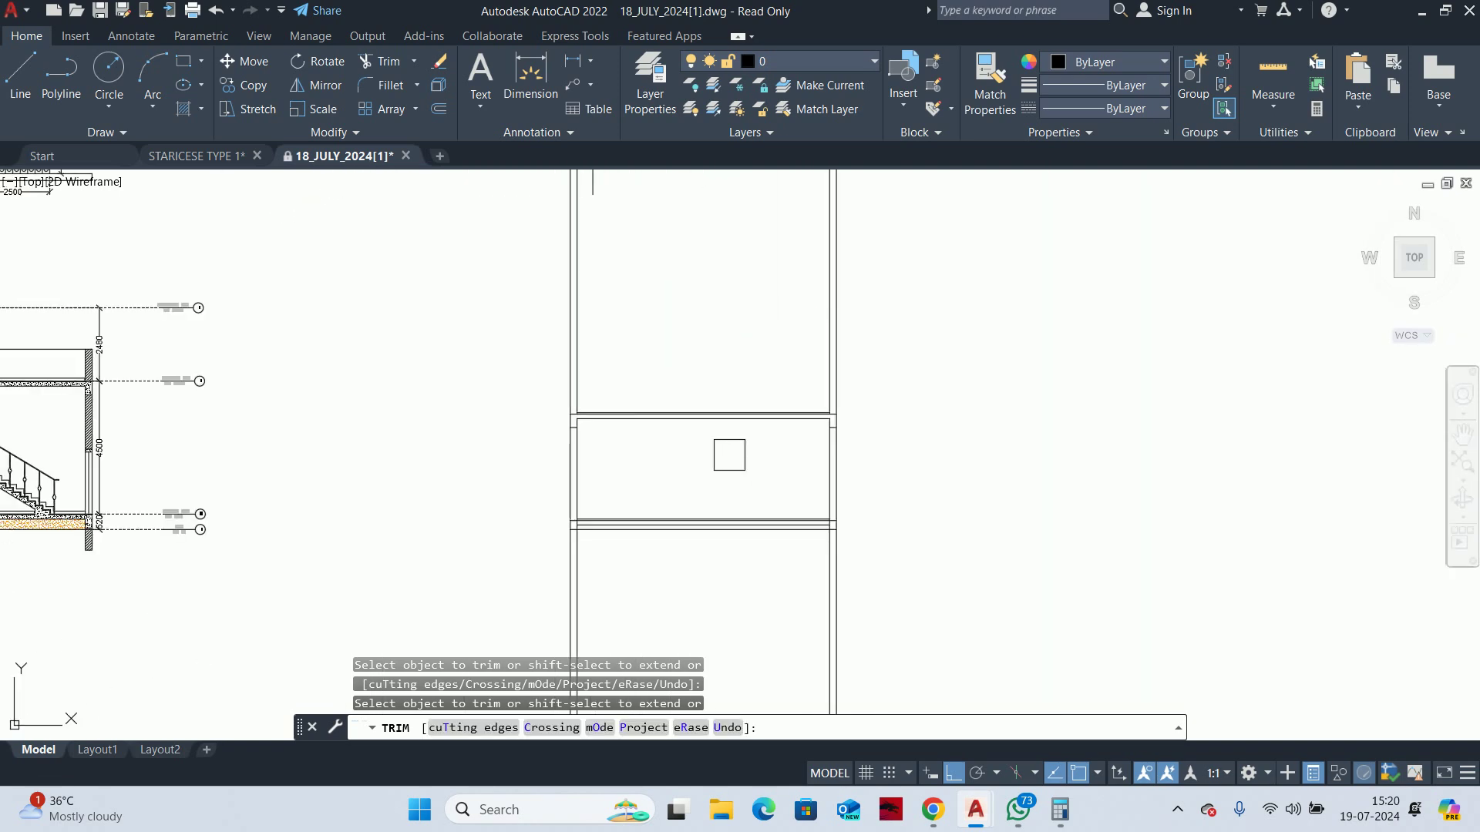
key(Escape)
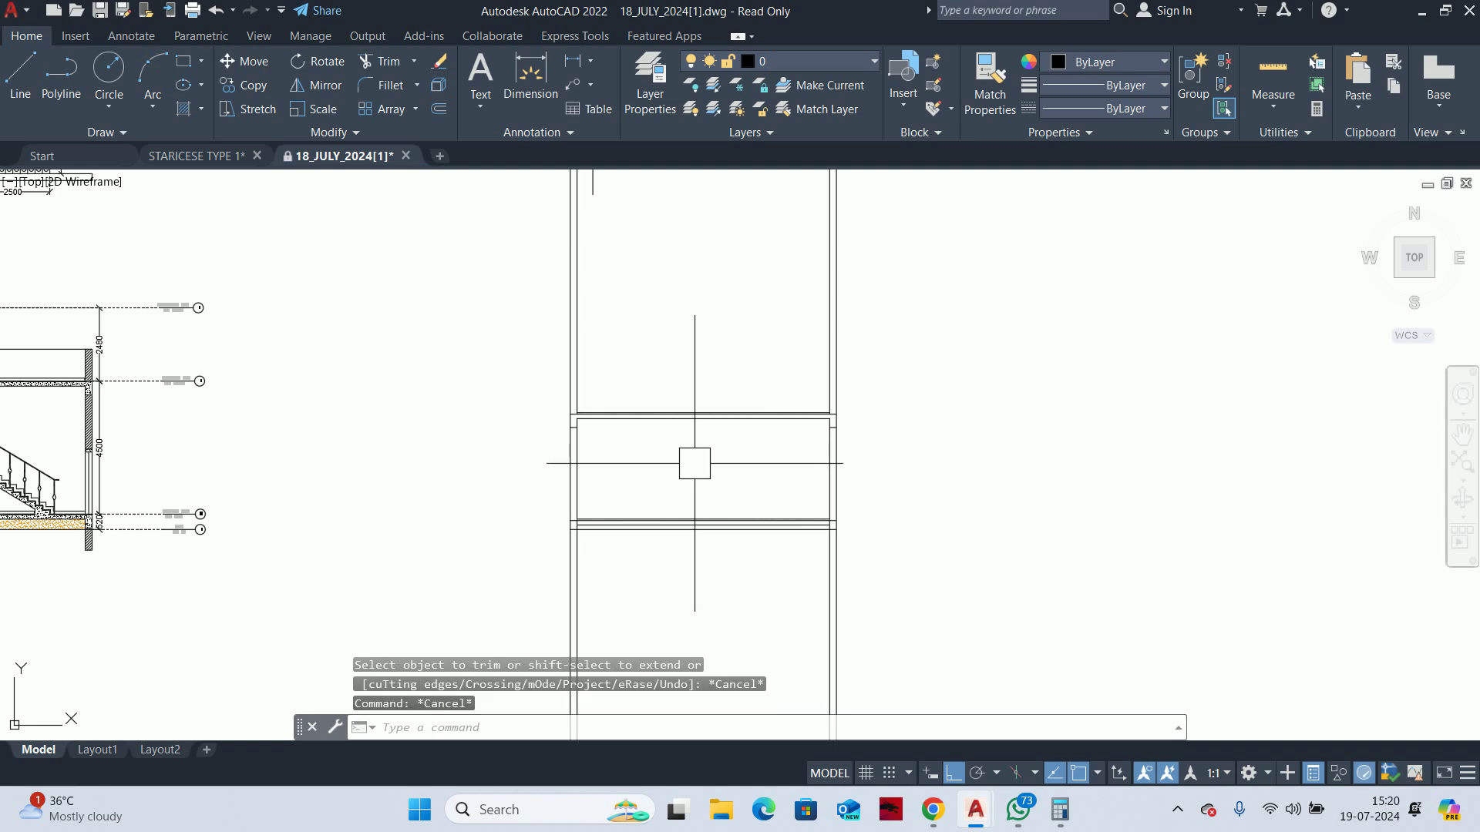
Pan back to the stair plan showing the section cut line and callouts
scroll(686, 465, up, 1)
scroll(616, 525, up, 2)
key(Escape)
key(Escape)
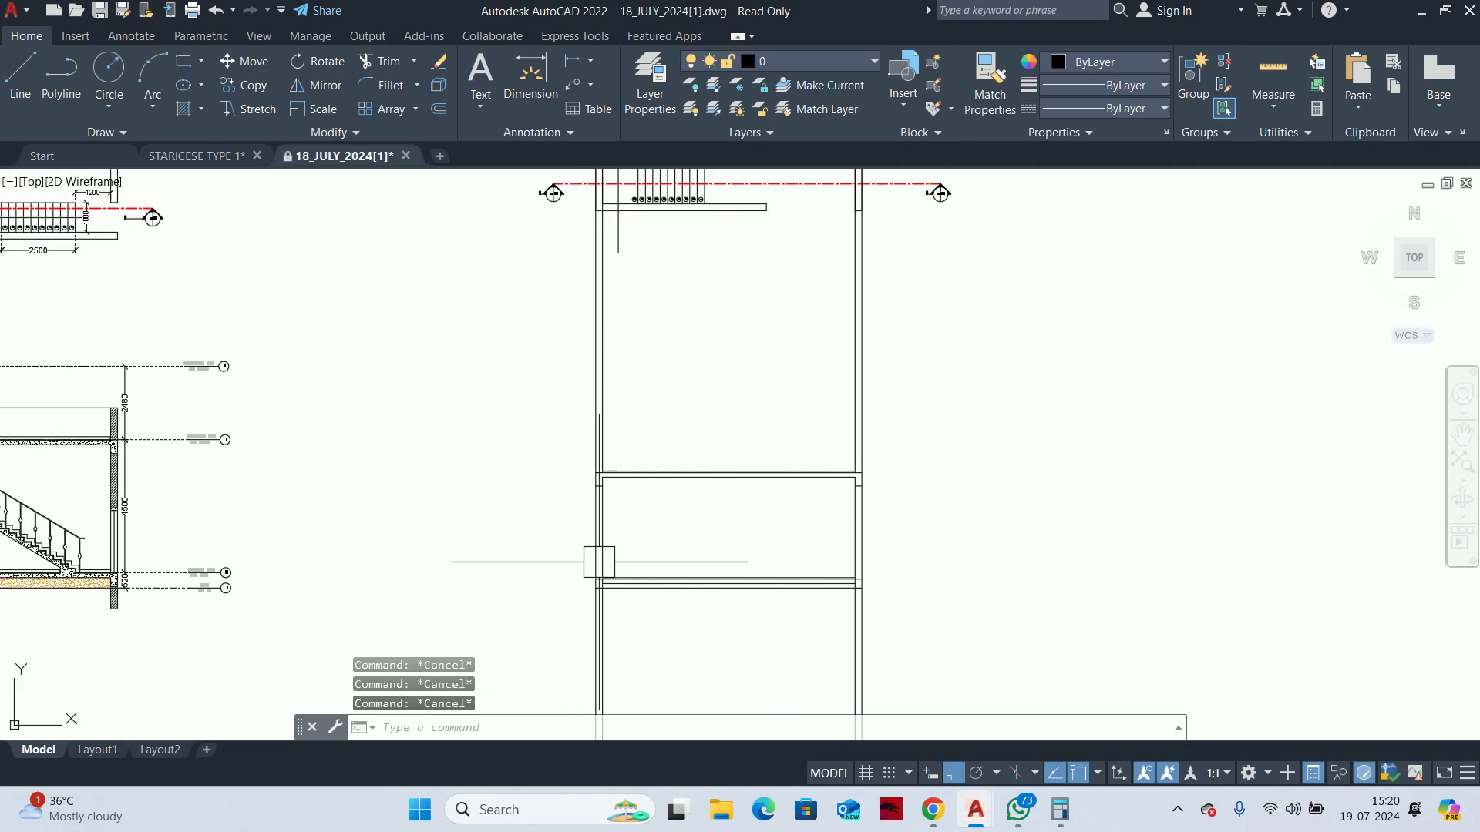
scroll(629, 508, up, 1)
scroll(628, 507, up, 1)
scroll(618, 497, down, 2)
scroll(668, 539, down, 4)
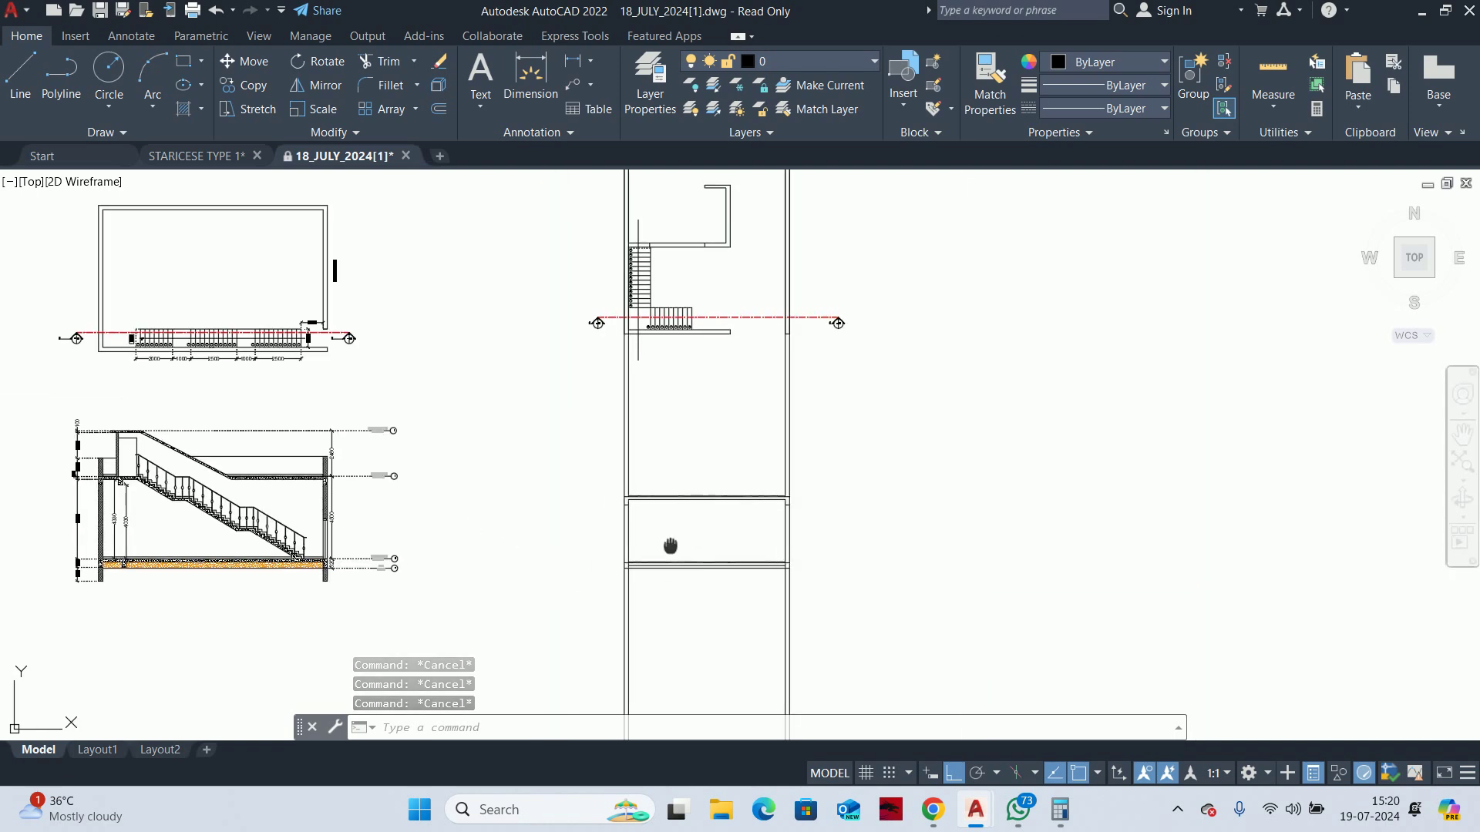
middle_drag(670, 544, 668, 556)
scroll(702, 323, up, 4)
scroll(679, 401, down, 6)
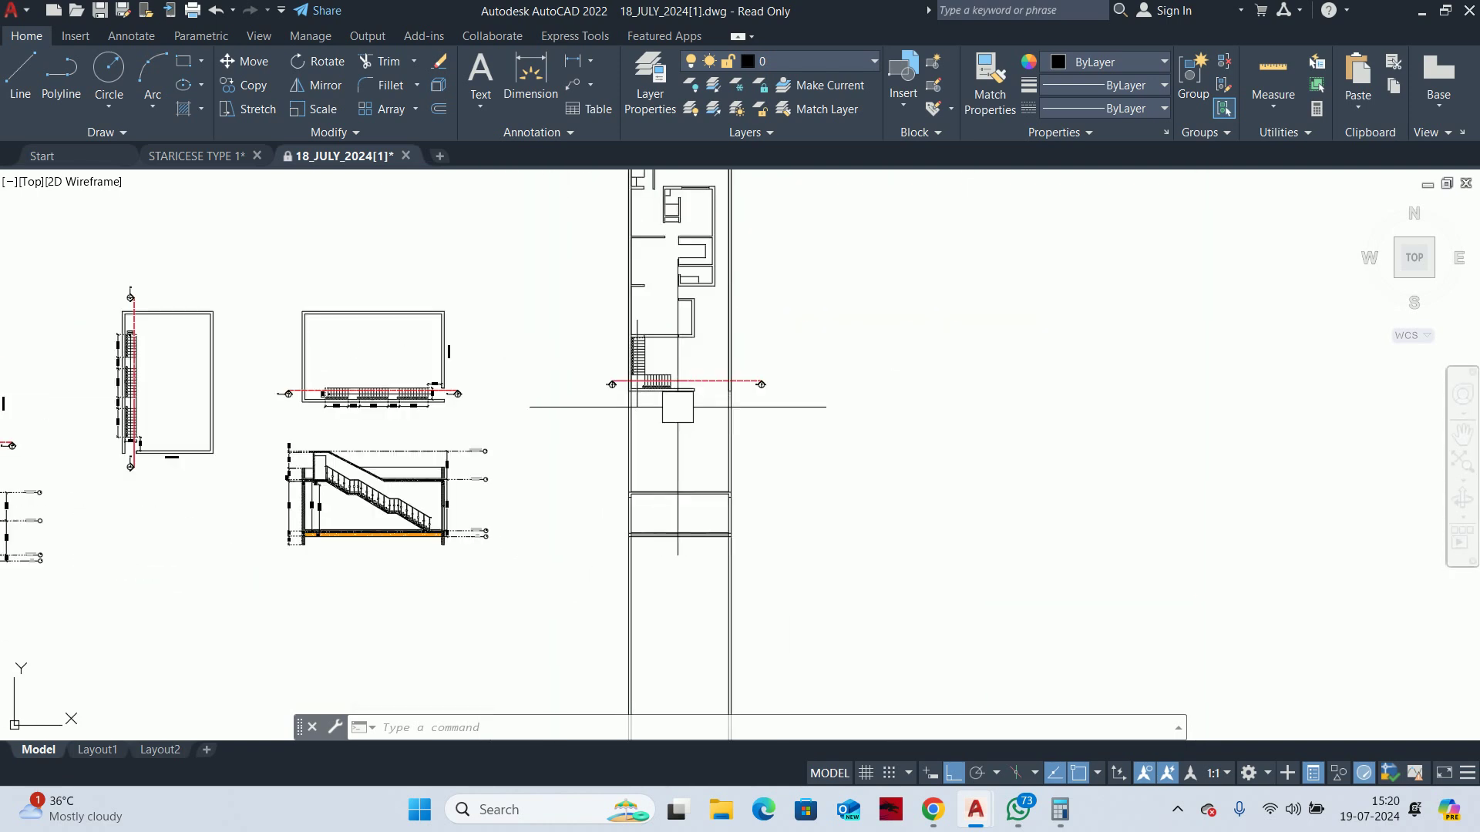
key(Escape)
key(Escape)
key(Escape)
scroll(637, 343, up, 4)
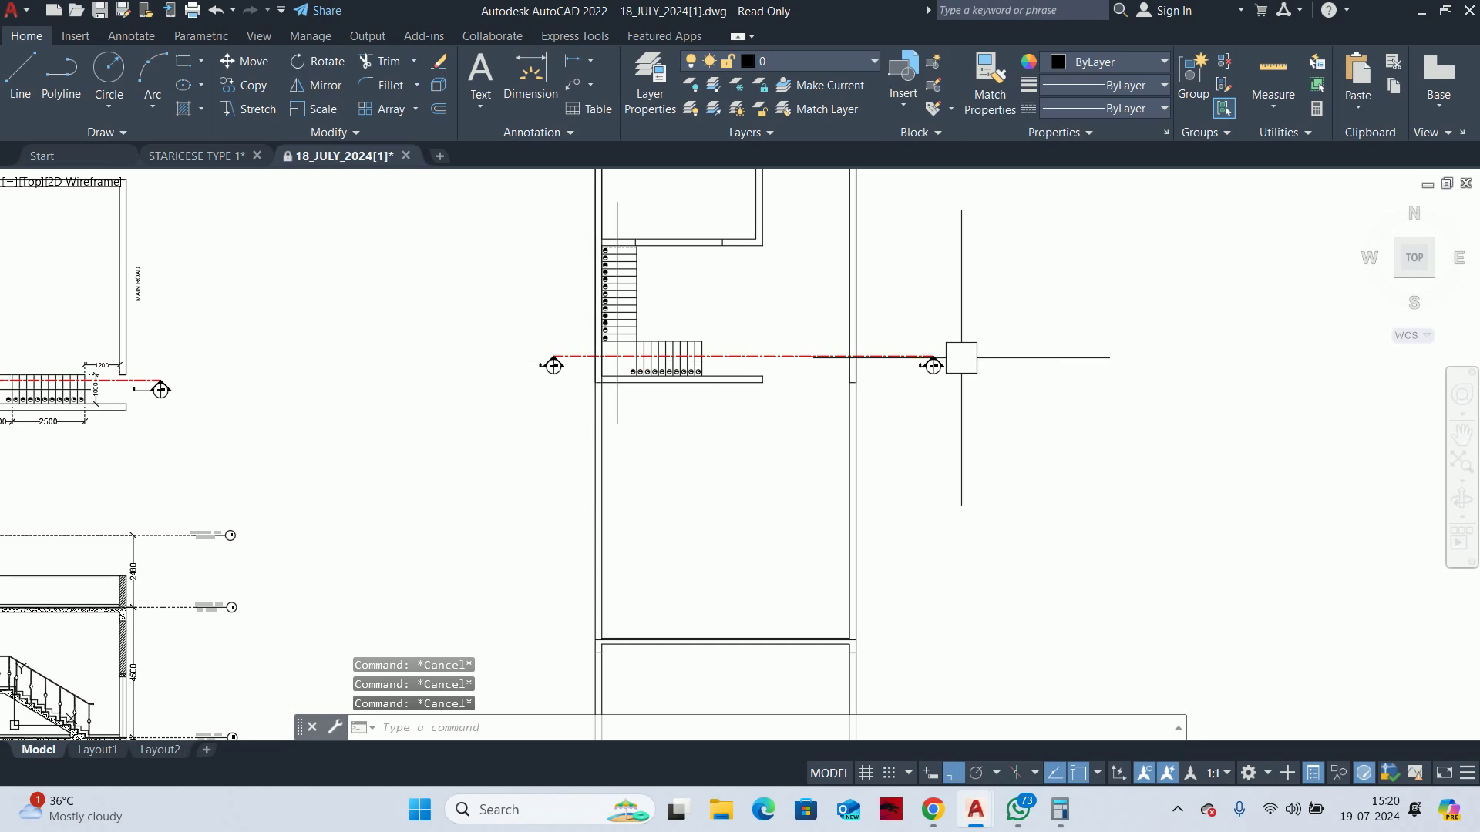
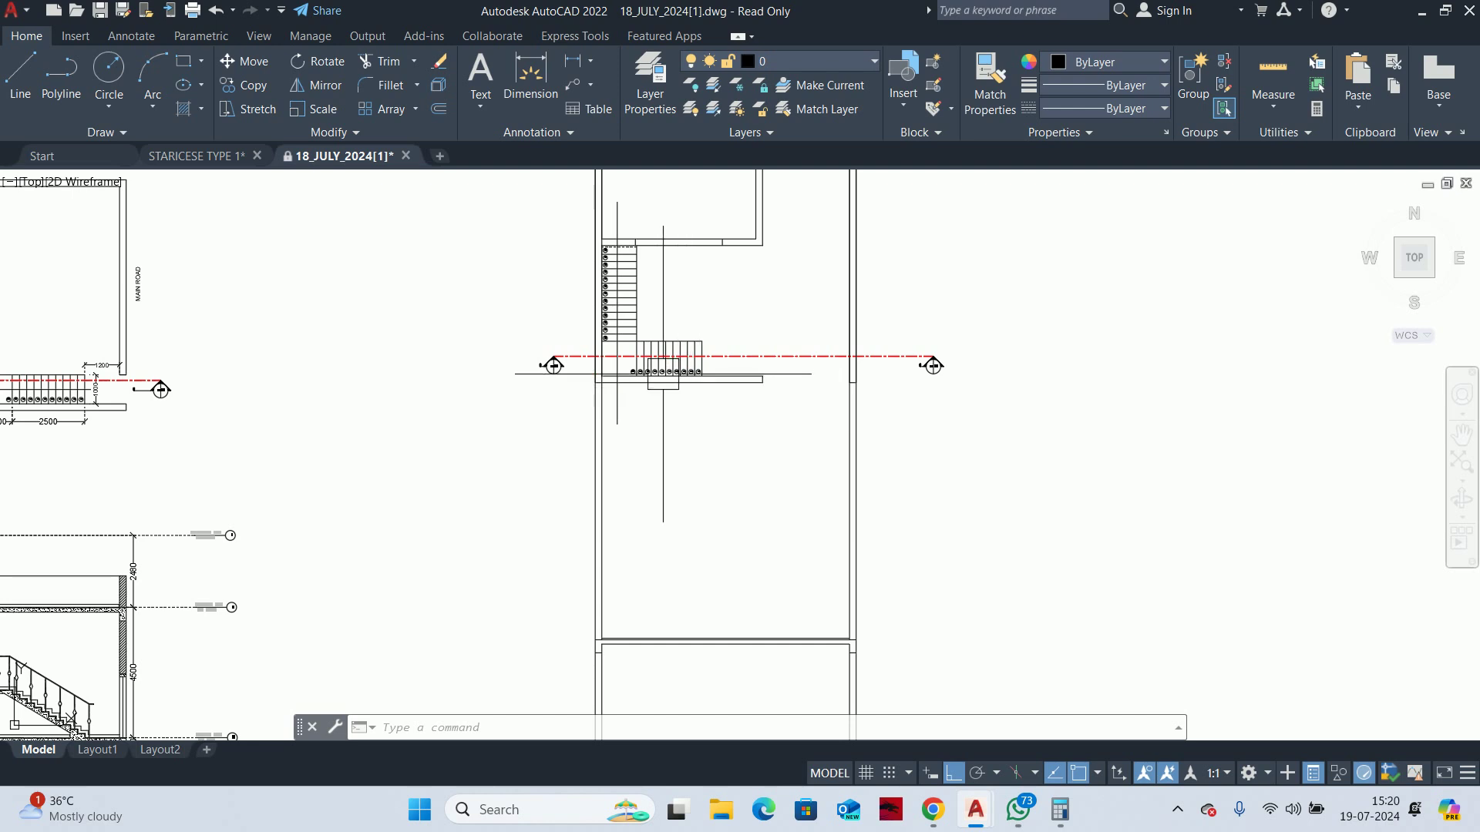
Select and delete the stray wall lines below the plan
middle_drag(678, 401, 697, 562)
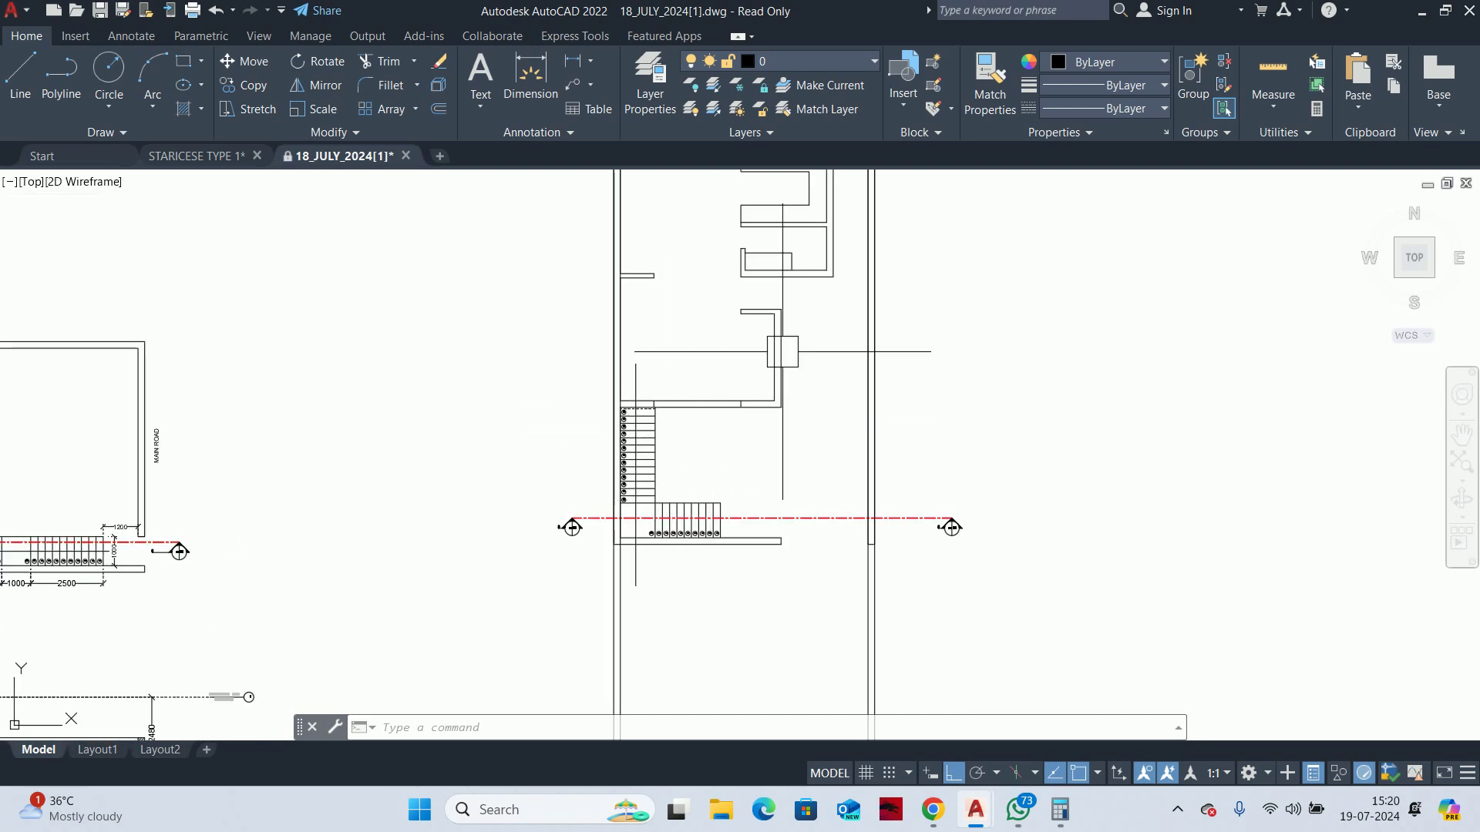
scroll(803, 274, up, 3)
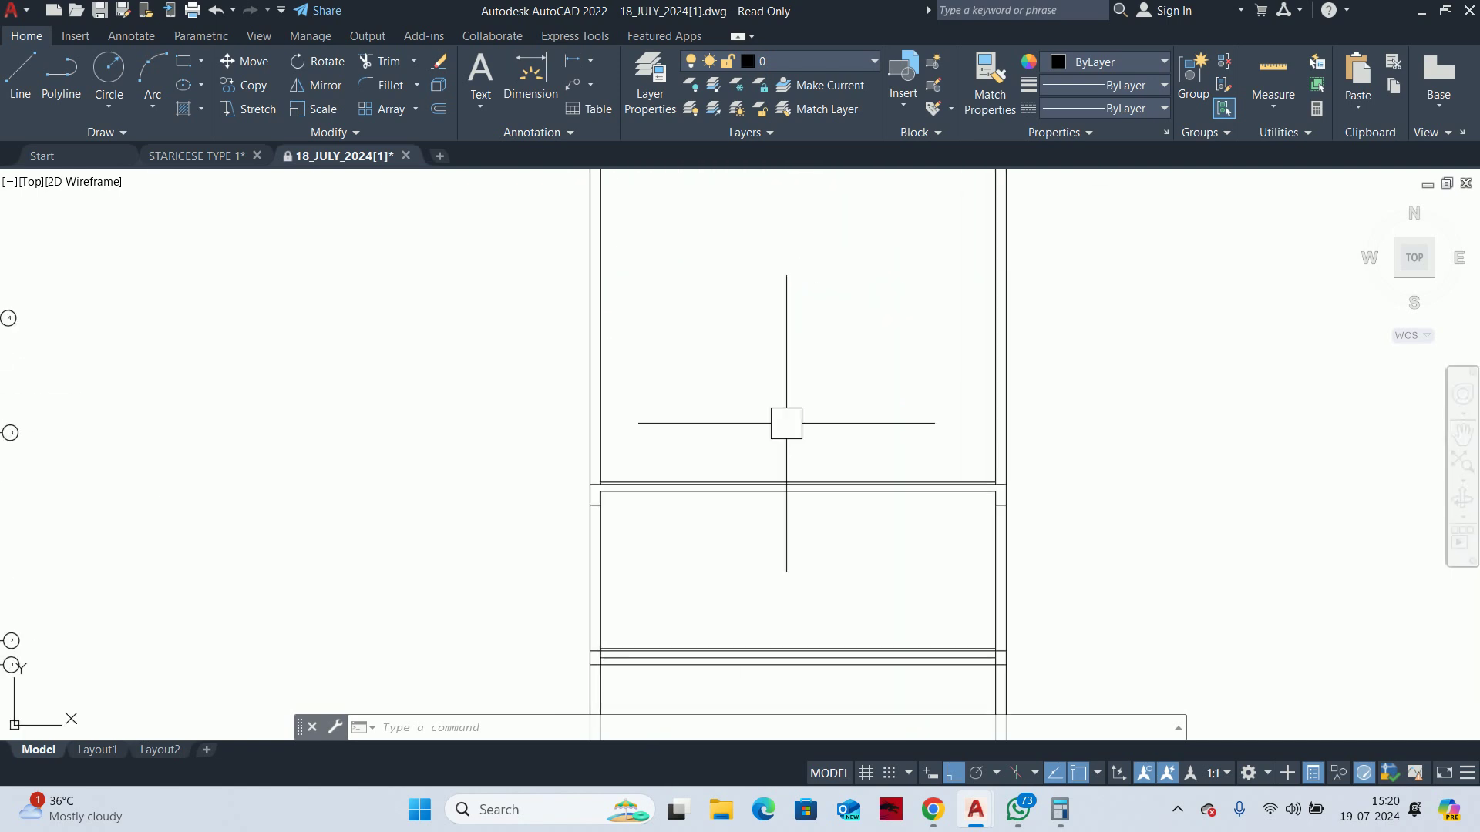
scroll(787, 423, up, 3)
click(394, 526)
scroll(672, 586, down, 2)
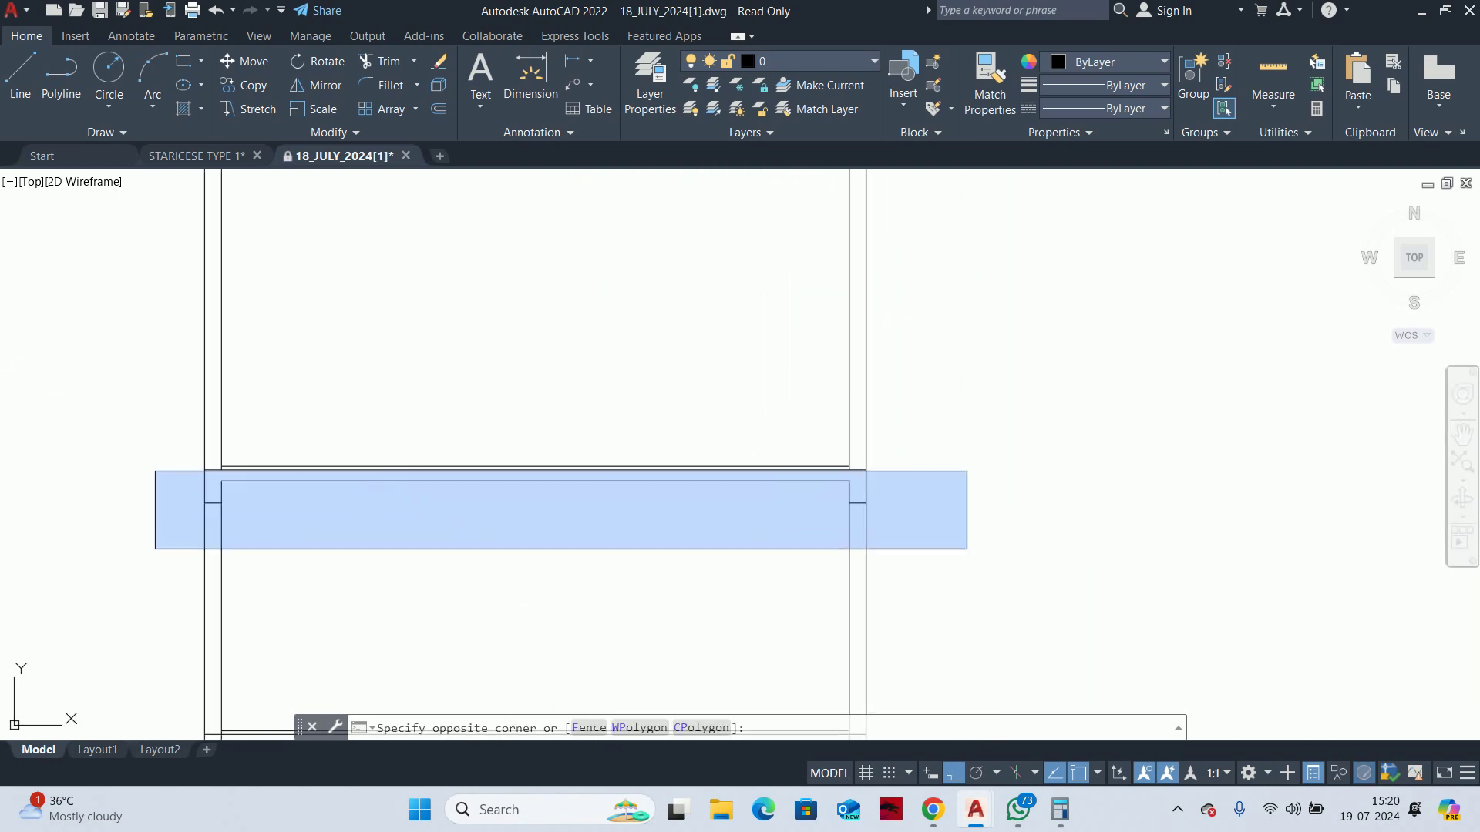
click(967, 547)
key(Delete)
Bring the right-hand wall line into view and start an EXTEND, then cancel it
middle_drag(874, 534, 891, 582)
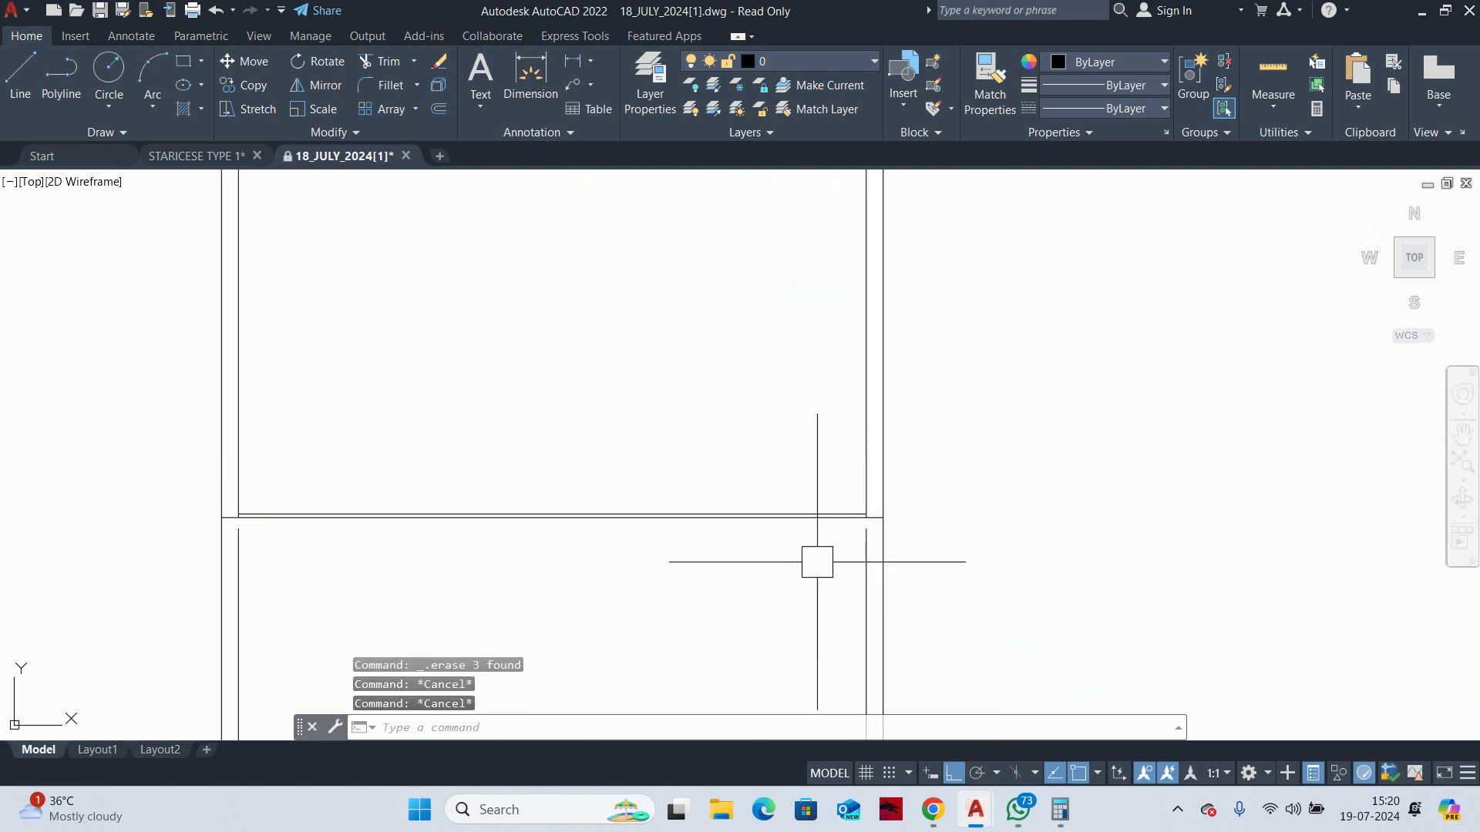
text(ex)
key(Return)
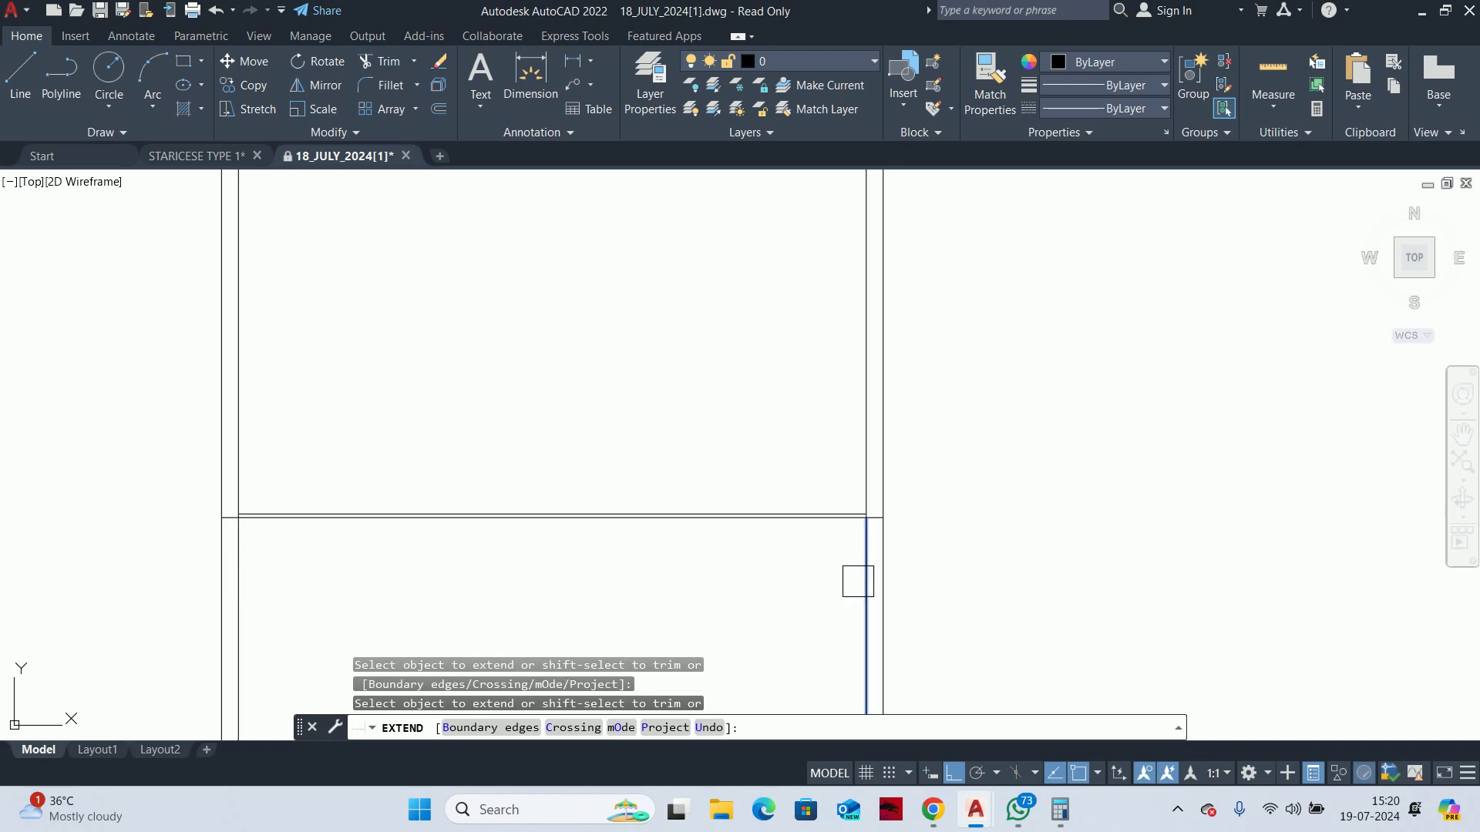
scroll(787, 587, down, 2)
key(Escape)
key(Escape)
key(Escape)
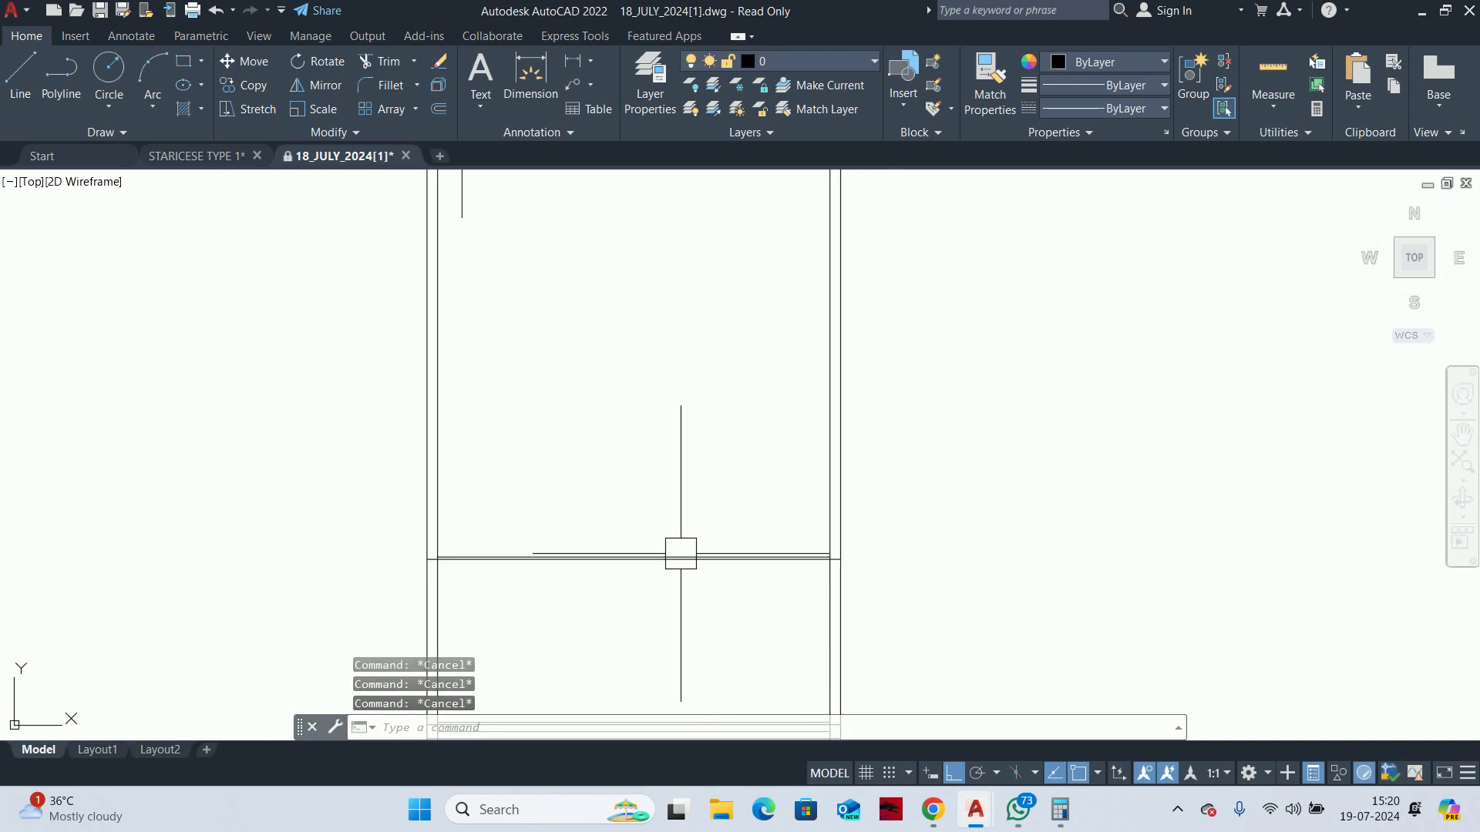
Offset the lower line 1000 to one side
text(o)
key(Return)
text(1)
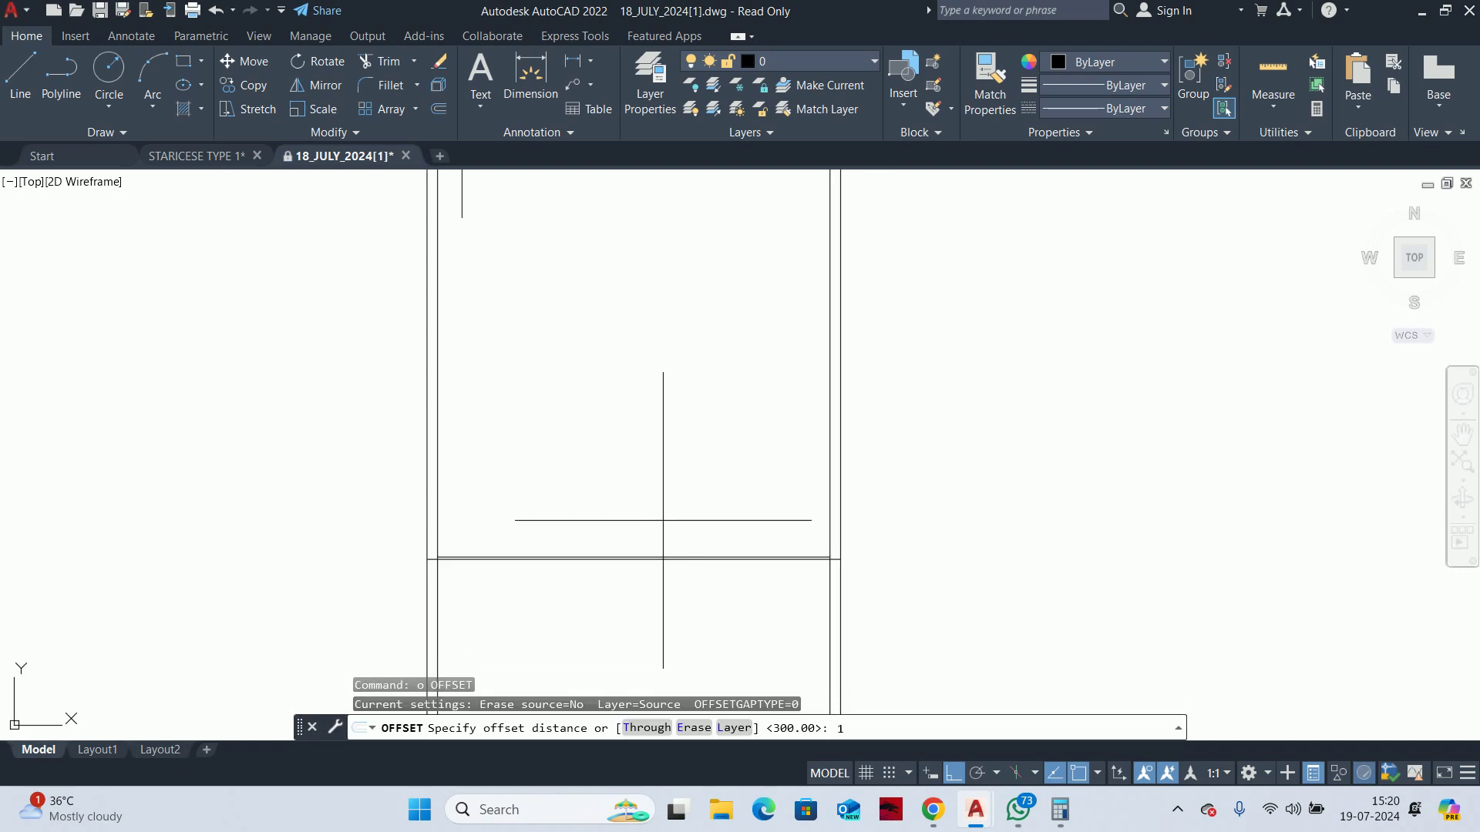
key(Return)
scroll(759, 541, up, 3)
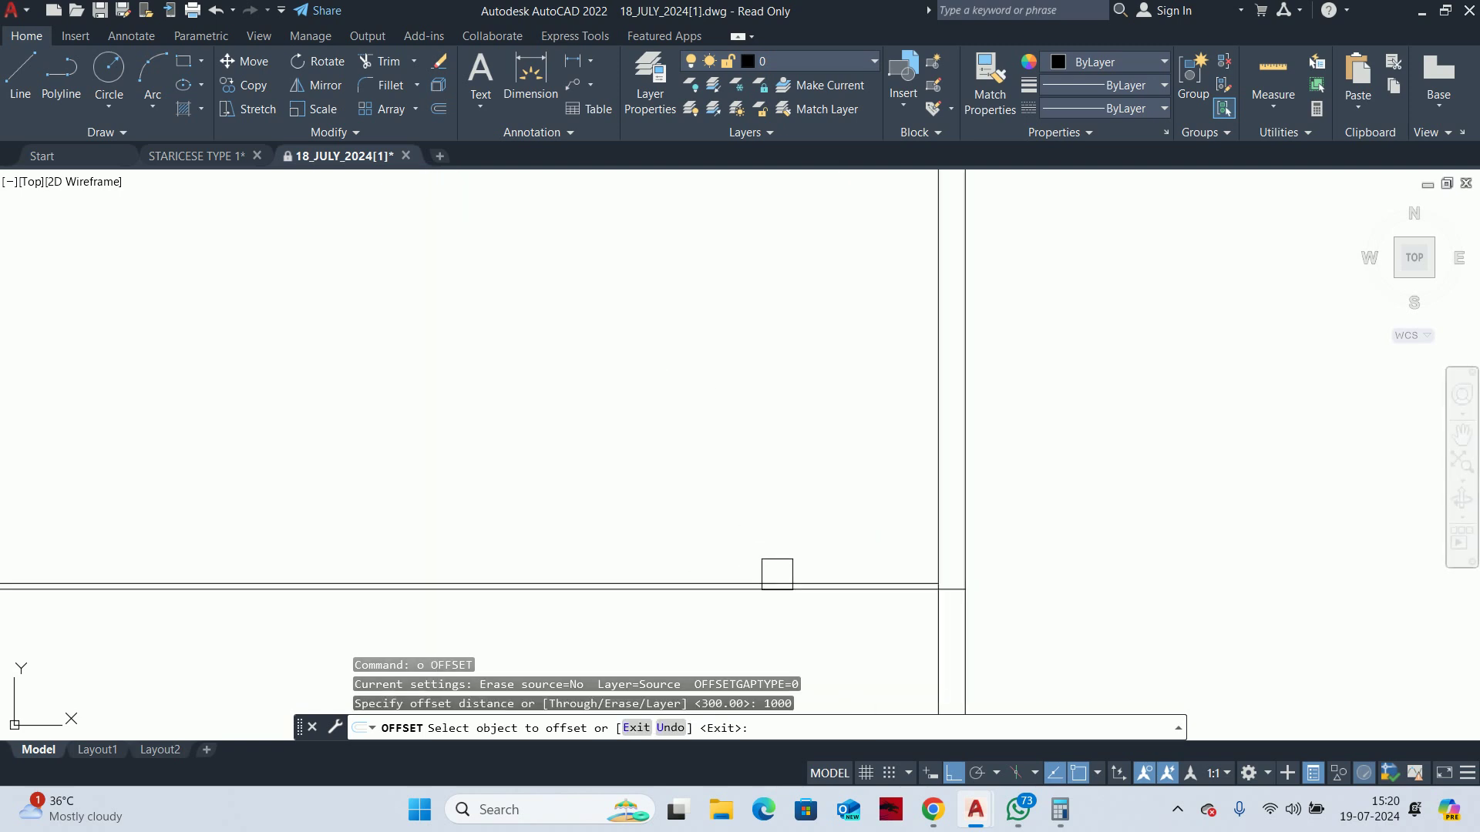
click(777, 584)
click(751, 428)
key(Return)
scroll(694, 439, down, 3)
key(Escape)
key(Escape)
Extend the crossed lines to their boundary using a fence
text(ex)
key(Return)
click(776, 442)
click(790, 488)
key(Return)
scroll(643, 533, down, 5)
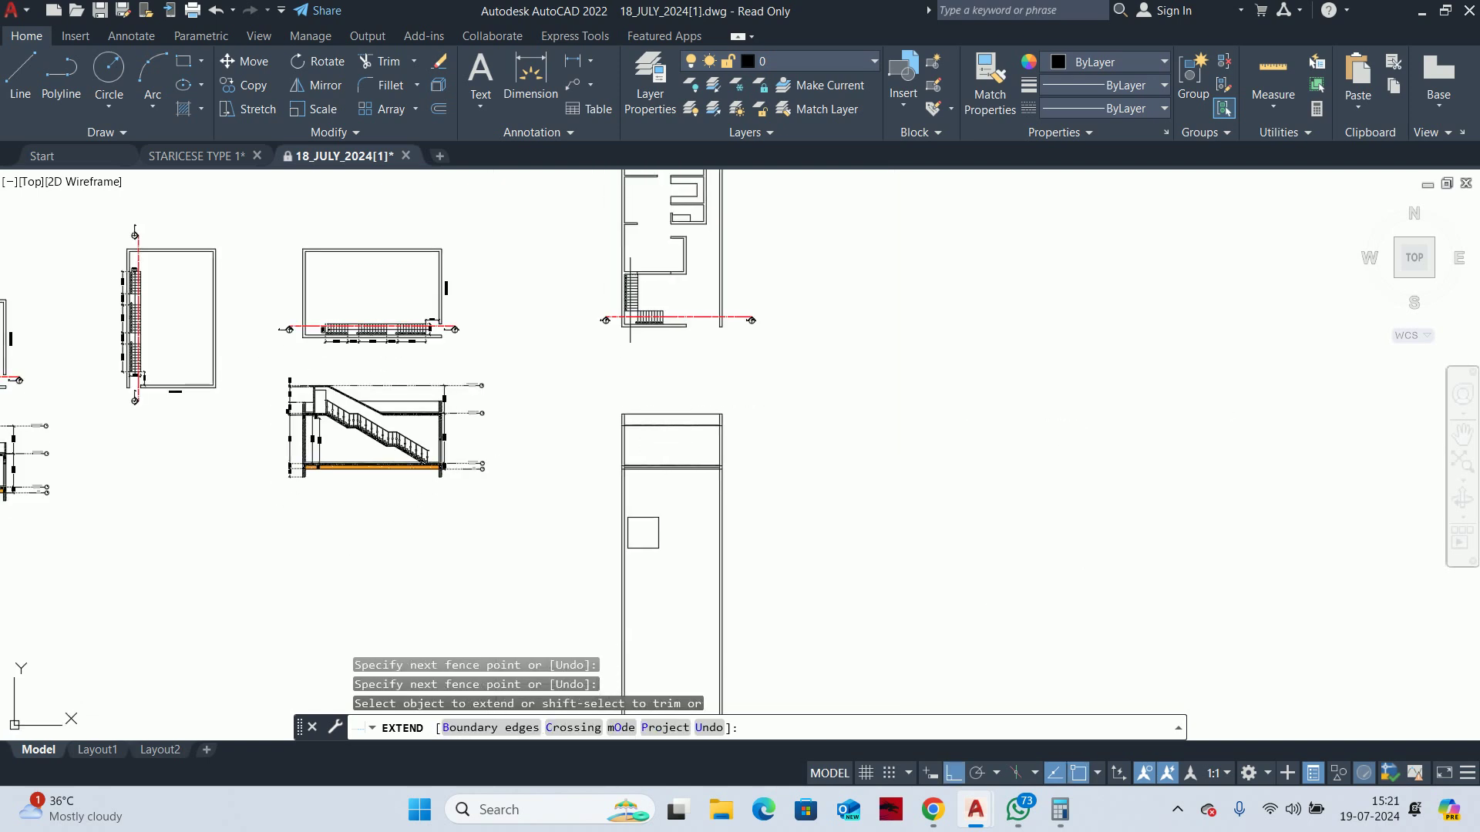
scroll(643, 533, up, 2)
key(Escape)
Offset the horizontal frame line 1000 downward to form the slab line
key(Return)
text(1)
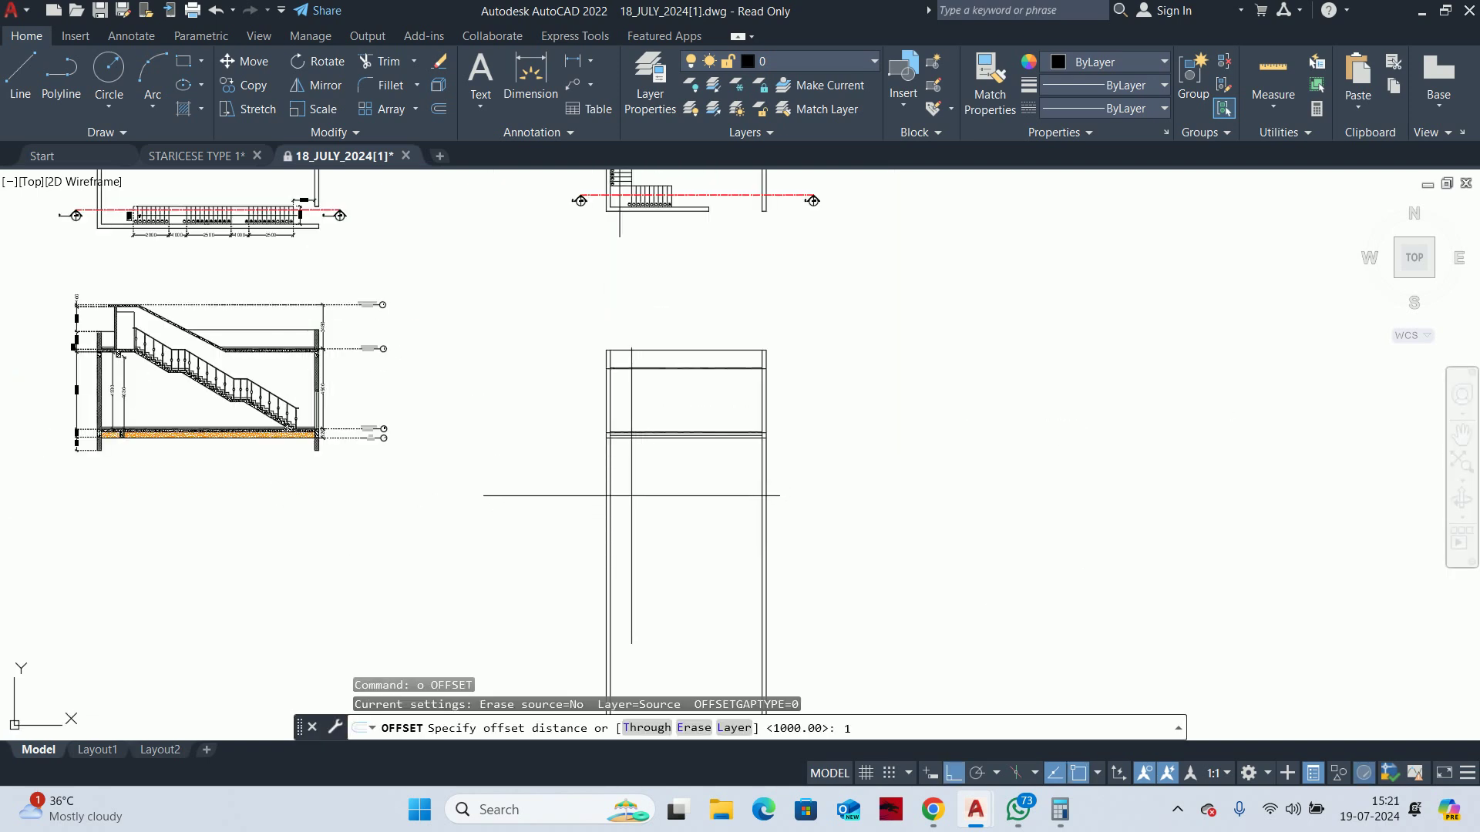
text(0)
scroll(631, 495, up, 2)
key(Return)
click(626, 382)
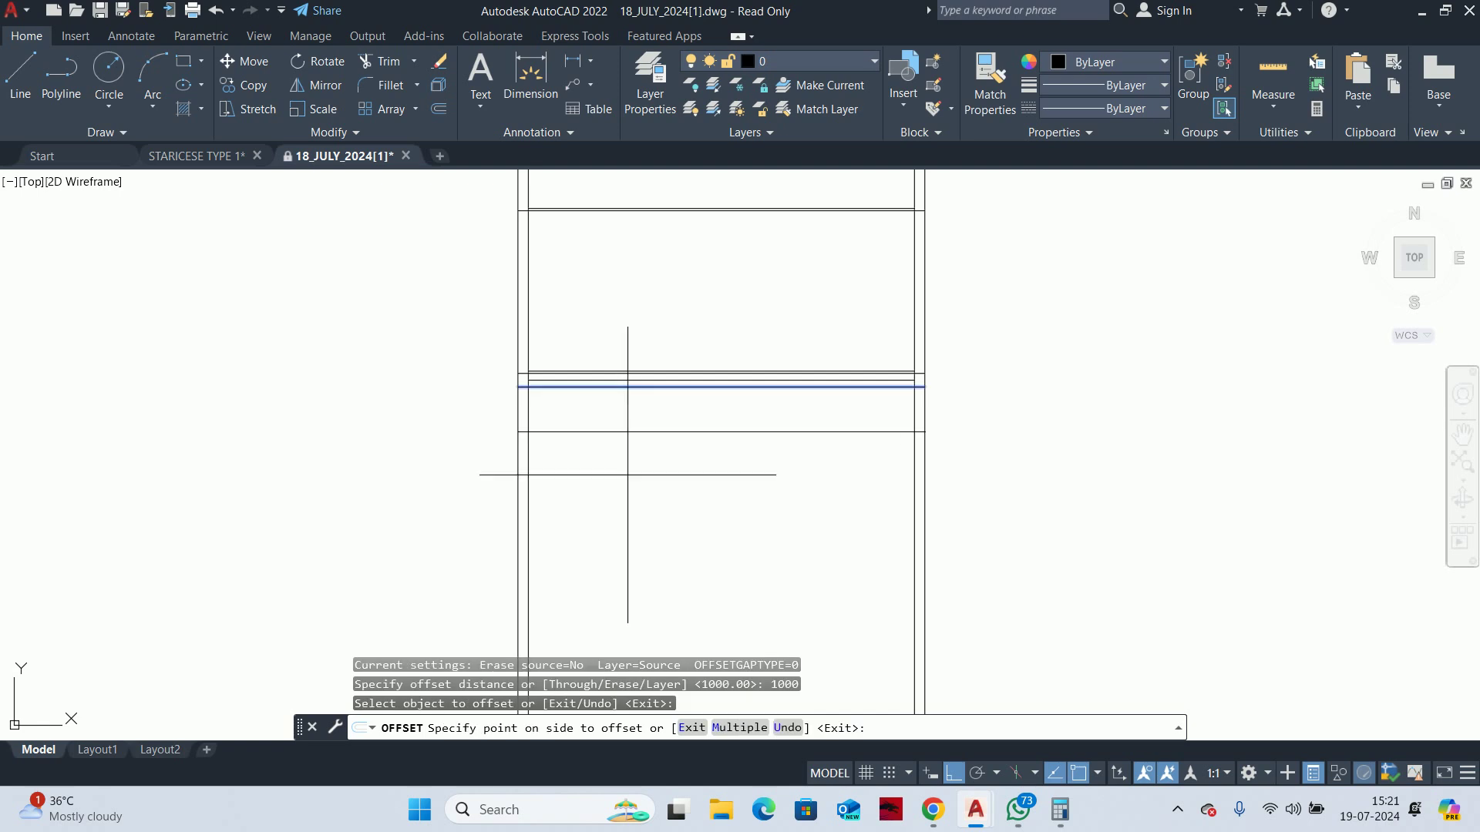
click(616, 478)
key(Escape)
Trim away the lines below the frame and the leftover horizontal stub
text(tr)
key(Return)
drag(529, 562, 1123, 562)
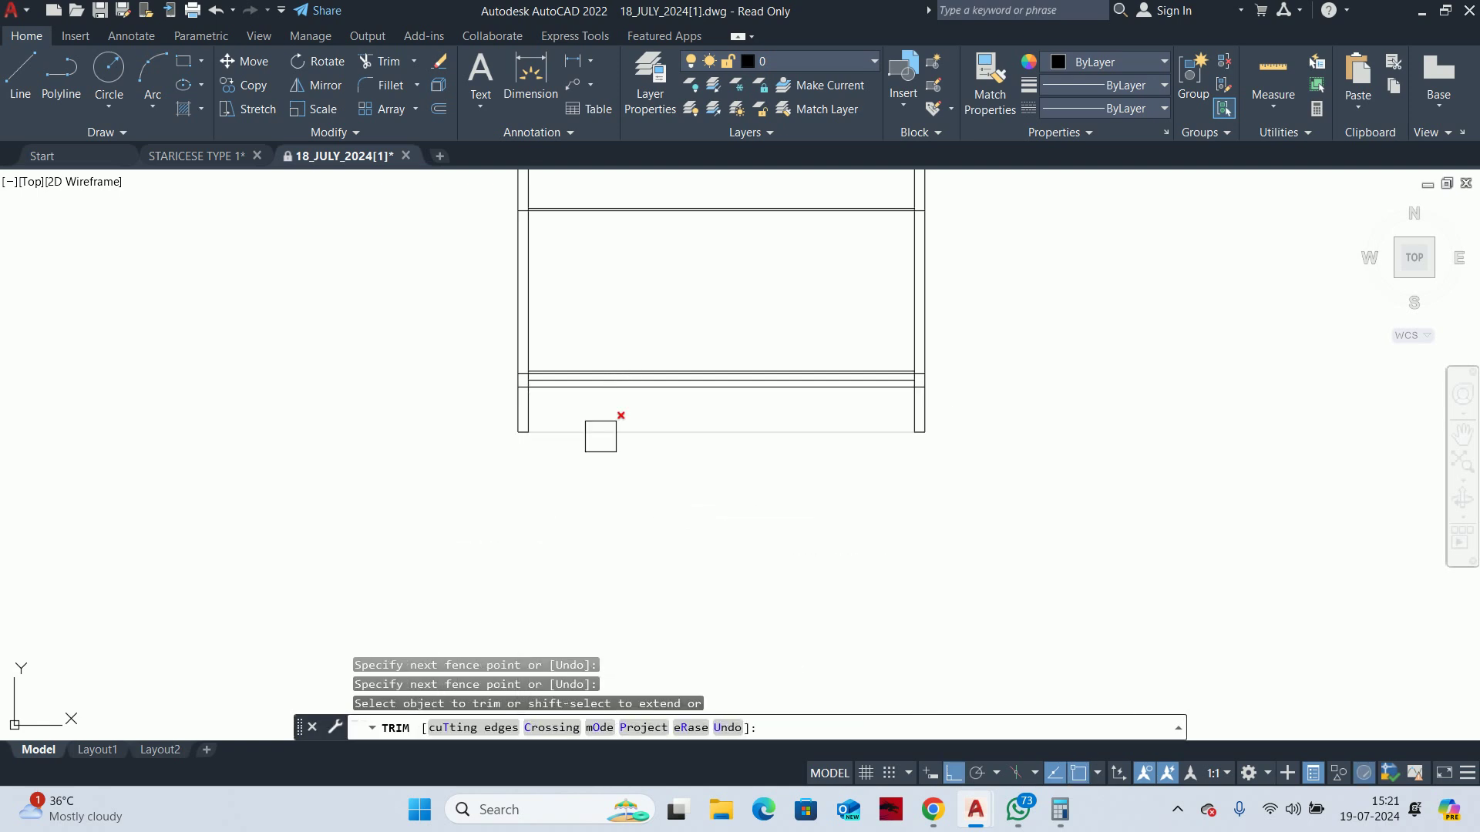
click(601, 432)
scroll(836, 592, down, 2)
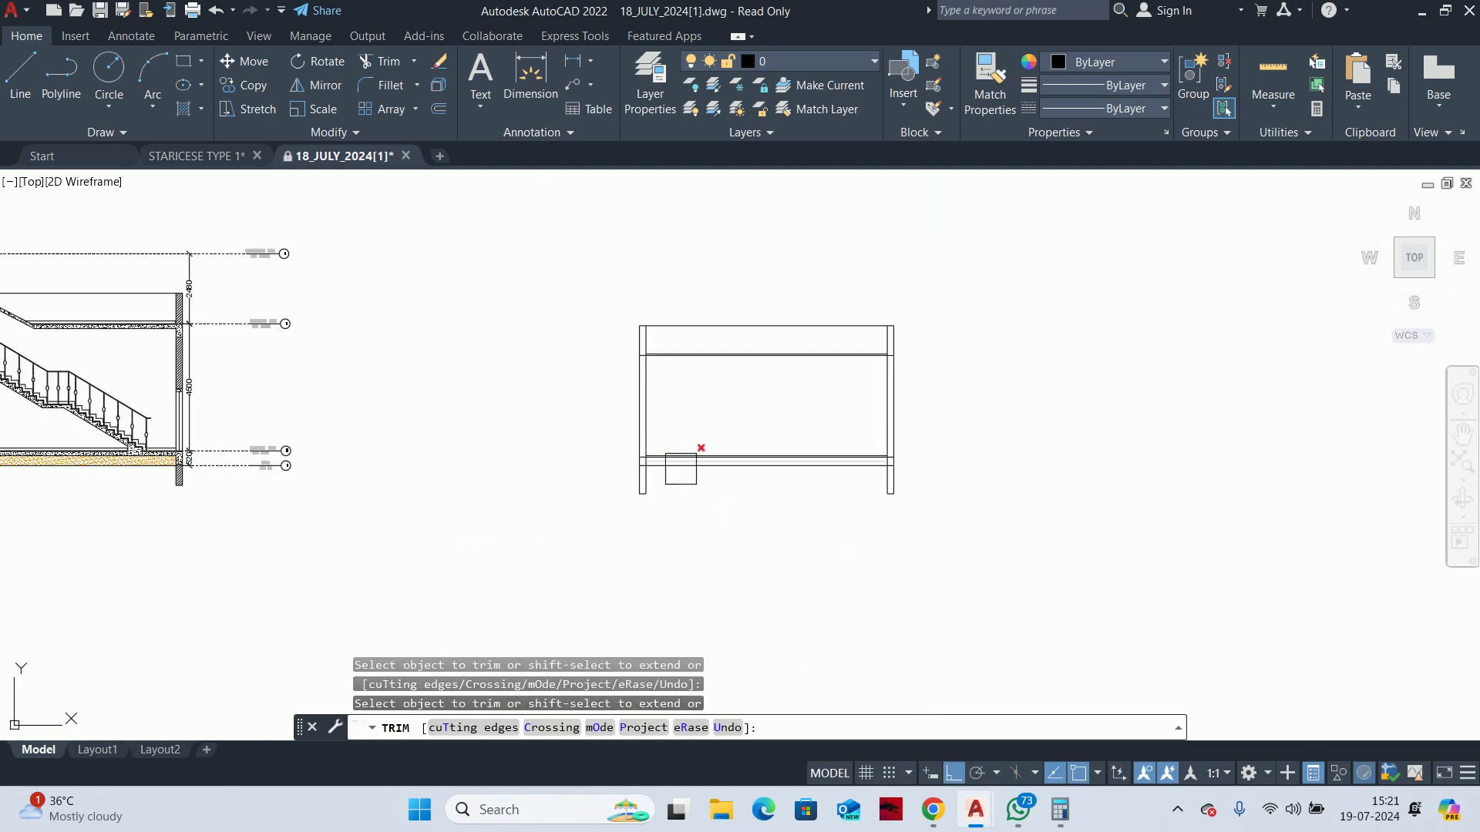
scroll(681, 469, up, 4)
key(Escape)
Stretch the frame upward to its new height with a crossing window
key(Escape)
key(Escape)
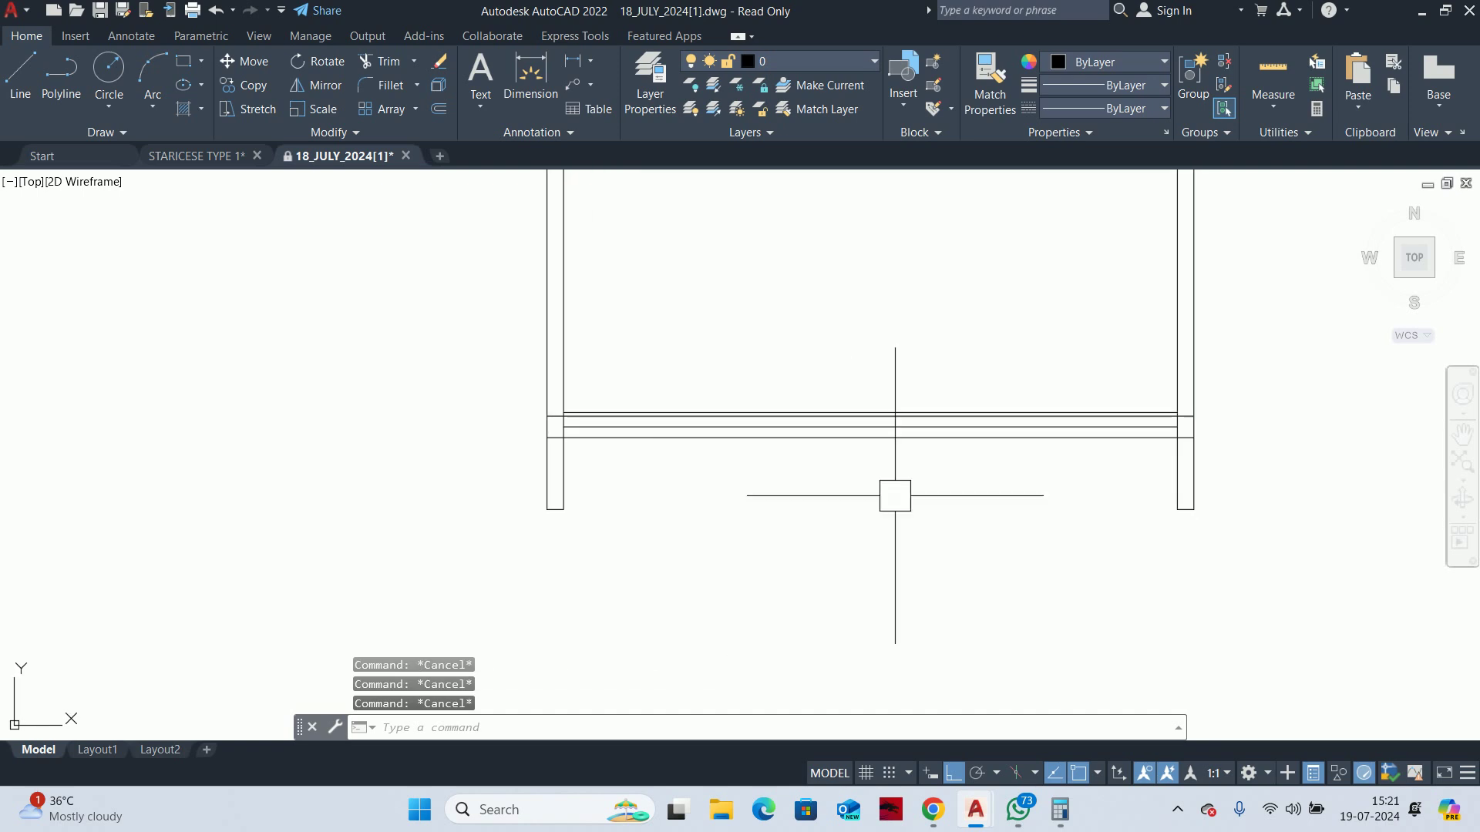
scroll(894, 495, down, 4)
text(s)
key(Return)
click(1078, 613)
click(796, 440)
key(Return)
click(736, 429)
click(743, 349)
key(Escape)
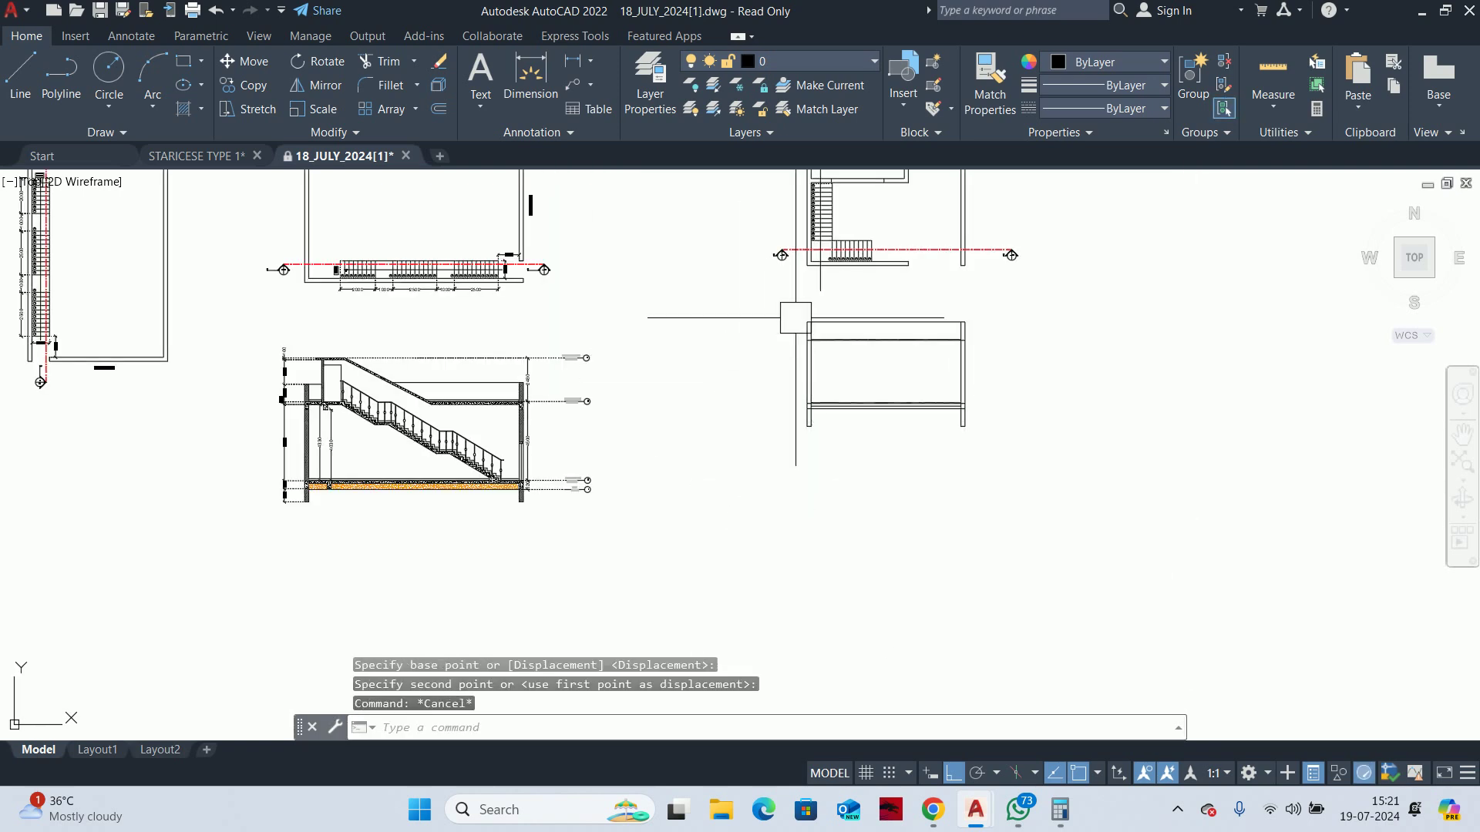
key(Escape)
key(Escape)
scroll(787, 374, up, 3)
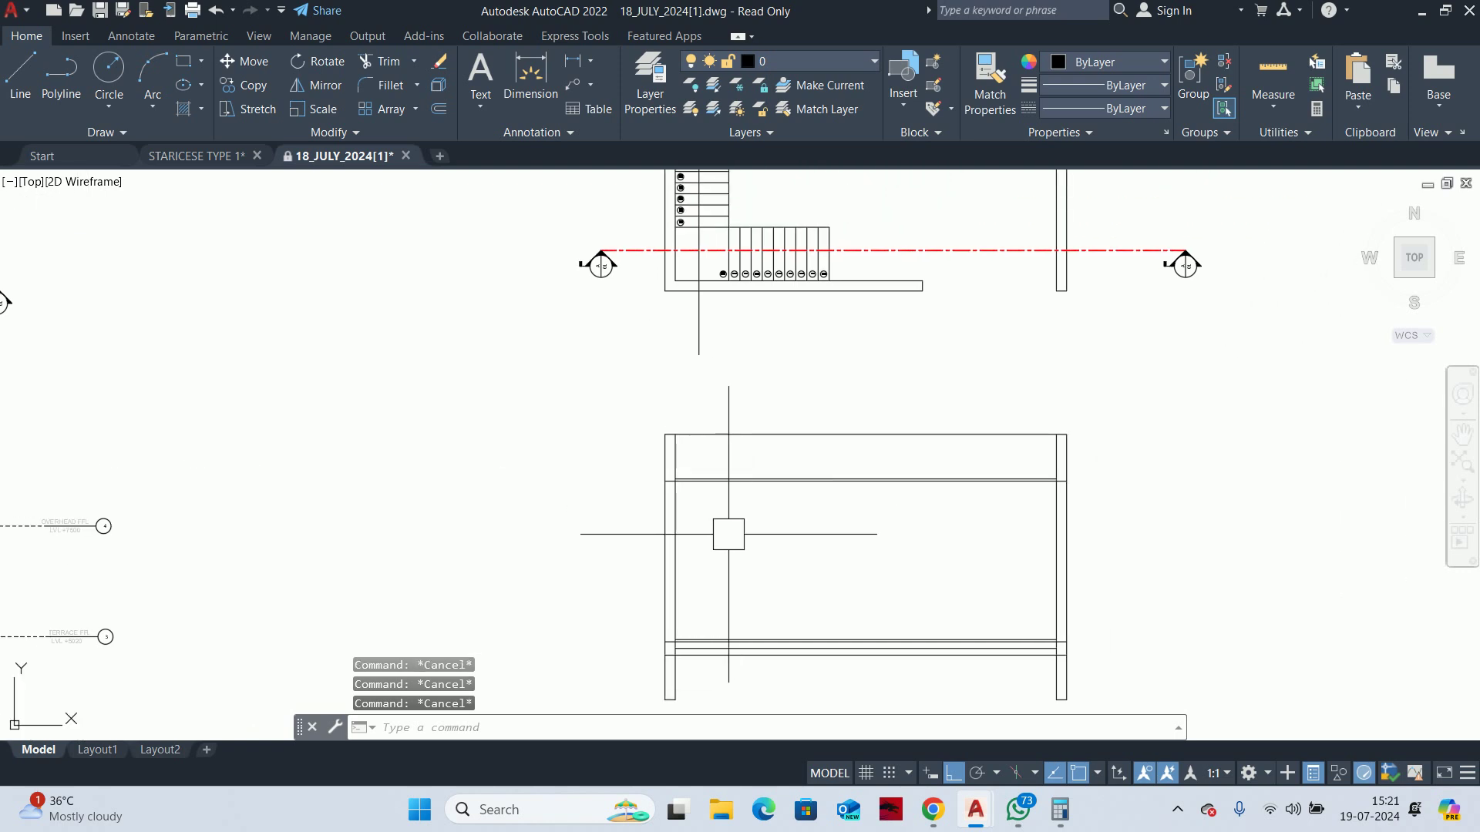
Draw vertical XLINEs through the four numbered step edges in the plan, down through the frame
text(xl)
key(Return)
text(v)
key(Return)
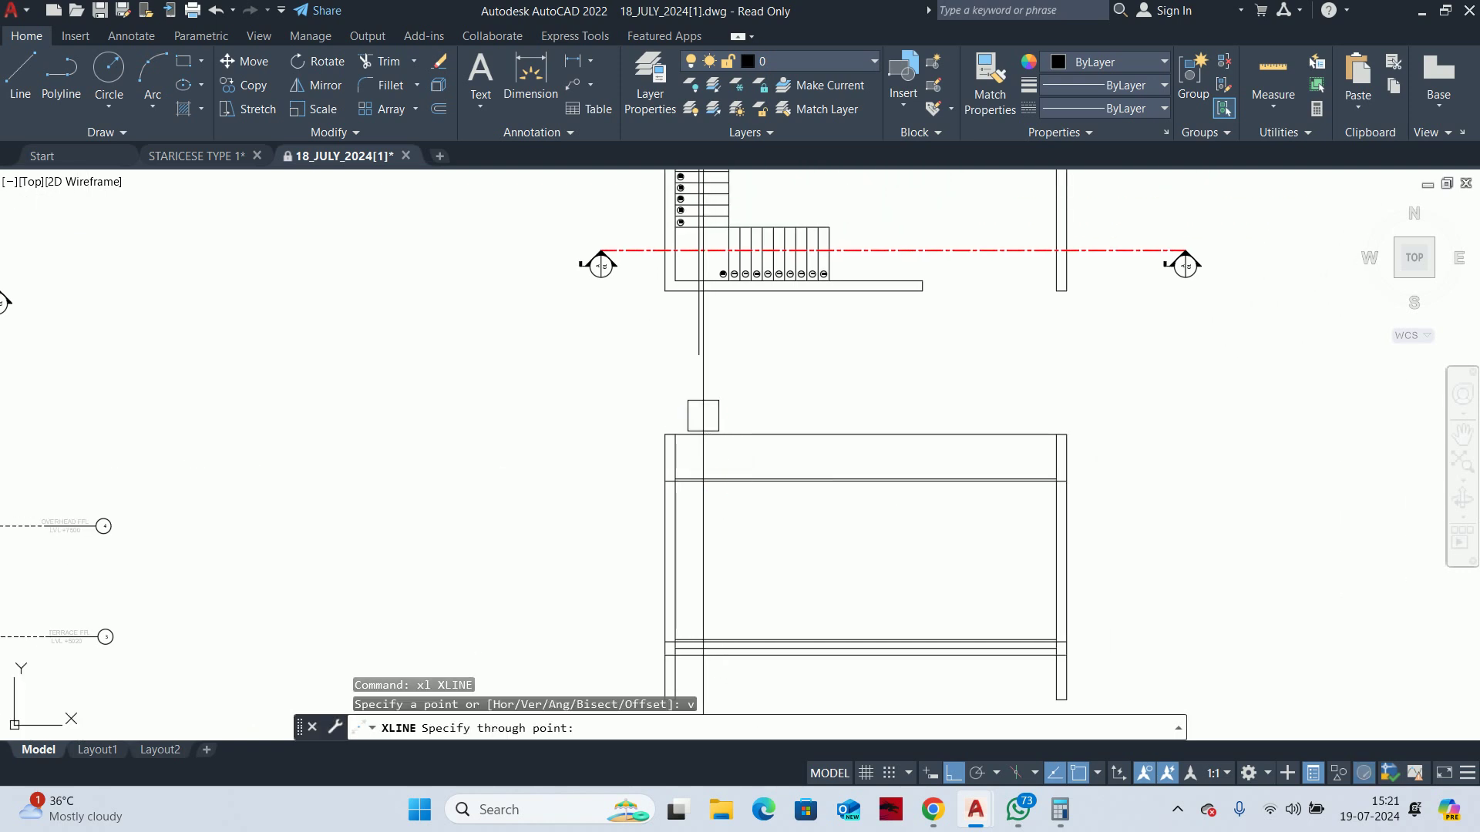
middle_drag(703, 415, 693, 487)
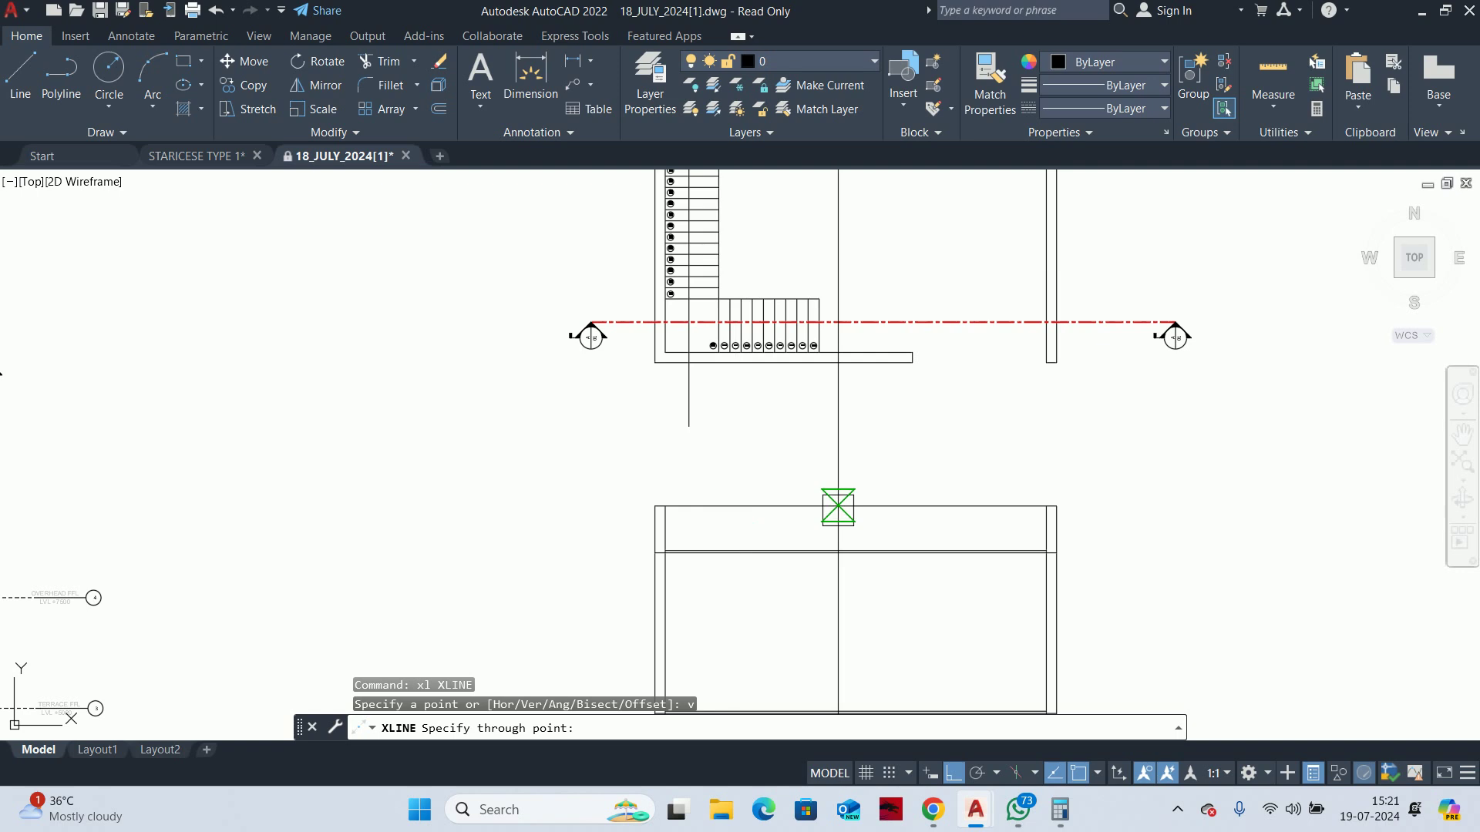
middle_drag(836, 502, 823, 447)
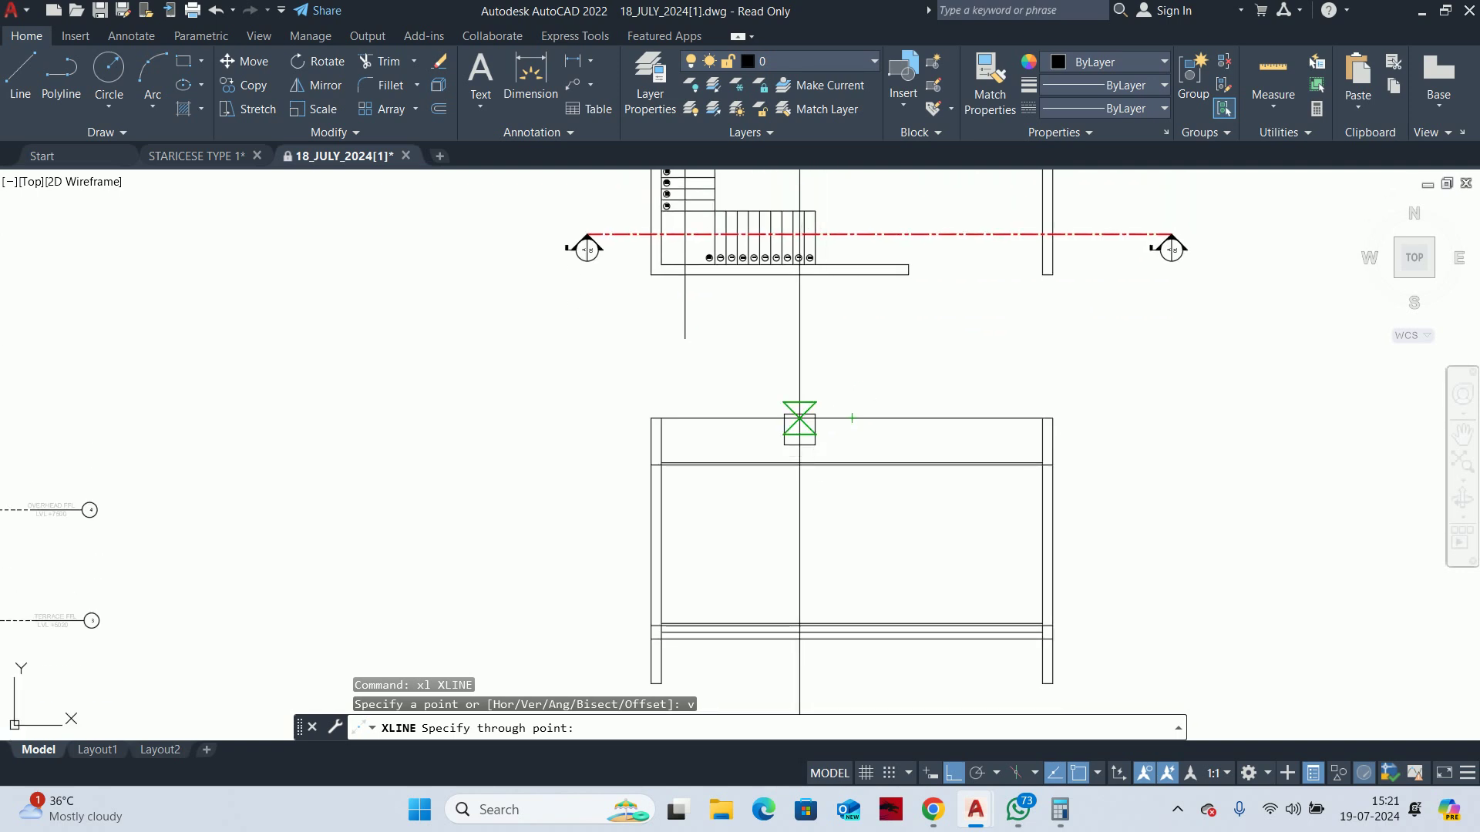
scroll(802, 245, up, 6)
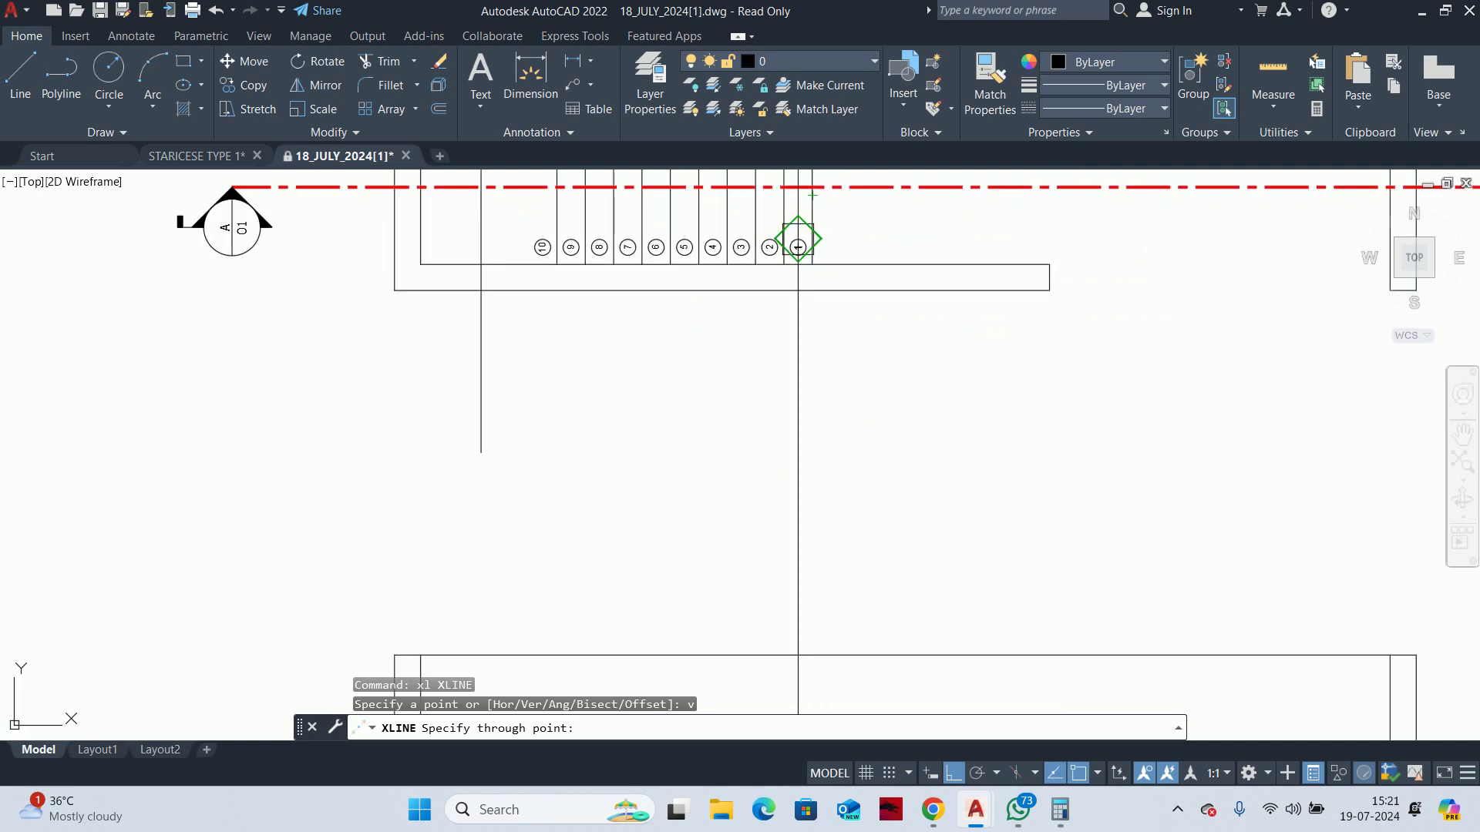
scroll(819, 262, up, 2)
click(797, 256)
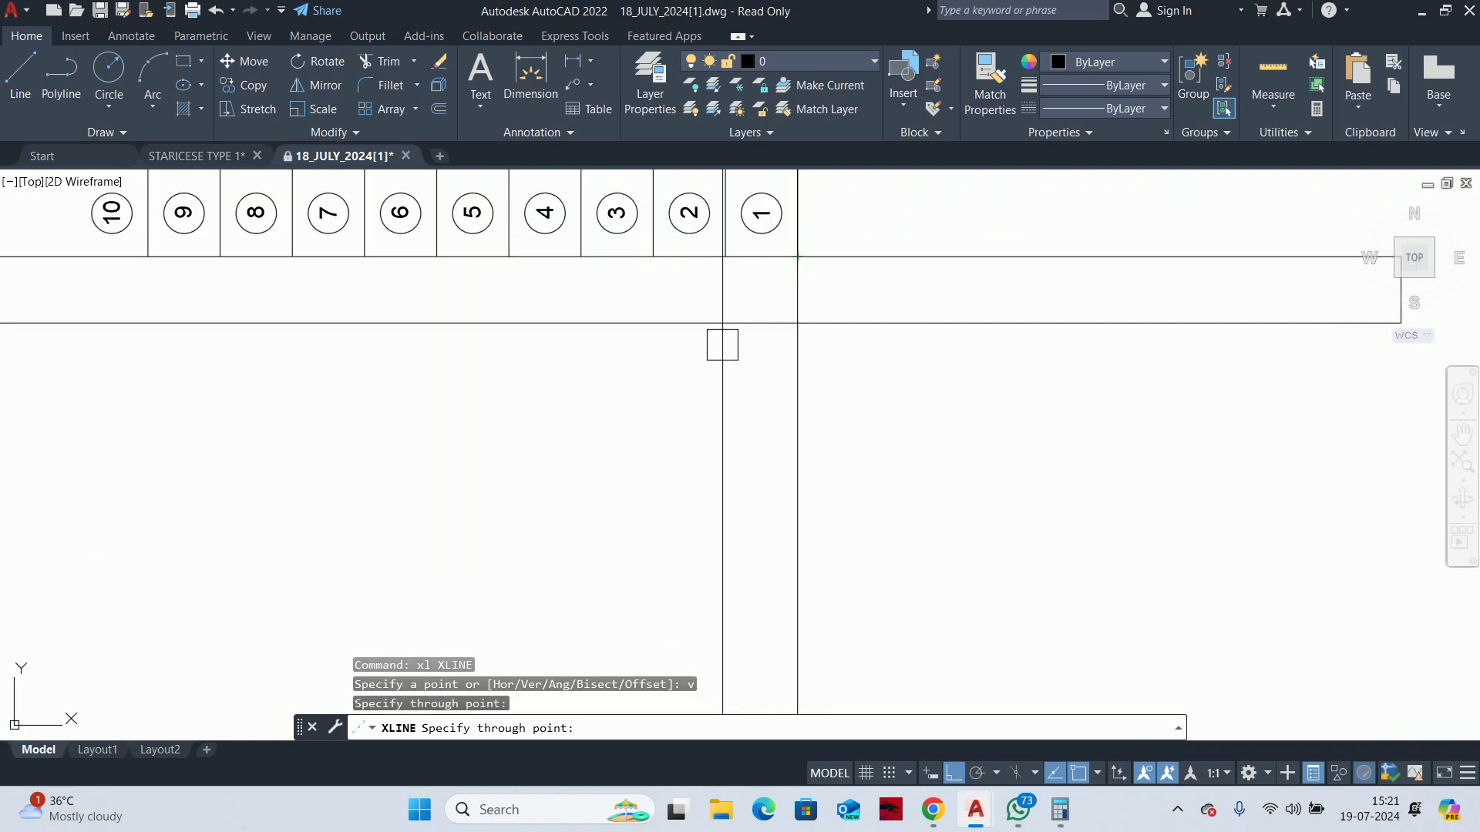
click(725, 257)
middle_drag(587, 322, 812, 423)
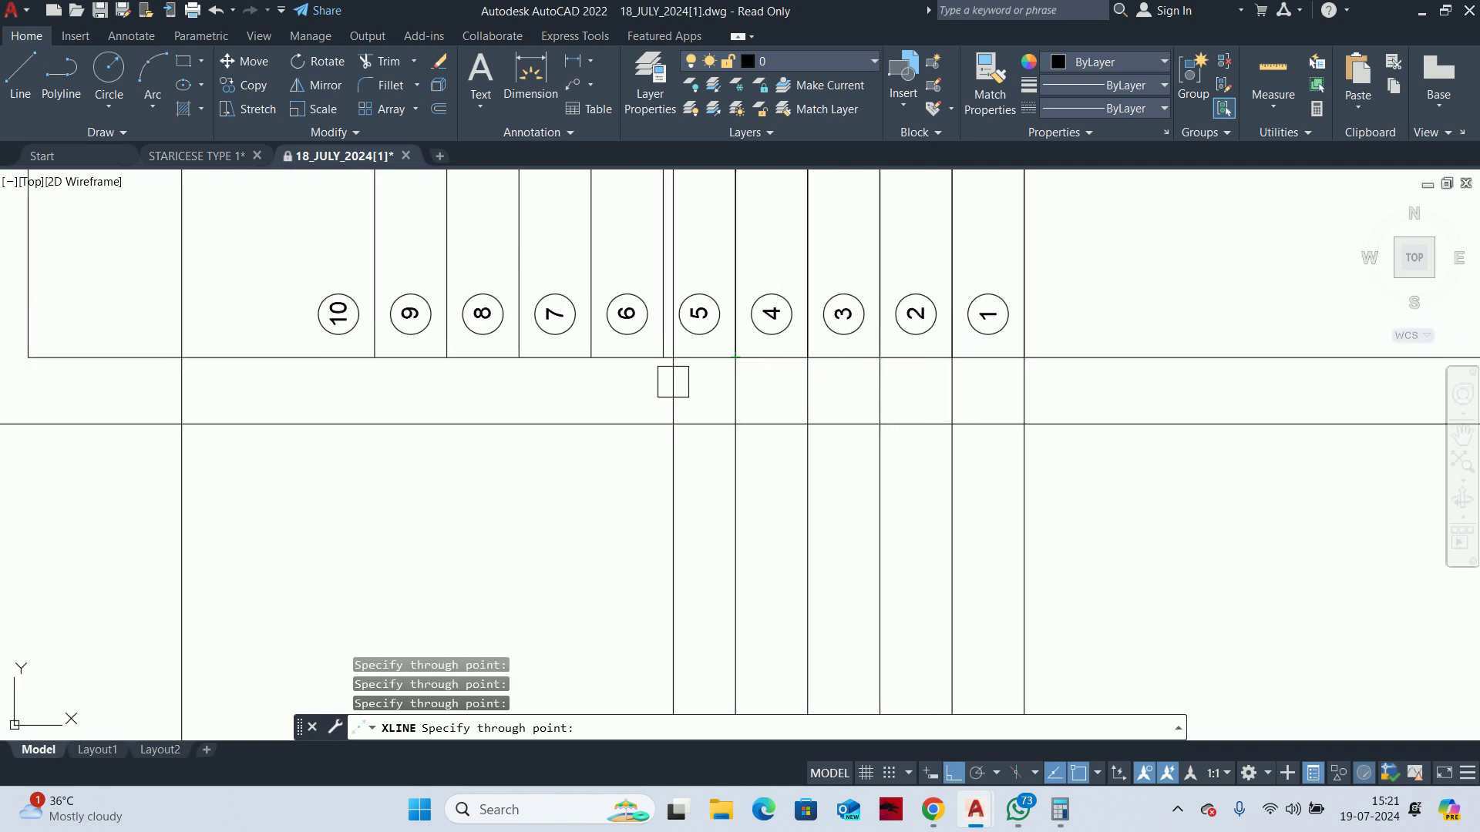
click(663, 357)
click(591, 357)
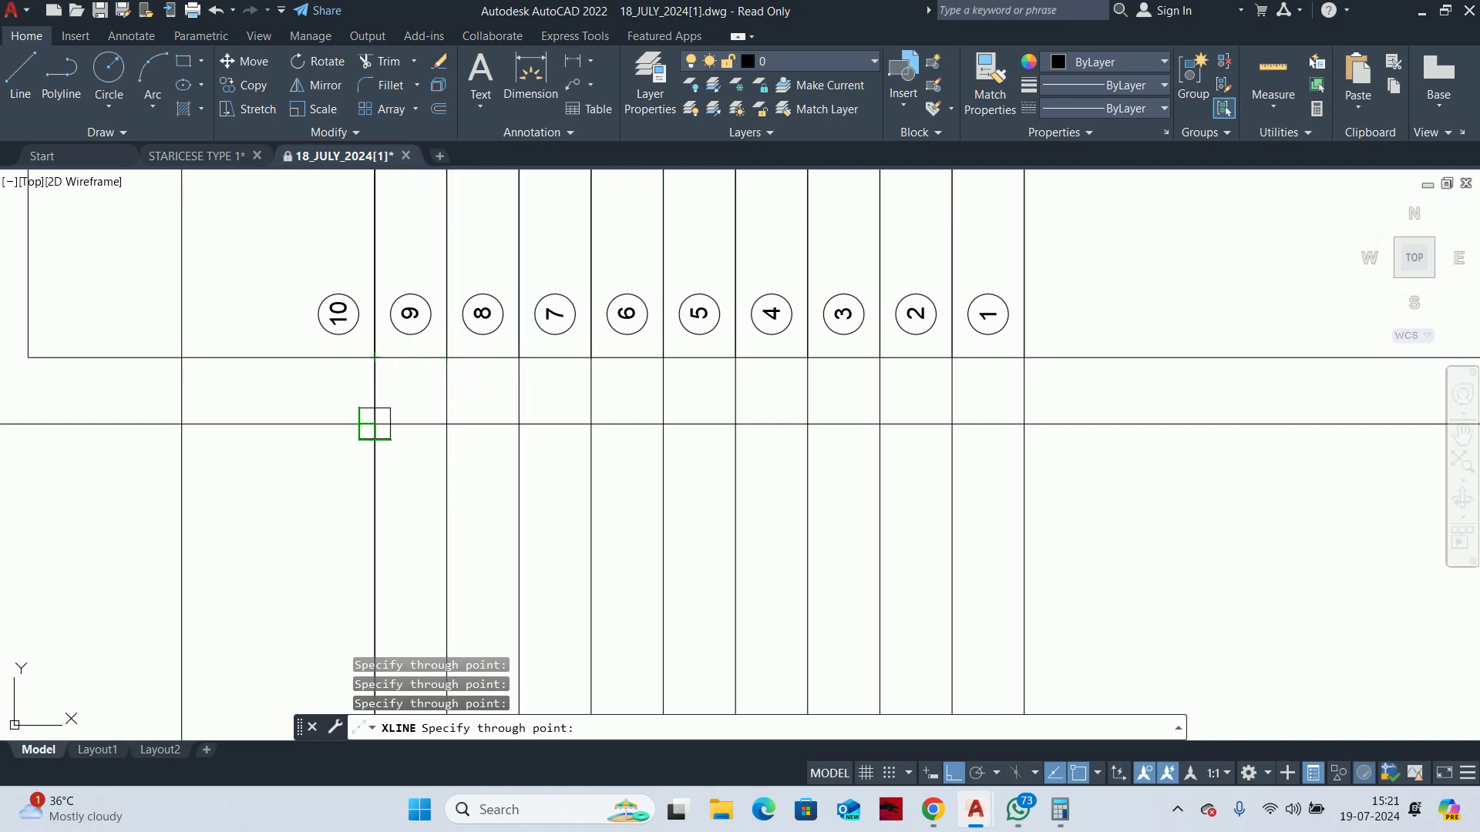
scroll(374, 424, down, 3)
scroll(761, 575, up, 3)
key(Escape)
key(Escape)
scroll(775, 505, up, 3)
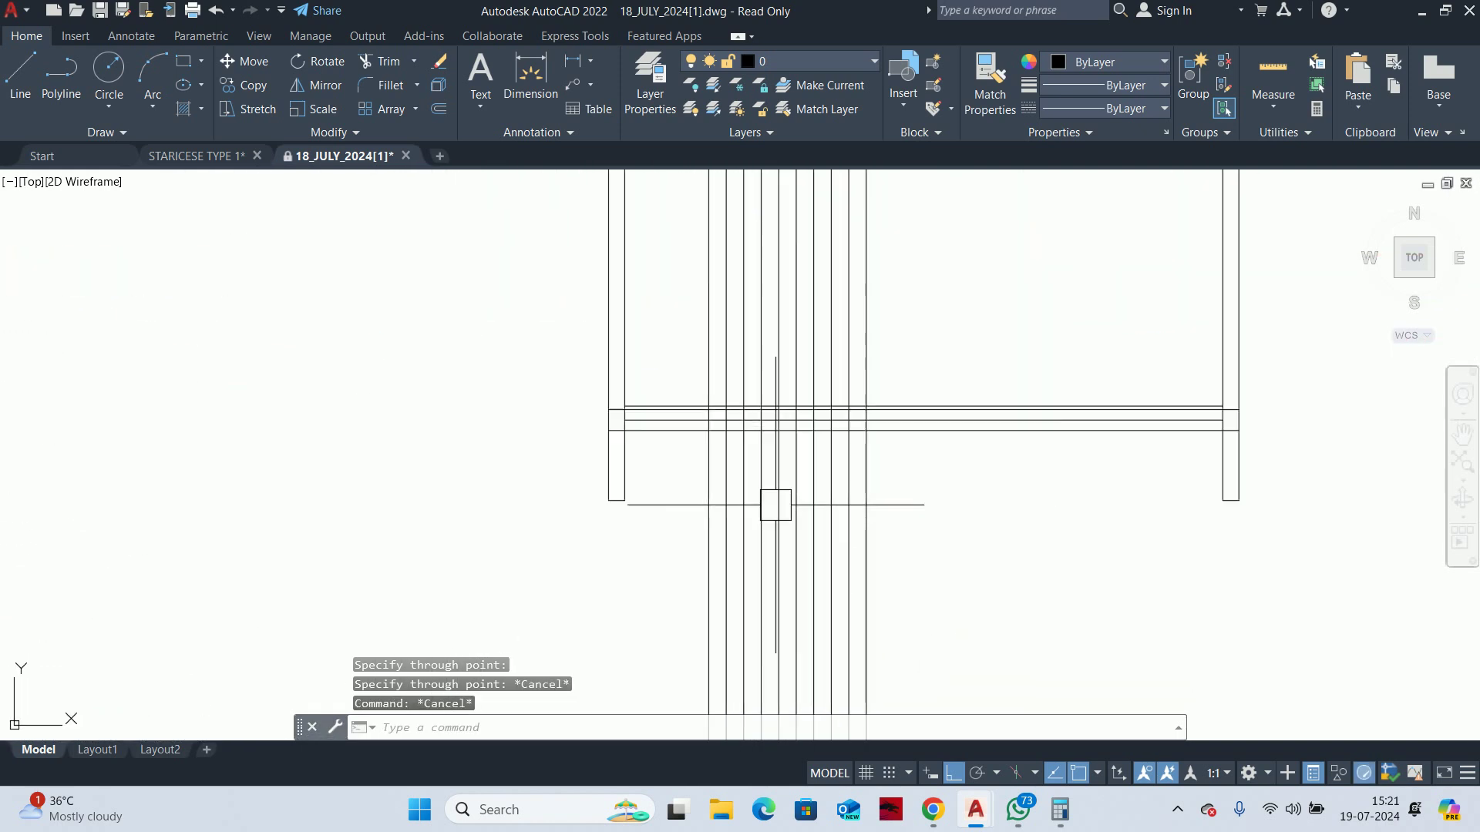
key(Escape)
scroll(775, 505, up, 3)
Trim the construction lines with fences across the lower row
key(Return)
click(1143, 552)
click(697, 531)
key(Return)
scroll(720, 447, up, 3)
click(362, 454)
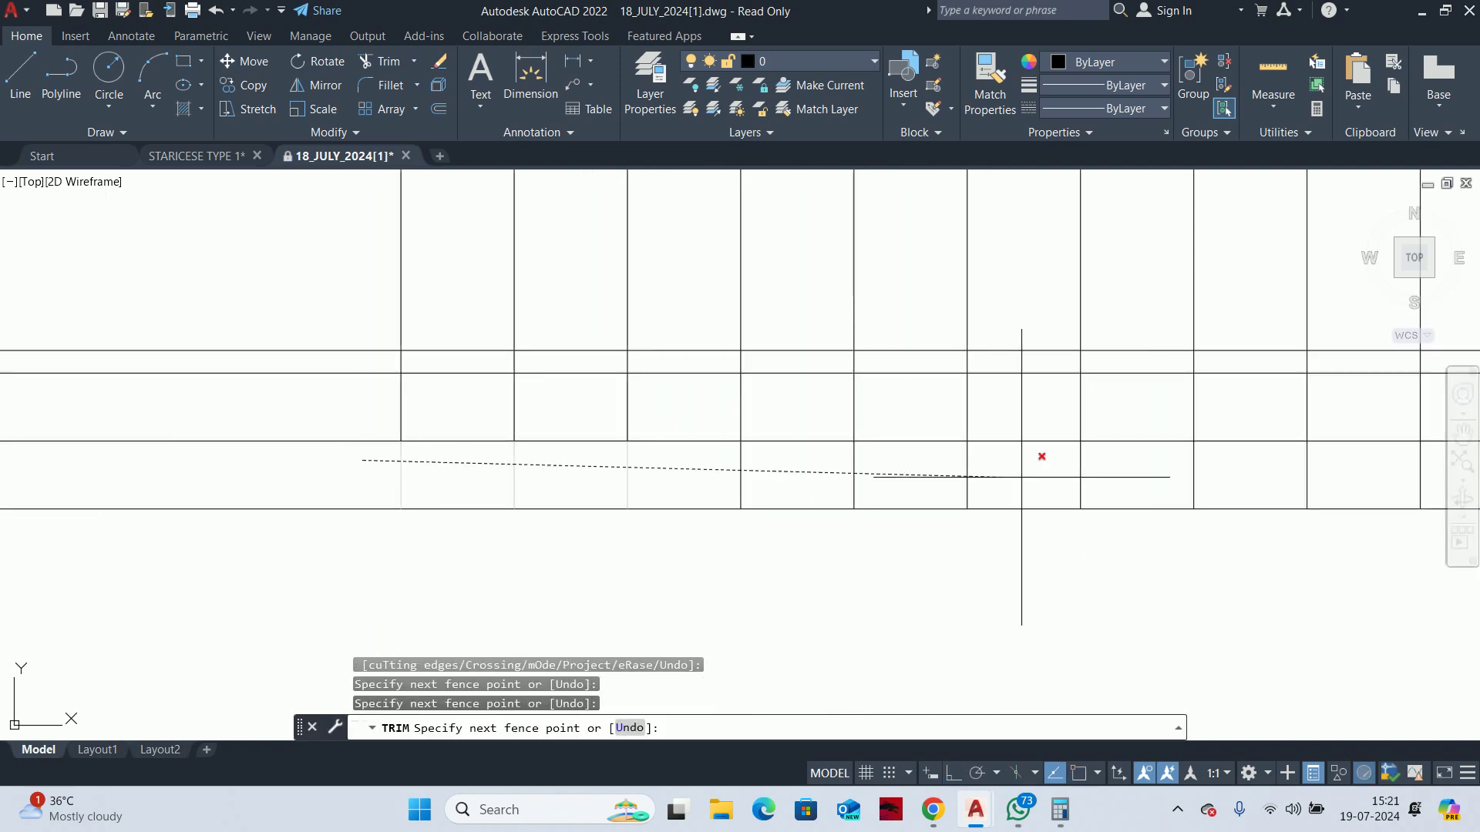
middle_drag(1449, 462, 1219, 452)
click(1234, 455)
key(Return)
Run another trim fence from the left of the row, then cancel the trim
click(1156, 376)
key(Return)
scroll(136, 329, up, 3)
click(124, 327)
scroll(416, 347, down, 3)
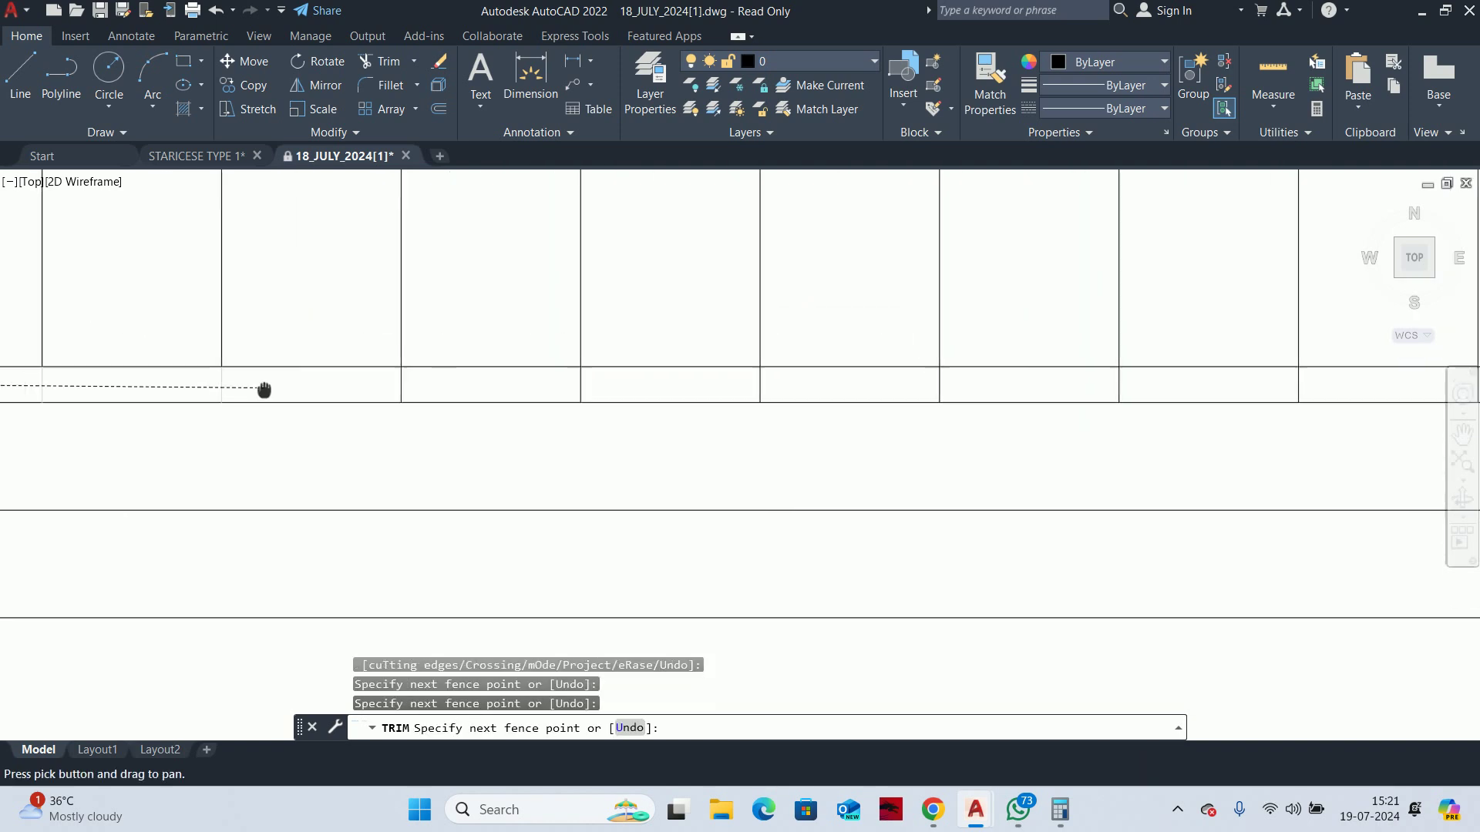
scroll(1067, 367, down, 3)
scroll(844, 423, down, 2)
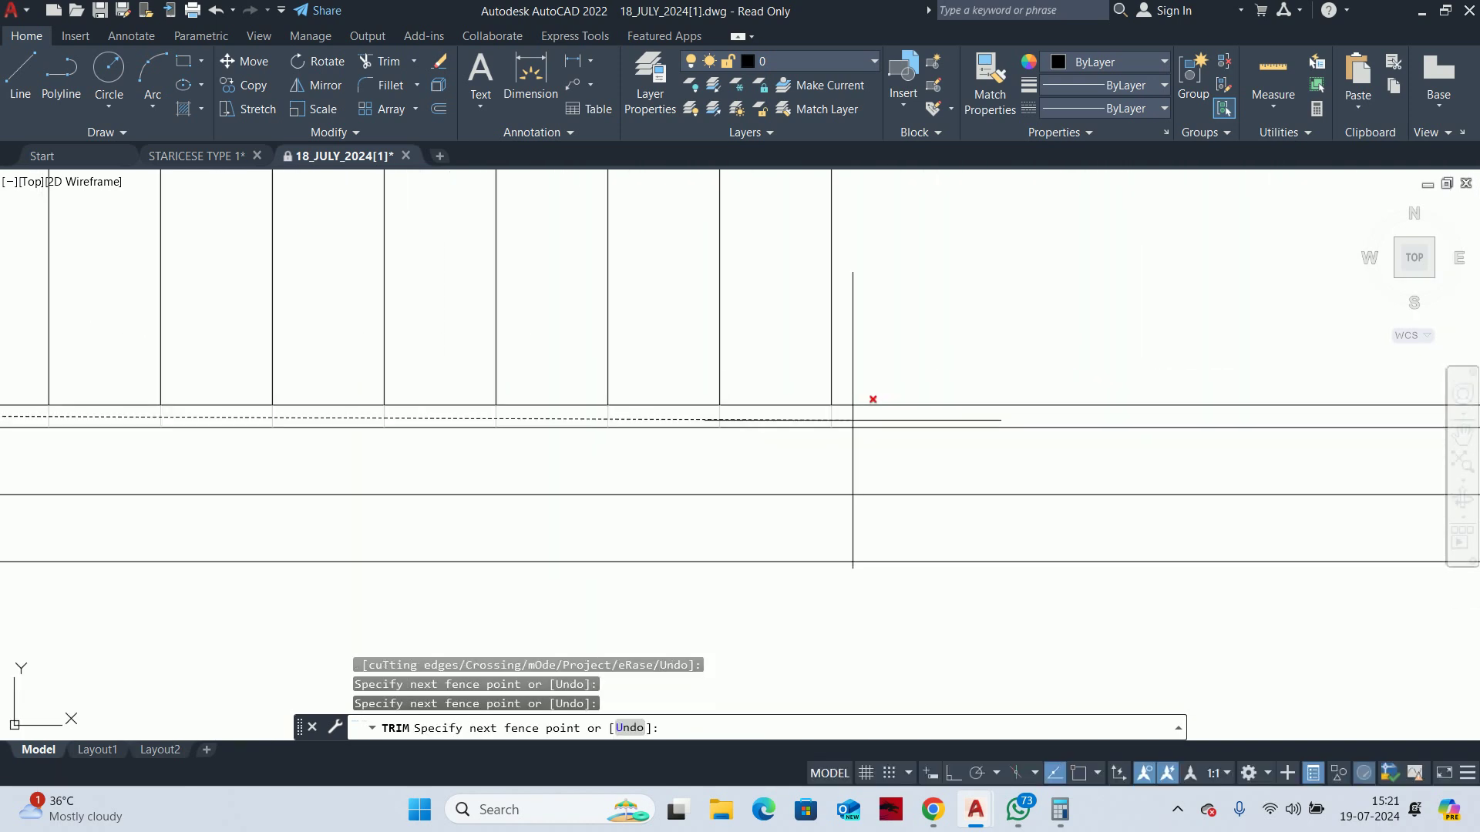
key(Return)
scroll(848, 423, down, 3)
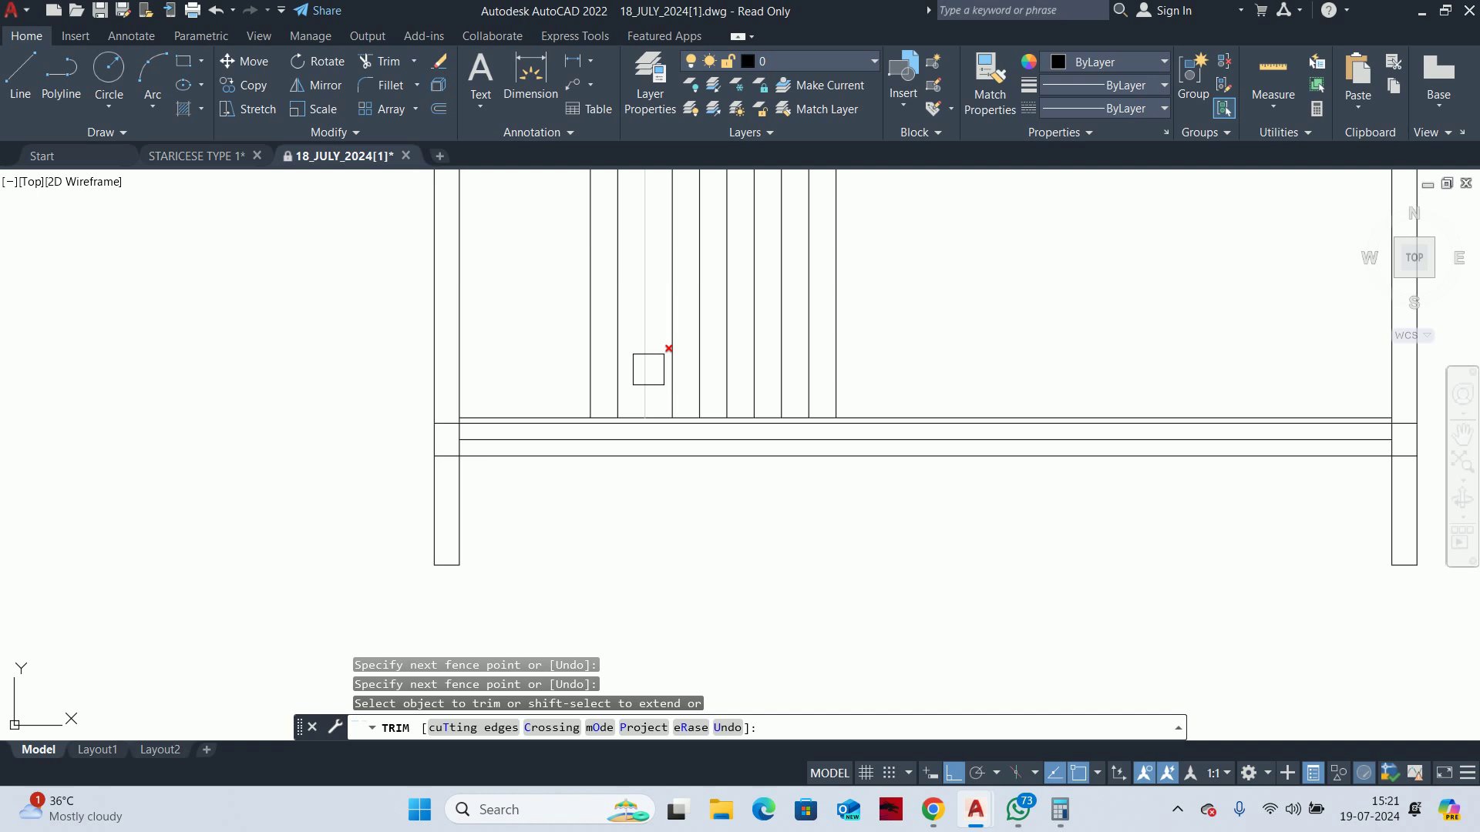
key(Escape)
key(Escape)
key(Escape)
scroll(844, 408, up, 1)
scroll(856, 461, up, 2)
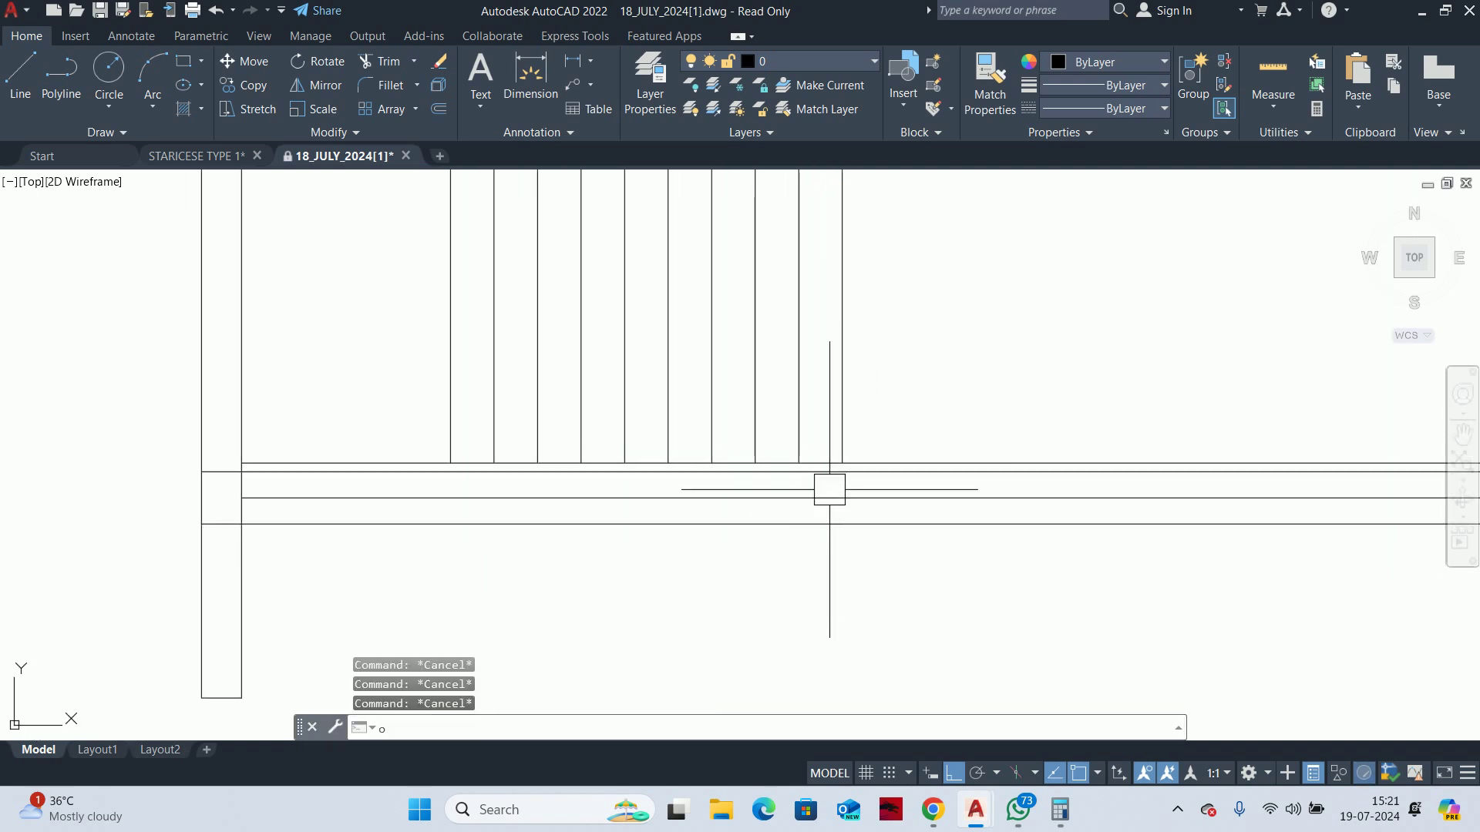
Abandon a trial 10-unit offset and set the offset distance to 150
key(Return)
text(10)
key(Return)
scroll(848, 486, up, 5)
scroll(857, 436, down, 4)
scroll(848, 466, up, 2)
click(855, 464)
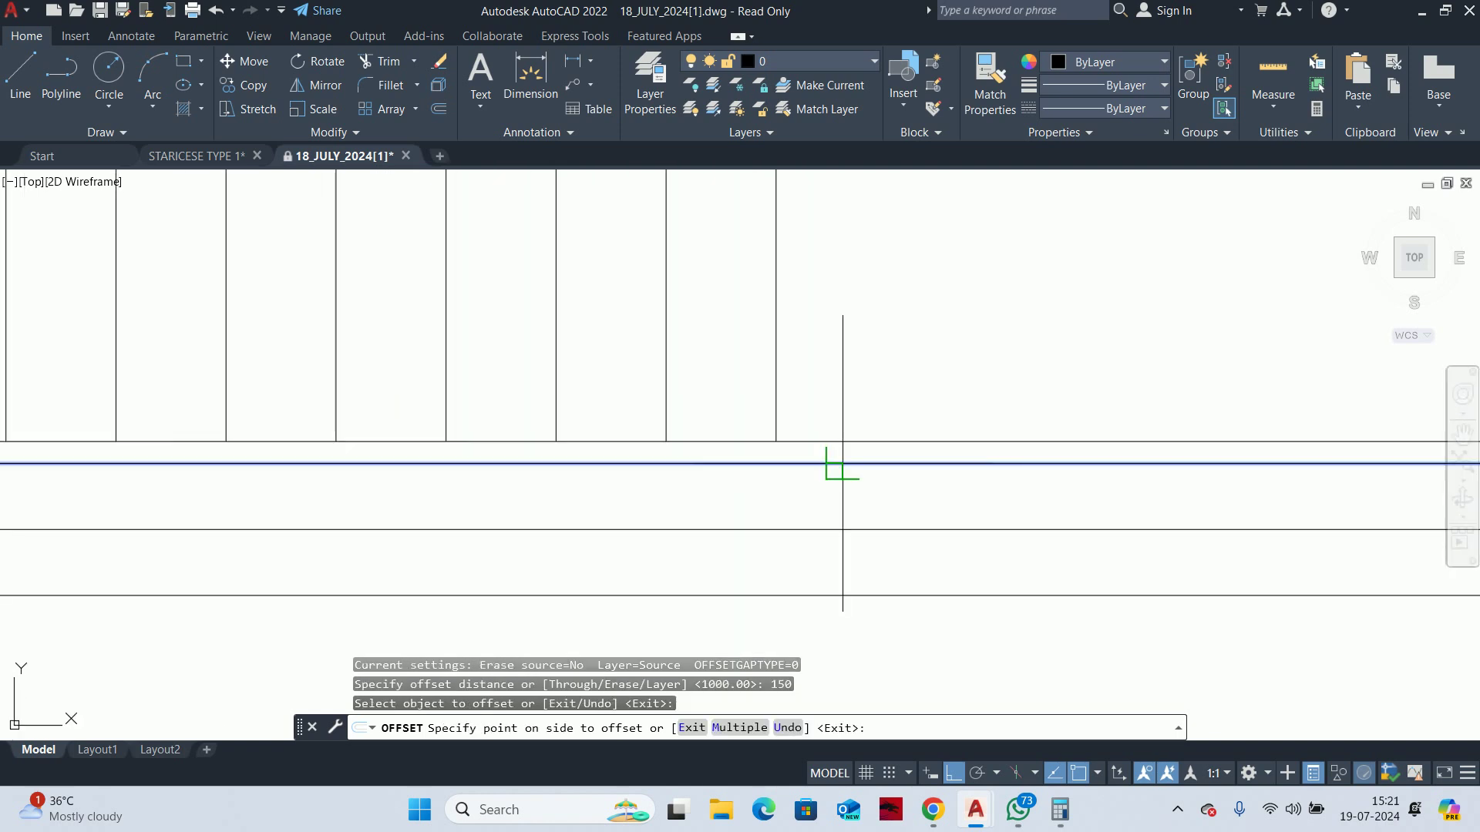
key(Escape)
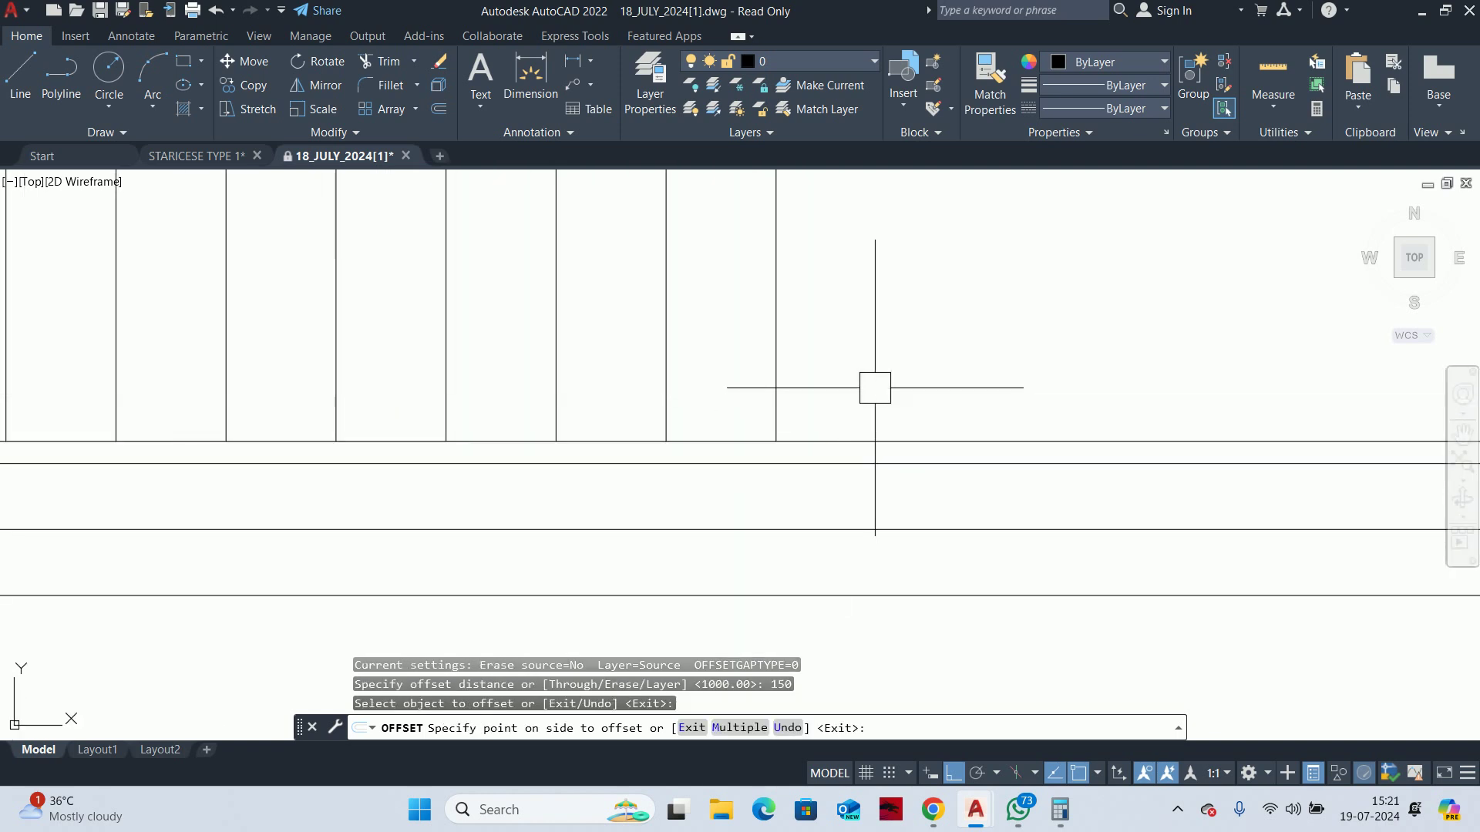
key(Escape)
key(Escape)
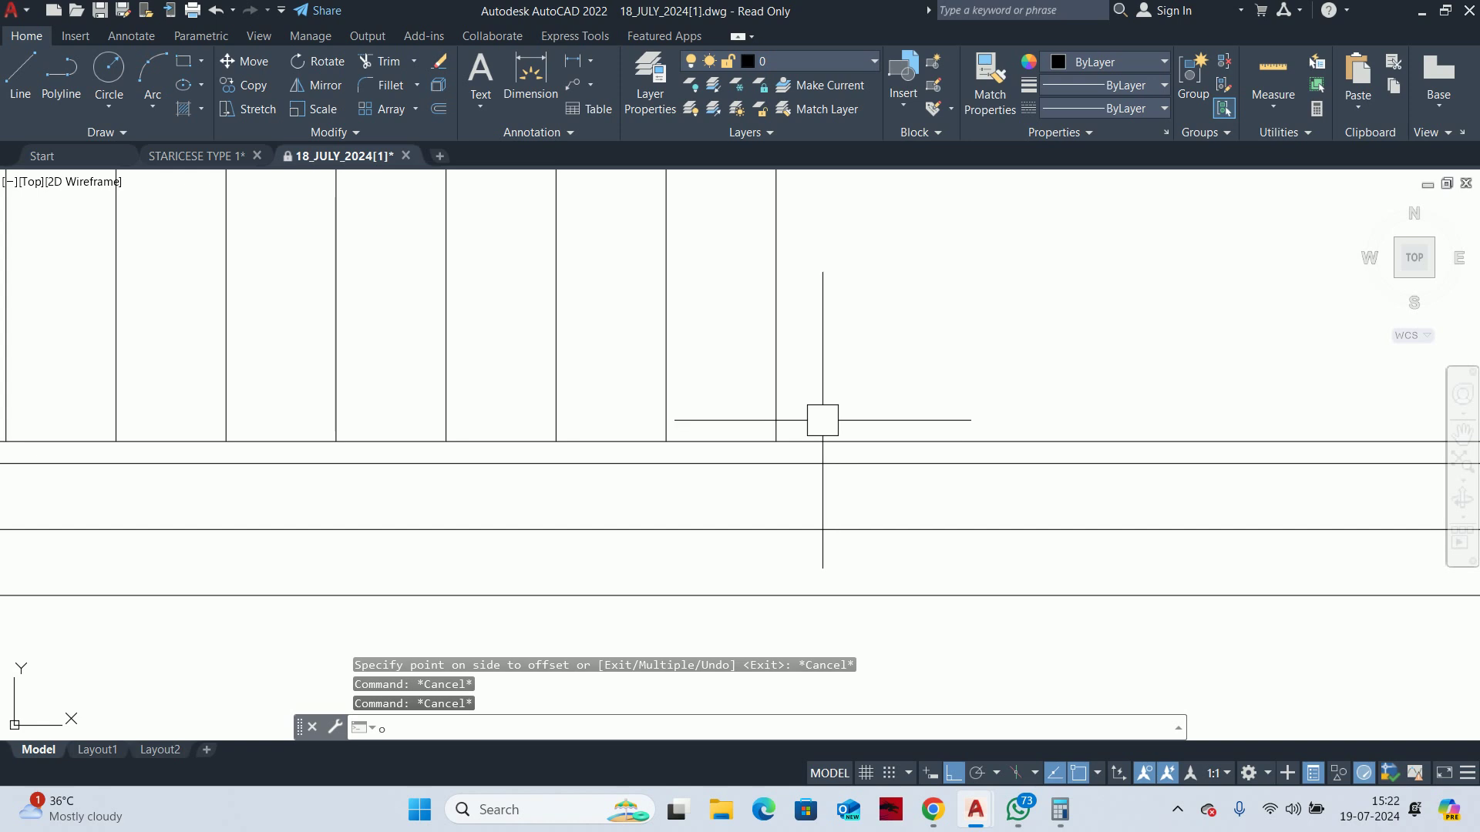
key(Return)
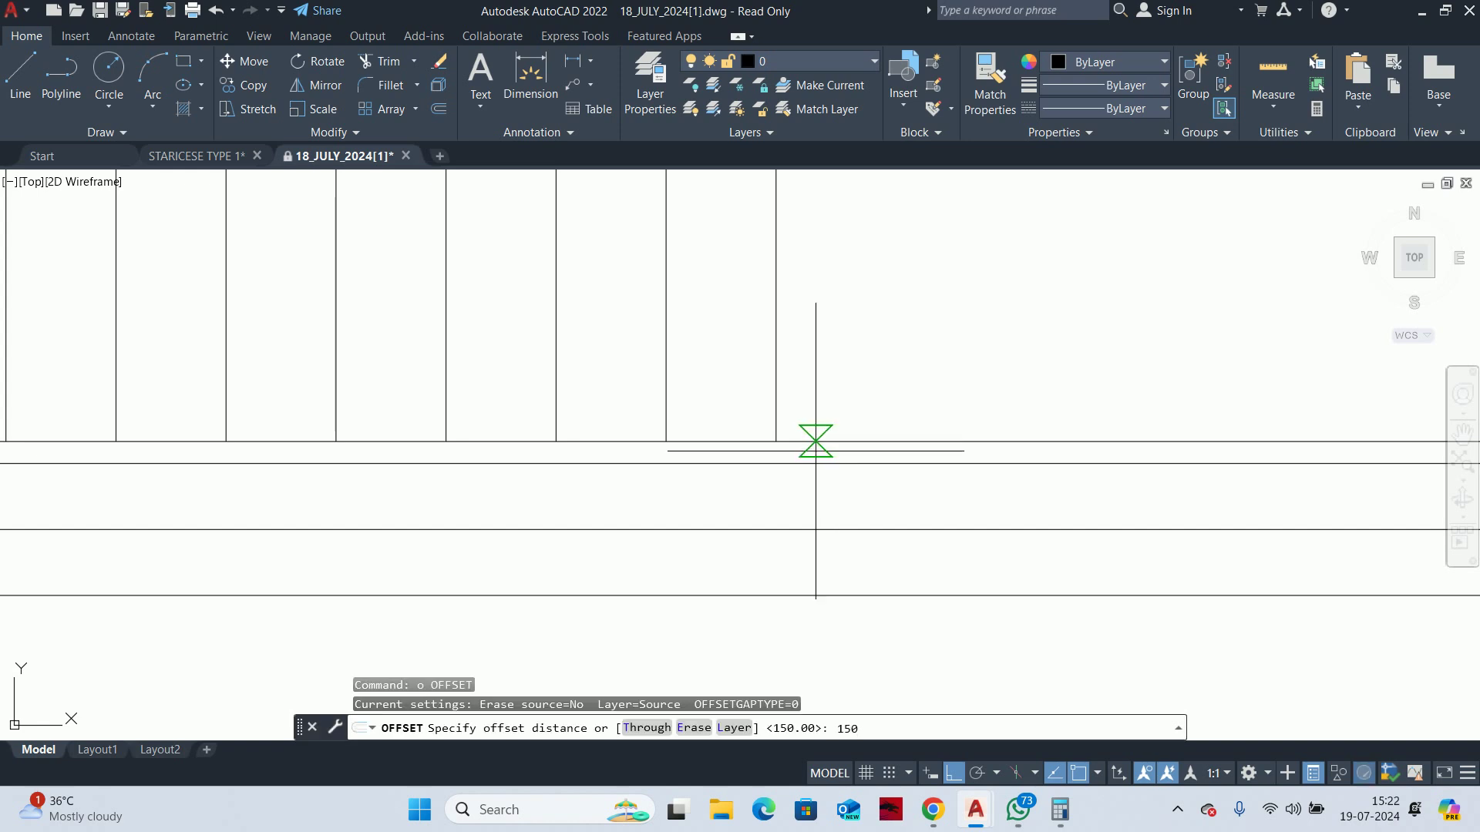
key(Return)
key(Escape)
key(Escape)
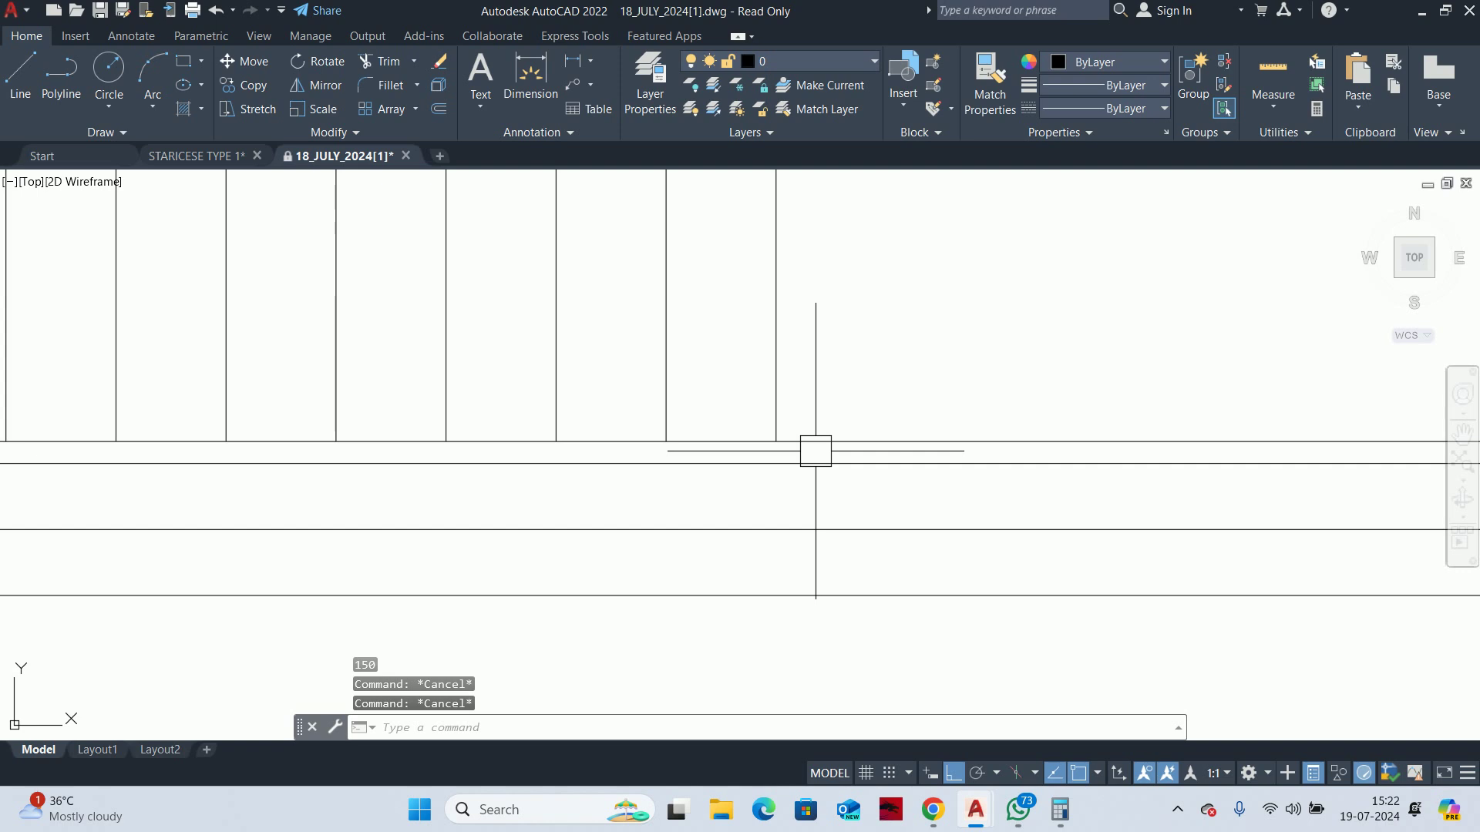
text(e)
Extend the vertical lines to the boundary using a fence
key(Return)
click(785, 367)
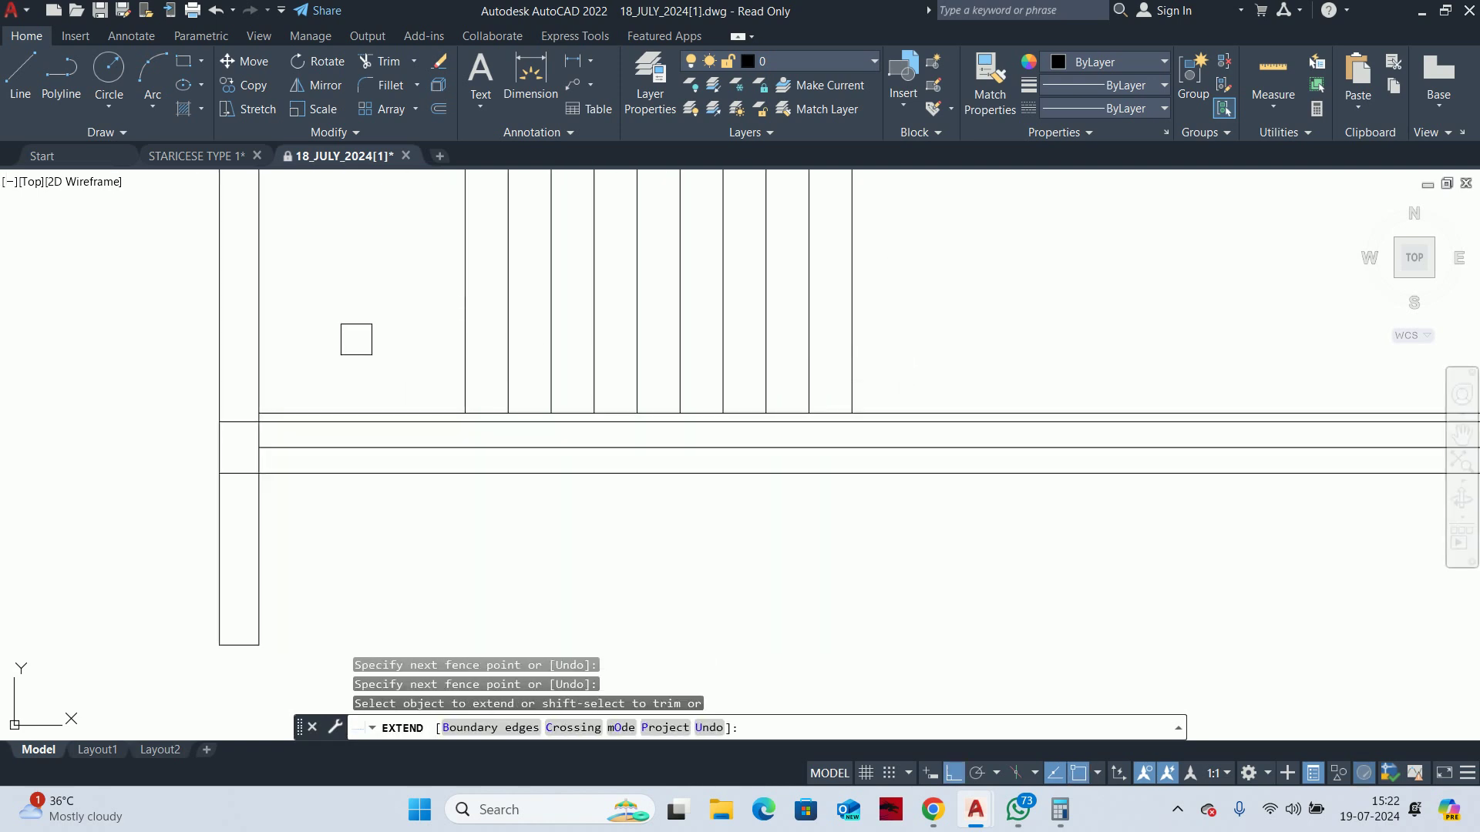
key(Return)
scroll(648, 439, up, 1)
scroll(540, 463, up, 1)
key(Escape)
Offset one horizontal line 150 units upward
key(Return)
text(1)
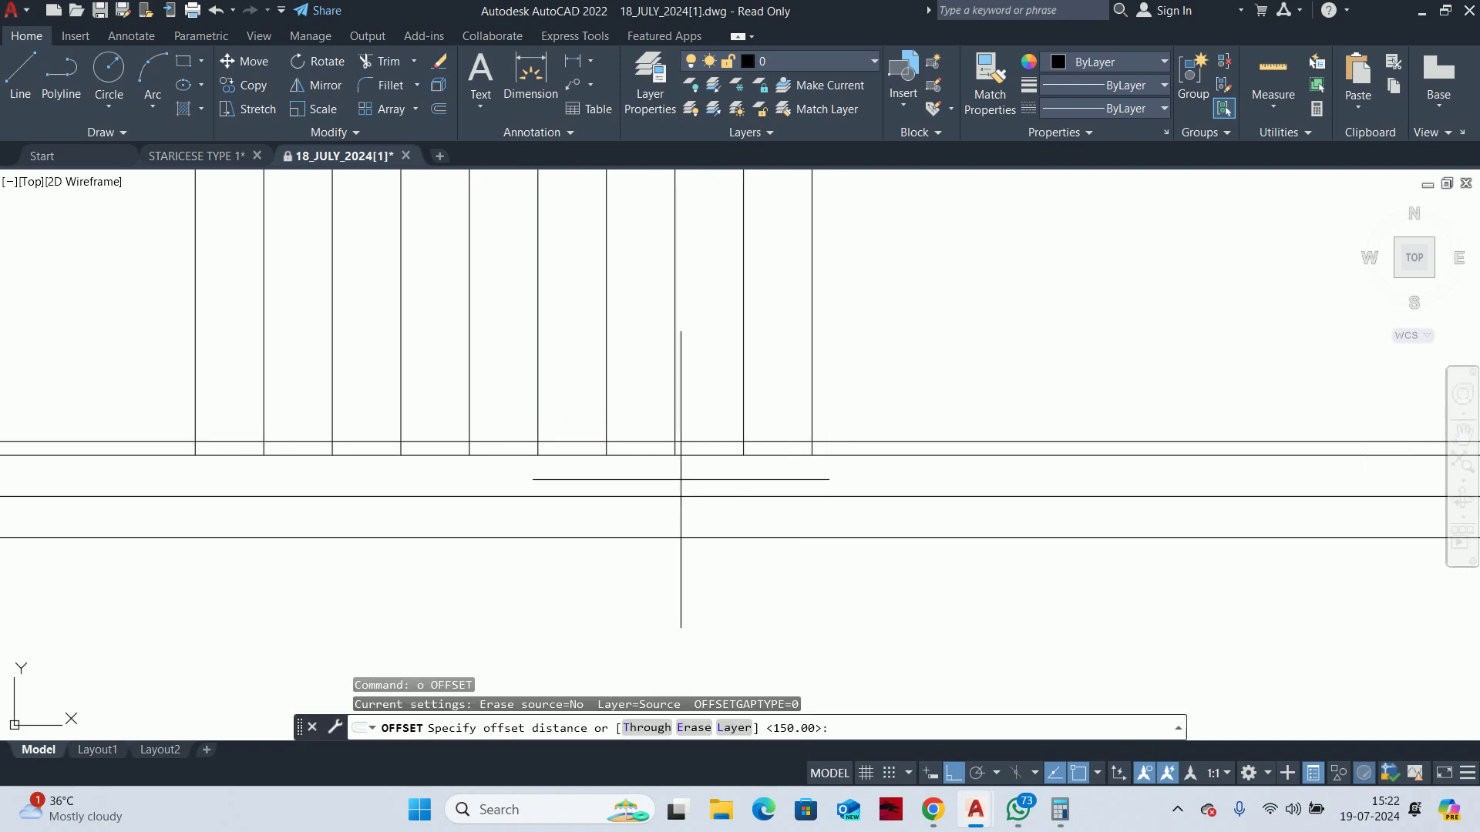
key(Return)
scroll(791, 435, up, 4)
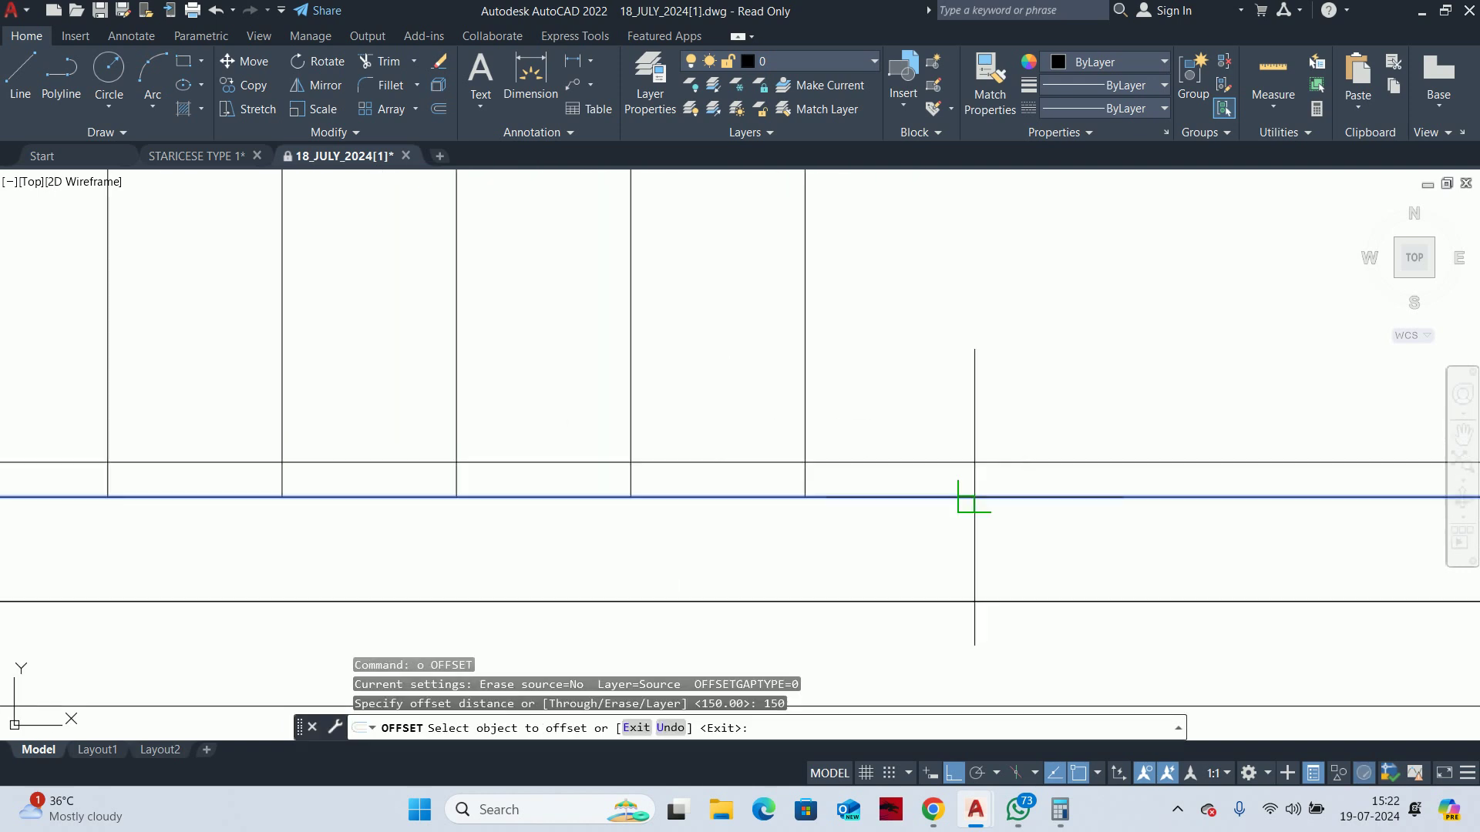
click(940, 462)
click(909, 403)
key(Escape)
middle_drag(860, 414, 866, 447)
key(Escape)
Start a trim on the offset lines, then cancel it
text(tr)
key(Return)
scroll(775, 496, up, 2)
scroll(907, 458, down, 2)
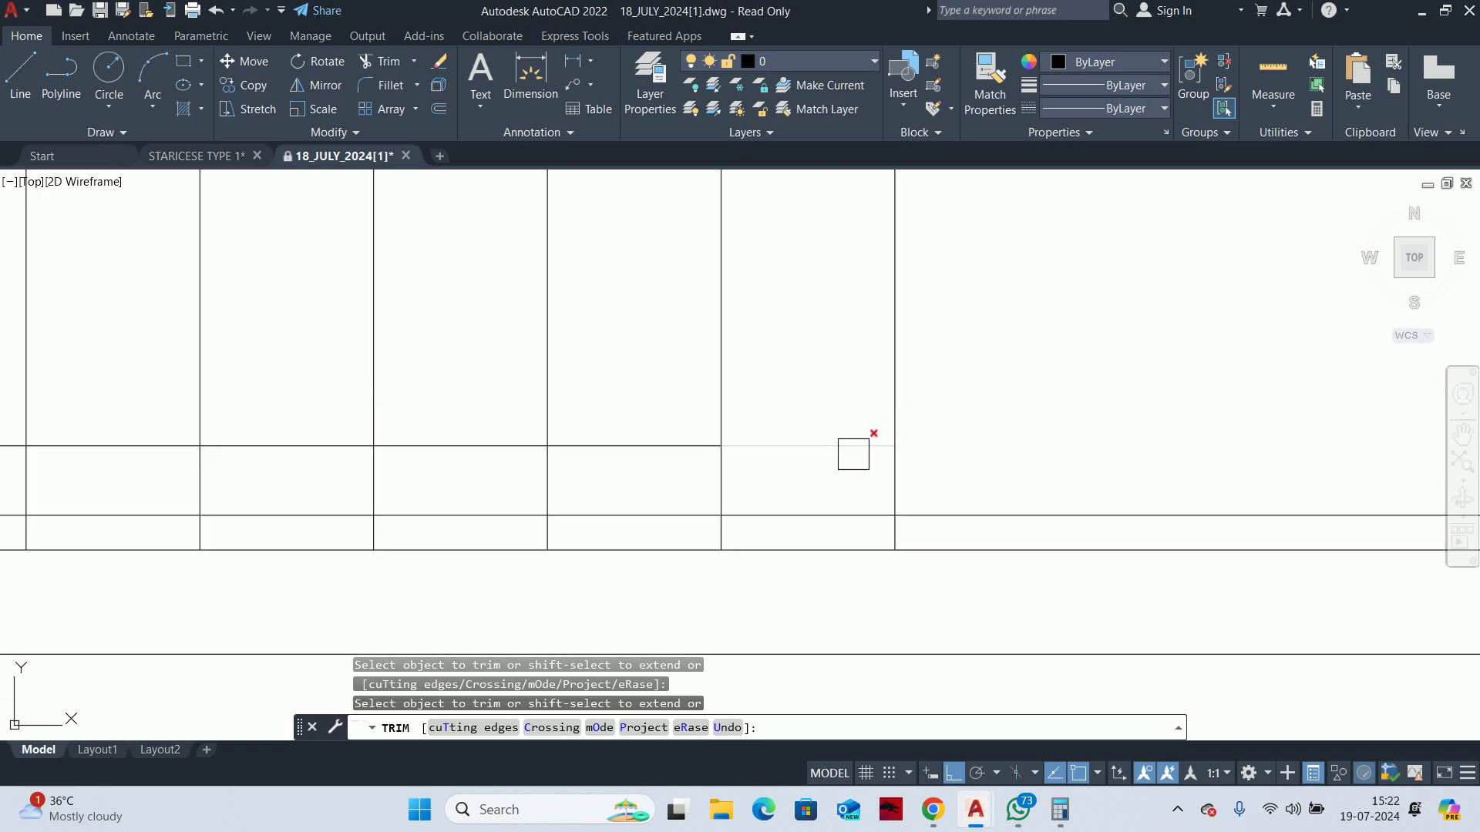
scroll(854, 453, down, 3)
scroll(915, 472, up, 2)
key(Escape)
key(Escape)
key(Escape)
Retry the trim while panning toward the slab edge, cancelling without changes
text(t)
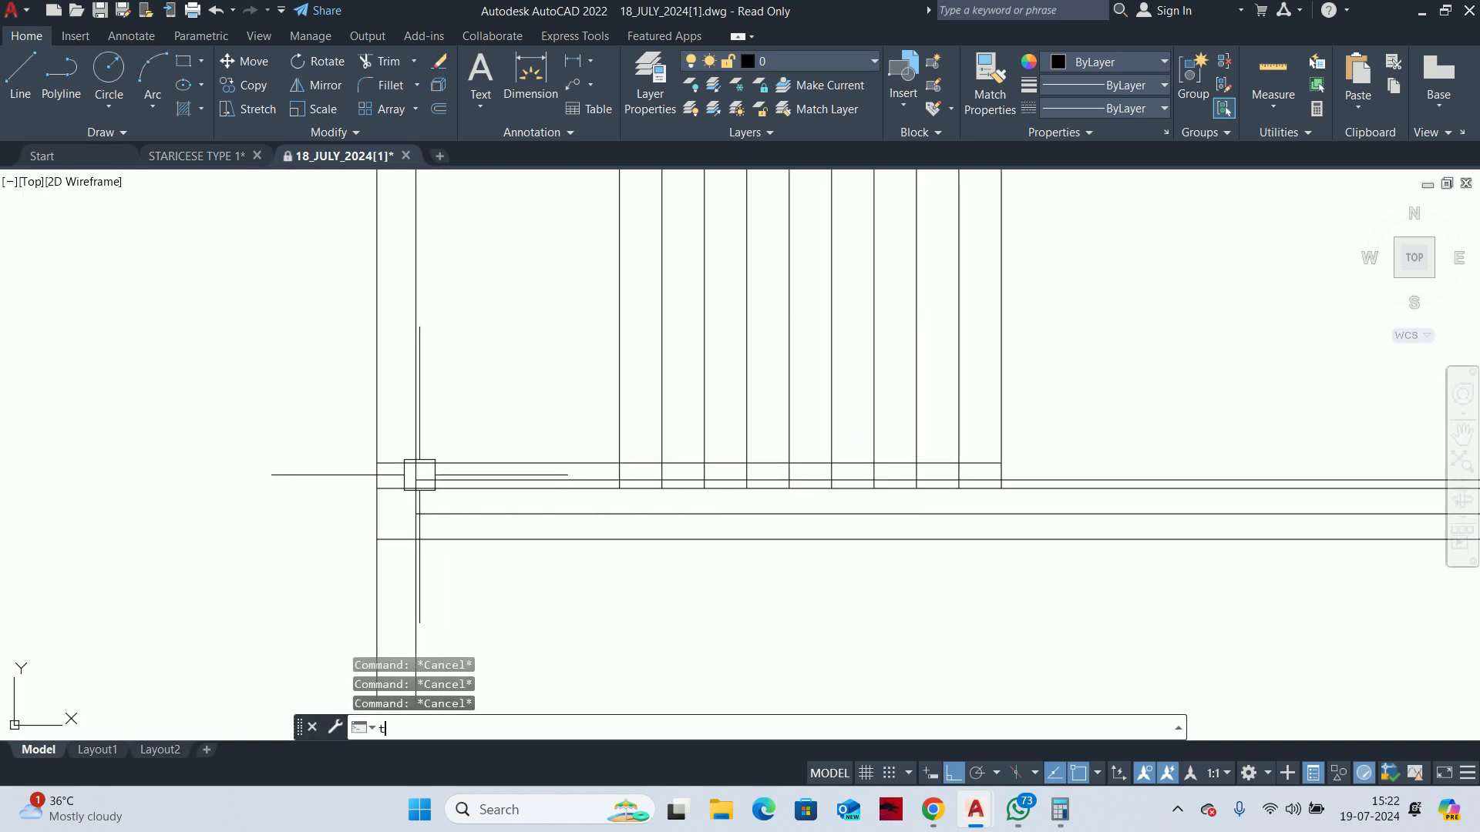
scroll(386, 469, up, 3)
text(r)
key(Return)
scroll(501, 459, down, 5)
scroll(656, 472, down, 3)
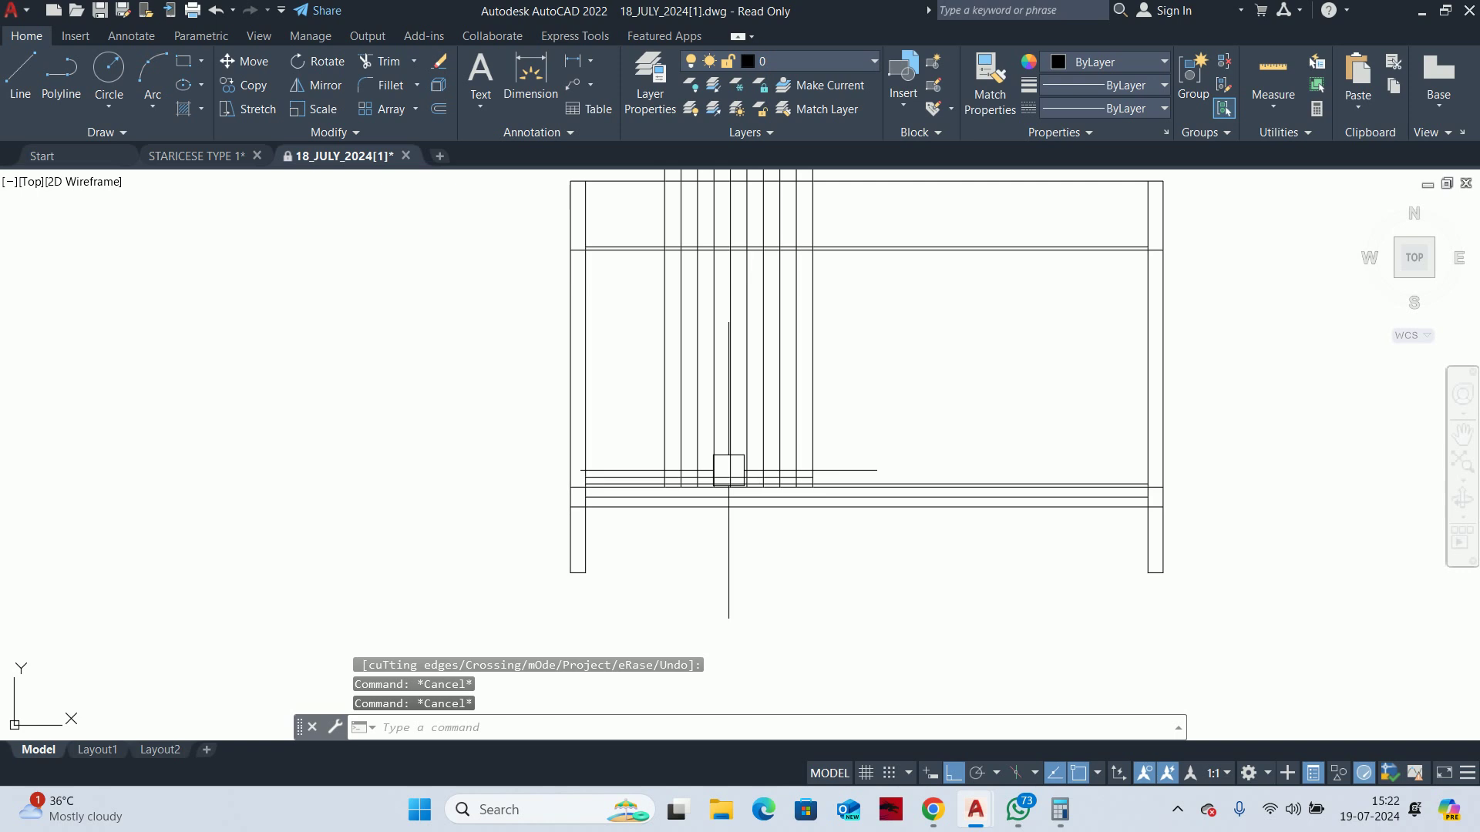
scroll(709, 500, up, 4)
text(tr)
key(Return)
scroll(704, 508, up, 4)
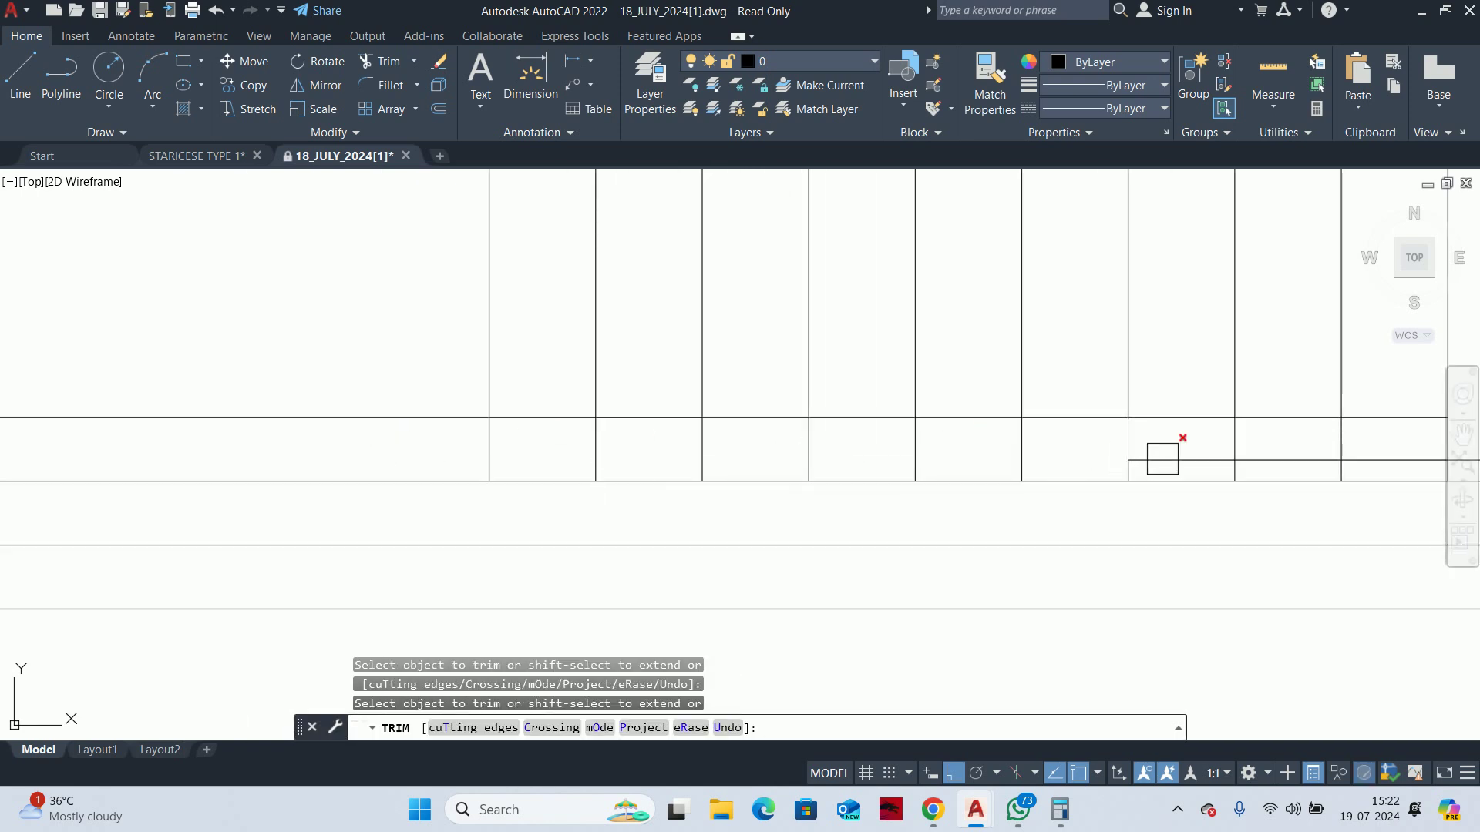
middle_drag(1163, 460, 618, 408)
key(Escape)
mouse_move(793, 424)
middle_down()
mouse_move(982, 430)
mouse_move(945, 407)
middle_up()
key(Escape)
key(Escape)
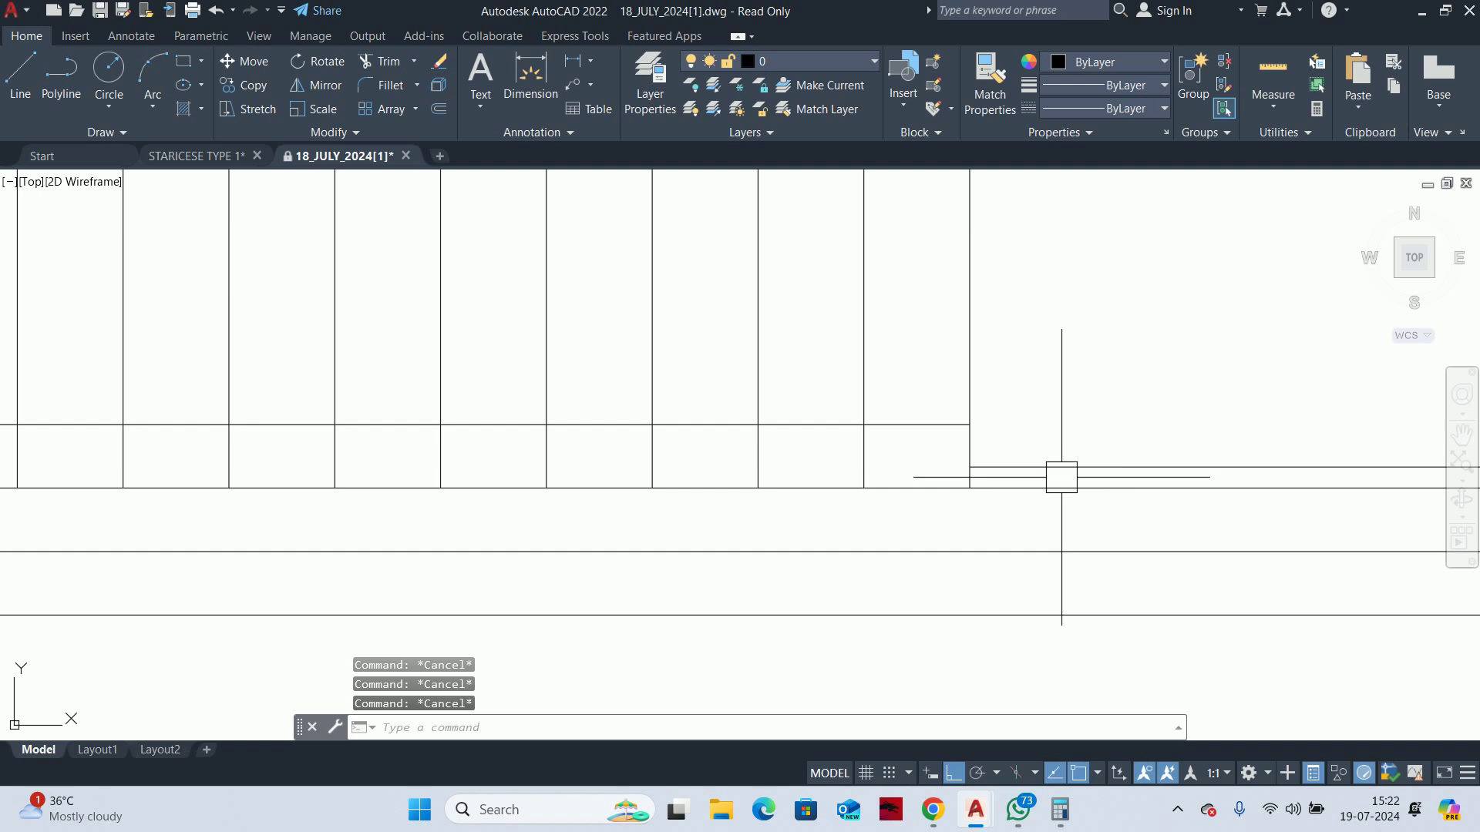
scroll(1061, 477, down, 3)
scroll(1079, 472, down, 3)
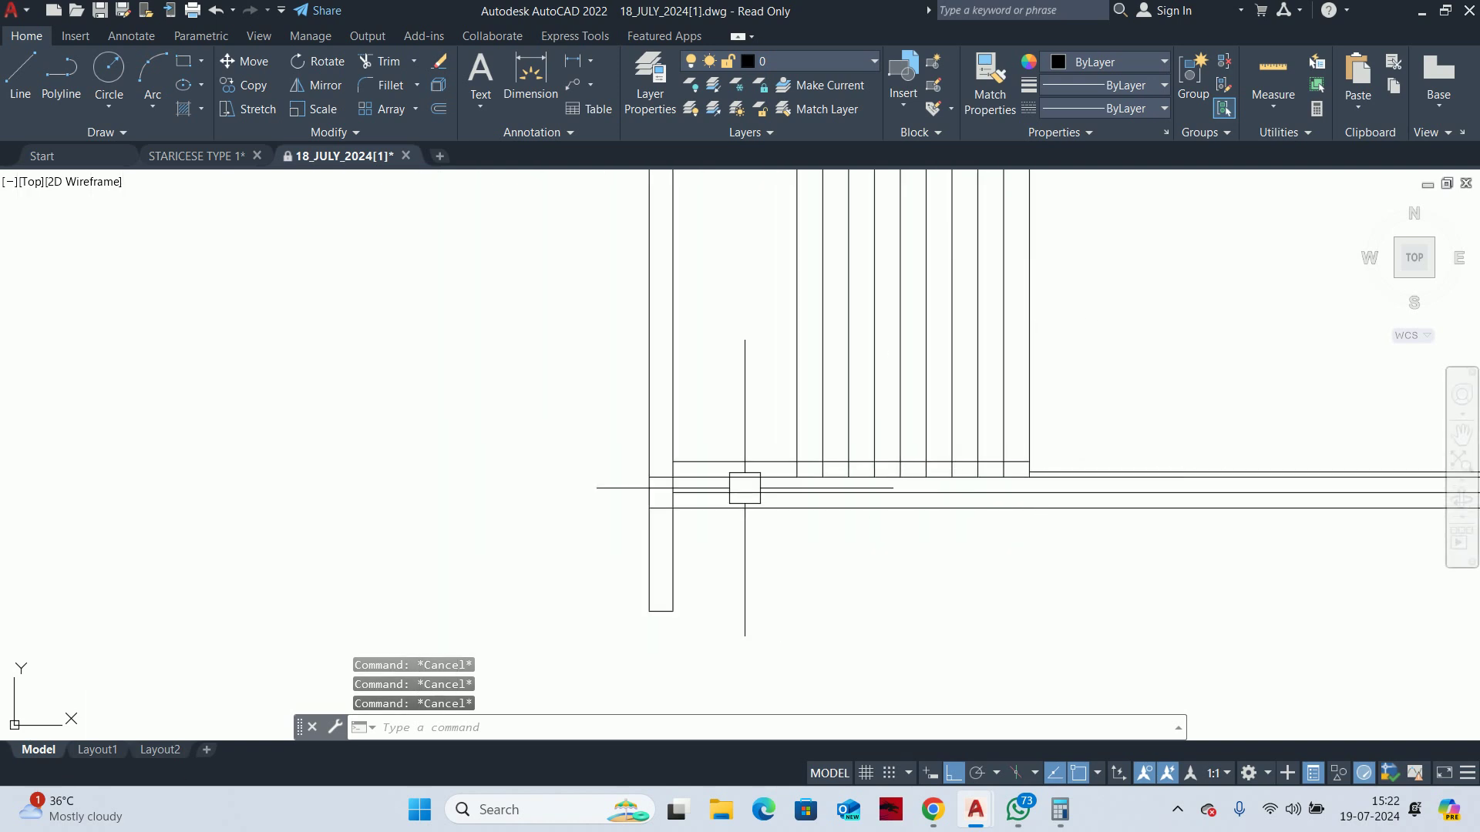
Offset the bottom horizontal line at 150 with the Multiple option
text(o)
key(Return)
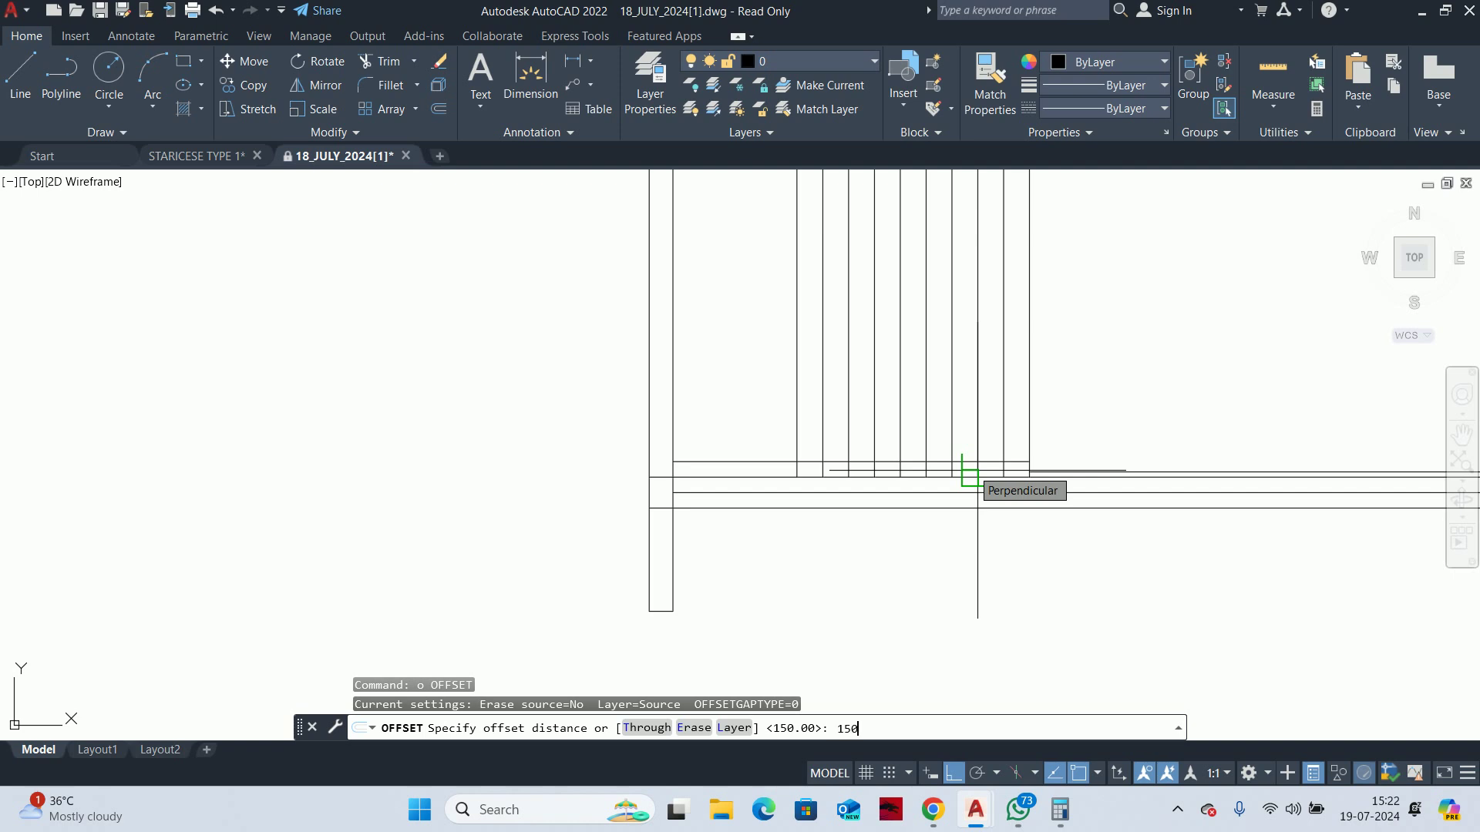
key(Return)
middle_drag(1079, 463, 1064, 530)
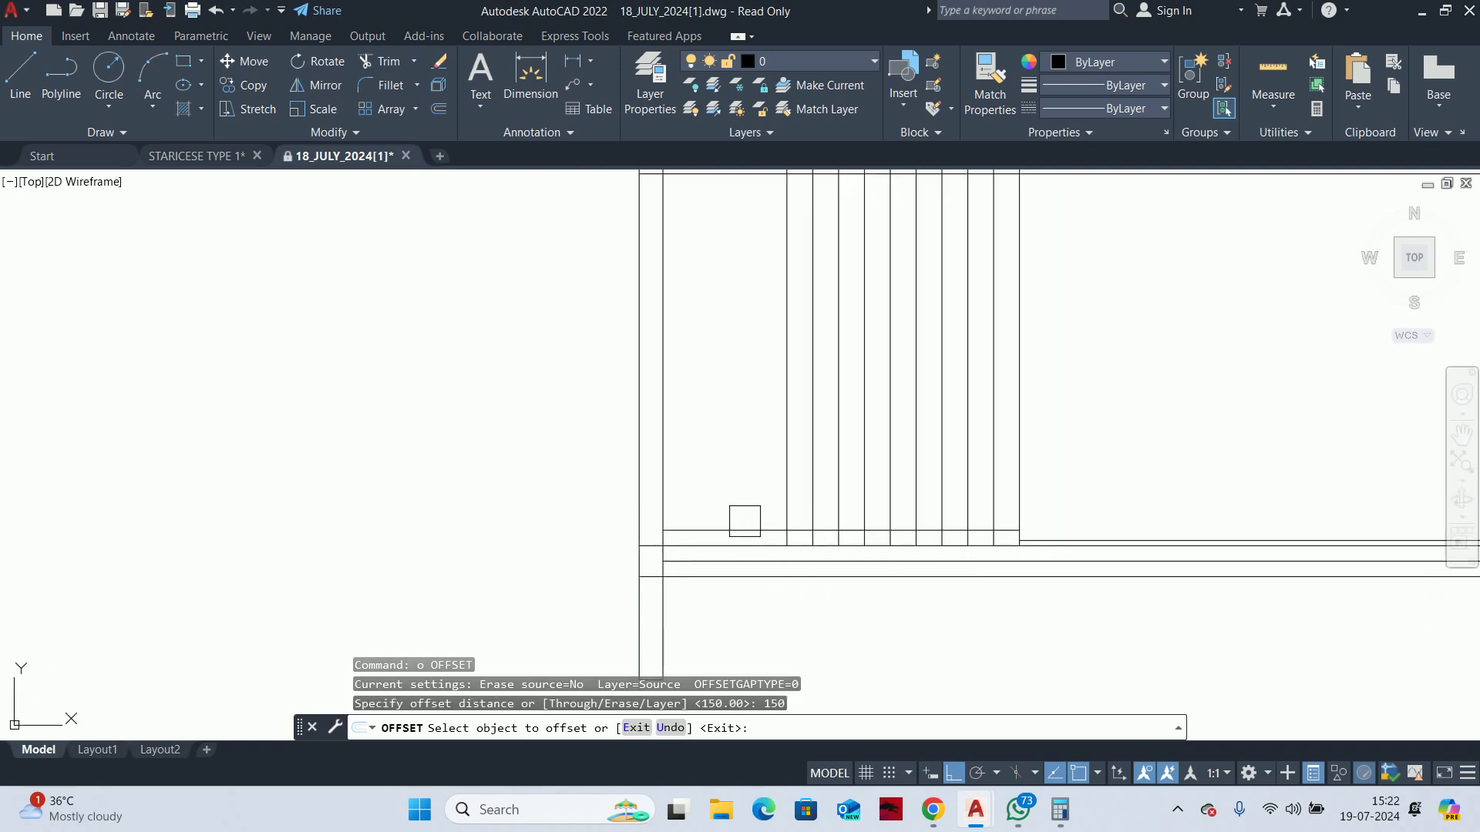
click(752, 548)
scroll(705, 494, down, 4)
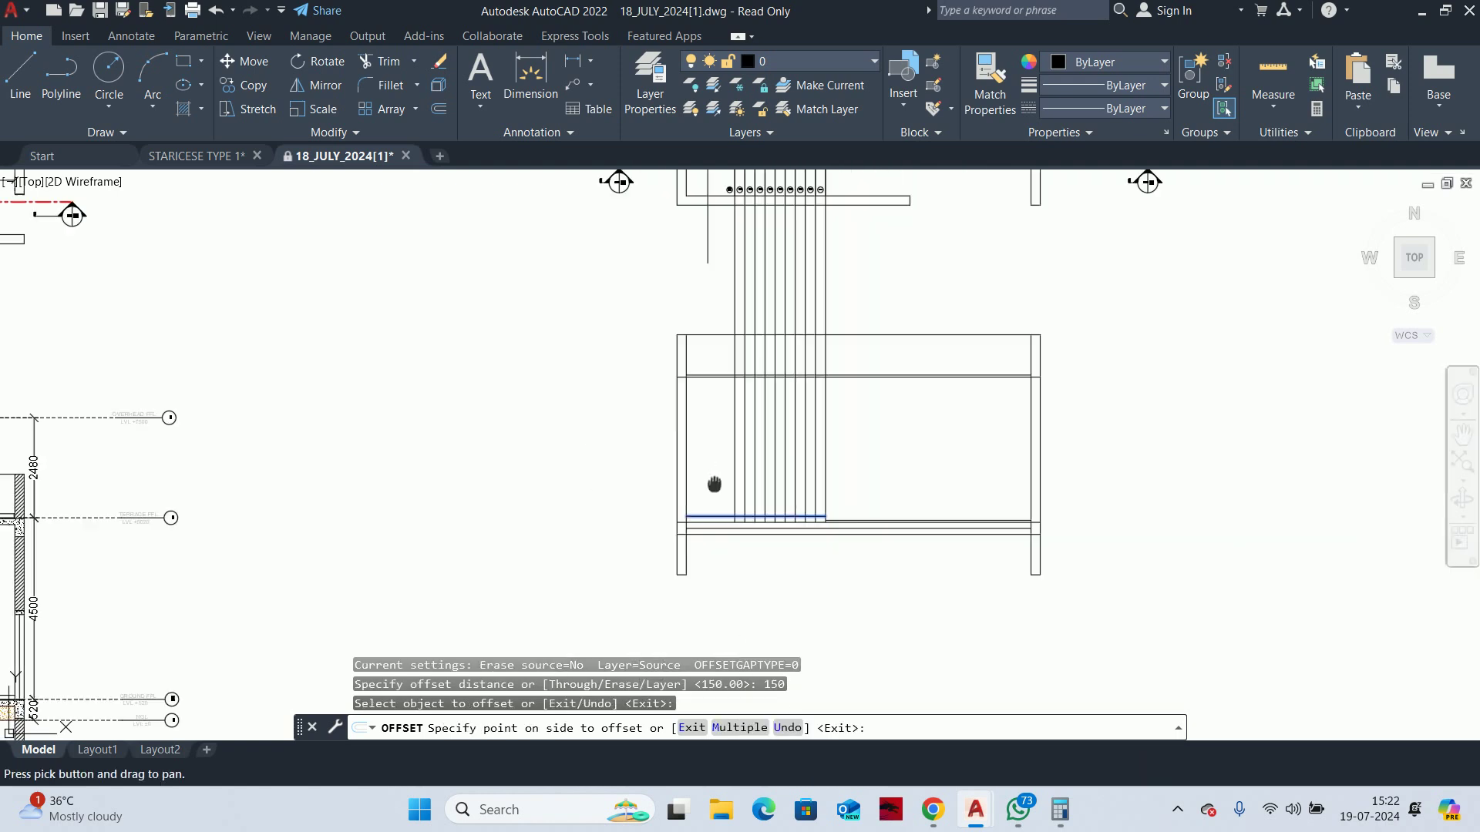
click(744, 727)
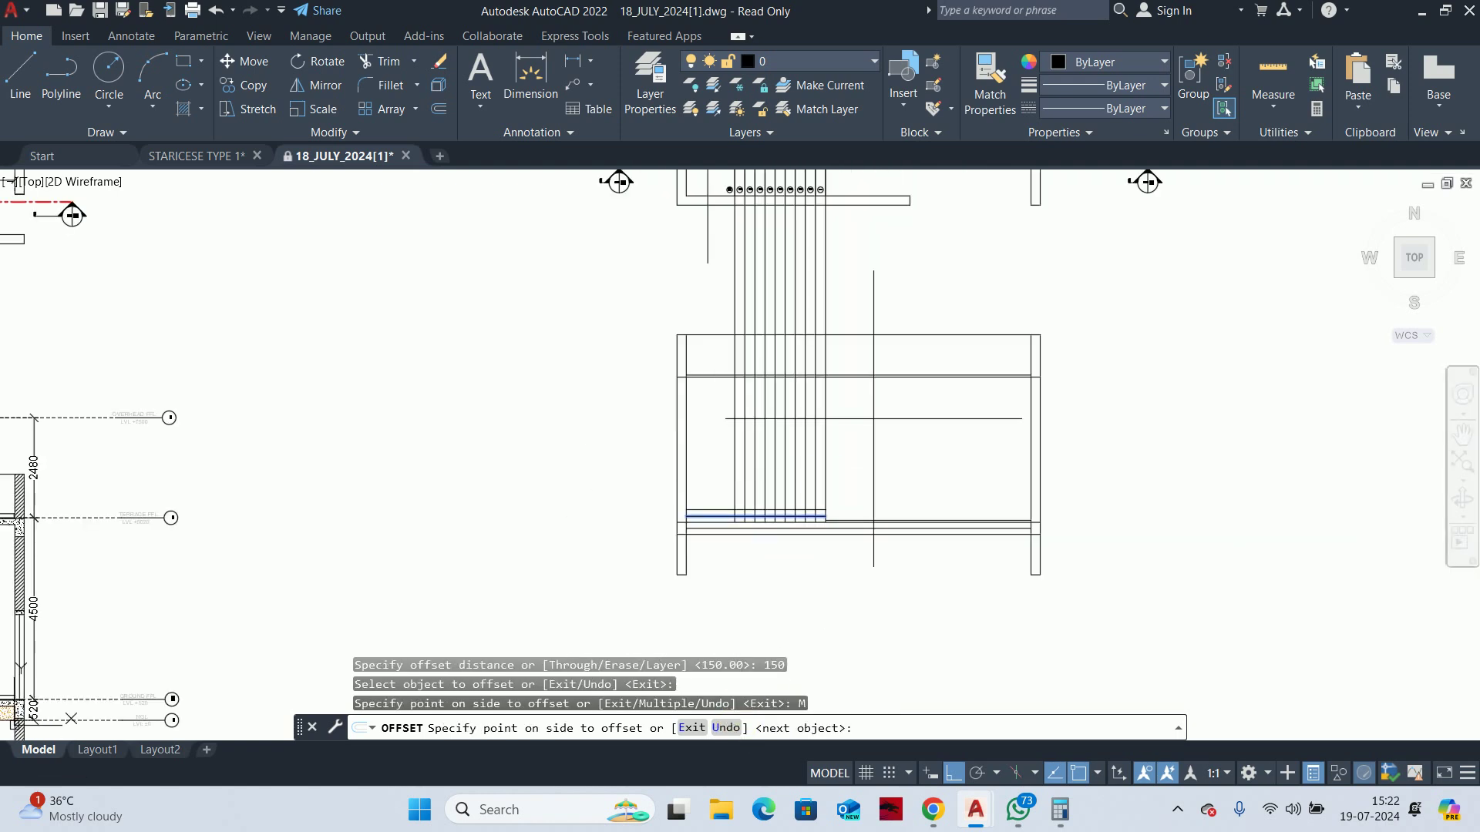
Stack ten more parallel lines 150 apart upward inside the left bay
click(1206, 325)
click(1202, 322)
click(1160, 297)
click(1149, 289)
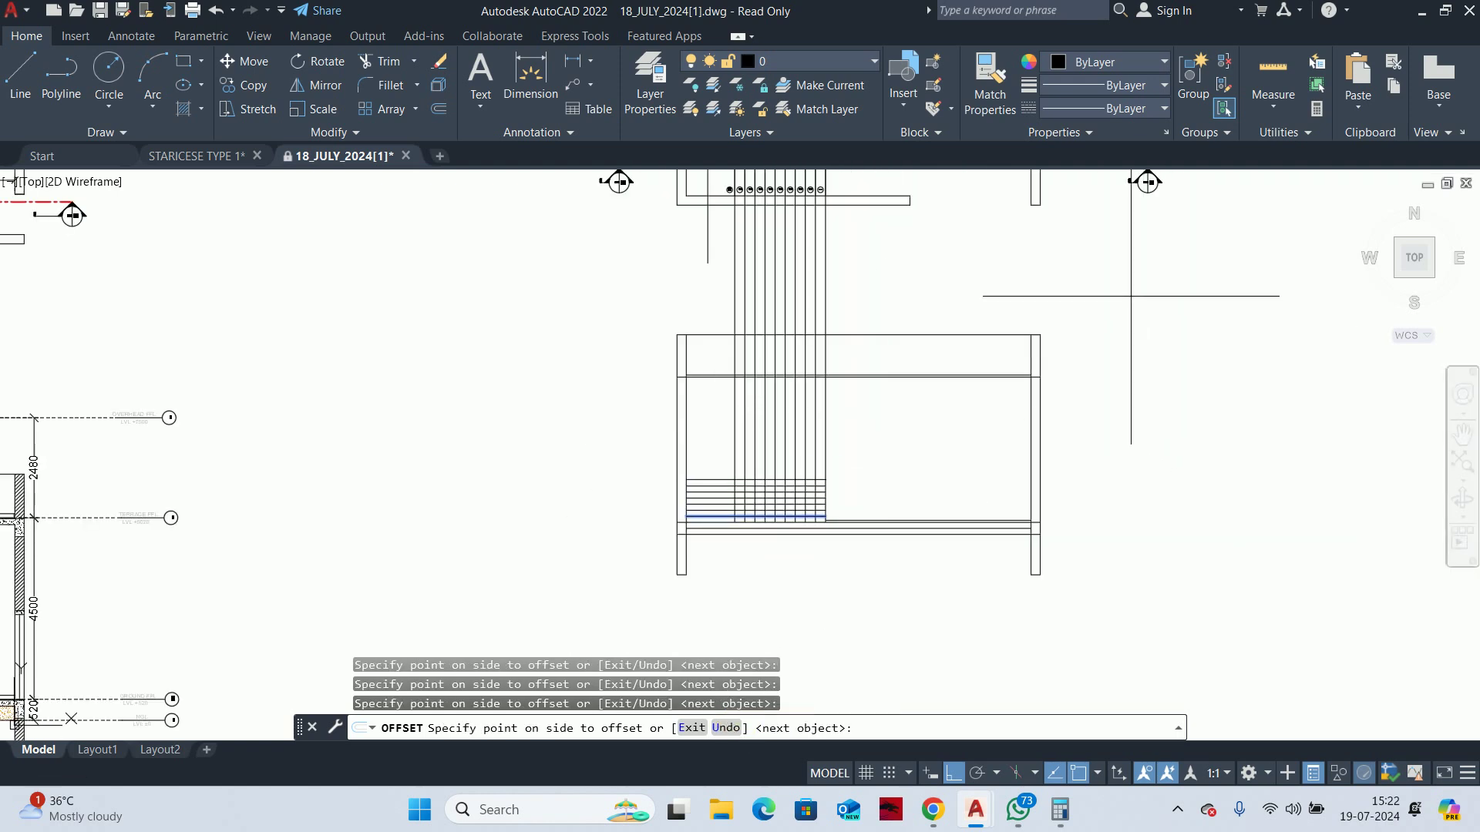
click(1115, 318)
click(1109, 312)
click(1102, 306)
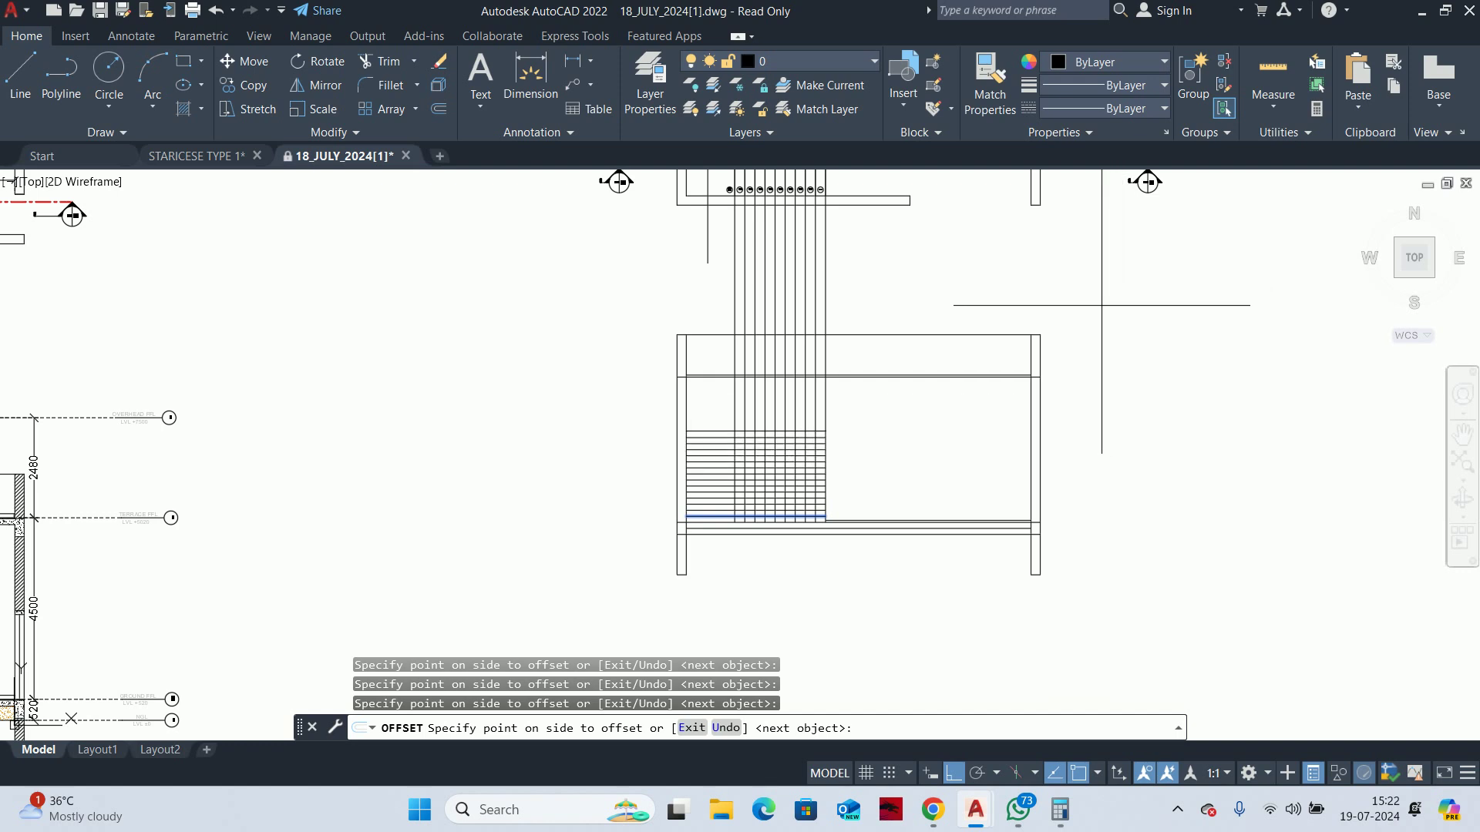
click(1070, 298)
click(1059, 295)
click(1048, 293)
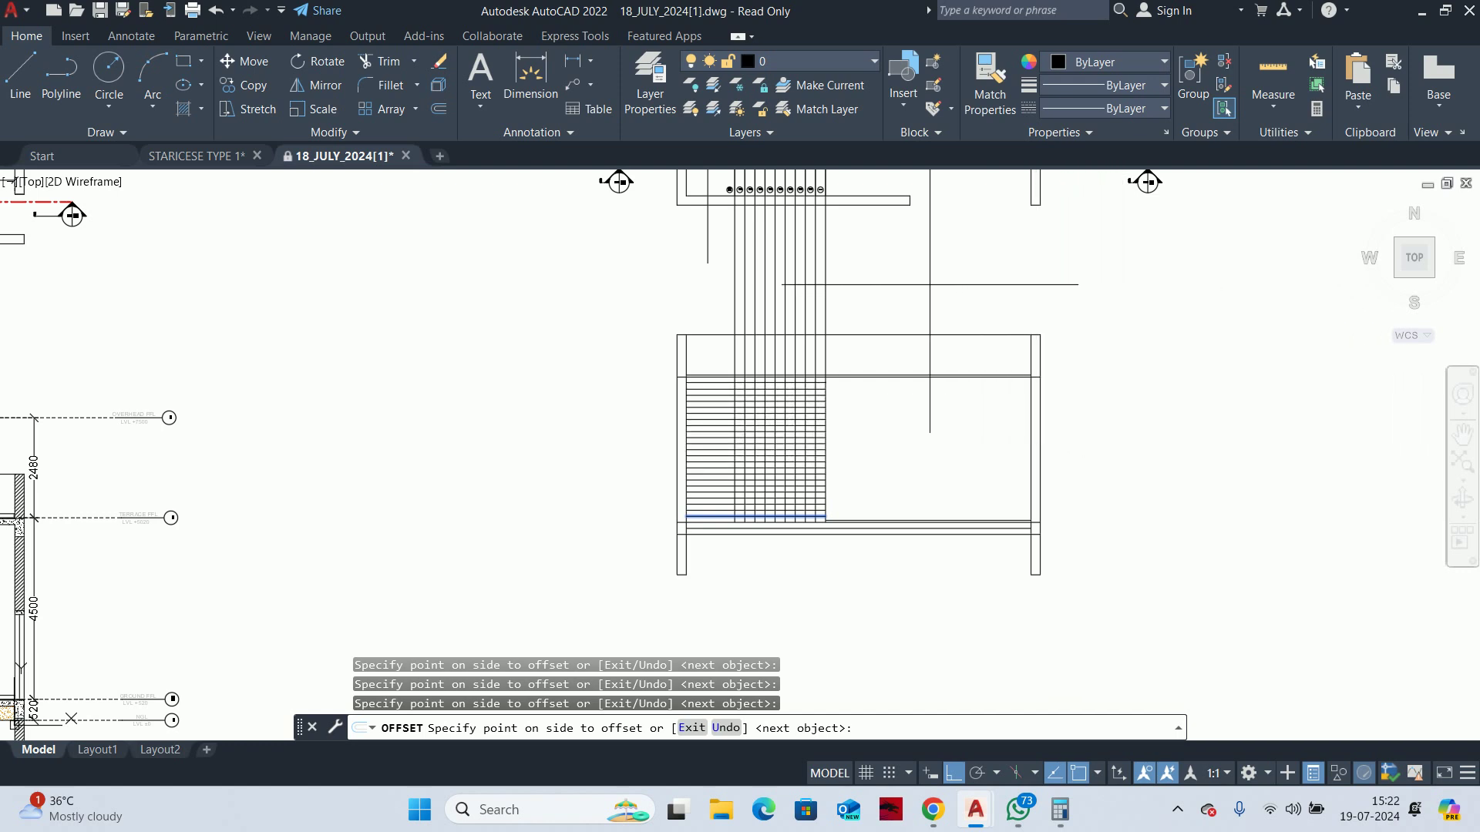
key(Escape)
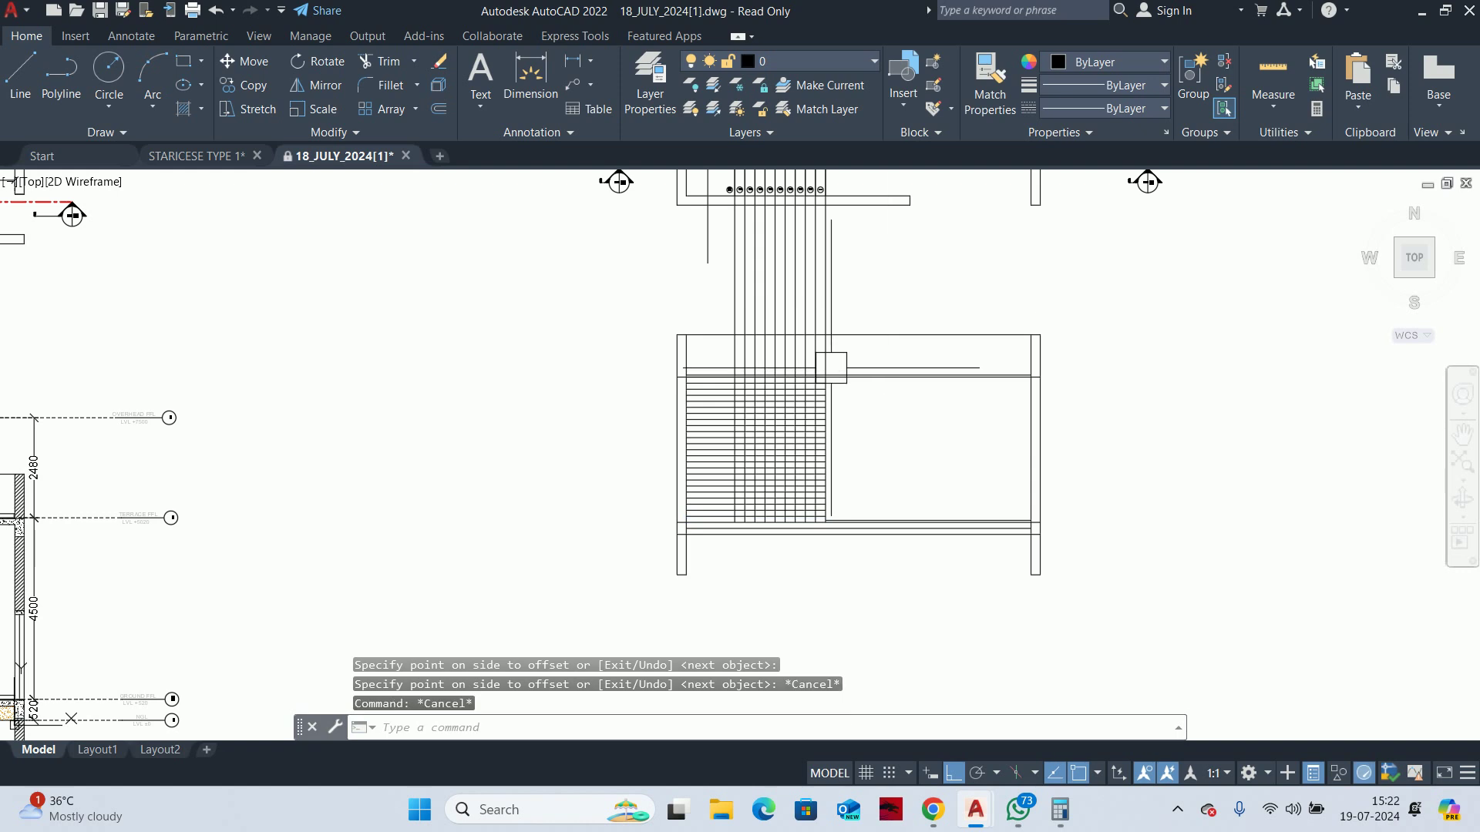
scroll(658, 366, up, 8)
scroll(880, 450, down, 2)
scroll(747, 442, down, 3)
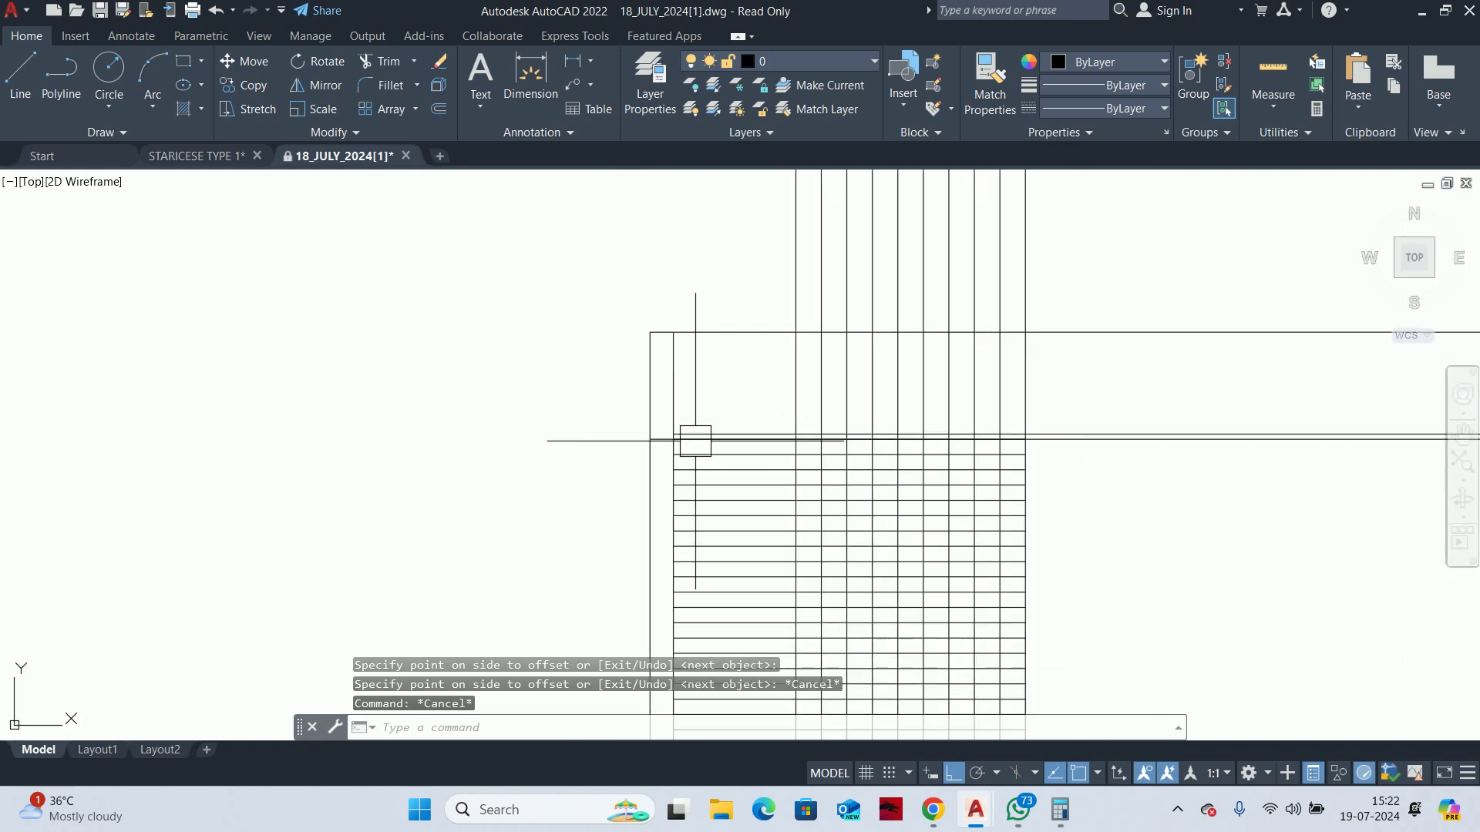
text(m)
key(Return)
Move the two top horizontal lines down 50 units
click(1156, 446)
click(1047, 423)
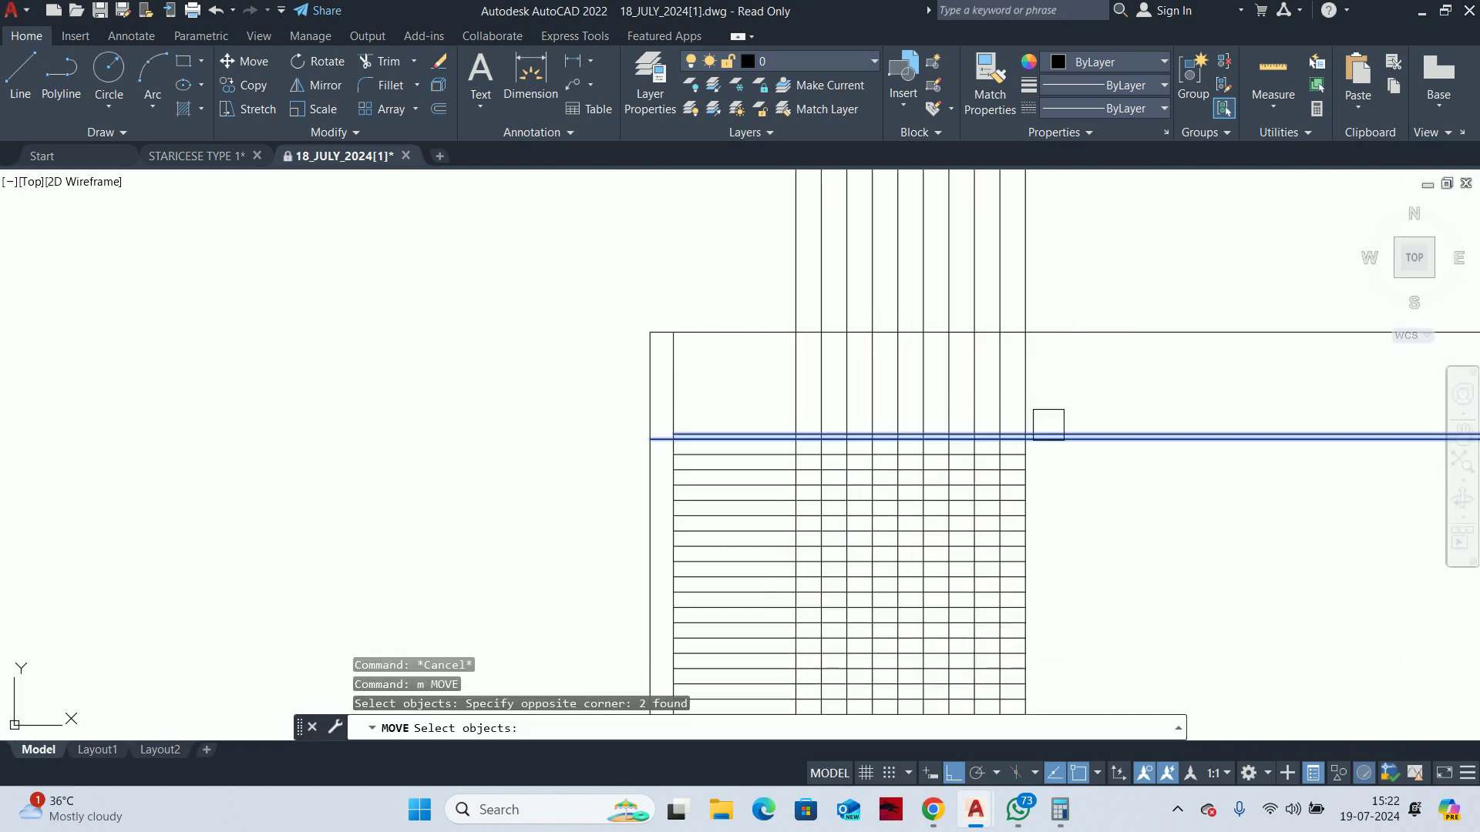
scroll(711, 428, up, 4)
scroll(592, 413, down, 1)
scroll(540, 377, down, 1)
key(Return)
click(496, 298)
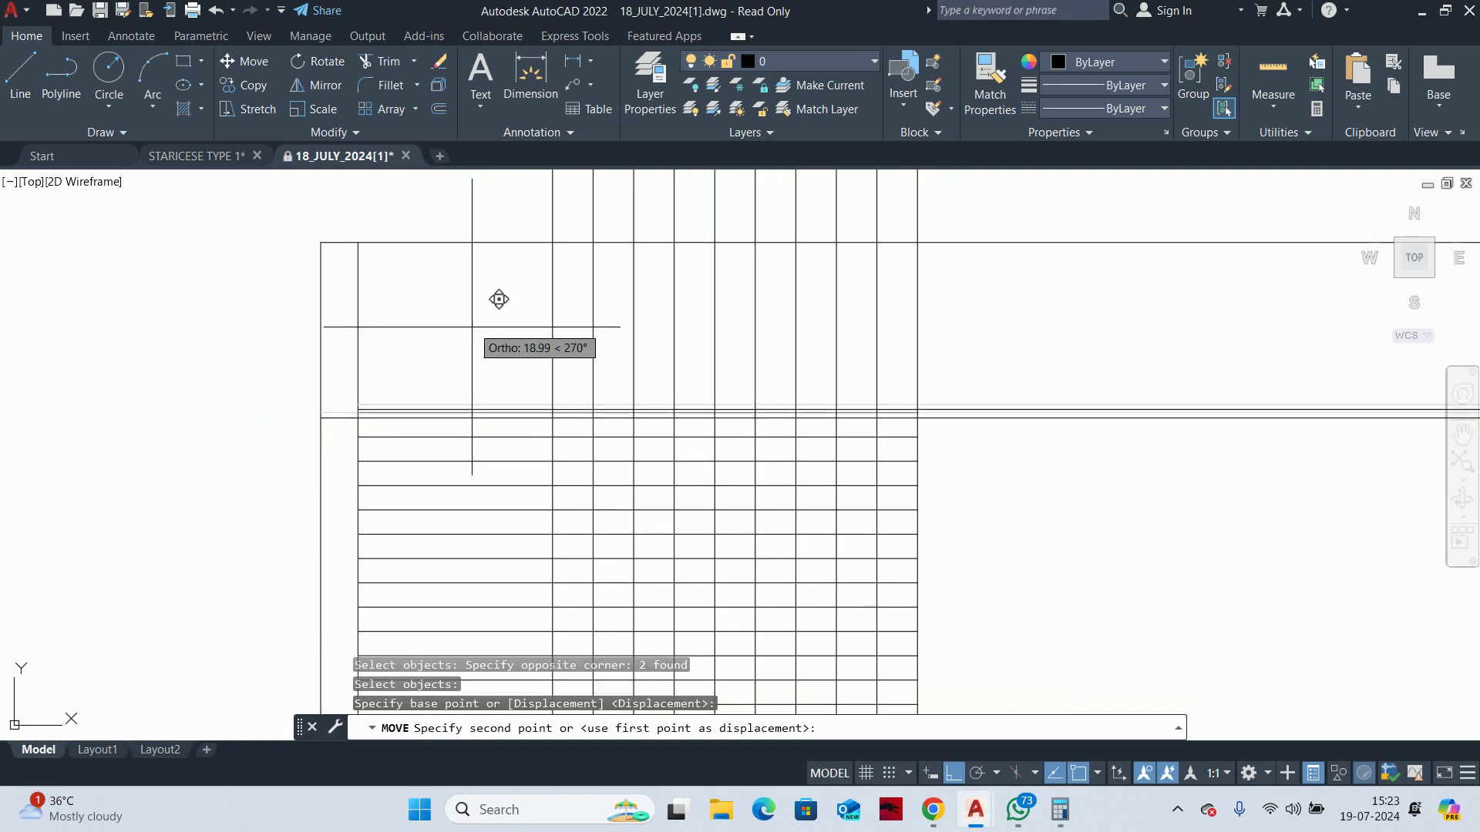
text(0)
key(Return)
key(Escape)
Delete the extra horizontal line from the grid
click(172, 398)
click(946, 441)
key(Escape)
scroll(601, 462, up, 2)
click(93, 324)
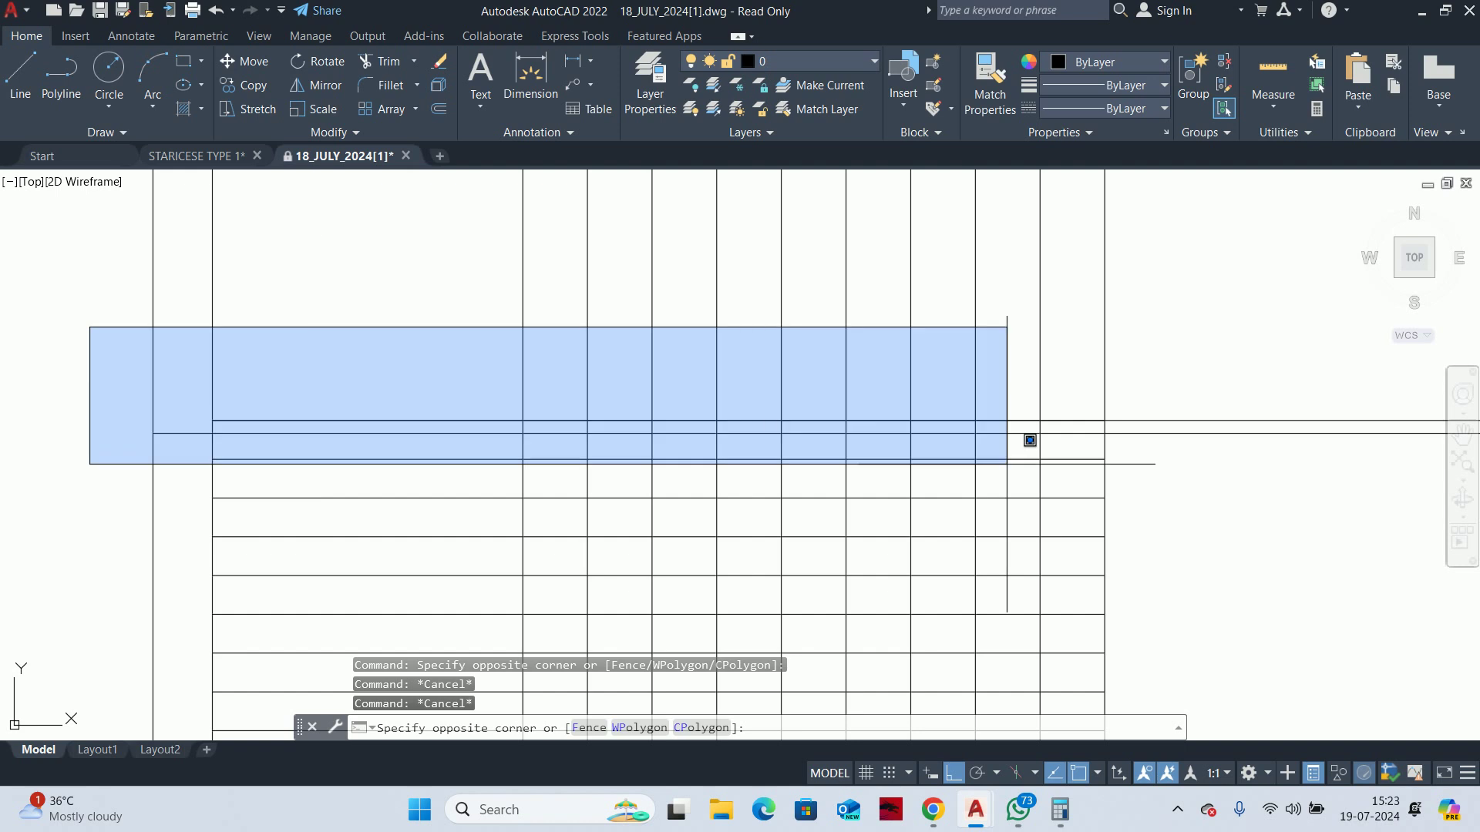
click(1139, 432)
key(Delete)
scroll(1133, 431, down, 2)
scroll(684, 284, down, 2)
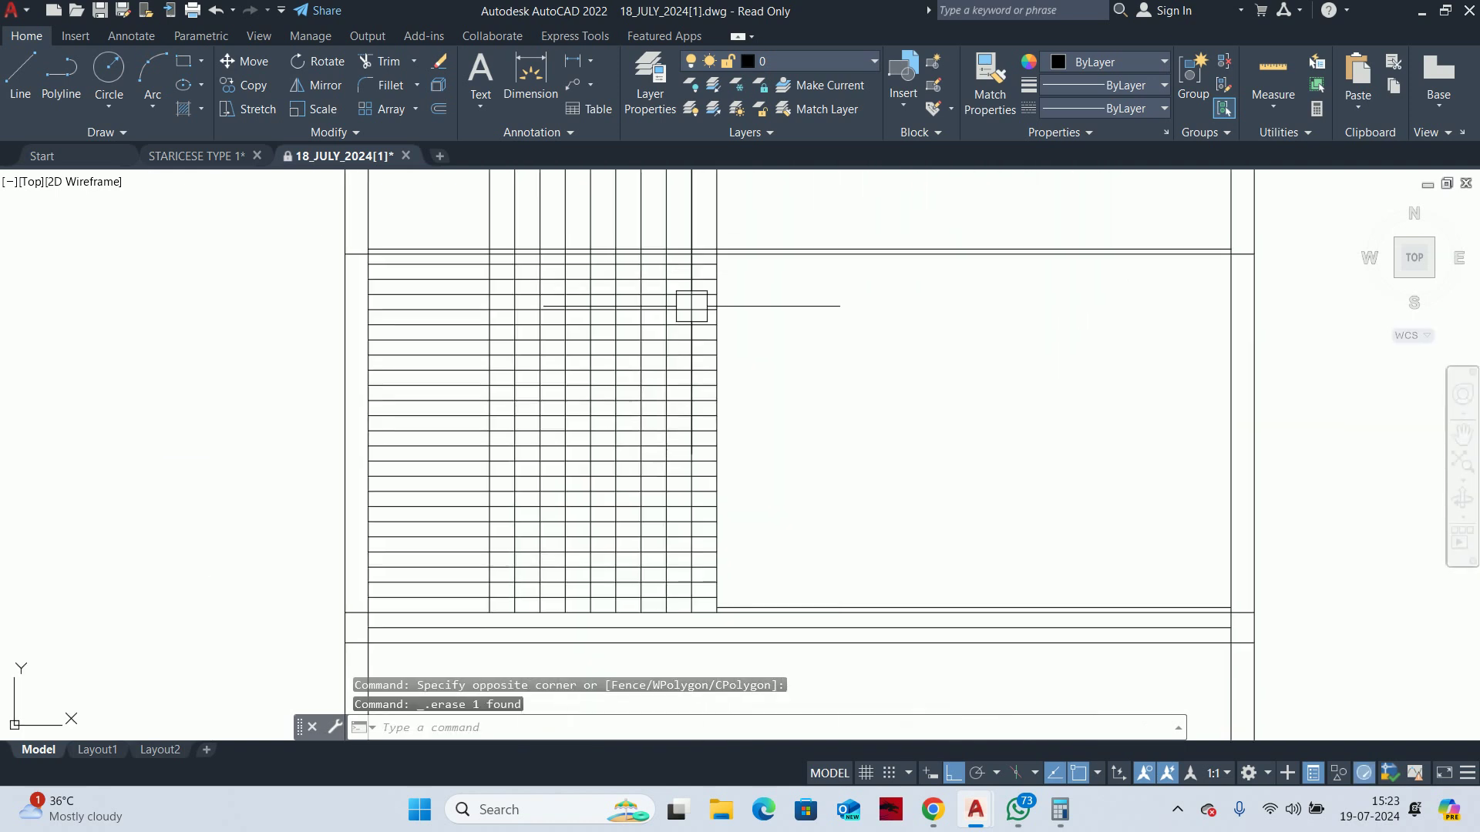
key(Escape)
key(Escape)
scroll(750, 393, down, 2)
scroll(728, 409, up, 2)
mouse_move(734, 413)
middle_down()
mouse_move(763, 582)
mouse_move(730, 526)
middle_up()
Trim the vertical lines projecting above the top border
text(r)
key(Return)
middle_drag(964, 465, 970, 465)
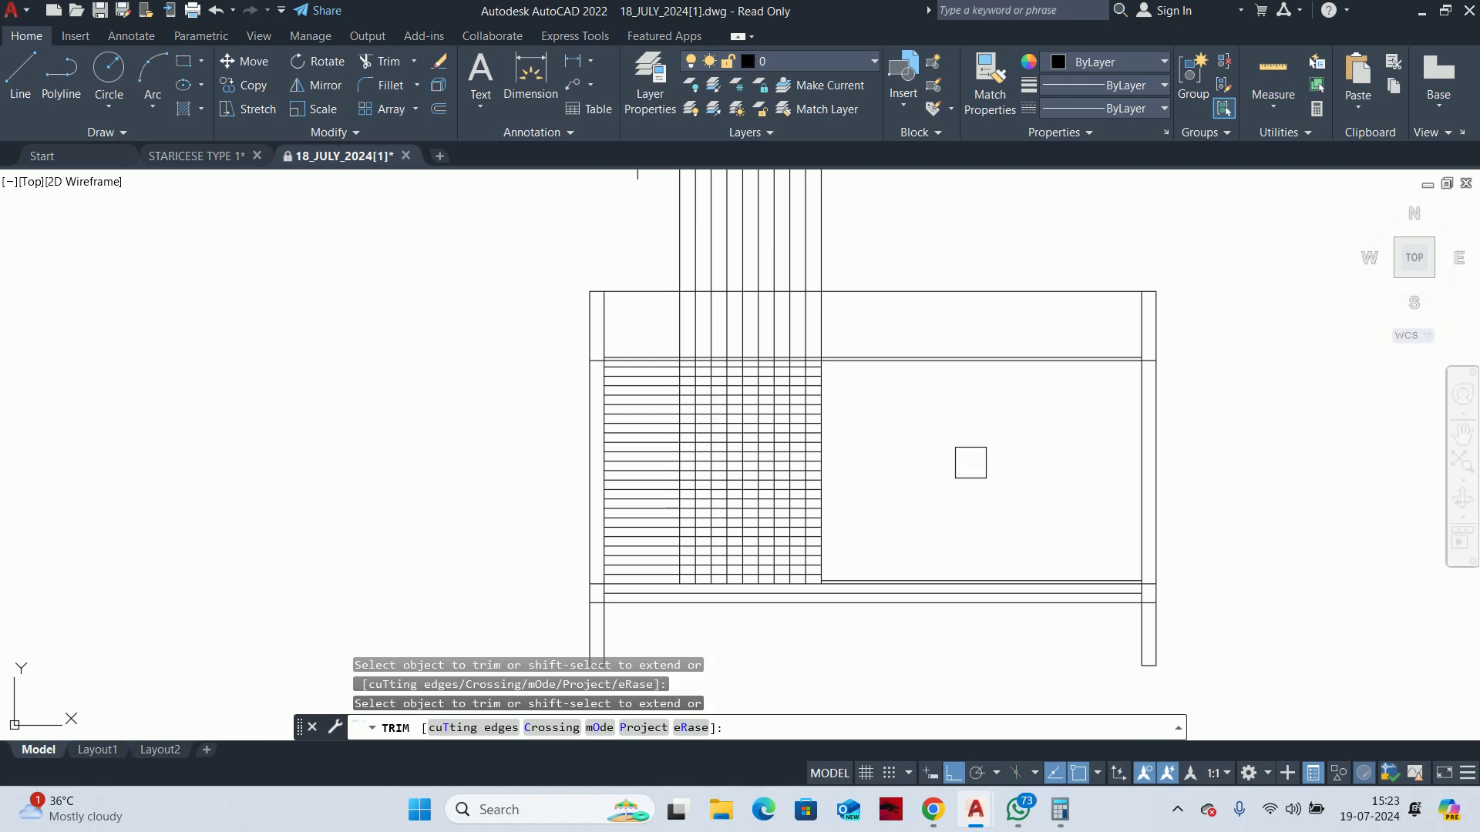
scroll(892, 255, up, 2)
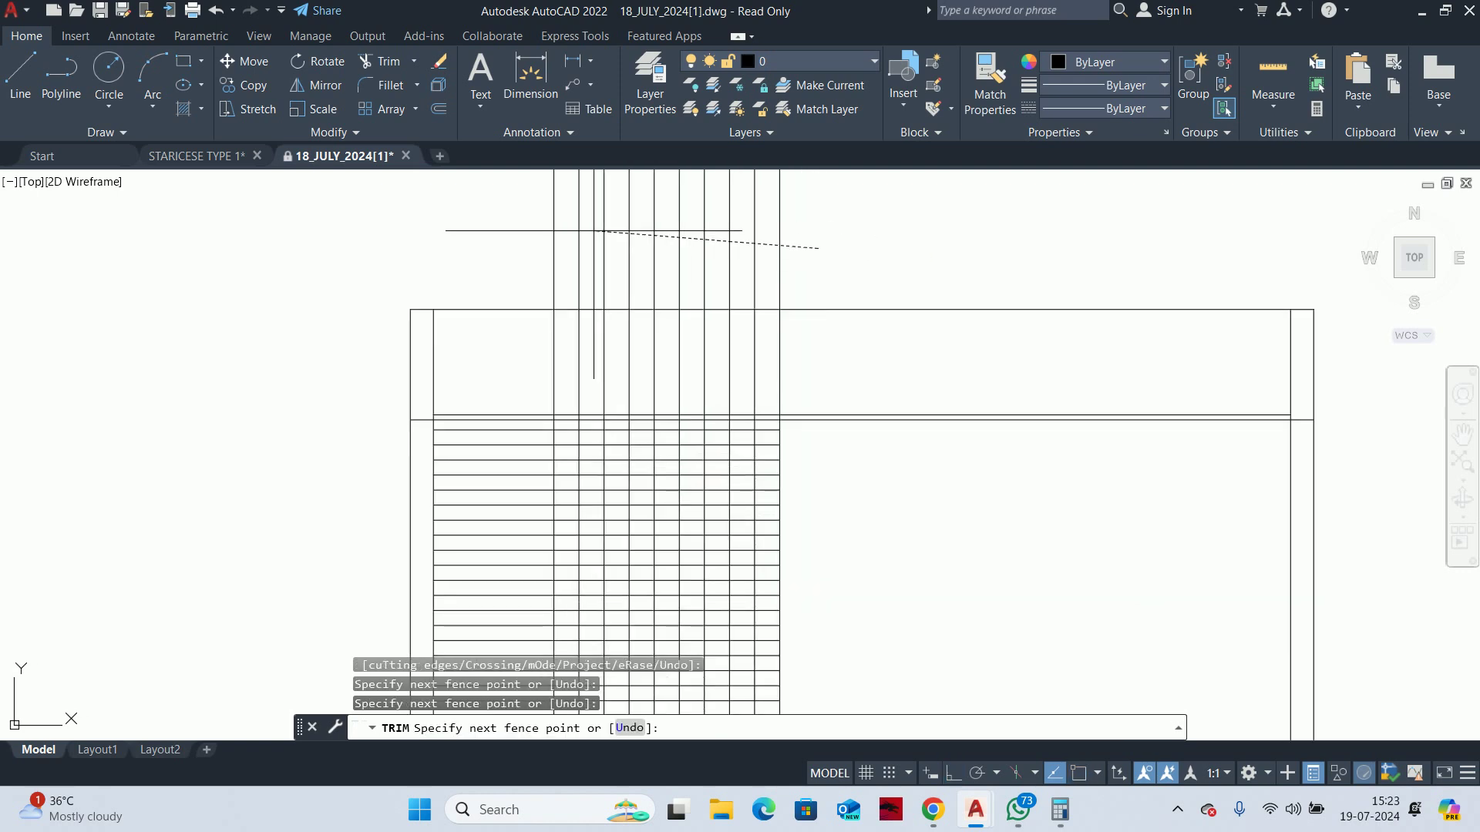
drag(805, 251, 451, 225)
drag(784, 373, 562, 373)
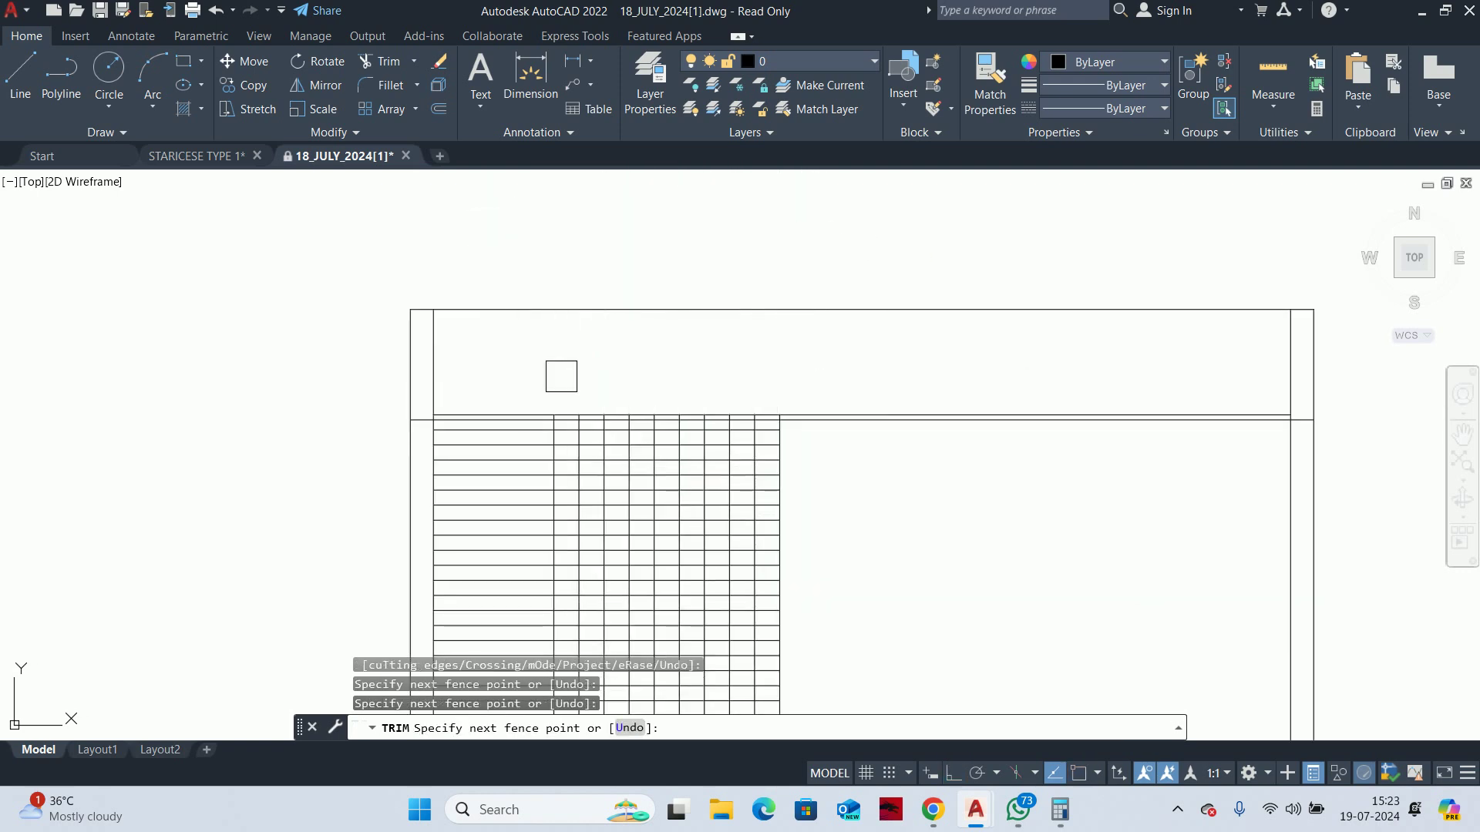
scroll(555, 423, up, 8)
scroll(467, 352, up, 2)
scroll(467, 352, down, 3)
Fence-trim the remaining surplus grid line segments inside the frame
drag(490, 341, 857, 378)
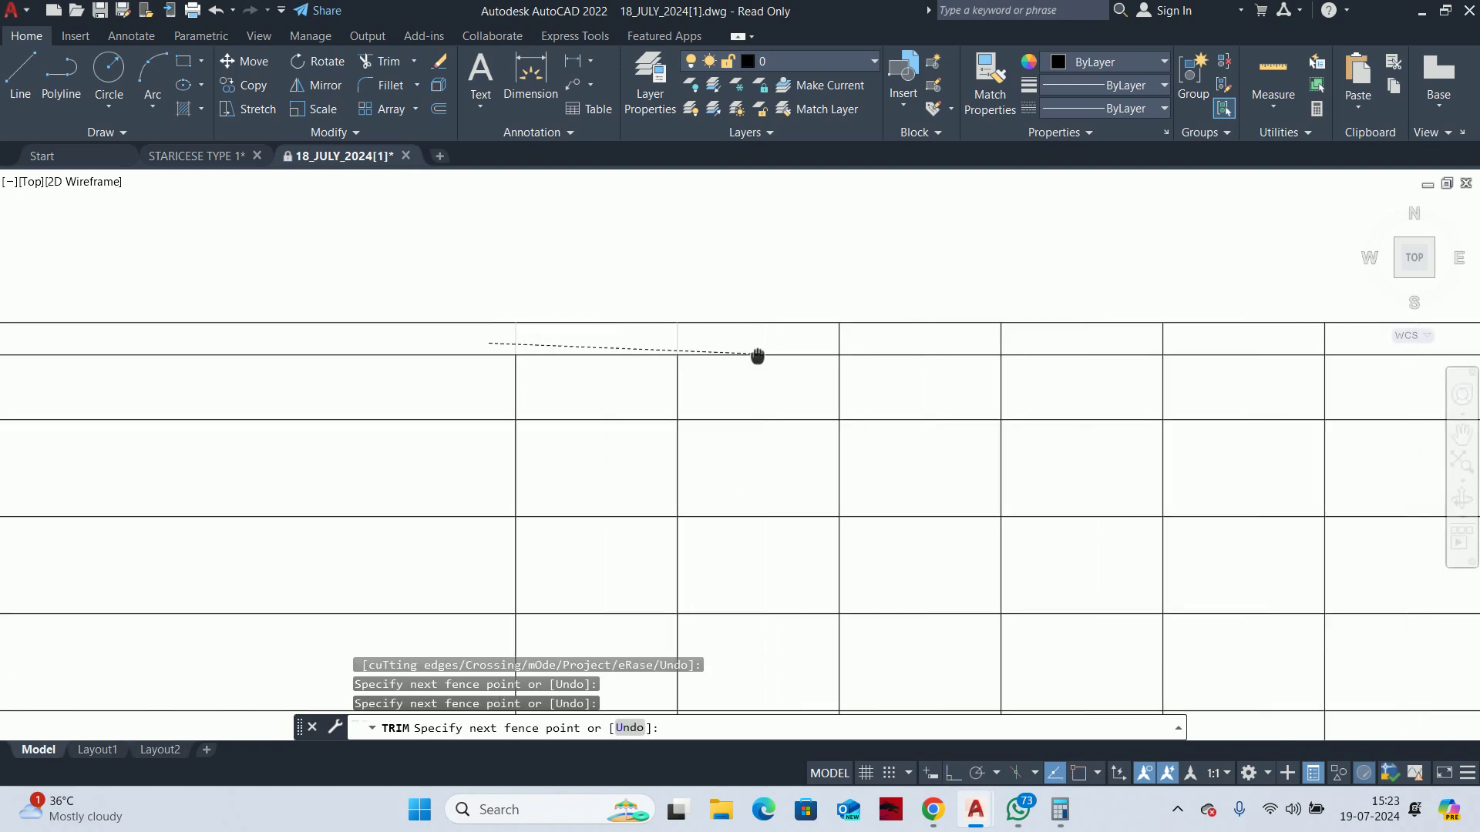
scroll(858, 379, down, 3)
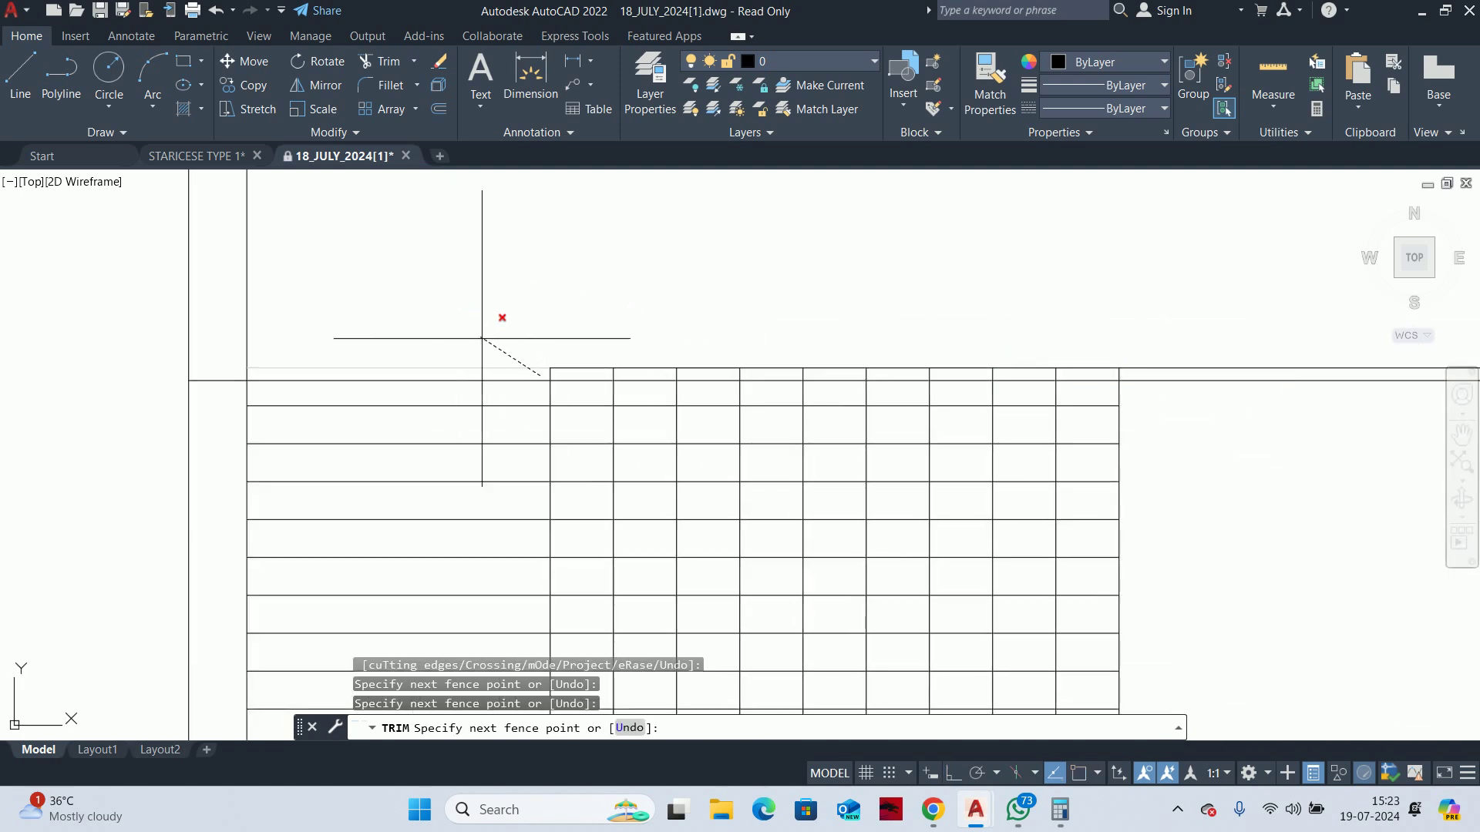
key(Return)
scroll(390, 390, down, 3)
scroll(291, 383, down, 3)
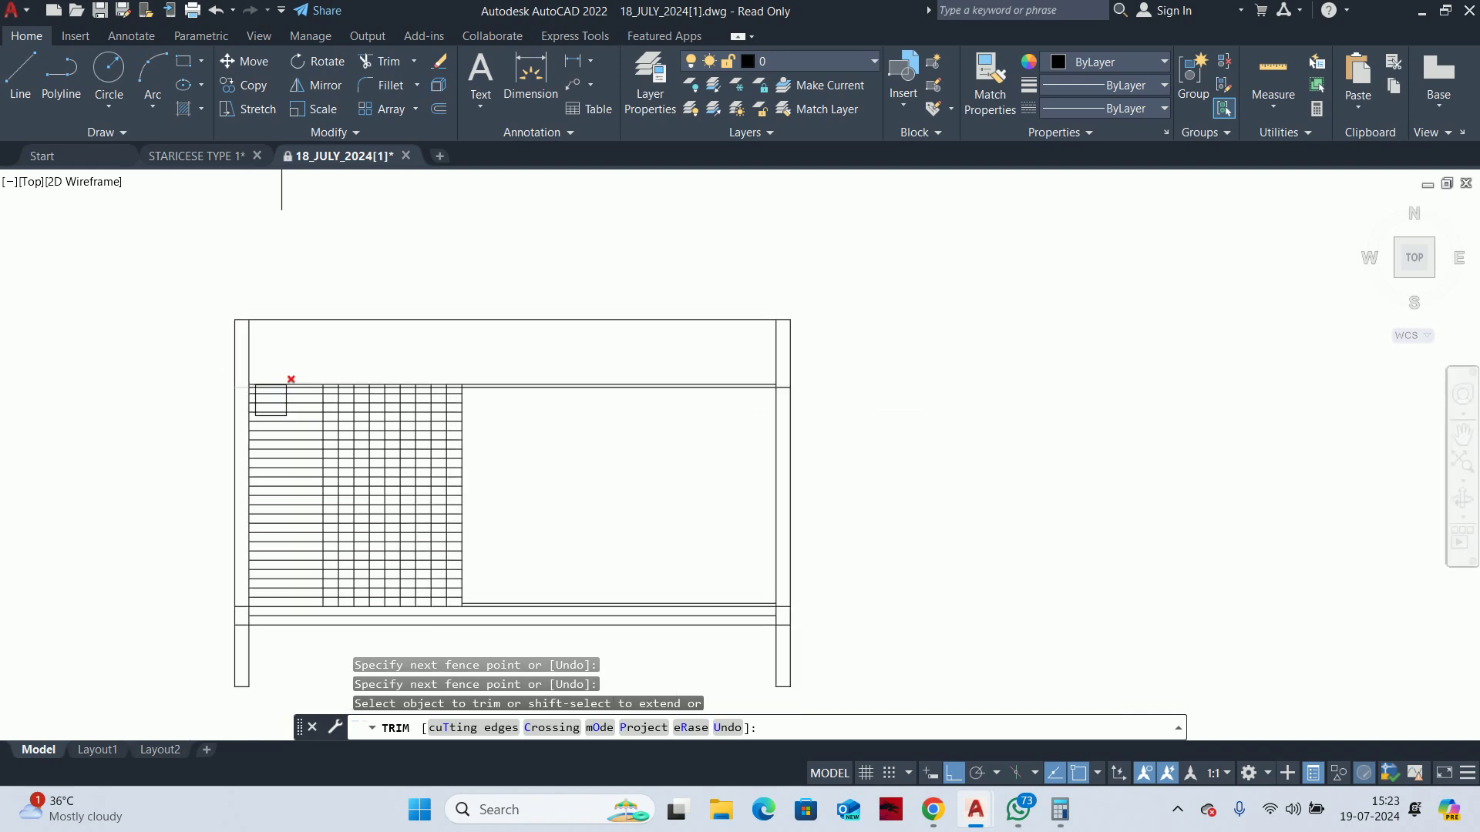
key(Escape)
text(i)
key(Return)
scroll(874, 611, up, 4)
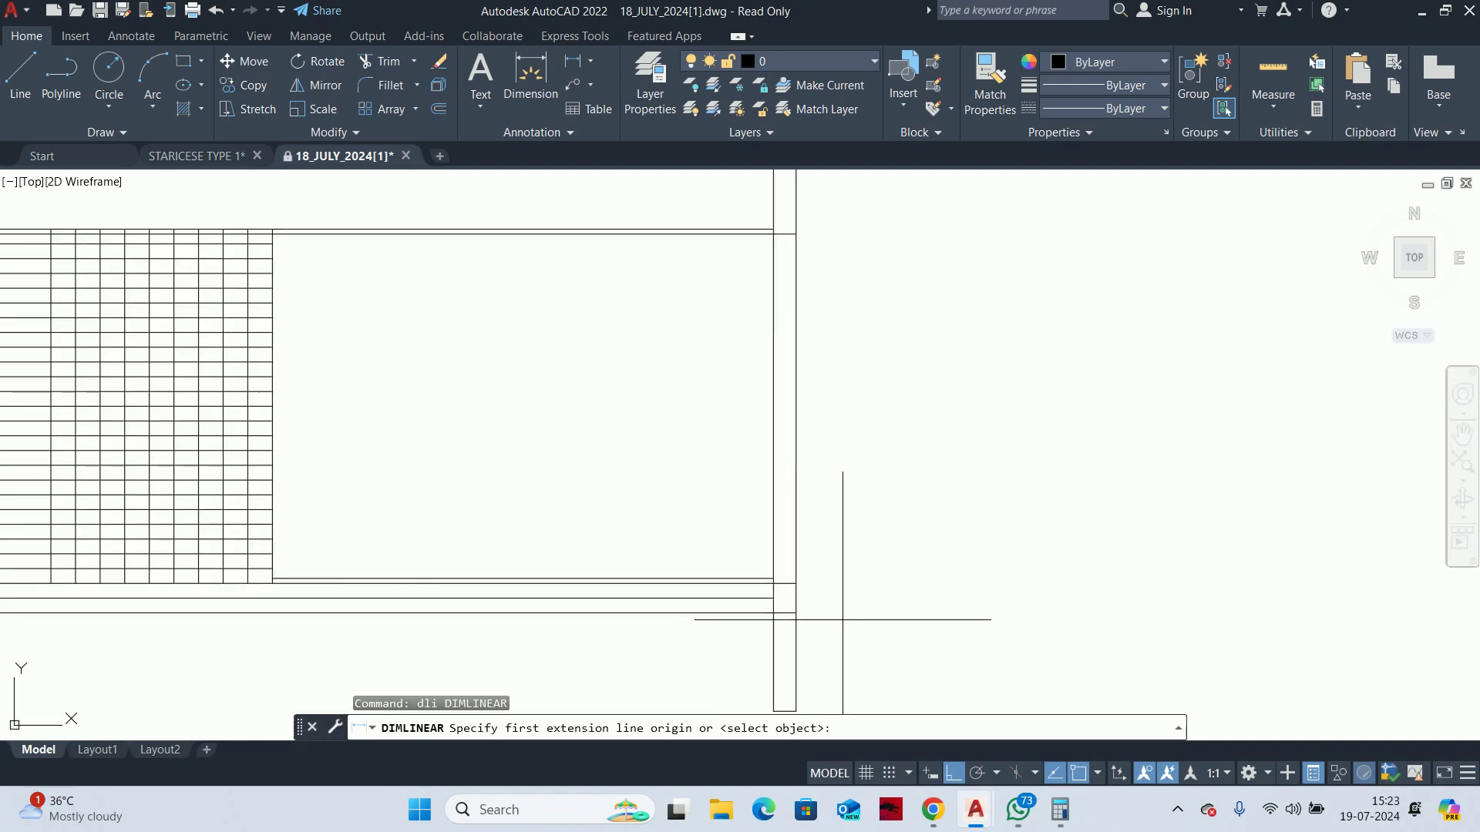
Abandon the 3600 linear dimension and zoom in on the bottom of the riser grid
click(793, 585)
scroll(853, 489, down, 4)
scroll(853, 489, up, 4)
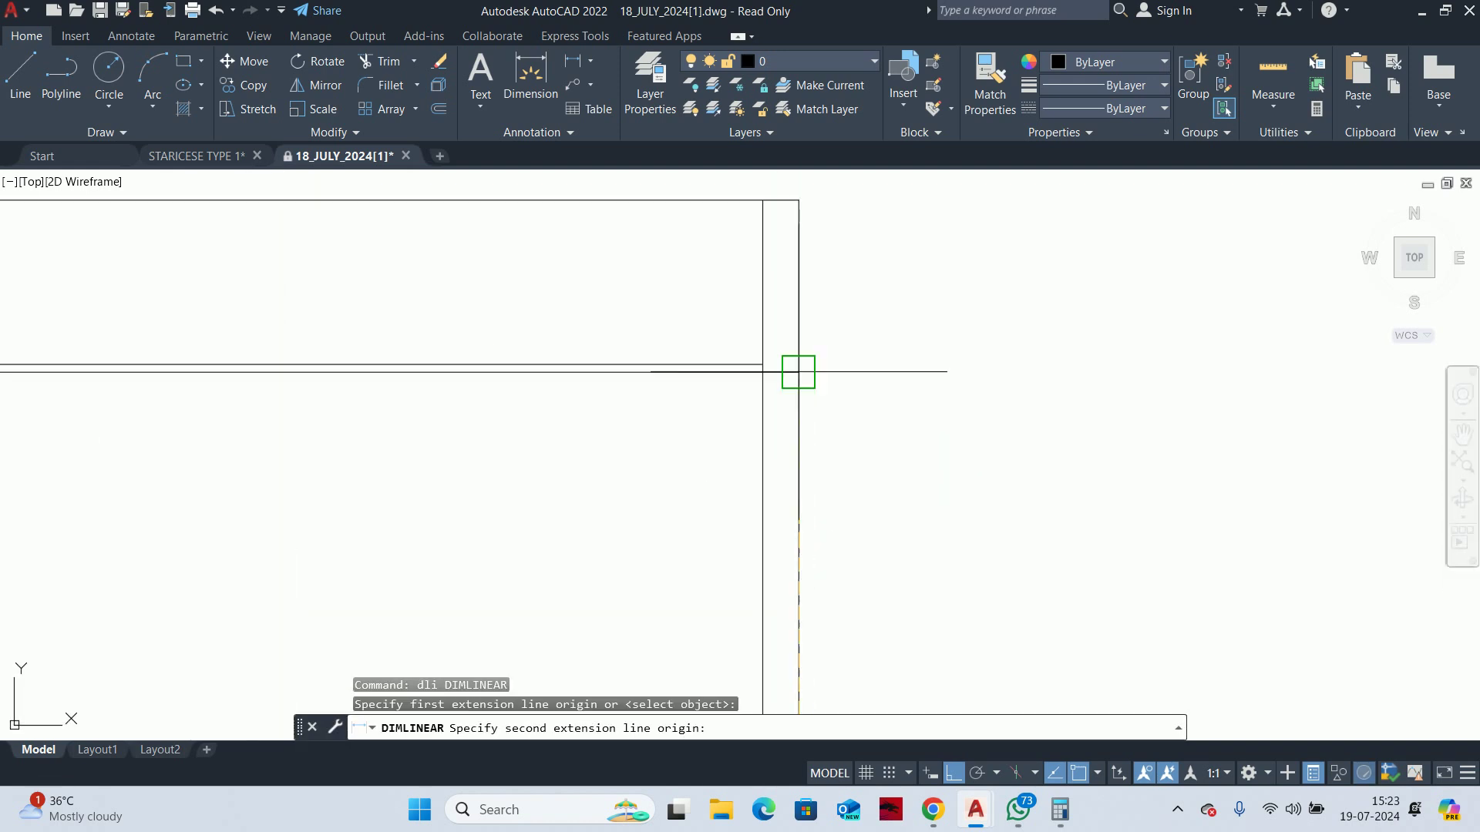
click(763, 360)
scroll(859, 522, down, 4)
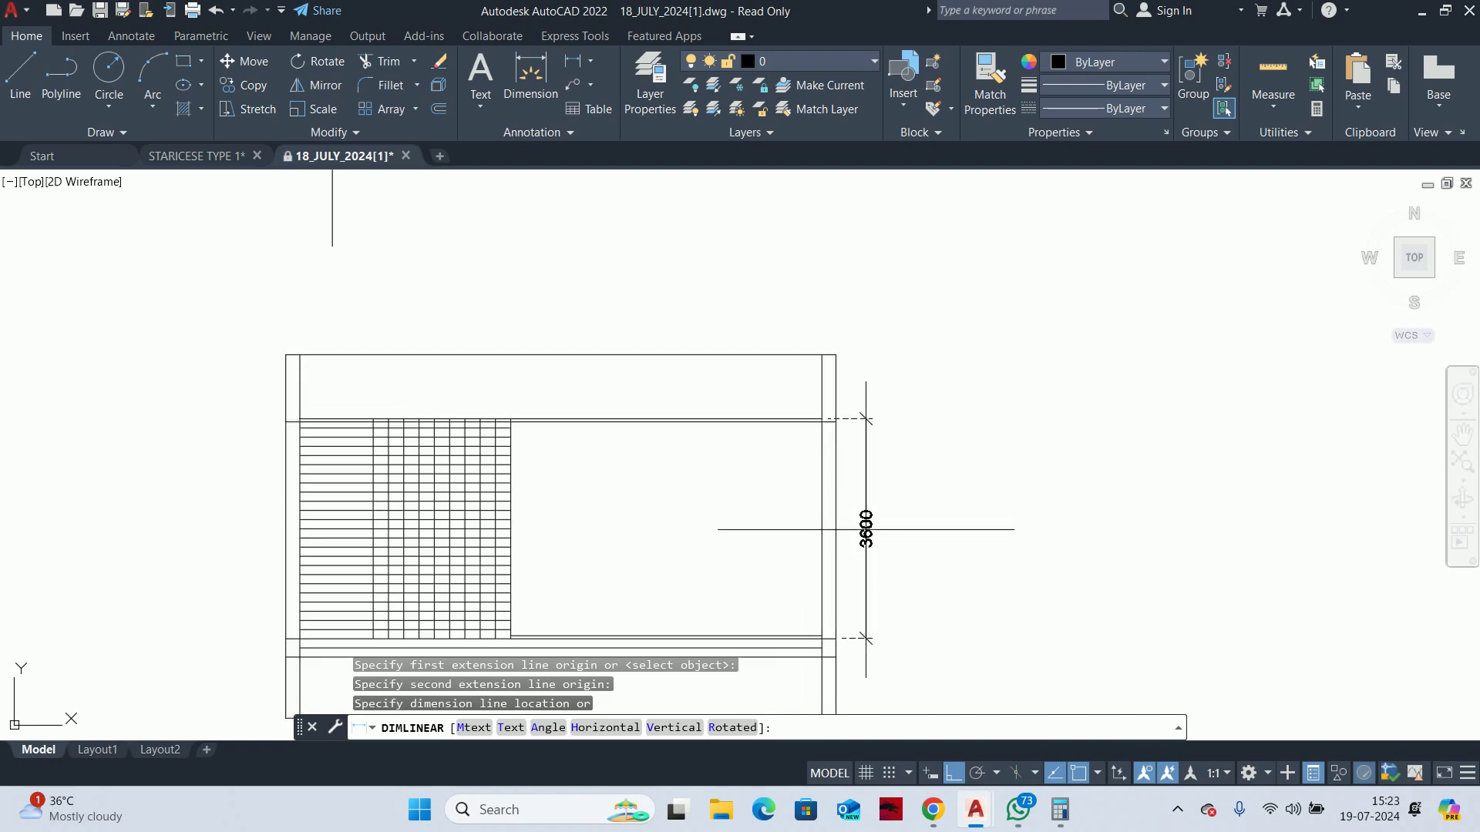
key(Escape)
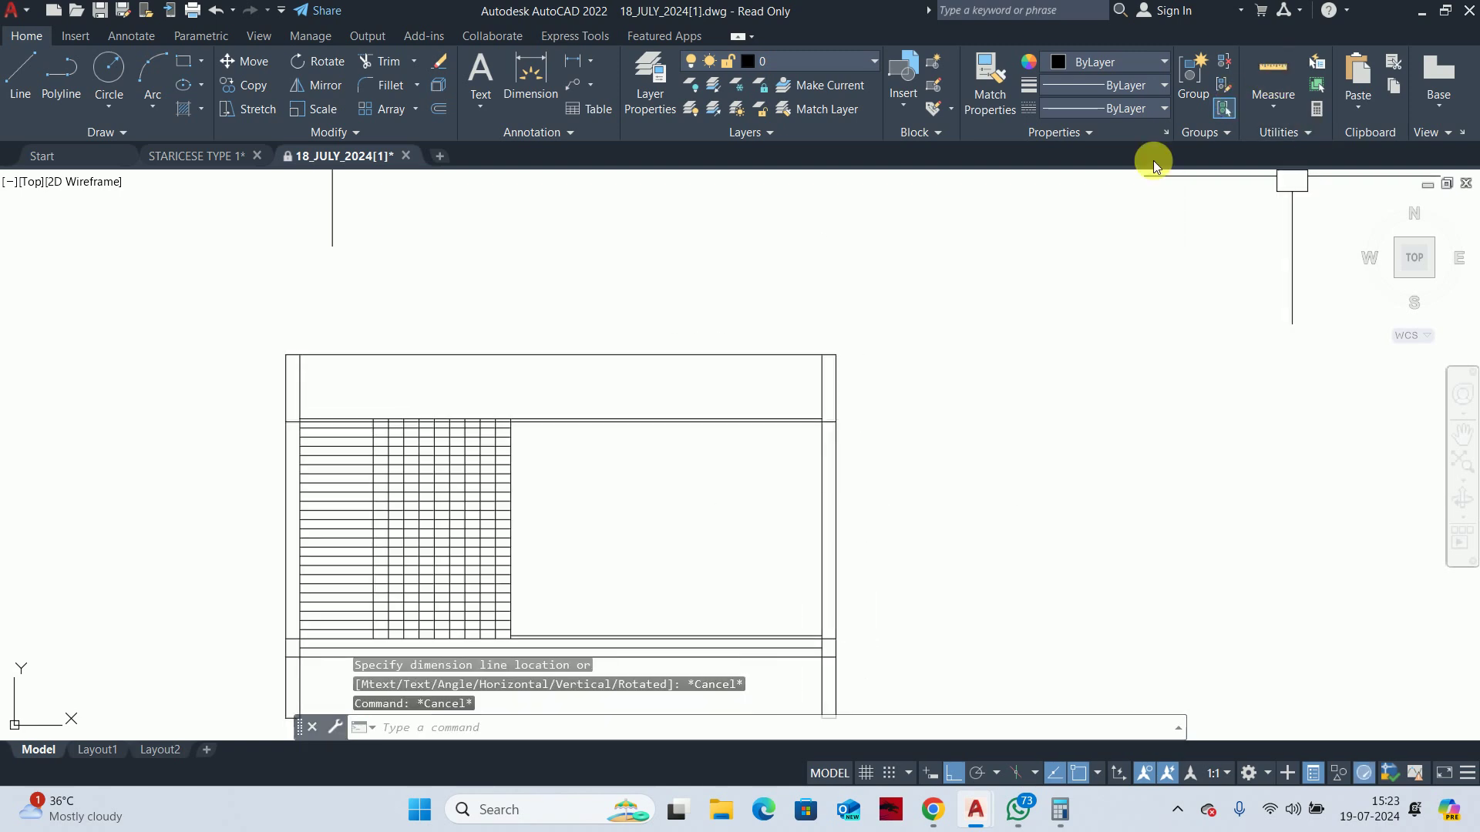
key(Escape)
key(Escape)
scroll(902, 370, down, 3)
scroll(925, 350, up, 5)
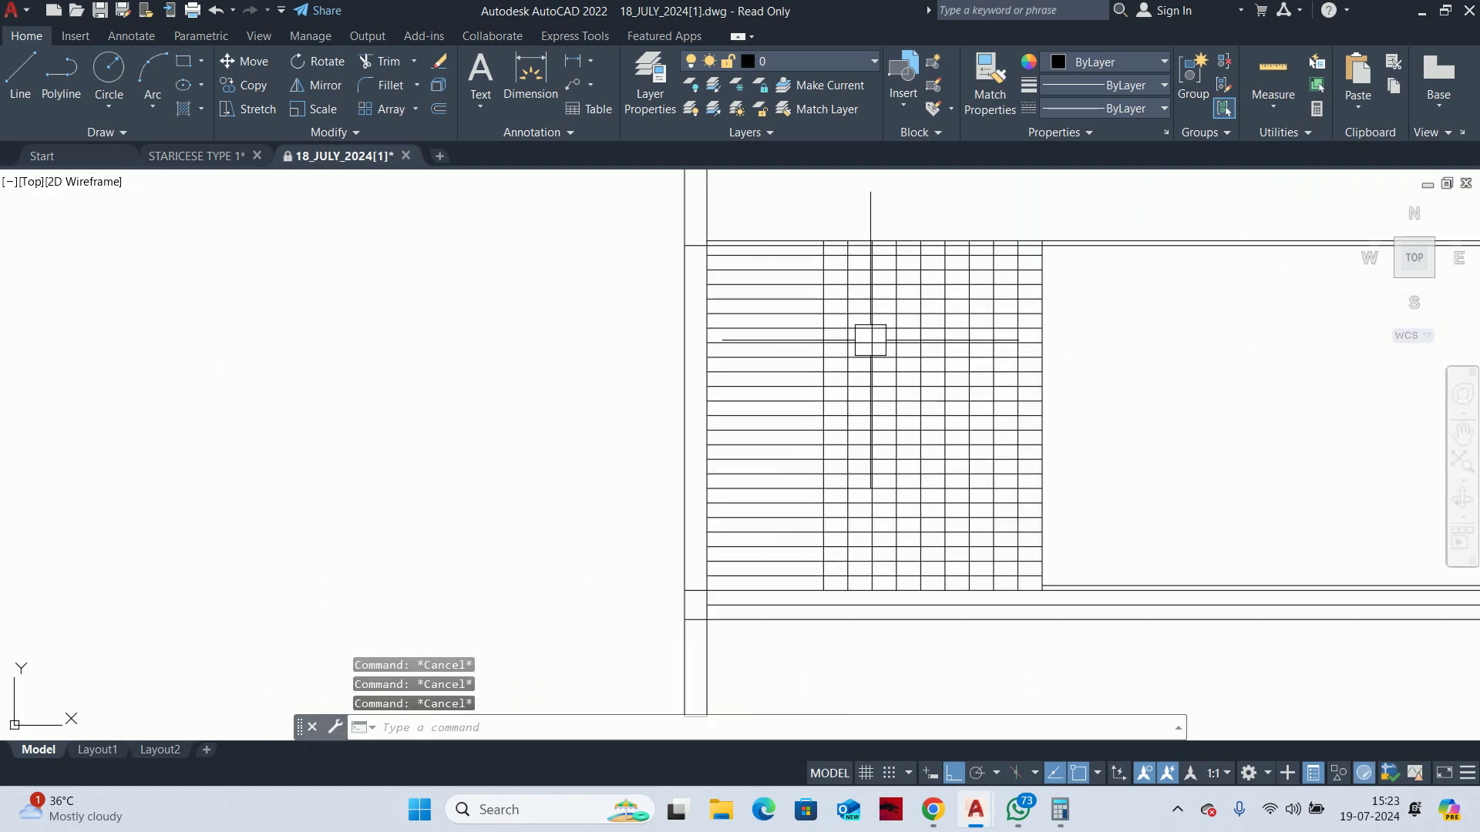
scroll(764, 525, up, 1)
scroll(650, 512, up, 1)
scroll(928, 528, up, 2)
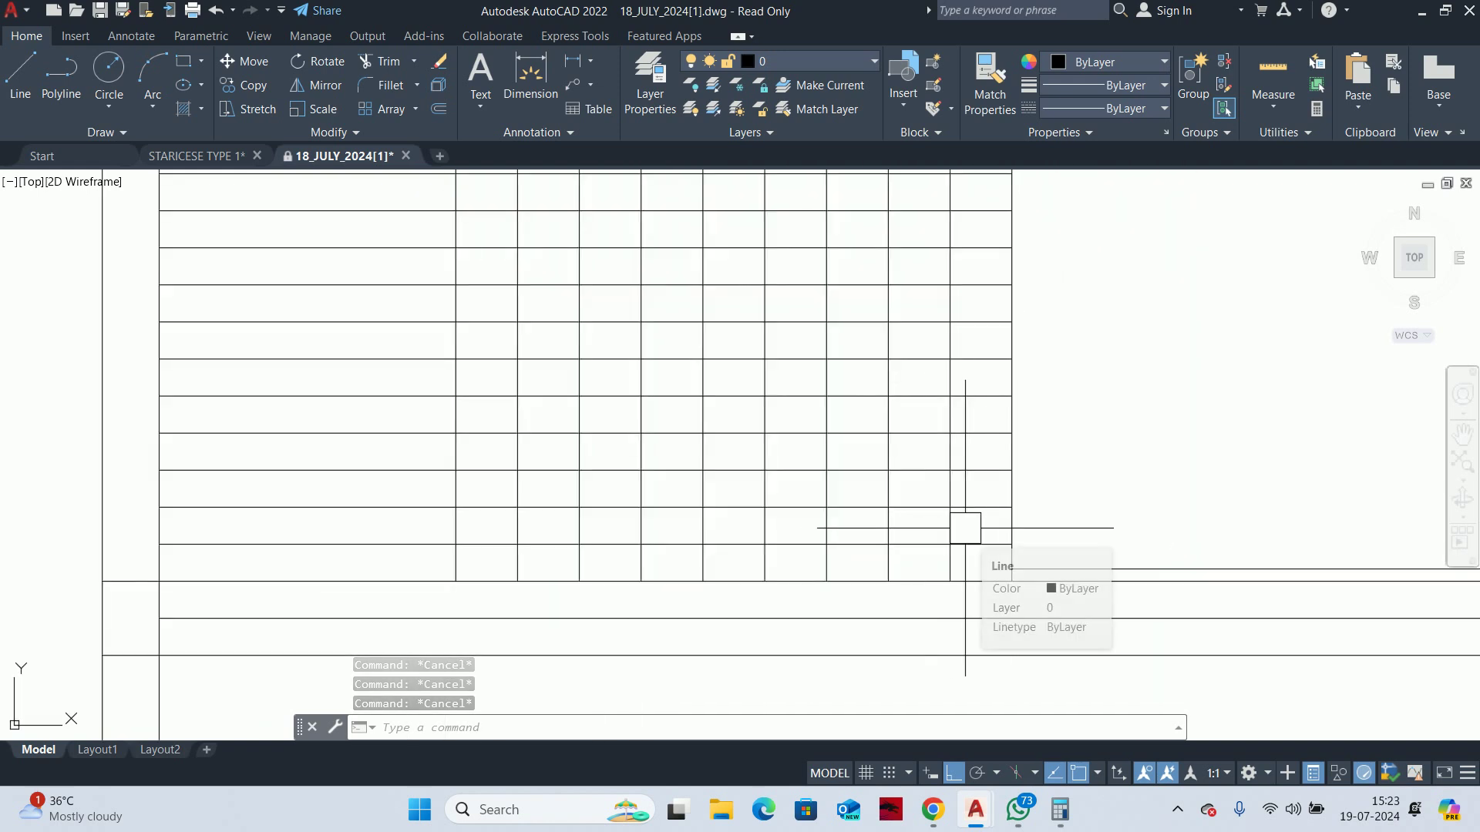
Fence-trim the grid segments at the right end of the riser grid
text(tr)
key(Return)
scroll(1025, 521, up, 4)
drag(1072, 528, 1006, 523)
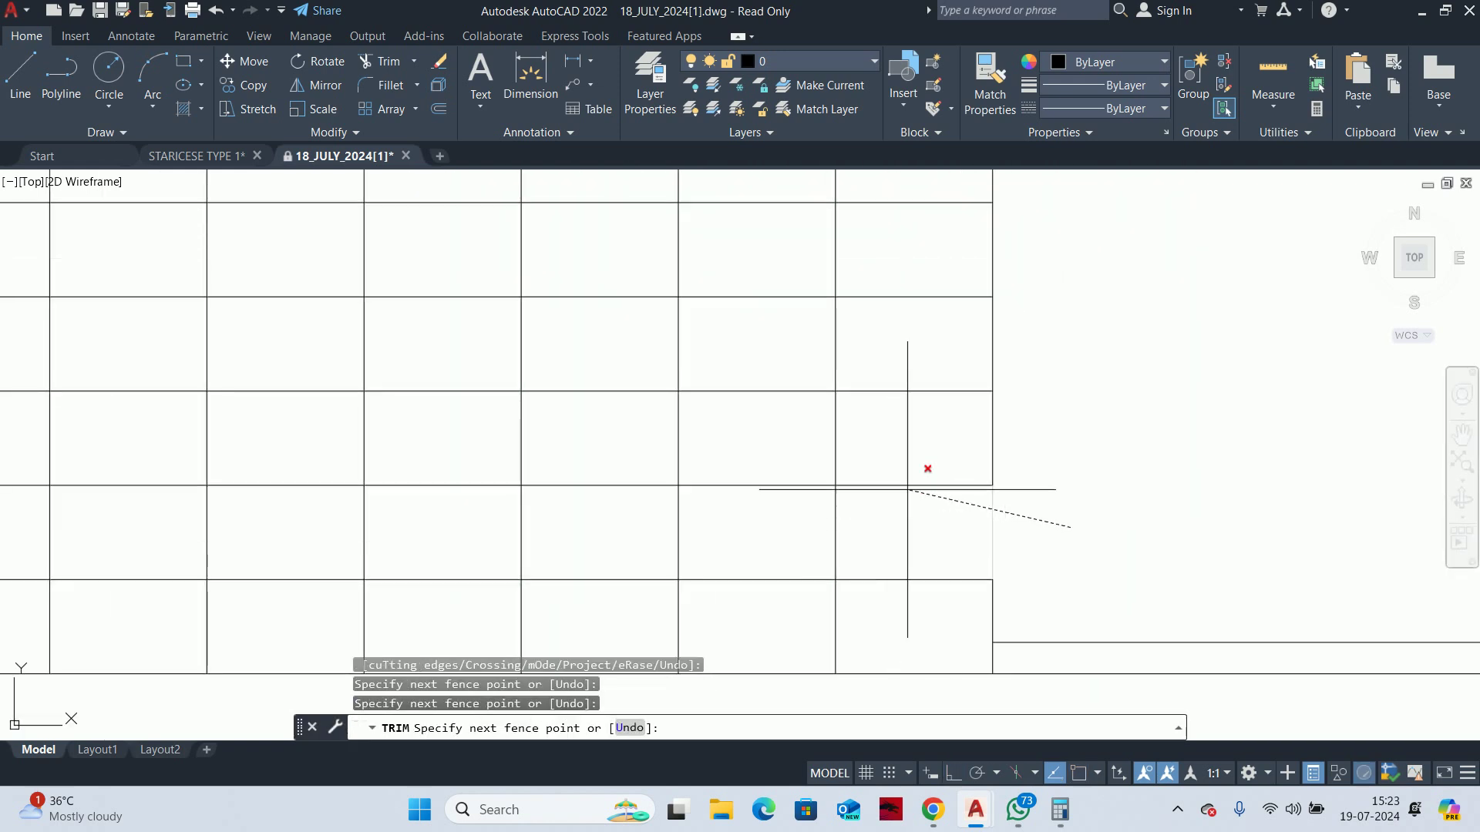
click(897, 475)
key(Return)
Fence-trim a second set of grid segments to form the lowest steps
scroll(980, 451, down, 2)
mouse_move(980, 451)
middle_down()
mouse_move(1000, 461)
mouse_move(1011, 512)
middle_up()
drag(1003, 507, 988, 478)
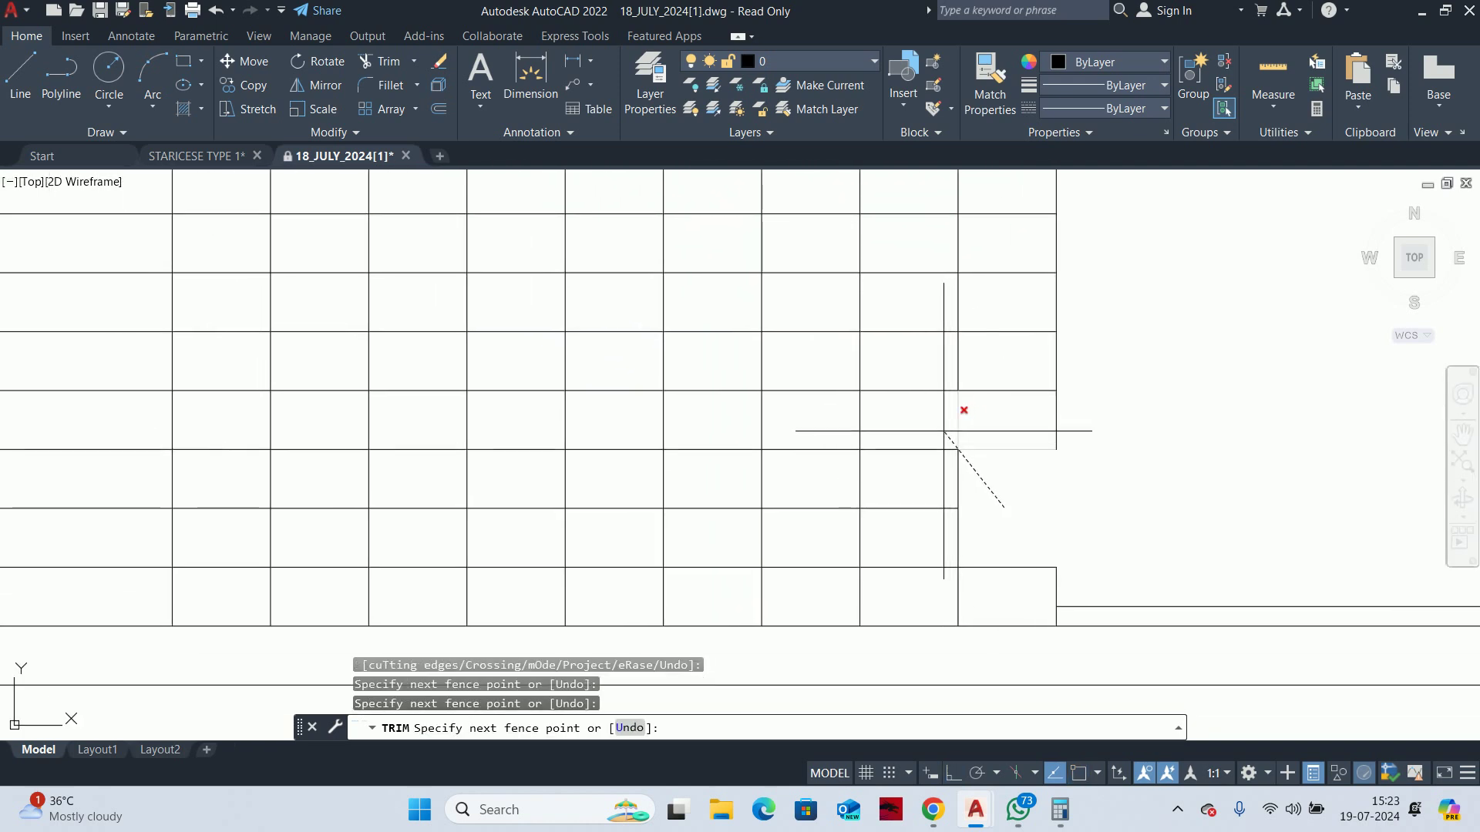
key(Return)
key(Escape)
text(tr)
key(Return)
Switch trimming to Standard mode and cut grid segments with crossing windows
click(608, 736)
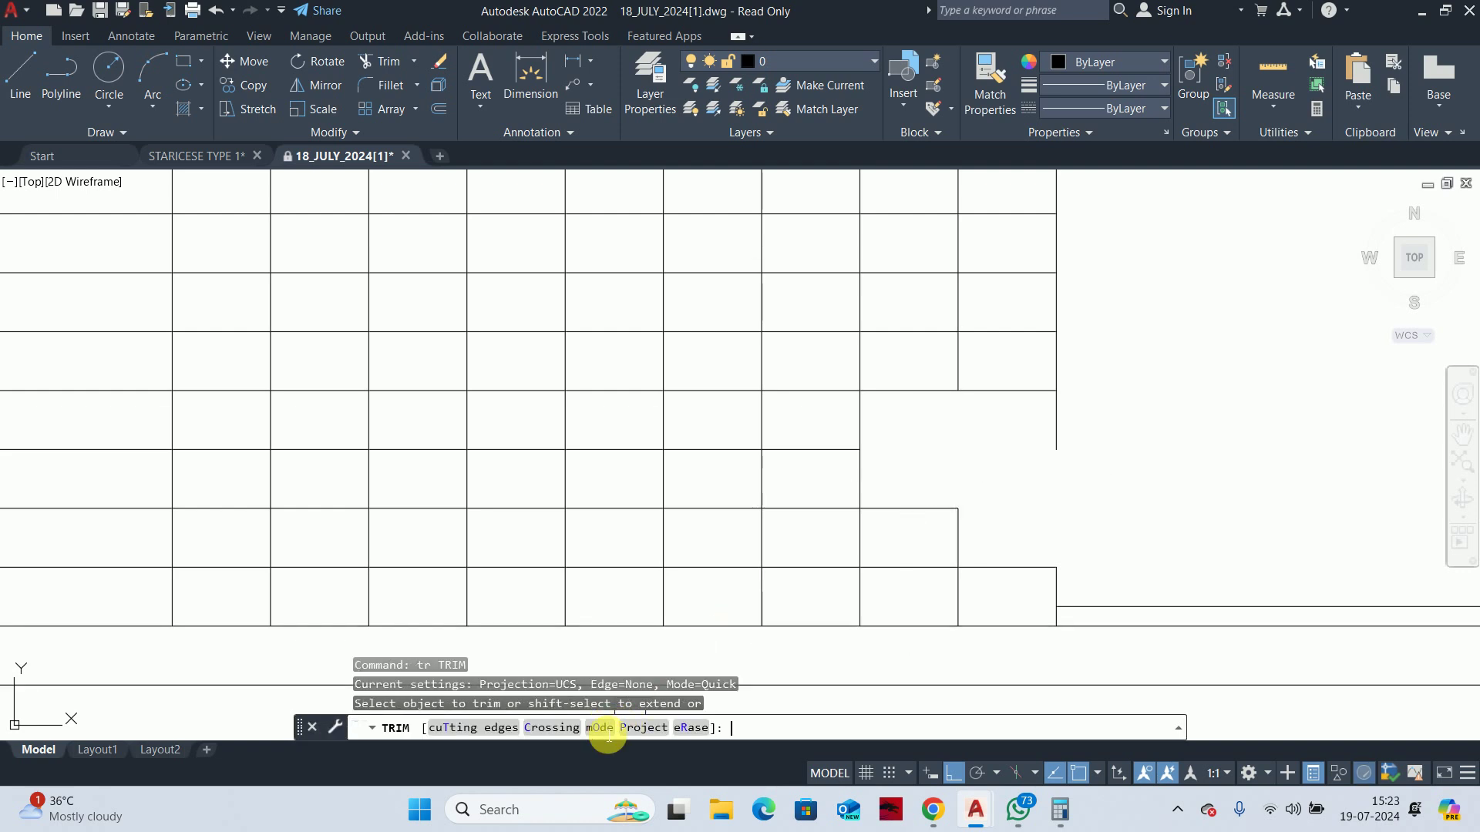
click(683, 729)
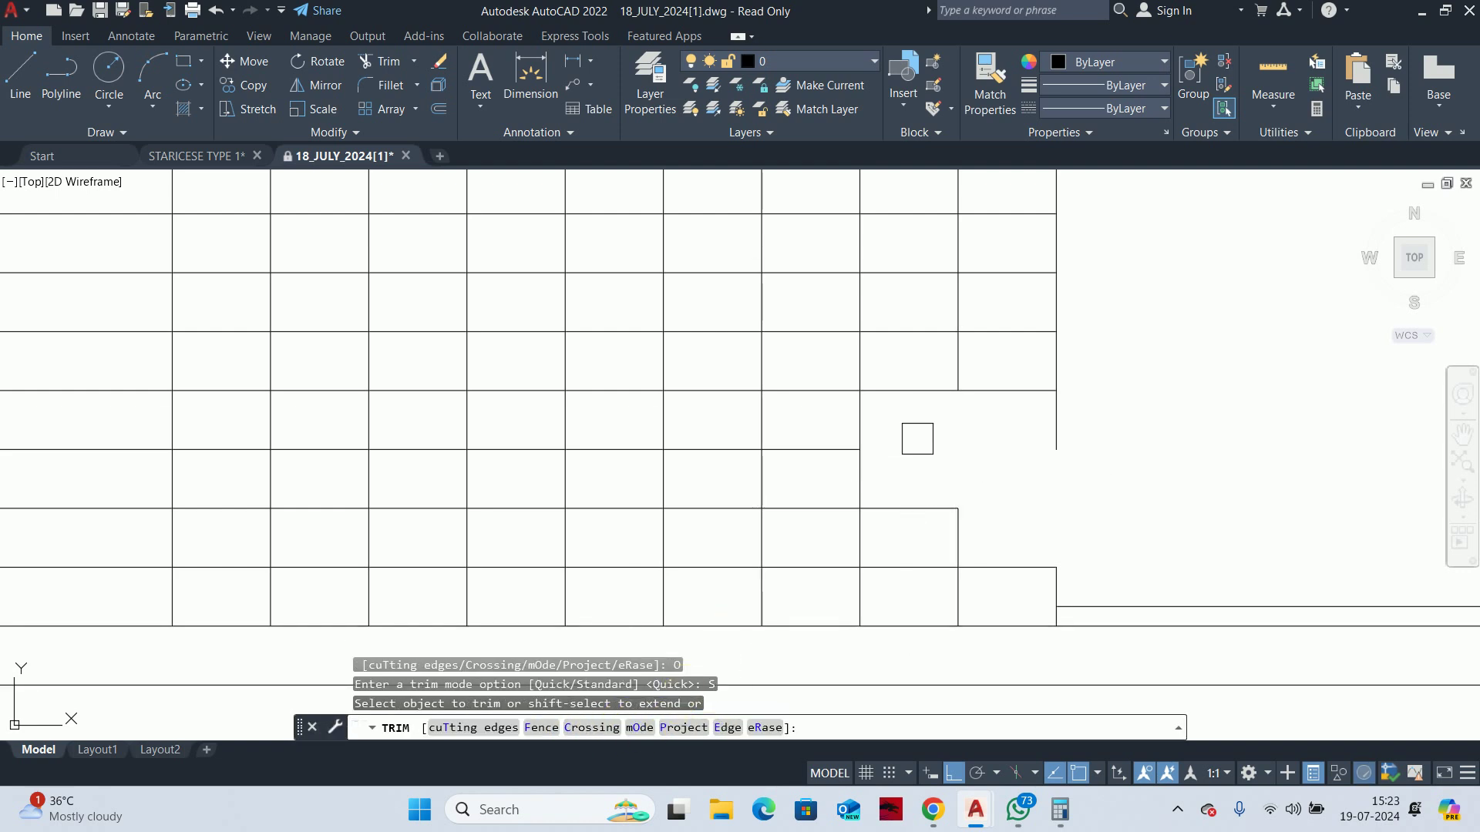
click(917, 439)
click(755, 362)
middle_drag(791, 387, 898, 413)
click(840, 347)
middle_drag(840, 348, 932, 415)
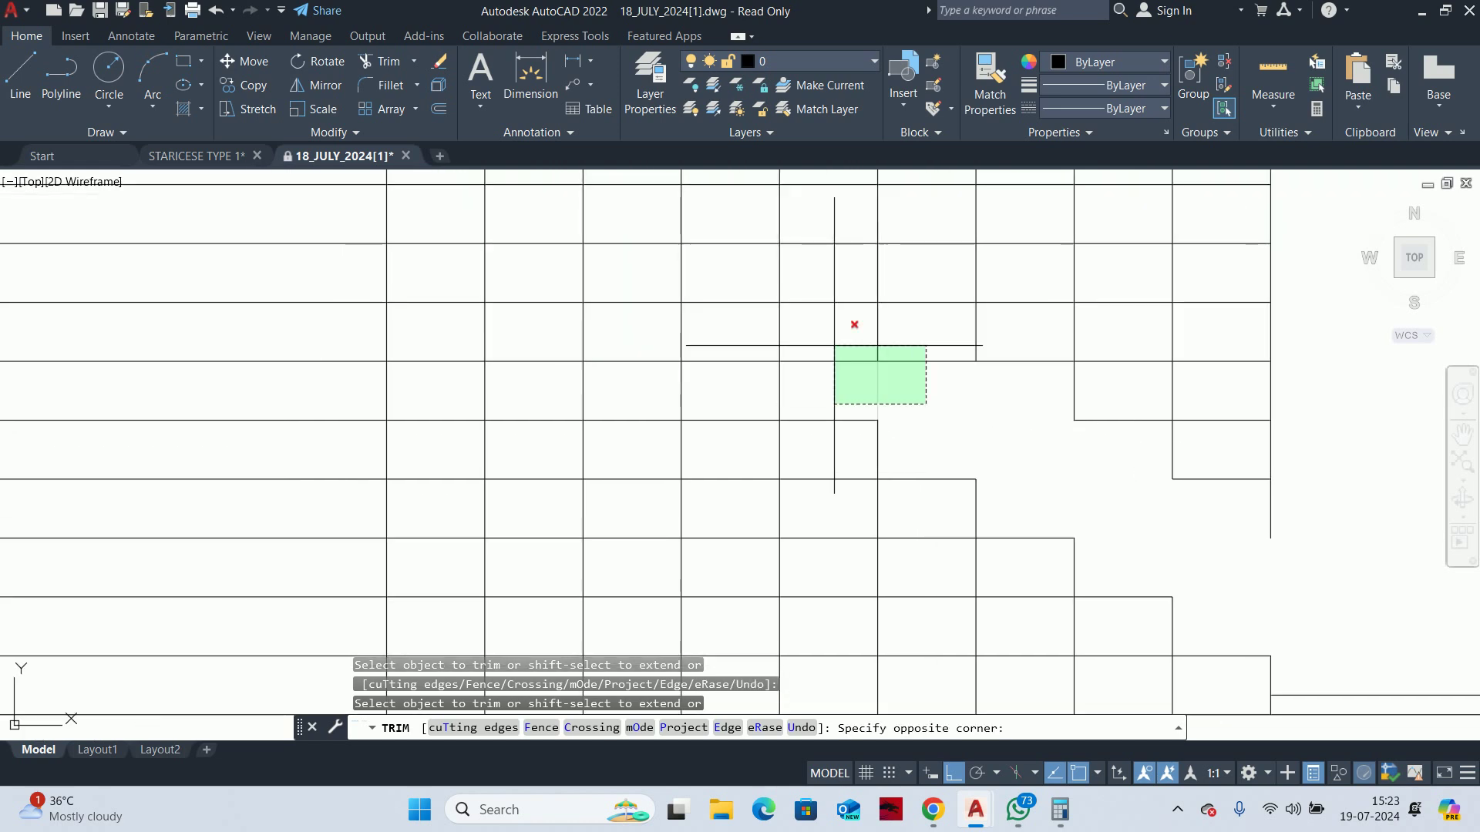
middle_drag(834, 346, 852, 409)
click(798, 367)
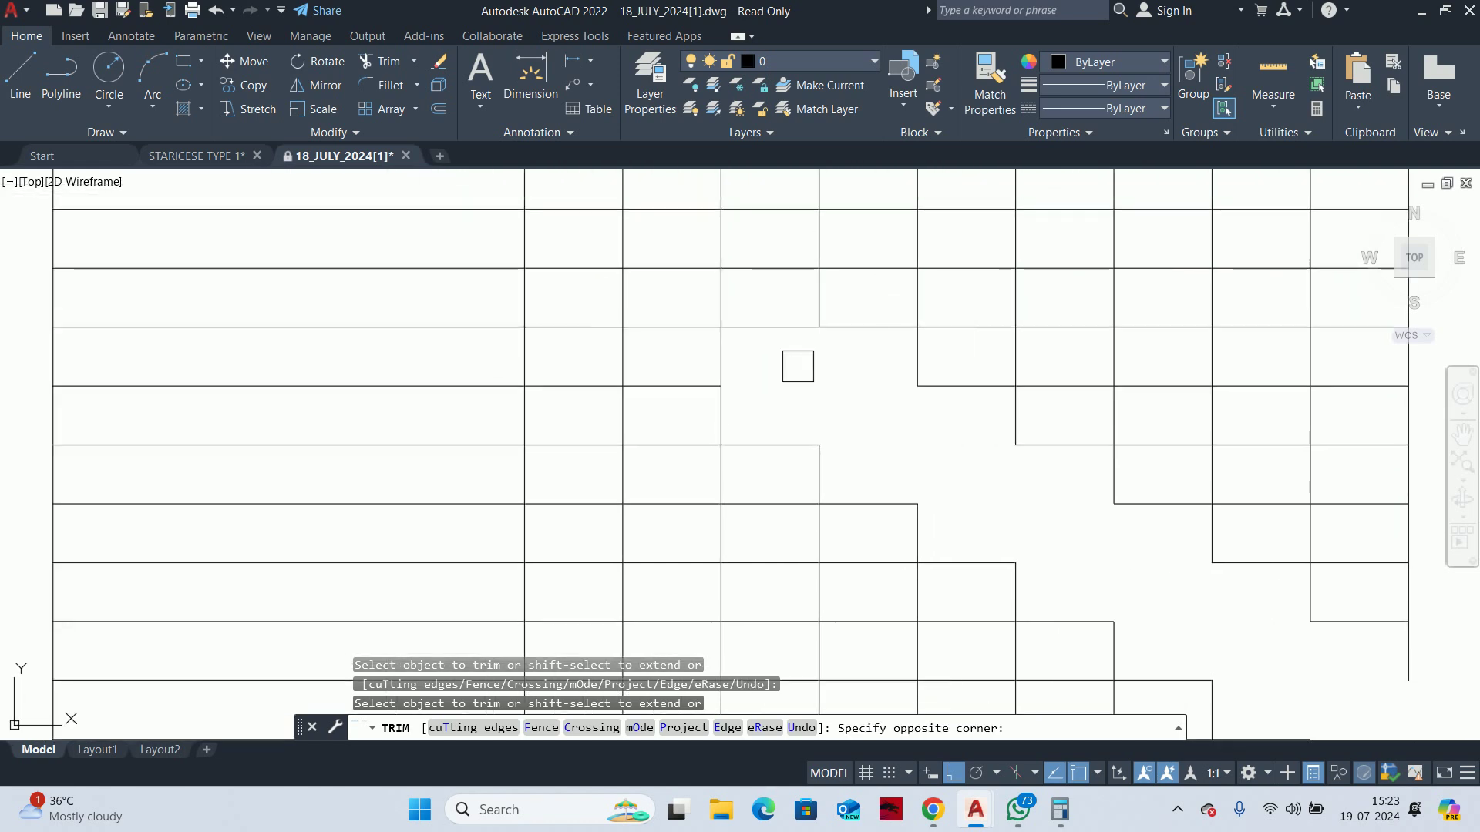
Trim the vertical grid segments near the upper steps, then finish trimming
mouse_move(798, 366)
middle_down()
mouse_move(787, 416)
mouse_move(836, 455)
middle_up()
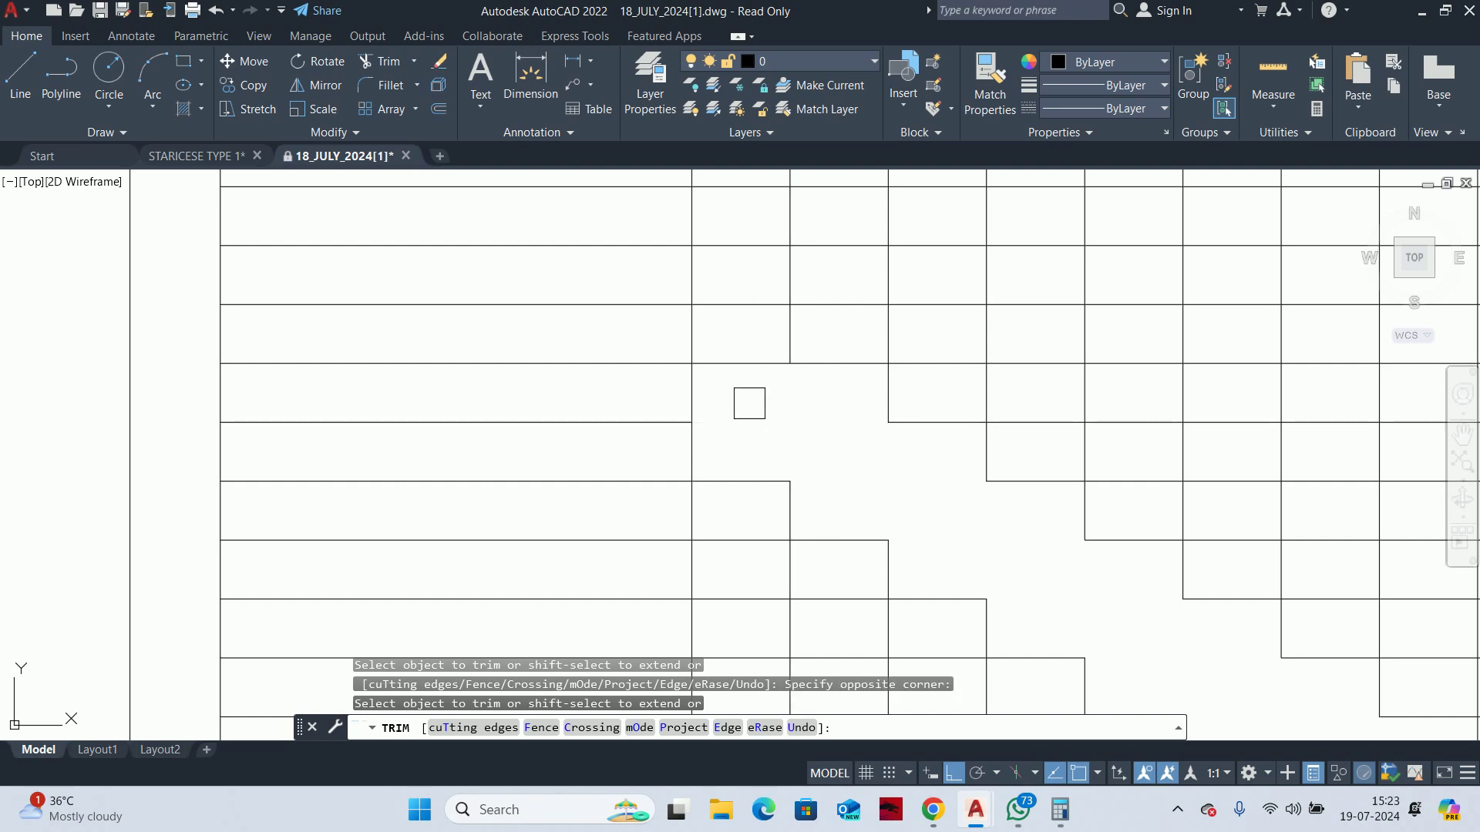
middle_drag(749, 403, 817, 470)
scroll(816, 478, down, 3)
scroll(816, 485, up, 2)
scroll(1065, 582, up, 1)
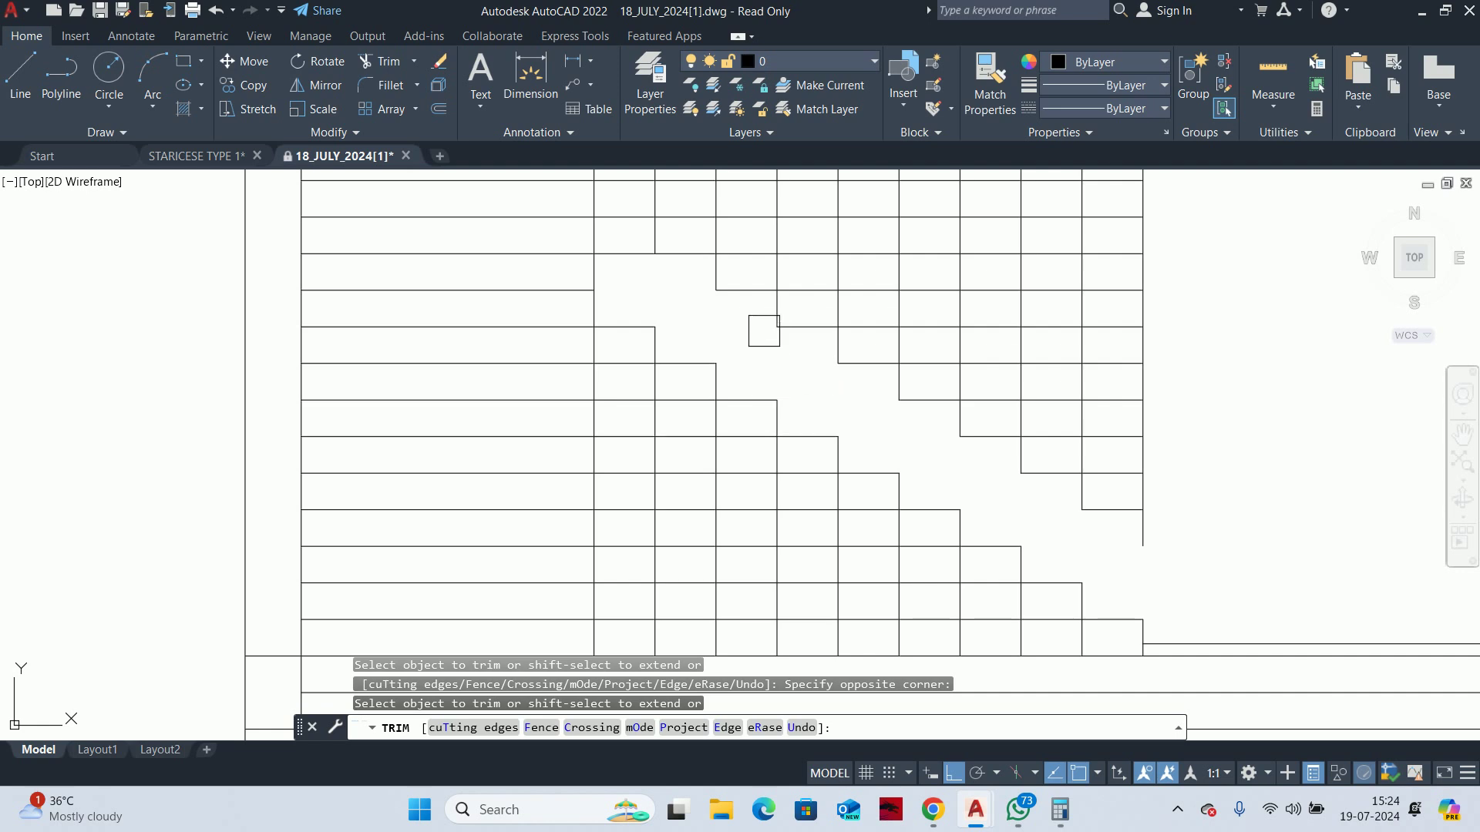
middle_drag(648, 315, 793, 473)
scroll(793, 473, up, 1)
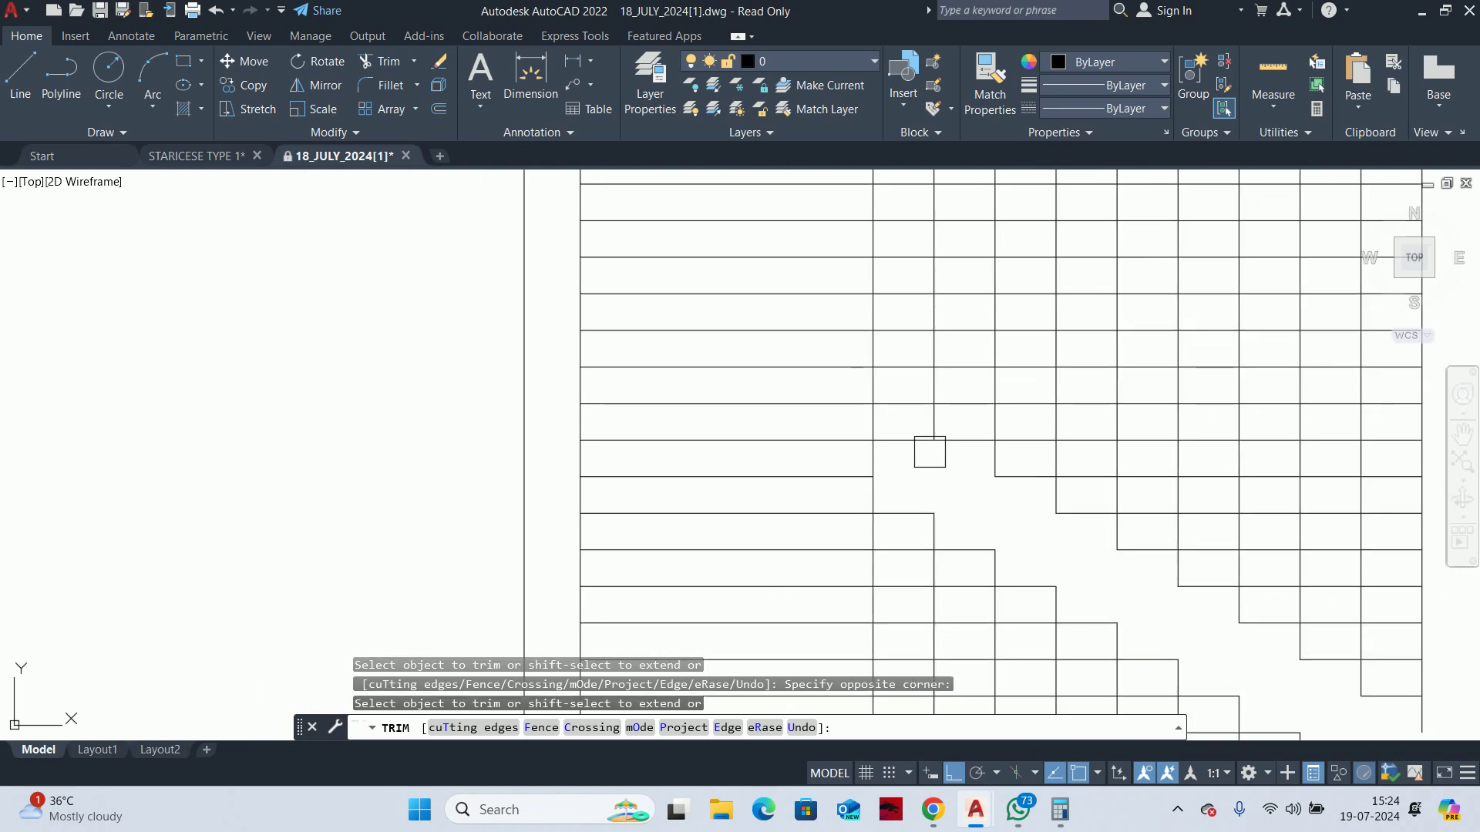
scroll(824, 472, up, 1)
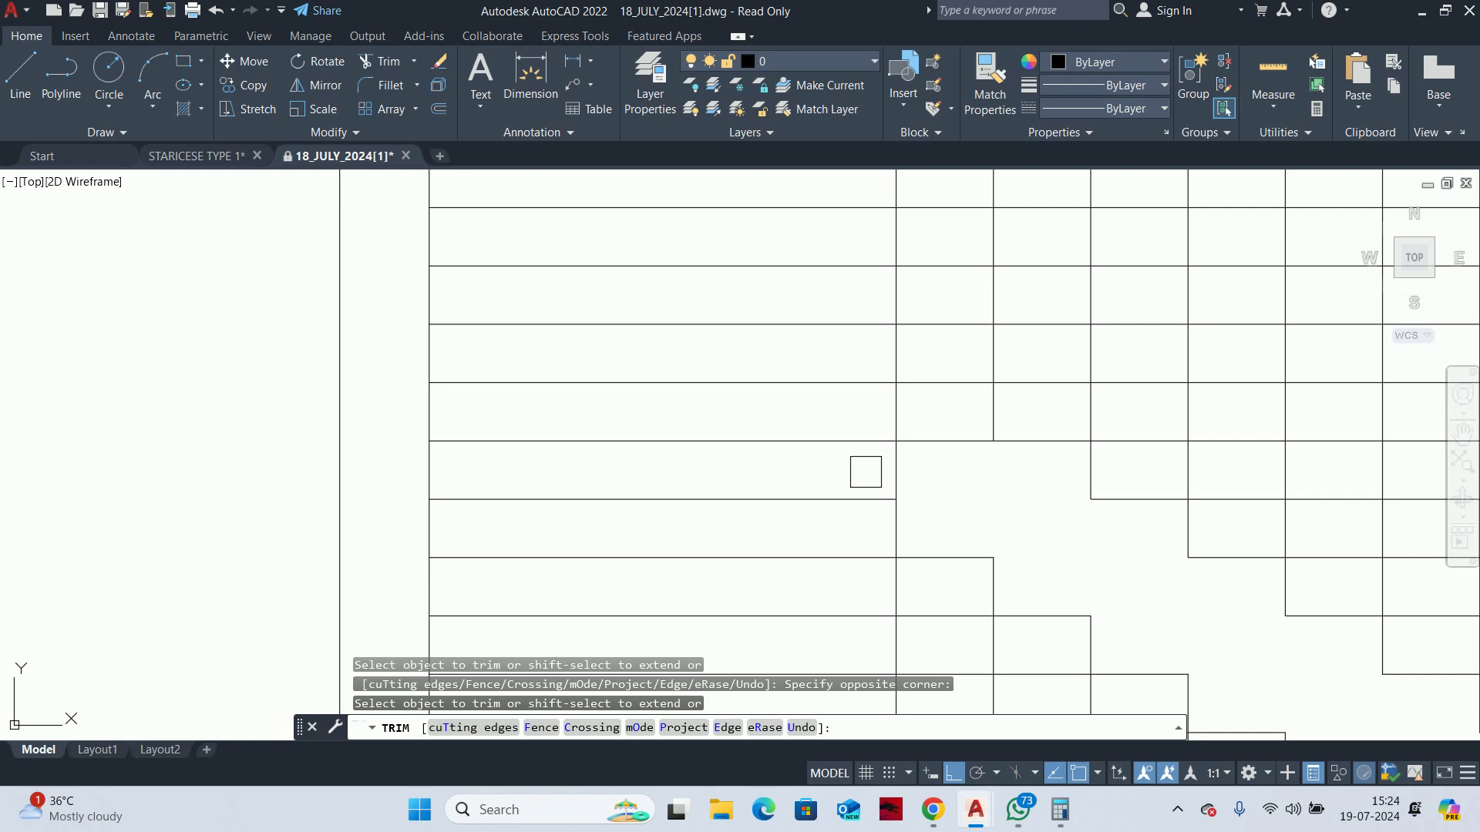
scroll(956, 308, down, 3)
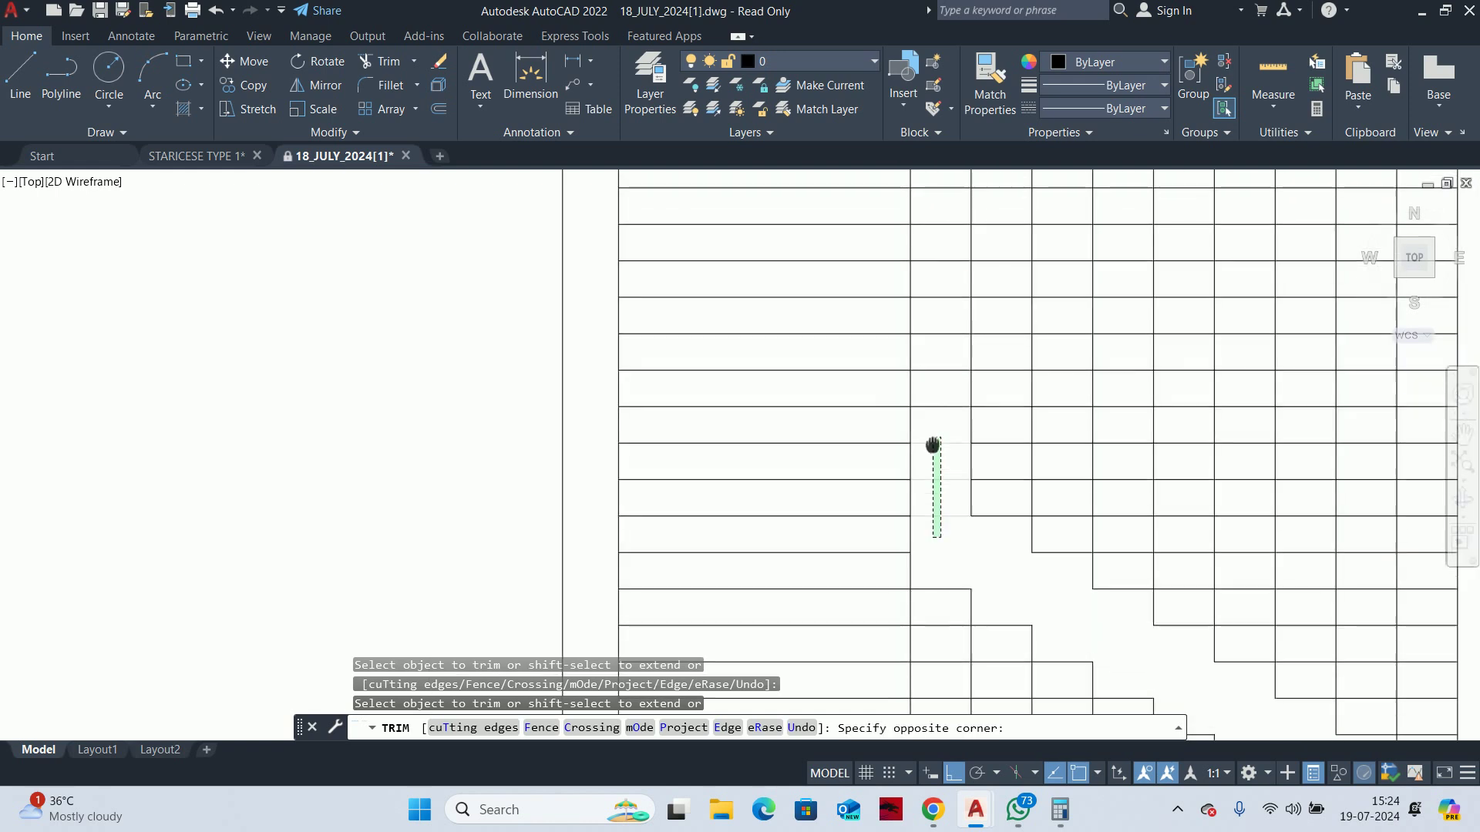
scroll(963, 285, down, 3)
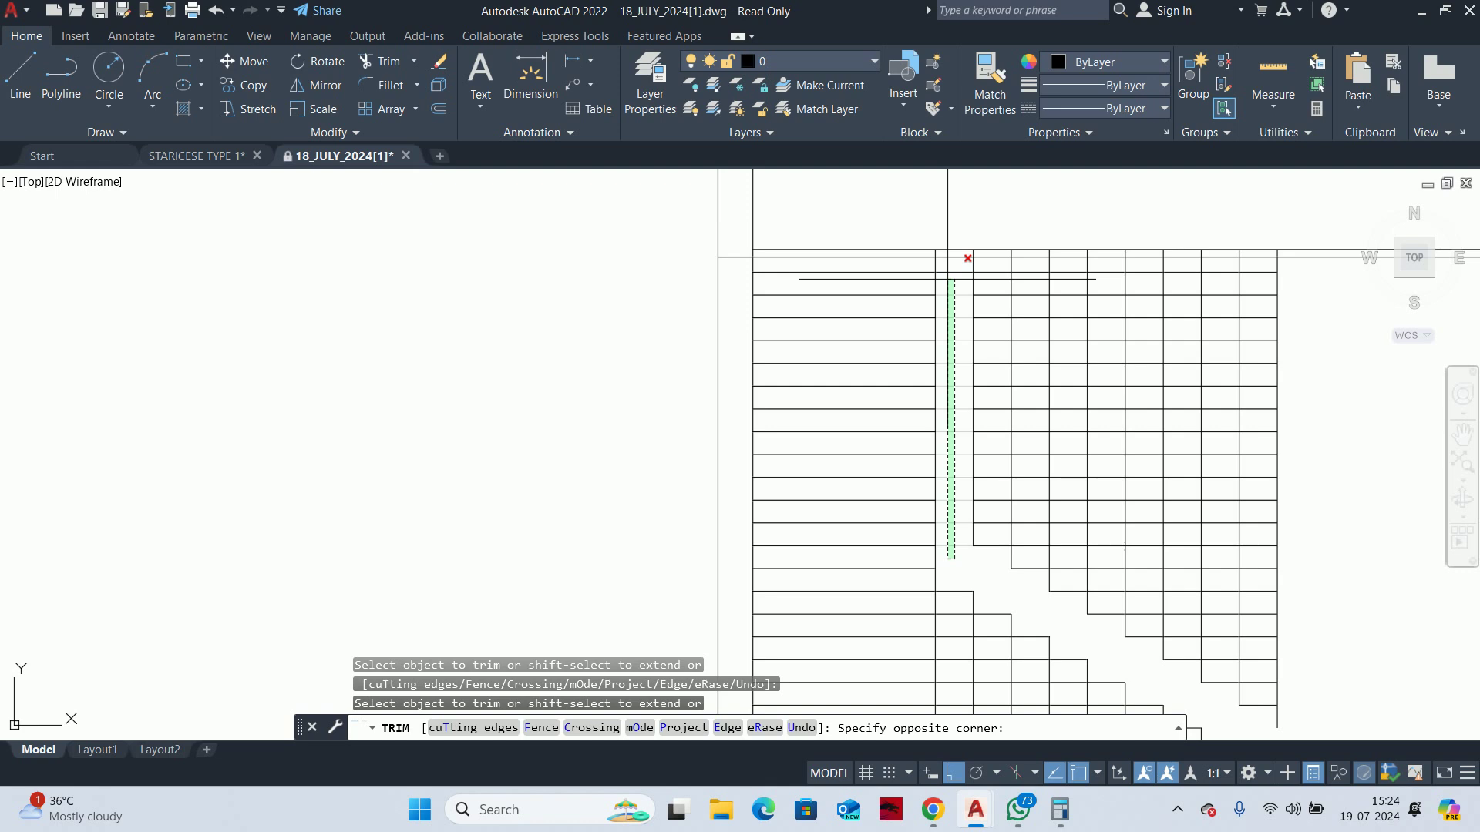
click(947, 279)
scroll(947, 292, up, 3)
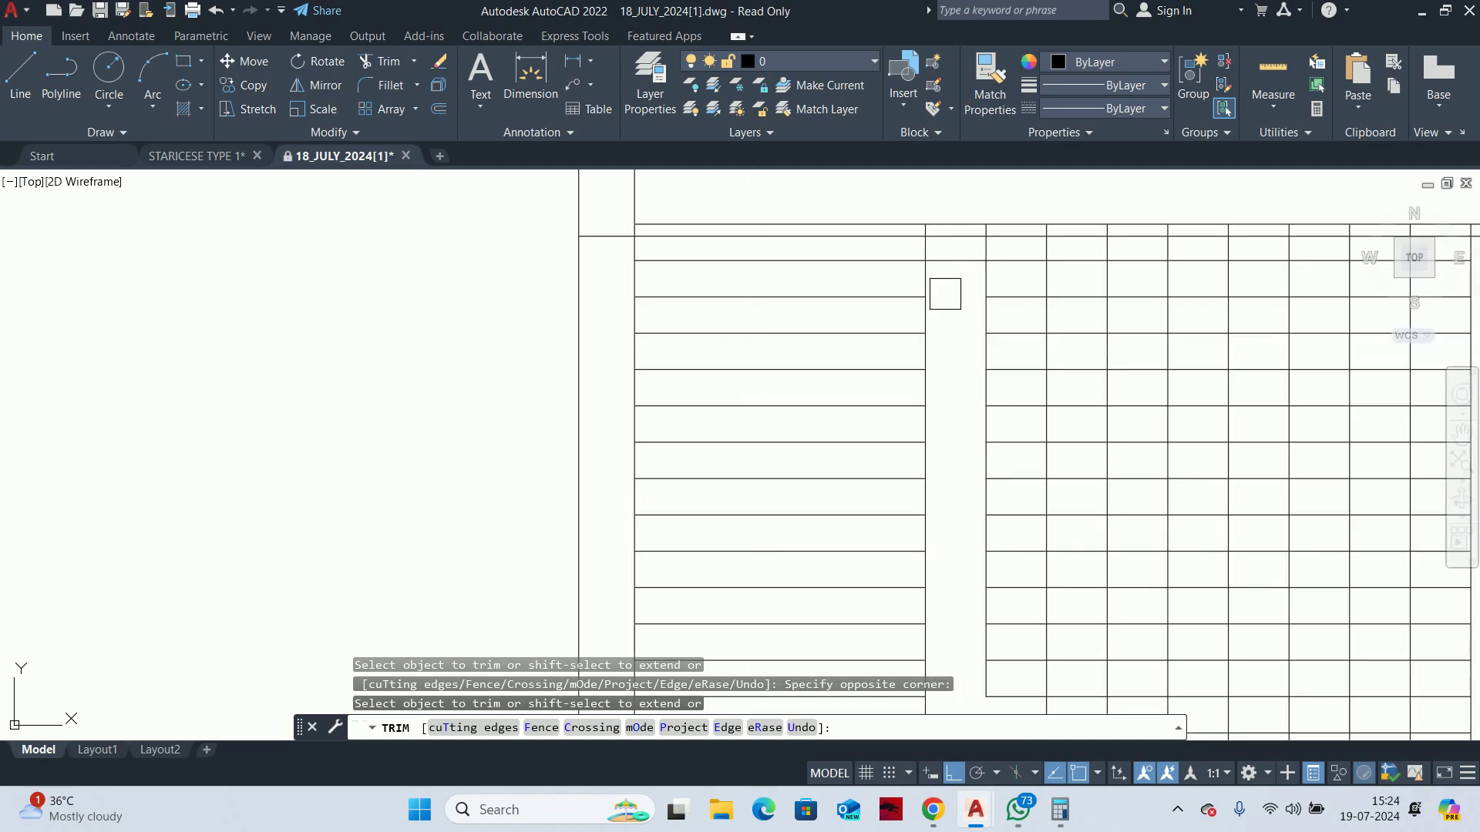
middle_drag(945, 293, 650, 383)
middle_drag(1041, 439, 864, 424)
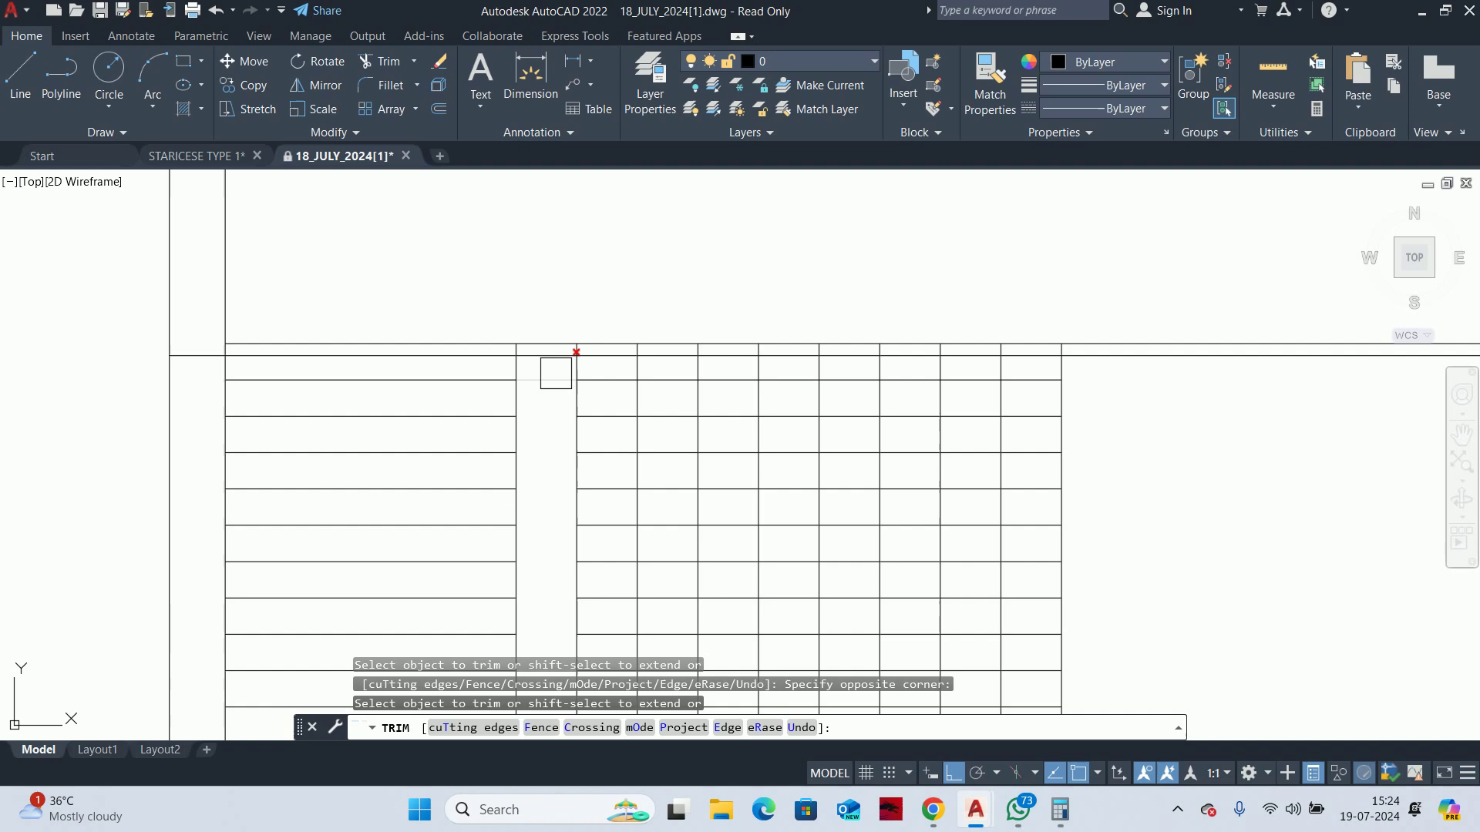
scroll(556, 373, up, 5)
mouse_move(538, 383)
middle_down()
mouse_move(595, 422)
mouse_move(809, 422)
middle_up()
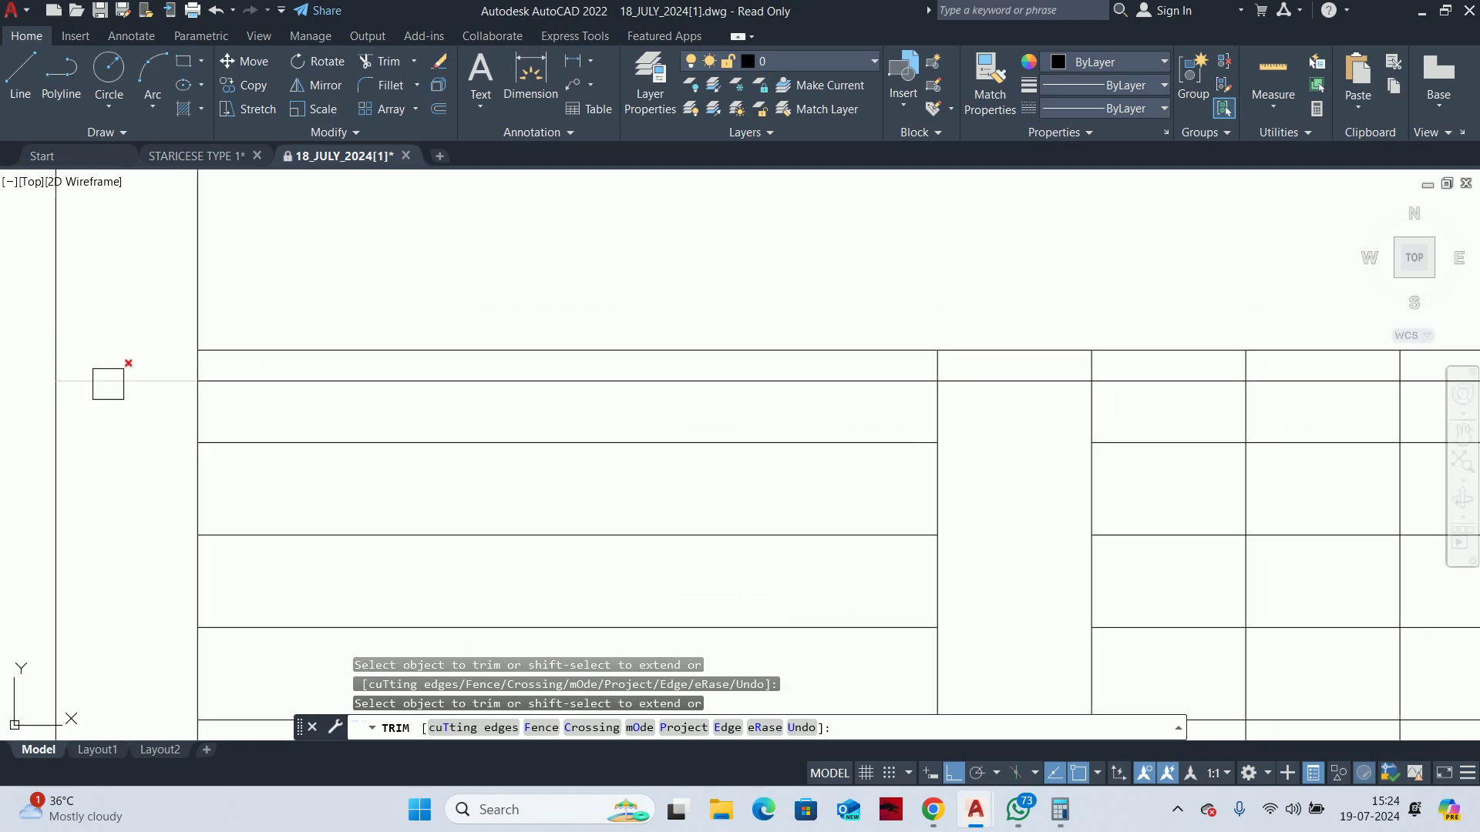
scroll(756, 429, down, 4)
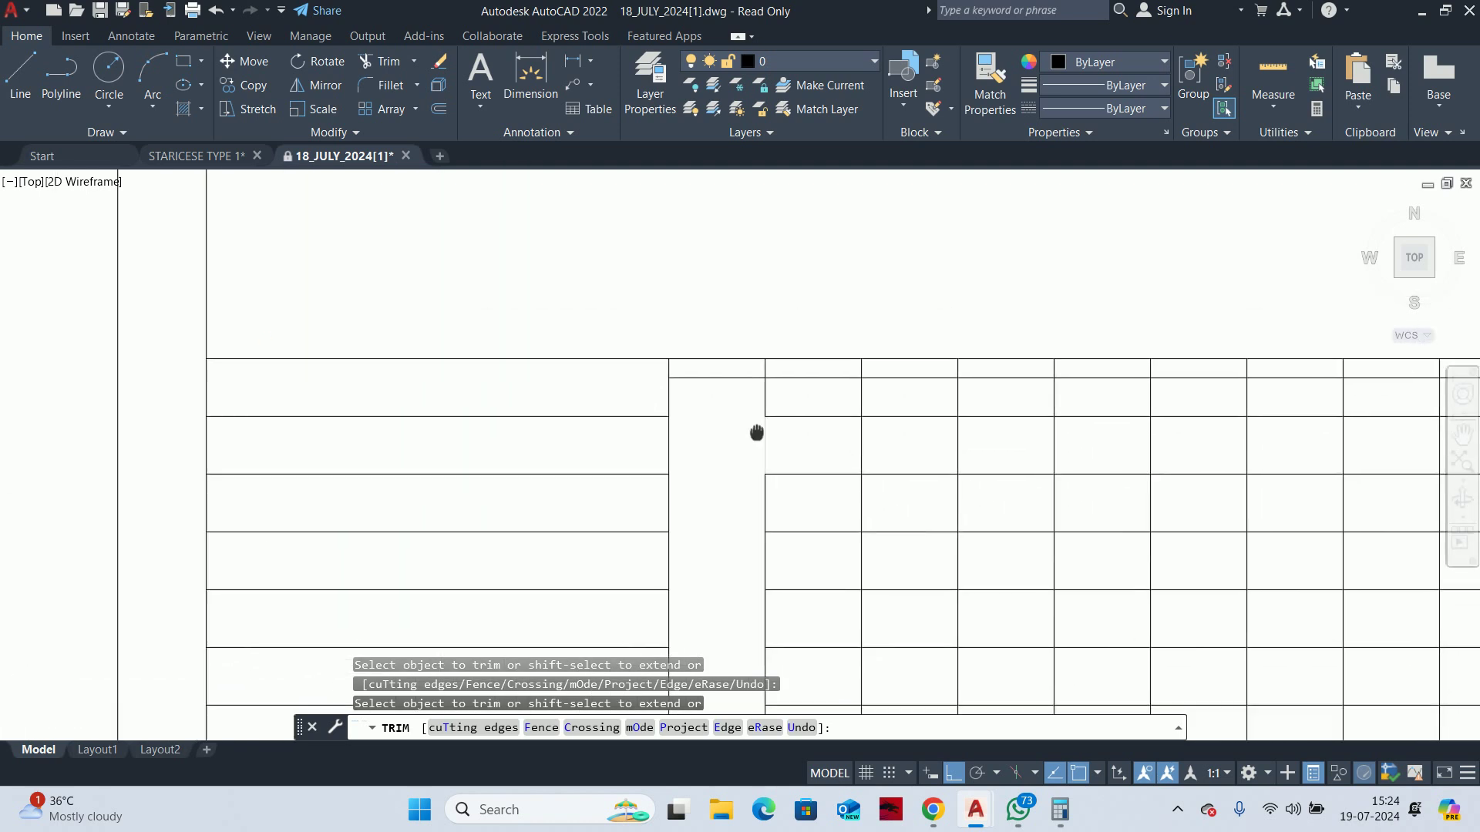
scroll(714, 393, up, 4)
key(Escape)
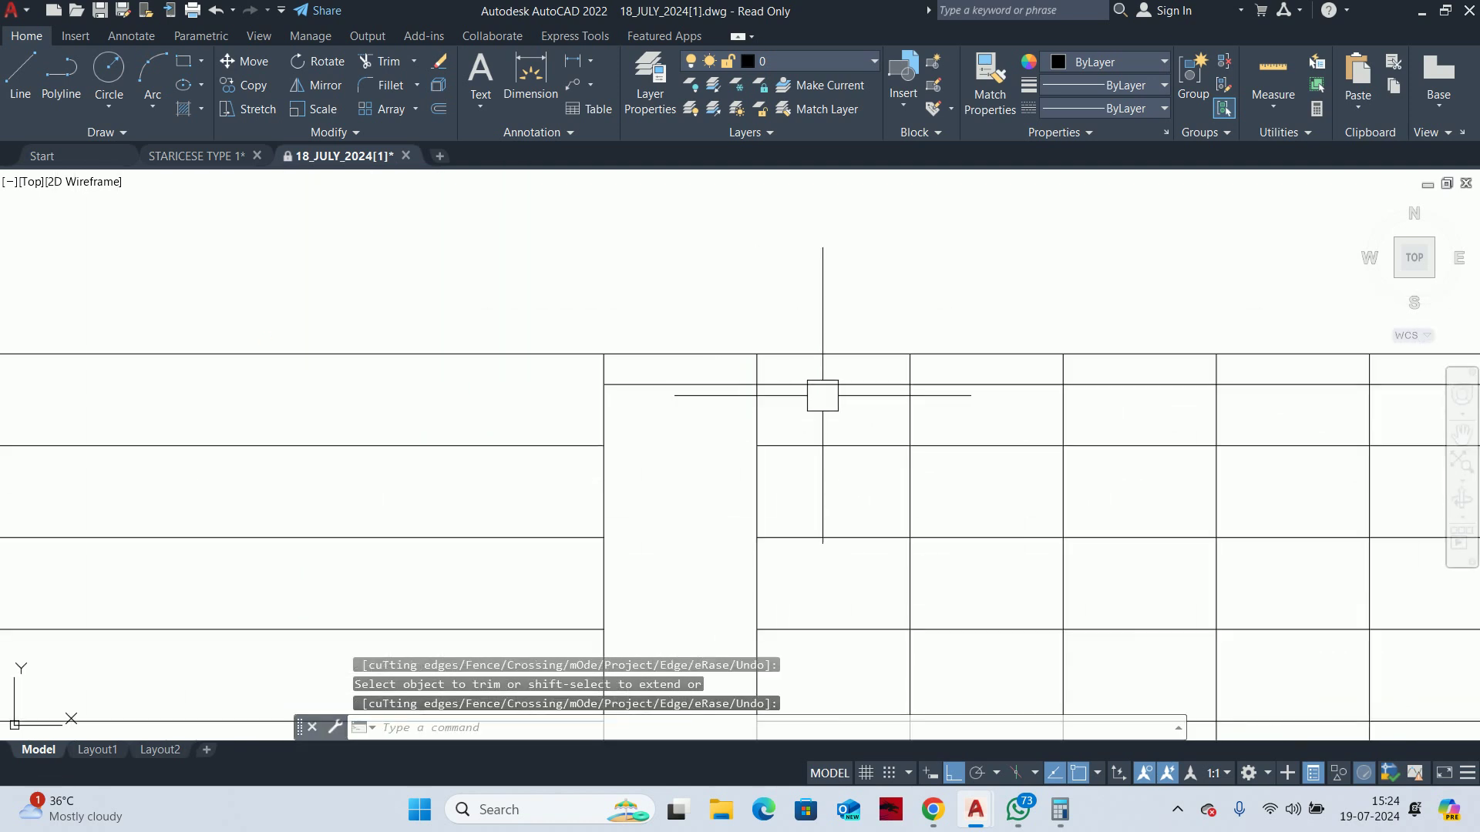
Delete a leftover grid line above the stair
click(826, 386)
scroll(832, 390, down, 7)
key(Delete)
mouse_move(843, 396)
middle_down()
mouse_move(862, 416)
mouse_move(855, 360)
middle_up()
scroll(737, 382, down, 2)
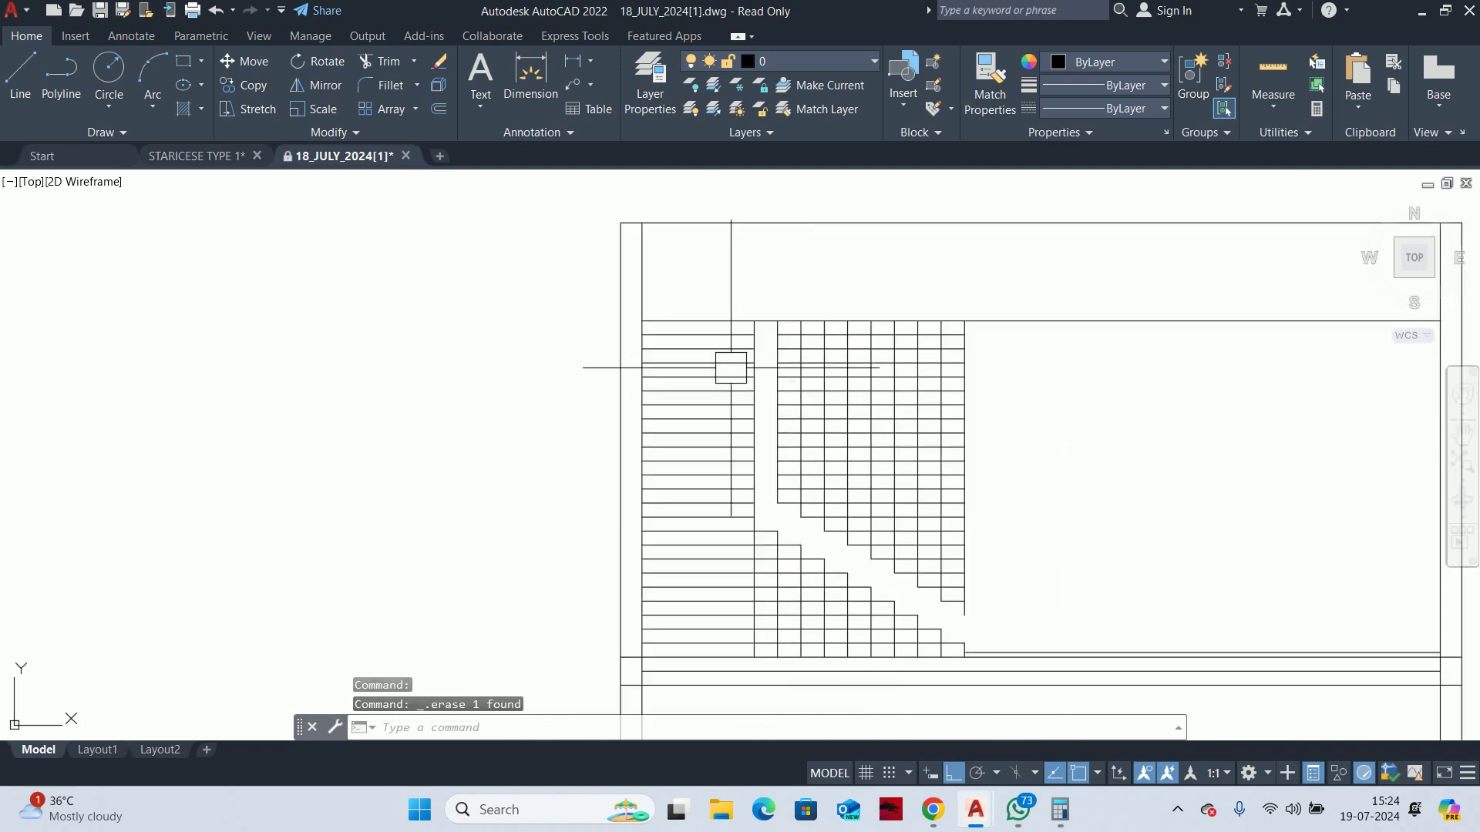
scroll(977, 589, up, 2)
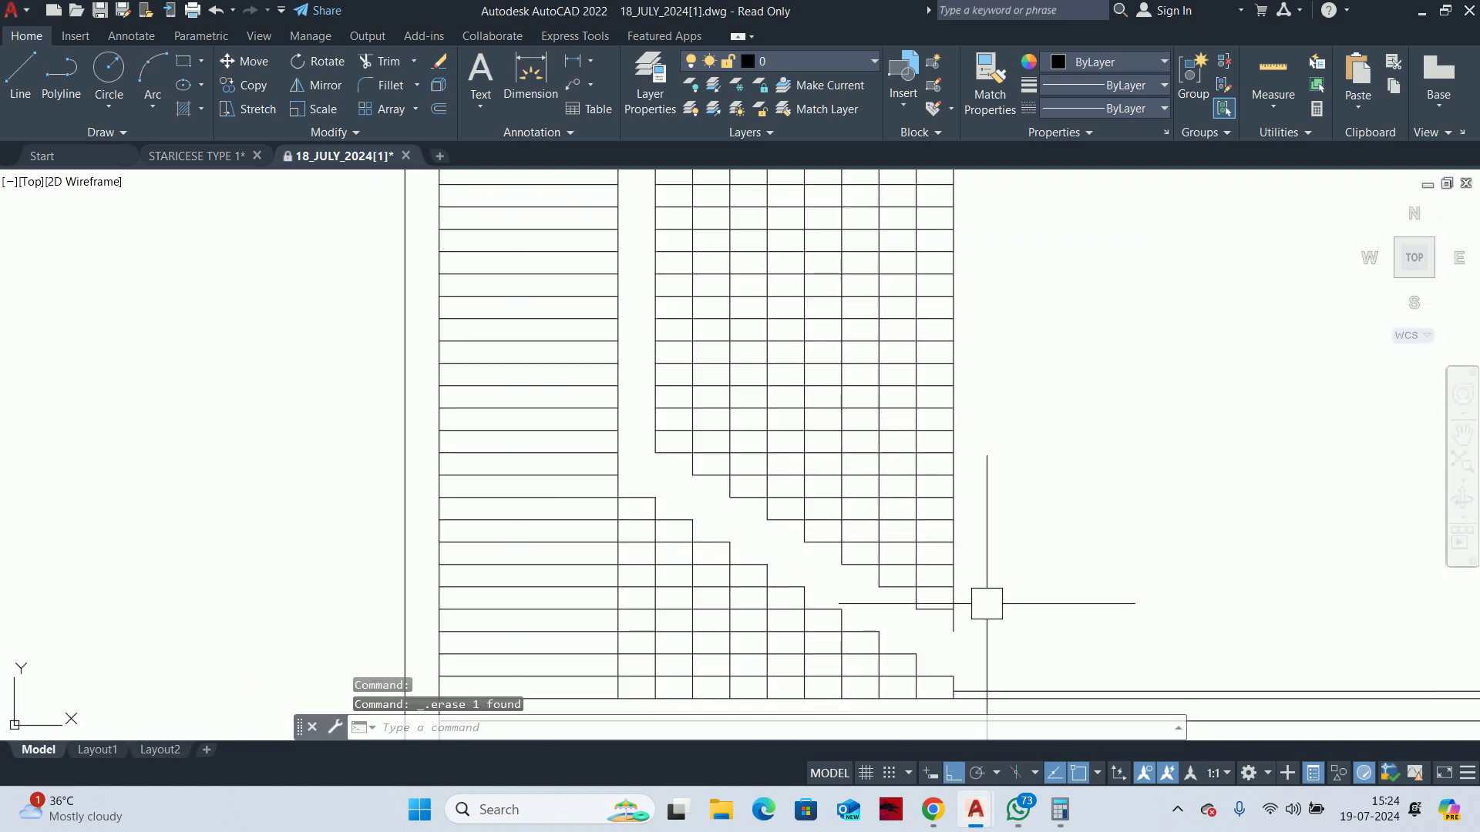
key(Escape)
key(Escape)
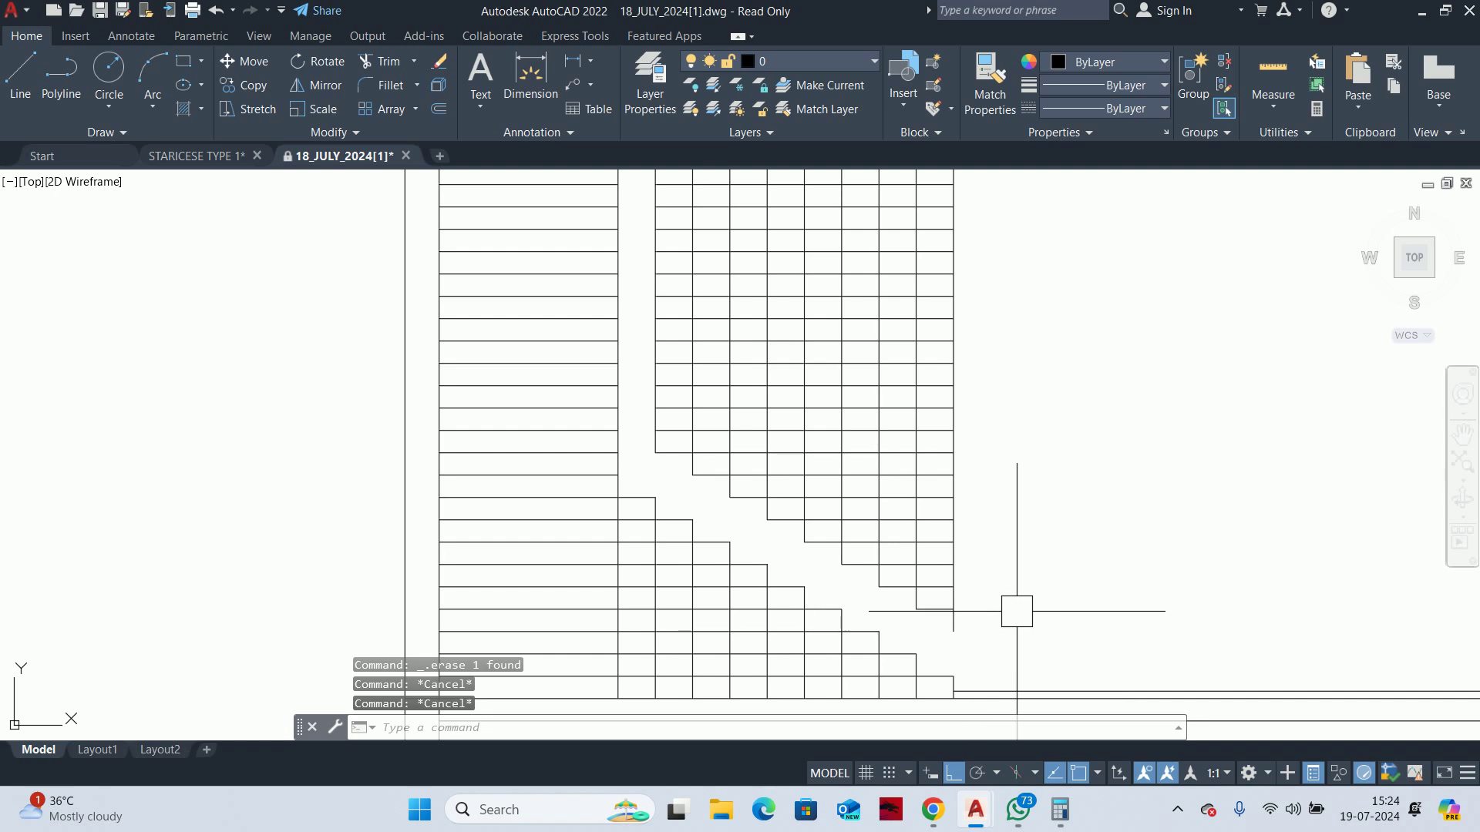
Erase the vertical grid lines inside the stair and the right-hand horizontal lines
click(1017, 611)
scroll(951, 469, down, 2)
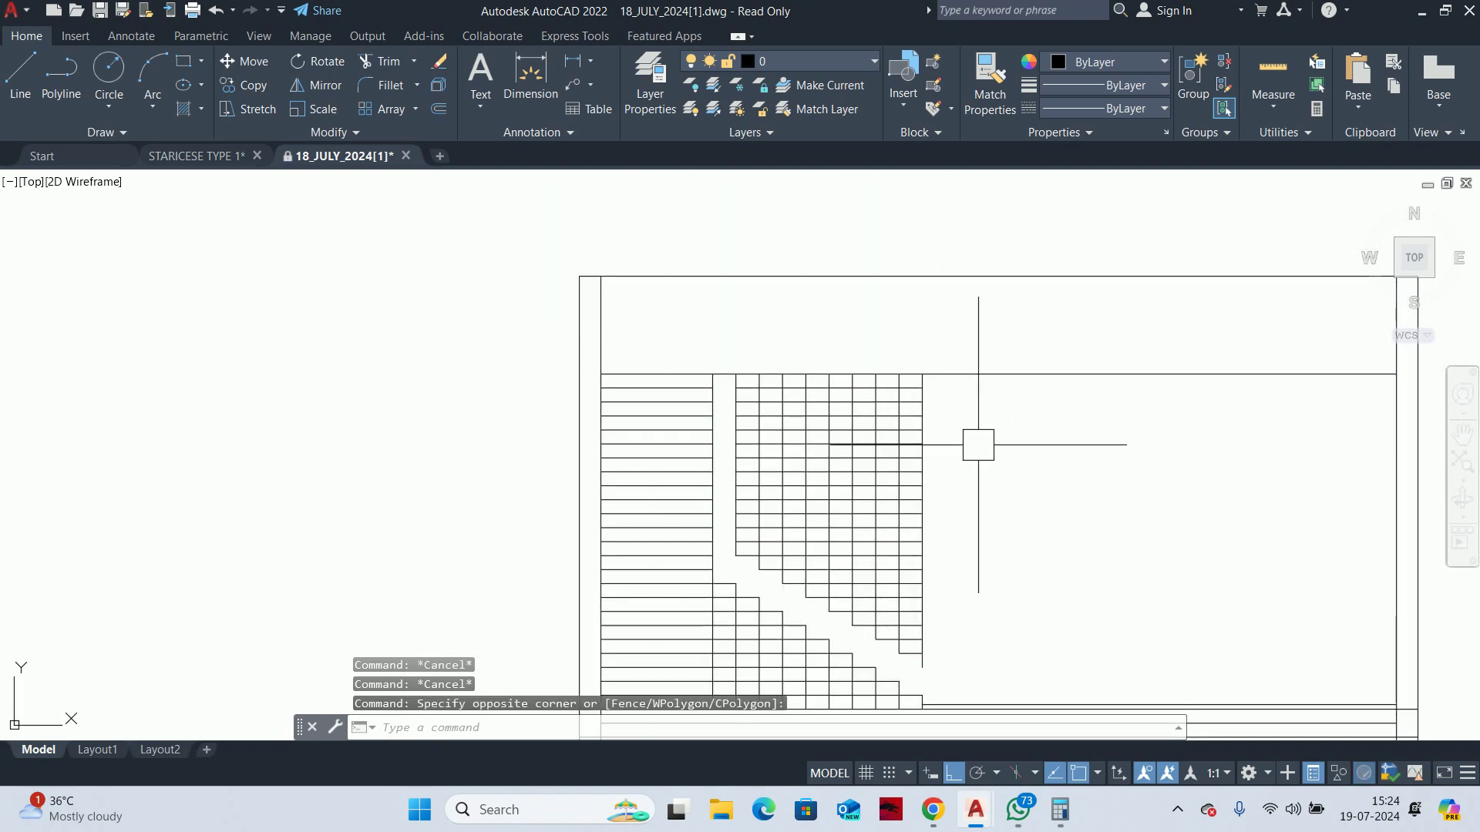
click(745, 414)
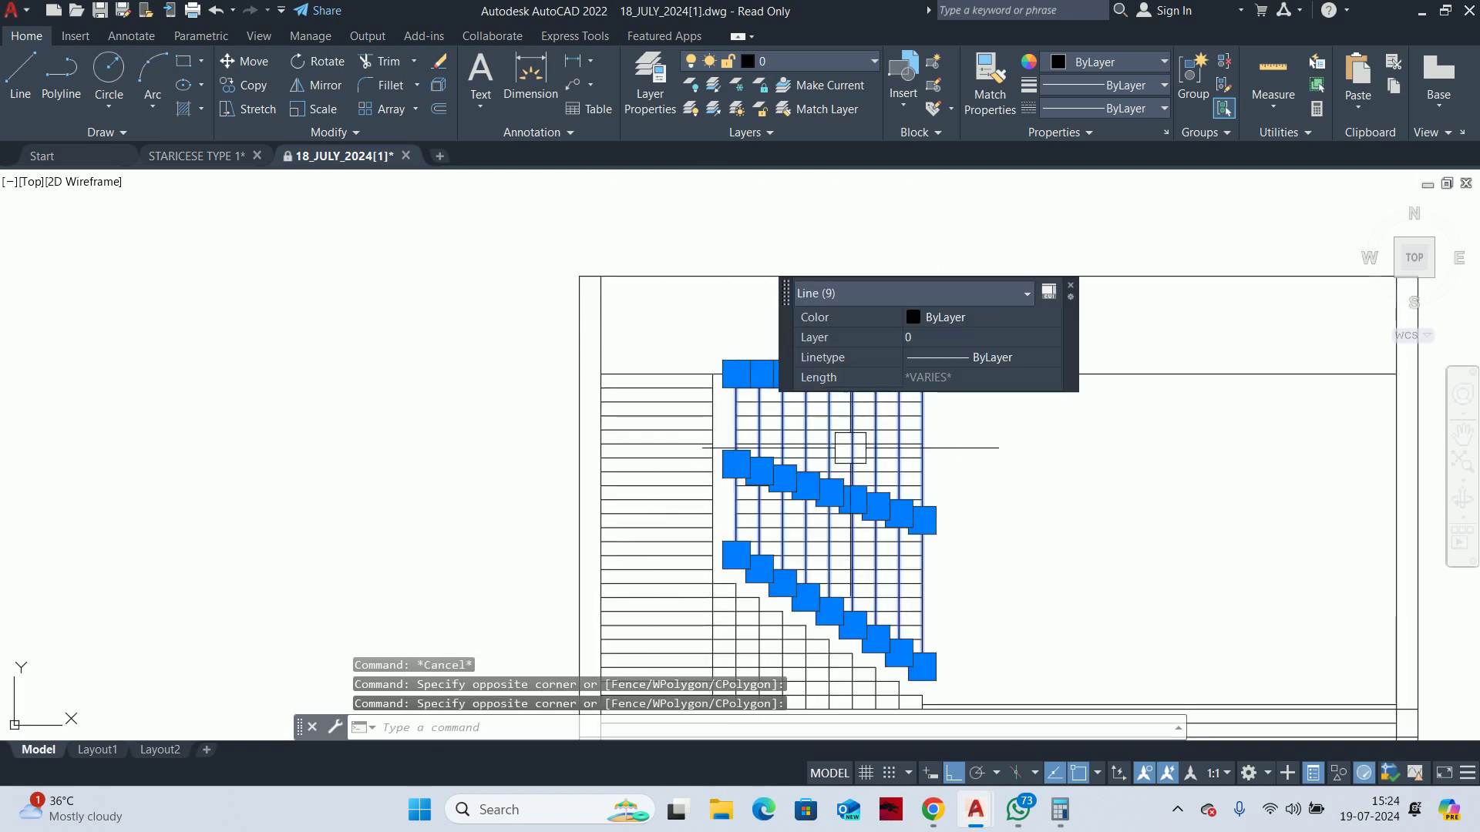
key(Delete)
click(951, 661)
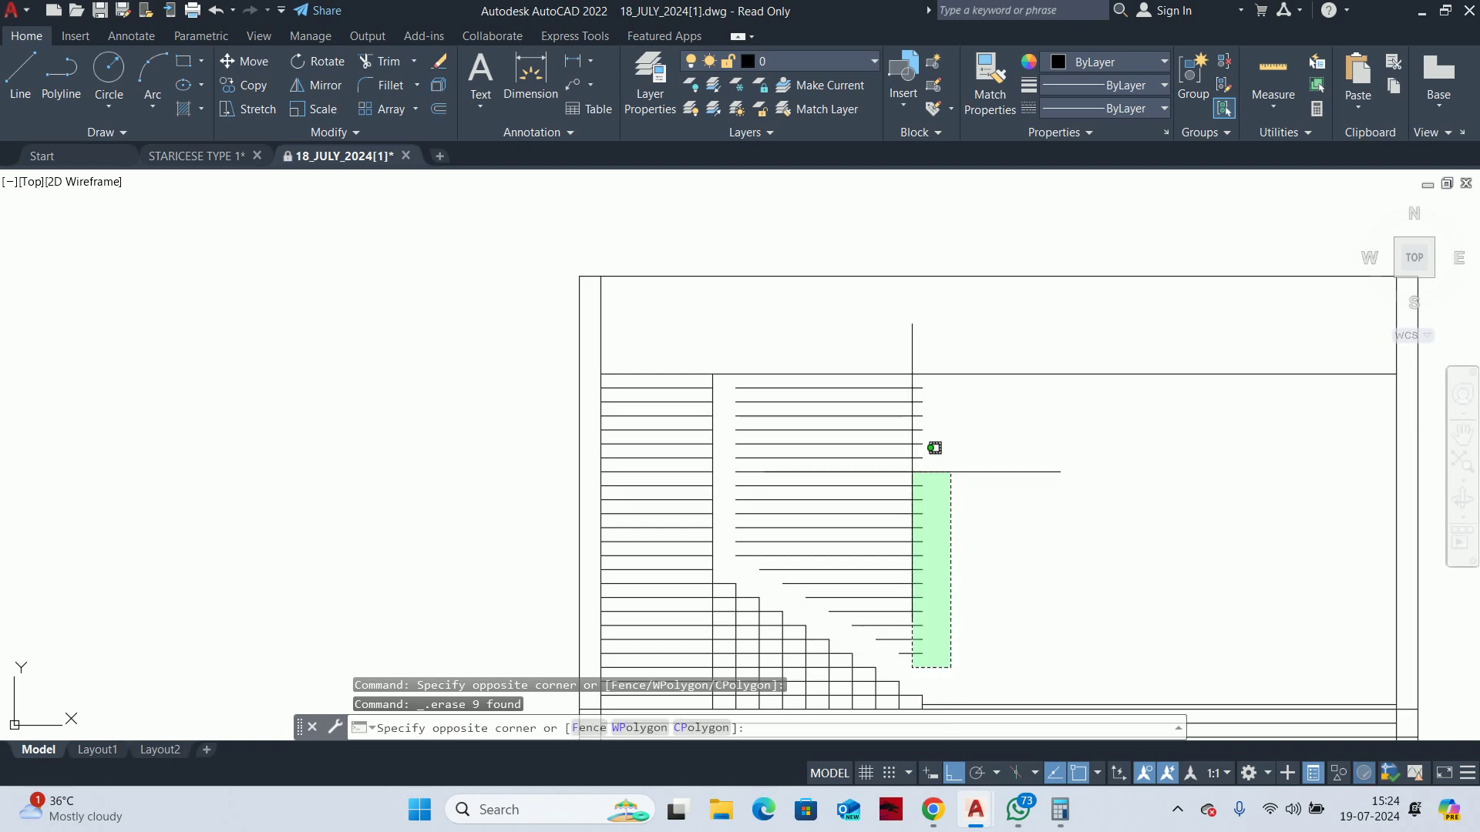
click(933, 373)
key(Delete)
Keep the long horizontal line and erase only the short horizontal line
click(871, 387)
key(Delete)
scroll(871, 442, down, 2)
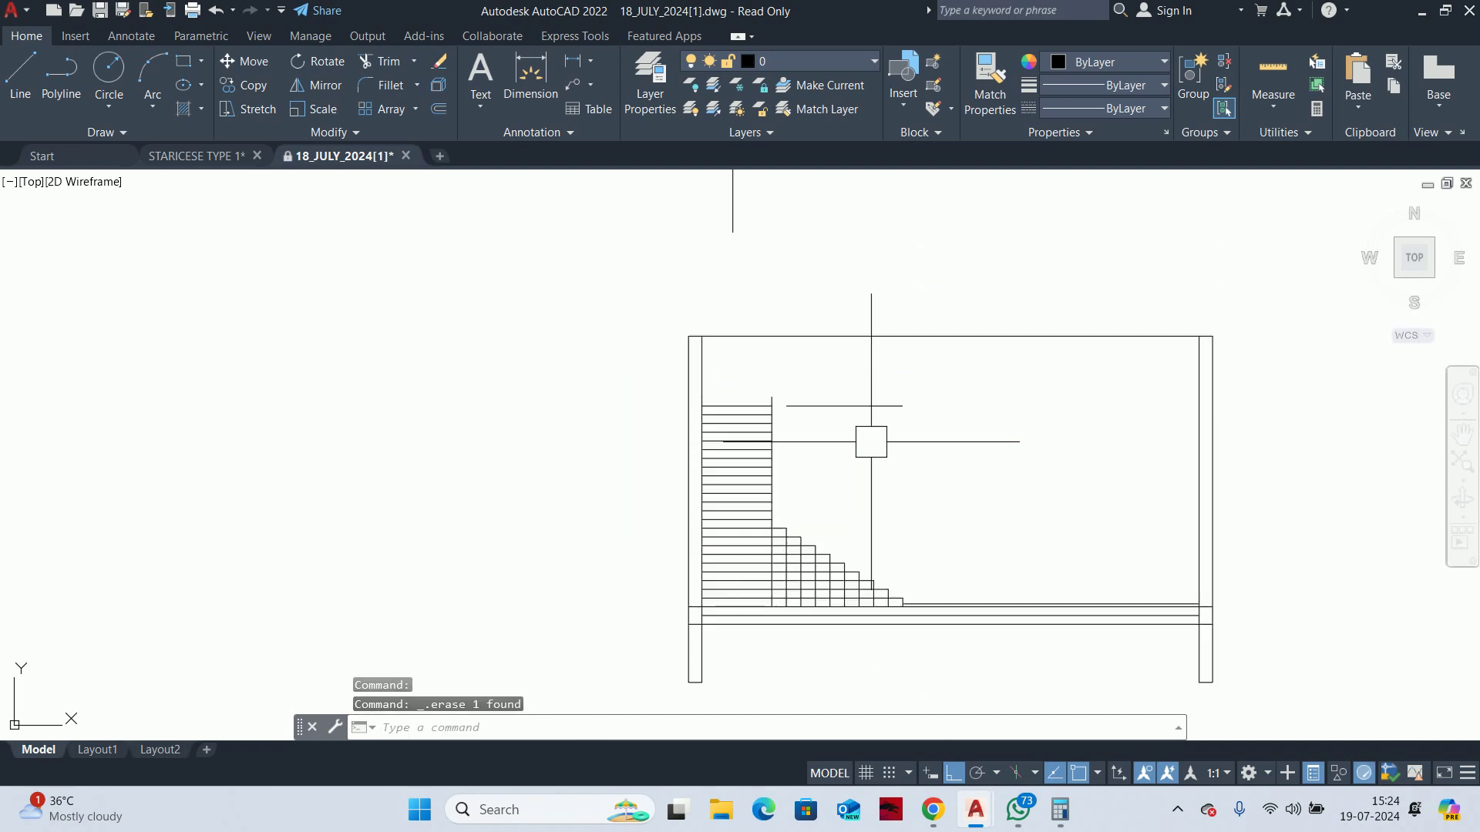
key(ctrl+z)
scroll(871, 432, up, 2)
click(863, 382)
key(Escape)
click(879, 387)
key(Delete)
scroll(915, 407, down, 3)
scroll(925, 423, down, 2)
scroll(929, 454, up, 3)
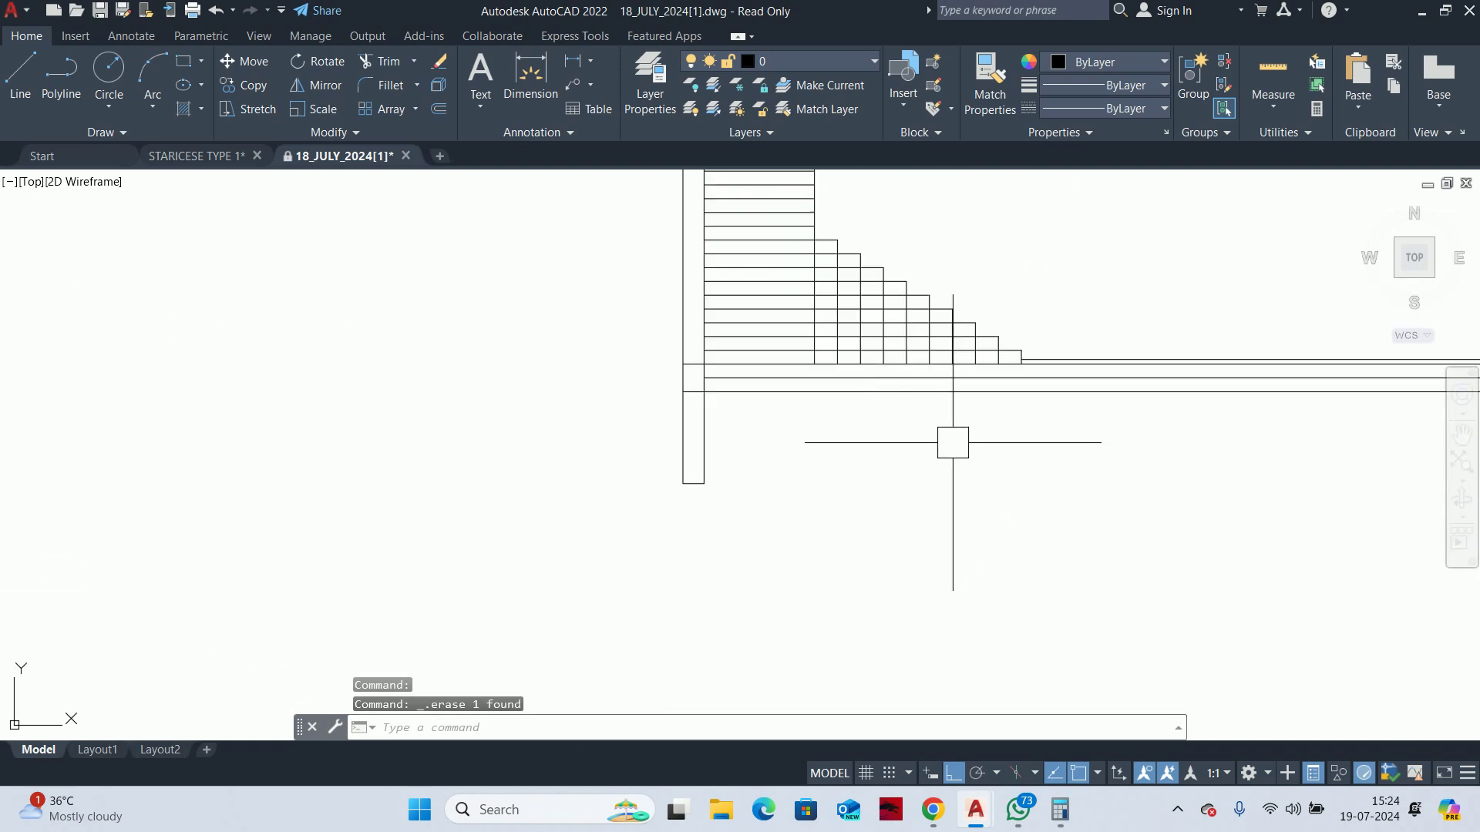
scroll(928, 454, up, 2)
Trim grid segments in the bottom row and near the stair edge with TR
text(tr)
key(Return)
scroll(921, 450, up, 3)
middle_drag(925, 563, 956, 507)
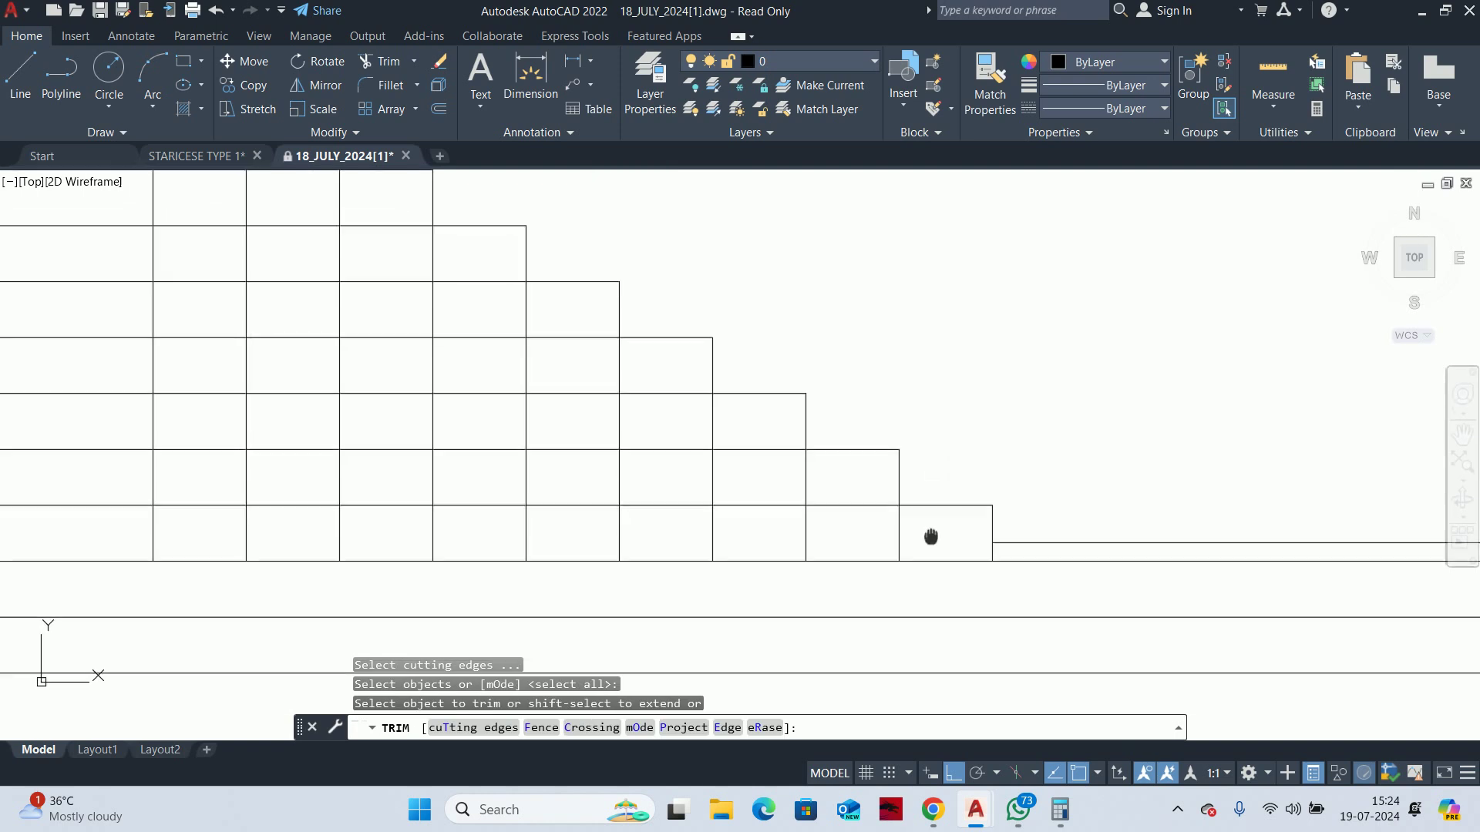
click(955, 513)
click(828, 518)
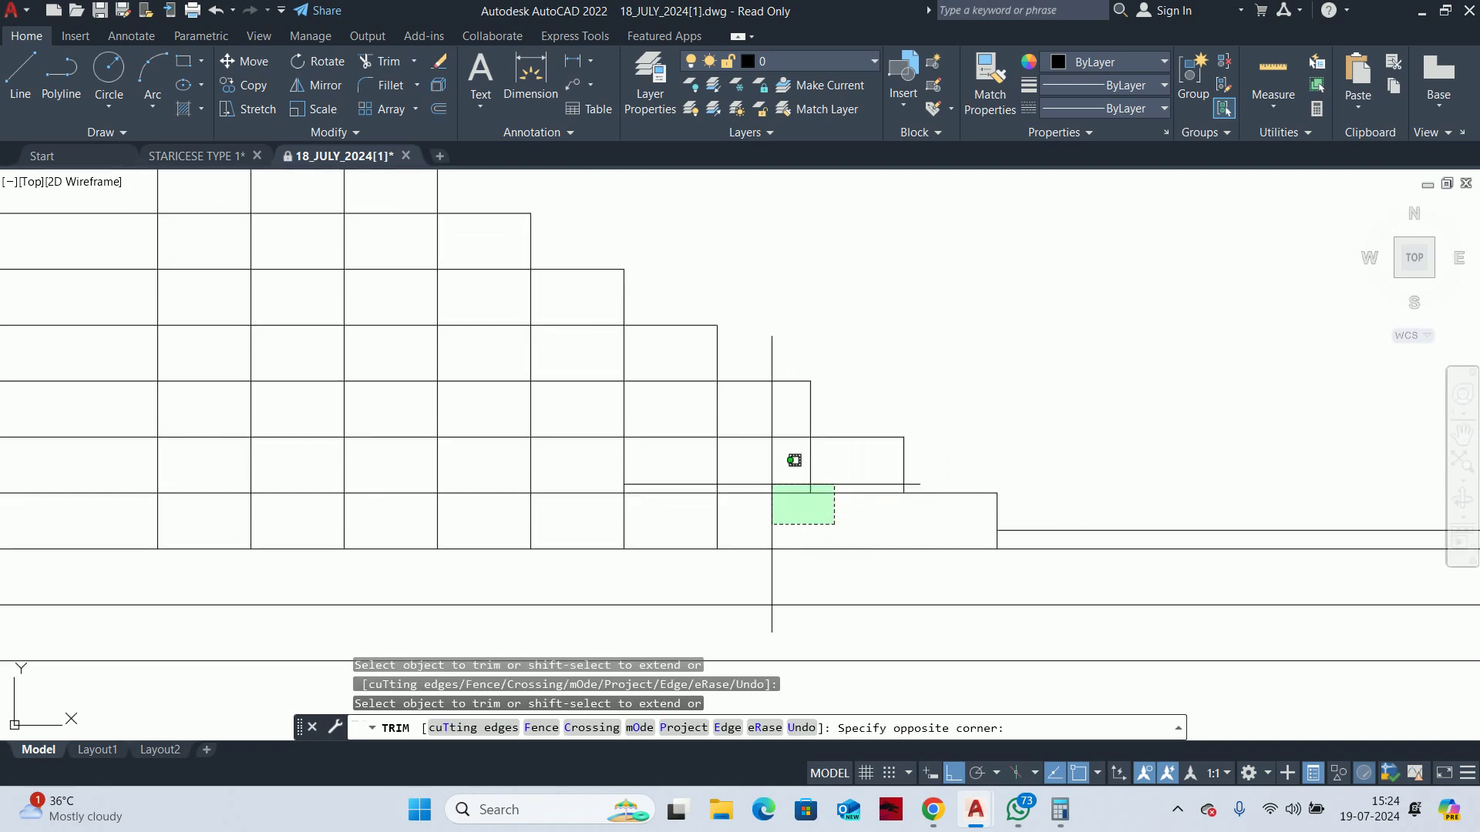
click(678, 439)
click(747, 462)
click(689, 423)
middle_drag(684, 420, 767, 506)
middle_drag(576, 435, 694, 522)
Trim the remaining grid segments along the stair edge below each step corner
click(655, 469)
mouse_move(654, 469)
middle_down()
mouse_move(770, 519)
mouse_move(707, 518)
mouse_move(714, 550)
middle_up()
click(769, 552)
click(678, 489)
click(714, 531)
click(654, 483)
click(715, 551)
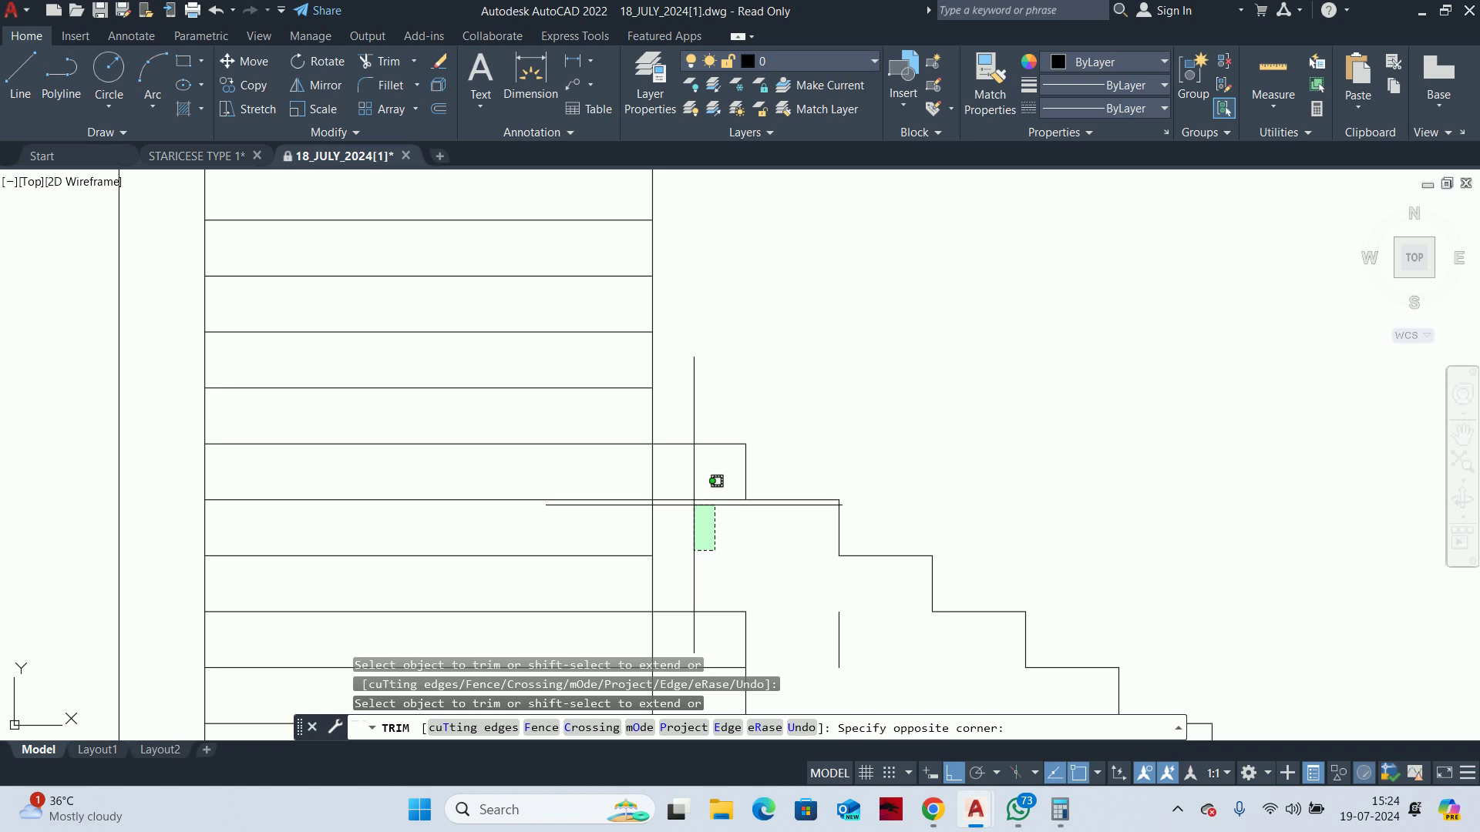
click(679, 494)
click(636, 540)
click(602, 493)
scroll(571, 501, down, 1)
scroll(587, 512, down, 1)
scroll(660, 496, up, 2)
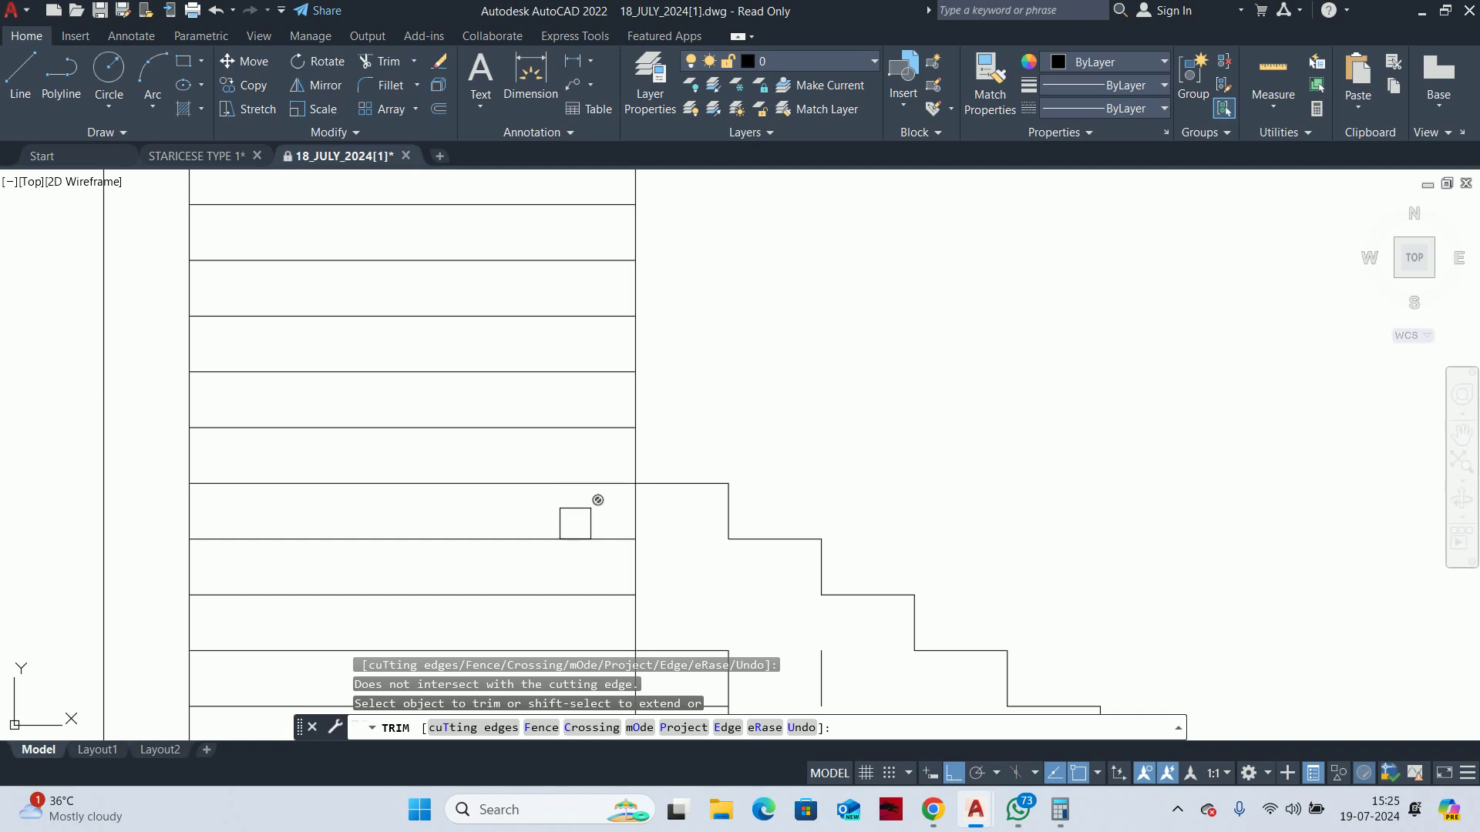
middle_drag(344, 440, 518, 441)
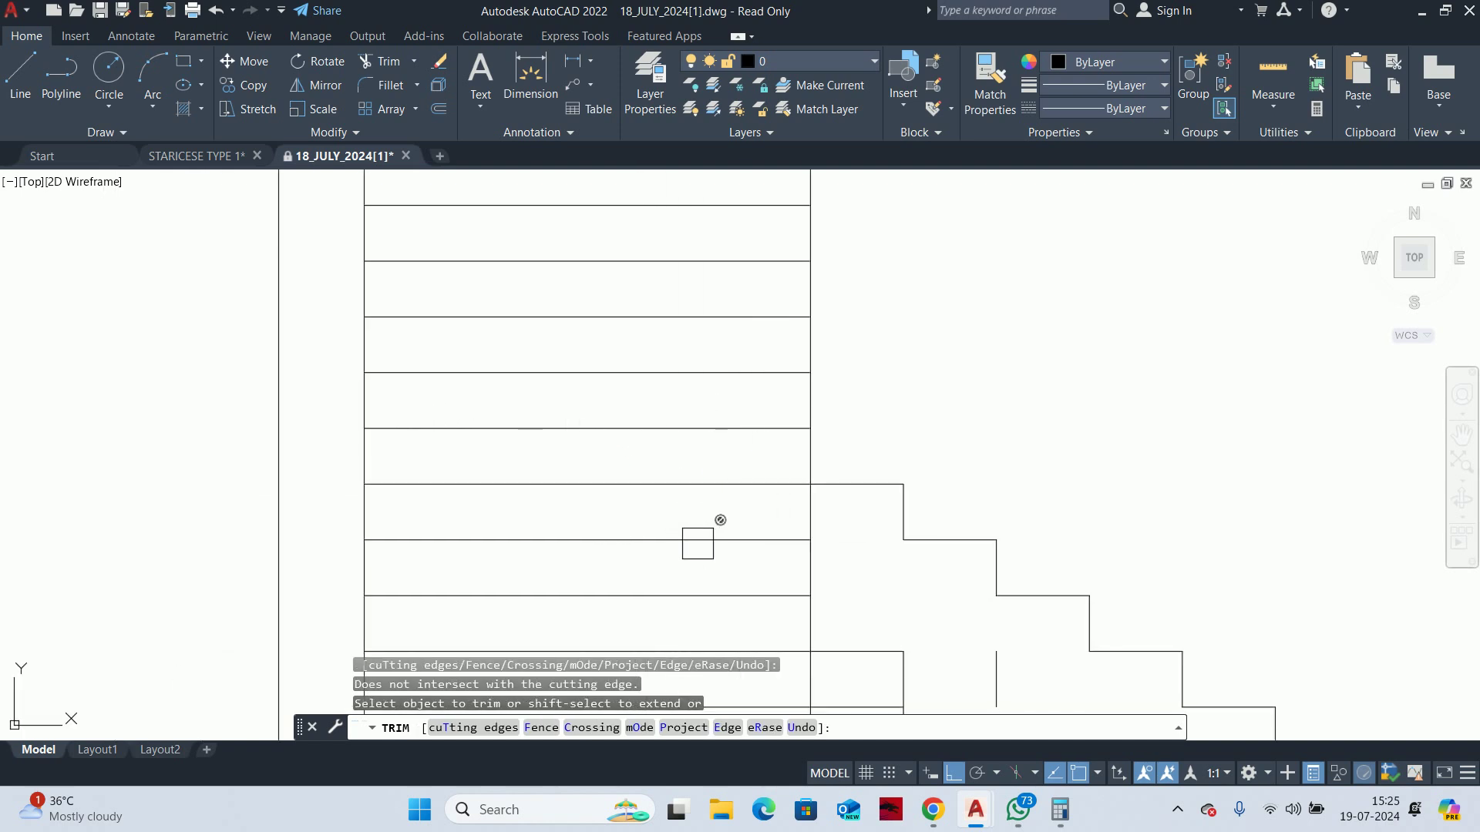
scroll(786, 478, down, 5)
scroll(833, 536, up, 3)
key(Escape)
Erase the seven lower-row lines and the remaining lower horizontal grid lines
click(1035, 621)
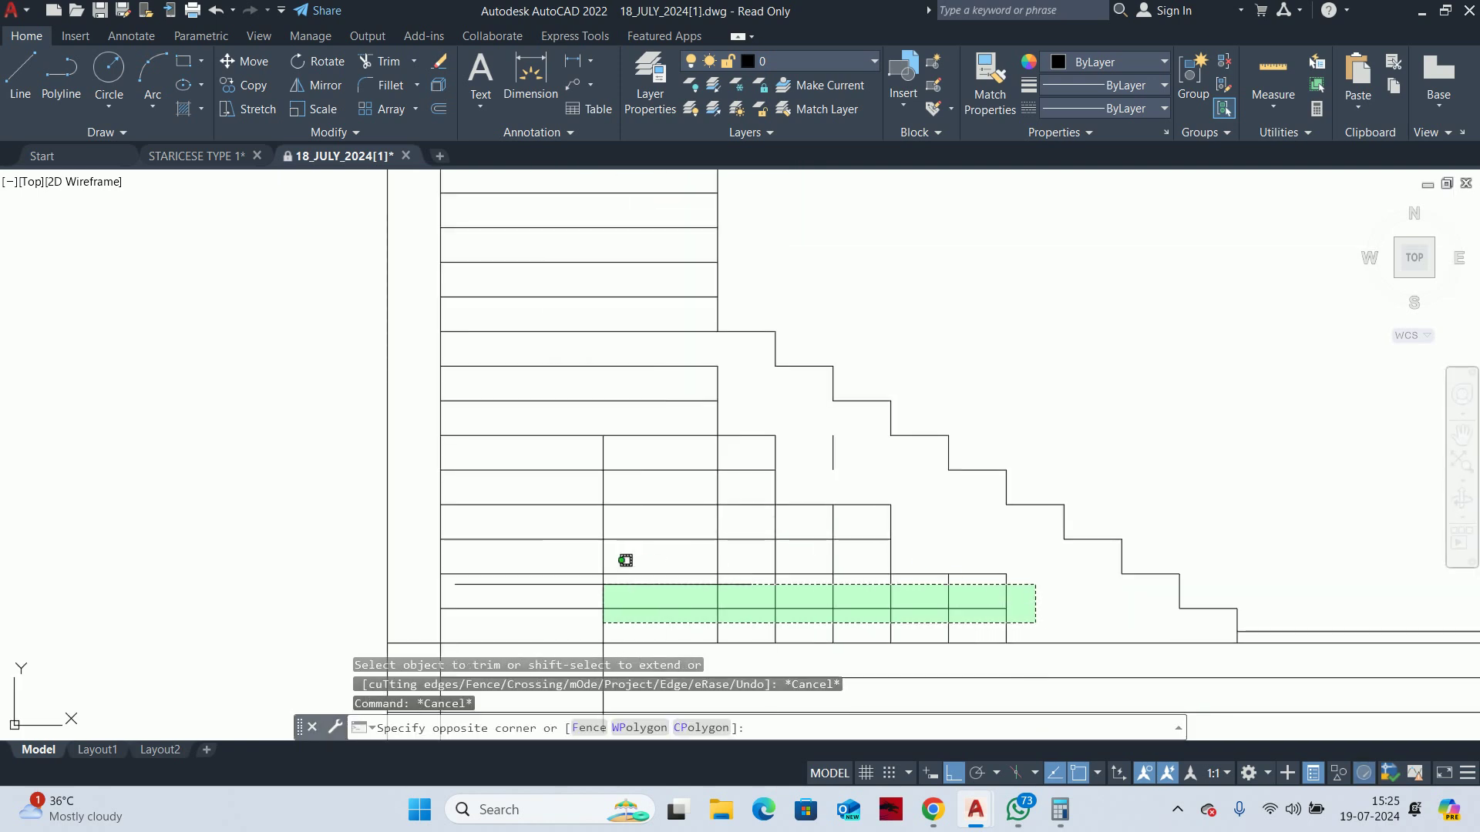
click(606, 586)
key(Delete)
click(717, 602)
click(616, 353)
key(Delete)
scroll(737, 479, down, 4)
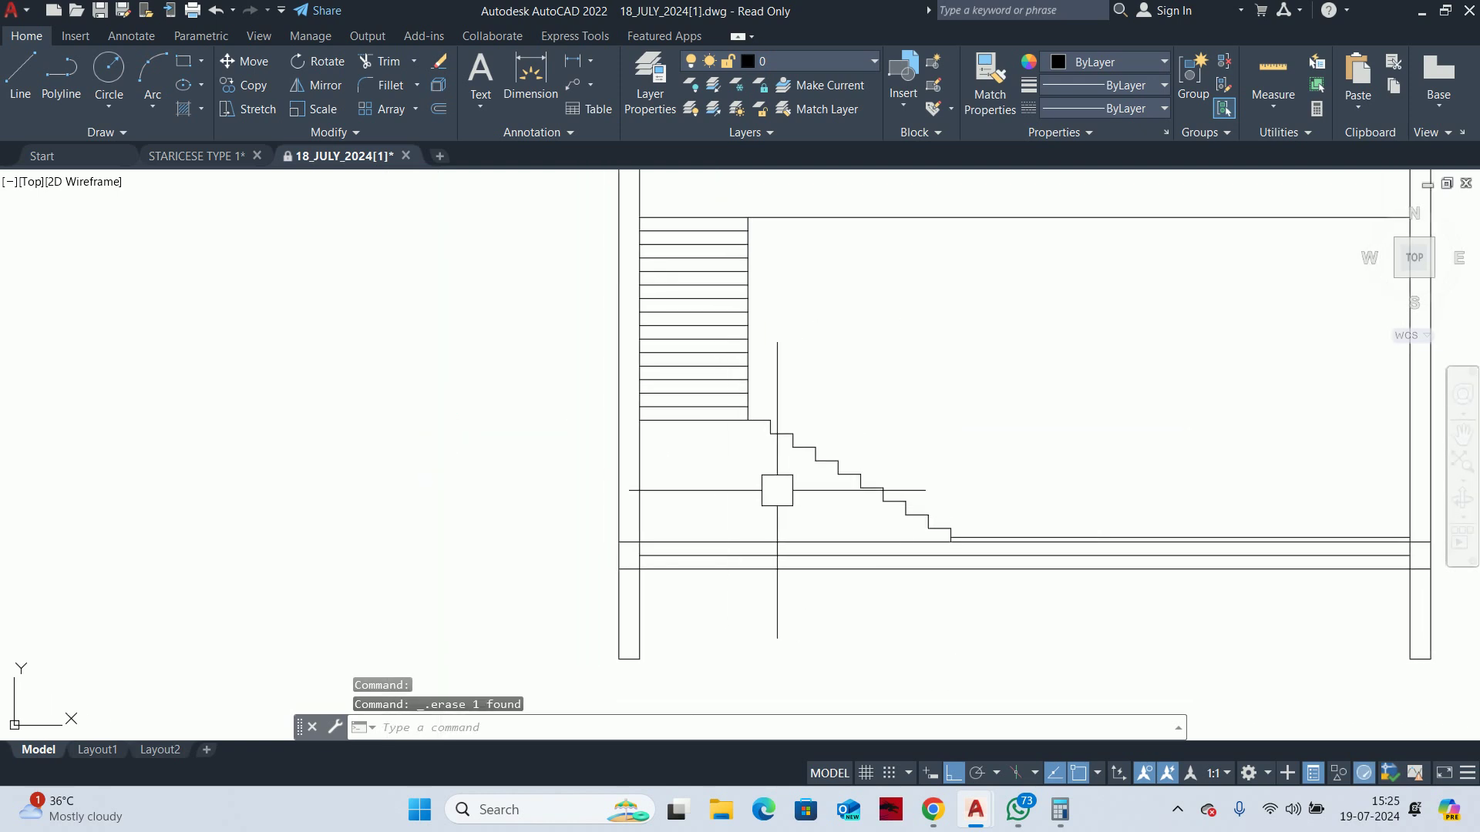
scroll(767, 485, up, 5)
scroll(761, 482, up, 1)
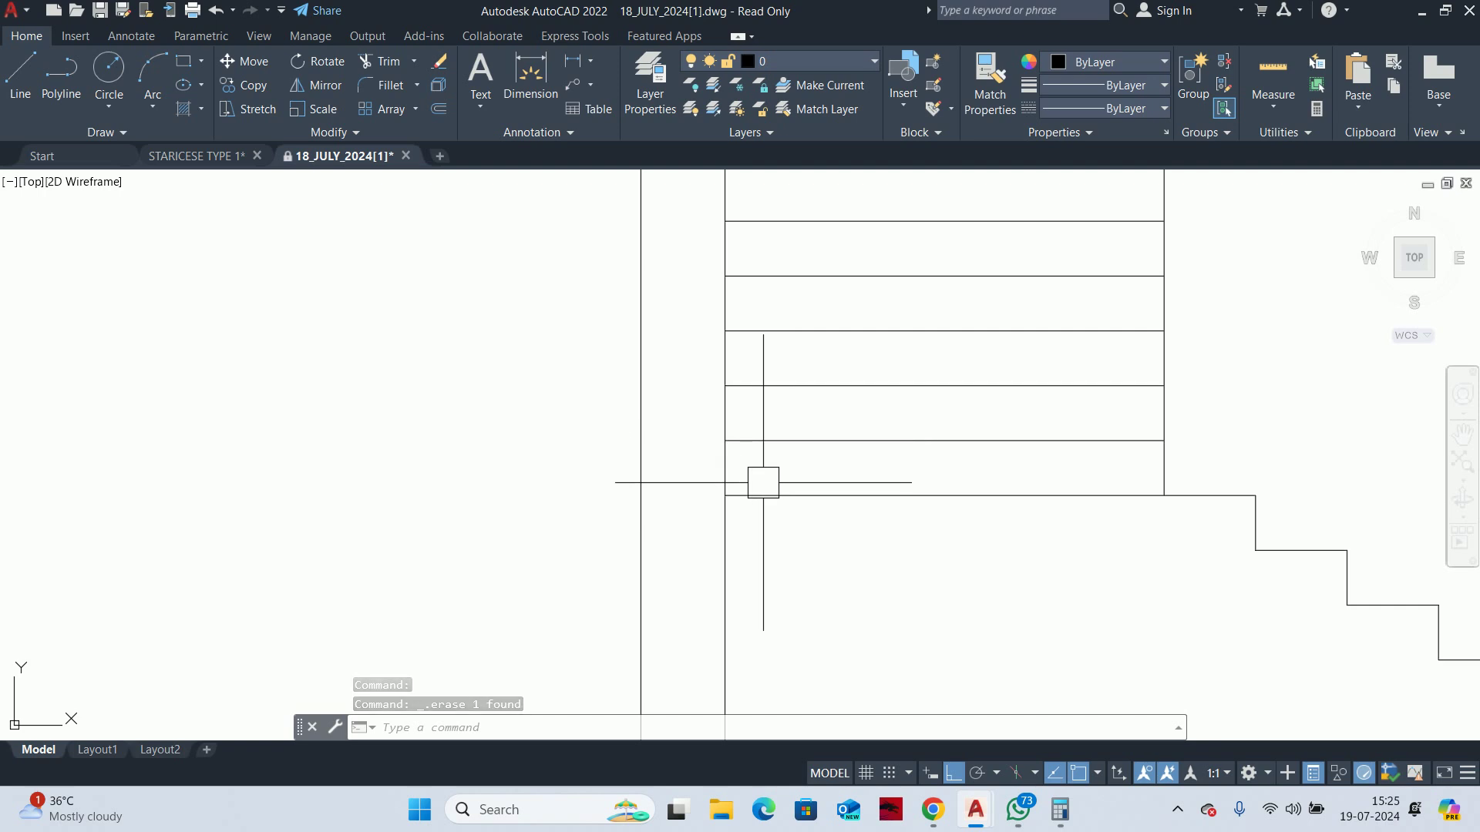
text(ex)
Extend the landing slab lines to the left wall
key(Return)
click(770, 482)
click(726, 503)
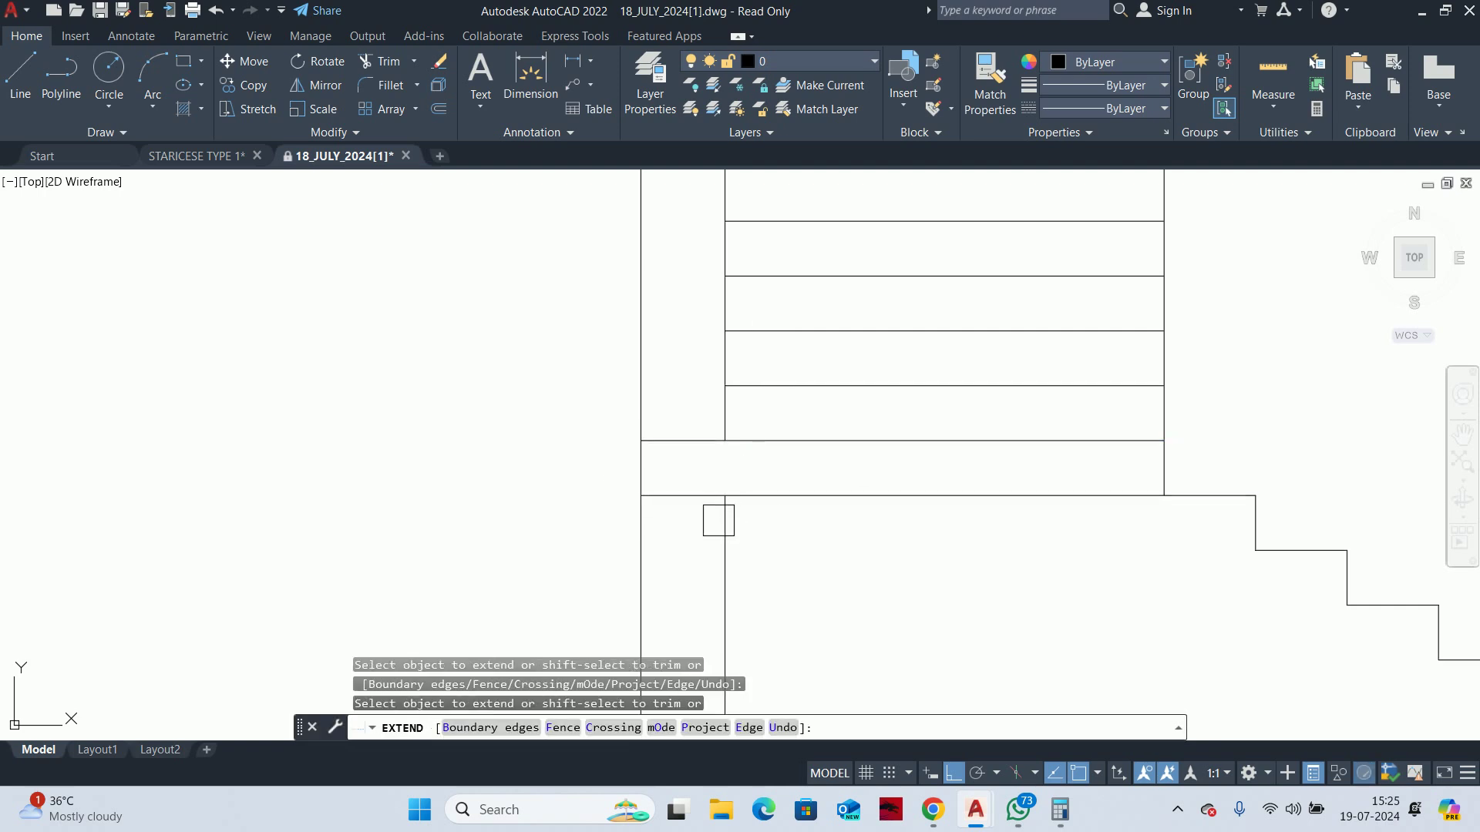
key(Escape)
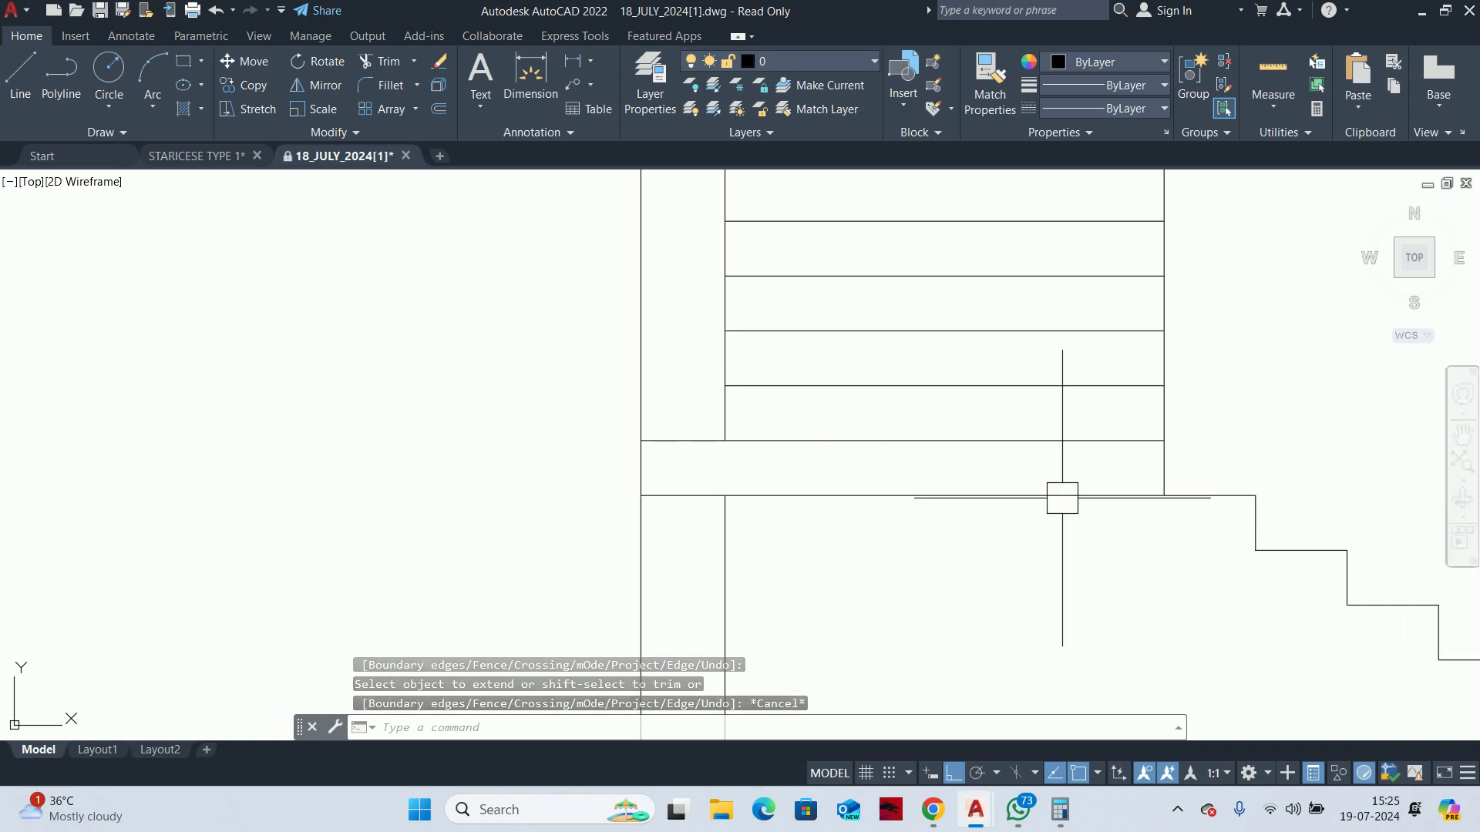
scroll(886, 429, down, 8)
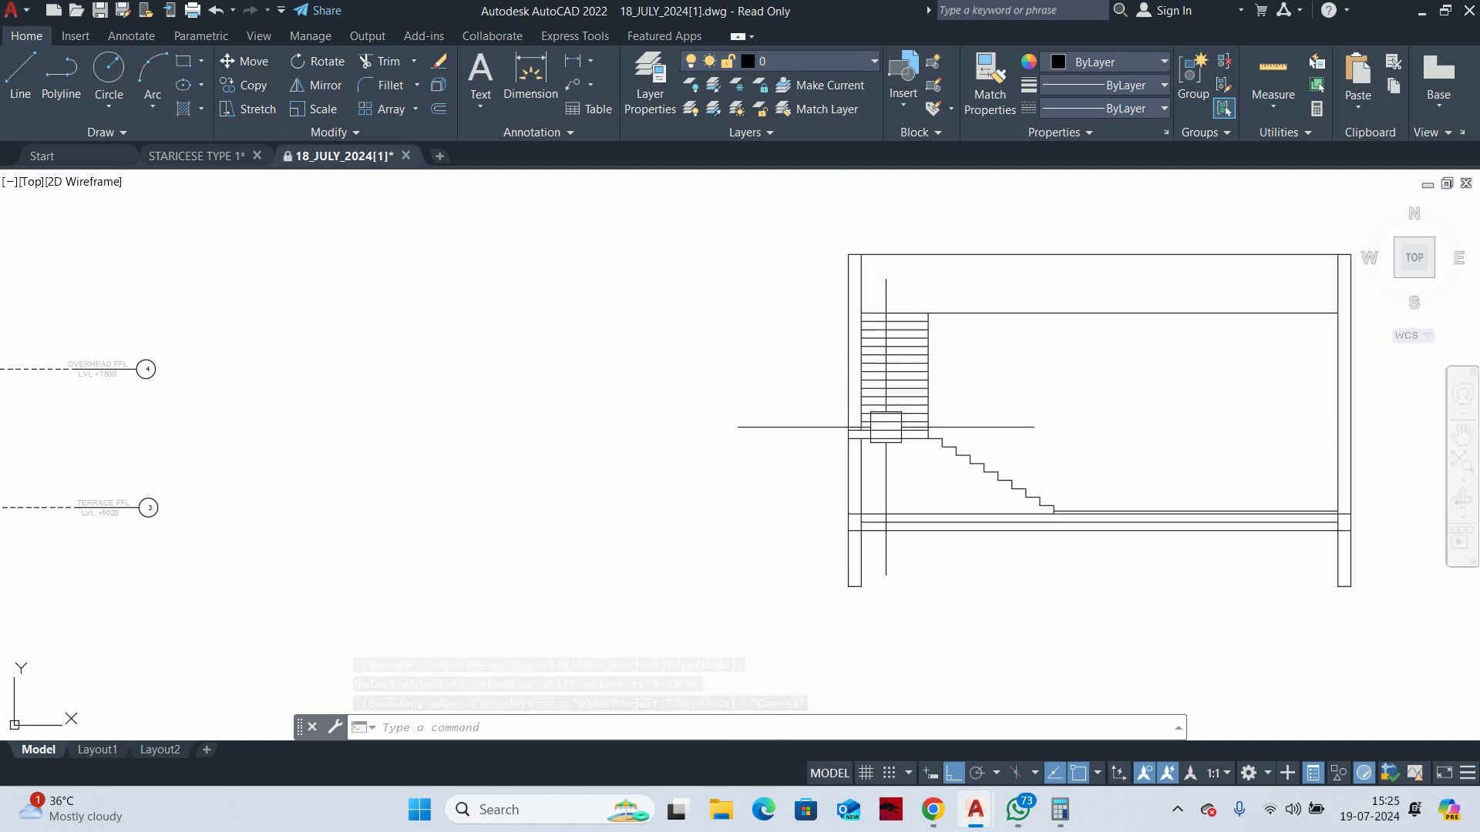
text(1)
key(Return)
scroll(900, 469, up, 3)
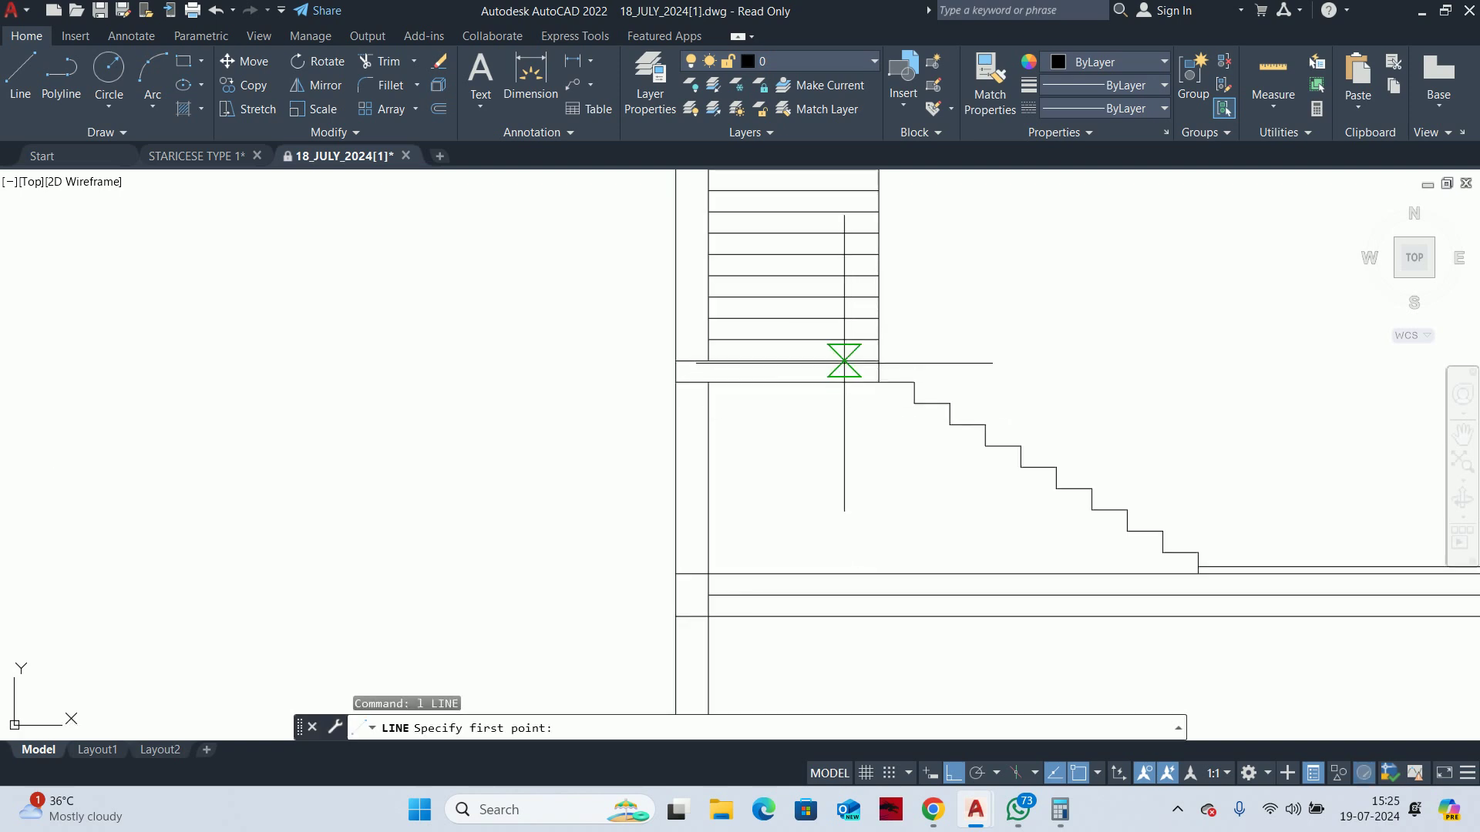
Draw a diagonal line from the landing's stair corner to the bottom stair corner
click(843, 357)
scroll(1157, 514, up, 3)
click(1146, 496)
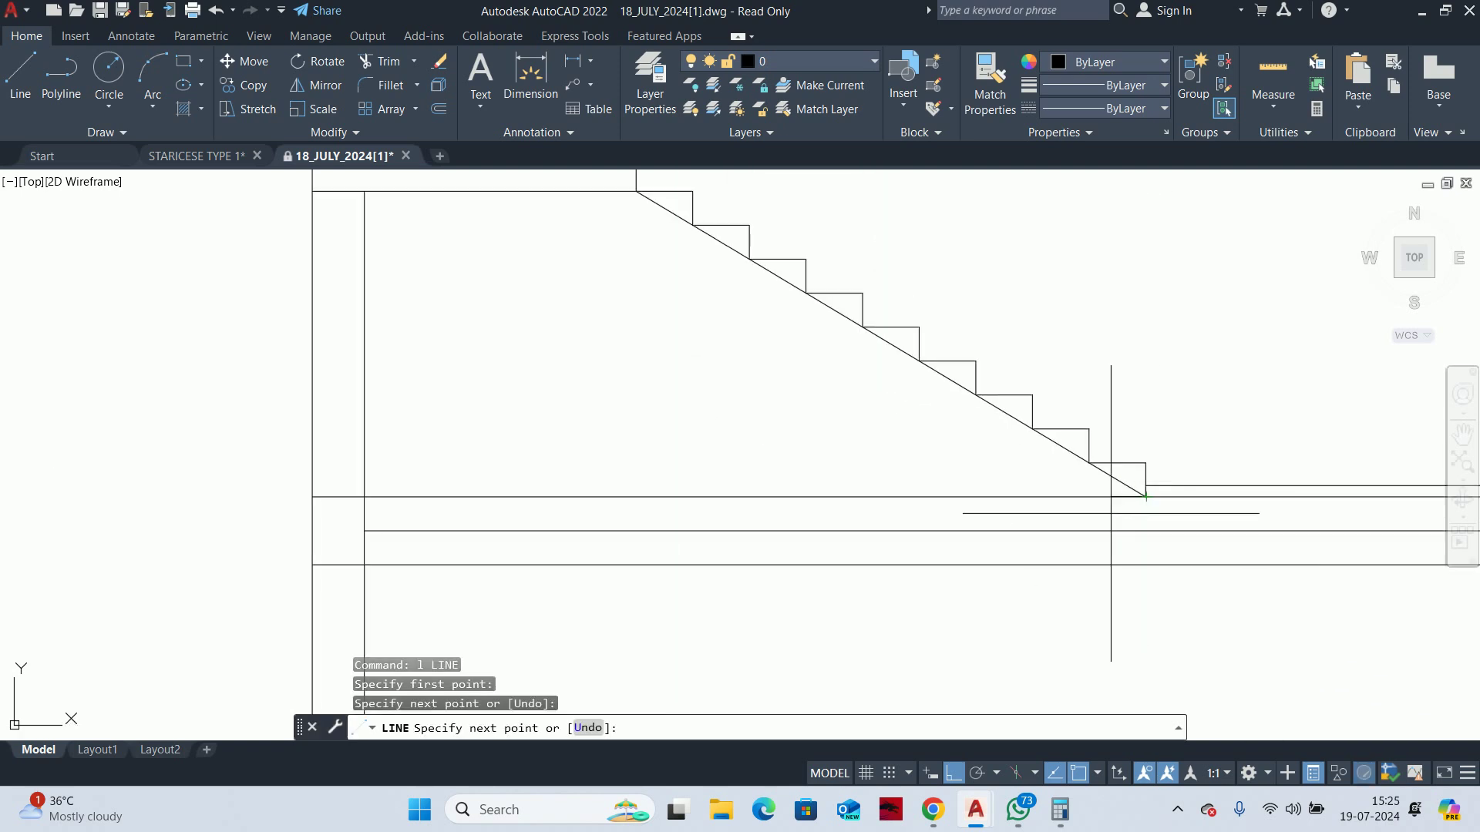
key(Escape)
Offset the diagonal 100 downward to form the waist-slab underside below the steps
text(o)
key(Return)
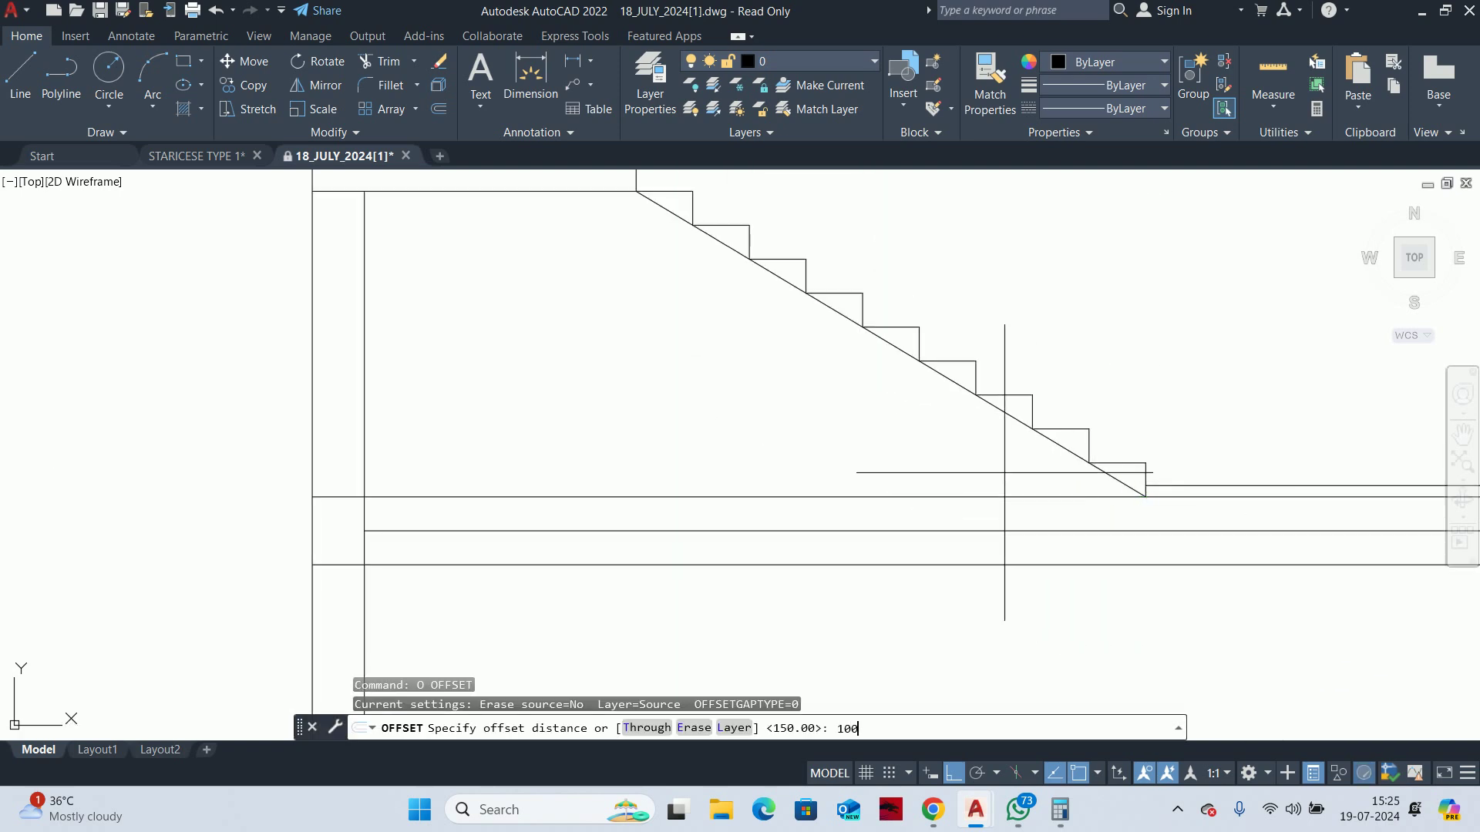
key(Return)
scroll(933, 421, up, 2)
click(982, 372)
click(917, 451)
right_click(918, 453)
key(Escape)
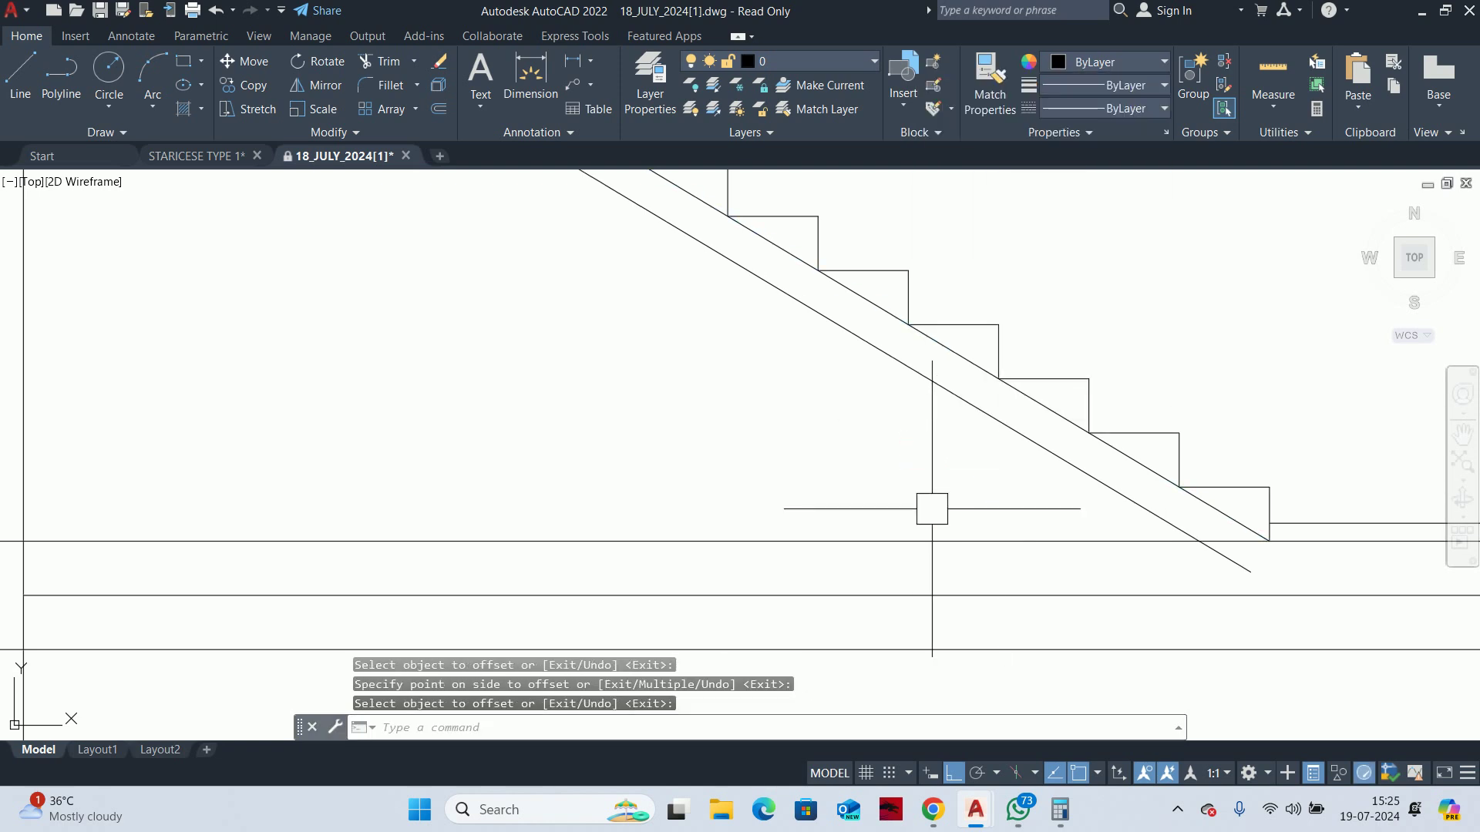
key(Escape)
Erase the original diagonal running along the step corners
scroll(1229, 506, up, 1)
scroll(1229, 506, down, 1)
click(1071, 425)
key(Delete)
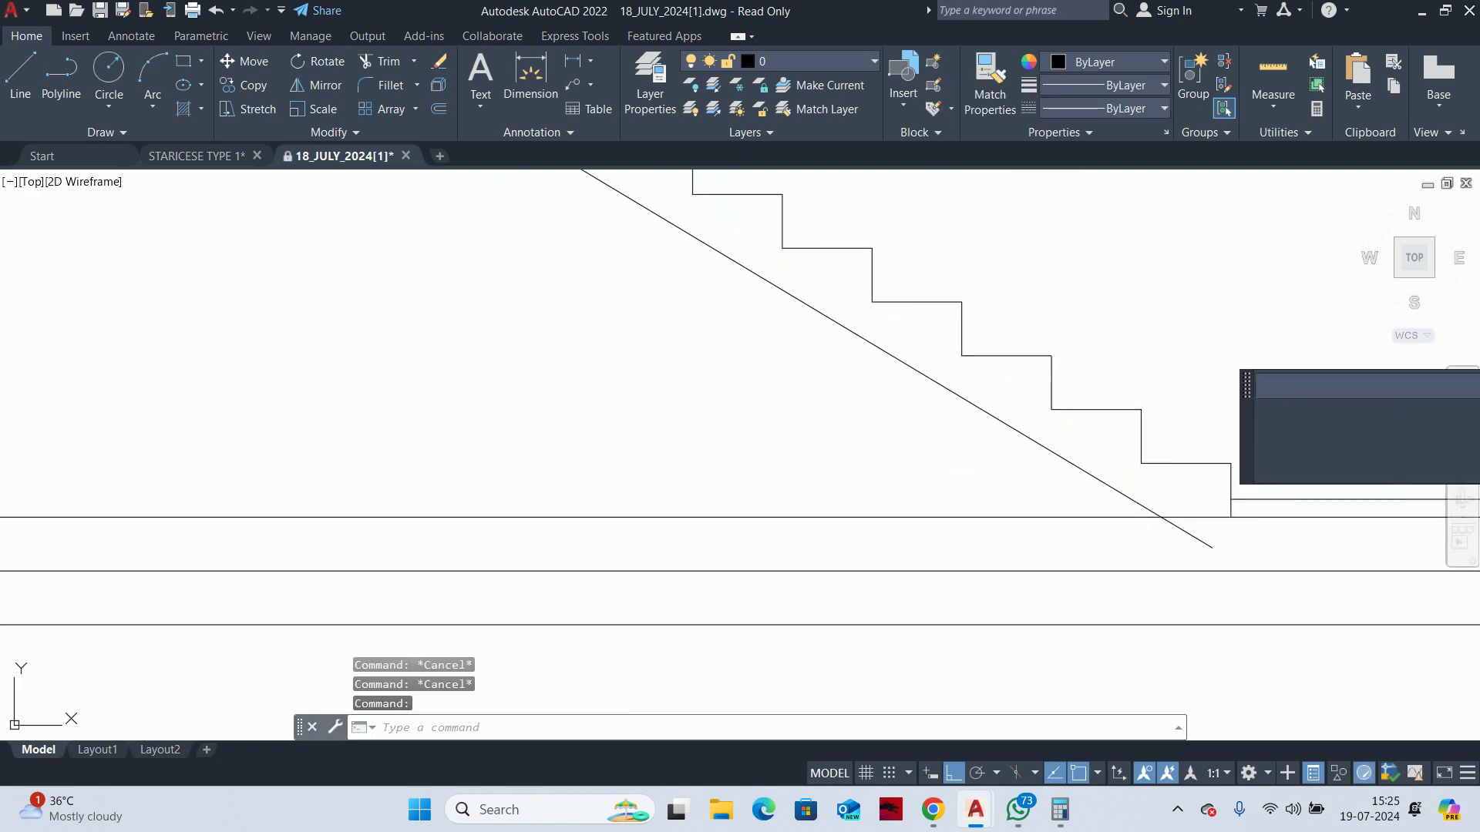
key(Escape)
Attempt a trim at the stair foot, then cancel it
text(tr)
key(Return)
scroll(1163, 588, down, 2)
scroll(1175, 521, down, 2)
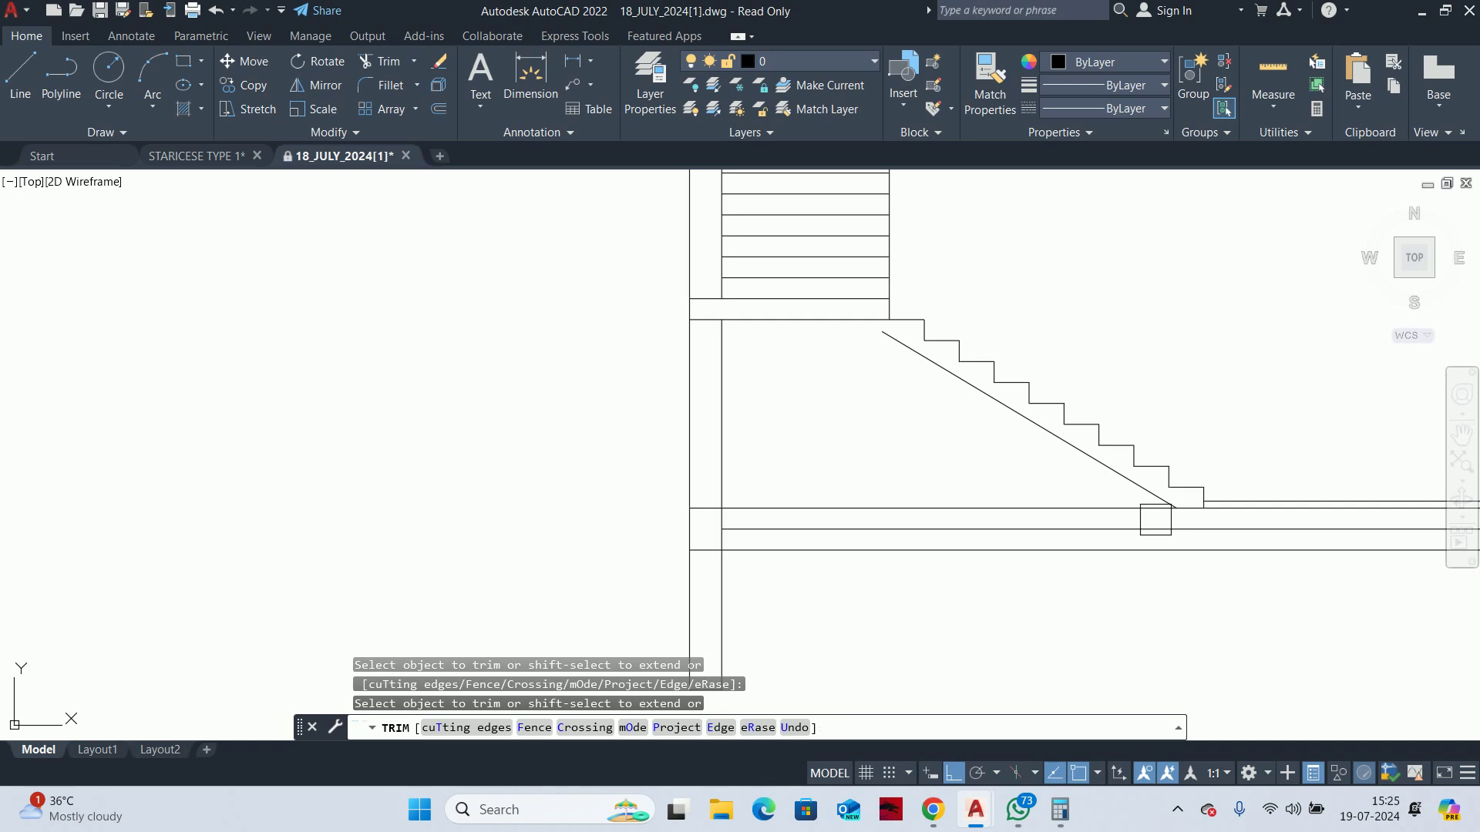
click(1156, 520)
scroll(1158, 517, up, 3)
scroll(925, 432, down, 3)
scroll(936, 435, up, 3)
scroll(912, 390, up, 1)
scroll(860, 326, up, 1)
scroll(867, 324, down, 1)
scroll(874, 320, down, 2)
key(Escape)
scroll(1002, 459, down, 1)
key(Escape)
key(Escape)
Draw a vertical line from the step corner near the foot down to the slab line
key(Return)
scroll(1079, 486, up, 3)
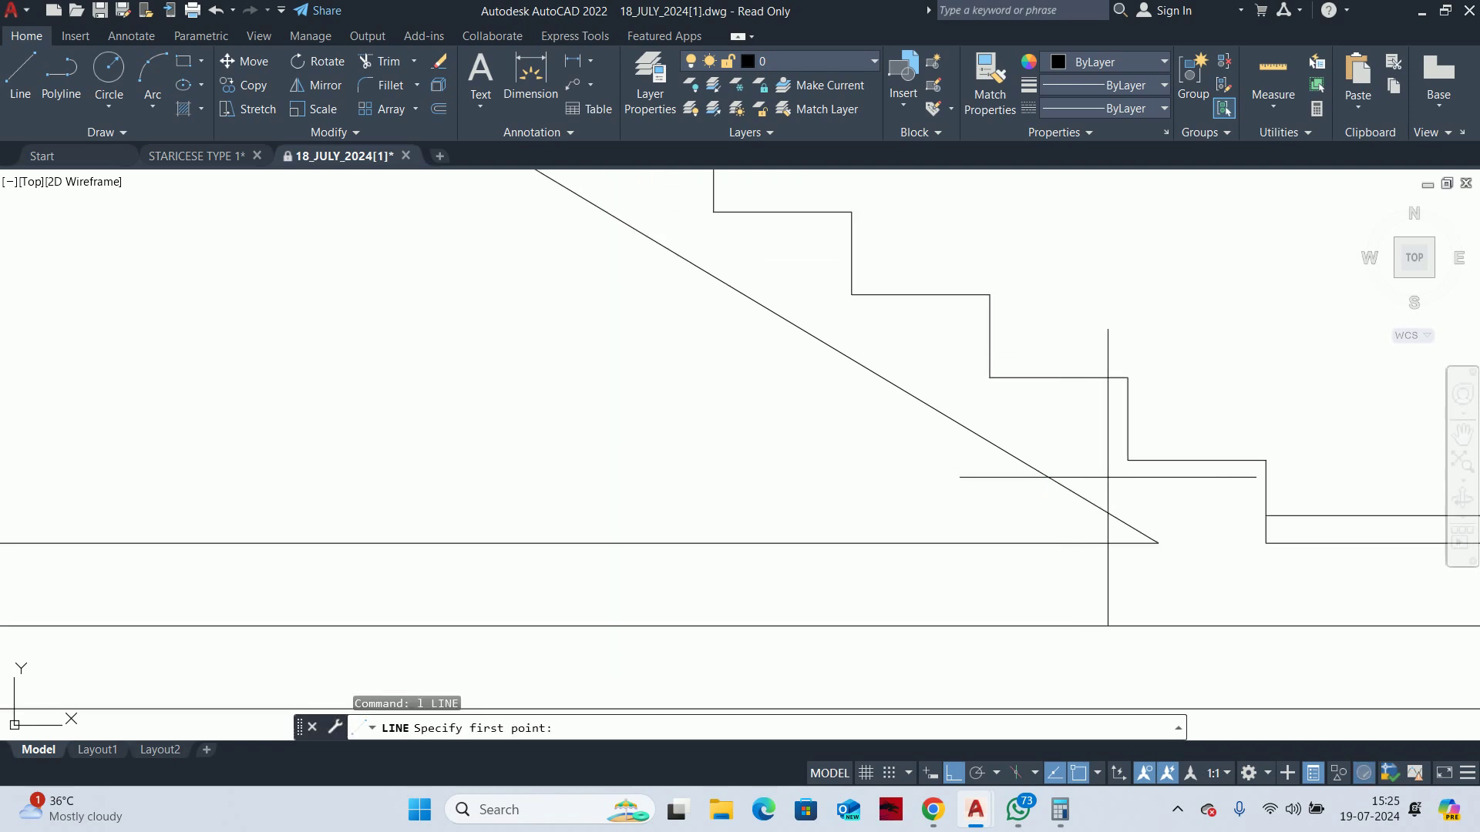
click(989, 382)
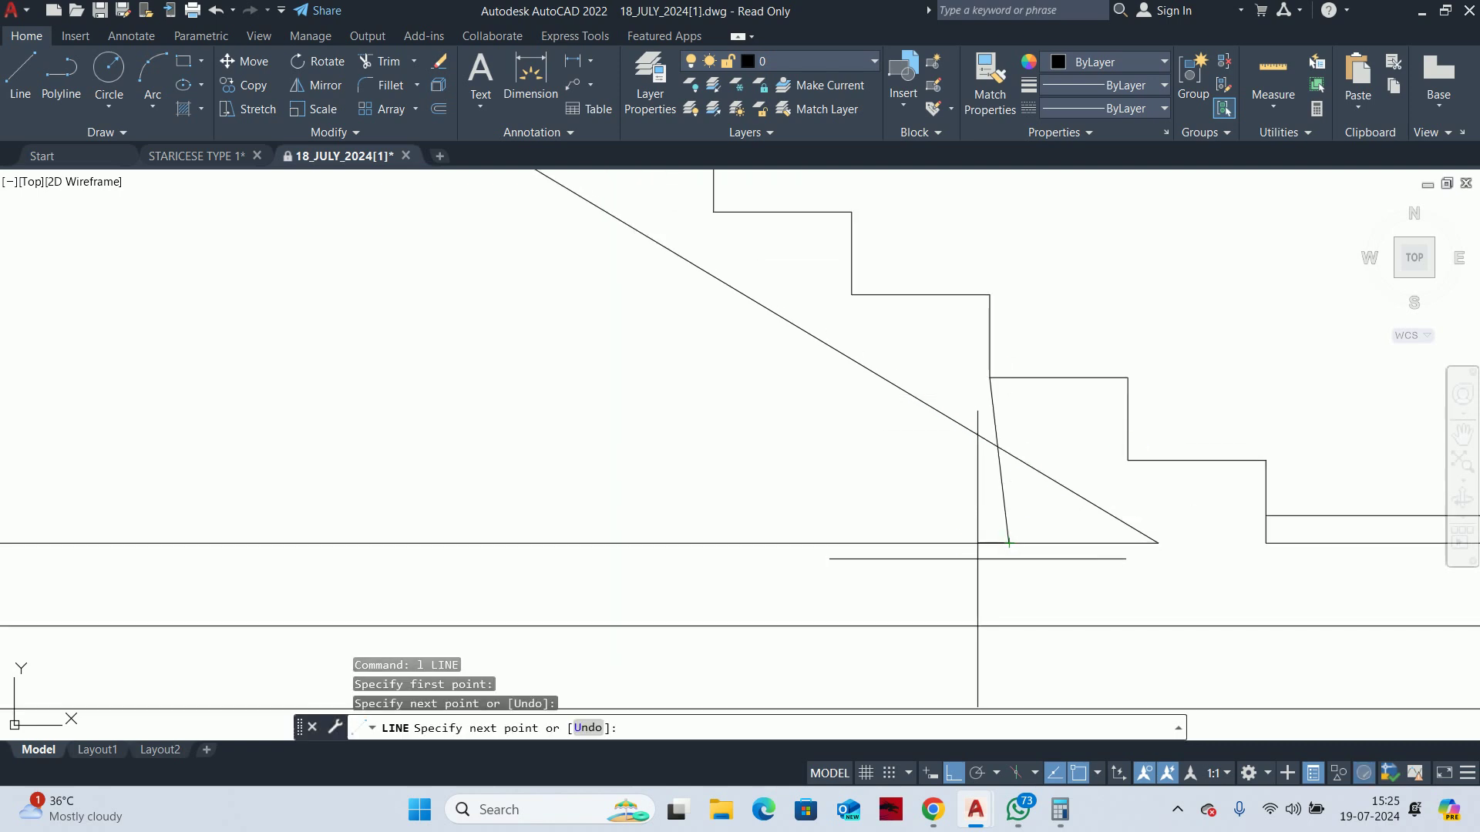
click(987, 544)
key(Escape)
key(Escape)
Trim the offset diagonal where it extends past the vertical foot line
text(tr)
key(Return)
click(1073, 495)
key(Escape)
key(Return)
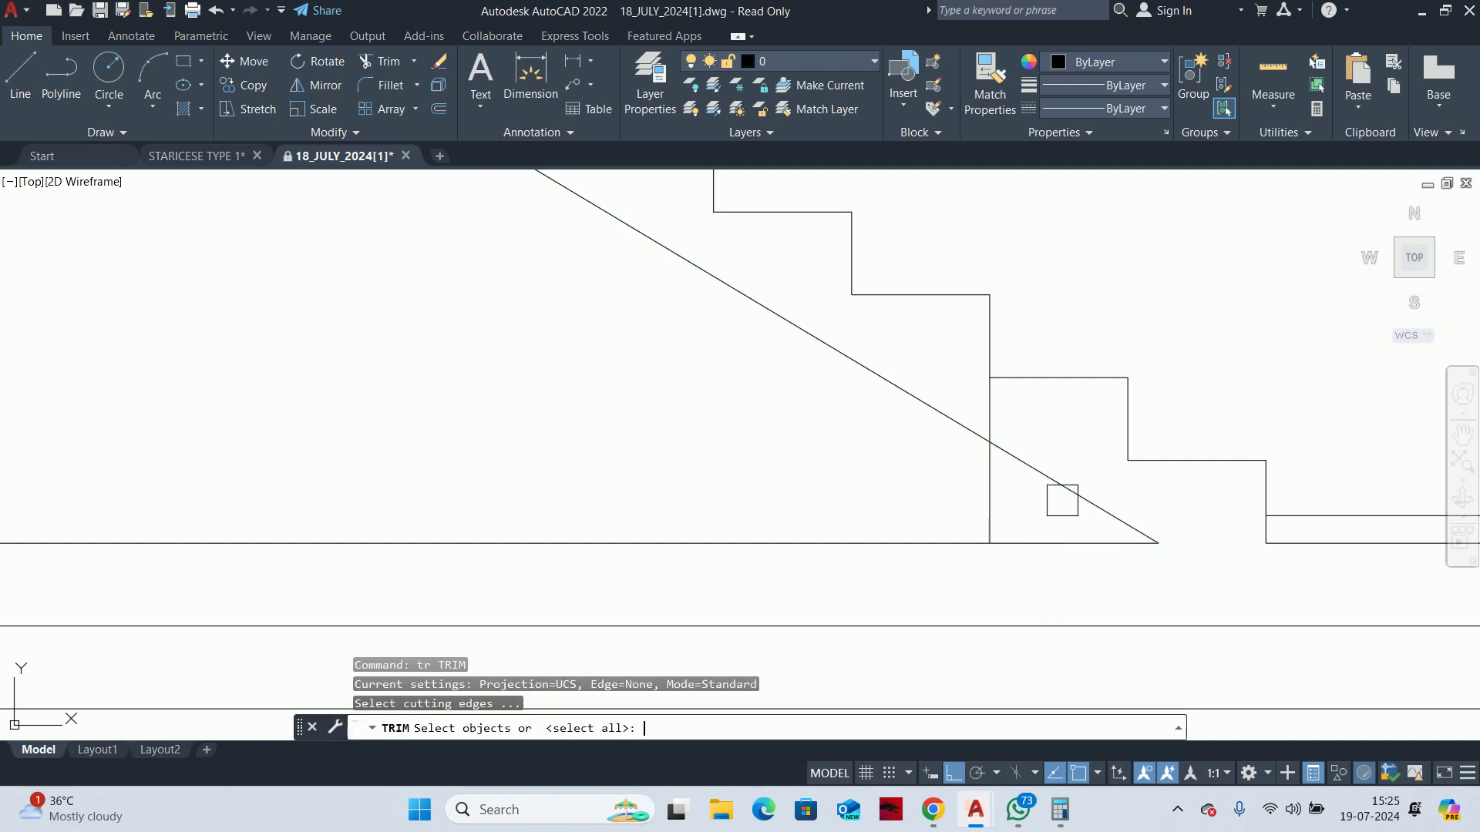
key(Return)
click(1068, 486)
scroll(1006, 407, down, 3)
scroll(889, 391, down, 2)
key(Escape)
key(Escape)
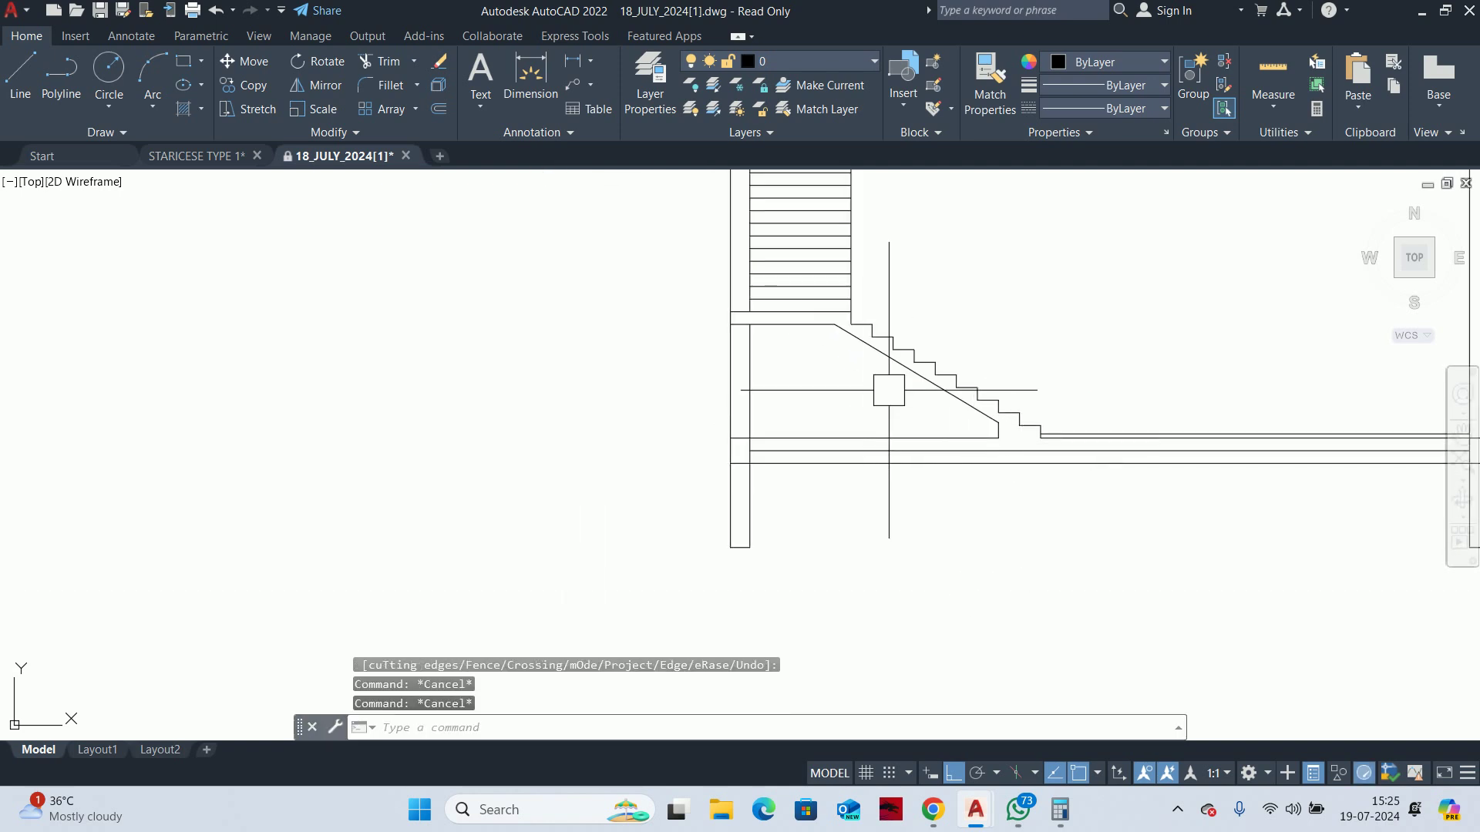
scroll(887, 470, up, 1)
scroll(755, 493, up, 1)
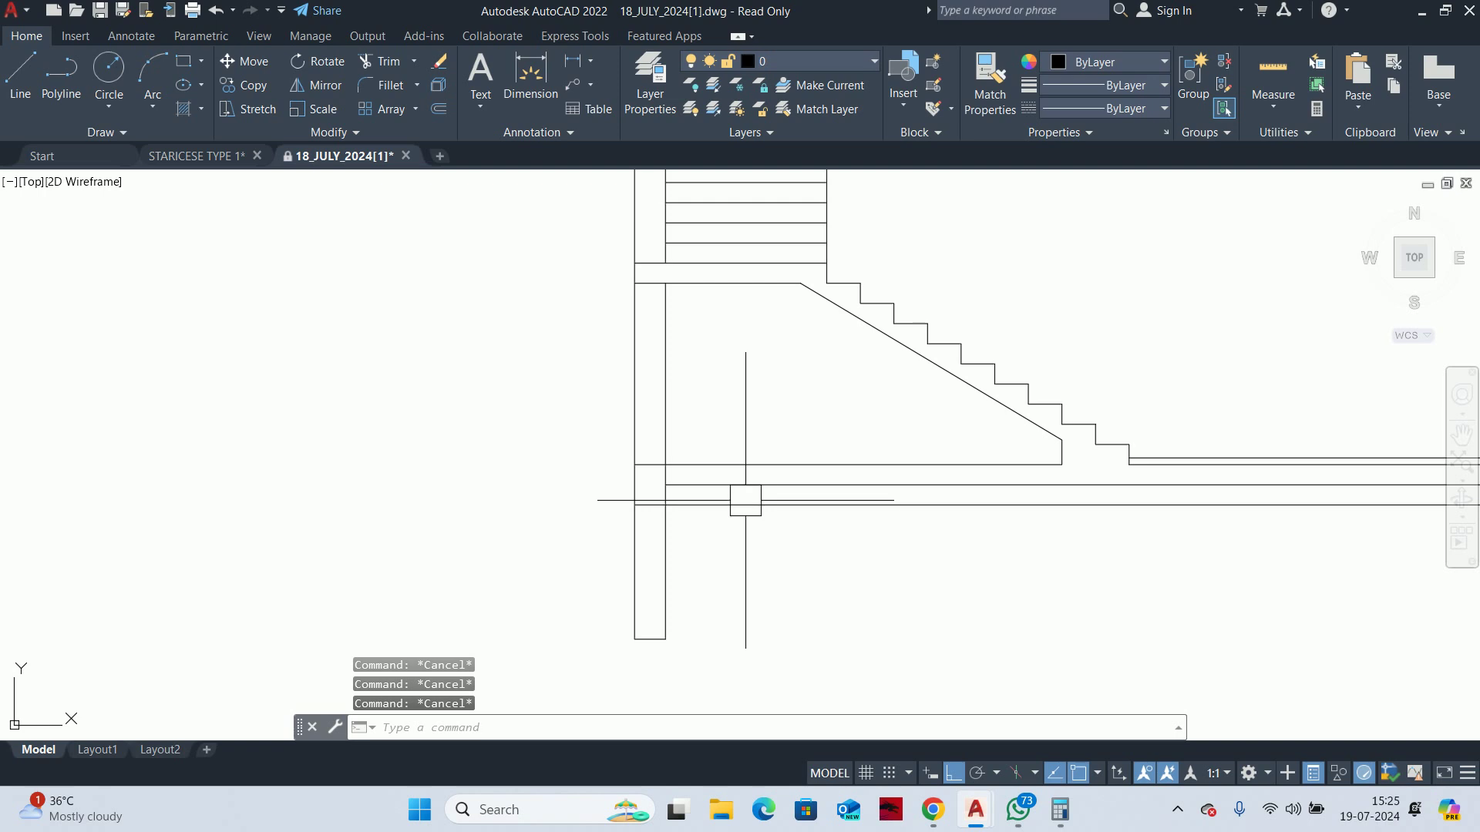
text(o)
key(Return)
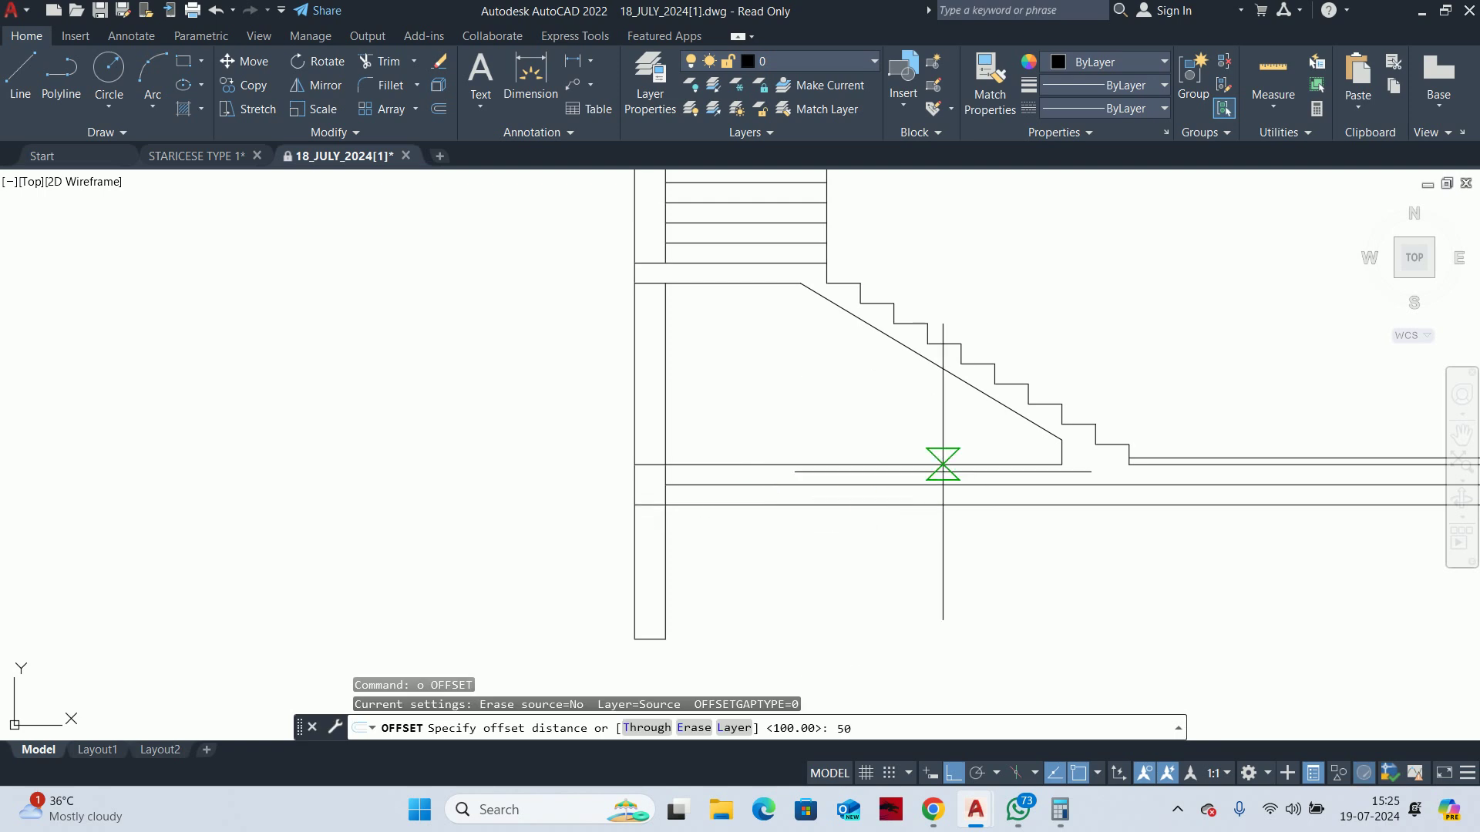
Offset a slab line by 50, then cancel a trim and reframe the upper landing
key(Return)
click(943, 465)
key(Escape)
key(Escape)
key(Escape)
scroll(543, 471, up, 3)
text(t)
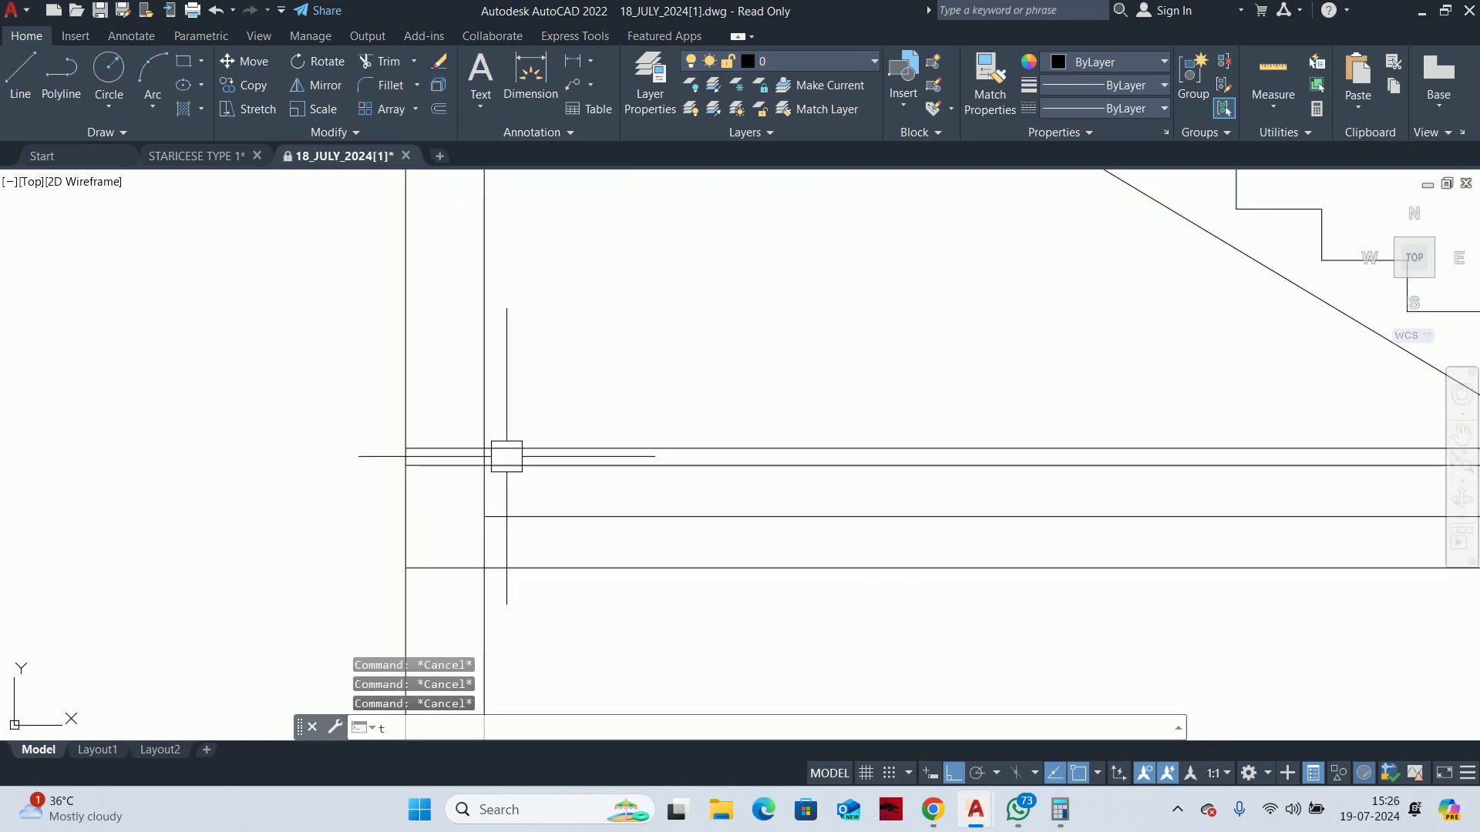
key(Return)
scroll(506, 456, down, 1)
click(472, 460)
scroll(473, 460, down, 2)
mouse_move(771, 517)
middle_down()
mouse_move(879, 505)
mouse_move(866, 529)
middle_up()
scroll(941, 497, up, 1)
key(Escape)
scroll(886, 508, down, 2)
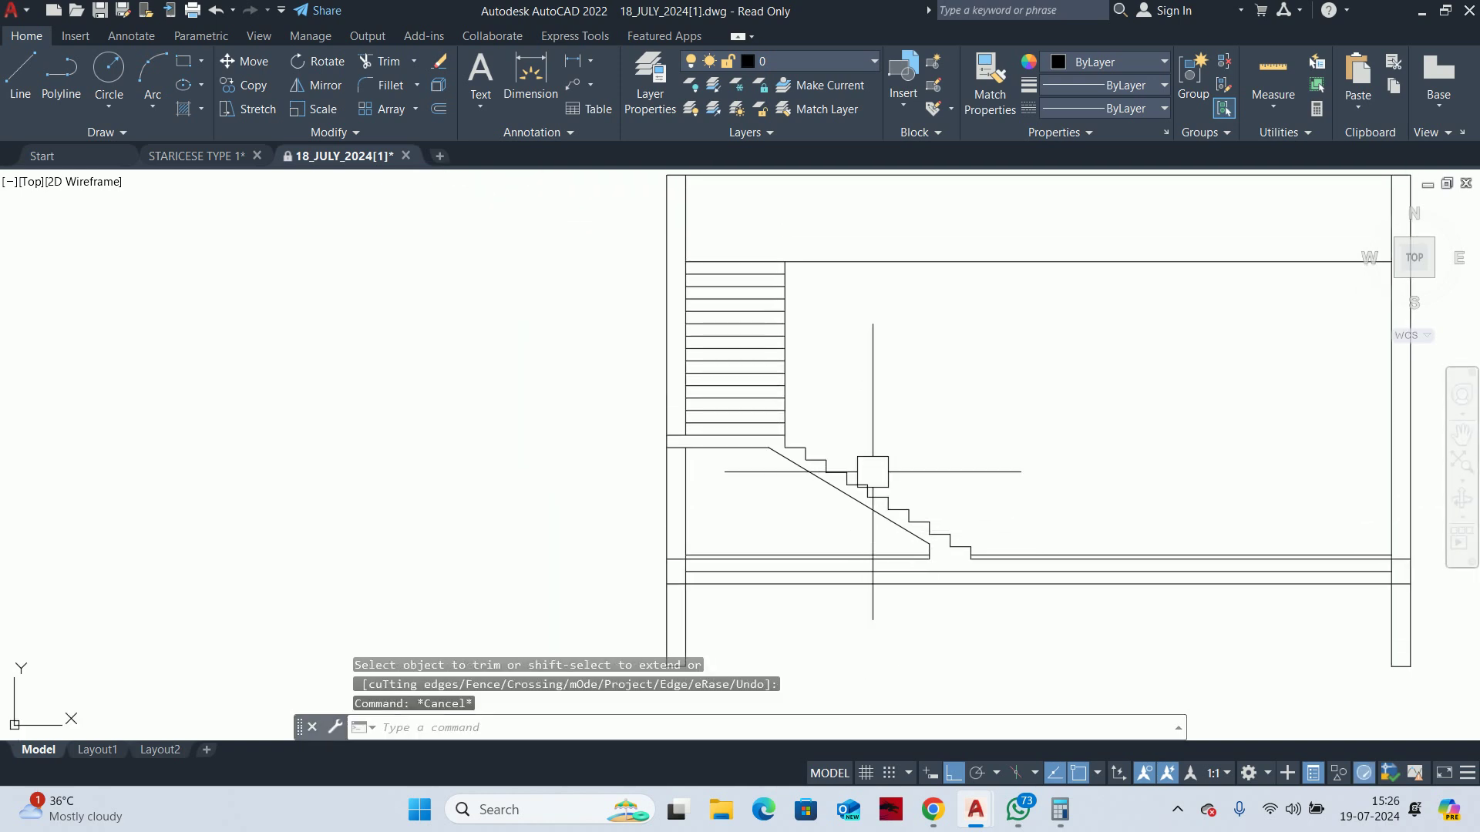
middle_drag(872, 472, 782, 552)
Offset the landing slab line by 150 to create a parallel copy below it
text(o)
key(Return)
text(150)
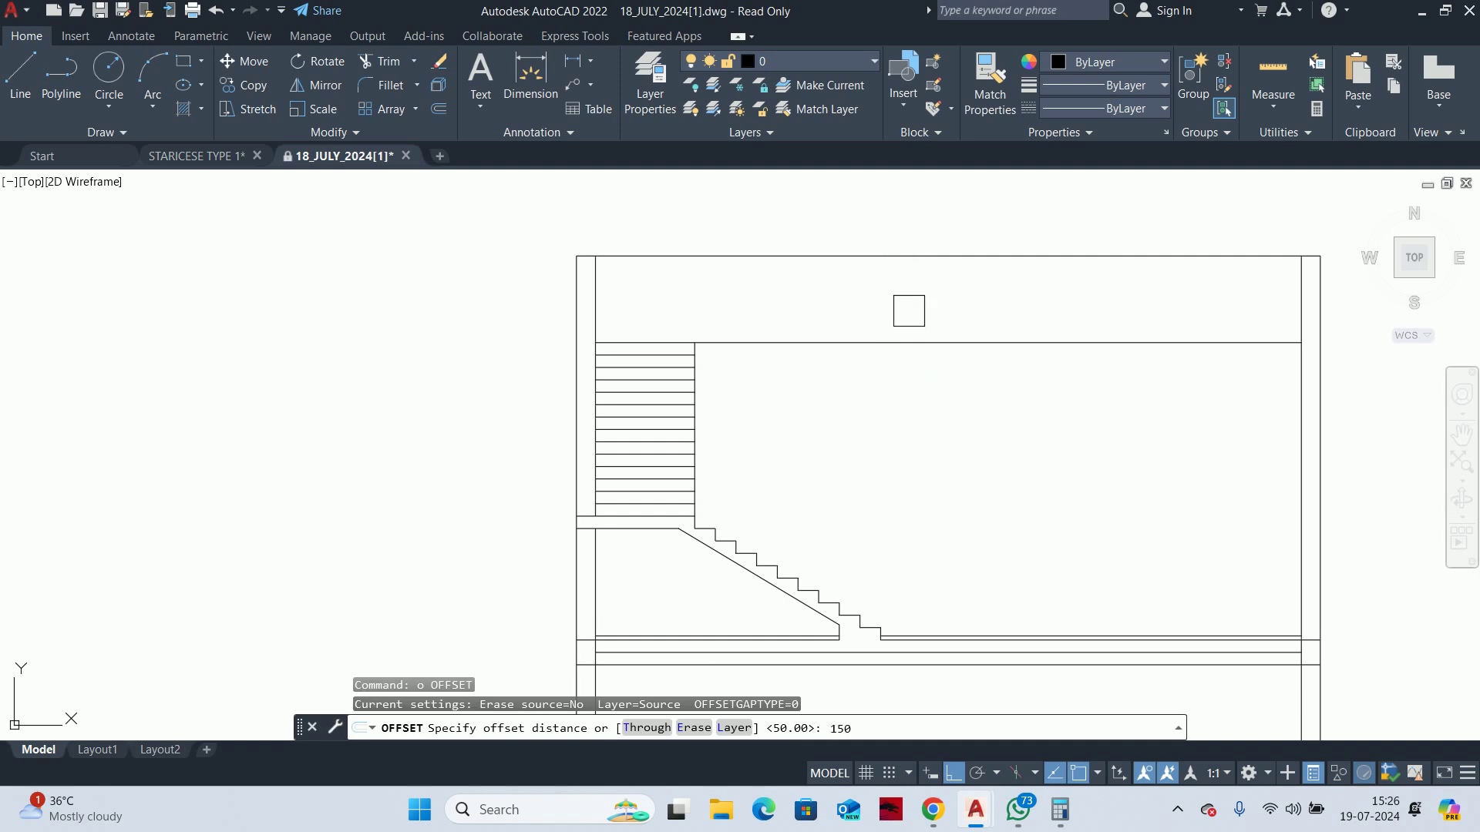
key(Return)
click(886, 343)
click(887, 403)
scroll(694, 344, up, 4)
key(Escape)
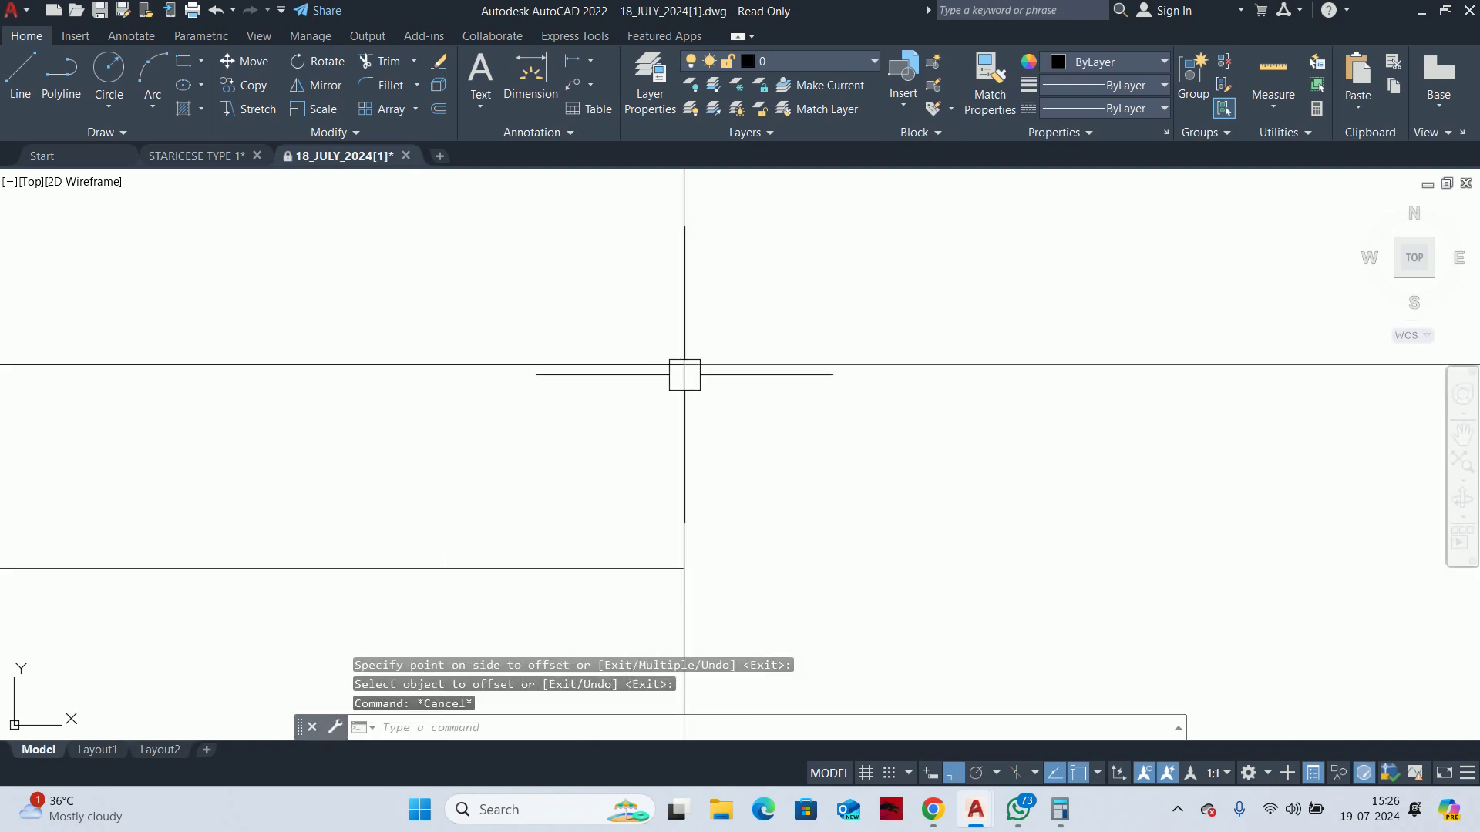
click(729, 367)
key(Escape)
Try trimming the landing lines with a selection window, then cancel
text(tr)
key(Return)
click(608, 386)
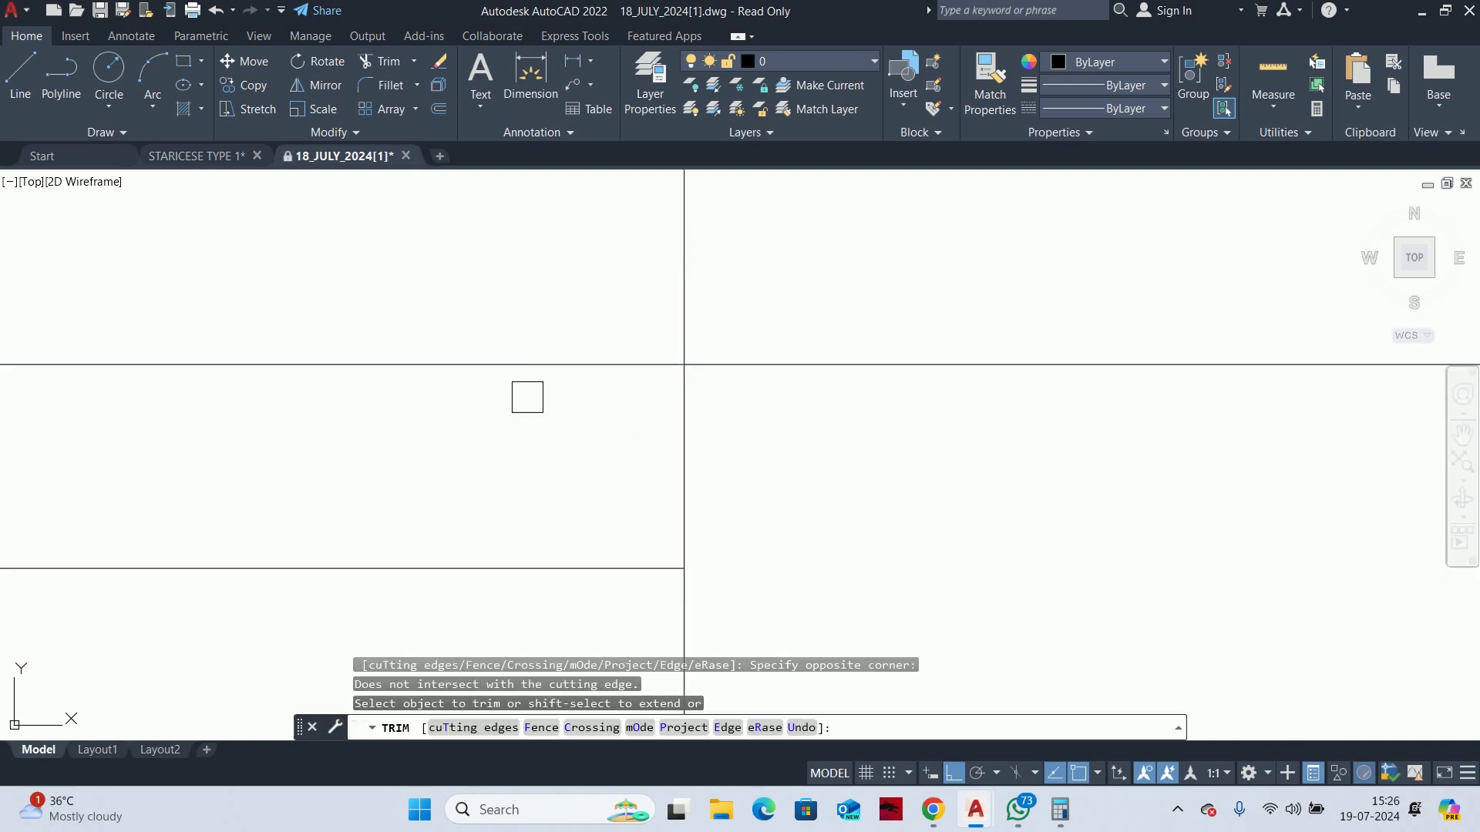
click(529, 314)
scroll(539, 370, down, 3)
key(Escape)
key(Escape)
key(Escape)
scroll(724, 332, down, 2)
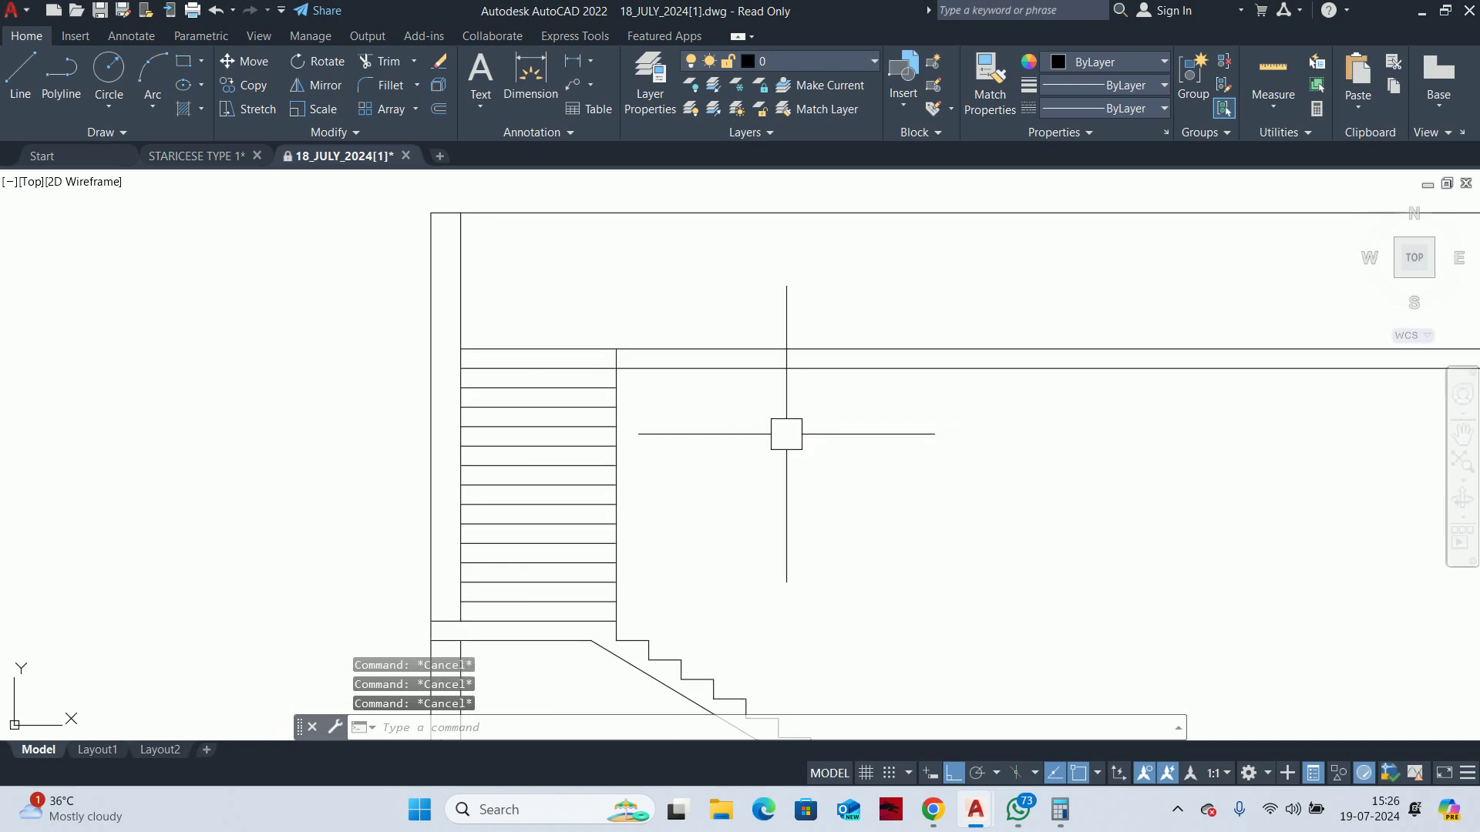
scroll(802, 450, down, 2)
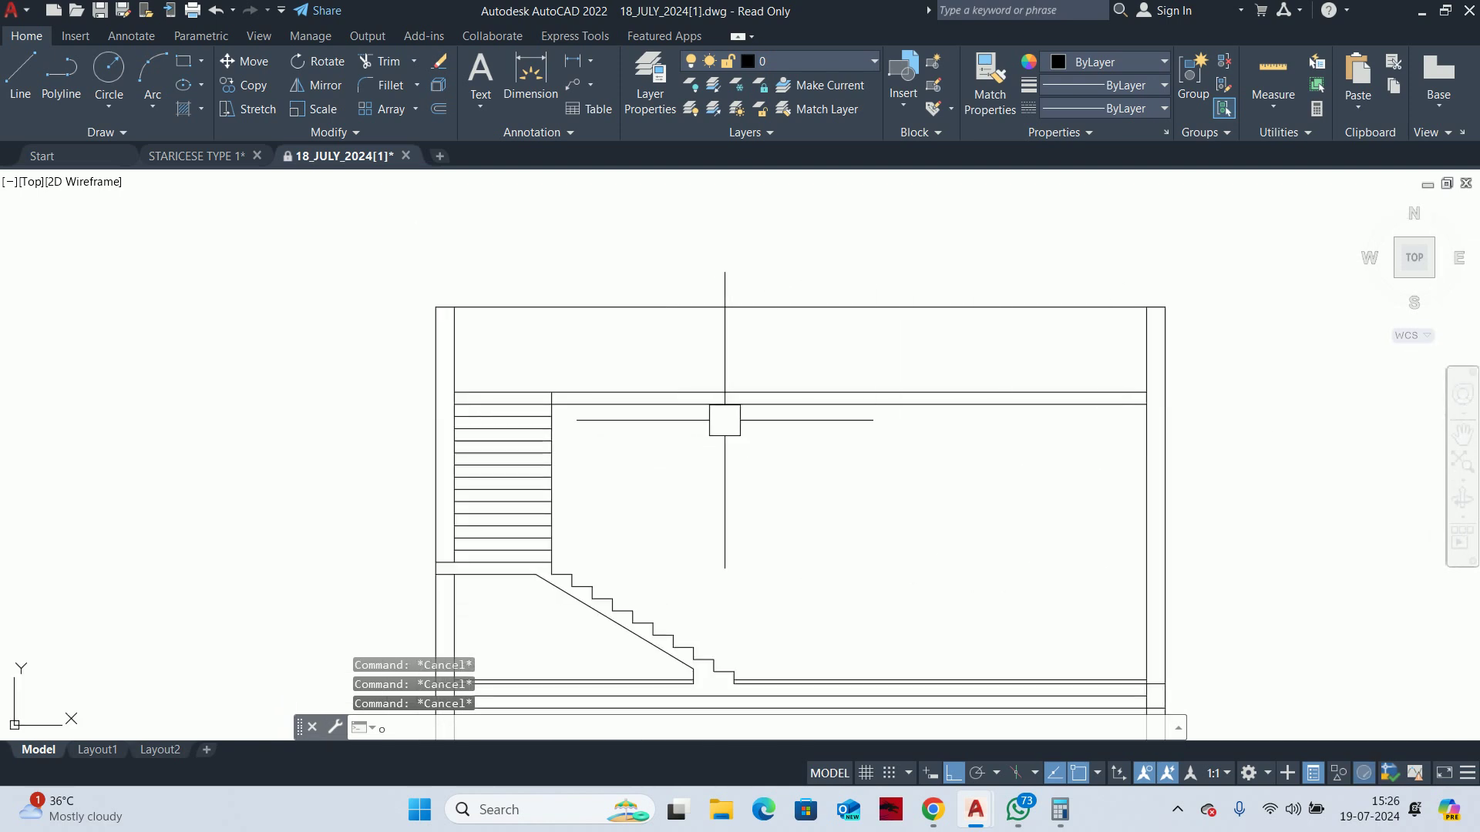
Offset two landing slab lines by 50 each
key(Return)
text(5)
key(Return)
scroll(723, 404, up, 3)
click(717, 385)
click(730, 424)
click(658, 410)
click(627, 495)
key(Escape)
Delete the unwanted long horizontal line
scroll(524, 439, up, 2)
click(456, 399)
scroll(460, 397, down, 2)
key(Delete)
Start a trim on the landing lines, then cancel it
key(Return)
scroll(255, 447, up, 3)
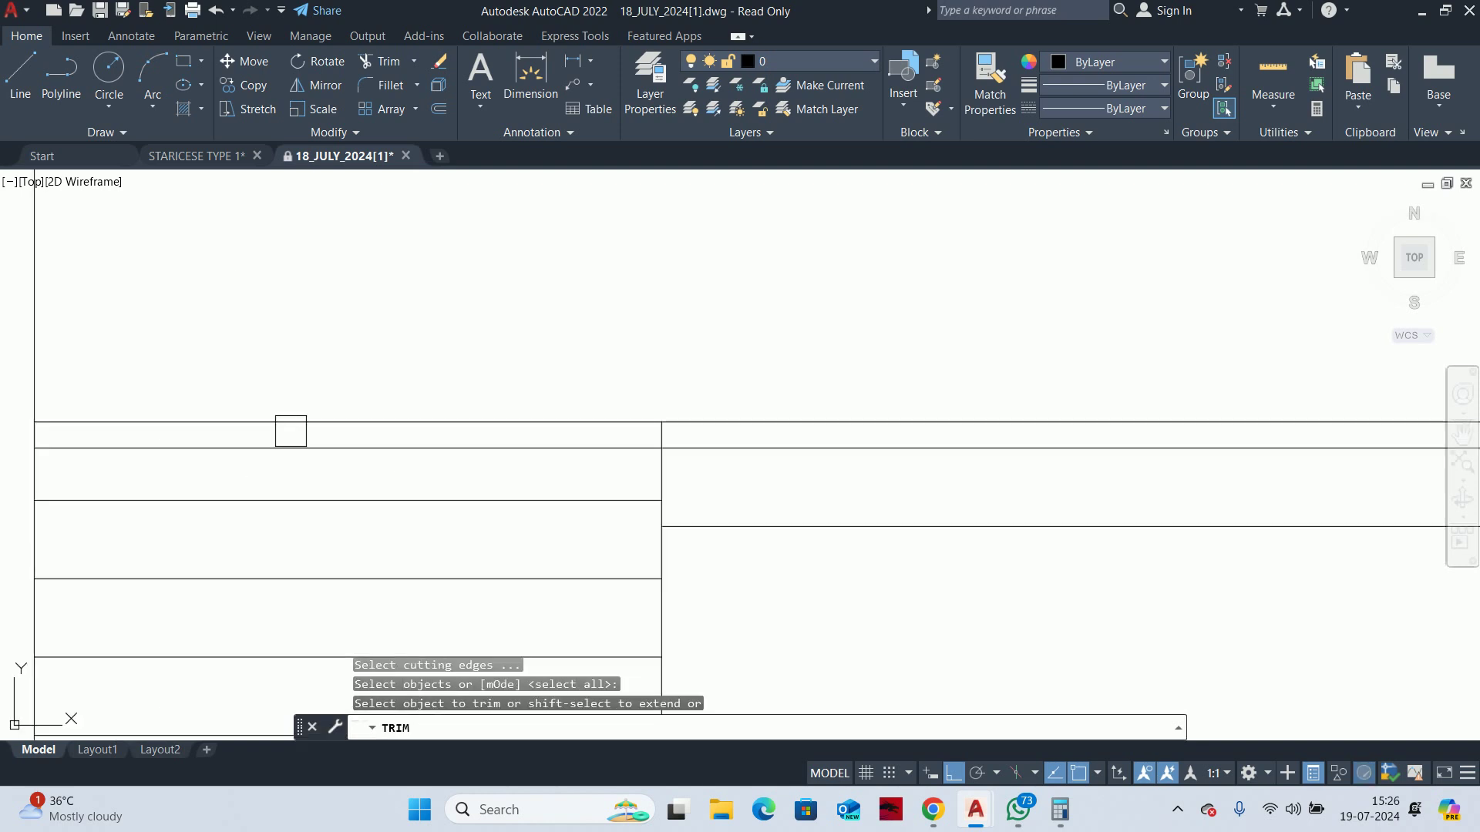
scroll(929, 496, down, 2)
middle_drag(929, 496, 914, 480)
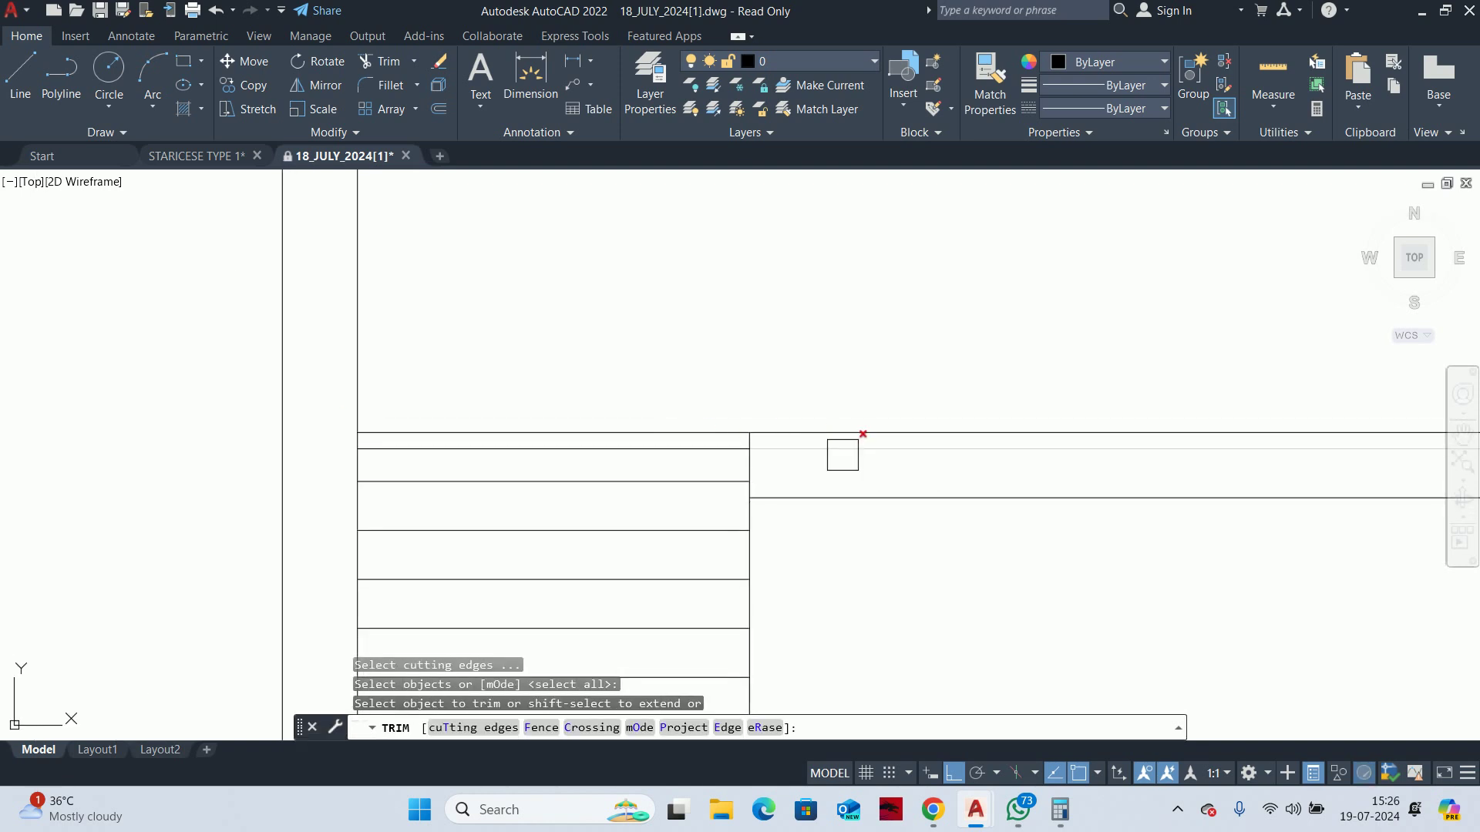
scroll(963, 472, down, 3)
key(Escape)
scroll(783, 444, up, 5)
Cancel another trim attempt and select the horizontal line above the slab
text(tr)
key(Return)
scroll(829, 420, up, 2)
click(829, 419)
scroll(829, 419, down, 2)
middle_drag(967, 425, 701, 456)
scroll(733, 453, down, 2)
key(Escape)
scroll(803, 453, up, 3)
click(794, 453)
click(763, 434)
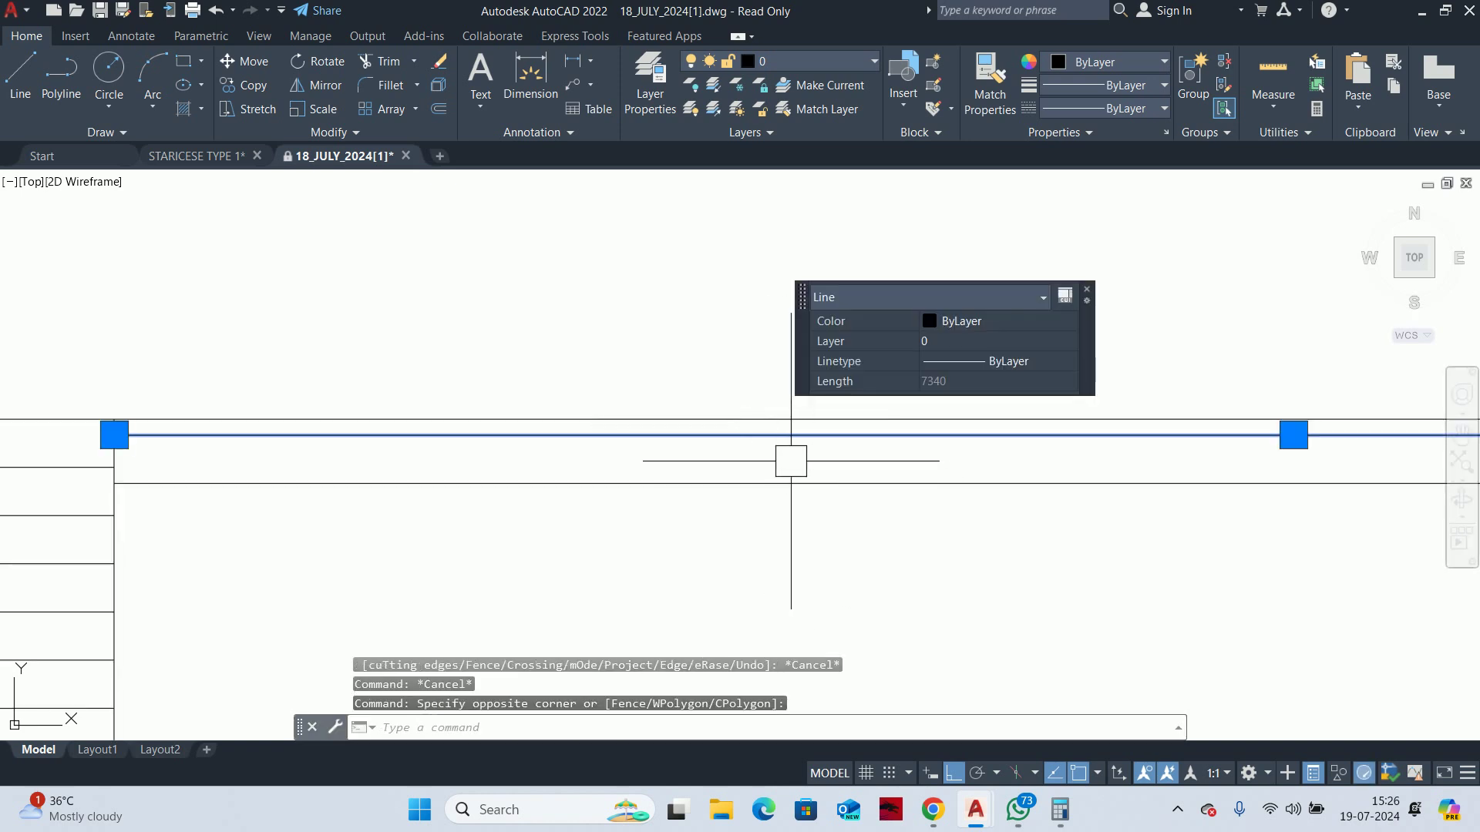
Delete the extra horizontal line and offset the slab line by 50 units
key(Delete)
key(Return)
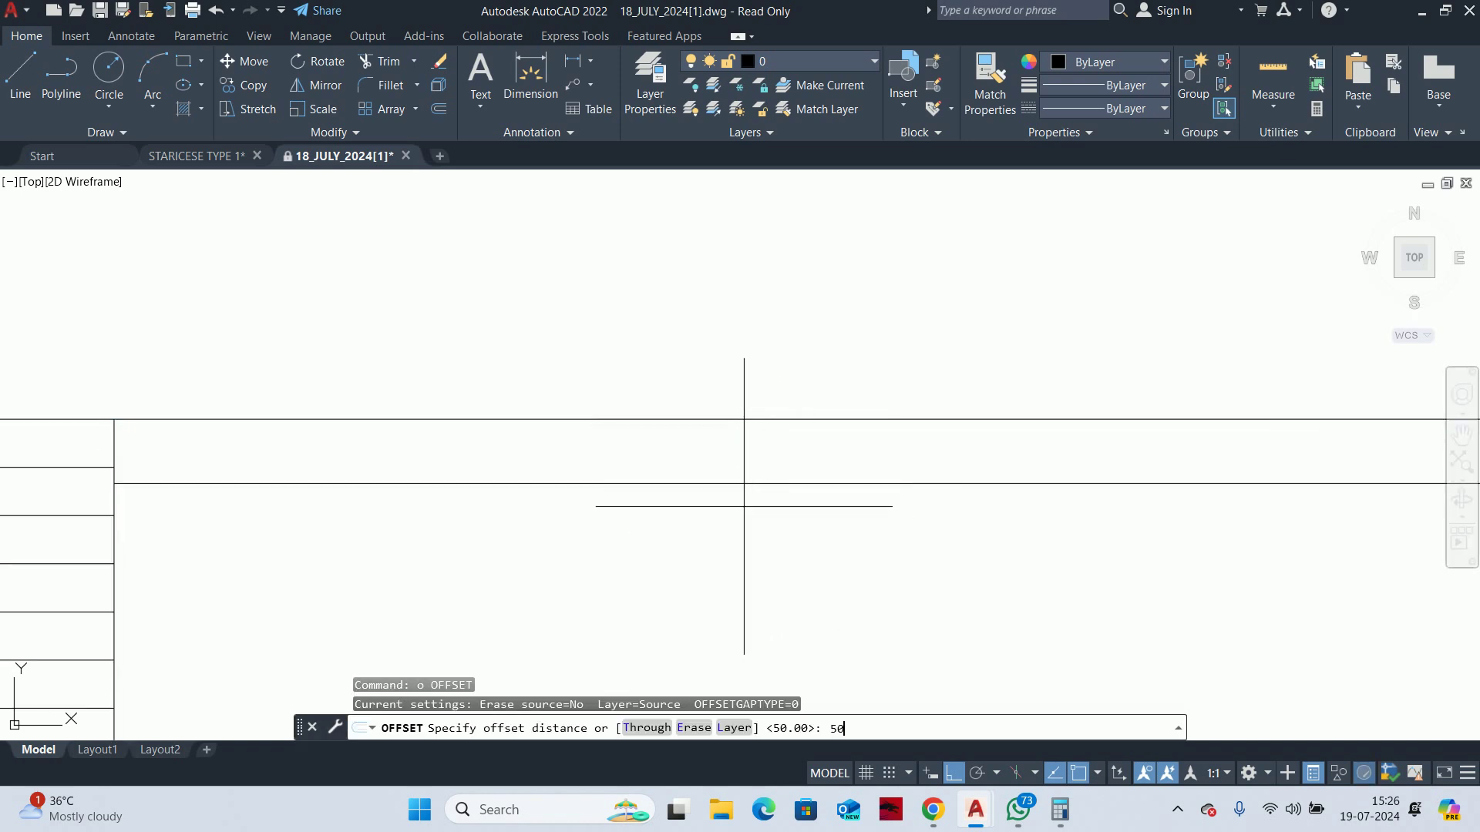
key(Return)
click(670, 485)
click(494, 454)
key(Escape)
Offset the horizontal slab line 50 units above itself
key(Escape)
Delete another stray horizontal line near the stair plan
middle_drag(281, 481, 627, 518)
click(614, 522)
key(Delete)
scroll(750, 568, down, 3)
scroll(742, 557, down, 2)
middle_drag(742, 558, 670, 521)
key(Return)
scroll(662, 509, up, 3)
text(50)
key(Return)
click(639, 505)
scroll(515, 508, down, 2)
scroll(753, 522, up, 2)
Cancel a stray LINE command and an accidental text command
key(Escape)
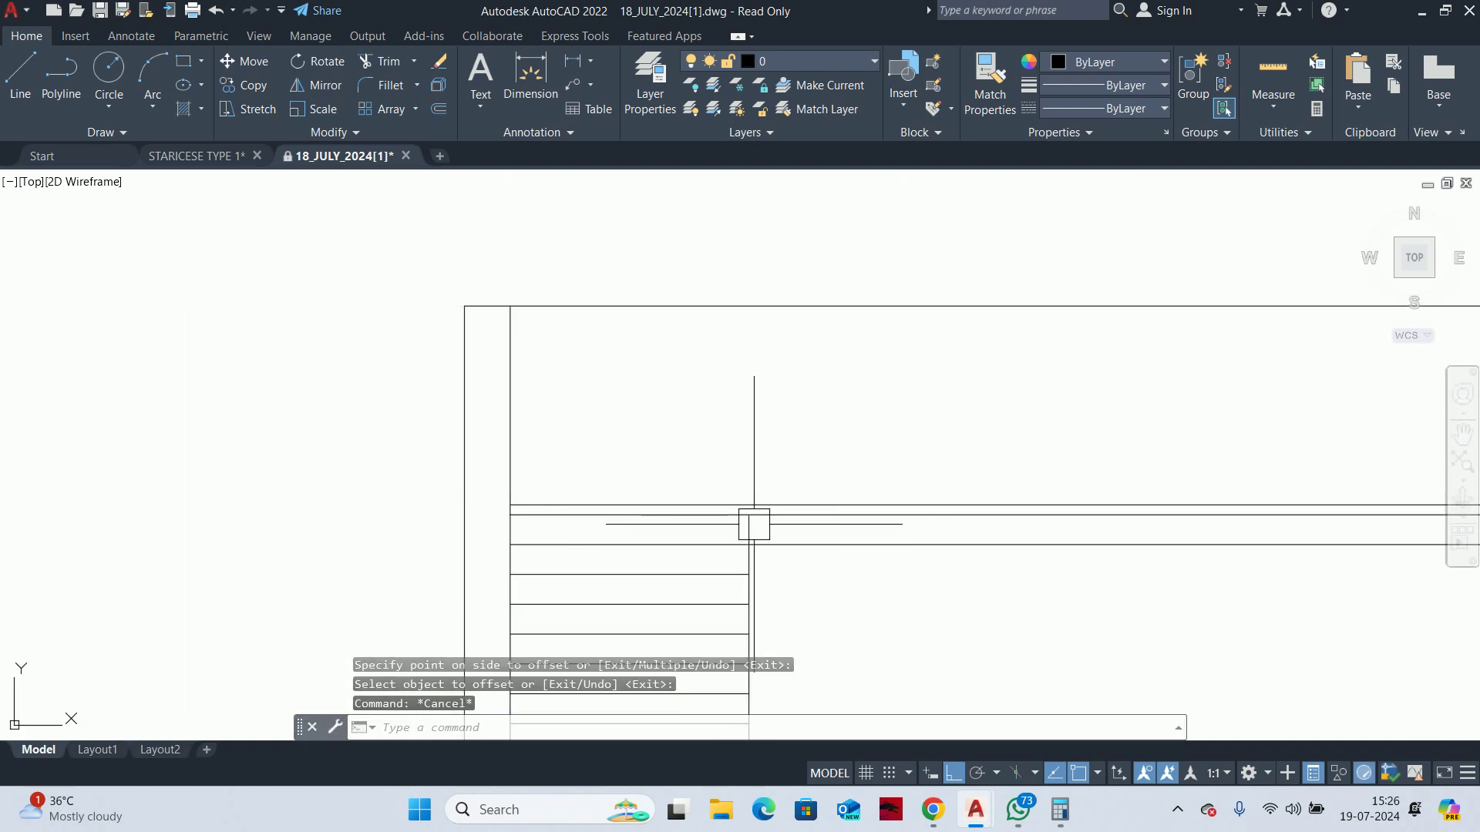
text(1)
key(Return)
click(716, 505)
middle_drag(743, 331, 709, 447)
scroll(724, 438, down, 3)
key(Escape)
Start a TRIM with TR, then cancel it
key(Escape)
key(Escape)
text(t)
key(Return)
key(Escape)
key(Escape)
scroll(794, 568, up, 4)
text(tr)
key(Return)
key(Escape)
scroll(801, 540, down, 5)
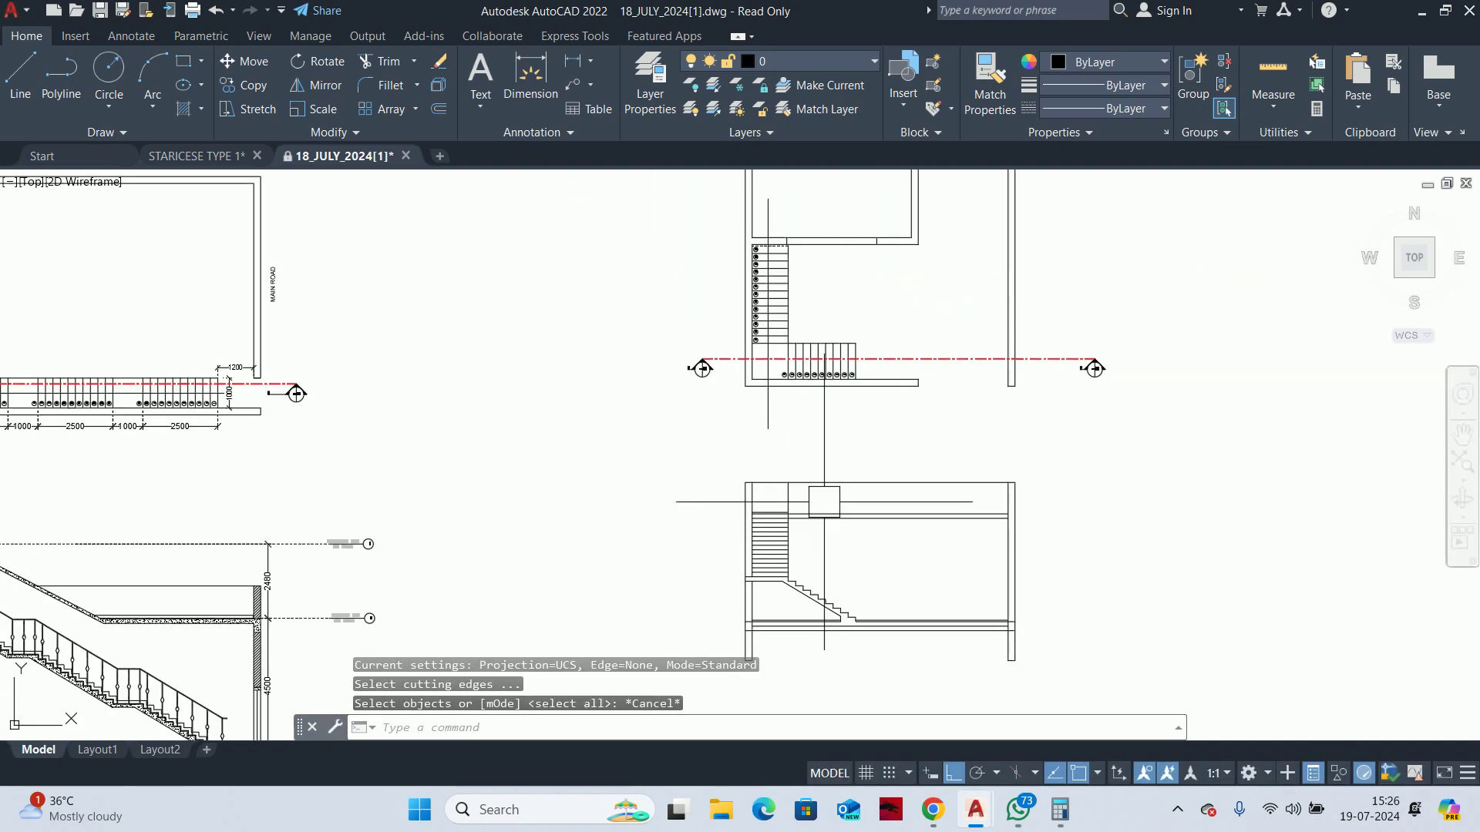
scroll(833, 497, up, 4)
scroll(833, 497, up, 2)
key(Escape)
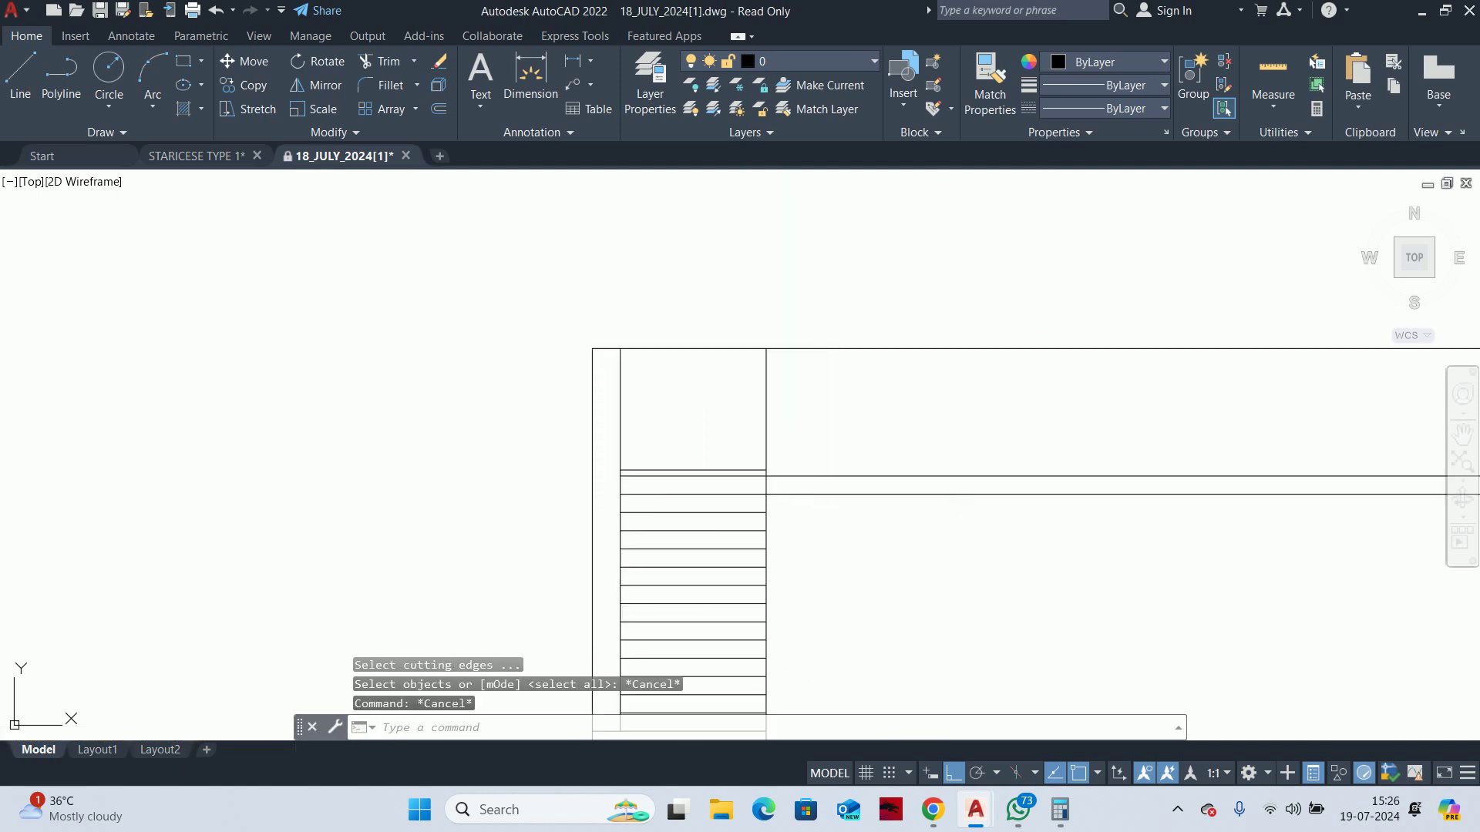
Bring the stair flight into view and cancel the leftover trim commands
middle_drag(804, 507, 898, 378)
scroll(898, 378, up, 2)
scroll(824, 357, up, 2)
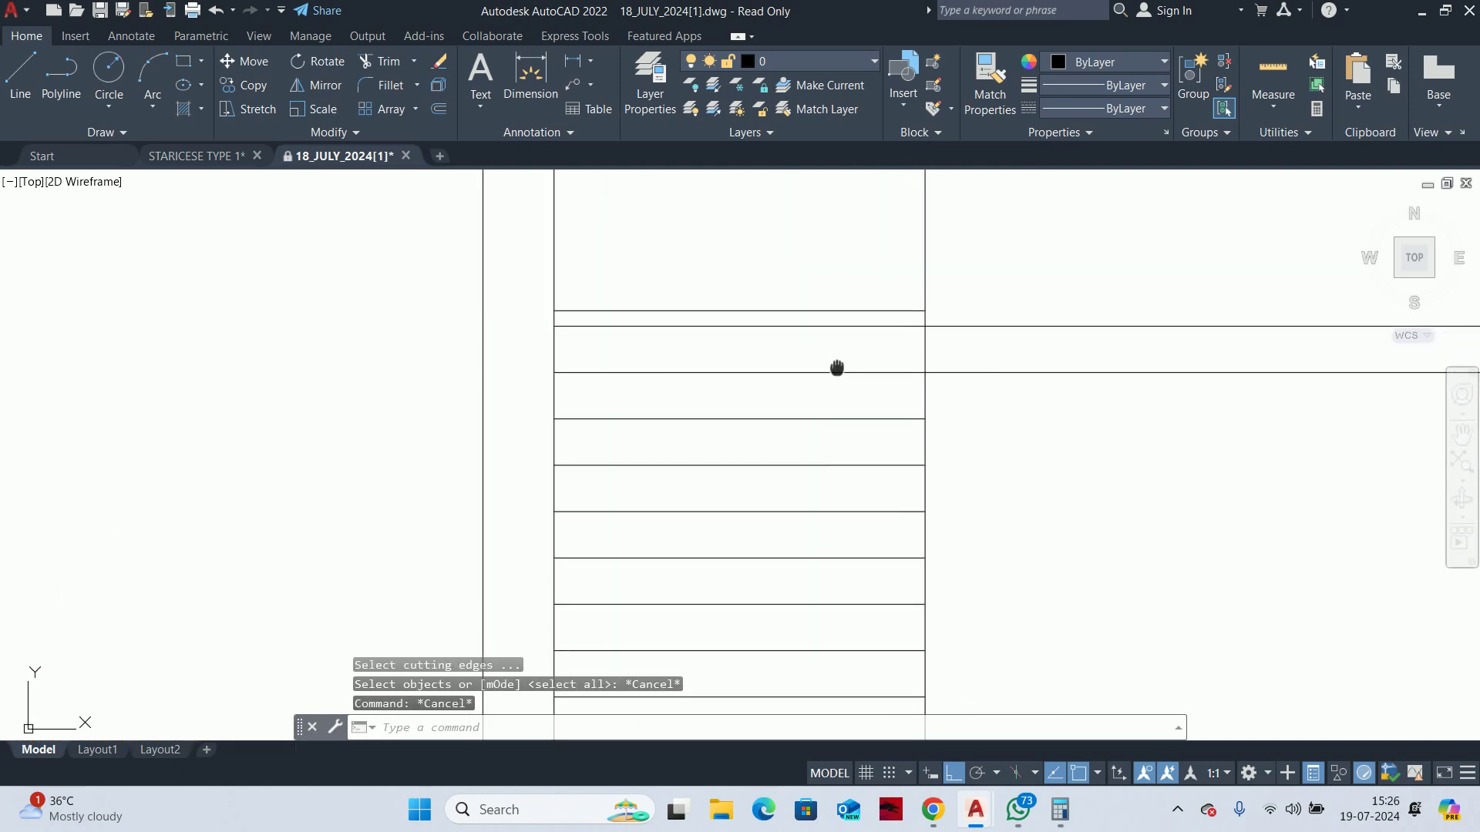
key(Escape)
key(Escape)
key(Return)
scroll(849, 336, up, 2)
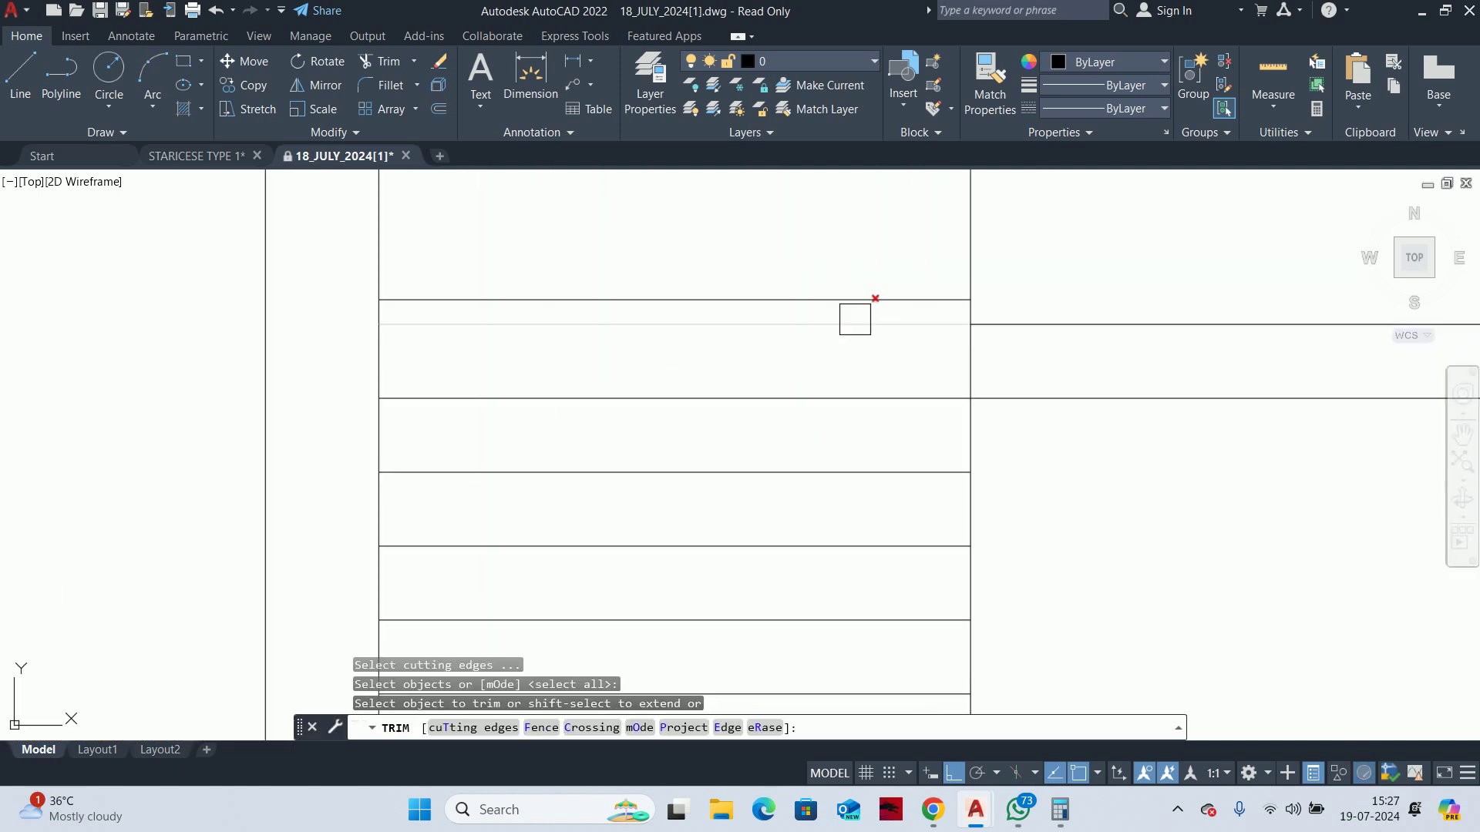
key(Escape)
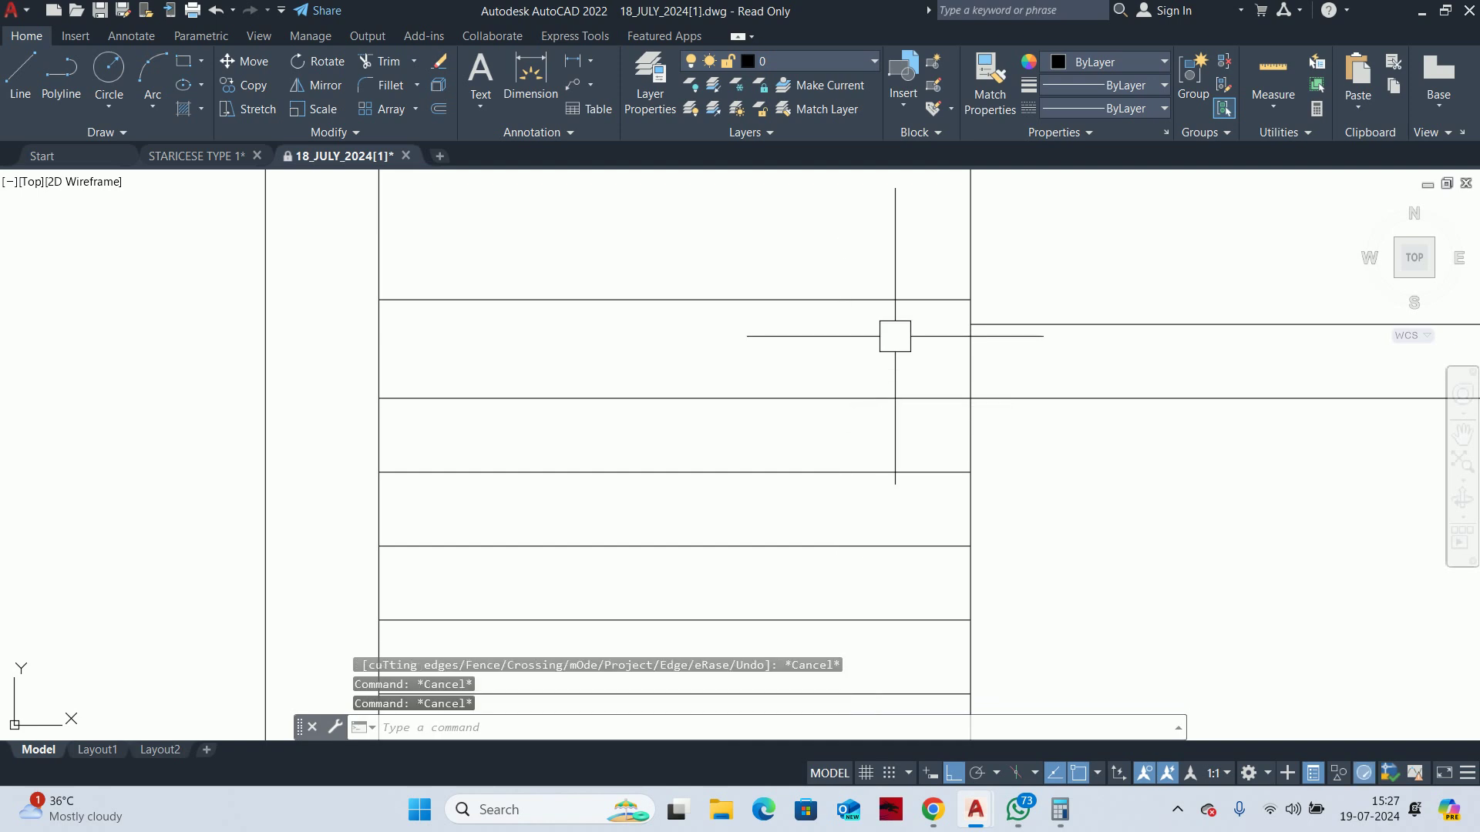
key(Escape)
scroll(910, 383, down, 5)
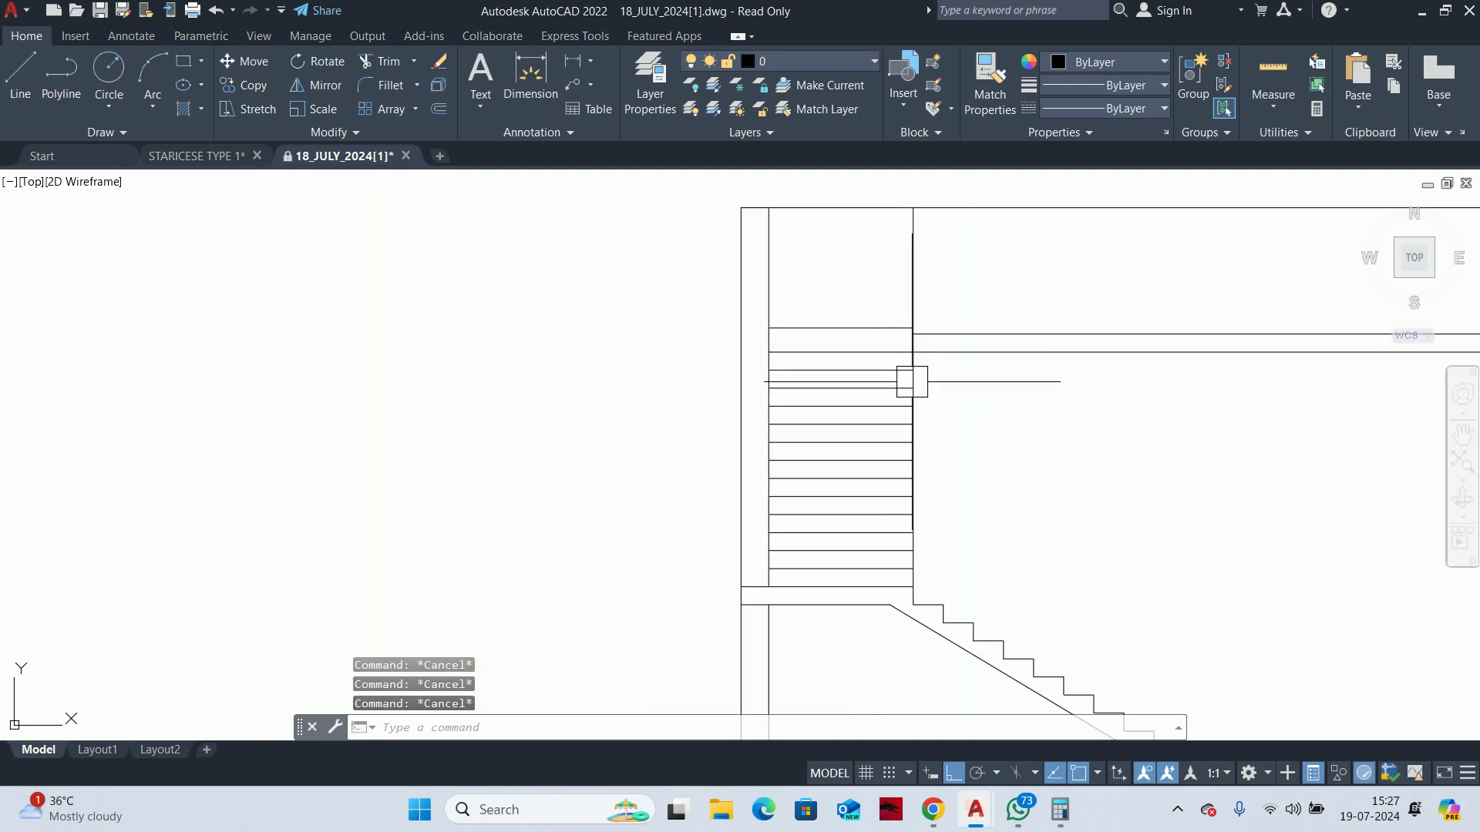
scroll(886, 351, up, 2)
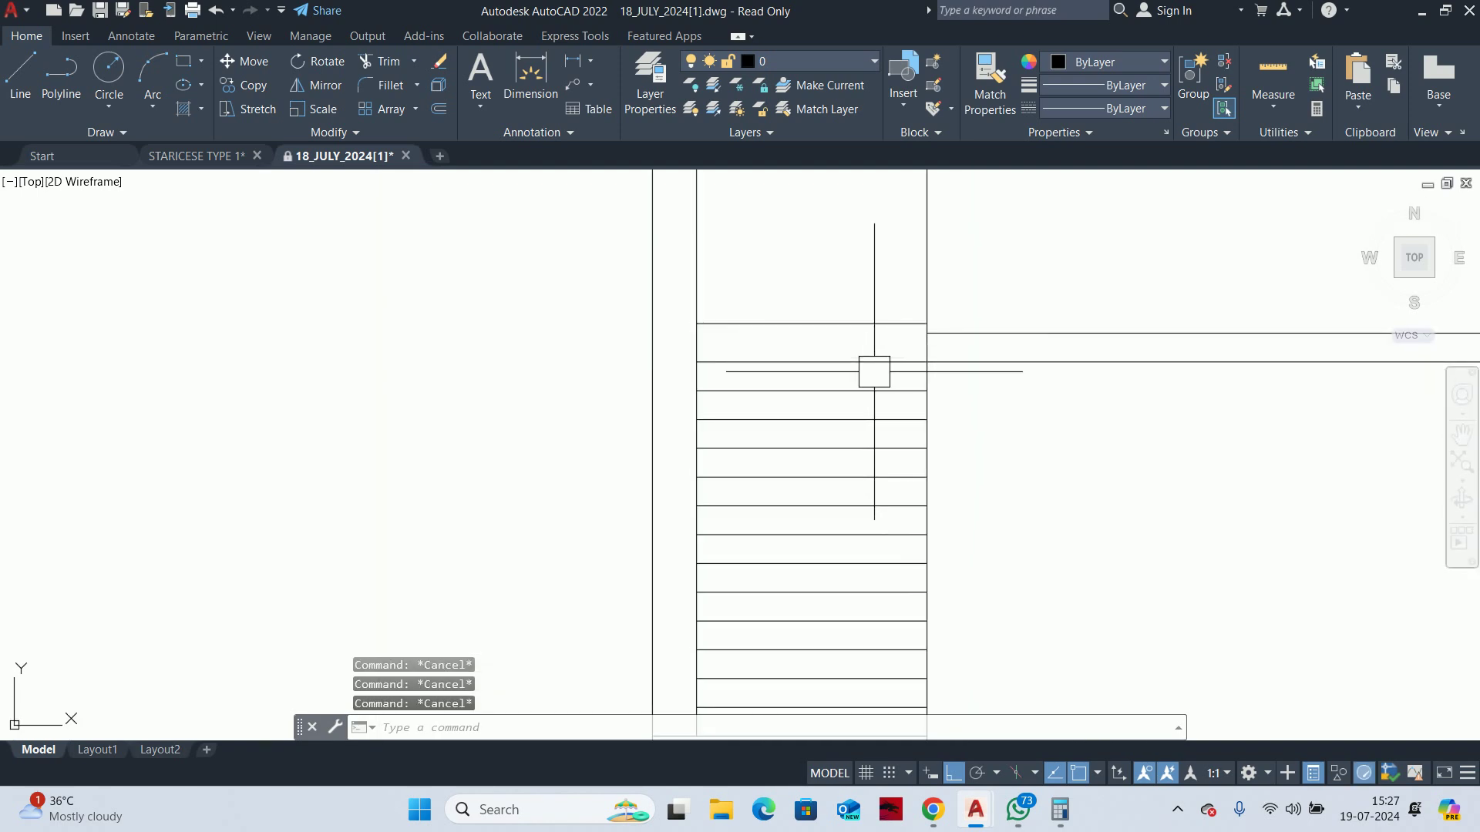
scroll(872, 391, down, 3)
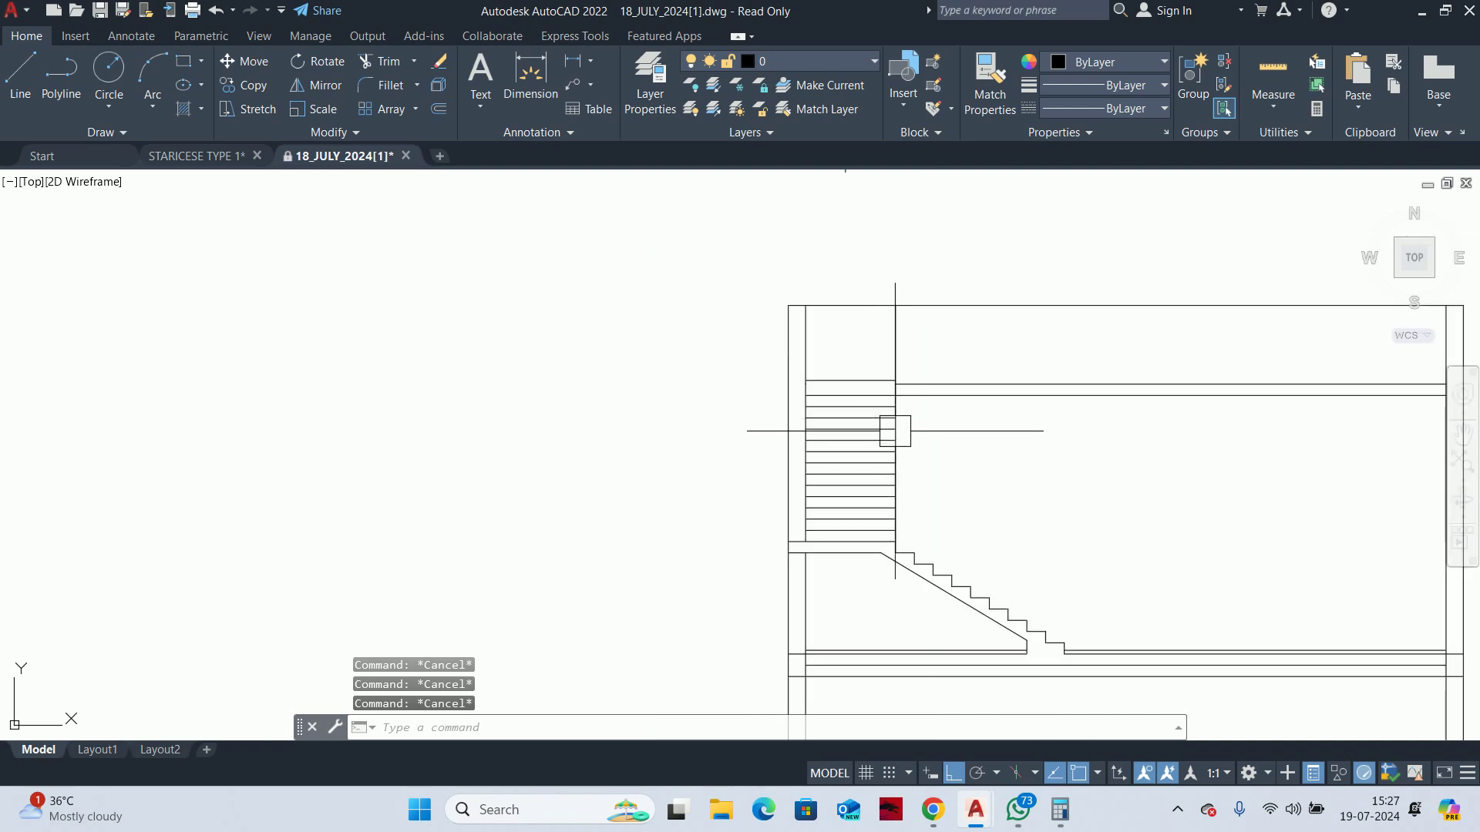
scroll(1067, 600, up, 3)
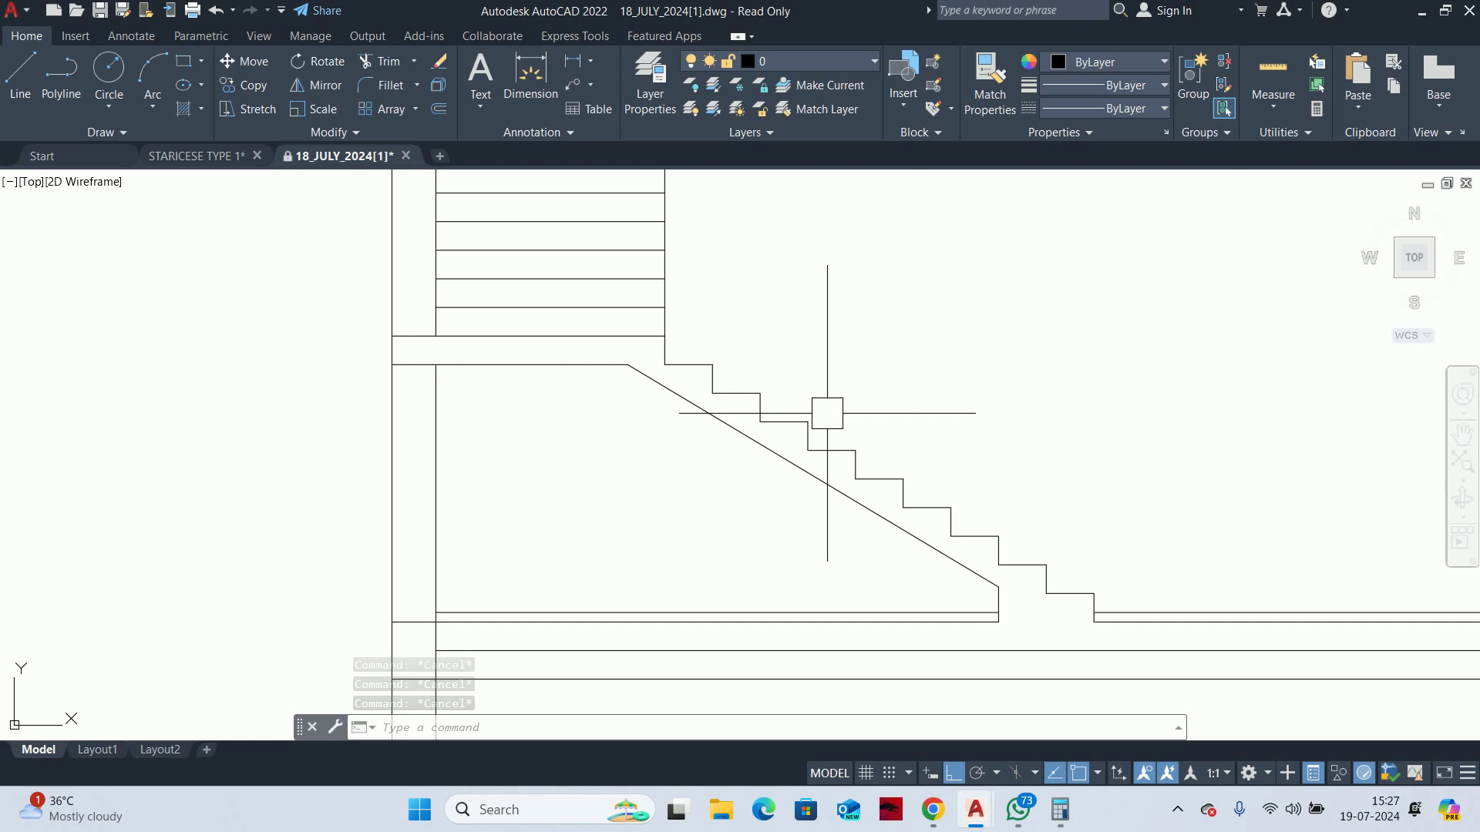
middle_drag(528, 264, 756, 562)
scroll(806, 436, down, 2)
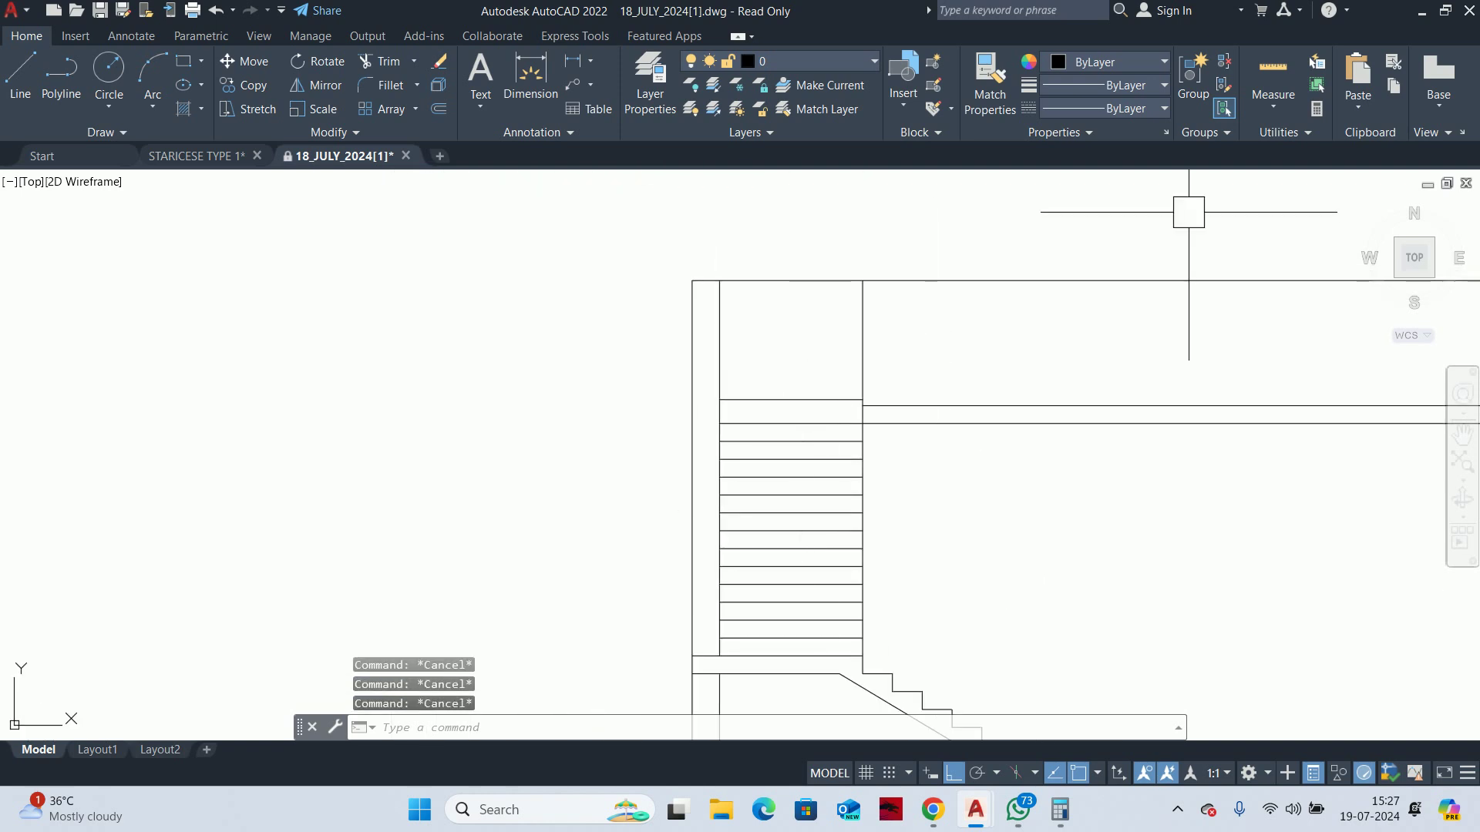
scroll(796, 402, up, 3)
scroll(908, 428, down, 3)
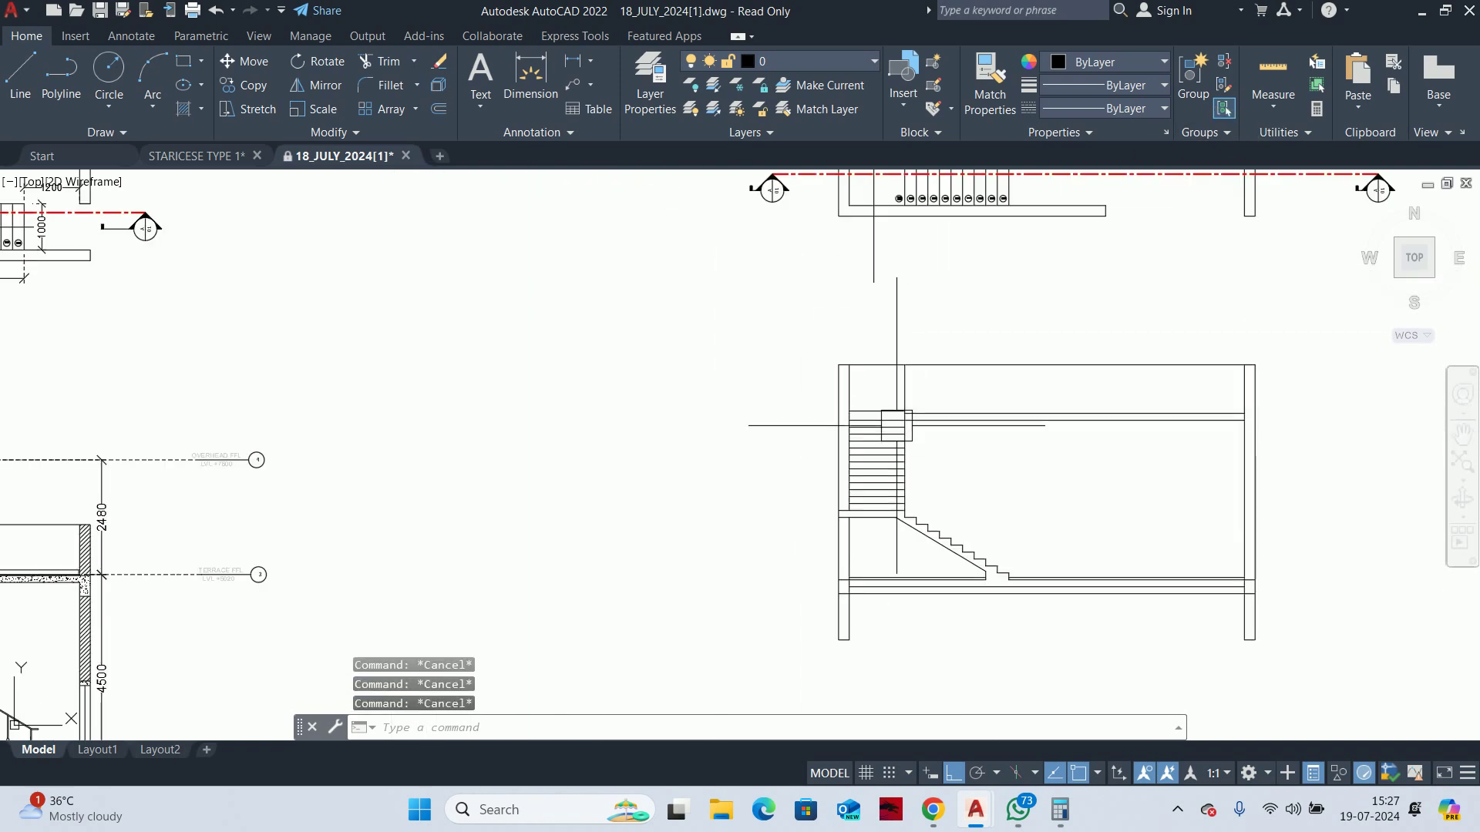
scroll(958, 429, down, 2)
click(1264, 79)
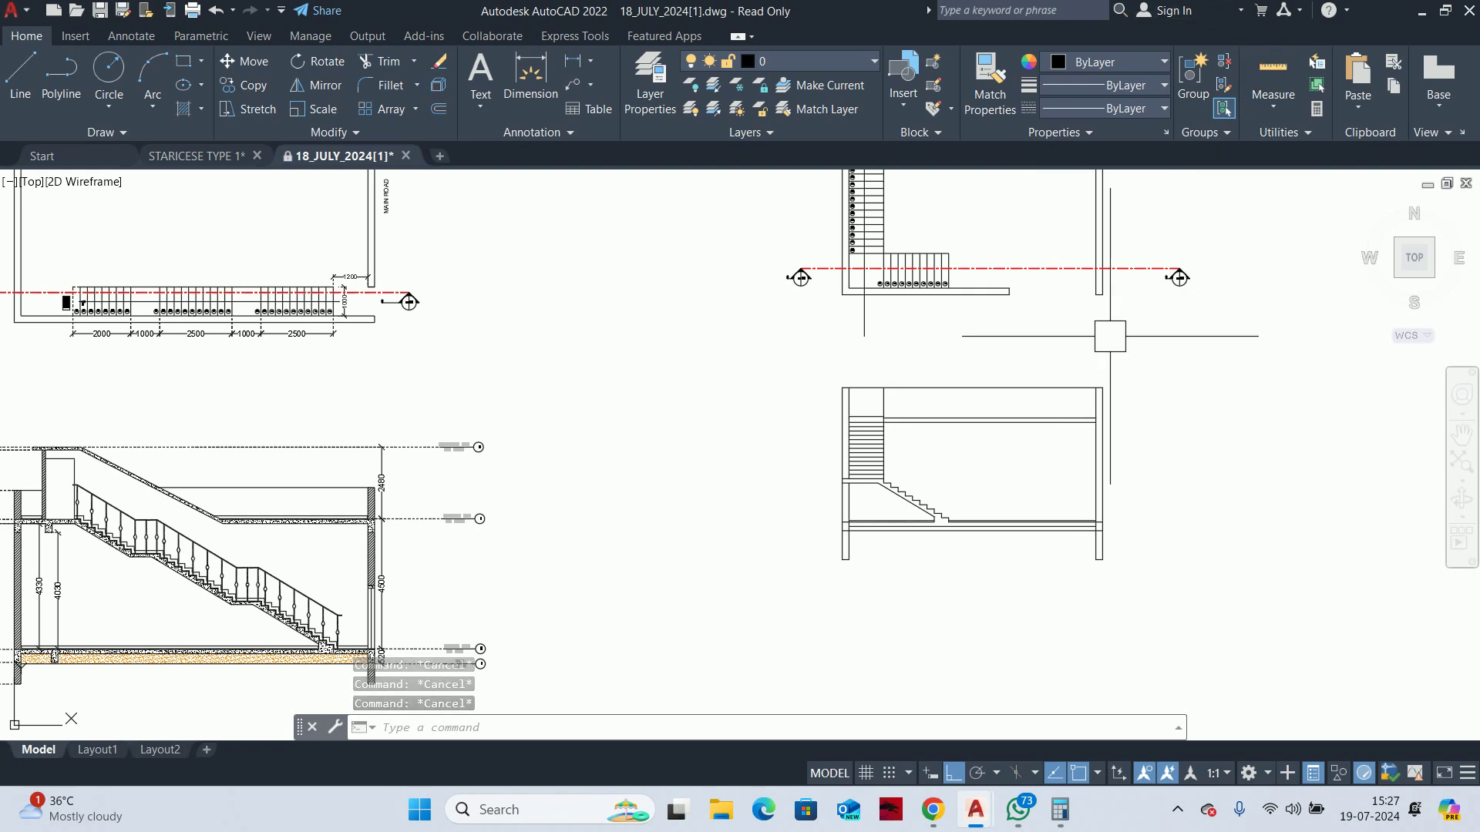
text(dli)
key(Return)
scroll(1082, 394, up, 4)
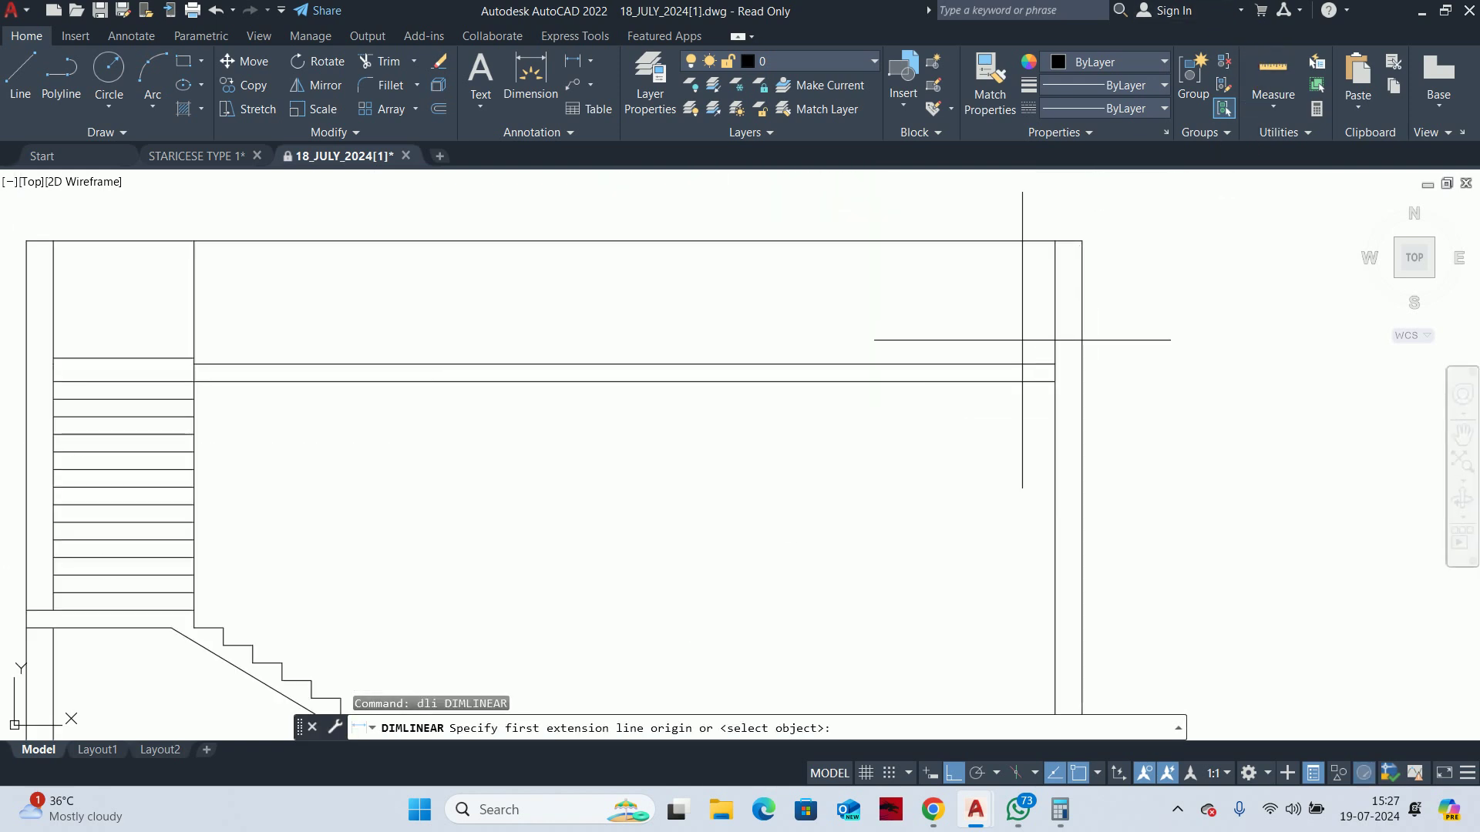
scroll(1050, 363, up, 4)
scroll(1070, 351, up, 4)
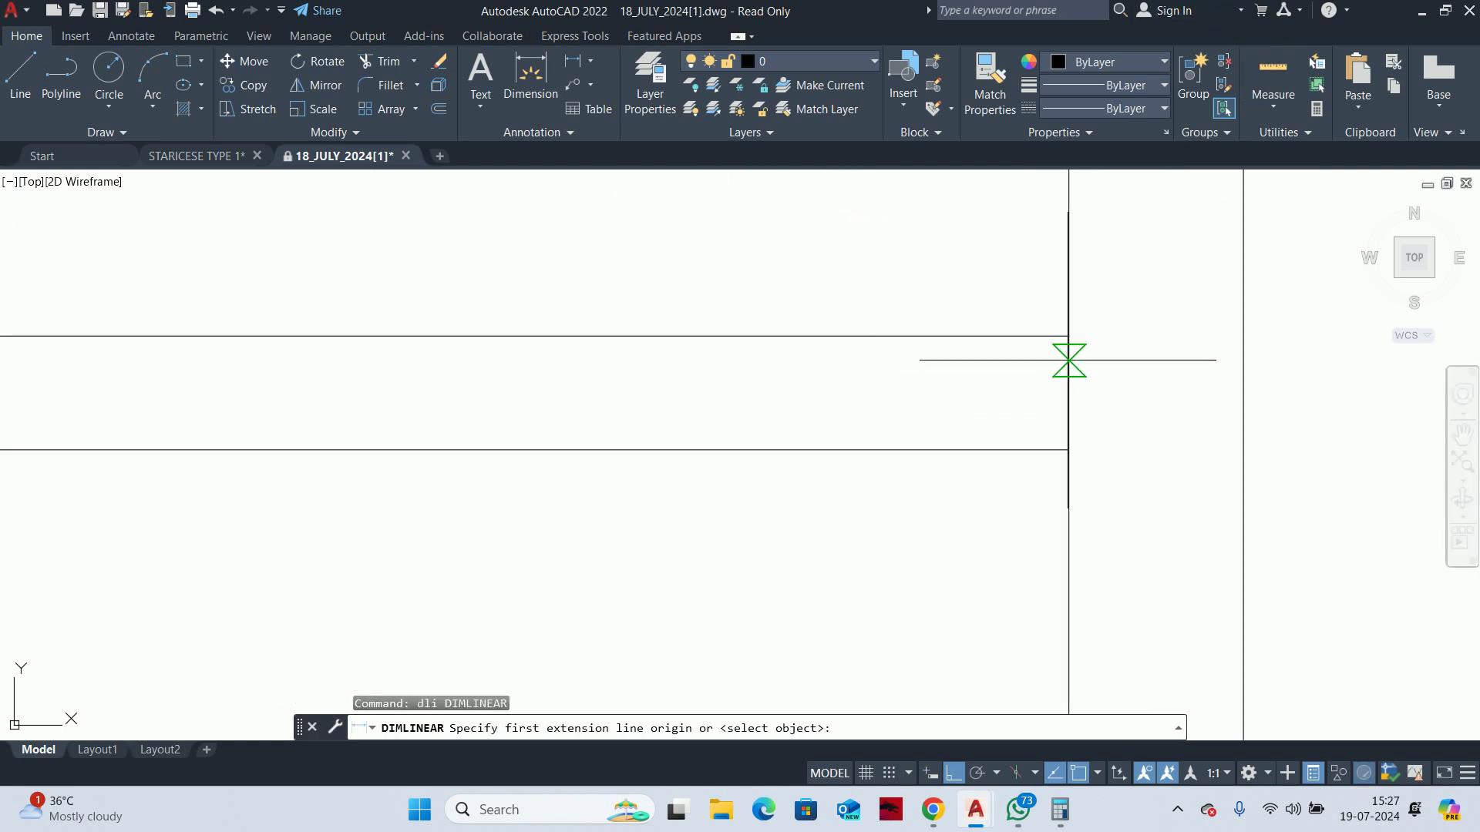
click(1066, 339)
scroll(1094, 386, down, 6)
scroll(1093, 357, down, 3)
scroll(1061, 321, up, 3)
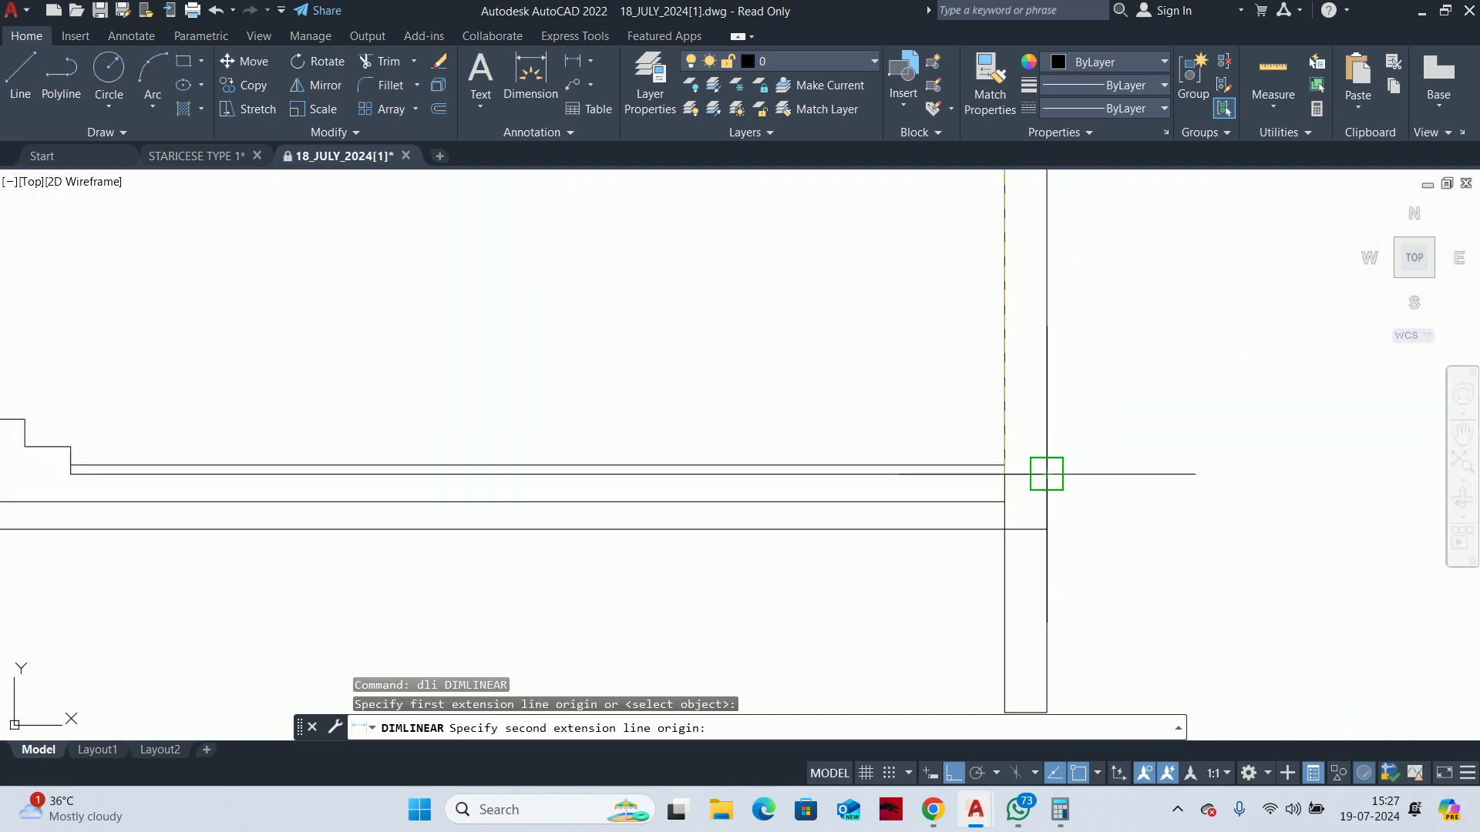
click(1046, 473)
scroll(1094, 478, down, 2)
scroll(1100, 478, down, 2)
scroll(1145, 495, up, 5)
scroll(1145, 495, up, 2)
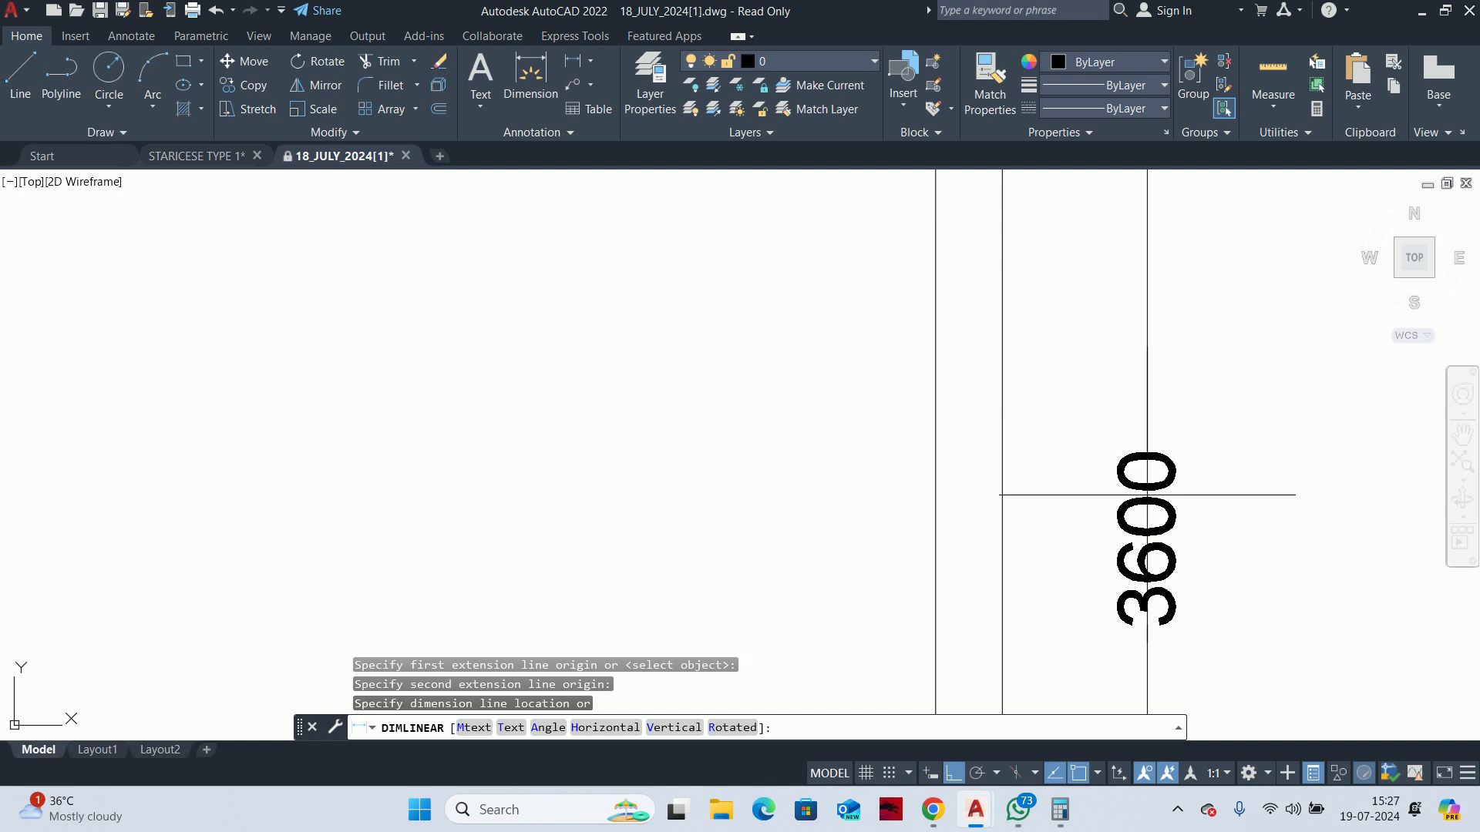
scroll(1147, 495, down, 2)
scroll(1147, 495, down, 2)
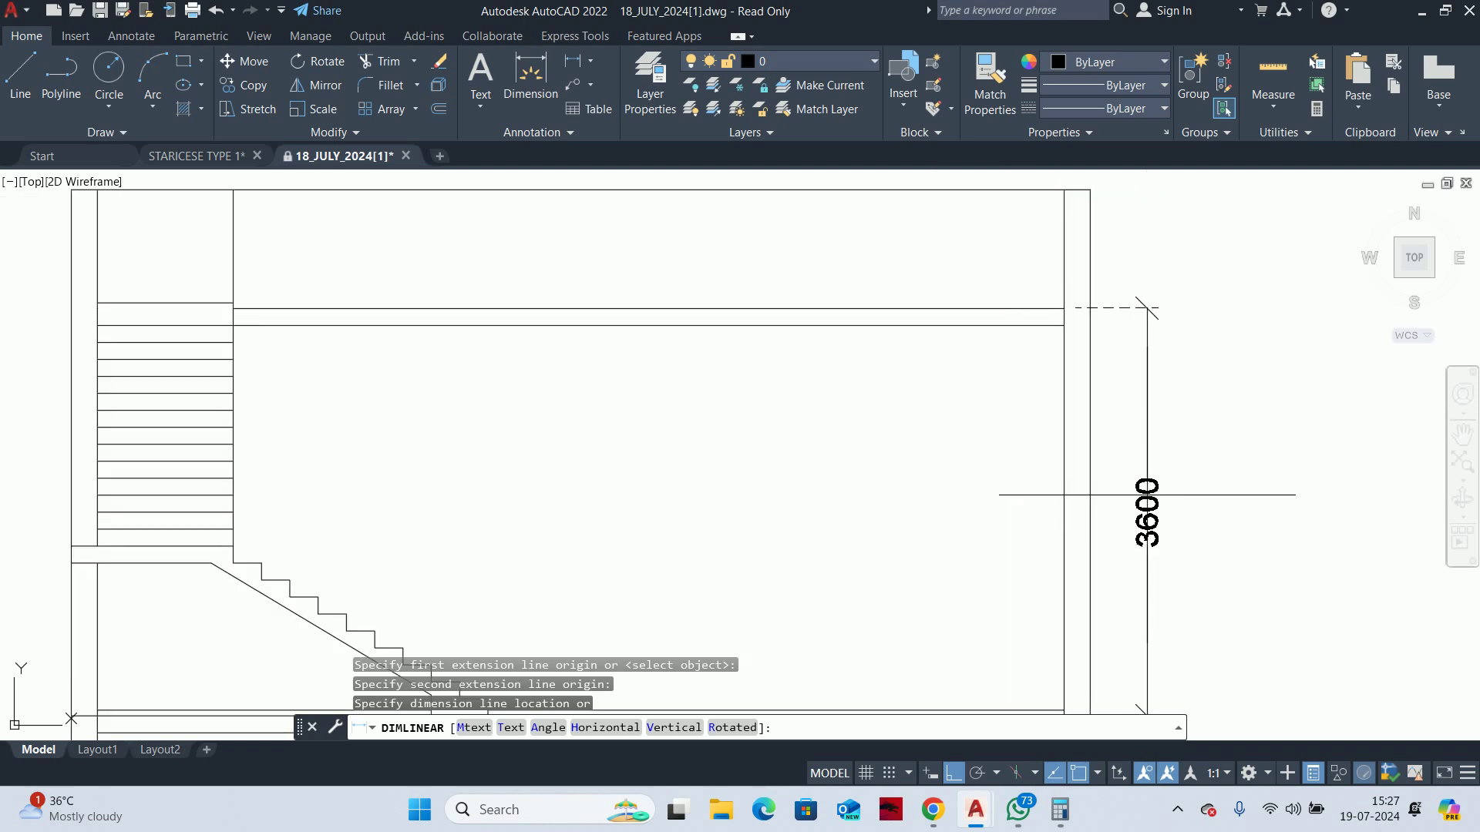
scroll(1147, 495, down, 1)
scroll(1150, 439, down, 1)
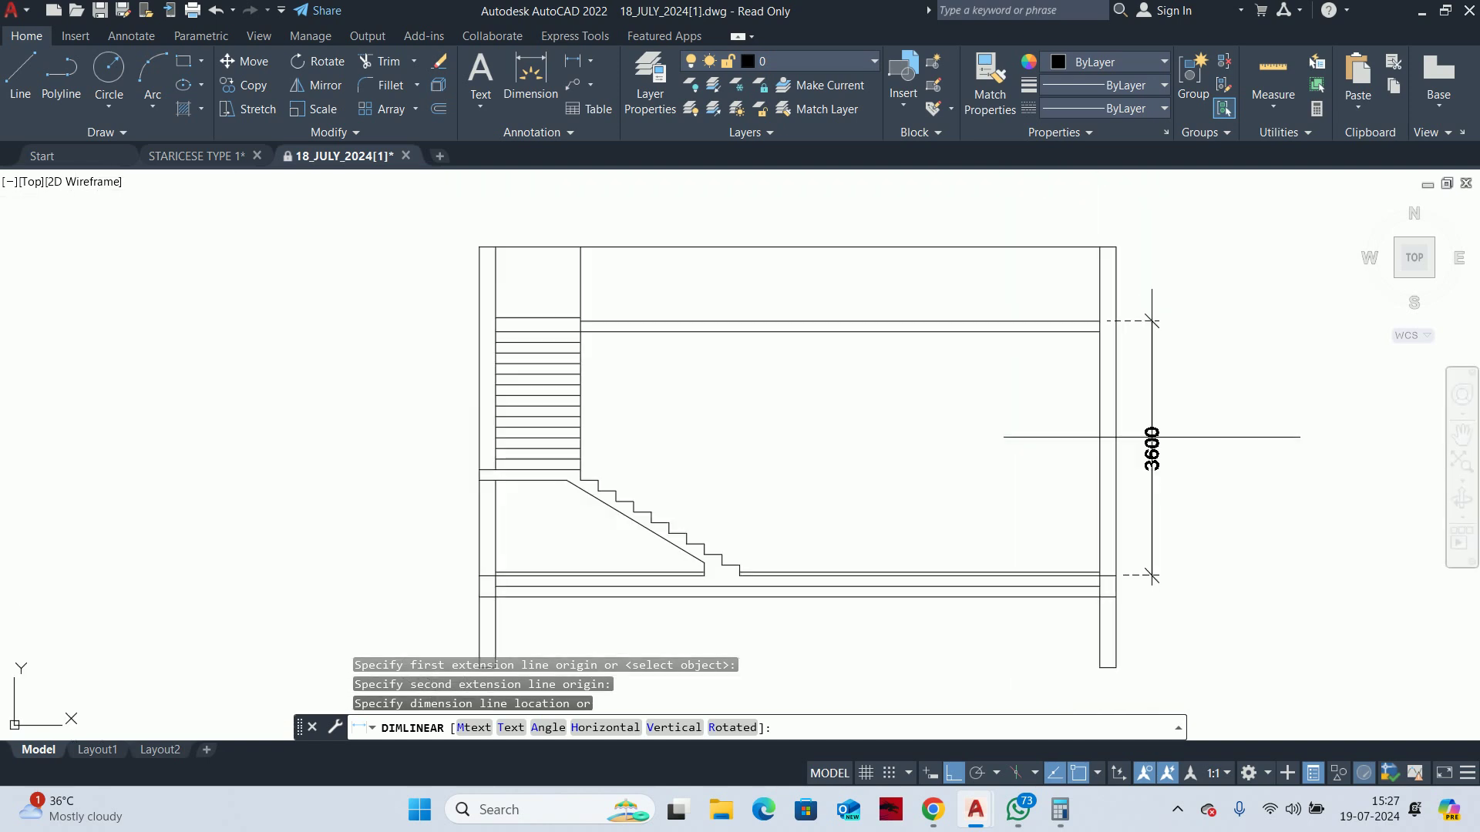
key(Escape)
key(Escape)
scroll(592, 400, up, 2)
scroll(717, 343, up, 2)
key(Escape)
middle_drag(729, 349, 727, 344)
scroll(770, 380, down, 3)
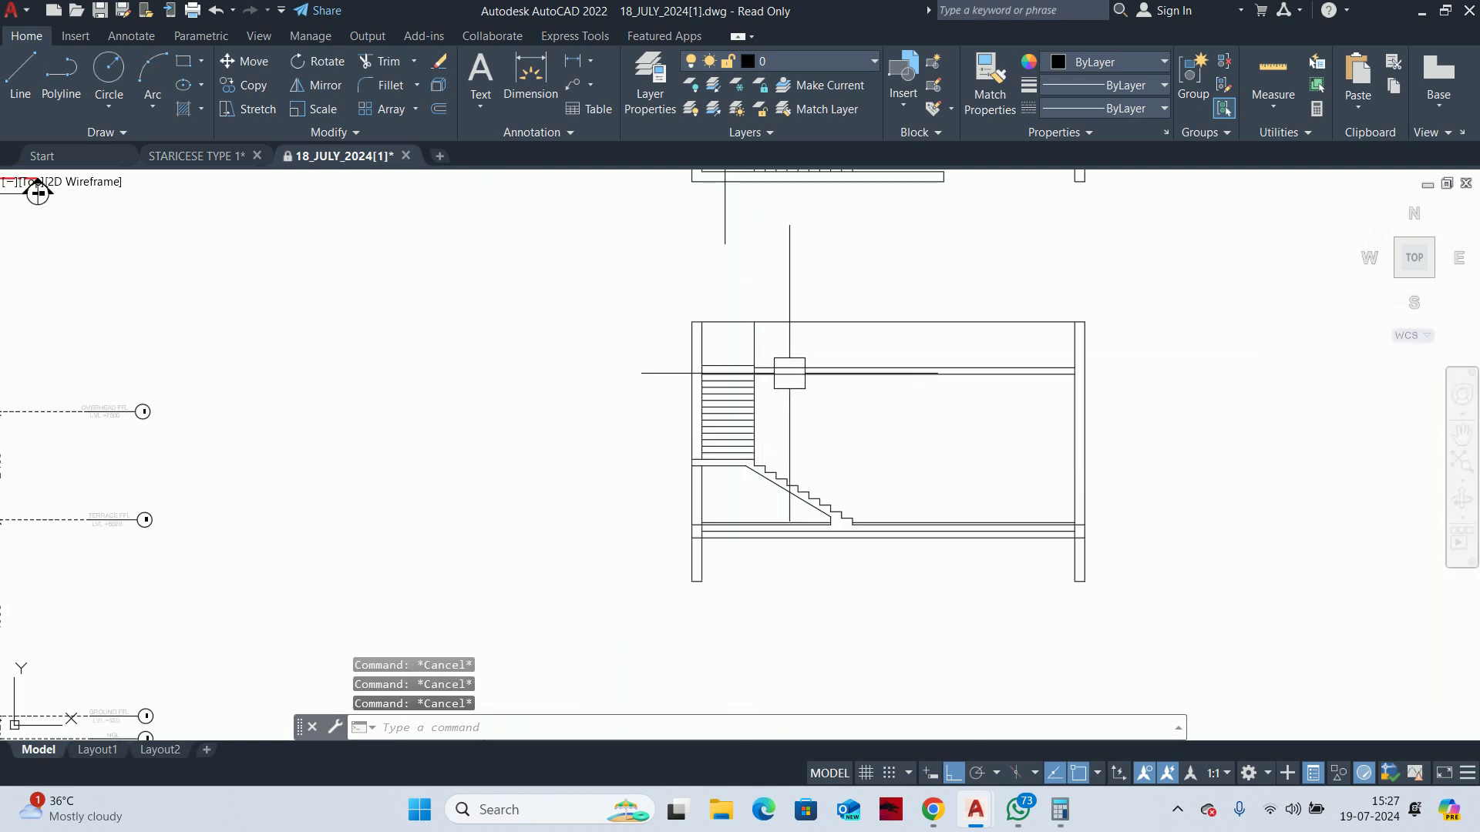
scroll(848, 532, up, 3)
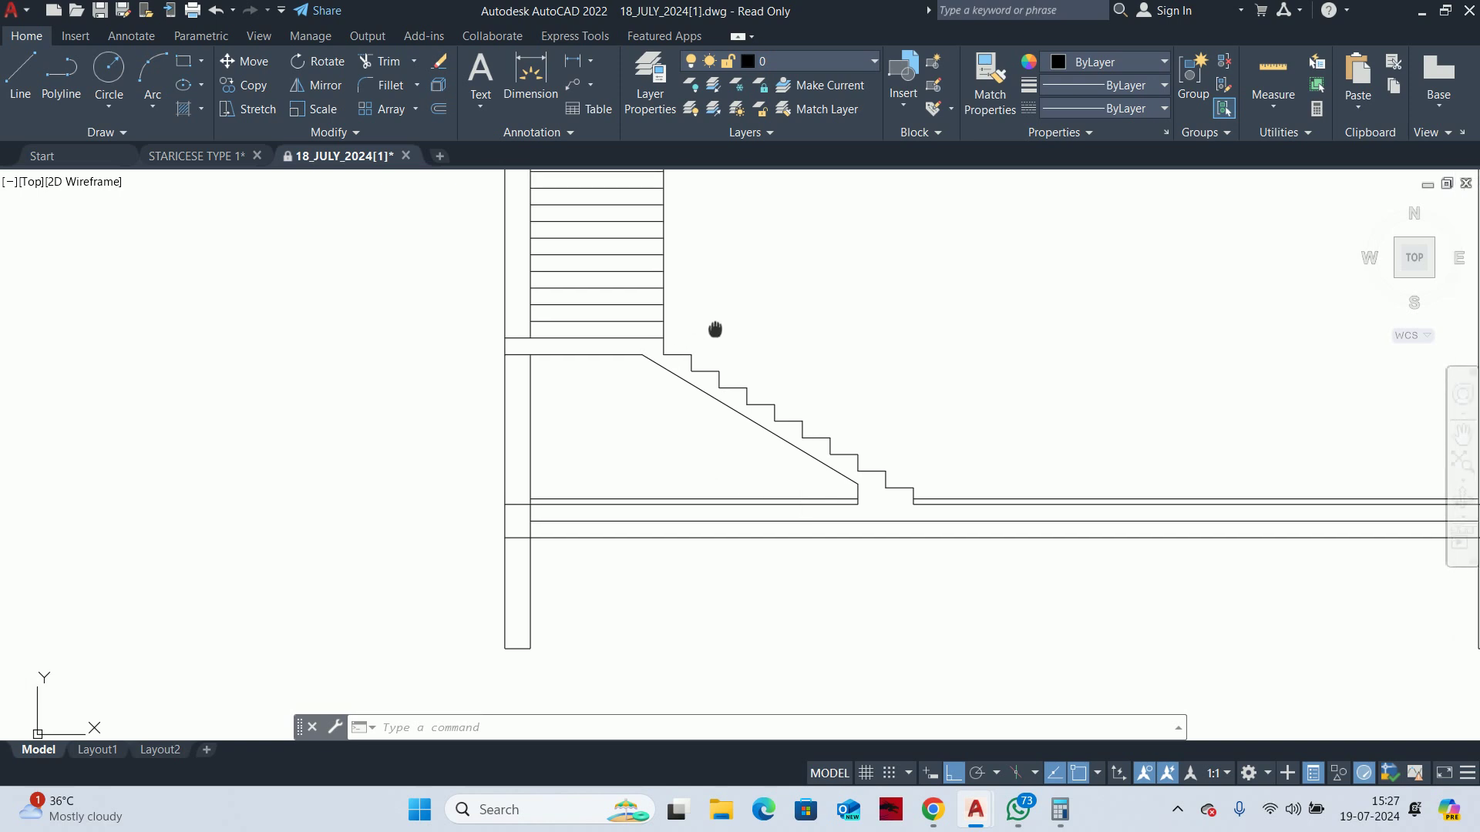
middle_drag(689, 315, 596, 373)
key(Escape)
key(Escape)
key(Escape)
scroll(985, 453, down, 5)
scroll(898, 436, up, 3)
middle_drag(899, 436, 552, 355)
text(h)
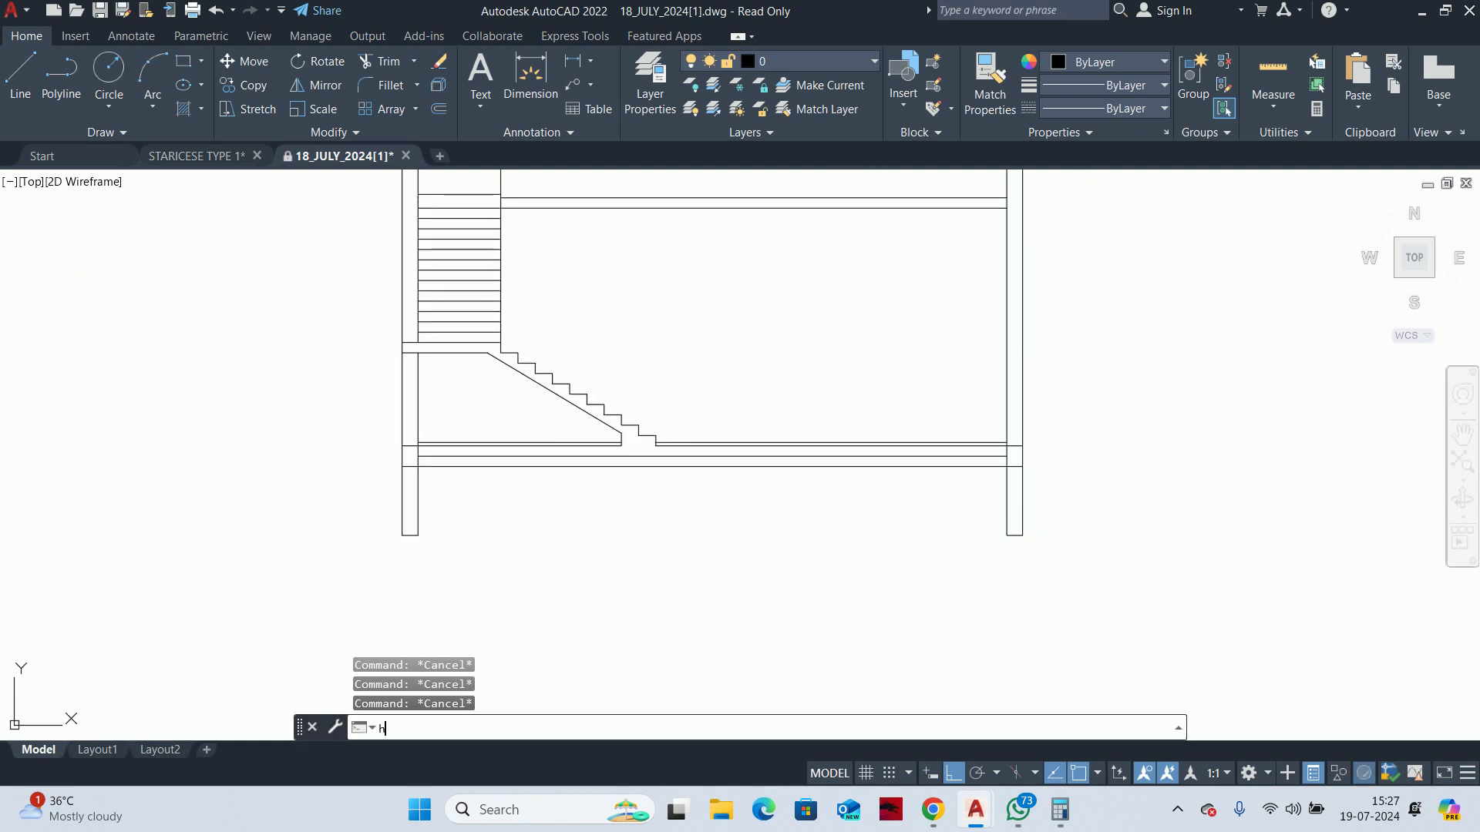
Hatch the landing slab, stair waist and floor slab with the AR-CONC concrete pattern
key(Return)
scroll(608, 451, up, 2)
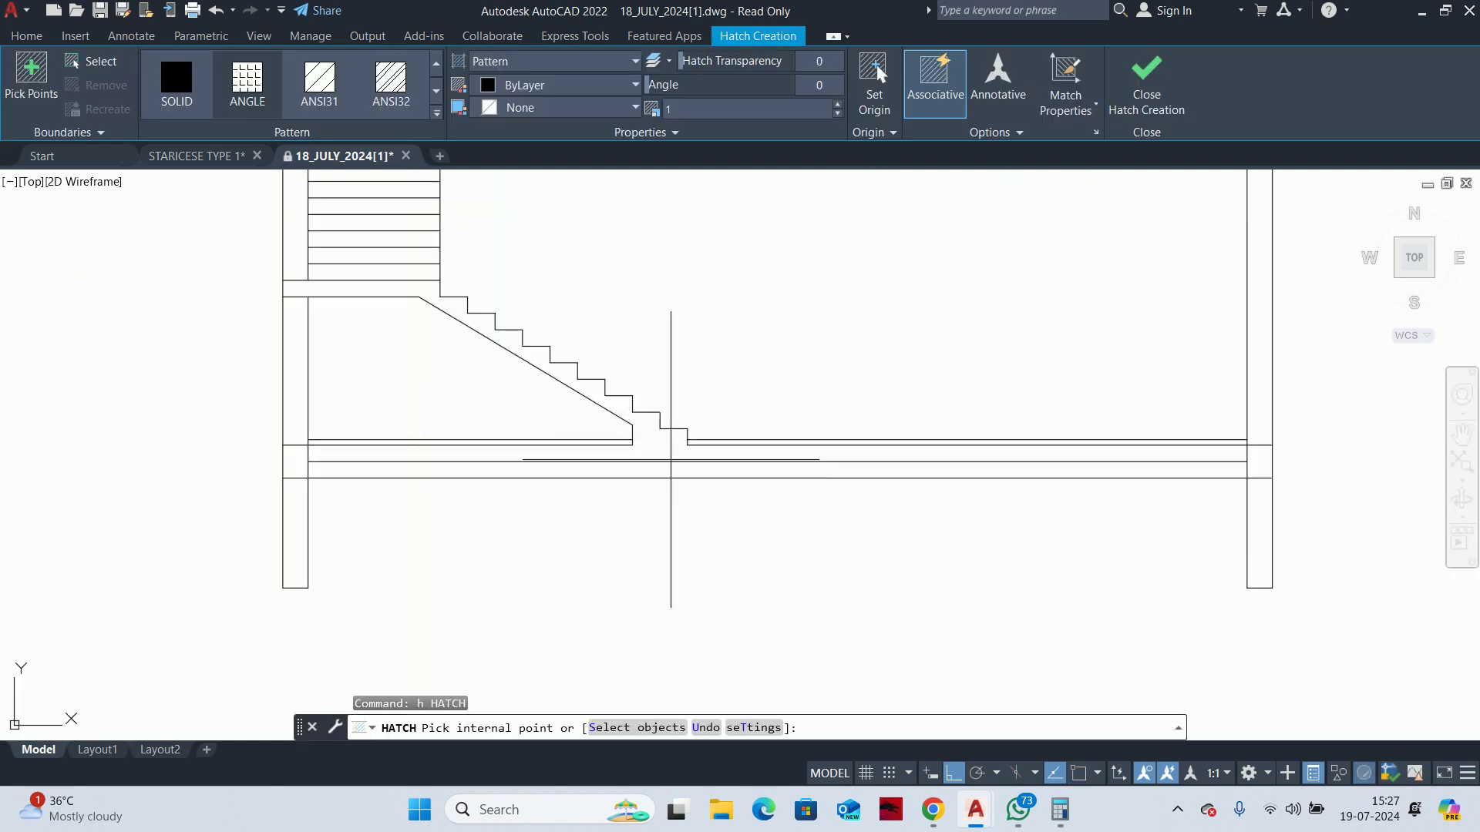
click(662, 453)
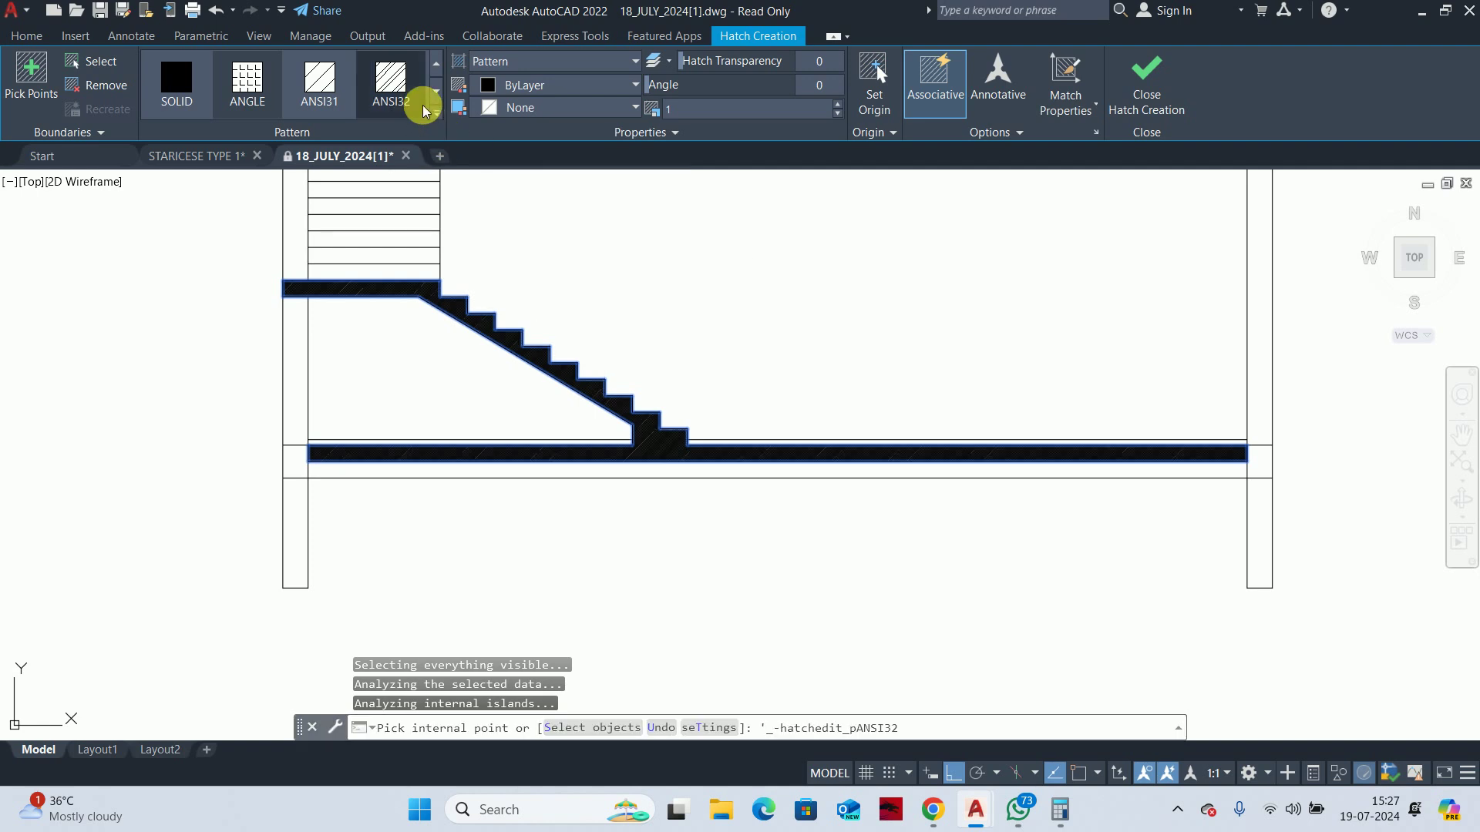
scroll(357, 85, down, 2)
scroll(396, 86, down, 2)
scroll(370, 84, up, 1)
click(370, 84)
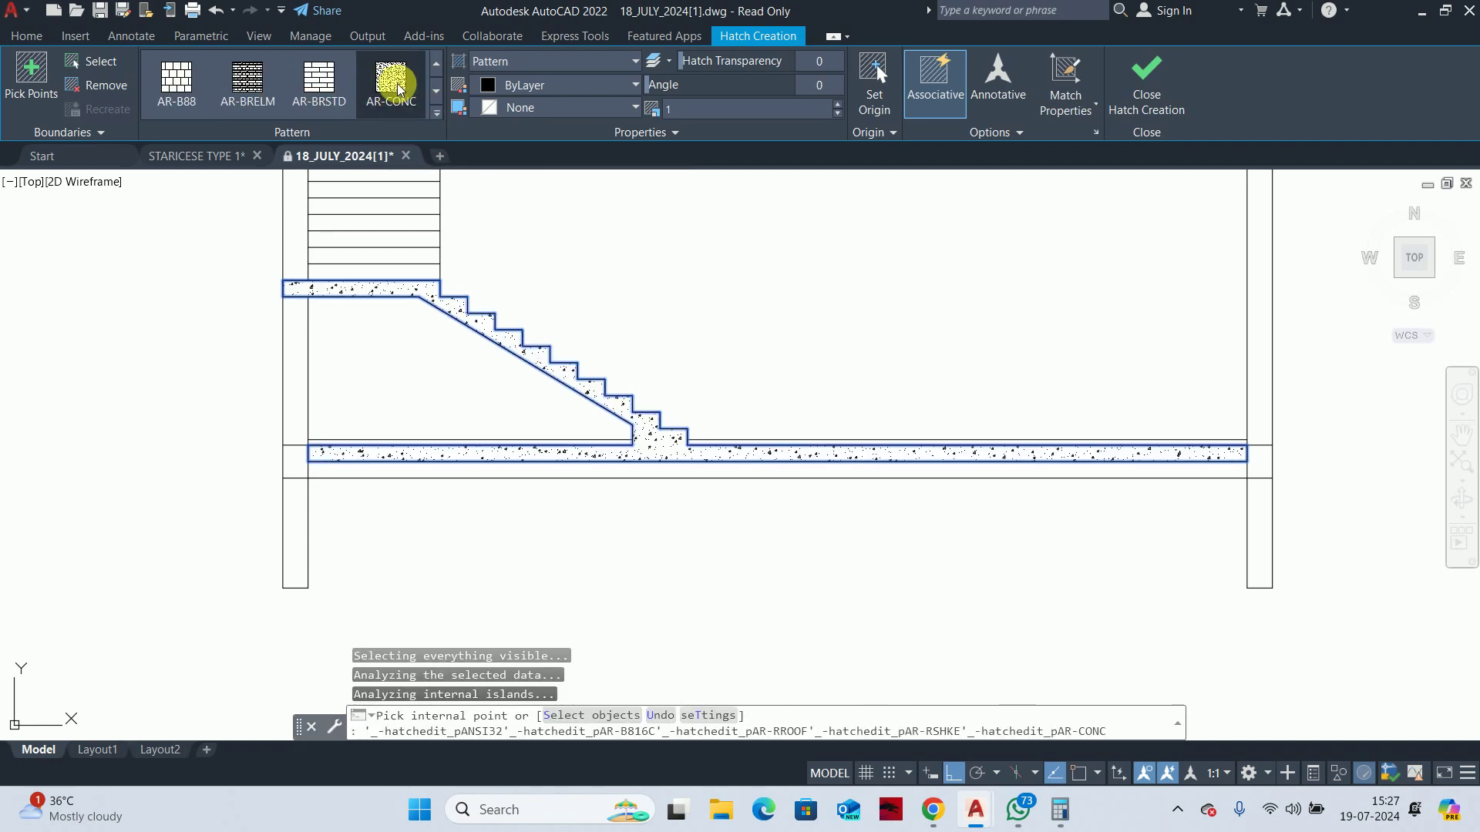
scroll(661, 379, down, 2)
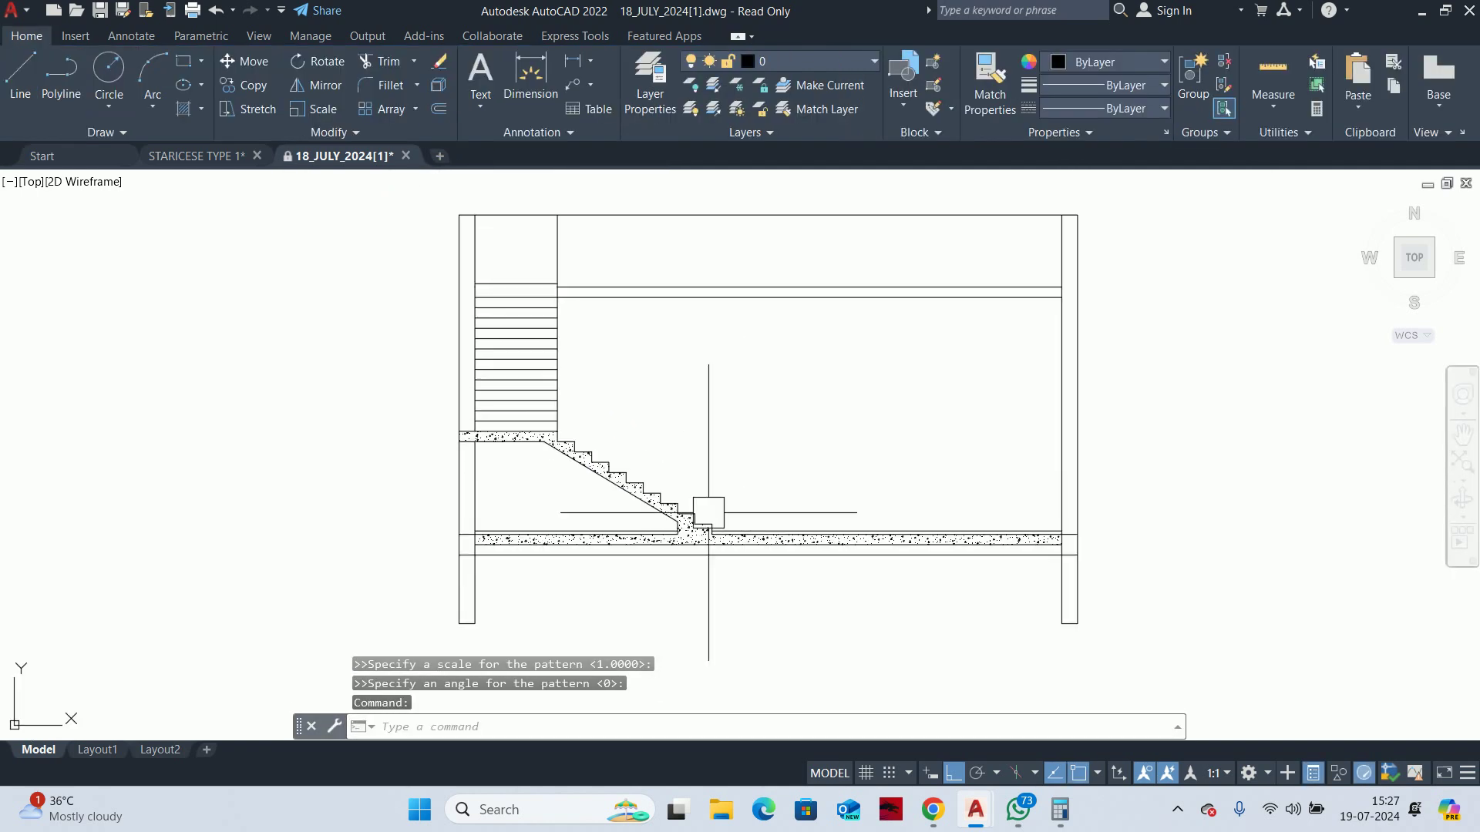
key(Escape)
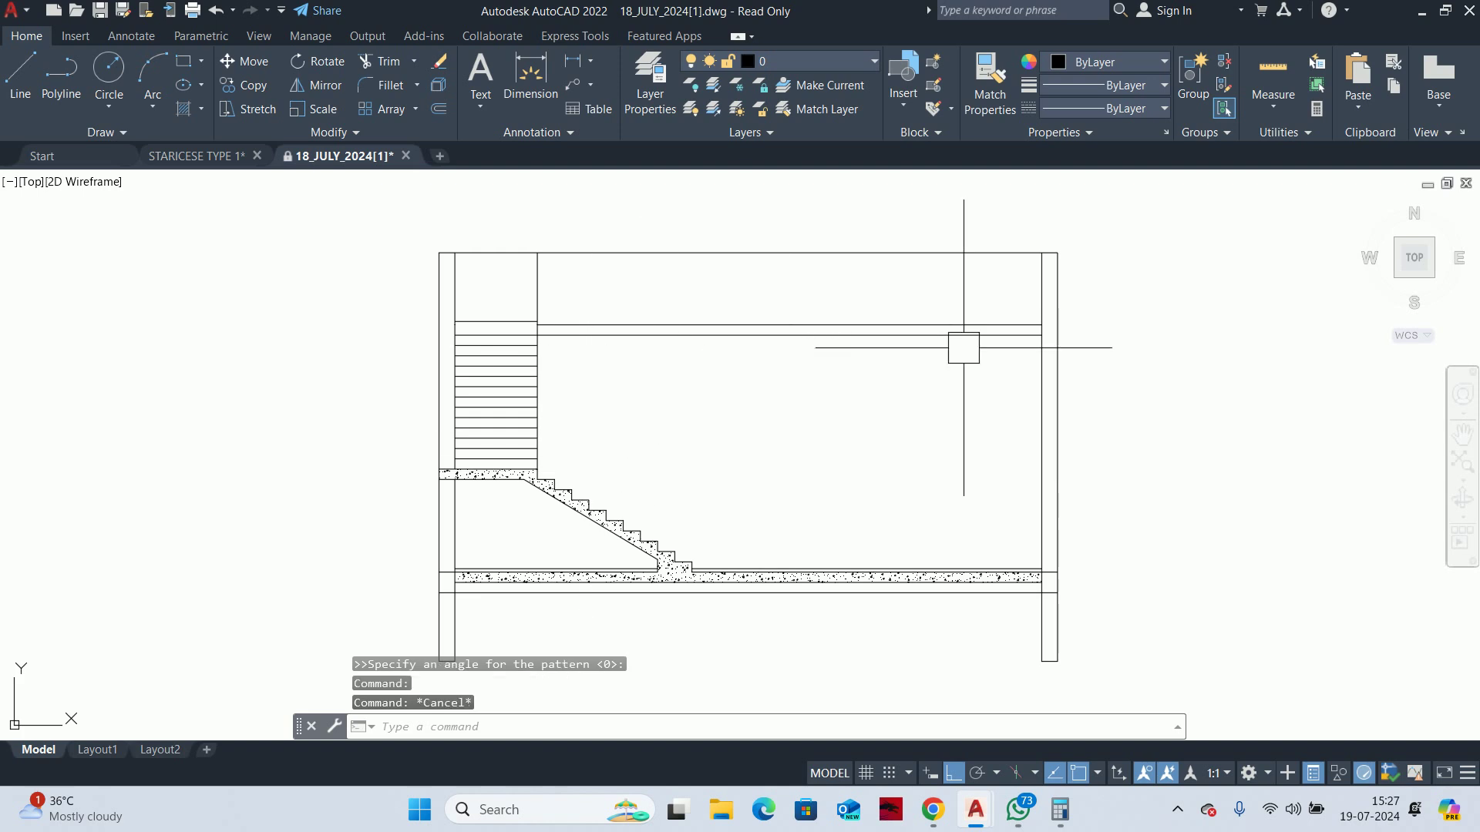
key(Escape)
scroll(964, 347, down, 5)
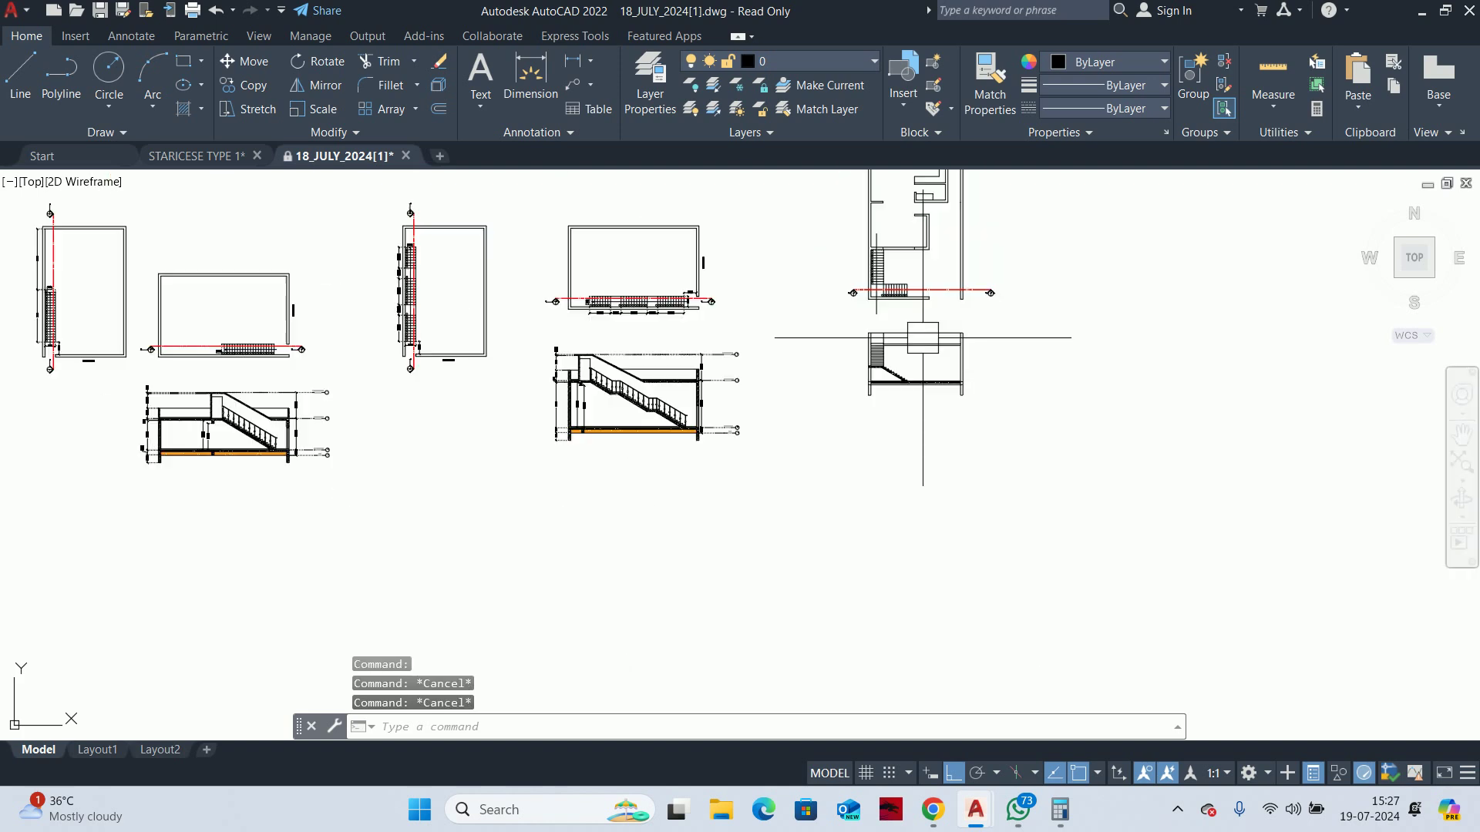
scroll(936, 320, up, 3)
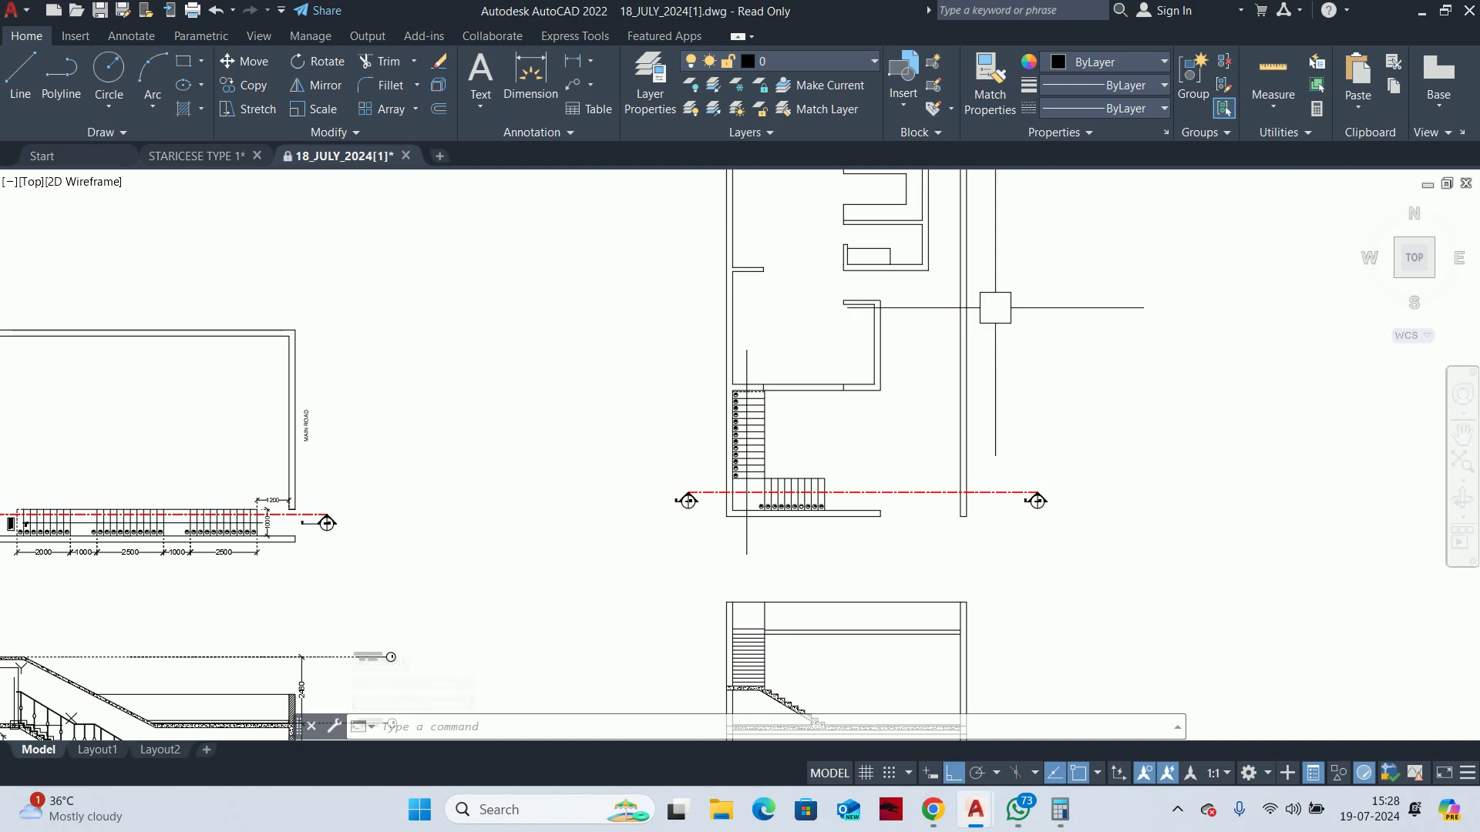
key(Escape)
key(Escape)
middle_drag(900, 437, 866, 409)
key(Return)
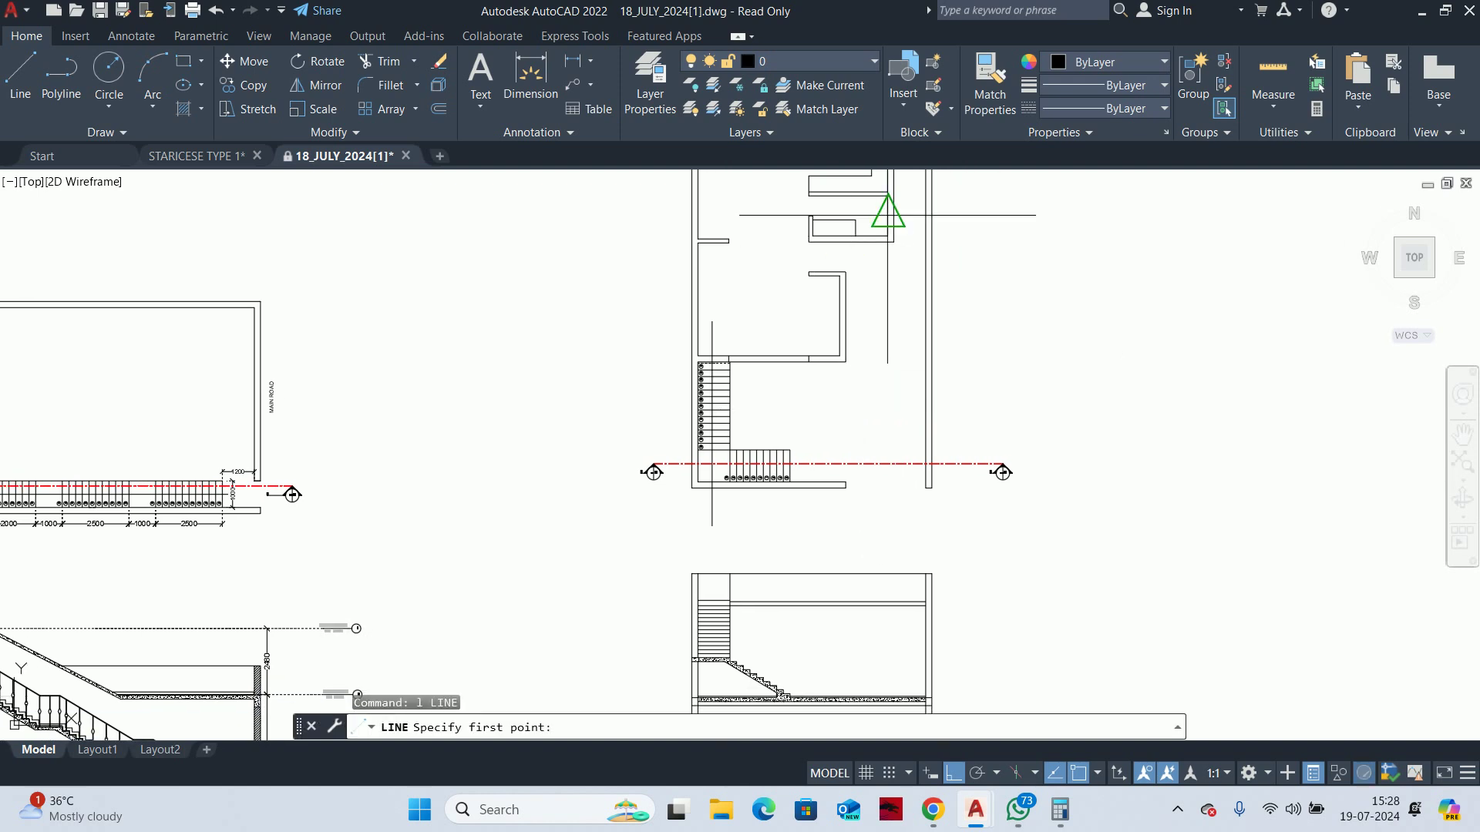
scroll(888, 235, up, 2)
click(887, 235)
scroll(887, 386, down, 2)
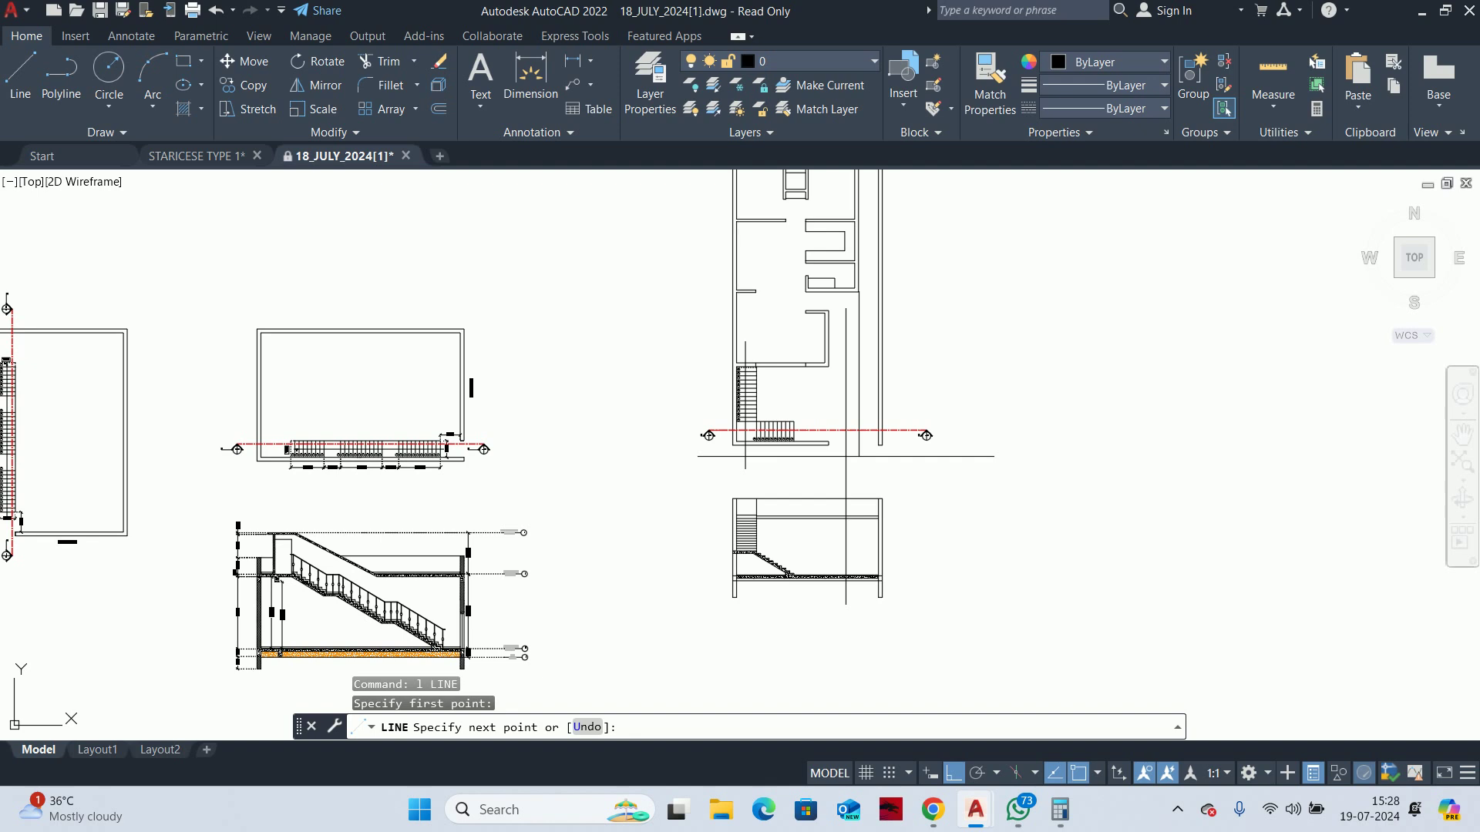
scroll(840, 575, up, 2)
click(900, 361)
key(Escape)
middle_drag(886, 337, 819, 483)
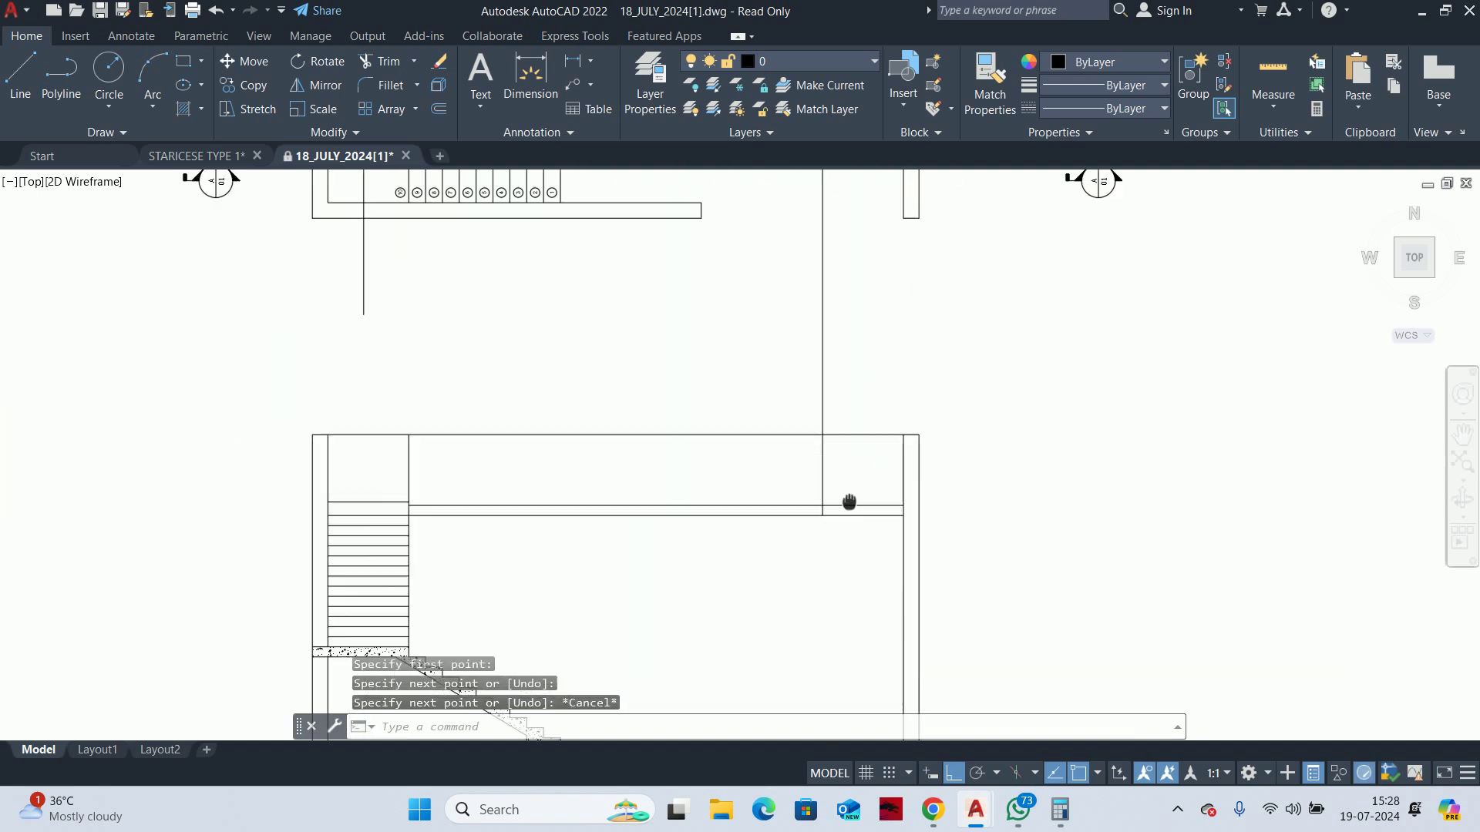
text(tr)
key(Return)
scroll(855, 489, up, 2)
click(847, 493)
click(844, 445)
scroll(810, 382, down, 3)
key(Escape)
key(Escape)
key(Escape)
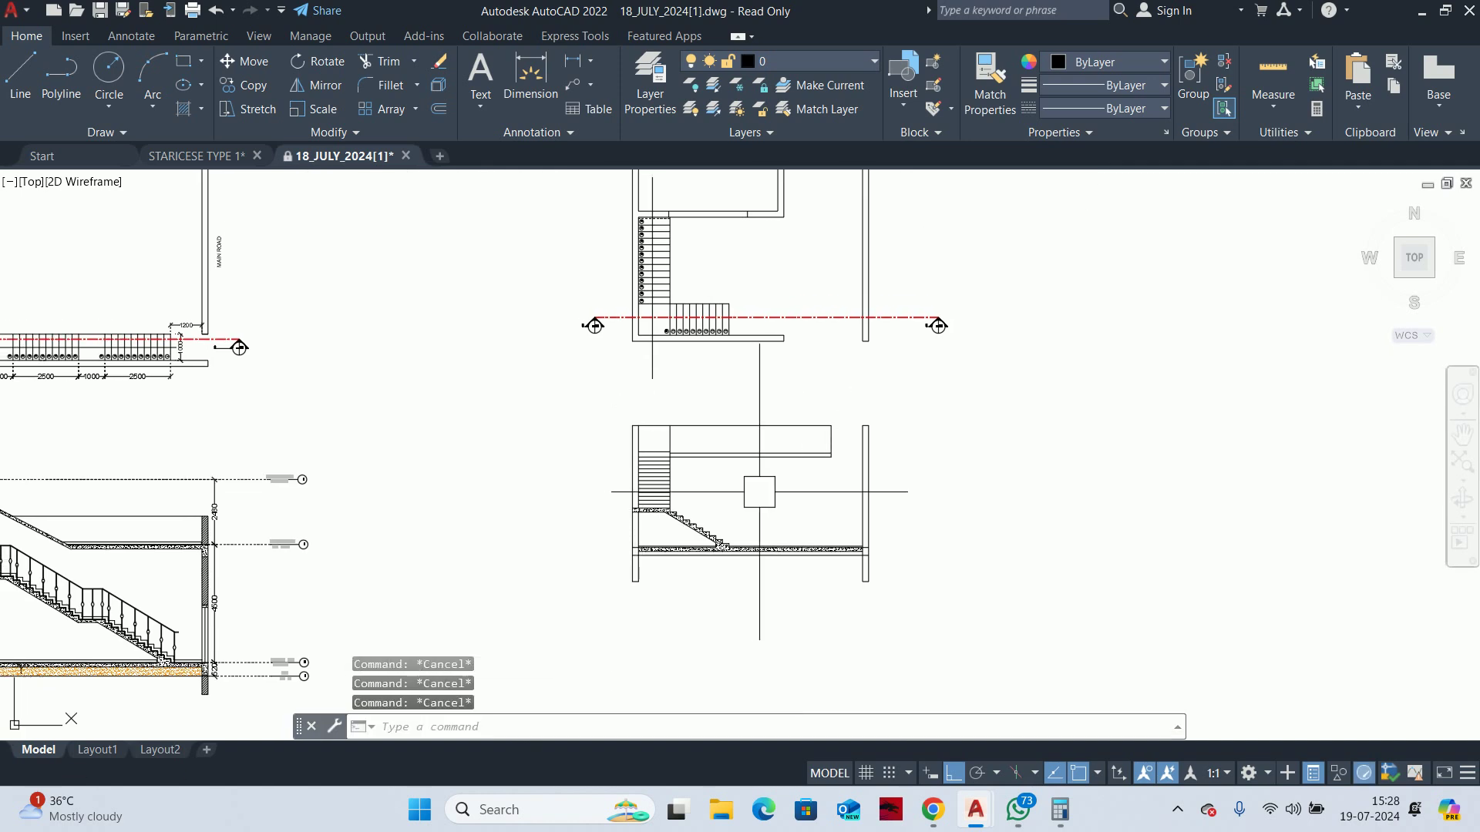
scroll(745, 520, up, 2)
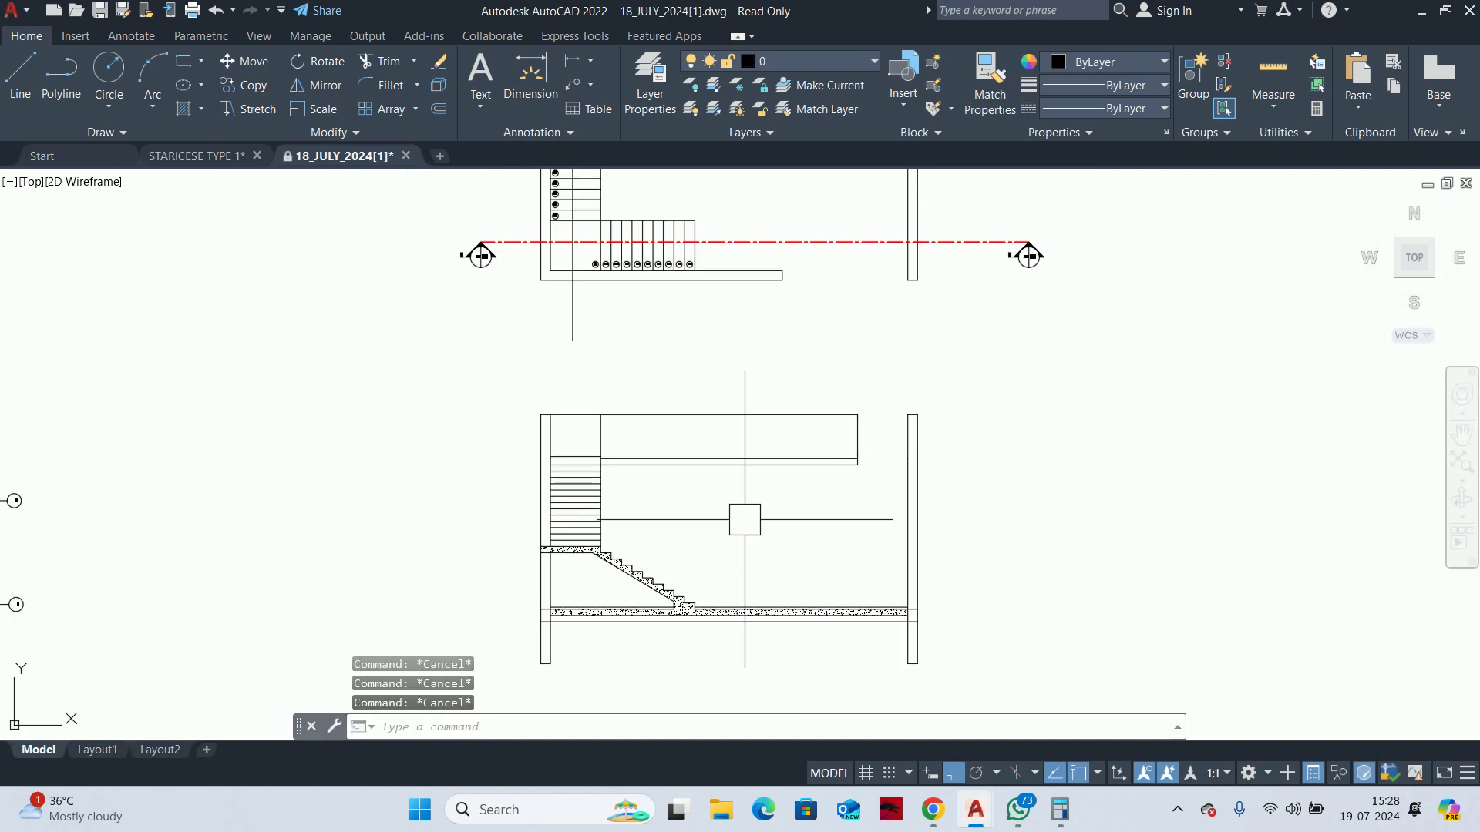
Offset the balustrade edge line 300 units upward
text(o)
key(Return)
text(300)
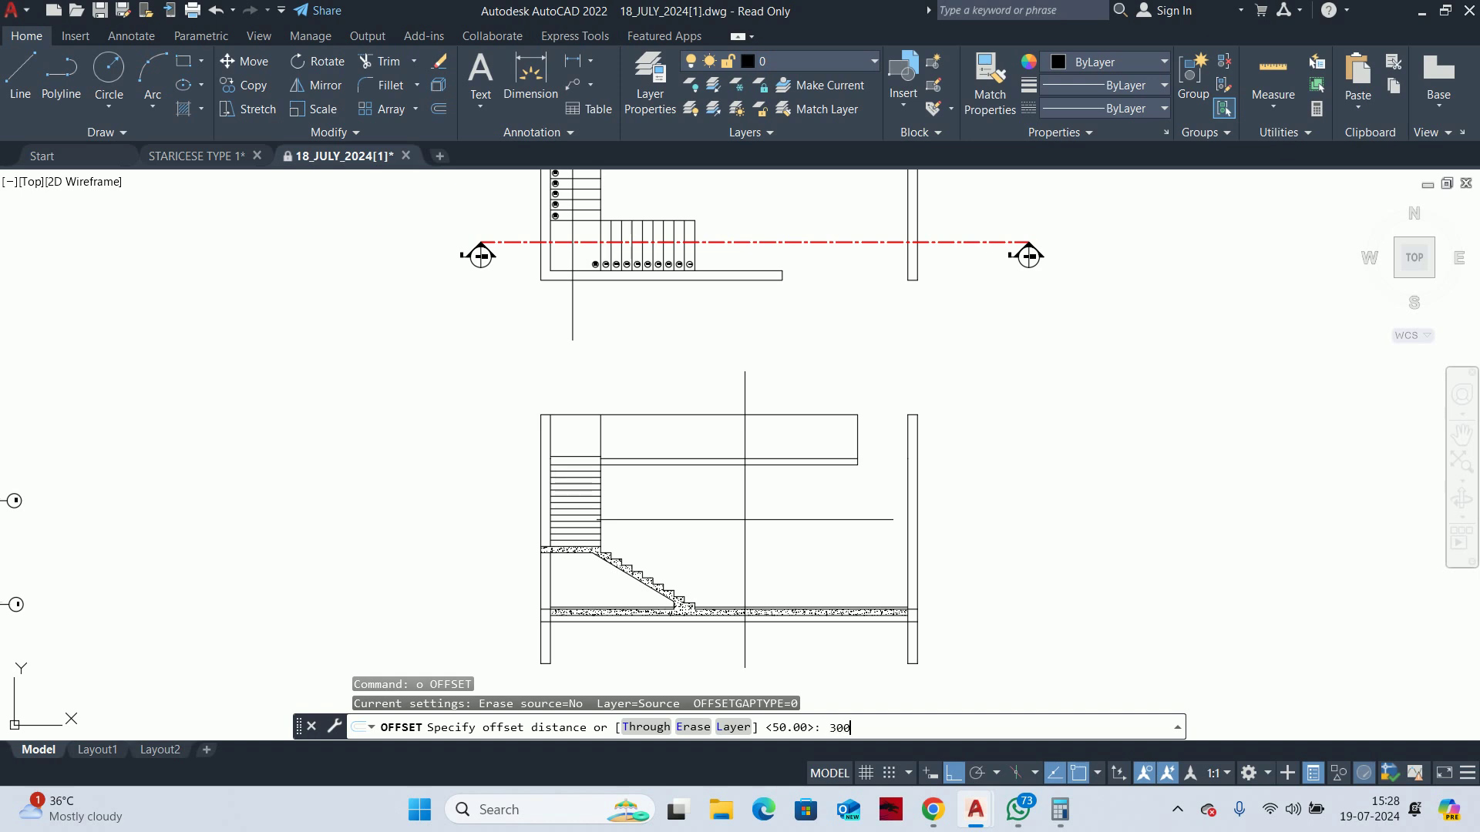
scroll(767, 519, up, 4)
key(Return)
click(813, 362)
click(792, 314)
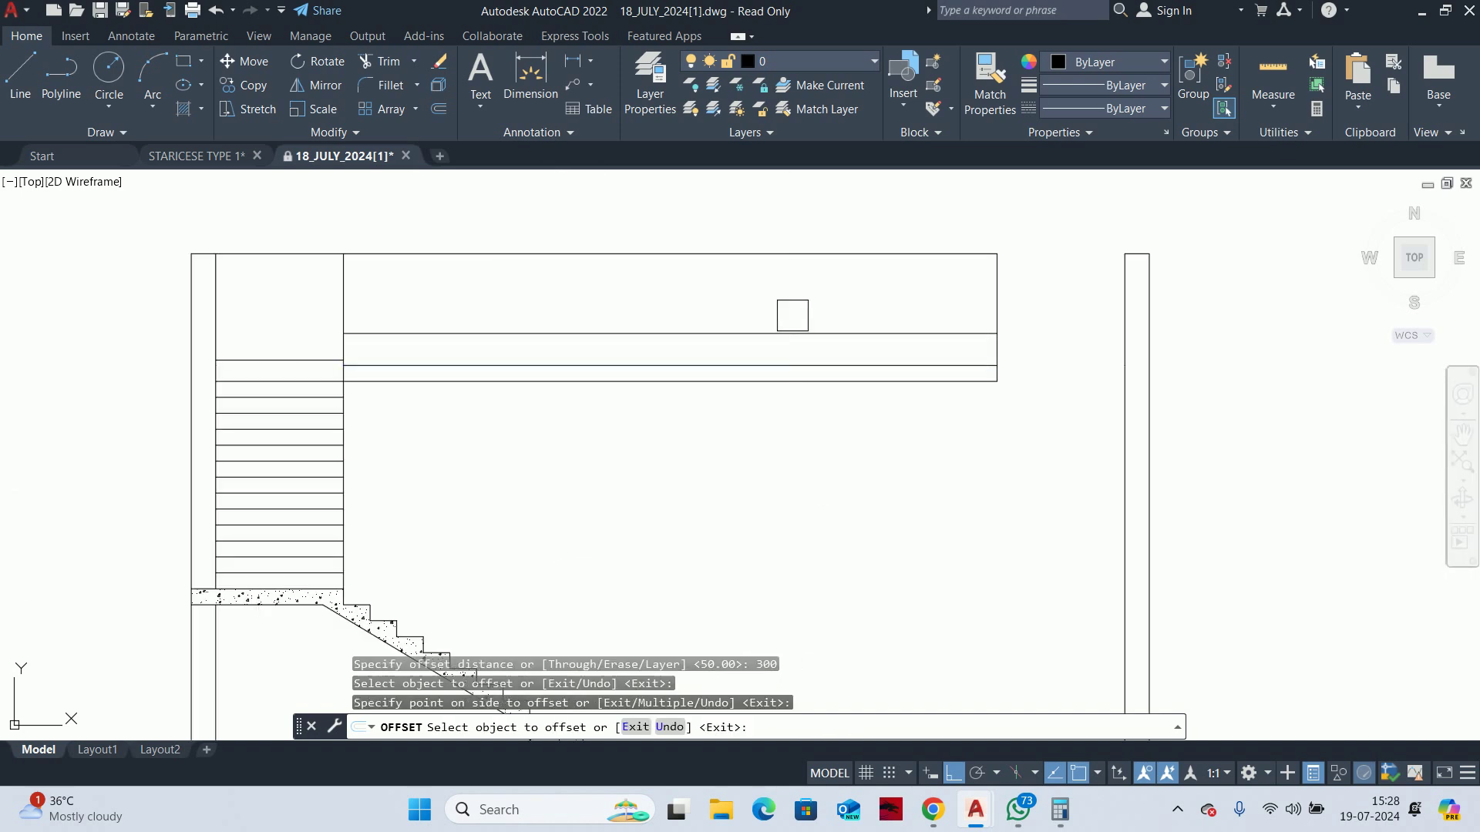
key(Escape)
key(Escape)
Trim the overhanging segment and bring the vertical line up to the top edge
text(tr)
key(Return)
scroll(507, 356, up, 2)
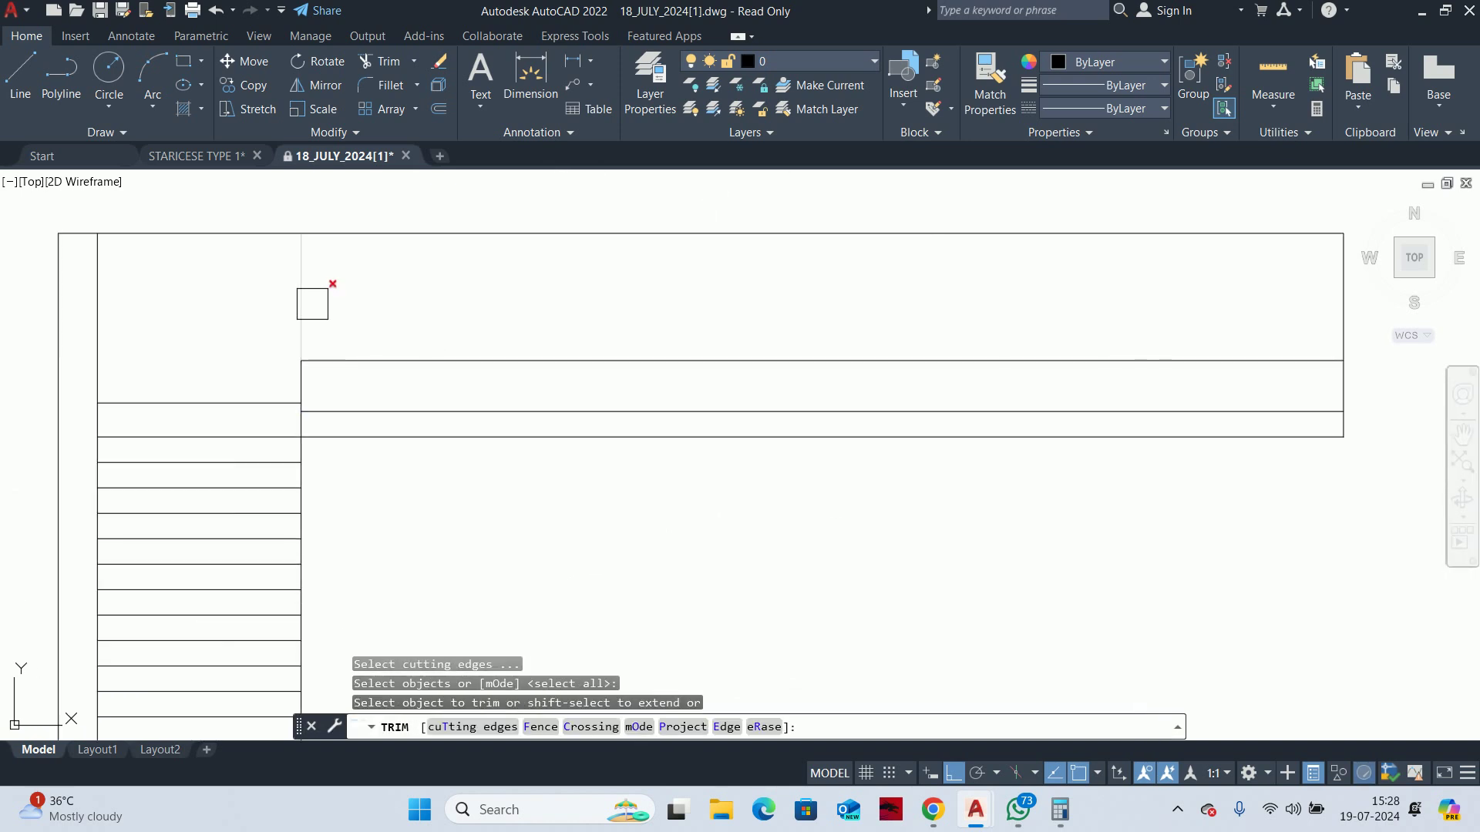
click(315, 324)
scroll(317, 350, down, 4)
scroll(356, 343, up, 2)
scroll(482, 365, up, 2)
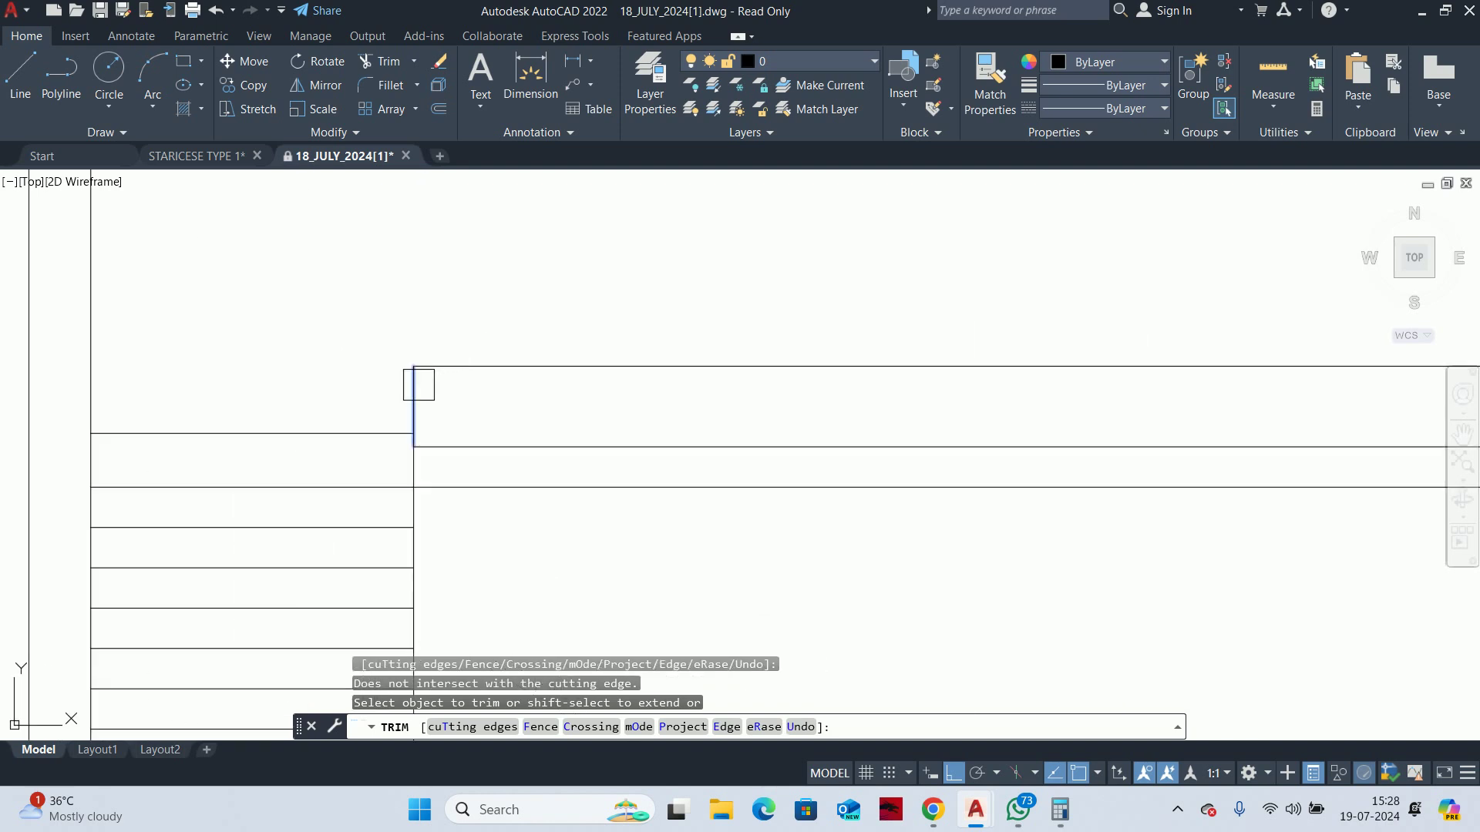
shift+click(416, 389)
scroll(416, 389, down, 2)
middle_drag(573, 326, 593, 352)
key(Escape)
key(Escape)
key(Escape)
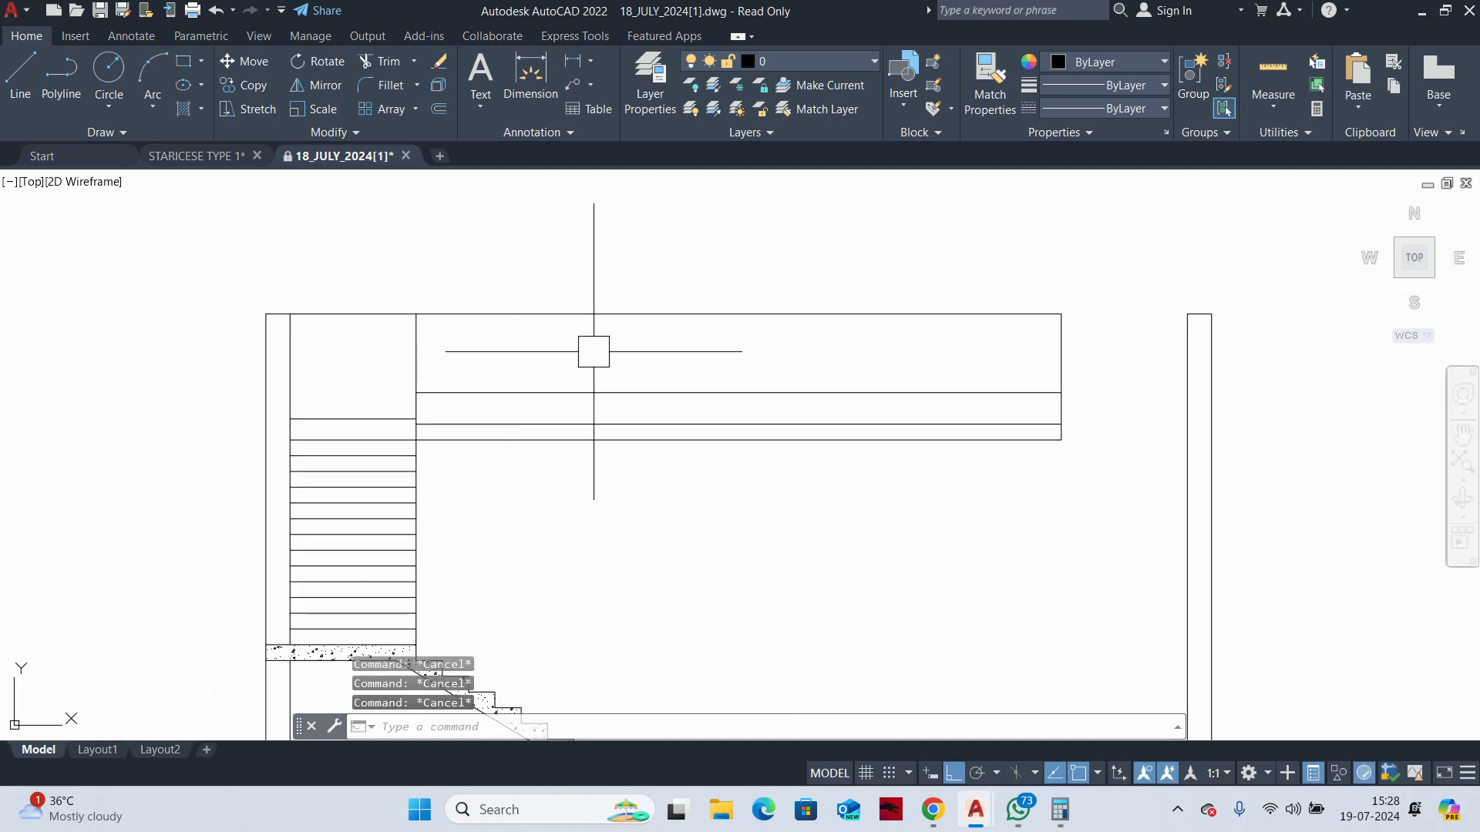
Try offsetting the vertical line, then abandon it and an accidental text command
text(o)
key(Return)
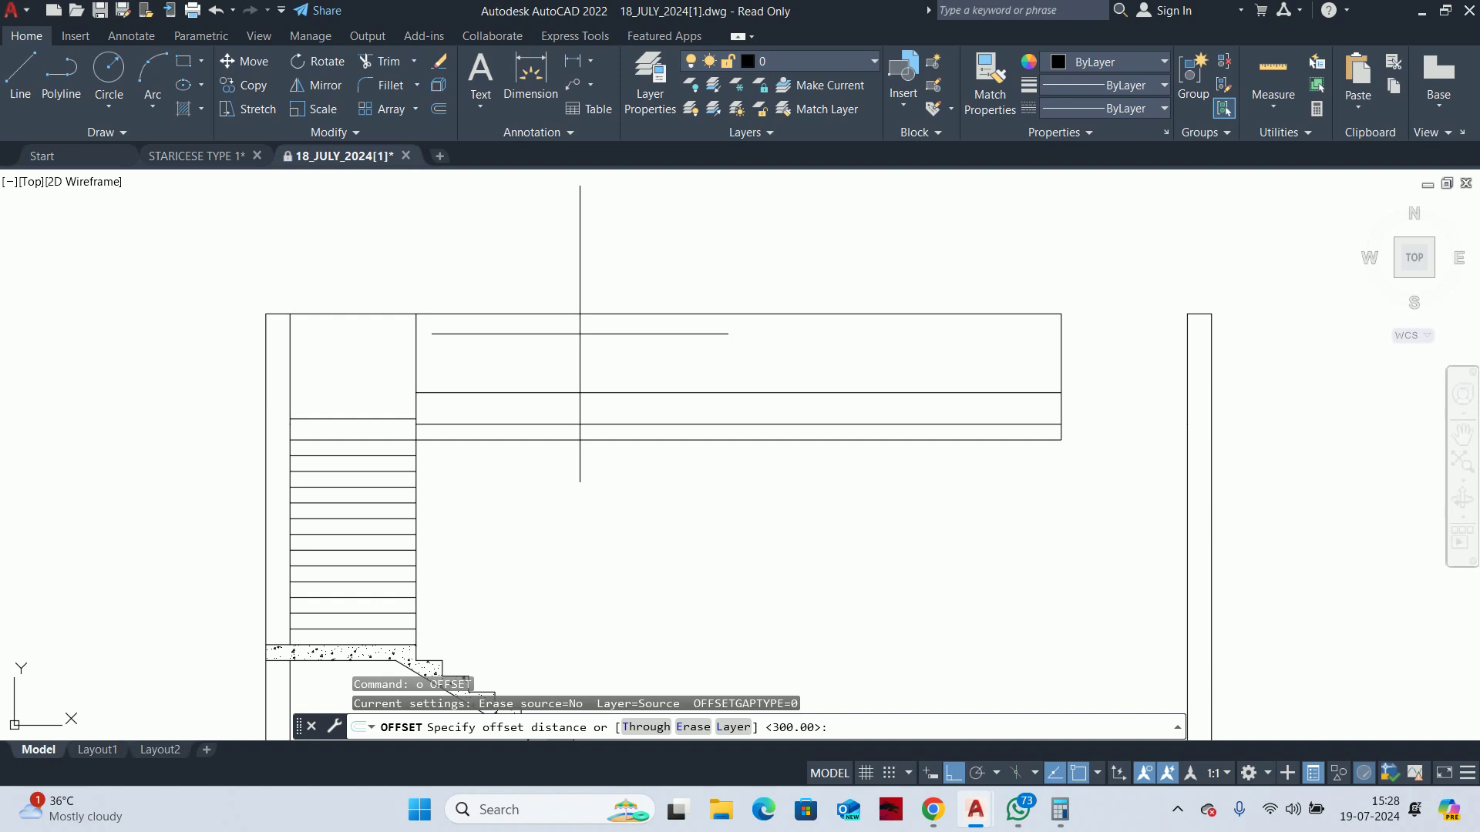
text(0)
key(Return)
click(416, 347)
key(Escape)
key(Return)
key(Return)
key(Escape)
key(Escape)
scroll(431, 393, up, 2)
text(t)
Start a crossing-window trim over the lines, then cancel it
key(Return)
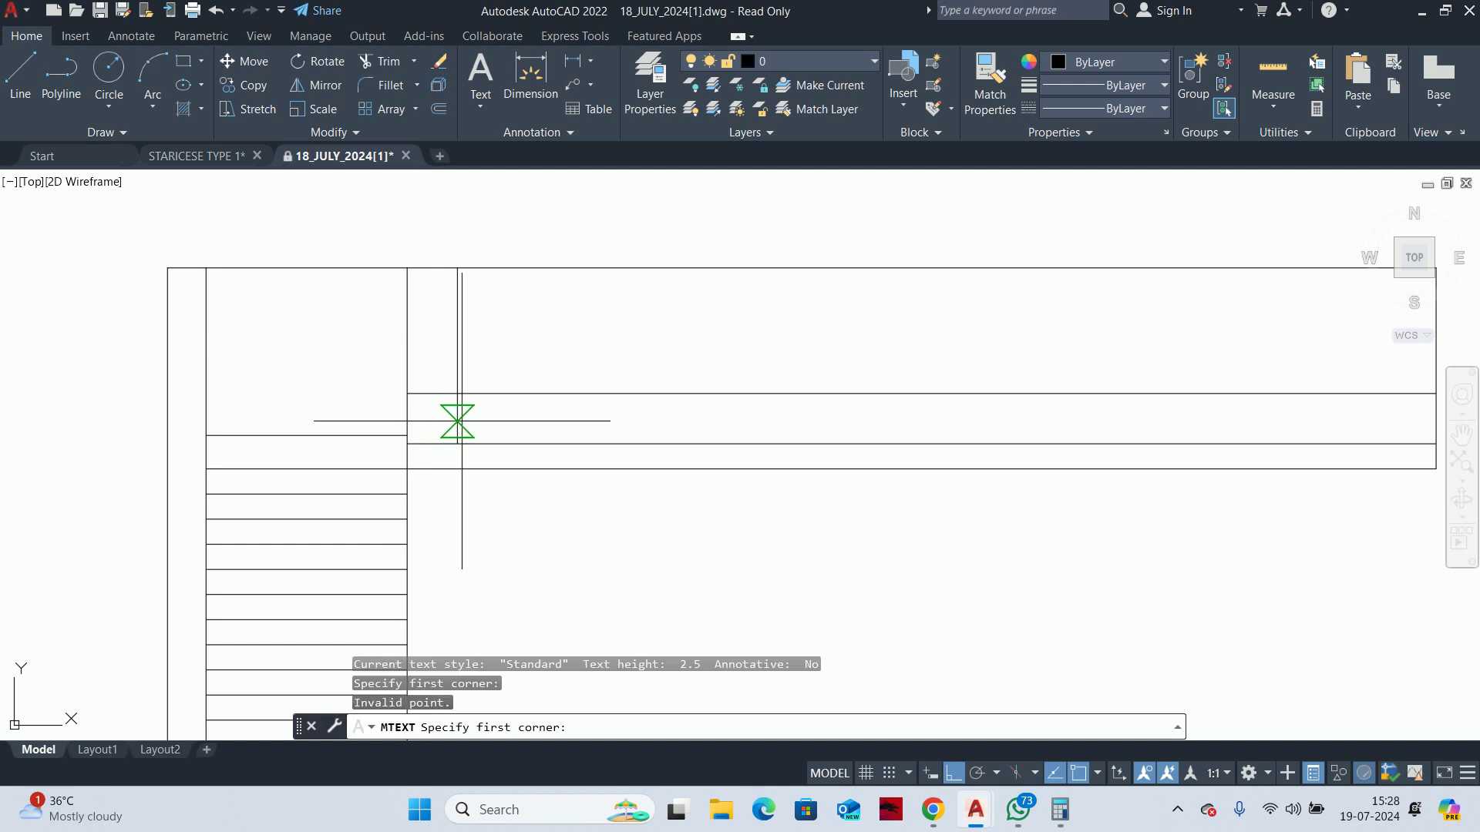
click(451, 414)
key(Escape)
text(tr)
key(Return)
key(Return)
click(477, 416)
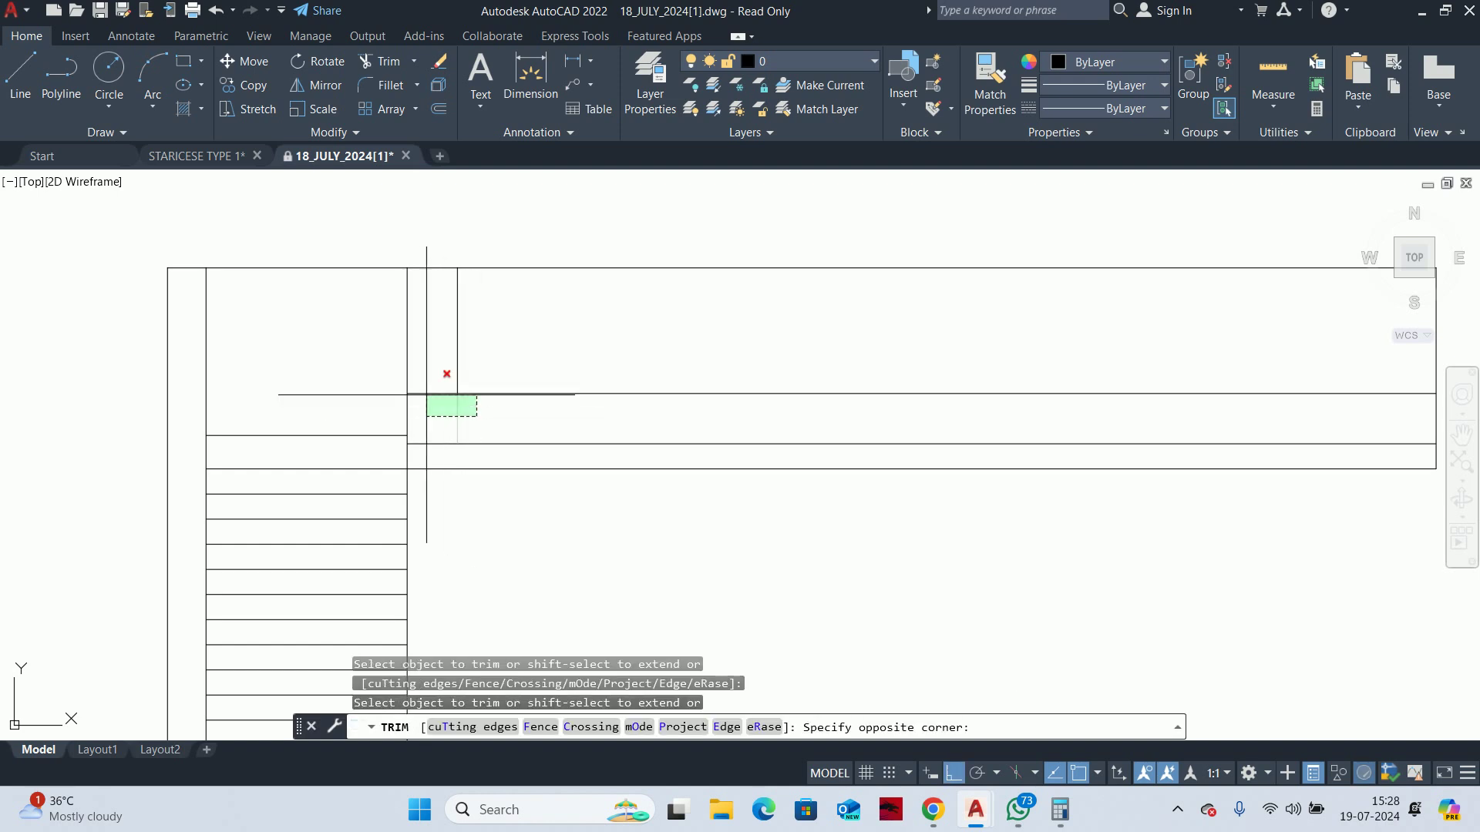
scroll(435, 401, down, 3)
key(Escape)
scroll(439, 331, up, 1)
key(Escape)
key(Escape)
Restart the 300 offset and a windowed trim, then cancel both
key(Return)
text(3)
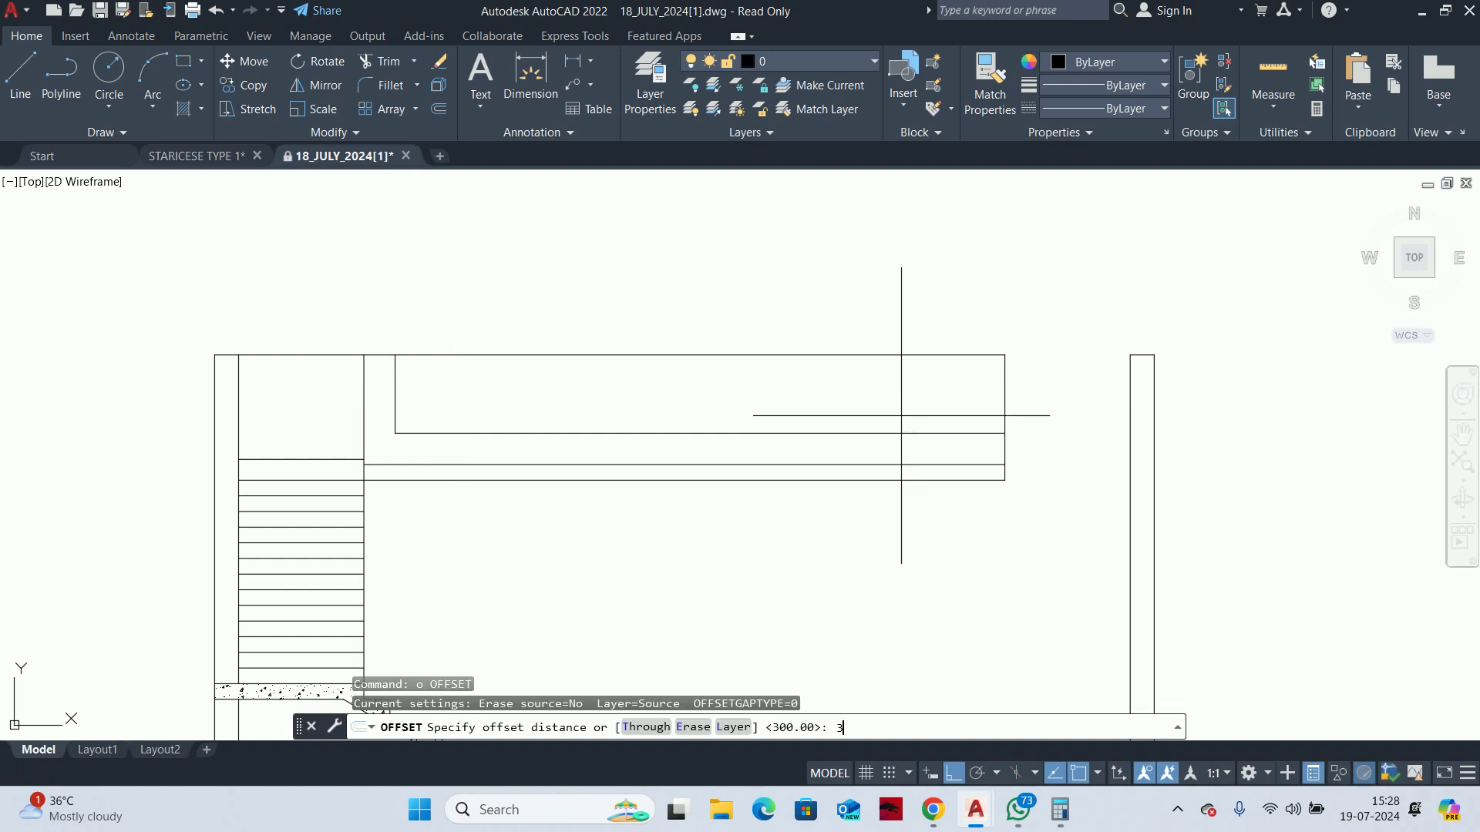
key(Return)
key(Escape)
key(Escape)
scroll(937, 448, up, 4)
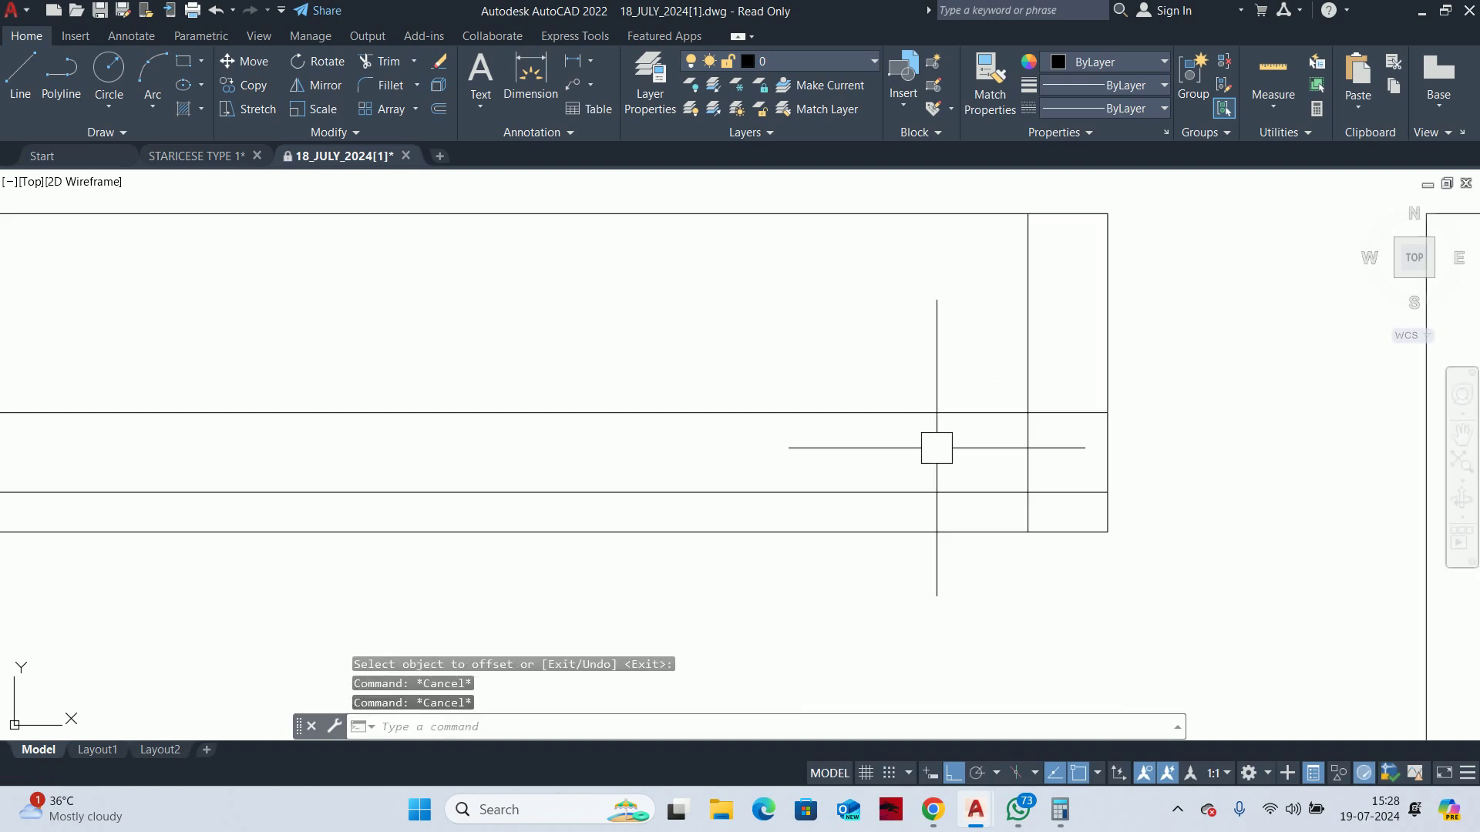
text(tr)
key(Return)
scroll(962, 453, down, 2)
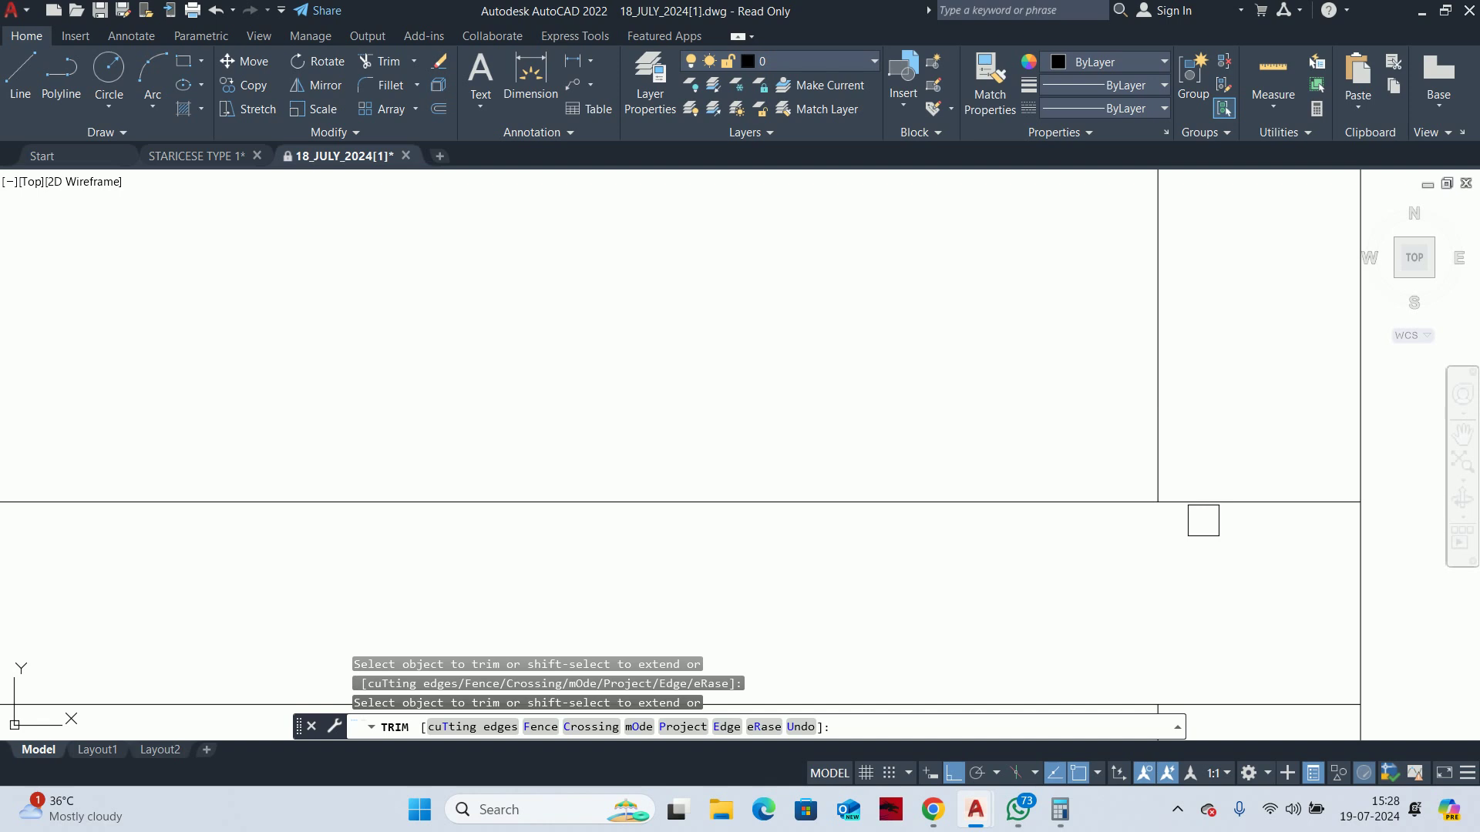
click(1200, 518)
scroll(1198, 509, down, 1)
key(Escape)
scroll(1190, 548, up, 2)
Window-select the unwanted line segment and delete it
click(1090, 501)
click(1202, 640)
scroll(1164, 548, down, 2)
key(Delete)
scroll(1165, 548, down, 3)
key(Escape)
key(Escape)
key(Escape)
scroll(825, 482, up, 3)
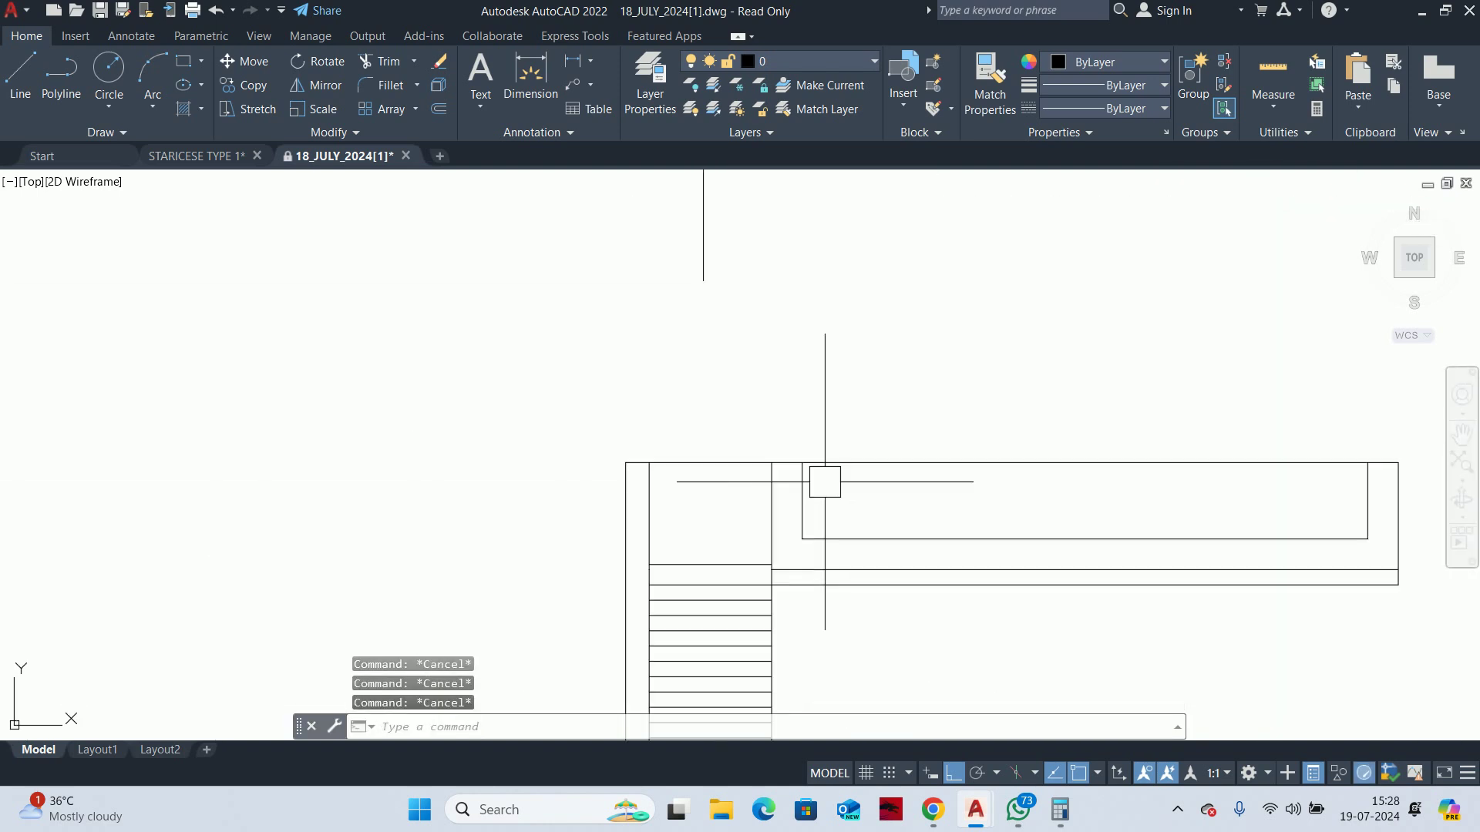
middle_drag(822, 482, 617, 496)
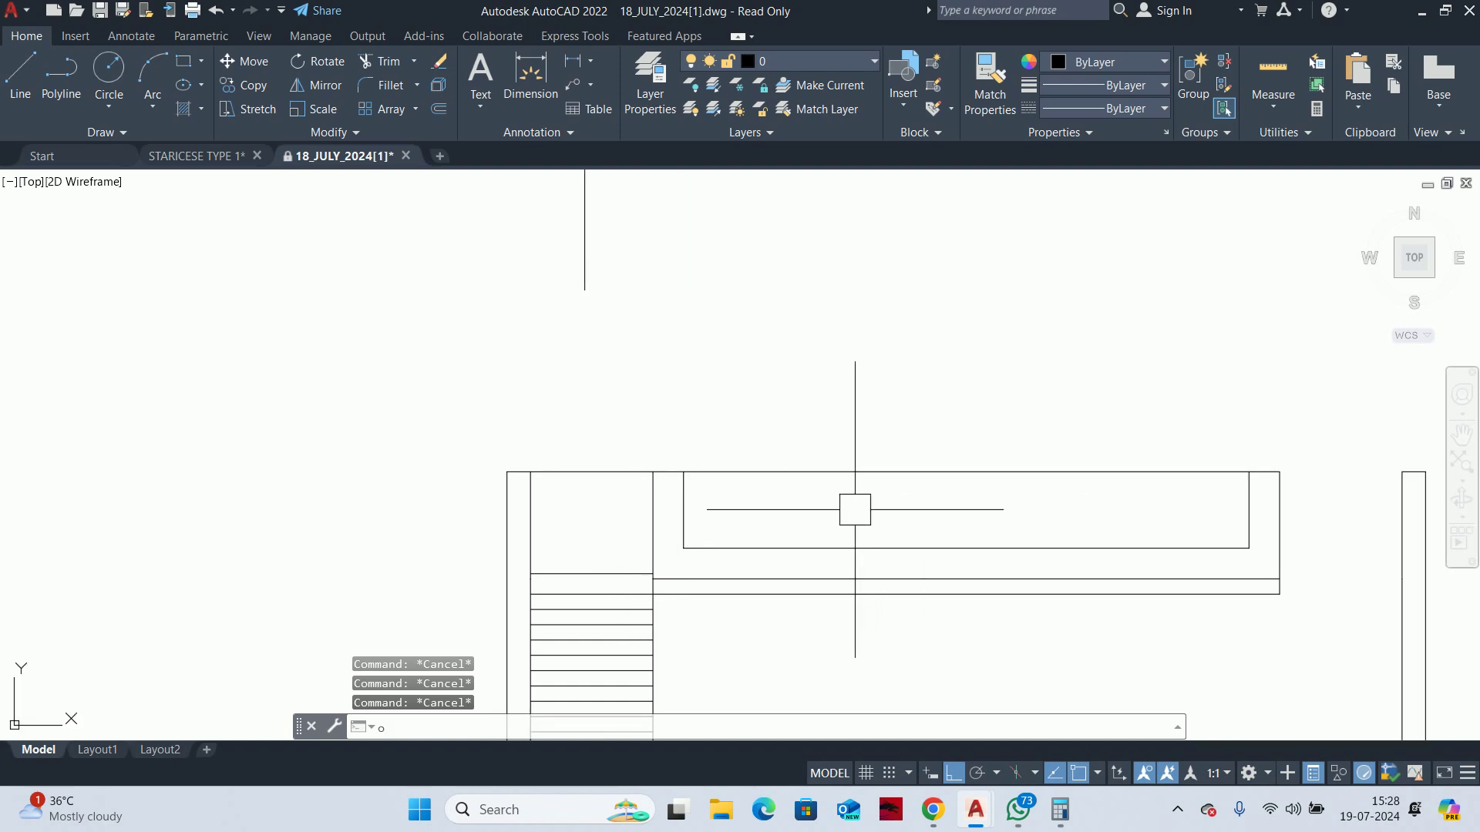
Offset the balustrade's top edge 50 downward to create a new inner line
key(Return)
Trim both overhanging ends of the new line back to the balustrade sides
key(Return)
click(895, 473)
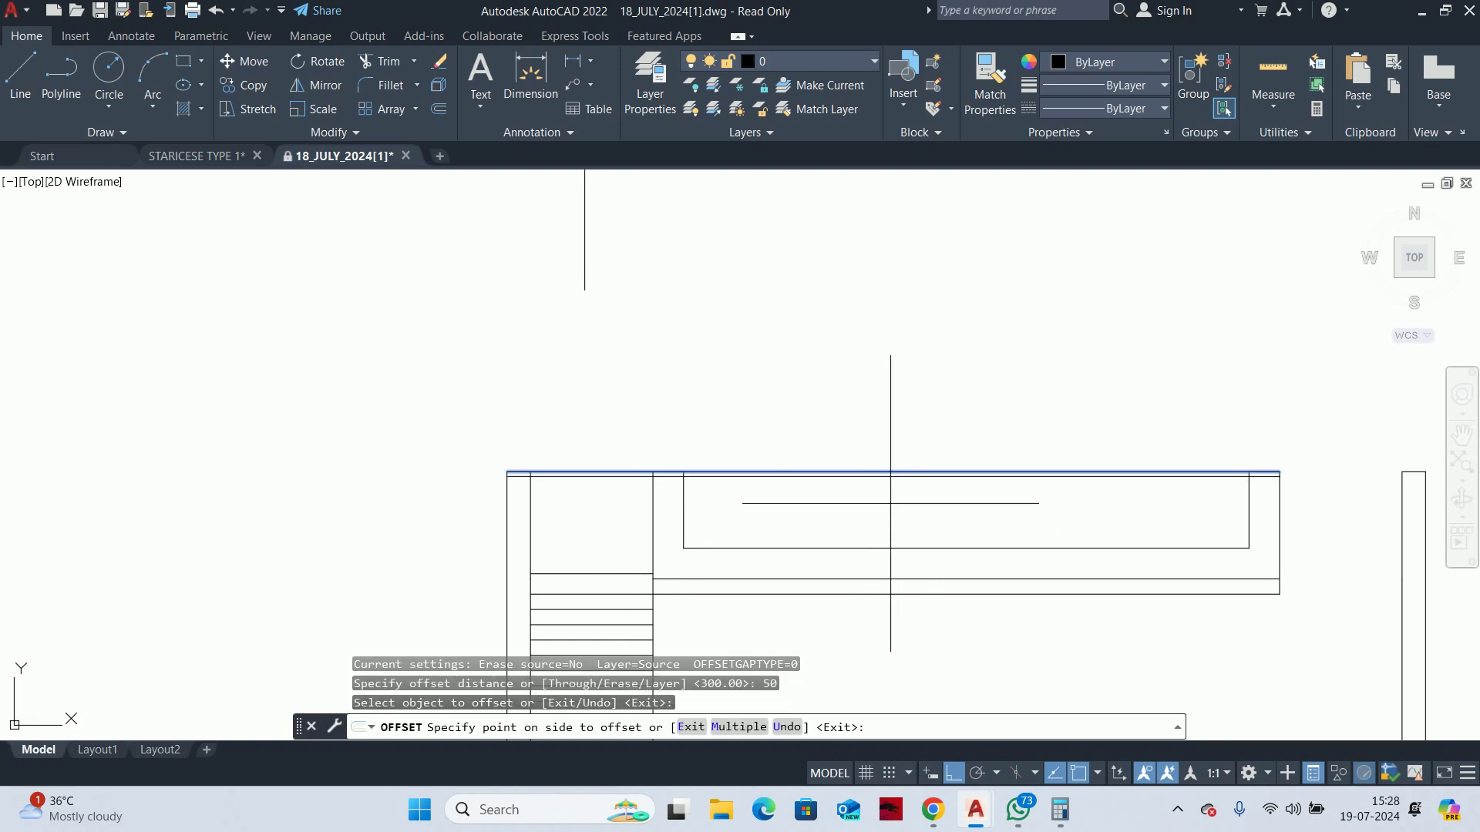
click(892, 506)
key(Escape)
scroll(611, 495, up, 2)
key(Escape)
key(Escape)
text(tr)
key(Return)
key(Return)
scroll(528, 483, up, 2)
middle_drag(386, 463, 331, 463)
click(192, 435)
click(488, 435)
scroll(791, 480, down, 2)
middle_drag(790, 480, 618, 466)
scroll(654, 494, down, 2)
scroll(1256, 511, up, 2)
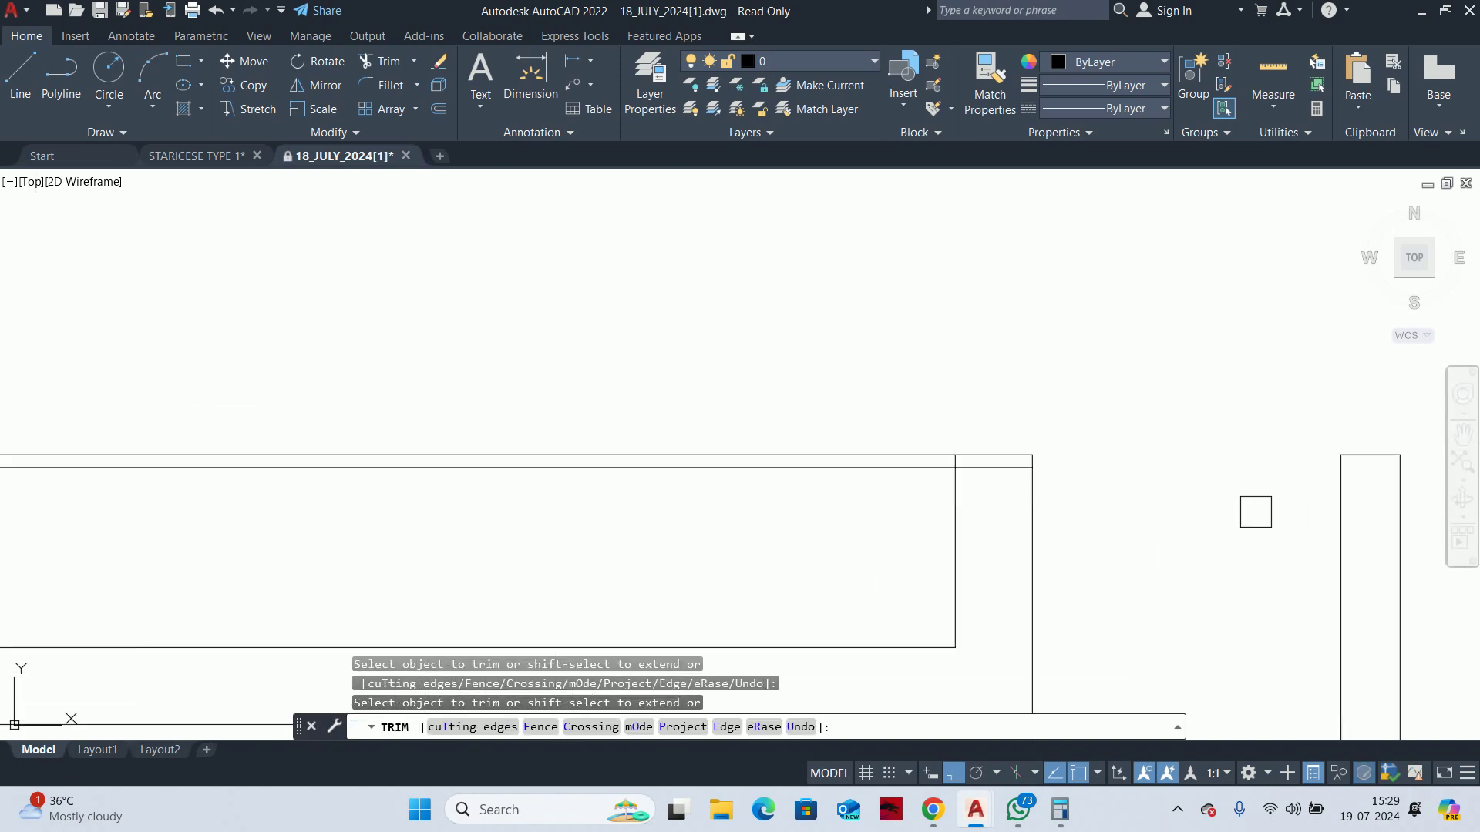
scroll(1124, 512, down, 3)
key(Escape)
key(Escape)
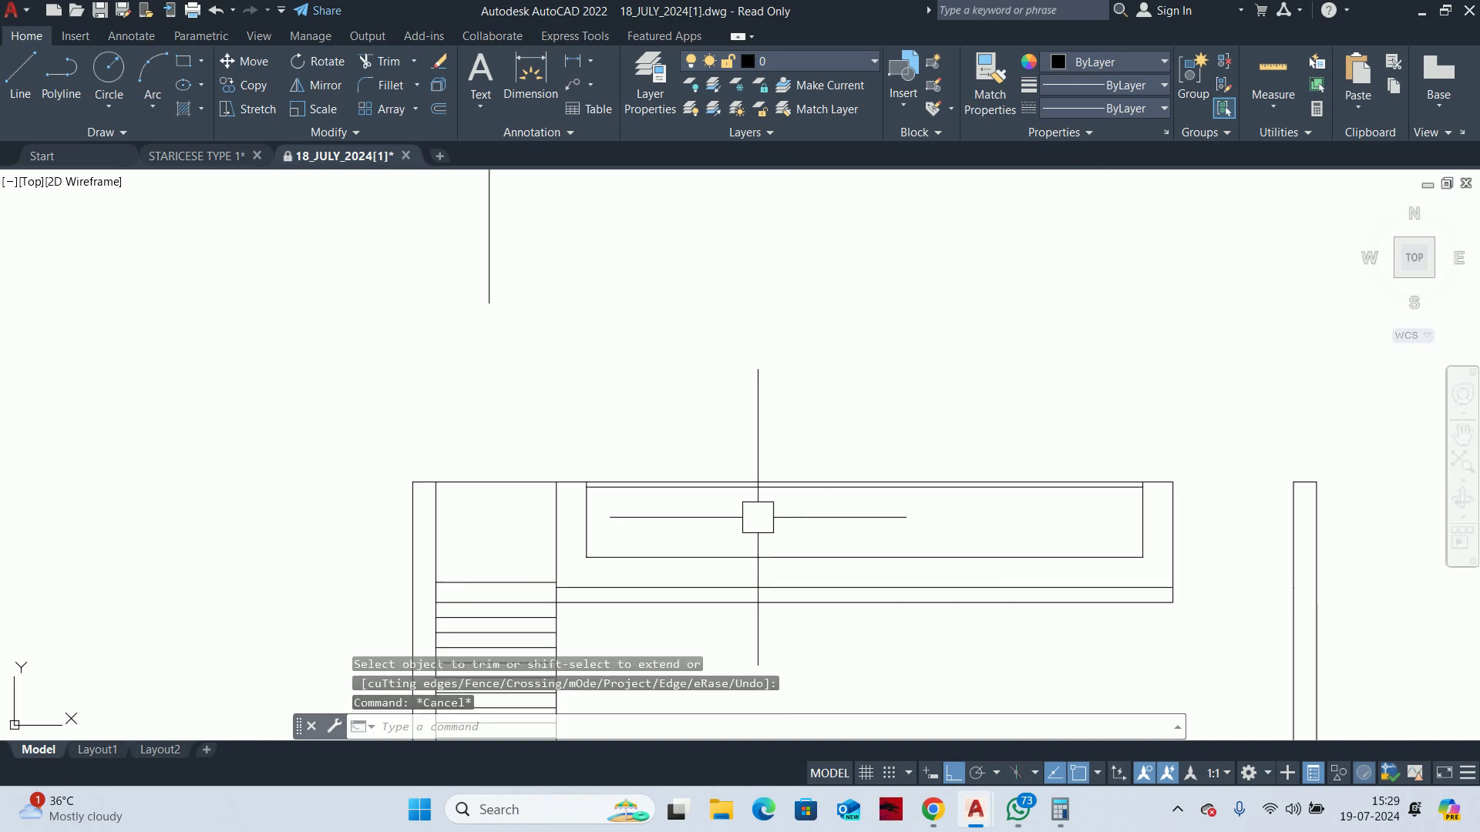
middle_drag(760, 516, 859, 462)
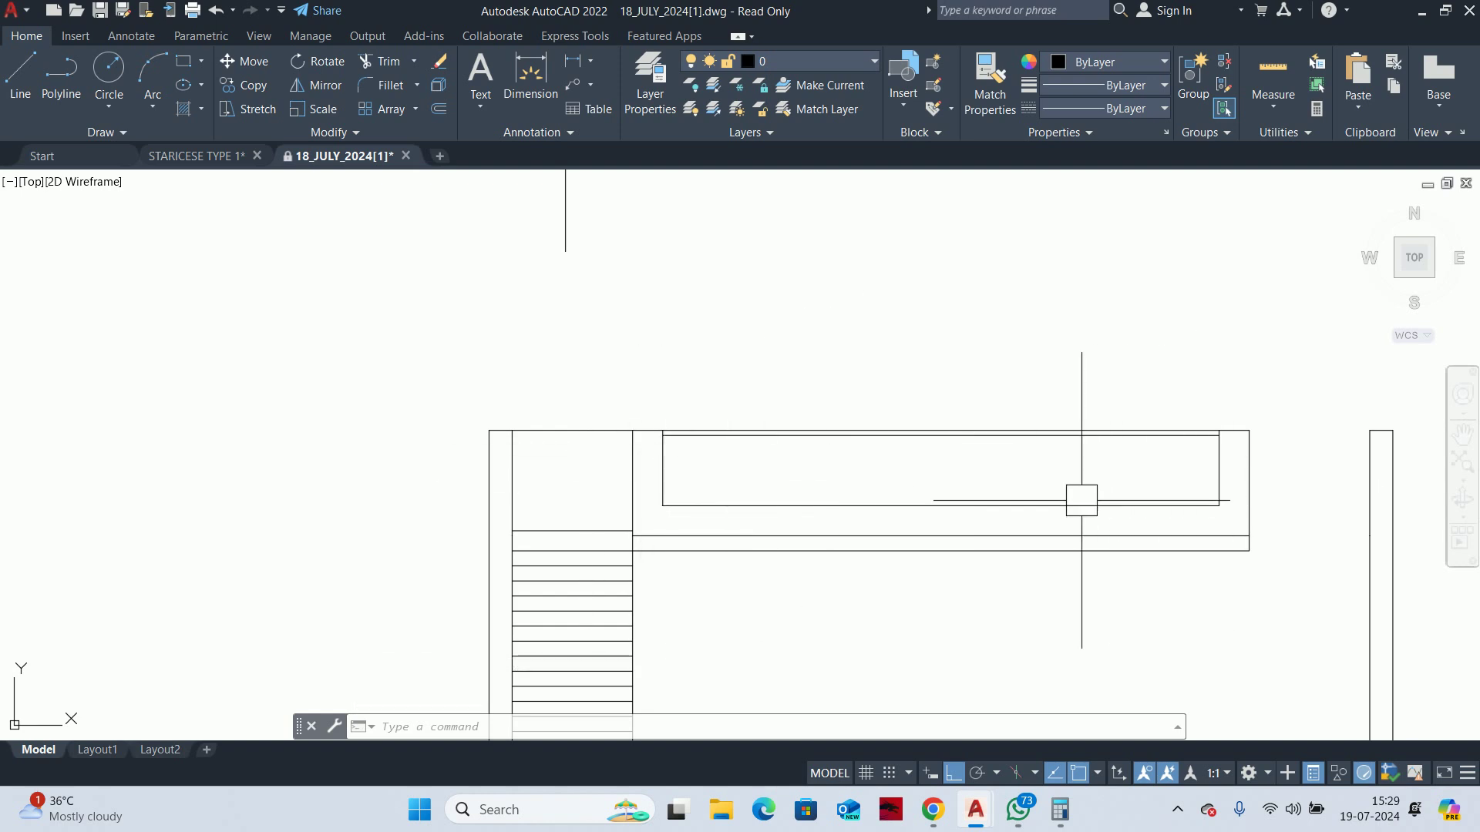
text(o)
Quick-measure the balustrade, reading 7570 along its top edge
key(Return)
key(Escape)
key(Escape)
text(rec)
key(Escape)
click(1273, 73)
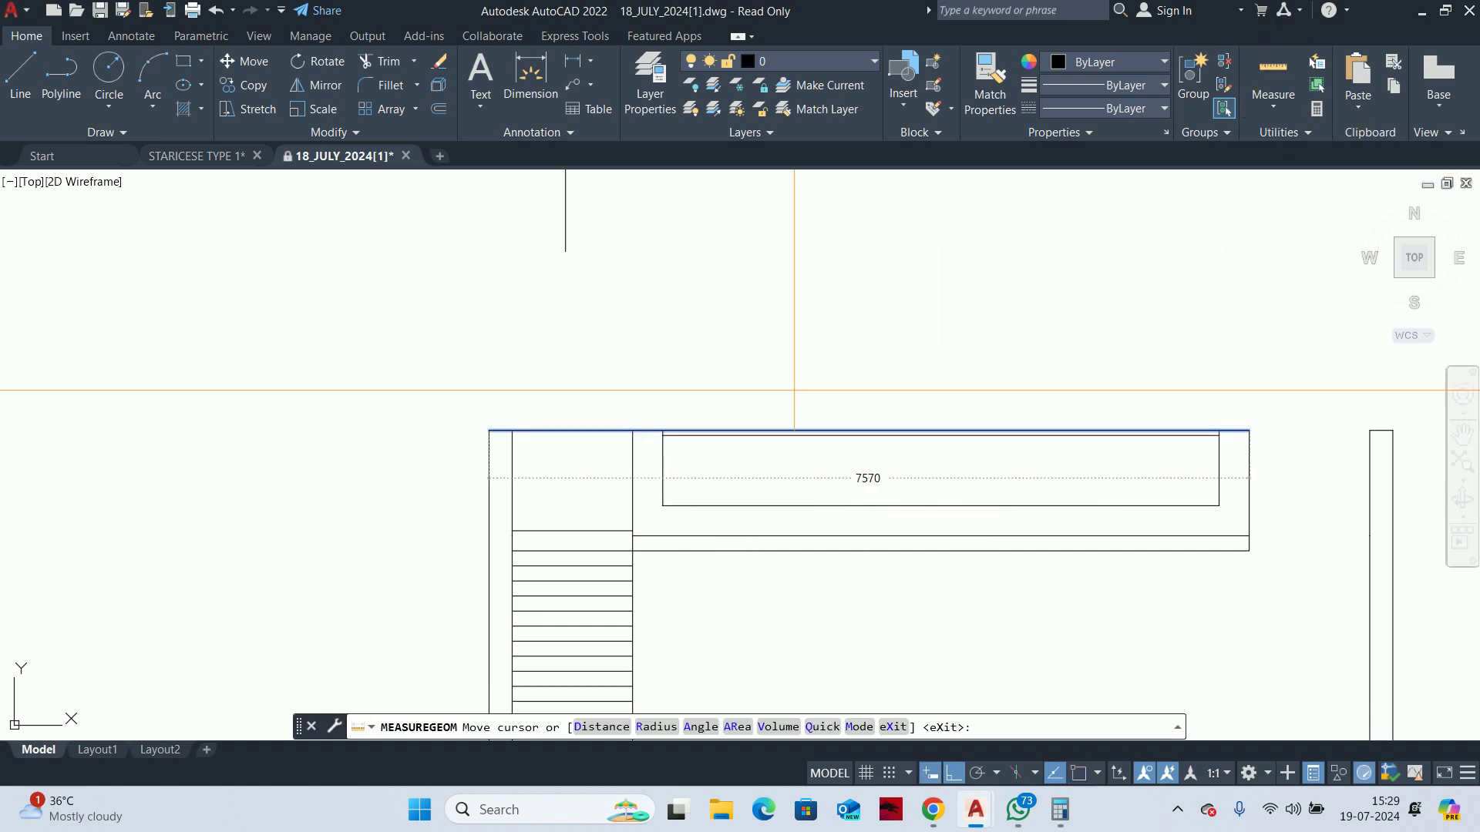
scroll(729, 485, up, 3)
key(Escape)
Draw a 20 by 700 rectangle for the railing post
text(rec)
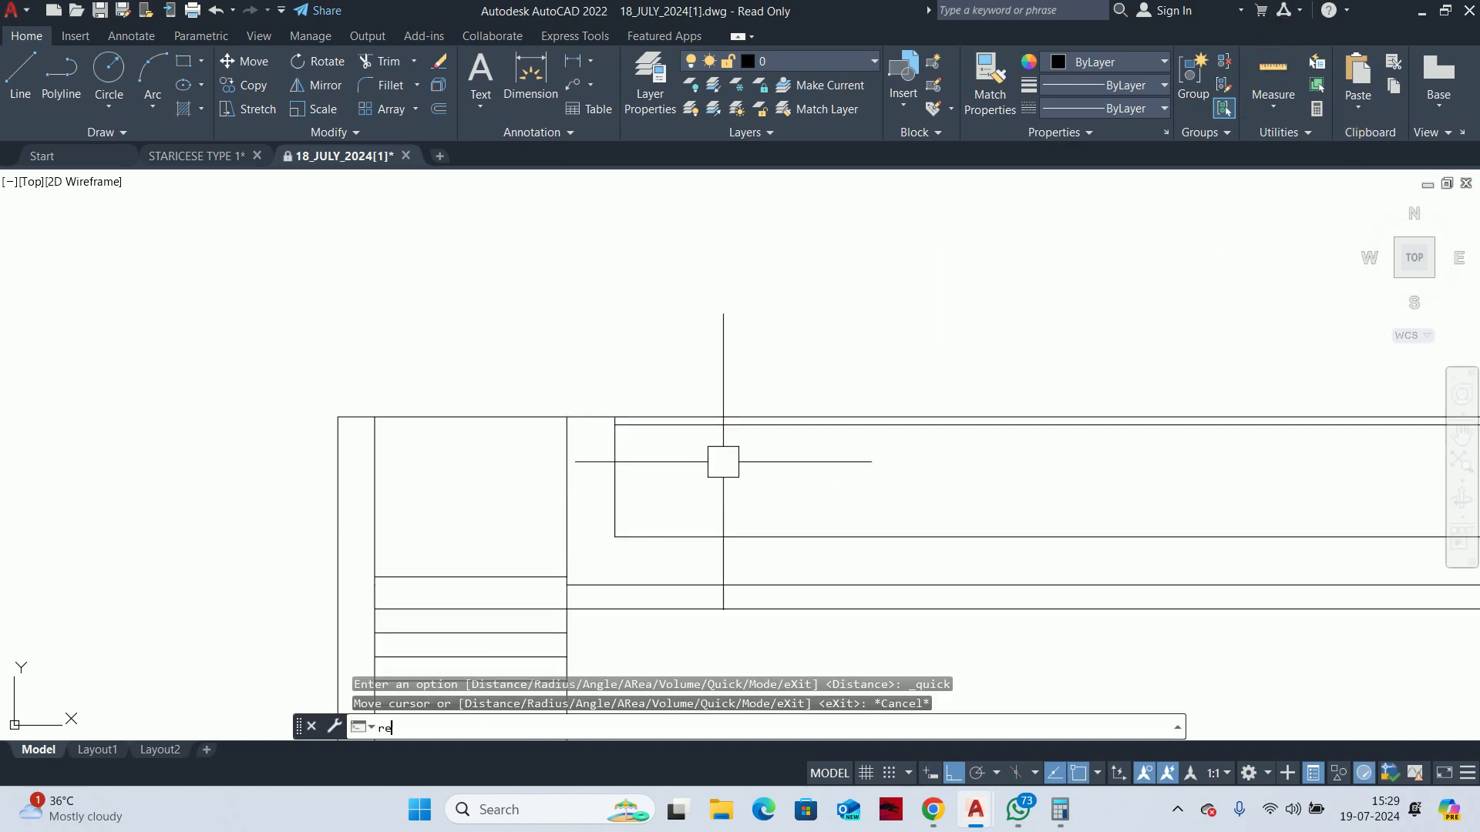
key(Return)
click(737, 459)
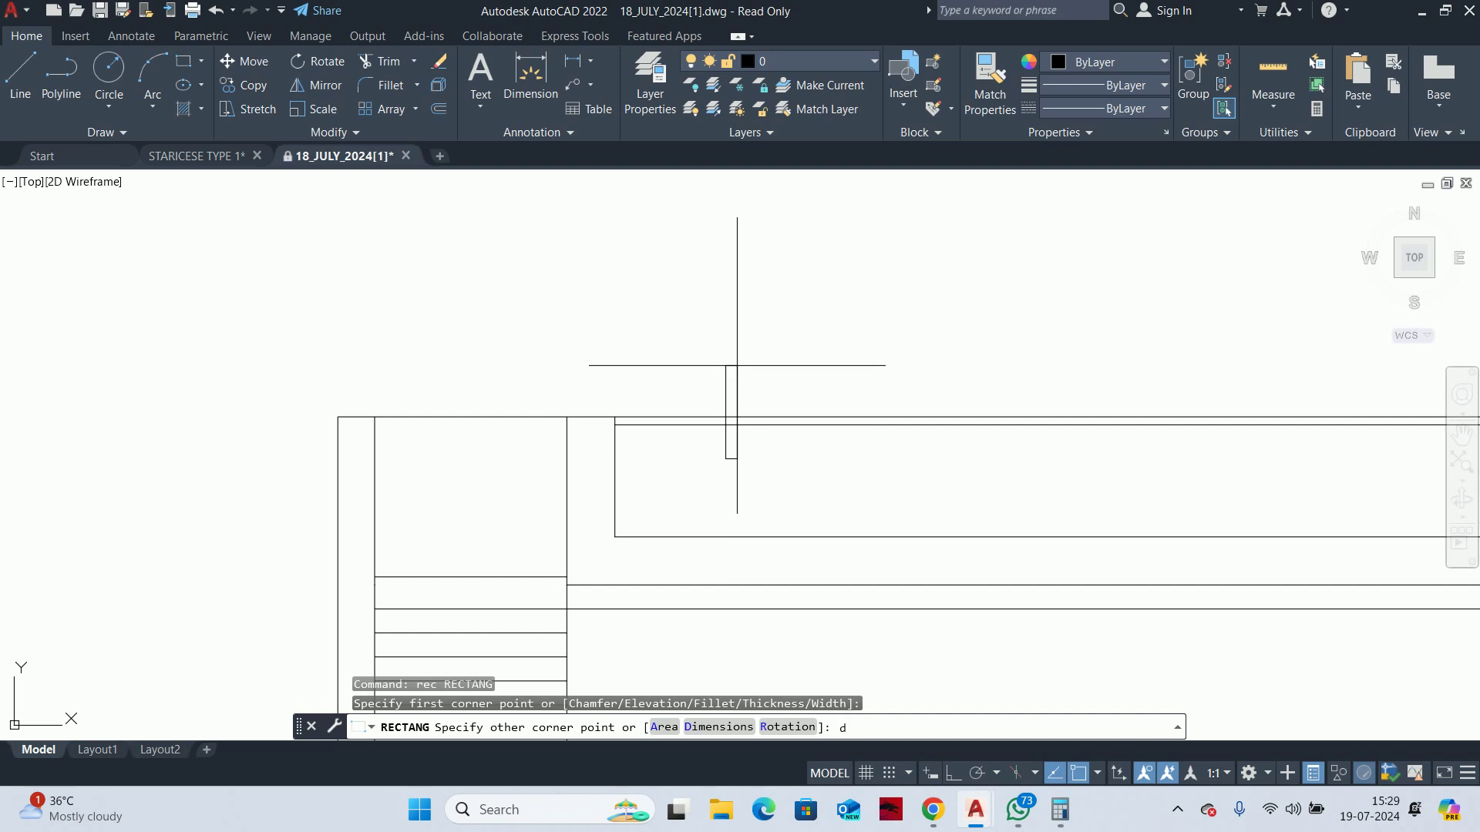
key(Return)
text(0)
key(Return)
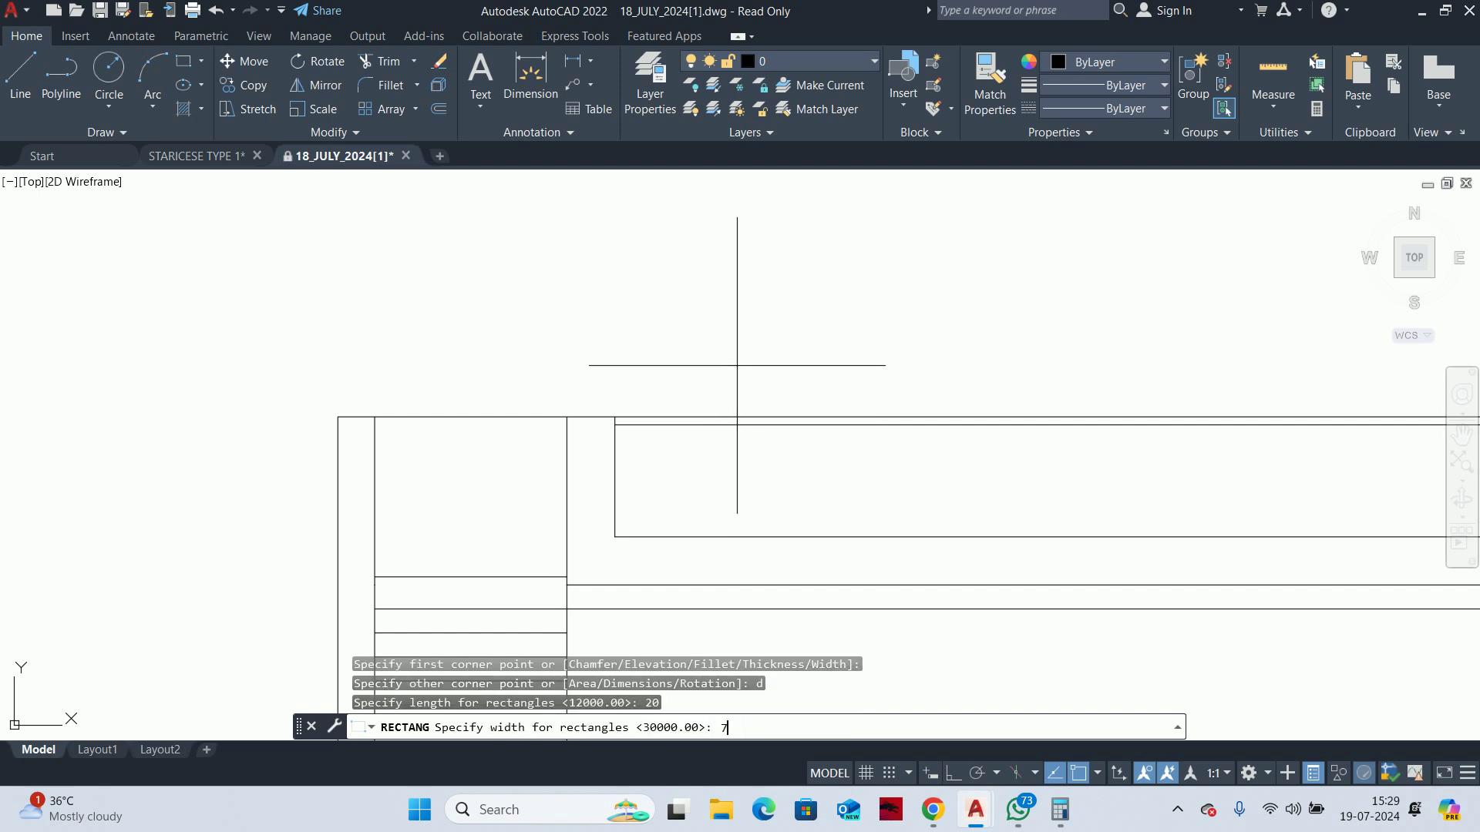
key(Return)
click(727, 390)
key(Escape)
key(Escape)
Move the post onto the balustrade's left edge
text(m)
key(Return)
click(738, 376)
key(Return)
scroll(725, 455, up, 2)
click(720, 456)
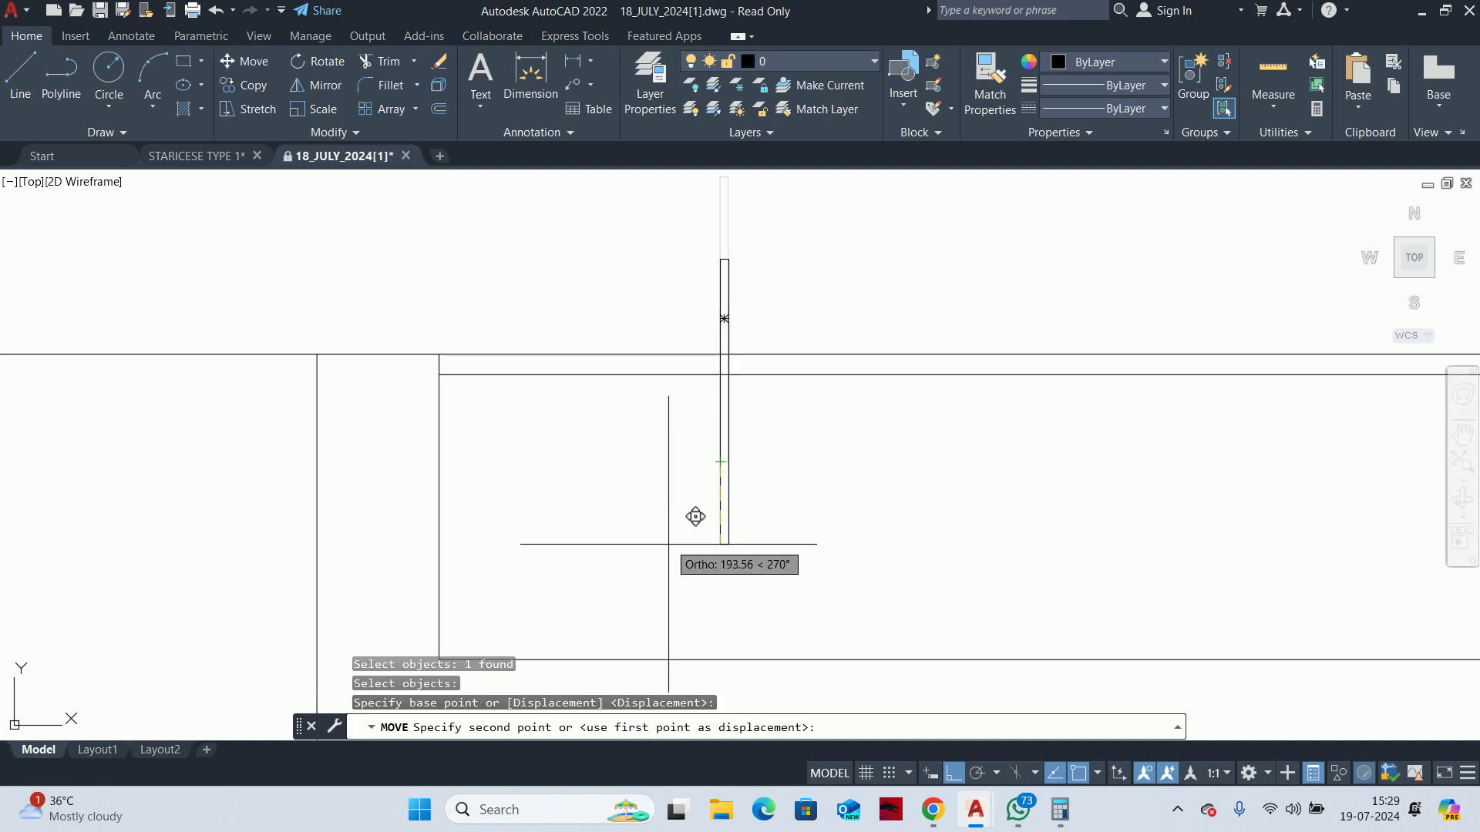
click(617, 513)
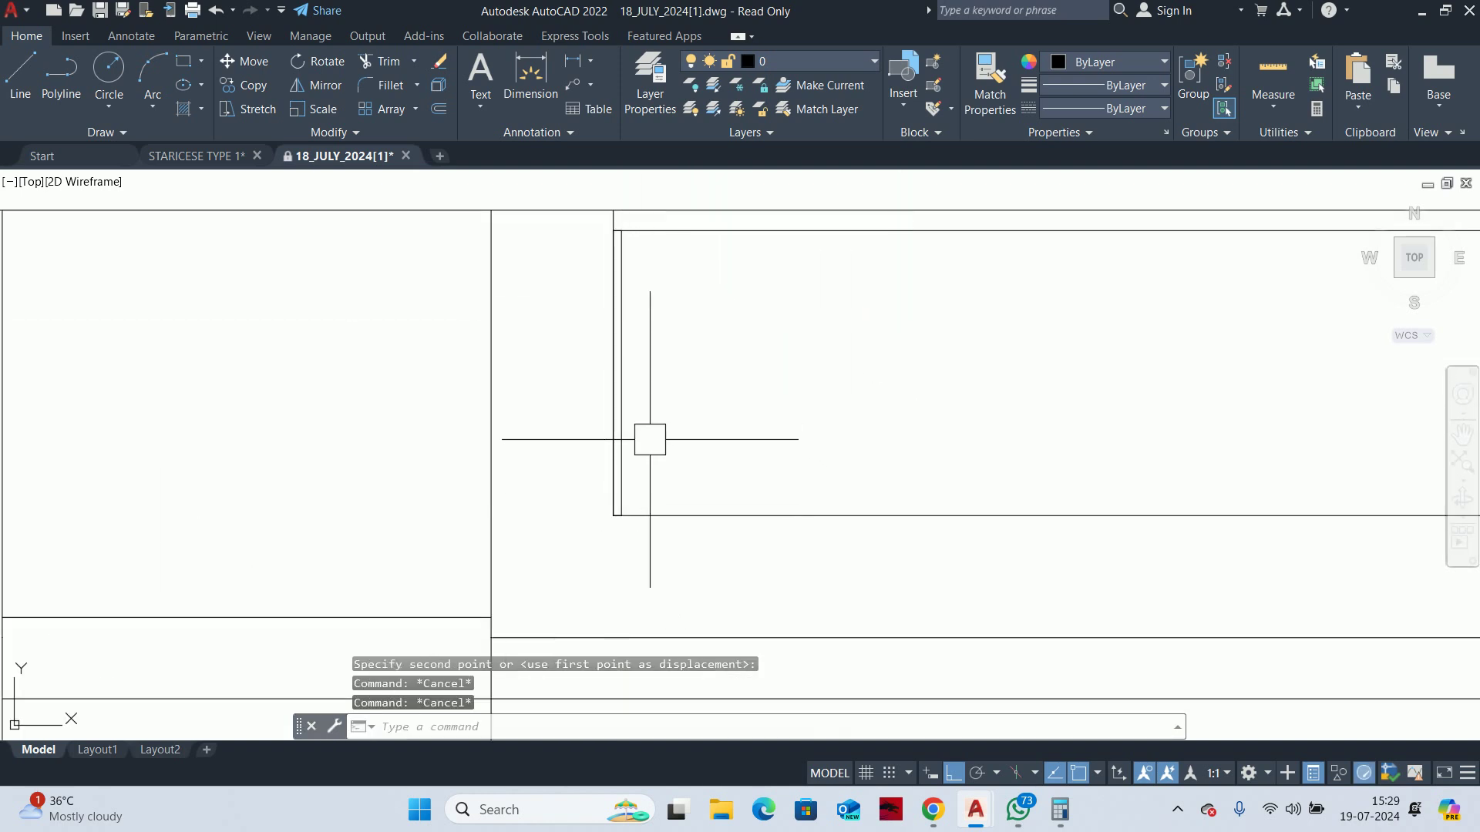
Shift the post 100 to the right, inside the balustrade
key(Return)
click(626, 442)
key(Return)
click(689, 430)
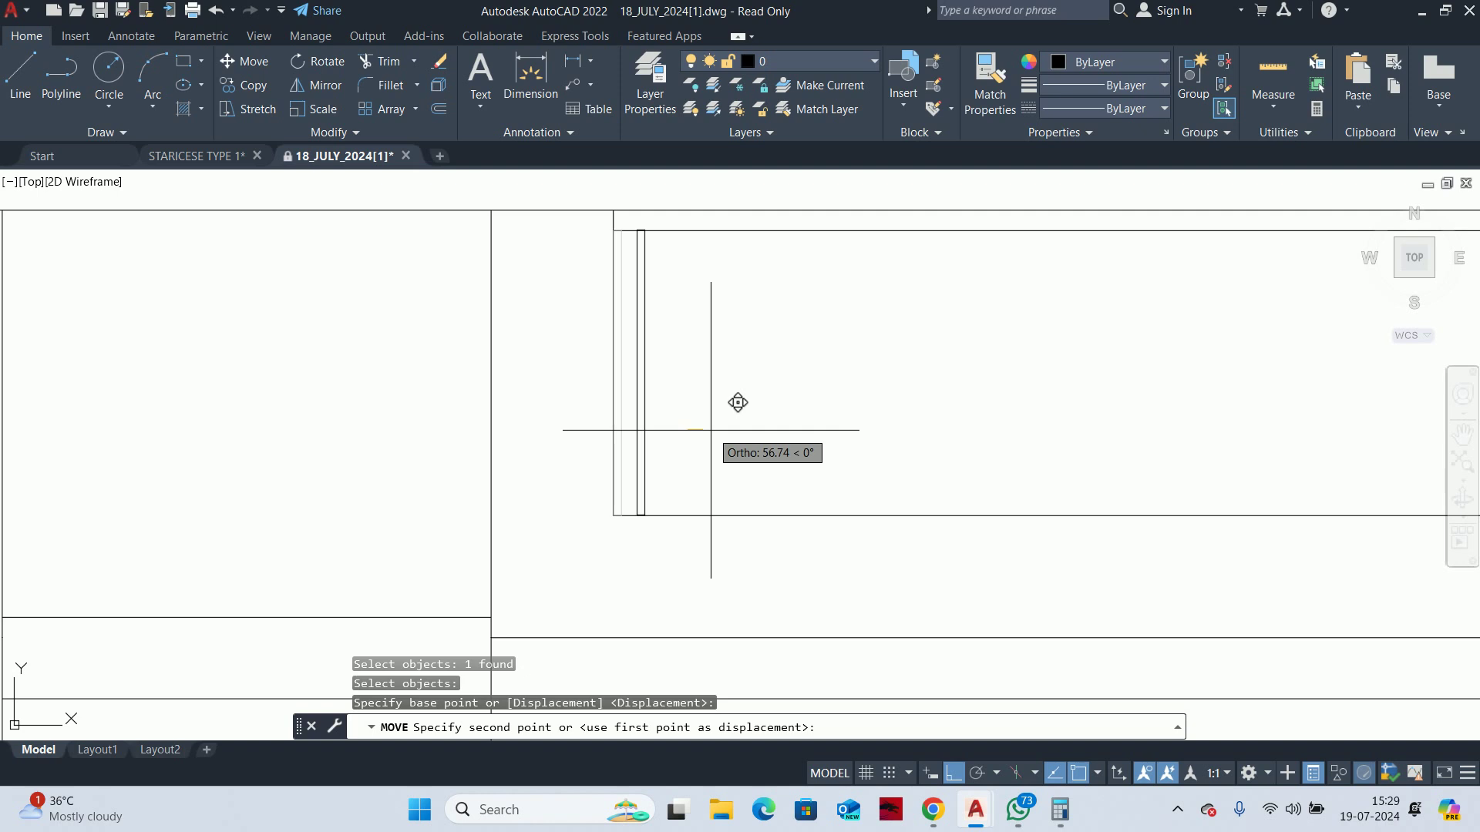
text(0)
key(Return)
scroll(819, 433, down, 2)
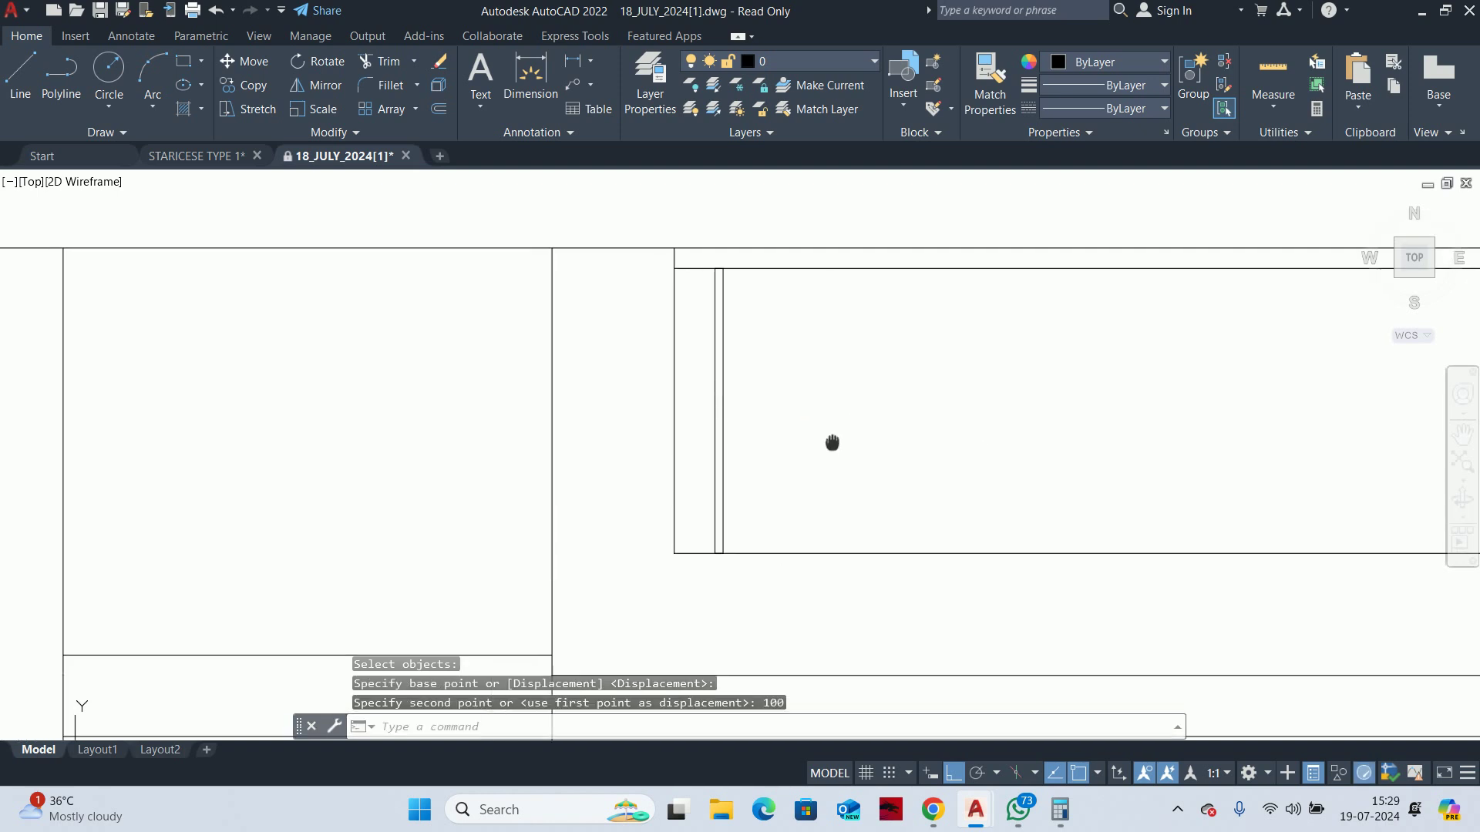
key(Escape)
Start an array with the railing post selected
key(Escape)
middle_drag(787, 377, 755, 388)
click(752, 397)
key(Escape)
key(Escape)
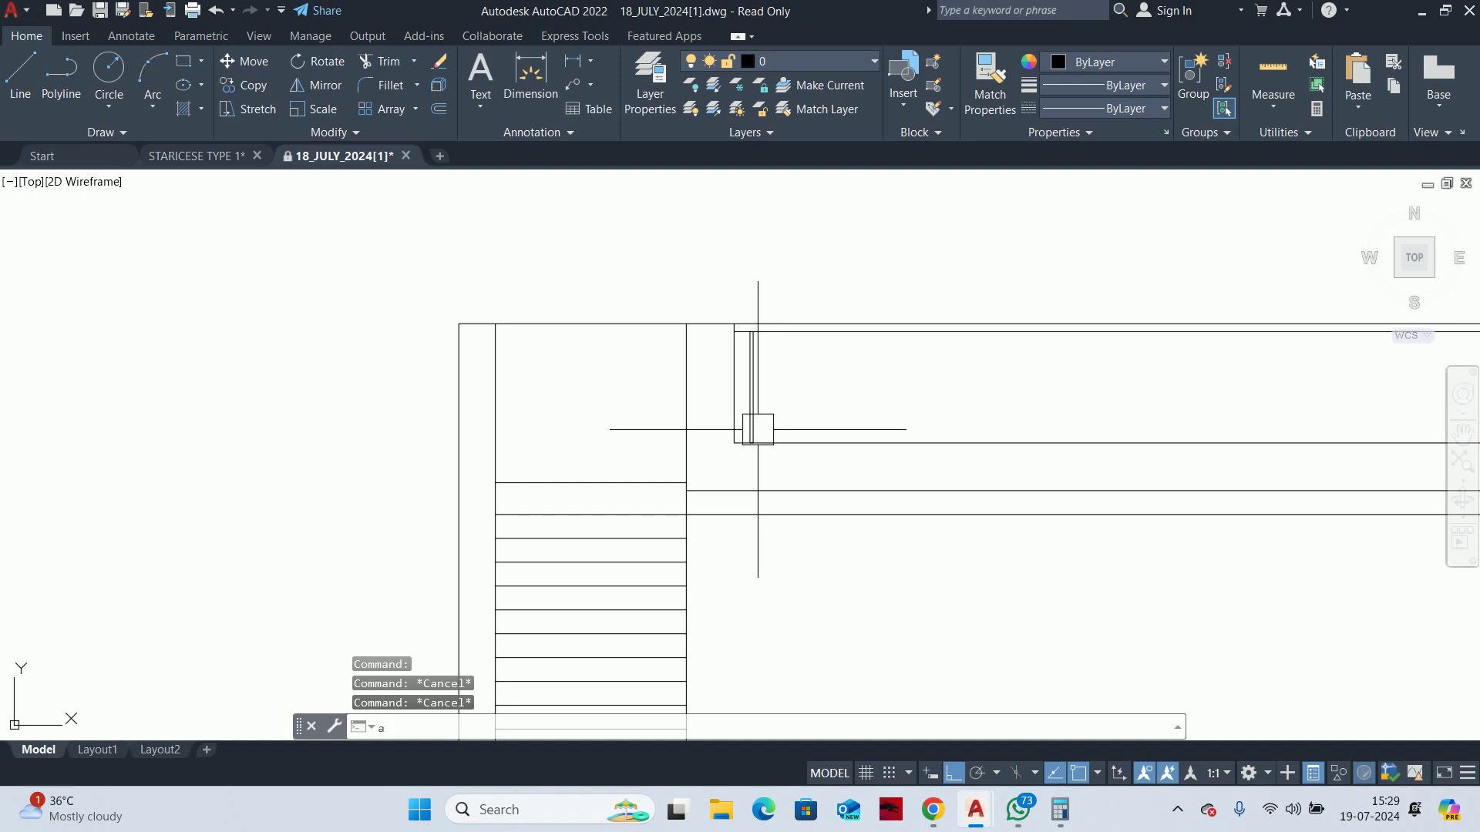
text(r)
key(Return)
click(753, 416)
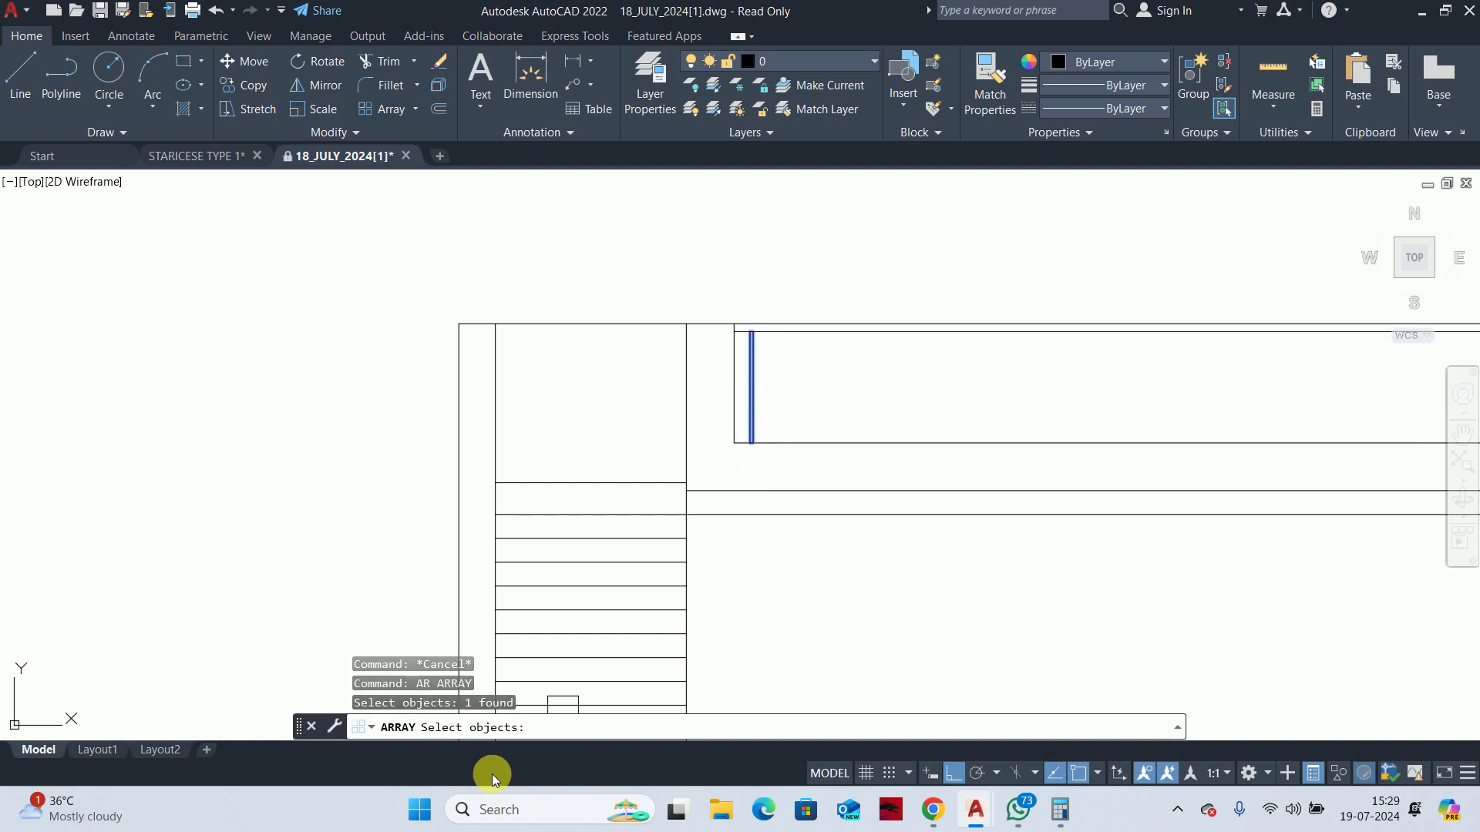
Make a first rectangular array attempt, collapsing it to a single post
key(Return)
click(586, 728)
scroll(751, 439, down, 3)
scroll(751, 416, down, 2)
scroll(740, 401, up, 4)
click(742, 375)
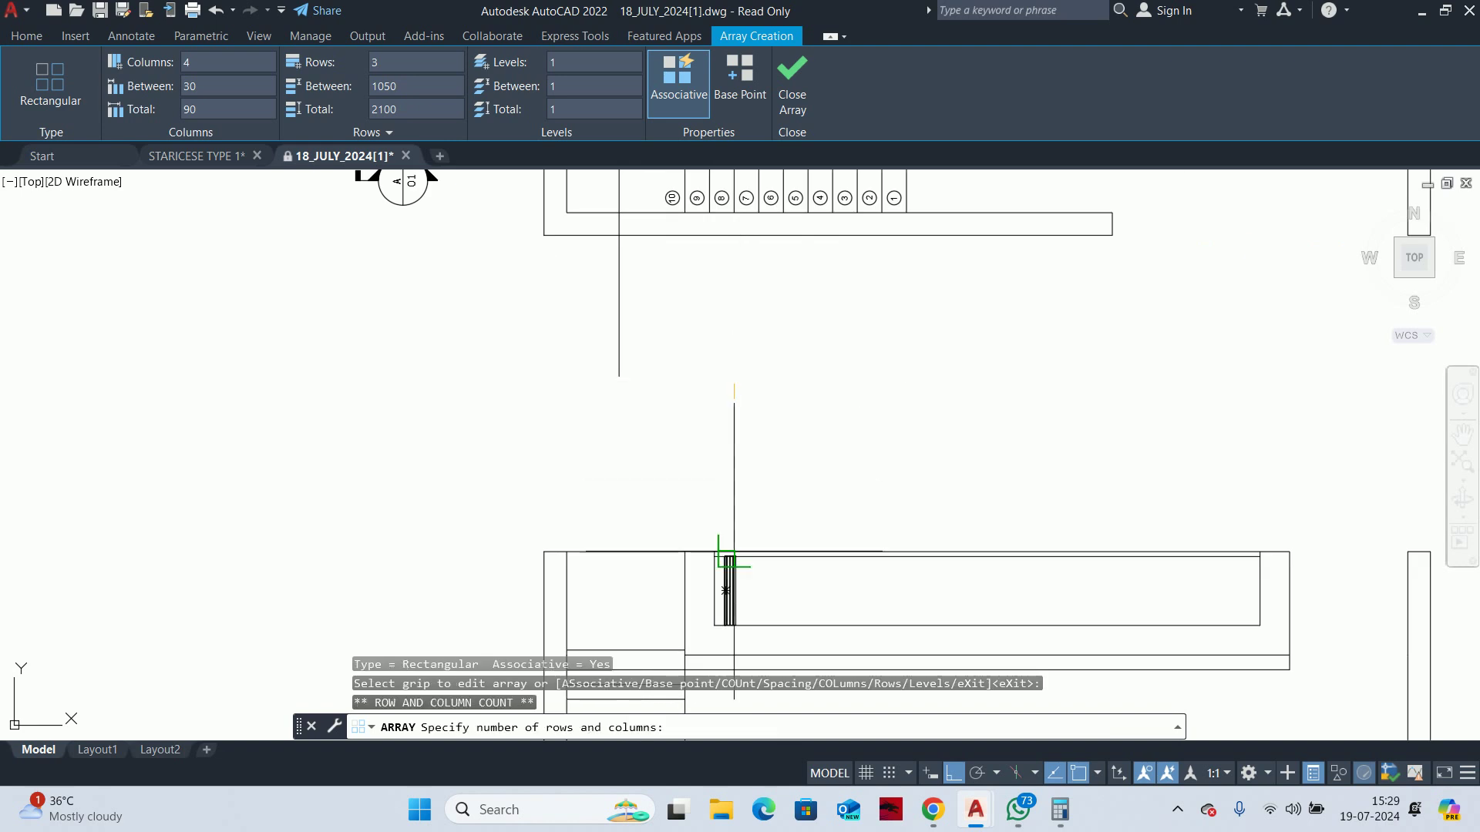
scroll(720, 582, up, 2)
click(720, 588)
scroll(667, 479, up, 3)
scroll(667, 479, up, 3)
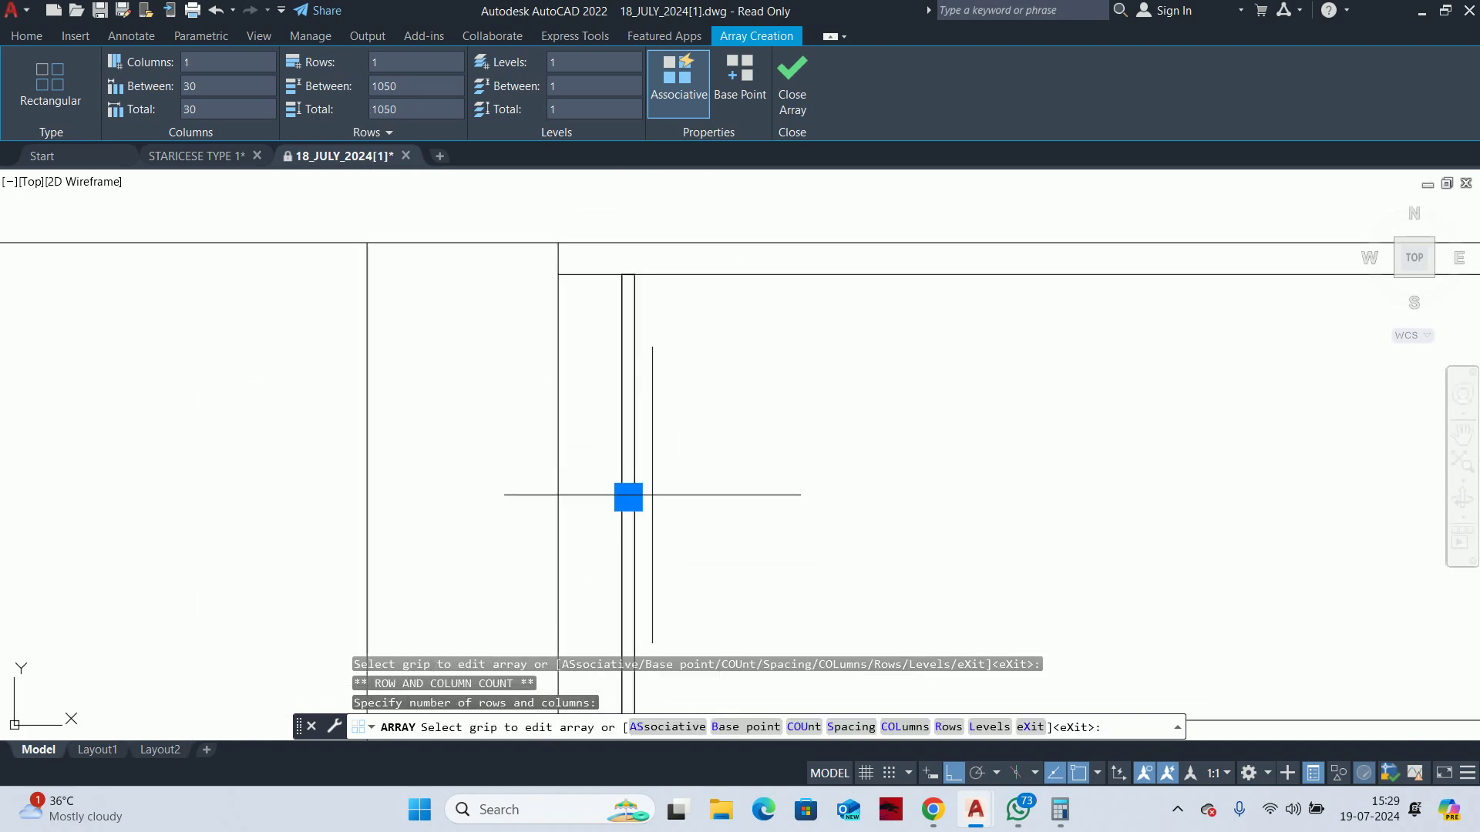
scroll(700, 455, down, 3)
key(Escape)
key(Escape)
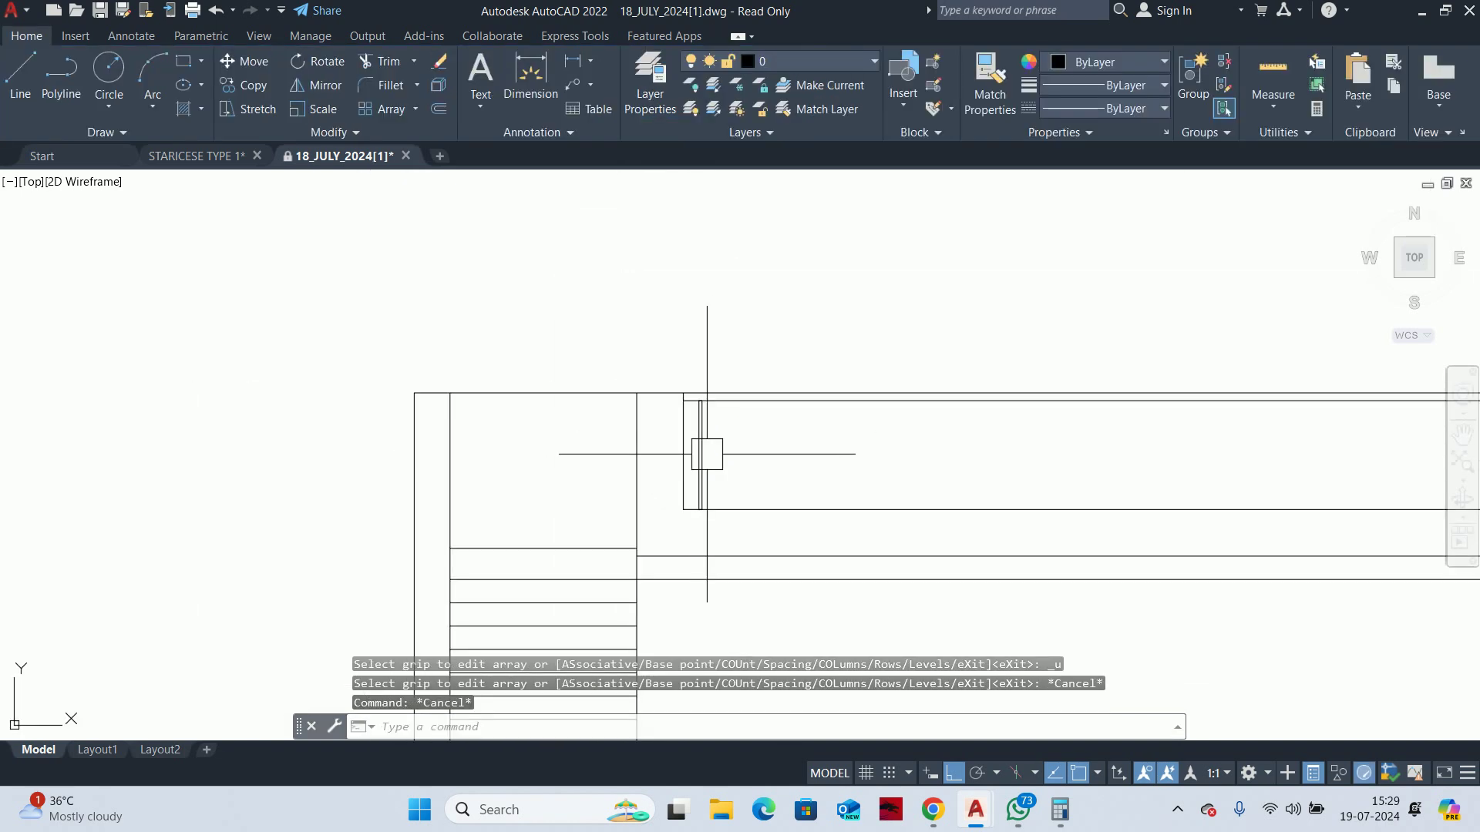
Undo the first array attempt and zoom in to check the post
click(700, 455)
key(Delete)
key(ctrl+z)
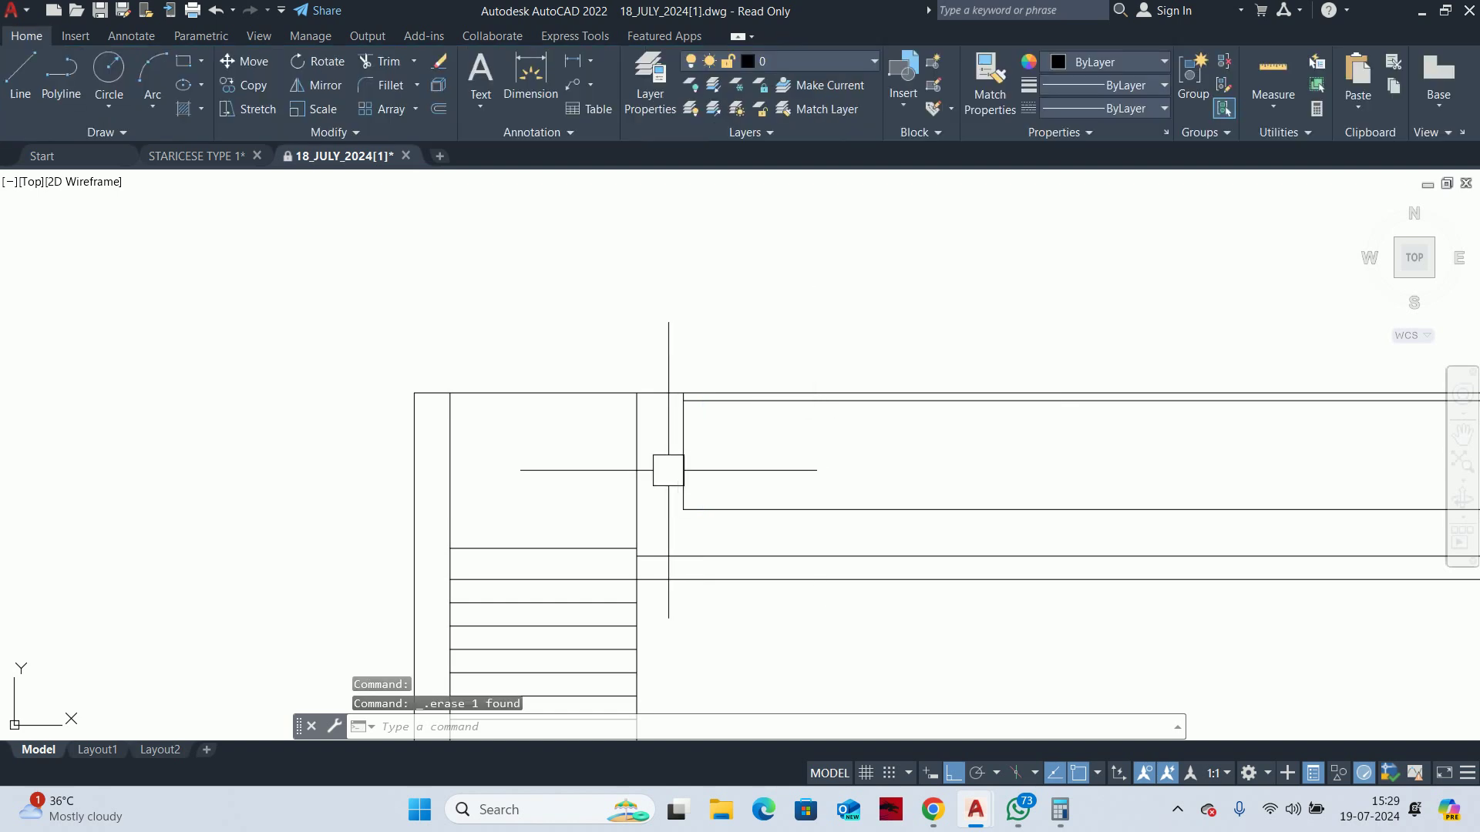
key(ctrl+z)
middle_drag(668, 470, 753, 412)
scroll(754, 411, up, 3)
scroll(668, 391, down, 3)
click(674, 394)
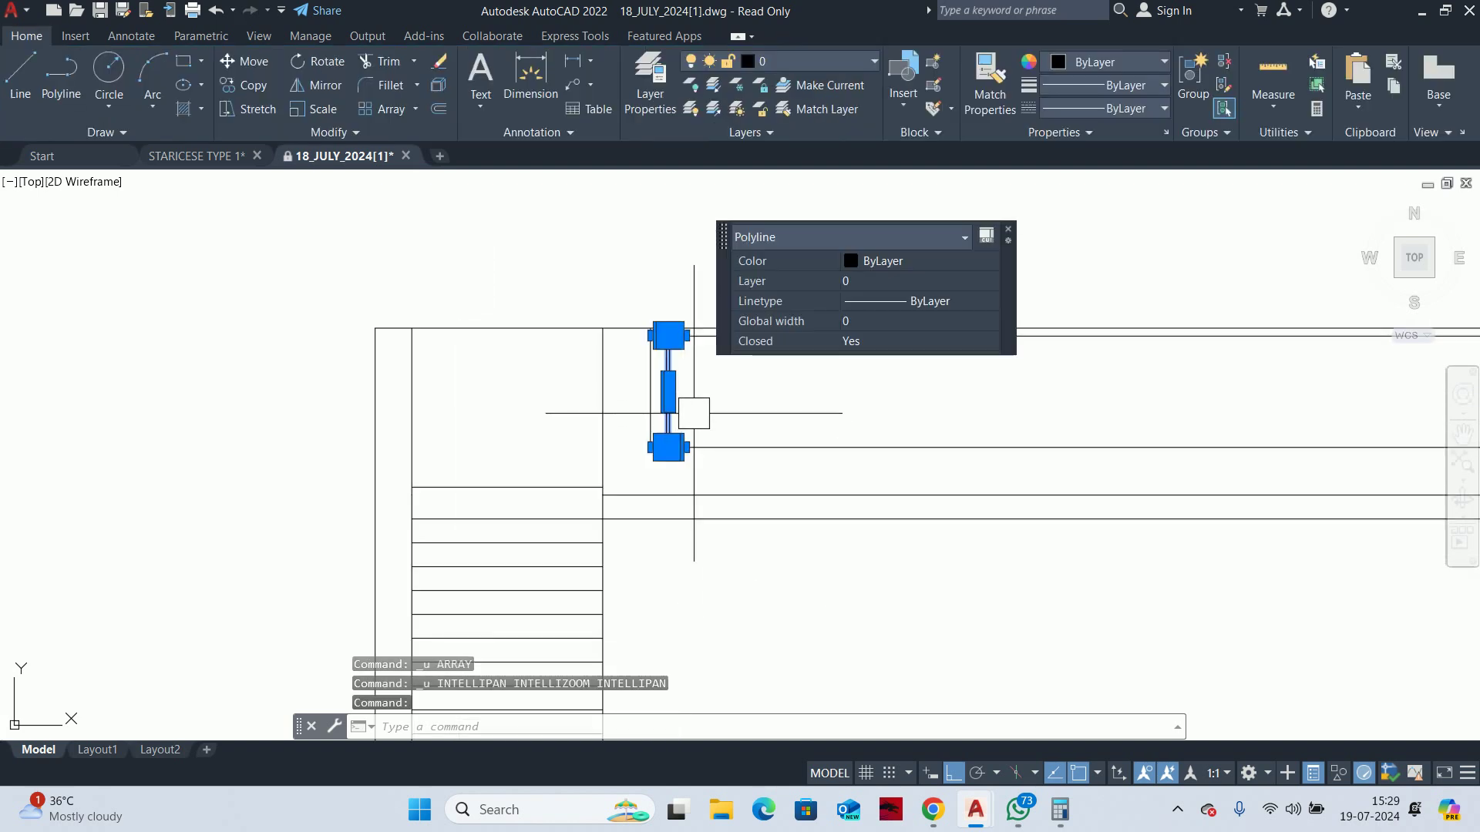
key(Escape)
key(Escape)
Create a new rectangular array of the post in one row, spaced 95
text(ar)
key(Return)
click(678, 433)
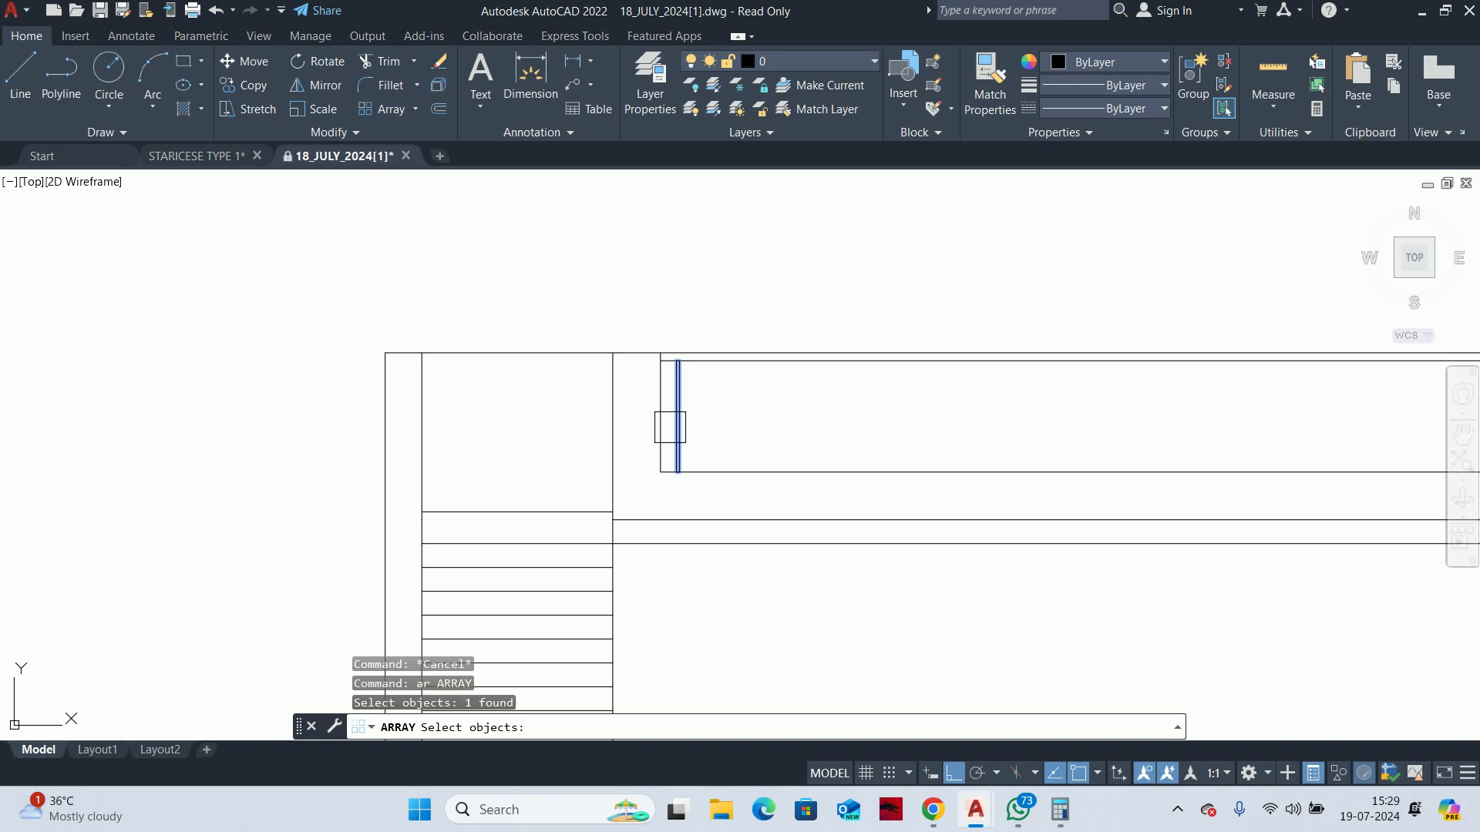
key(Return)
click(708, 729)
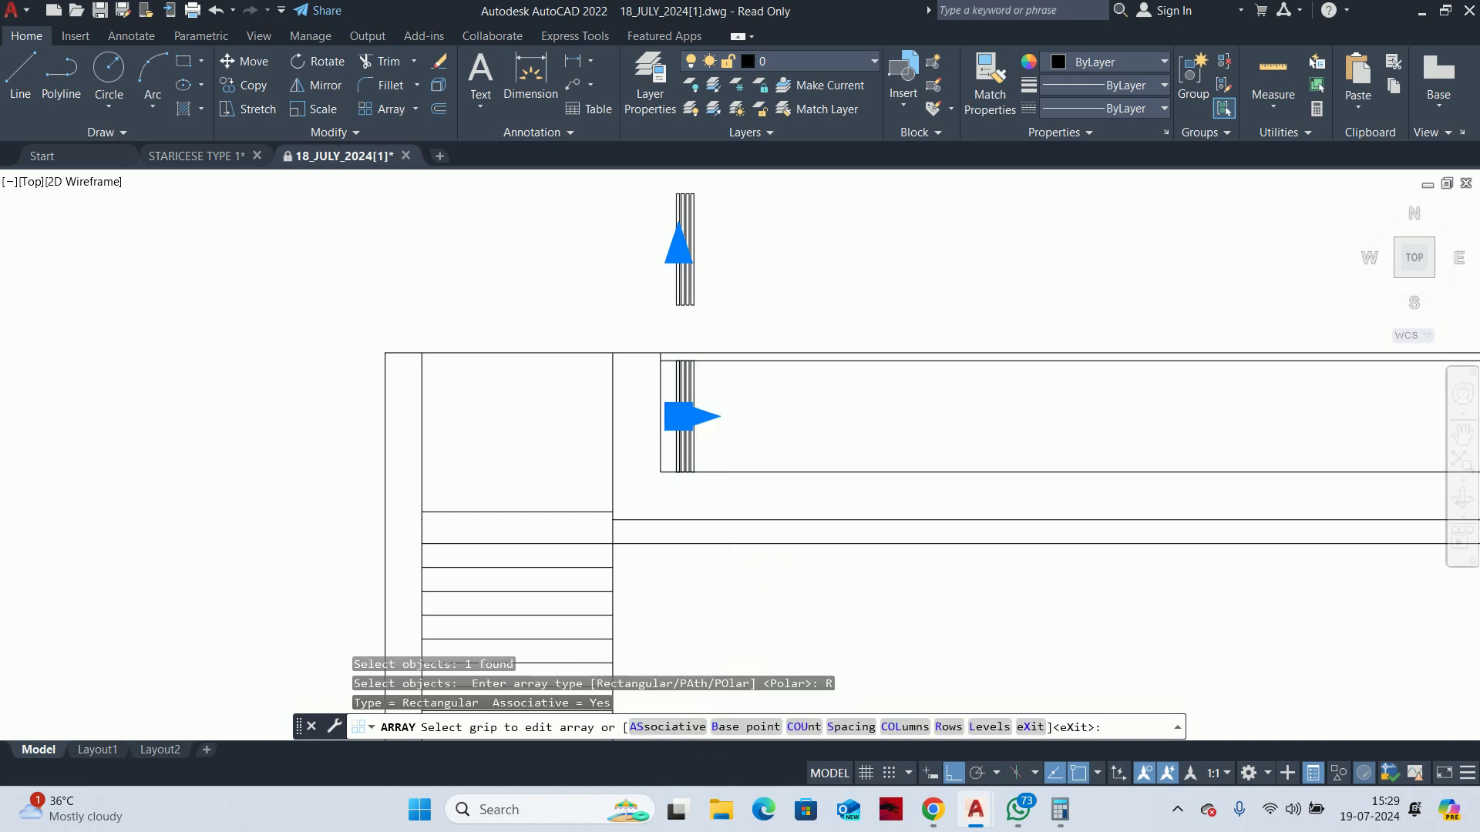
click(752, 189)
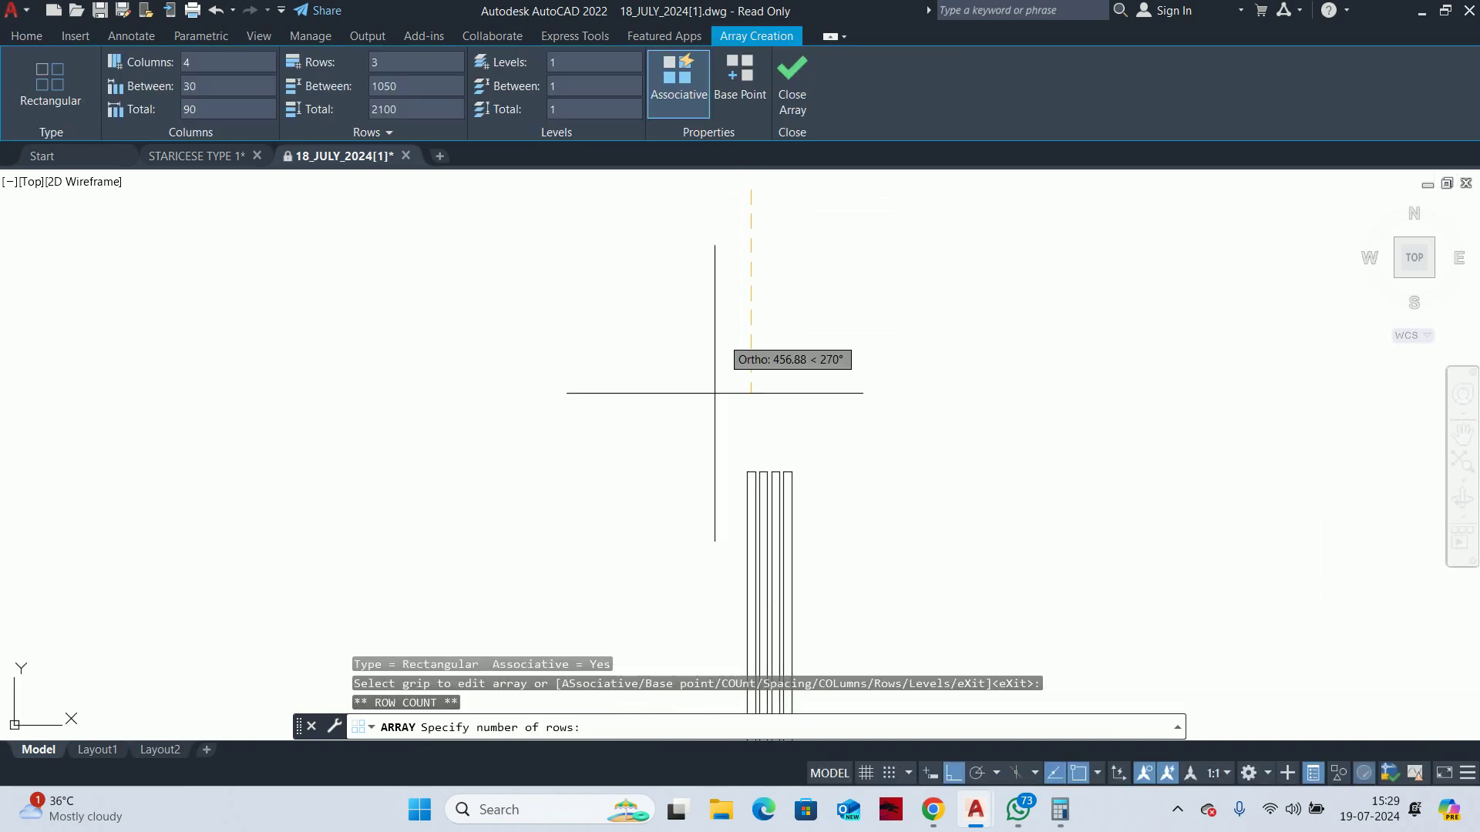
click(721, 555)
scroll(616, 493, up, 3)
click(609, 492)
scroll(634, 492, down, 2)
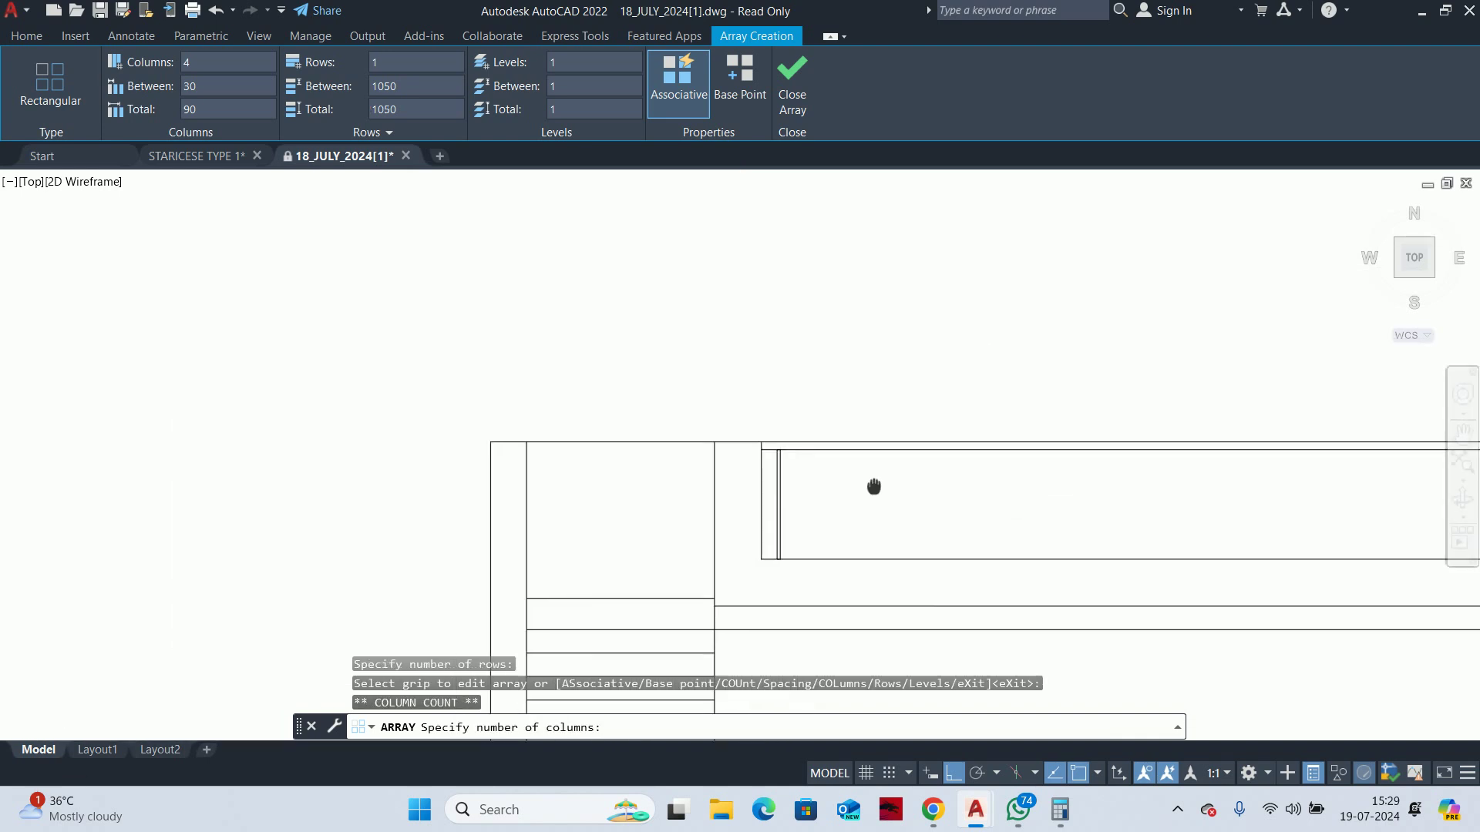
click(1222, 505)
text(95)
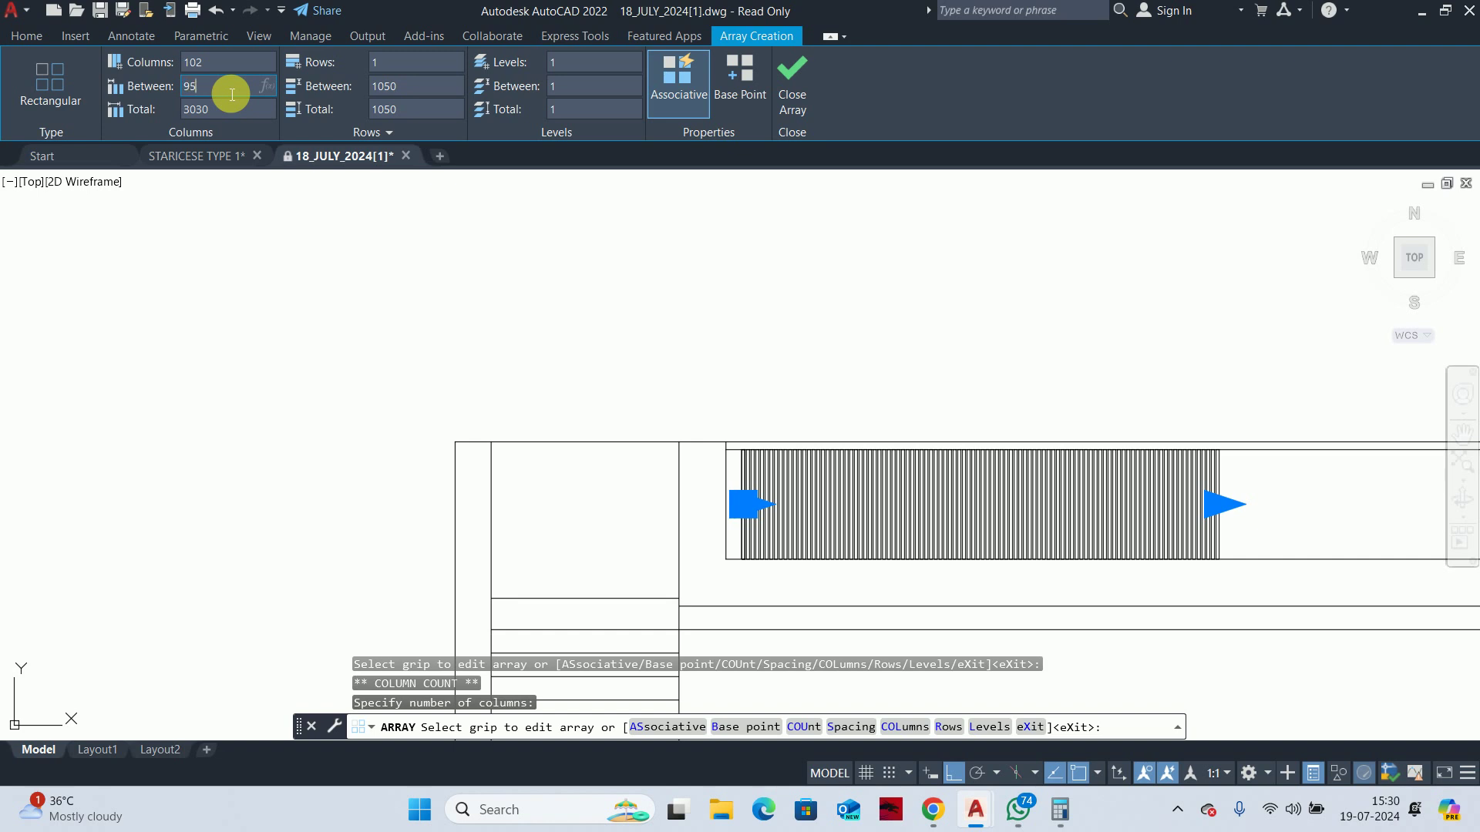
key(Return)
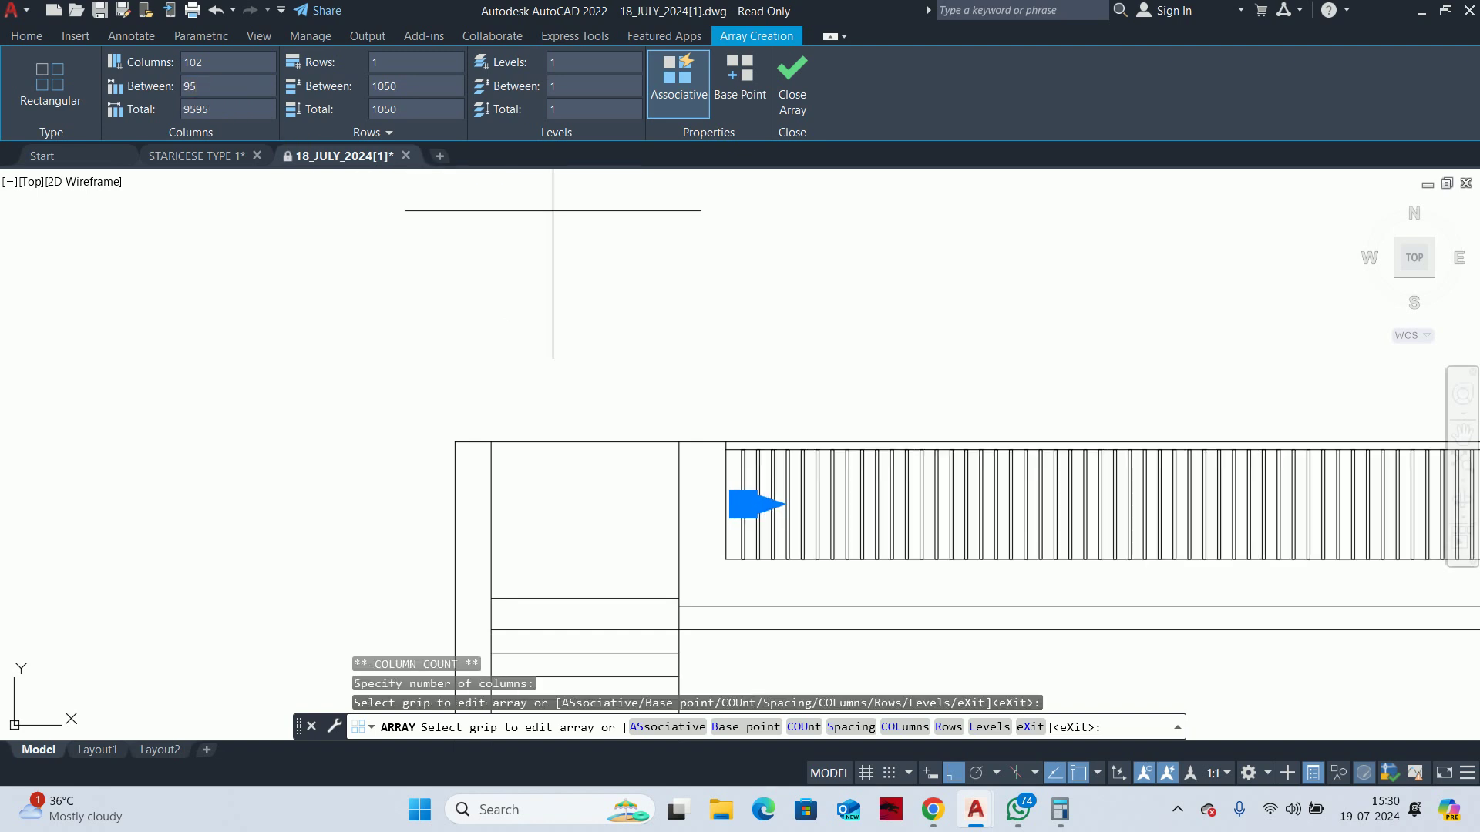
Change the spacing to 100, end the row within the balustrade, and close the array
scroll(512, 220, down, 3)
scroll(886, 246, up, 2)
mouse_move(887, 247)
middle_down()
mouse_move(807, 324)
mouse_move(791, 382)
middle_up()
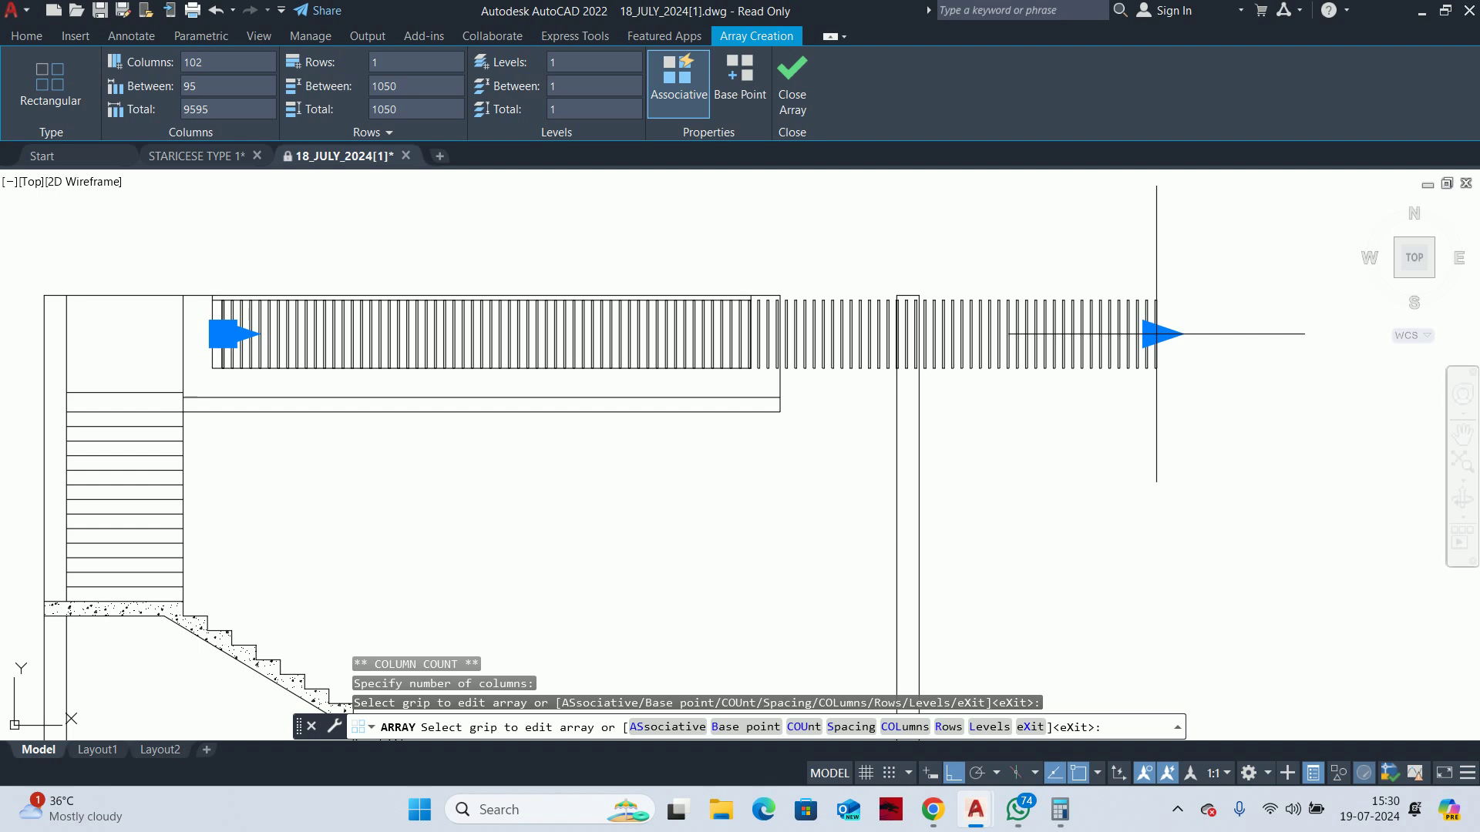
click(1160, 333)
scroll(761, 284, up, 4)
click(786, 264)
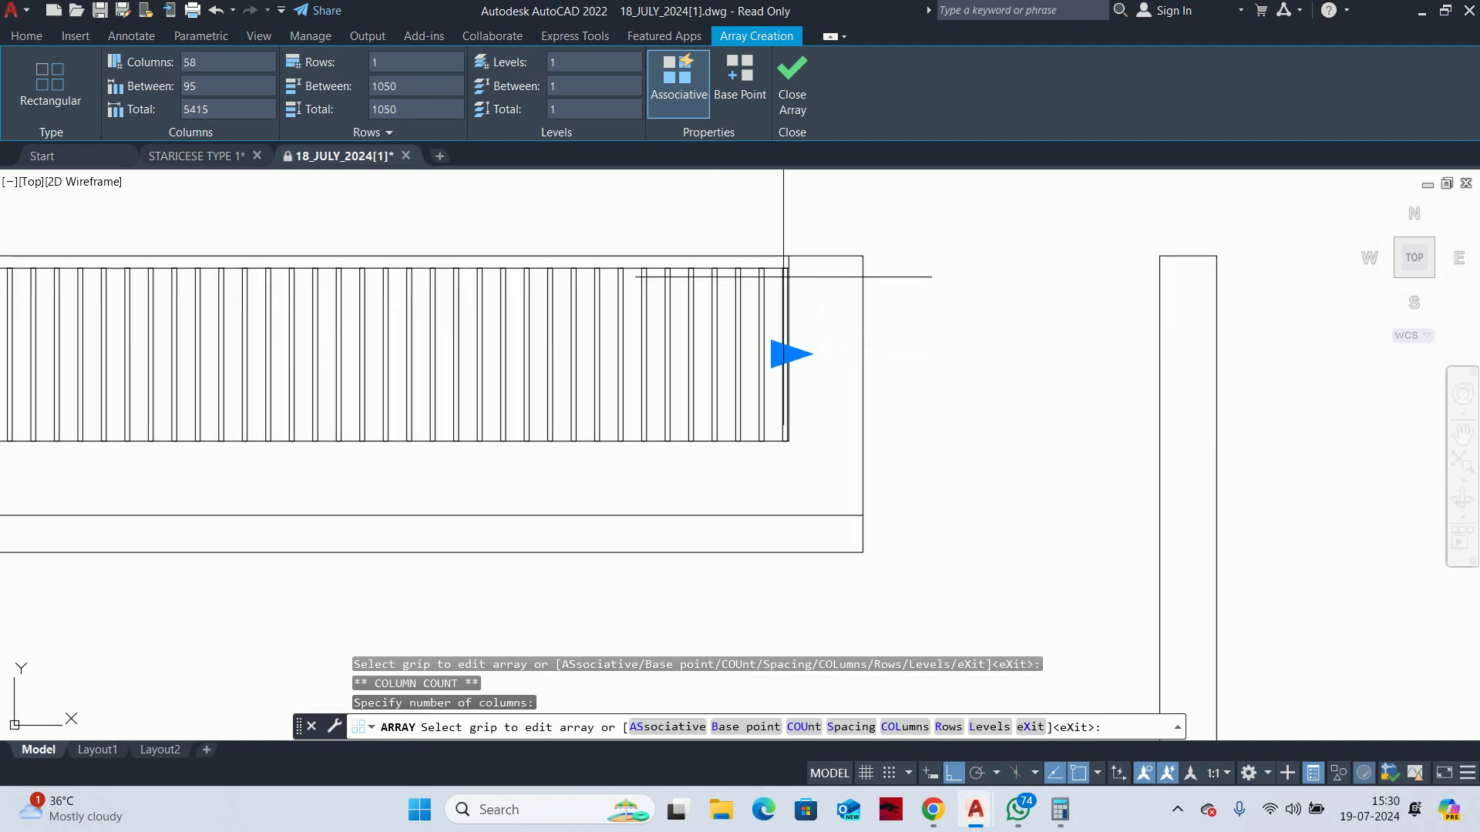
scroll(689, 334, down, 2)
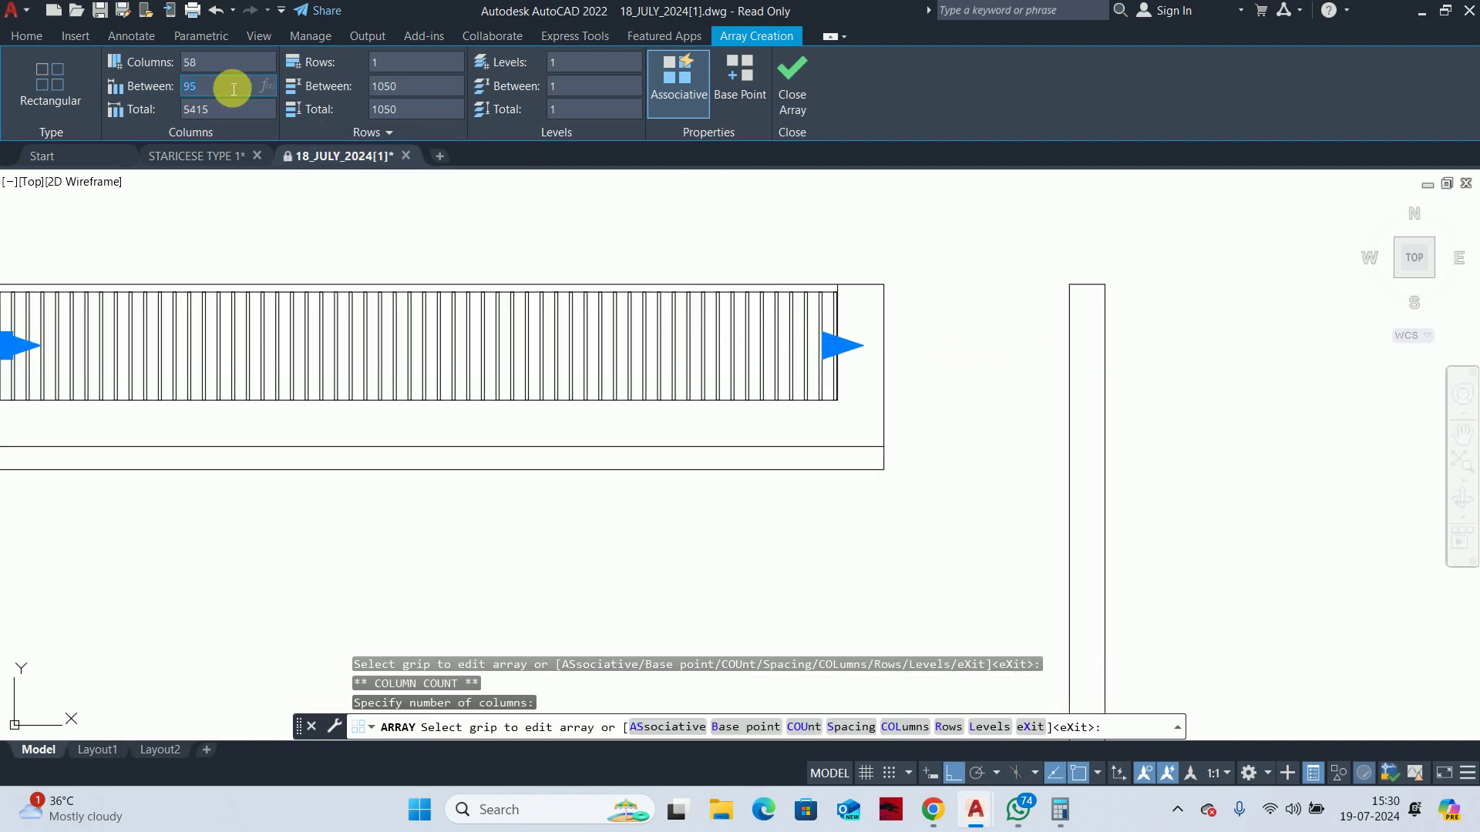
text(100)
key(Return)
scroll(794, 322, up, 2)
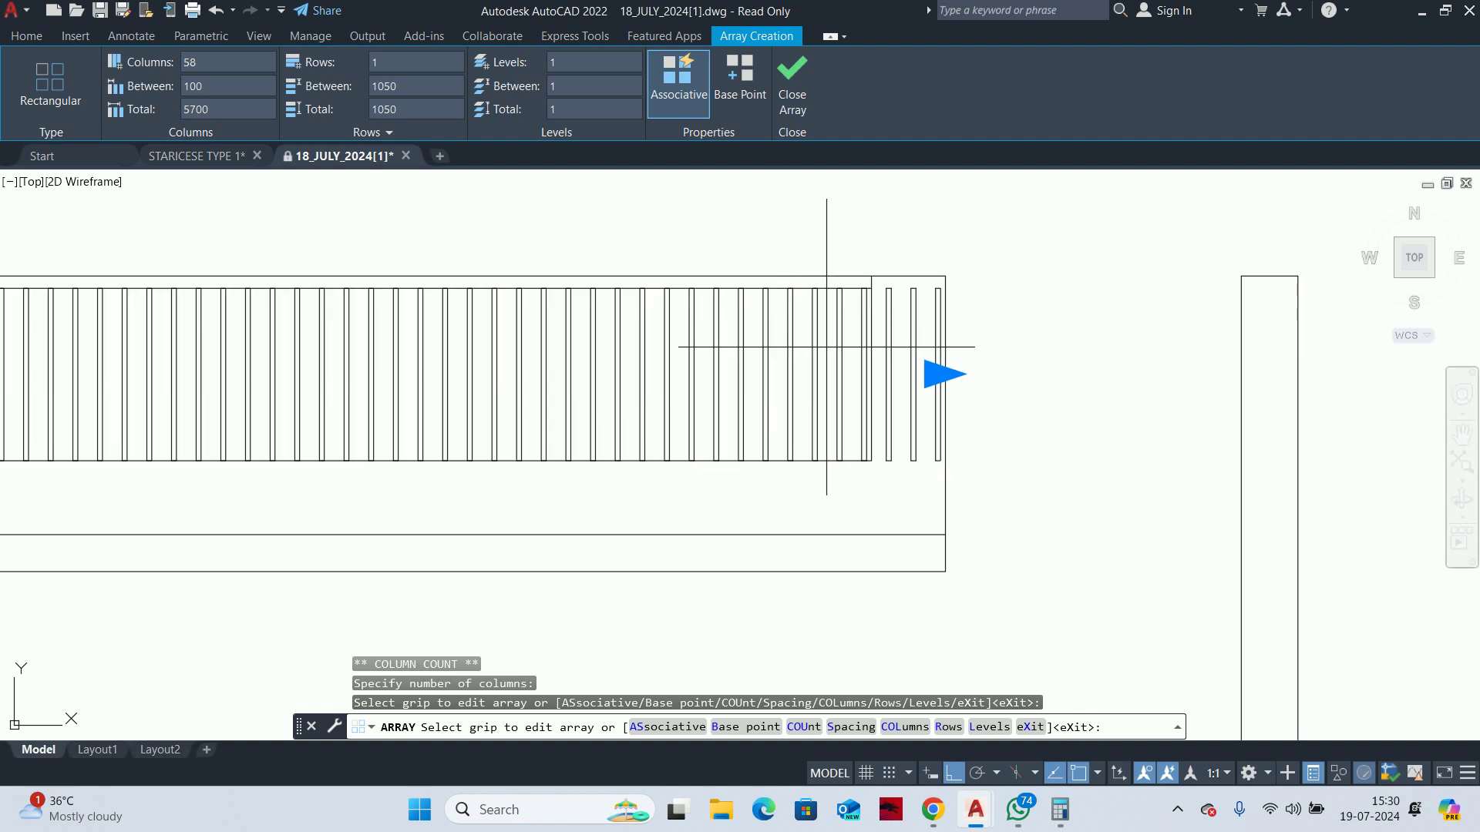
click(940, 374)
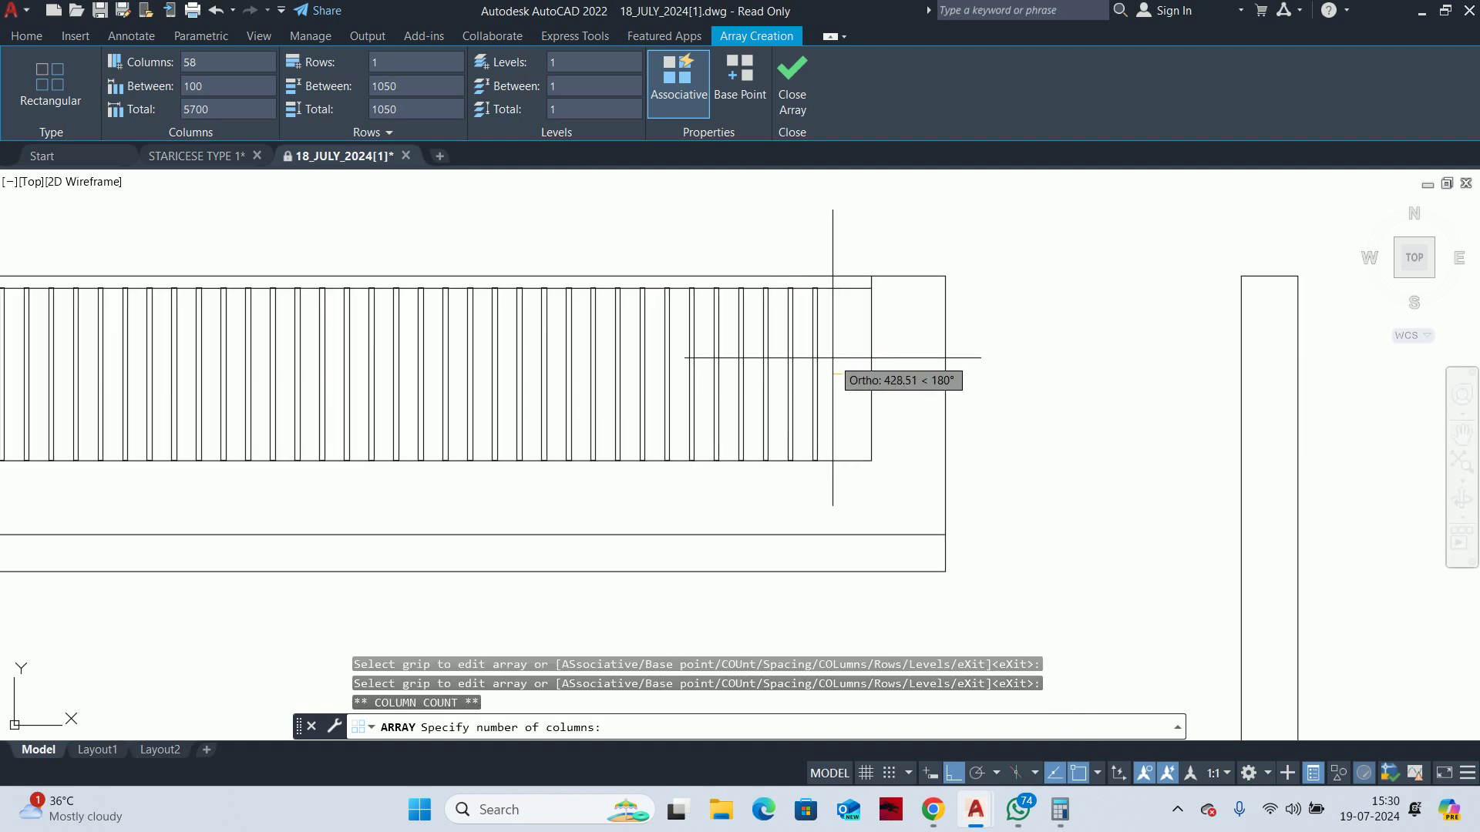
click(843, 359)
click(782, 57)
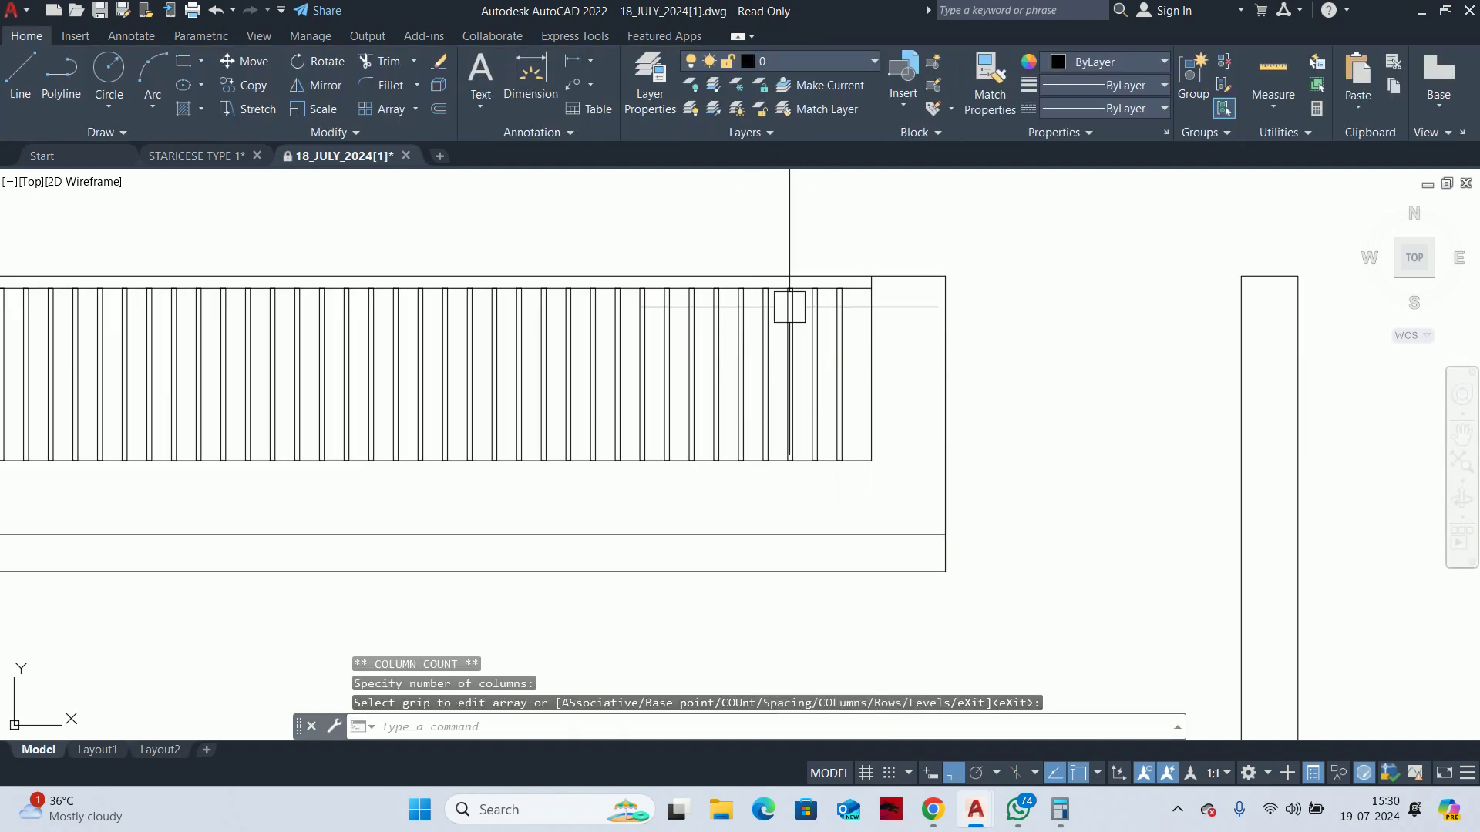
scroll(780, 290, down, 3)
scroll(902, 362, down, 2)
key(Escape)
key(Escape)
key(Escape)
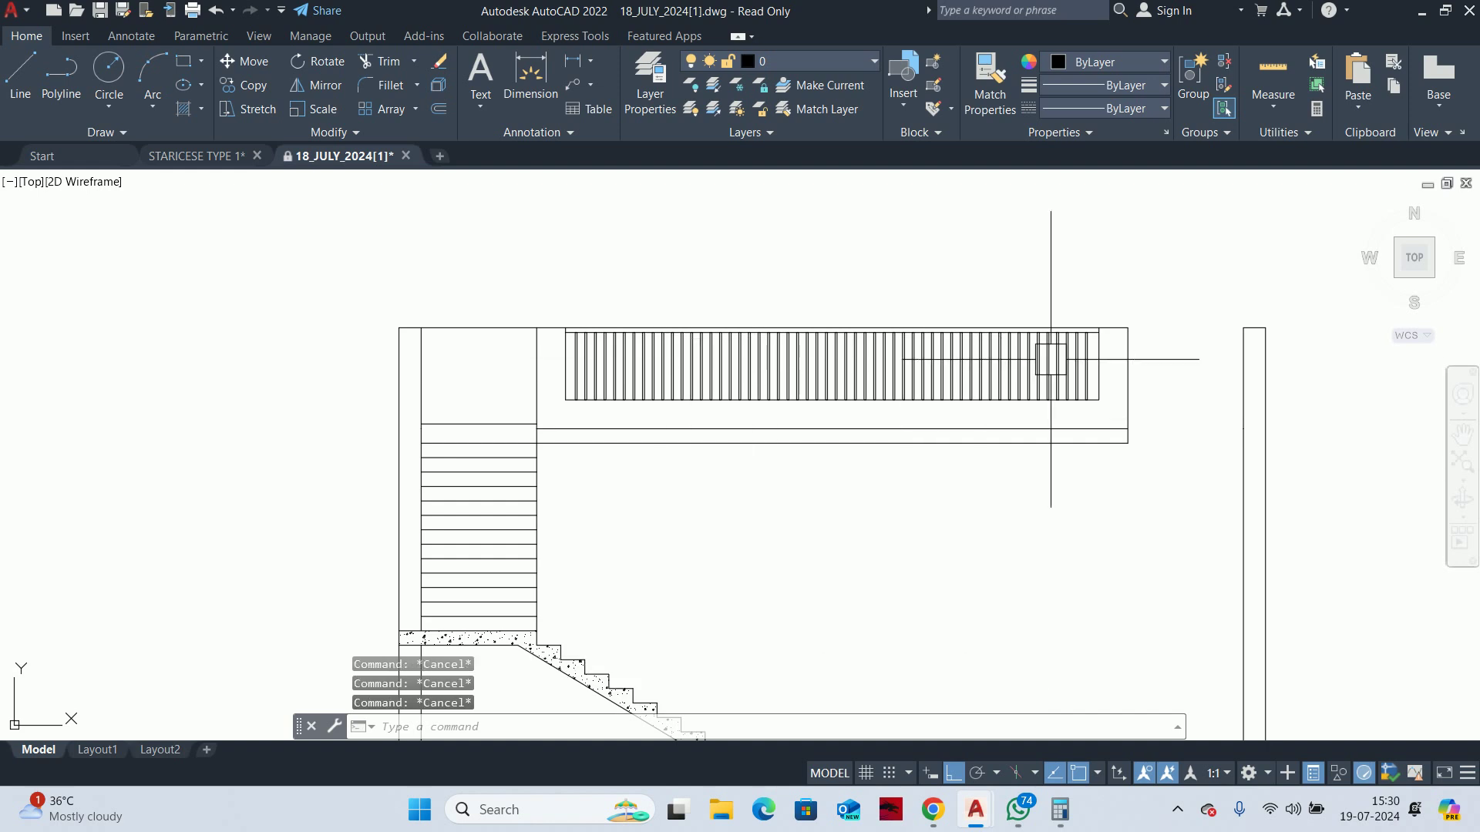
scroll(994, 286, down, 2)
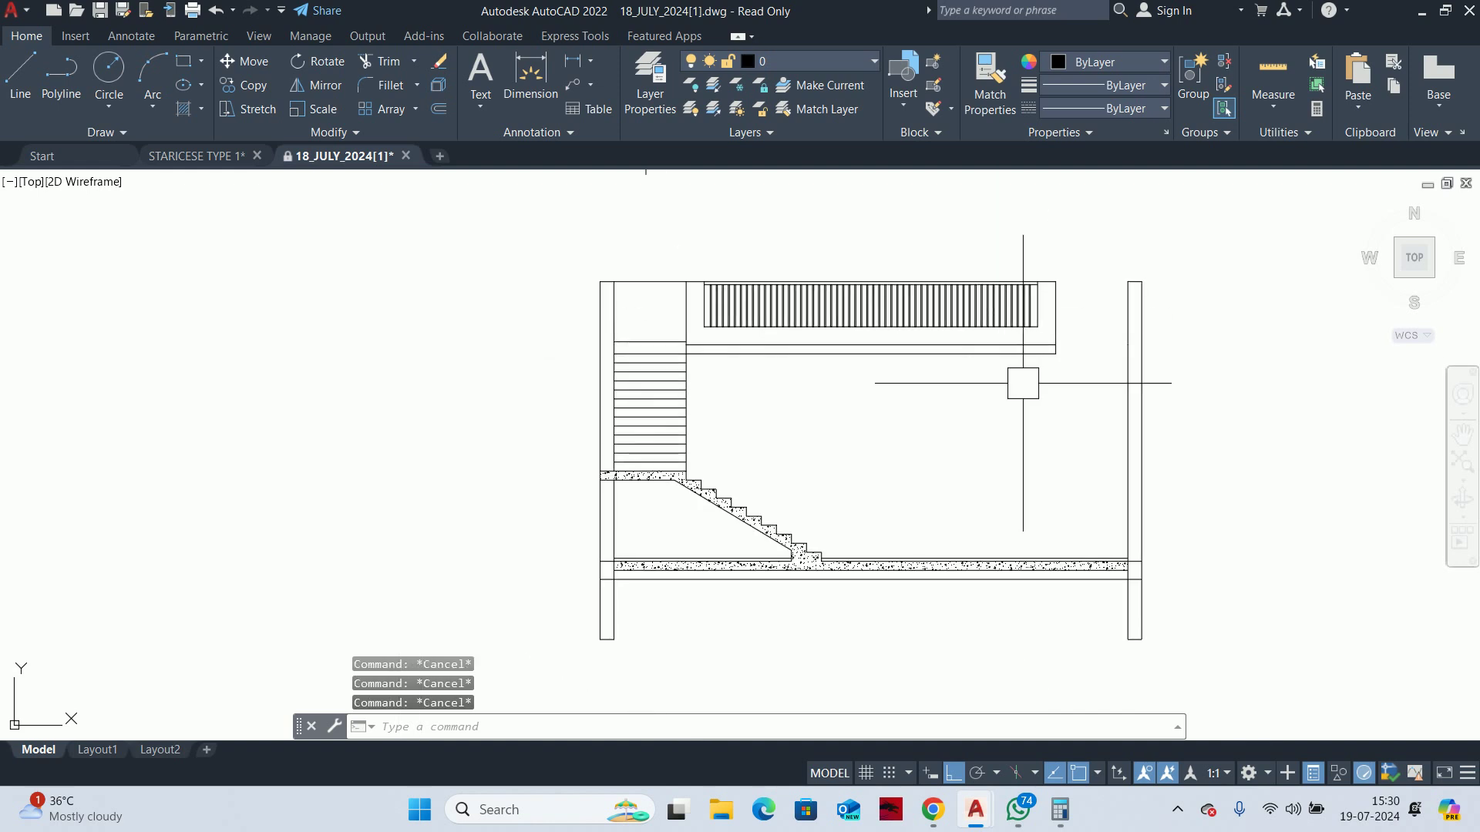
text(1)
key(Return)
scroll(1039, 387, down, 3)
scroll(994, 355, down, 2)
scroll(964, 326, down, 2)
click(964, 326)
scroll(959, 339, up, 5)
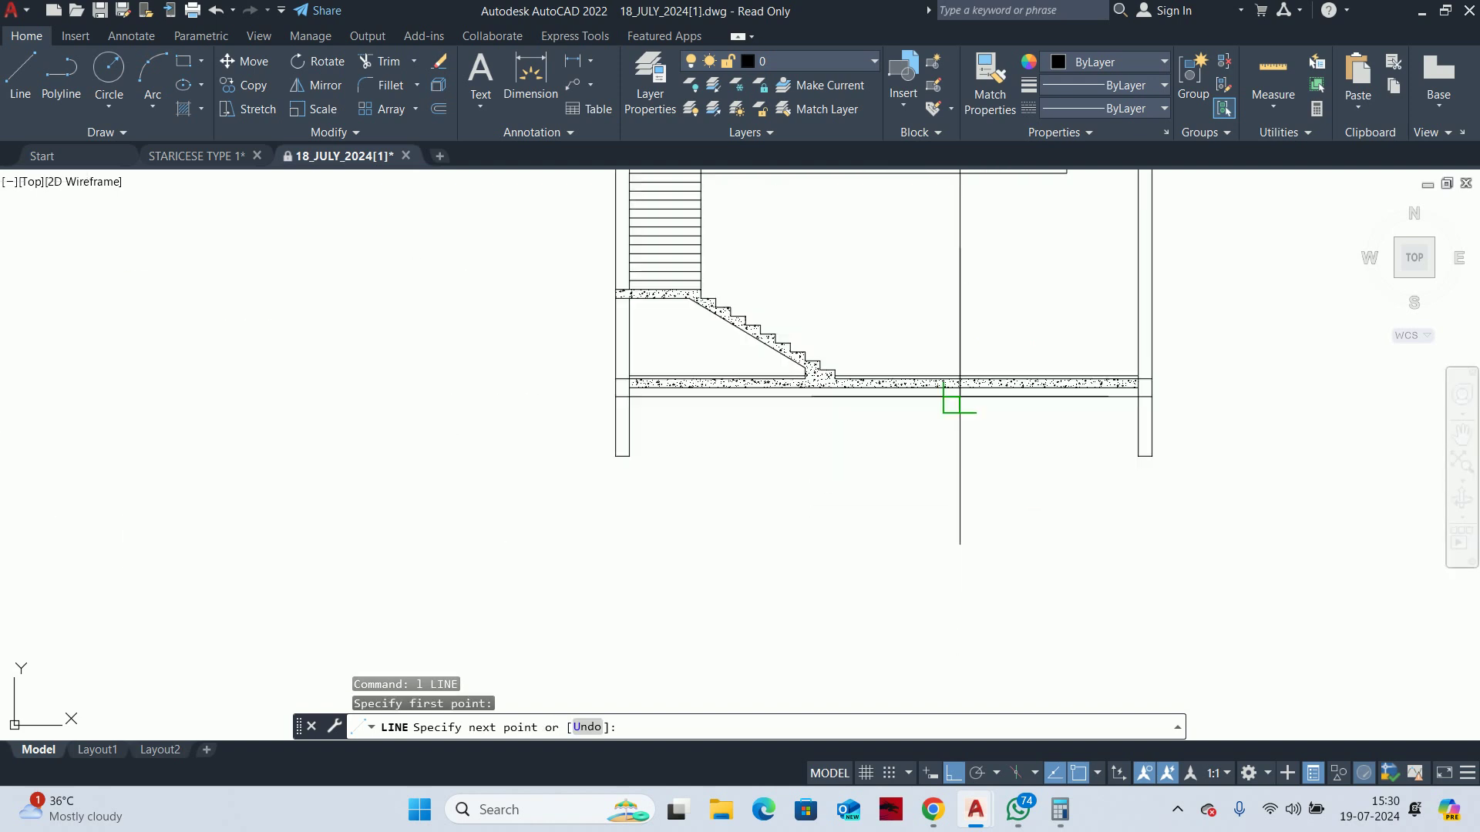
scroll(949, 358, up, 2)
key(Escape)
middle_drag(959, 409, 962, 594)
scroll(949, 482, up, 4)
middle_drag(949, 482, 912, 429)
key(Escape)
key(Escape)
text(tr)
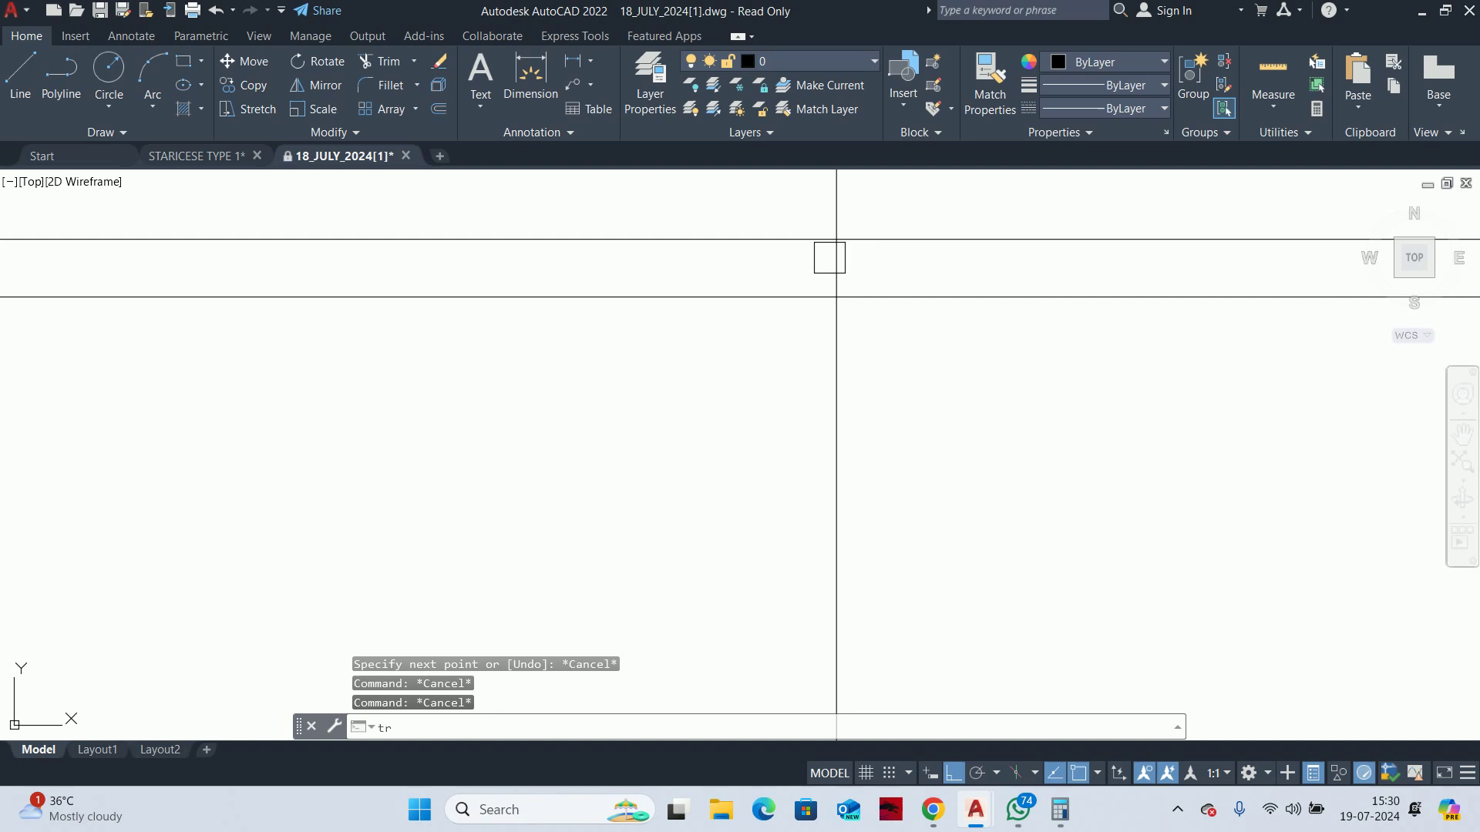
key(Return)
key(Escape)
scroll(856, 308, down, 6)
middle_drag(885, 337, 914, 357)
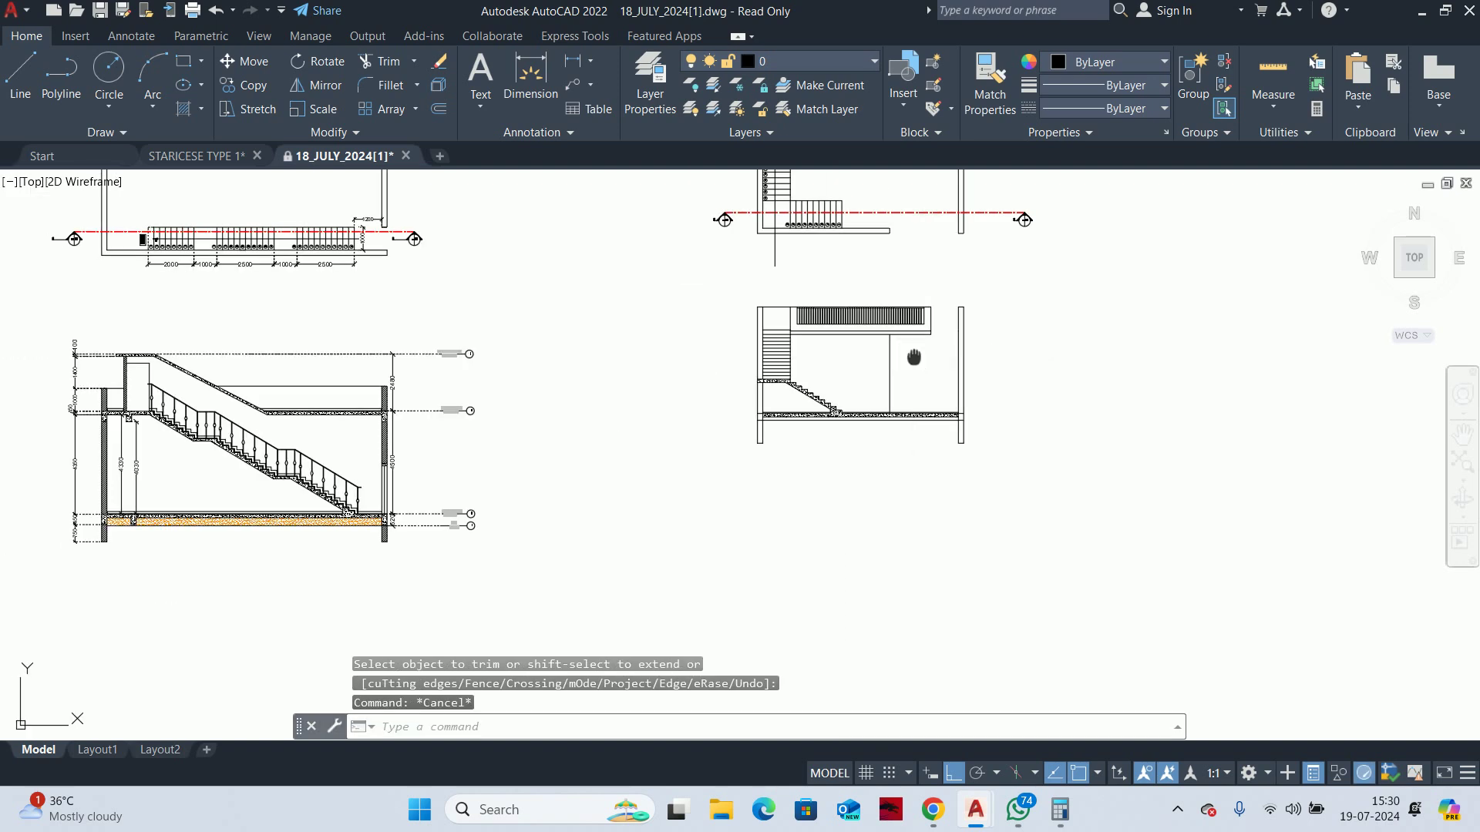
key(Escape)
key(Return)
scroll(934, 378, up, 3)
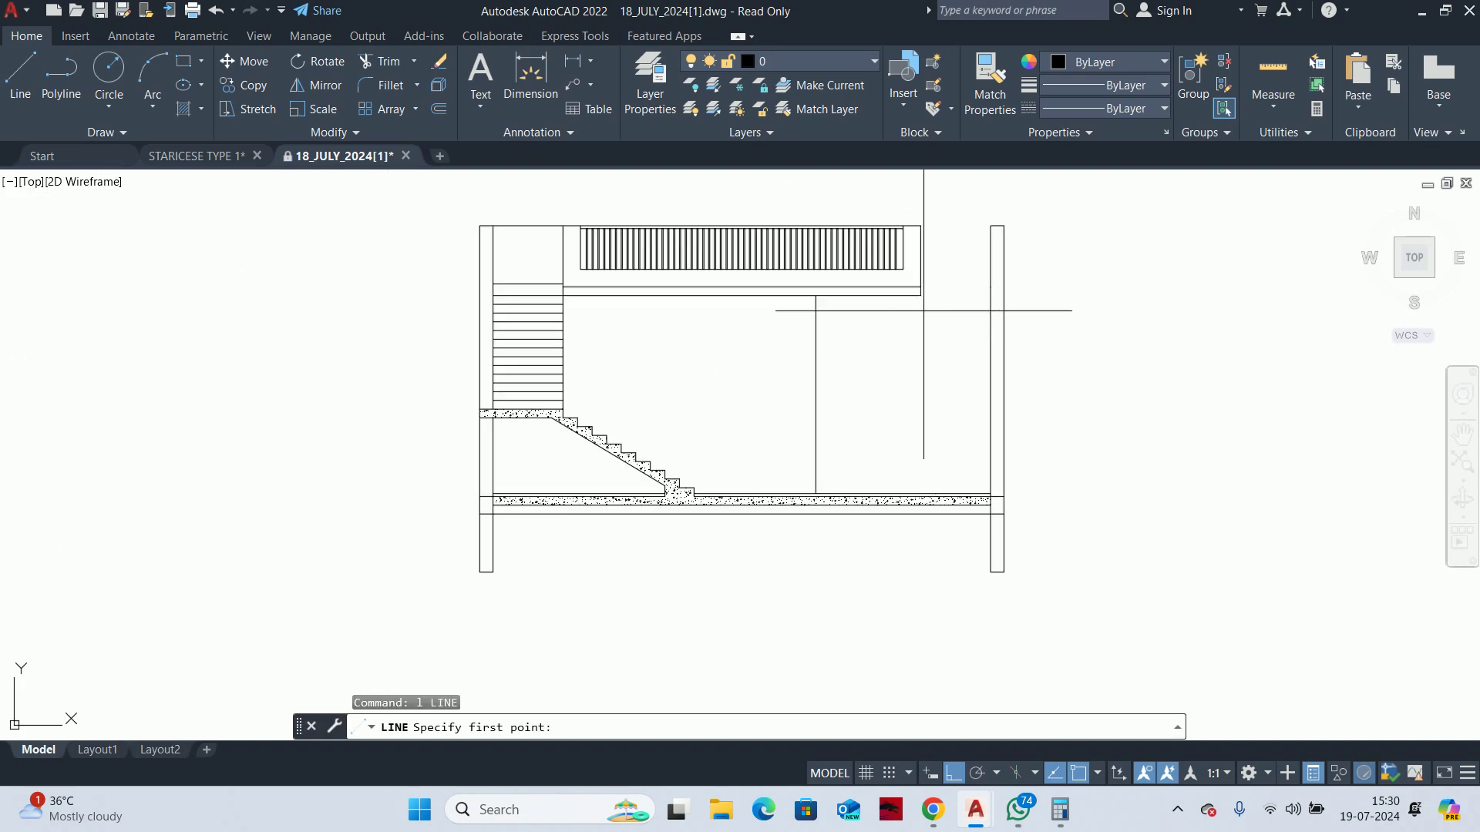
click(914, 320)
scroll(914, 540, up, 4)
key(Escape)
key(Escape)
scroll(913, 556, down, 5)
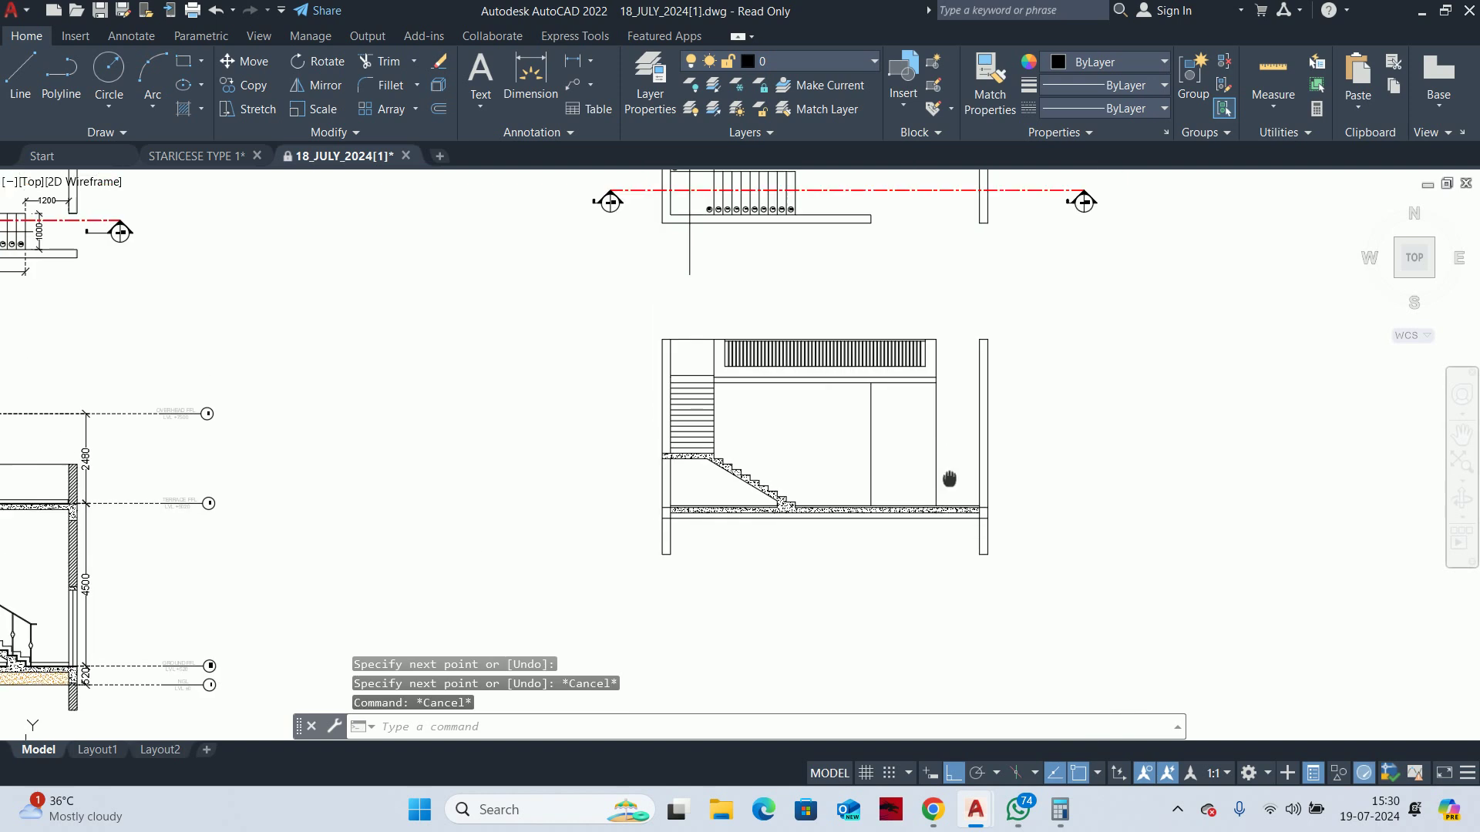
key(Escape)
scroll(848, 347, down, 2)
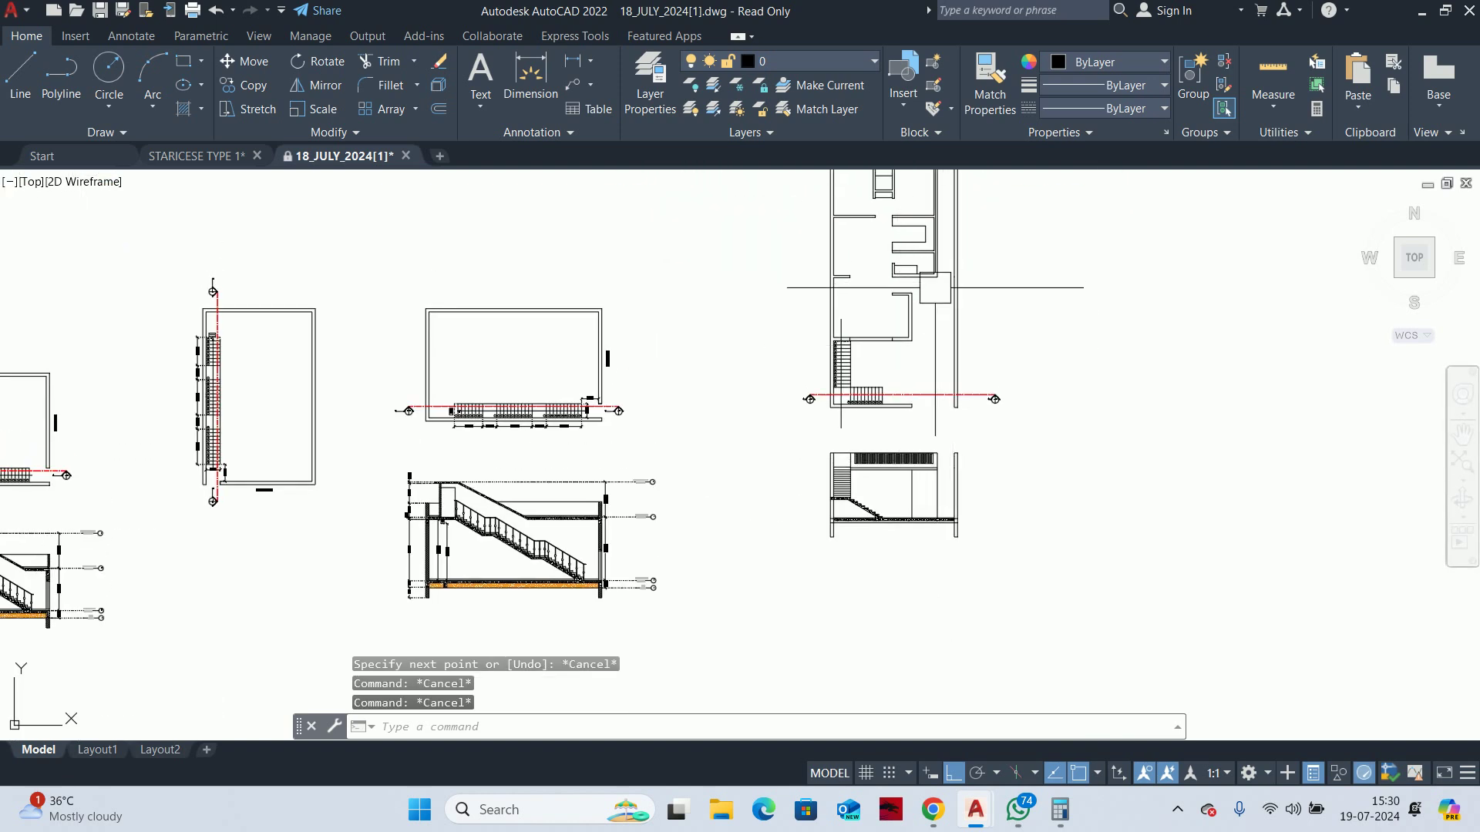
scroll(867, 348, up, 5)
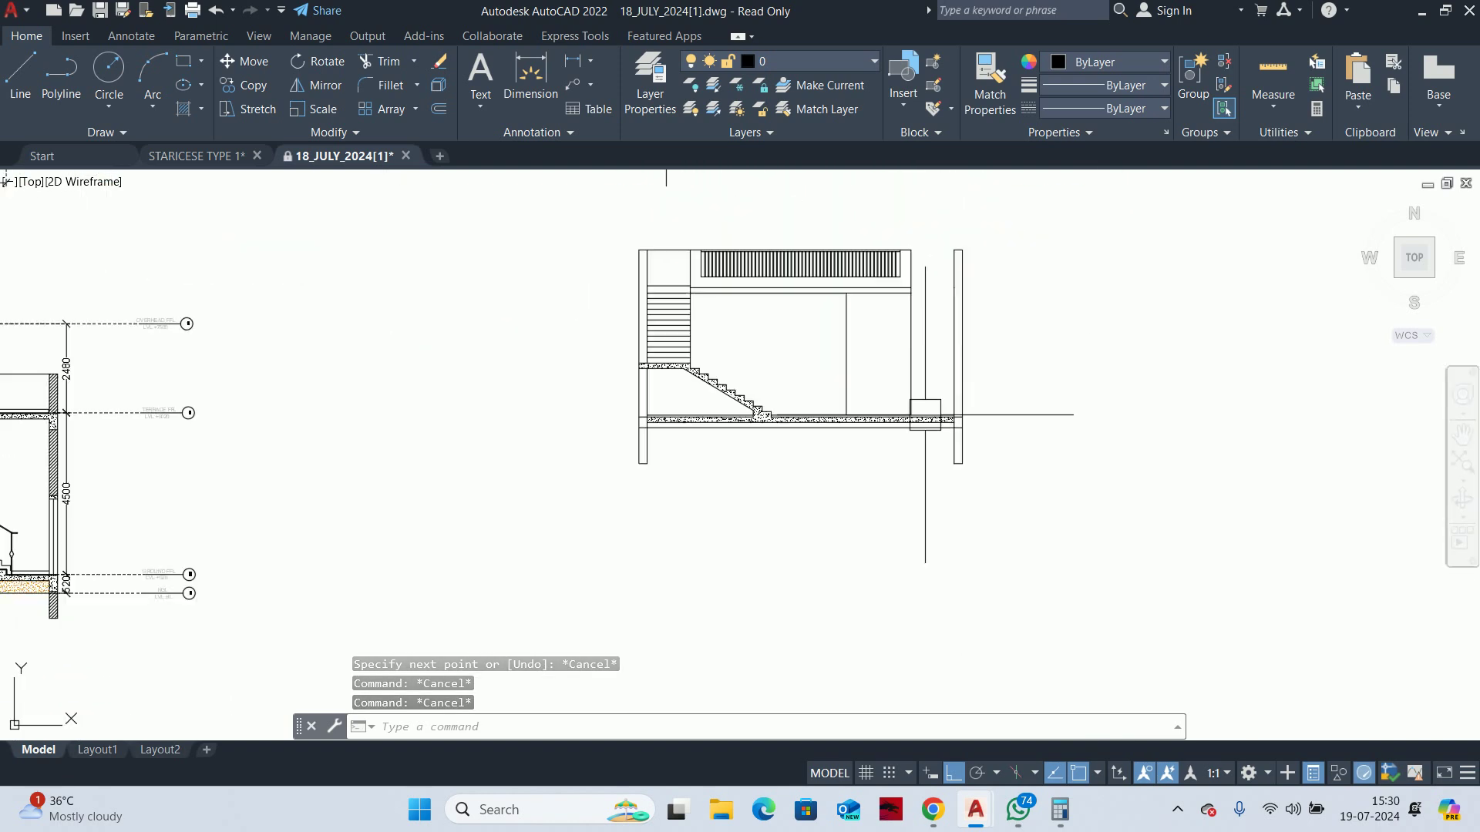
scroll(922, 441, down, 6)
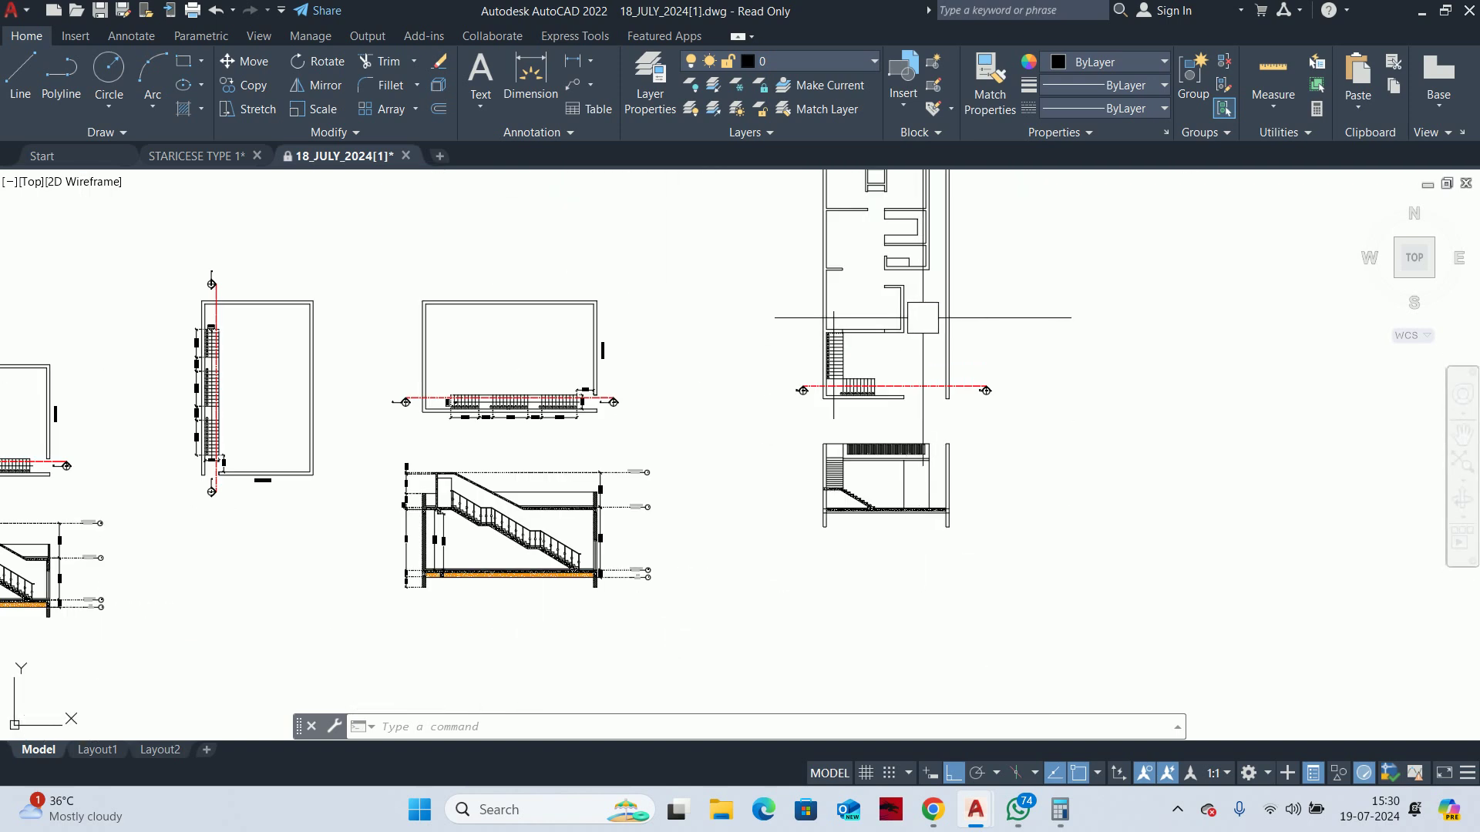
scroll(903, 330, up, 2)
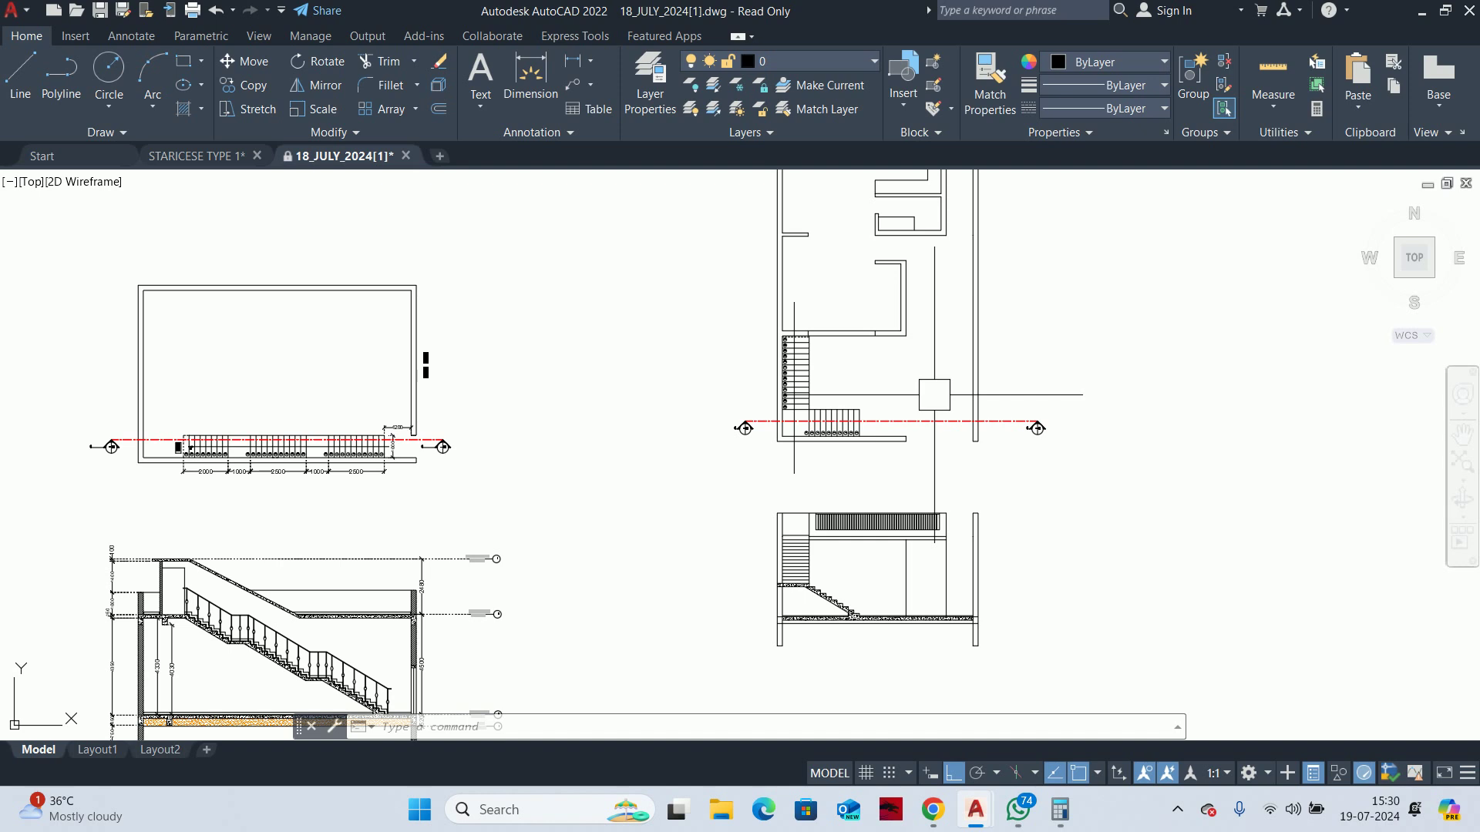
scroll(934, 395, down, 1)
scroll(891, 508, up, 3)
scroll(820, 566, up, 2)
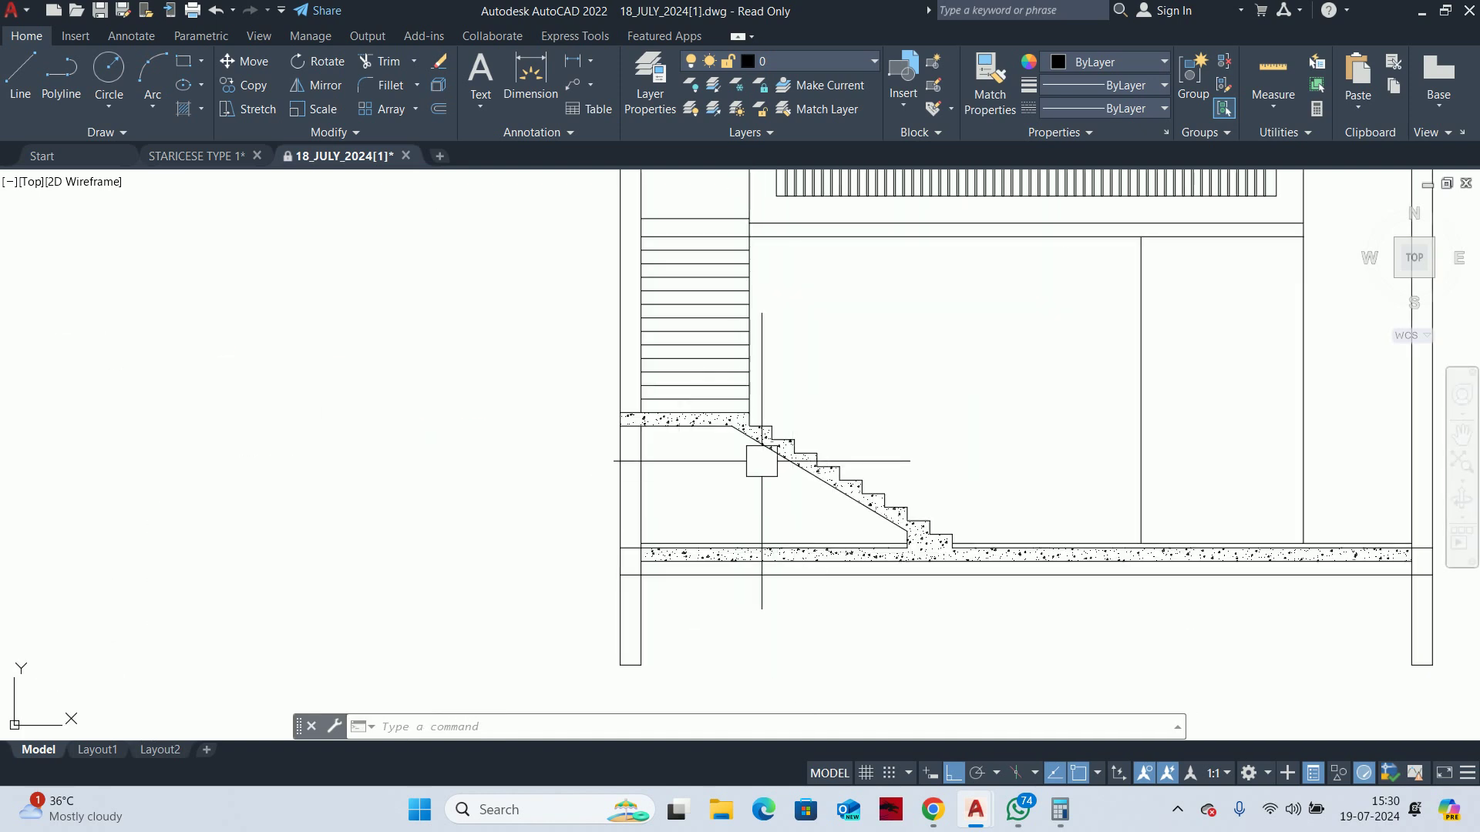
middle_drag(844, 507, 843, 564)
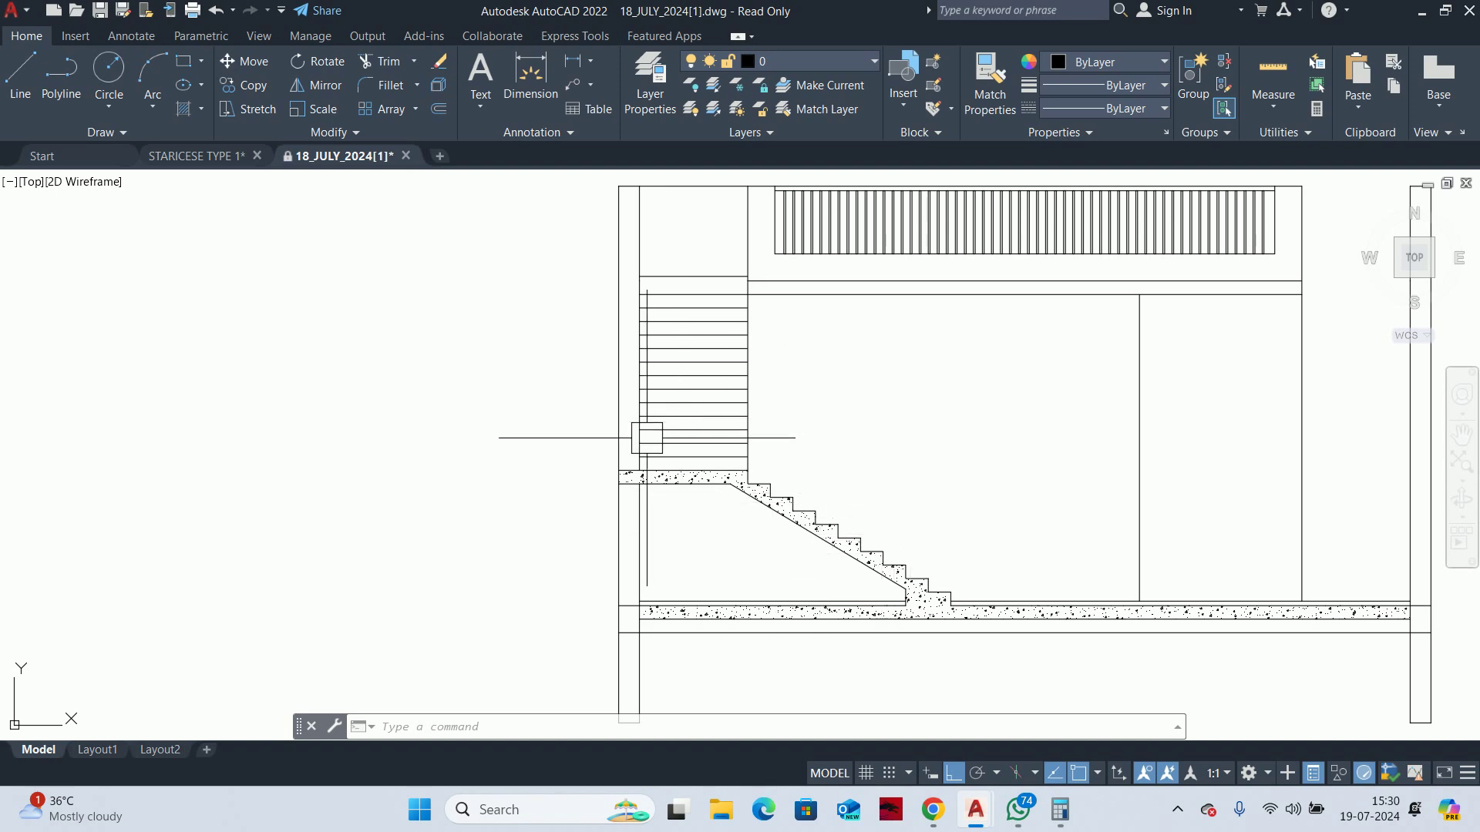
scroll(719, 448, up, 2)
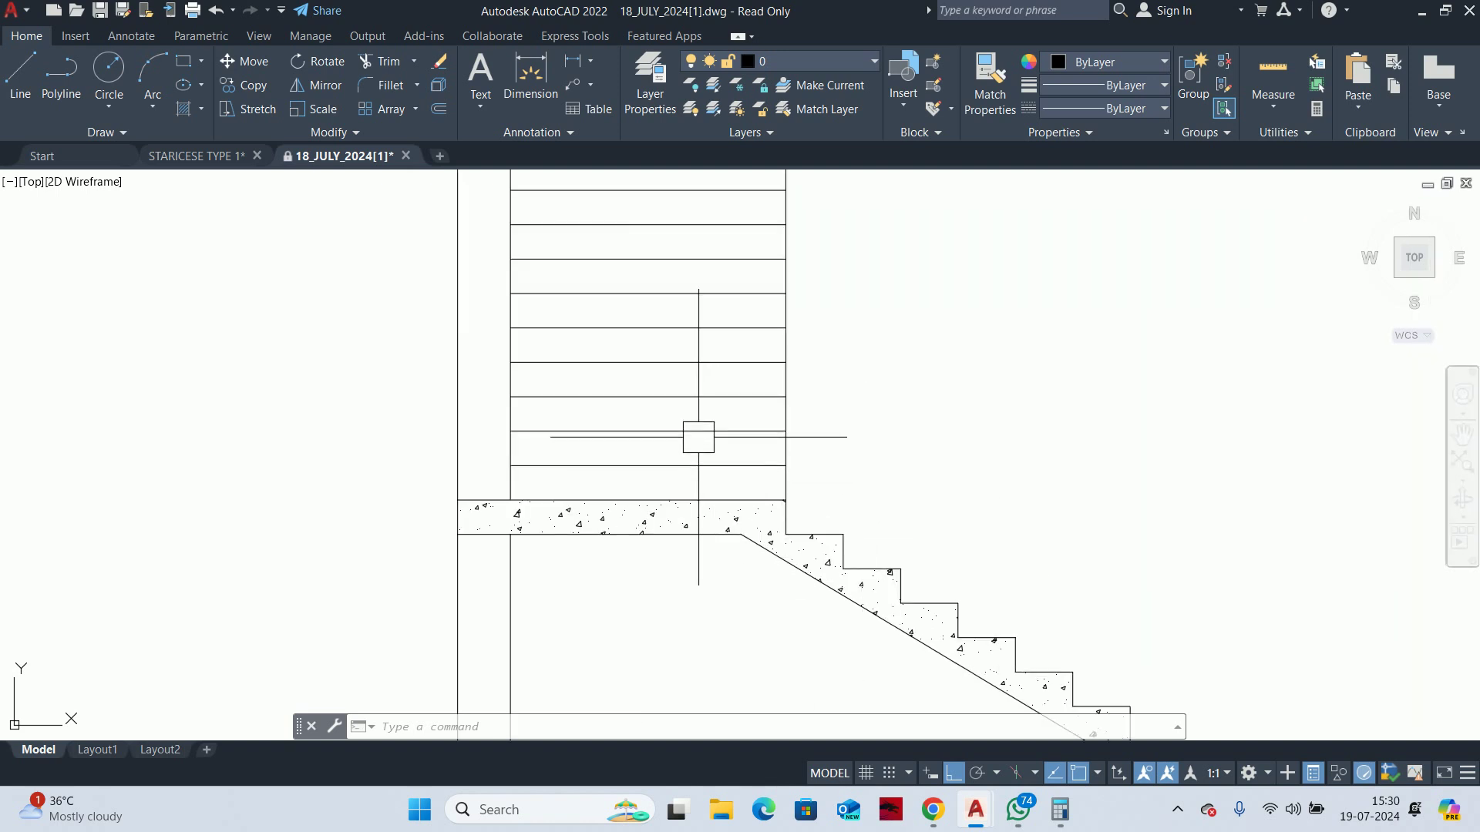
key(Escape)
scroll(1079, 532, down, 2)
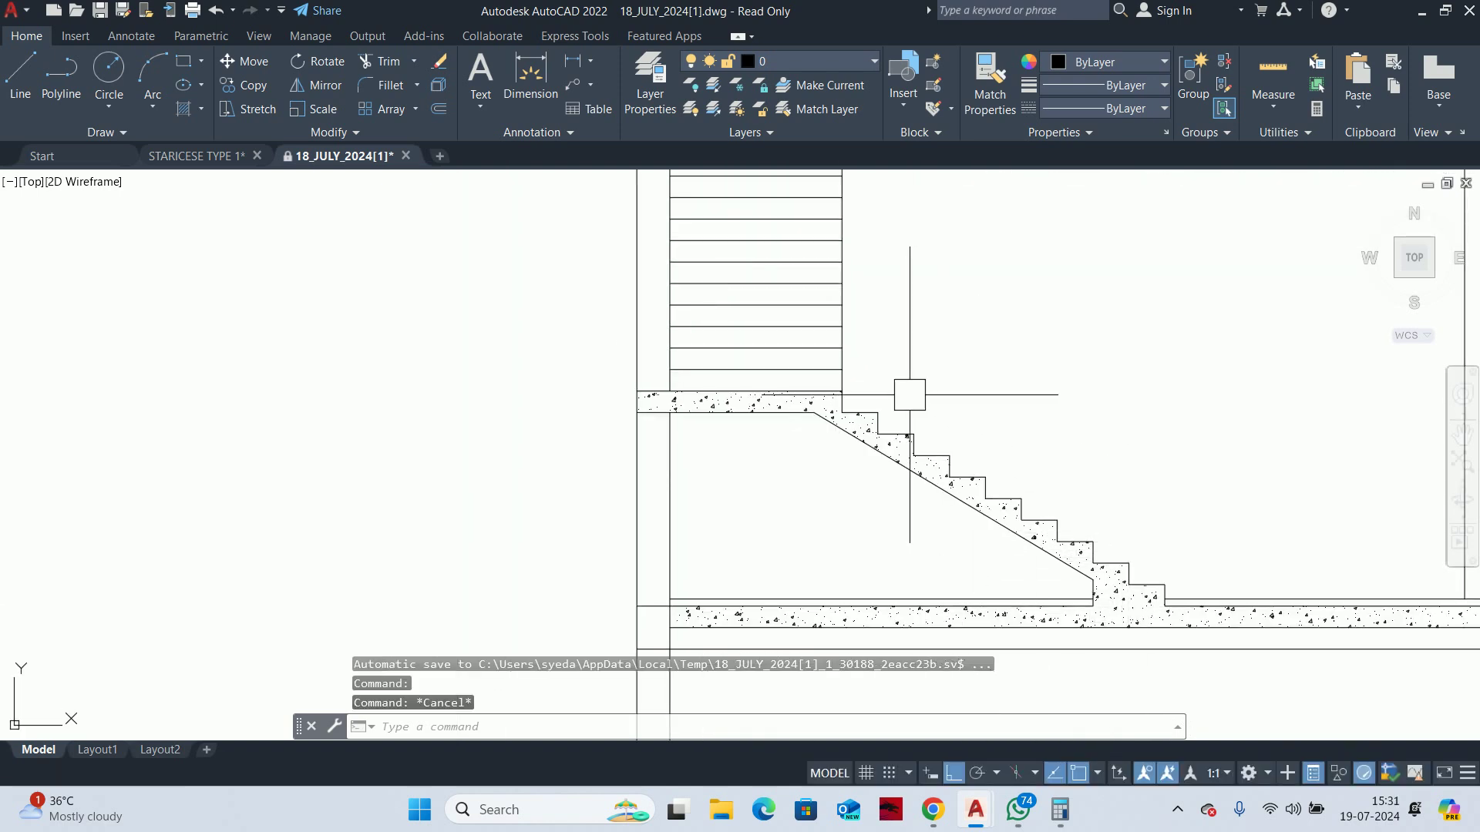
key(Escape)
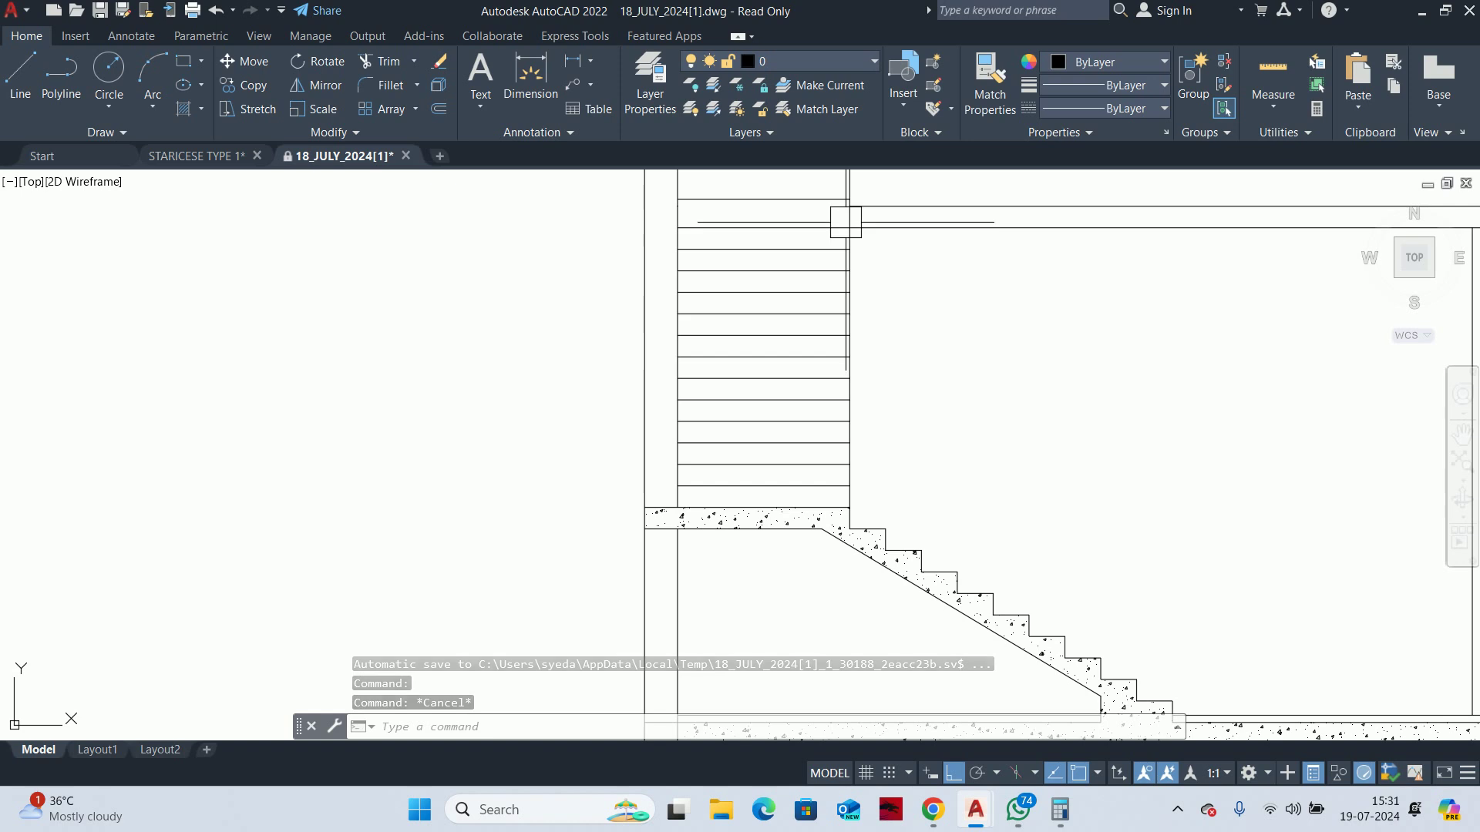
scroll(811, 385, down, 2)
scroll(813, 365, down, 2)
key(Escape)
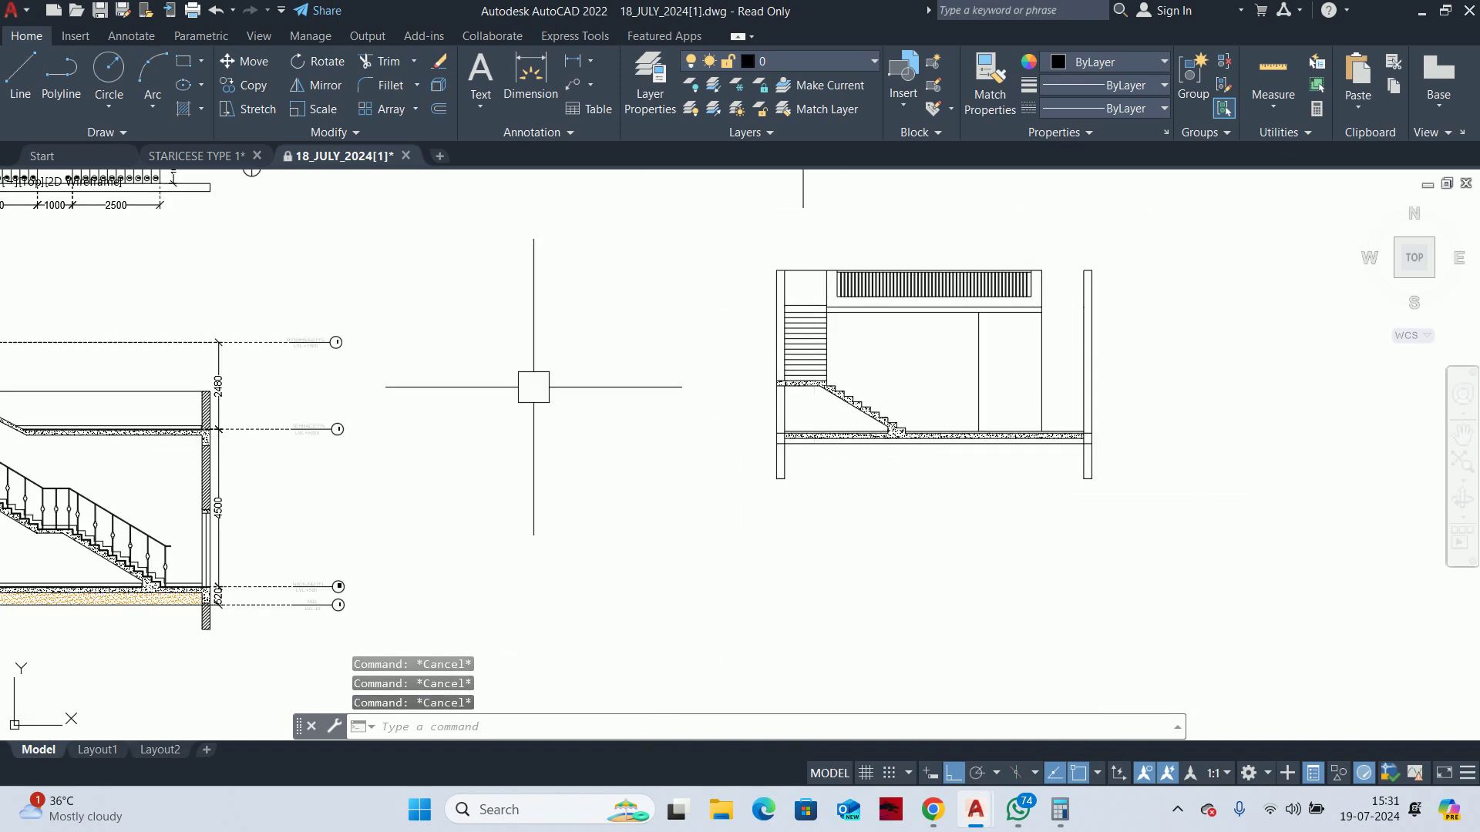
middle_drag(534, 387, 723, 388)
text(rc)
Draw a 20 by 1000 rectangle for the landing railing post
key(Return)
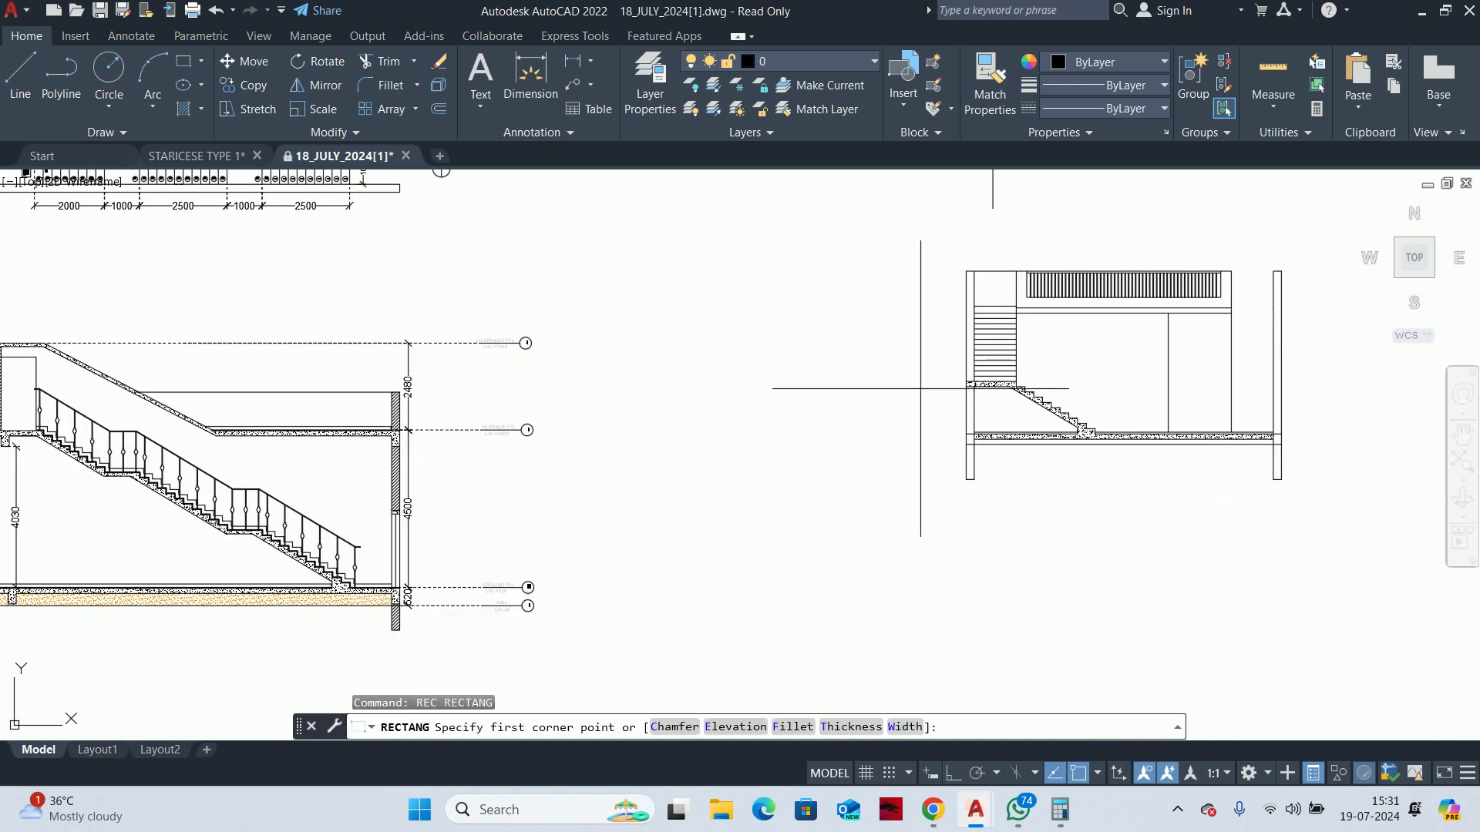
click(906, 357)
text(d)
key(Return)
text(20)
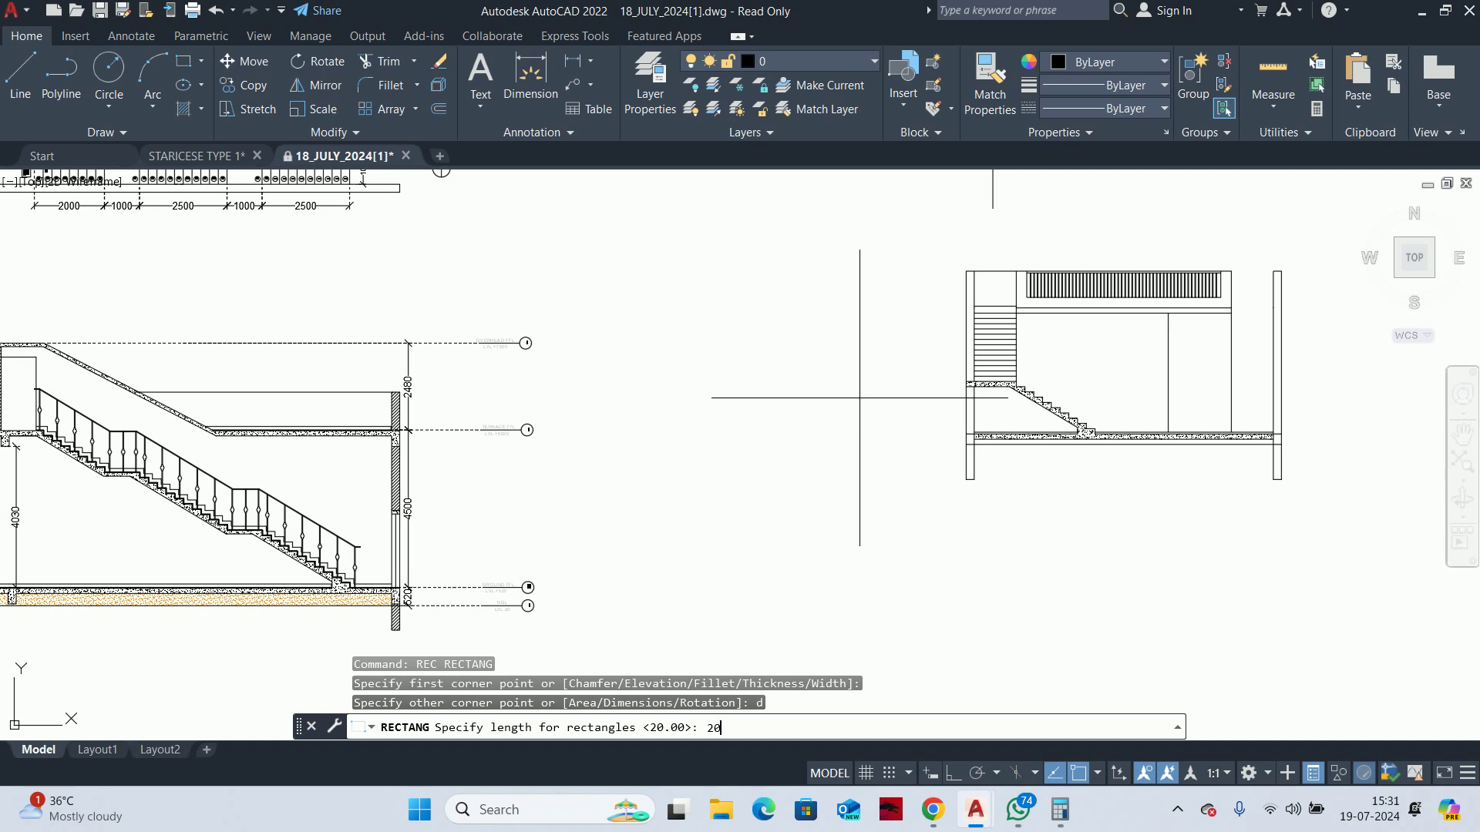
key(Return)
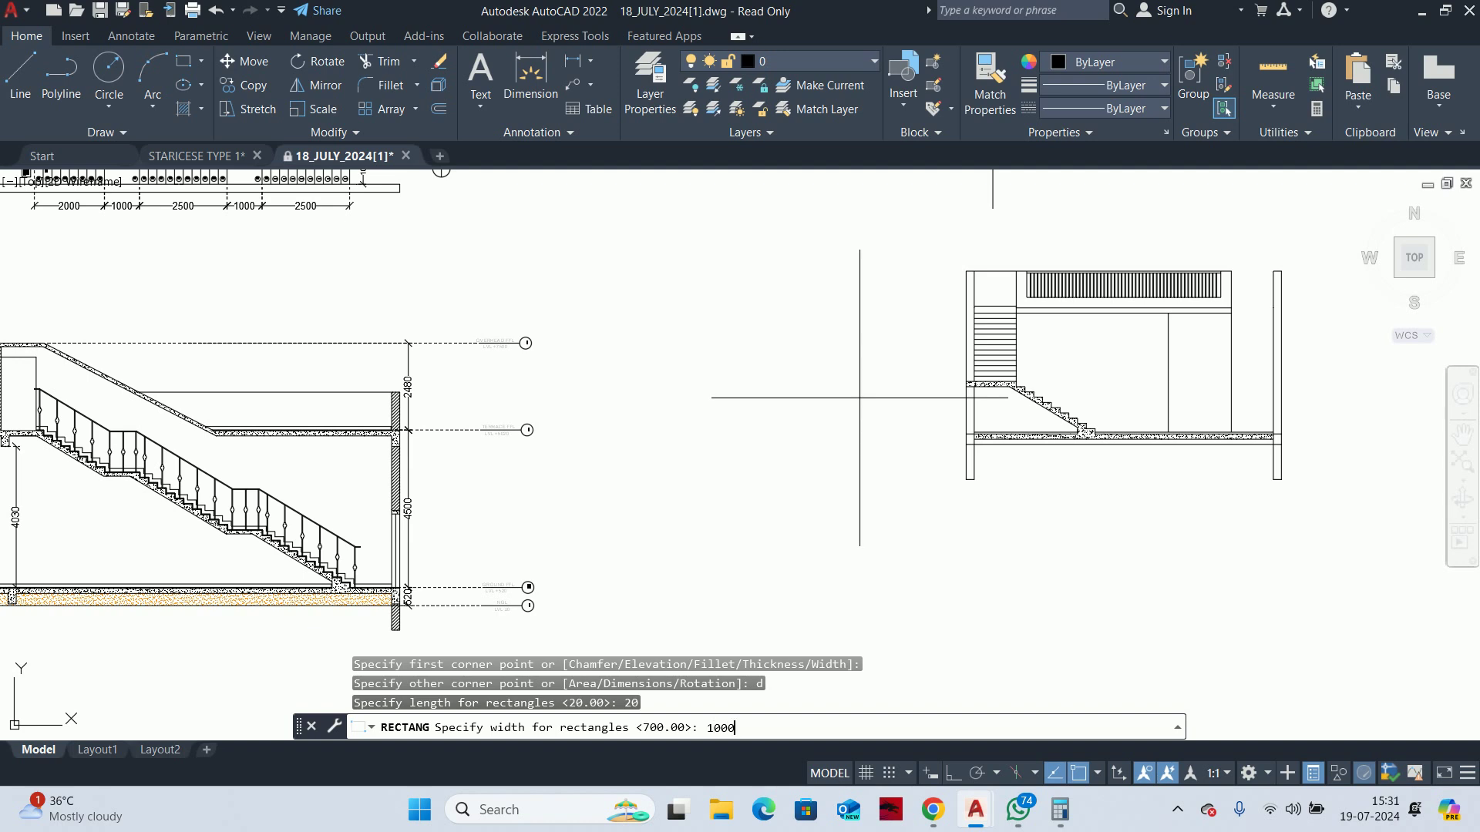
key(Return)
click(860, 398)
scroll(925, 381, up, 5)
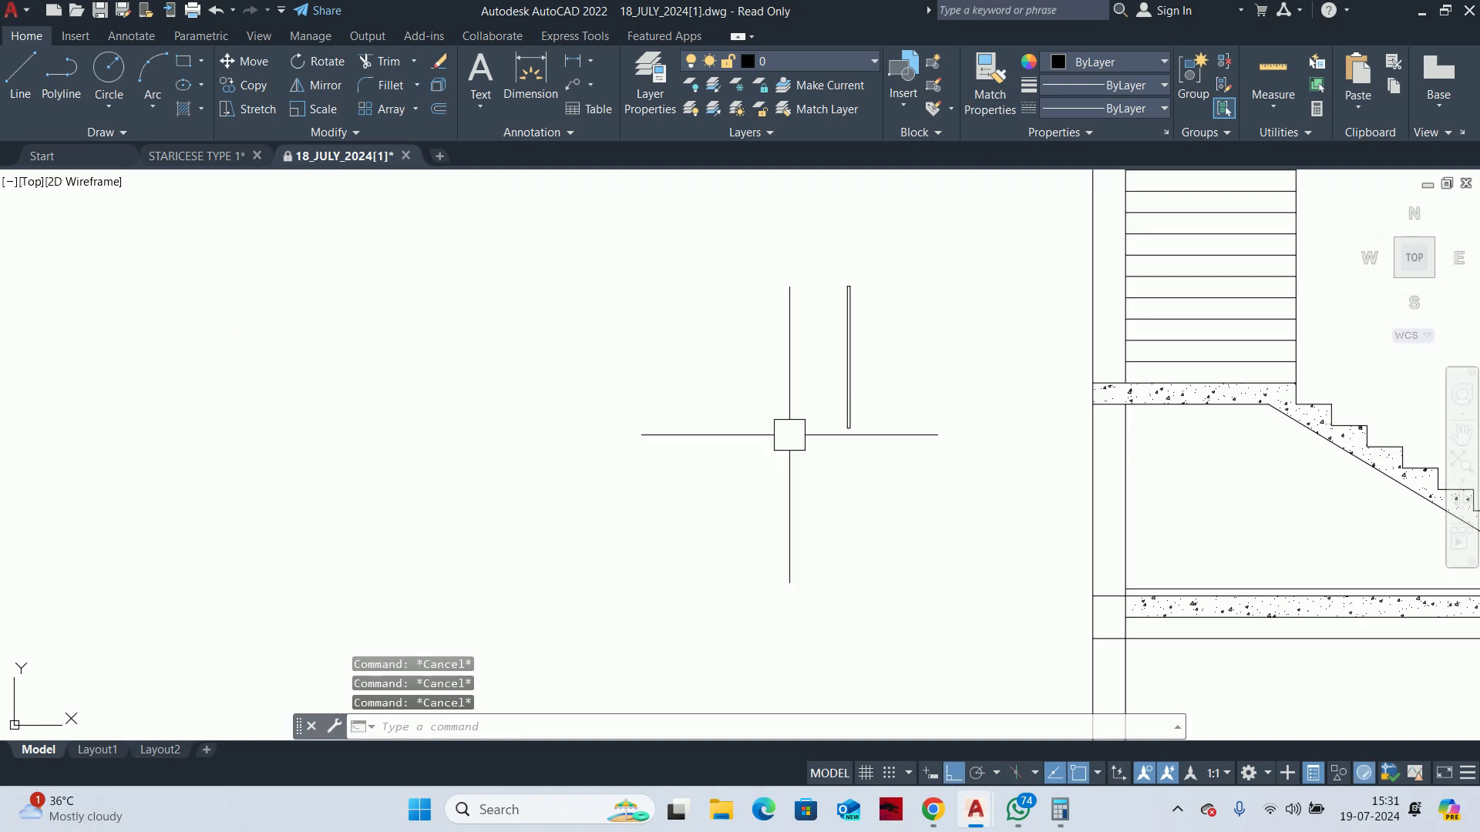
Move the post to the landing slab corner
text(m)
key(Return)
click(834, 389)
scroll(847, 385, up, 2)
key(Return)
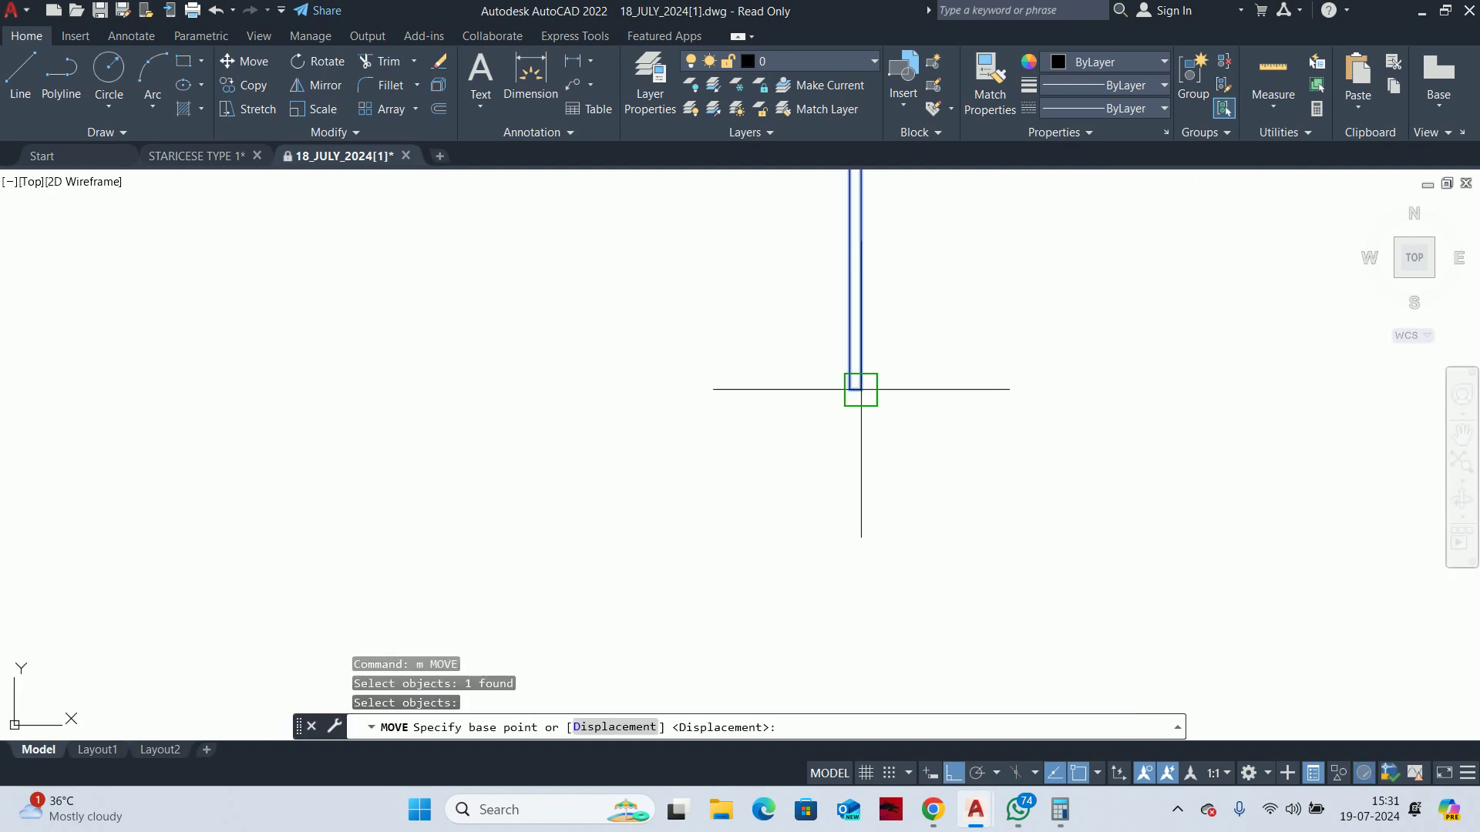
click(859, 390)
scroll(687, 448, up, 2)
key(Escape)
key(Escape)
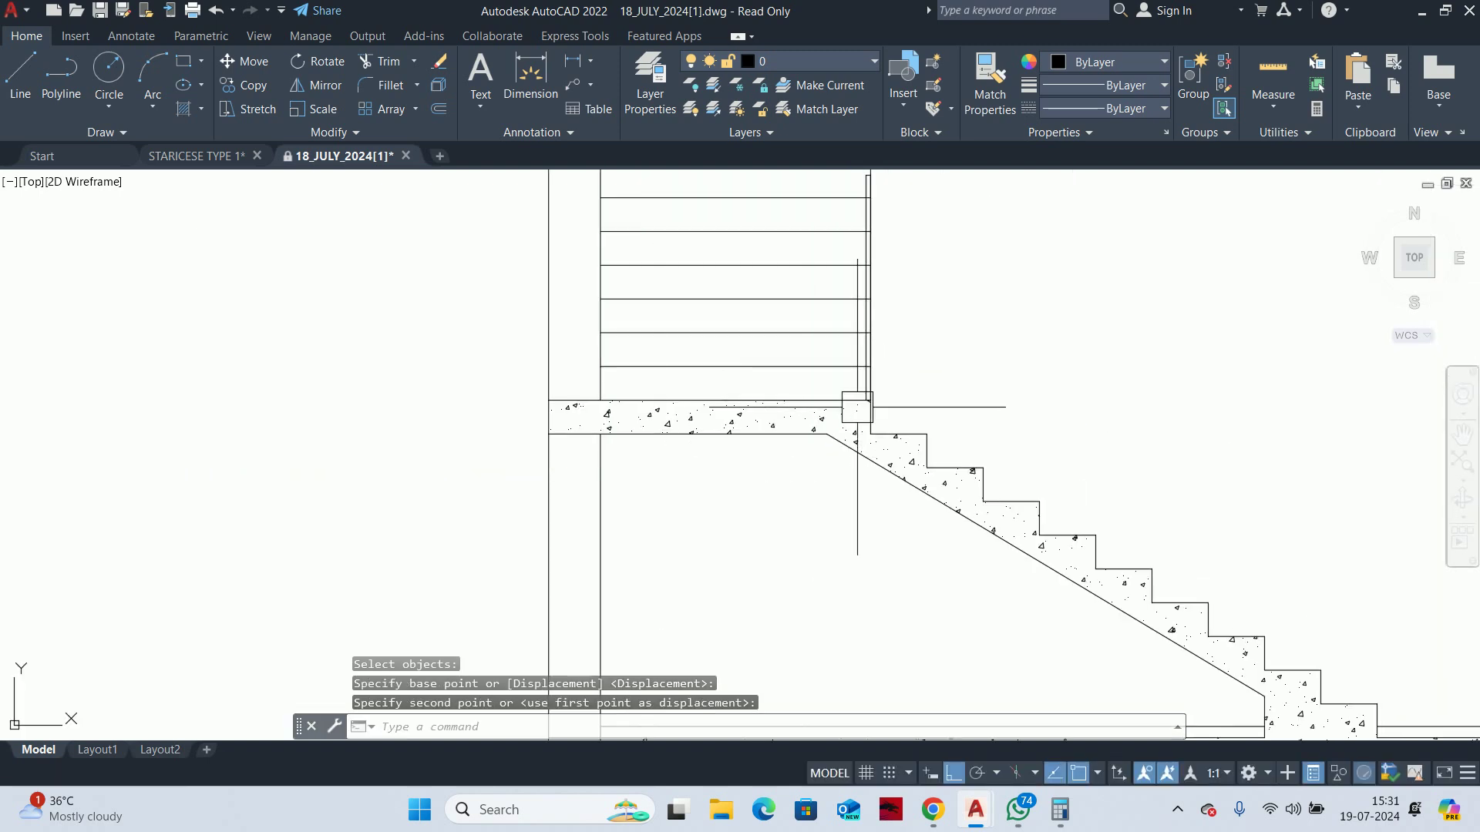
scroll(852, 402, up, 2)
scroll(875, 403, up, 2)
Shift the post 50 to the left, in from the landing edge
text(m)
key(Return)
click(848, 416)
key(Return)
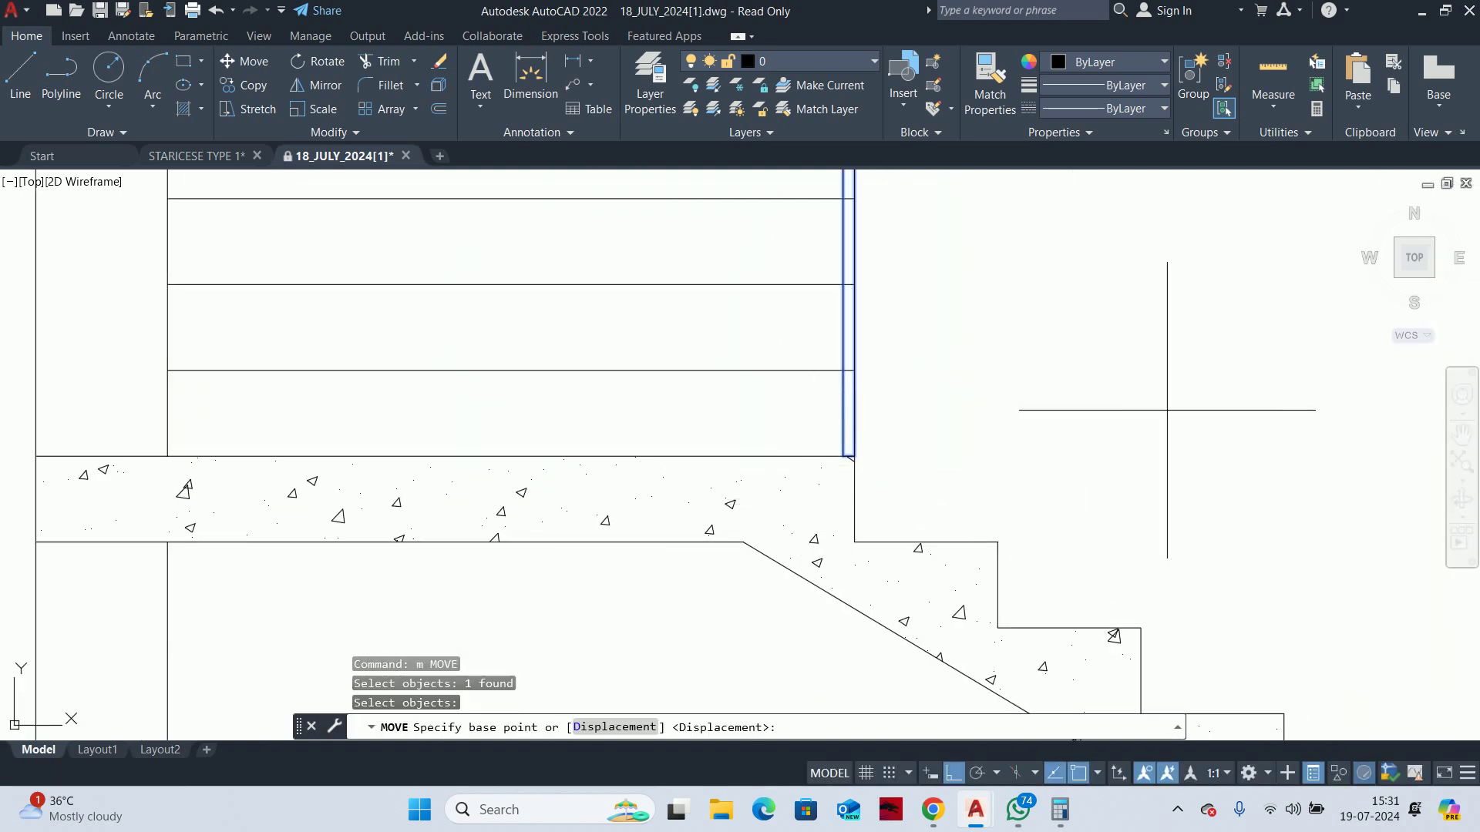
click(1169, 412)
text(50)
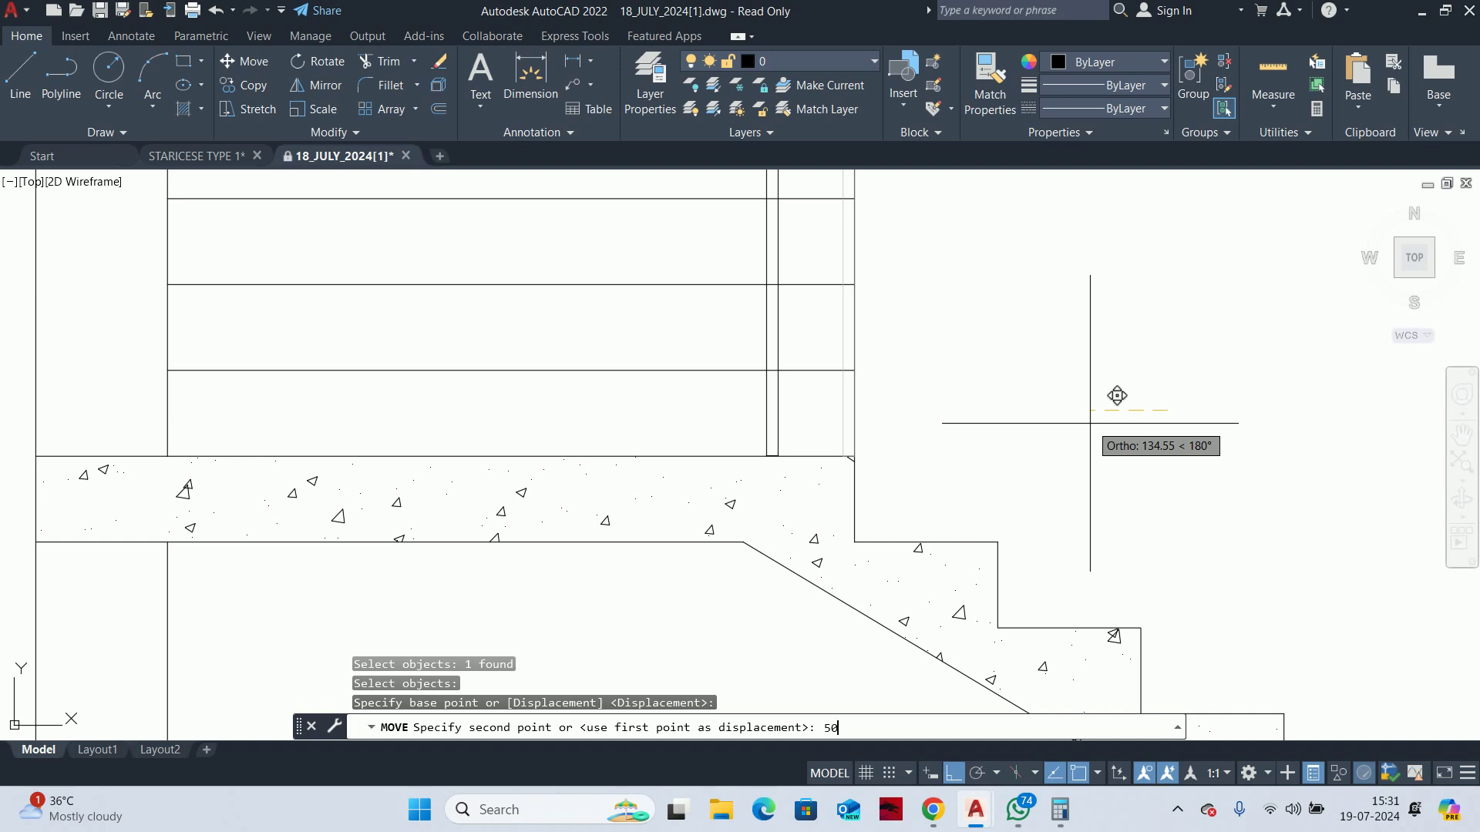
key(Return)
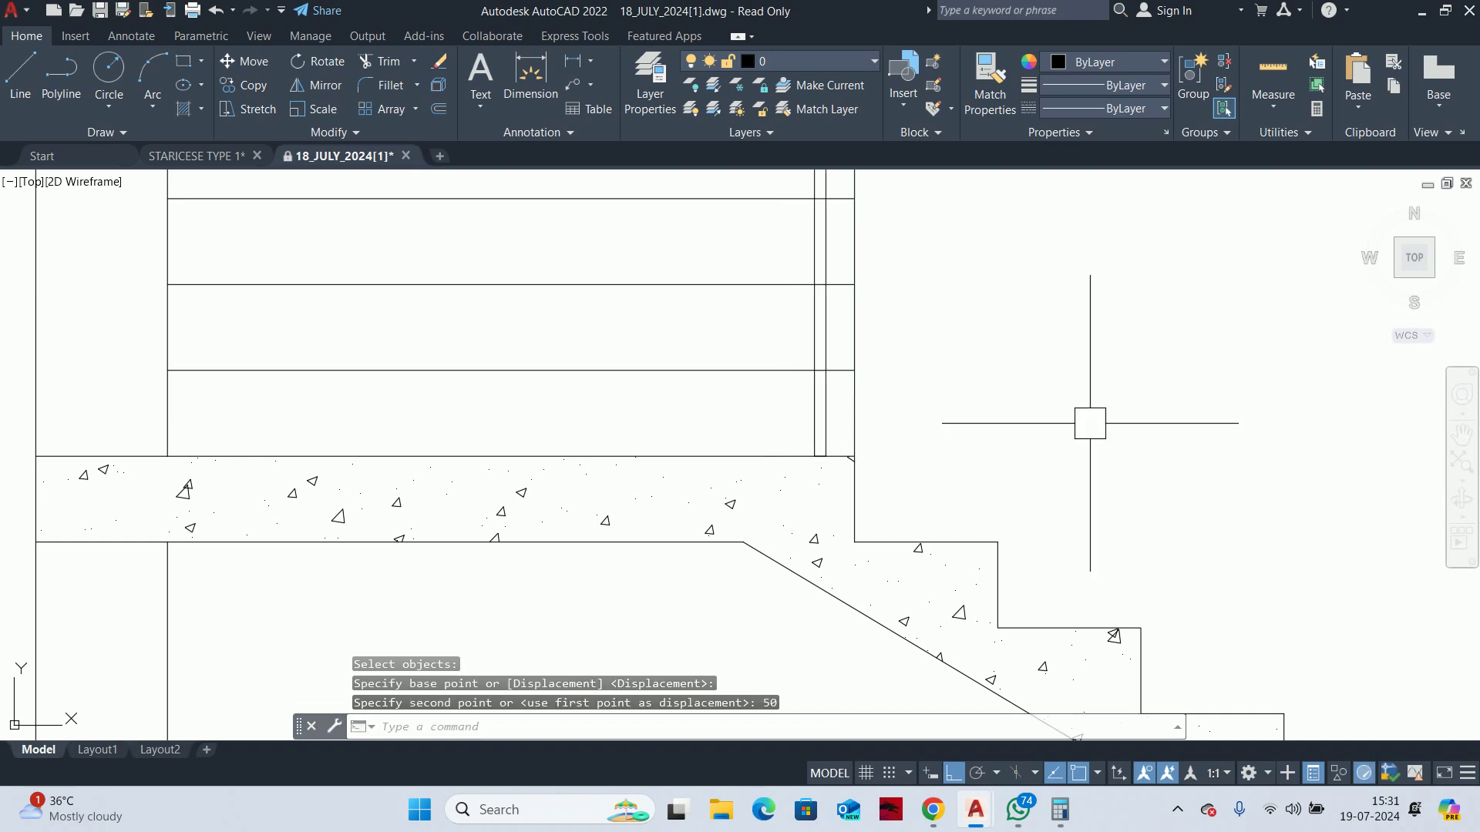
key(Escape)
key(Escape)
key(Escape)
scroll(817, 448, up, 2)
scroll(799, 486, up, 2)
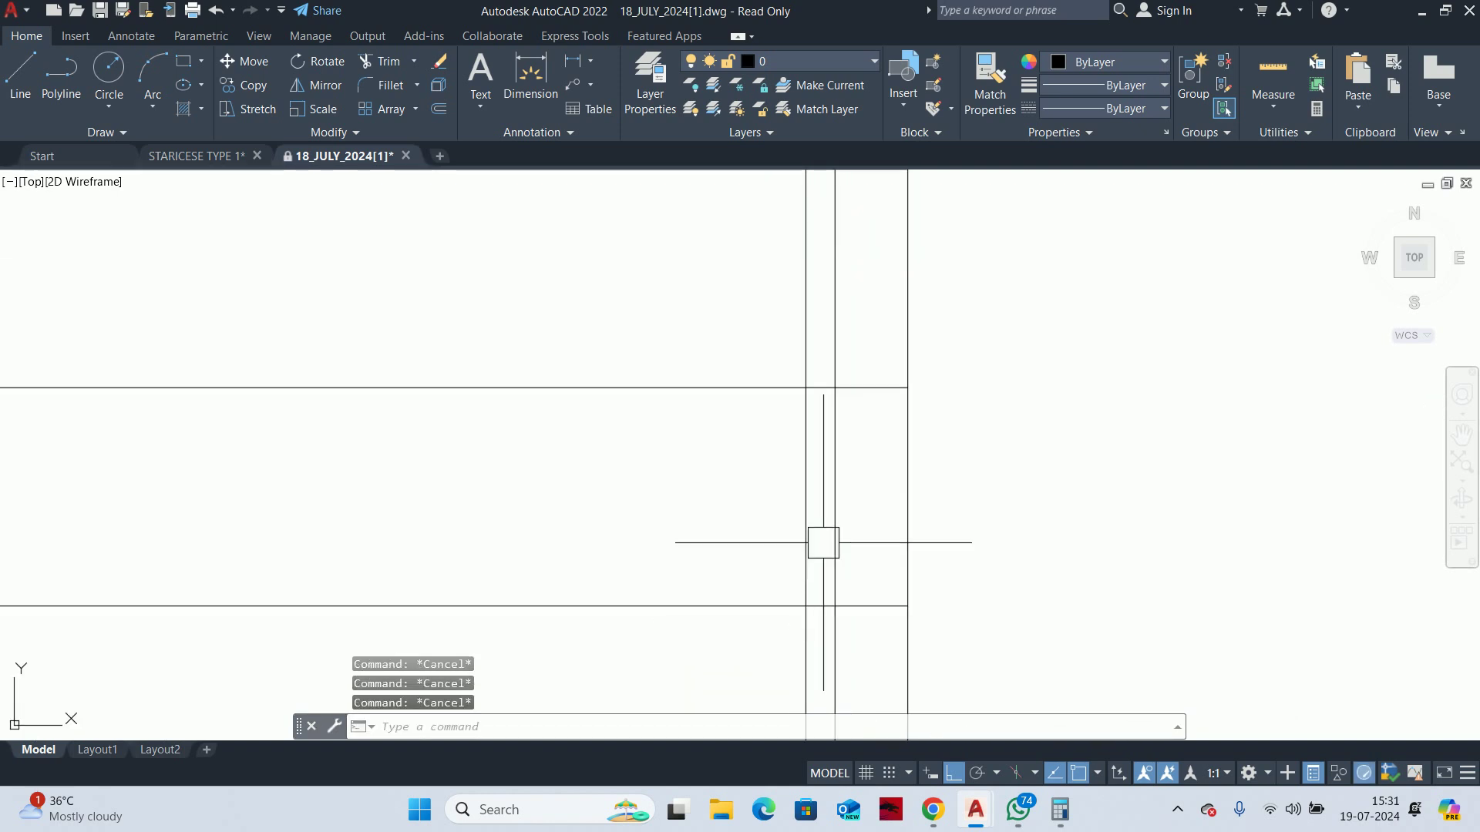
Grip-stretch the landing post's end up to the upper balustrade
scroll(822, 539, down, 3)
click(787, 463)
scroll(740, 615, up, 2)
scroll(717, 612, up, 2)
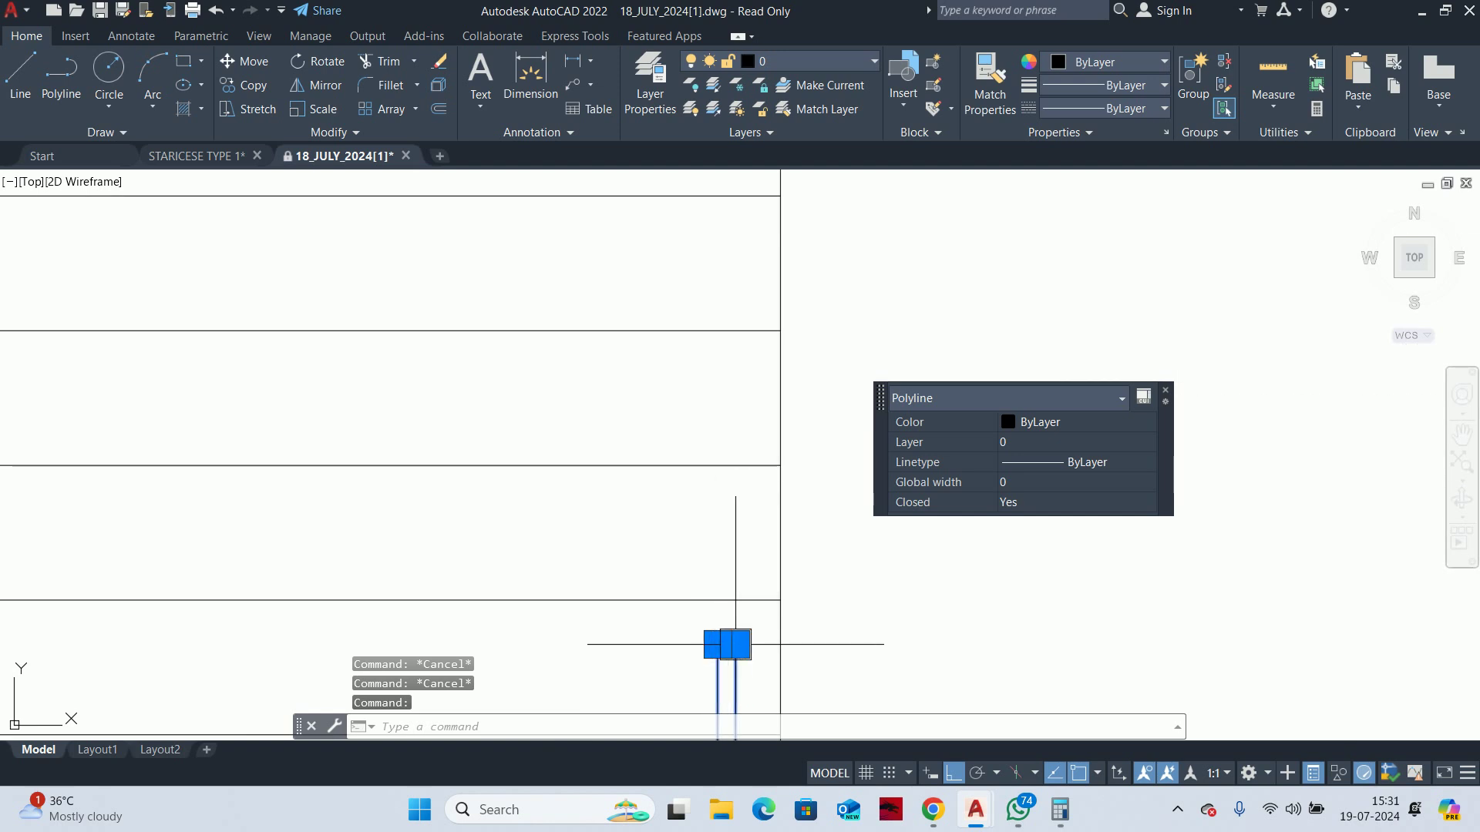
scroll(725, 646, up, 3)
click(745, 608)
scroll(802, 357, down, 5)
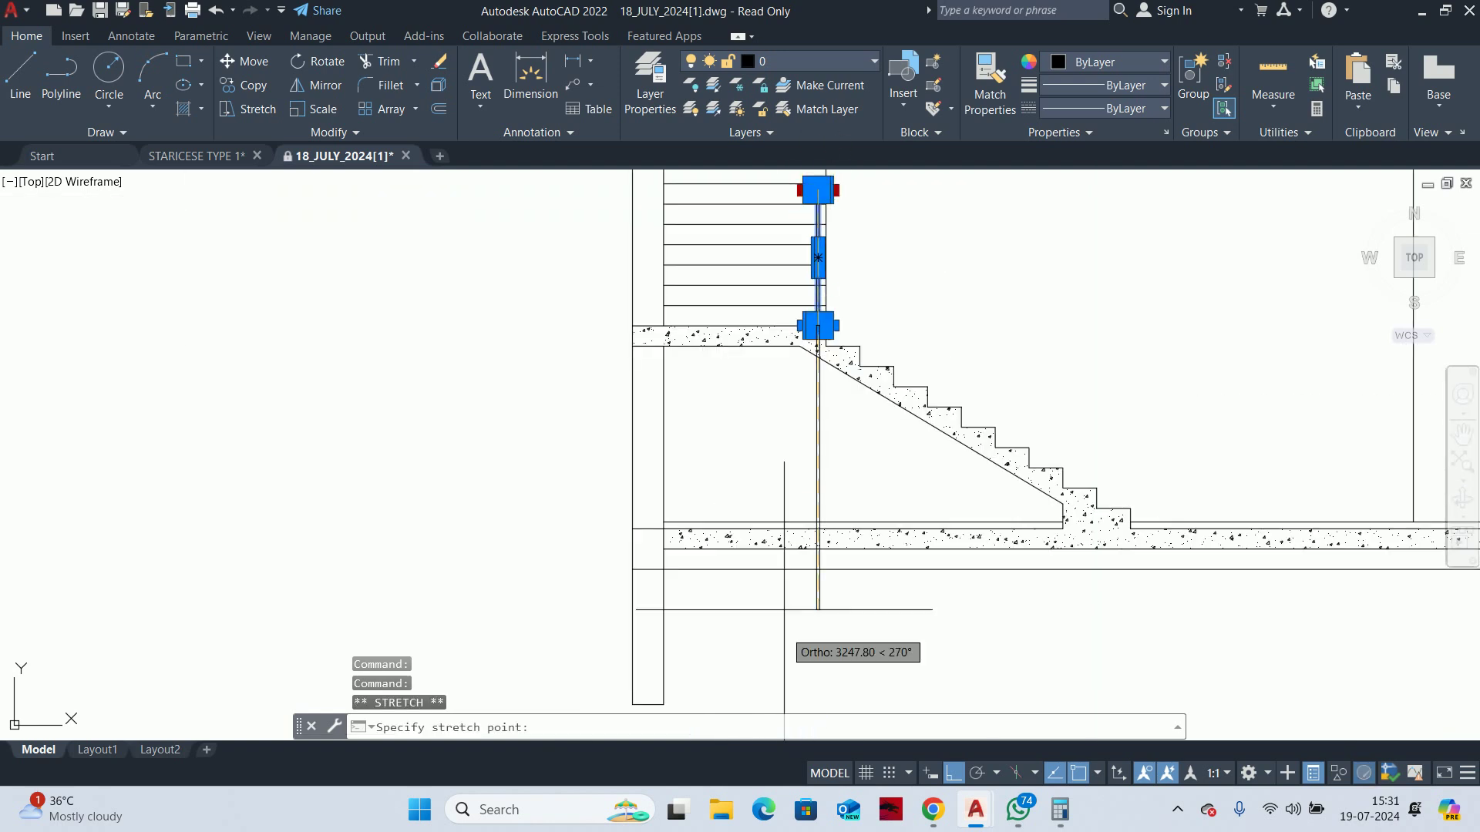
scroll(784, 610, down, 5)
scroll(717, 462, up, 4)
scroll(707, 463, up, 2)
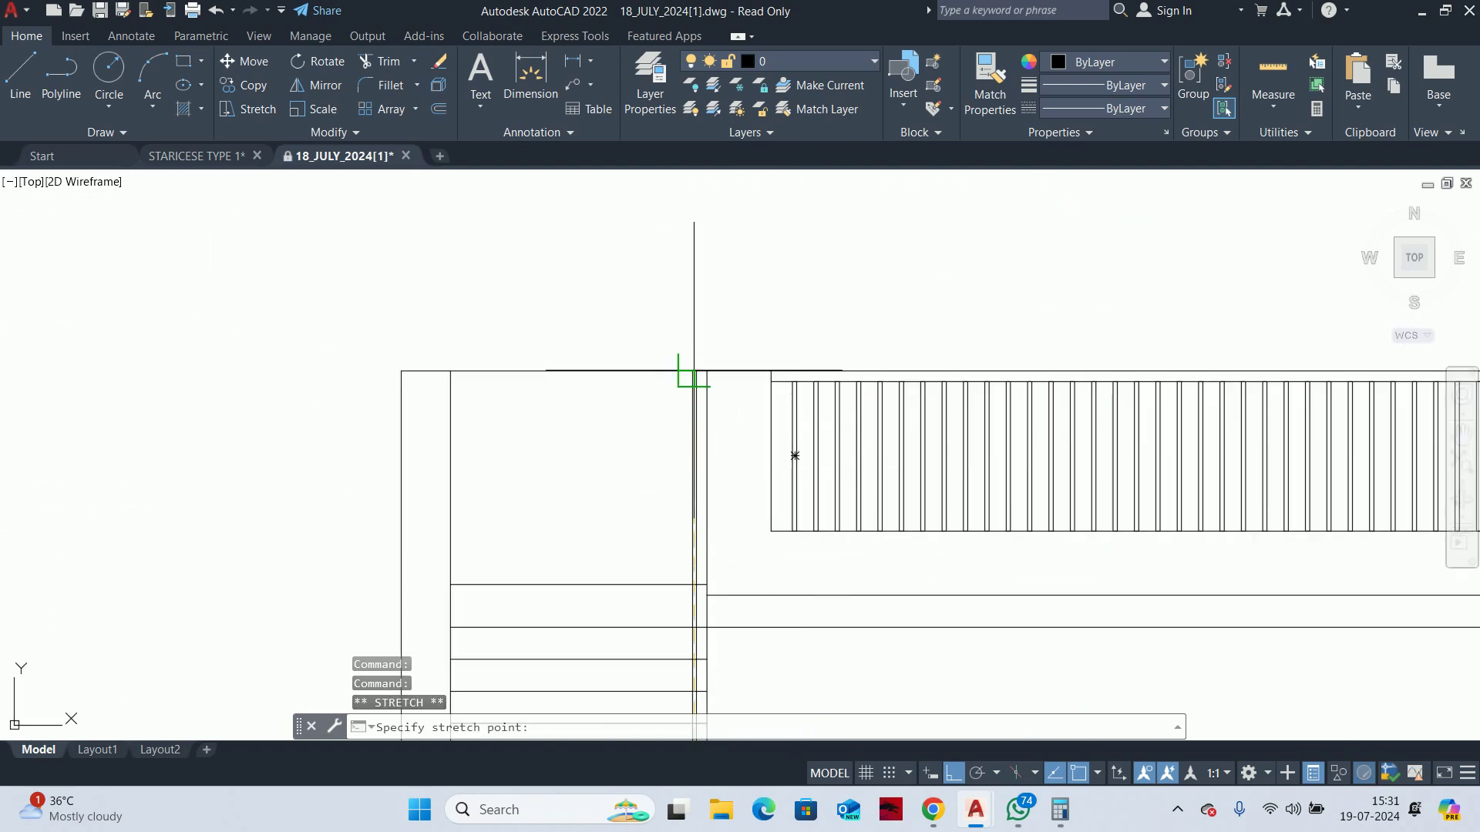
scroll(694, 378, up, 2)
scroll(684, 370, up, 1)
click(621, 335)
key(Escape)
scroll(622, 335, down, 3)
key(Escape)
key(Escape)
scroll(608, 506, up, 2)
scroll(601, 462, down, 1)
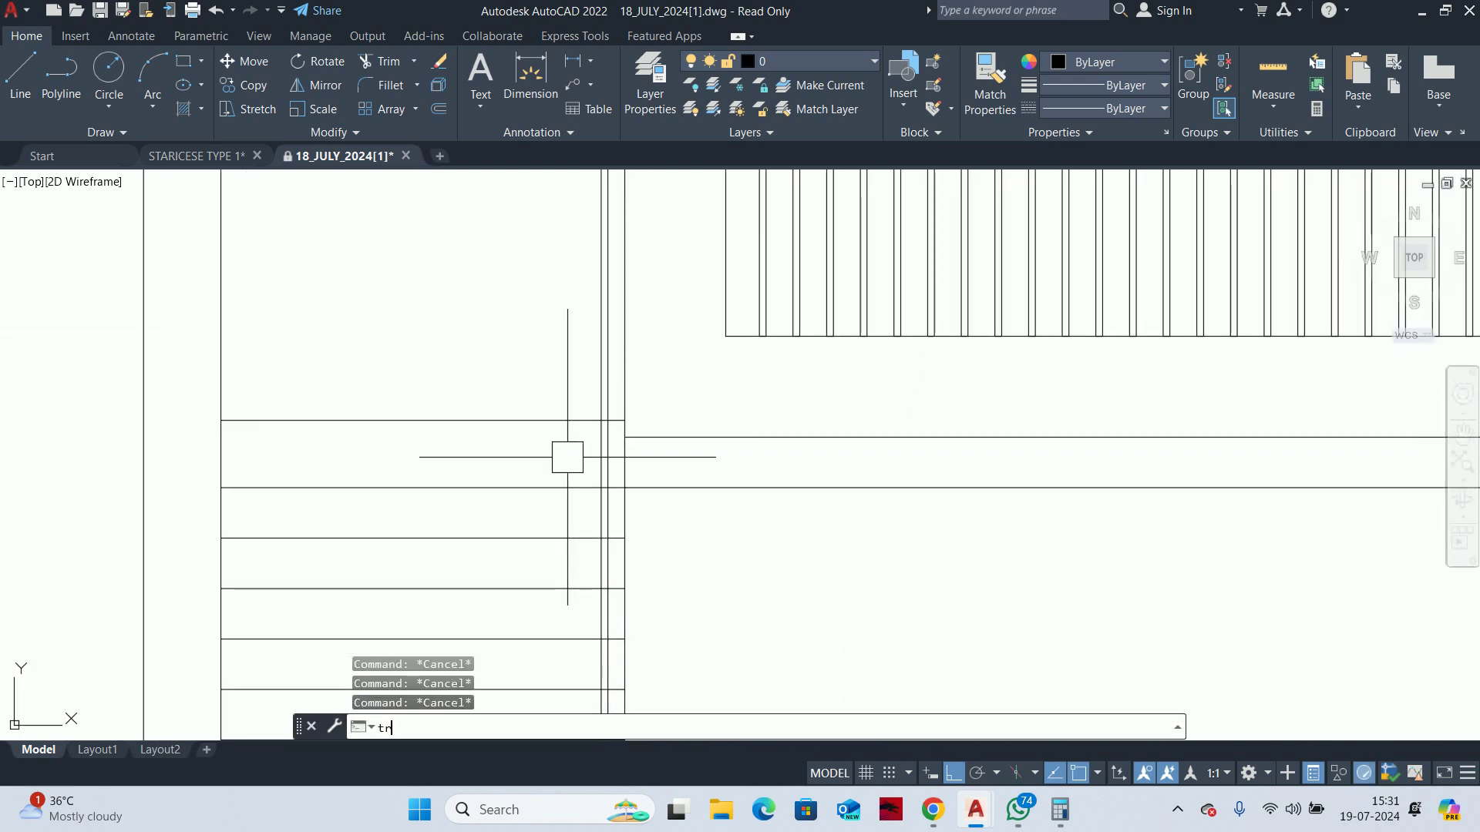
Start a TRIM crossing window over the post lines, then cancel it
text(tr)
key(Return)
scroll(602, 432, up, 2)
scroll(663, 346, up, 2)
click(721, 298)
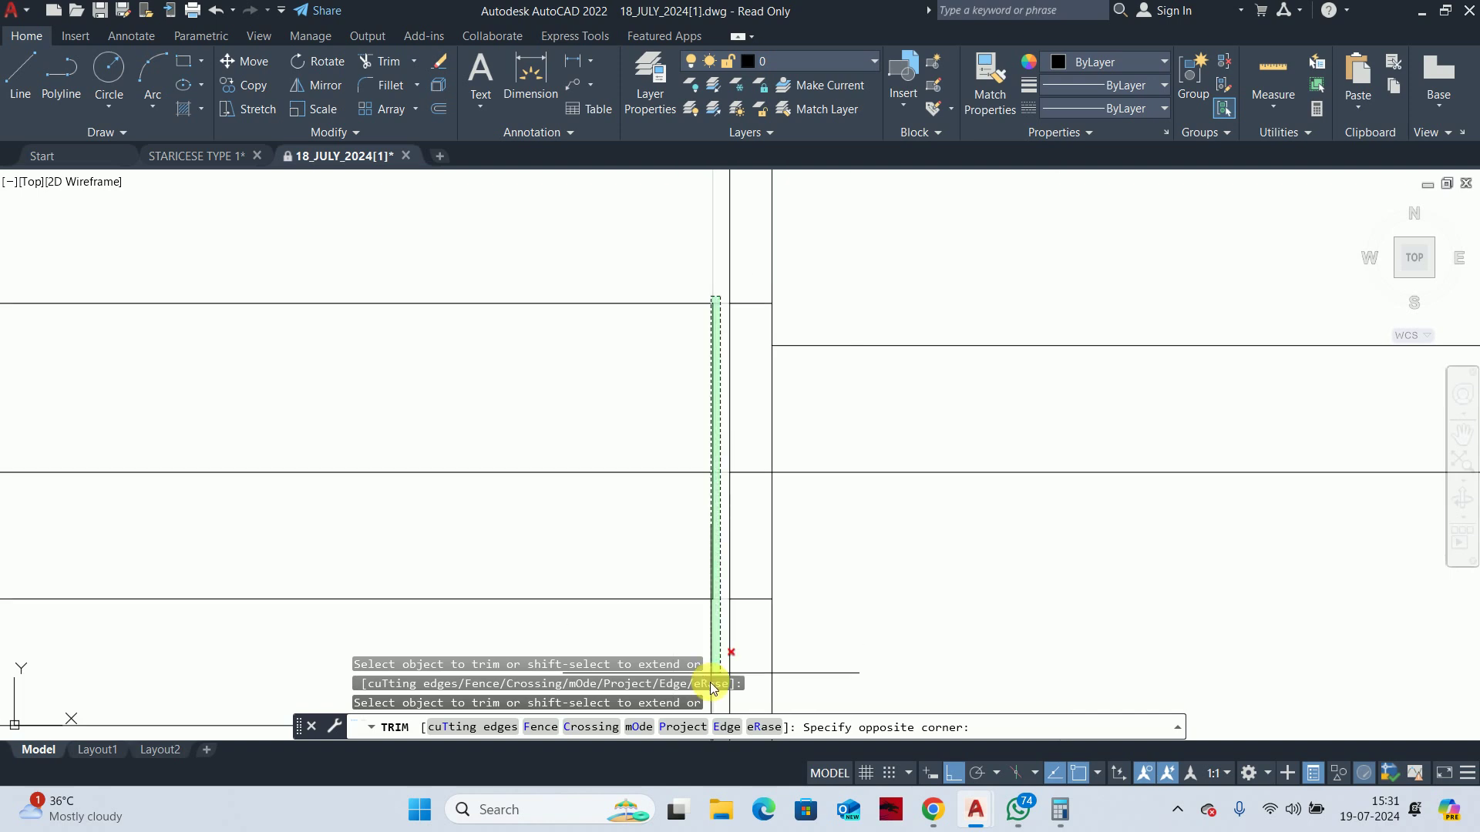
scroll(718, 395, down, 3)
scroll(733, 539, up, 2)
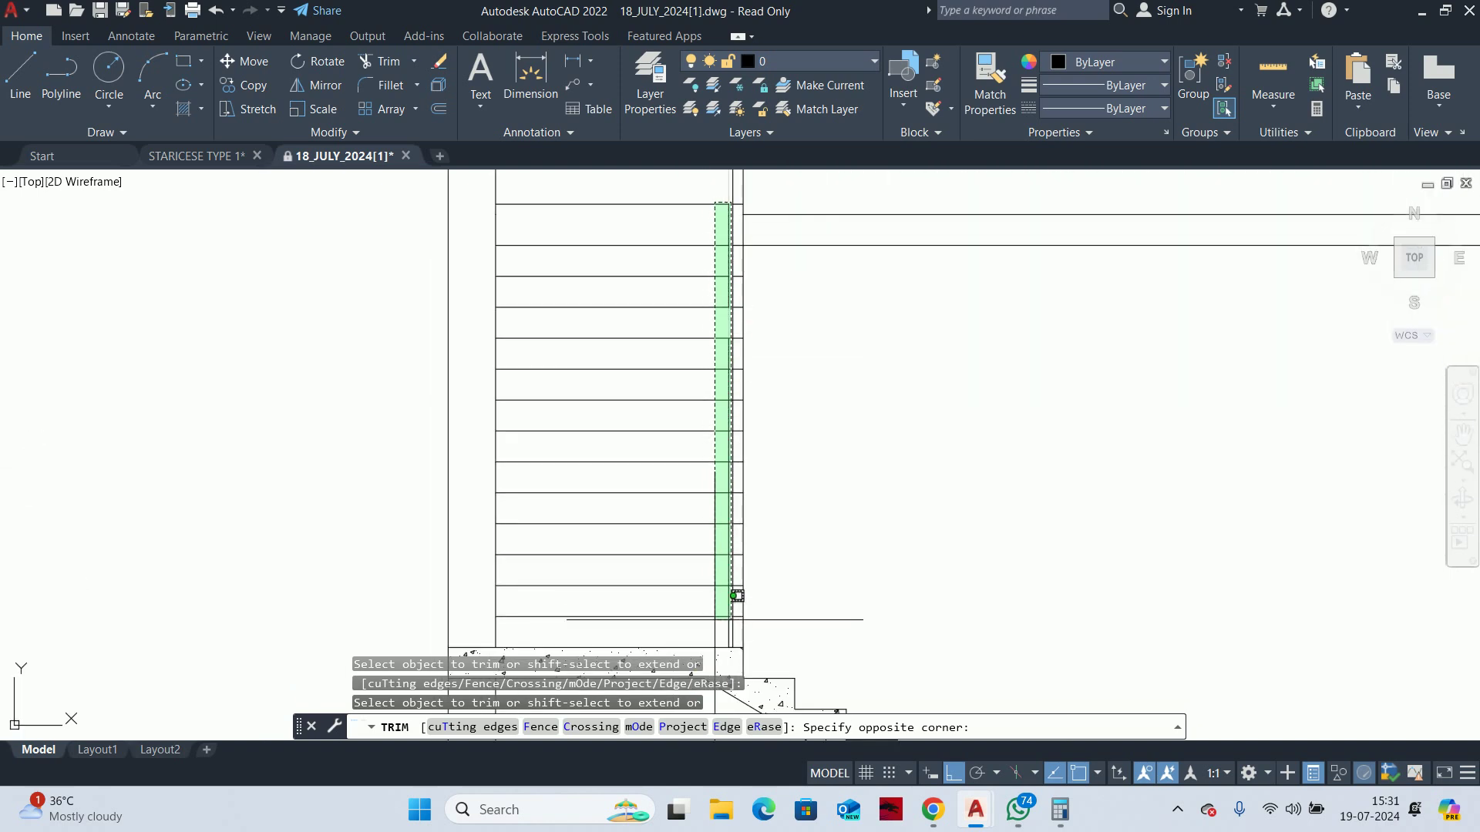
scroll(751, 530, up, 3)
key(Escape)
key(Escape)
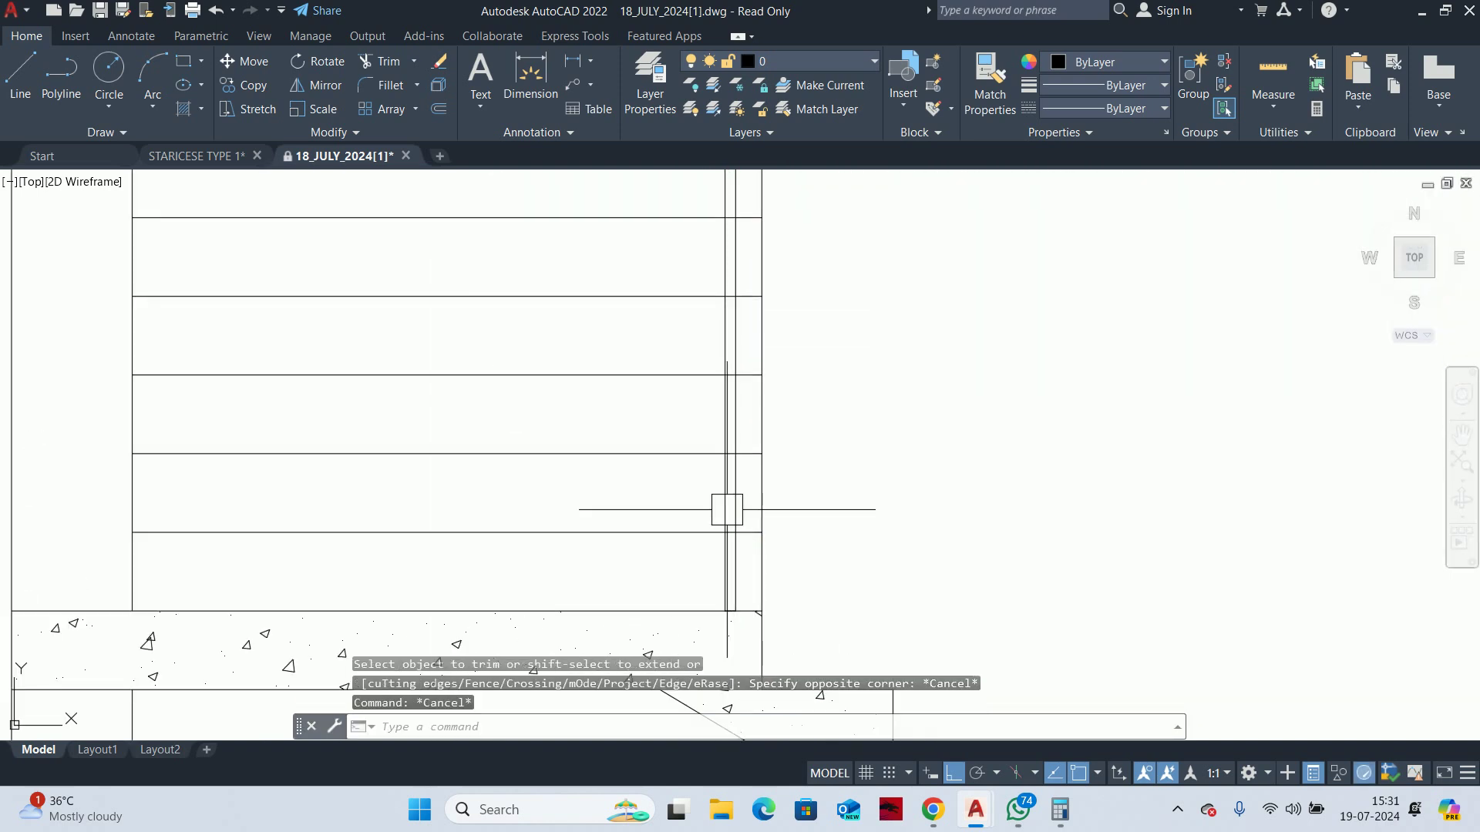
Grip-stretch the post's left edge 10 units to the left
click(726, 494)
middle_drag(684, 424, 729, 400)
scroll(729, 400, up, 3)
scroll(705, 520, up, 2)
click(703, 578)
text(0)
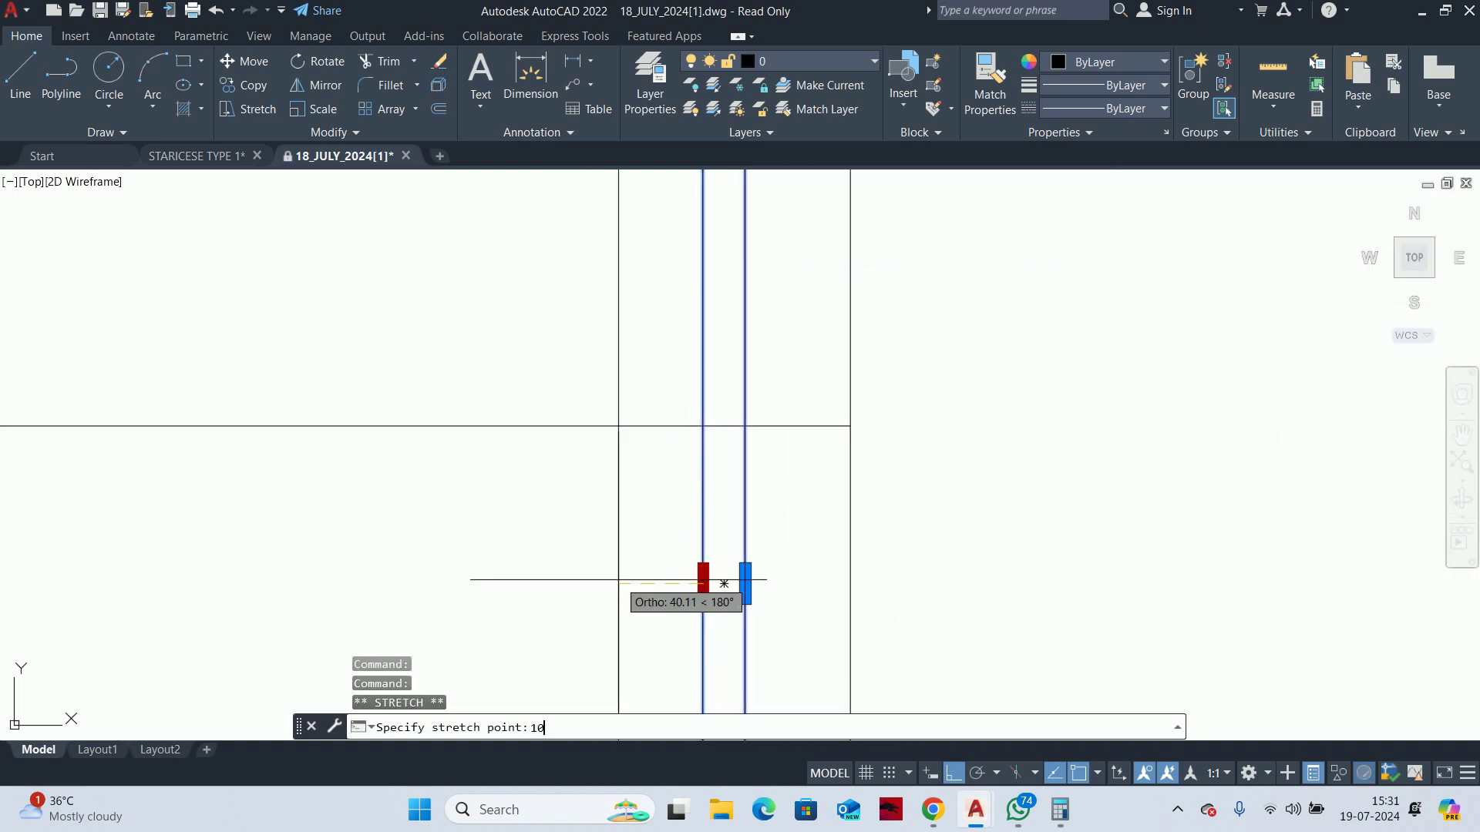
key(Return)
click(682, 583)
text(1)
key(Escape)
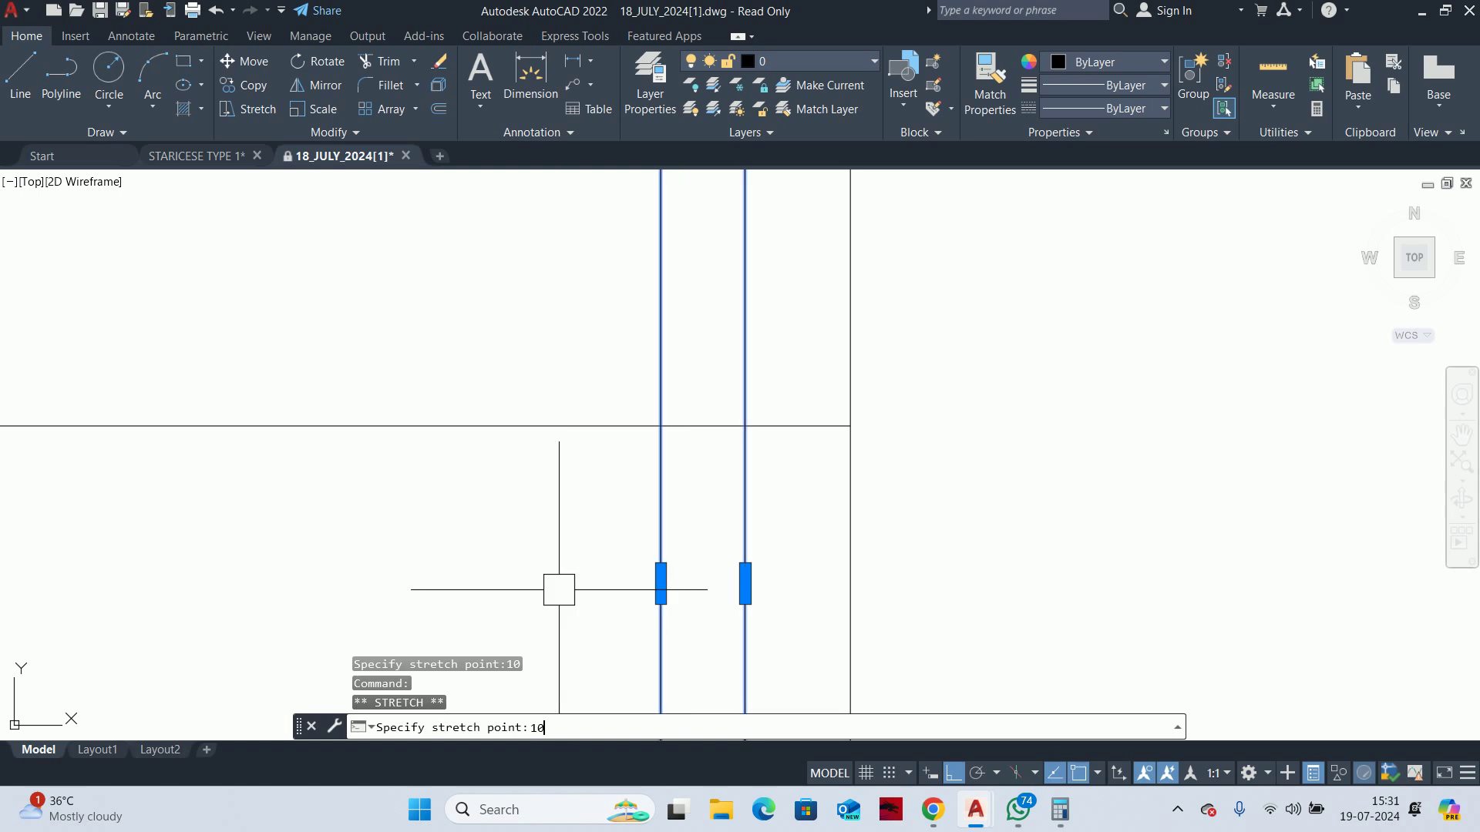
scroll(665, 574, down, 4)
key(Escape)
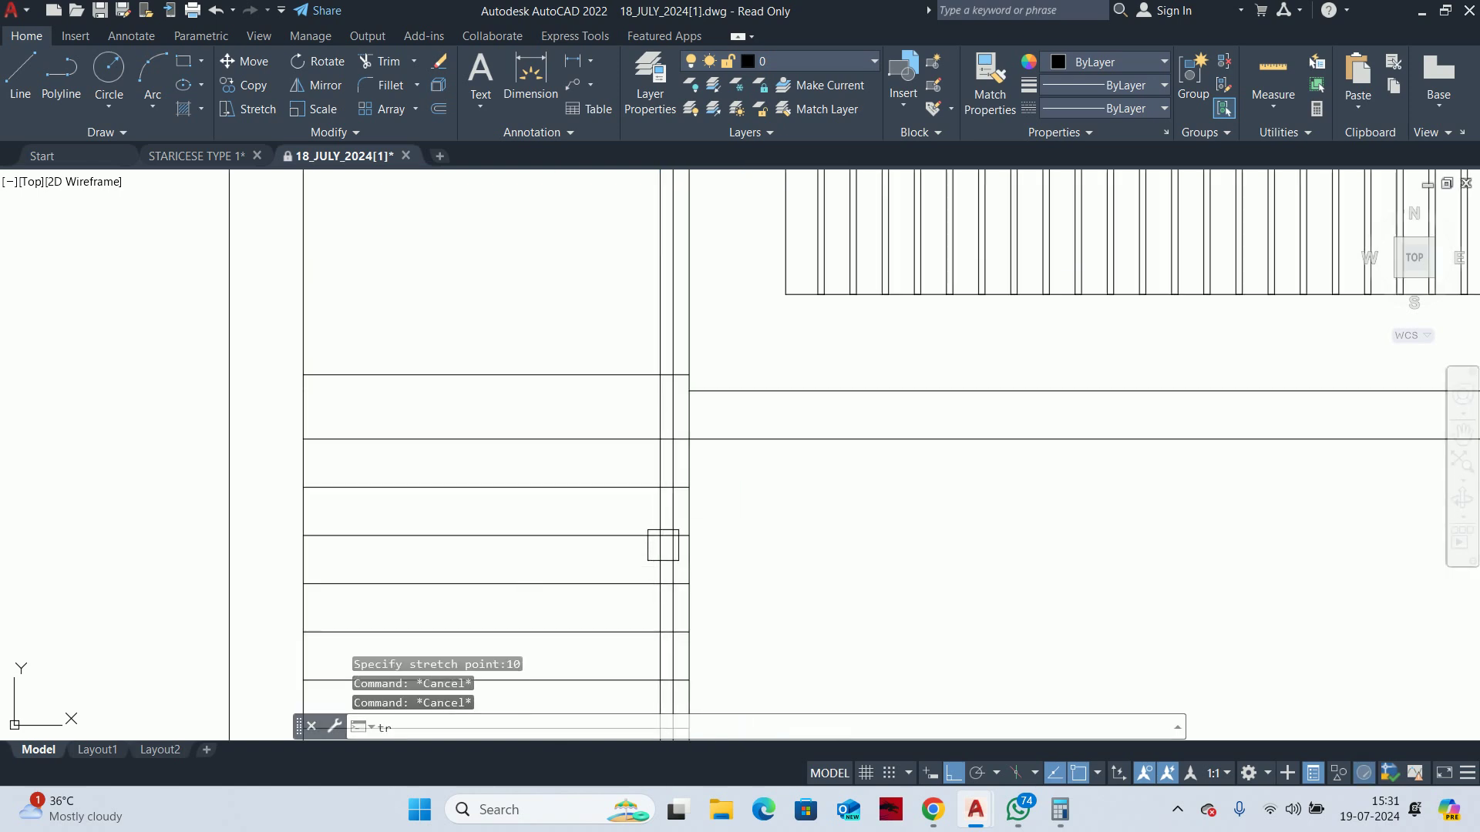
Try trimming the vertical post lines with a crossing window, then cancel
key(Return)
scroll(670, 374, up, 5)
click(646, 334)
scroll(646, 334, down, 3)
scroll(690, 307, down, 3)
drag(651, 162, 673, 462)
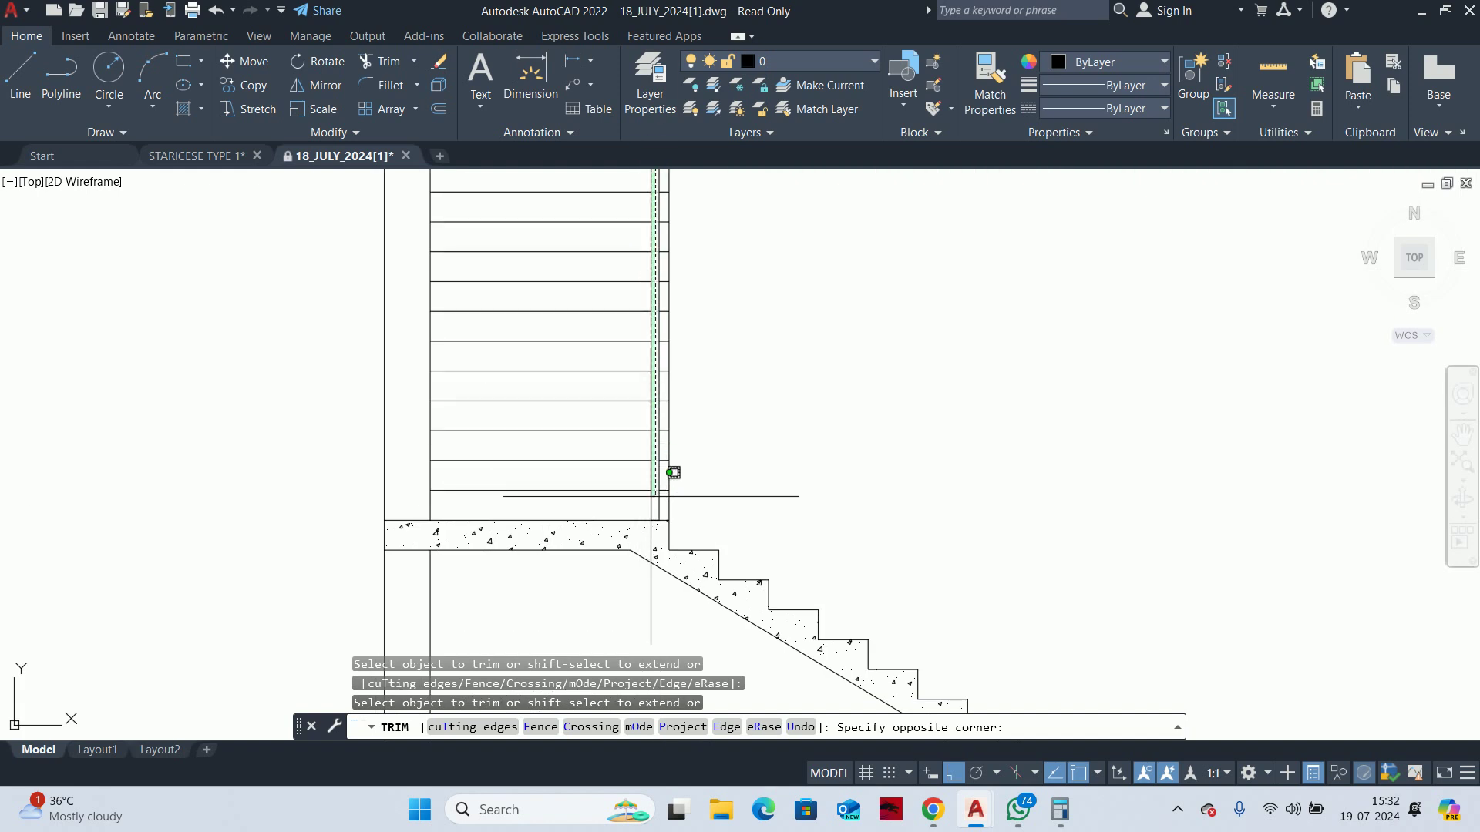
click(676, 474)
scroll(662, 473, down, 2)
scroll(663, 473, down, 2)
scroll(664, 447, up, 4)
mouse_move(664, 447)
middle_down()
mouse_move(648, 468)
mouse_move(783, 432)
middle_up()
scroll(782, 433, down, 5)
key(Escape)
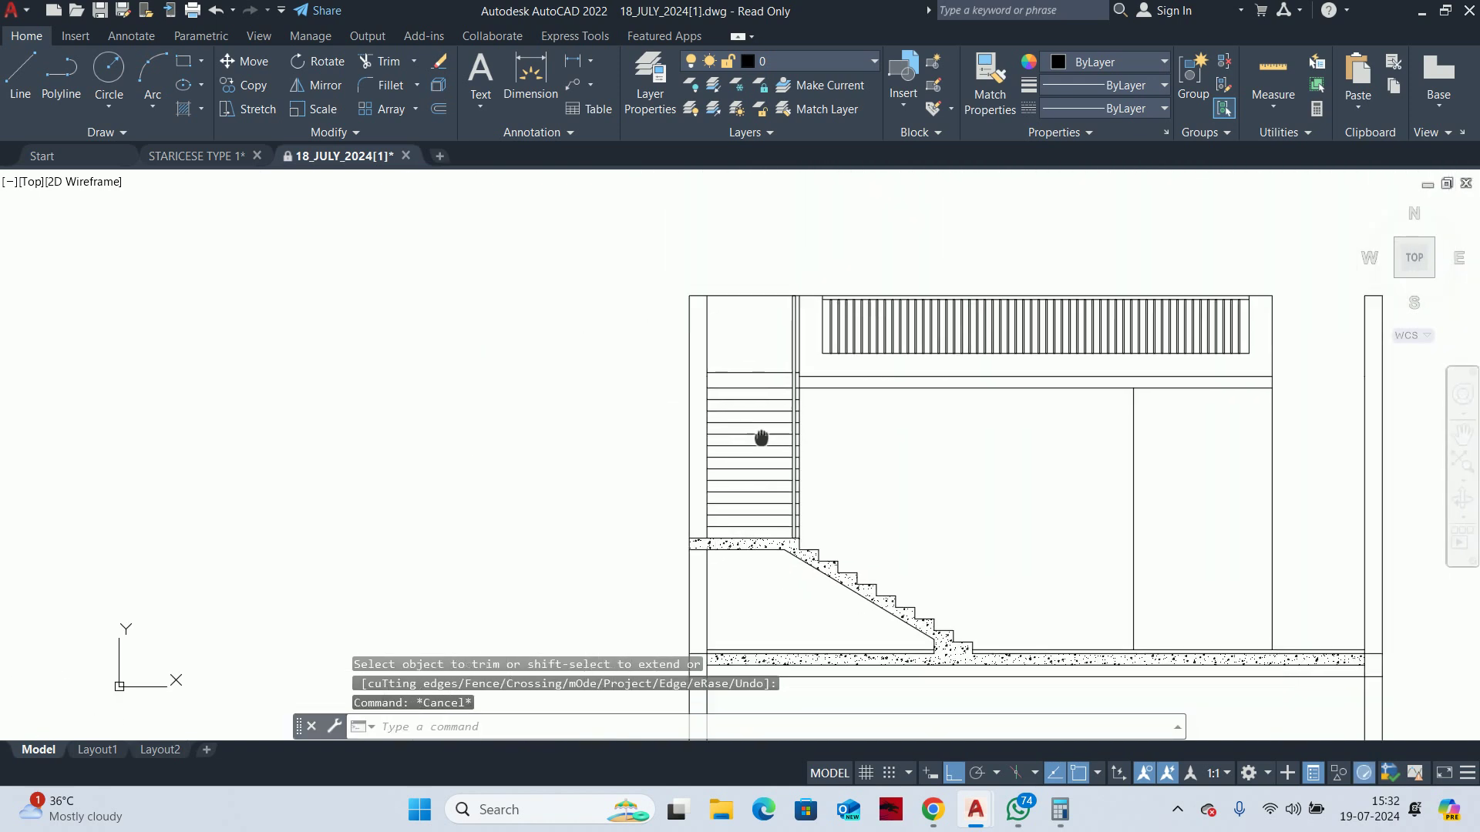
scroll(839, 486, up, 2)
key(Escape)
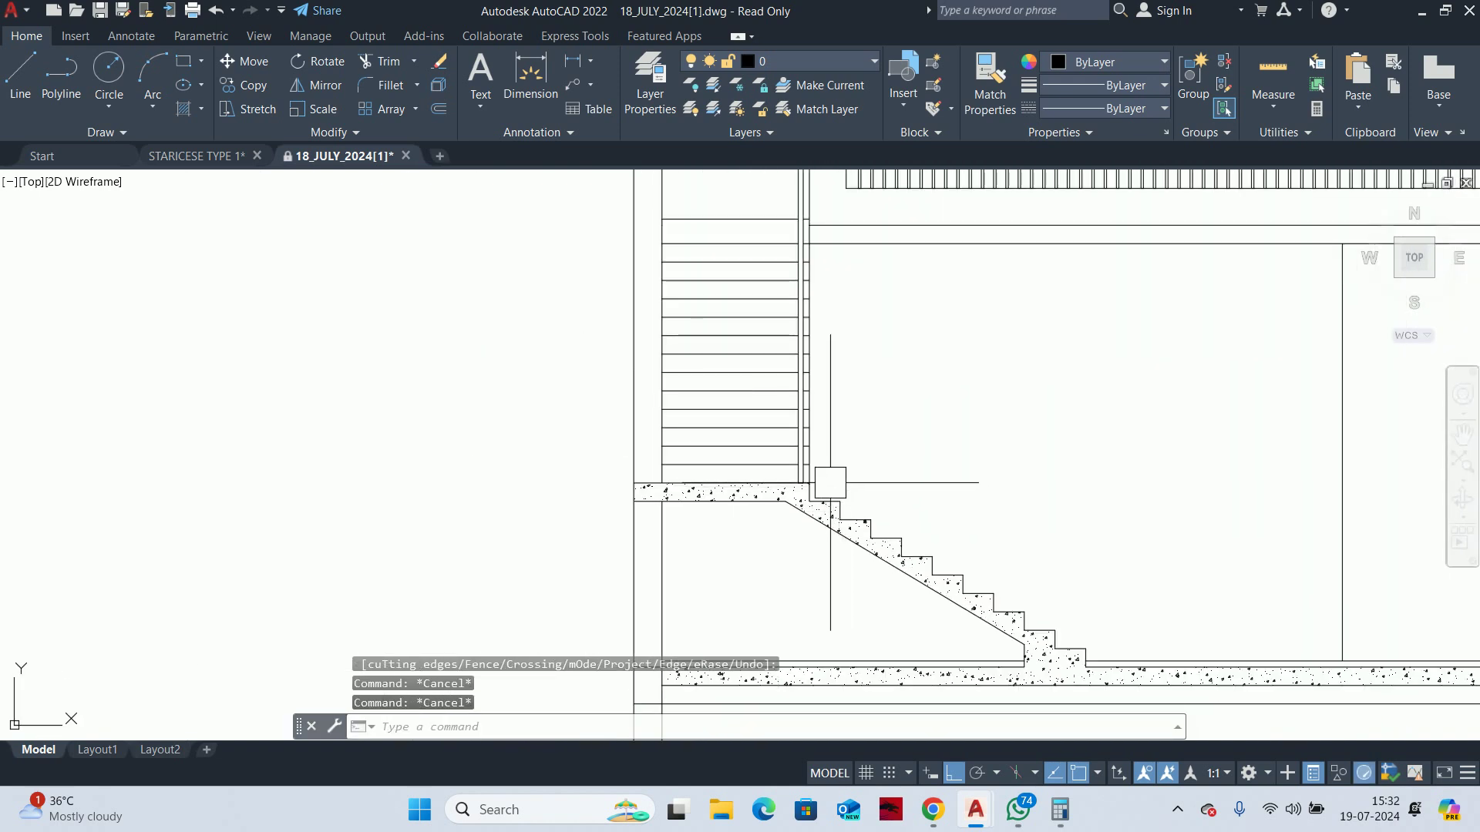
Draw a 20 × 1000 rectangle near the landing as a railing post
text(rec)
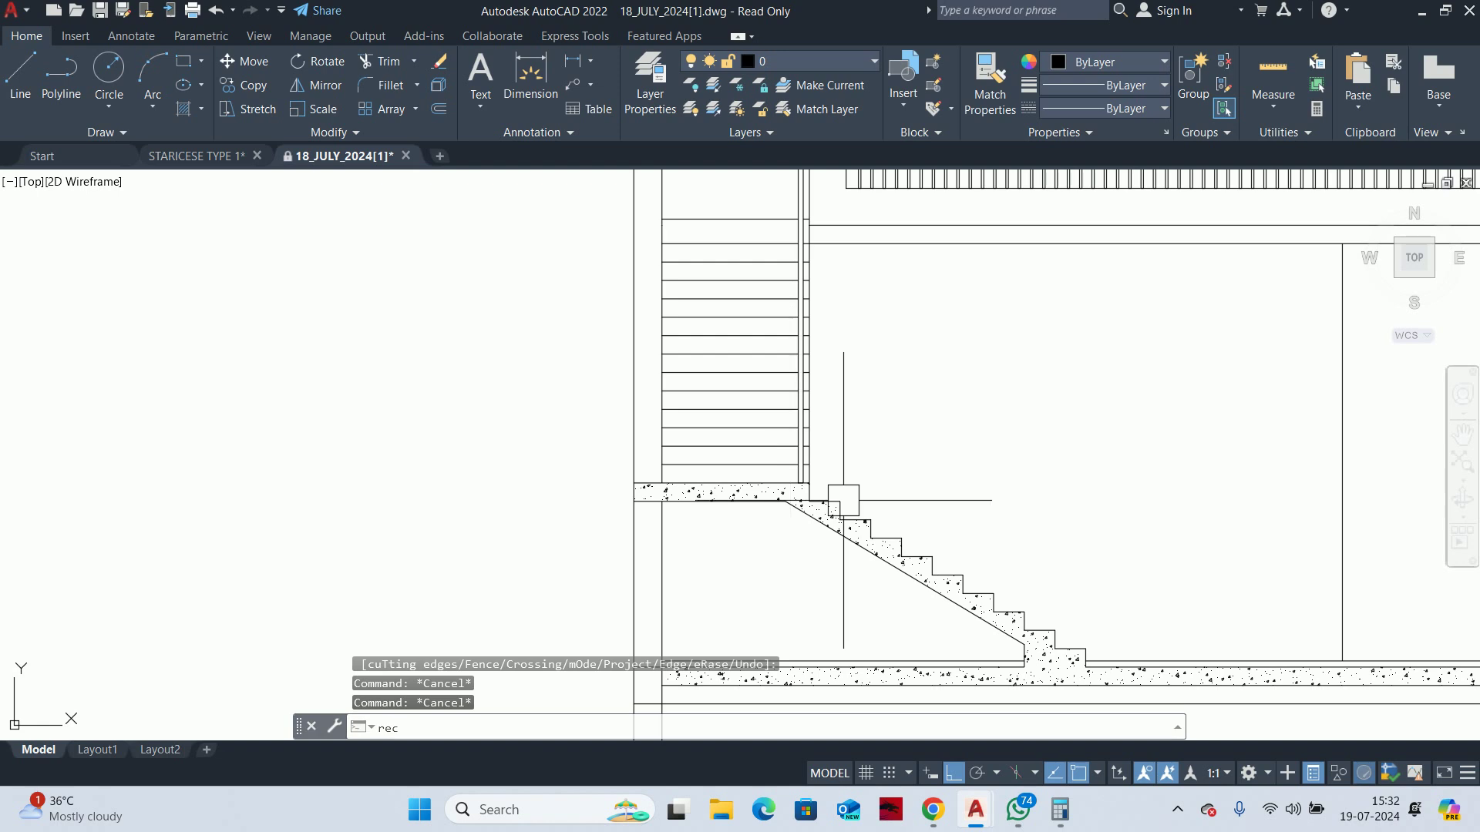
key(Return)
click(920, 433)
text(d)
key(Return)
text(20)
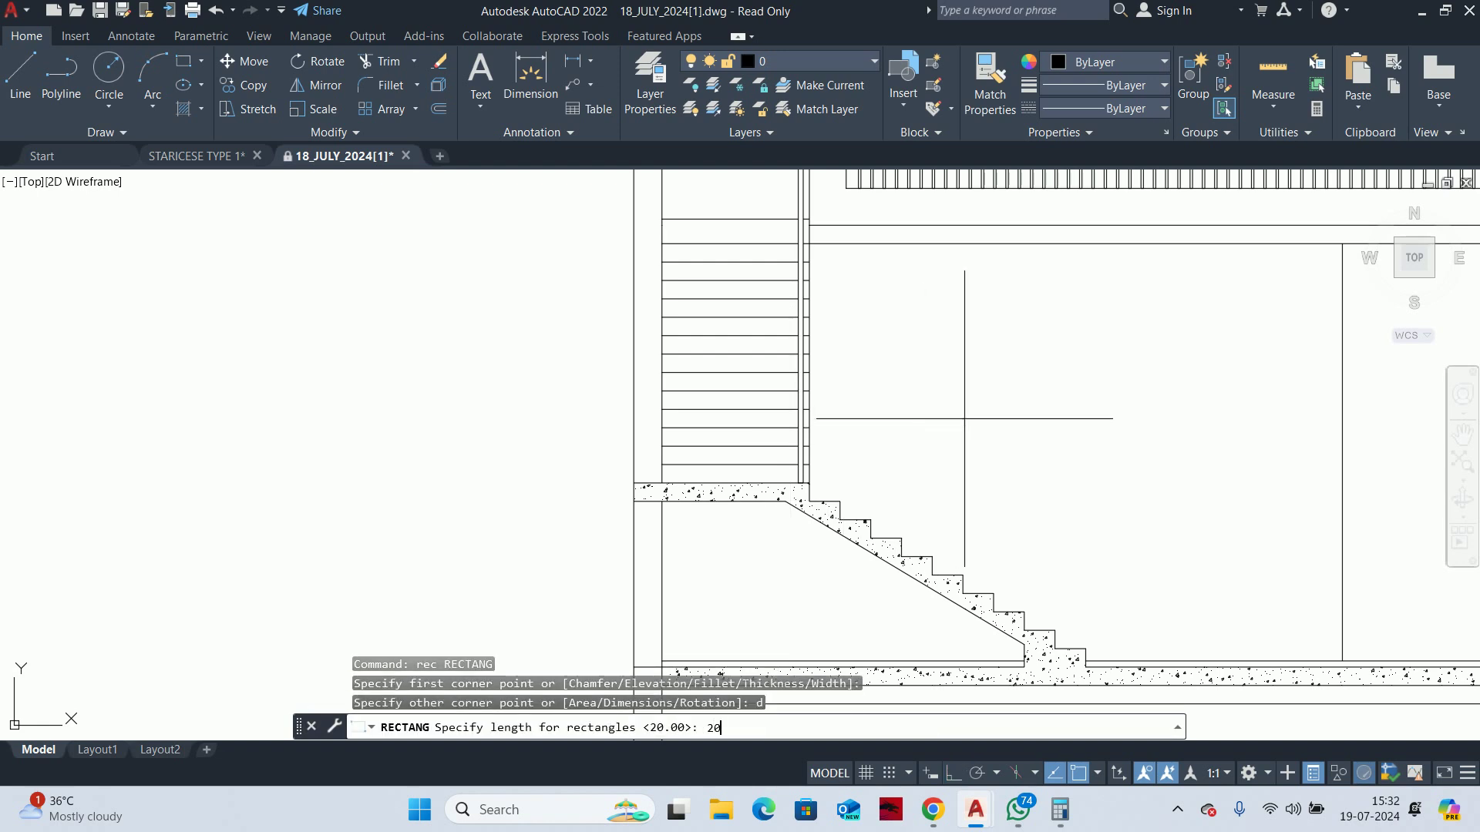
key(Return)
text(1)
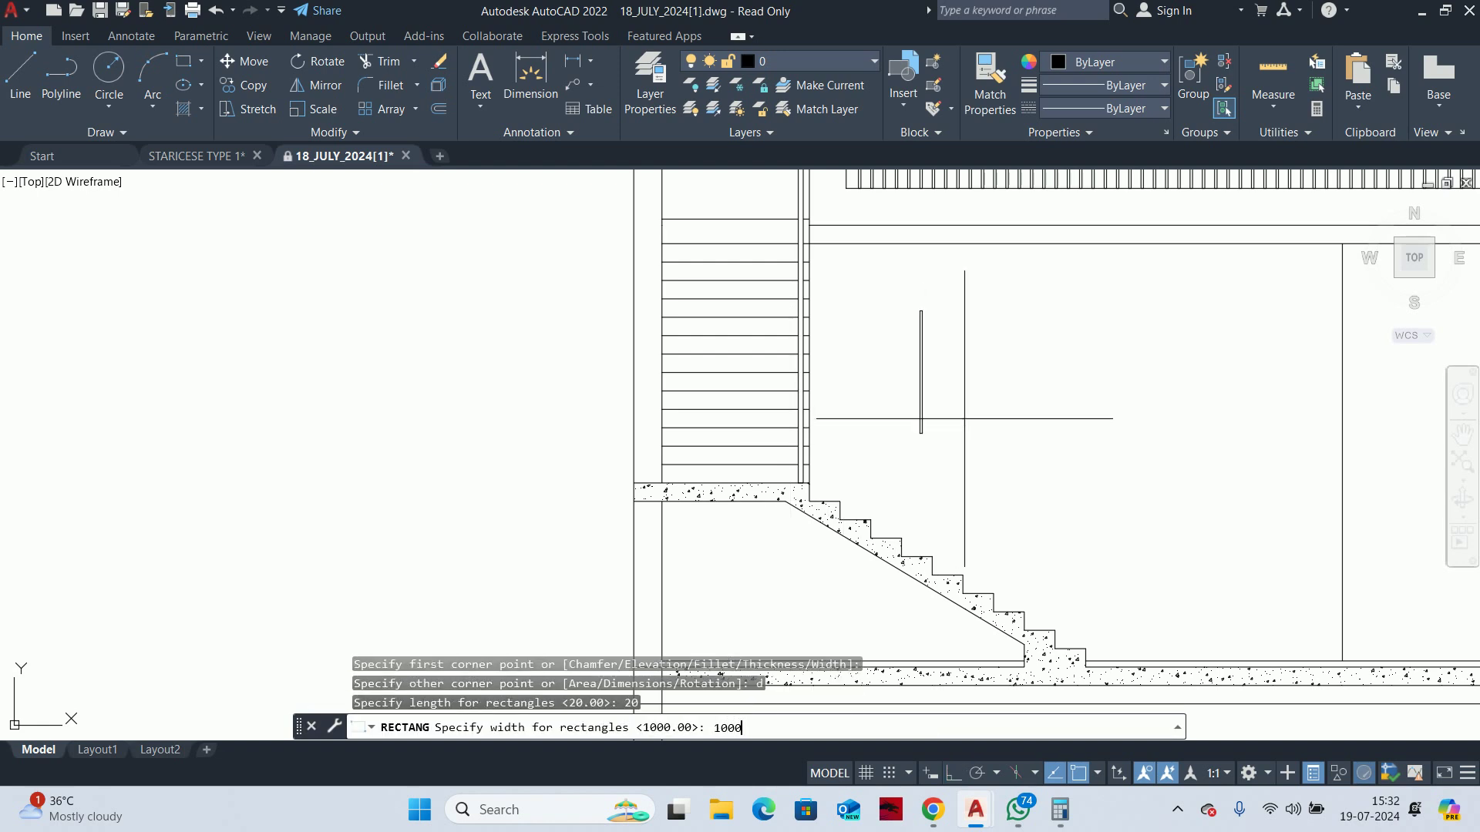
key(Return)
click(937, 463)
key(Escape)
Move the new post from its bottom corner to a new position
text(m)
key(Return)
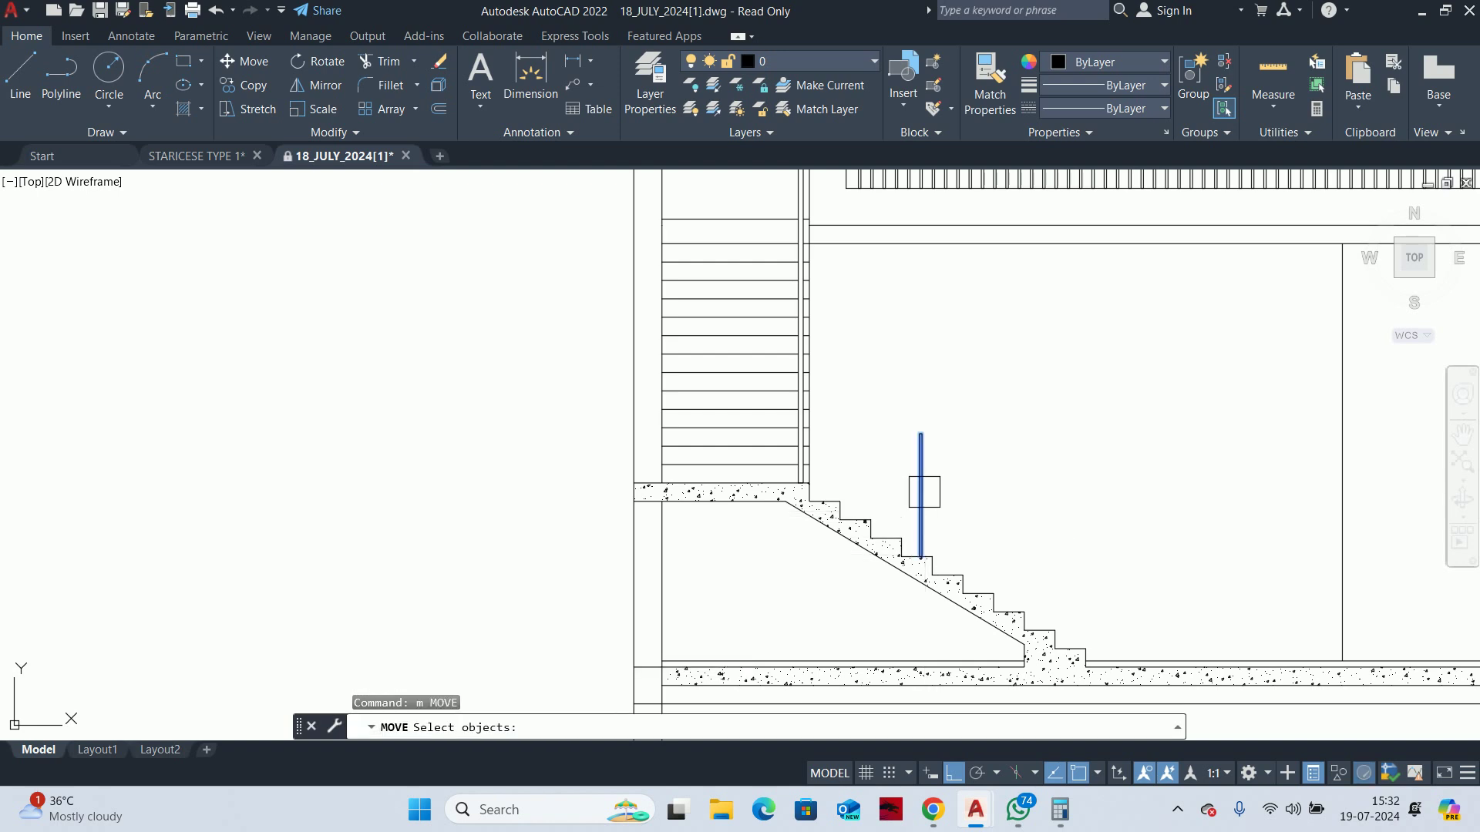
click(922, 492)
key(Return)
scroll(913, 543, up, 5)
scroll(925, 586, up, 4)
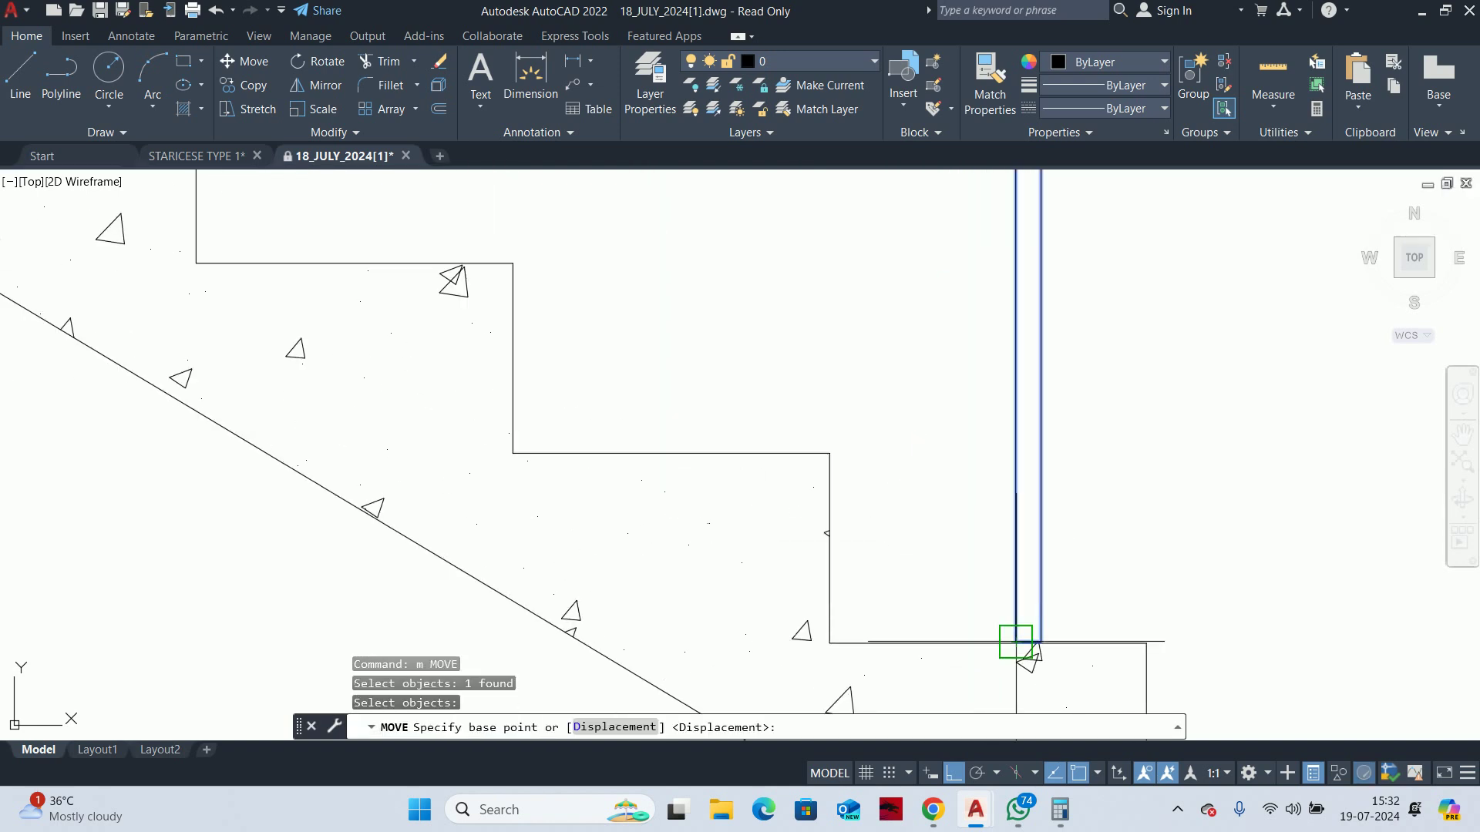
scroll(1017, 636, up, 6)
scroll(1074, 694, down, 7)
scroll(1064, 423, down, 3)
scroll(1049, 240, up, 6)
click(1071, 371)
scroll(605, 439, down, 3)
scroll(902, 479, down, 2)
scroll(763, 532, up, 2)
click(852, 473)
scroll(835, 552, down, 3)
scroll(766, 539, up, 2)
Move the post 1000 units up onto the landing
text(m)
key(Return)
click(770, 563)
key(Return)
scroll(683, 330, down, 2)
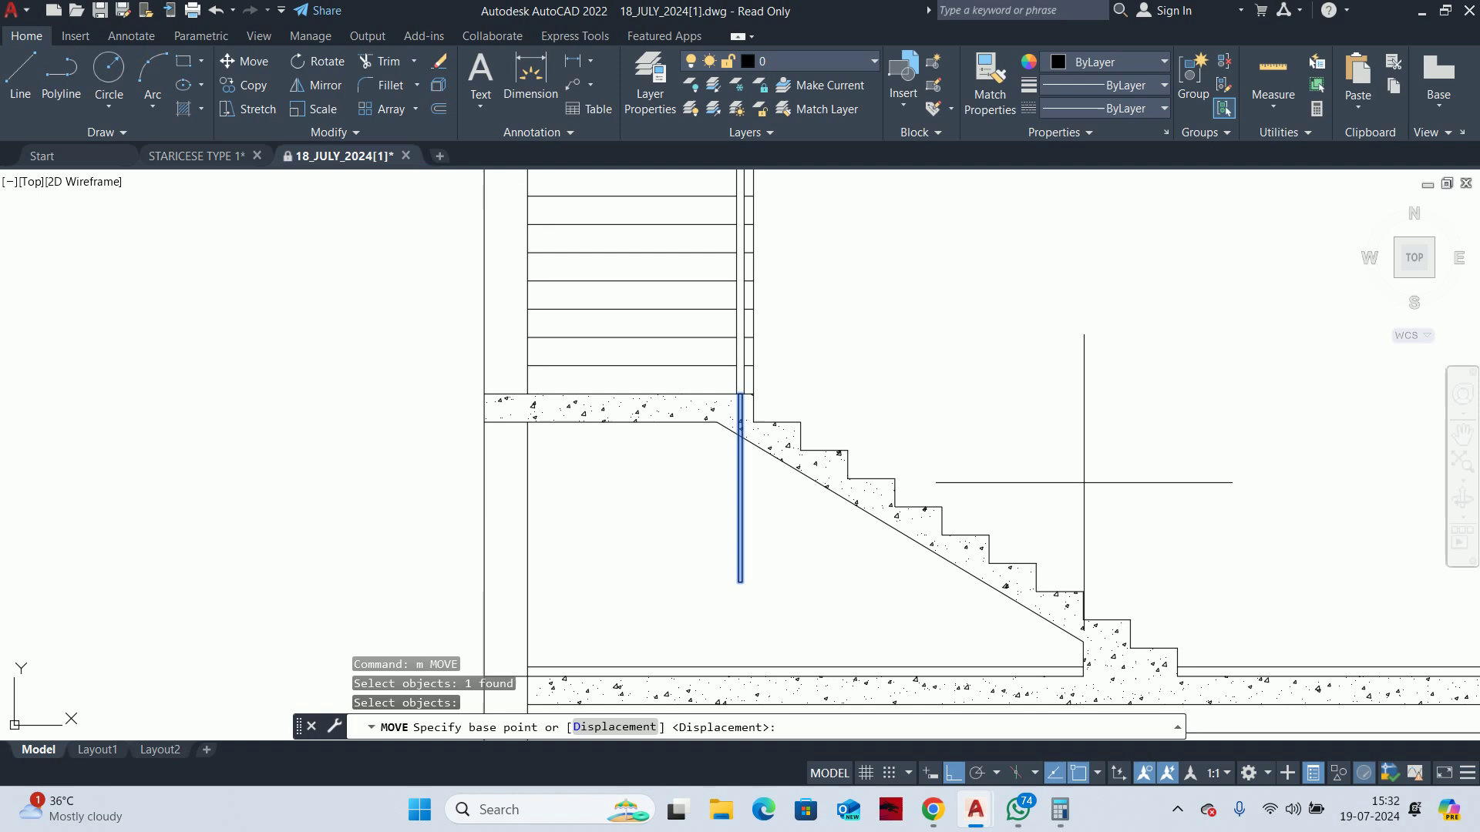
click(1084, 483)
key(Return)
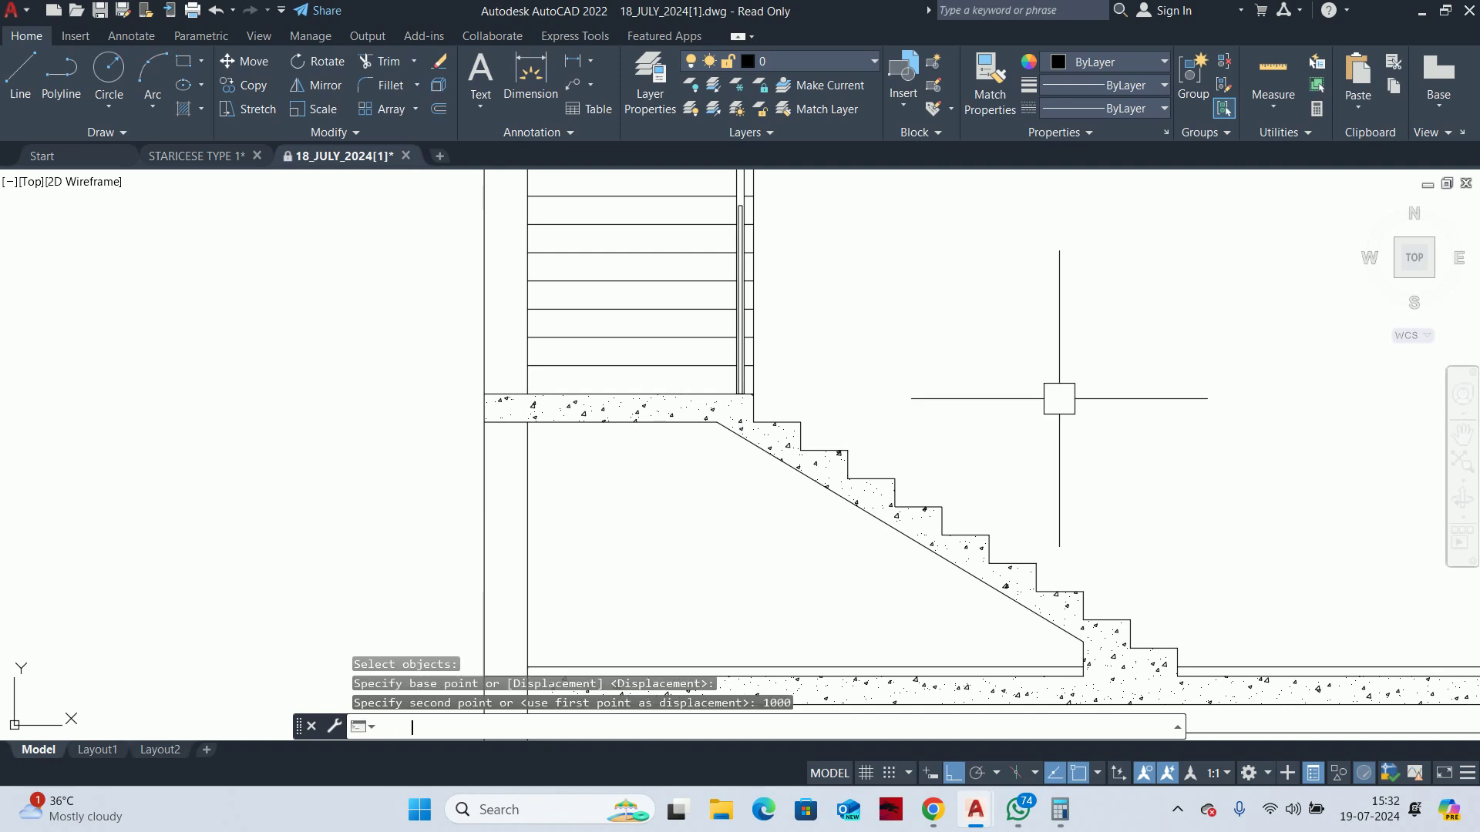
key(Escape)
key(Escape)
scroll(882, 423, up, 3)
scroll(760, 330, up, 1)
Start a line near the post, then cancel it
text(l)
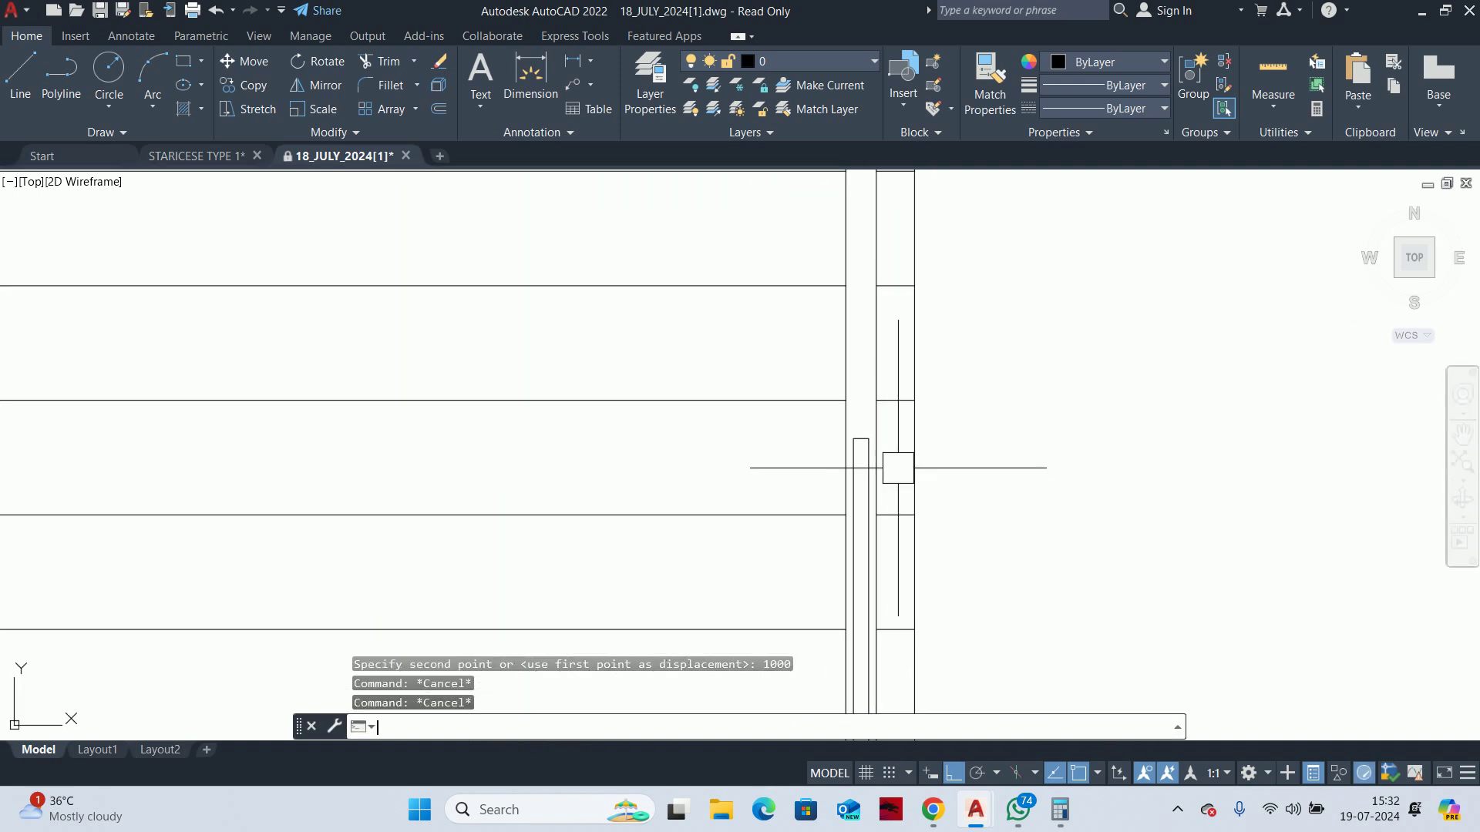
scroll(913, 356, up, 4)
key(Return)
scroll(828, 426, down, 2)
click(787, 423)
key(Escape)
key(Escape)
scroll(770, 396, down, 2)
Grip-stretch the post's bottom edge upward
click(778, 399)
middle_drag(784, 400, 784, 231)
scroll(805, 574, up, 3)
scroll(810, 570, up, 2)
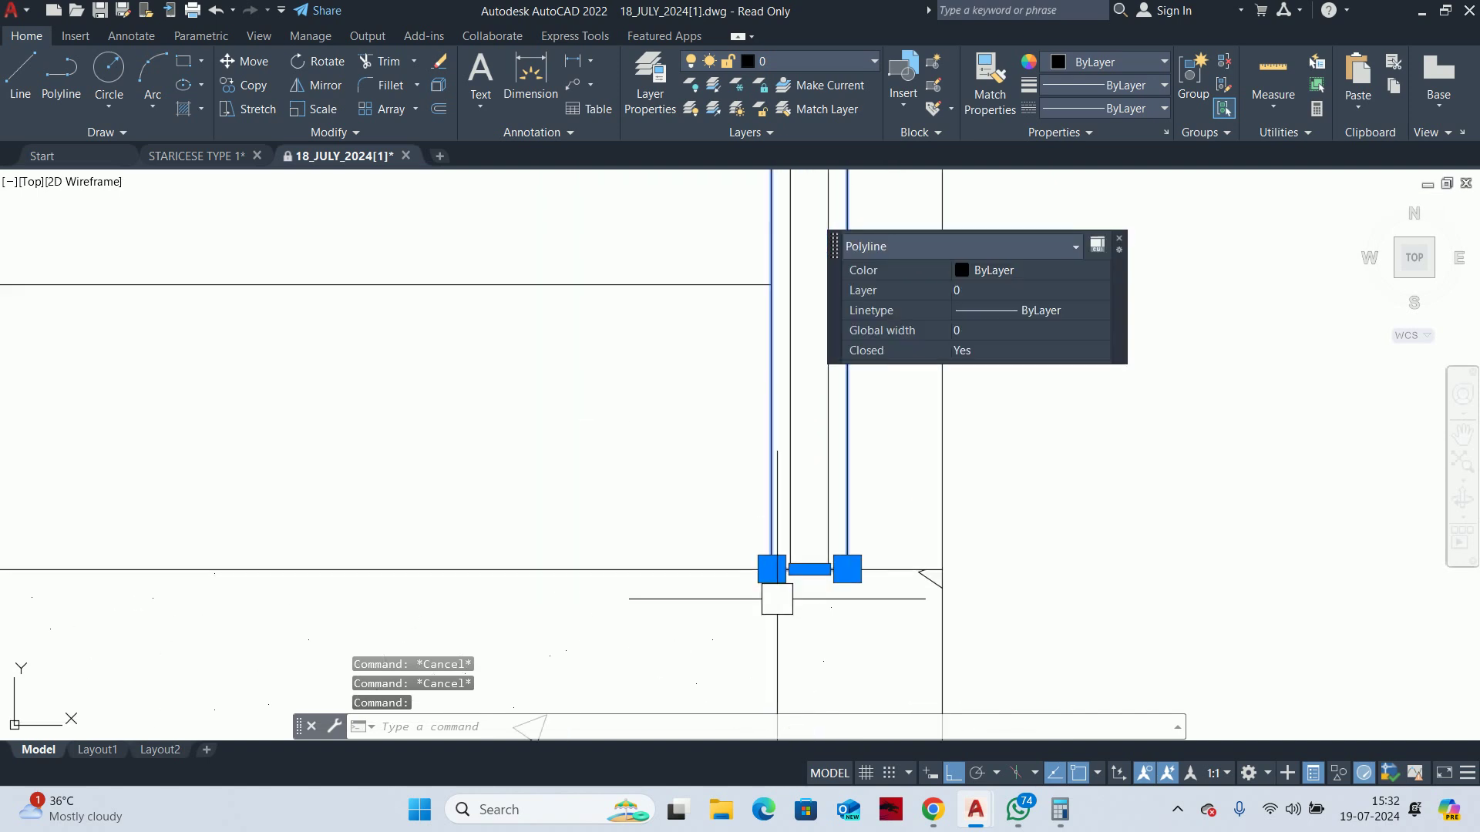
click(810, 569)
scroll(818, 694, down, 1)
scroll(780, 324, up, 1)
click(845, 417)
key(Escape)
Erase the stray line beside the post
click(685, 420)
click(744, 413)
scroll(744, 416, down, 3)
key(Delete)
scroll(766, 451, up, 2)
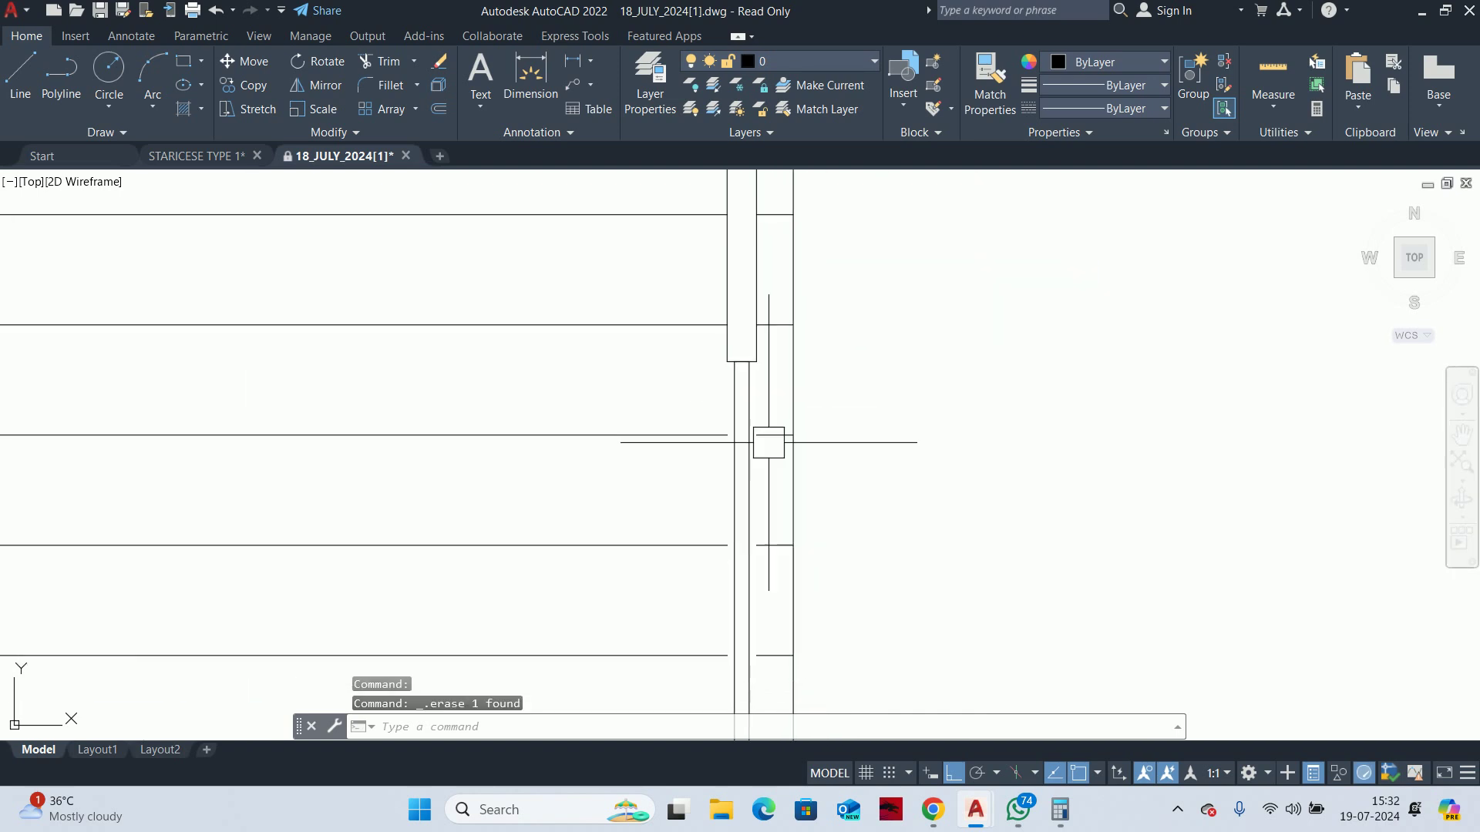
Extend the balustrade's horizontal lines to the new post
text(ex)
key(Return)
scroll(771, 432, up, 2)
scroll(778, 386, down, 3)
click(771, 404)
scroll(763, 362, up, 3)
click(761, 346)
scroll(759, 462, down, 3)
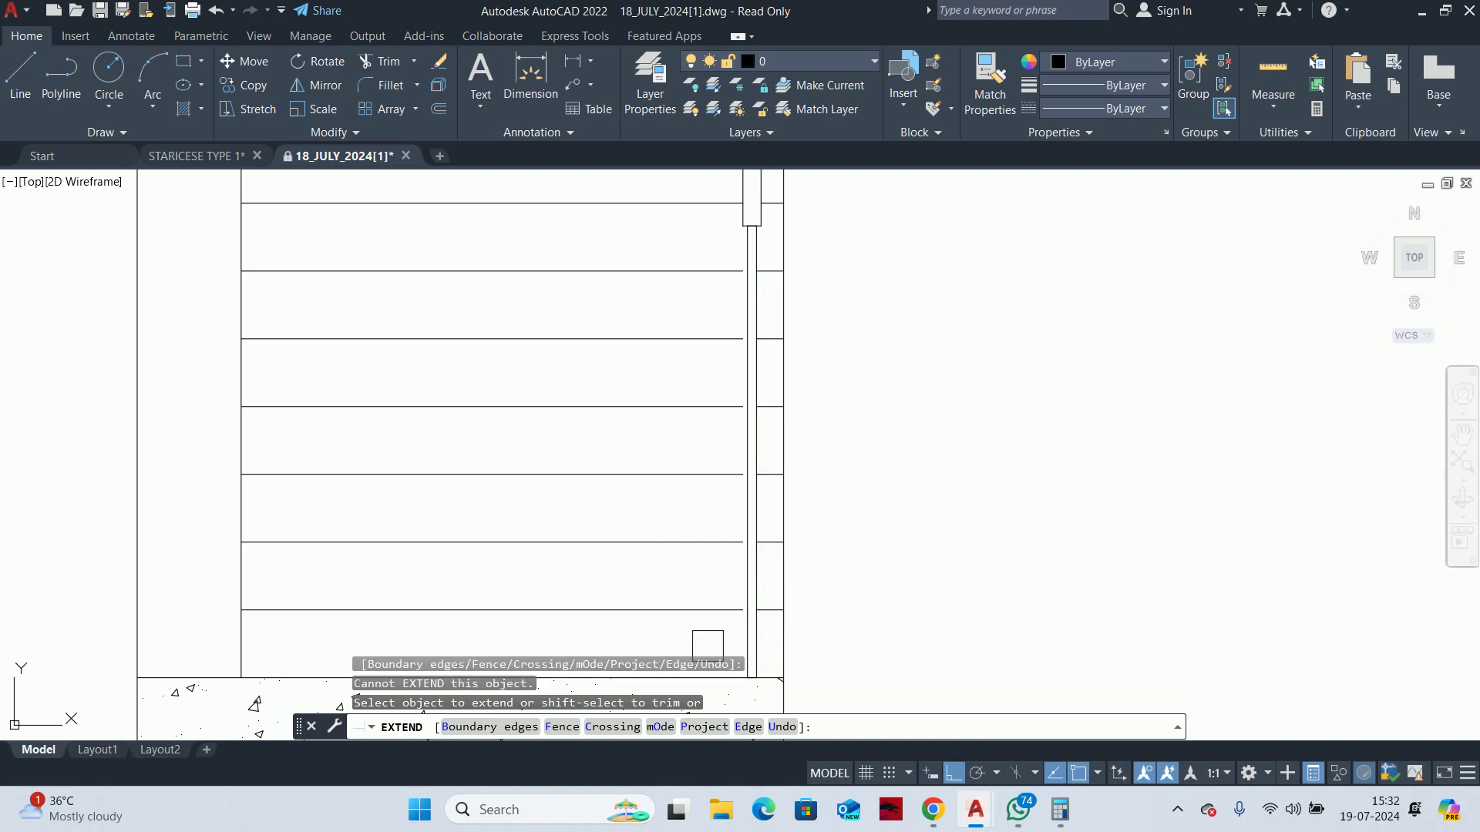
click(721, 640)
click(727, 219)
click(705, 245)
key(Escape)
key(Escape)
key(Escape)
scroll(705, 245, down, 5)
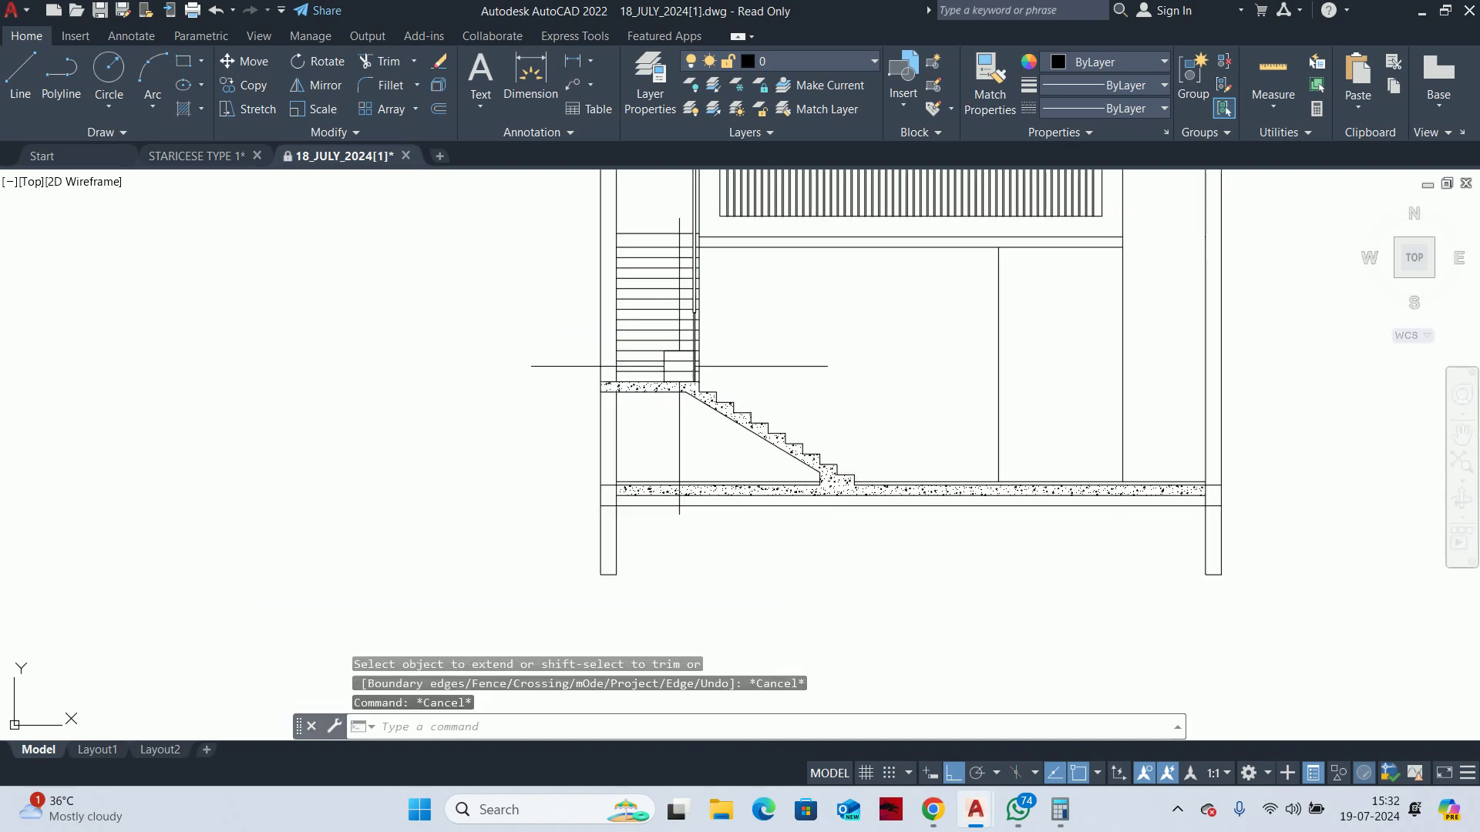
scroll(767, 349, up, 1)
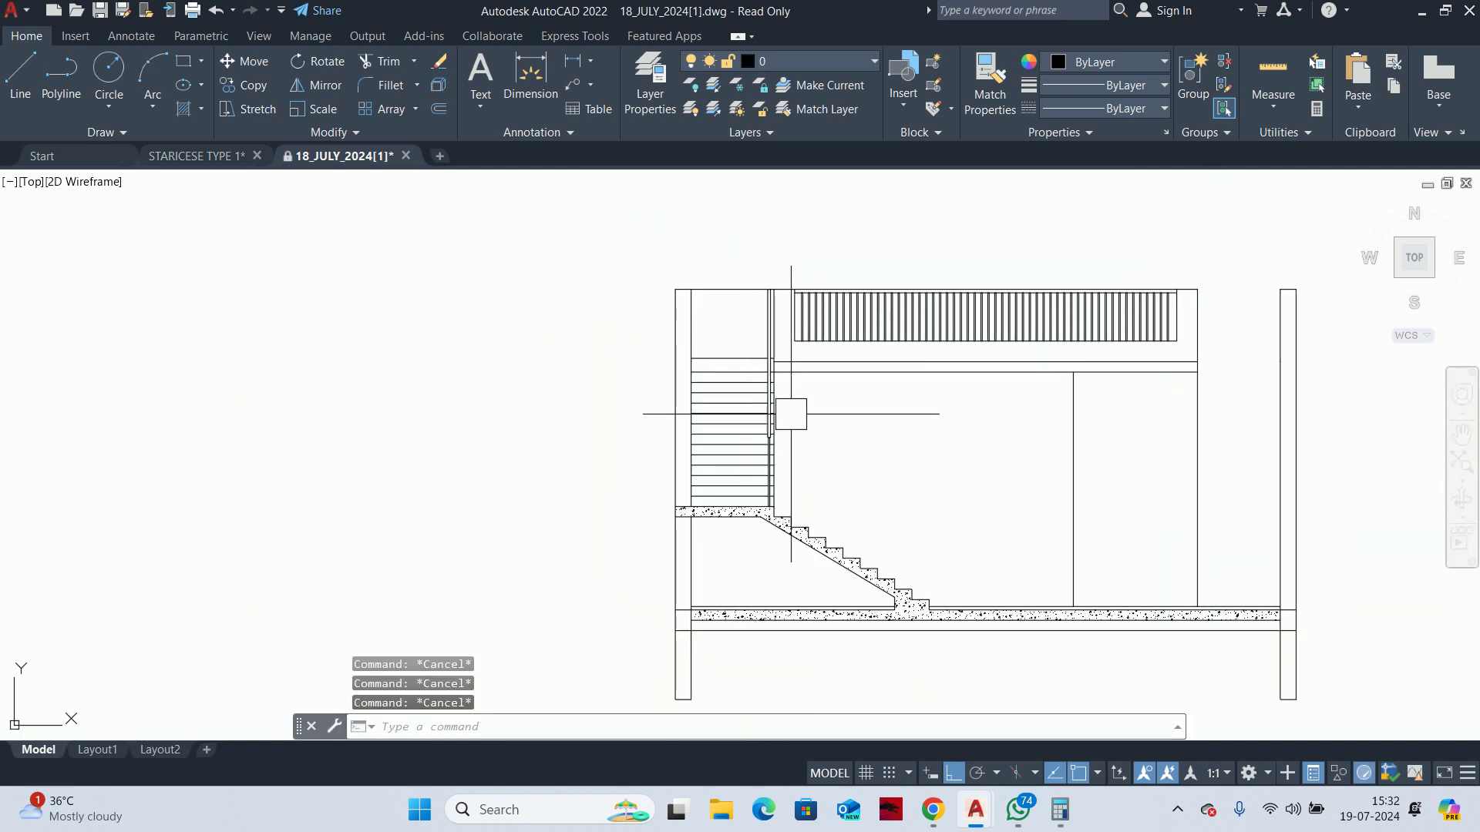
scroll(778, 482, up, 3)
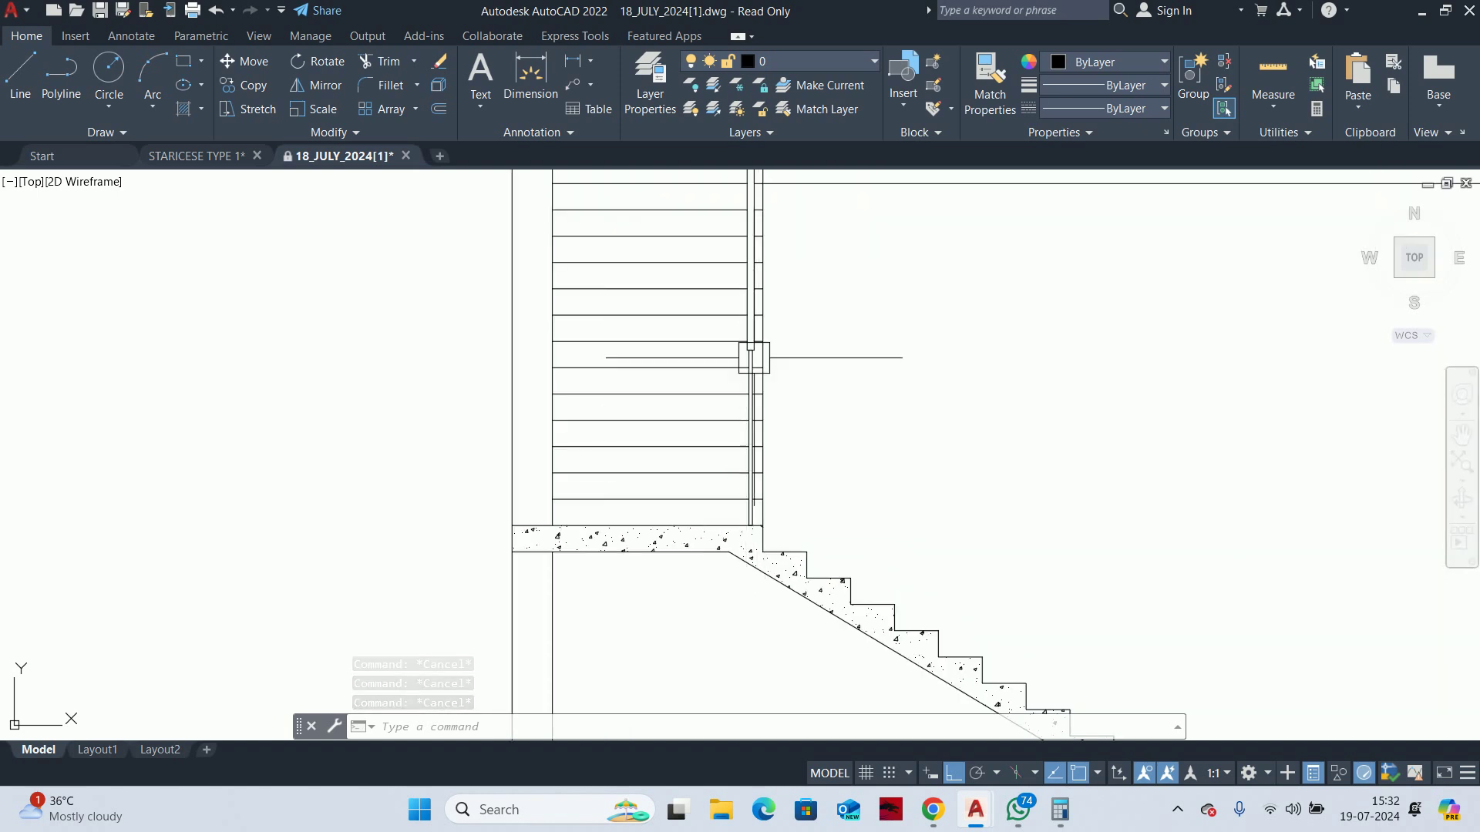
scroll(737, 413, down, 1)
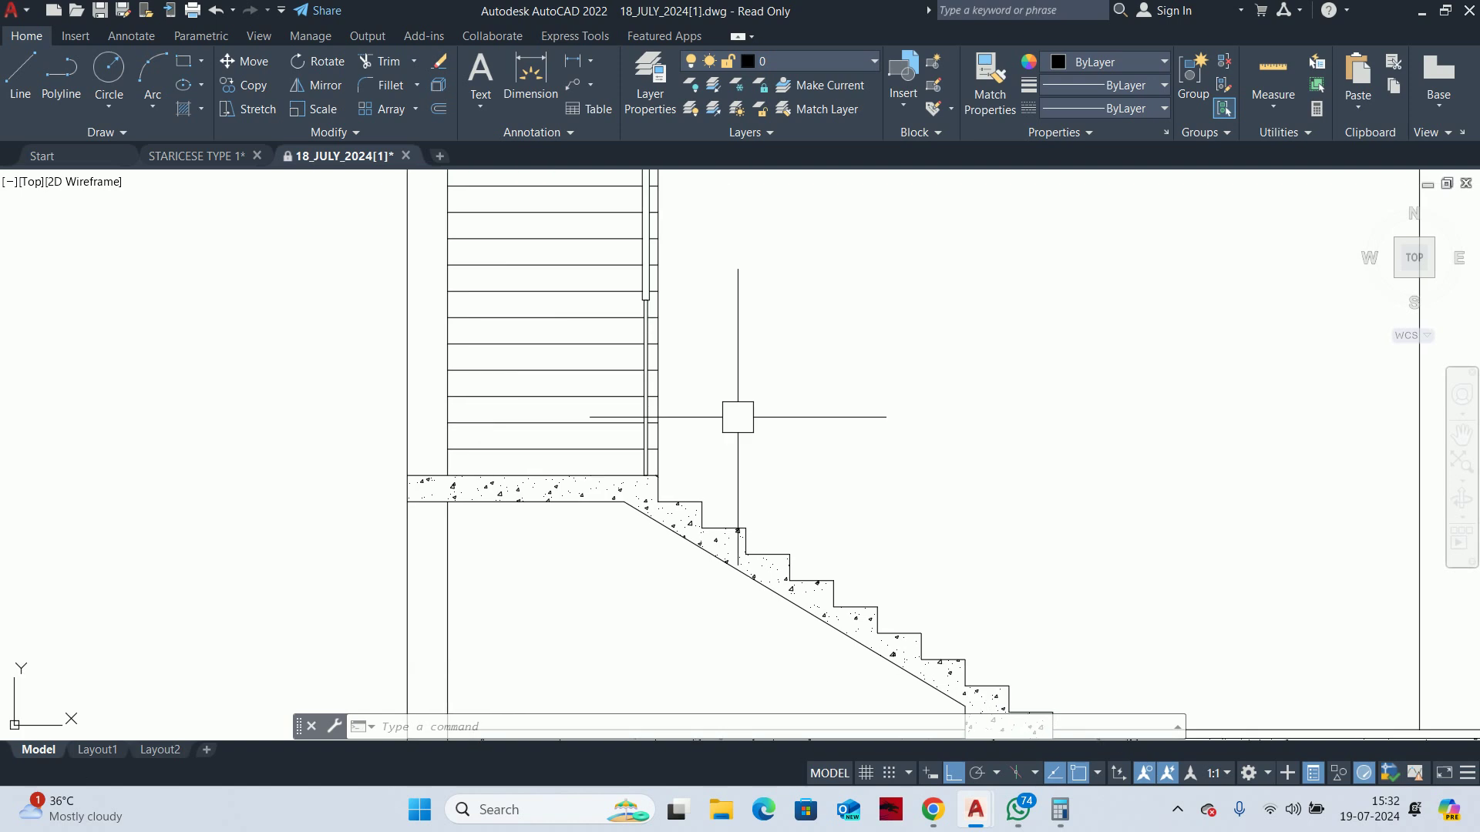
scroll(1050, 618, down, 1)
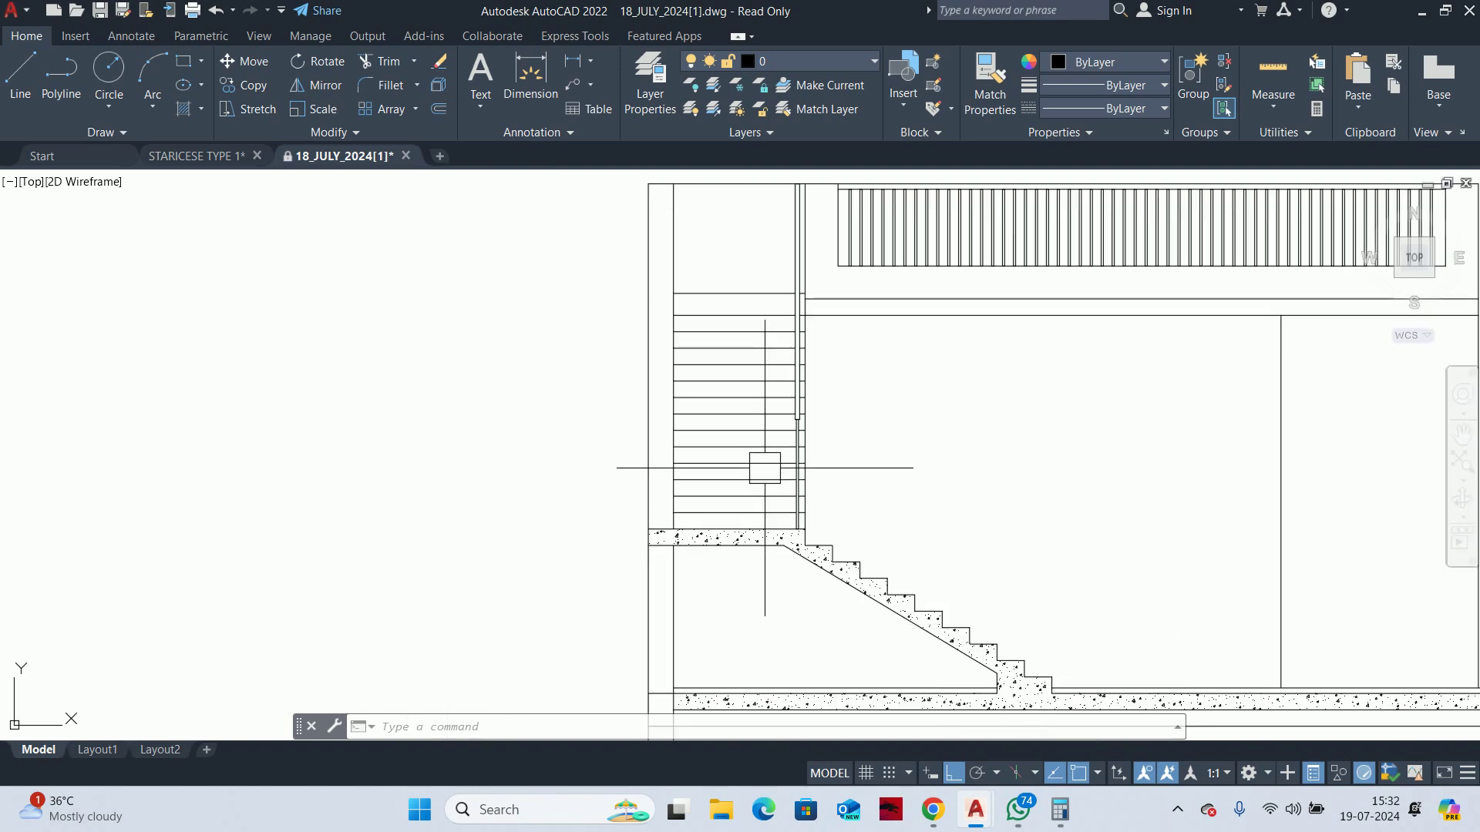
Copy the railing post from its bottom end onto the top step corner of the flight
text(co)
key(Return)
scroll(756, 455, up, 2)
click(824, 497)
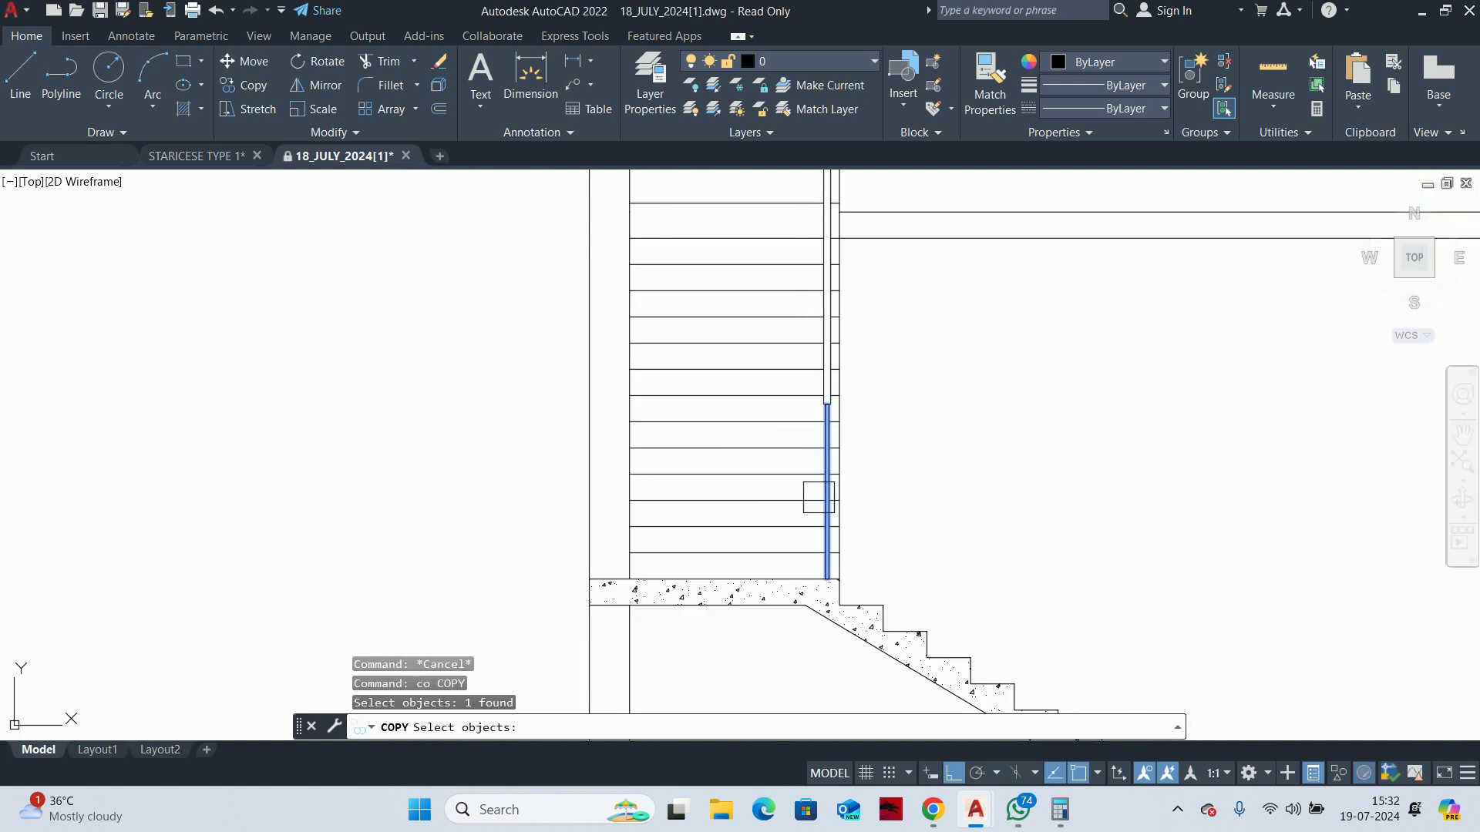
scroll(825, 497, up, 1)
scroll(770, 502, up, 4)
key(Return)
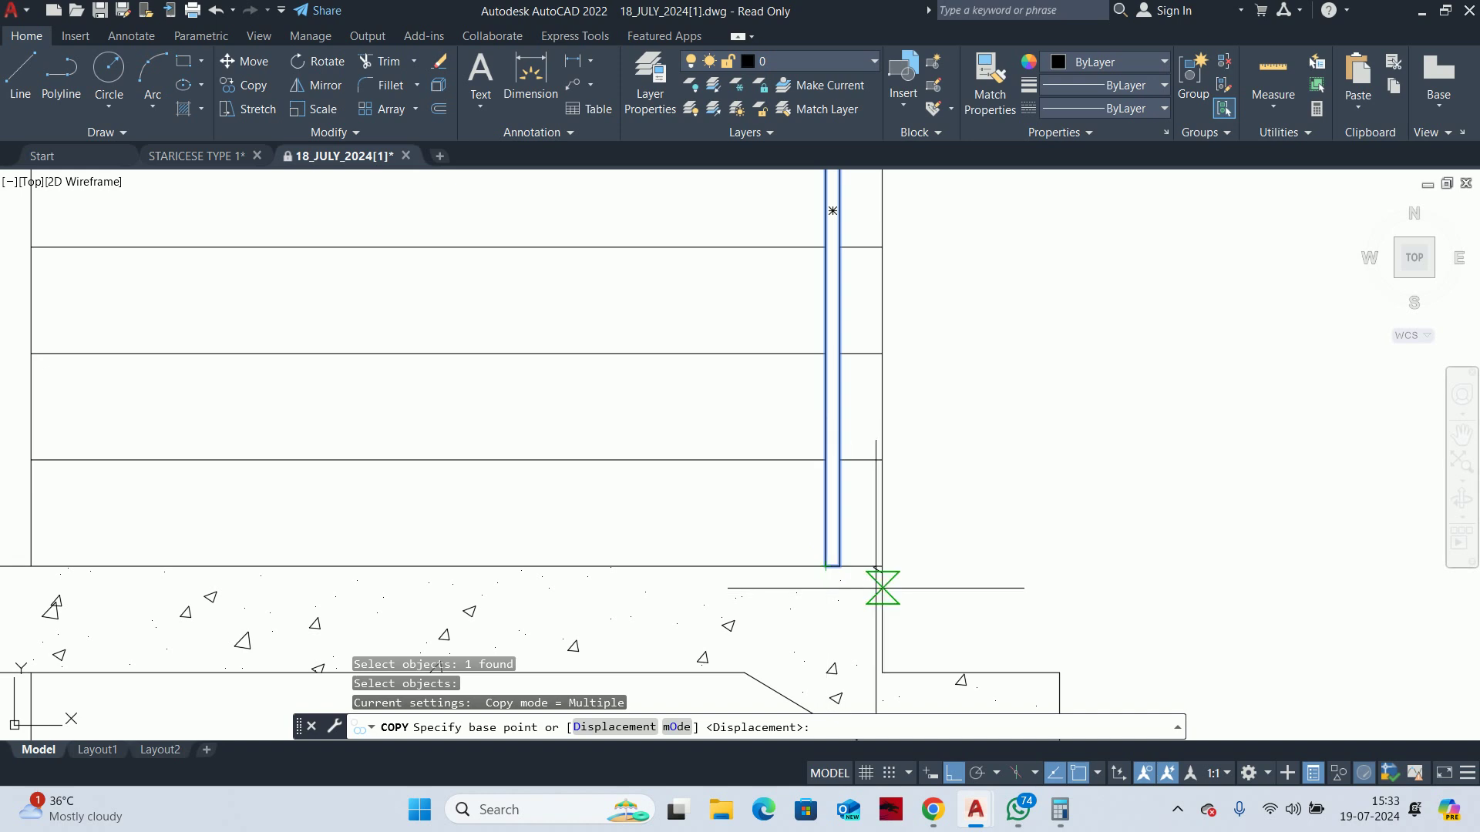
click(882, 566)
scroll(1041, 621, down, 2)
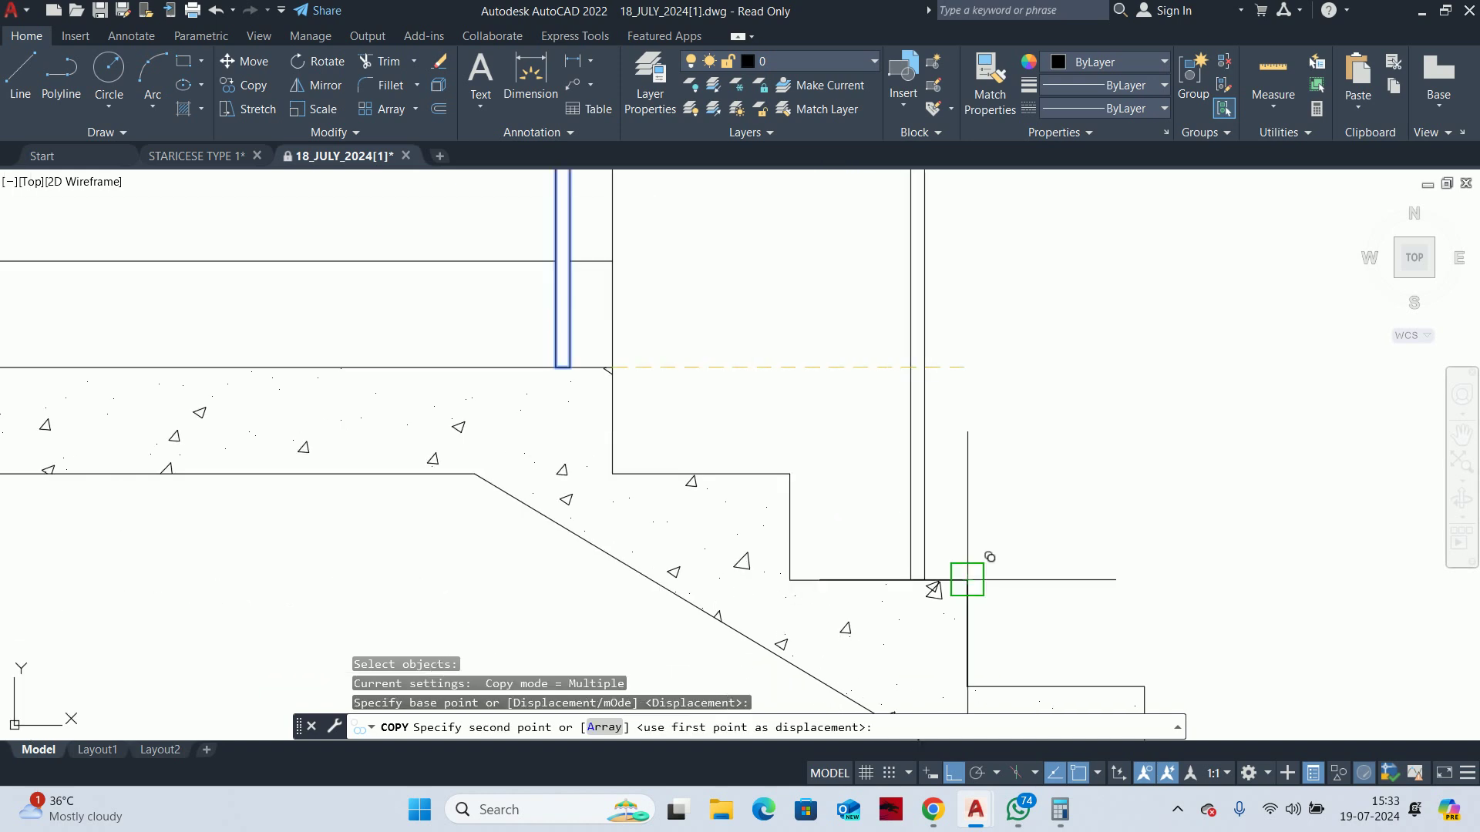
scroll(1018, 570, down, 1)
scroll(1027, 565, up, 2)
click(717, 519)
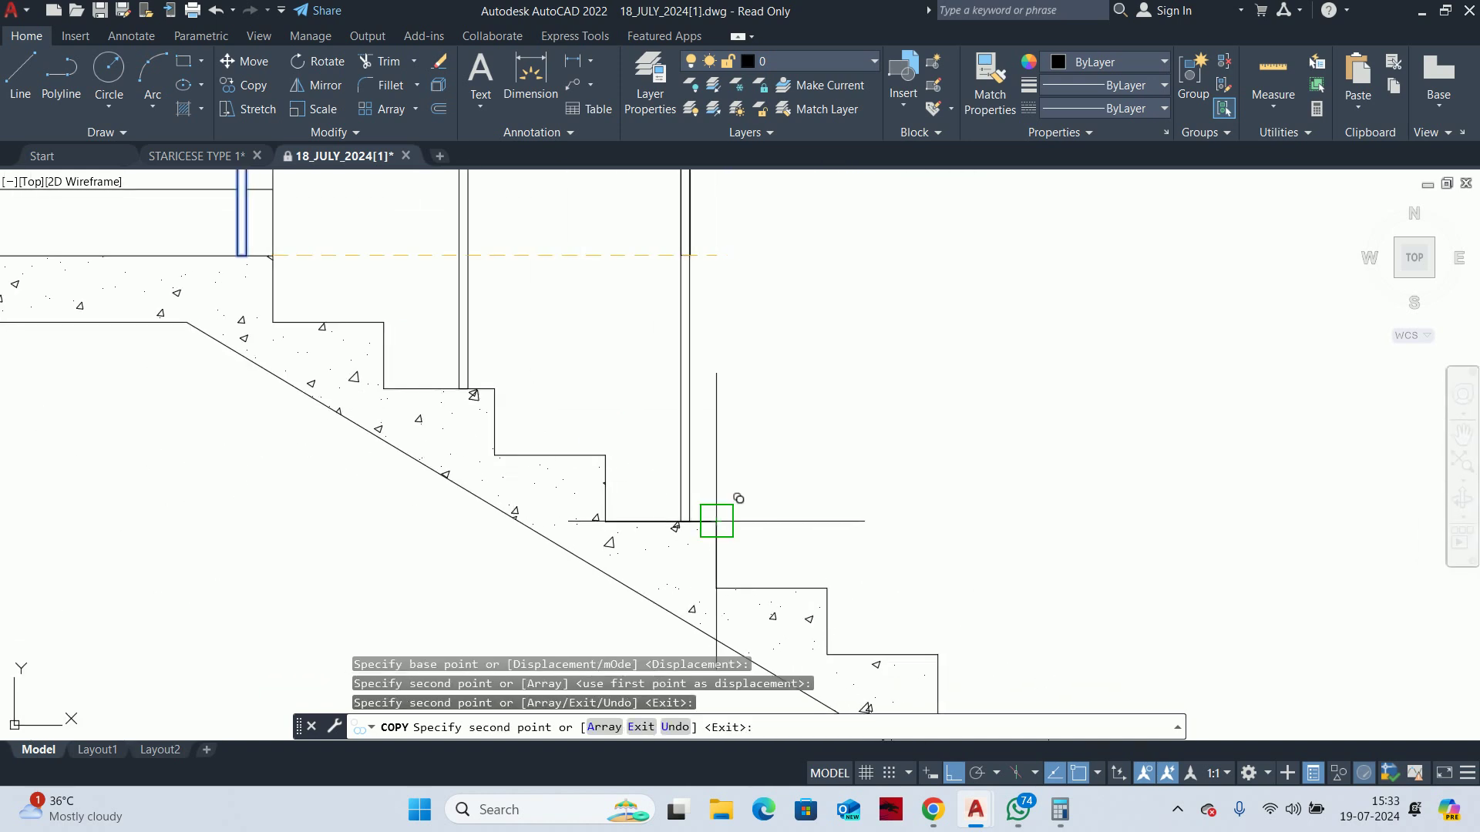
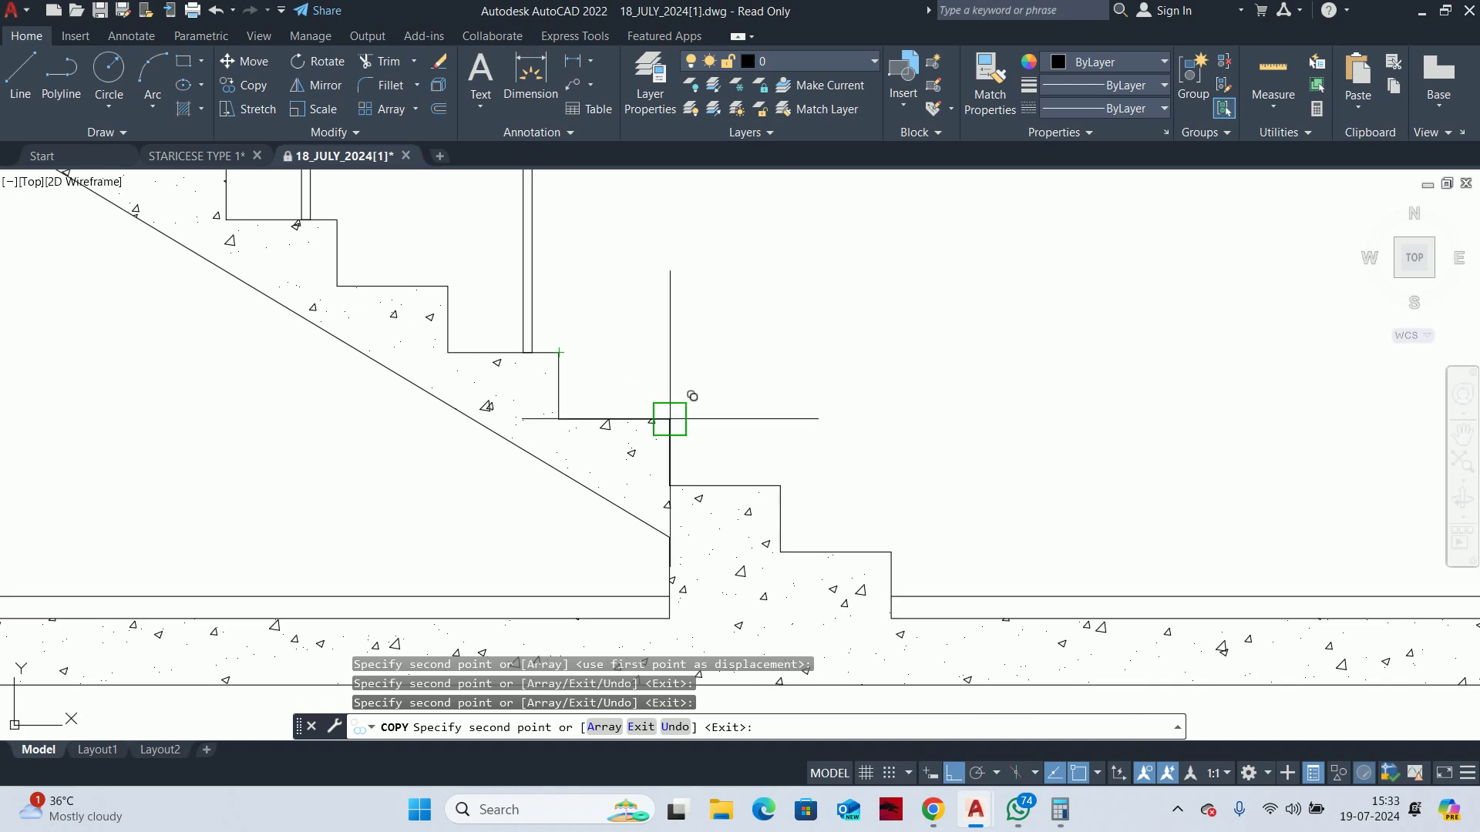
Copy the baluster from the step corner onto the next two stair steps
click(749, 484)
scroll(780, 463, down, 1)
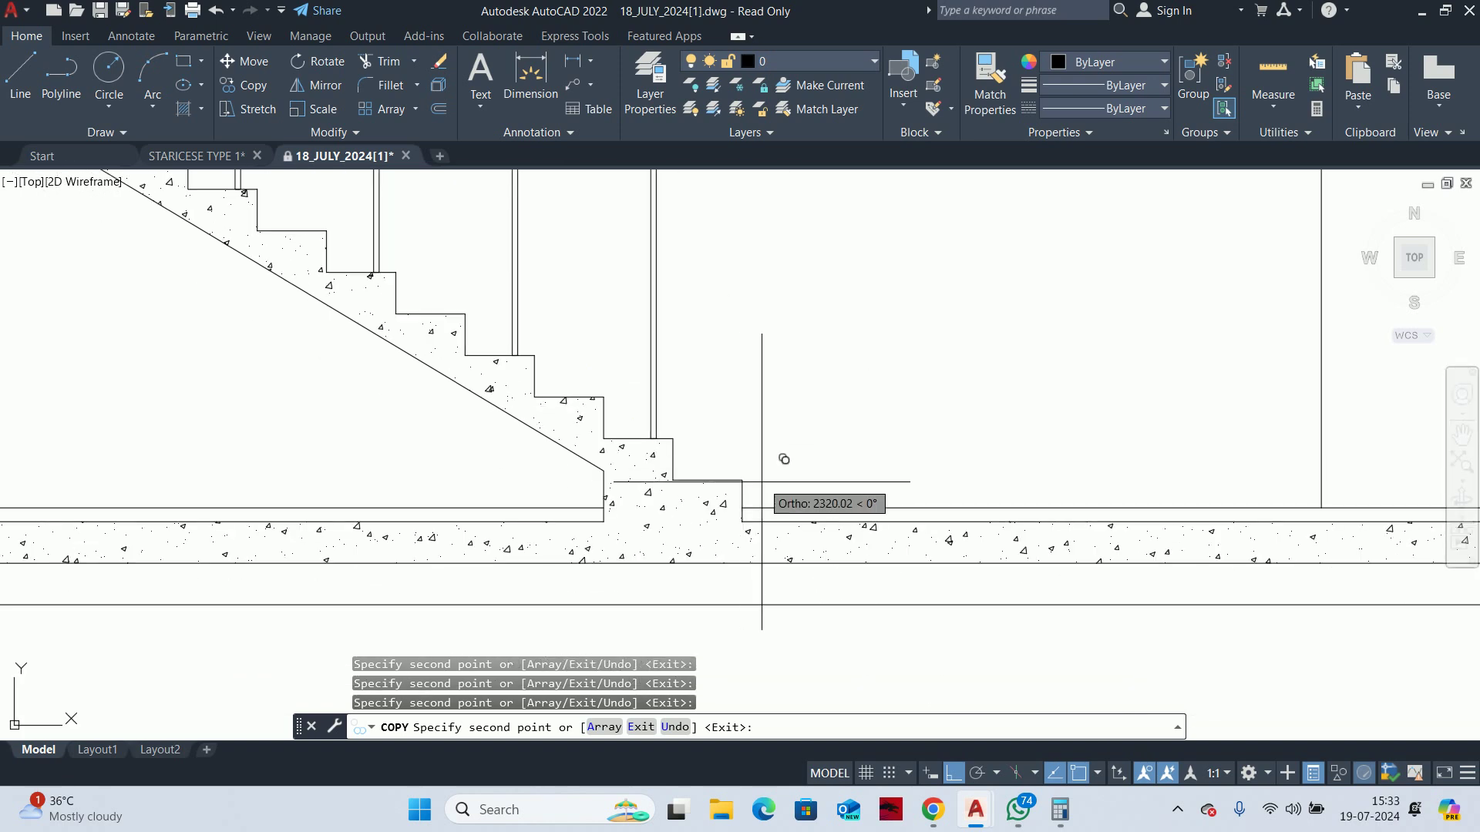
key(Escape)
key(Return)
click(659, 382)
key(Return)
scroll(581, 405, up, 2)
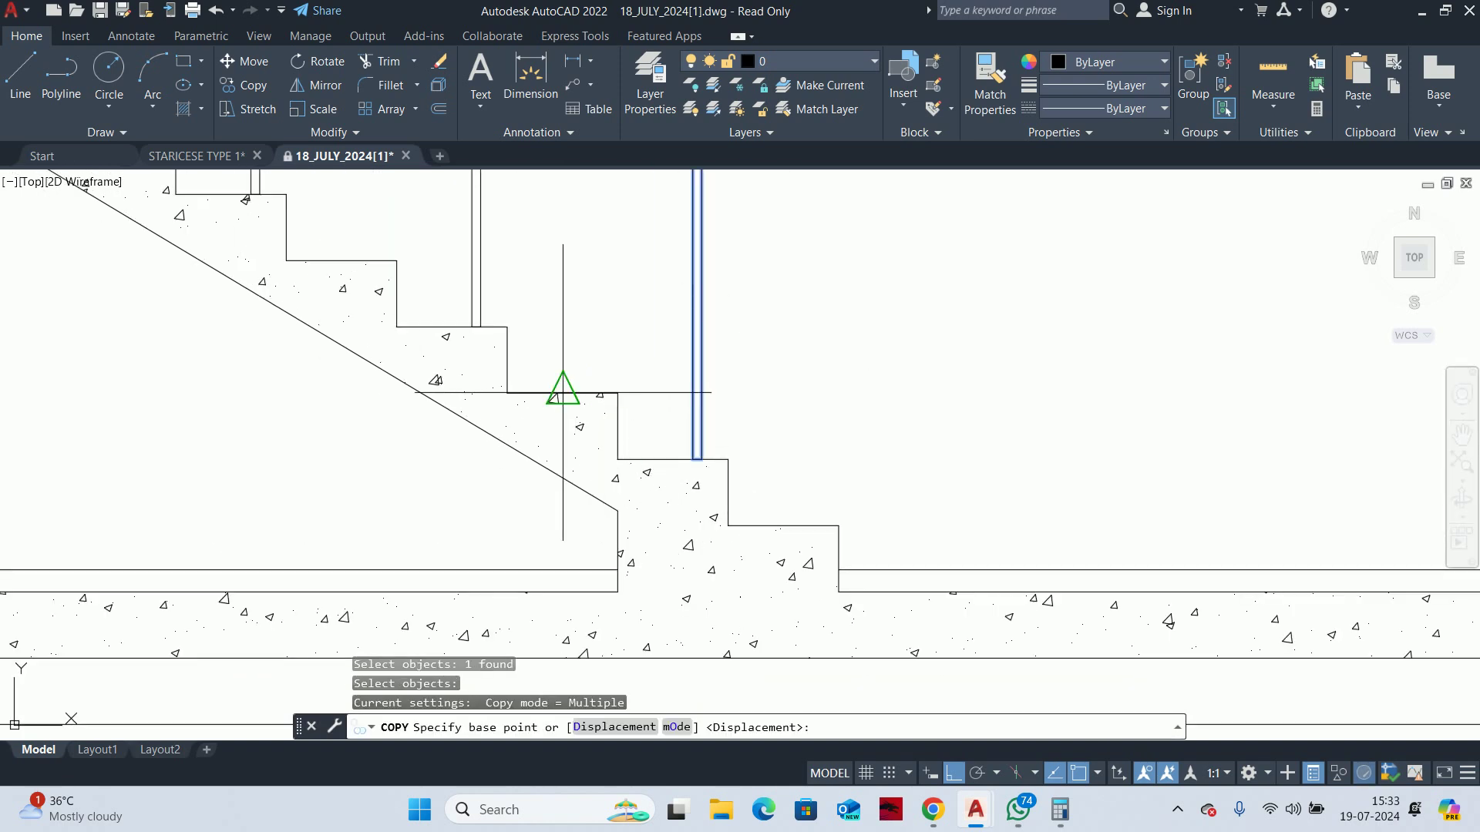
click(507, 326)
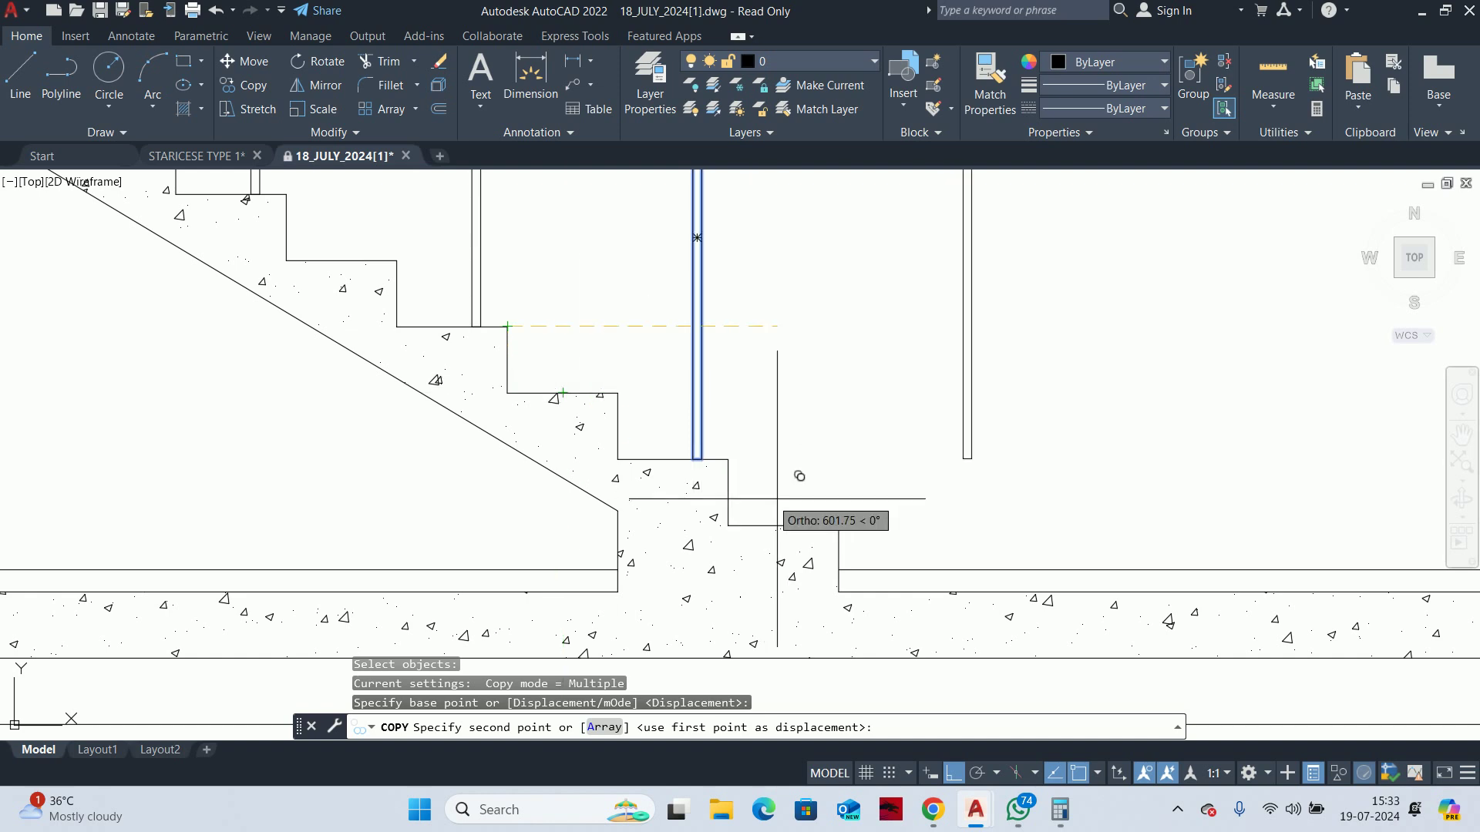
click(838, 525)
key(Escape)
key(Escape)
Erase the stray extra baluster near the stair foot
scroll(841, 509, down, 2)
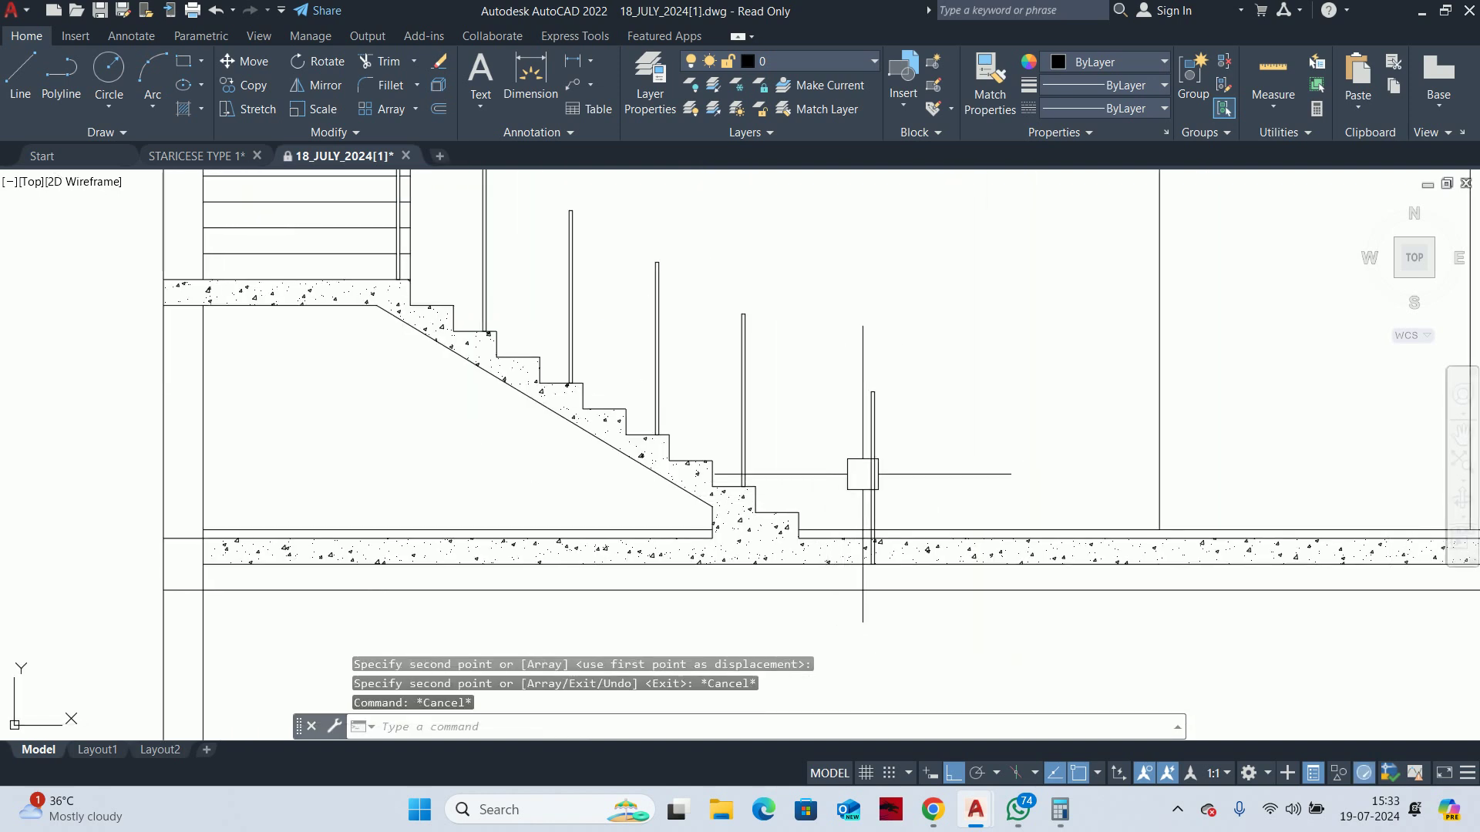
middle_drag(863, 475, 814, 481)
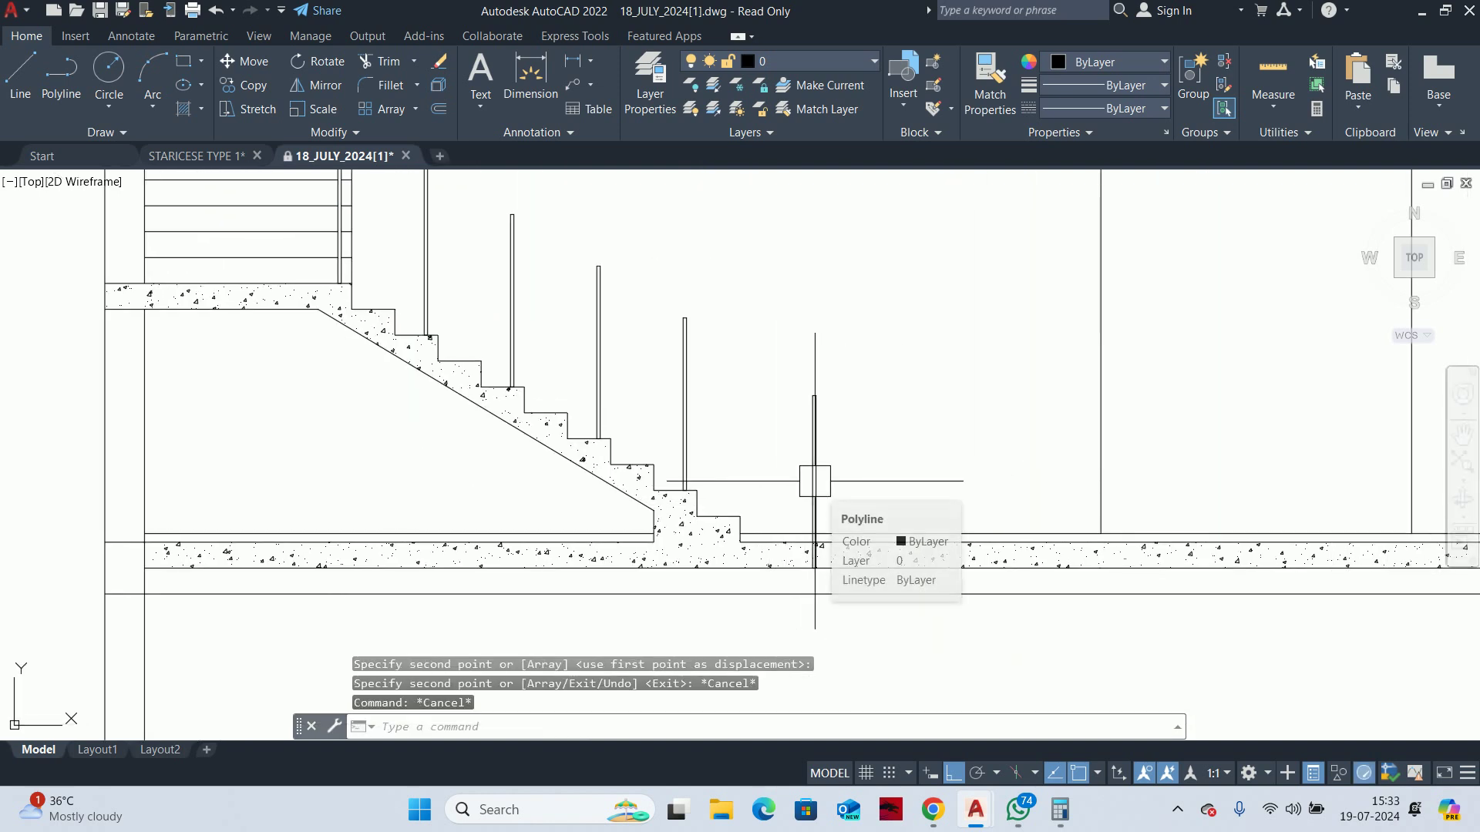
click(814, 483)
key(Delete)
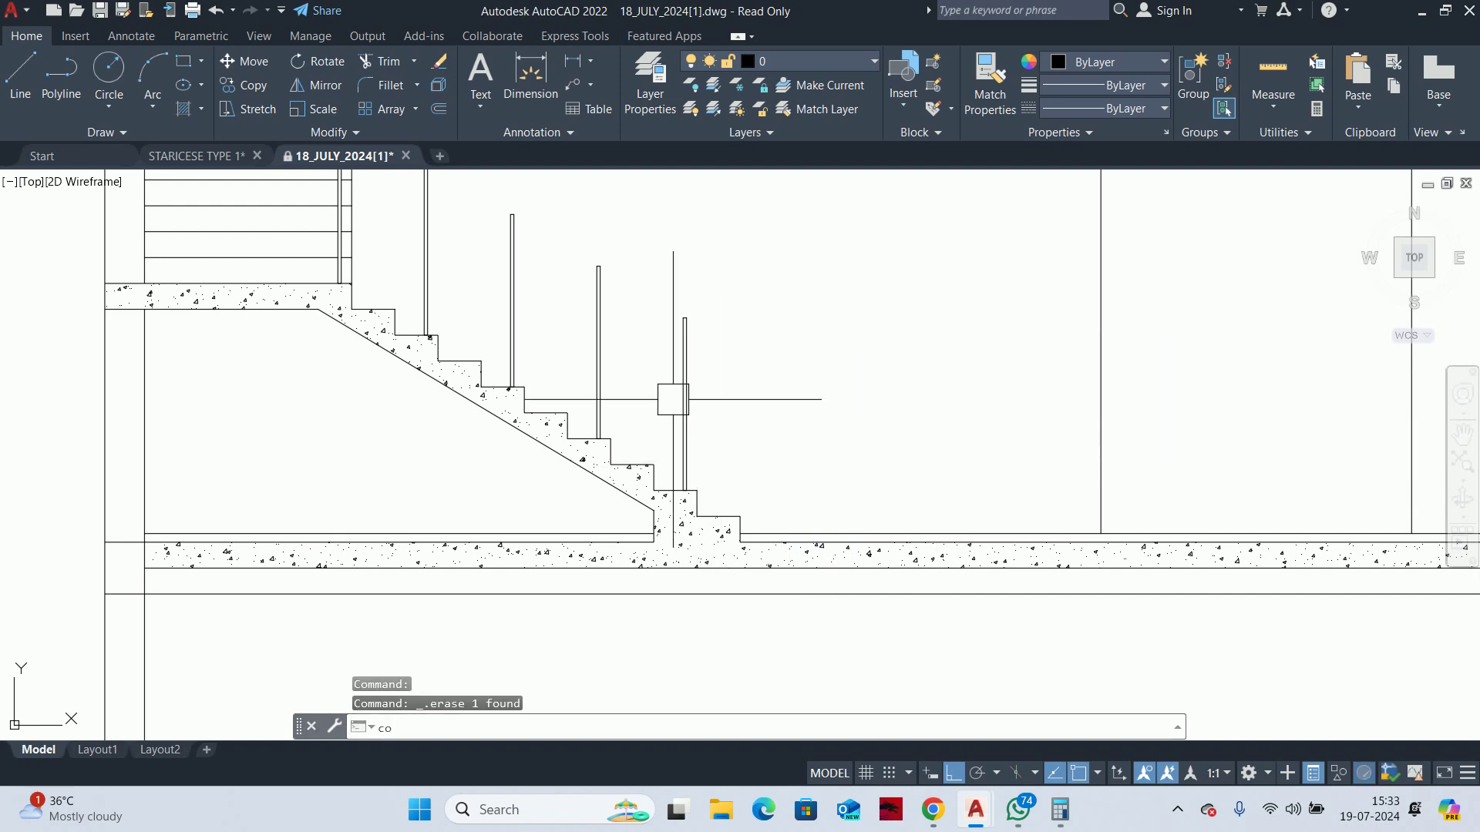
Copy the baluster near the stair foot one step to the right
text(co)
key(Return)
click(684, 386)
key(Return)
scroll(679, 477, up, 4)
click(692, 511)
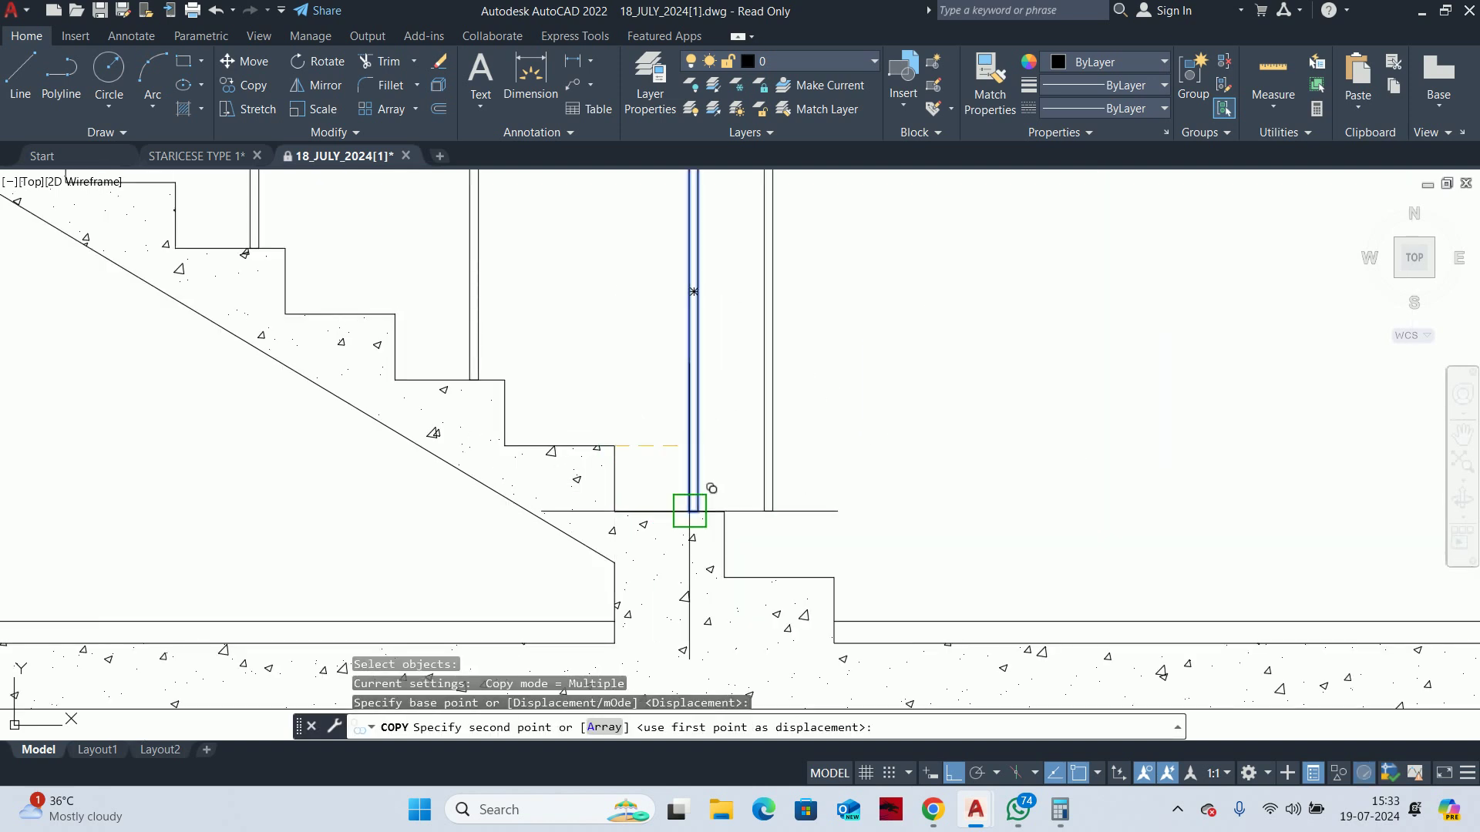
click(835, 575)
key(Escape)
scroll(833, 487, down, 3)
scroll(836, 509, up, 3)
Start trimming with all objects as cutting edges, then cancel without trimming
text(tr)
key(Return)
scroll(848, 516, up, 3)
key(Return)
scroll(965, 468, down, 2)
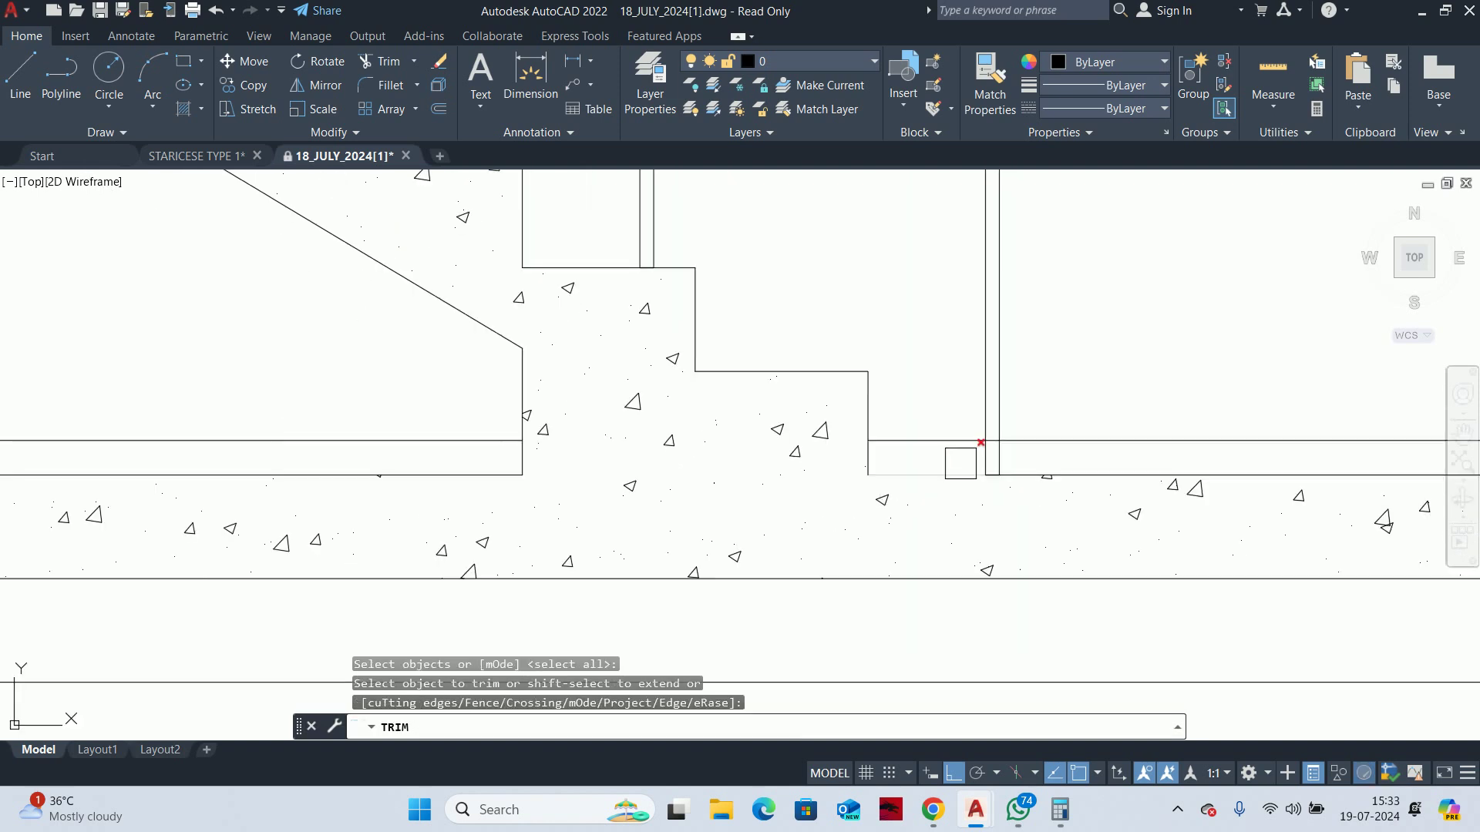
key(Escape)
scroll(964, 460, down, 2)
scroll(964, 460, down, 2)
Select the upper balusters for a move, then cancel the move
text(m)
key(Return)
click(991, 385)
click(893, 314)
middle_drag(898, 313, 952, 489)
click(966, 561)
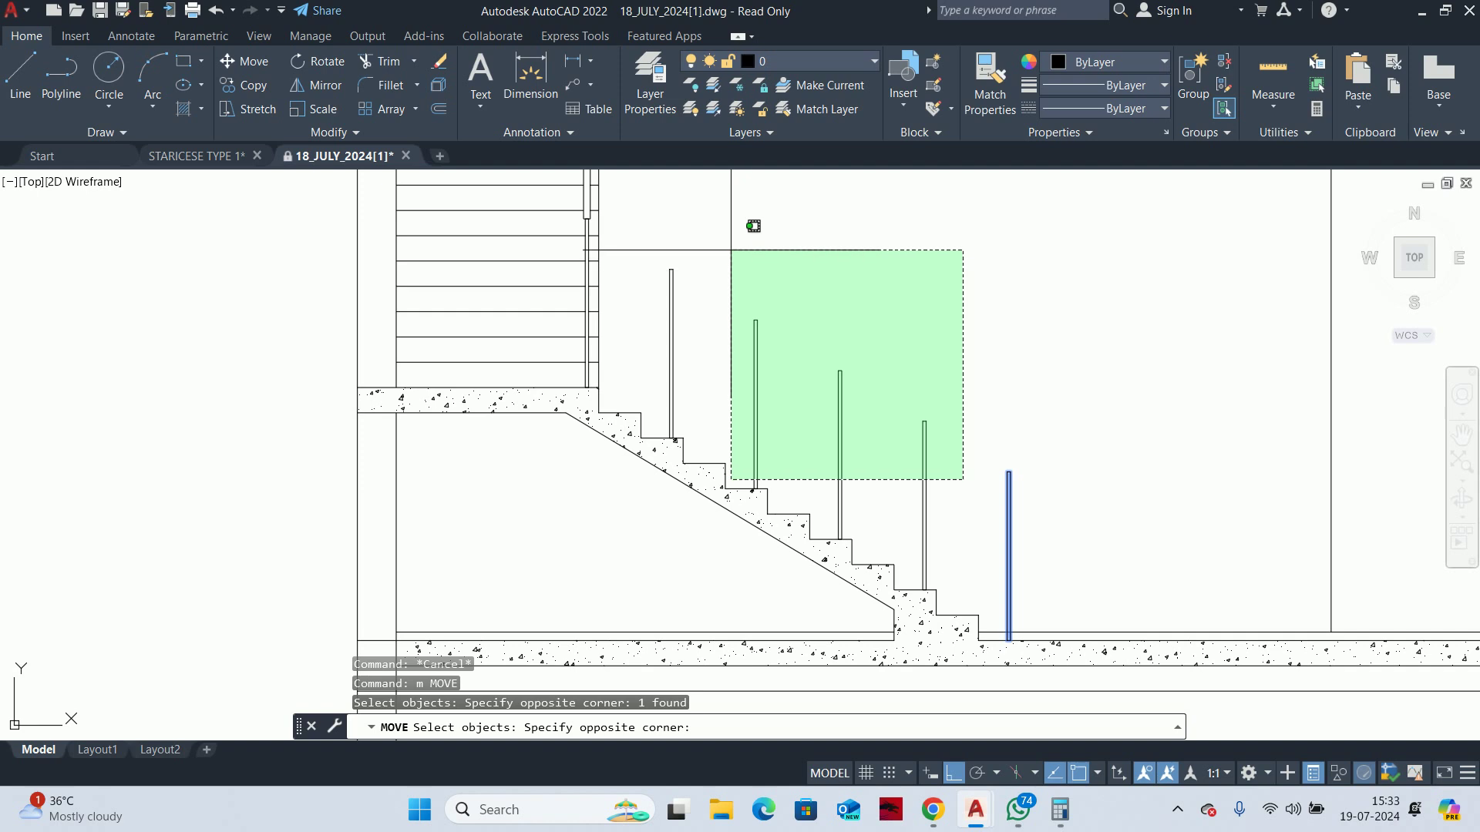
click(720, 282)
click(674, 297)
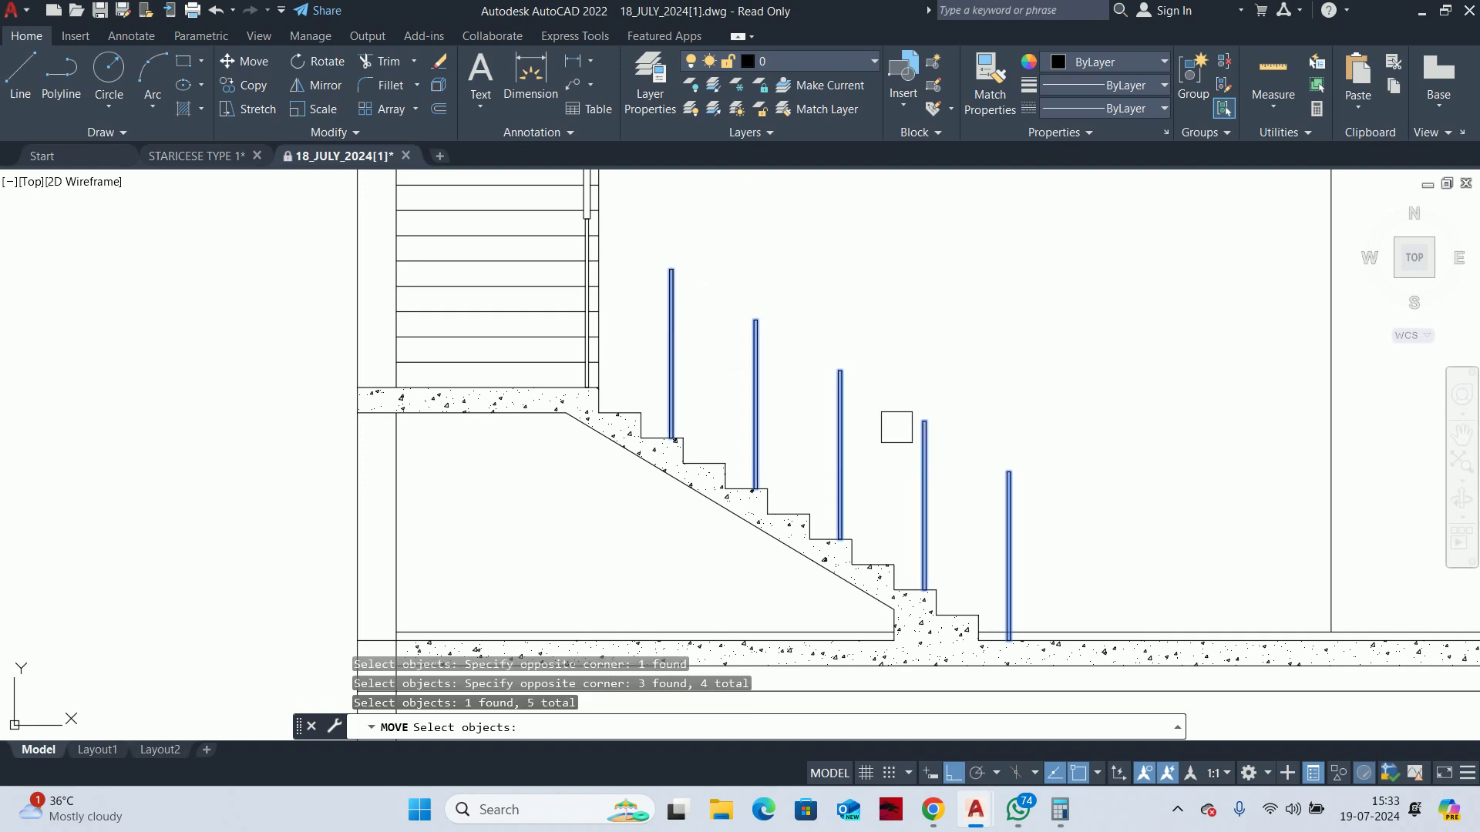
key(Escape)
key(Escape)
Attempt another trim around the balusters and cancel it
key(Return)
scroll(1013, 590, up, 5)
scroll(994, 572, up, 3)
click(925, 408)
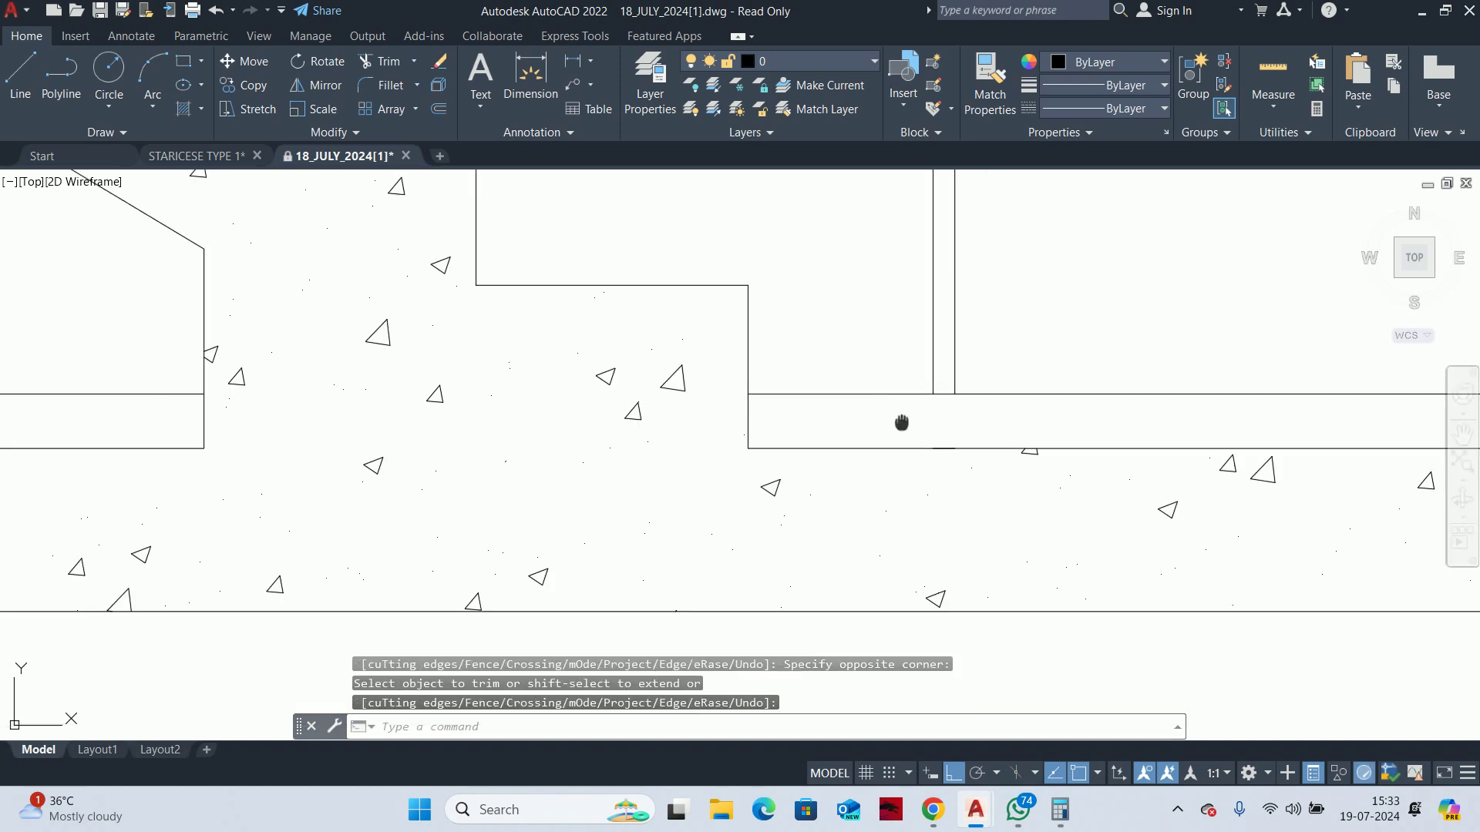
scroll(902, 422, down, 3)
key(Escape)
key(Escape)
scroll(894, 465, down, 2)
scroll(886, 460, down, 1)
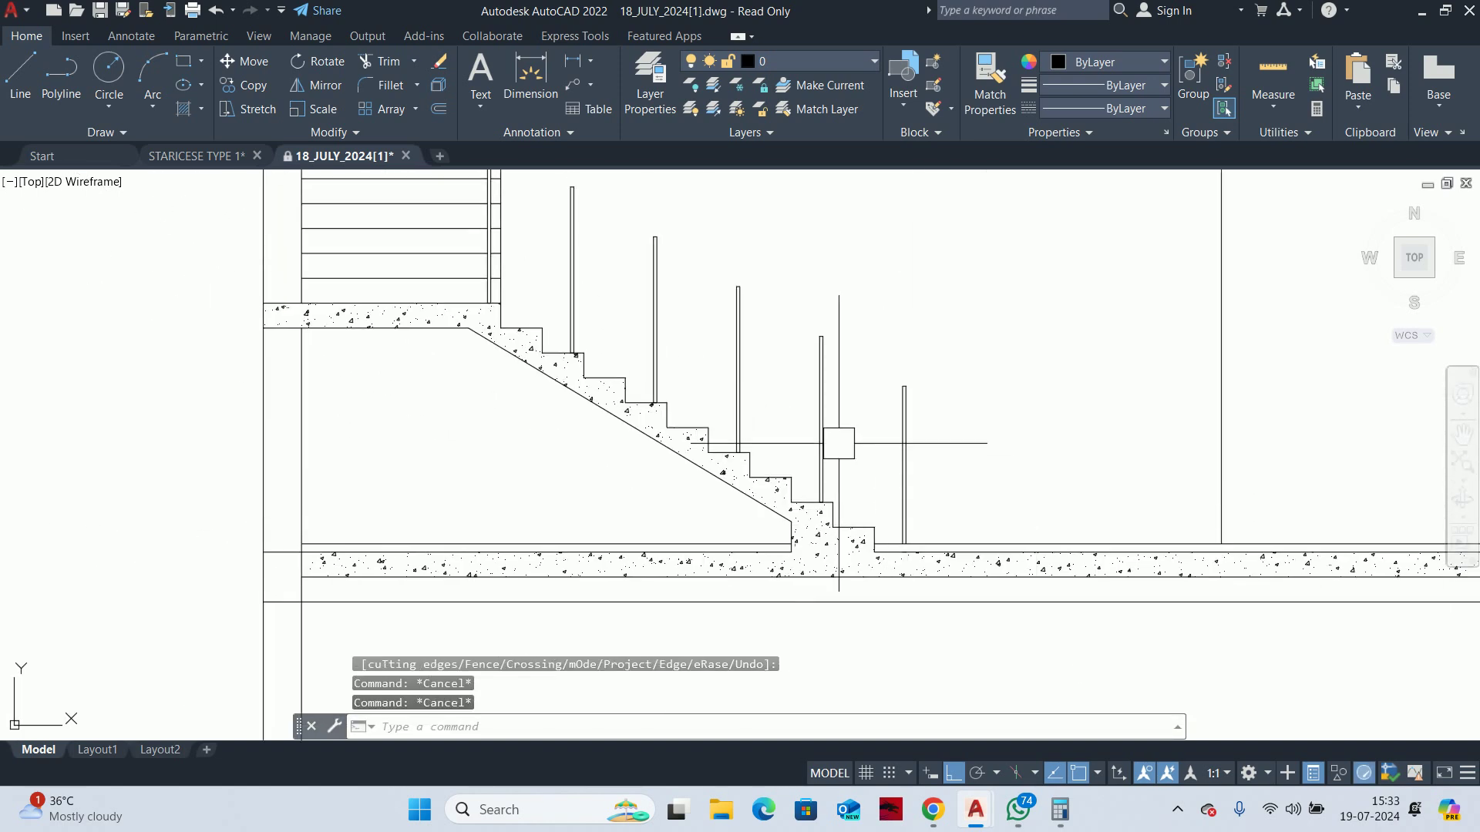
scroll(843, 439, up, 2)
text(1)
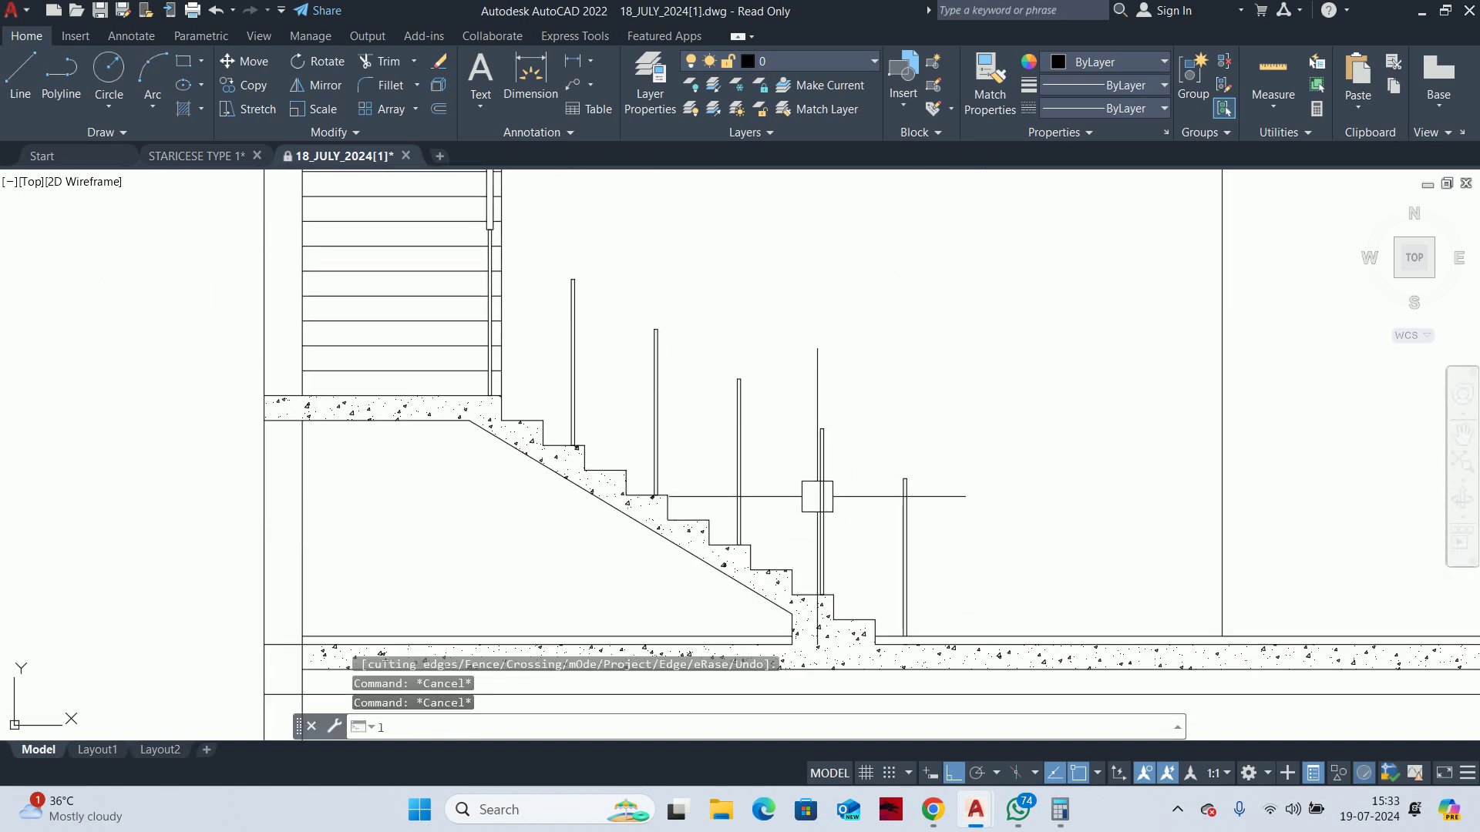
Start the sloped handrail line at the top baluster
key(Return)
scroll(817, 496, up, 4)
click(1000, 508)
Finish the handrail line at the lowest baluster top
middle_drag(786, 439, 470, 393)
click(483, 343)
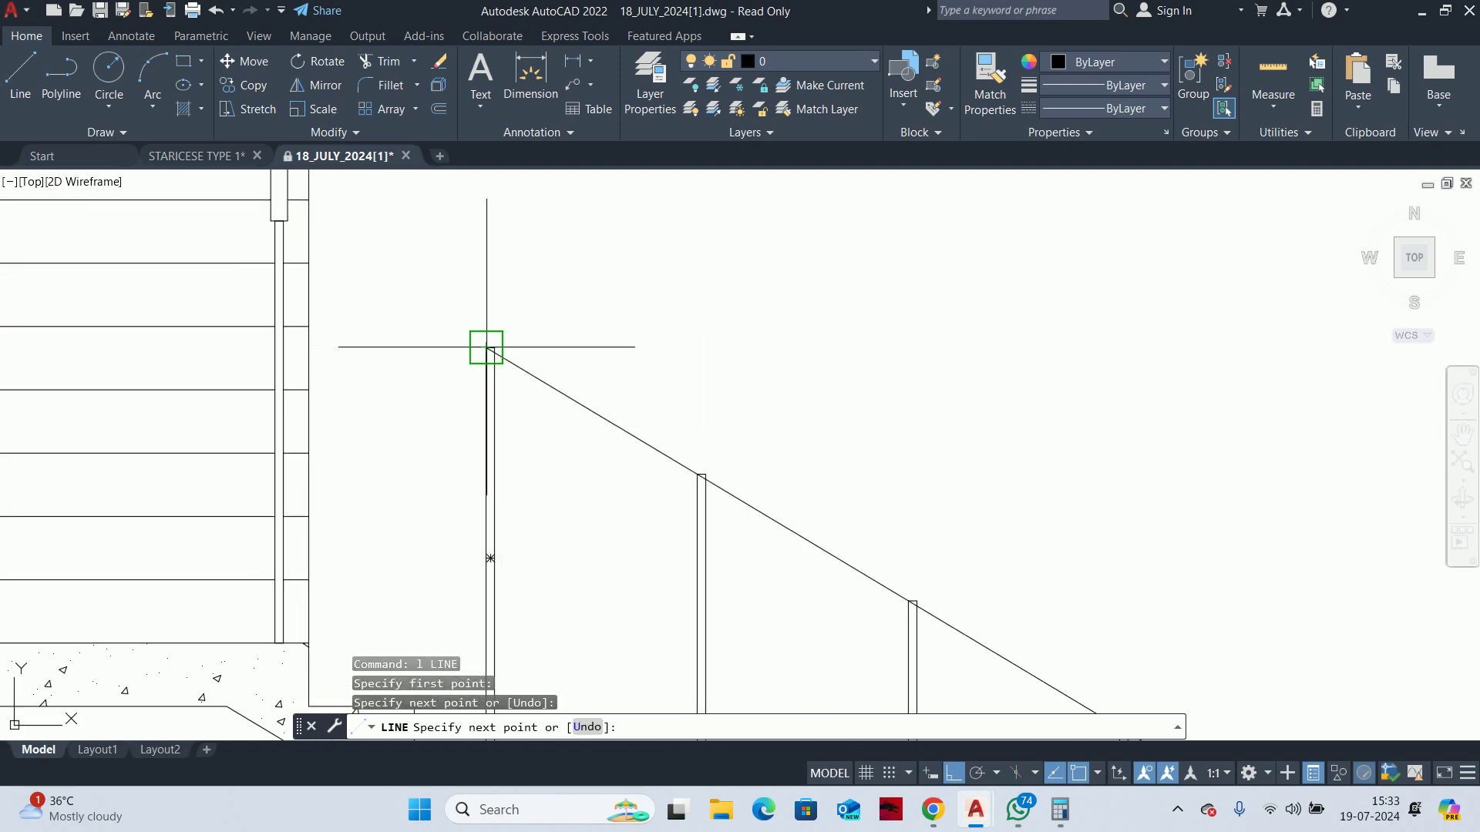
key(Escape)
scroll(661, 453, down, 3)
key(Escape)
key(Escape)
scroll(629, 456, up, 2)
scroll(625, 462, up, 1)
Offset the handrail line 25 upward to give the rail its thickness
text(o)
key(Return)
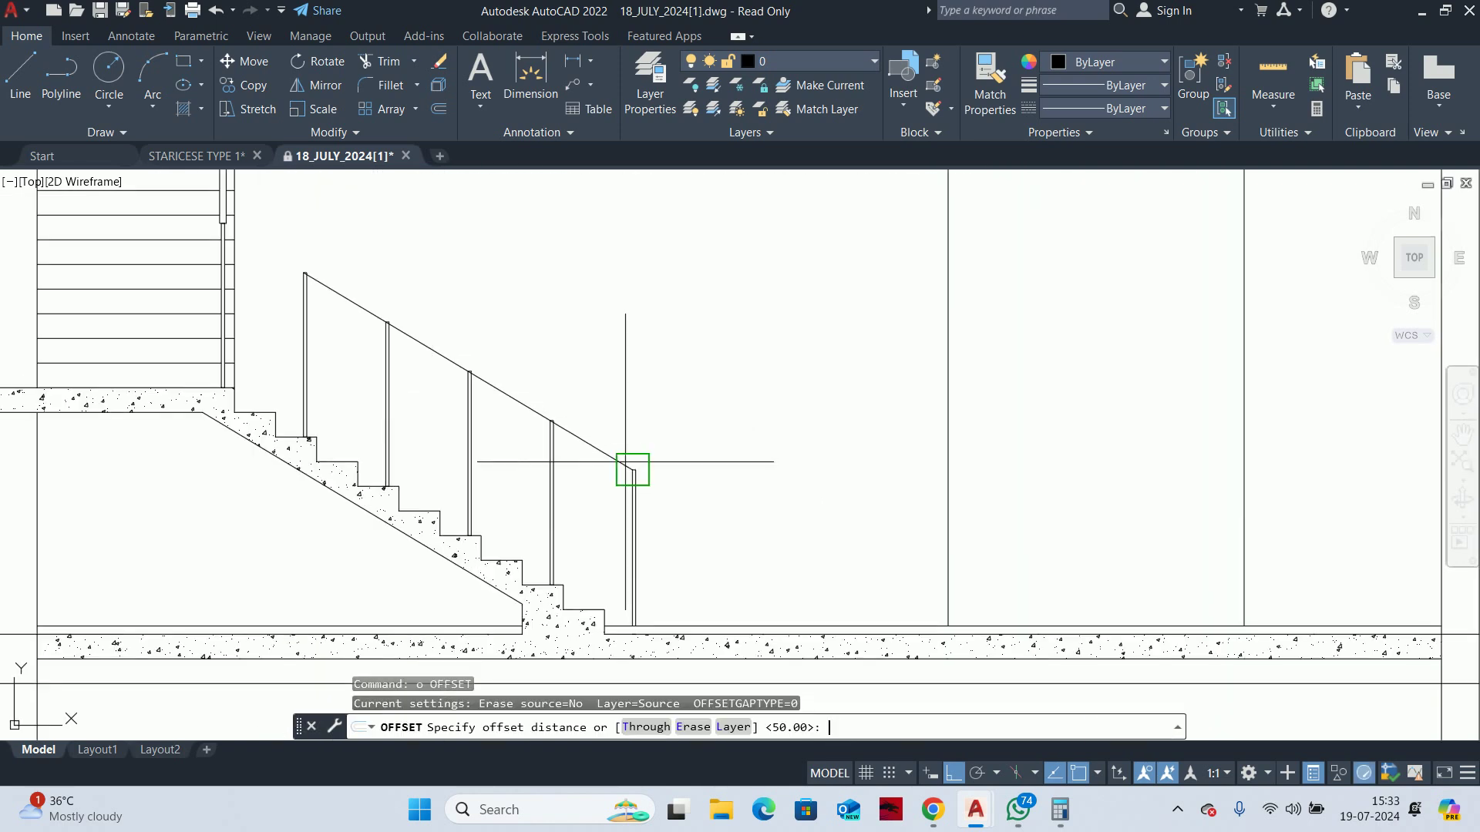
key(Return)
scroll(633, 469, up, 4)
click(571, 429)
click(644, 370)
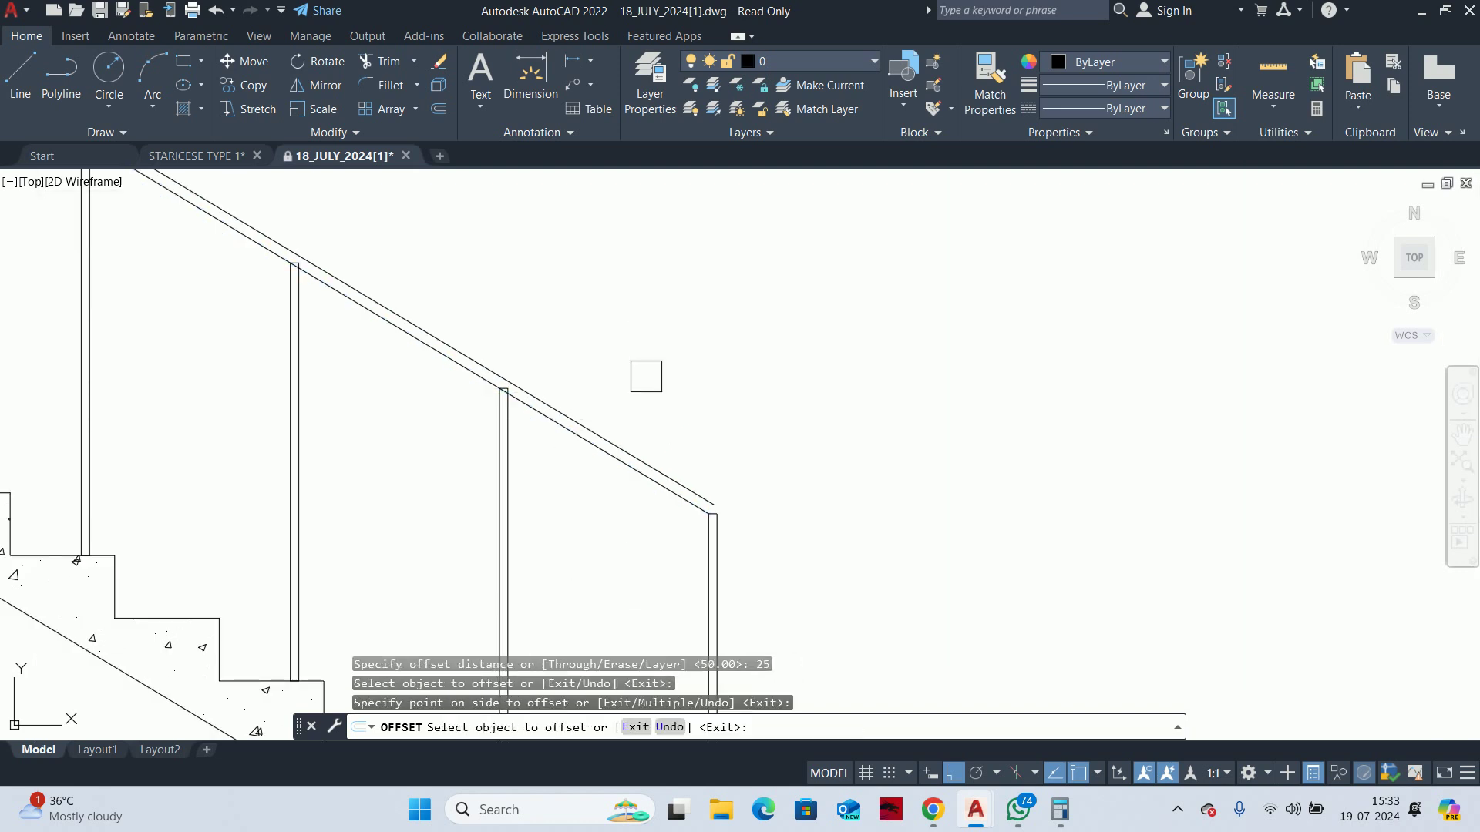
key(Escape)
Draw the 150-long, 25-tall handrail end cap from the end post's top-left corner
key(Escape)
text(l)
key(Return)
scroll(669, 464, up, 3)
click(581, 416)
key(Escape)
key(Escape)
scroll(600, 420, up, 2)
key(Return)
click(533, 413)
scroll(859, 413, down, 4)
key(Return)
text(5)
key(Return)
scroll(742, 370, up, 4)
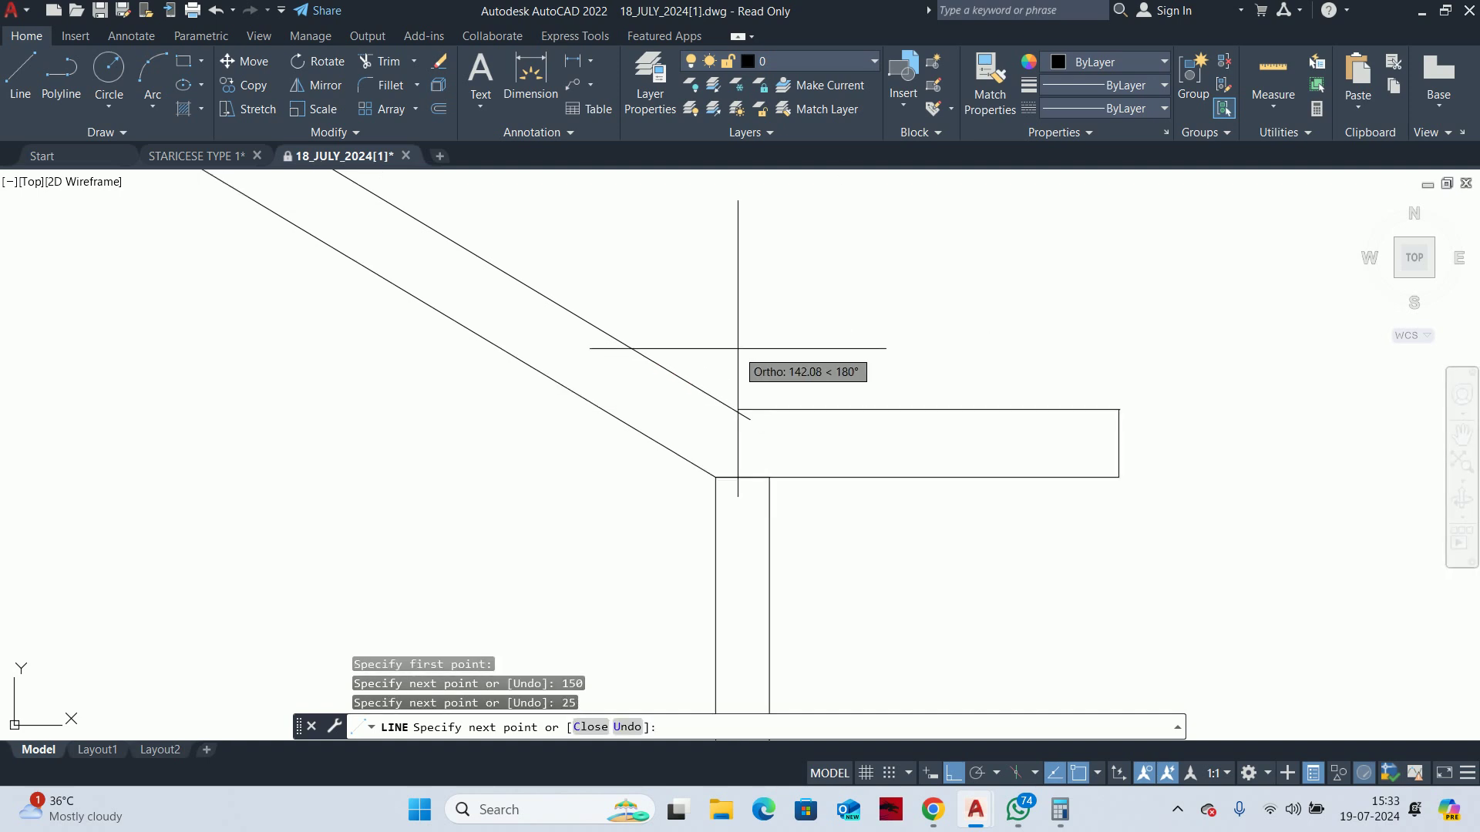
click(738, 386)
key(Escape)
key(Escape)
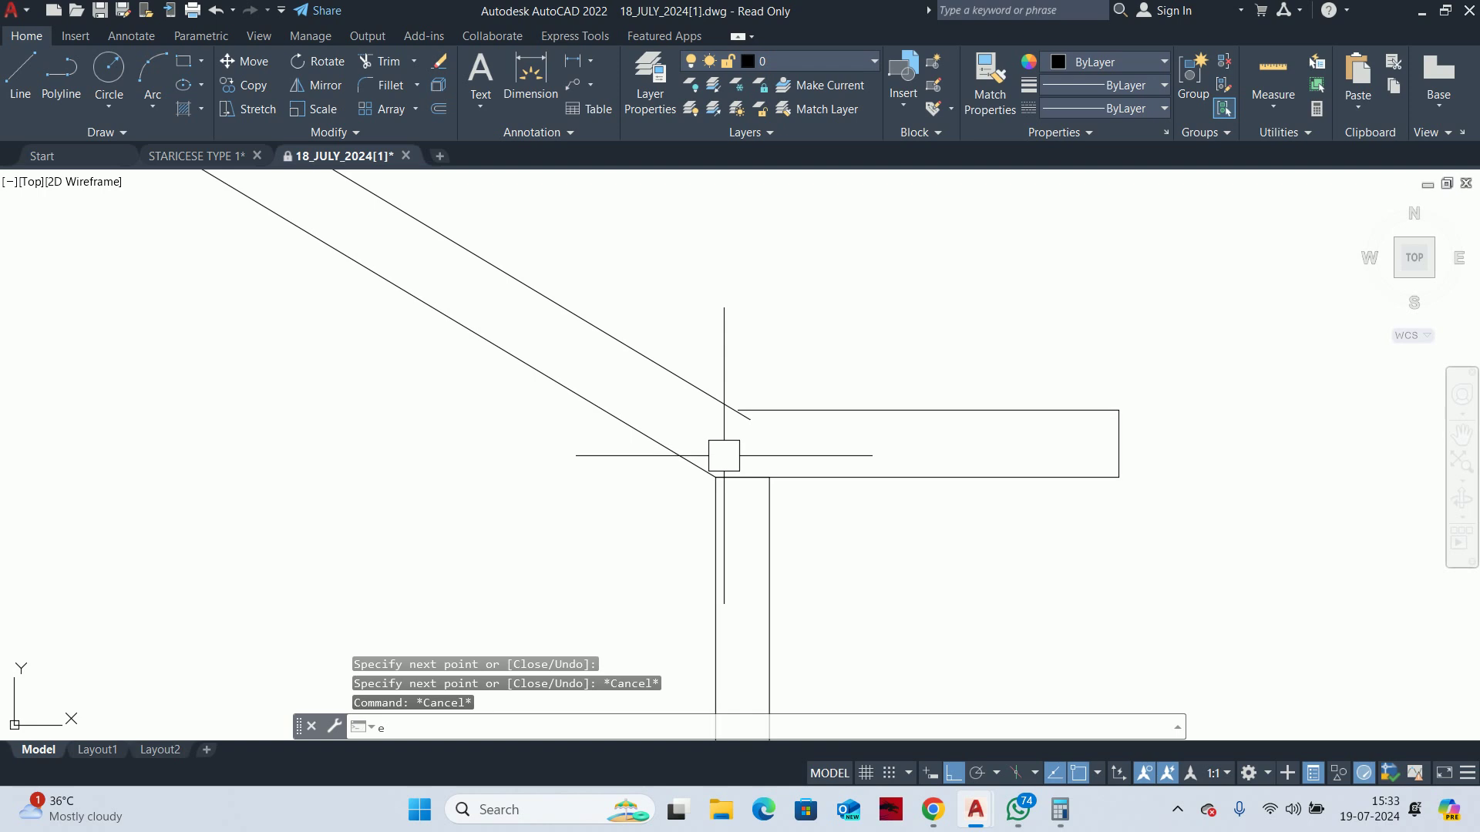
Abandon an extend attempt and pan the view down along the railing
text(x)
key(Return)
scroll(773, 400, up, 2)
scroll(753, 426, down, 3)
scroll(704, 431, down, 3)
scroll(704, 431, up, 2)
scroll(790, 339, up, 3)
key(Escape)
key(Escape)
key(Escape)
middle_drag(873, 454, 929, 550)
scroll(929, 551, down, 3)
middle_drag(858, 419, 867, 515)
Extend the upper and lower rail lines to the posts and the cap lines to the rail
text(ex)
scroll(929, 517, up, 1)
key(Return)
scroll(868, 506, up, 2)
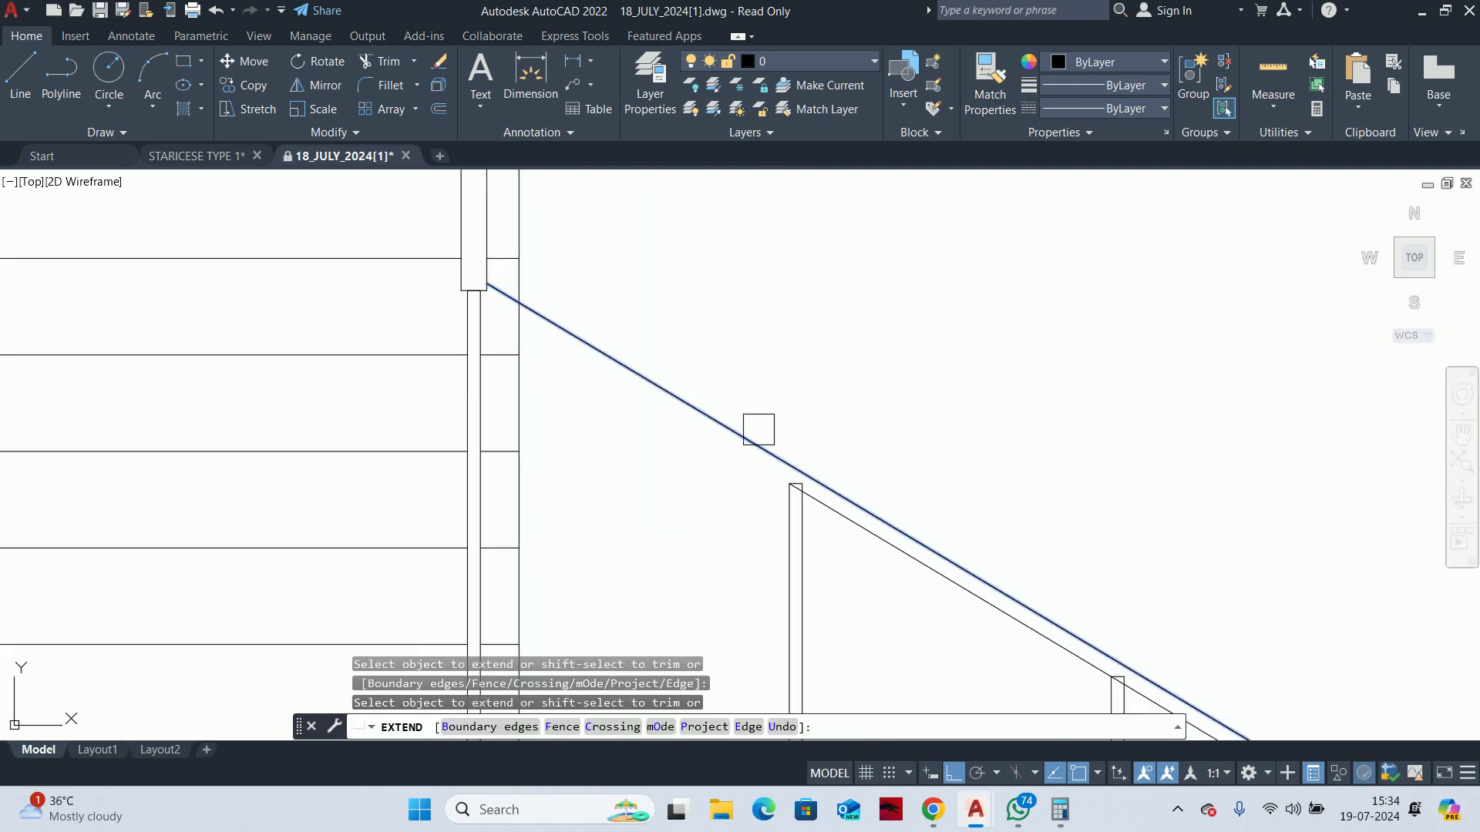
click(758, 429)
click(671, 413)
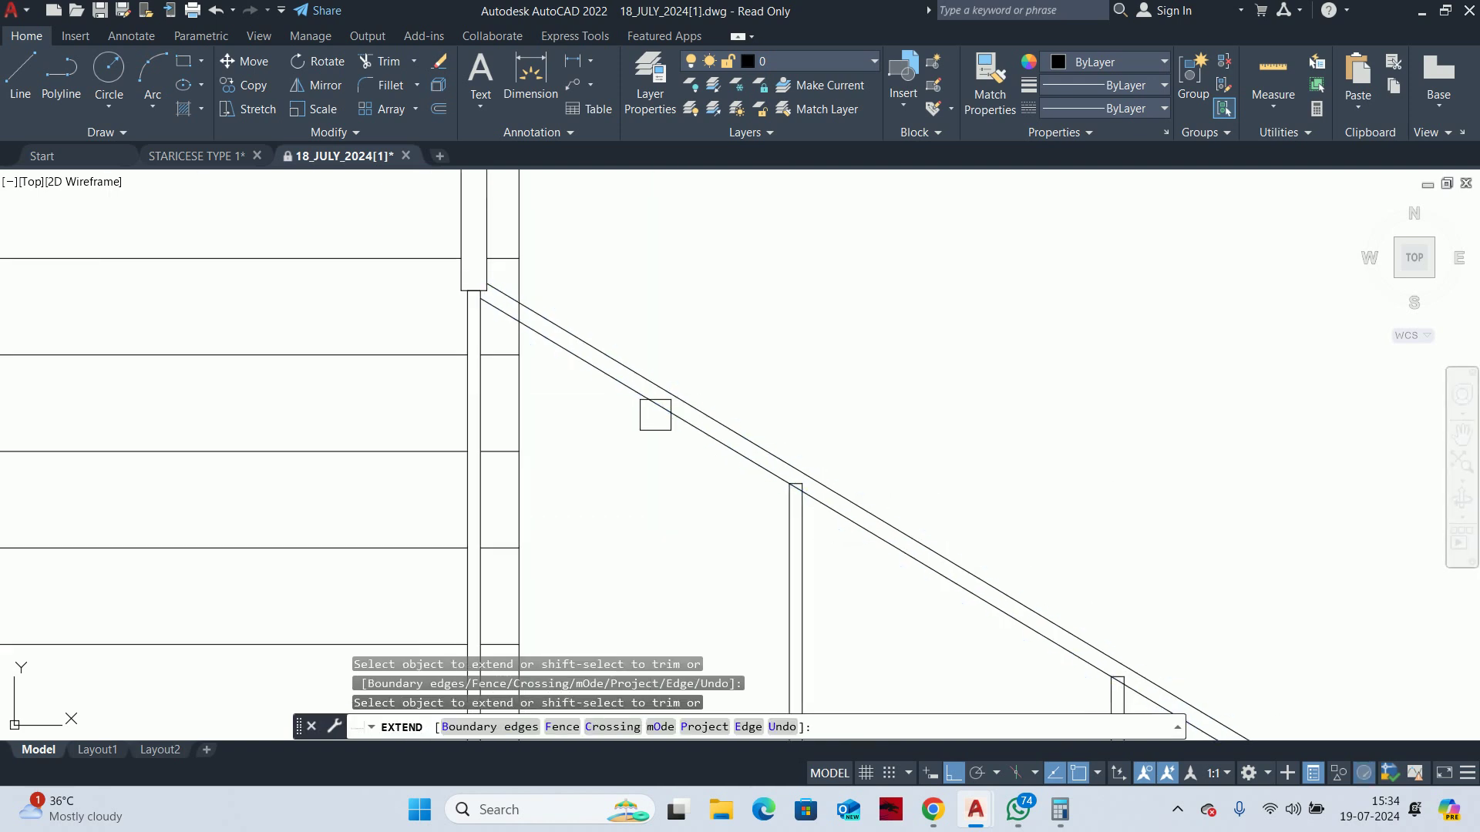
scroll(578, 380, up, 2)
click(581, 351)
scroll(614, 472, up, 3)
scroll(529, 432, up, 3)
scroll(386, 370, up, 4)
middle_drag(359, 356, 393, 470)
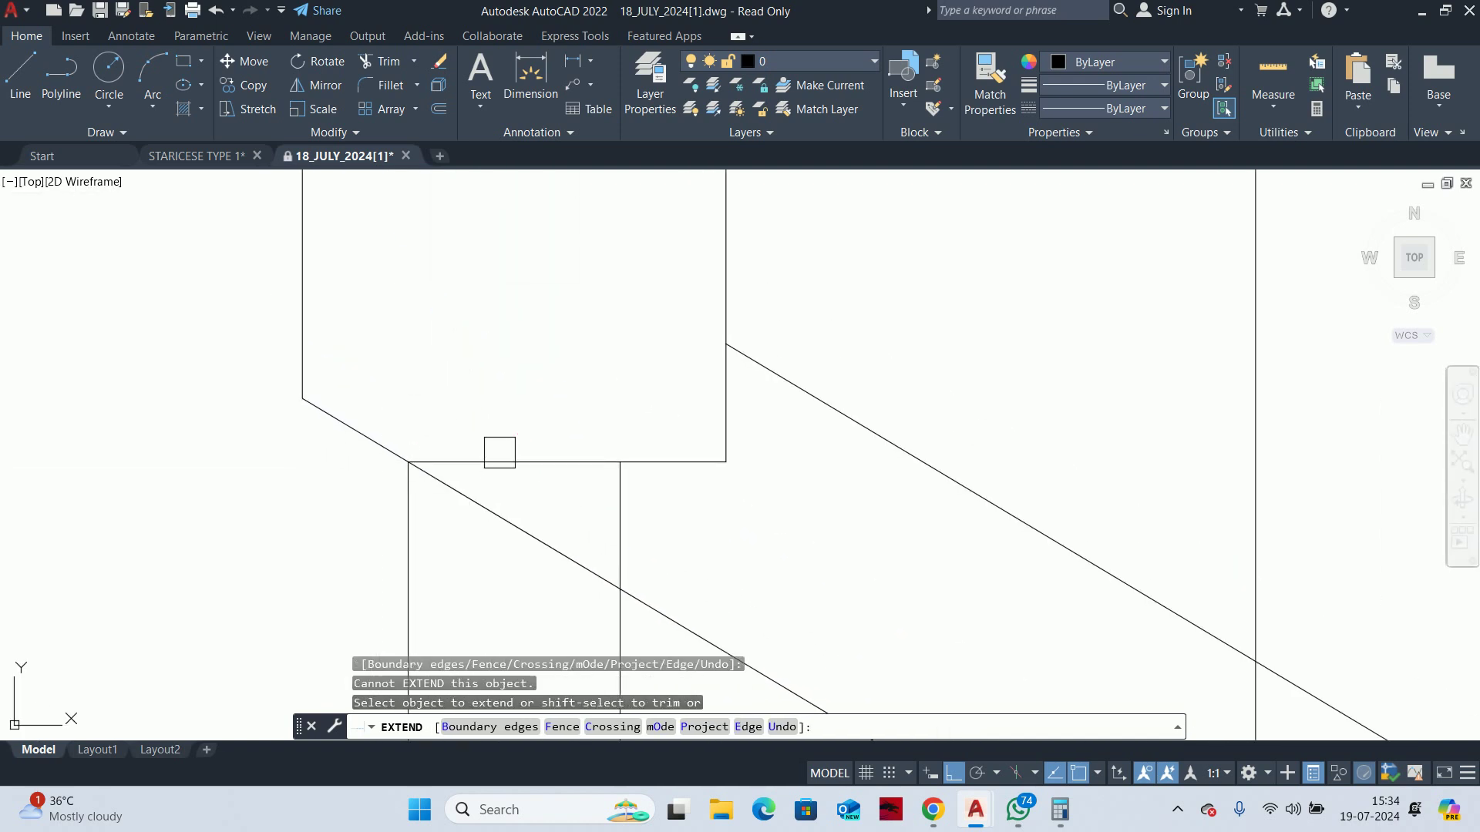
click(702, 439)
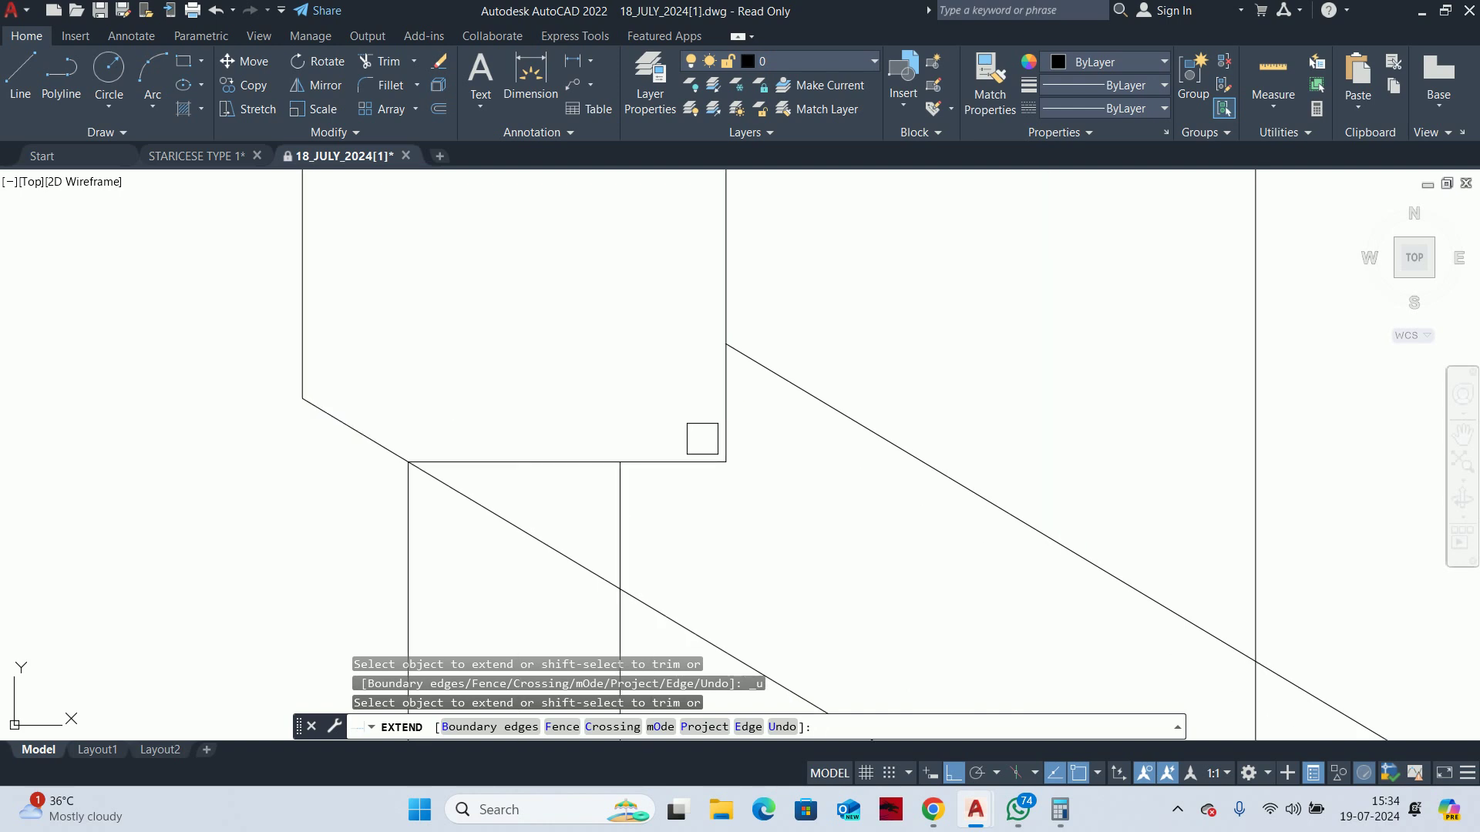
key(Escape)
Trim the overshooting rail diagonal and excess cap segments
key(BackSpace)
text(tr TRIM)
key(Return)
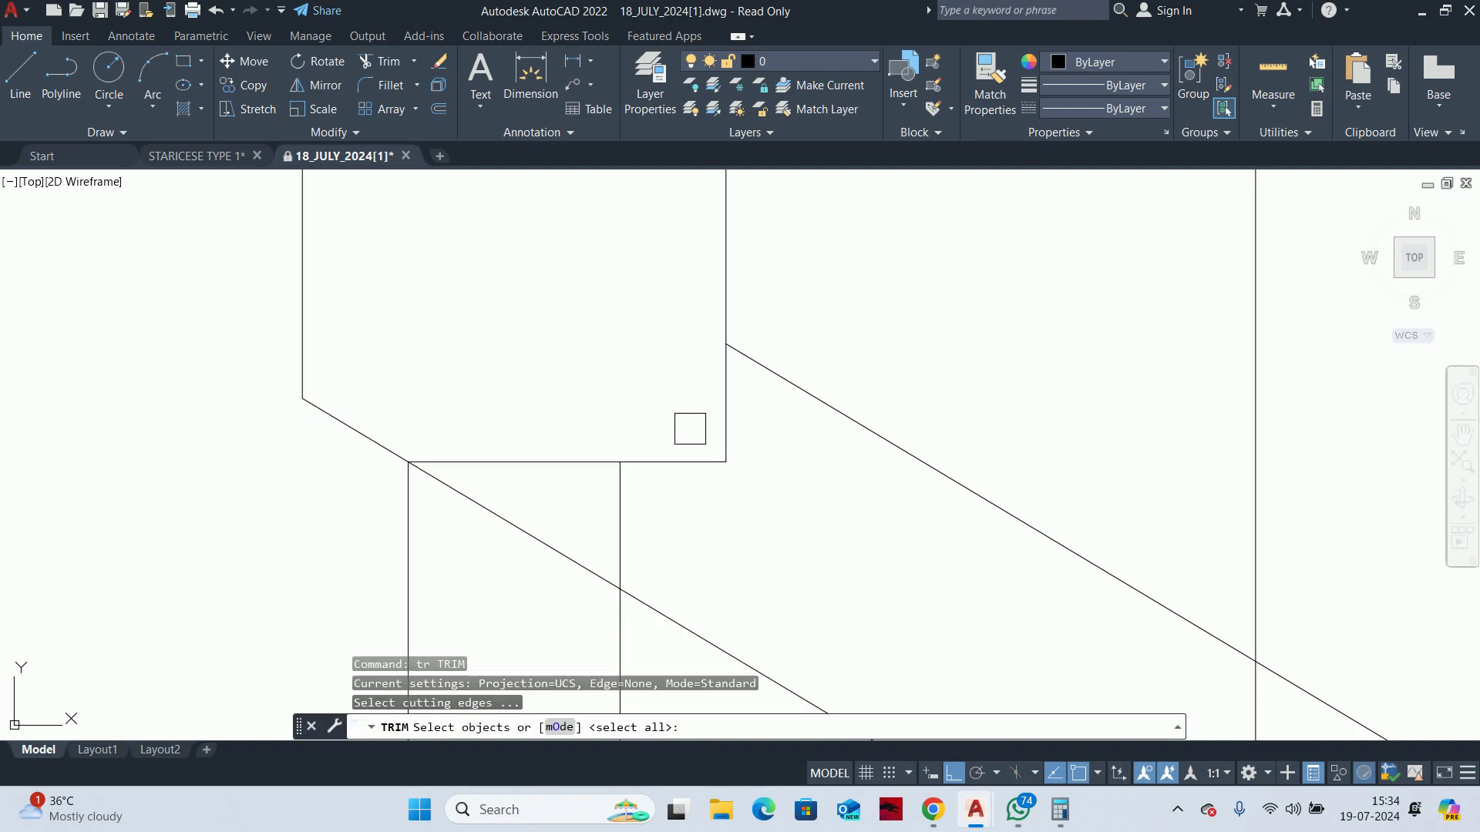
key(Return)
click(782, 397)
click(666, 318)
click(704, 466)
click(519, 462)
click(606, 470)
scroll(606, 467, down, 5)
scroll(605, 459, down, 2)
scroll(586, 454, up, 7)
key(Escape)
Erase the leftover short horizontal line under the end cap
click(701, 483)
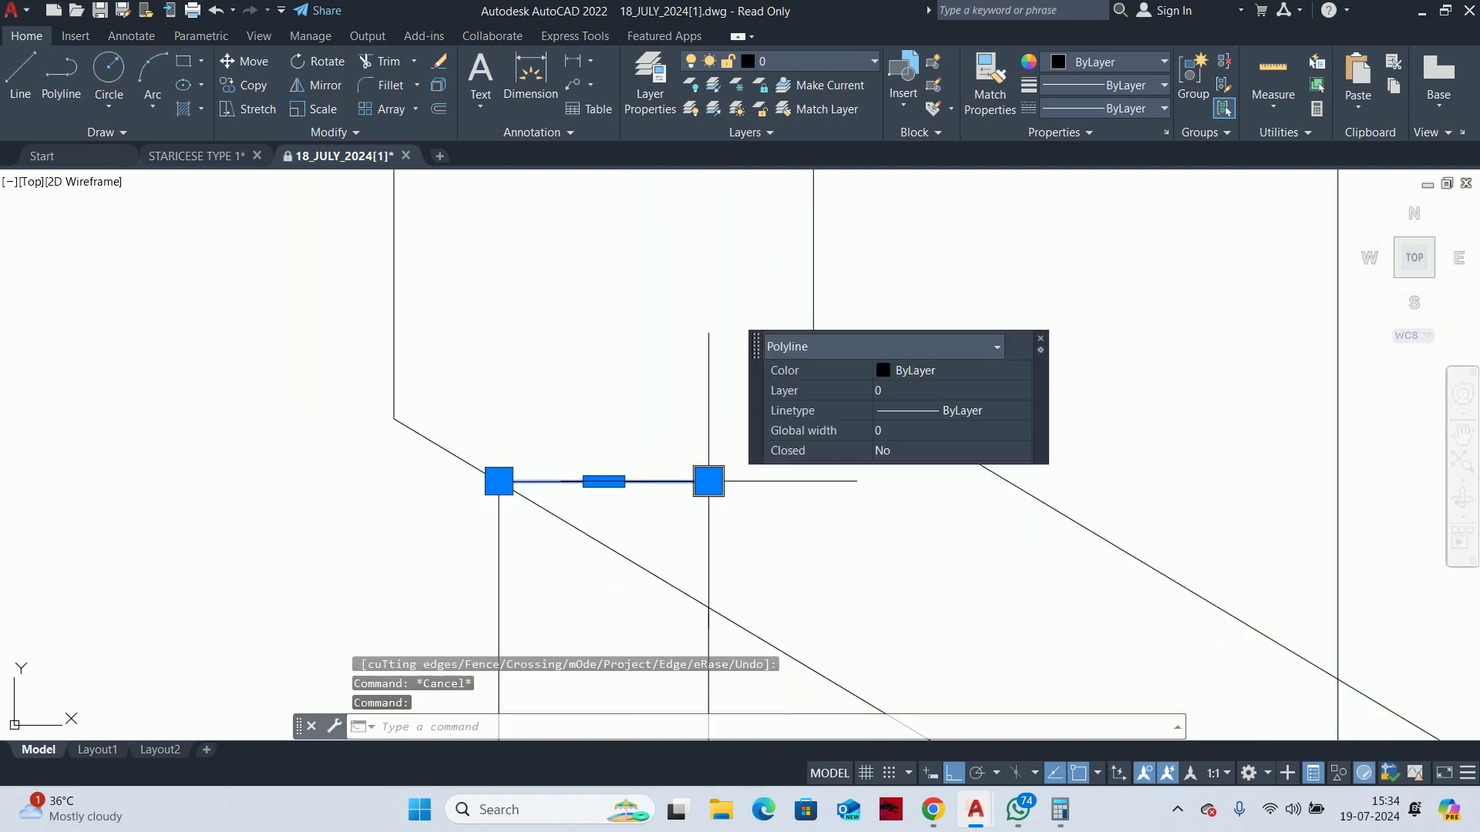
scroll(700, 484, down, 3)
key(Delete)
scroll(863, 524, down, 3)
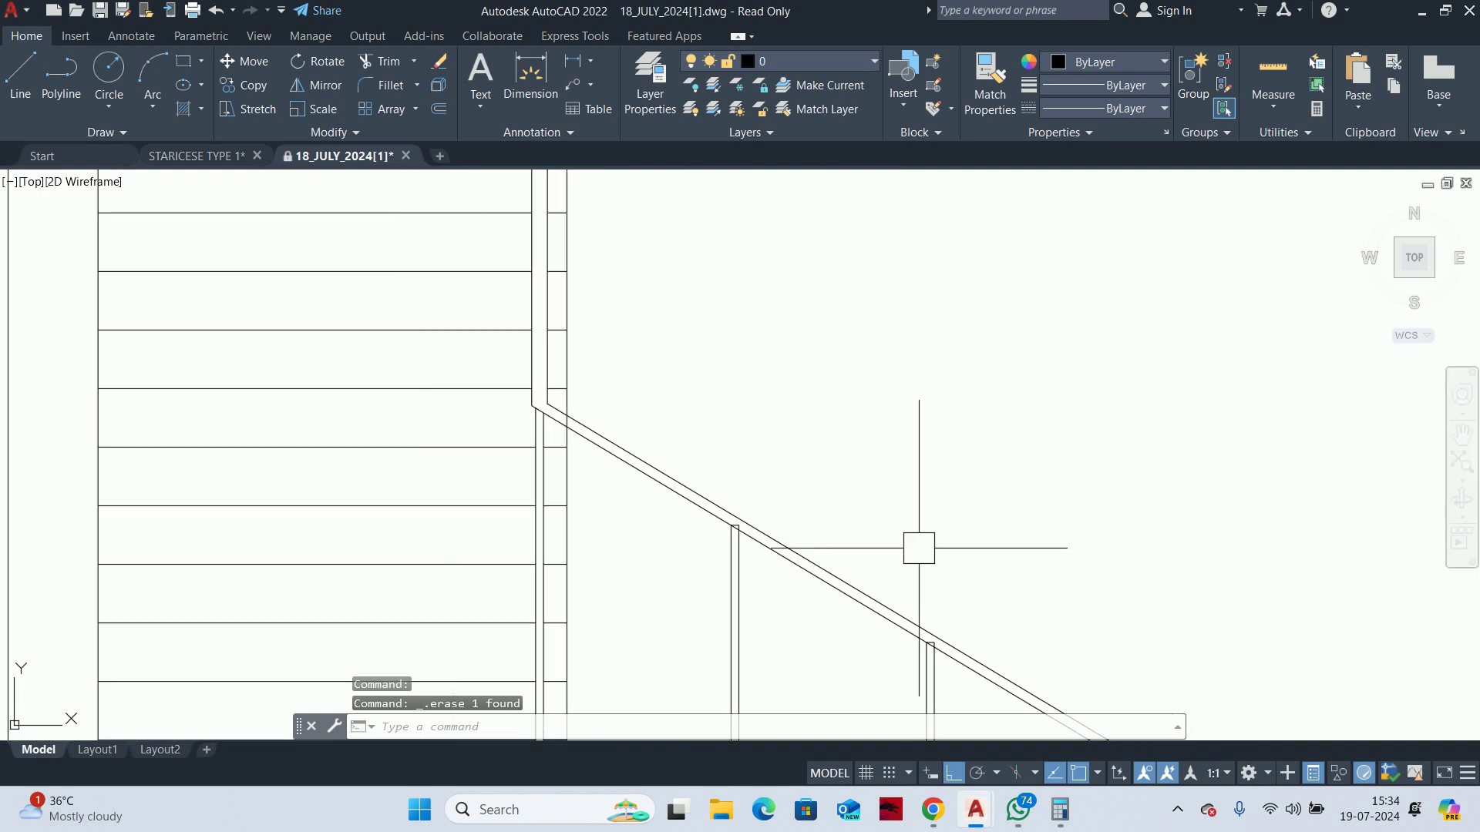
key(Escape)
key(Escape)
scroll(905, 548, down, 4)
scroll(924, 545, down, 3)
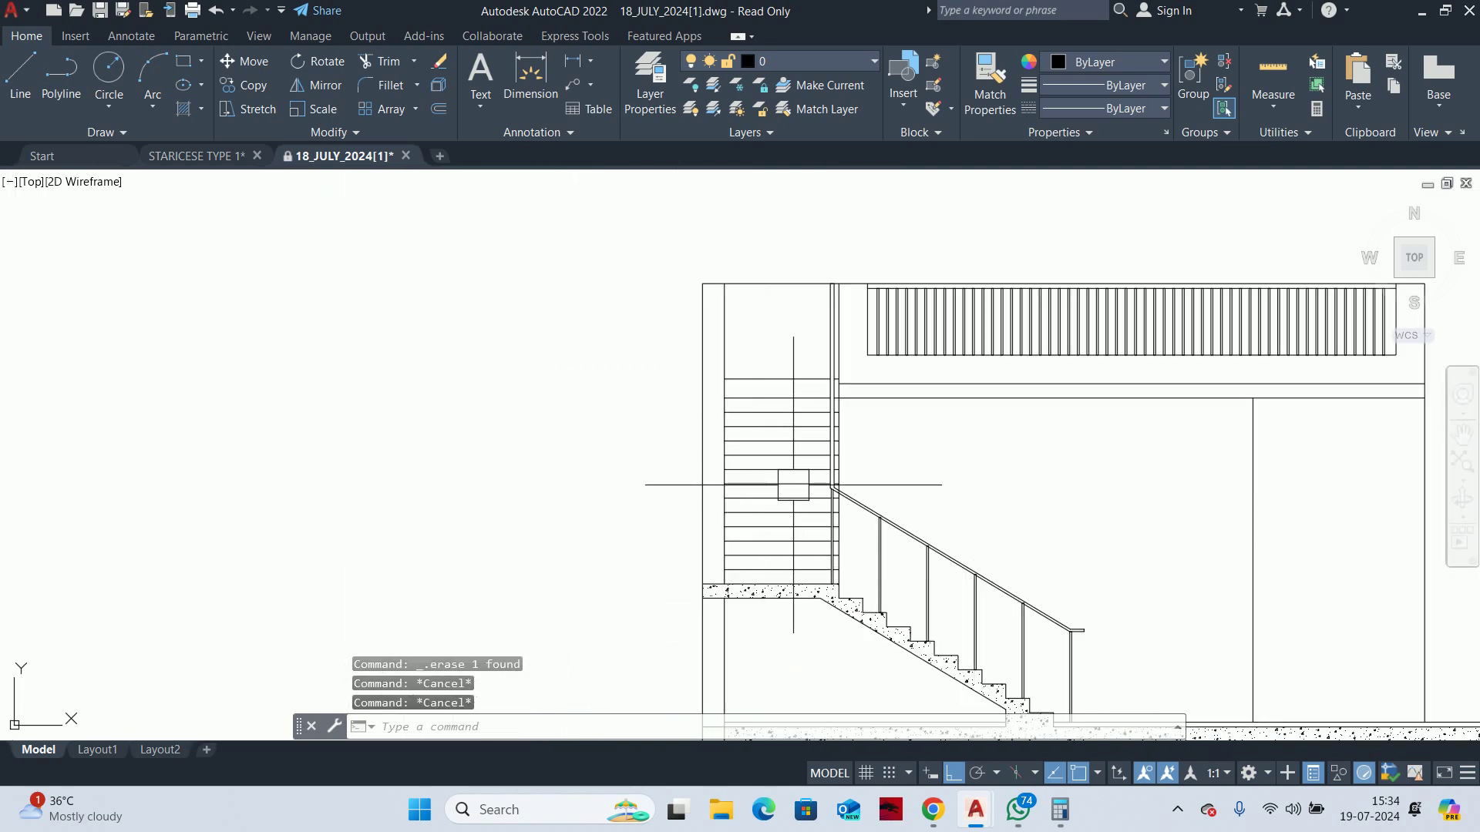
Measure the 230 and 1385 distances at the top landing of the stair plan
scroll(1047, 599, up, 4)
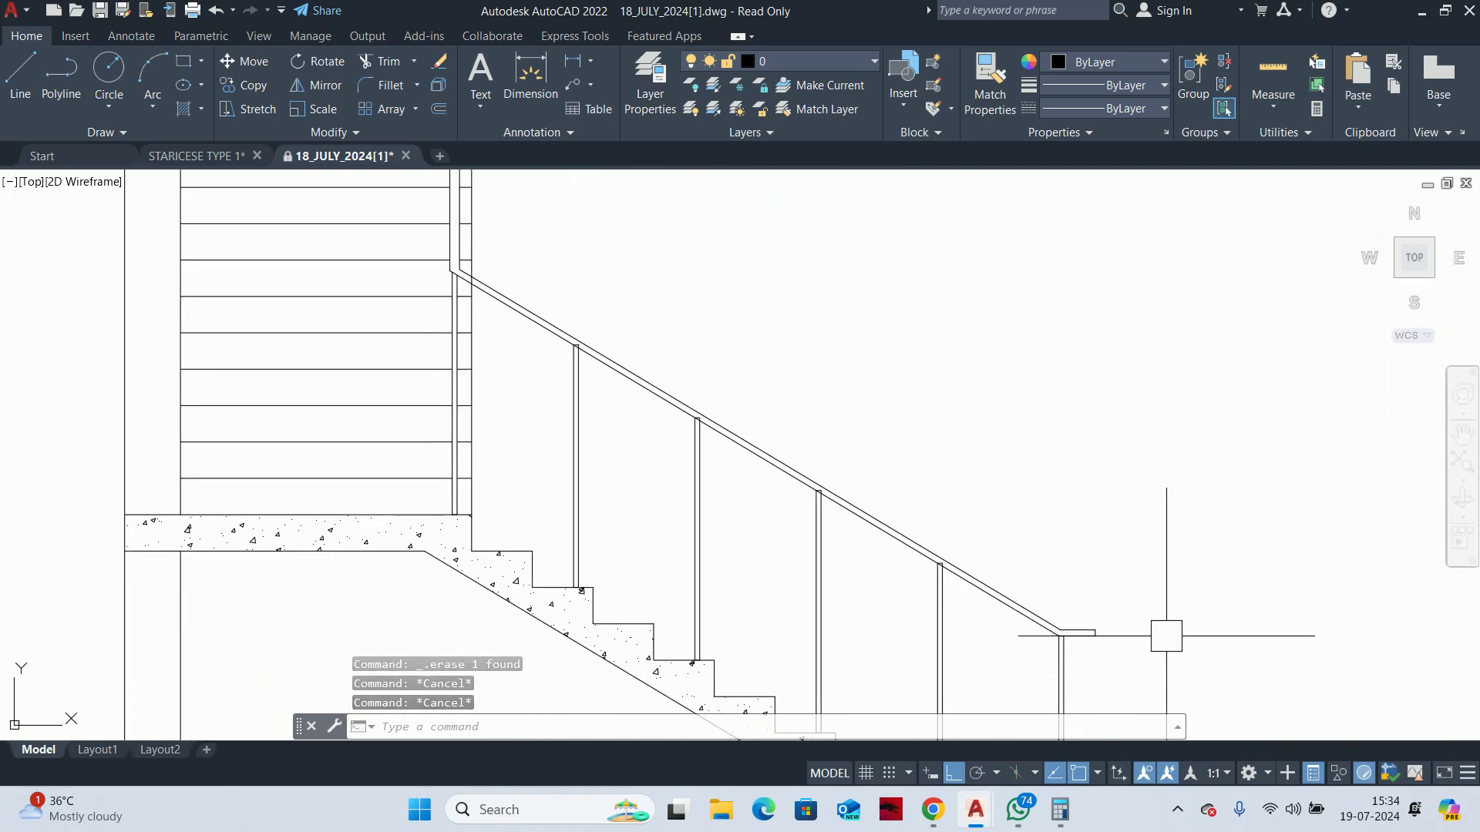
scroll(542, 316, down, 2)
scroll(543, 317, down, 3)
scroll(602, 407, down, 3)
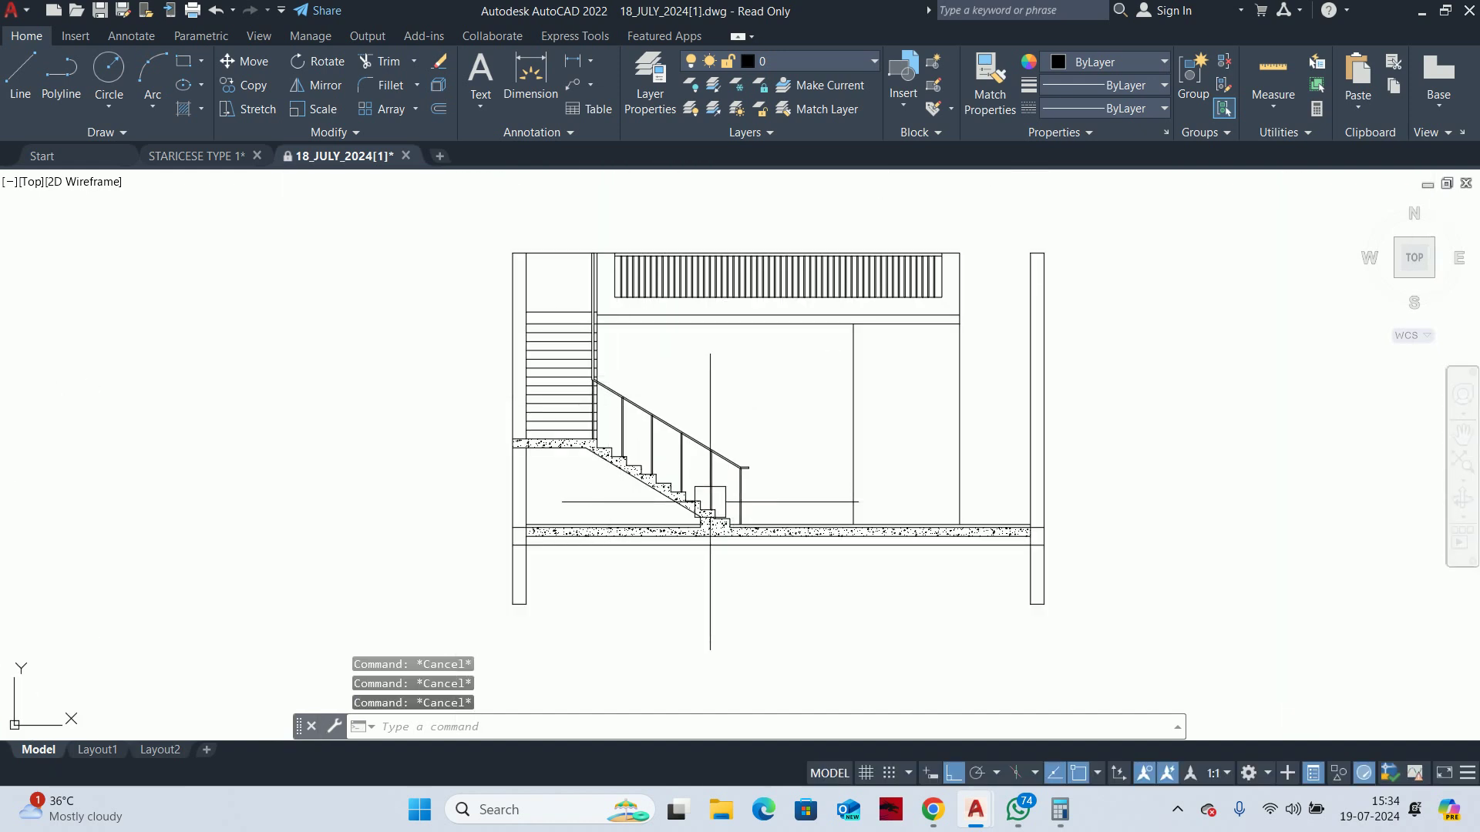
scroll(710, 502, down, 6)
scroll(741, 540, up, 1)
scroll(729, 508, up, 2)
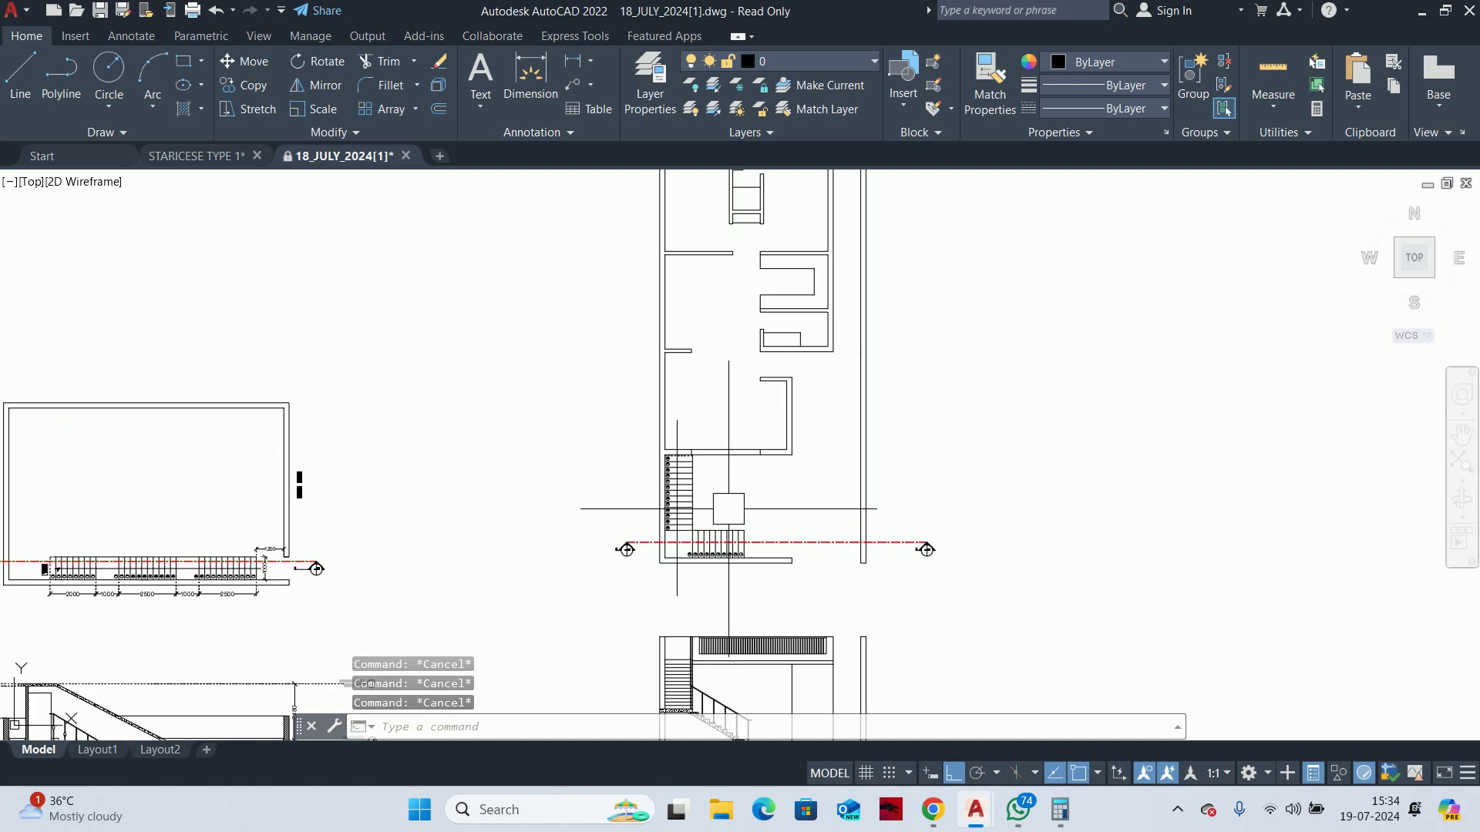
scroll(728, 508, up, 2)
scroll(738, 428, down, 2)
scroll(738, 428, down, 2)
scroll(706, 428, up, 2)
scroll(706, 428, up, 2)
scroll(706, 428, down, 1)
scroll(717, 439, down, 1)
scroll(738, 459, down, 1)
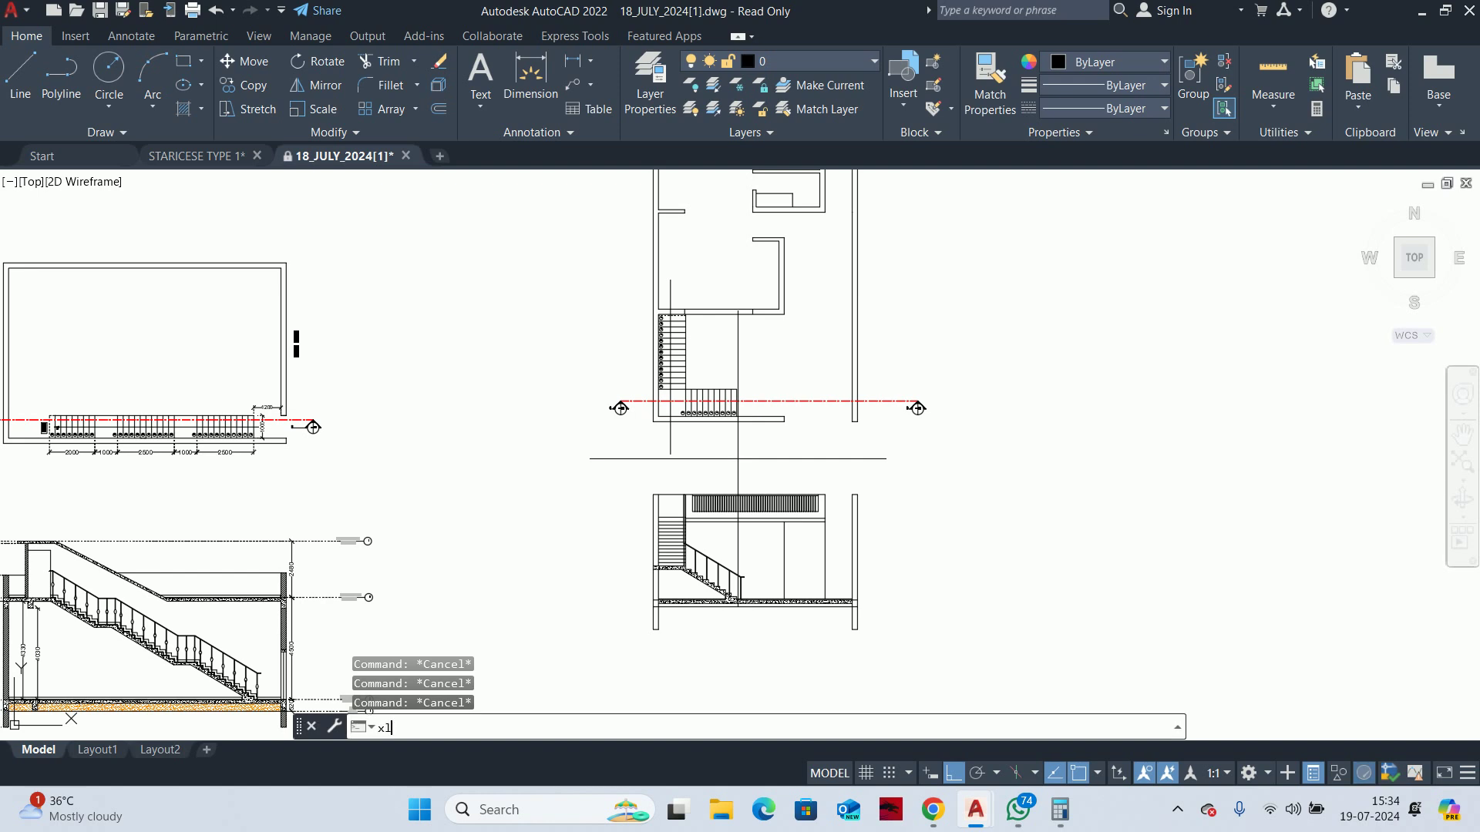
scroll(752, 332, up, 2)
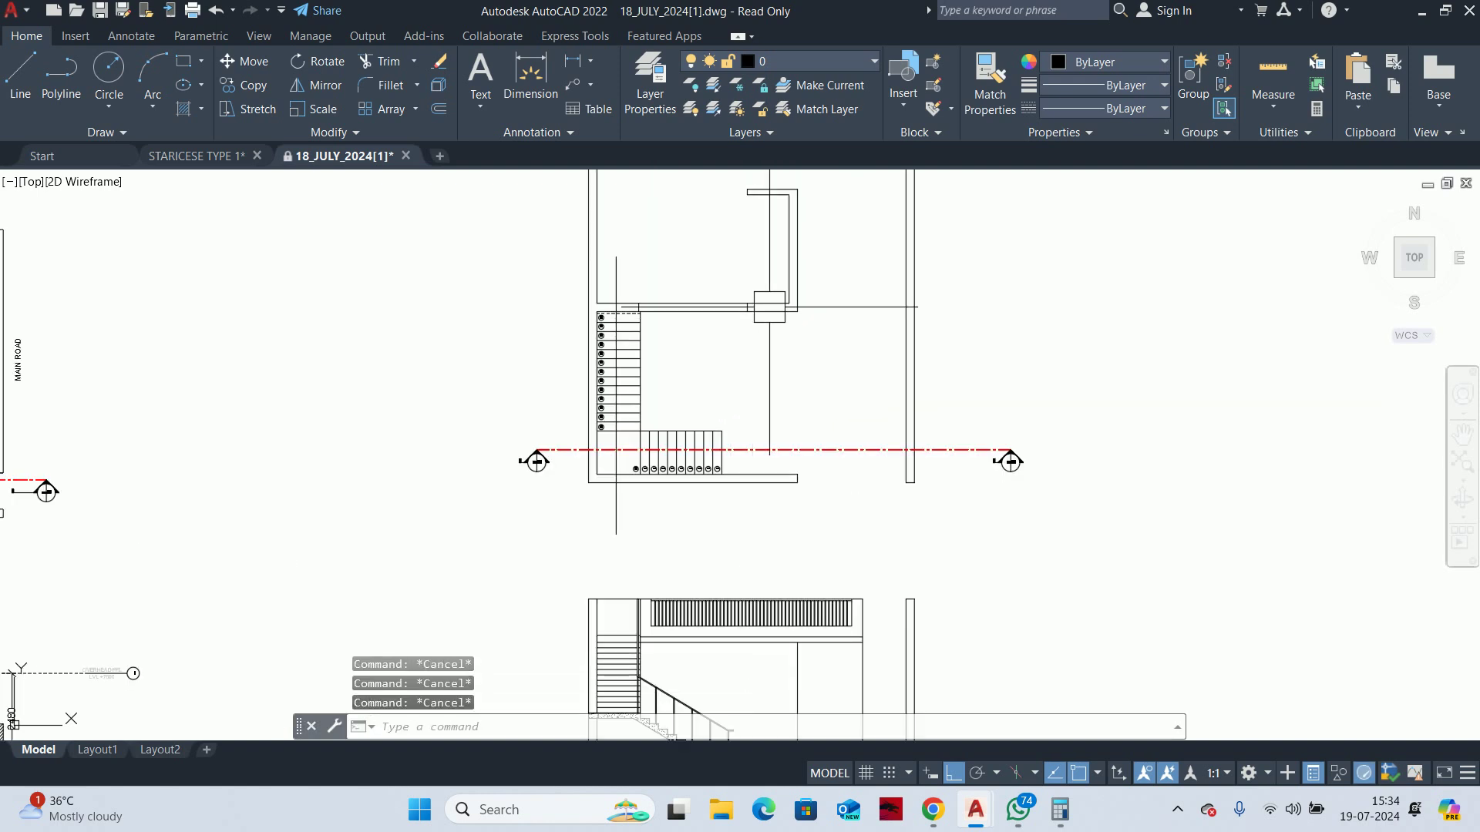
click(1273, 77)
scroll(701, 340, up, 4)
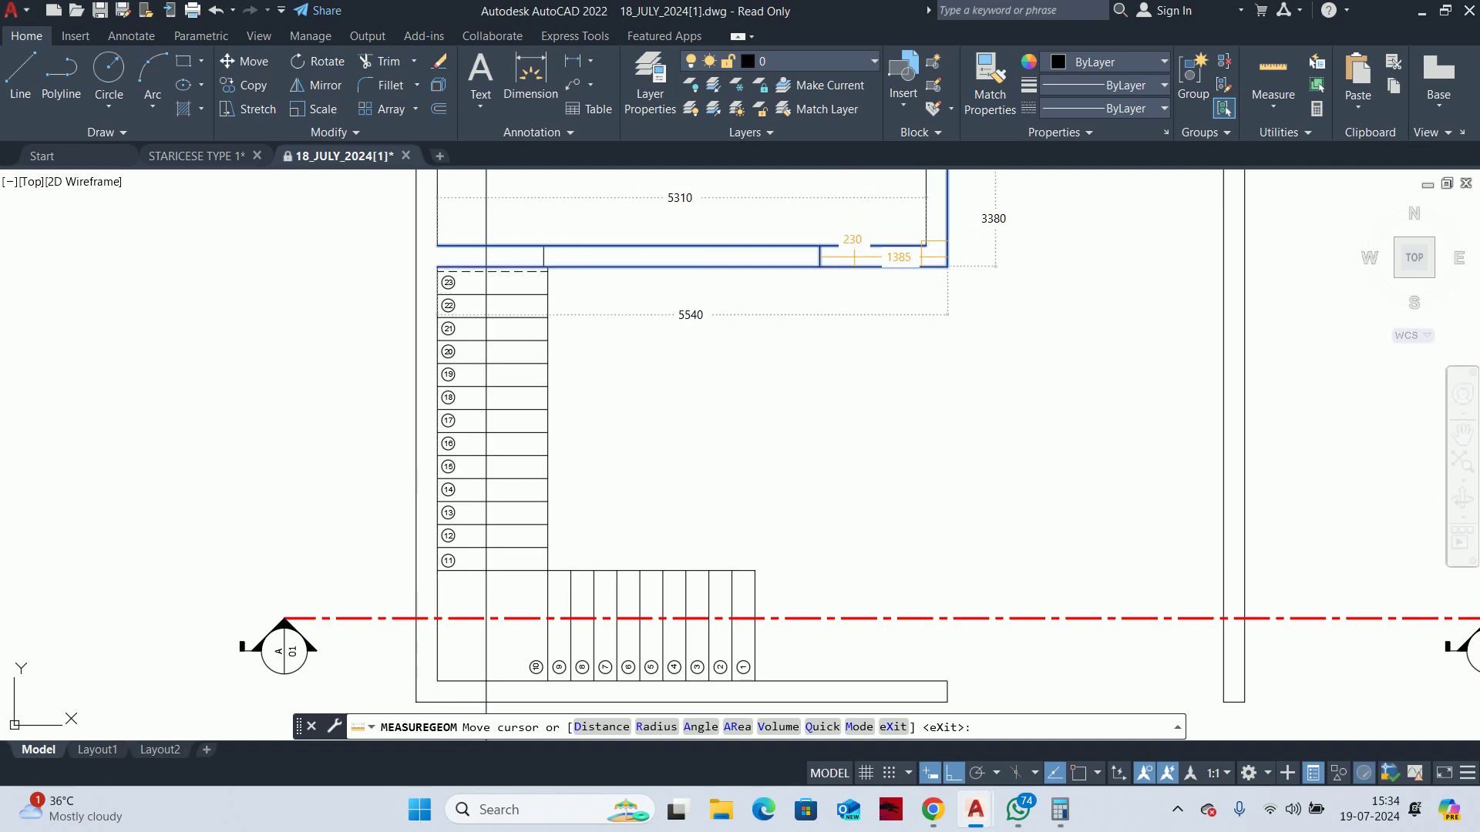
key(Escape)
scroll(851, 254, down, 3)
scroll(856, 525, up, 3)
Begin a 1385 offset of a line, then cancel it
key(Return)
text(13)
key(Return)
scroll(912, 347, up, 2)
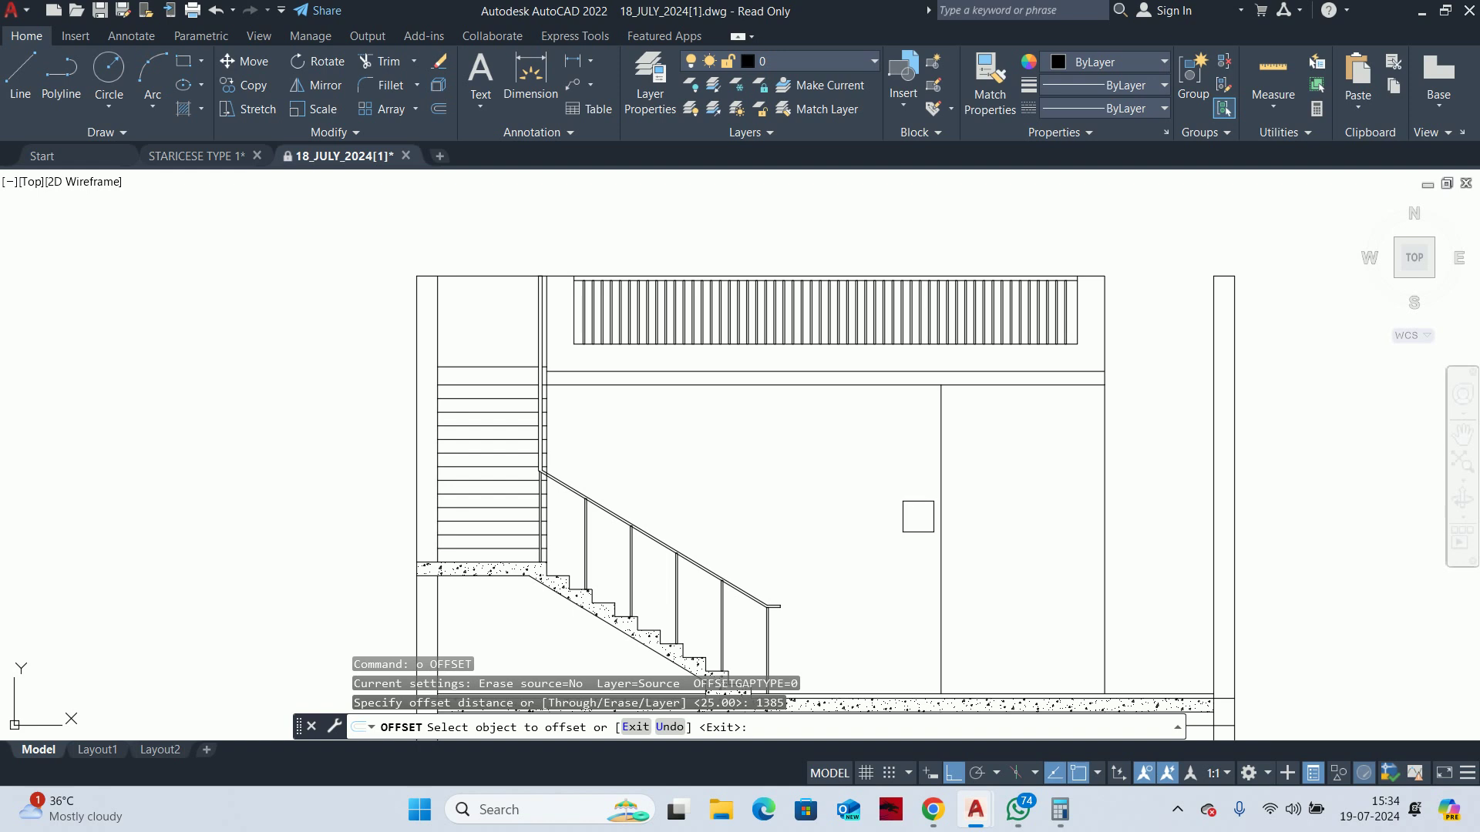
click(862, 506)
key(Escape)
key(Escape)
key(Escape)
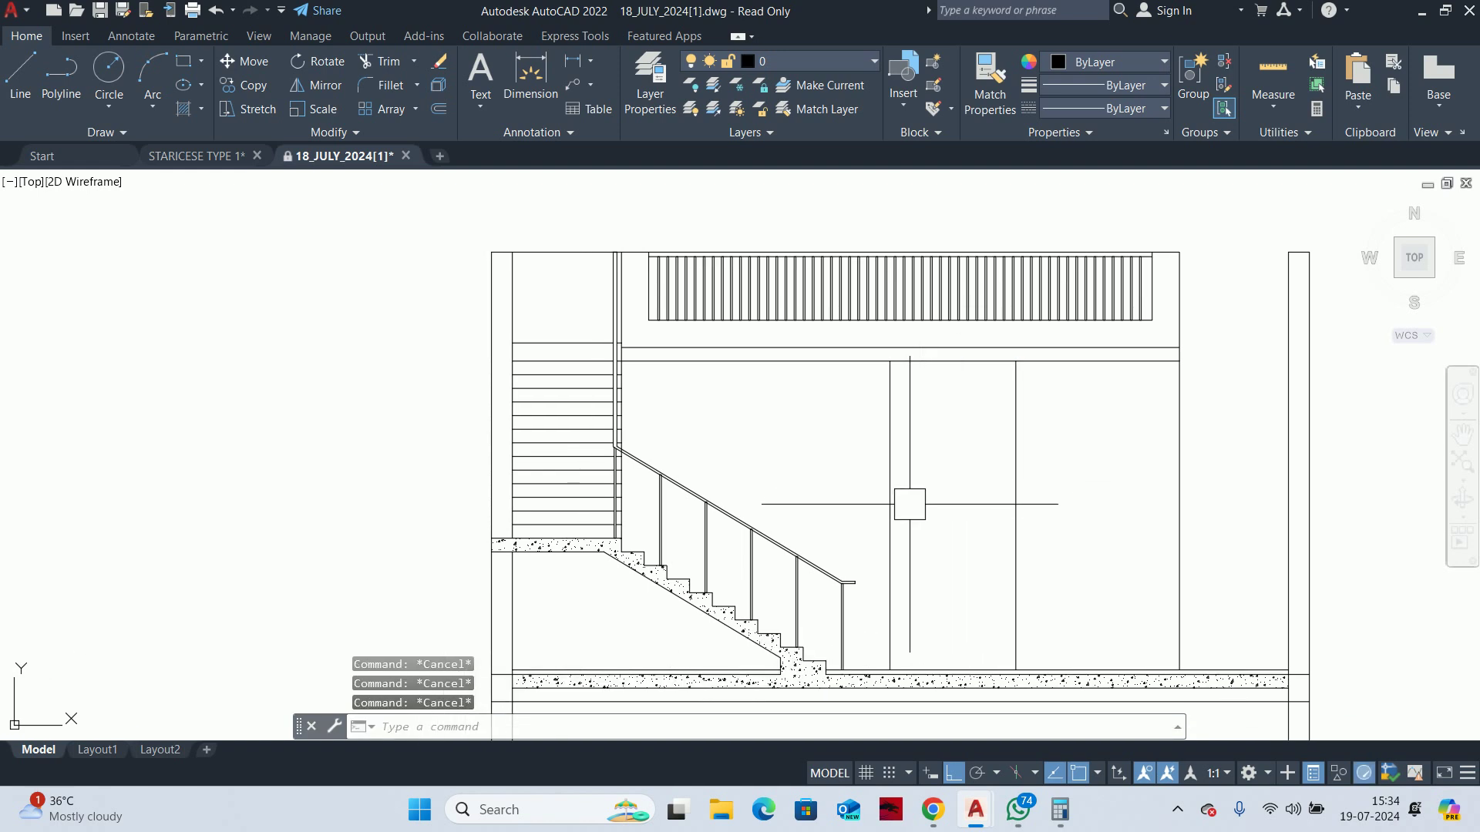
Offset the section's floor line 2400 upward for the opening head
middle_drag(904, 538, 920, 568)
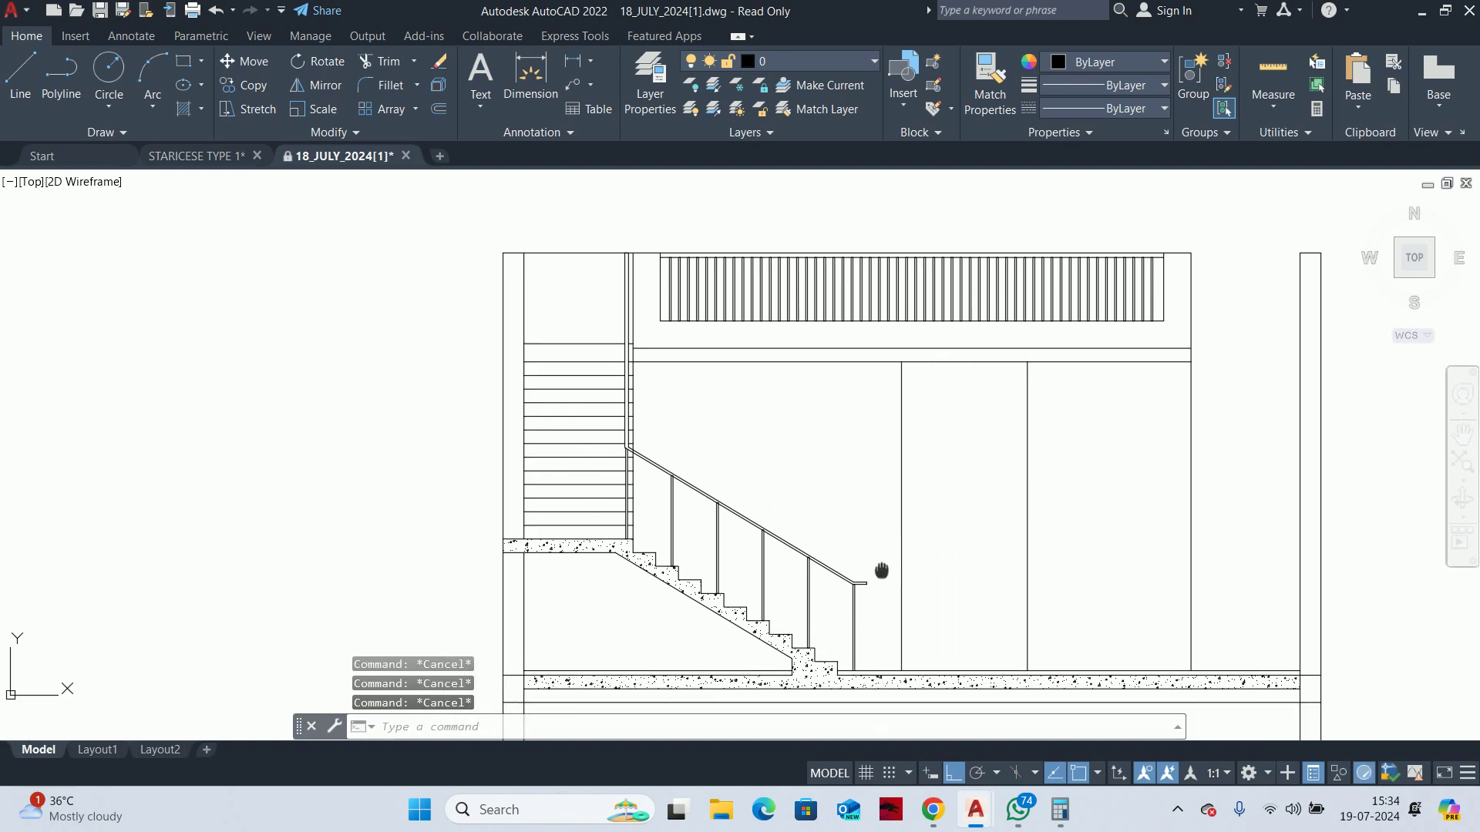
scroll(863, 652, up, 2)
key(Return)
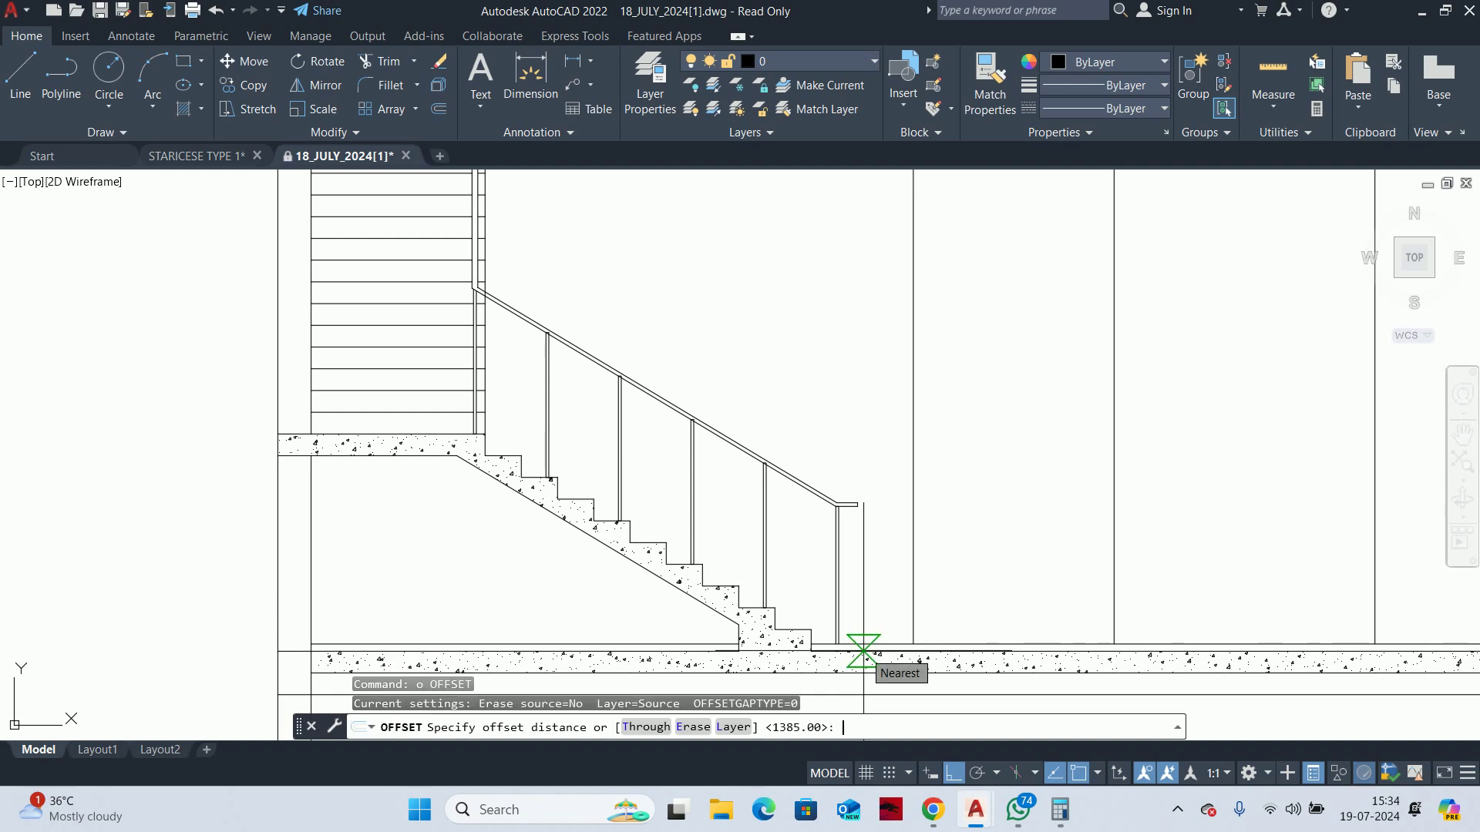
text(2400)
key(Return)
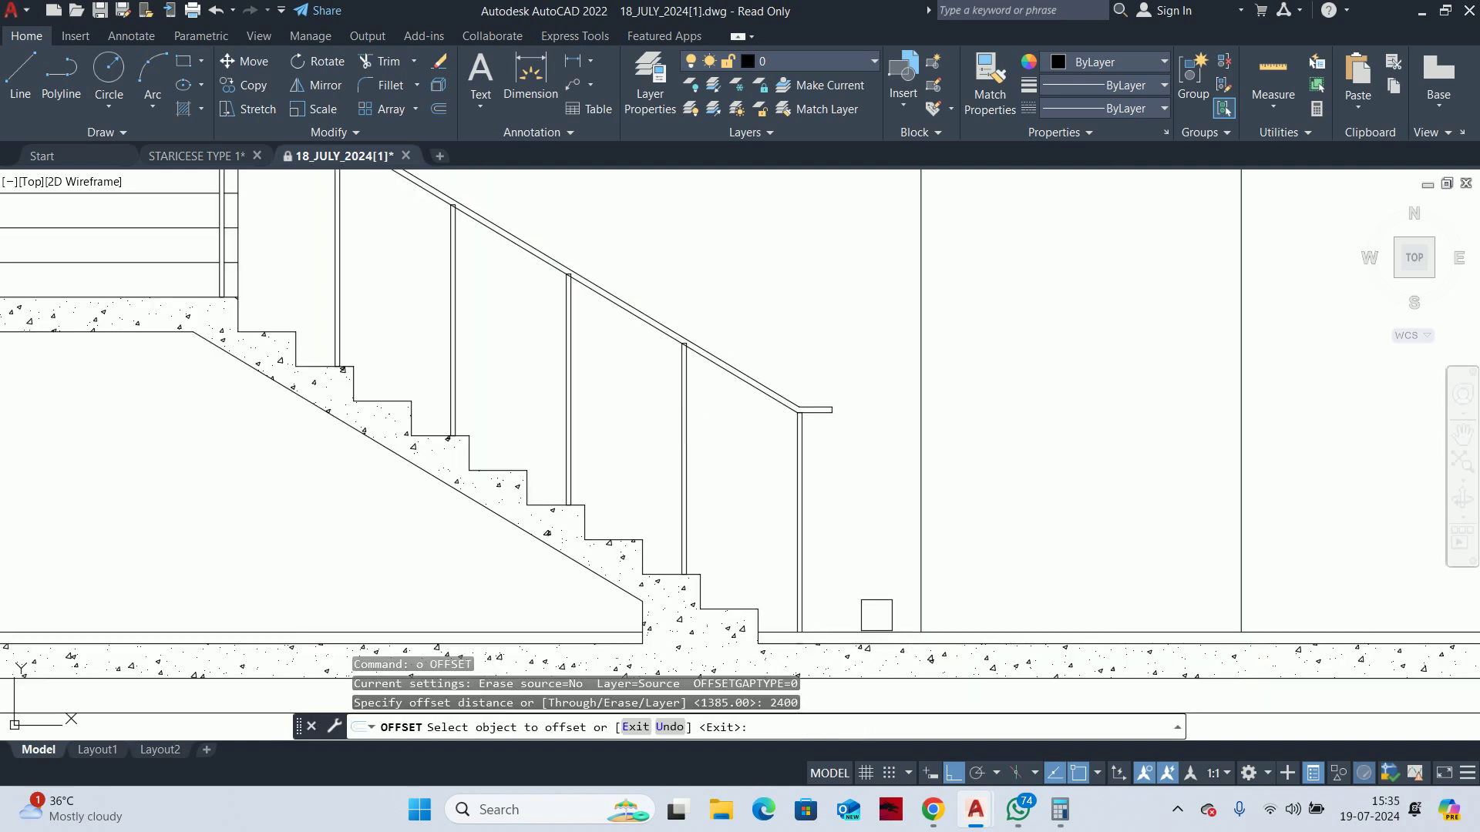
click(858, 642)
middle_drag(858, 642, 845, 727)
click(830, 486)
key(Return)
scroll(830, 485, up, 2)
key(Escape)
key(Escape)
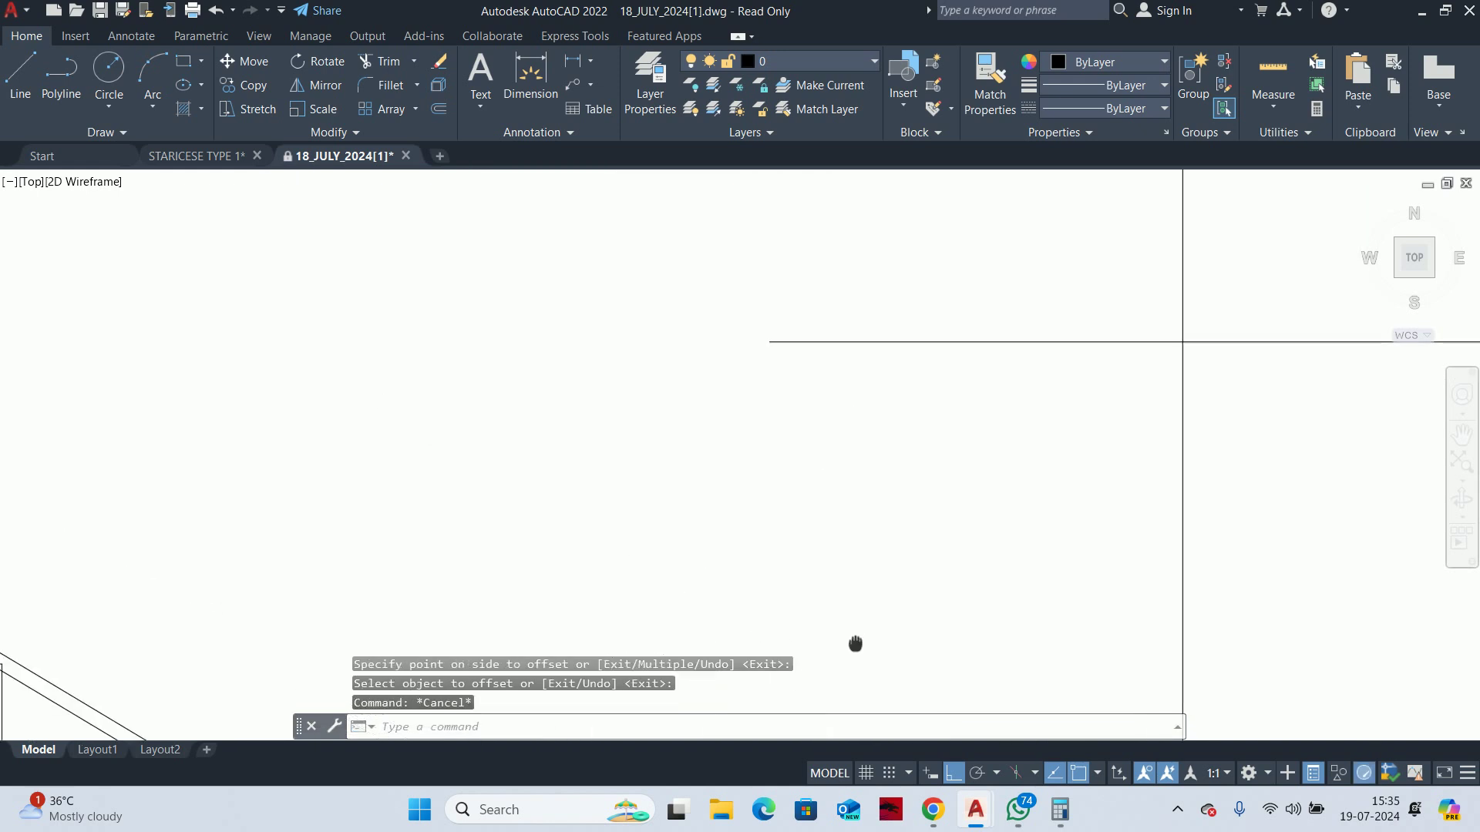
Trim the new 2400 line's end back to the wall
text(tr)
key(Return)
click(1241, 401)
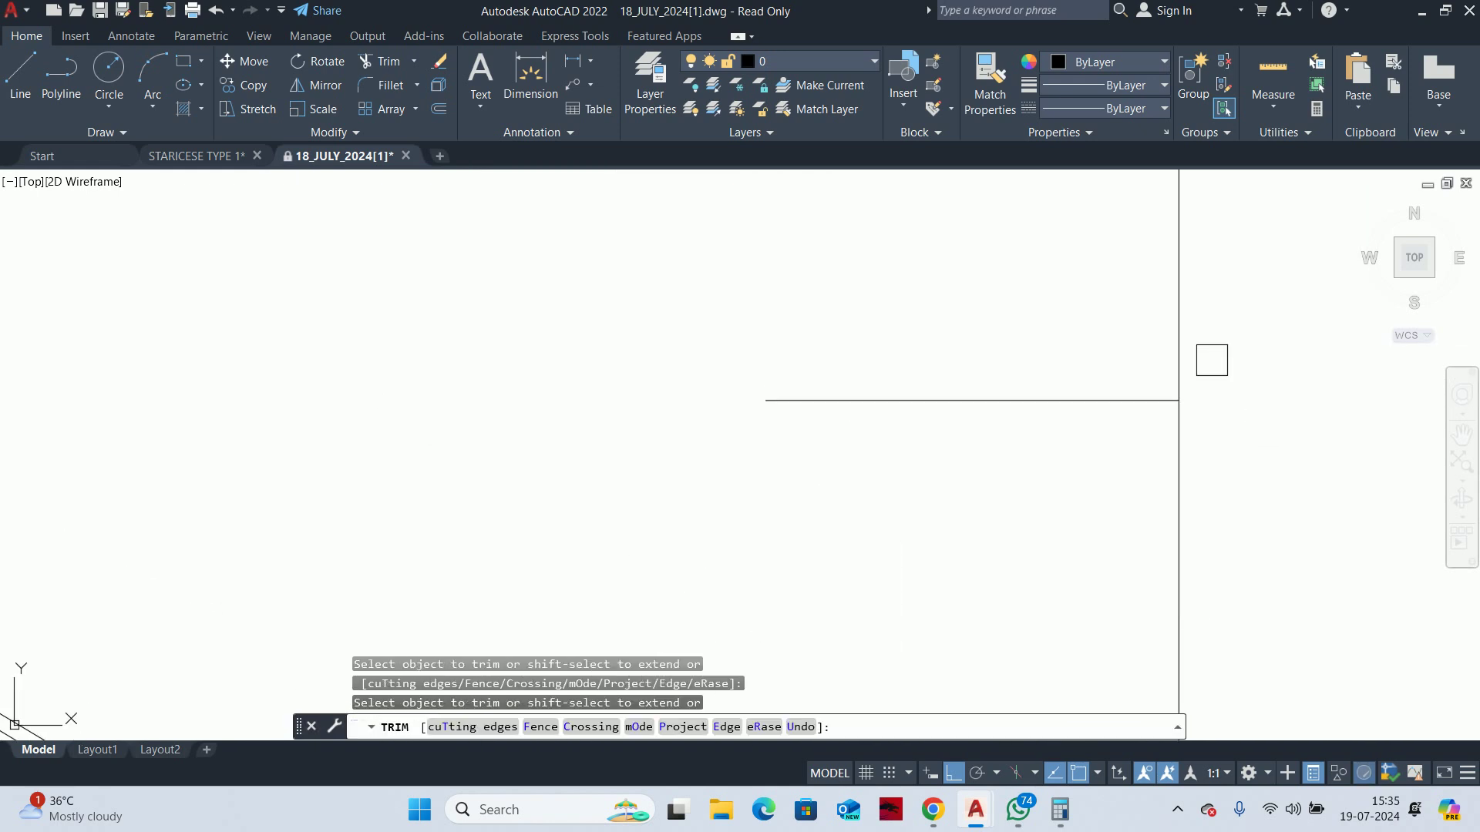
scroll(863, 432, down, 4)
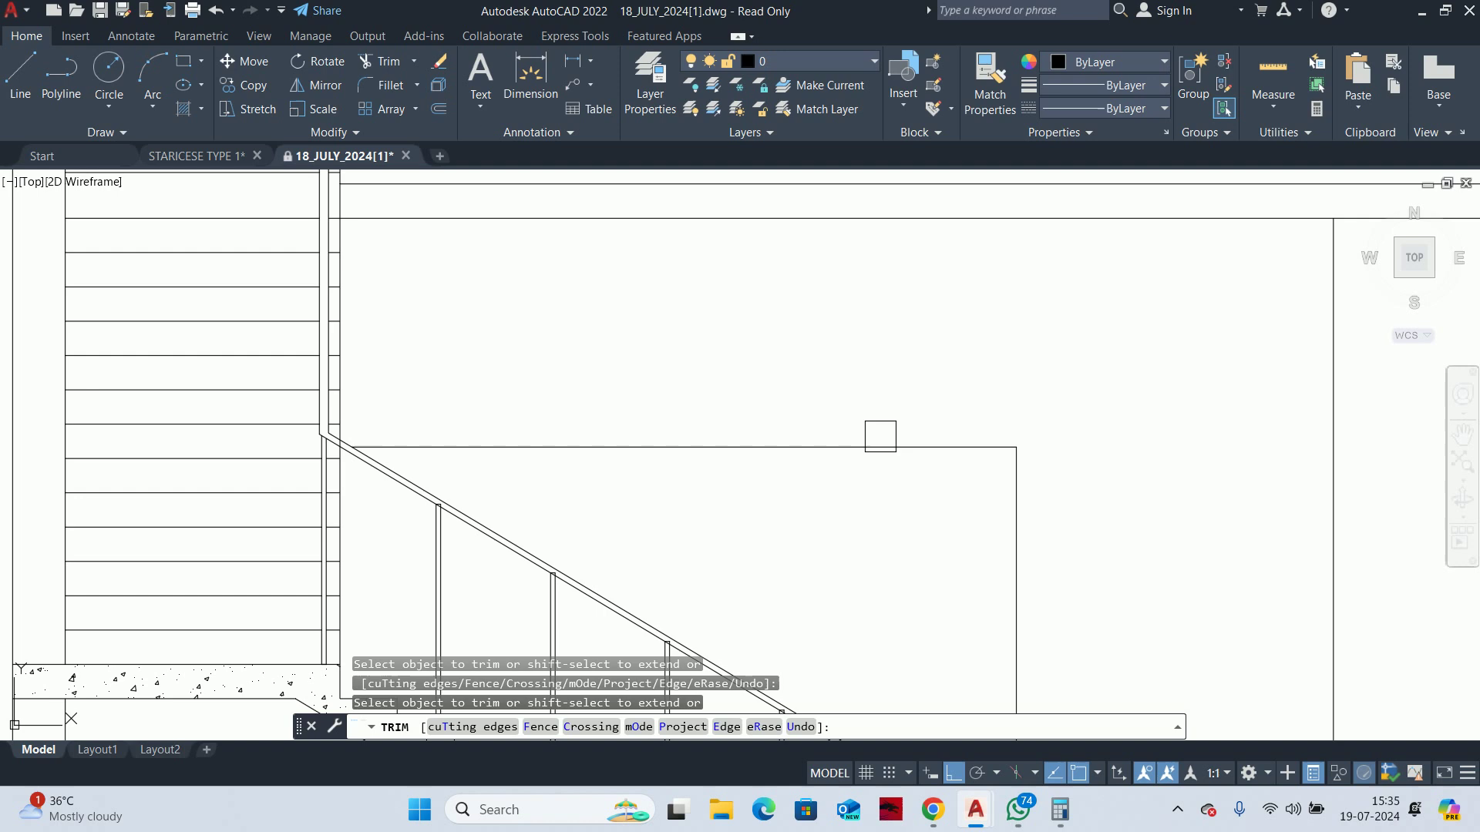
scroll(880, 436, down, 3)
key(Escape)
key(Escape)
key(Escape)
scroll(699, 483, down, 2)
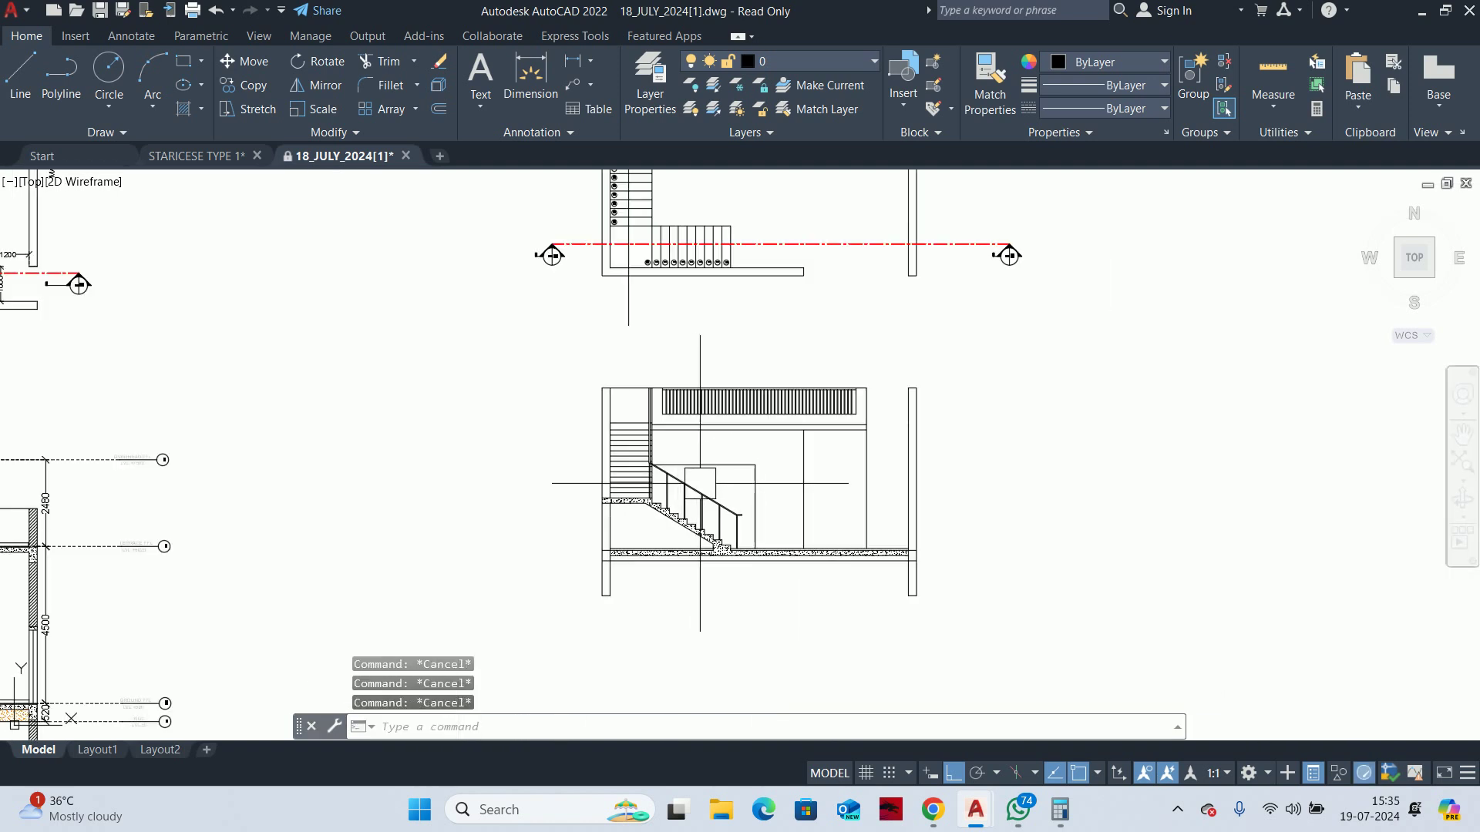
scroll(700, 484, down, 2)
scroll(758, 429, up, 4)
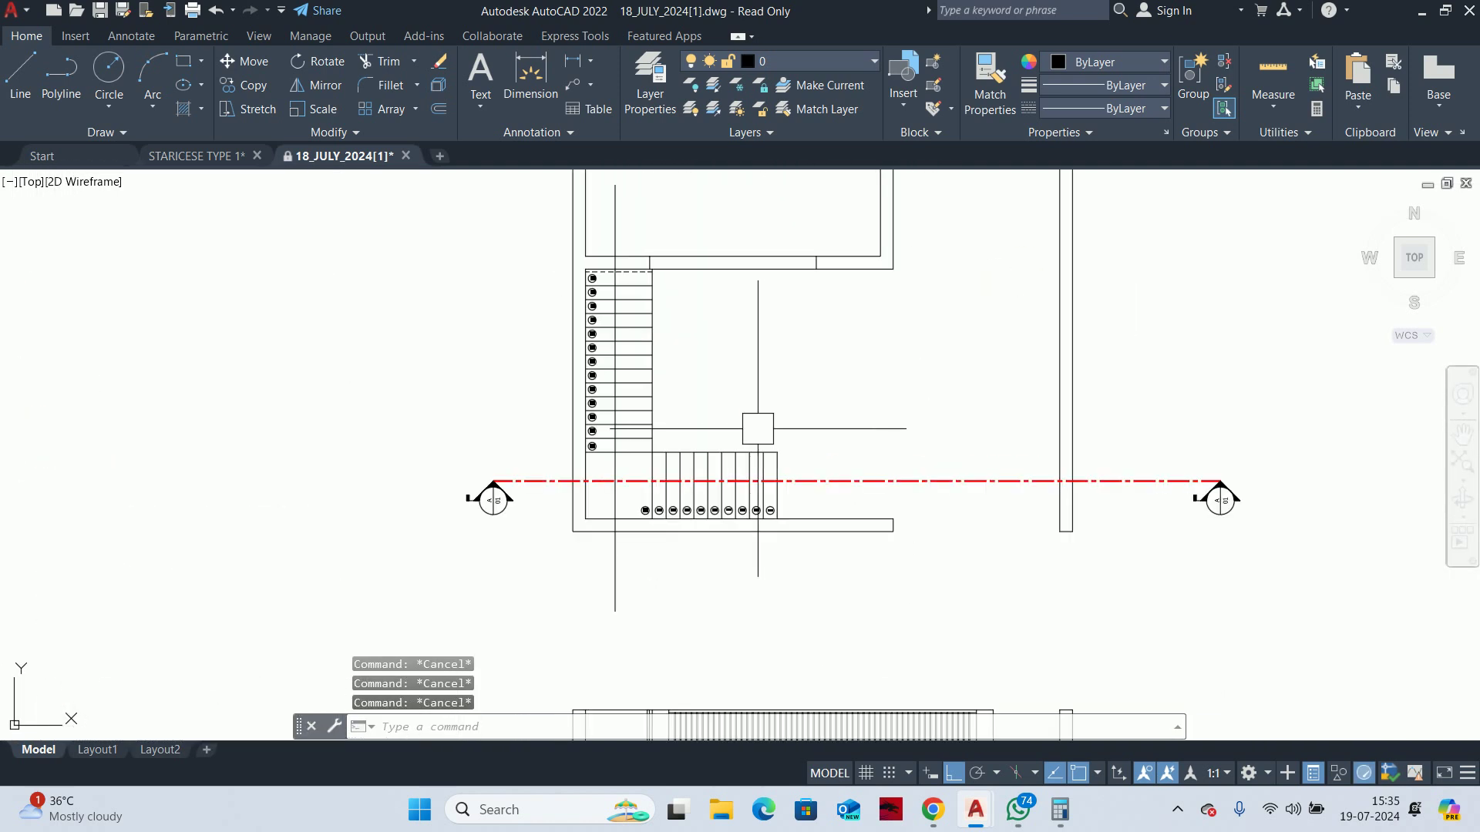
text(1)
Start a jamb line from the floor beside the stair, then cancel it
key(Return)
click(733, 248)
middle_drag(728, 647, 720, 255)
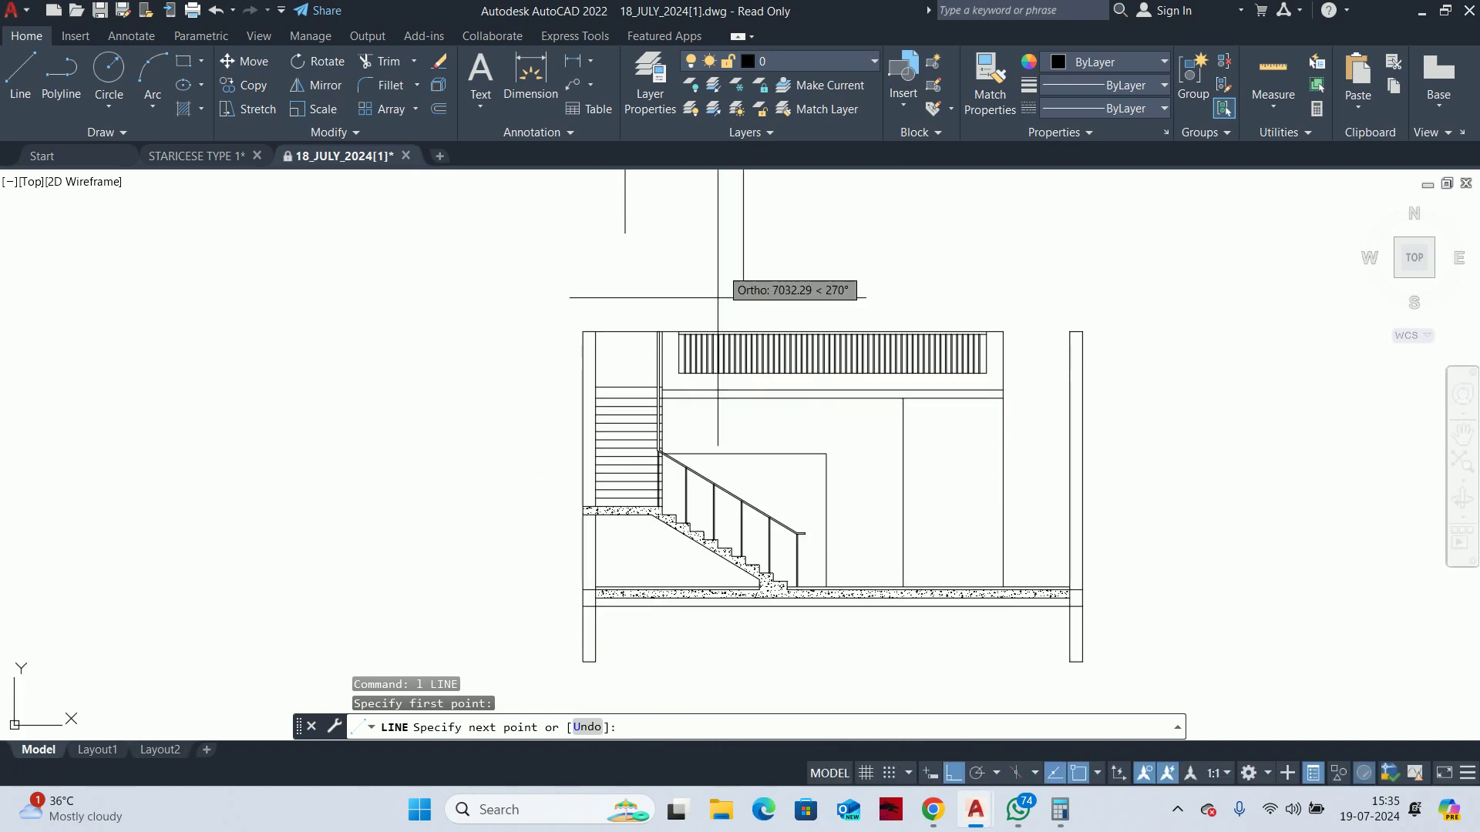
scroll(728, 536, up, 3)
scroll(763, 638, up, 2)
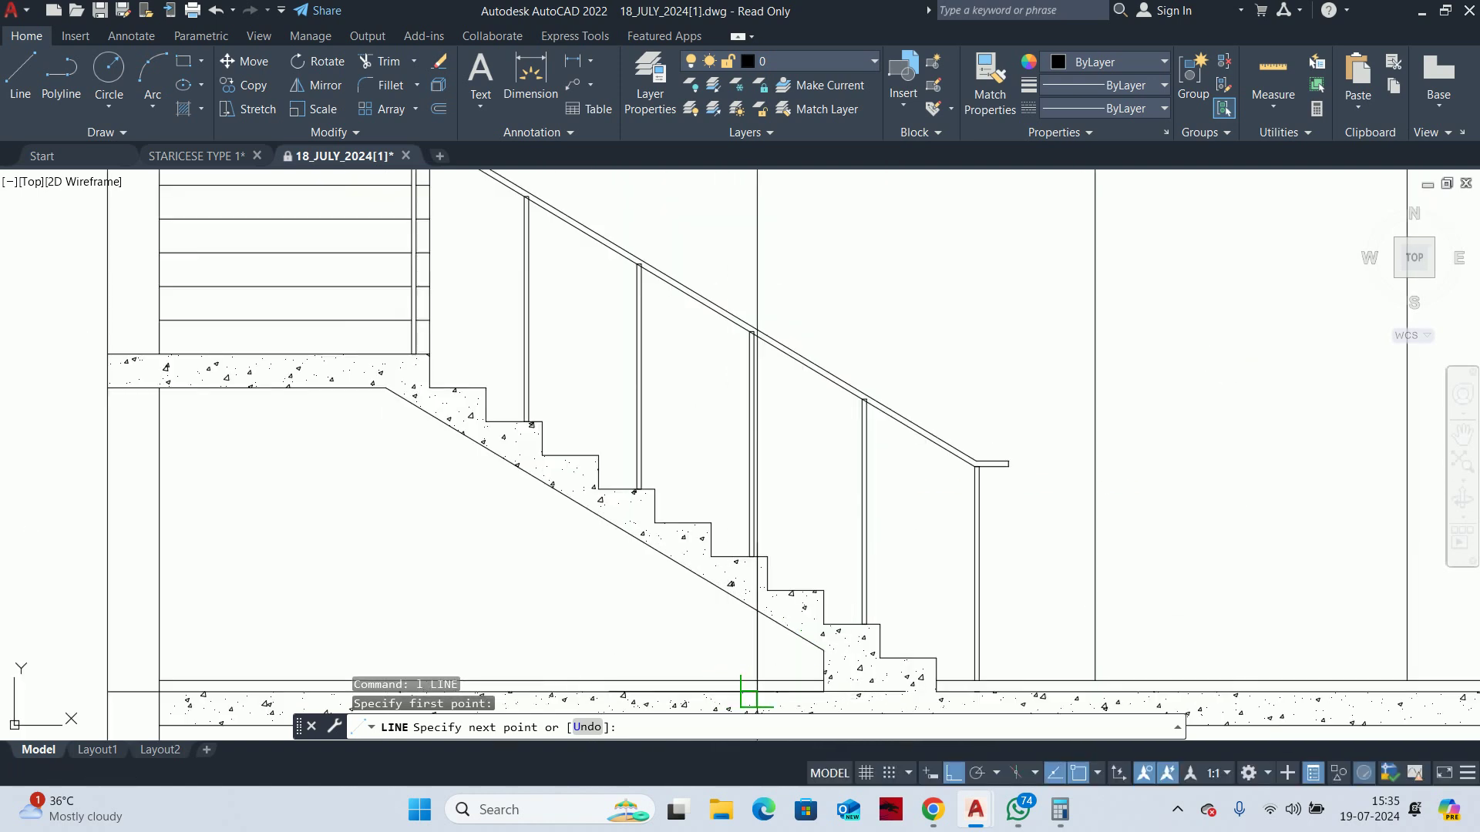
key(Escape)
key(Escape)
scroll(781, 467, down, 2)
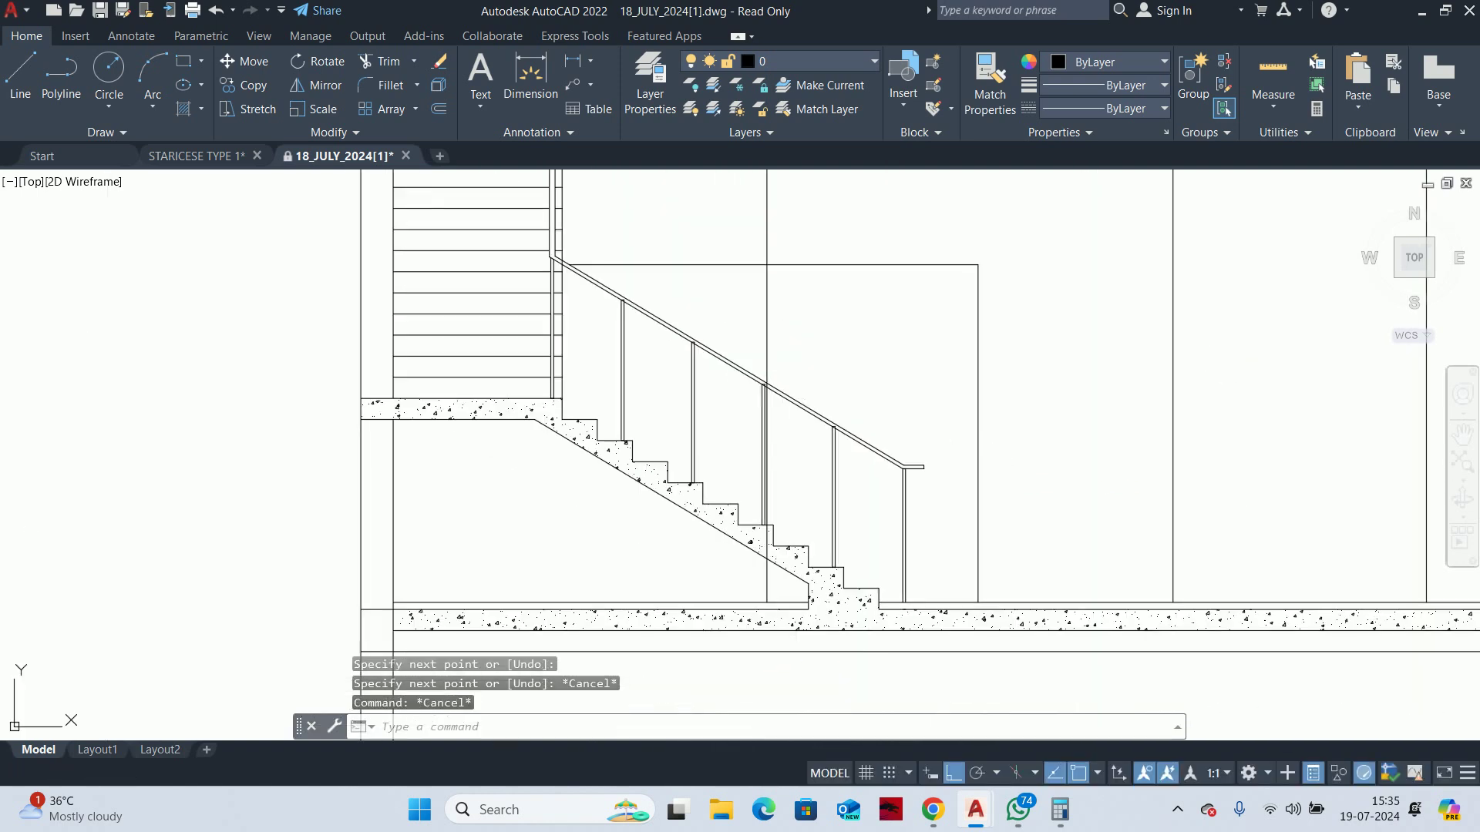
middle_drag(783, 469, 760, 538)
Trim the vertical jamb line between the handrail edges and at the stair
text(tr)
scroll(765, 484, up, 5)
key(Return)
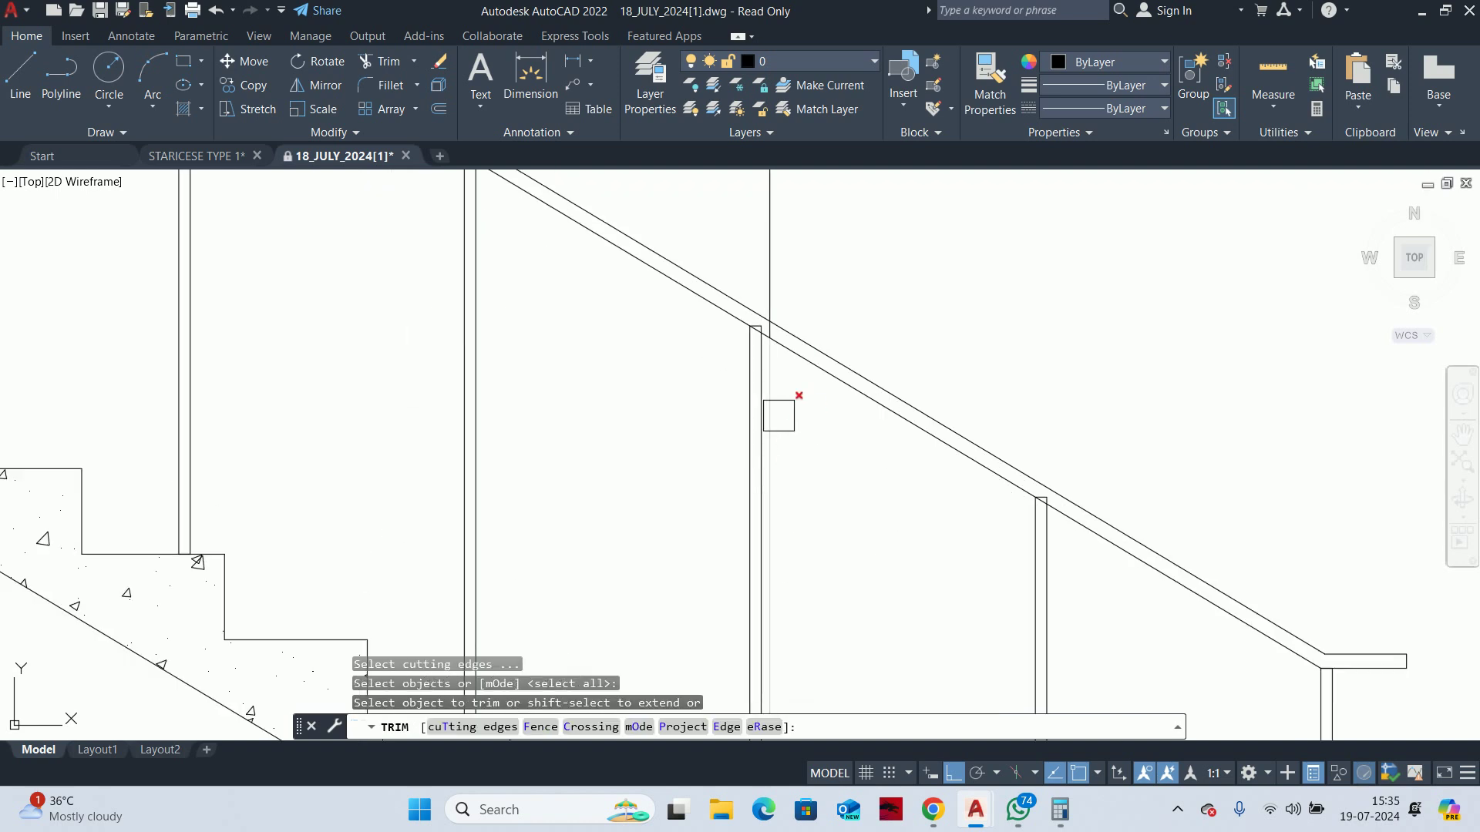
scroll(779, 416, down, 4)
scroll(793, 422, up, 4)
scroll(779, 403, up, 1)
click(745, 402)
scroll(745, 402, up, 1)
scroll(730, 231, down, 4)
scroll(707, 307, up, 3)
click(741, 416)
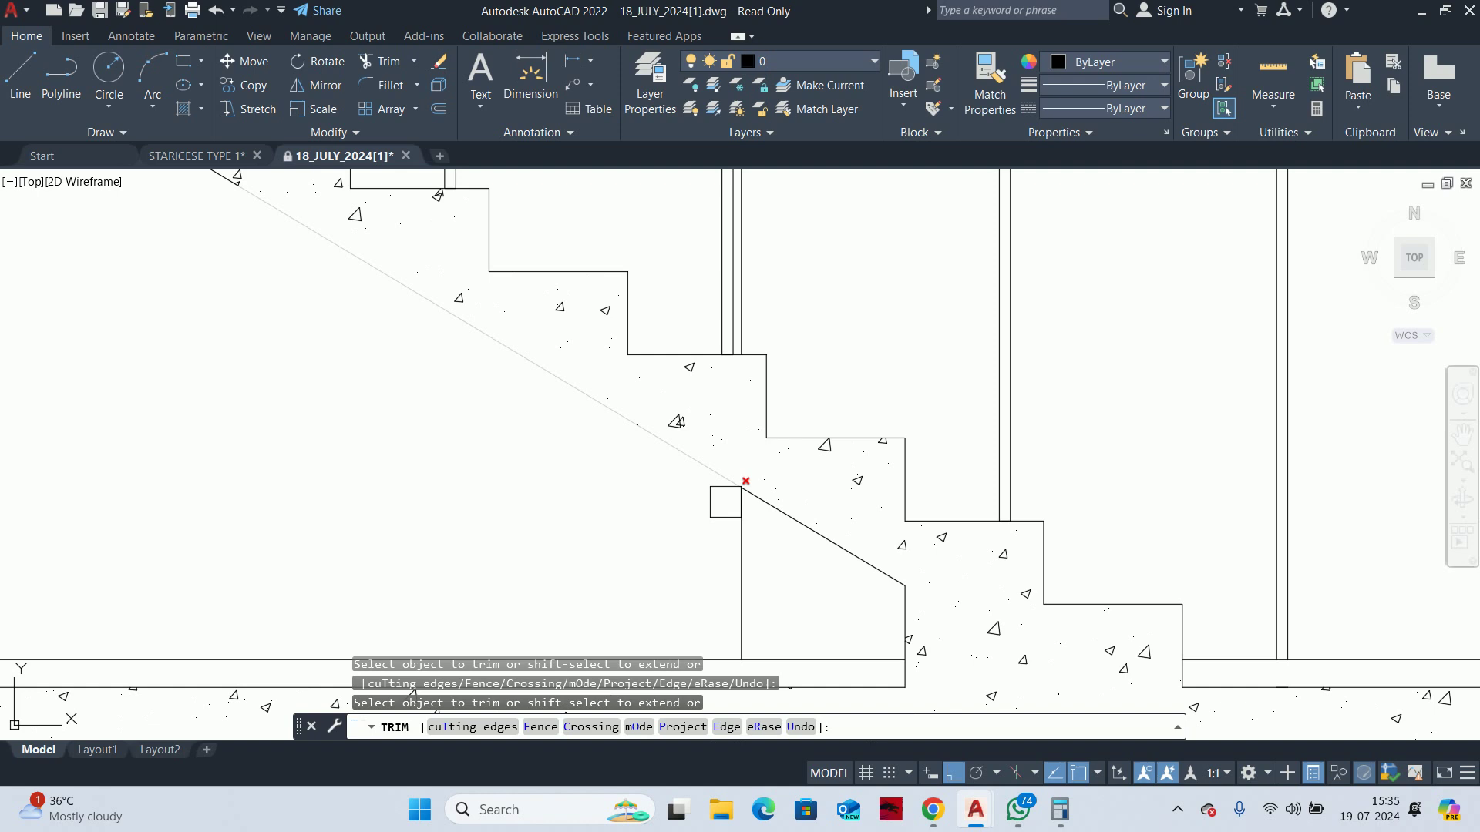
click(729, 479)
scroll(730, 479, down, 3)
scroll(595, 496, down, 2)
scroll(678, 413, up, 6)
middle_drag(679, 413, 758, 397)
scroll(757, 398, down, 3)
key(Escape)
scroll(763, 347, down, 2)
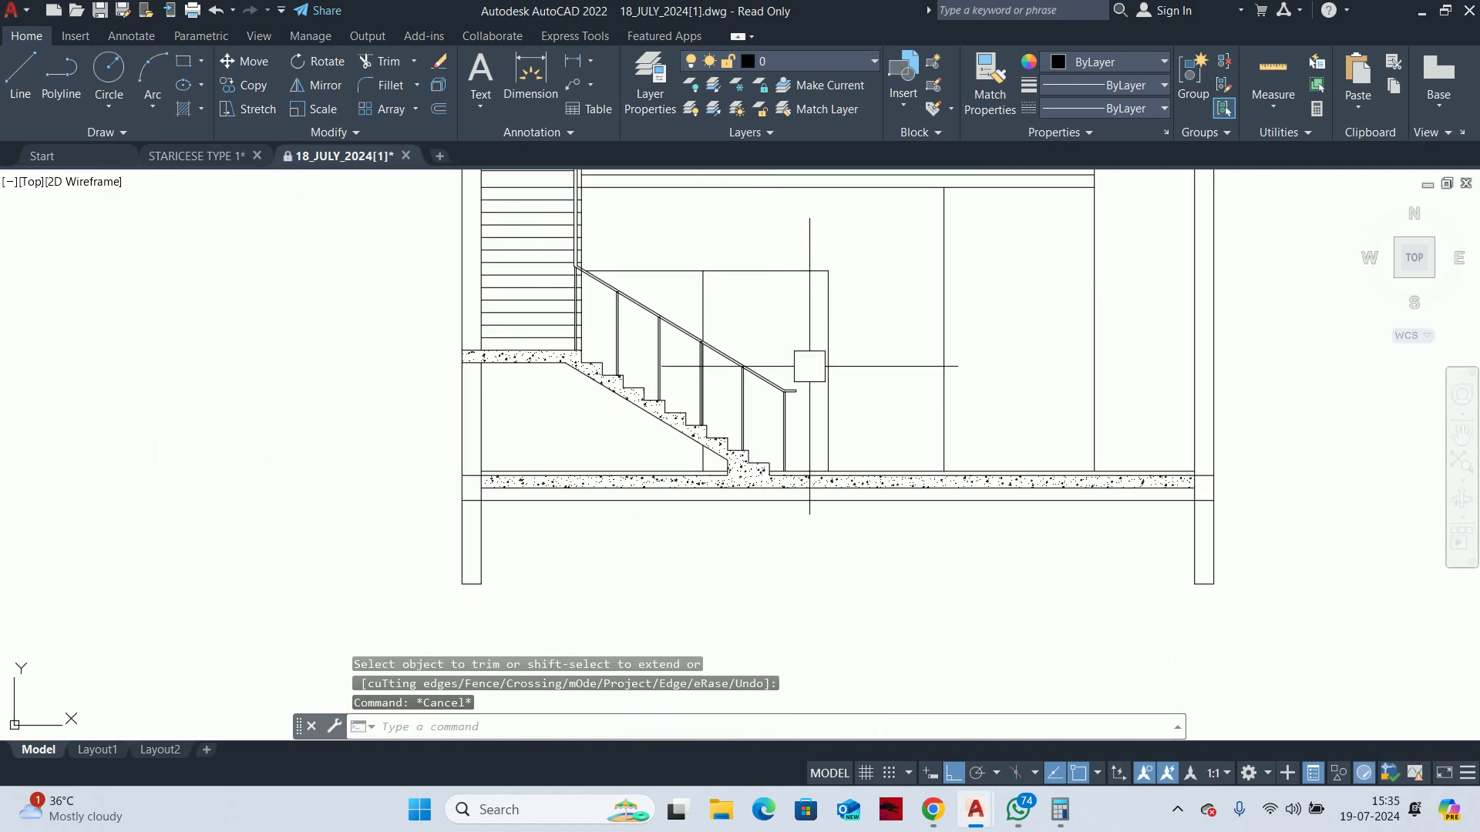
key(Escape)
key(Escape)
Join the two opening lines into a single polyline
text(o)
key(Return)
key(Escape)
text(j)
key(Return)
drag(892, 281, 815, 259)
key(Return)
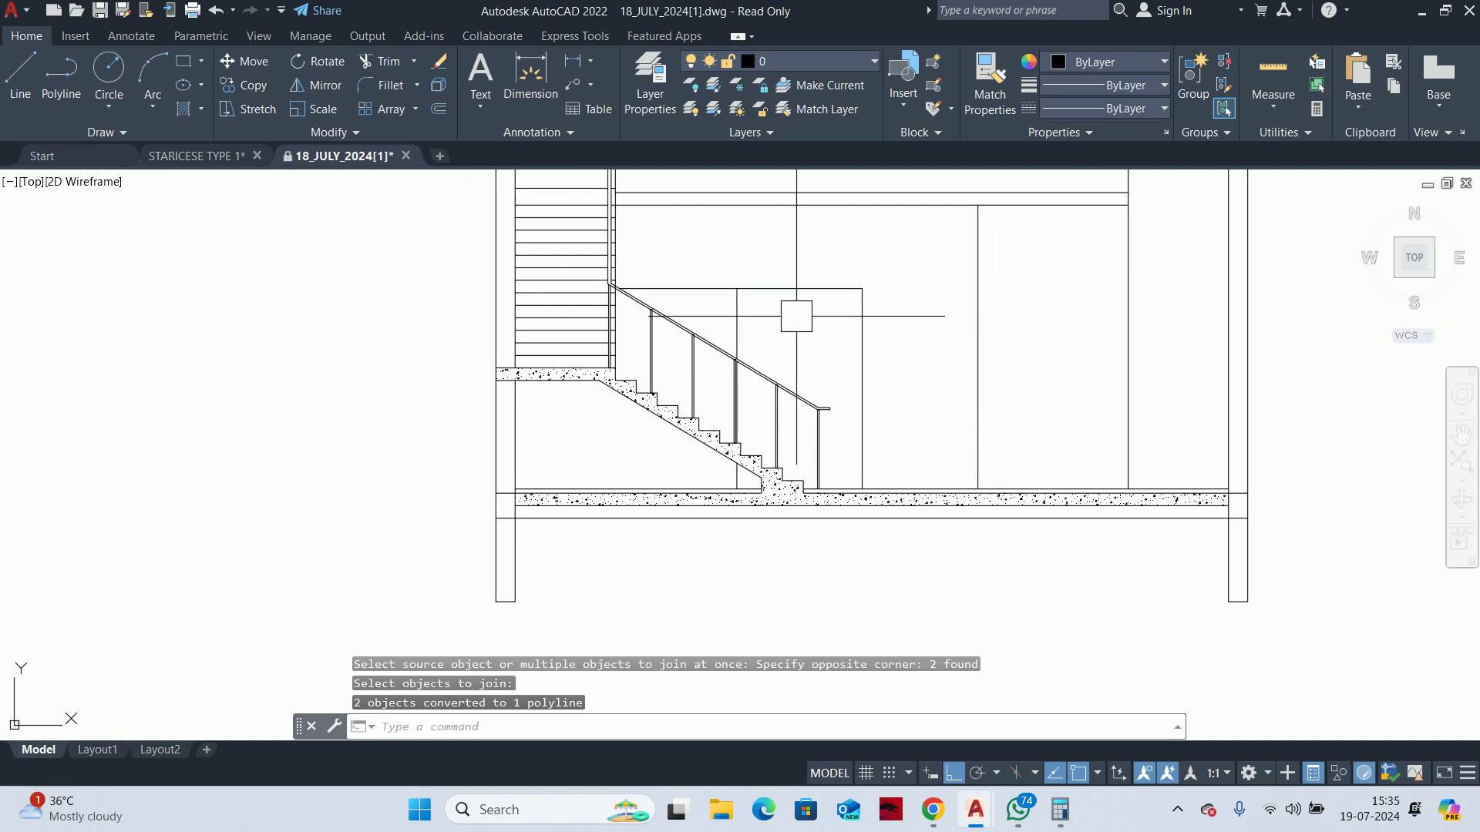
key(Escape)
key(Return)
text(75)
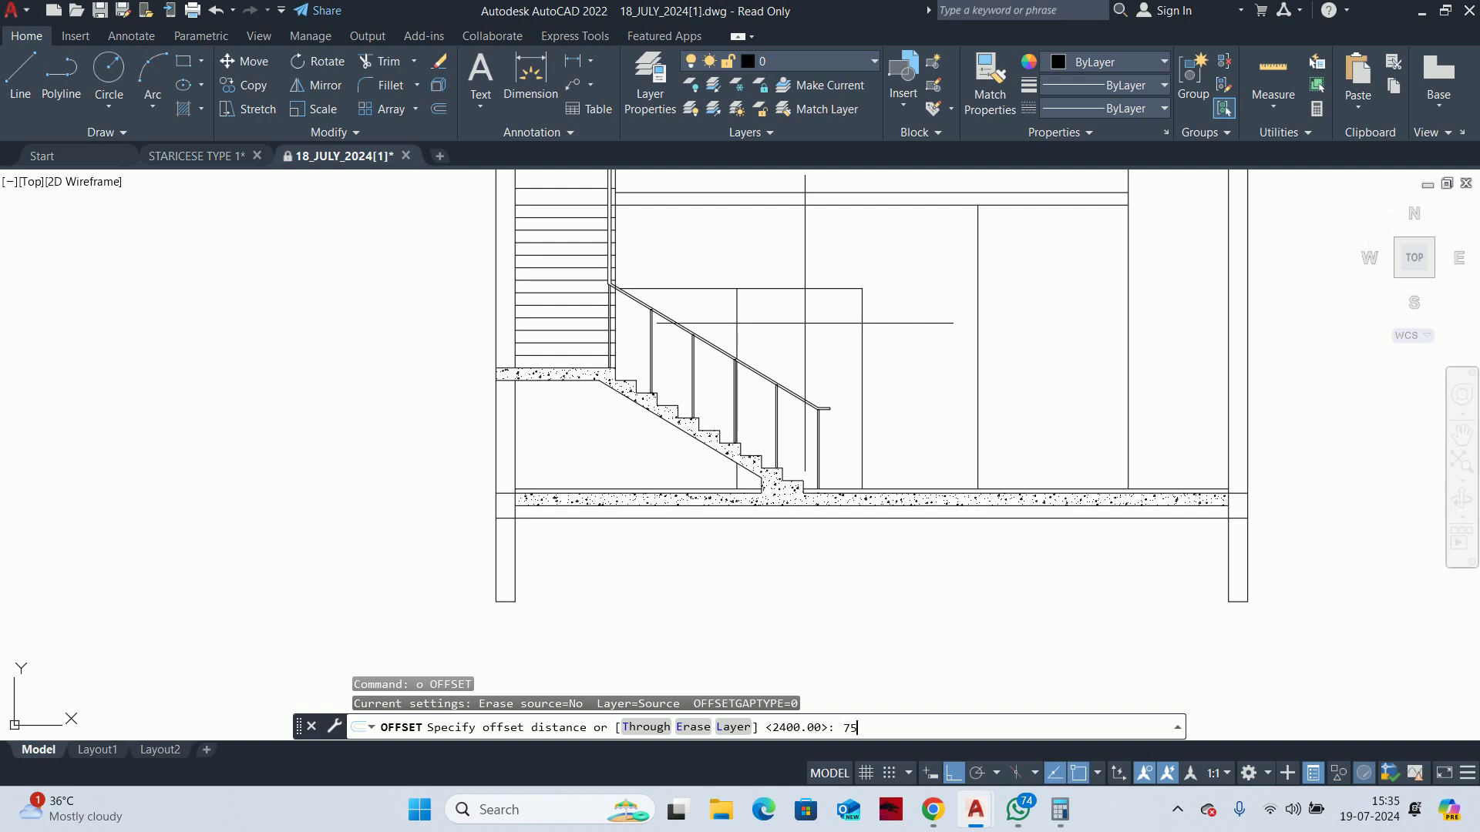
Offset the opening outline 75 inward to form the inner frame line
key(Return)
scroll(786, 287, up, 2)
click(809, 291)
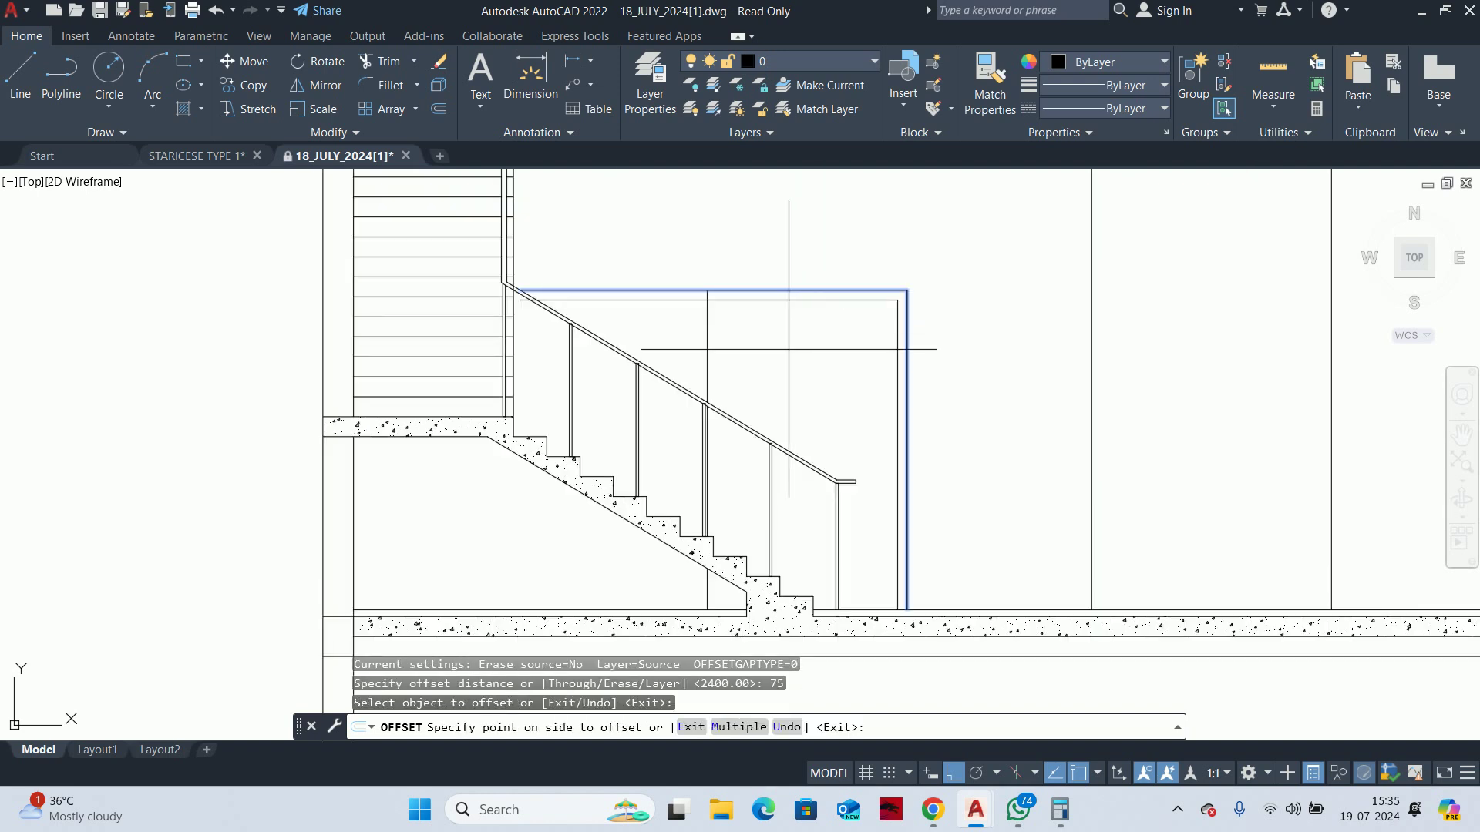
click(713, 325)
key(Escape)
key(Escape)
key(Escape)
scroll(713, 324, up, 4)
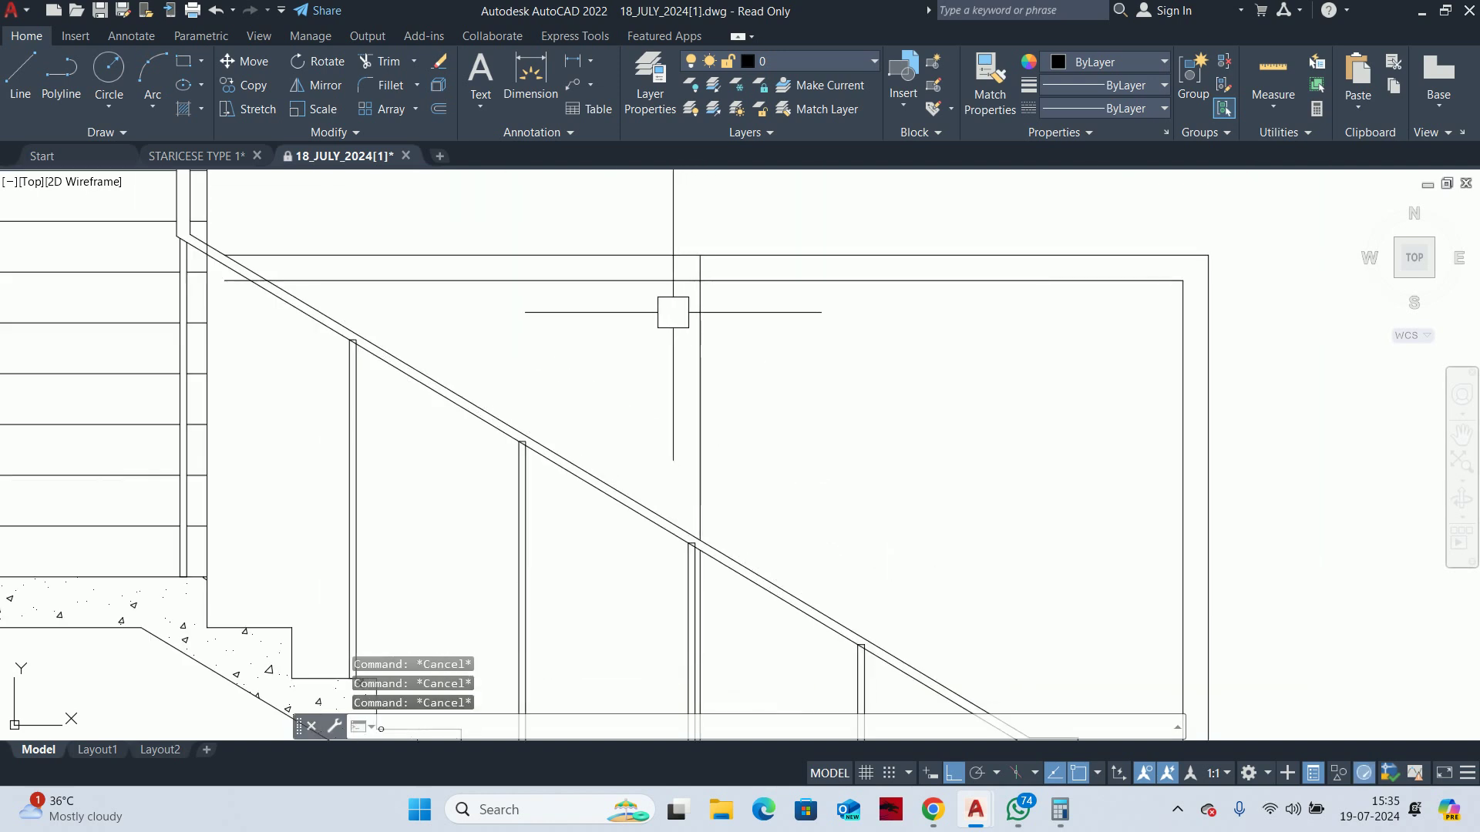
middle_drag(707, 380, 709, 344)
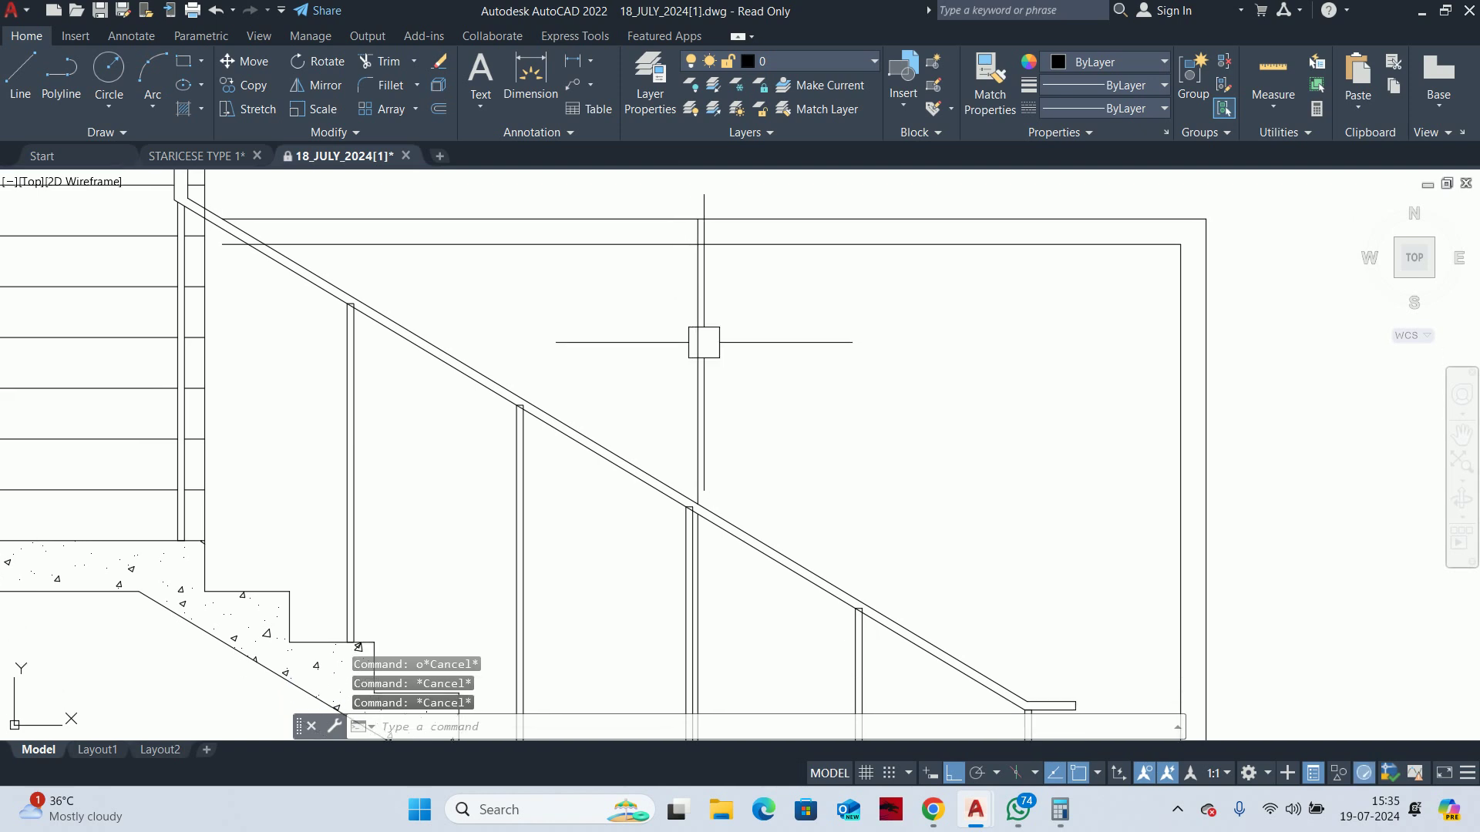
text(tr)
key(Return)
key(Return)
scroll(707, 247, up, 3)
scroll(710, 291, down, 3)
scroll(710, 291, down, 2)
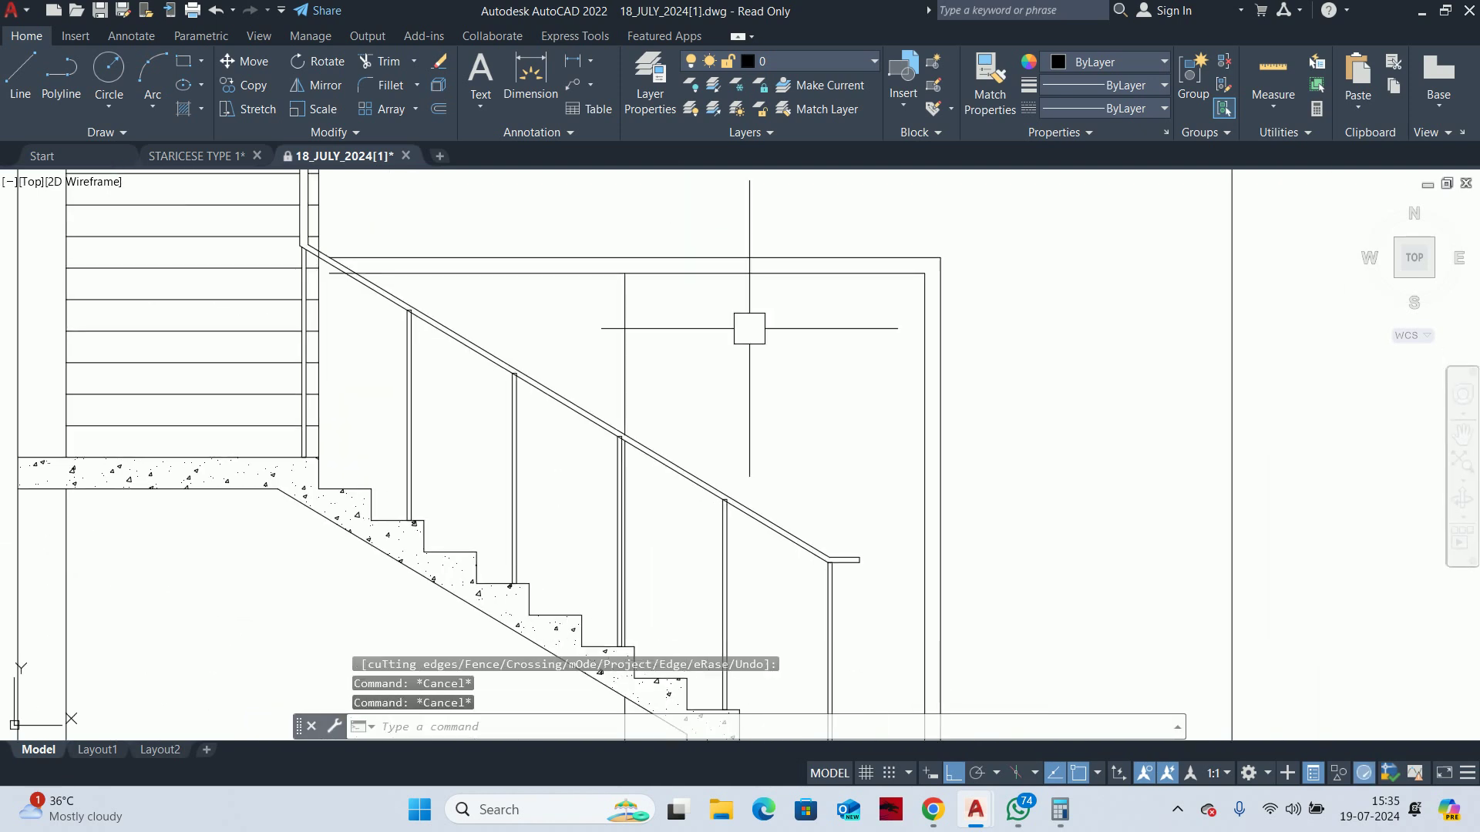
key(Escape)
Offset the frame outline and its vertical line 50 inward
key(Return)
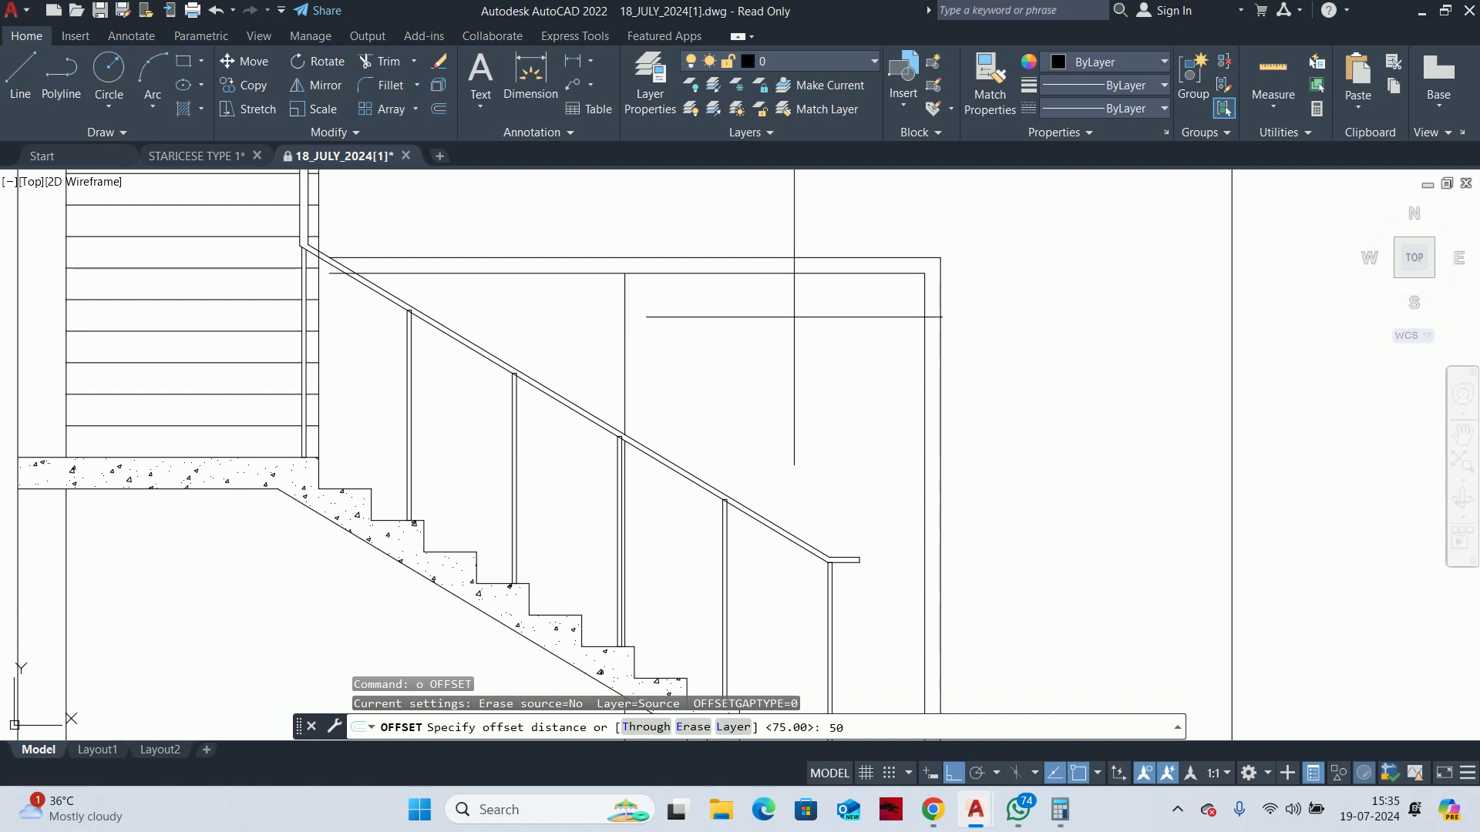
text(0)
key(Return)
click(612, 272)
click(761, 353)
scroll(617, 312, up, 3)
middle_drag(614, 311, 651, 336)
click(659, 334)
click(496, 232)
click(659, 317)
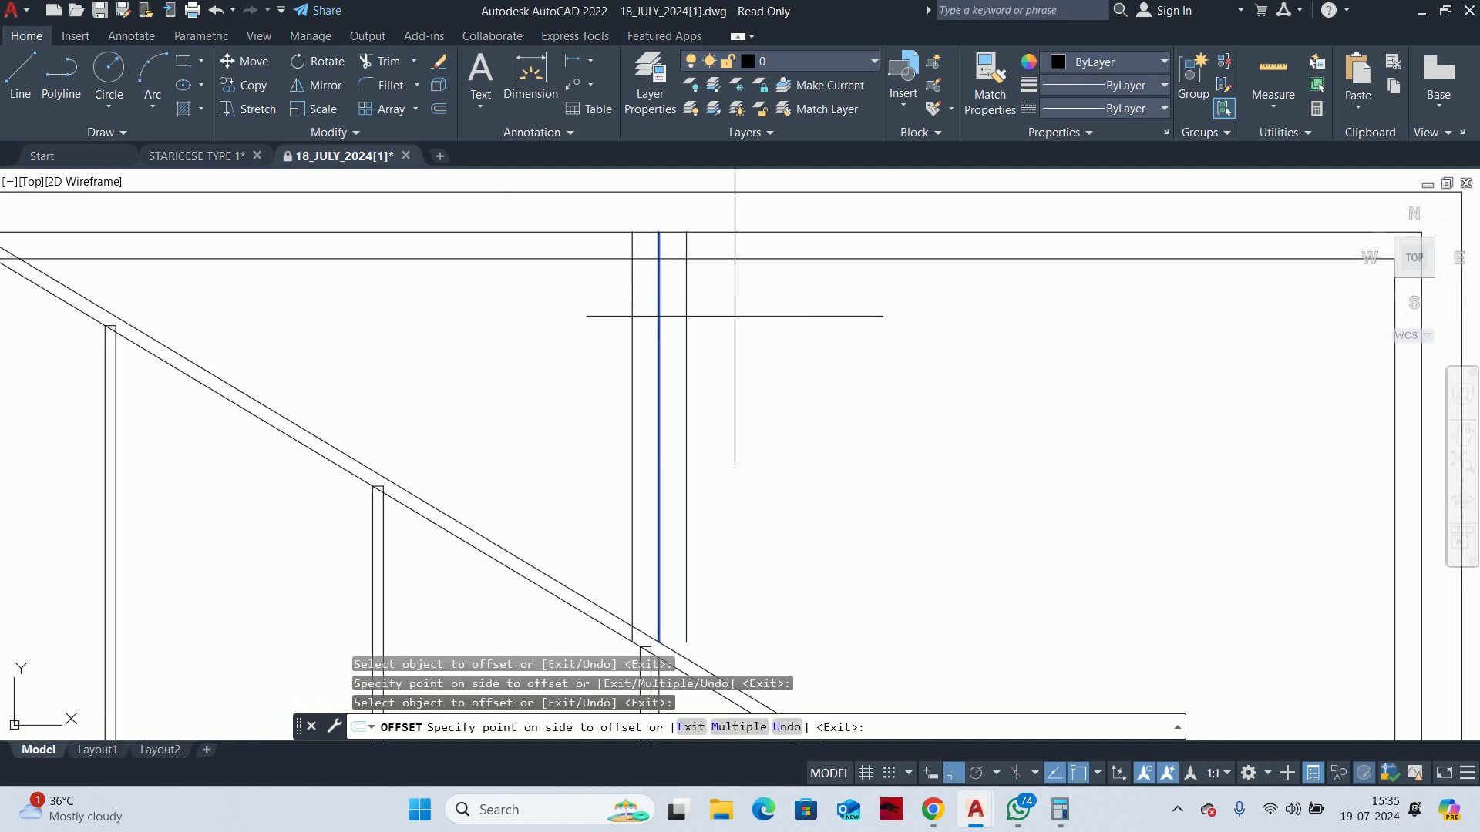
key(Escape)
key(Escape)
Trim the vertical segment above the frame and the overlaps inside it
scroll(634, 383, up, 3)
text(tr)
key(Return)
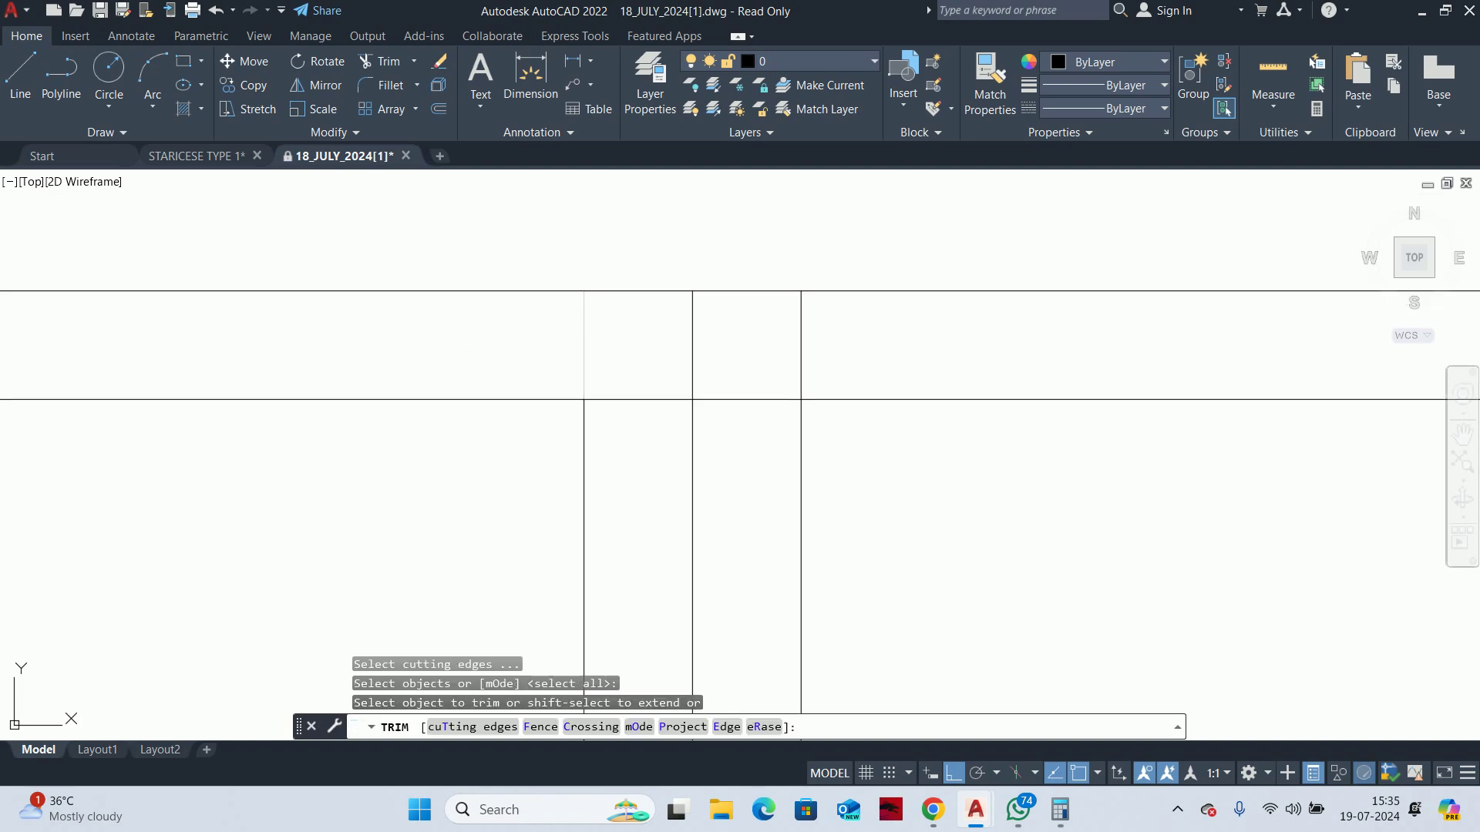
click(593, 328)
click(781, 350)
scroll(793, 420, down, 5)
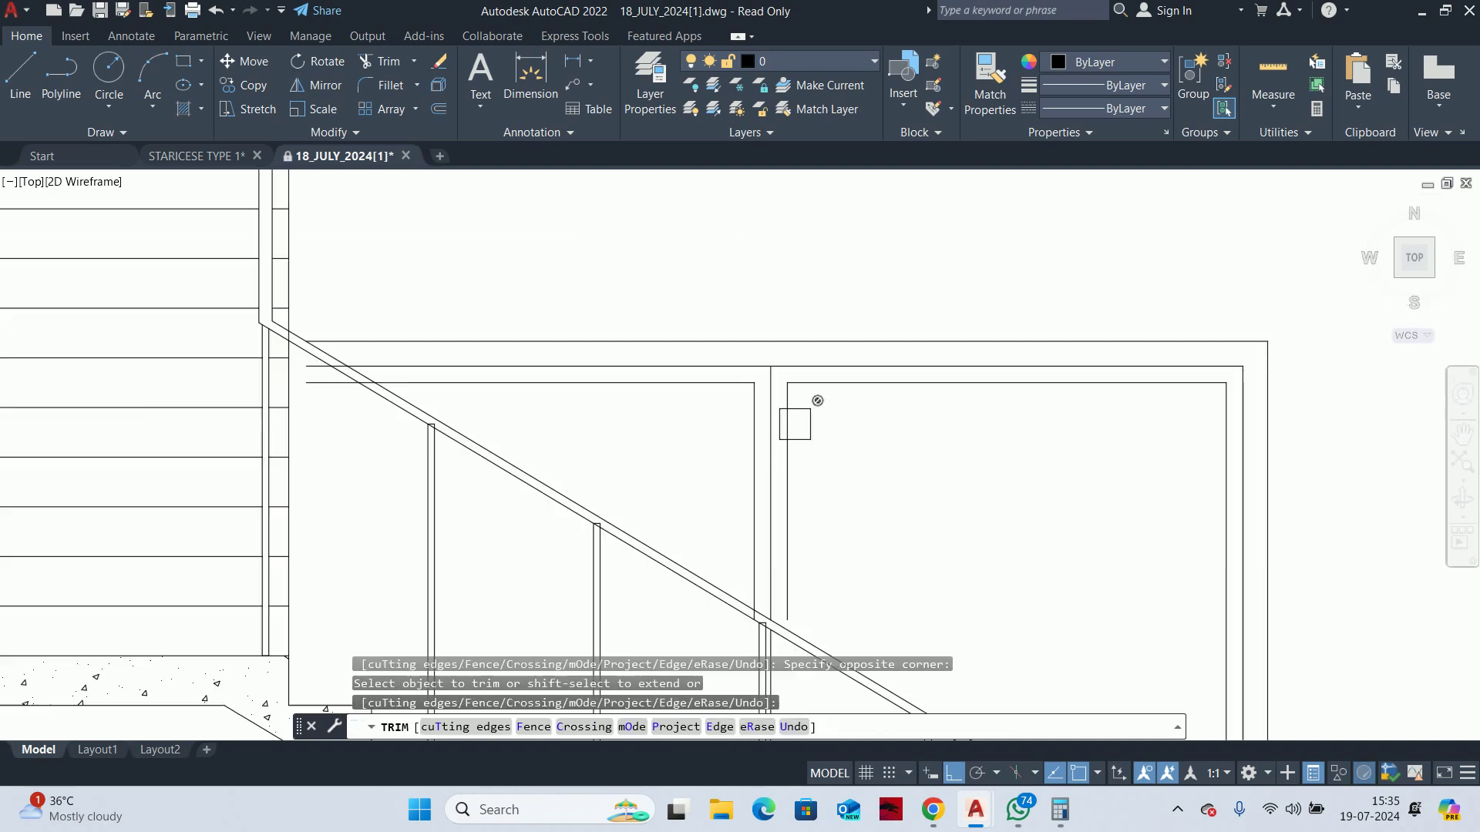
scroll(770, 290, up, 2)
scroll(779, 462, up, 2)
scroll(743, 457, up, 2)
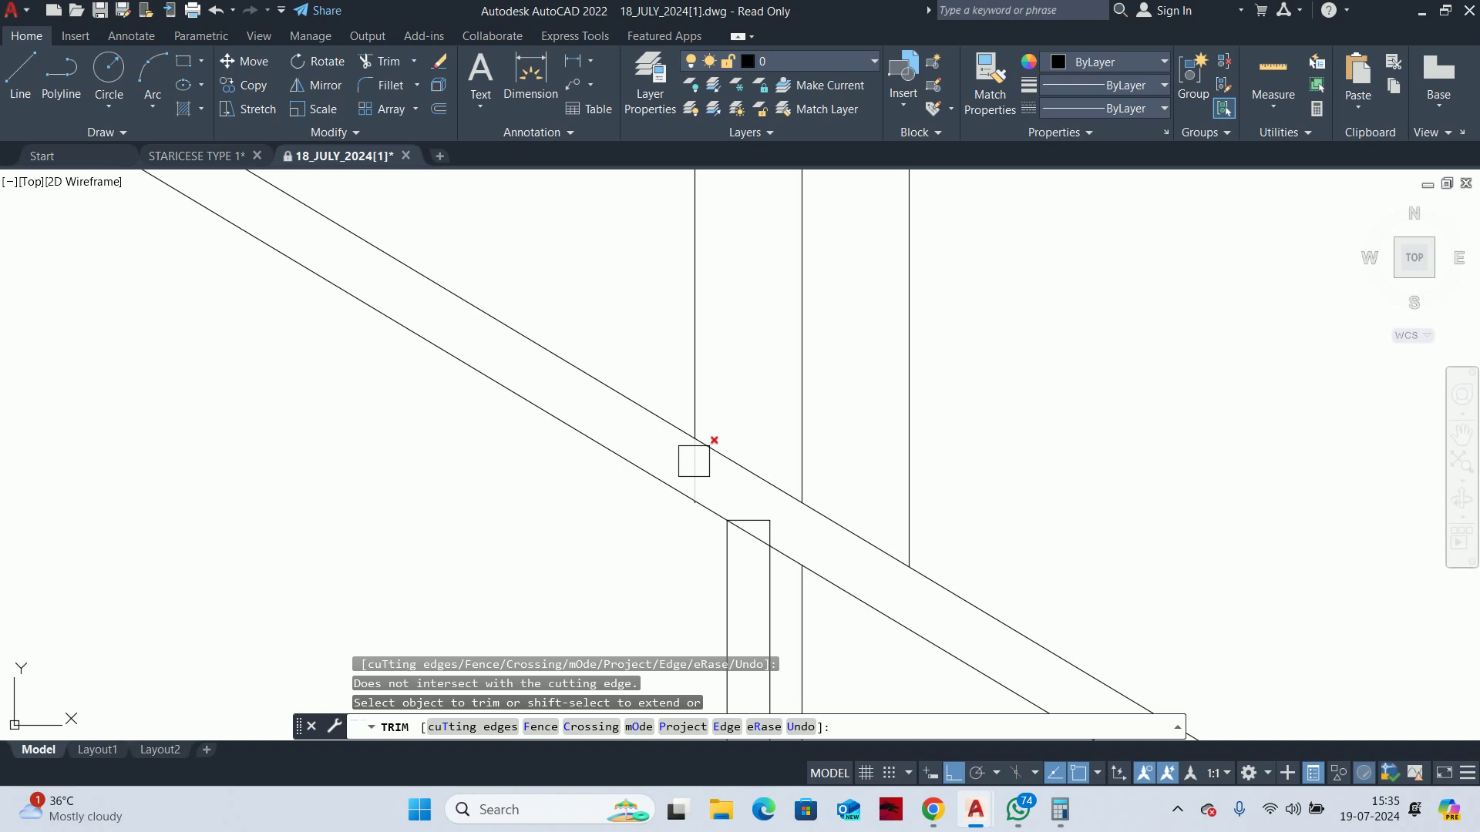
scroll(740, 502, down, 2)
key(Escape)
key(Escape)
Offset another line by 50 near the handrail
text(o)
key(Return)
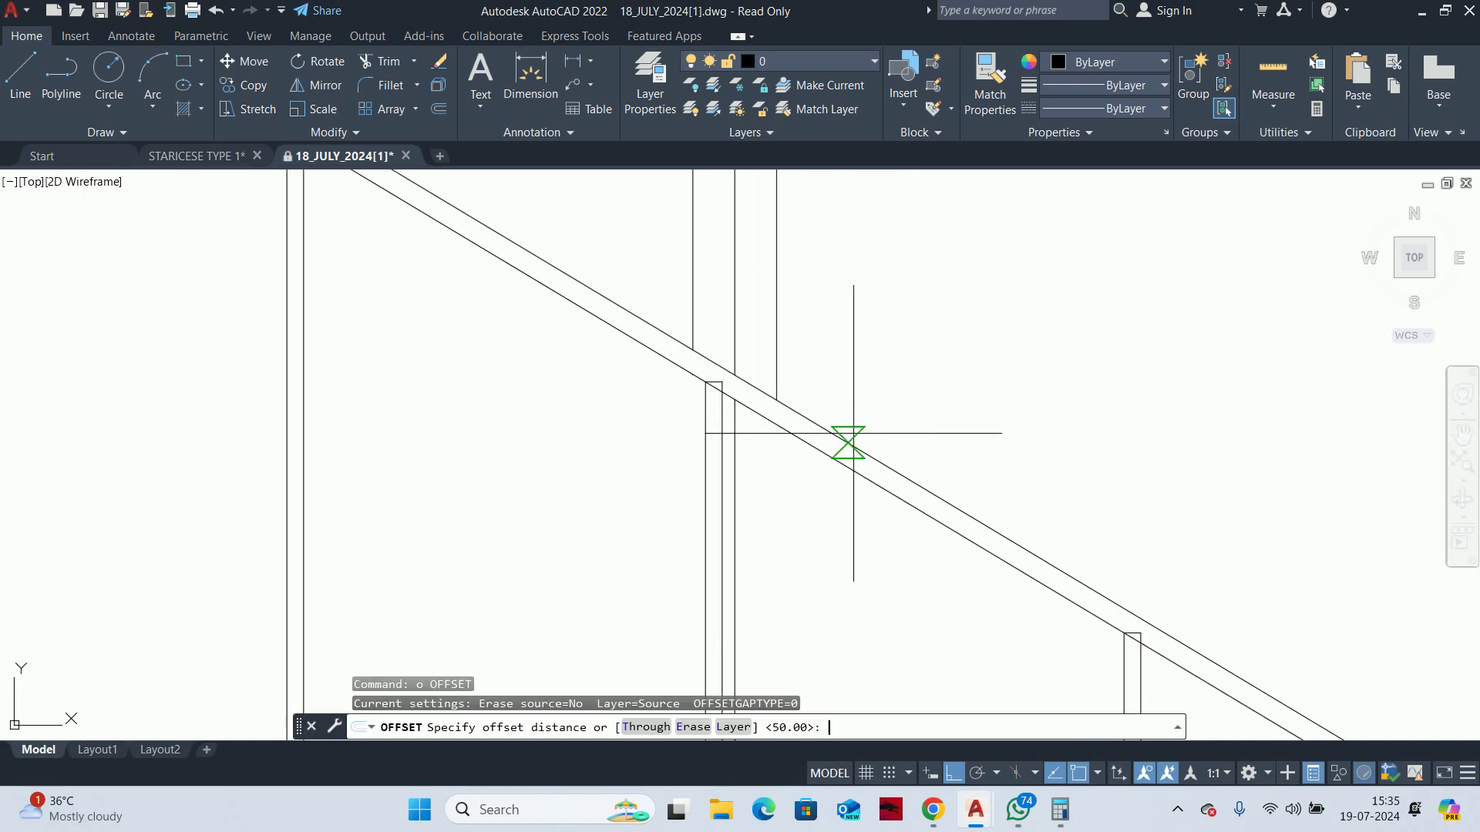
scroll(739, 487, up, 2)
text(0)
key(Return)
click(730, 478)
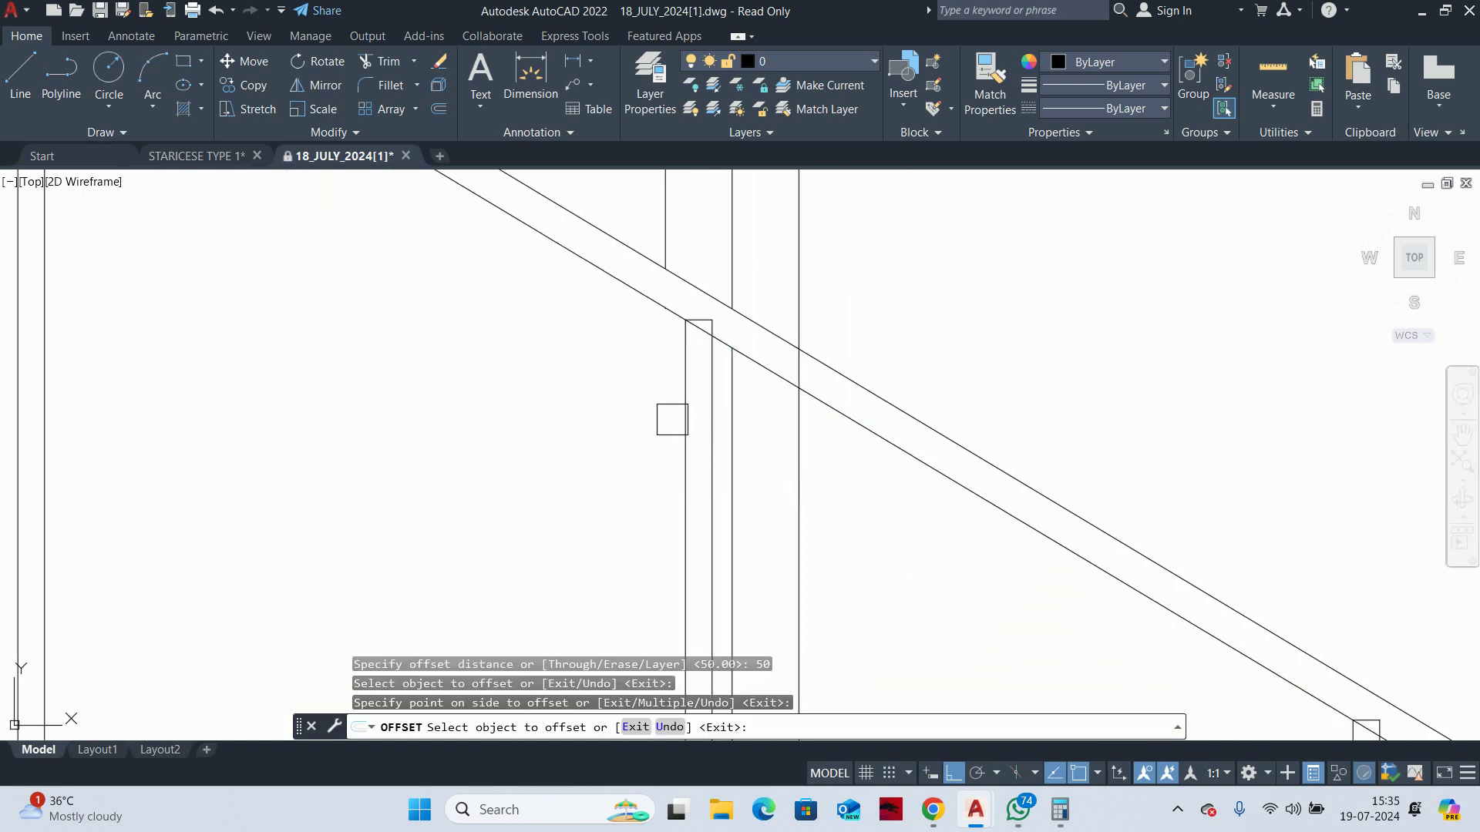
click(729, 430)
scroll(672, 381, up, 2)
key(Escape)
key(Escape)
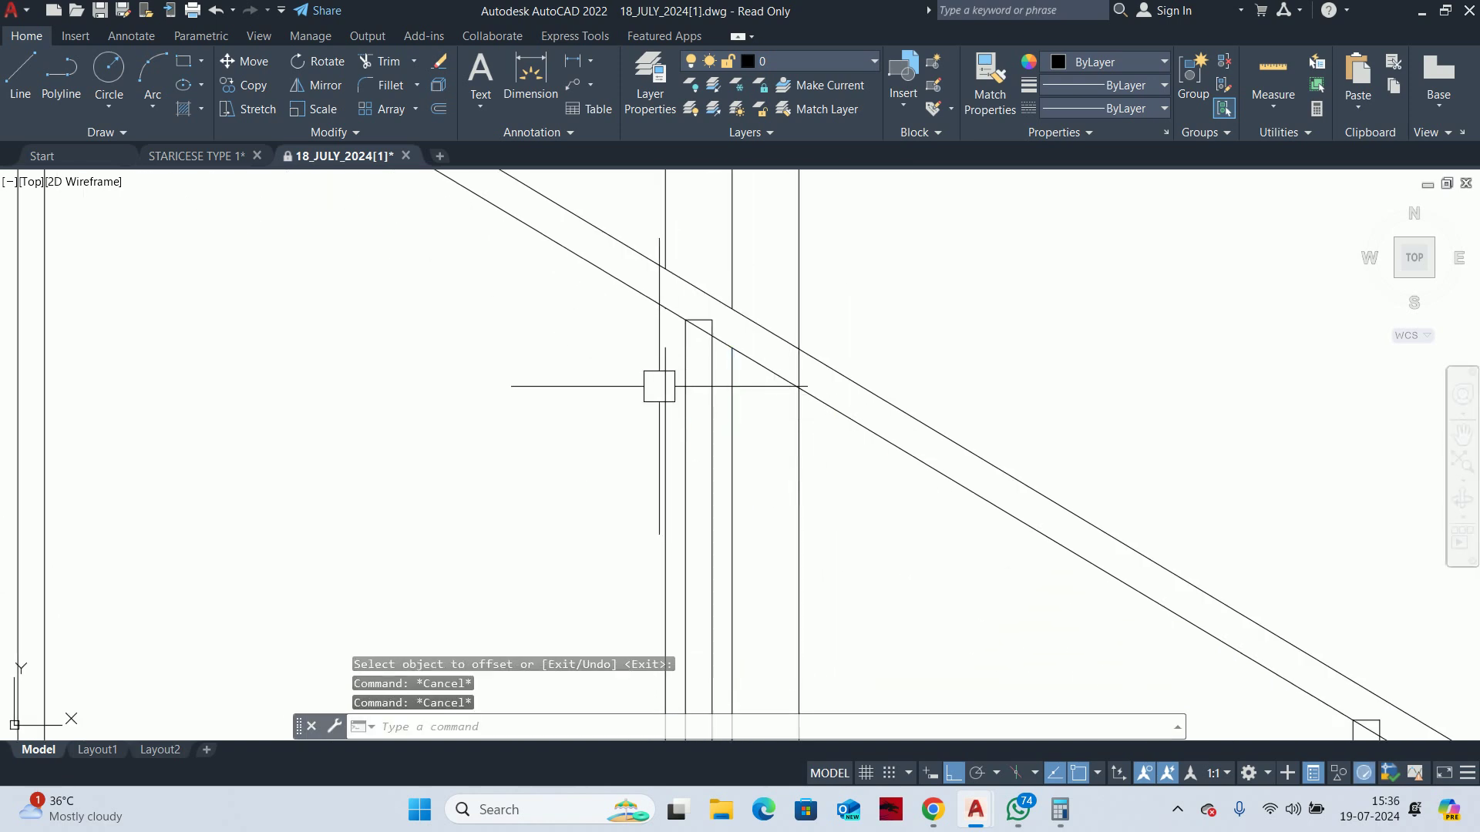
Start the EXTEND command to lengthen lines to the railing
text(ex)
key(Return)
scroll(836, 356, up, 3)
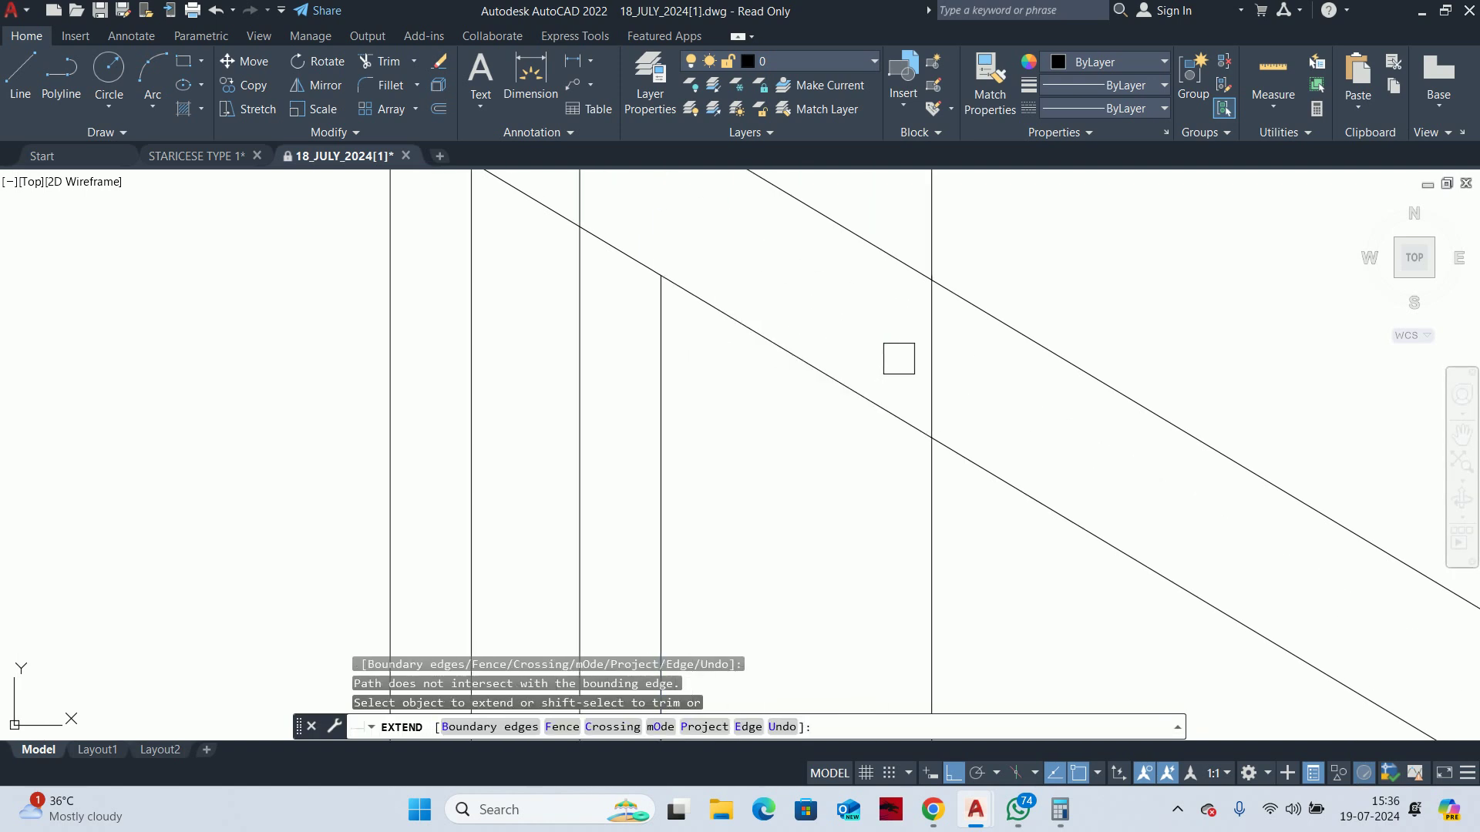
Offset the vertical line under the stair by 50 to both sides
scroll(859, 472, down, 3)
scroll(804, 357, up, 1)
scroll(800, 446, up, 1)
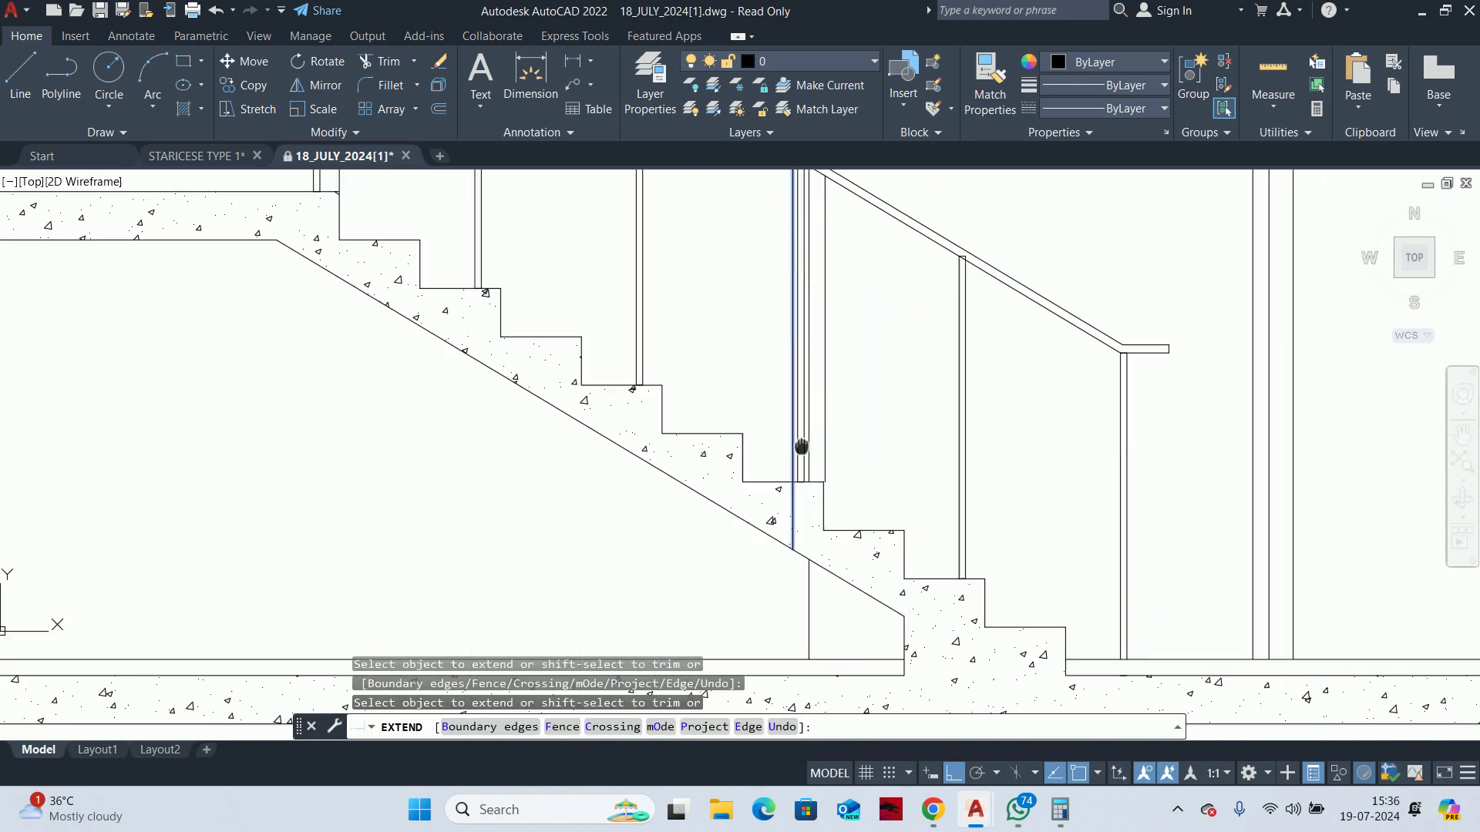
key(Escape)
text(o)
key(Return)
text(50)
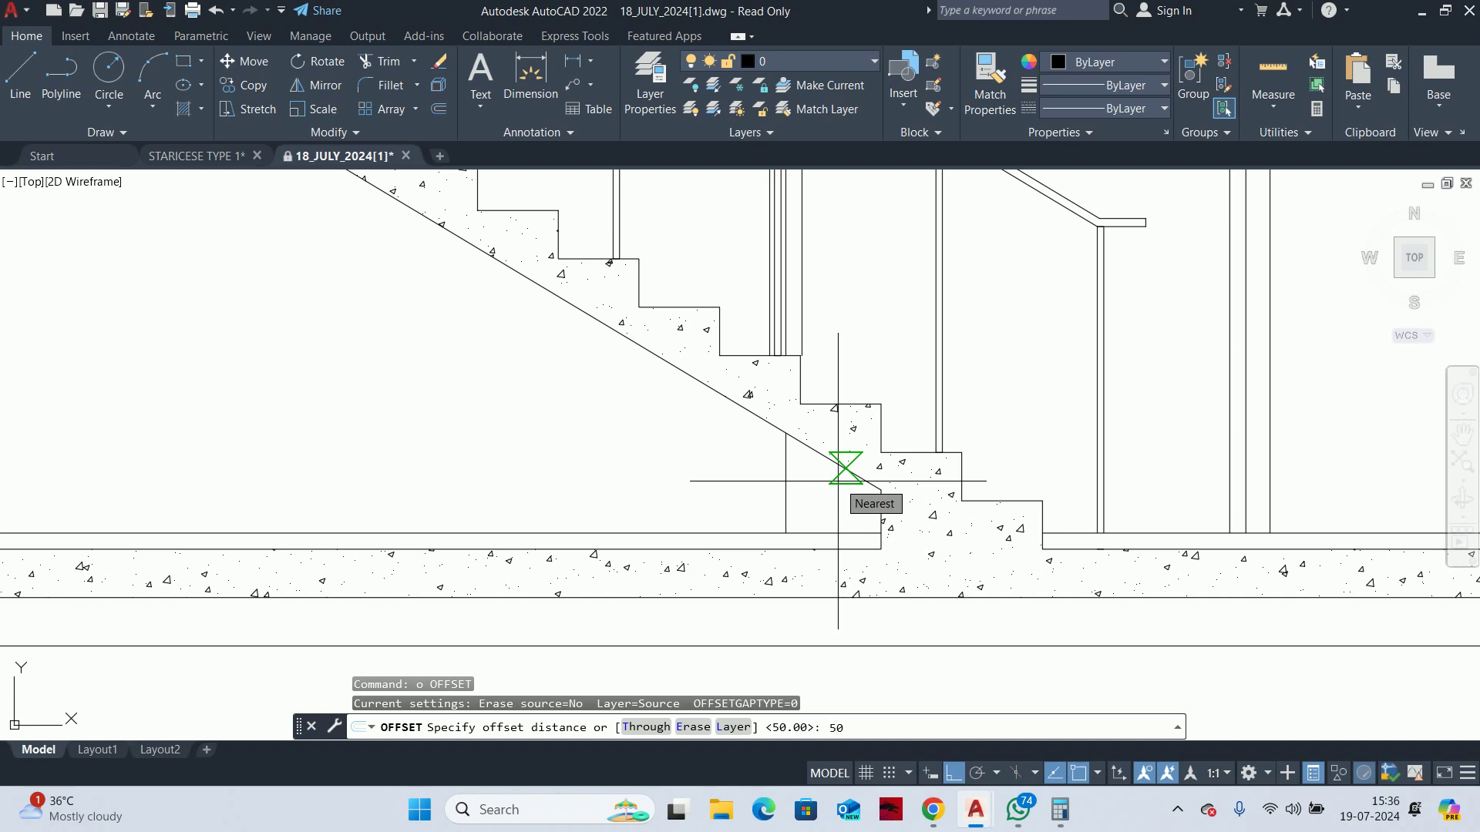
key(Return)
click(786, 505)
click(771, 501)
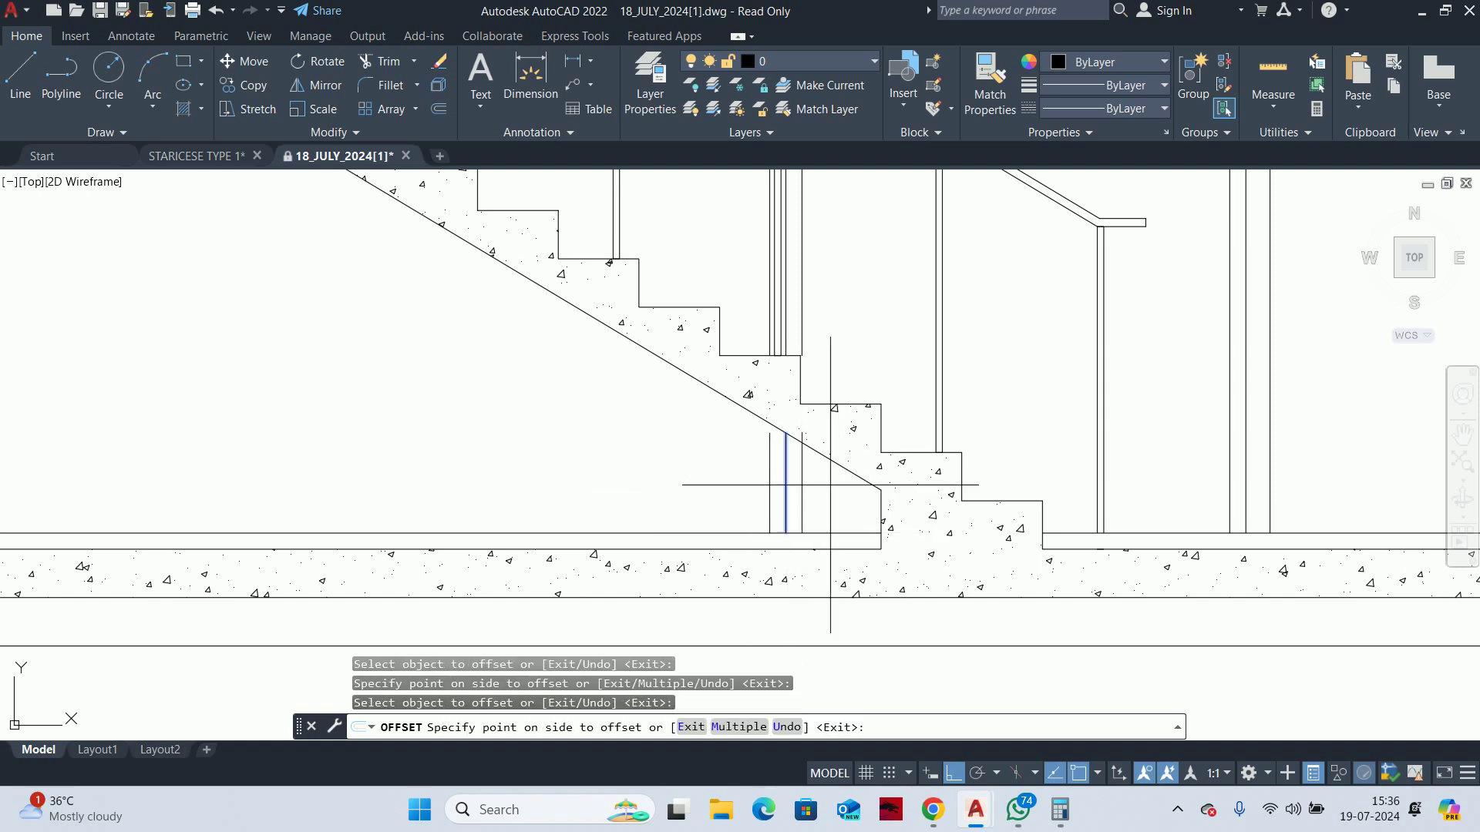
click(794, 463)
key(Escape)
Try trimming the excess lines under the stair, then cancel it
scroll(779, 457, up, 4)
key(Escape)
key(Escape)
key(Return)
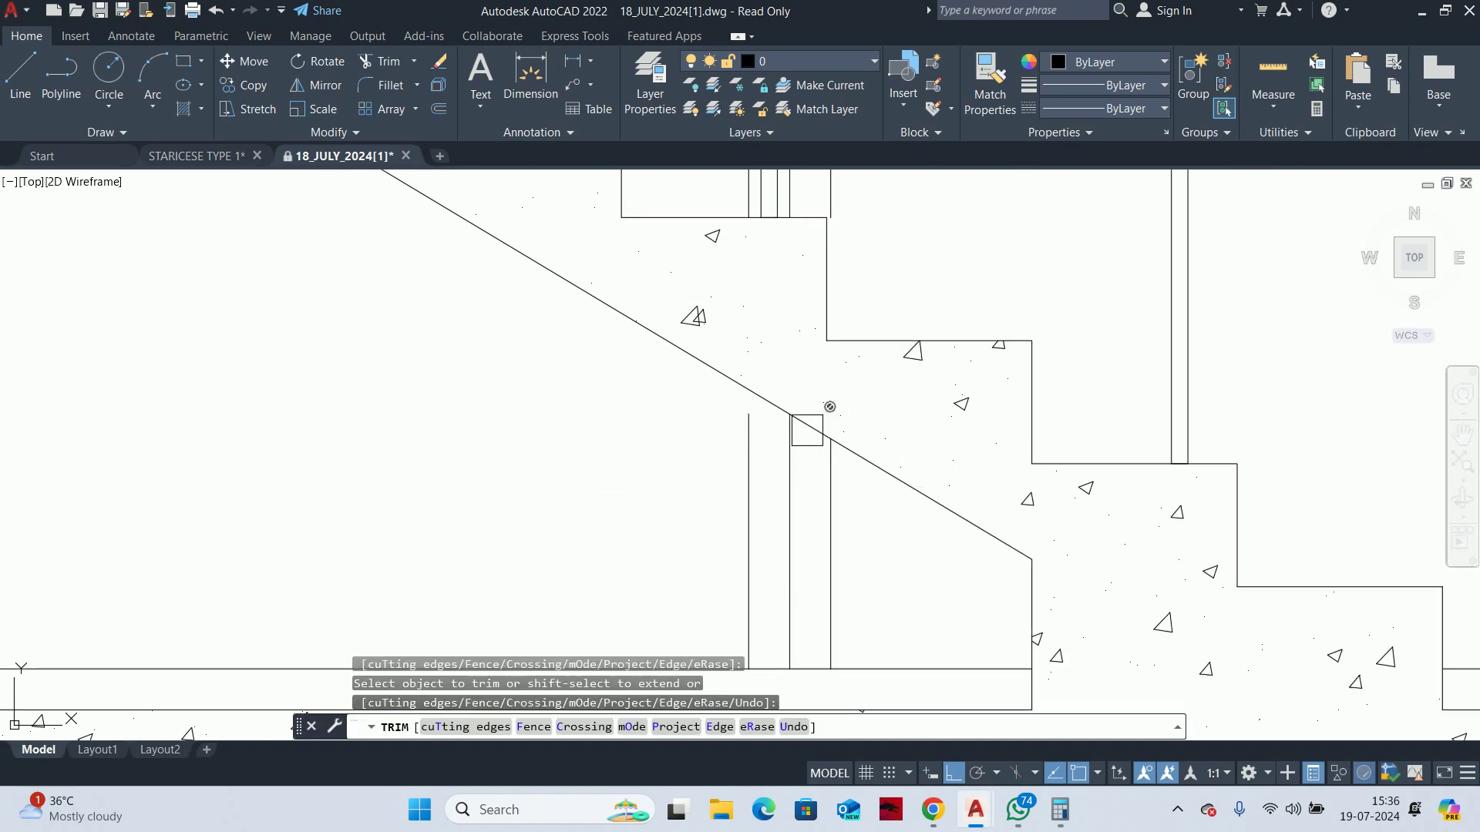
scroll(750, 453, down, 5)
key(Escape)
scroll(783, 387, up, 10)
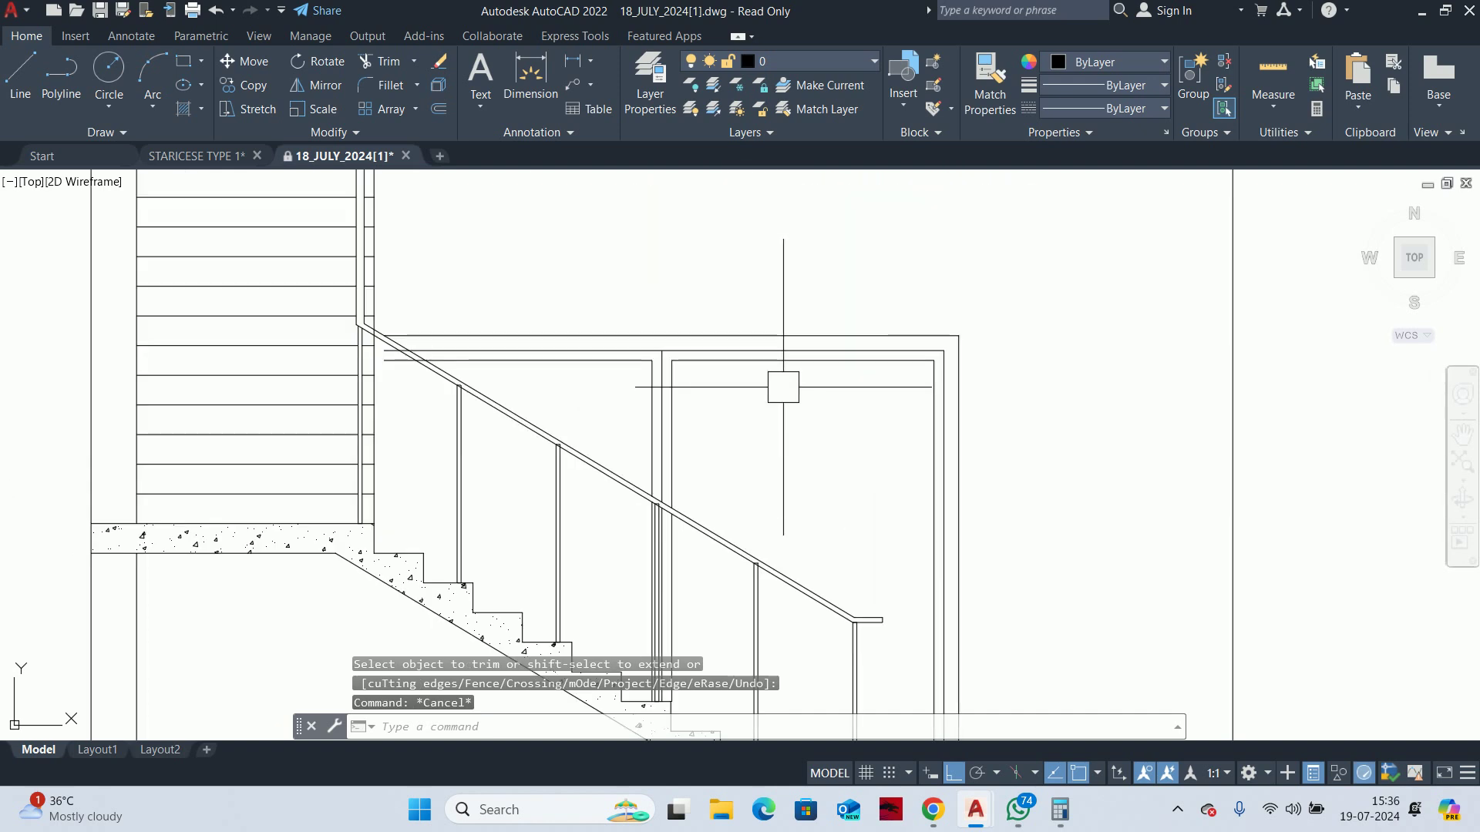
key(Escape)
key(Escape)
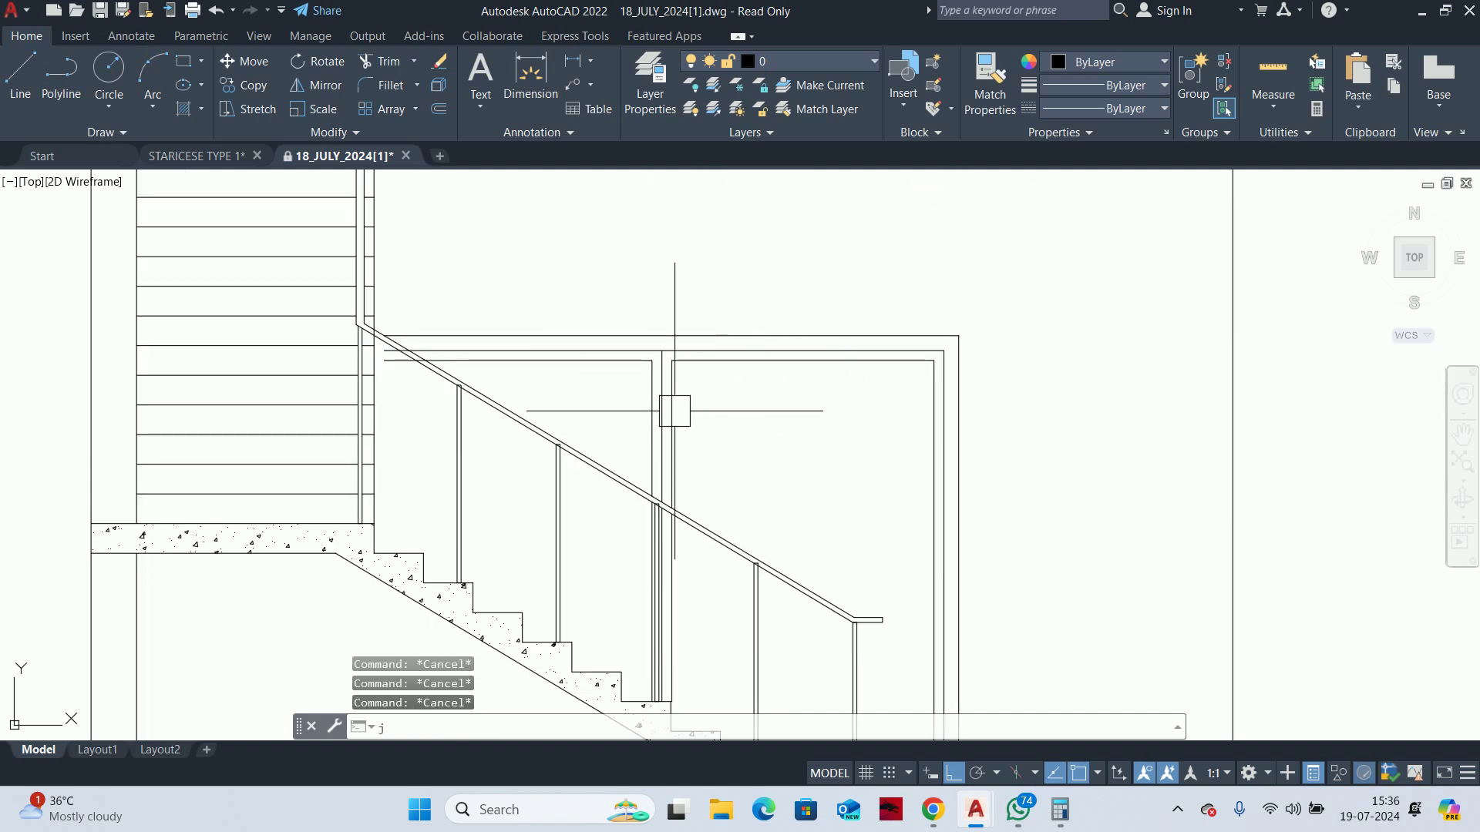
Join the inner door frame segments into a single line
key(Return)
scroll(723, 420, up, 2)
click(678, 389)
click(822, 339)
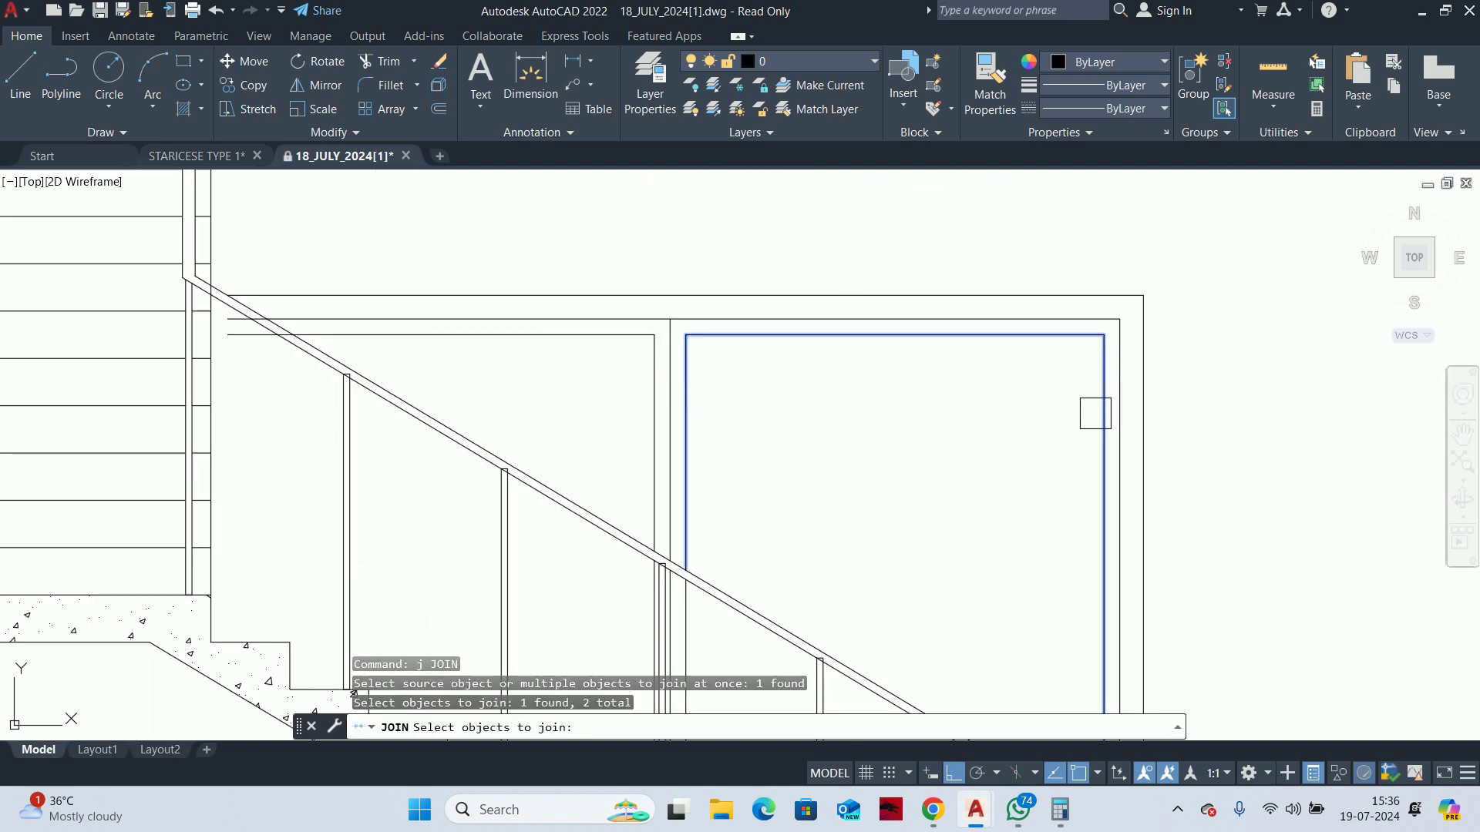
scroll(1107, 386, down, 5)
scroll(971, 436, up, 2)
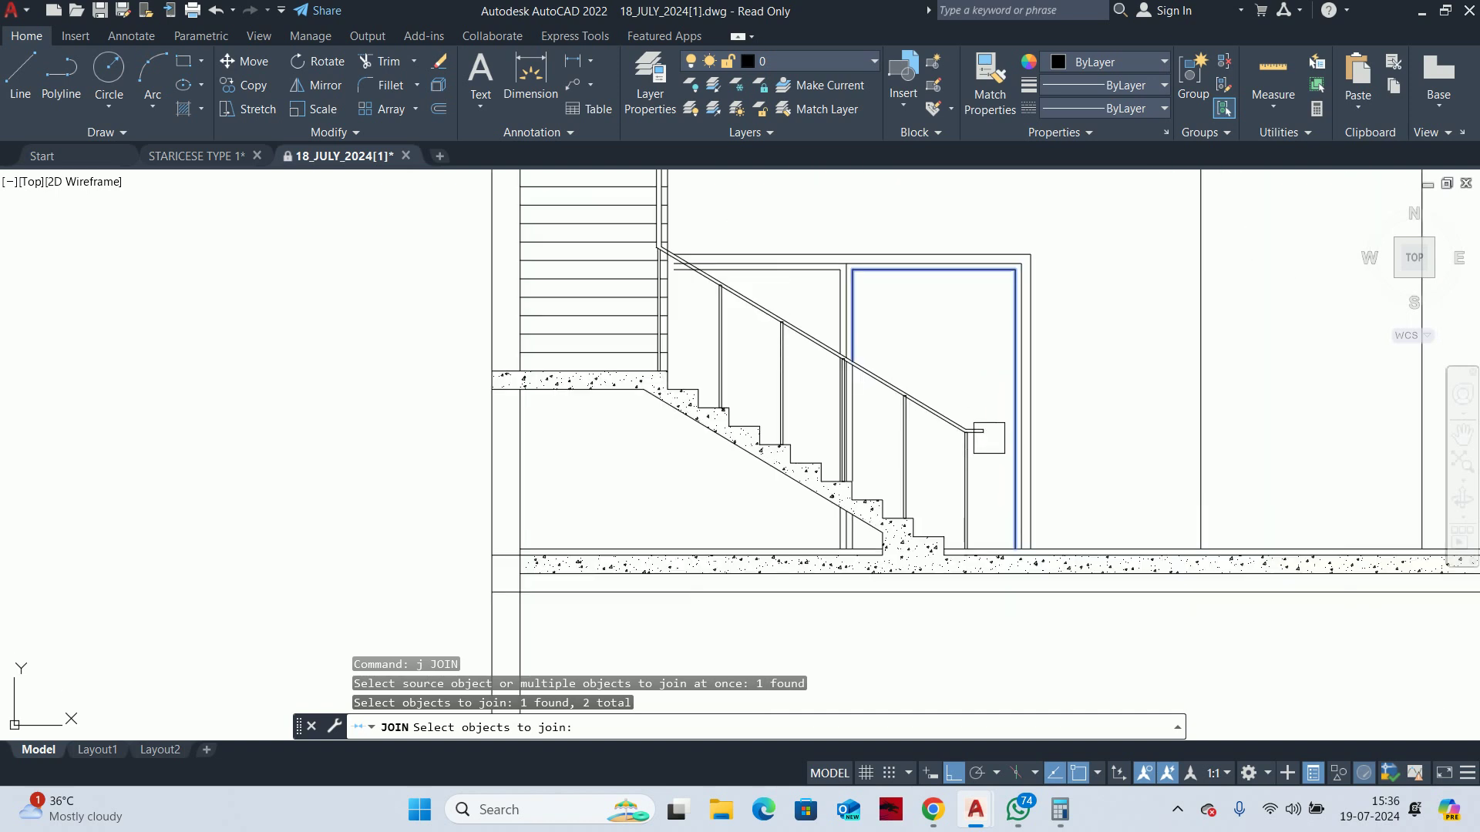
scroll(975, 452, up, 2)
scroll(975, 452, up, 1)
key(Escape)
key(Escape)
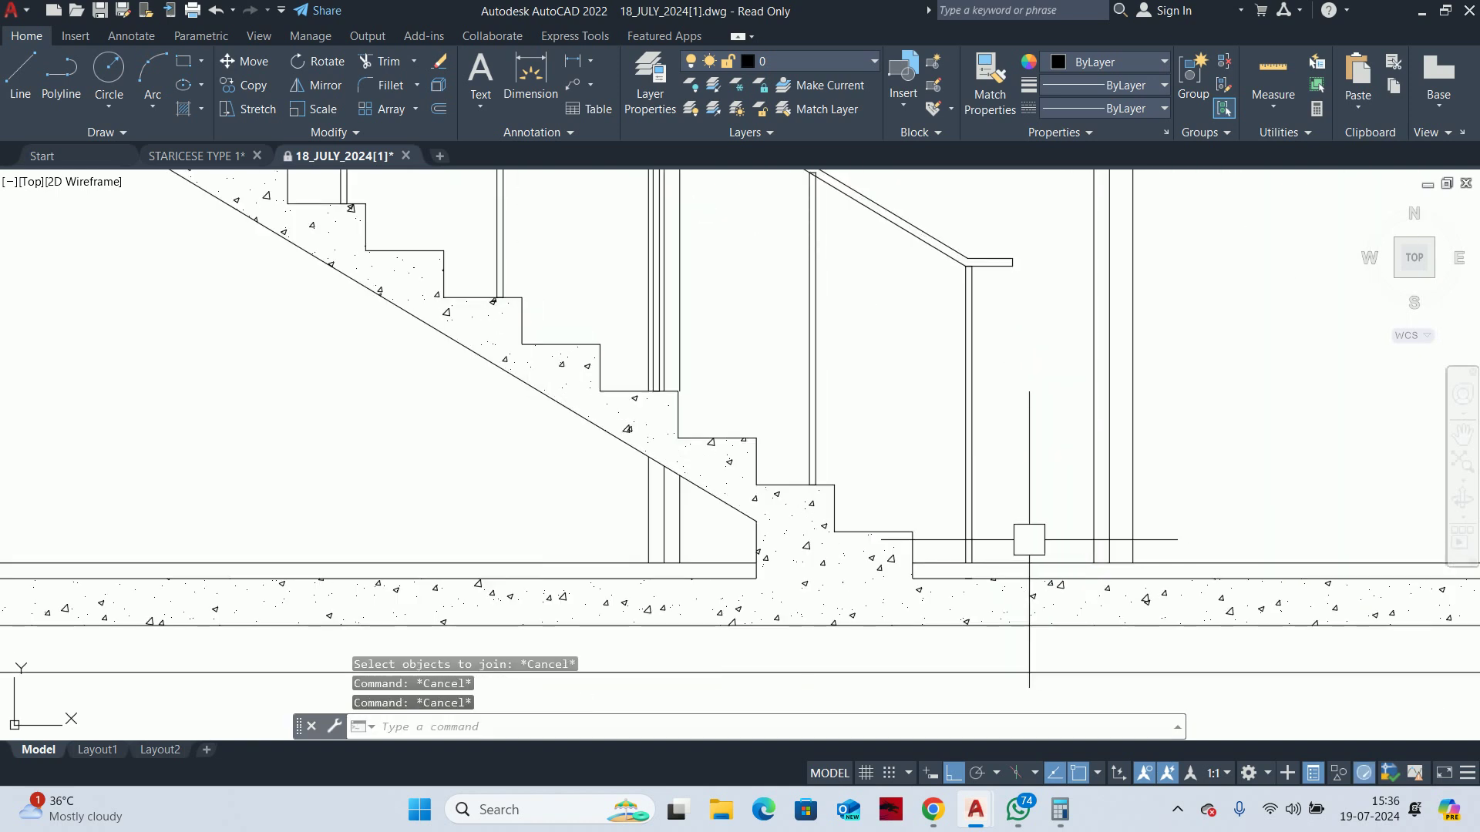
Offset the floor line by 50
text(o)
key(Return)
text(1)
key(Return)
scroll(1029, 539, up, 2)
click(1024, 548)
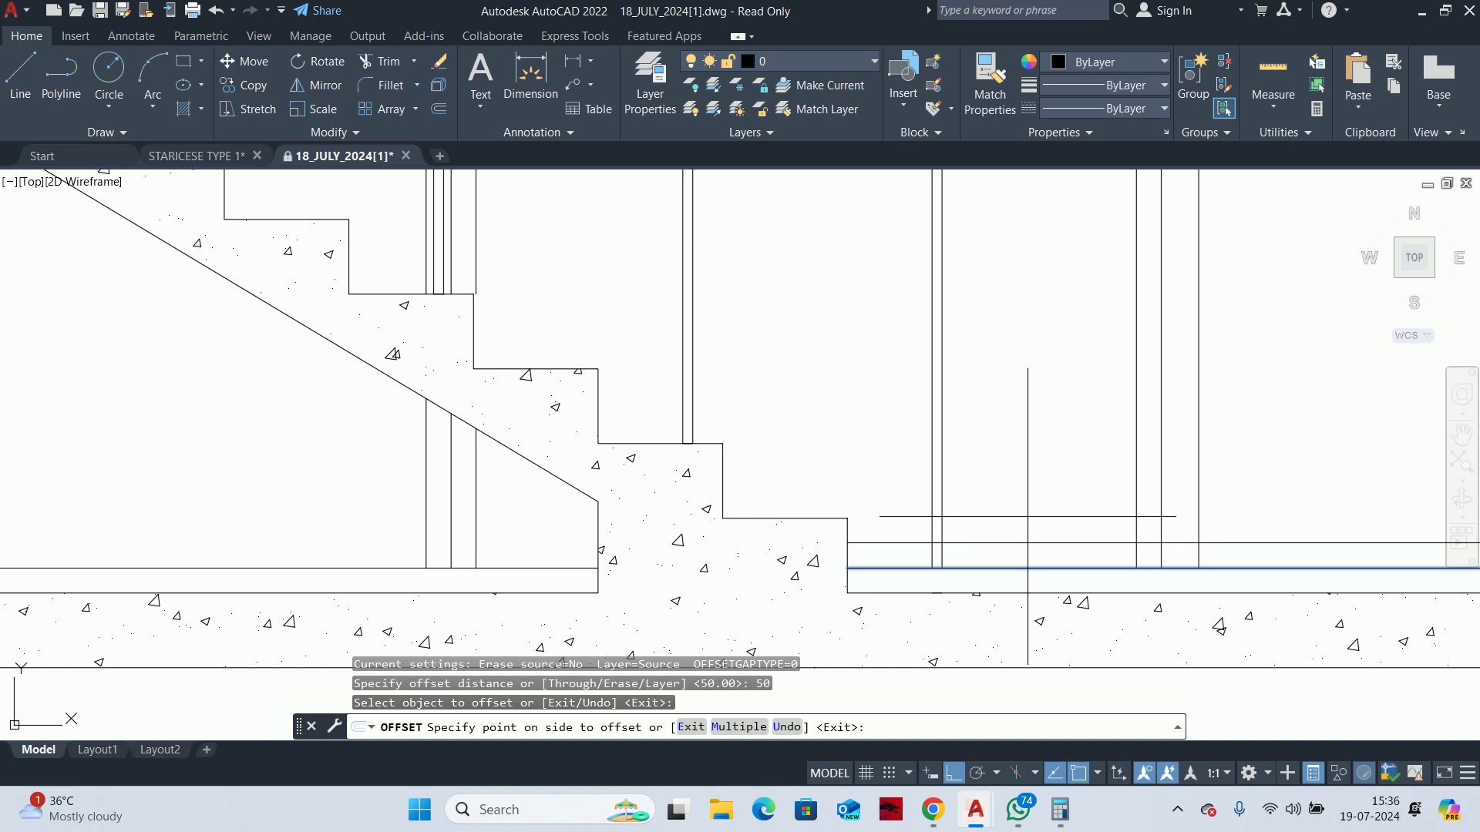
key(Escape)
Run TRIM on the lines beneath the stair, then cancel it
text(tr)
key(Return)
scroll(1090, 555, up, 5)
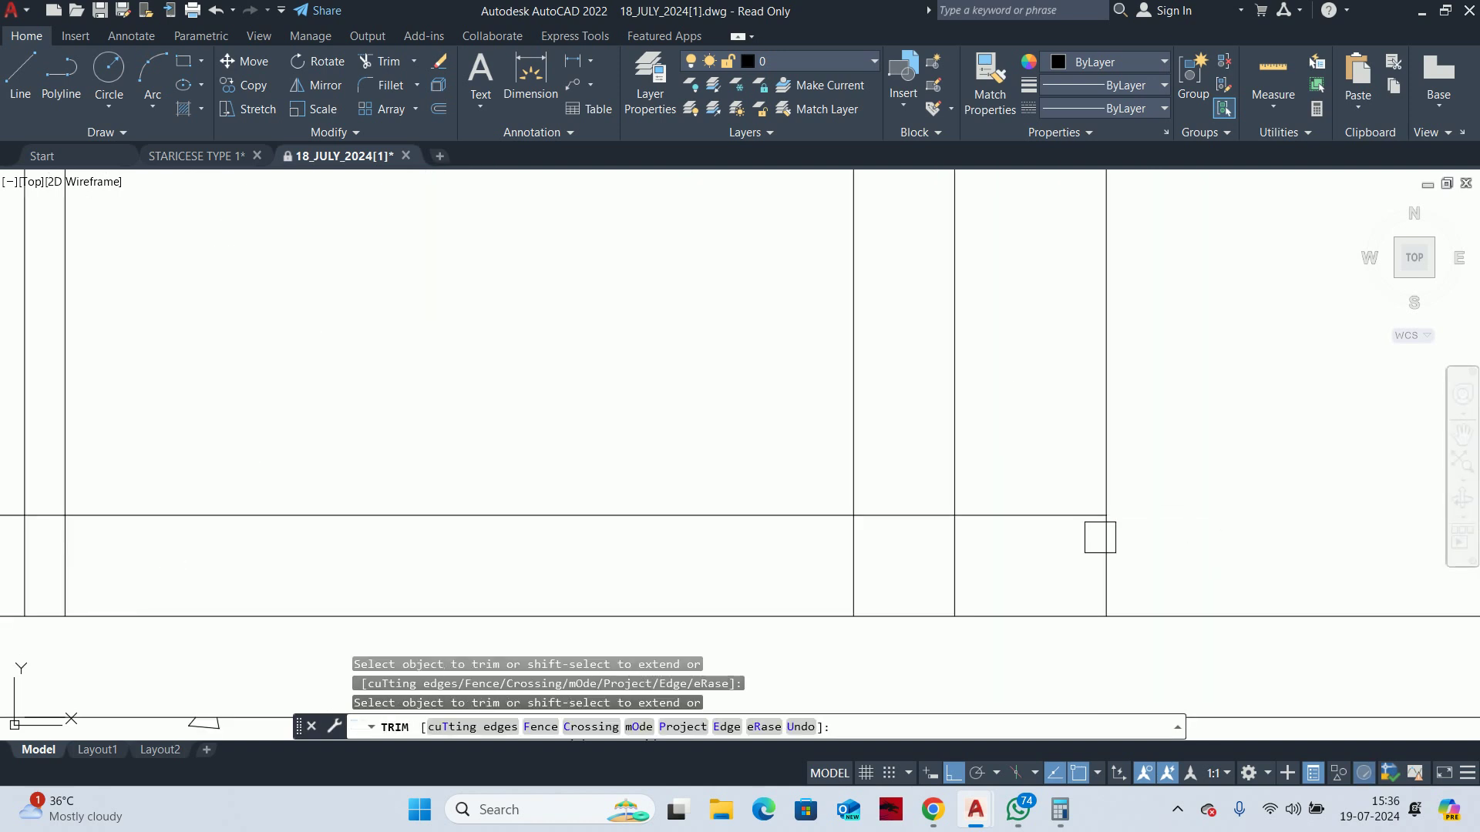
scroll(733, 588, down, 2)
scroll(948, 519, down, 2)
scroll(753, 519, down, 3)
key(Escape)
key(Escape)
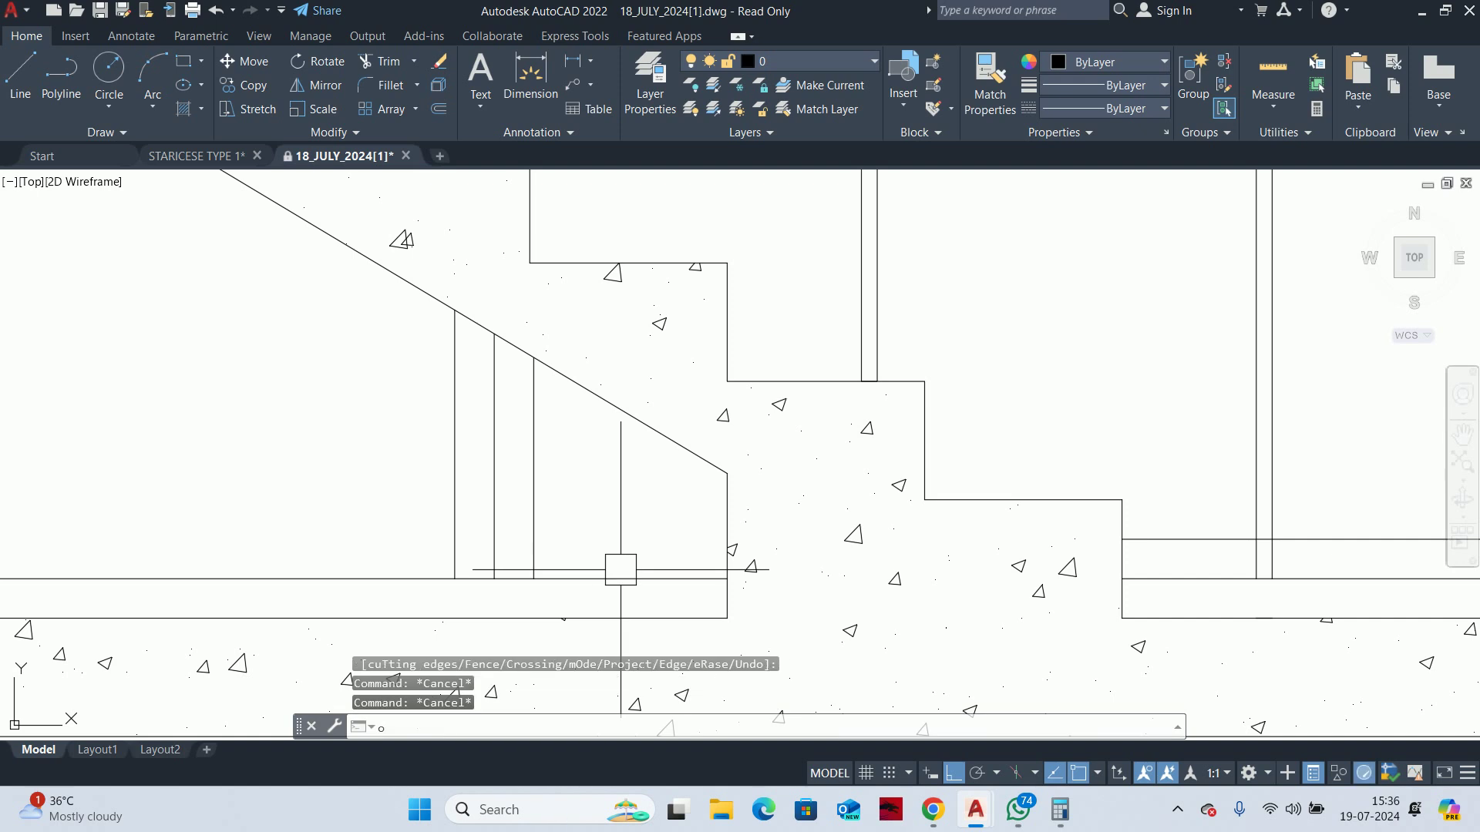
Offset the lower line by 50
key(Return)
text(5)
key(Return)
click(308, 578)
scroll(6, 193, down, 5)
Start a vertical construction line, then cancel it
scroll(778, 505, down, 2)
key(Escape)
key(Escape)
key(Escape)
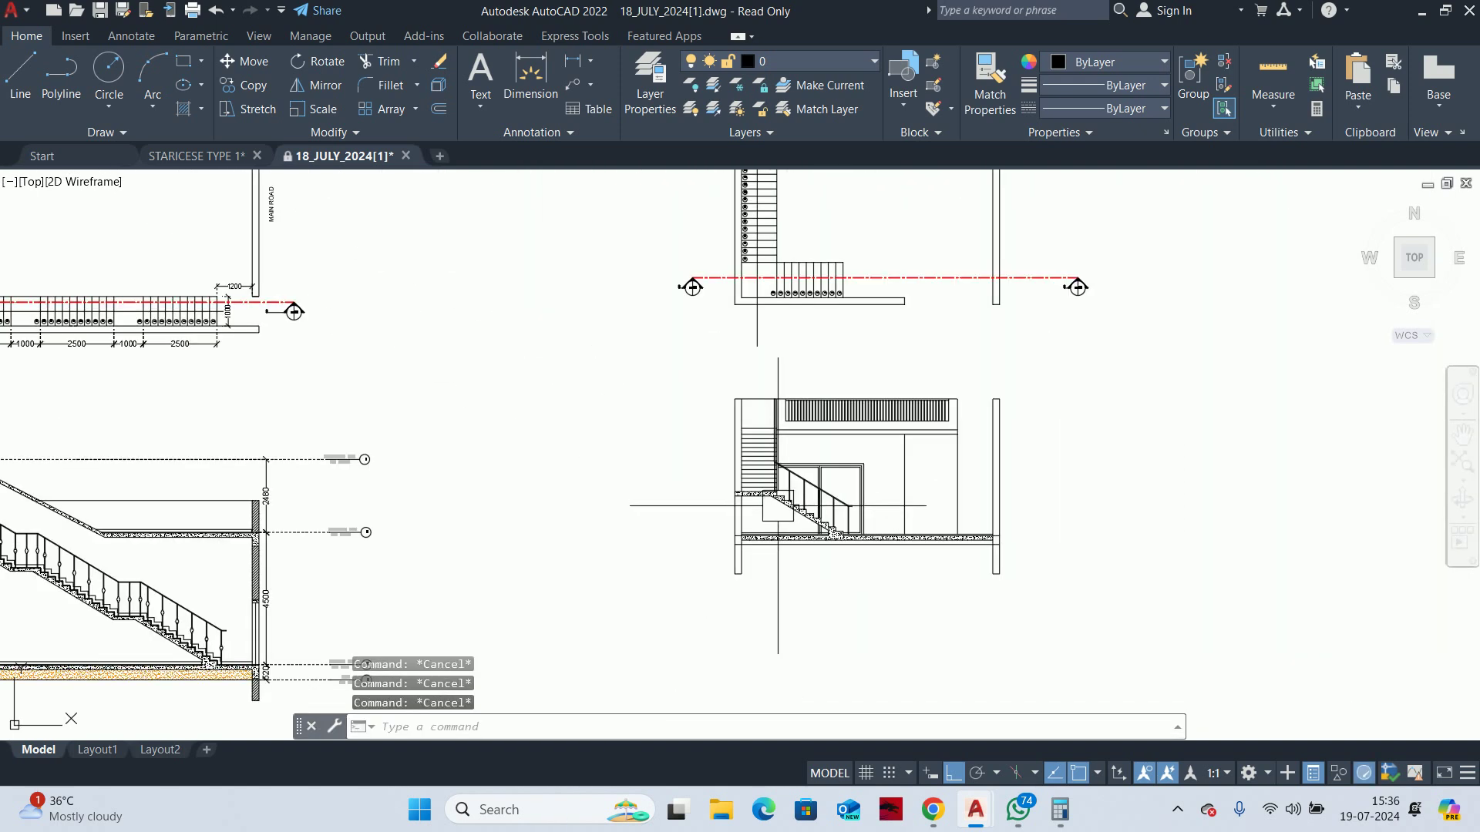
text(xl)
key(Return)
text(v)
key(Return)
scroll(783, 516, down, 2)
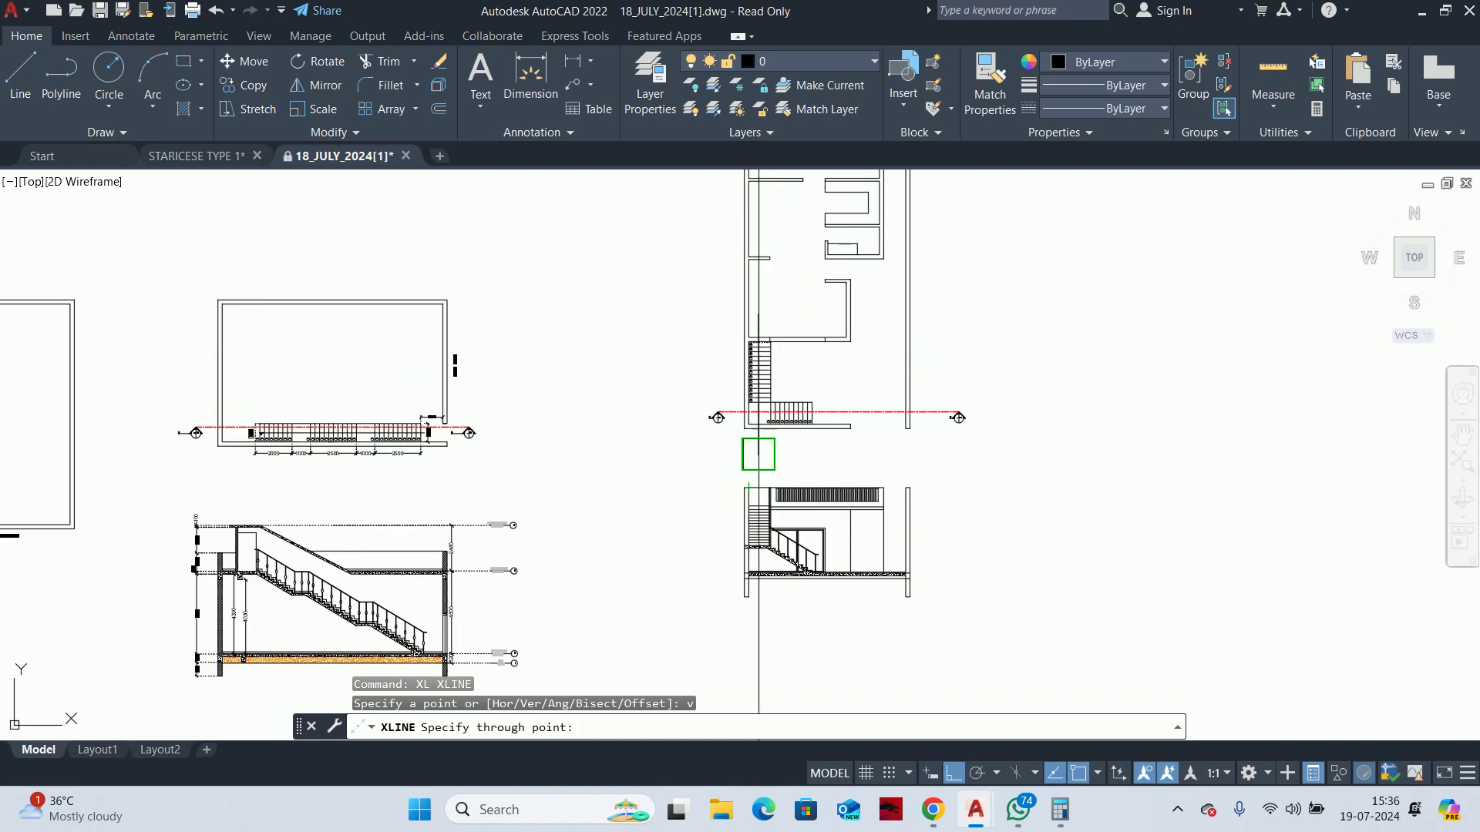
scroll(781, 331, up, 5)
scroll(770, 509, down, 2)
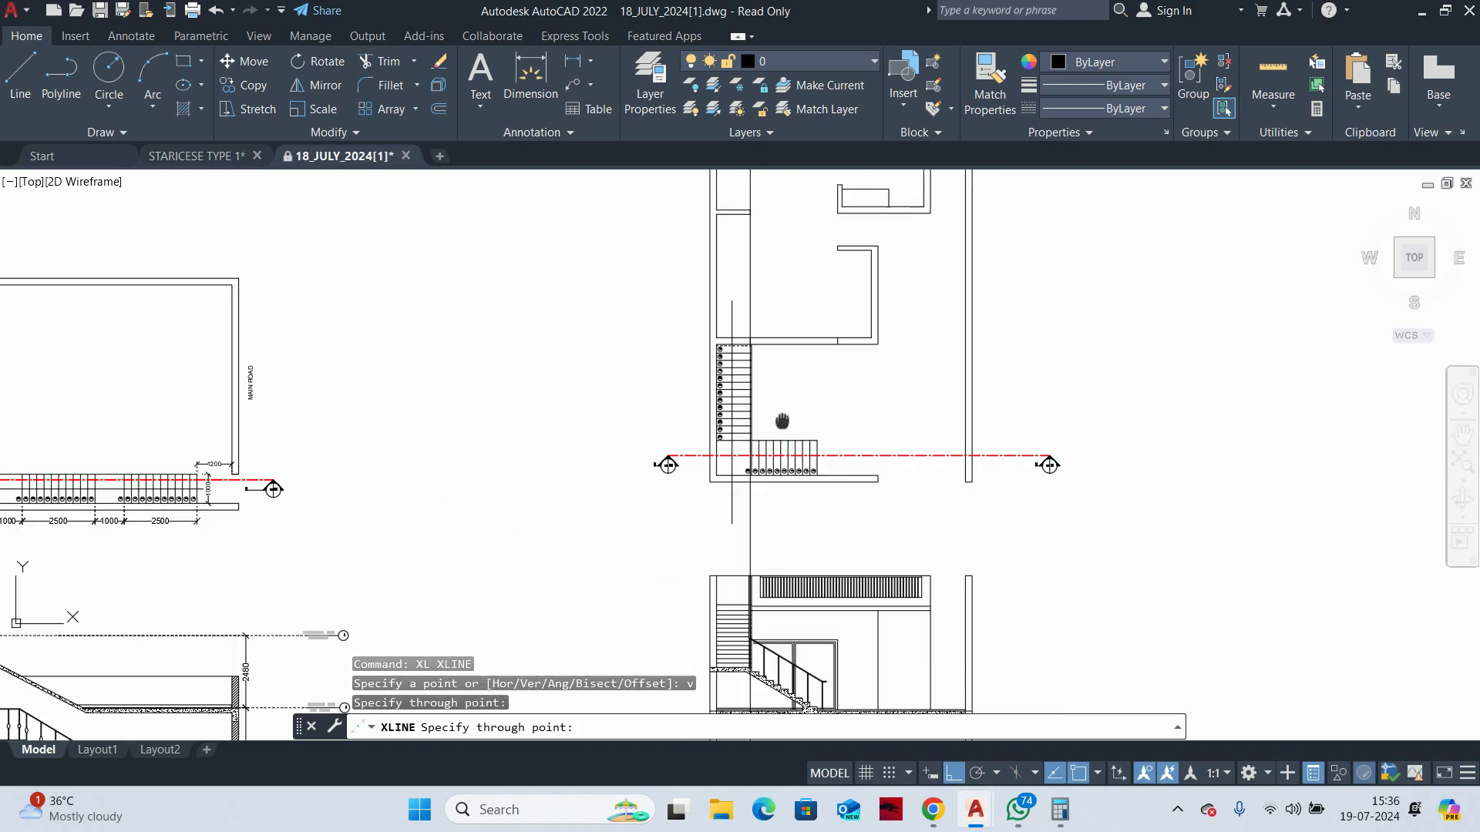
key(Escape)
key(Escape)
scroll(670, 613, up, 3)
scroll(670, 614, up, 3)
scroll(552, 501, up, 3)
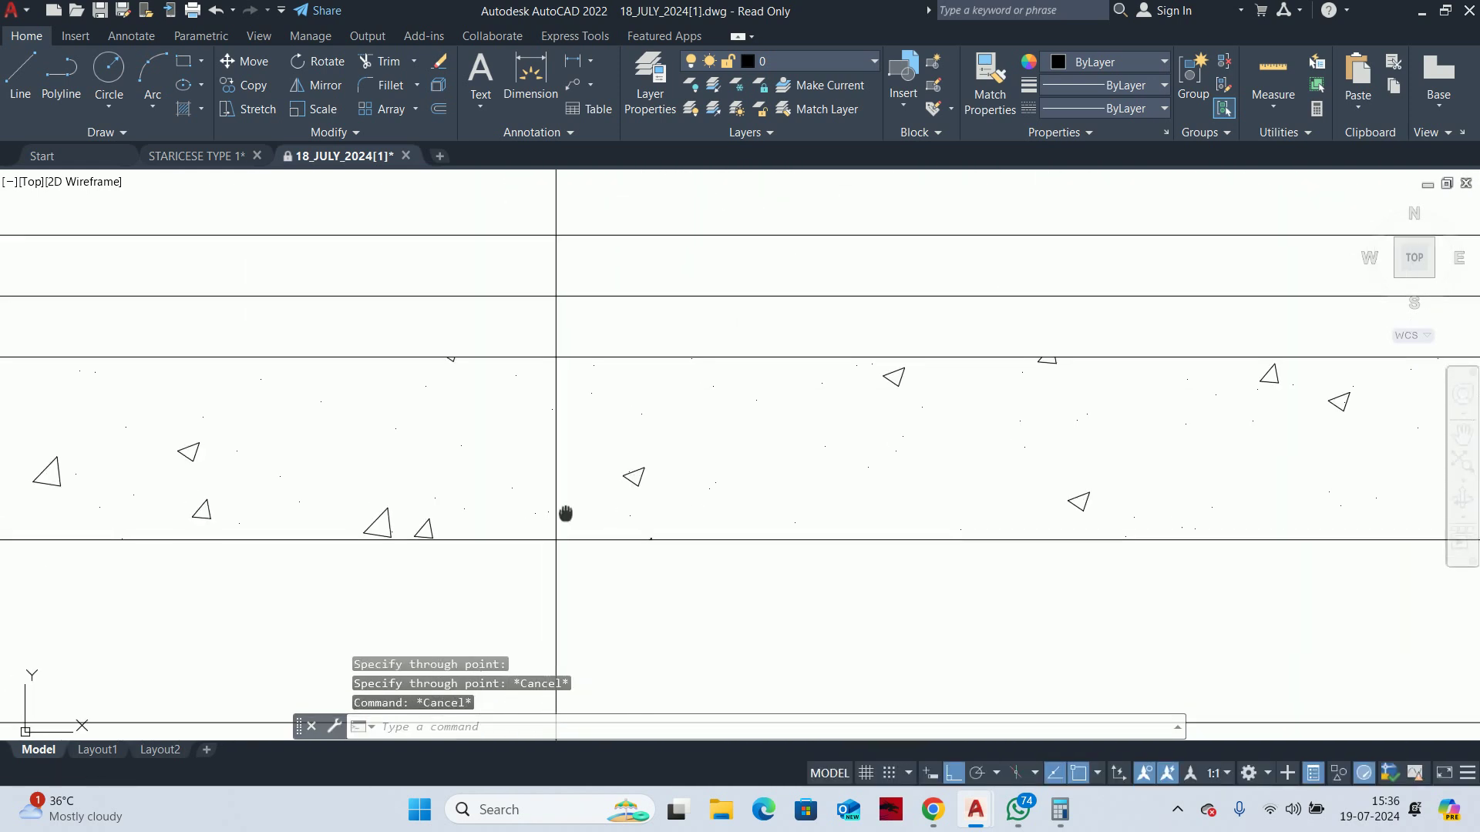
scroll(552, 502, up, 3)
Trim two overshooting line segments beneath the lower stair flight
text(tr)
key(Return)
scroll(582, 541, up, 2)
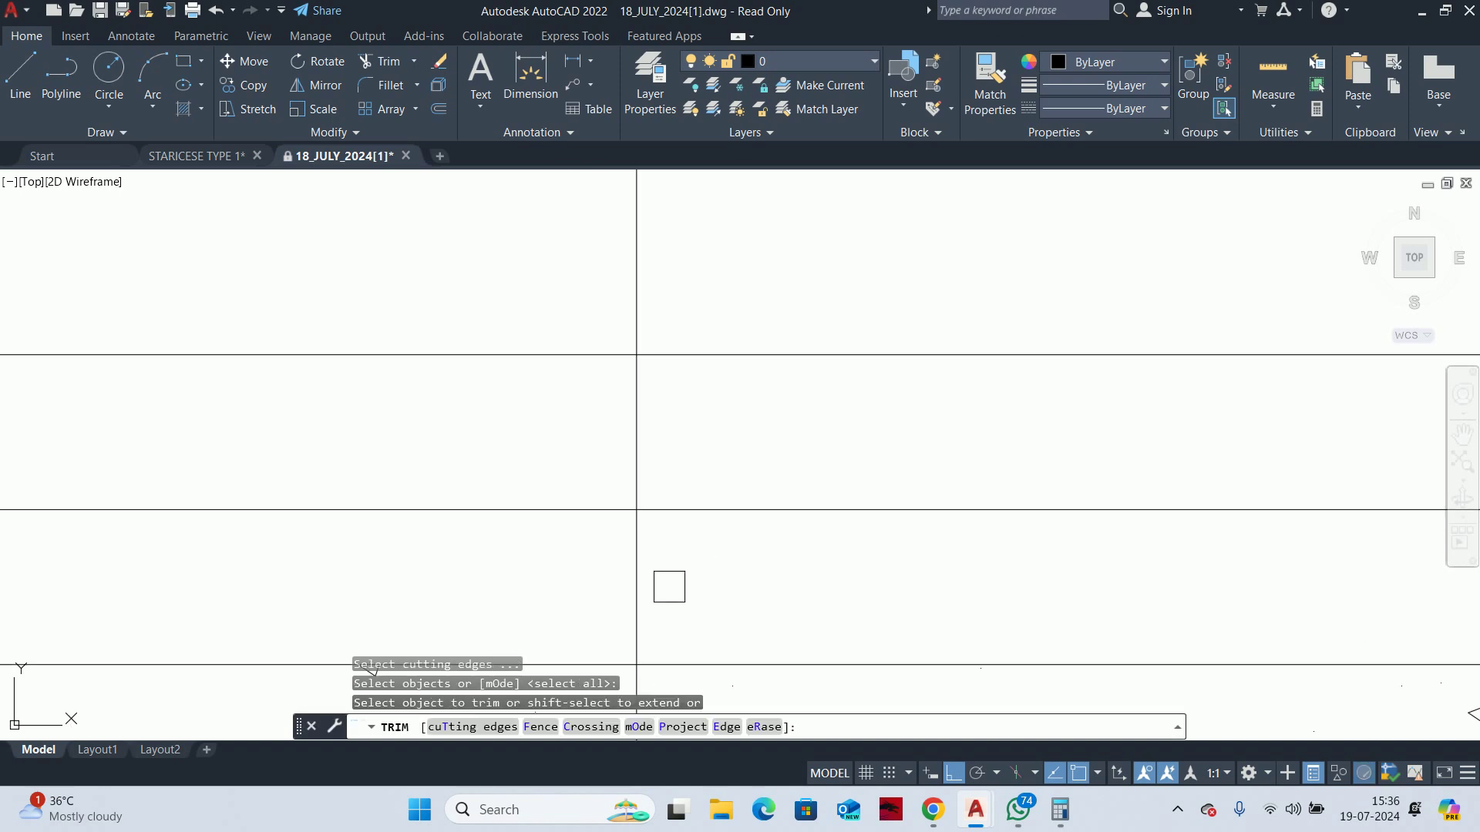
scroll(656, 597, up, 2)
scroll(701, 578, up, 2)
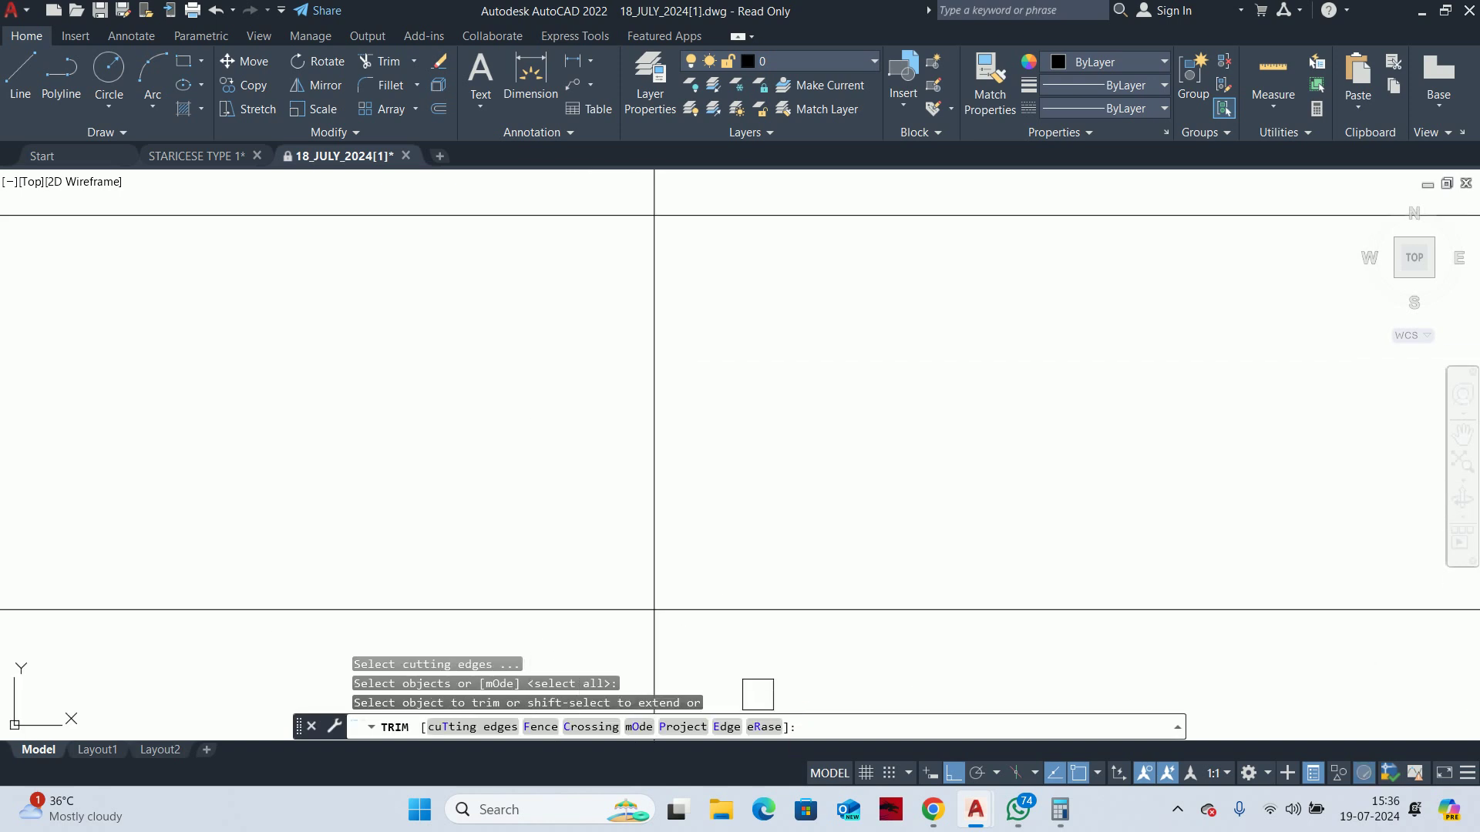
click(658, 670)
scroll(511, 509, down, 2)
click(491, 478)
scroll(491, 477, down, 2)
scroll(528, 462, up, 1)
scroll(676, 463, up, 2)
scroll(1065, 467, up, 1)
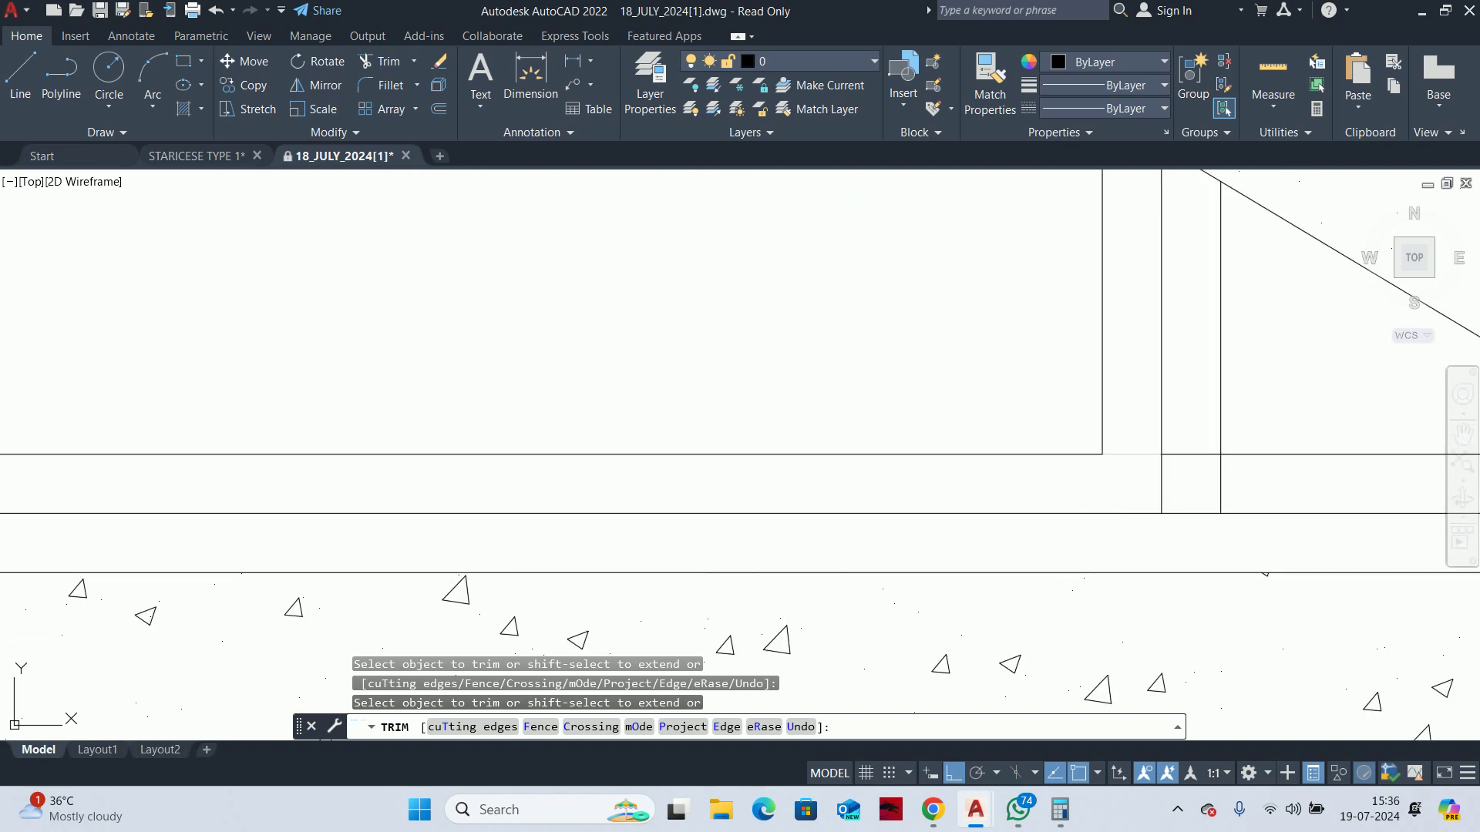
scroll(1218, 480, down, 3)
scroll(912, 455, down, 1)
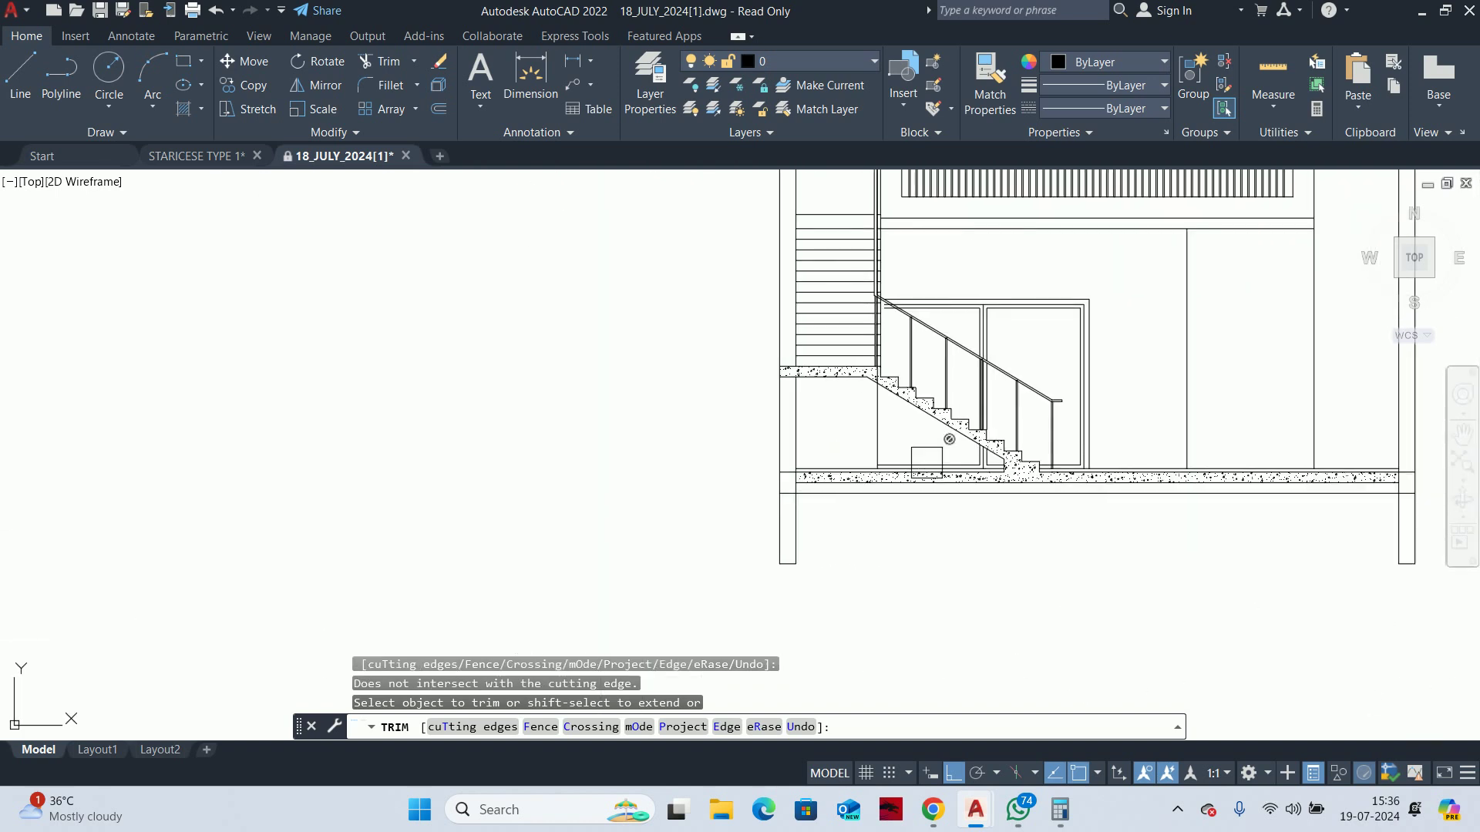
scroll(887, 447, up, 1)
key(Escape)
Begin an offset with a distance of 75
text(o)
key(Return)
text(5)
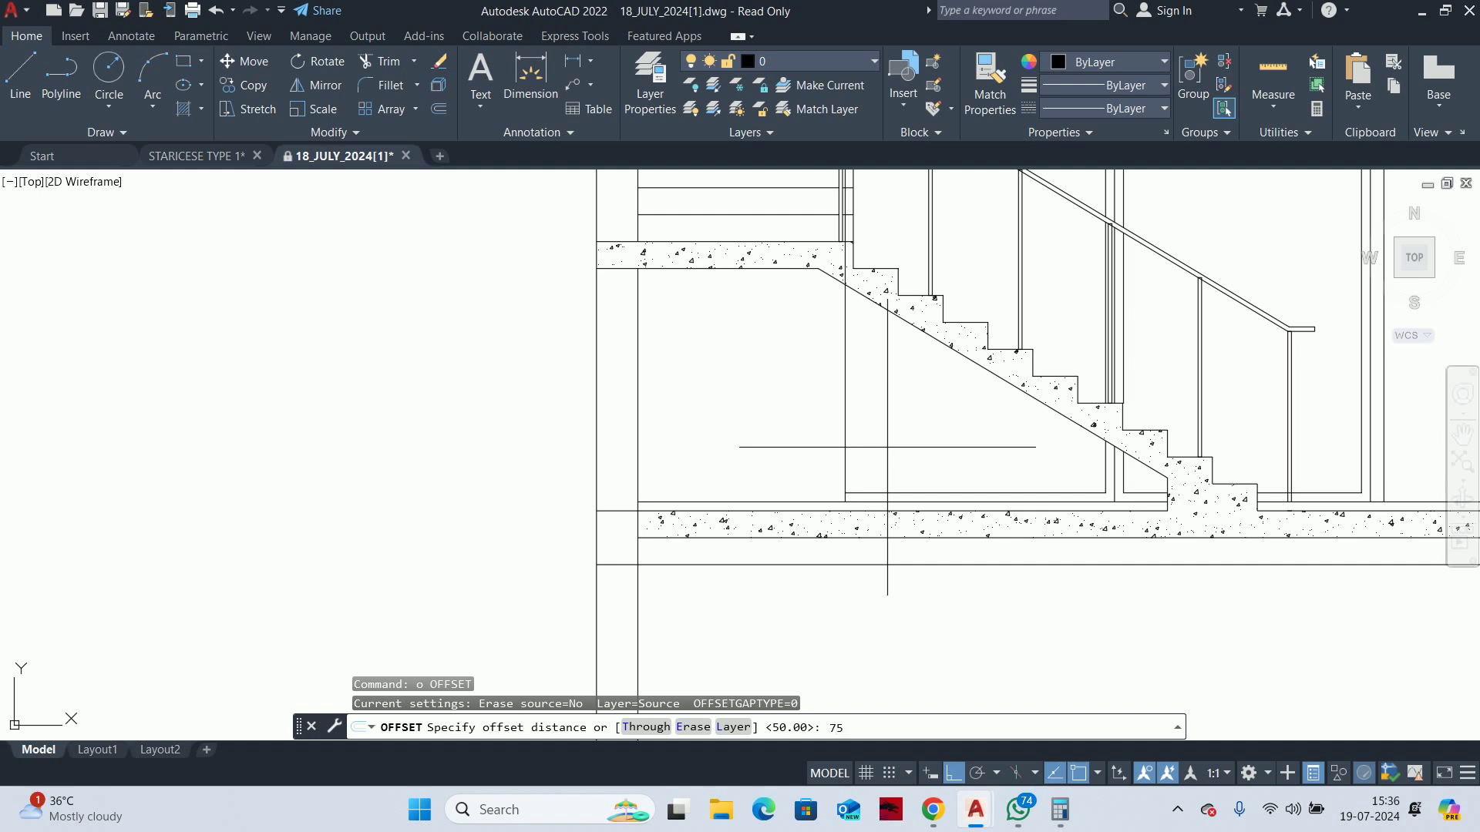
Offset a line under the stair by 75
key(Return)
click(846, 445)
key(Escape)
key(Escape)
key(Escape)
scroll(844, 321, up, 2)
scroll(785, 597, up, 2)
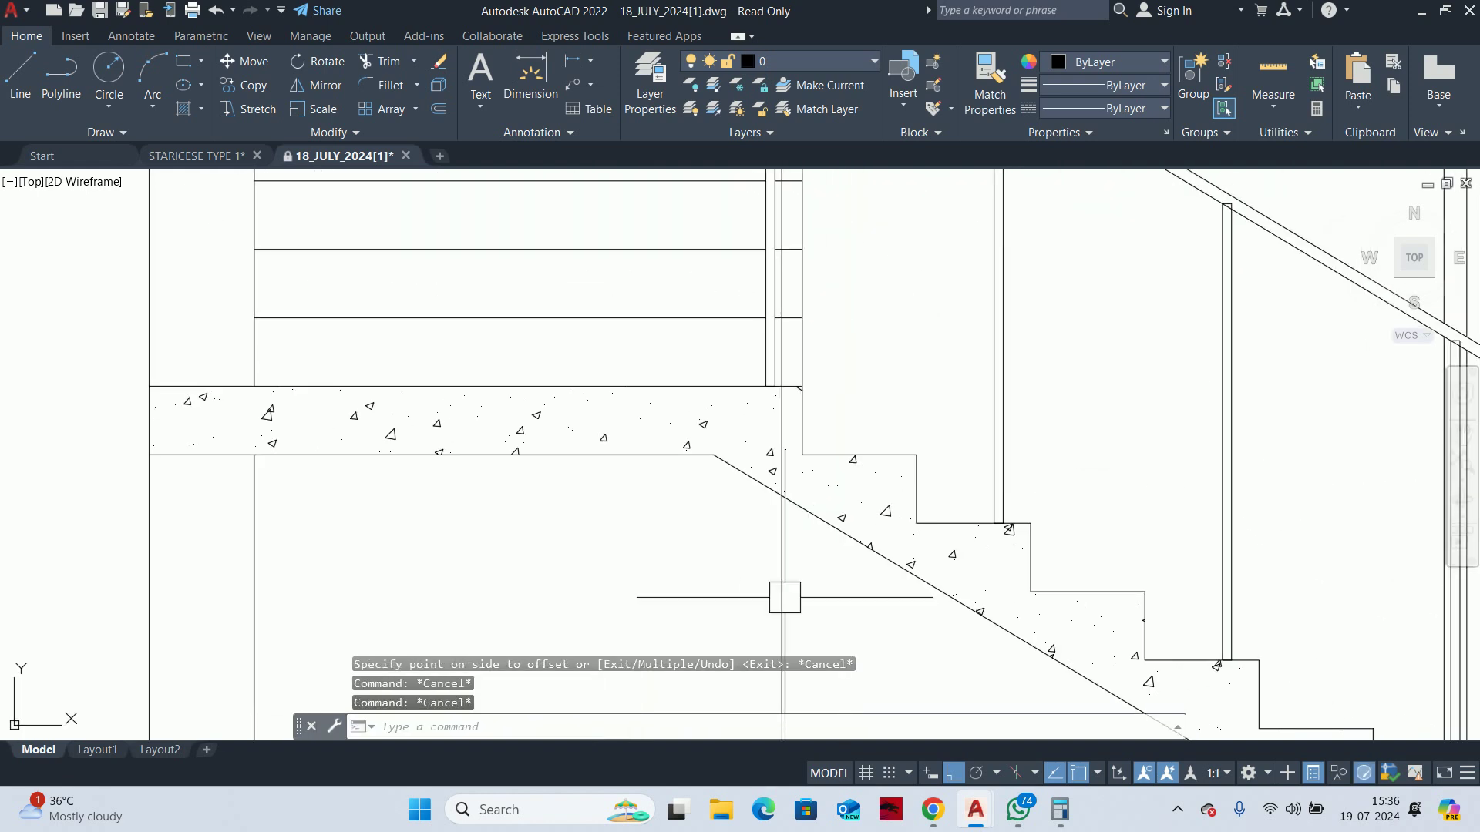
Run TRIM with every line as a cutter, then end it
text(tr)
key(Return)
key(Return)
scroll(688, 426, up, 2)
scroll(678, 309, up, 1)
scroll(693, 285, up, 1)
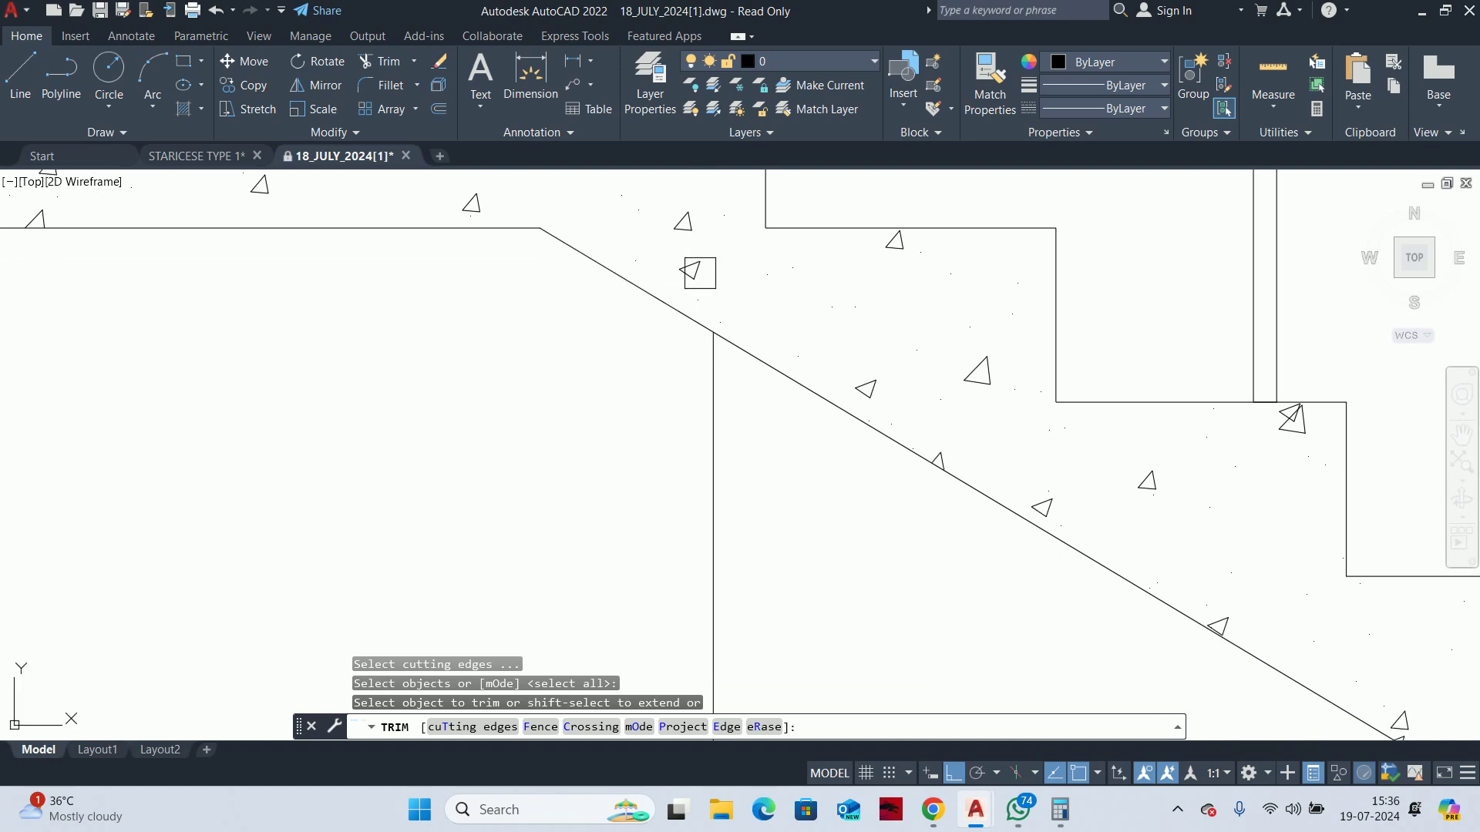
scroll(717, 332, down, 2)
scroll(743, 403, down, 2)
key(Escape)
Add a parallel vertical line 50 from the line under the stair
text(o)
key(Return)
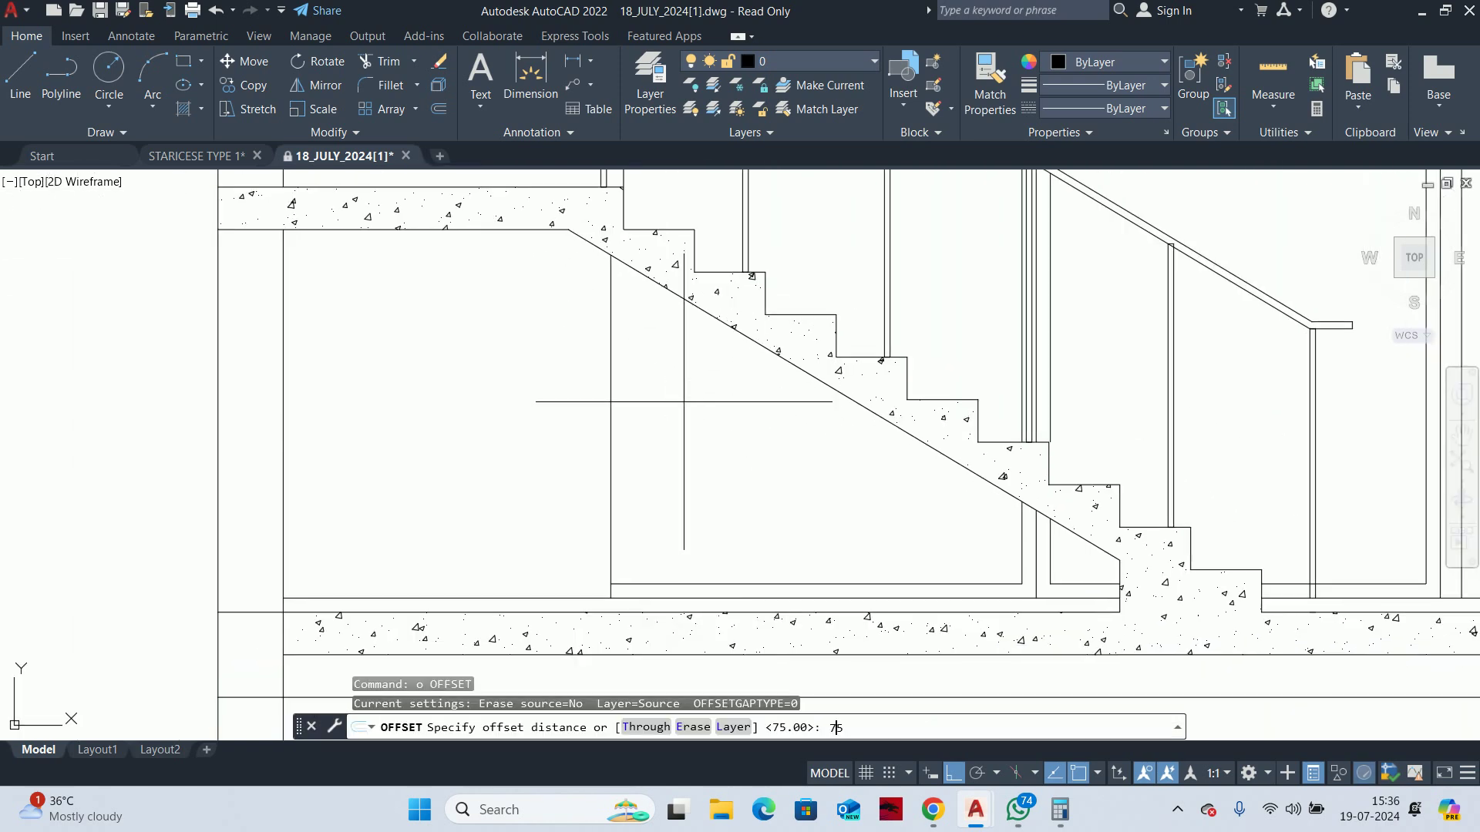
key(Return)
scroll(642, 560, up, 4)
key(Escape)
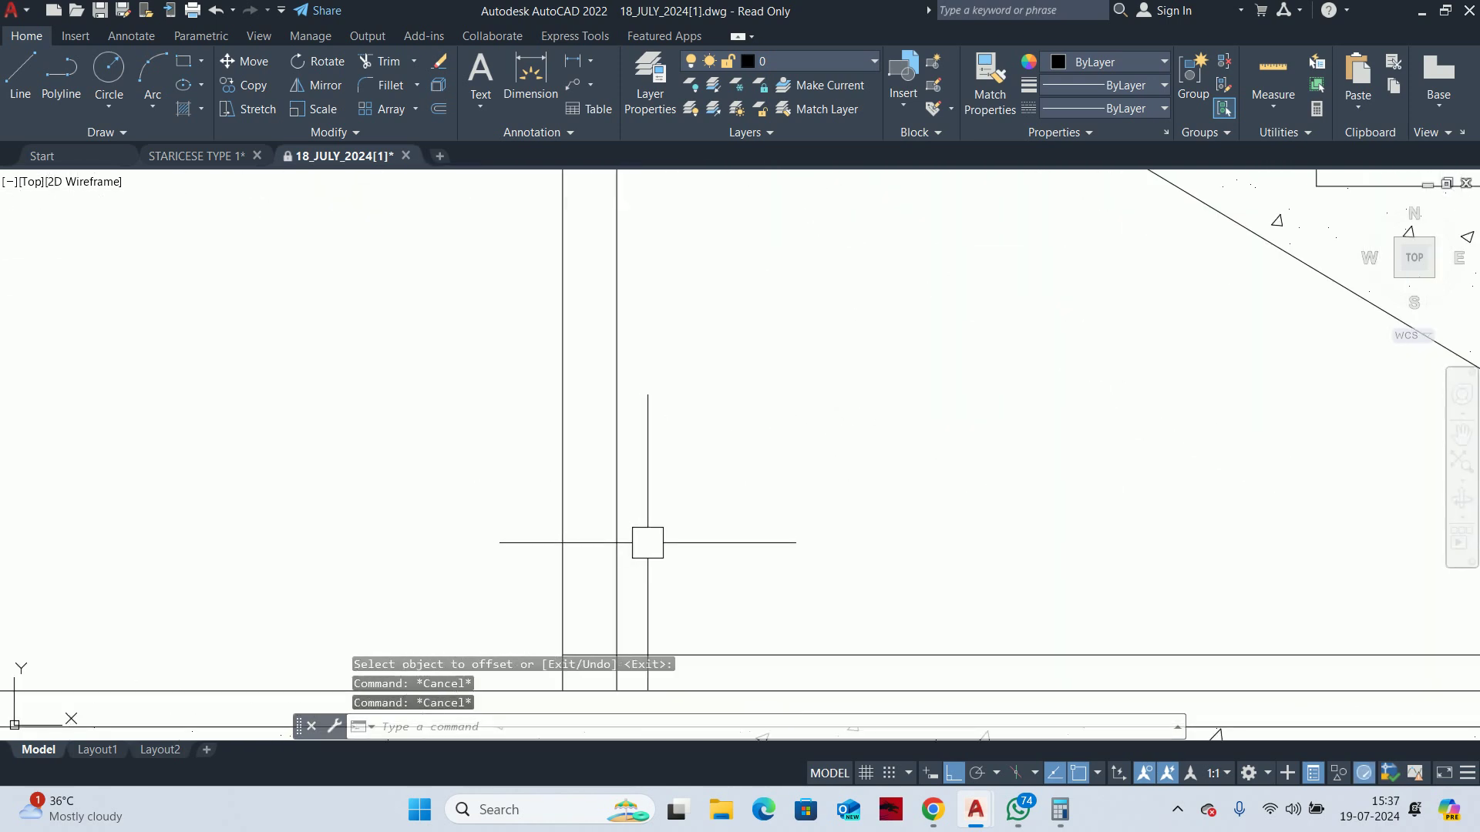
key(Return)
text(5)
key(Return)
click(616, 540)
click(694, 531)
key(Escape)
key(Escape)
key(Escape)
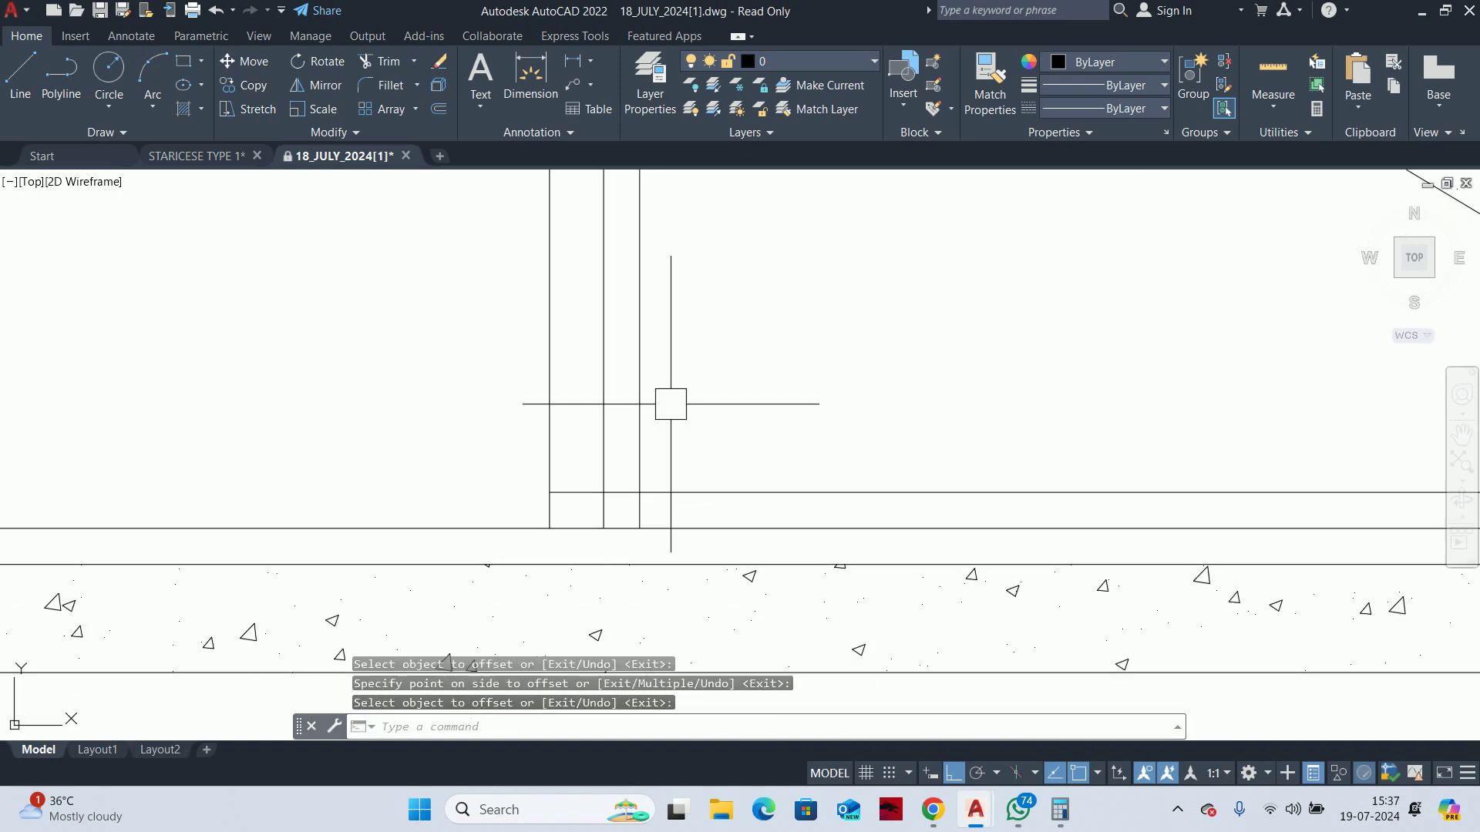
Bring the stair section into view and trim a line under the stair
scroll(571, 507, up, 2)
text(tr)
key(Return)
scroll(608, 496, down, 3)
middle_drag(678, 486, 688, 447)
scroll(689, 447, up, 5)
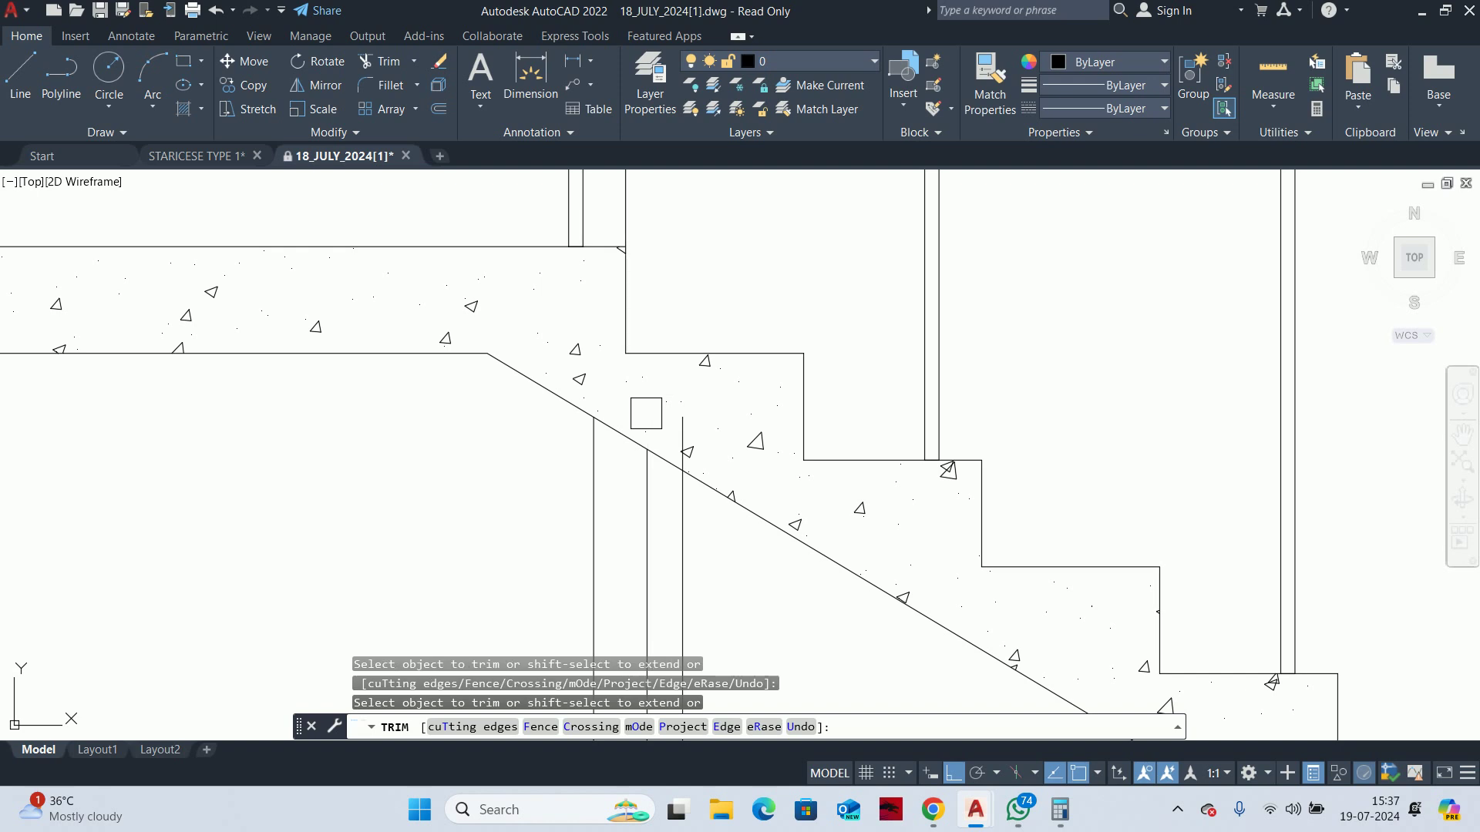
scroll(685, 420, down, 5)
click(667, 386)
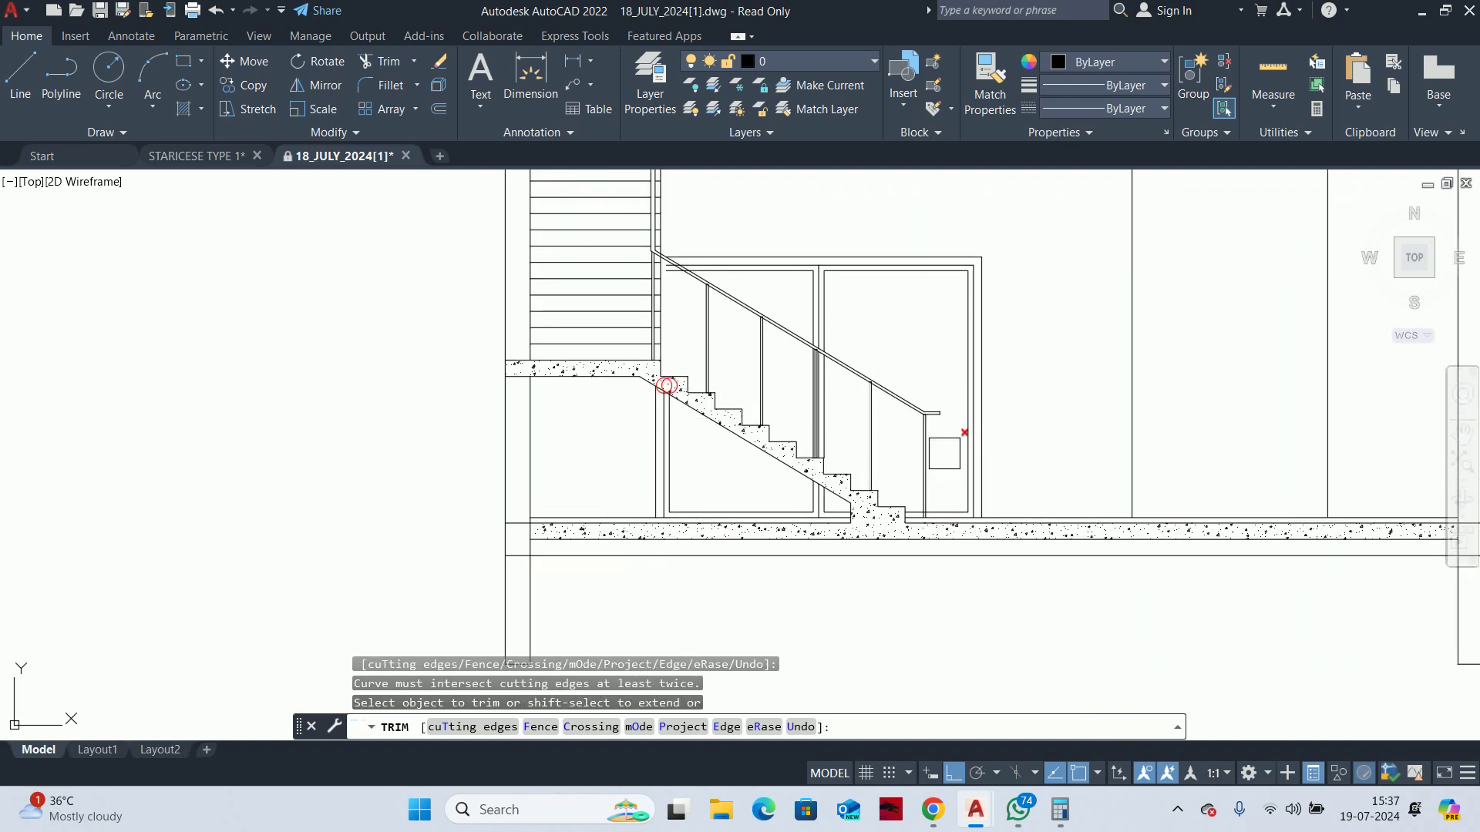
key(Escape)
key(Escape)
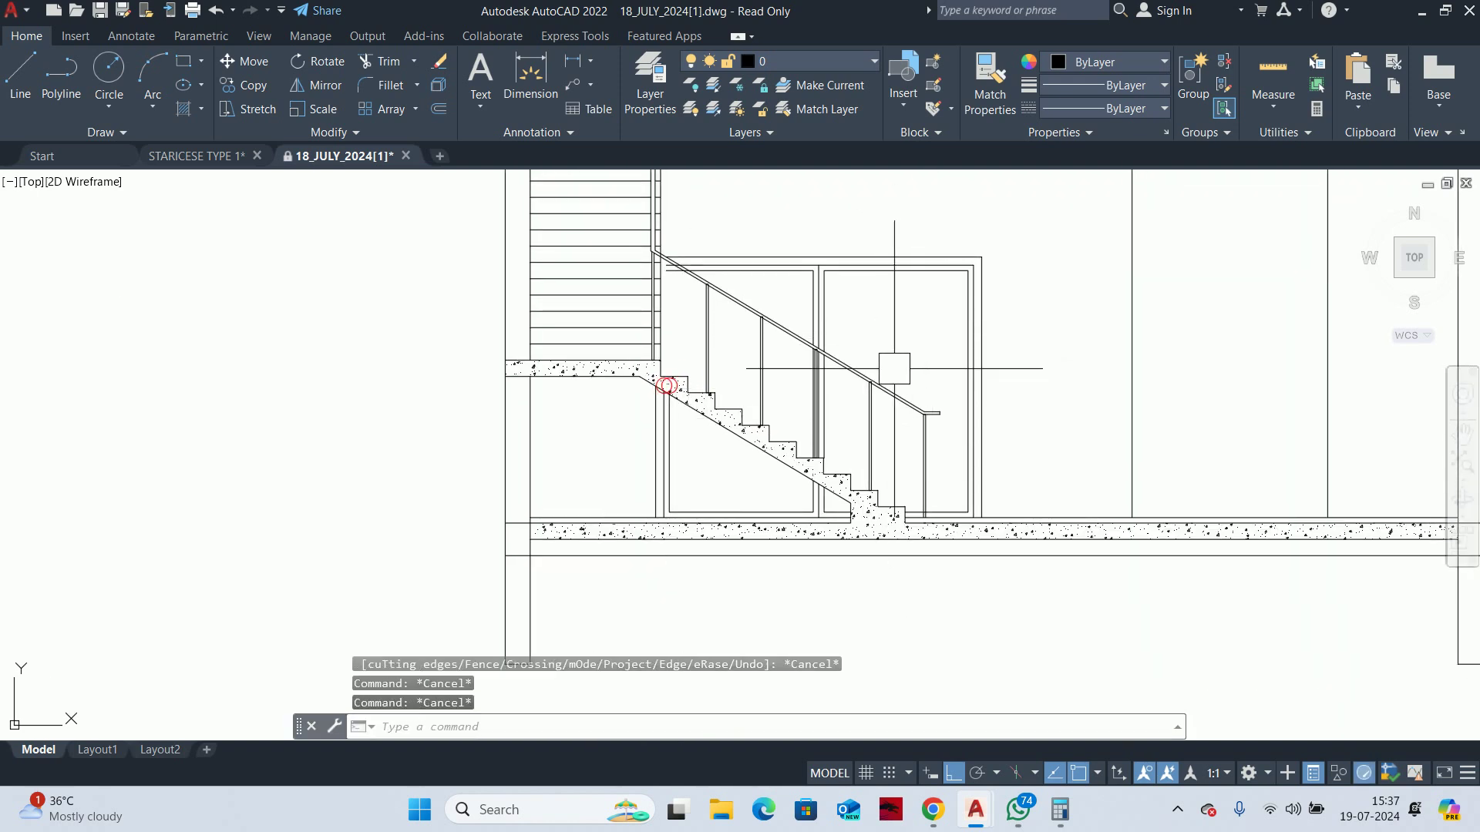
key(Escape)
text(m)
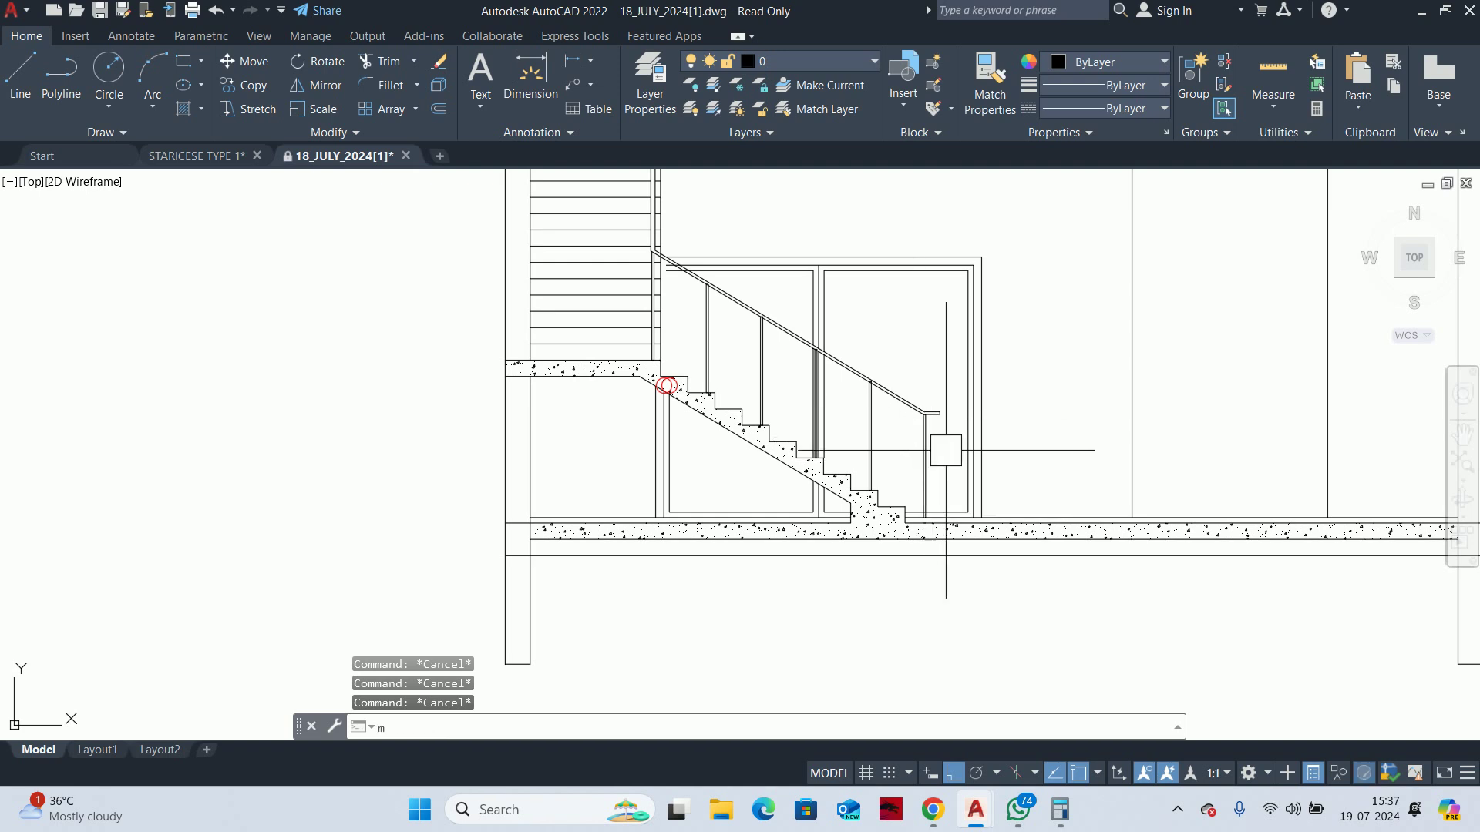
Start moving the door frame lines by window-selecting them
key(Return)
click(1074, 344)
click(991, 304)
scroll(848, 254, up, 2)
click(886, 207)
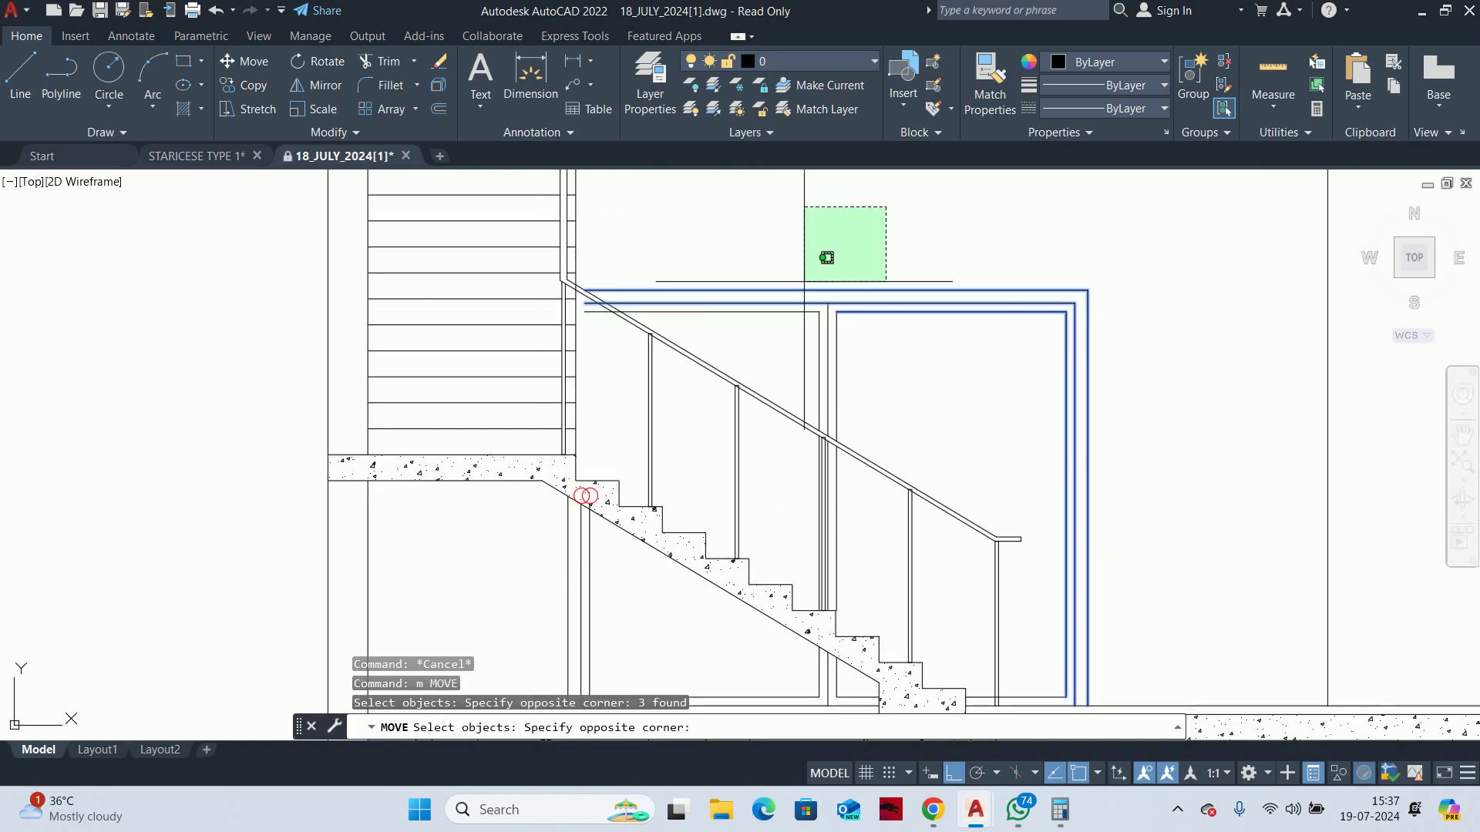
Box the blue frame lines behind the staircase into the move selection
click(785, 332)
middle_drag(814, 357, 994, 255)
middle_drag(825, 514, 791, 460)
click(792, 458)
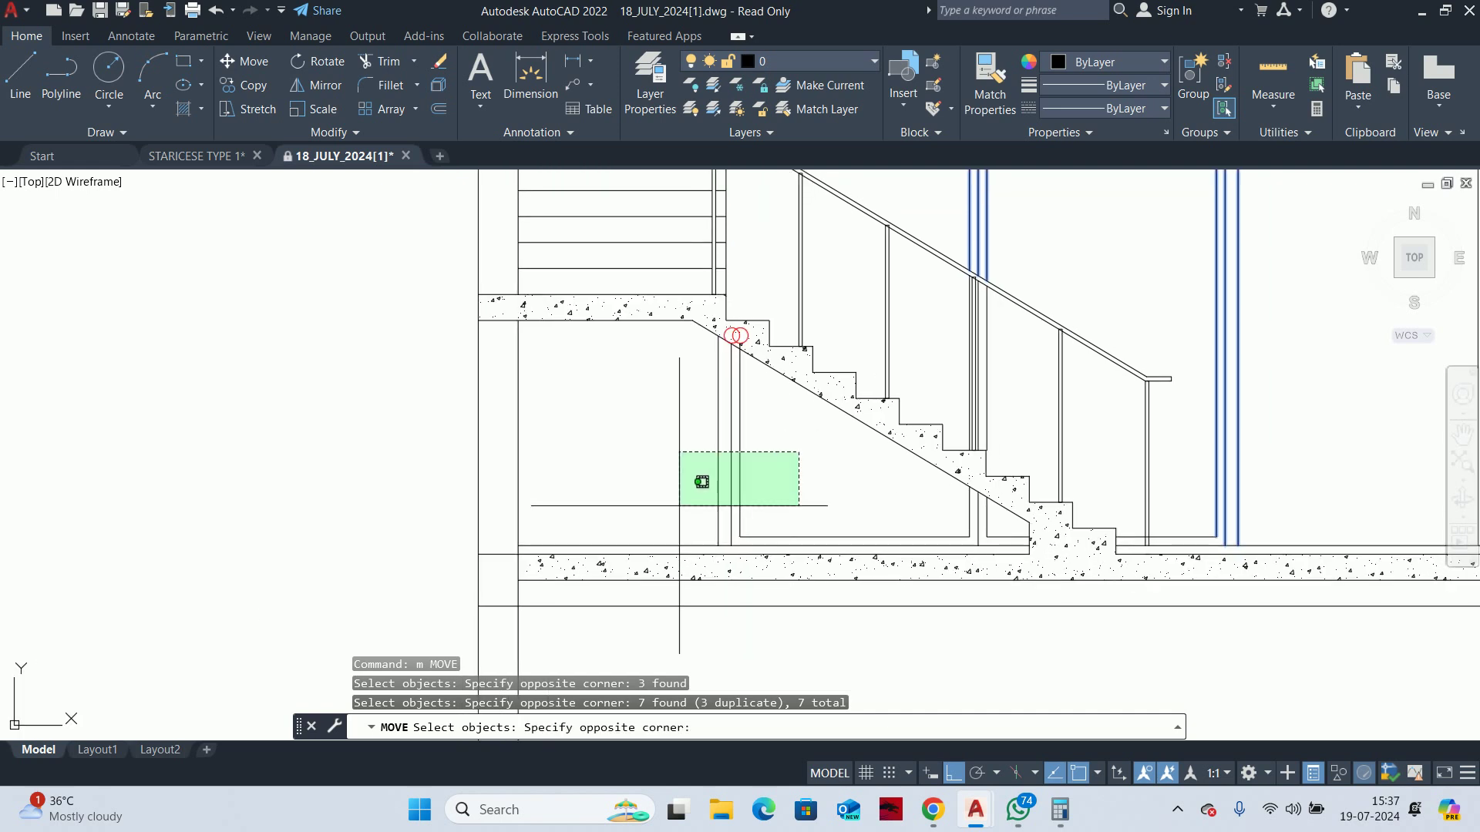
click(682, 501)
scroll(848, 478, up, 5)
click(1059, 471)
click(891, 508)
scroll(874, 528, down, 3)
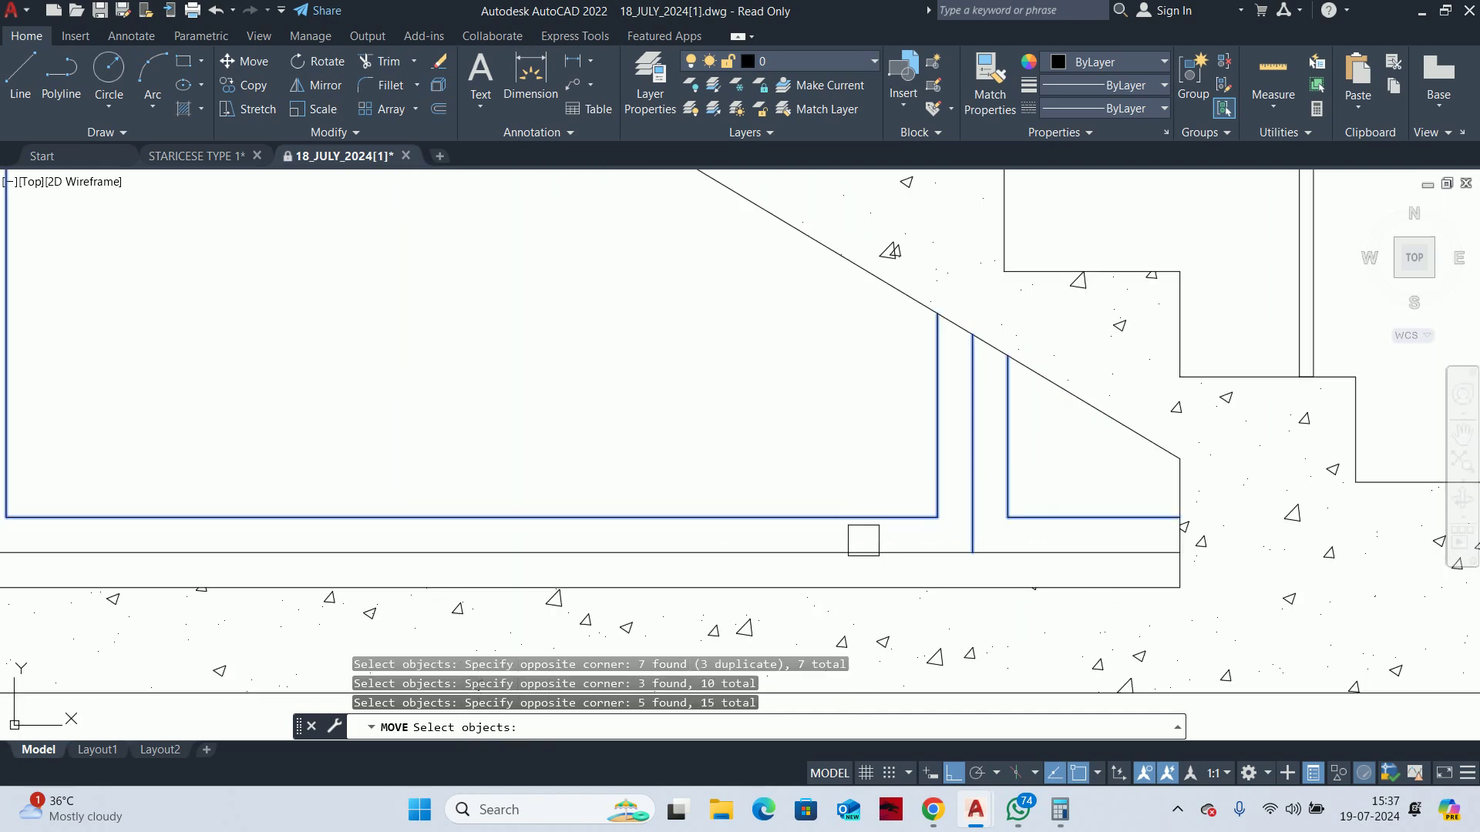
scroll(863, 524, down, 2)
middle_drag(814, 509, 760, 513)
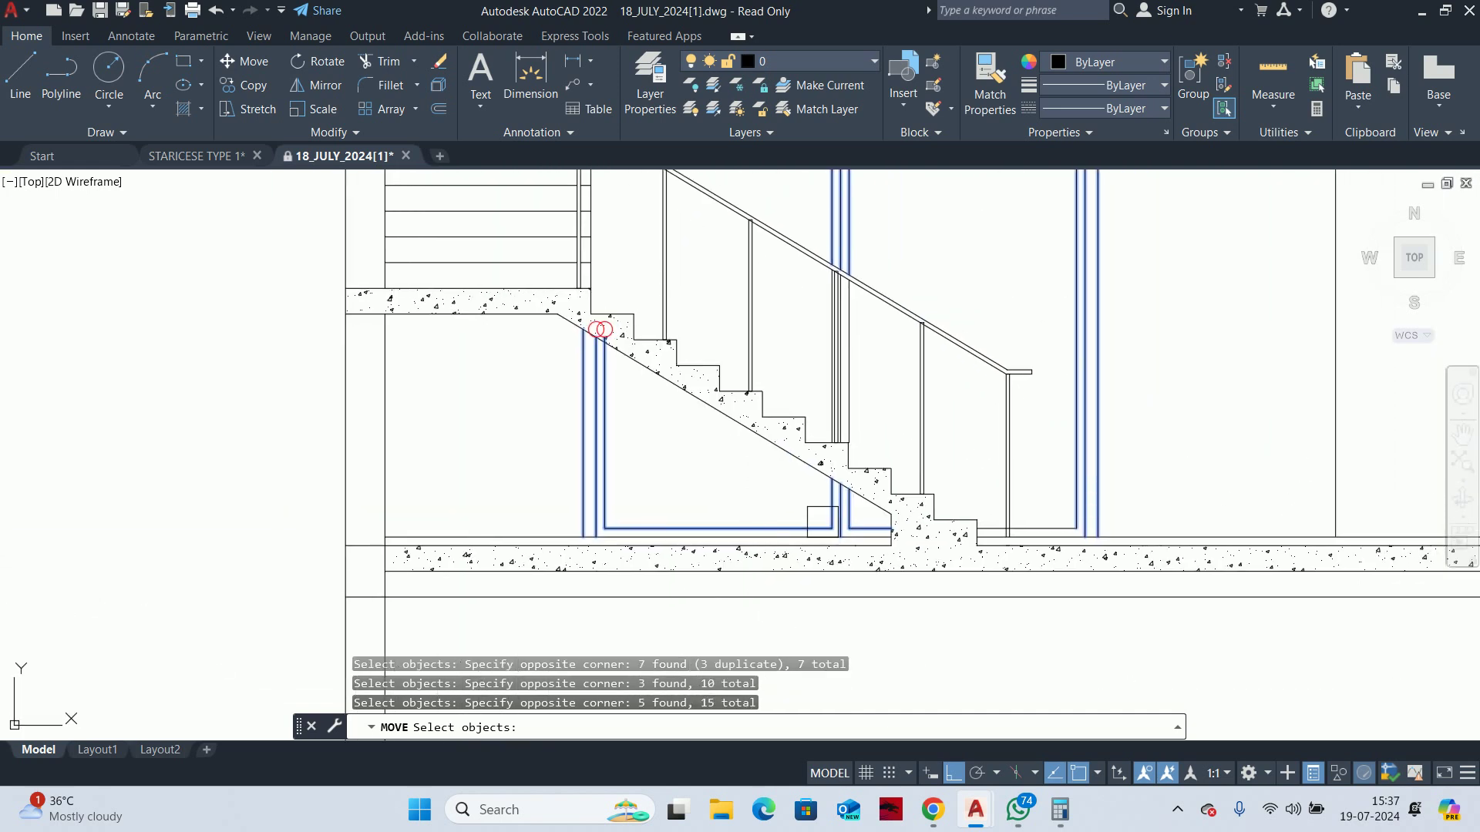
scroll(939, 535, up, 4)
Add the last frame line and move the selection 150 units upward
click(940, 536)
scroll(939, 536, down, 3)
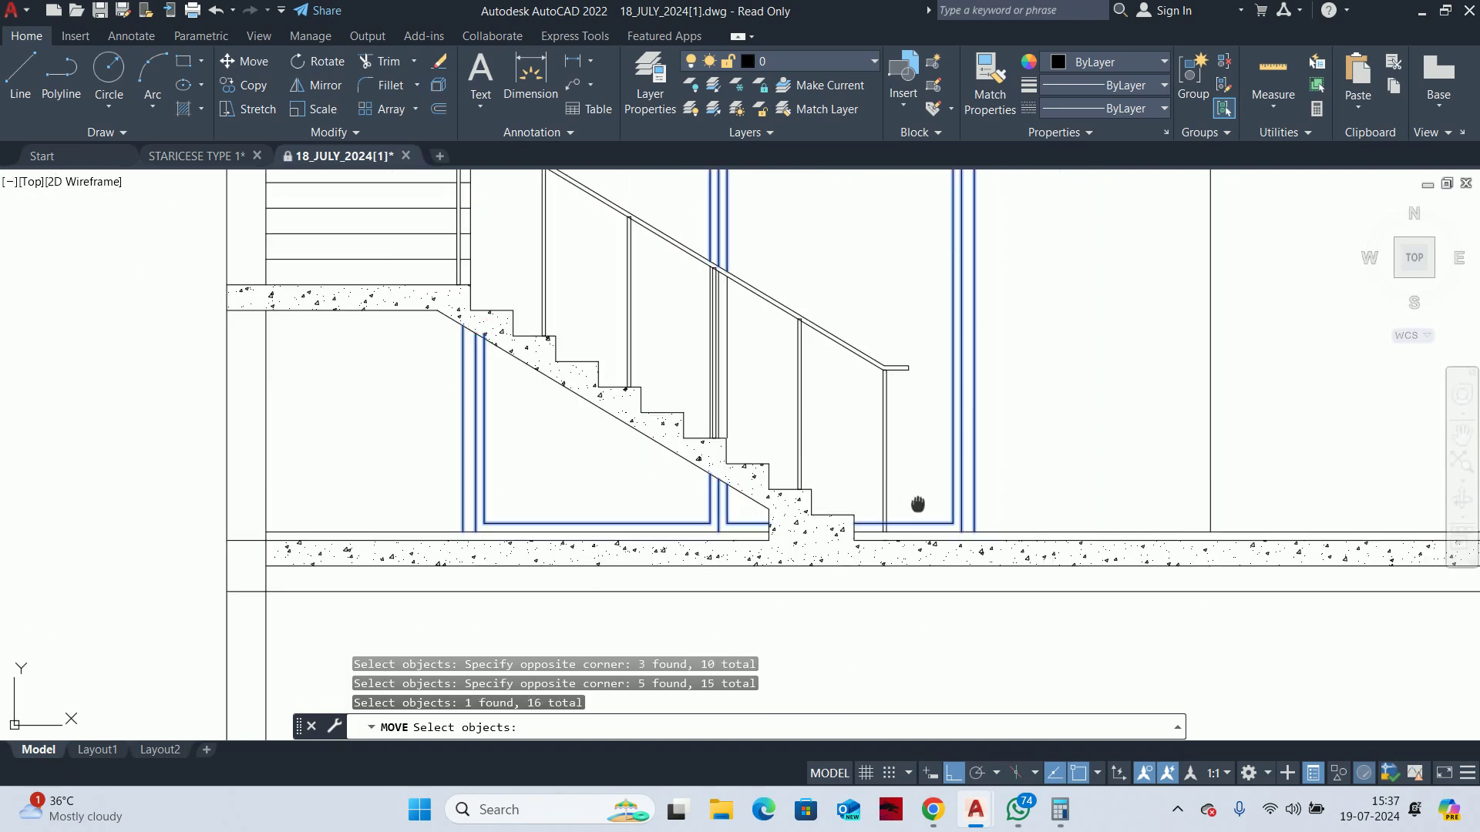
scroll(962, 496, up, 1)
middle_drag(1042, 513, 1024, 538)
key(Return)
click(1042, 510)
text(150)
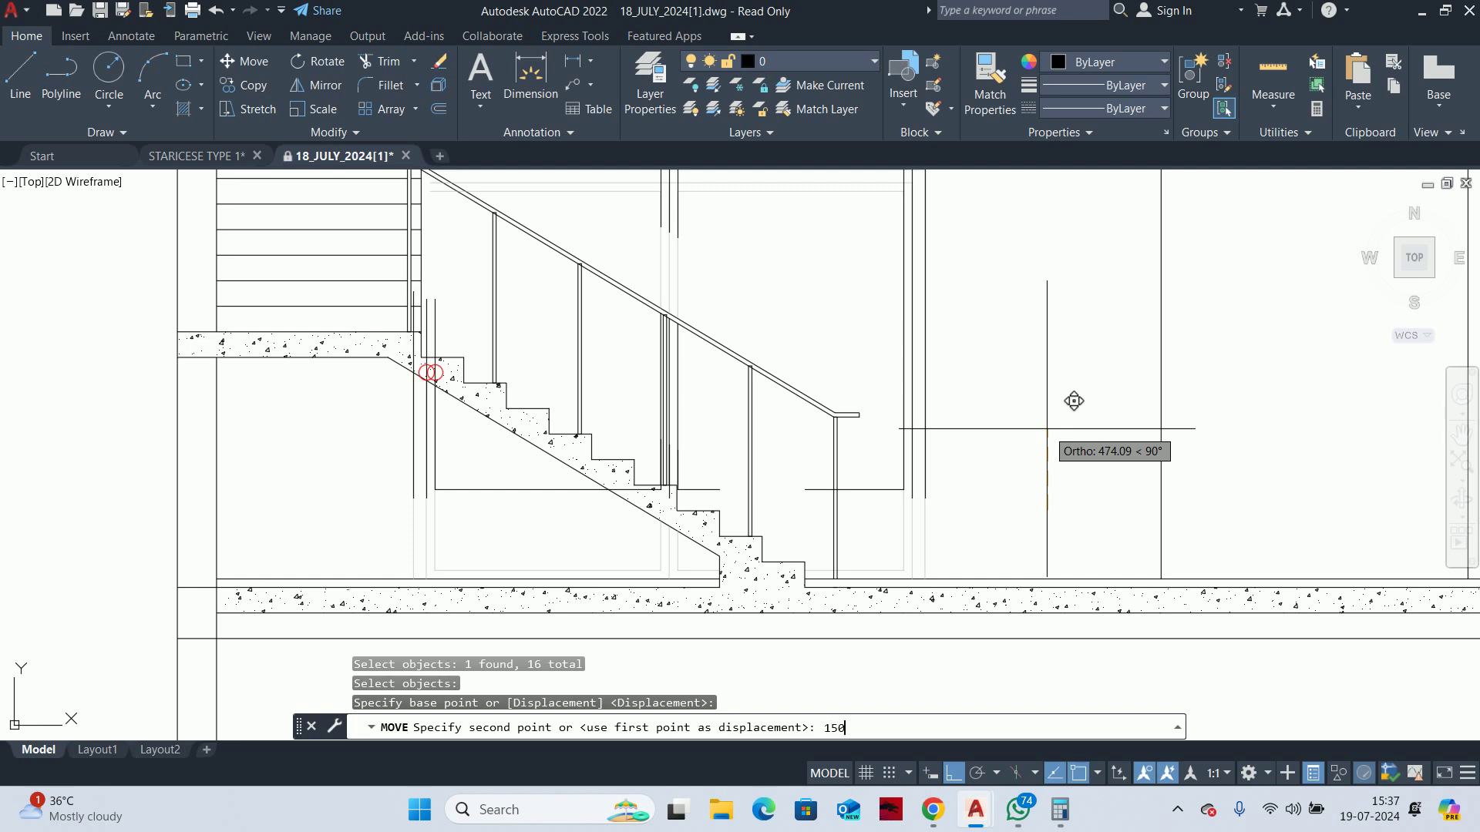
key(Return)
Start a line at the stair base, then cancel it
middle_drag(984, 502, 1034, 506)
key(Escape)
key(Escape)
key(Escape)
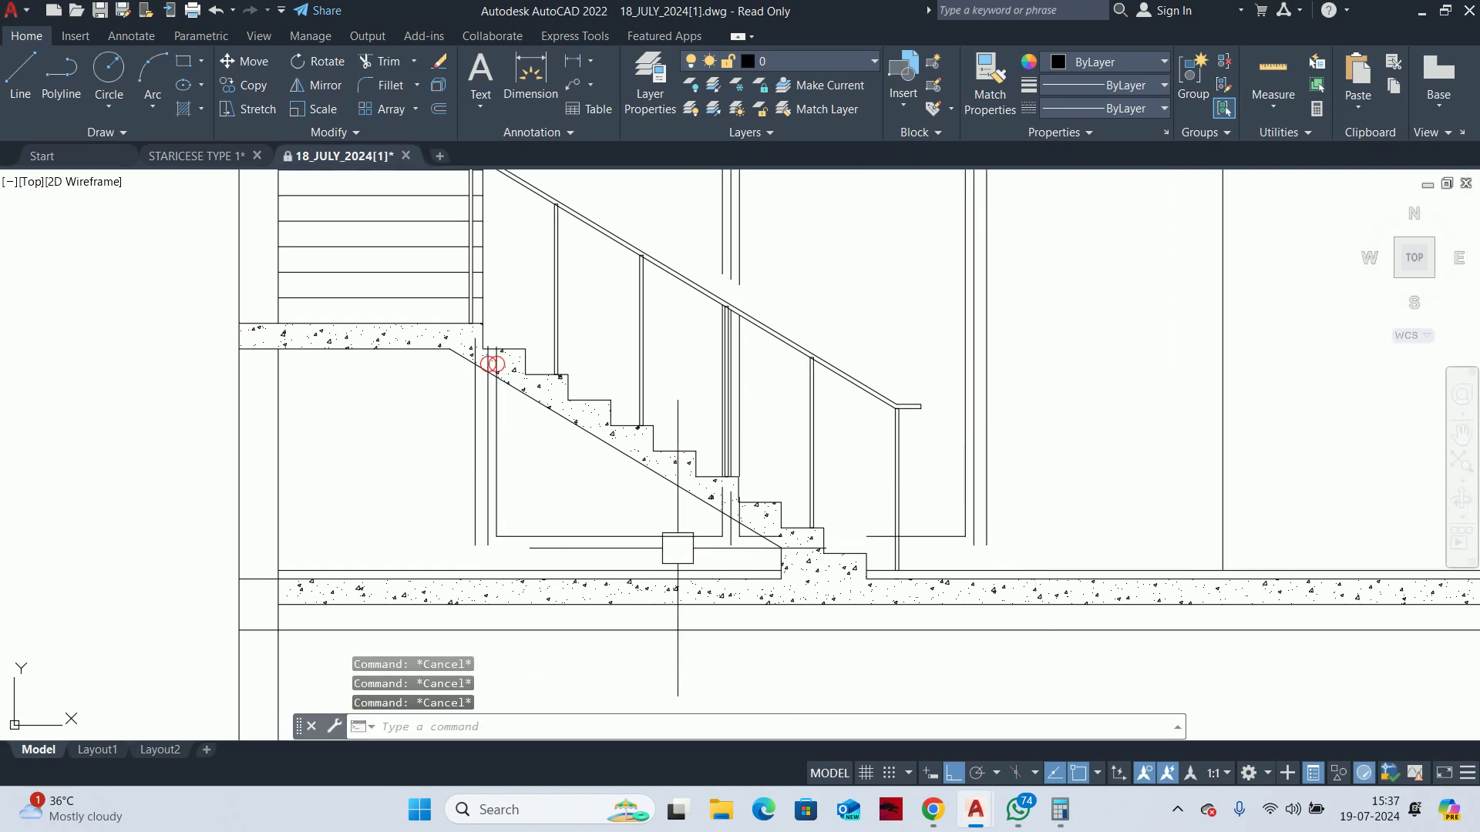
scroll(525, 562, up, 2)
key(Return)
click(456, 538)
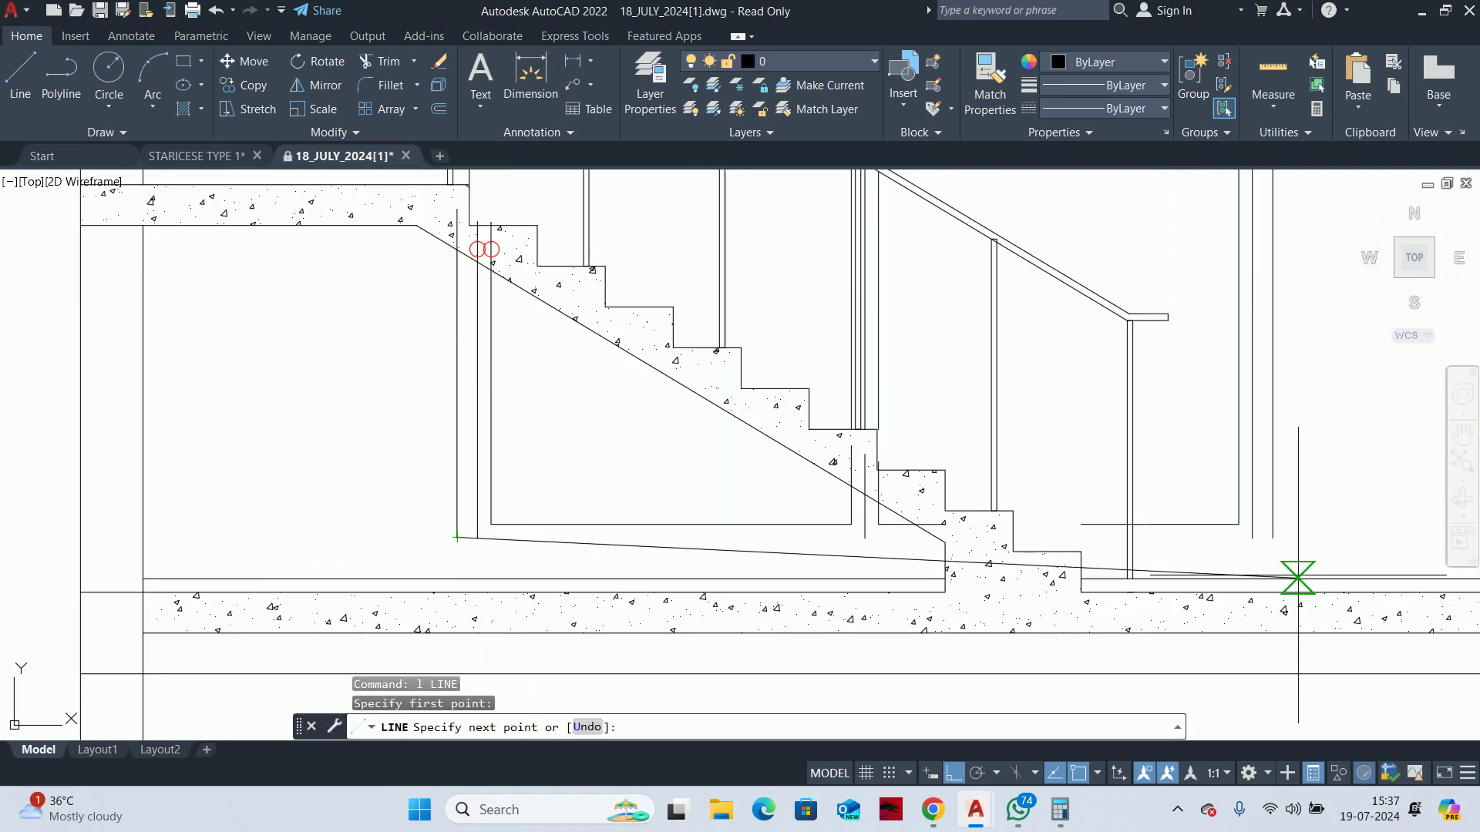
key(Escape)
scroll(974, 545, up, 1)
Trim two unwanted line segments around the raised frame with TR
text(tr)
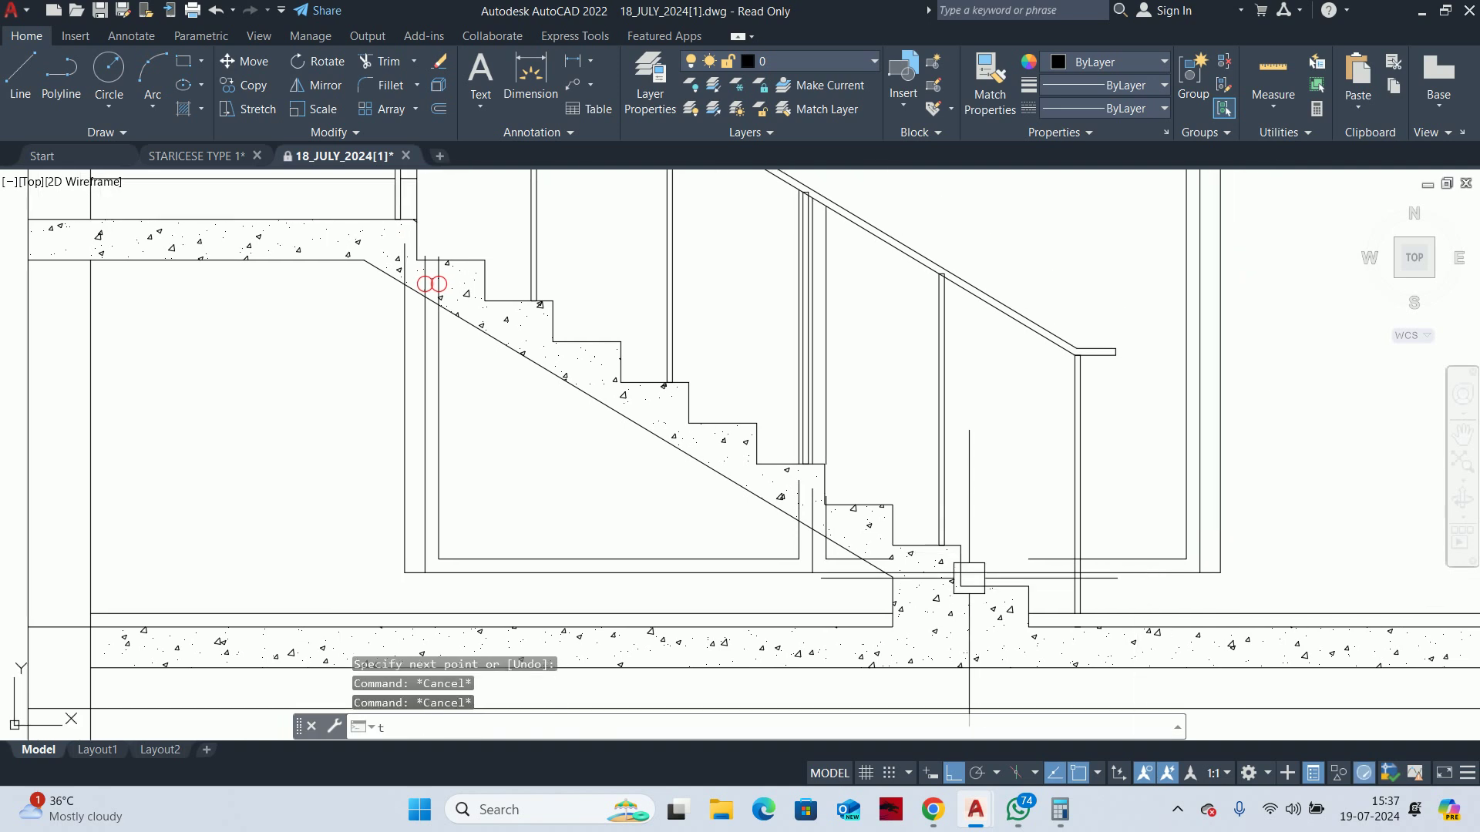
key(Return)
scroll(806, 556, up, 2)
scroll(605, 426, up, 3)
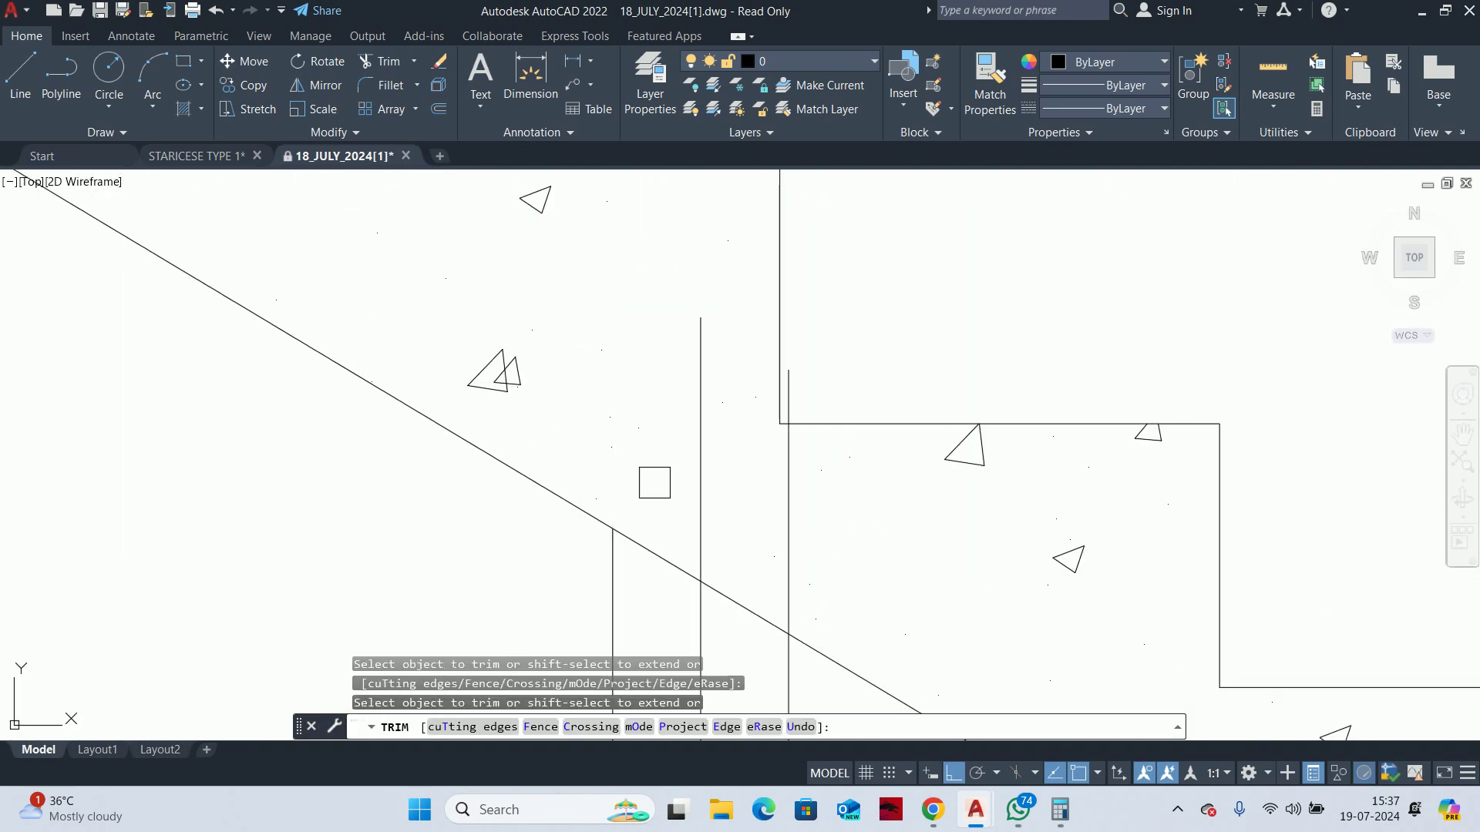
click(799, 397)
scroll(799, 397, down, 3)
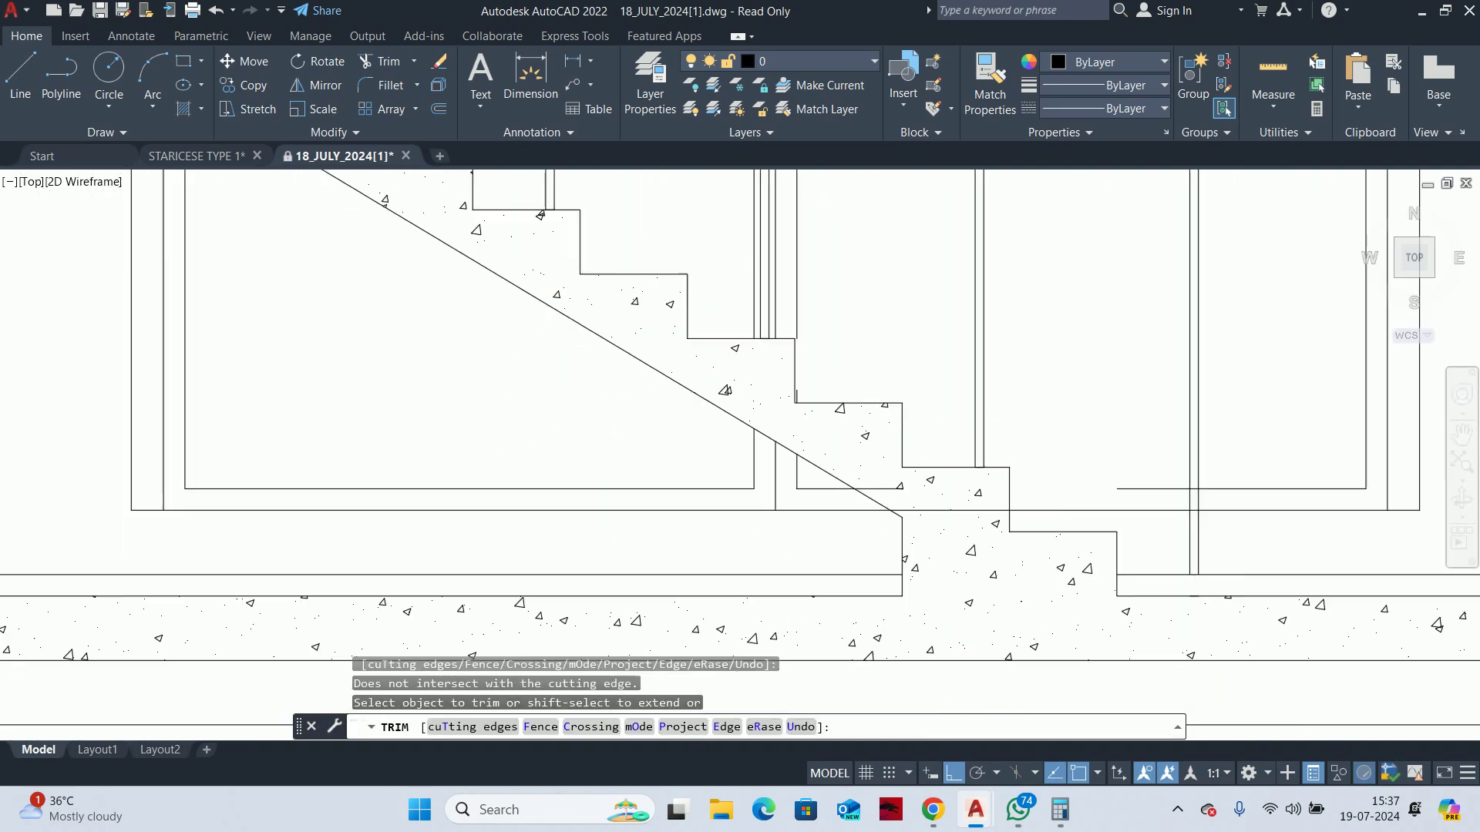
scroll(866, 460, up, 2)
click(867, 460)
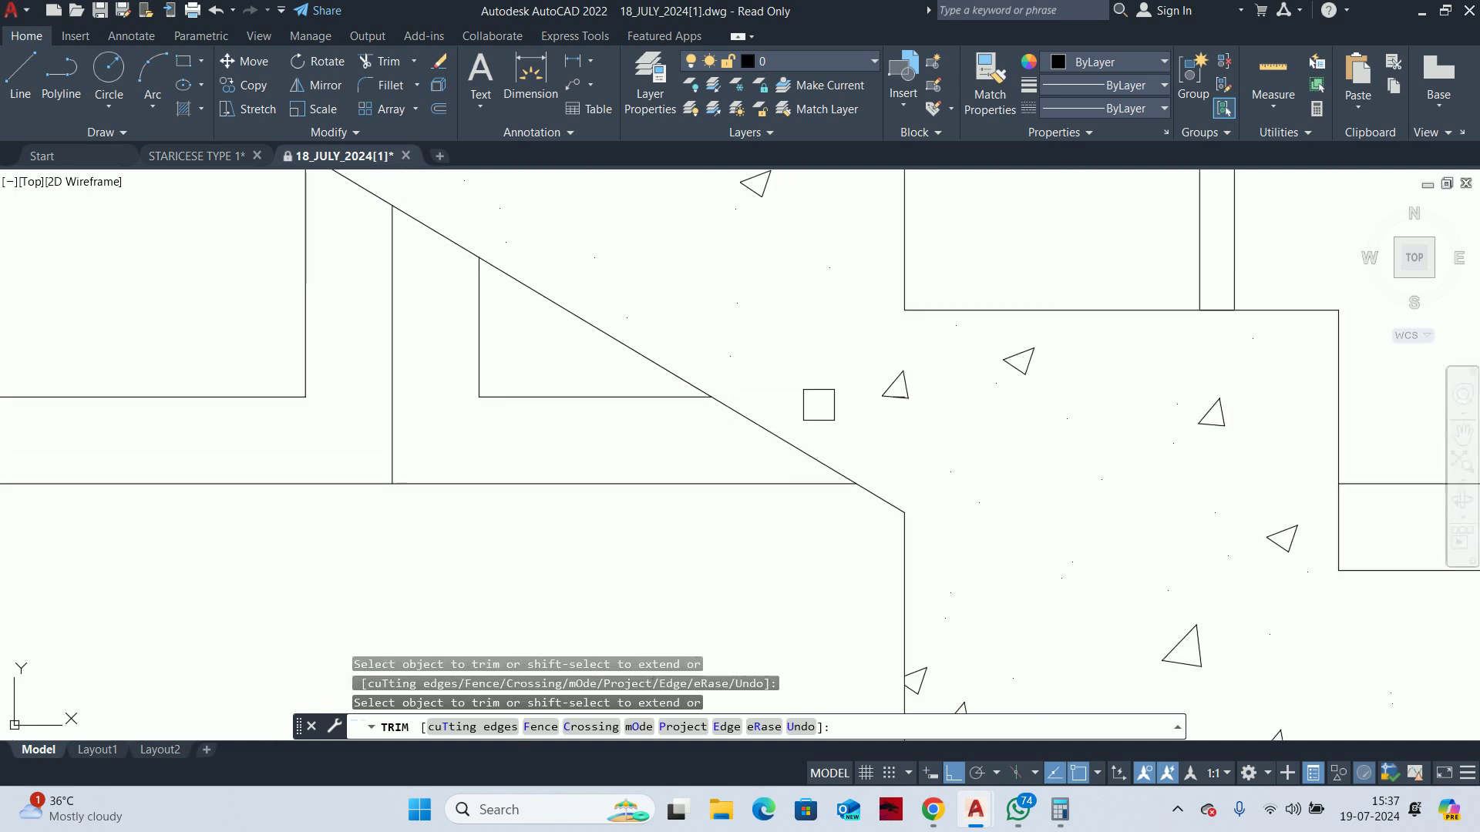
middle_drag(1138, 462, 871, 466)
Trim a frame line end near the stair and handrail, then end trimming
scroll(986, 517, up, 3)
scroll(1008, 421, up, 4)
click(997, 540)
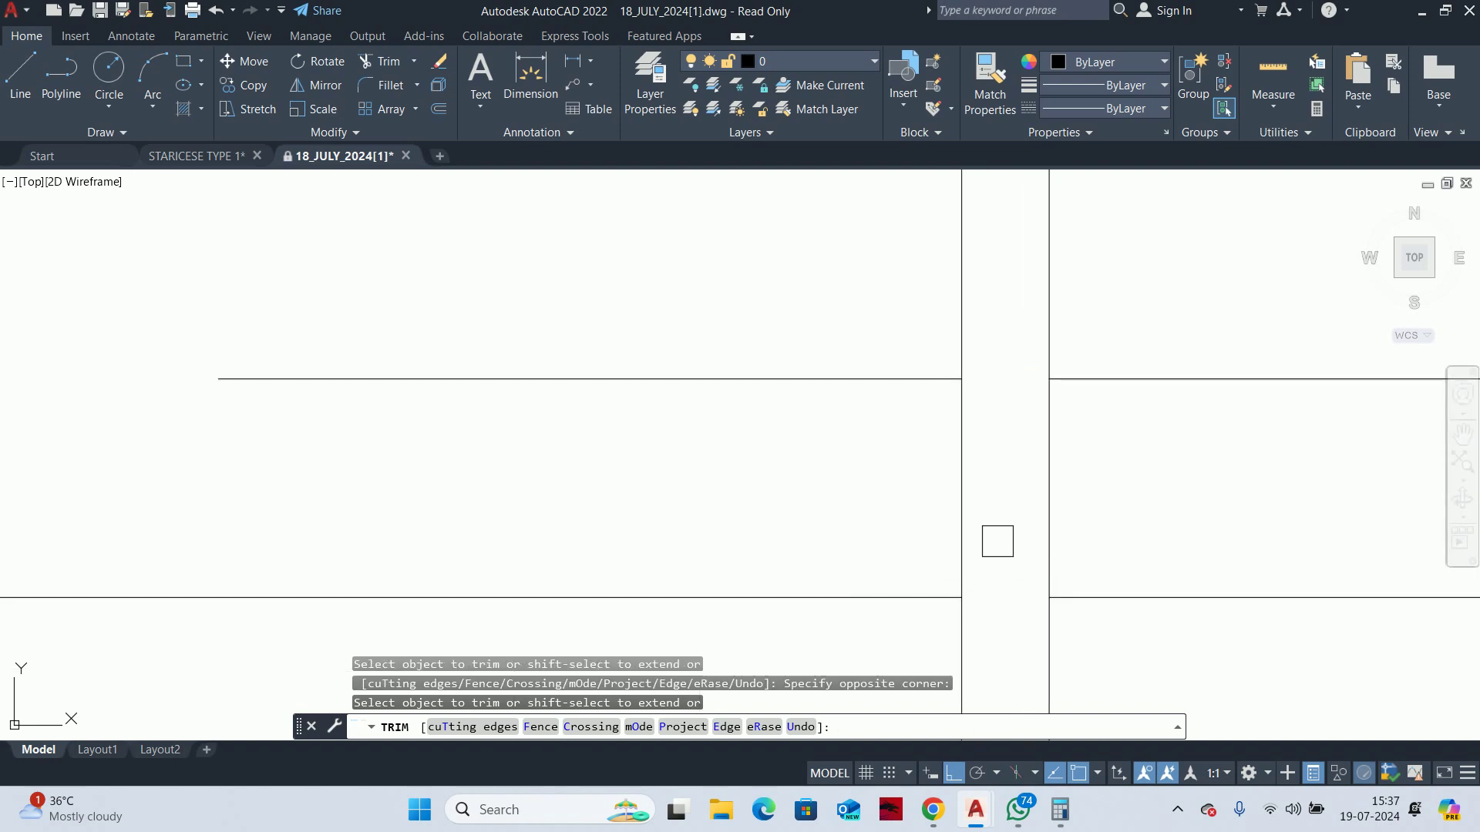
scroll(997, 540, down, 6)
scroll(835, 505, down, 5)
middle_drag(885, 552, 1001, 535)
scroll(1000, 535, down, 3)
scroll(1000, 561, up, 5)
key(Escape)
scroll(995, 561, up, 2)
Make two attempts to start a new line near the stair, cancelling each
text(l)
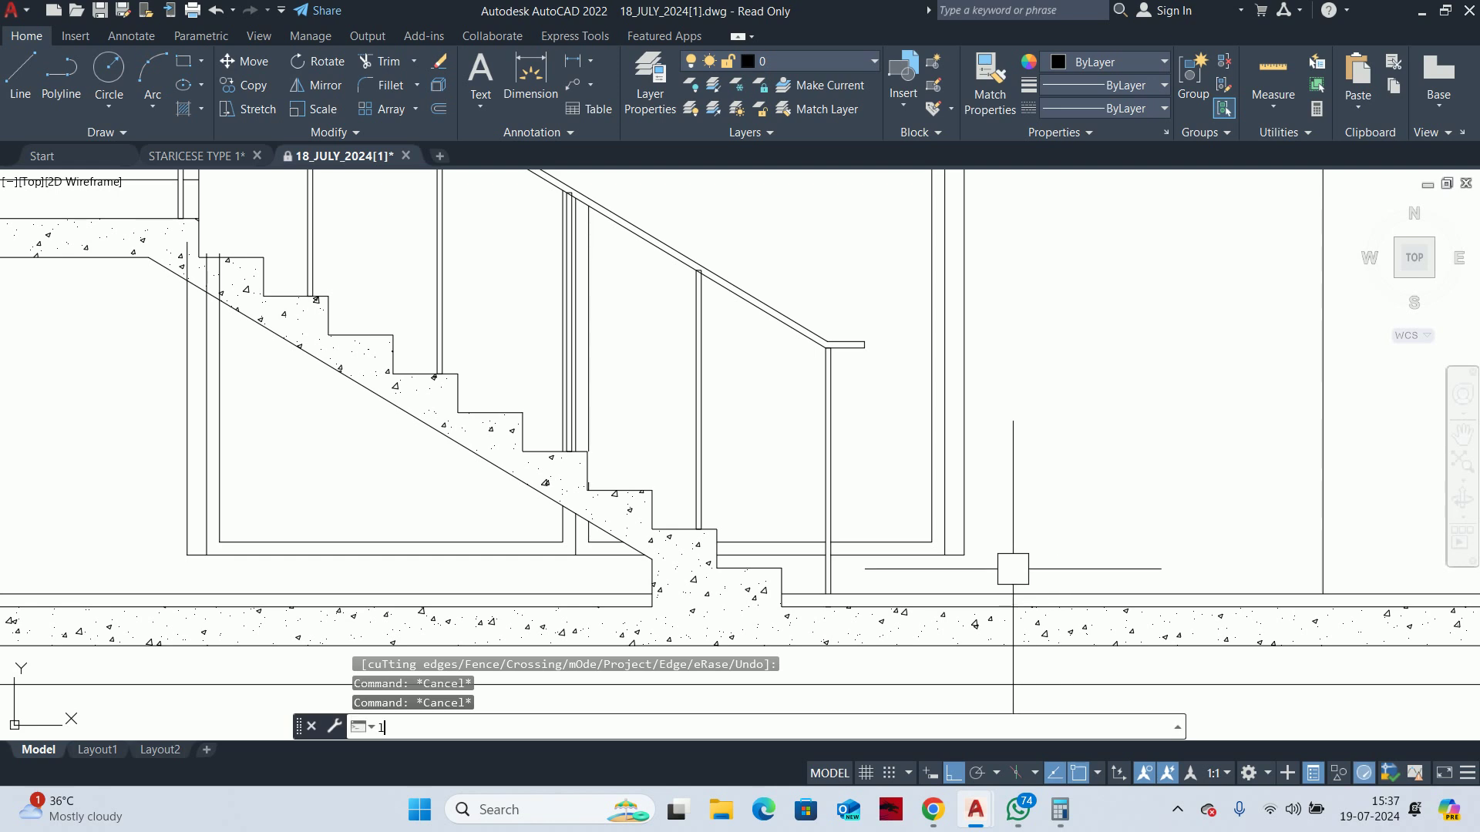
key(Return)
click(935, 545)
key(Escape)
key(Return)
click(965, 555)
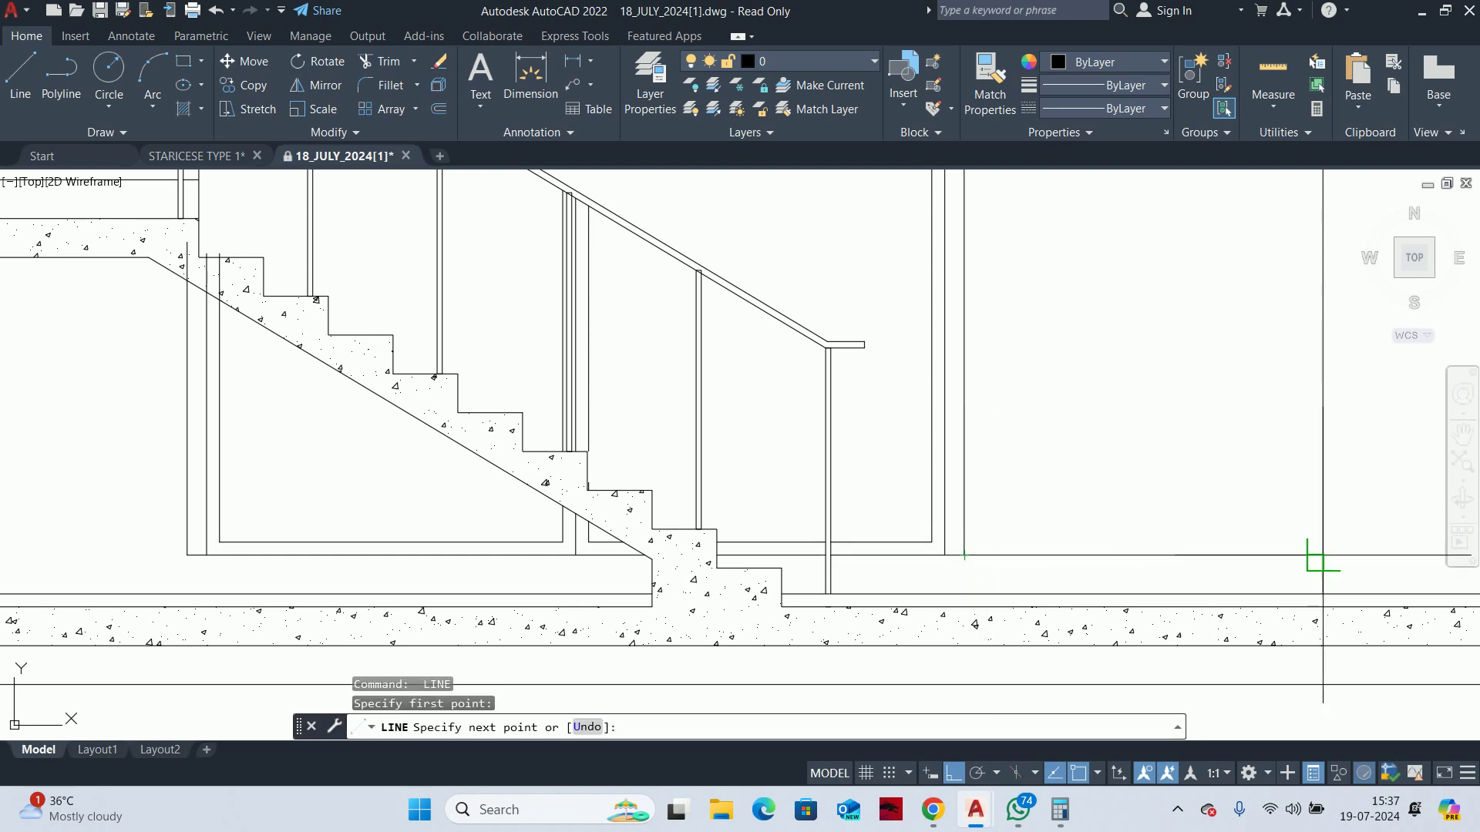
key(Escape)
scroll(1043, 589, down, 2)
Draw a horizontal line across the stair railing area
key(Escape)
key(Escape)
key(Return)
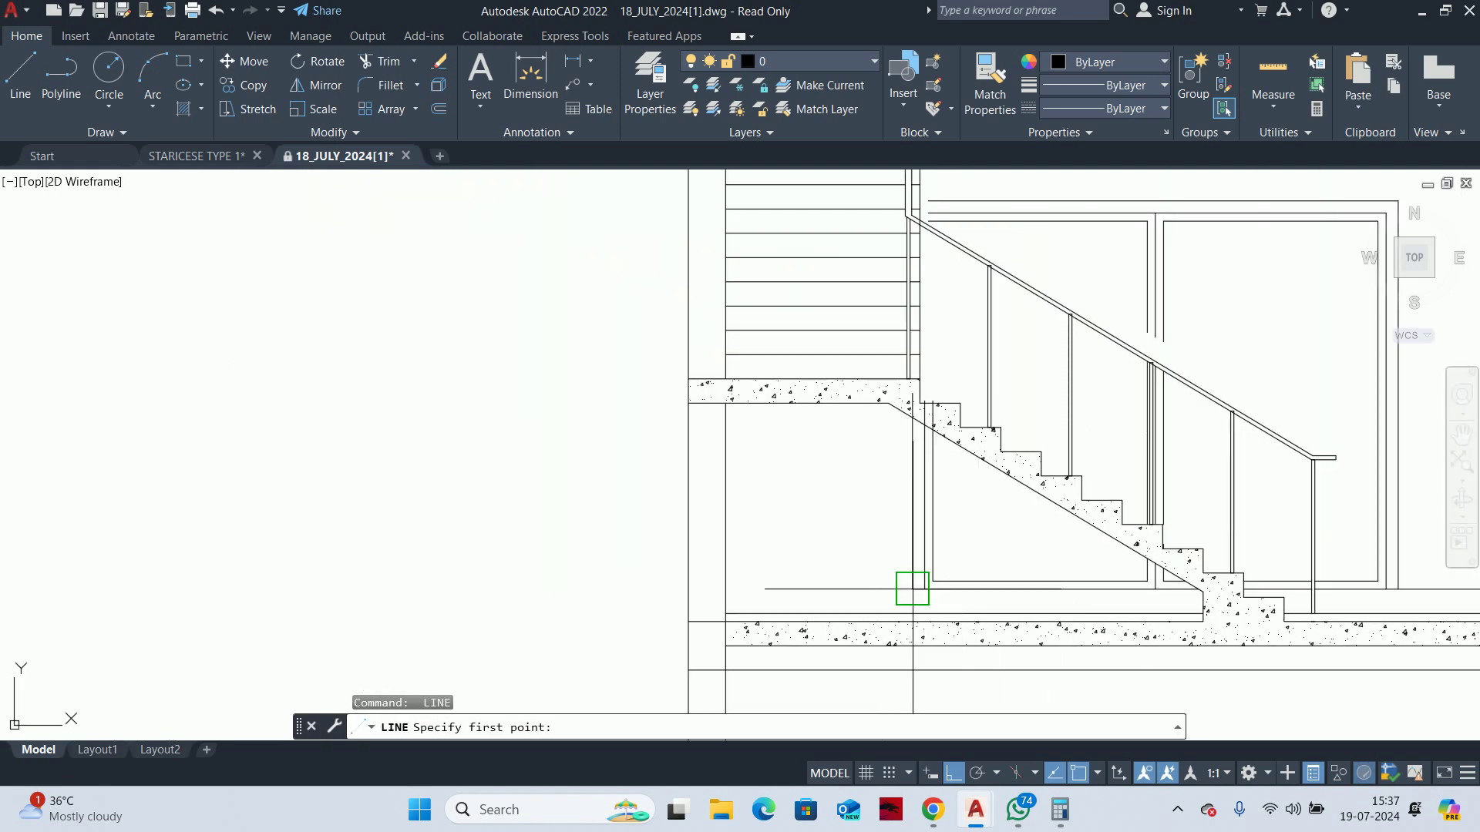
click(912, 589)
click(710, 594)
key(Escape)
scroll(699, 615, down, 3)
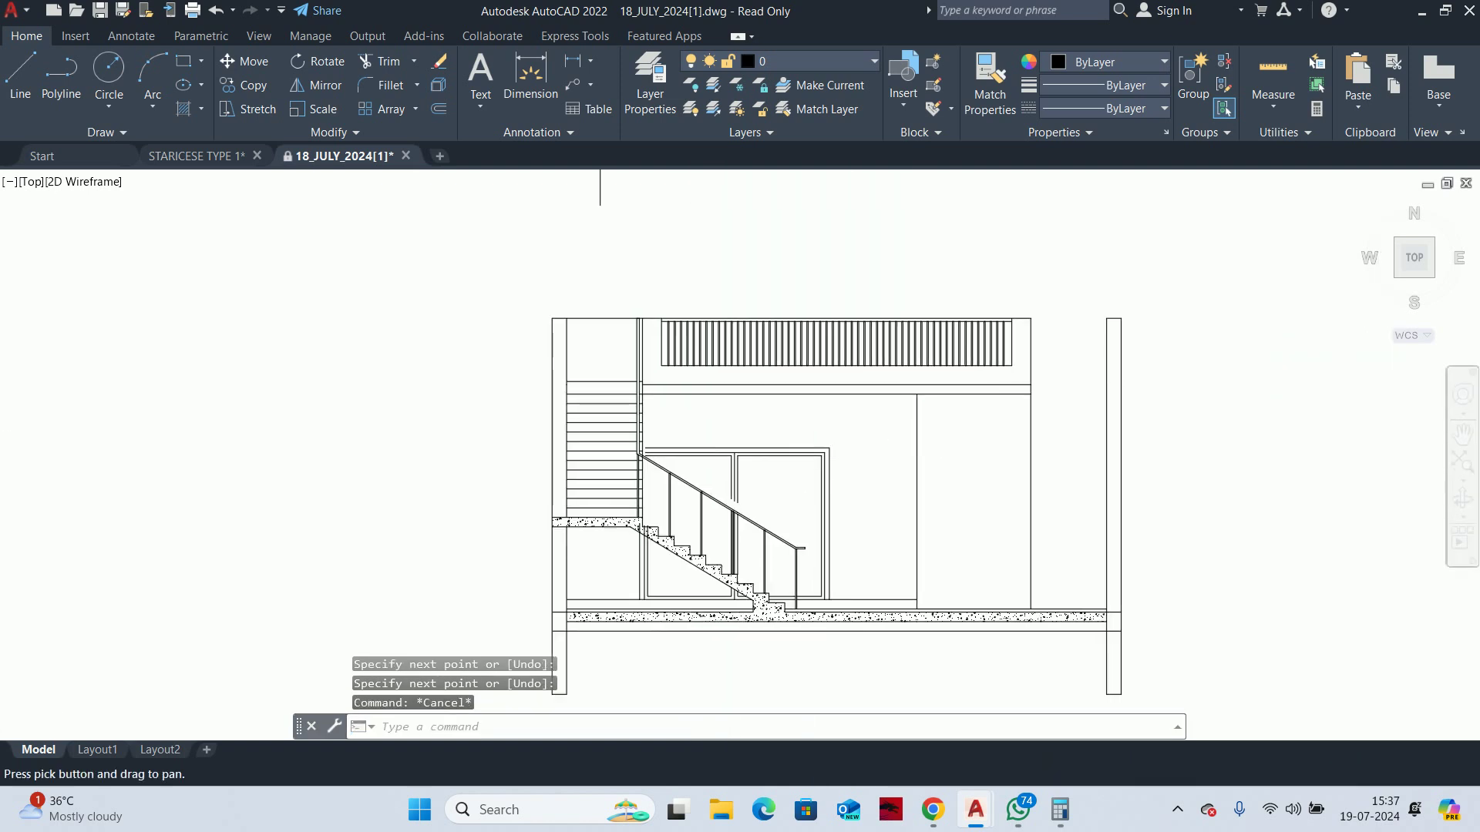
key(Escape)
key(Escape)
scroll(918, 582, up, 1)
scroll(933, 584, up, 2)
scroll(948, 592, up, 2)
Start another line right of the stair, then cancel it
text(l)
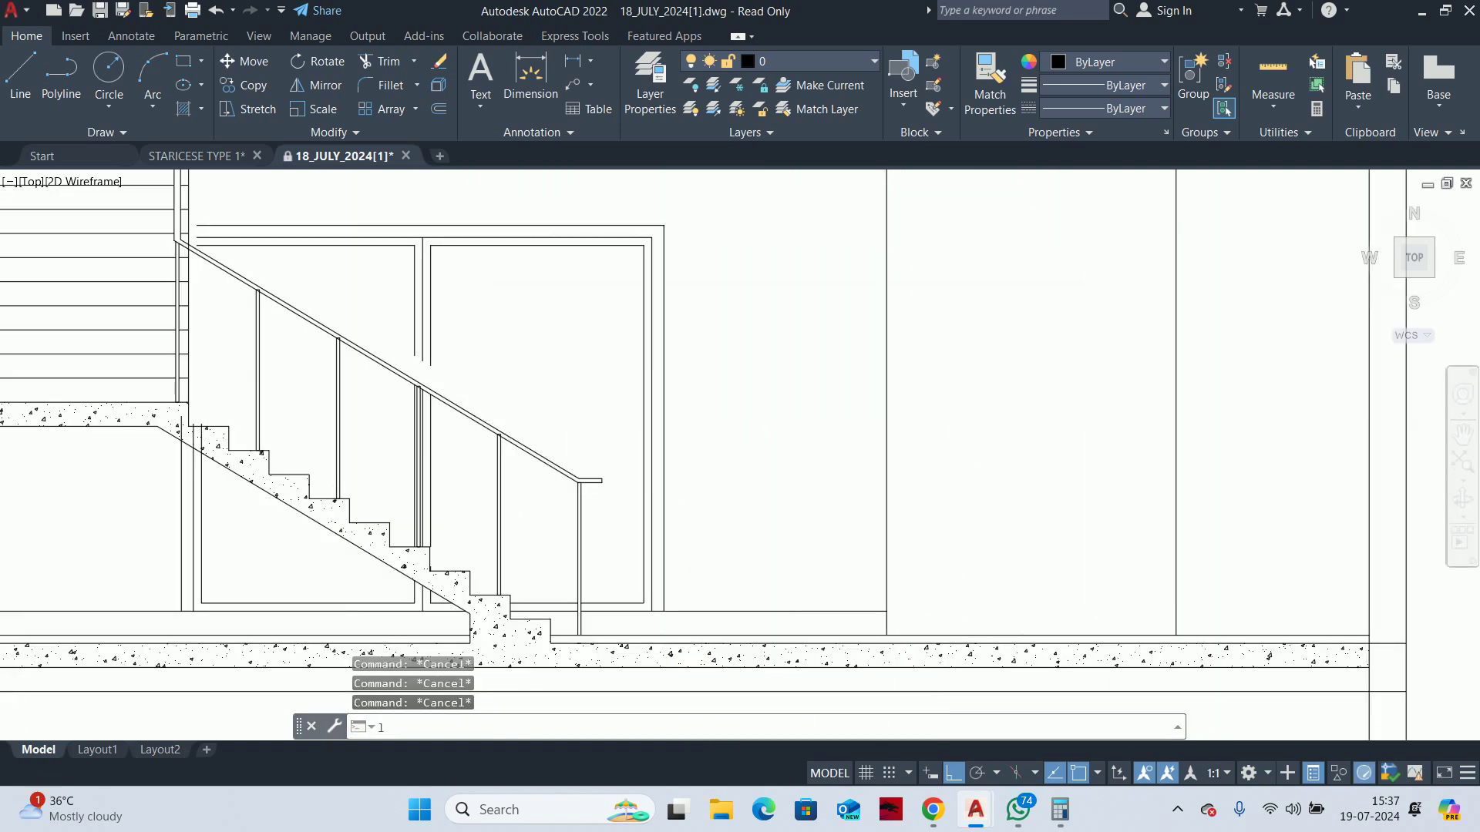
key(Return)
scroll(894, 597, up, 2)
click(853, 610)
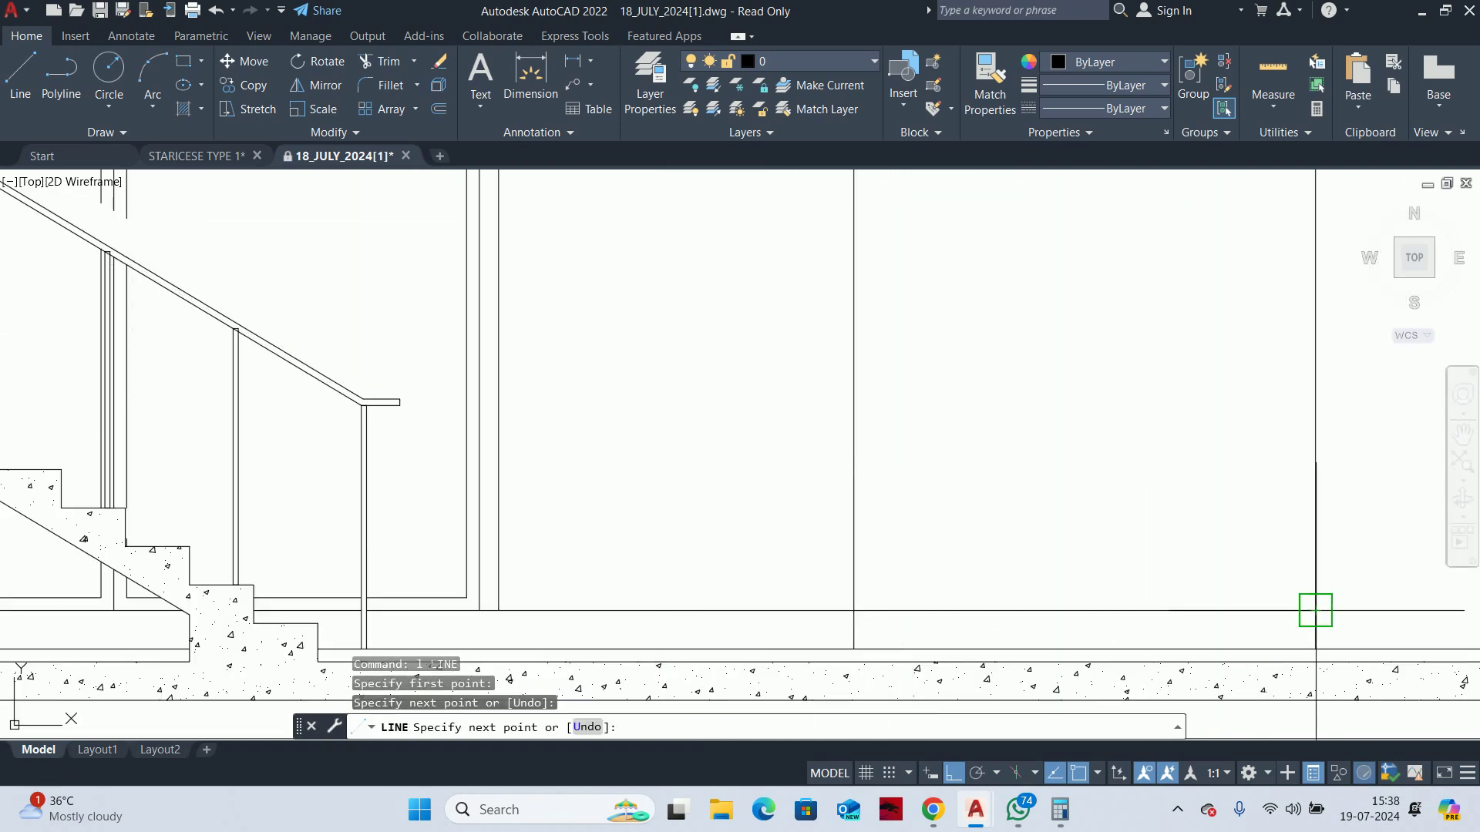
key(Escape)
scroll(1081, 590, down, 5)
key(Escape)
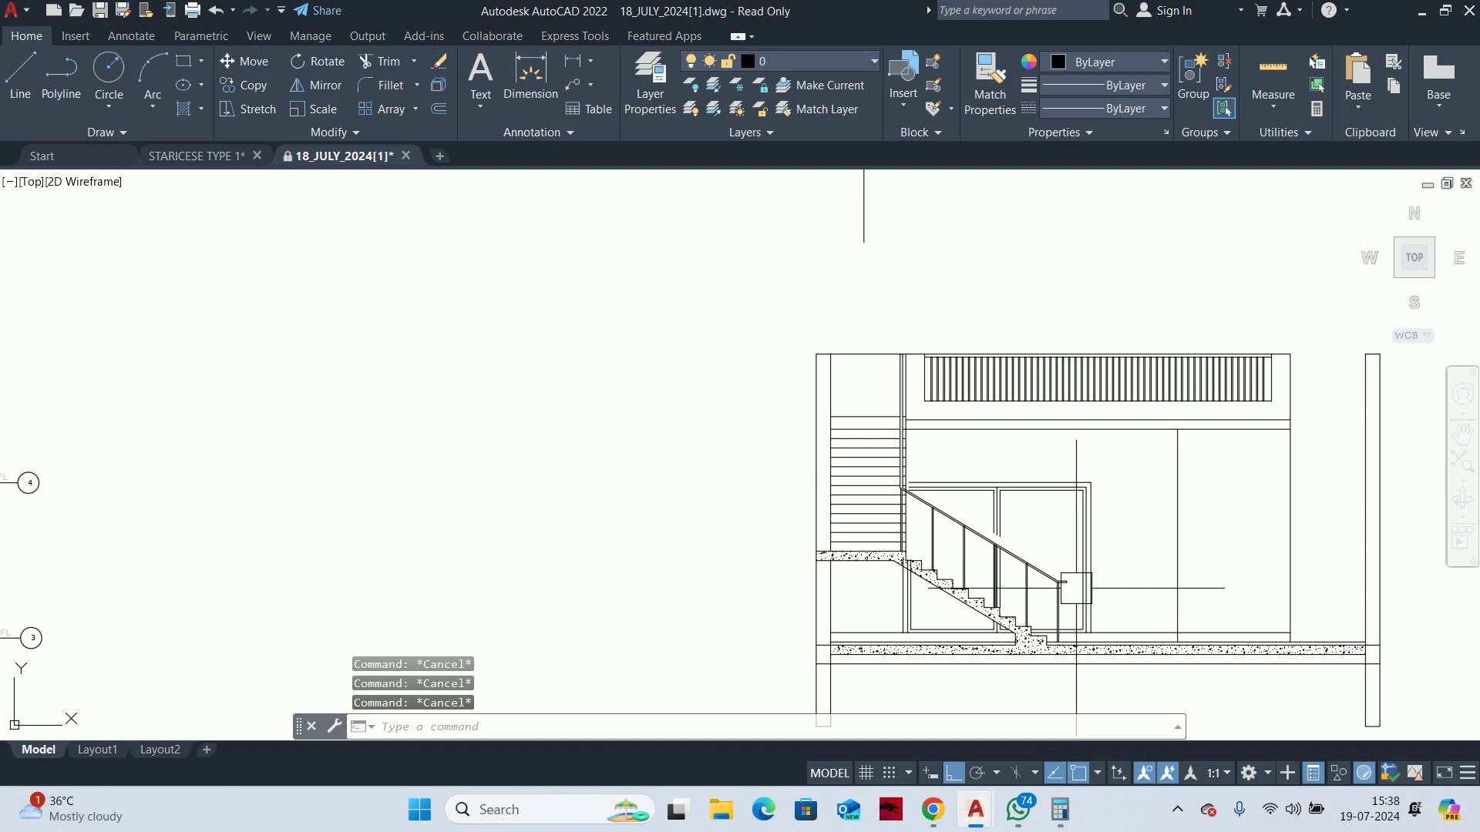
scroll(1004, 555, up, 4)
Extend the vertical and inner frame lines down to their boundaries with EX
text(ex)
key(Return)
click(1072, 482)
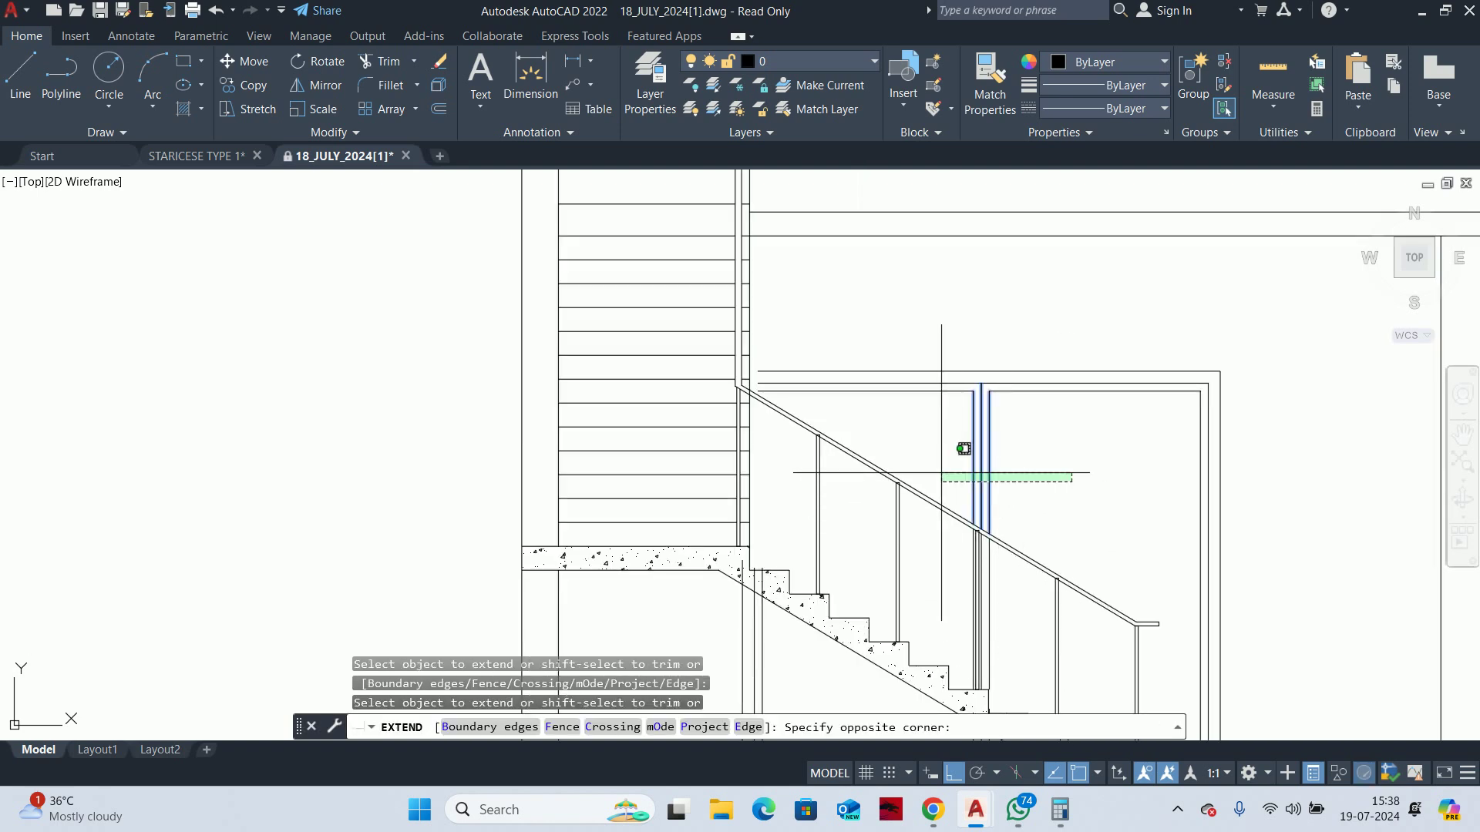
click(955, 472)
click(817, 373)
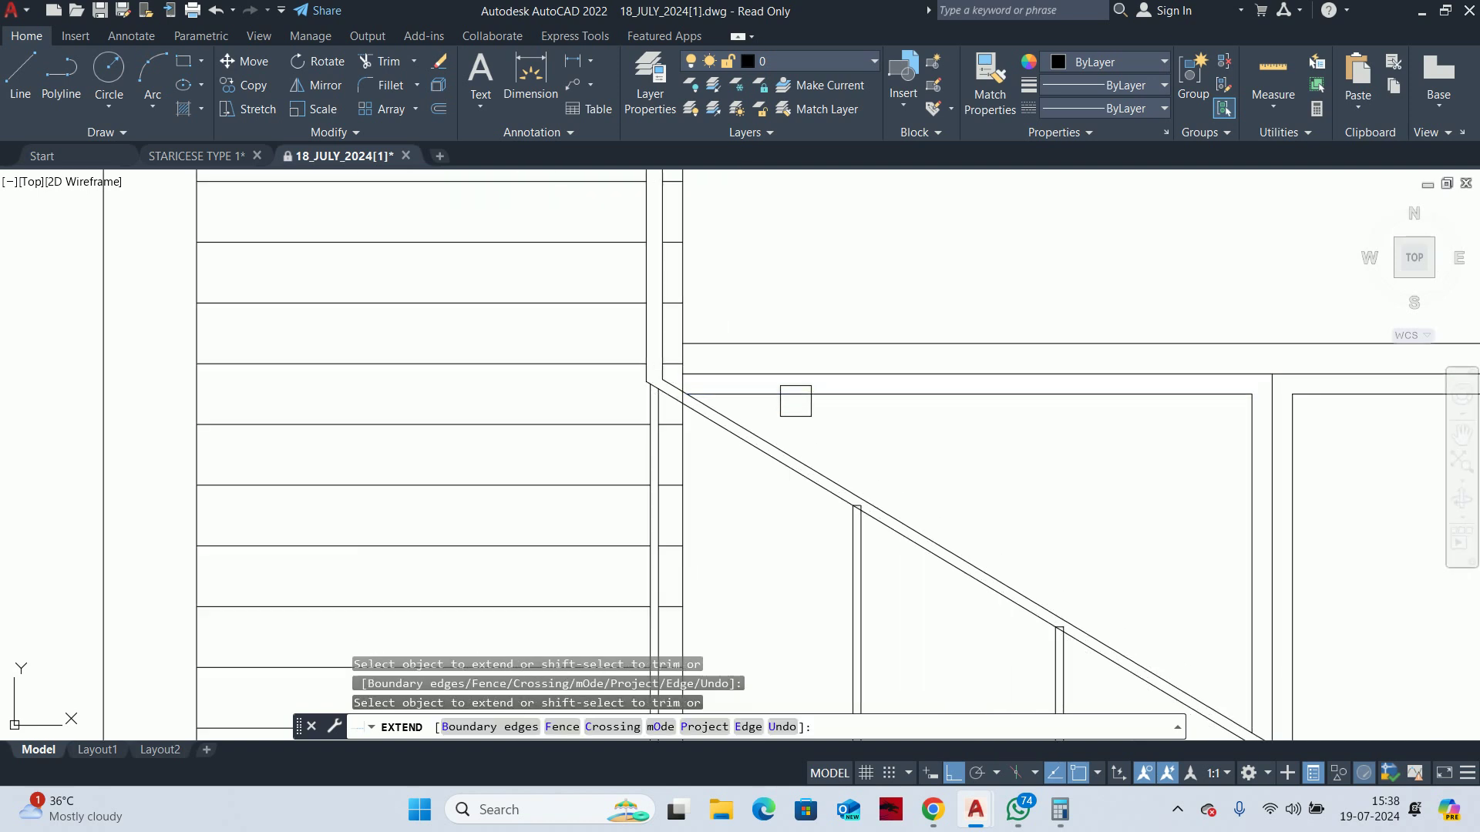
scroll(851, 461, down, 2)
click(851, 461)
scroll(851, 460, up, 5)
scroll(794, 528, up, 4)
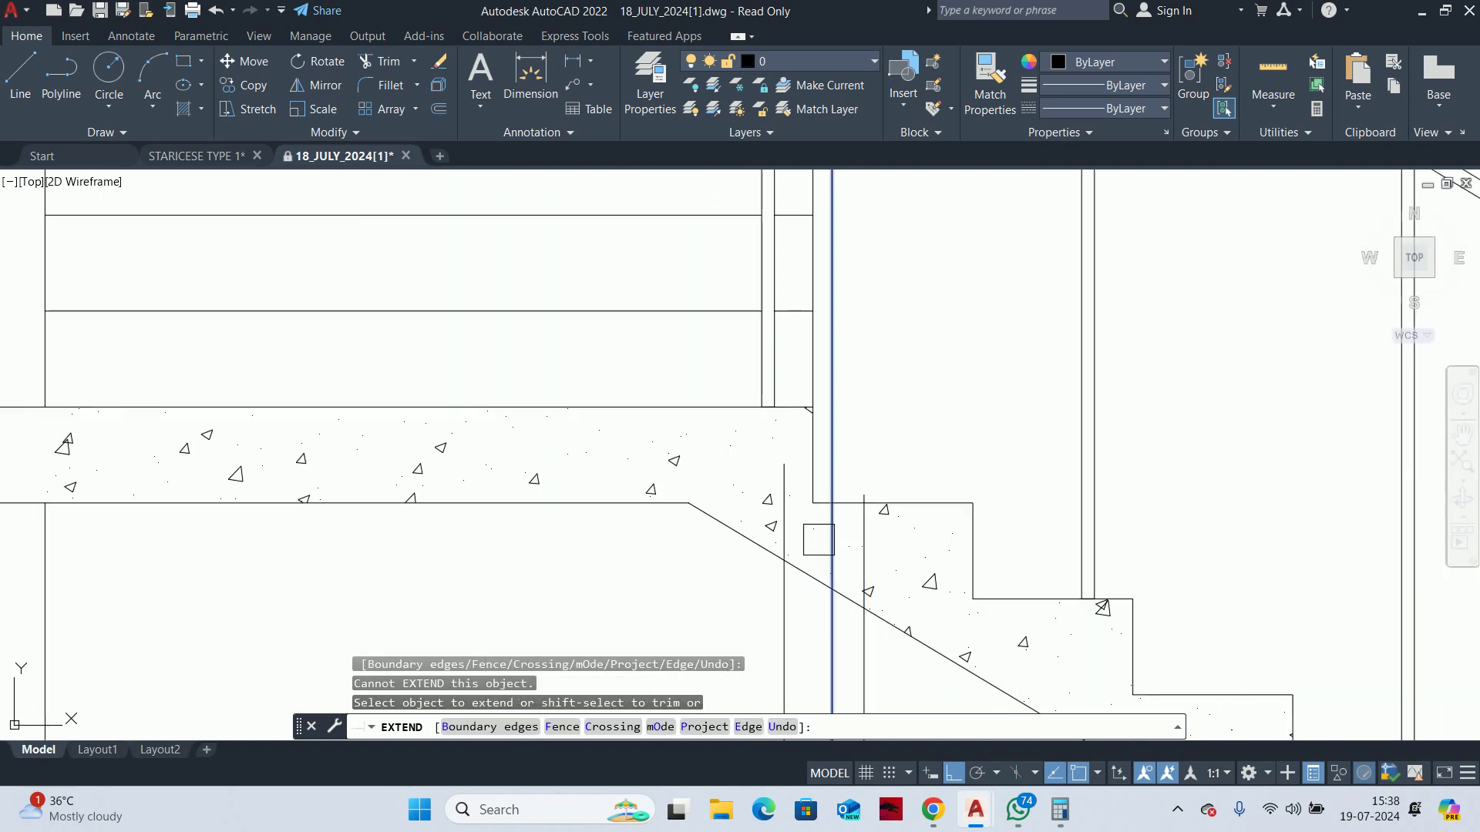
click(824, 543)
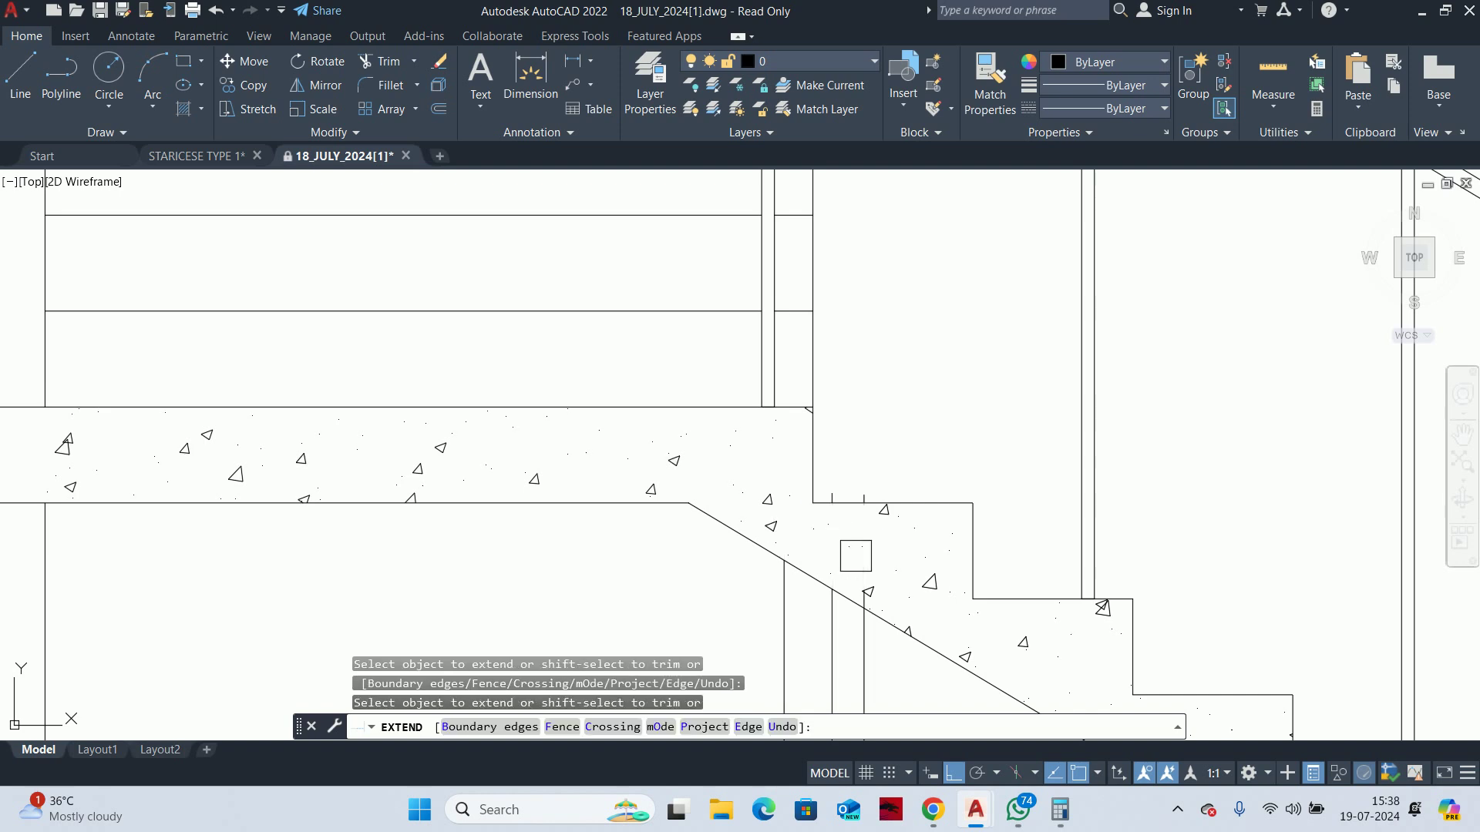
scroll(861, 487, up, 4)
key(Escape)
key(Escape)
Stretch the two frame line ends up to the rail
text(s)
key(Return)
click(910, 460)
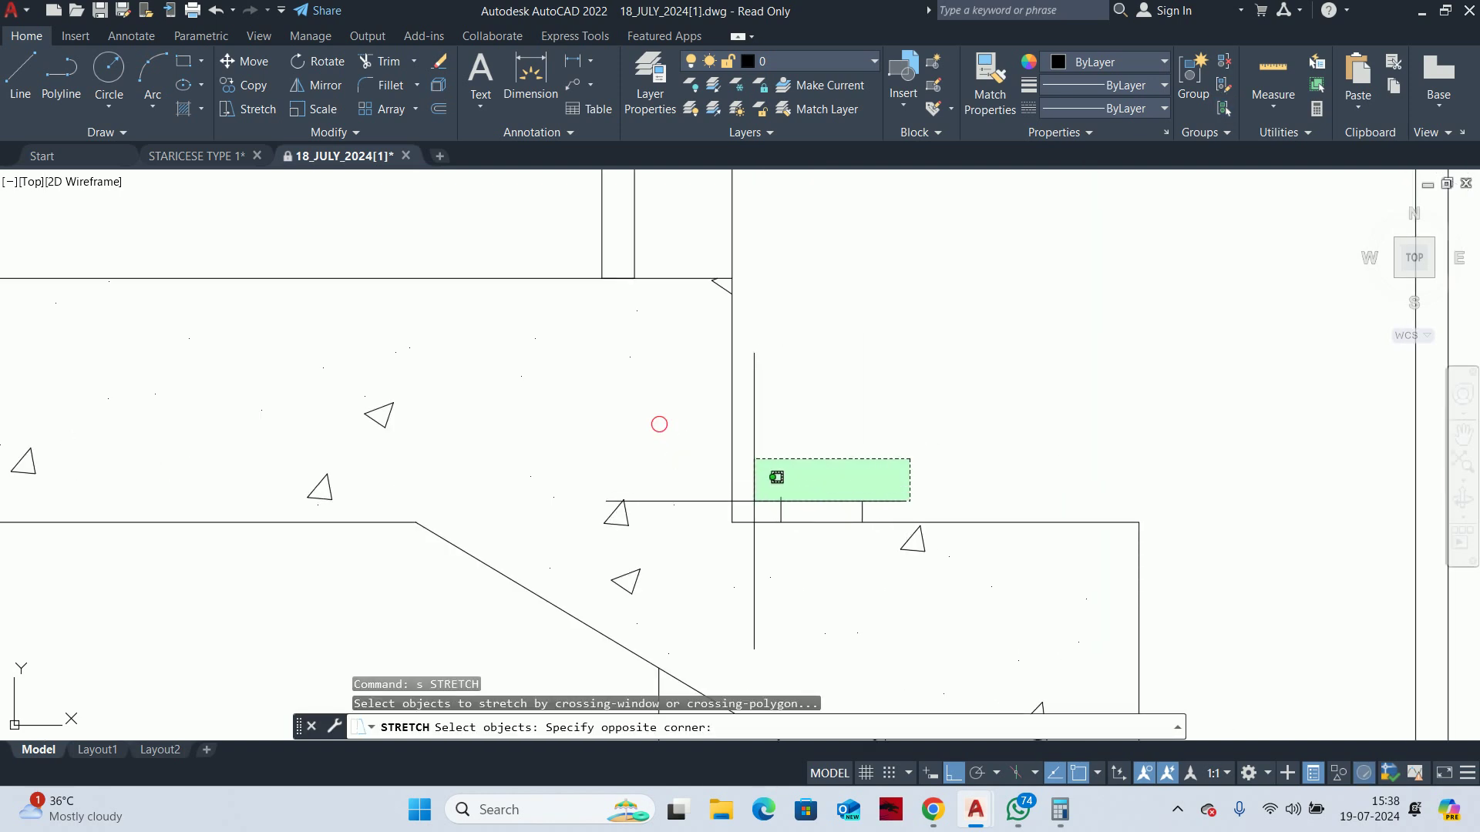
click(776, 477)
key(Return)
click(858, 497)
scroll(886, 401, down, 5)
scroll(921, 386, up, 2)
scroll(917, 344, up, 2)
click(825, 343)
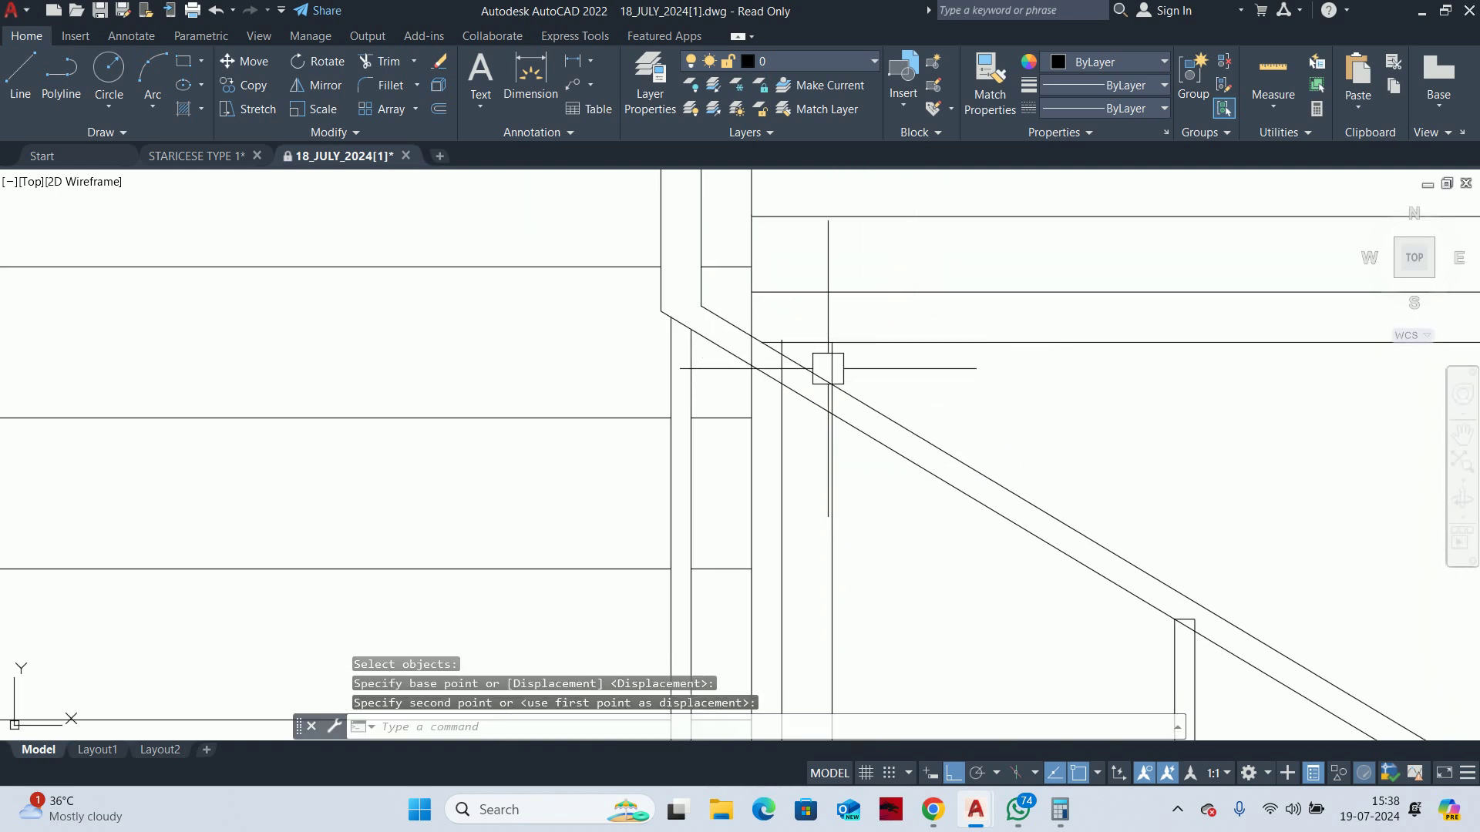
key(Escape)
key(Escape)
key(Escape)
Trim lines near the rail and landing edge, undoing one trim
key(Return)
scroll(808, 454, up, 2)
key(Return)
scroll(766, 259, up, 2)
scroll(954, 349, down, 2)
scroll(882, 518, up, 2)
scroll(898, 414, down, 1)
scroll(891, 483, down, 1)
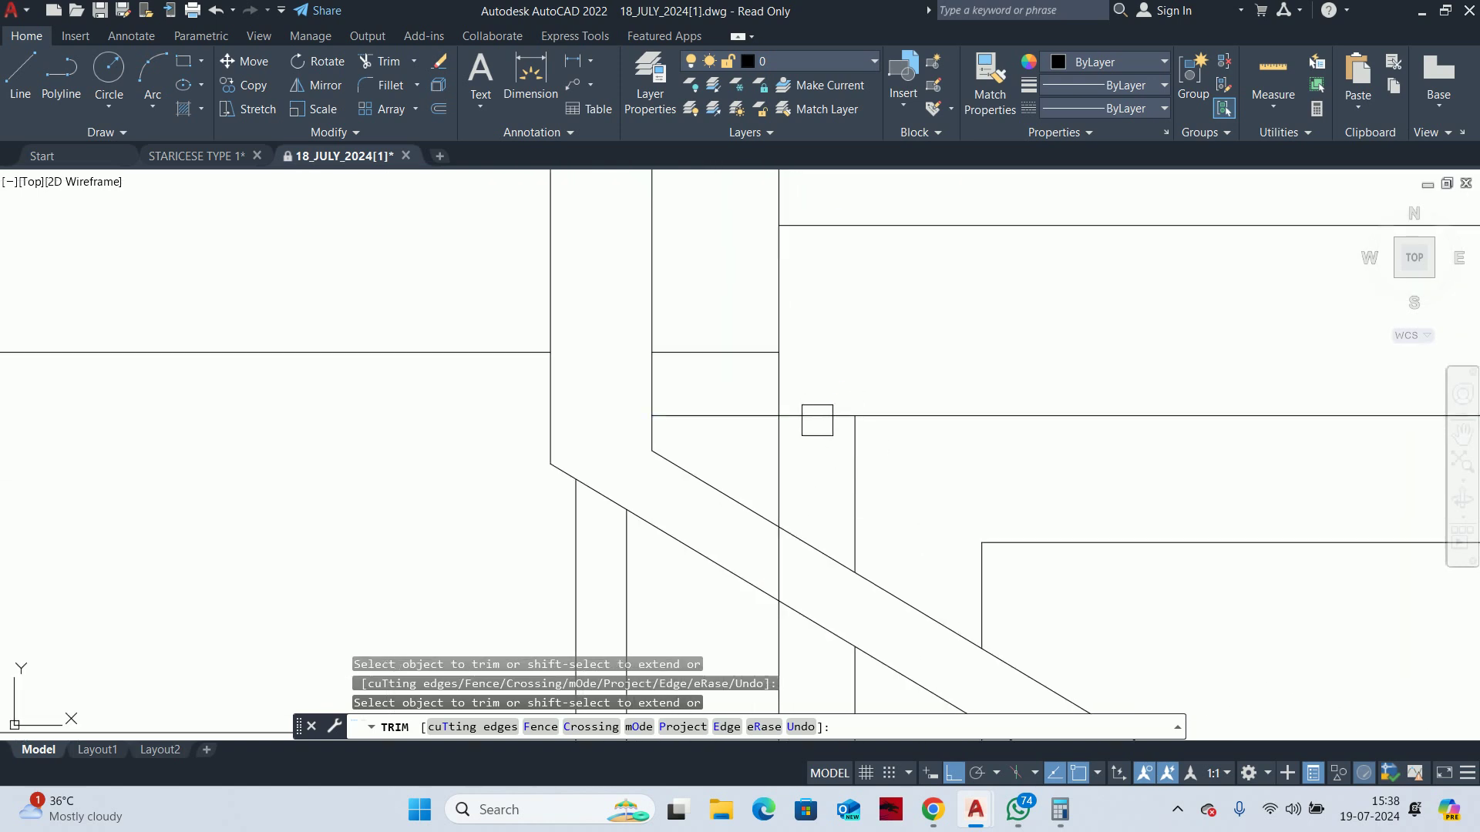
key(ctrl+z)
scroll(817, 407, down, 1)
click(780, 393)
click(779, 416)
scroll(780, 417, down, 2)
scroll(1071, 519, down, 2)
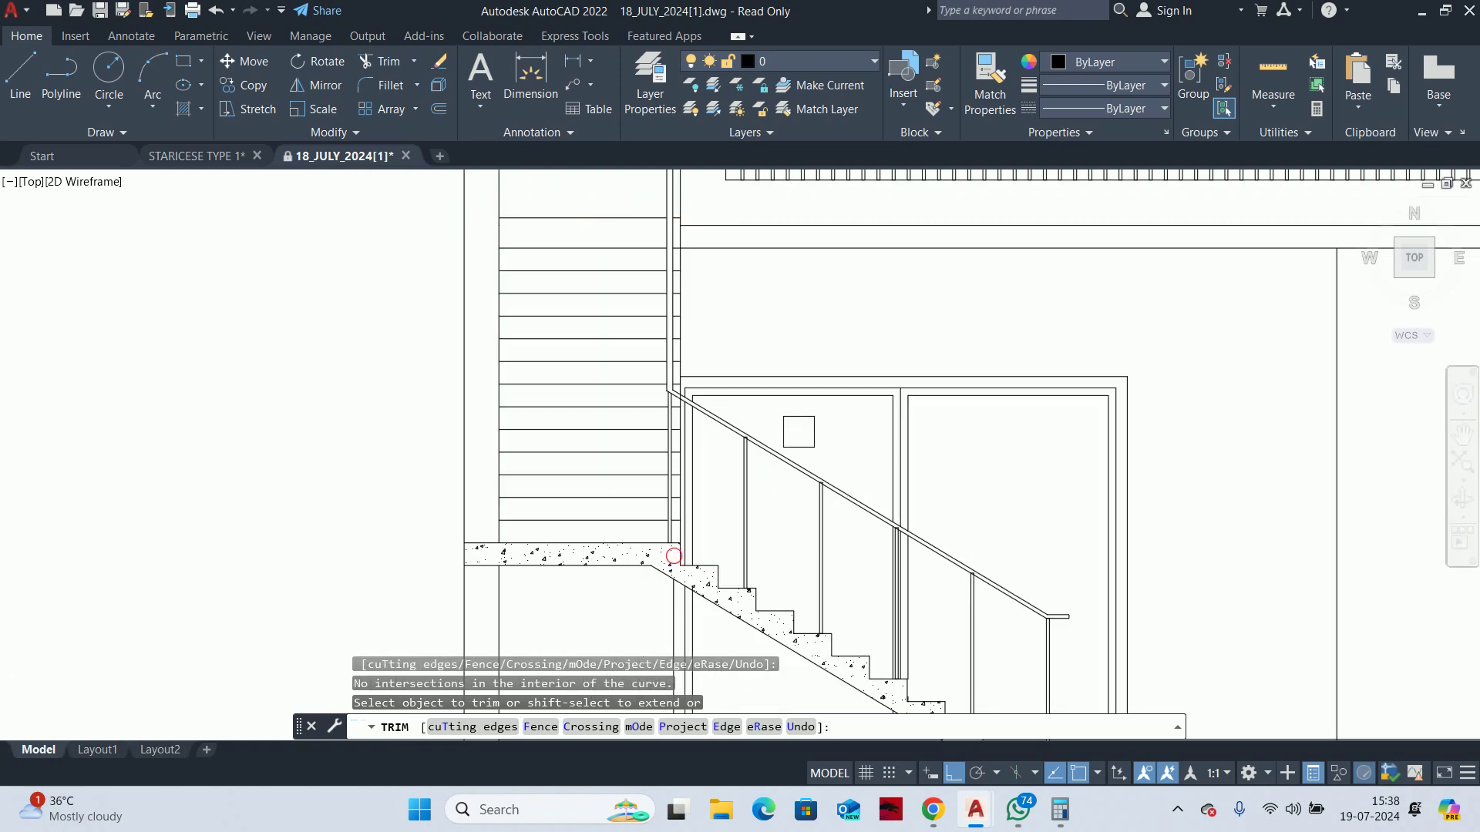
key(Escape)
key(Escape)
Regenerate the drawing display with RE
middle_drag(899, 503, 852, 442)
text(re)
key(Return)
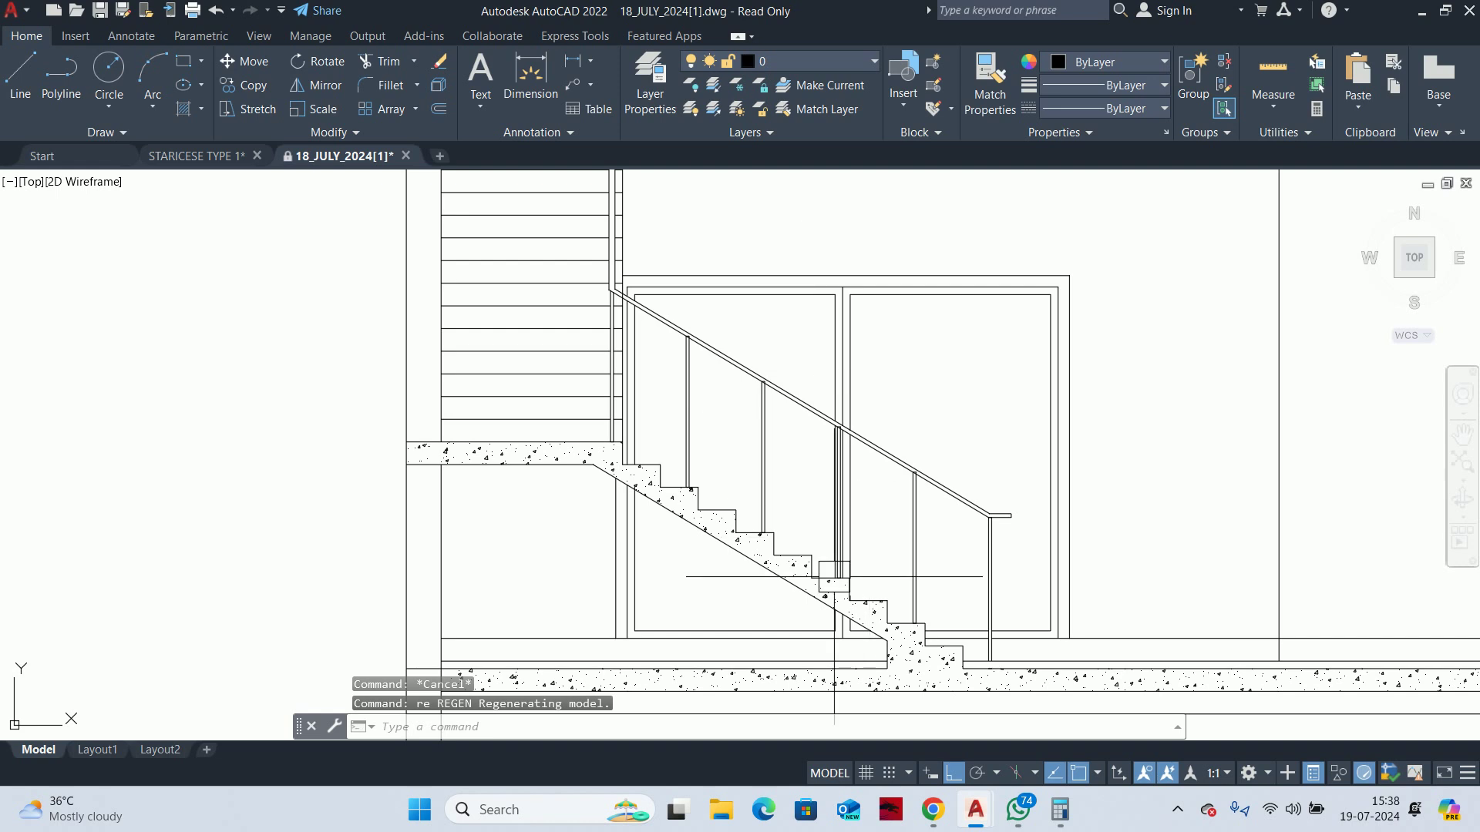
middle_drag(886, 432, 887, 473)
key(Escape)
key(Escape)
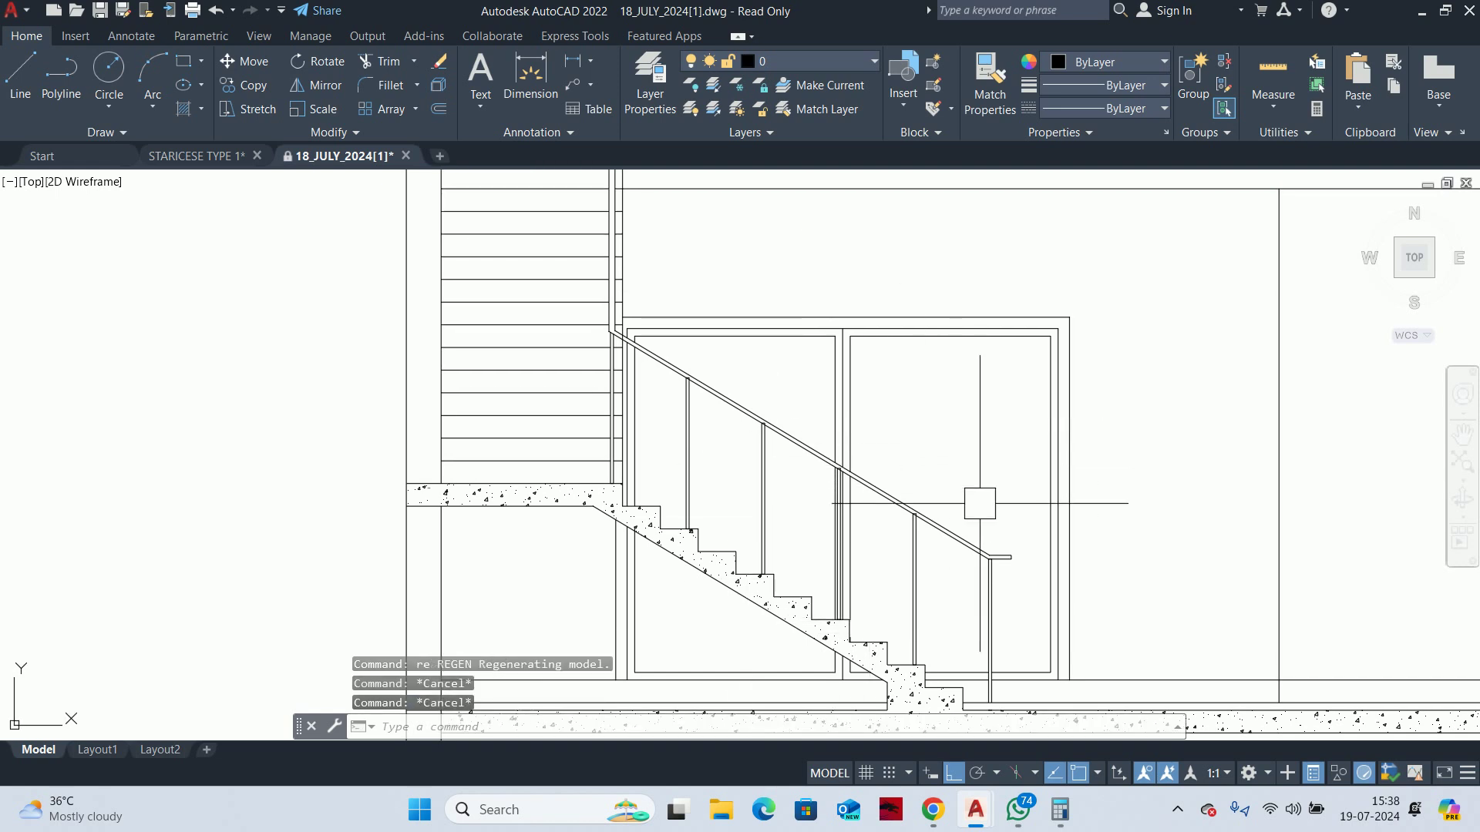
Zoom in close on the stair elevation's concrete-hatched slab and steps
scroll(954, 422, down, 1)
scroll(948, 447, down, 2)
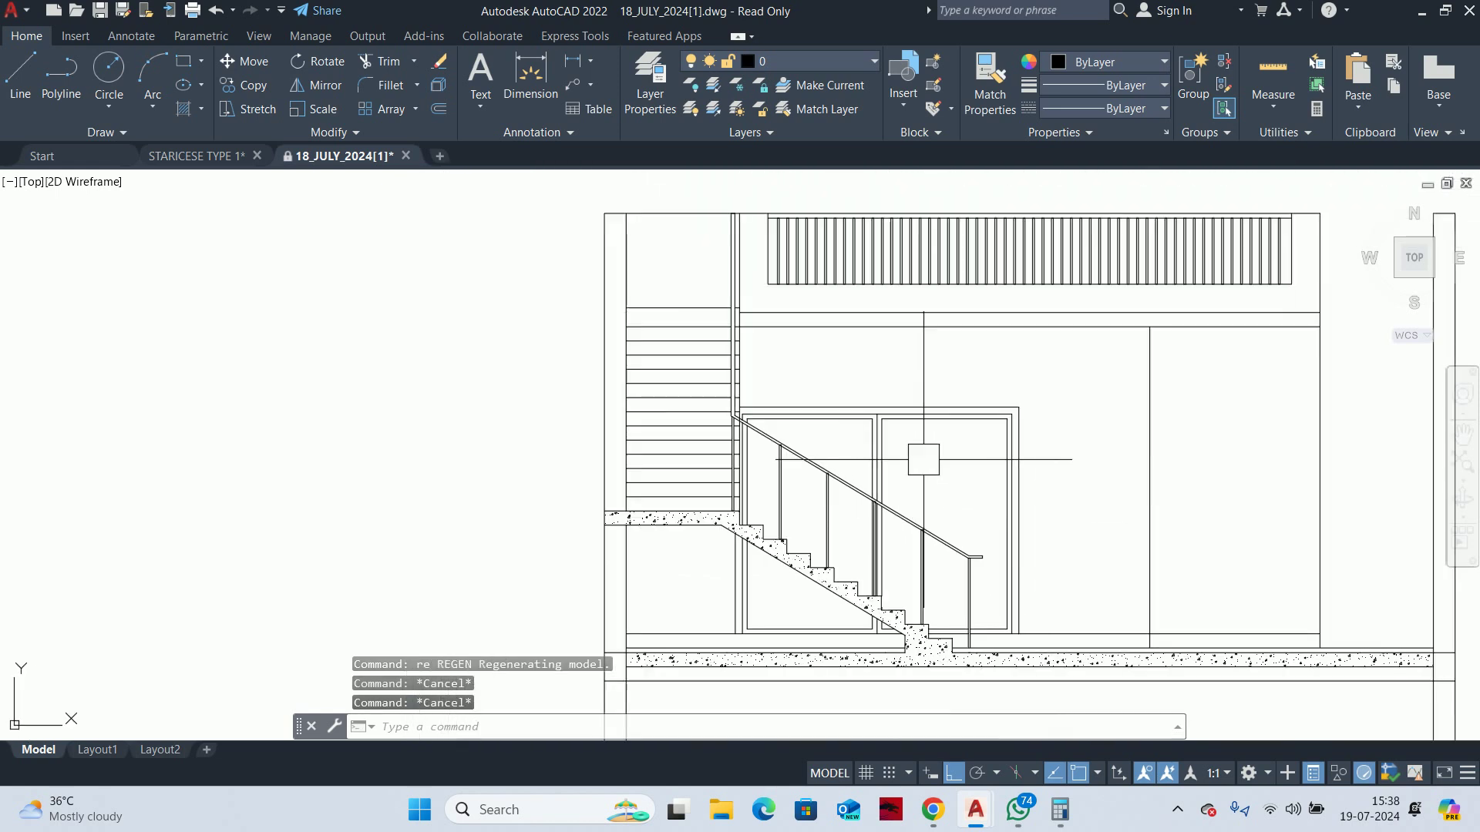
scroll(887, 494, up, 1)
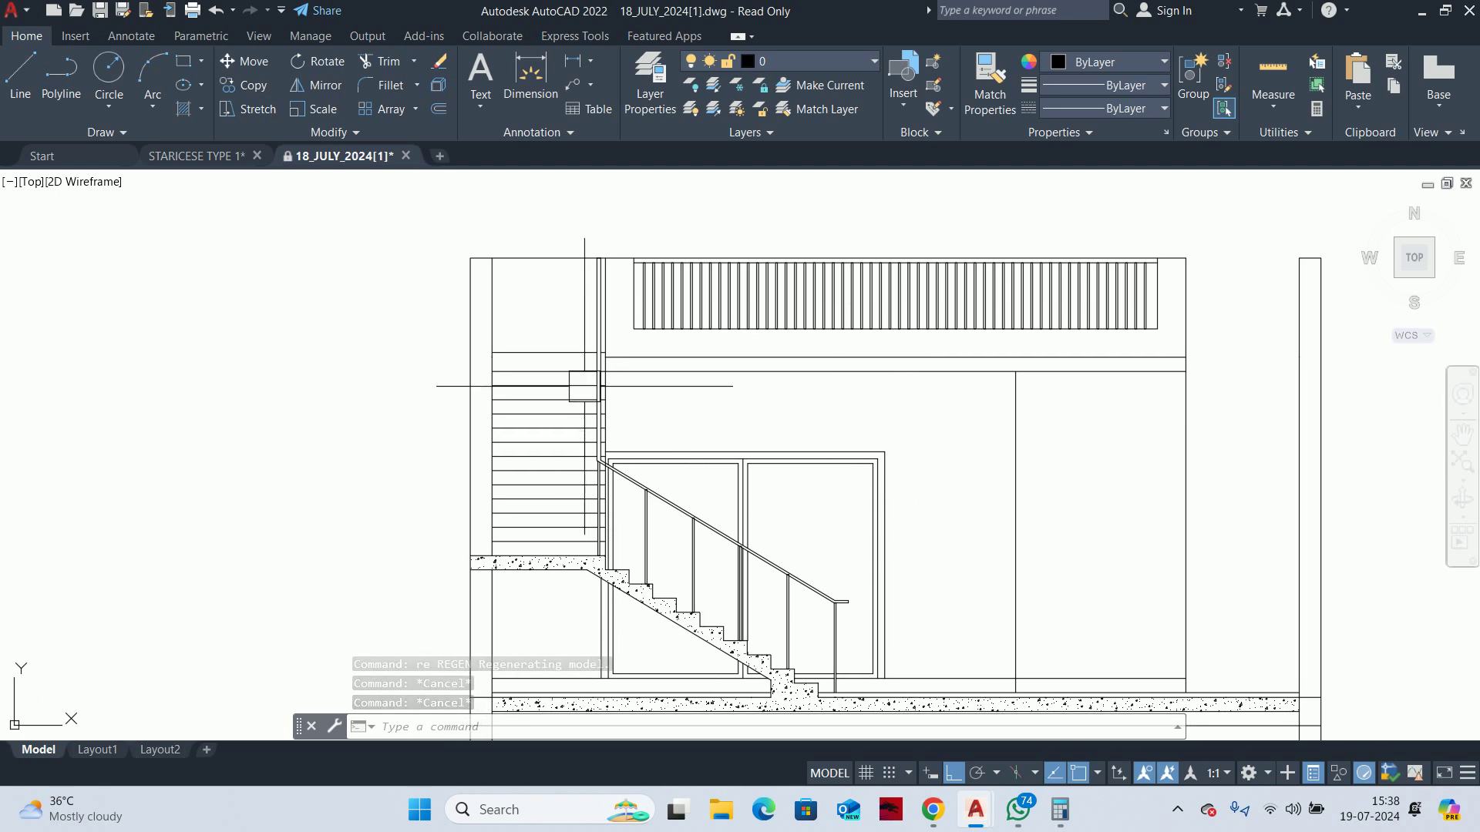
scroll(617, 347, down, 3)
scroll(568, 402, up, 2)
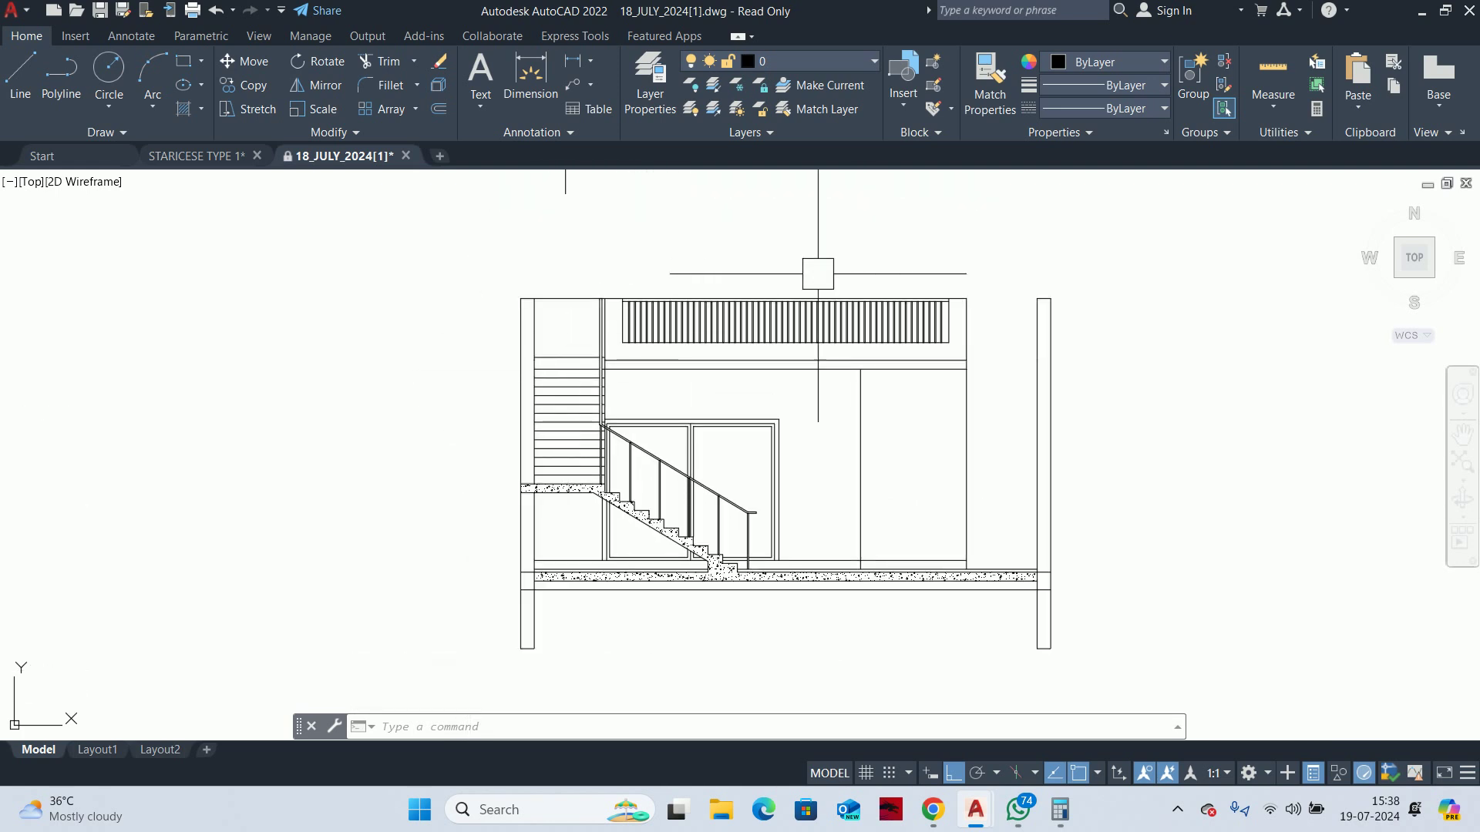
middle_drag(990, 519, 876, 552)
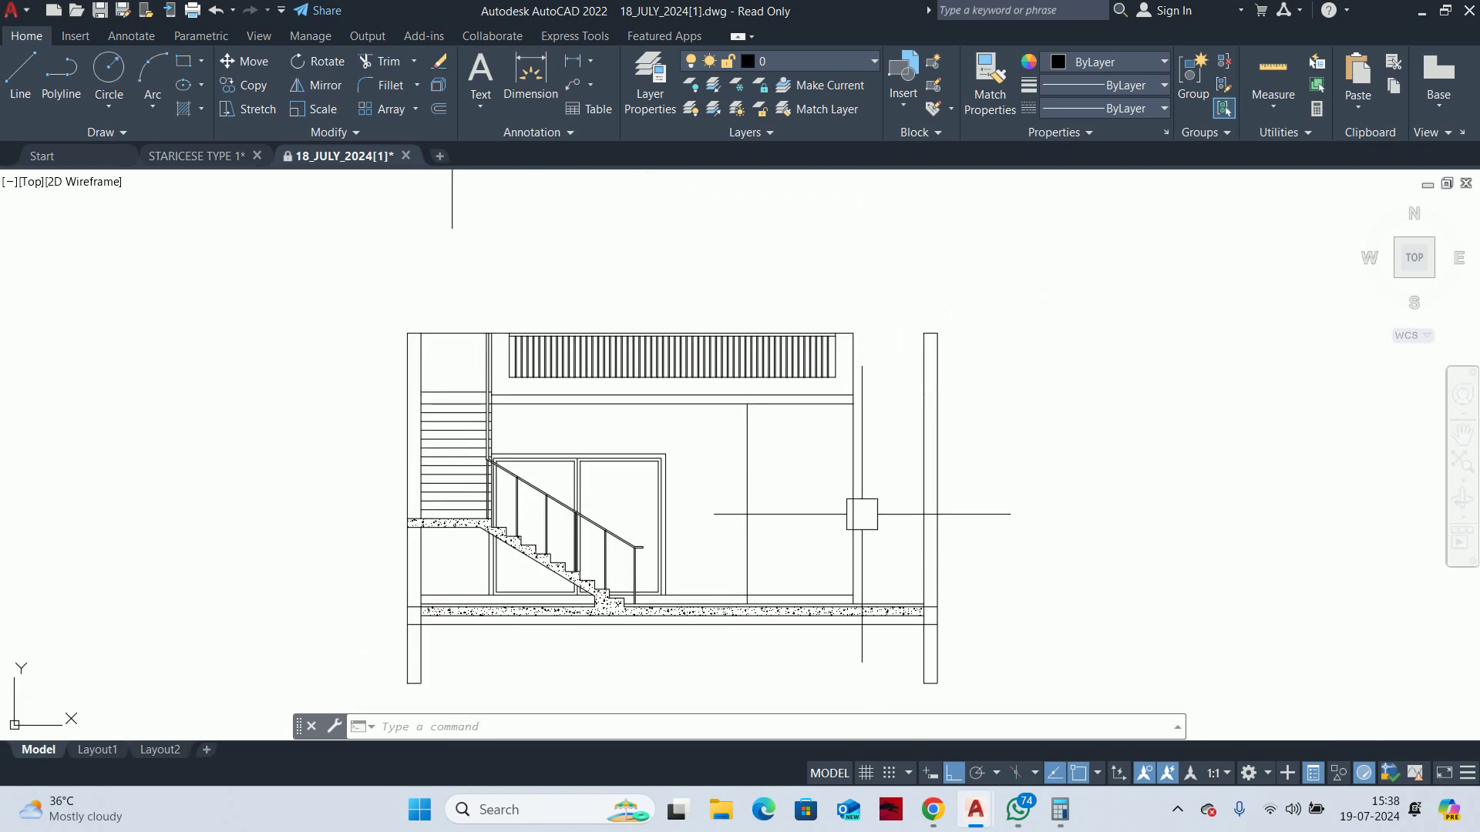
key(Escape)
key(Escape)
scroll(1009, 538, down, 2)
scroll(892, 593, up, 2)
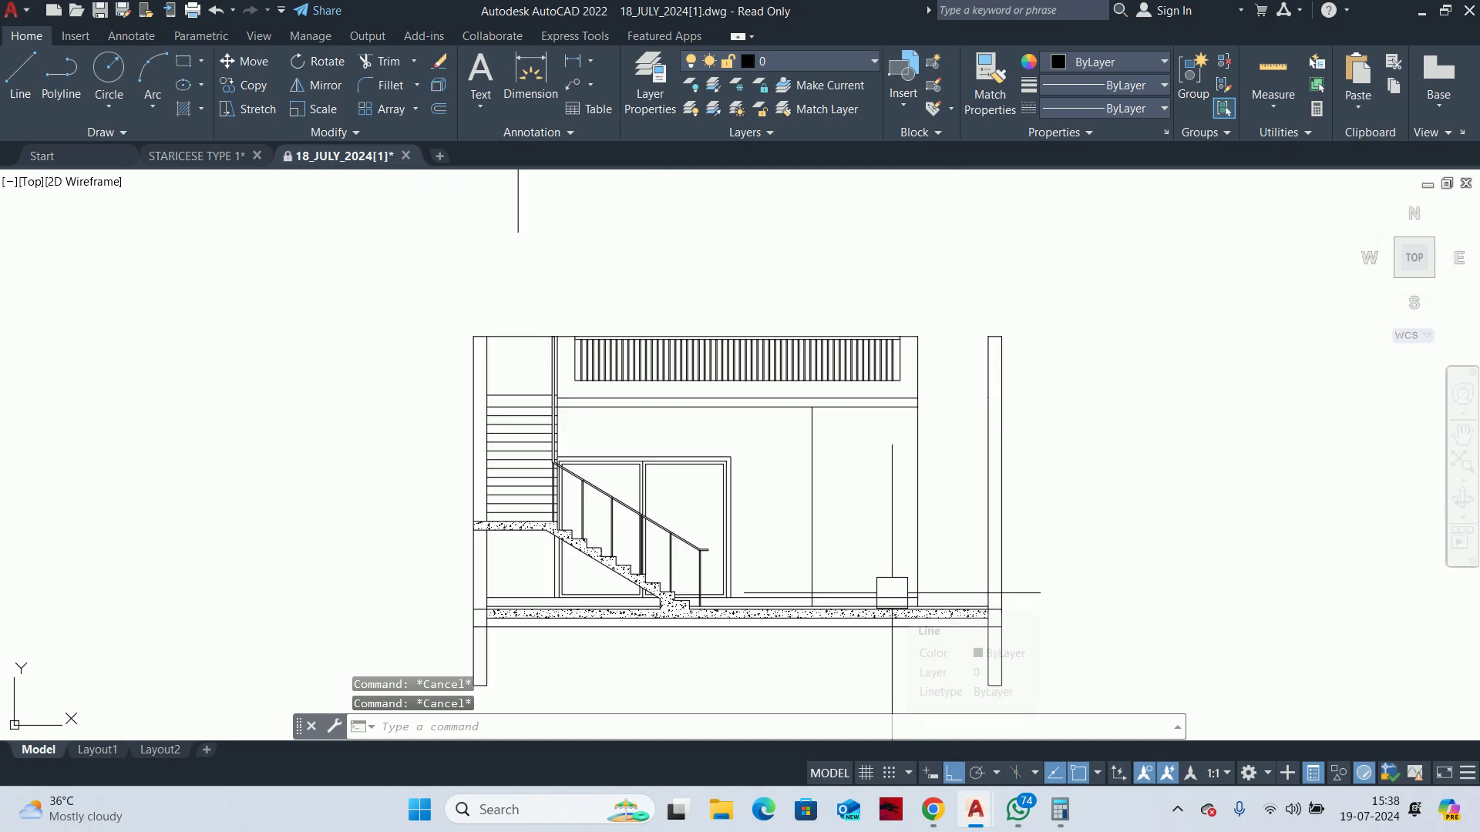
scroll(471, 520, up, 2)
Try hatching the column and slab areas, then cancel both hatch attempts
text(h)
key(Return)
scroll(486, 524, up, 2)
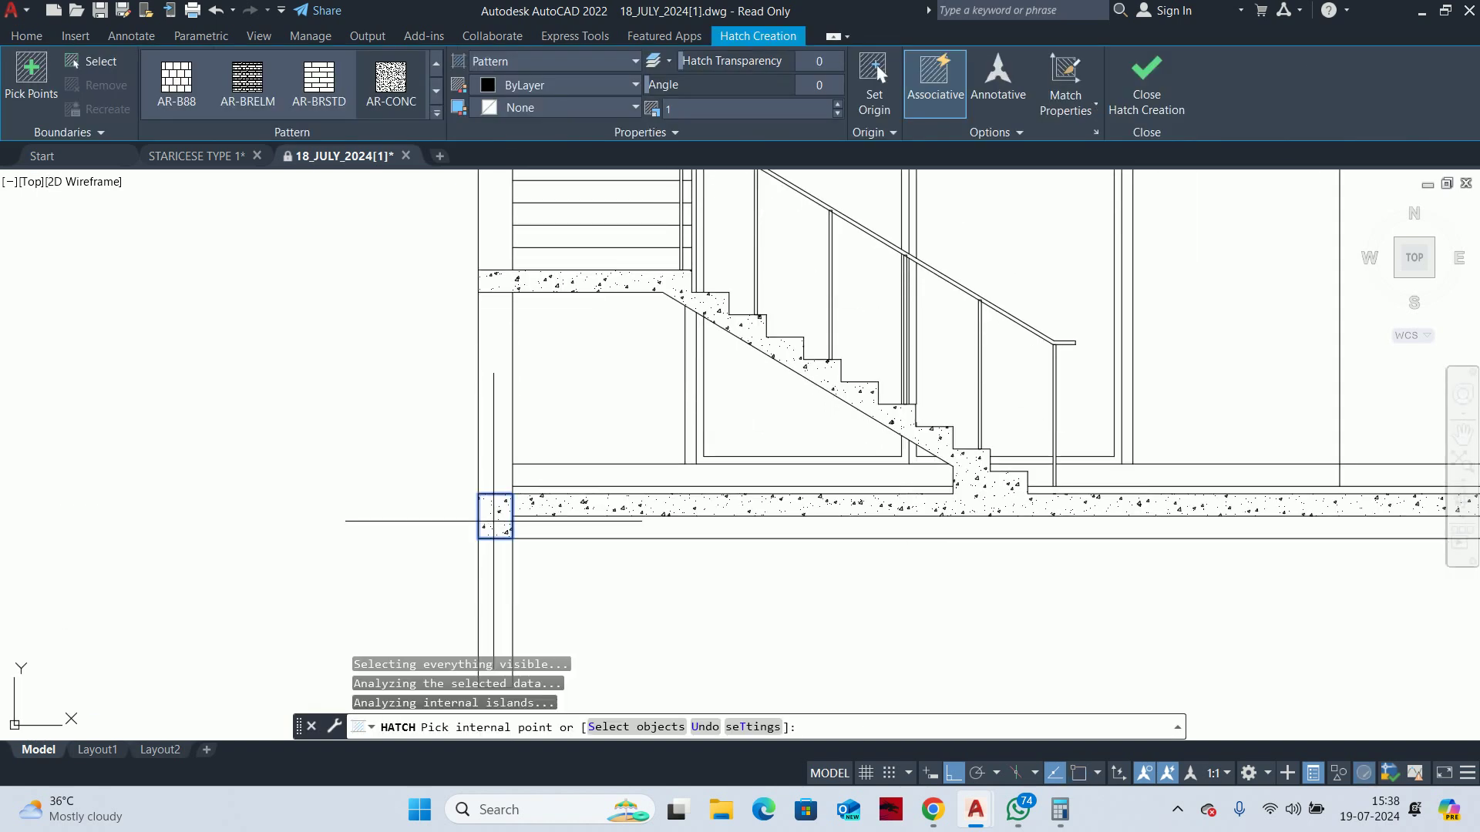
click(494, 522)
scroll(553, 529, down, 2)
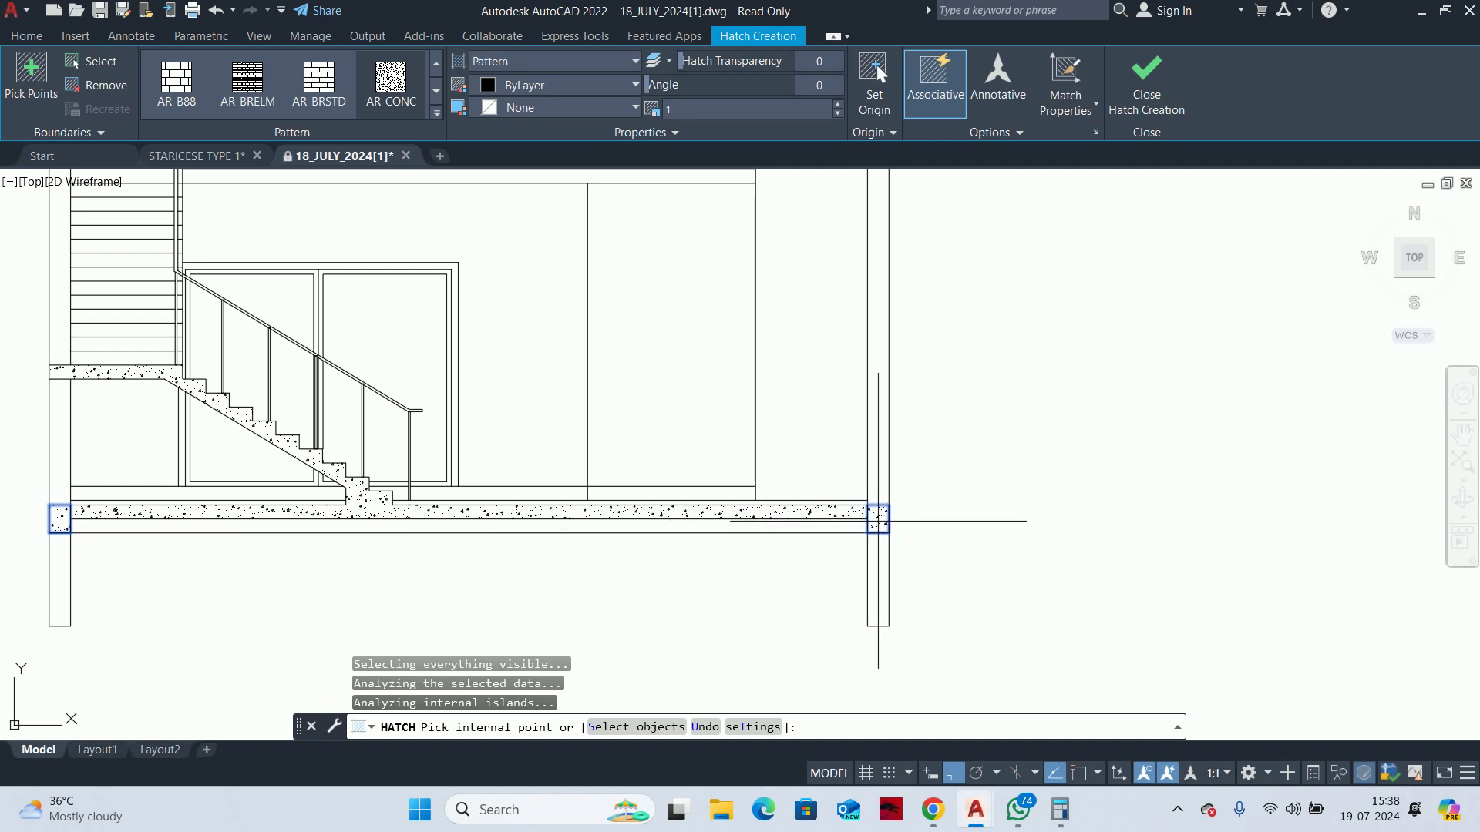
key(Return)
middle_drag(744, 532, 919, 529)
key(Escape)
key(Escape)
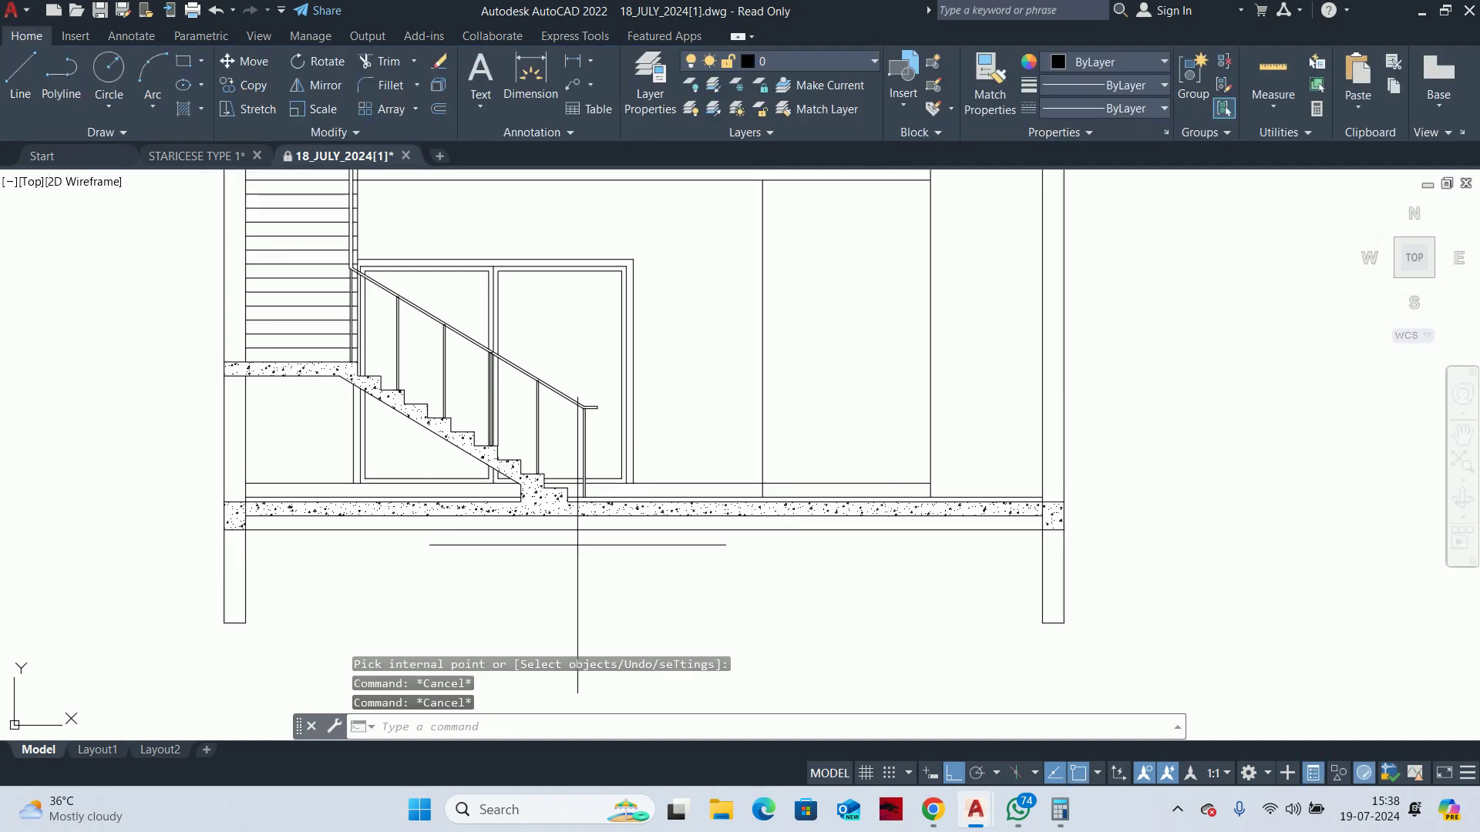
key(Return)
click(586, 515)
scroll(579, 544, down, 4)
key(Escape)
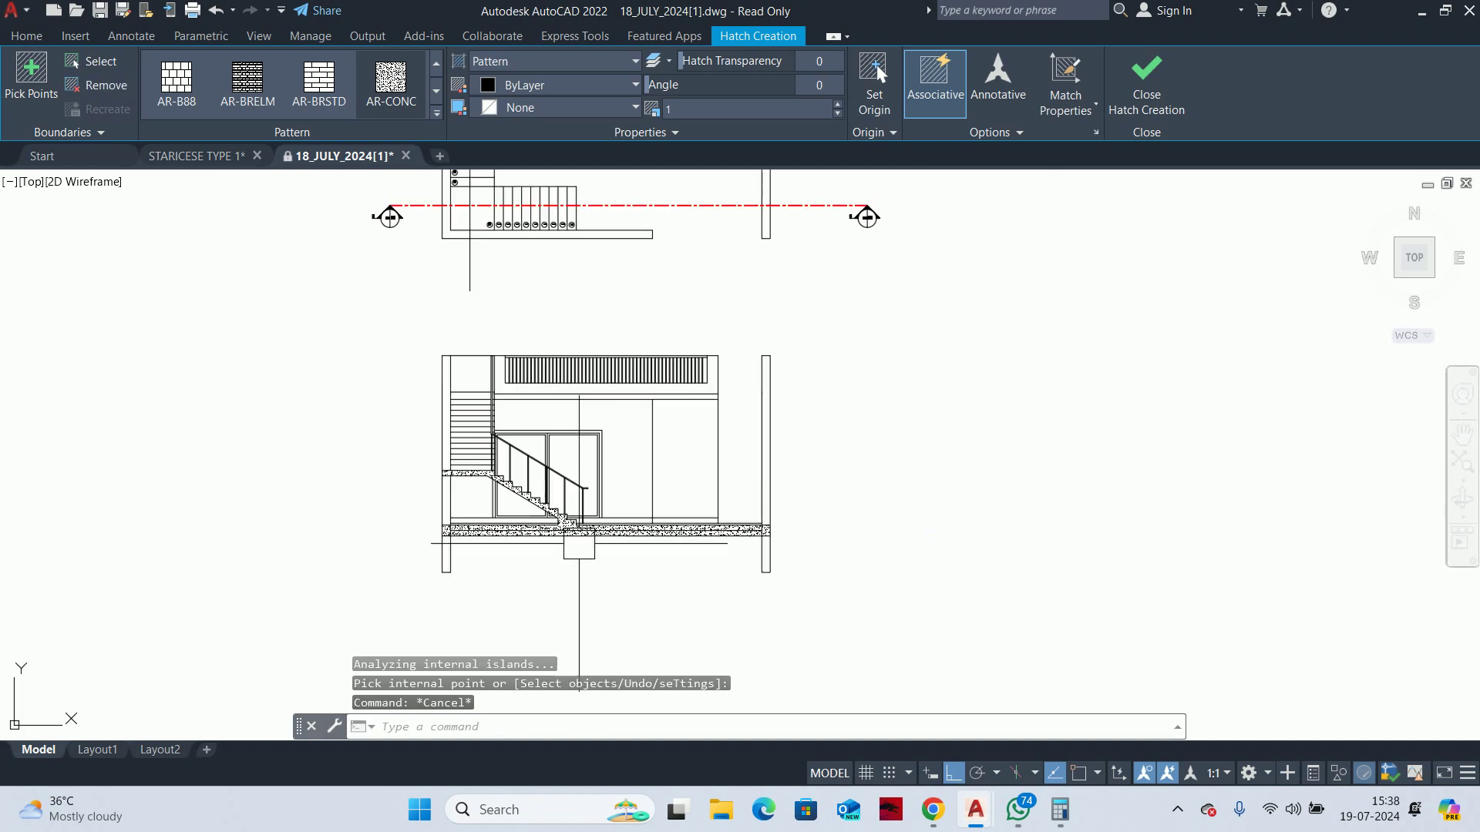
key(Escape)
Match the slab's concrete hatch onto the stair hatch with MATCHPROP
text(ma)
key(Return)
scroll(697, 499, up, 3)
scroll(618, 531, up, 2)
scroll(640, 599, up, 3)
click(639, 599)
scroll(640, 599, down, 3)
scroll(370, 463, down, 3)
scroll(359, 528, up, 5)
scroll(383, 504, down, 2)
scroll(539, 469, up, 3)
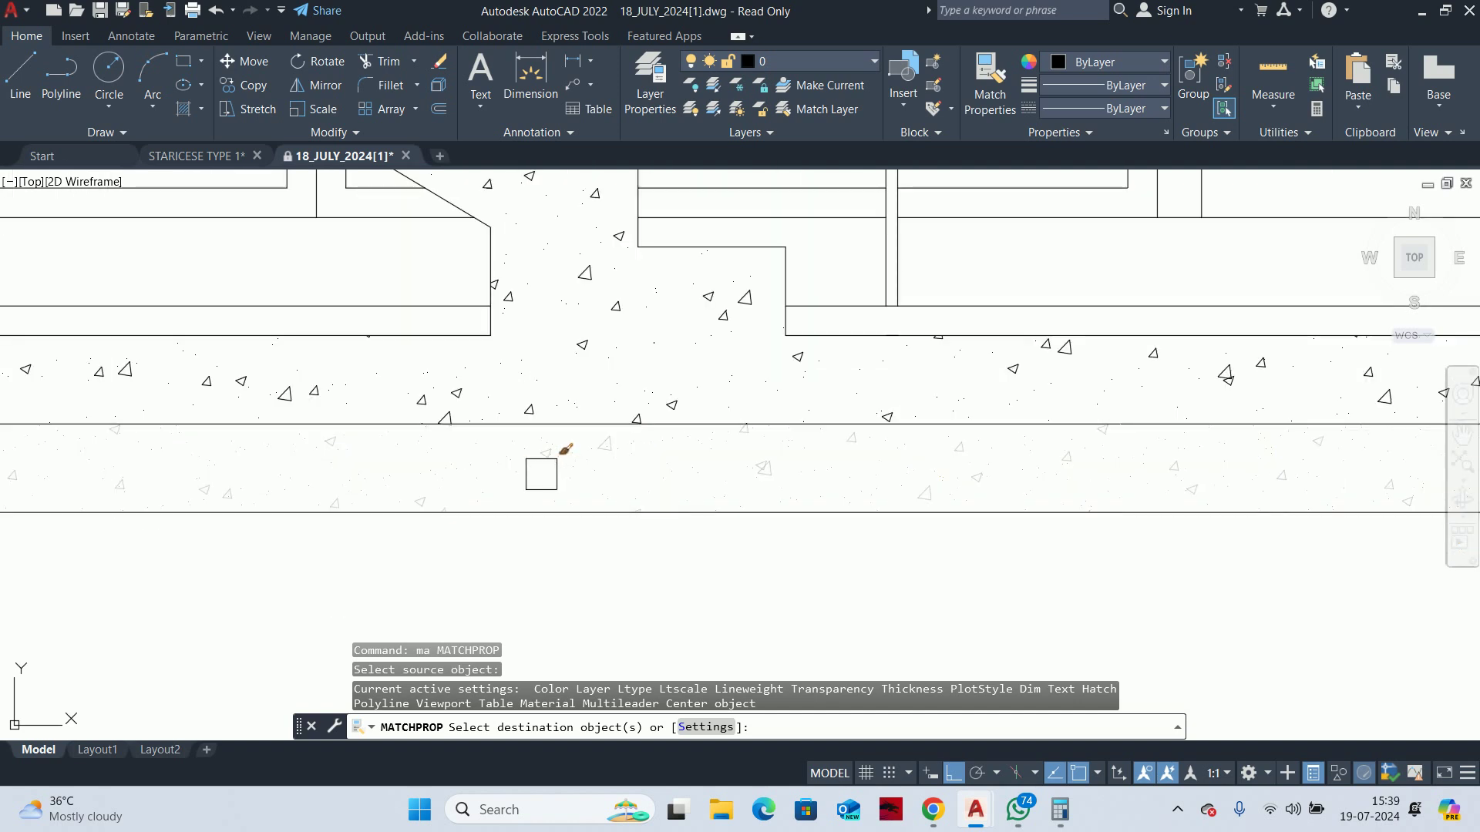
click(544, 462)
key(Return)
scroll(497, 485, down, 3)
scroll(497, 486, down, 4)
key(Escape)
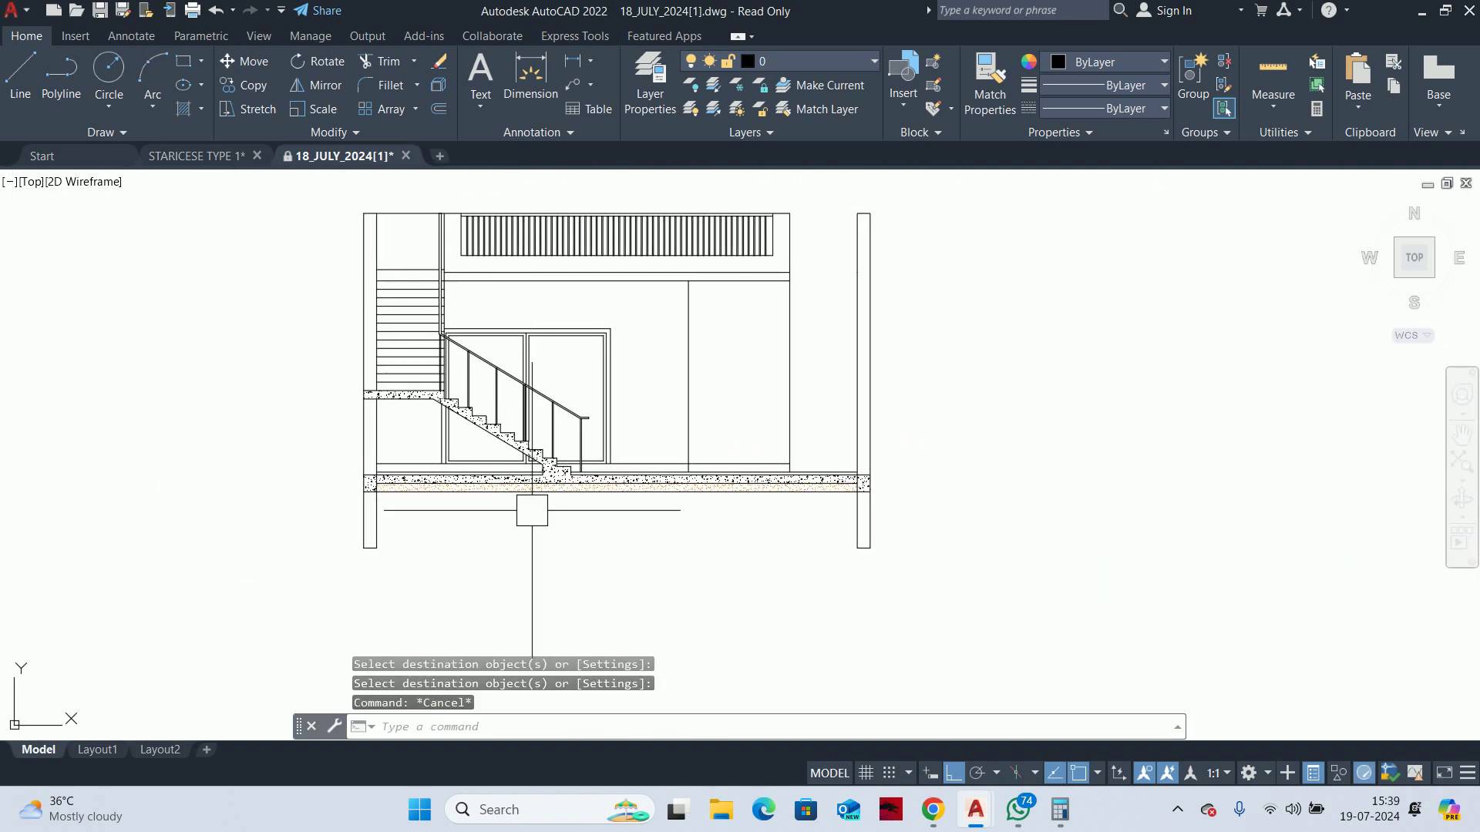
Match the diagonal wall hatch onto the column hatch with MATCHPROP
middle_drag(494, 530, 632, 544)
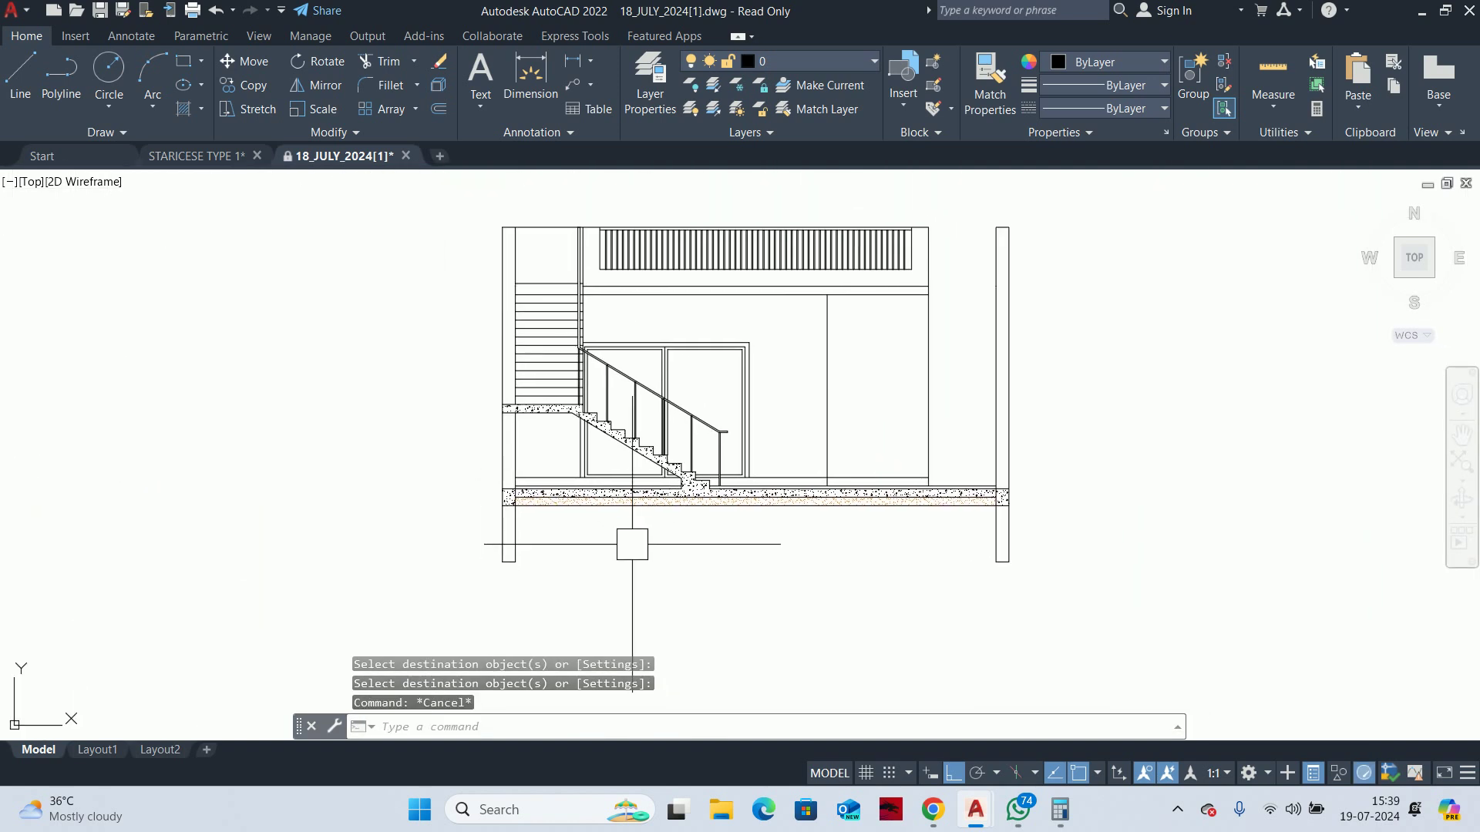
text(h)
key(Return)
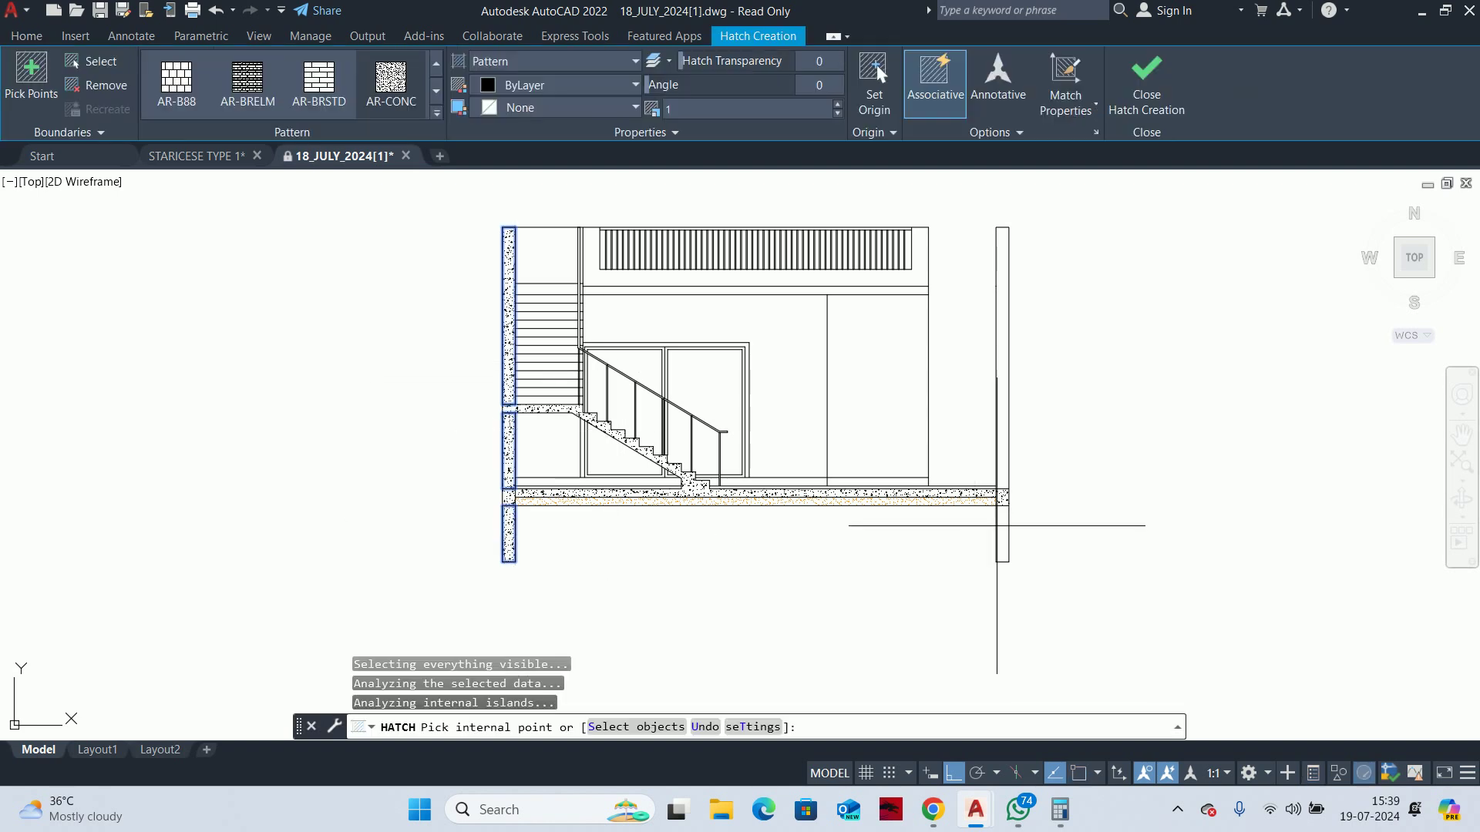
scroll(1005, 446, down, 4)
key(Escape)
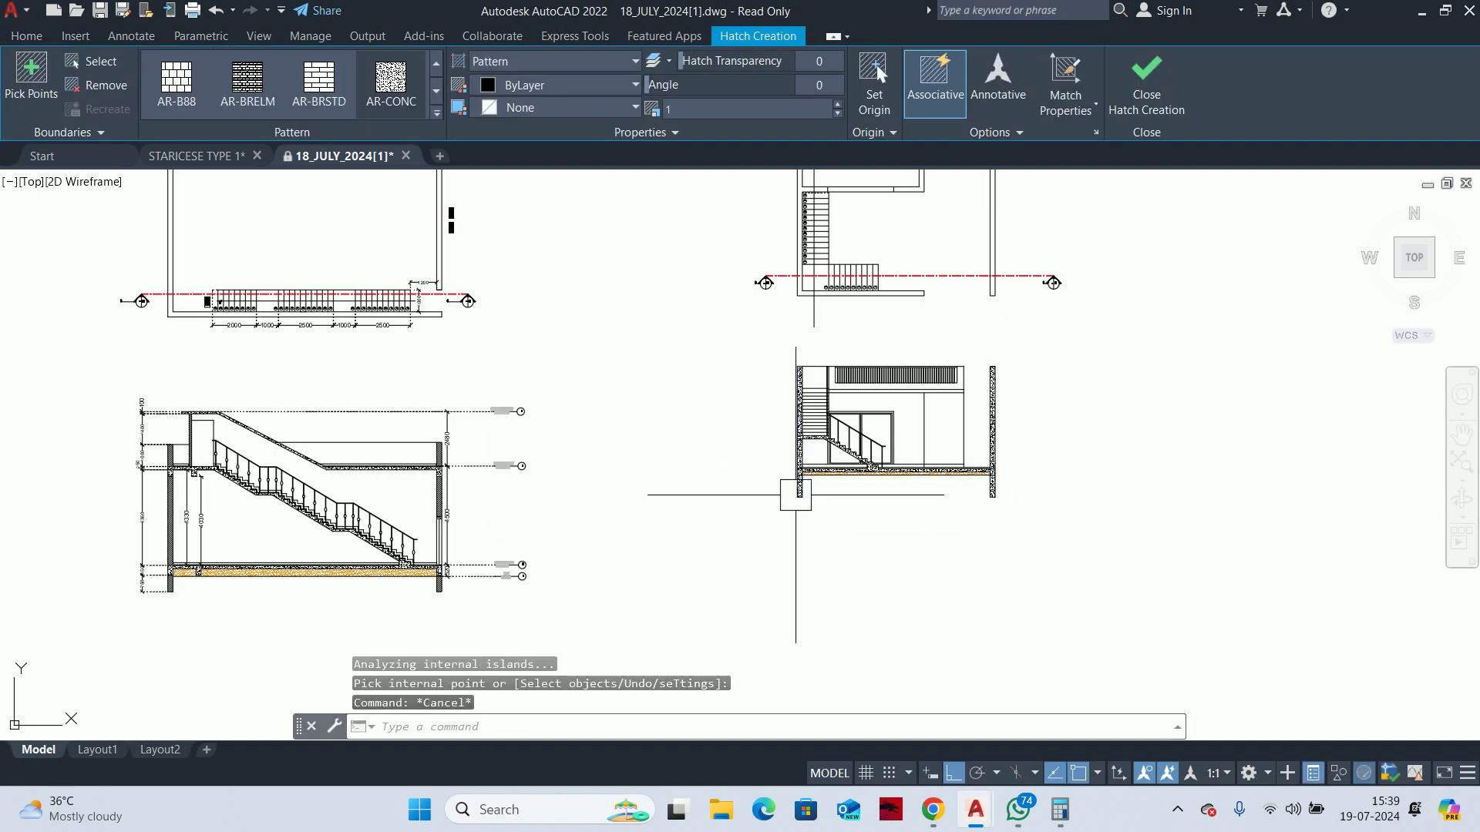
text(ma)
key(Return)
scroll(453, 459, up, 10)
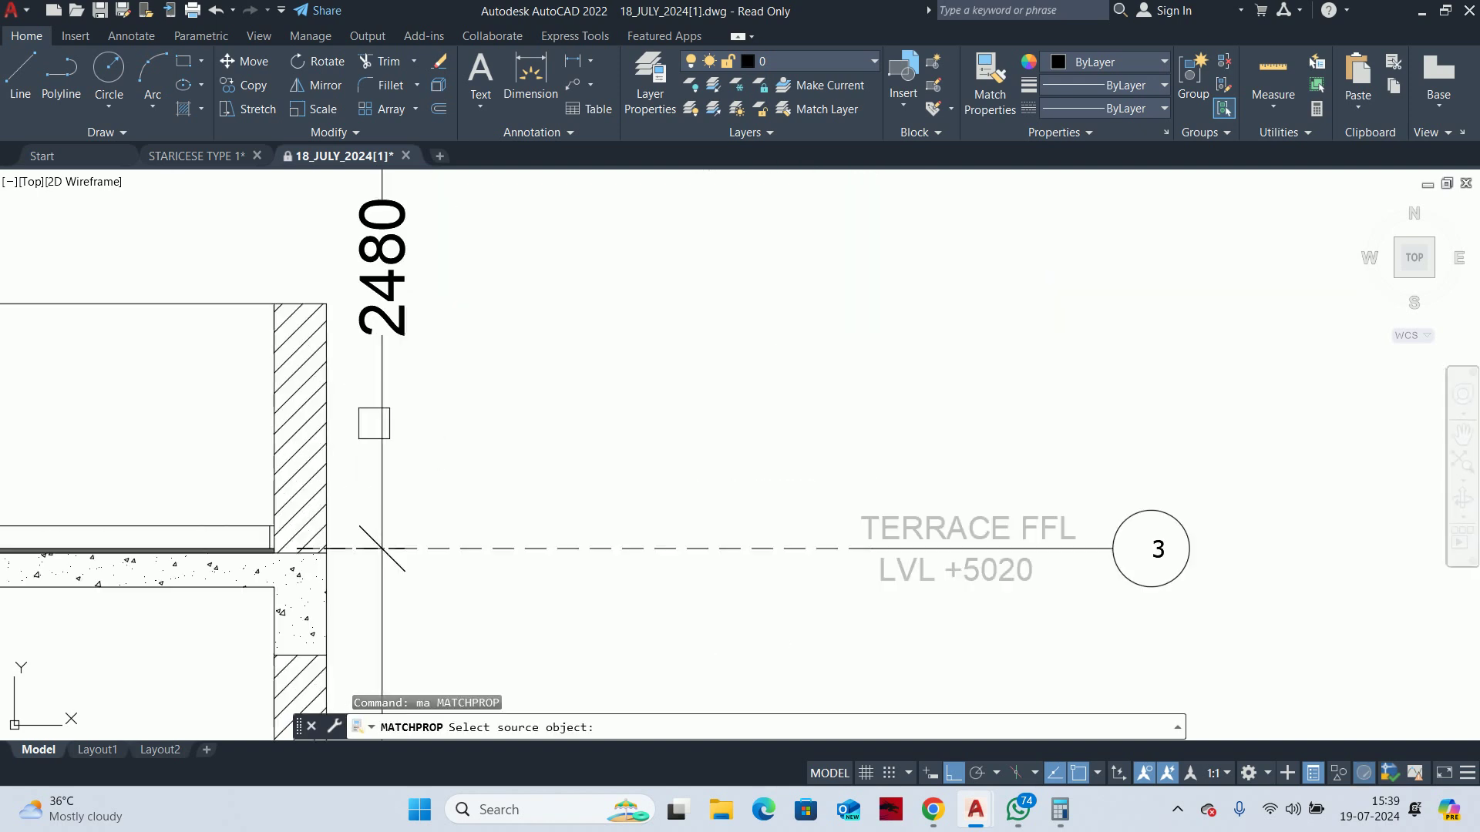
click(316, 432)
scroll(345, 518, down, 10)
scroll(622, 545, up, 3)
scroll(693, 555, up, 3)
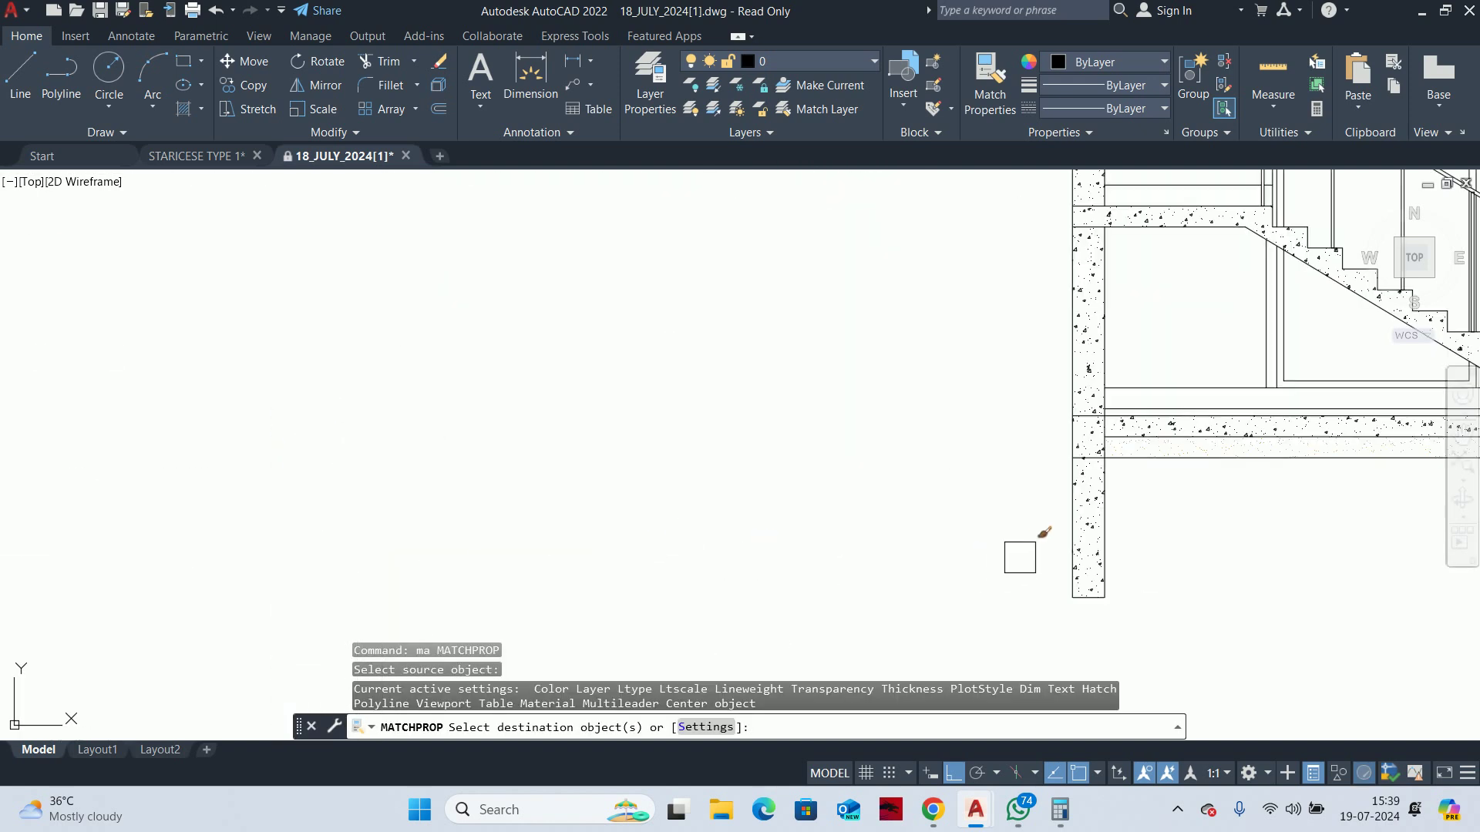
click(1108, 469)
key(Return)
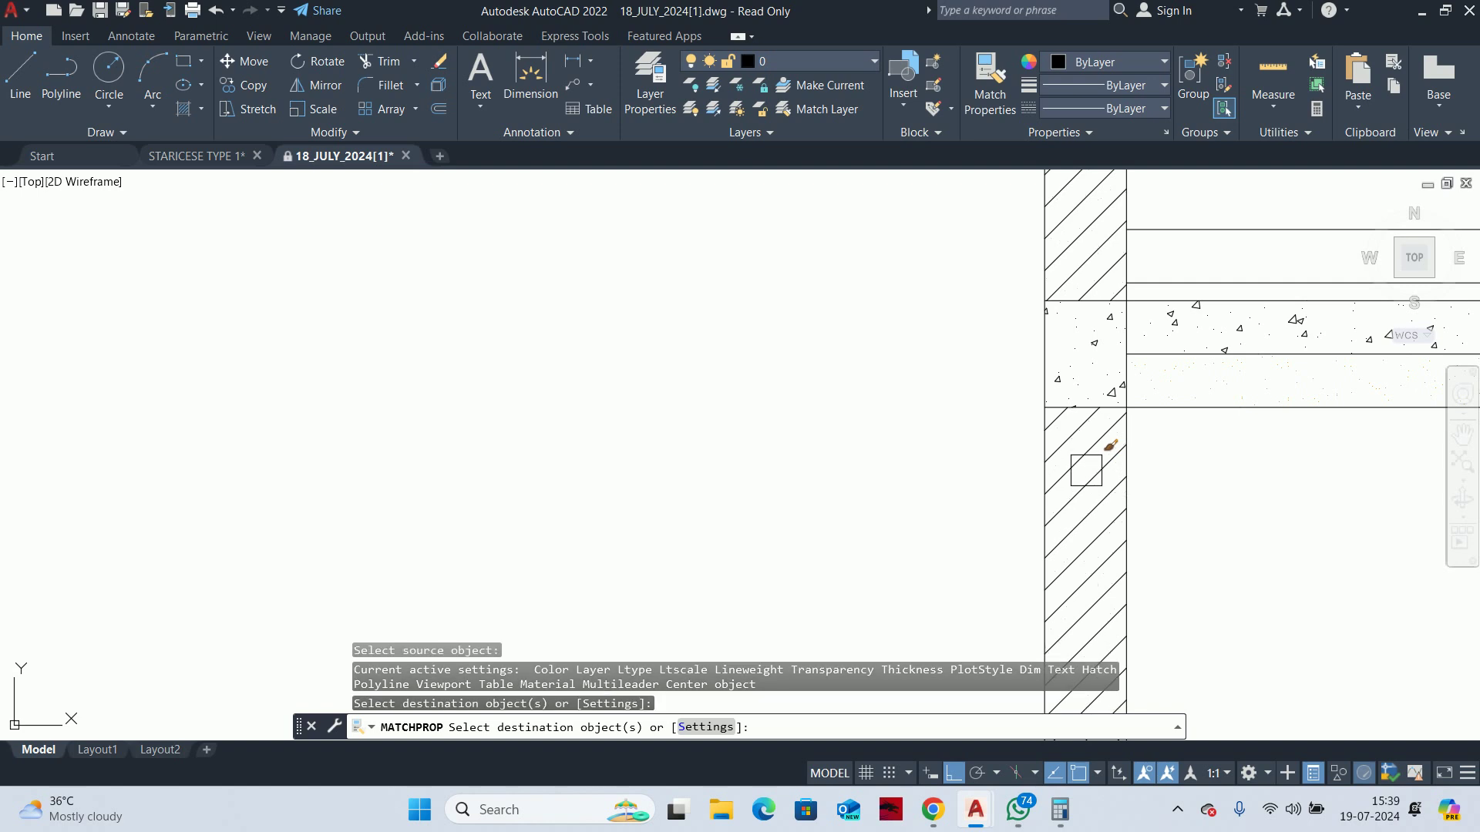
scroll(649, 554, down, 5)
key(Escape)
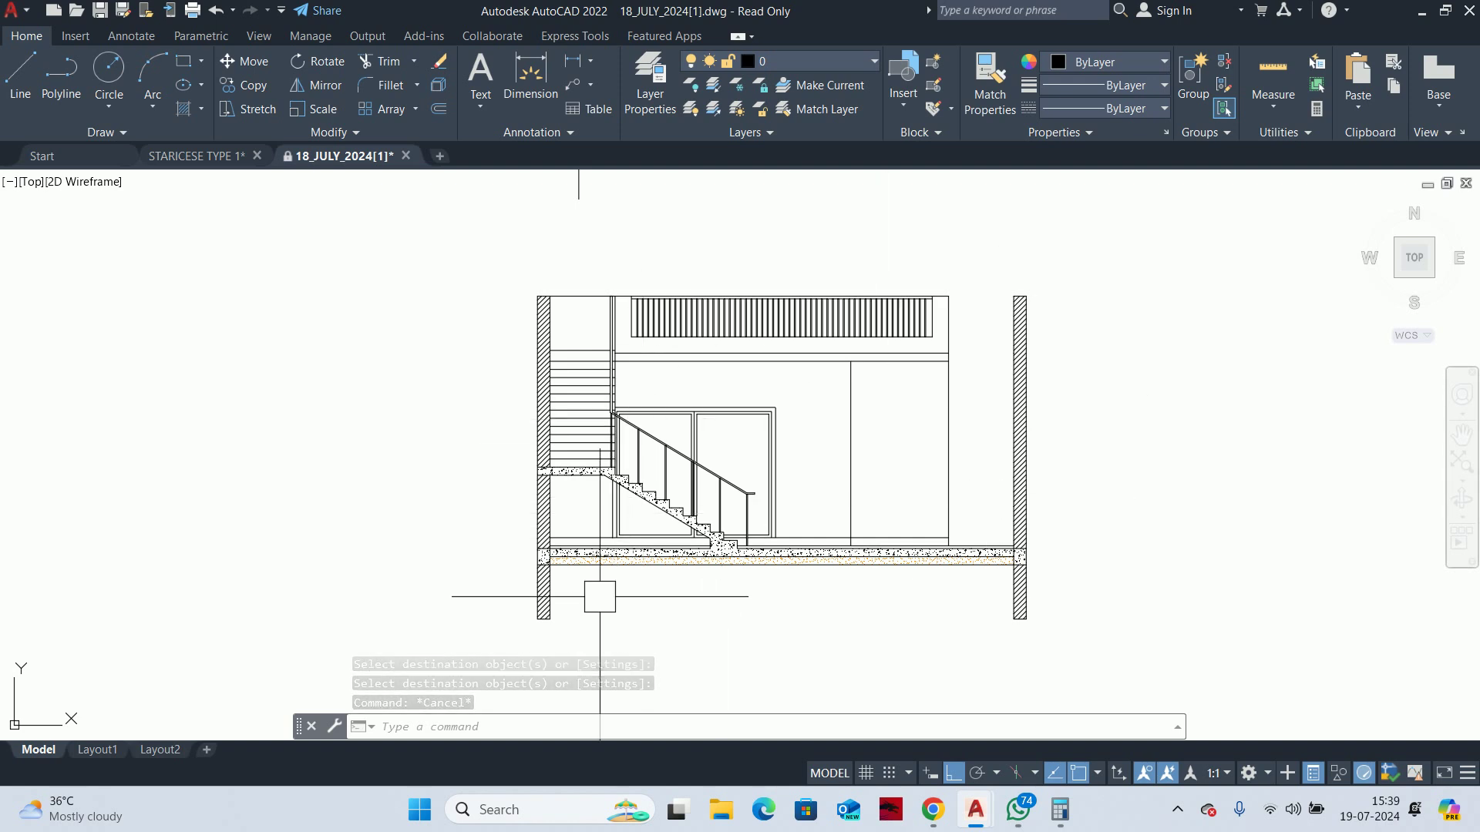
Copy the stair plan and section to the right of the originals
scroll(612, 494, down, 3)
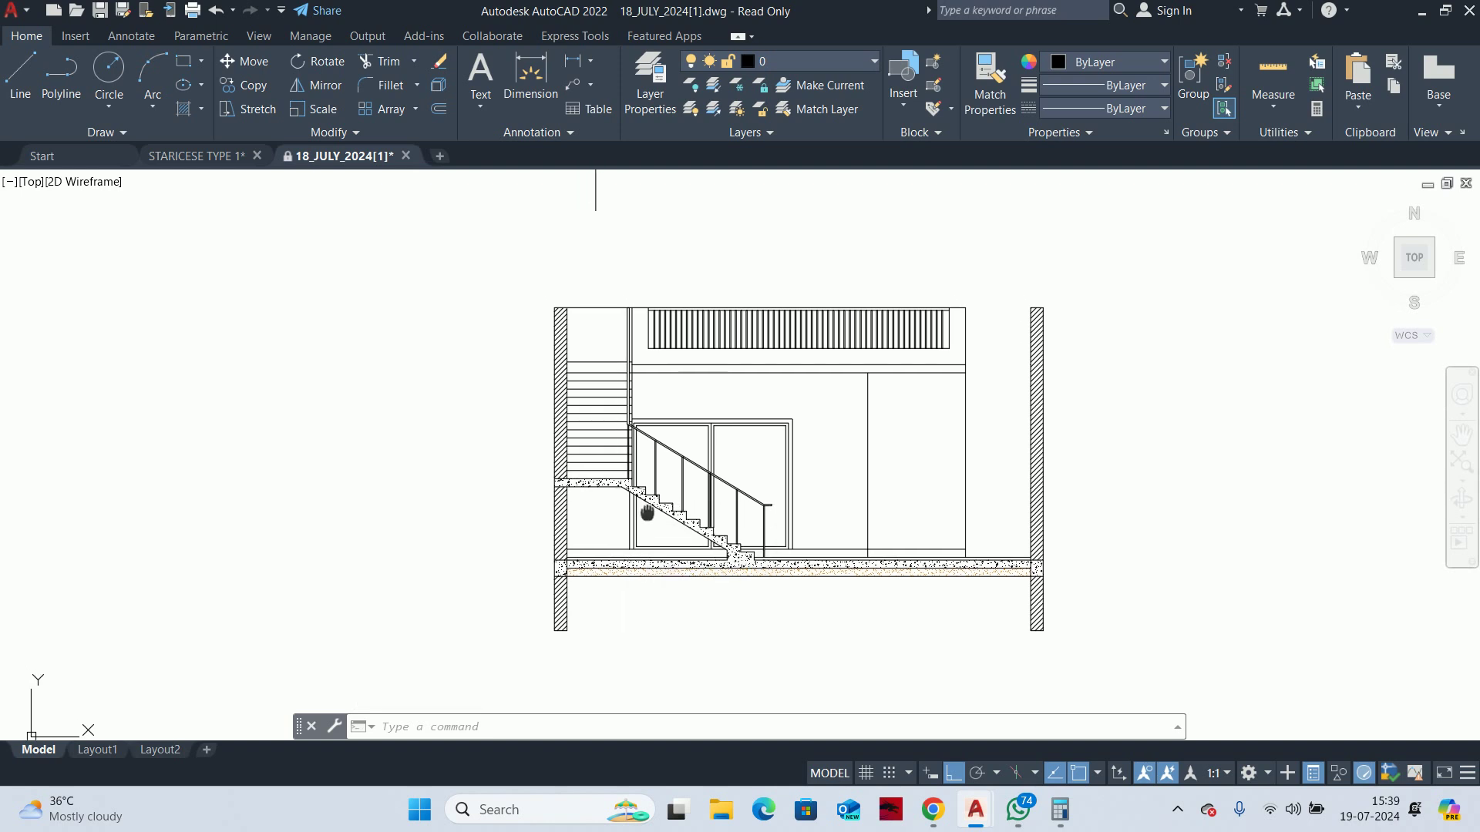
scroll(648, 510, down, 2)
scroll(647, 510, down, 4)
text(o)
key(Return)
click(818, 641)
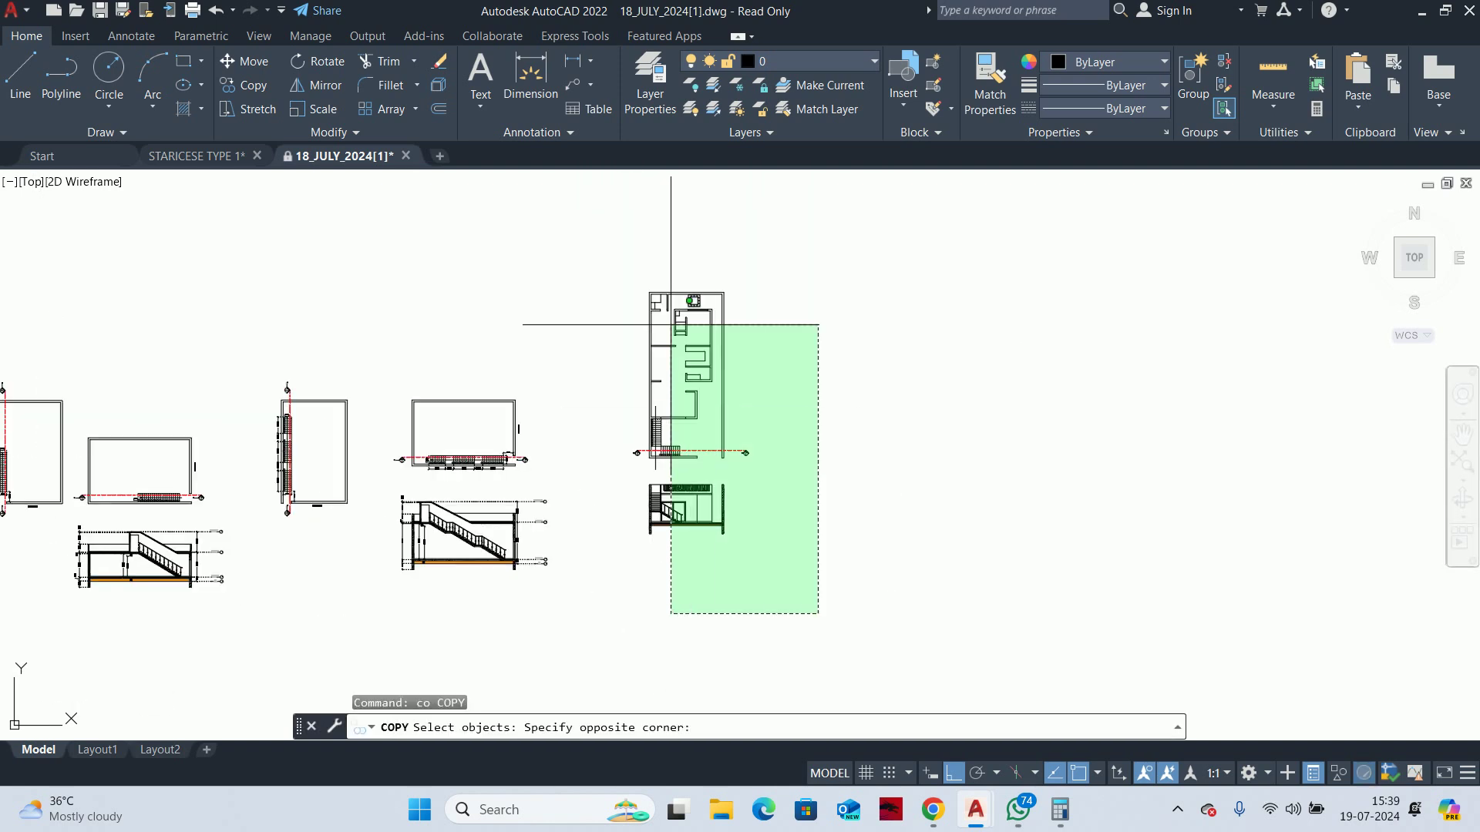
click(621, 238)
click(807, 246)
key(Escape)
Window-select the window frames and top railing in the copied section
scroll(605, 506, up, 4)
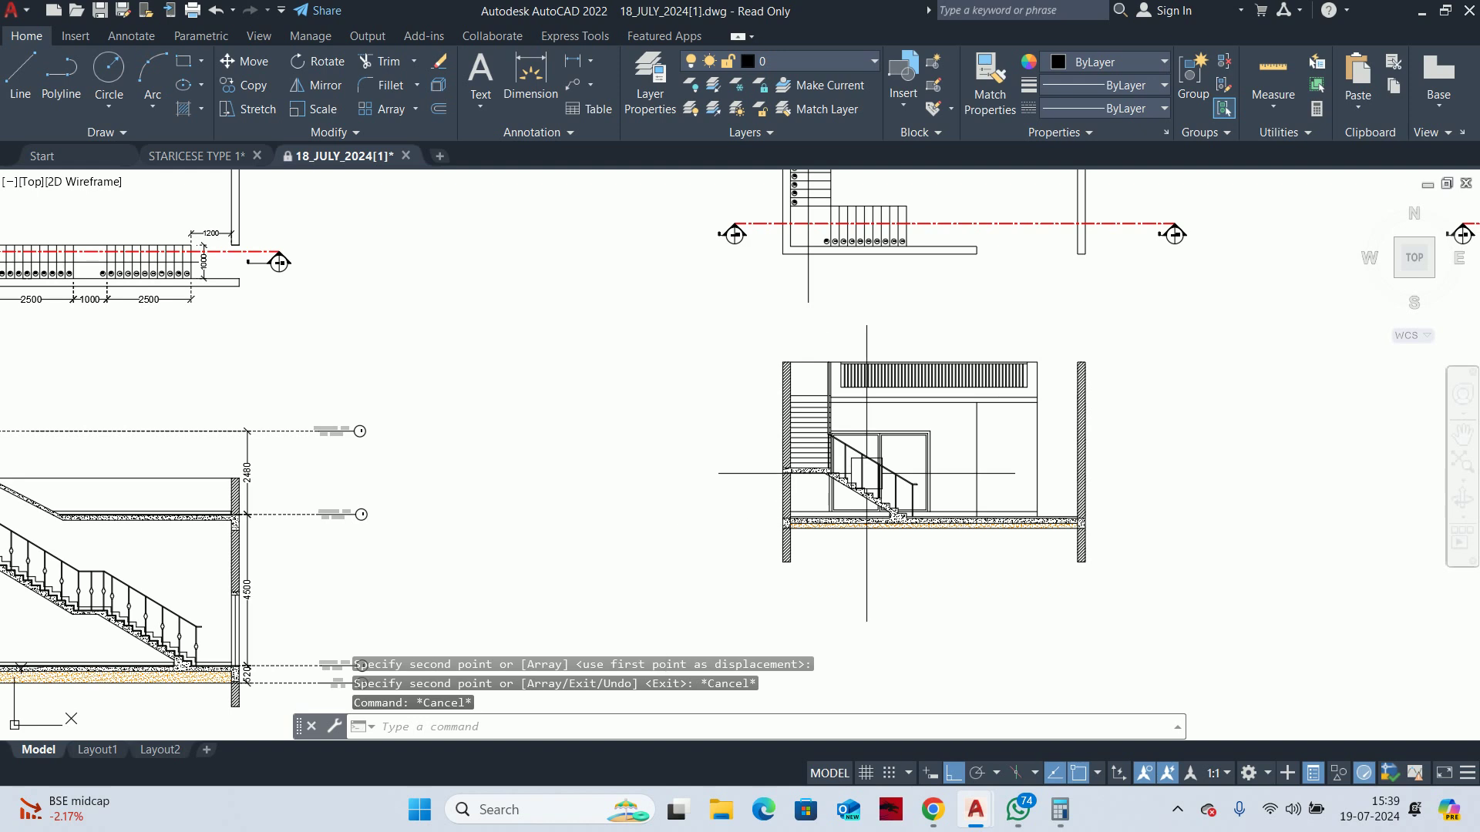
scroll(662, 508, up, 3)
scroll(662, 508, down, 2)
scroll(512, 386, down, 1)
scroll(454, 506, up, 3)
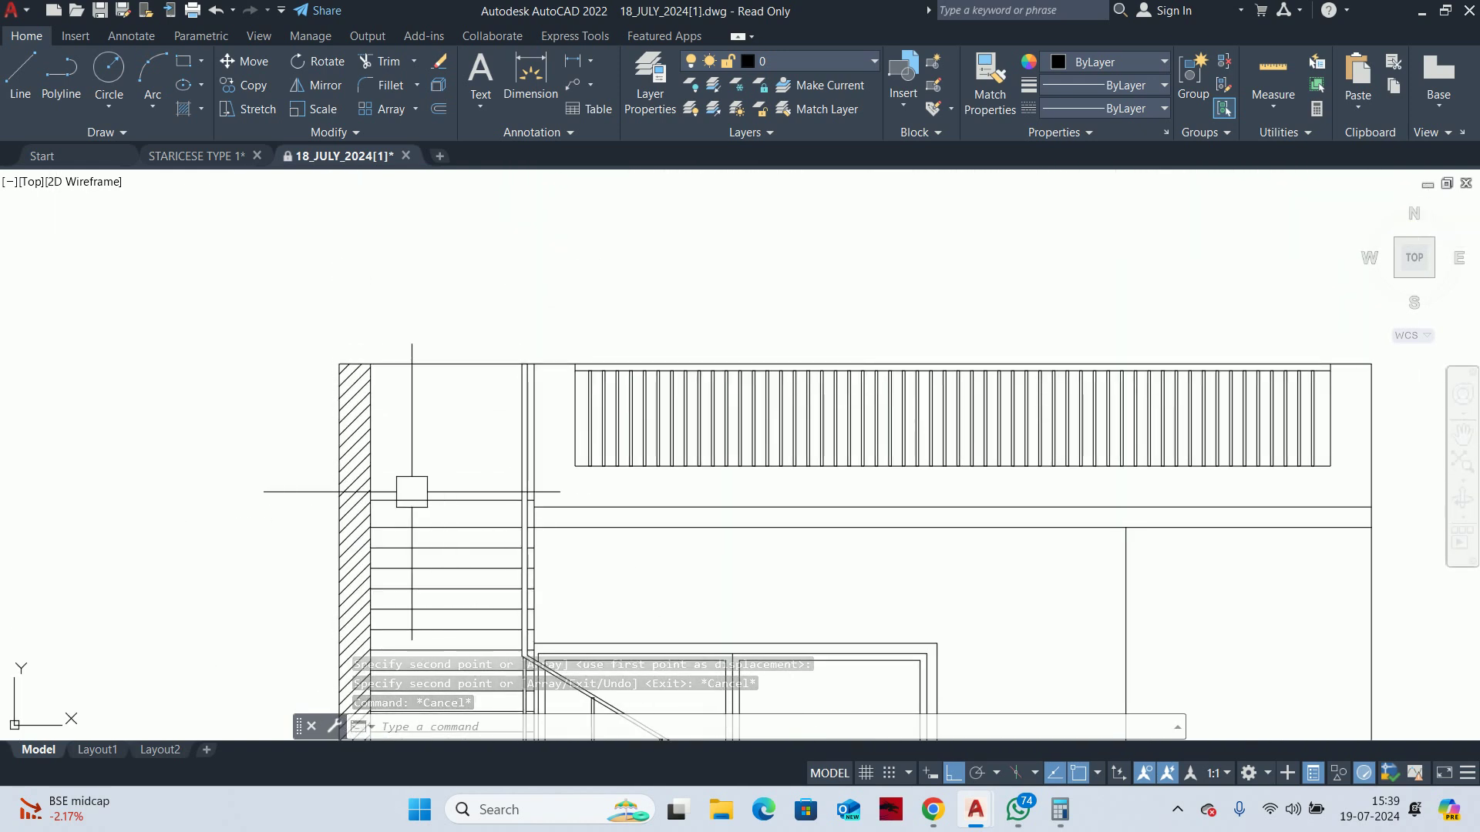
scroll(455, 505, down, 2)
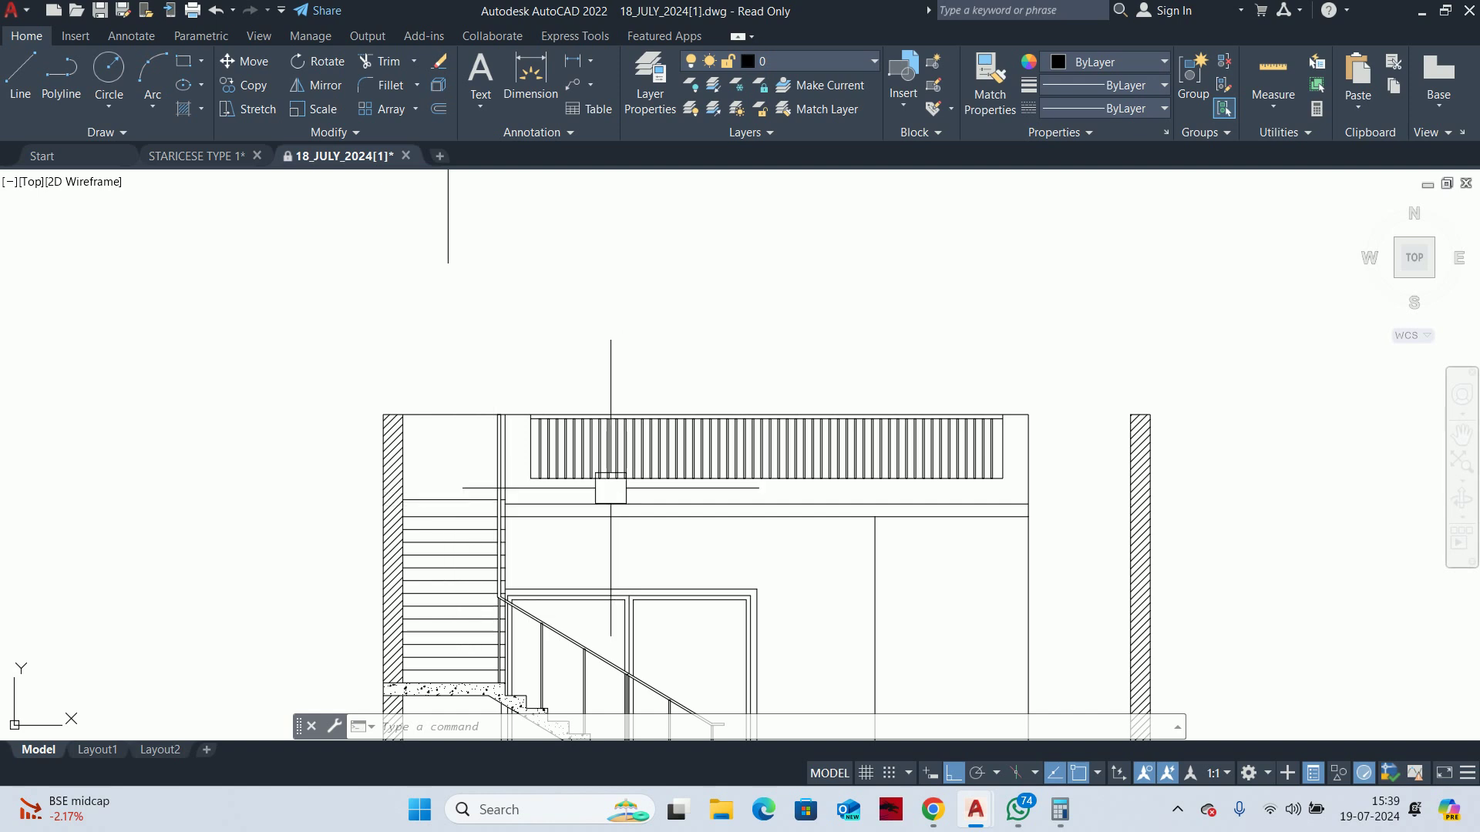
scroll(610, 488, up, 2)
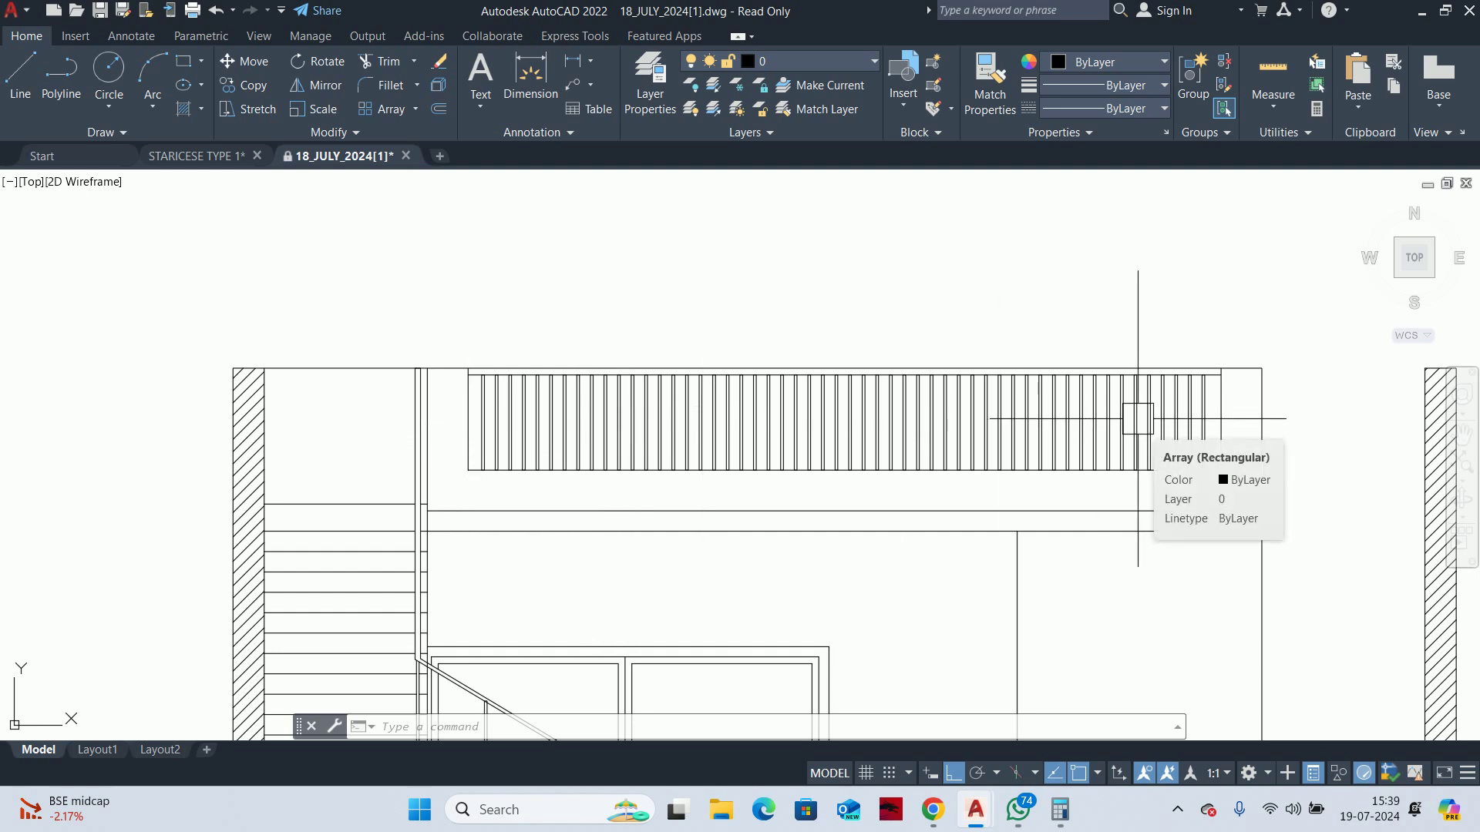
key(Escape)
key(Escape)
key(Escape)
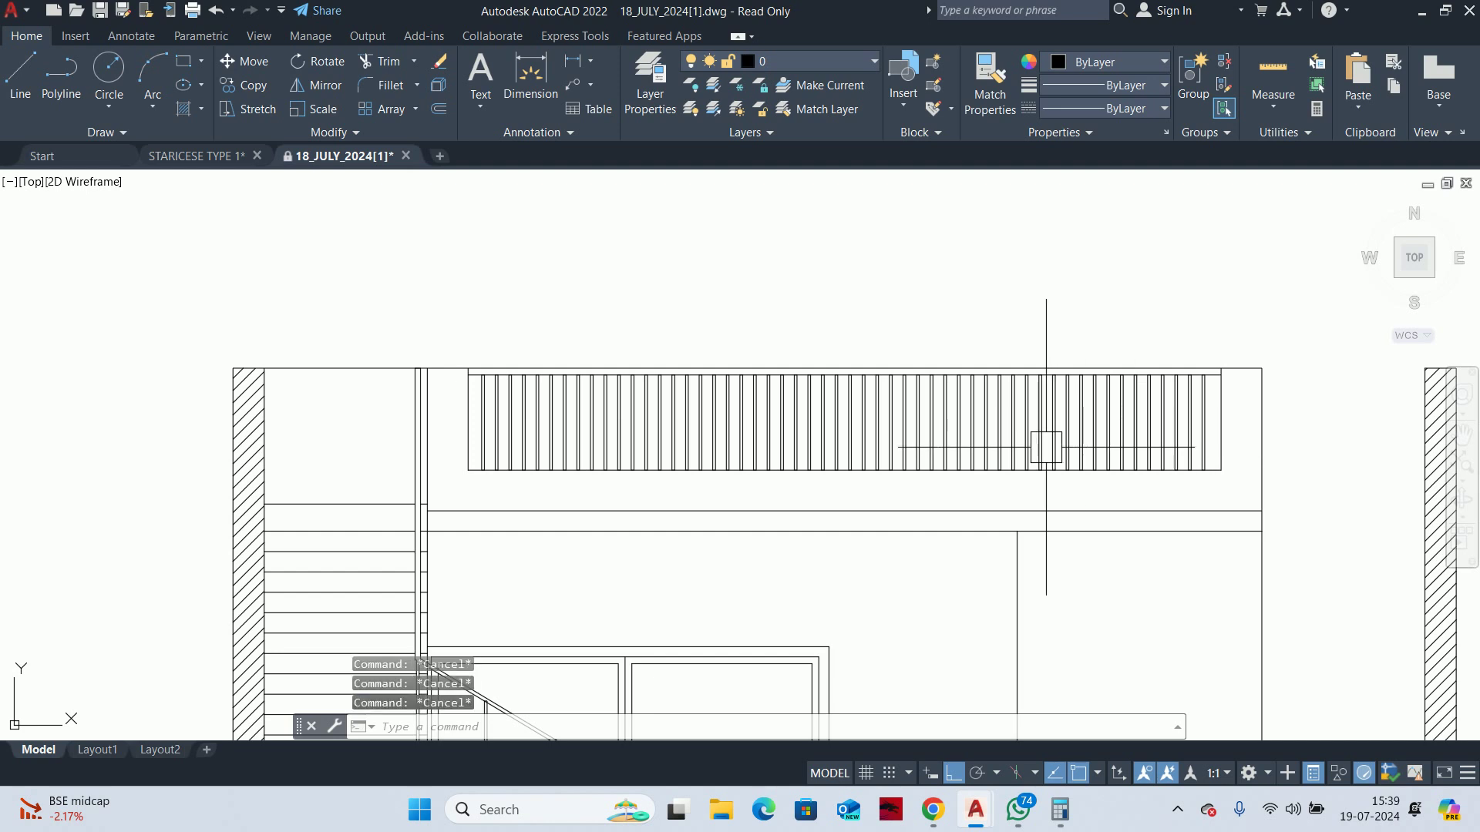
scroll(1046, 447, down, 8)
scroll(923, 443, up, 4)
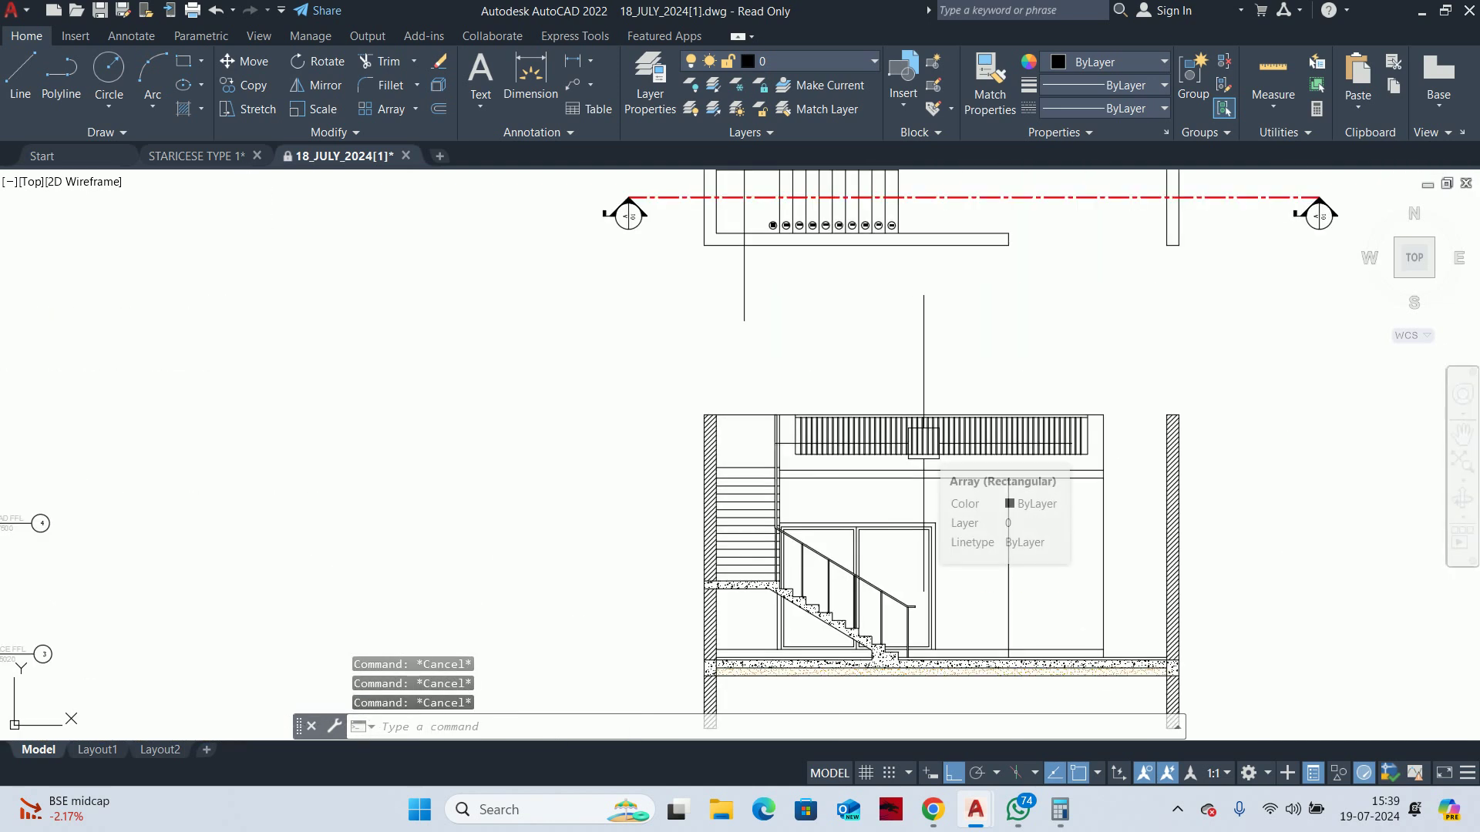
scroll(923, 443, down, 2)
scroll(793, 463, down, 1)
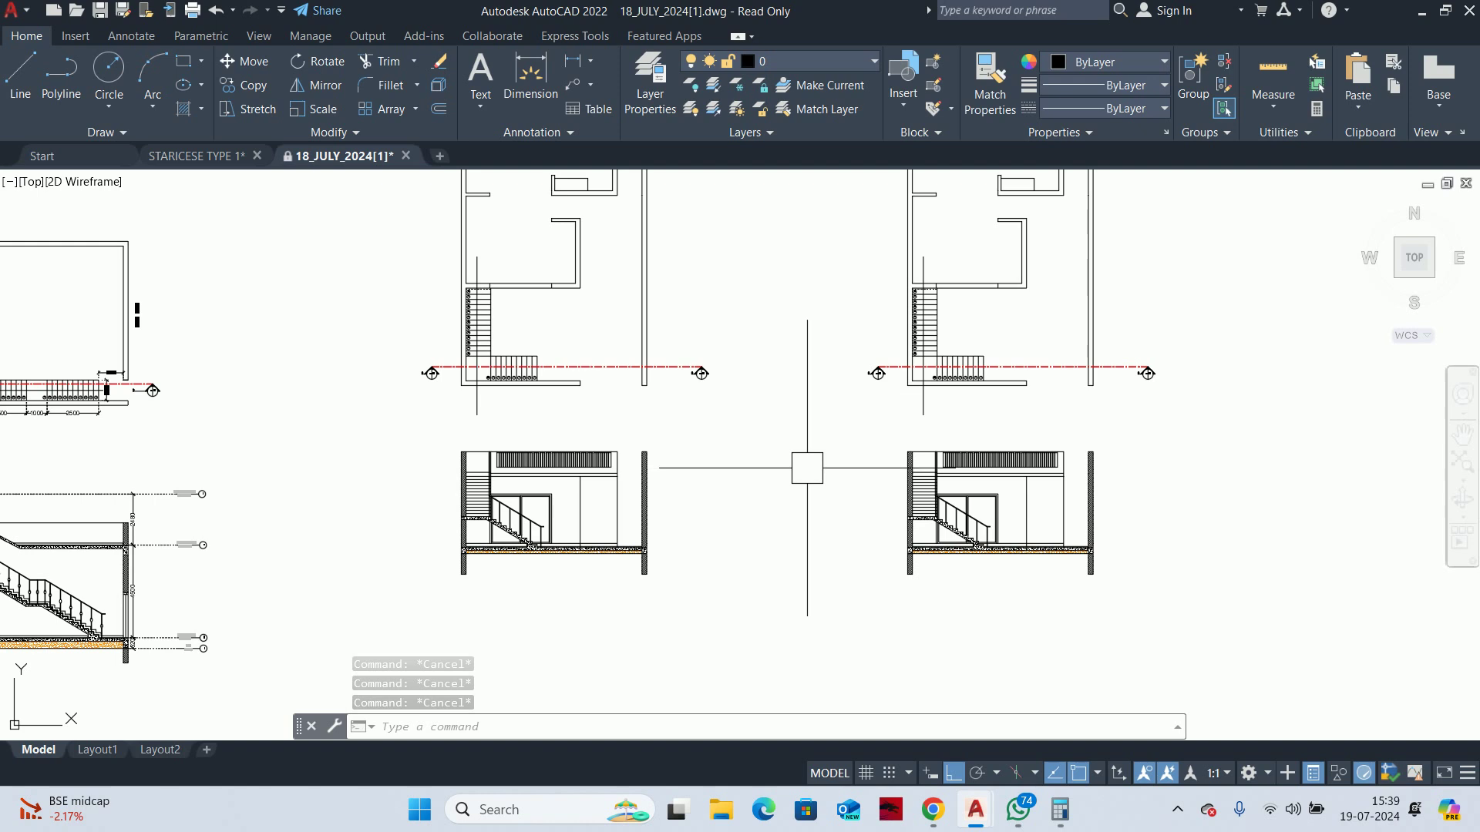
scroll(671, 462, down, 1)
scroll(736, 497, up, 4)
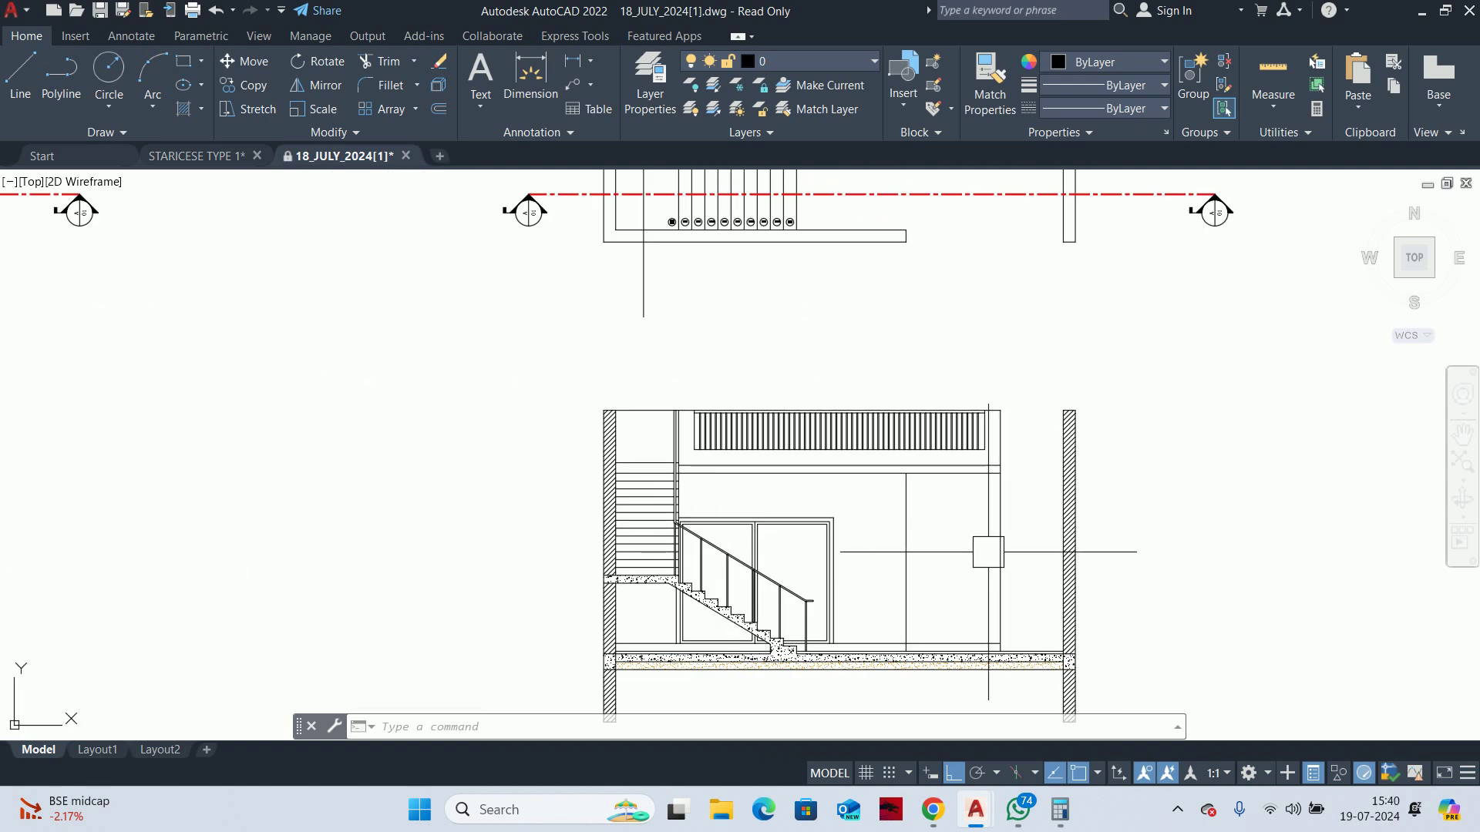
click(1031, 570)
click(810, 378)
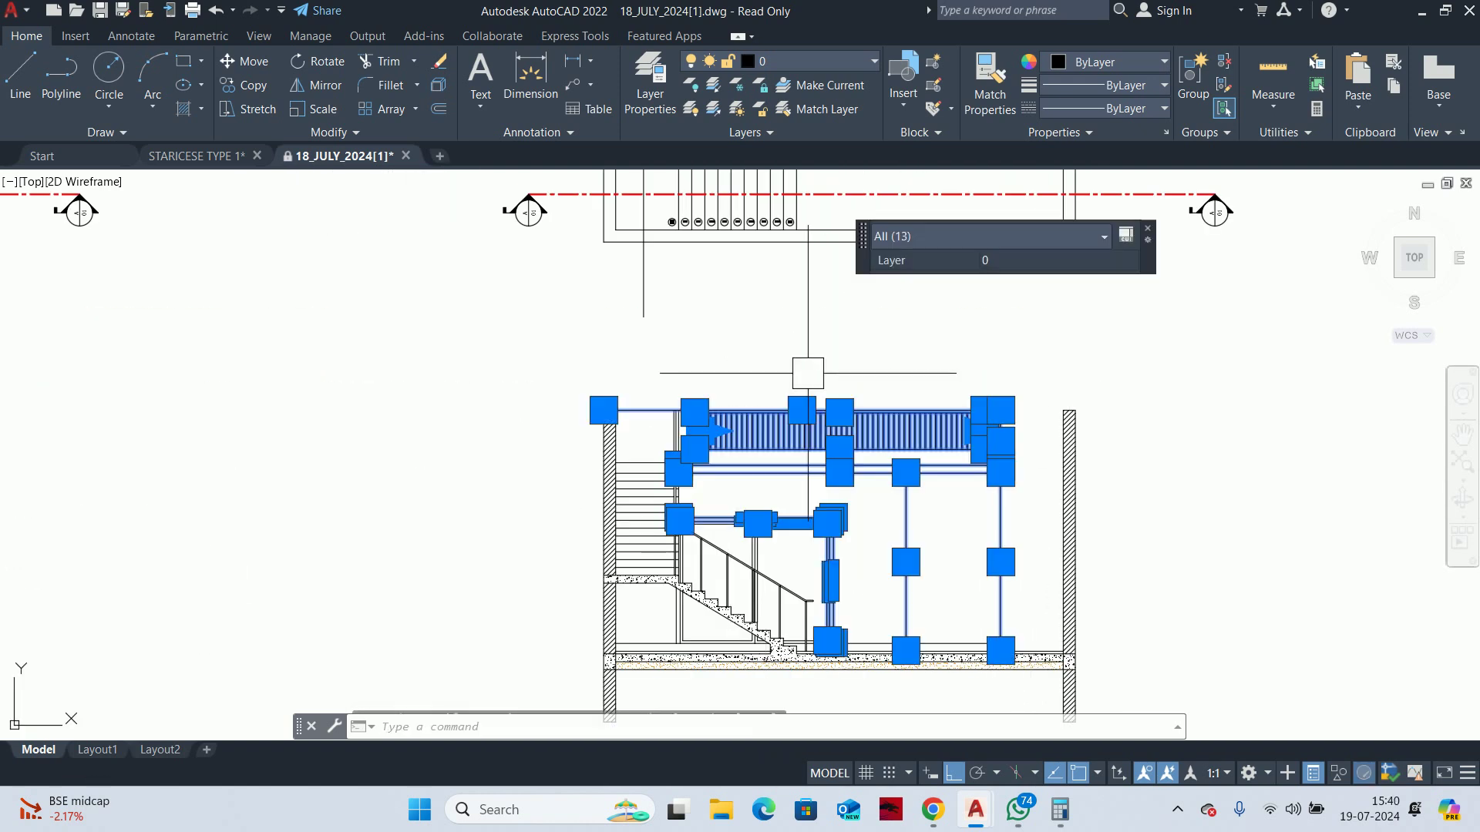
Erase the selected frames and railing, a leftover line, and four remaining frame pieces
key(Delete)
scroll(738, 492, up, 2)
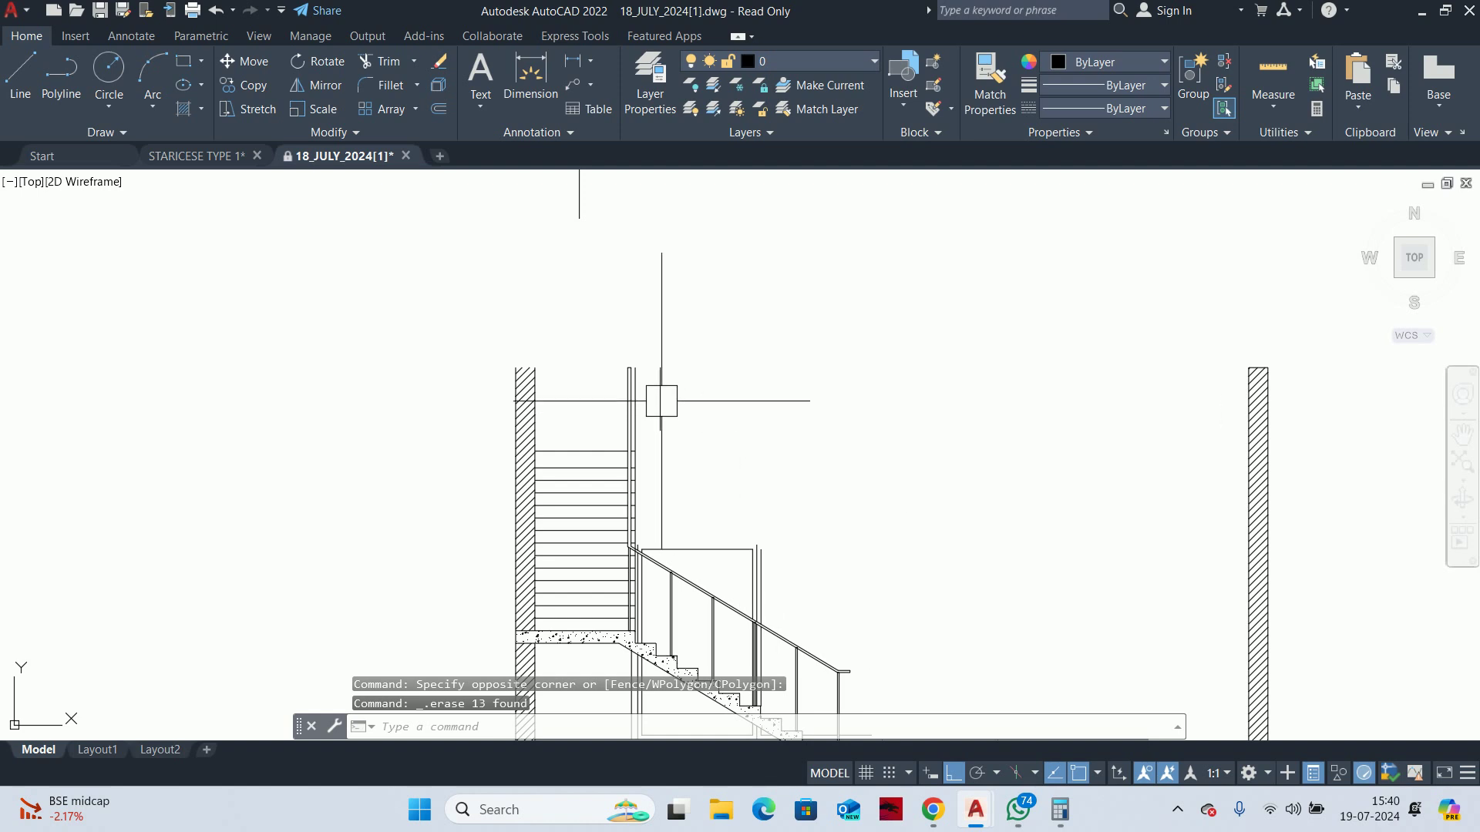
click(661, 401)
key(Delete)
click(847, 613)
click(748, 511)
key(Delete)
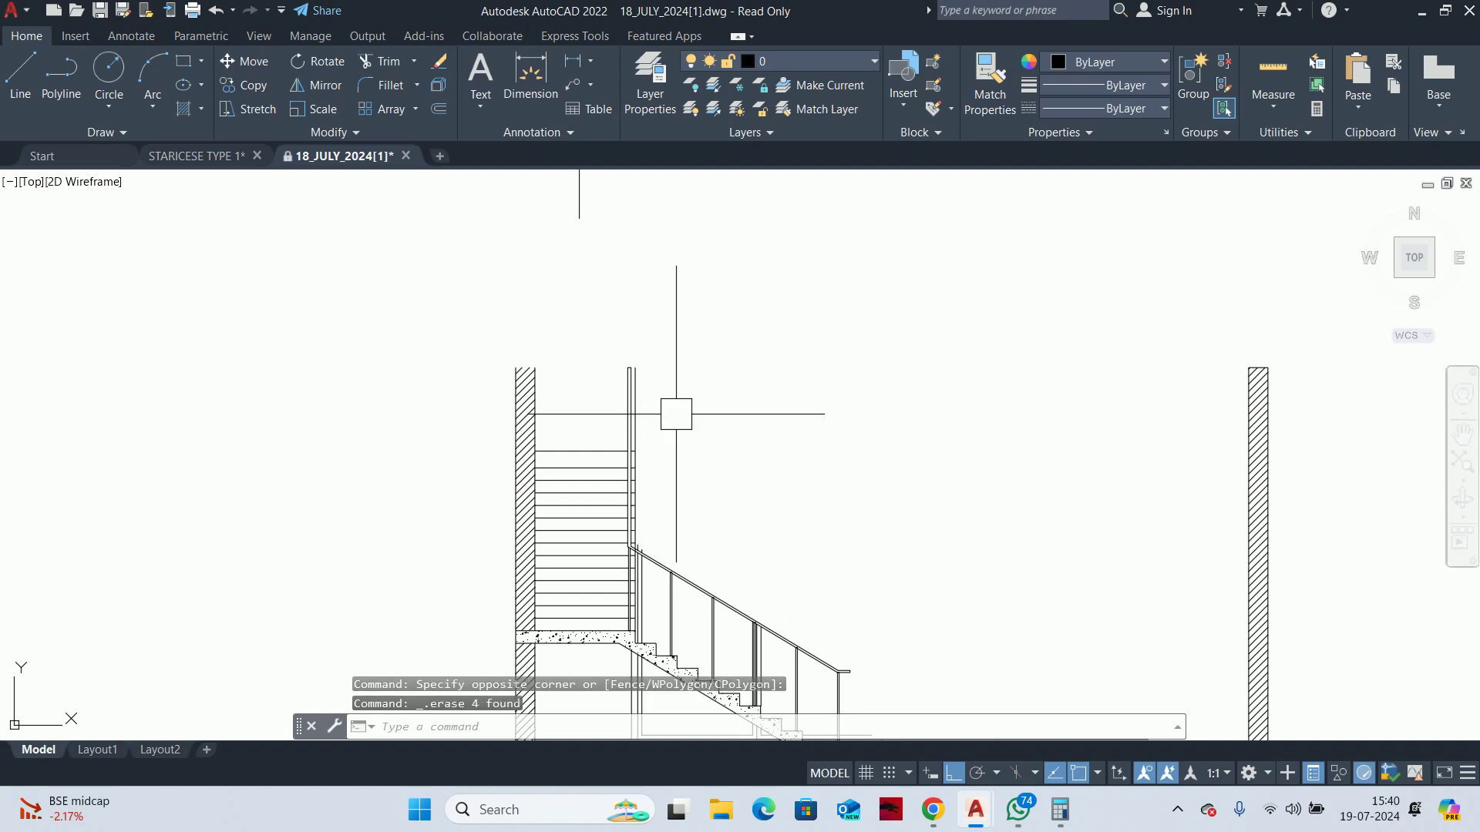
scroll(628, 419, up, 4)
Start a line from the stair endpoint toward the wall, then cancel it
text(l)
key(Return)
click(655, 546)
scroll(429, 510, down, 4)
scroll(783, 534, down, 4)
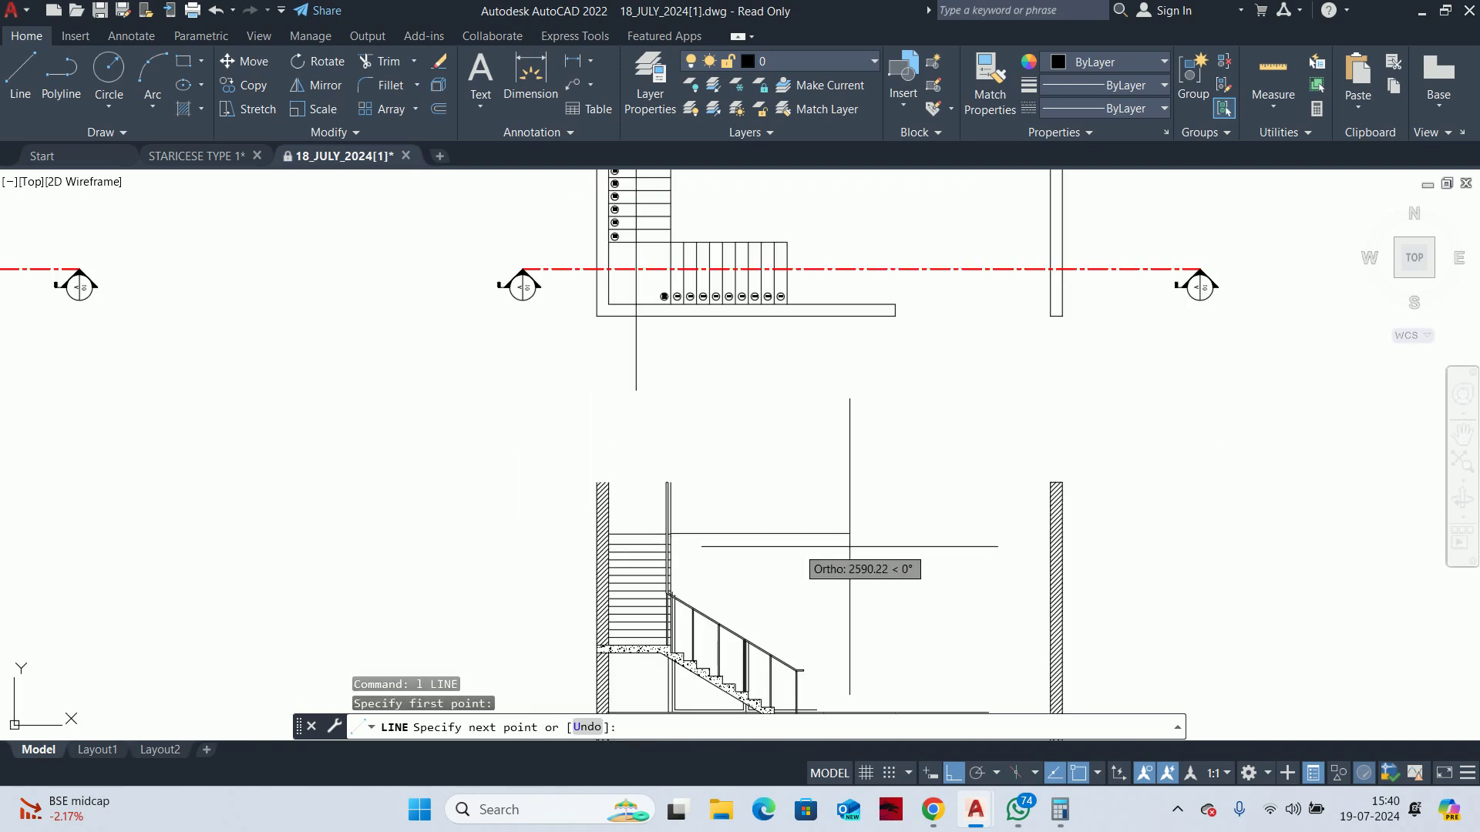
middle_drag(958, 562, 909, 503)
key(Escape)
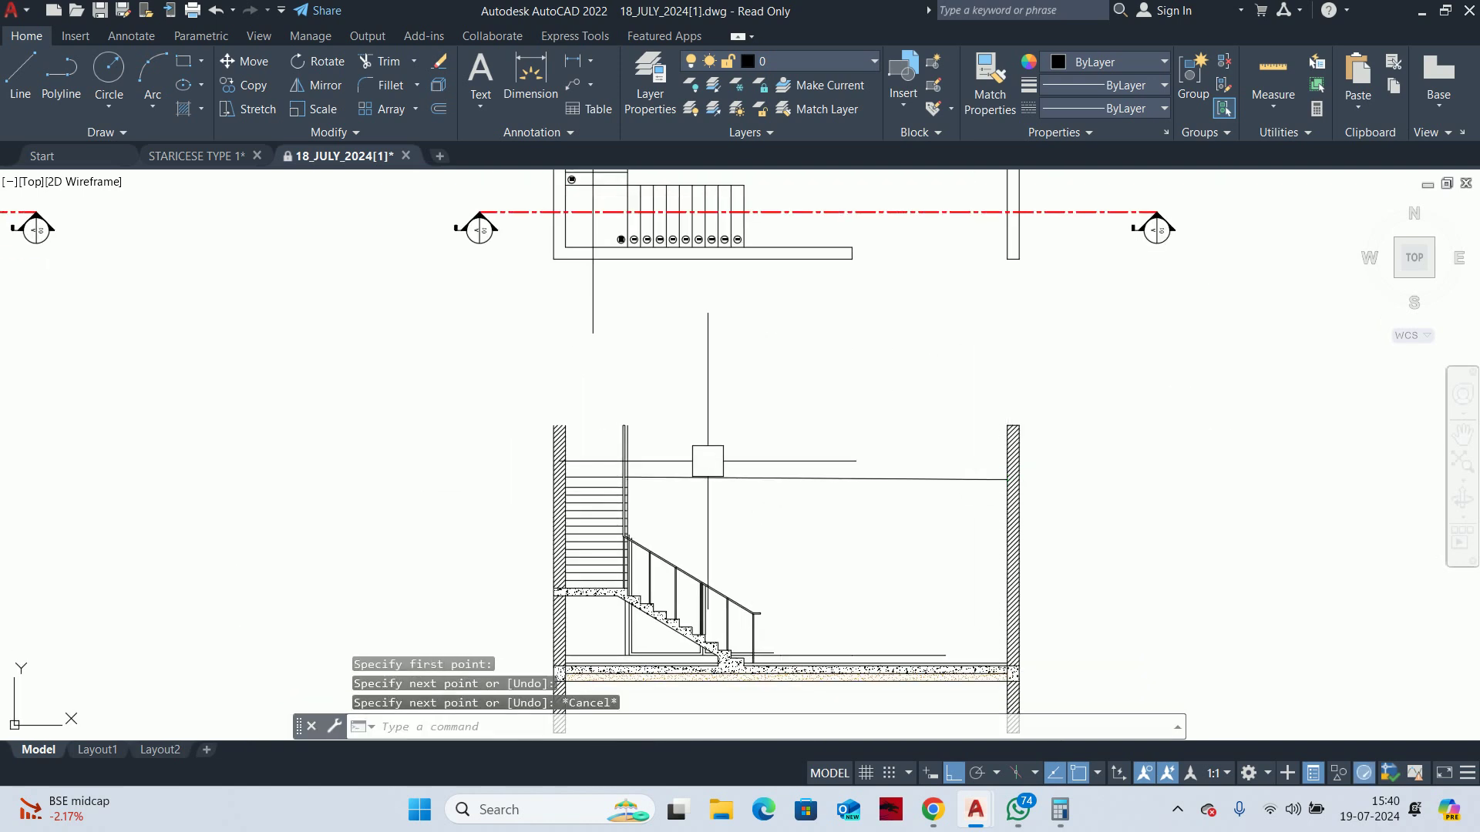
scroll(636, 457, up, 4)
key(Escape)
key(Escape)
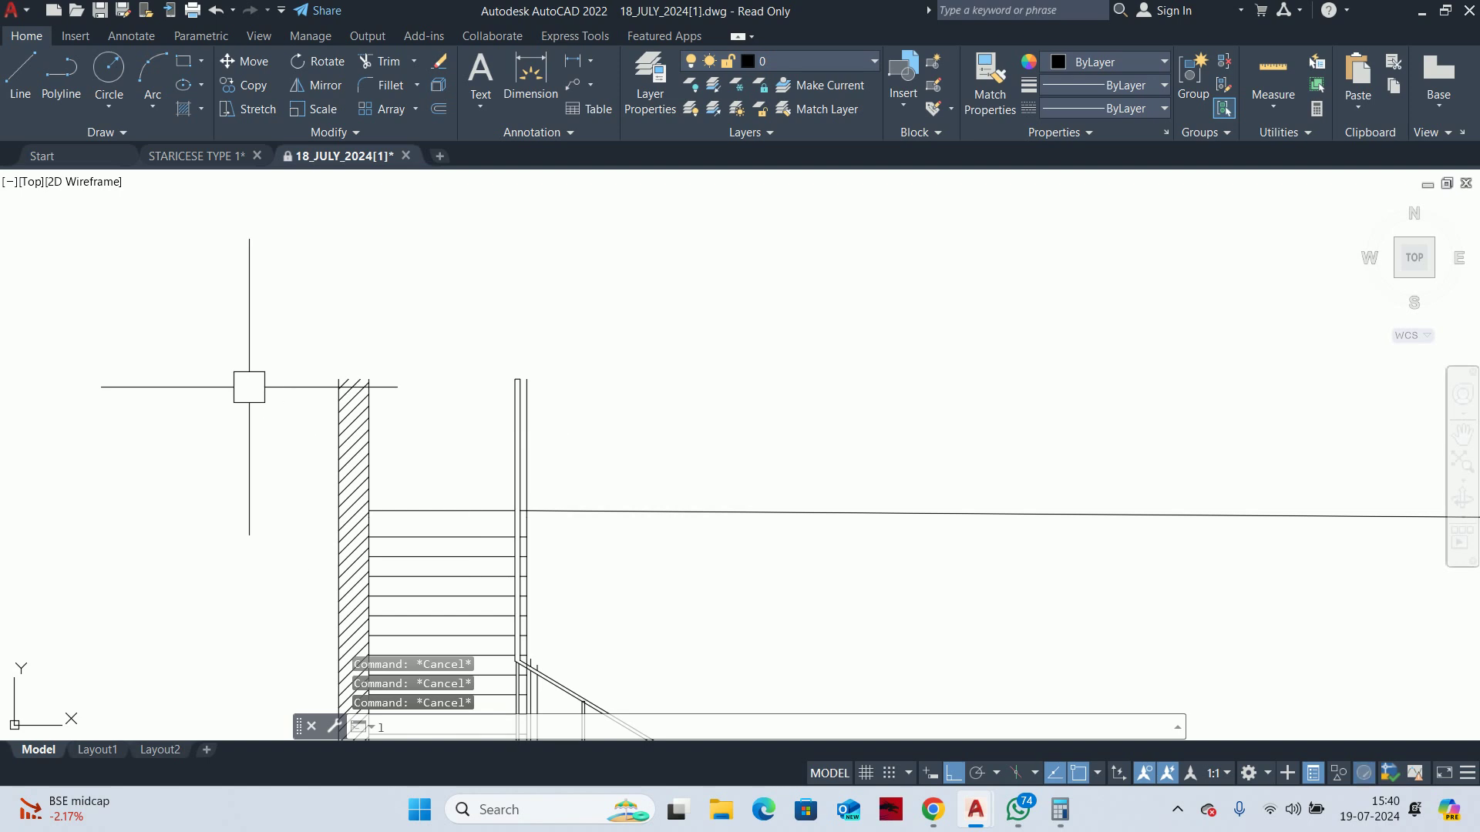
Start another line toward the far wall, cancel it, and view the whole copied section
text(l)
key(Return)
click(409, 416)
scroll(755, 368, down, 2)
middle_drag(754, 368, 271, 396)
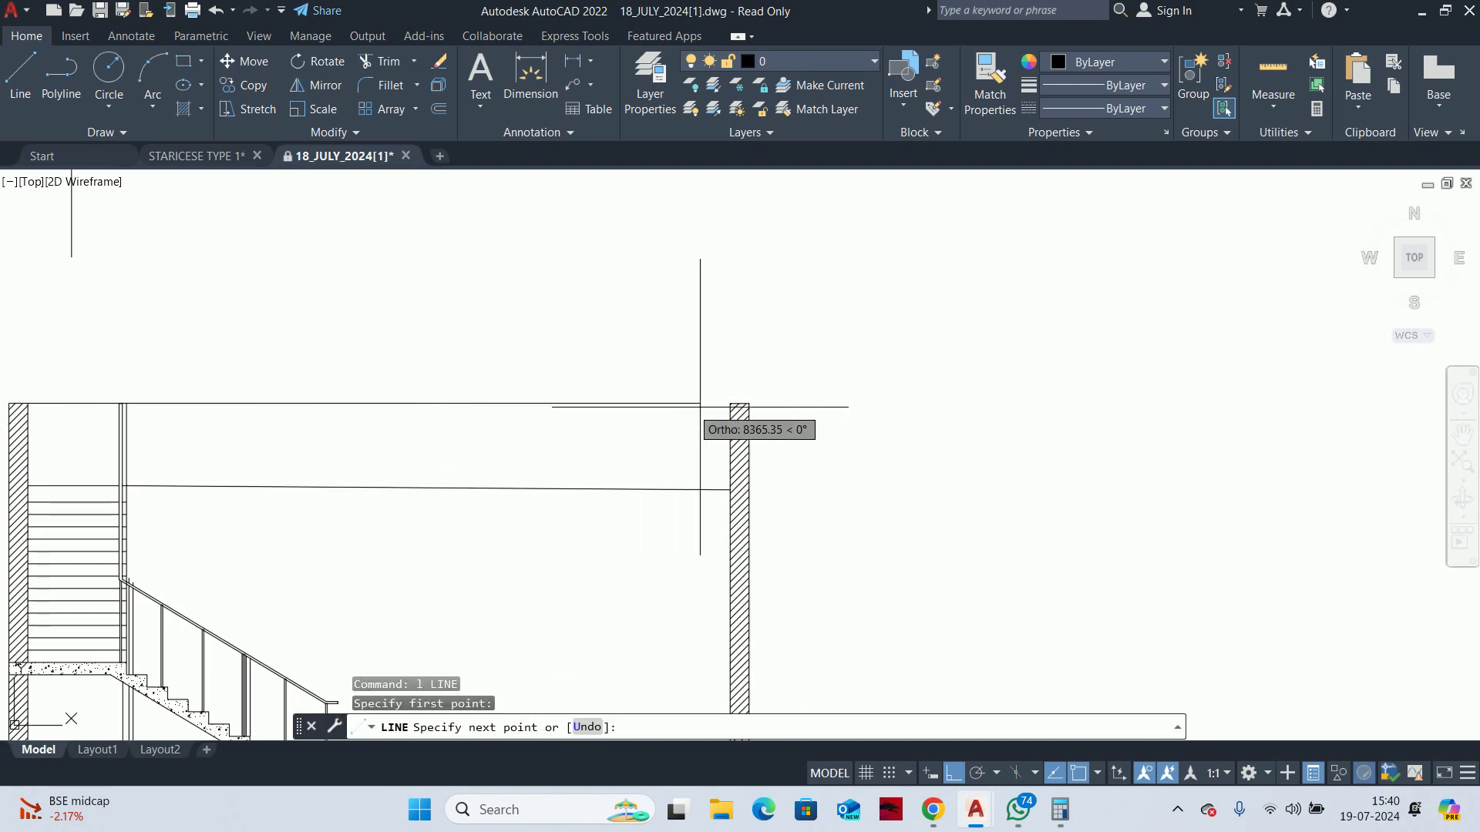
key(Escape)
key(Escape)
key(Escape)
scroll(730, 403, down, 2)
middle_drag(298, 522, 638, 503)
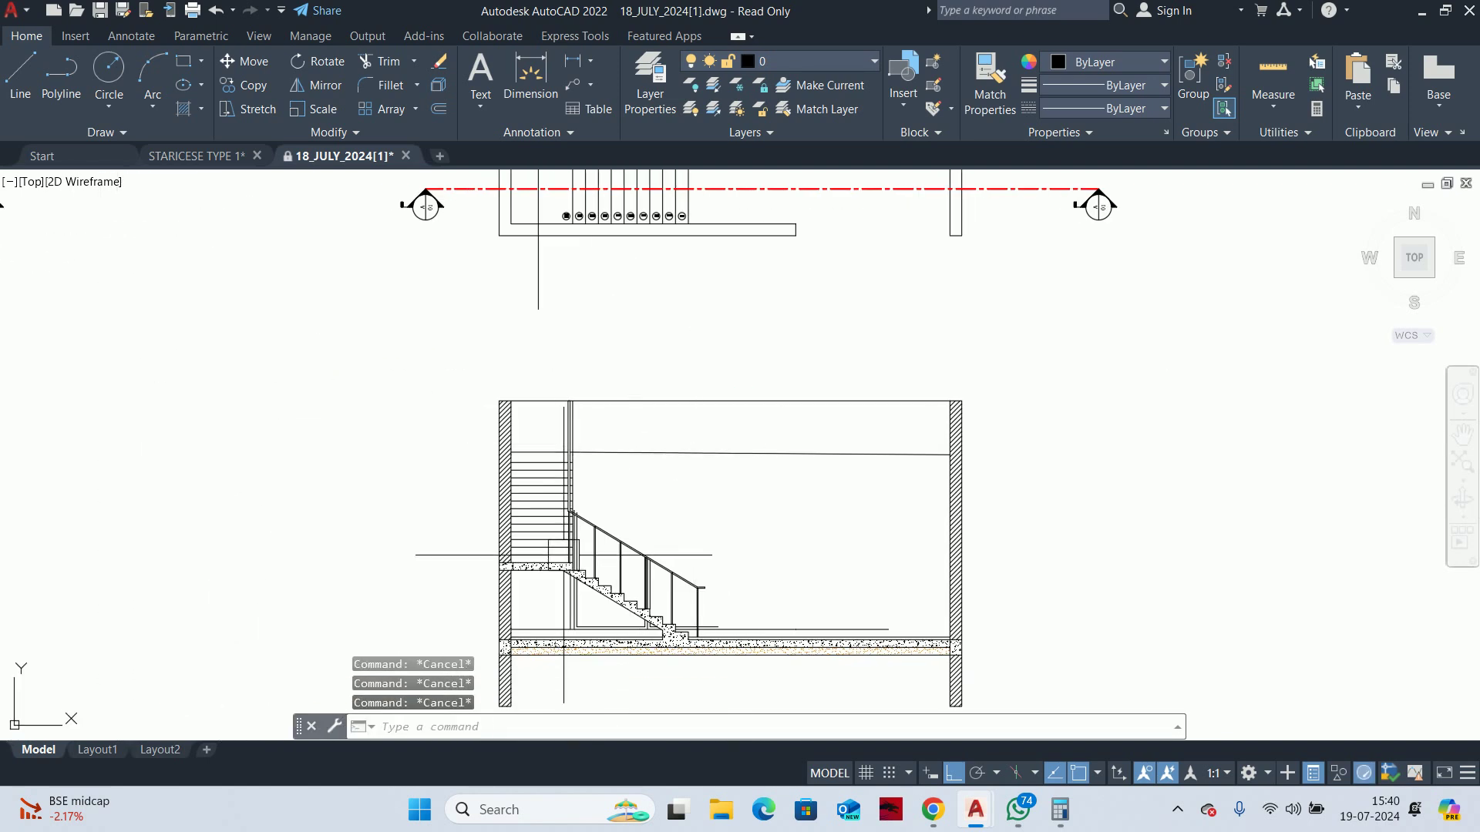
Select lines at the stair base and erase the 390-long line
scroll(638, 502, up, 4)
scroll(625, 480, up, 1)
click(570, 504)
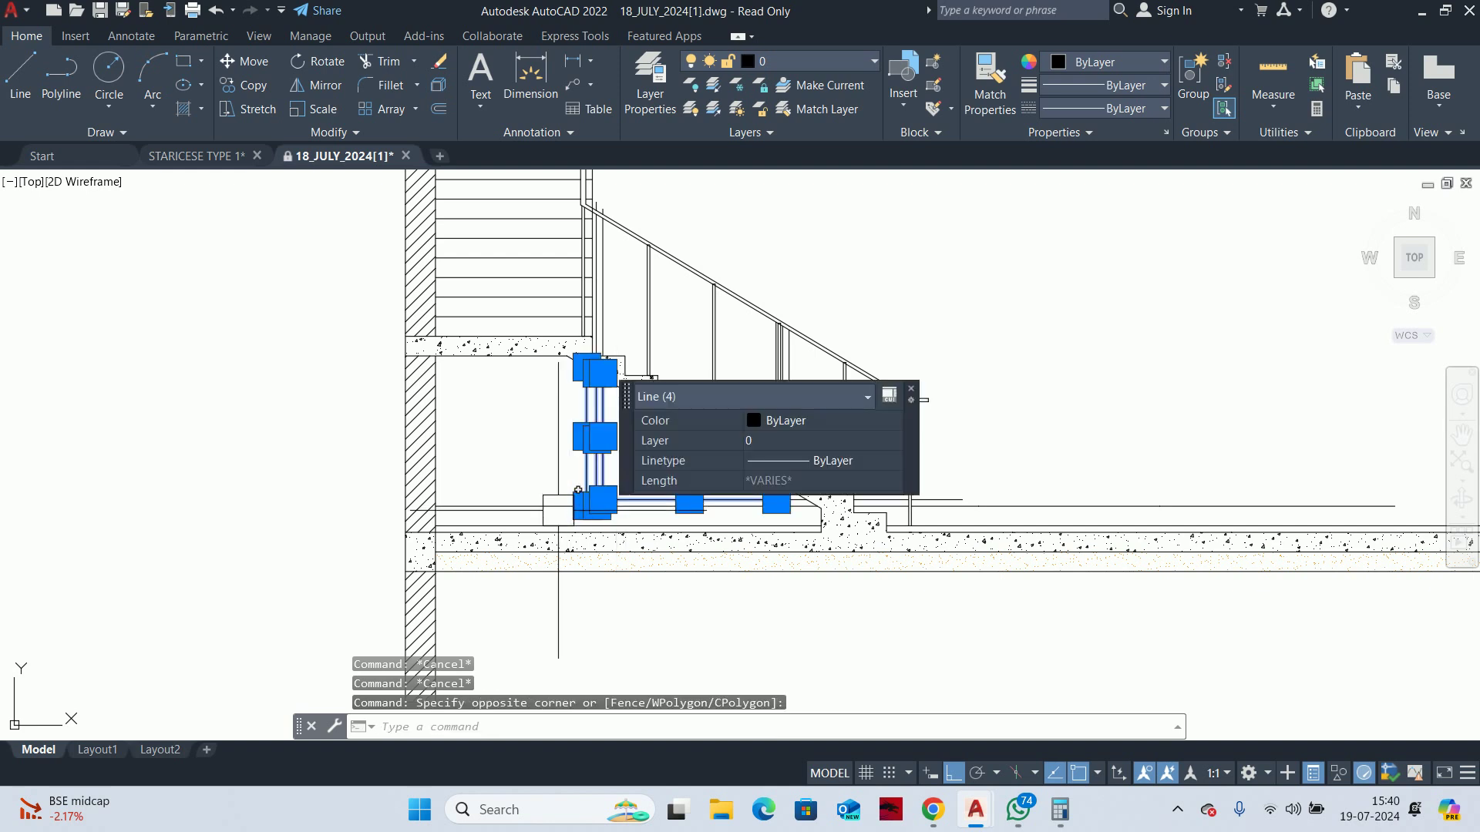
key(Escape)
scroll(860, 499, up, 3)
click(964, 504)
scroll(941, 496, up, 2)
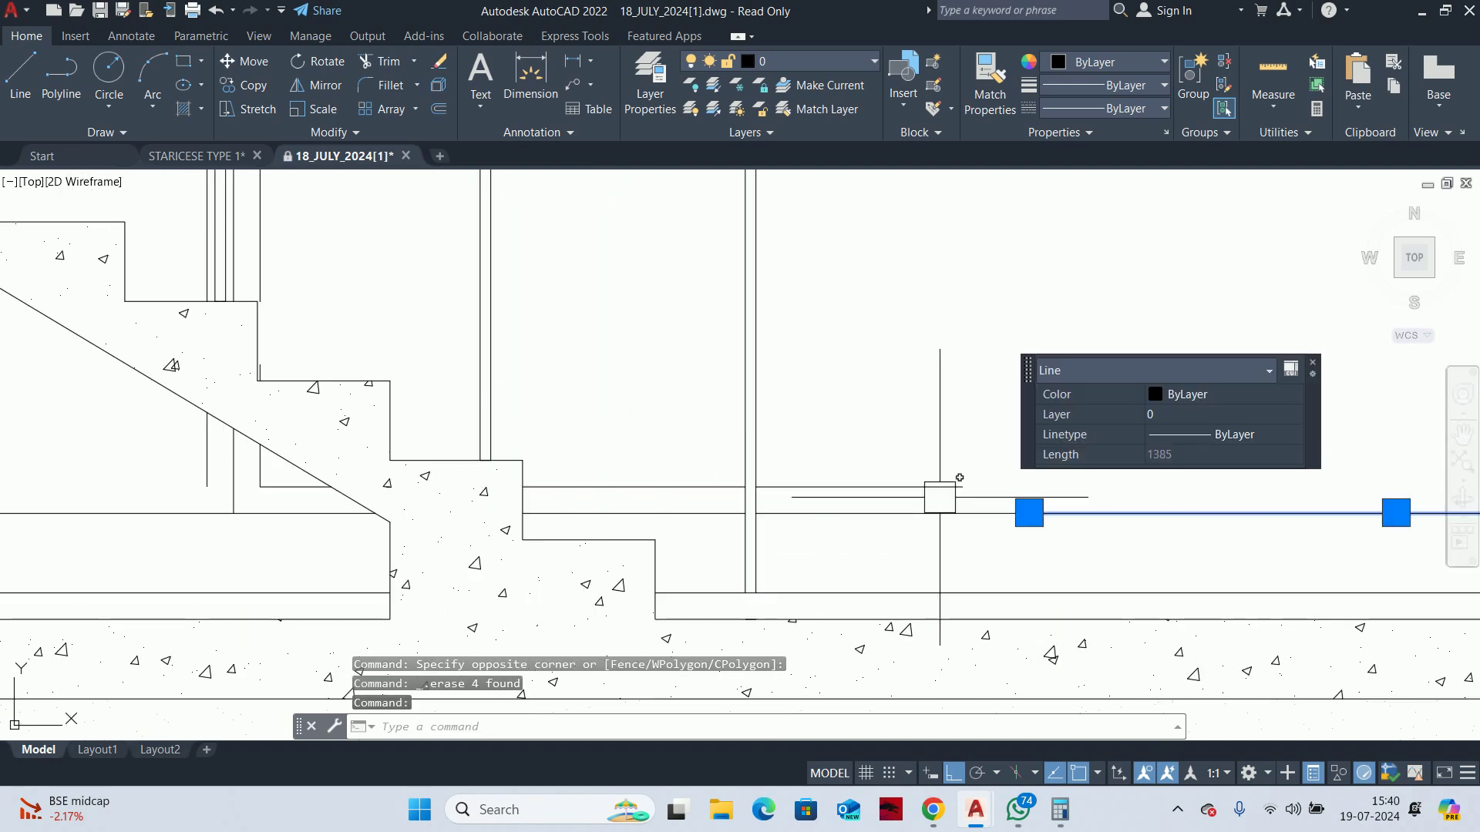
key(Escape)
click(935, 498)
key(Delete)
Erase the remaining stray horizontal lines and the four small lines beside the bottom step
scroll(919, 491, down, 3)
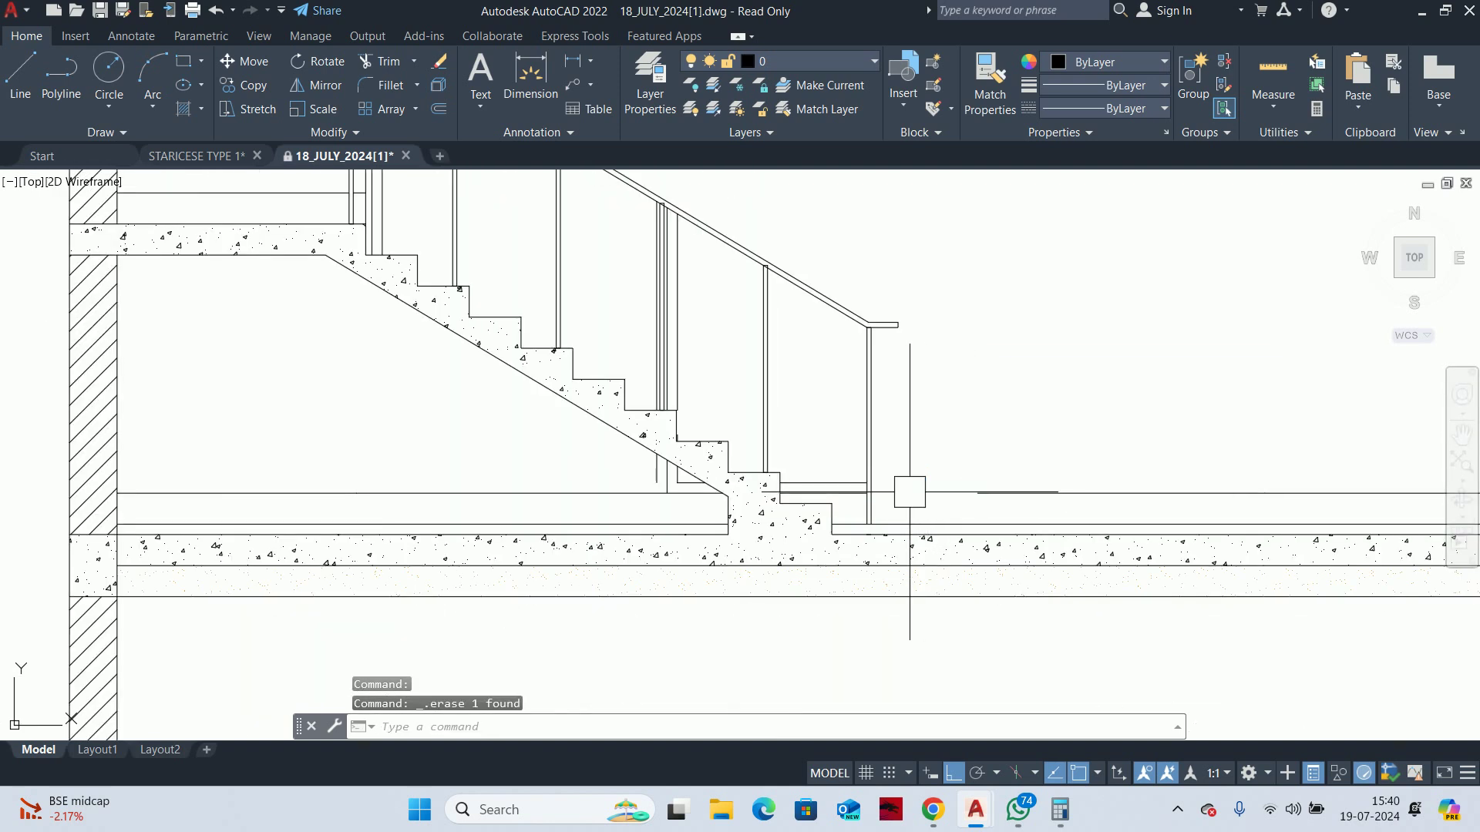
scroll(909, 491, down, 3)
click(1041, 490)
key(Delete)
click(1127, 488)
key(Delete)
scroll(708, 502, up, 3)
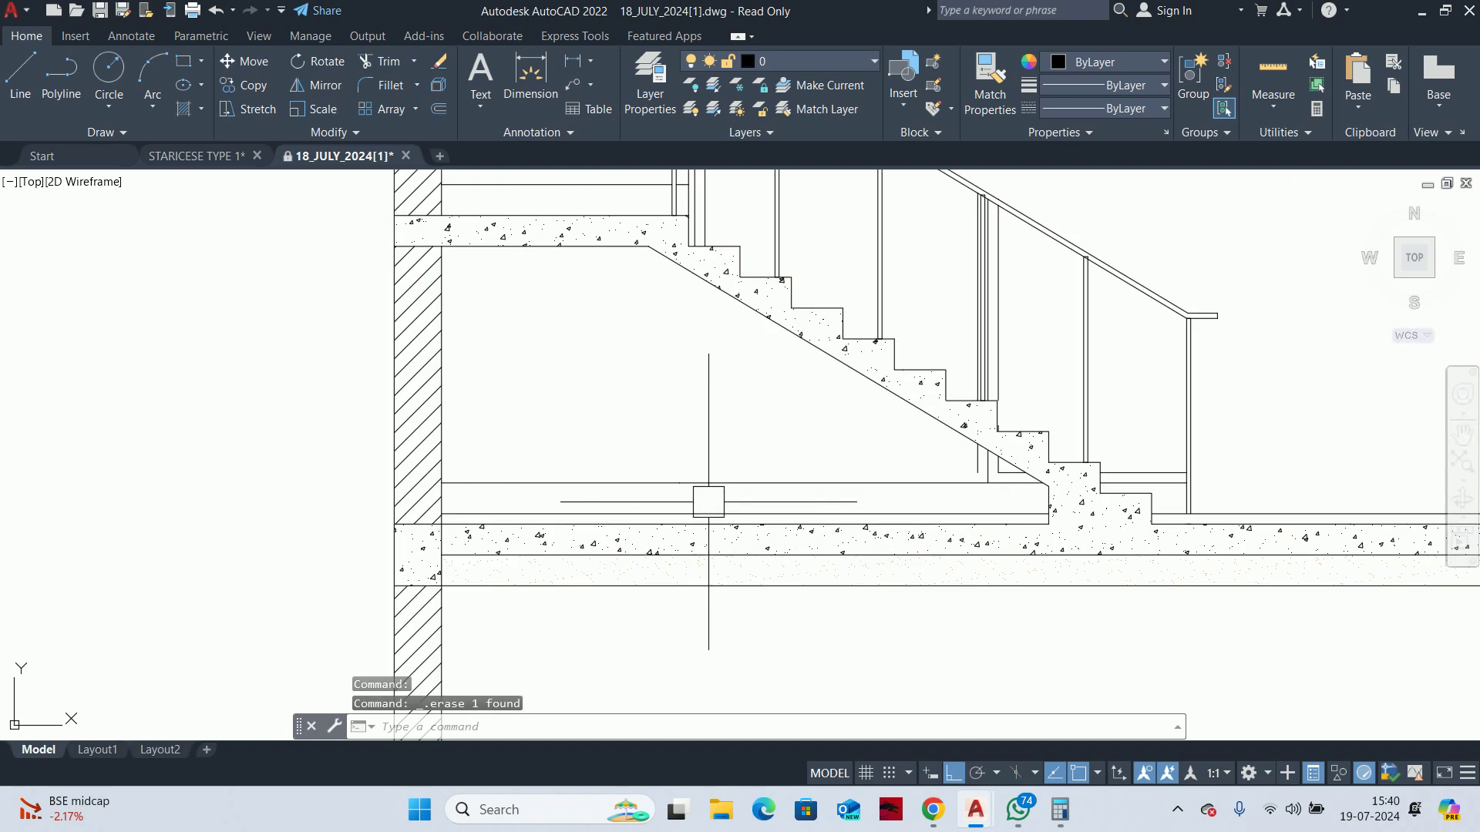
key(Delete)
scroll(711, 491, up, 3)
drag(948, 502, 810, 473)
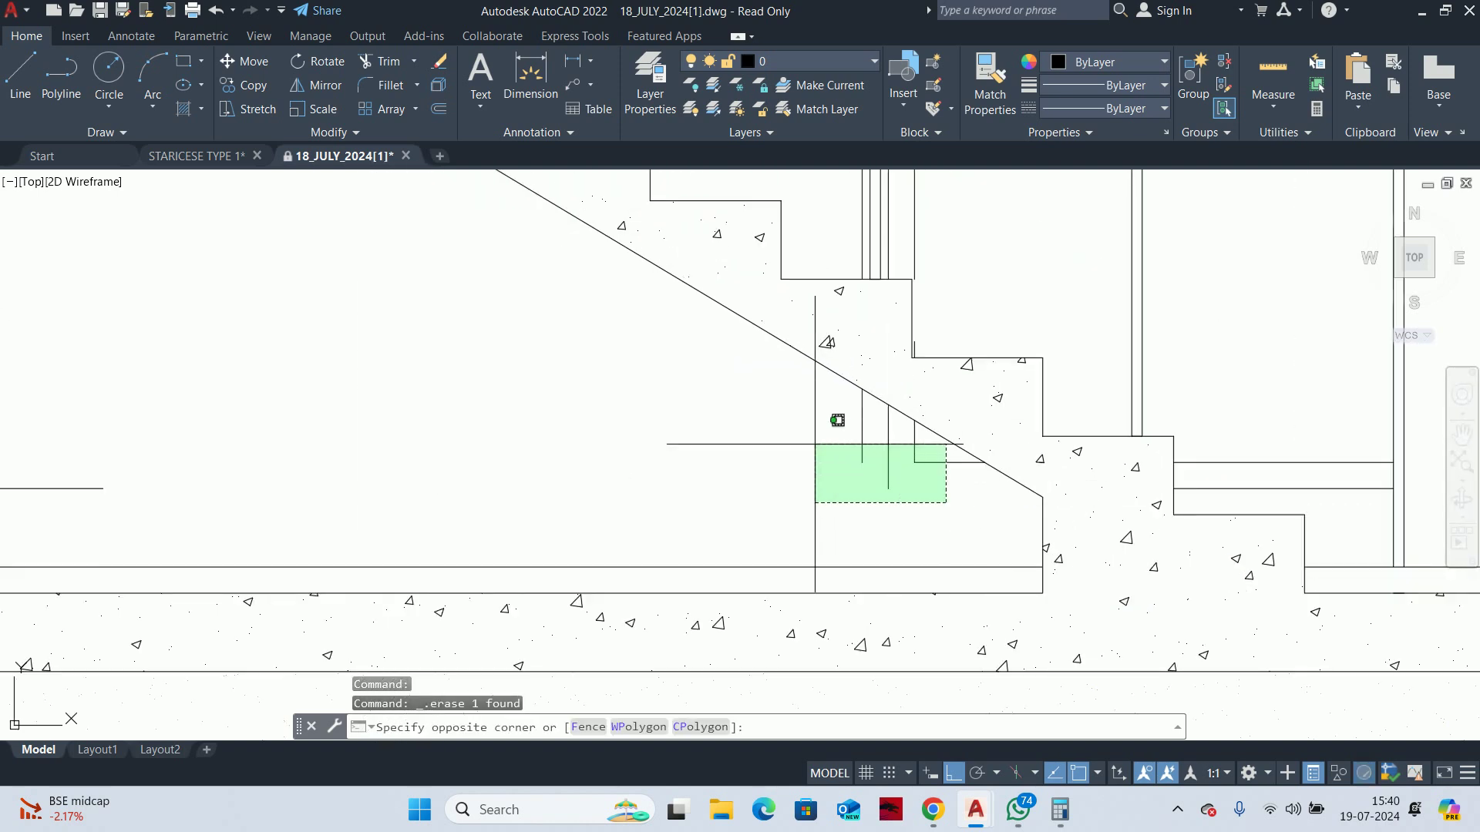
key(Delete)
Erase the horizontal line near the wall and bring the stair back into view
scroll(925, 485, down, 3)
scroll(1006, 499, up, 2)
scroll(1010, 462, up, 3)
click(1027, 425)
key(Delete)
scroll(971, 462, down, 3)
scroll(971, 456, down, 2)
scroll(869, 486, up, 4)
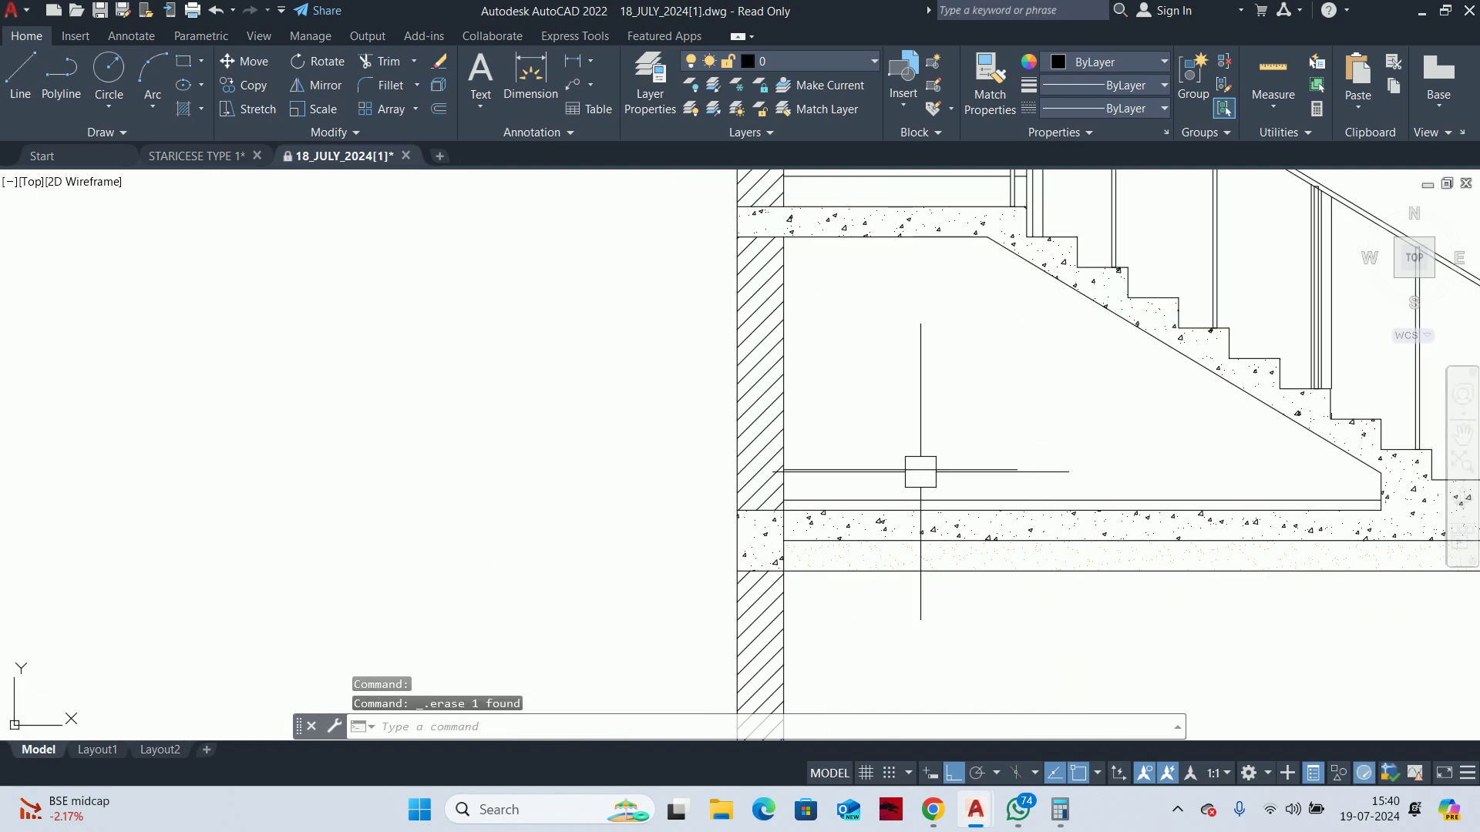
middle_drag(935, 504, 619, 499)
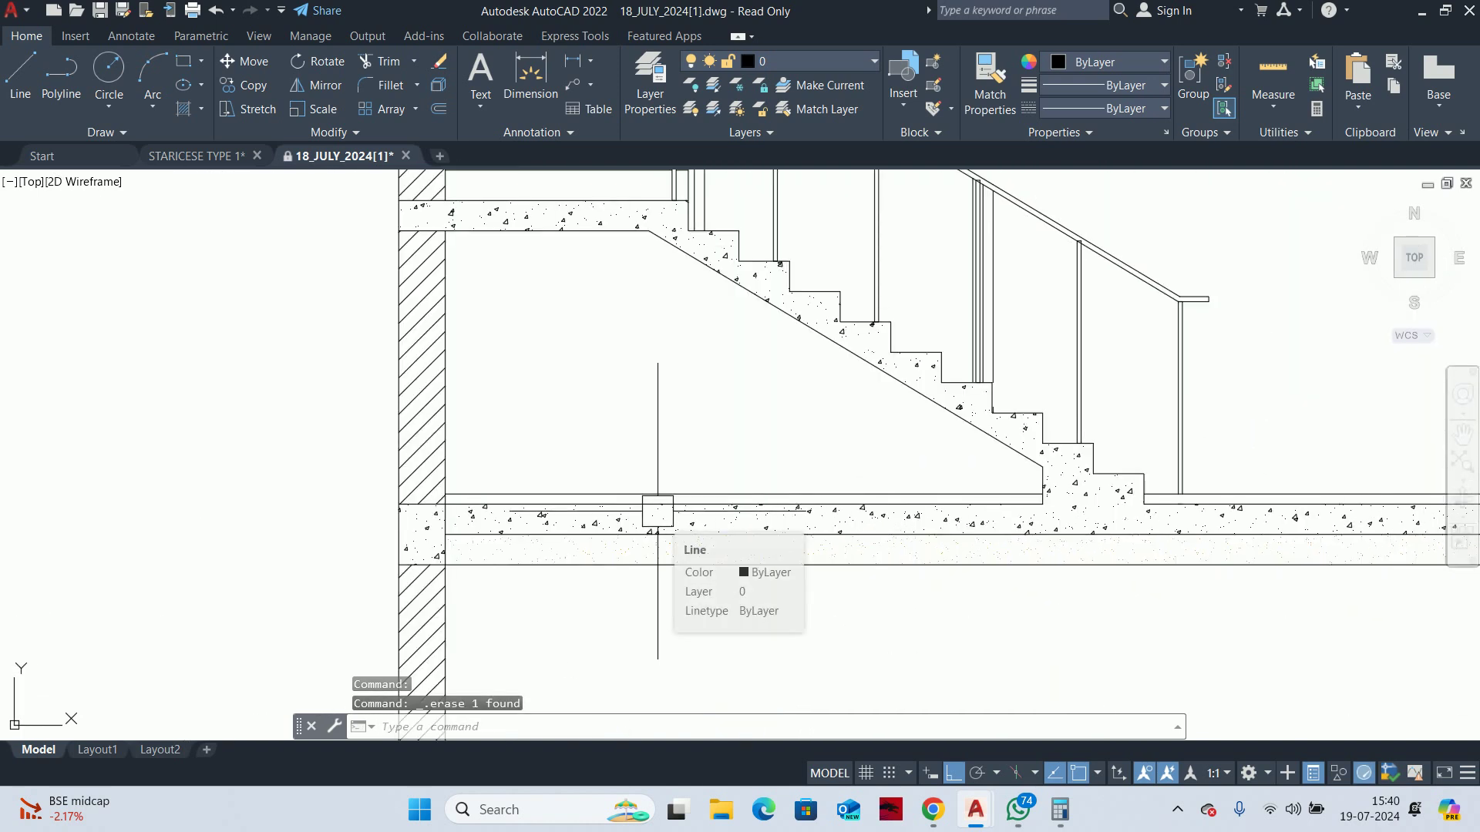
scroll(777, 511, down, 3)
scroll(928, 413, up, 5)
Erase the extra vertical railing line, leaving the balusters and handrail intact
click(1035, 344)
scroll(1004, 549, up, 1)
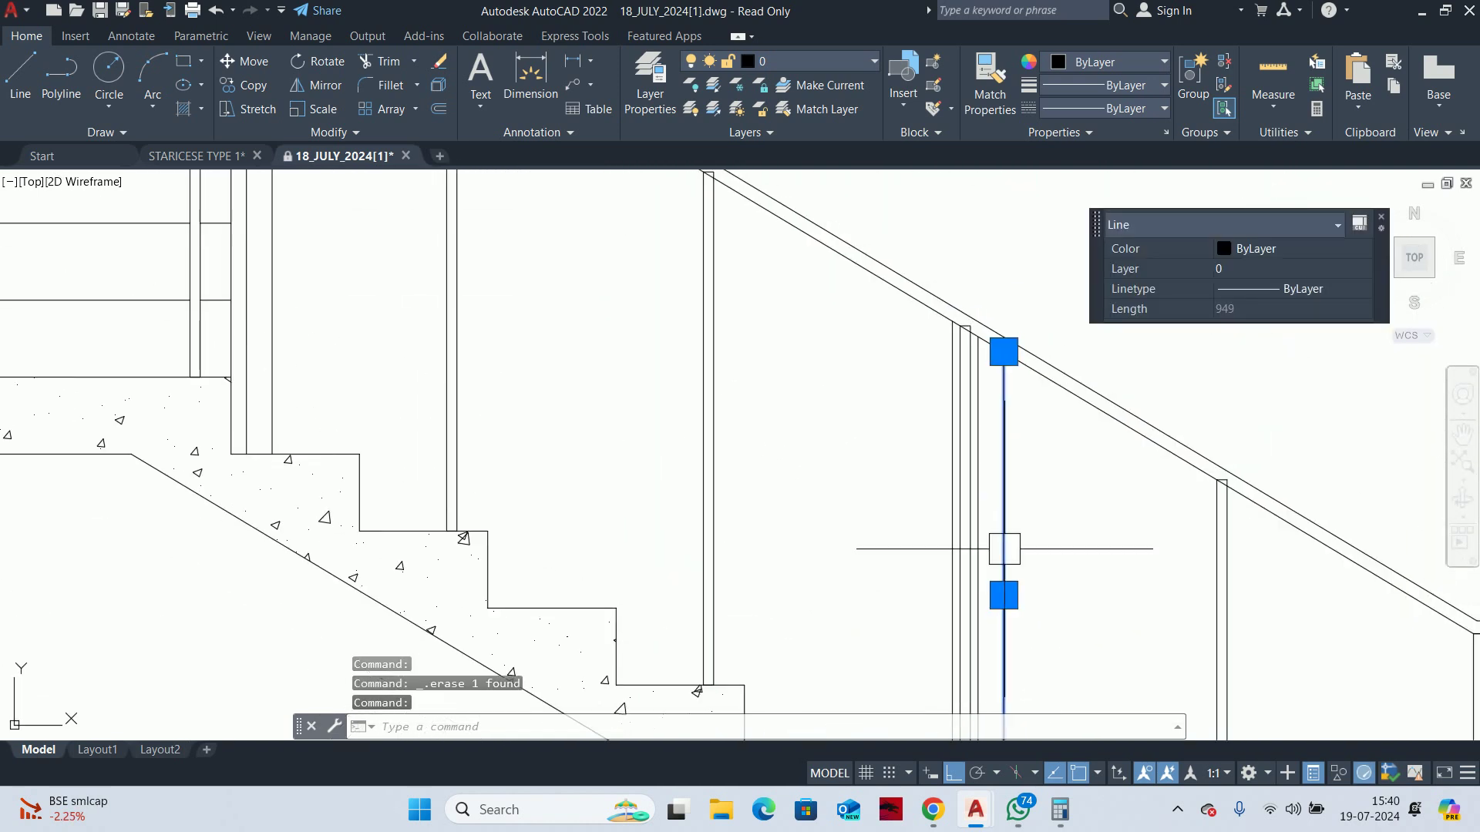
key(Delete)
scroll(971, 436, down, 3)
scroll(802, 482, down, 1)
scroll(801, 481, up, 6)
scroll(805, 424, down, 2)
click(806, 462)
key(Escape)
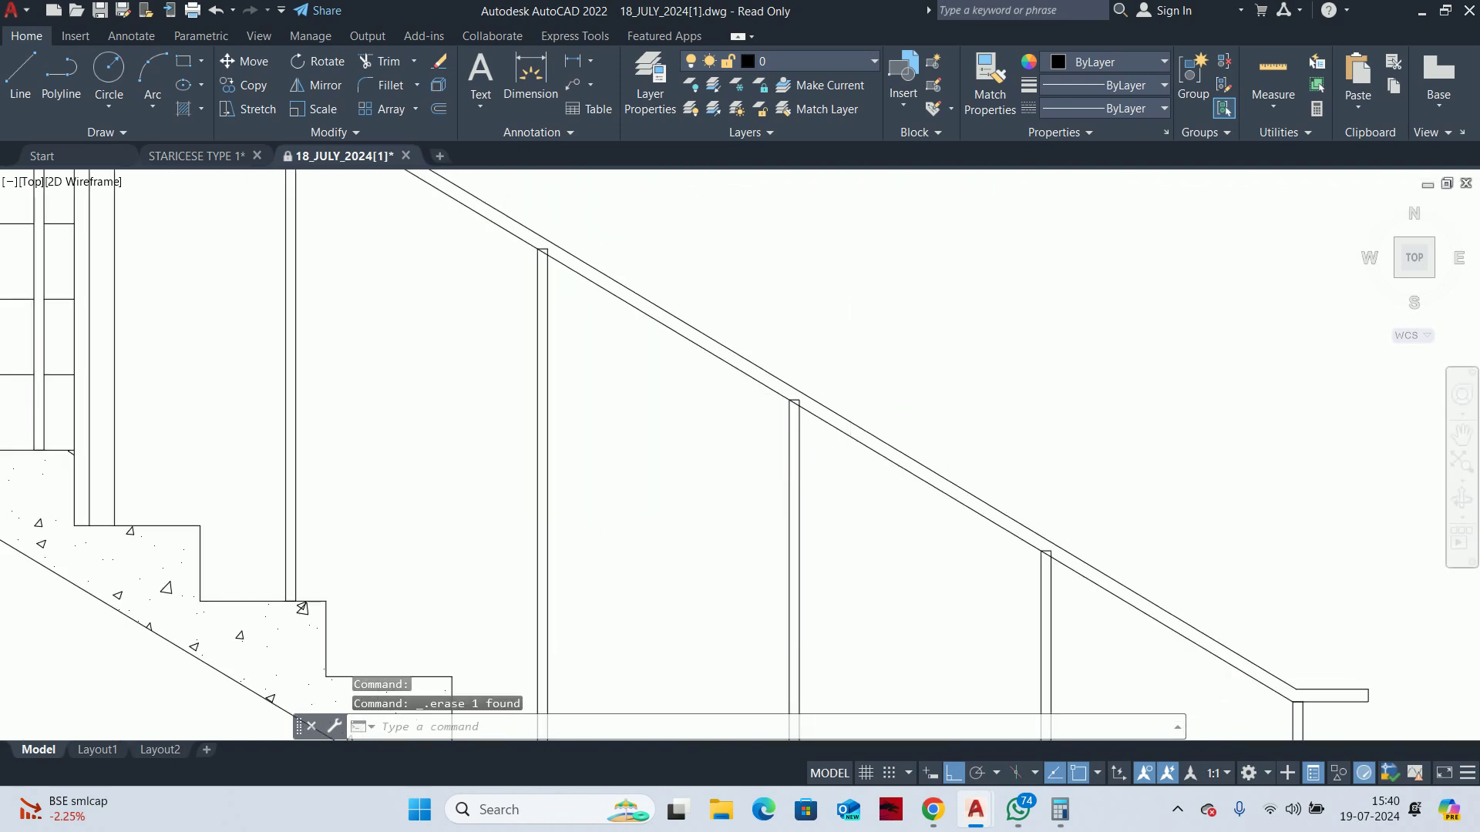
scroll(848, 439, down, 3)
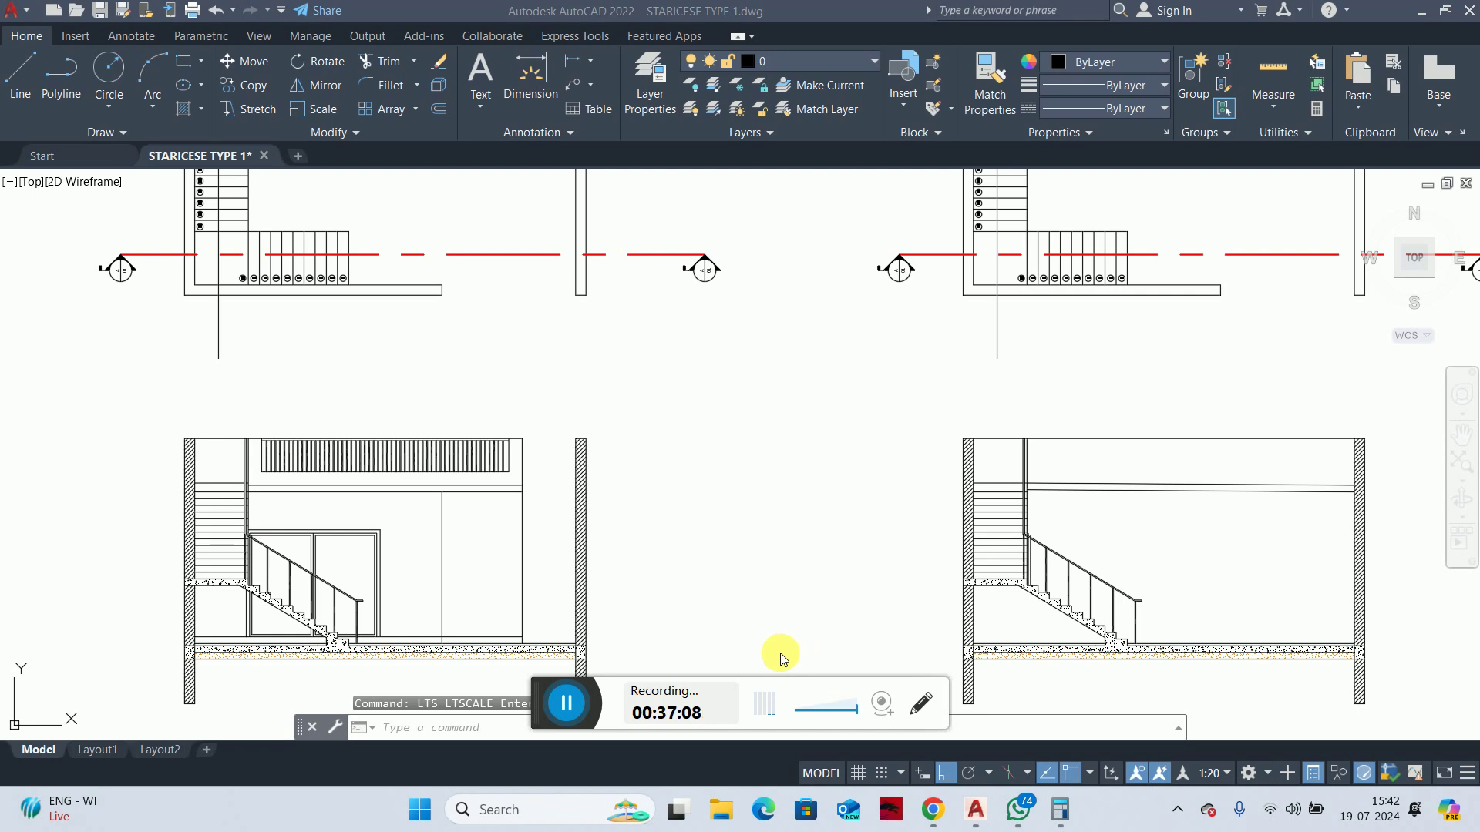
Set the linetype scale factor to 2 with LTS for finer red section dashes
key(Escape)
key(Escape)
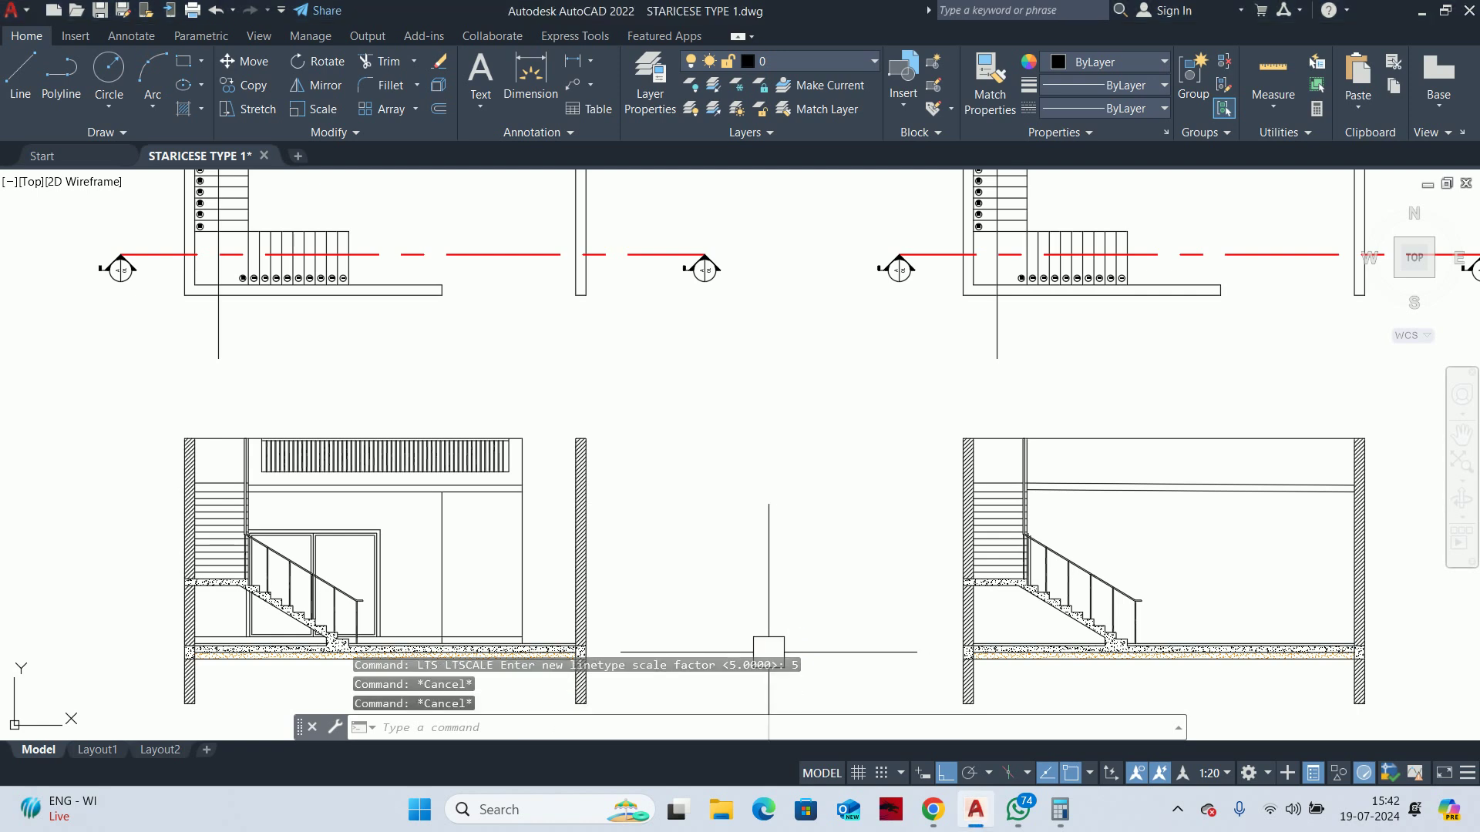
text(ts)
key(Return)
key(Return)
scroll(768, 652, down, 3)
key(Escape)
key(Escape)
scroll(615, 472, up, 2)
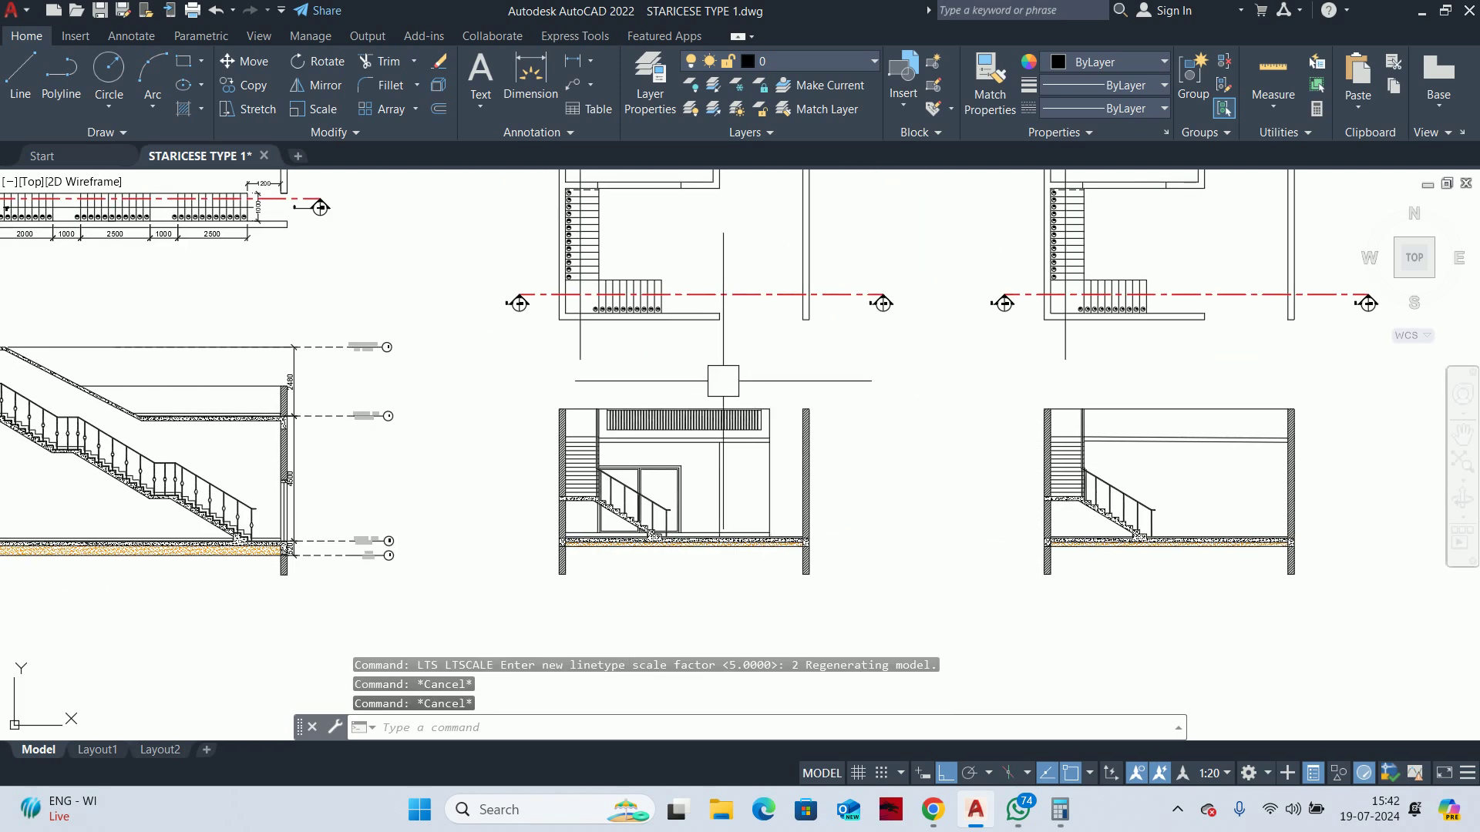
scroll(723, 380, up, 2)
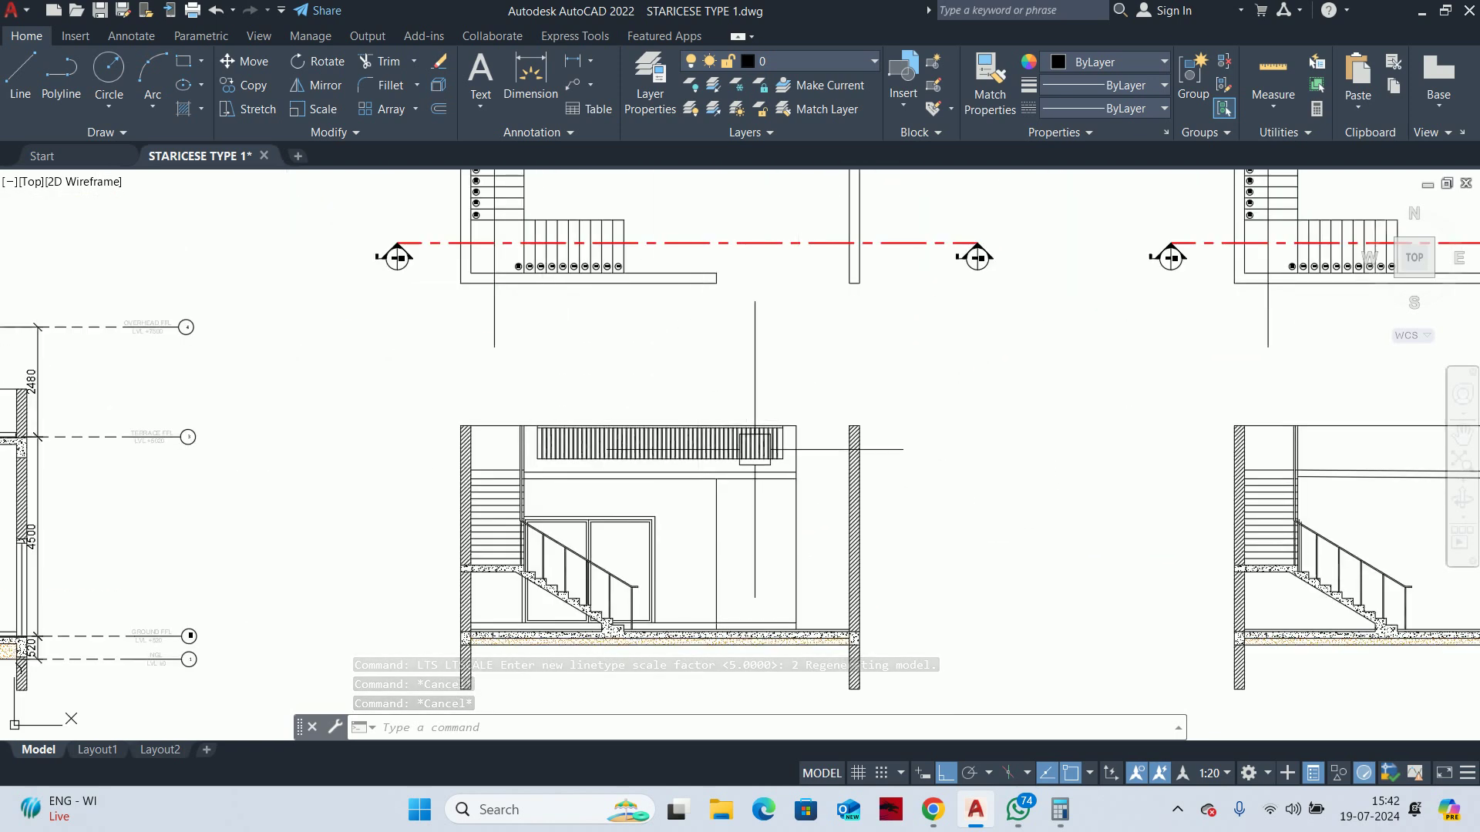
Pan and zoom across the elevations and left stair section to check the dashed lines
middle_drag(798, 363, 797, 298)
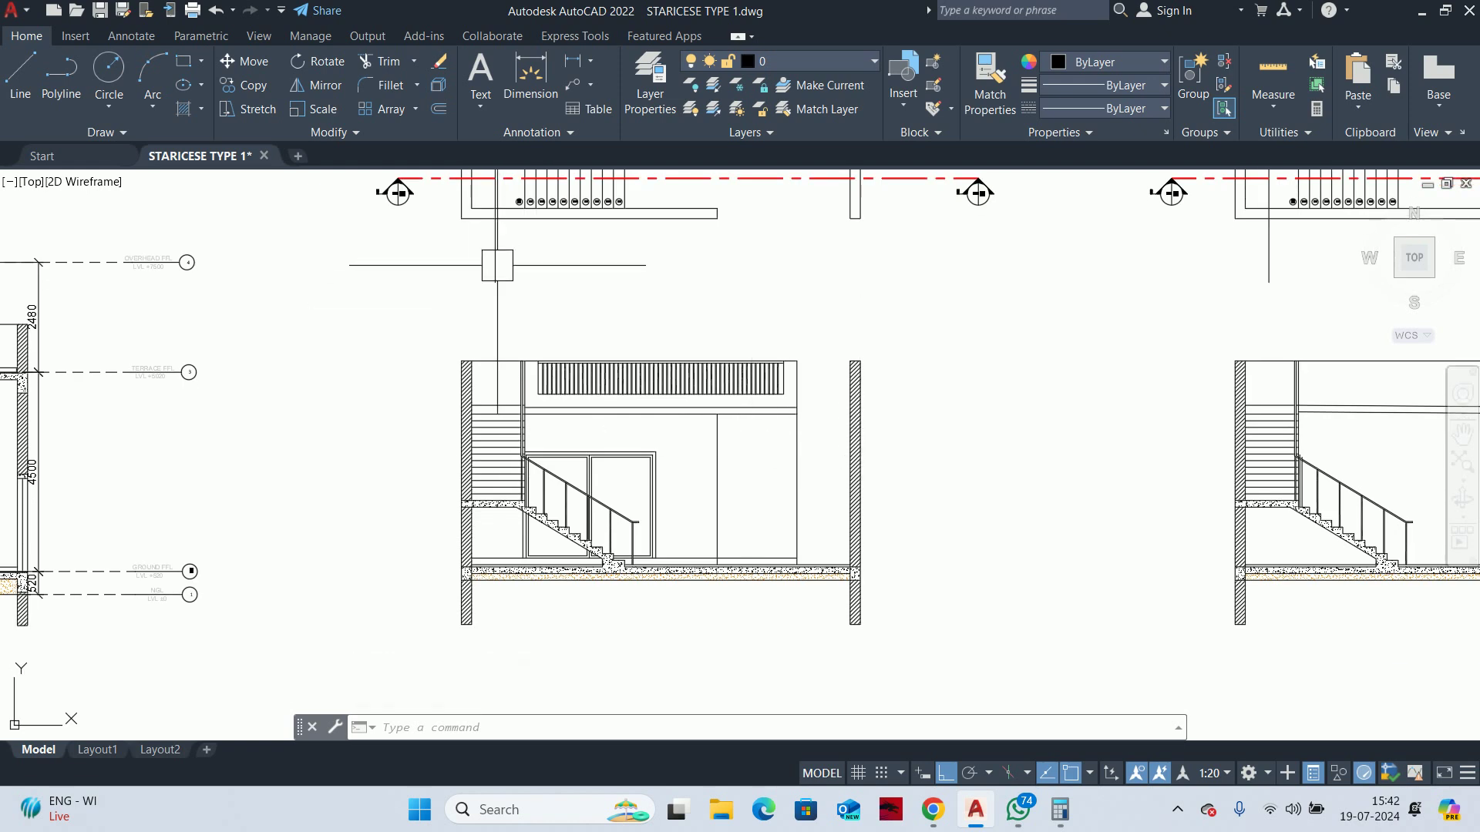
key(Escape)
middle_drag(415, 384, 757, 318)
scroll(478, 485, up, 3)
scroll(472, 416, down, 4)
scroll(471, 383, up, 1)
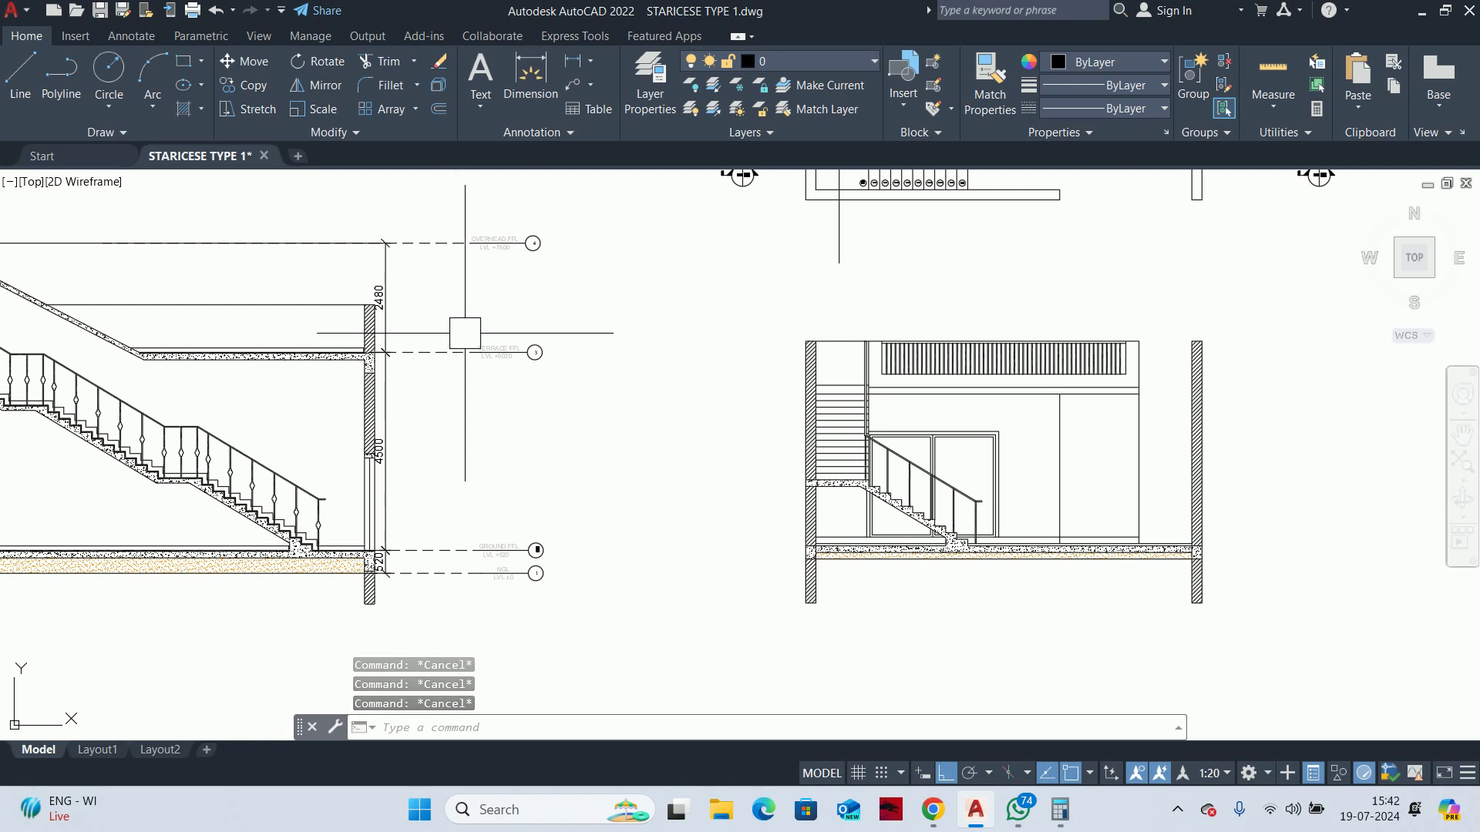
scroll(501, 385, up, 2)
scroll(802, 483, down, 2)
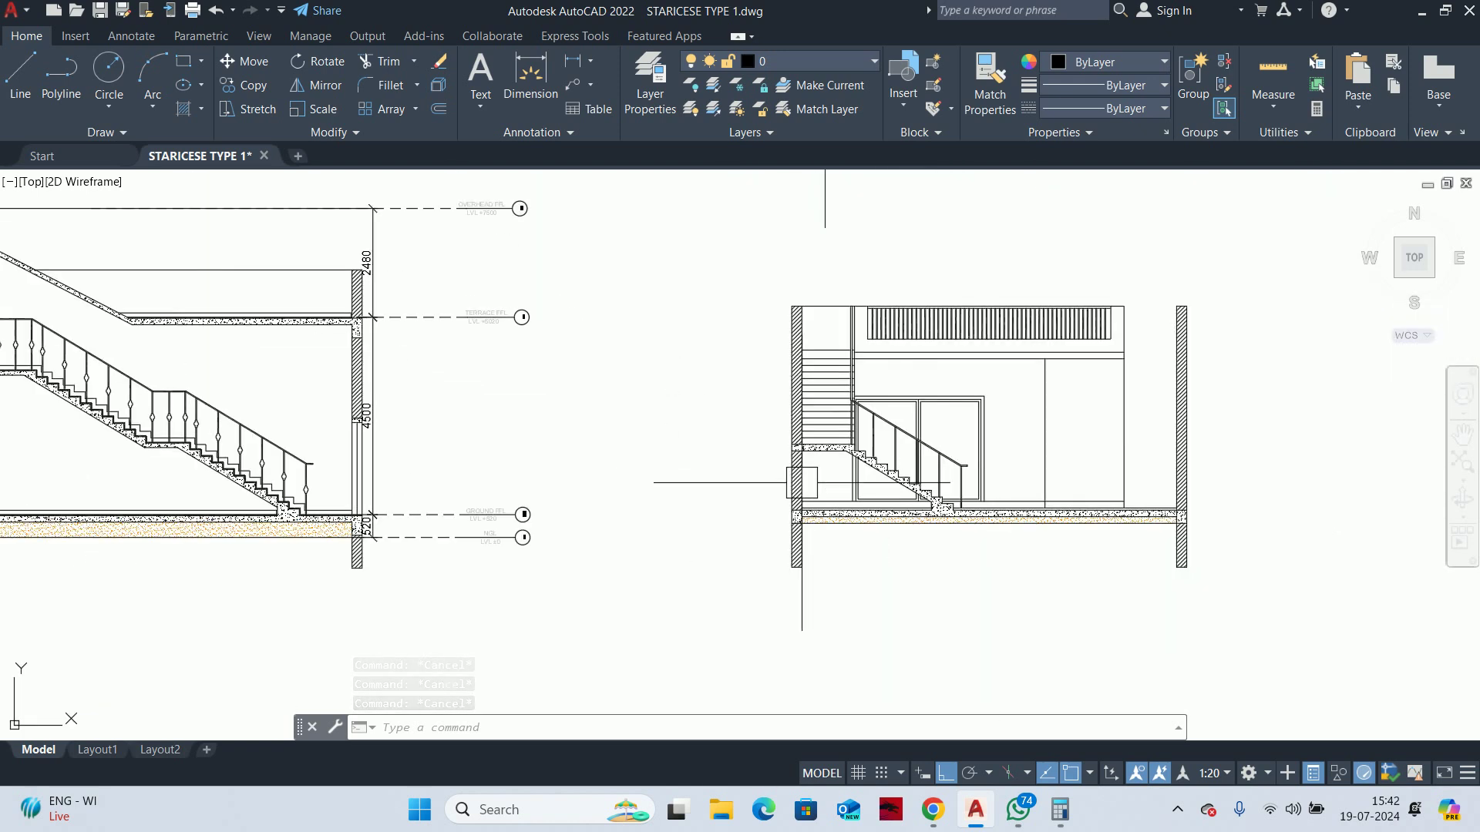
scroll(805, 474, up, 4)
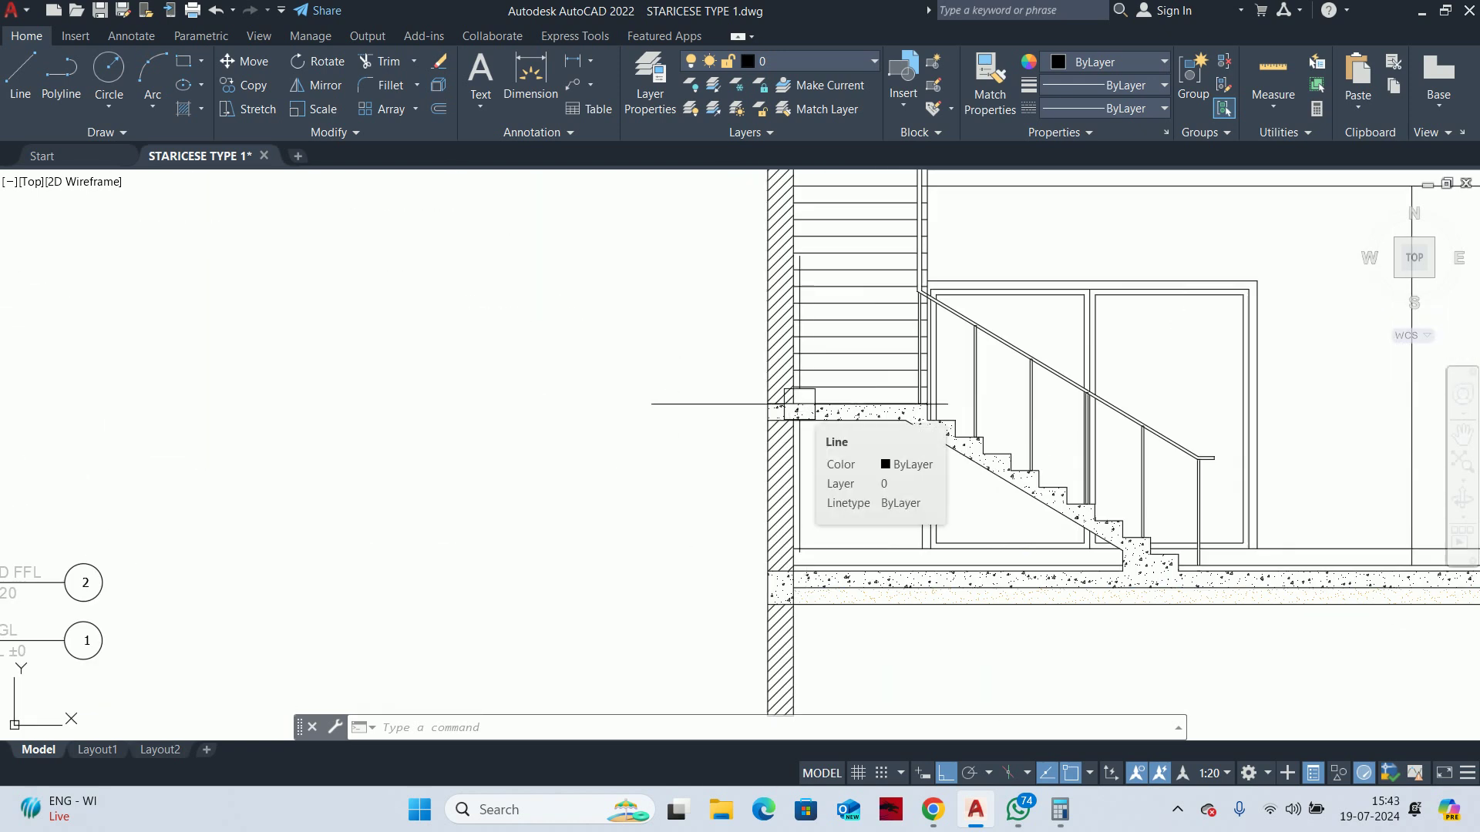
scroll(799, 404, down, 2)
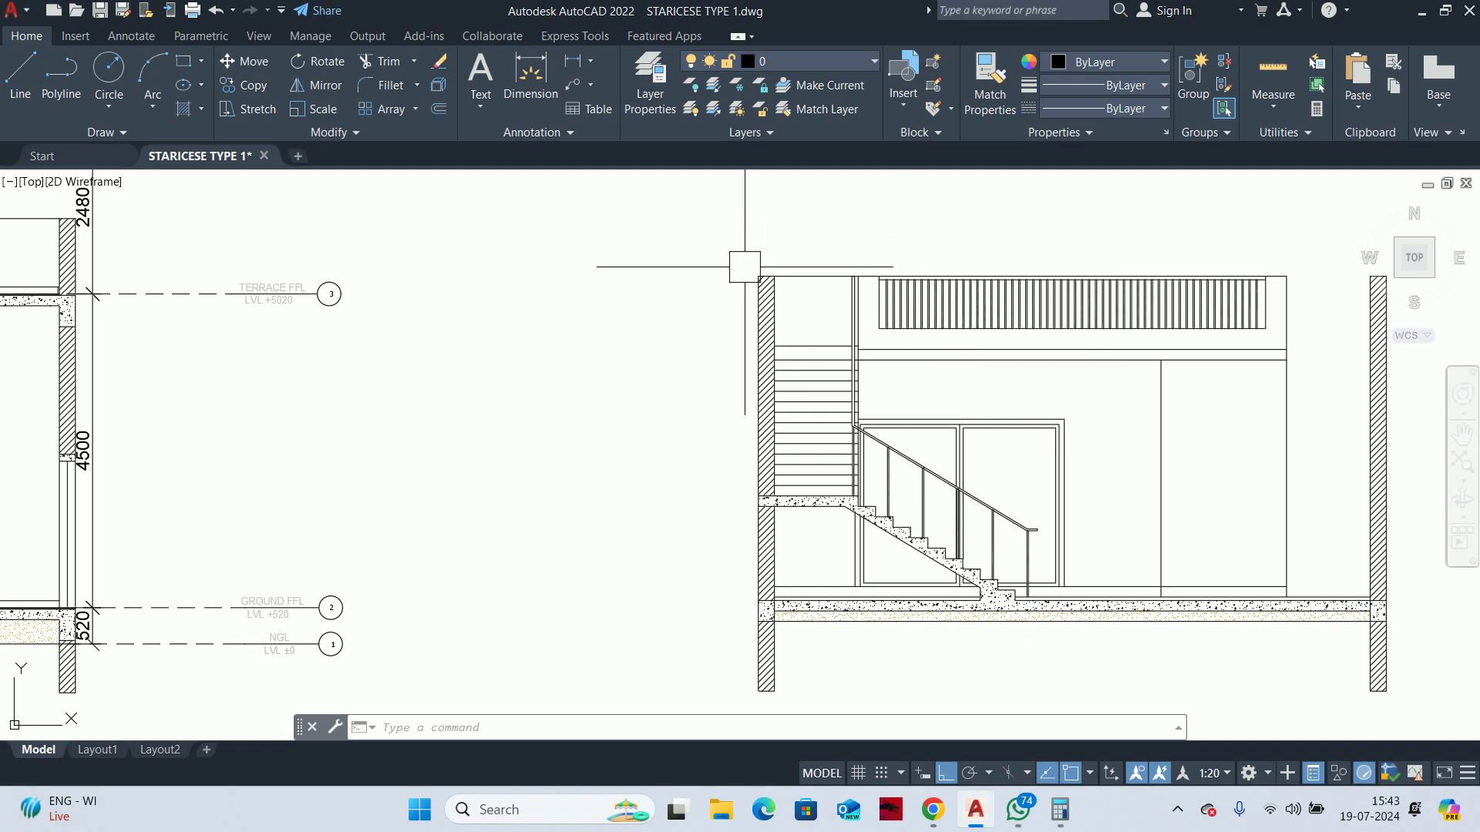
scroll(745, 267, down, 2)
scroll(751, 324, down, 2)
key(Escape)
key(Escape)
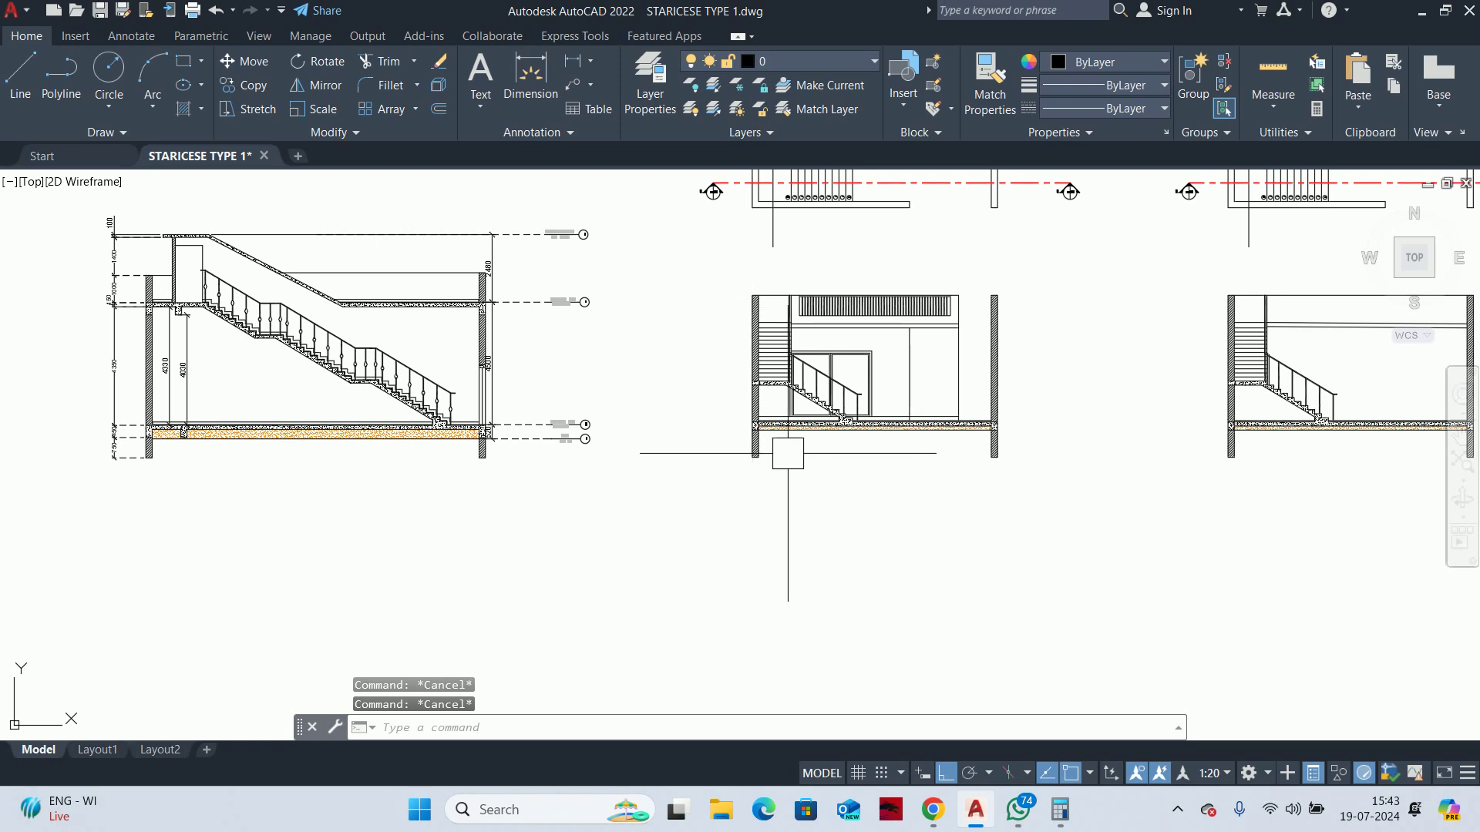
Bring the floor plans into view and centre the right-hand plan
middle_drag(788, 453, 679, 540)
scroll(679, 540, down, 2)
scroll(679, 490, up, 1)
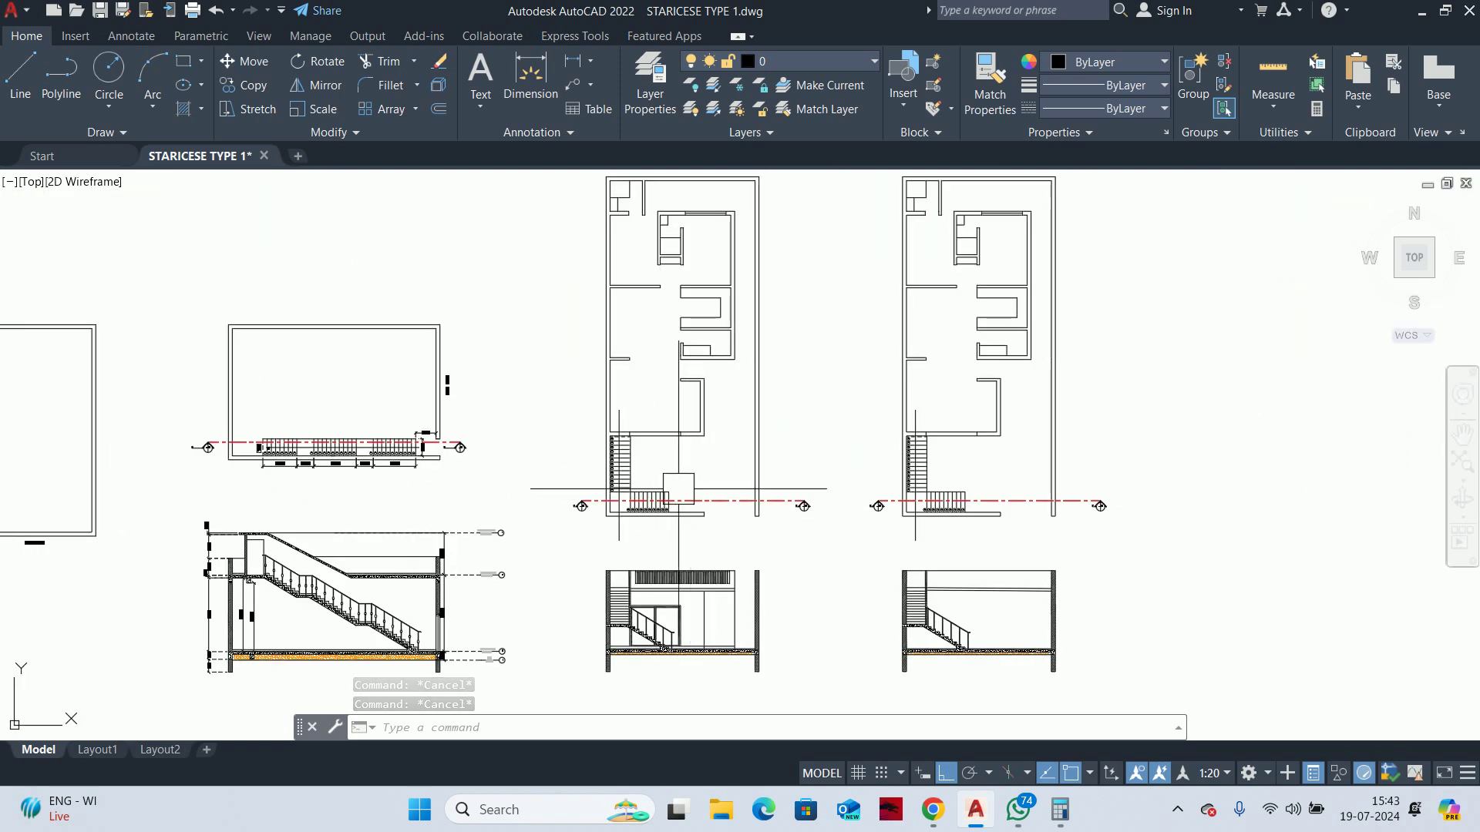
middle_drag(680, 489, 670, 536)
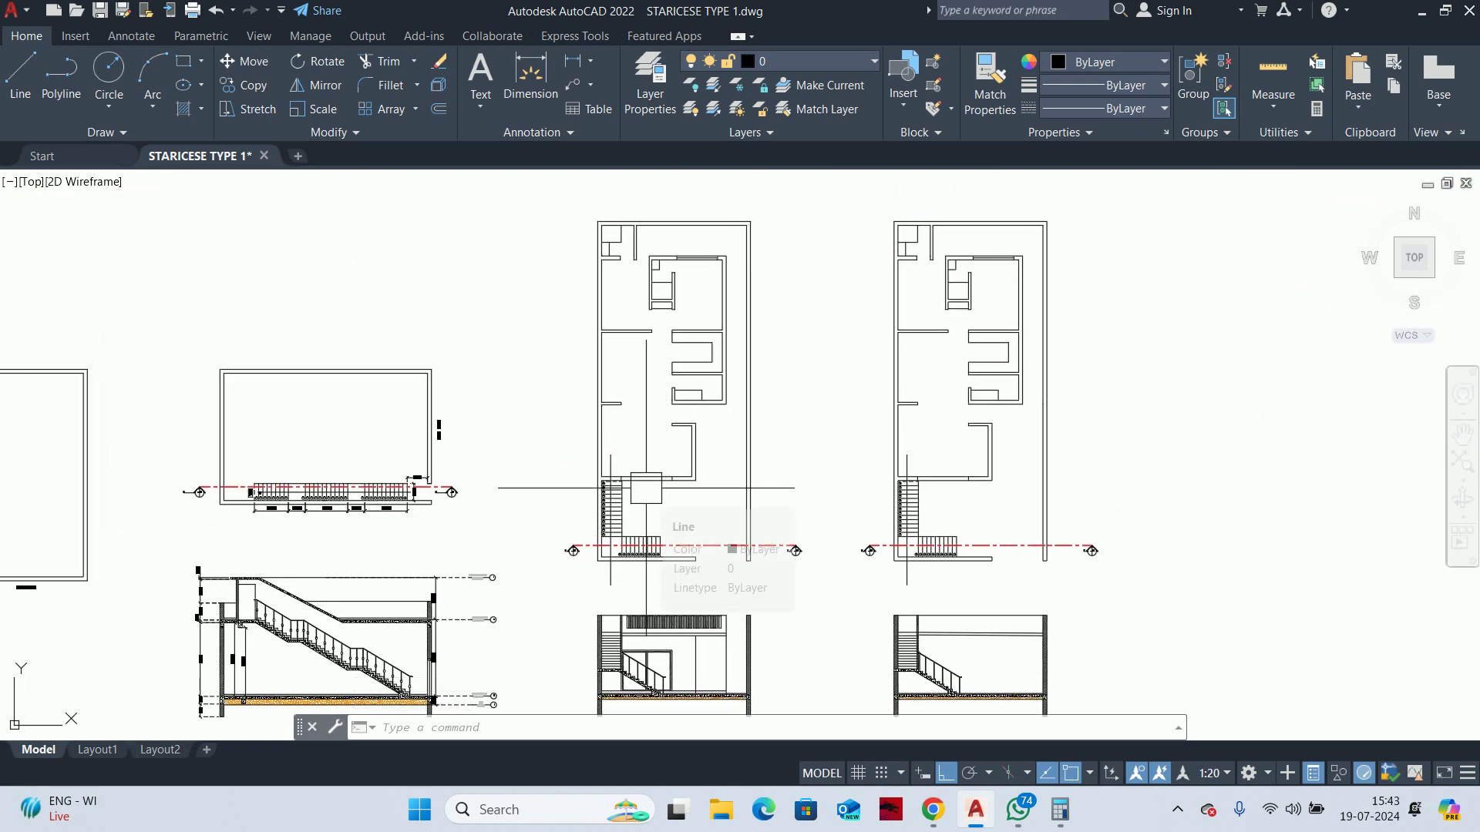
middle_drag(645, 397, 630, 415)
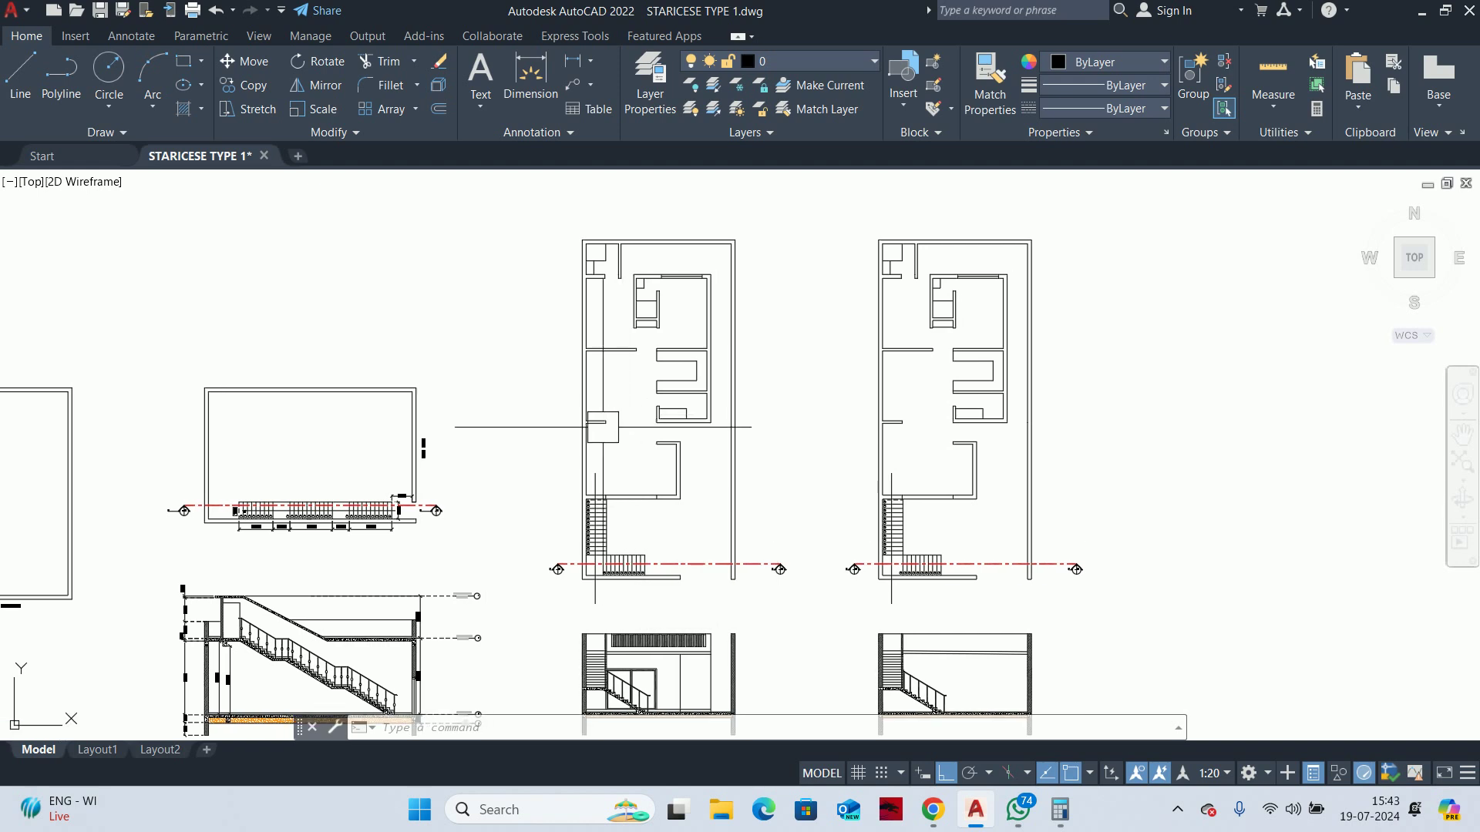
Start copying the window-selected floor plan, then abandon the copy
text(co)
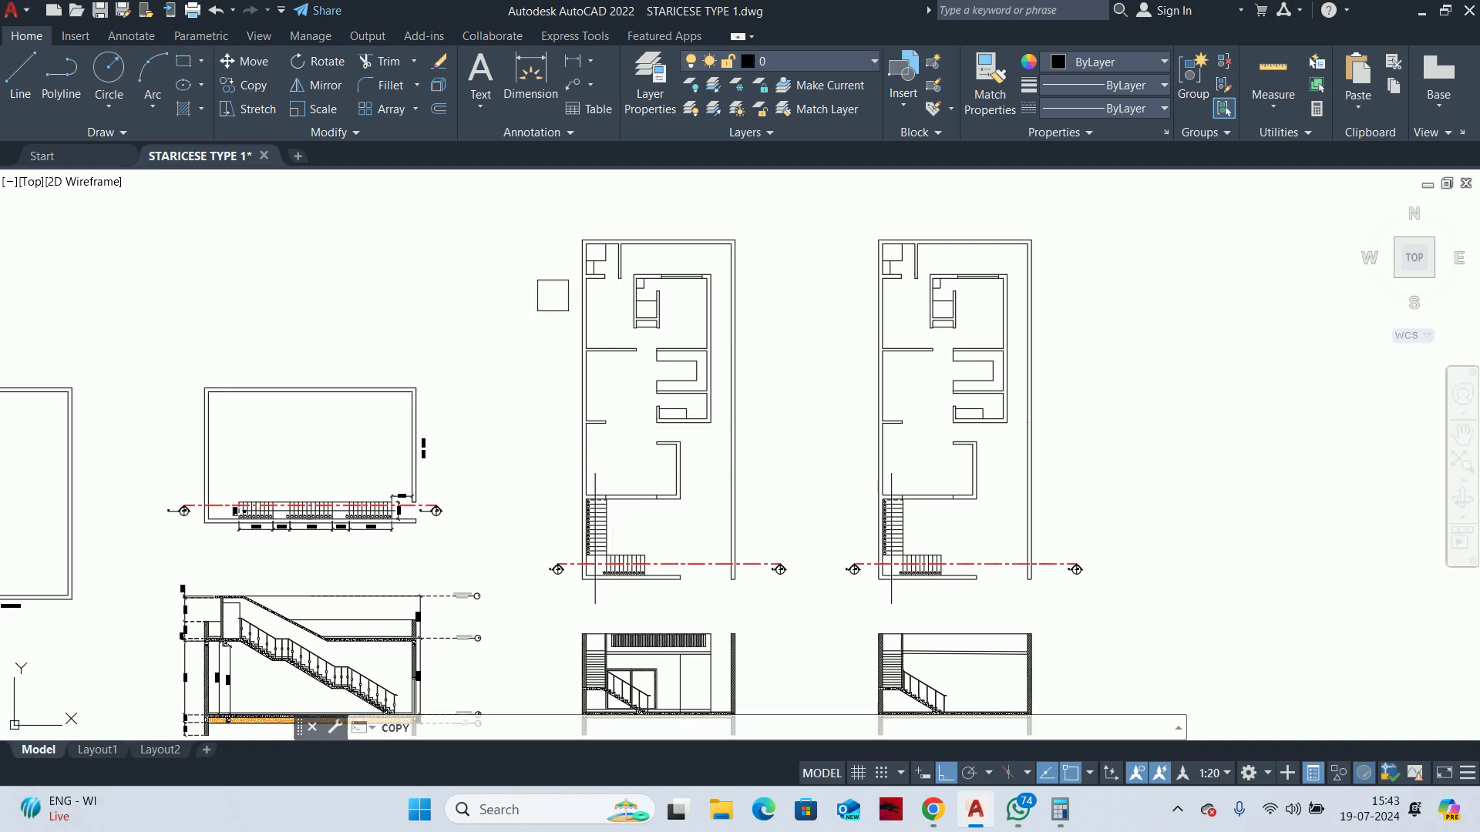
key(Return)
click(543, 222)
click(809, 611)
key(Return)
click(557, 569)
mouse_move(963, 528)
middle_down()
mouse_move(17, 509)
mouse_move(756, 512)
middle_up()
key(Escape)
key(Escape)
key(Escape)
Erase the right plan's section line, section mark, stair treads and step numbers
scroll(881, 598, up, 3)
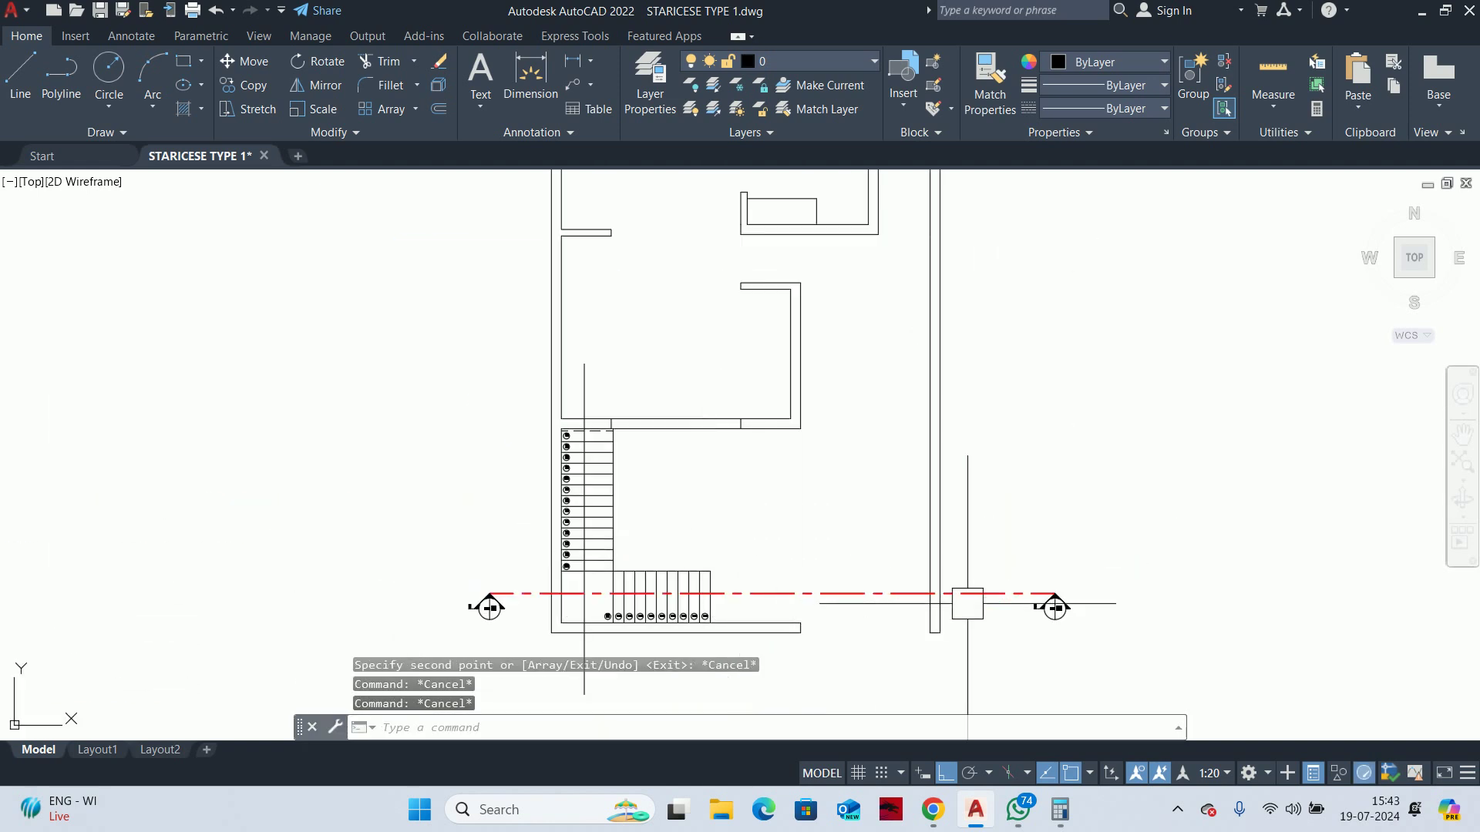
click(1126, 670)
click(1017, 562)
key(Delete)
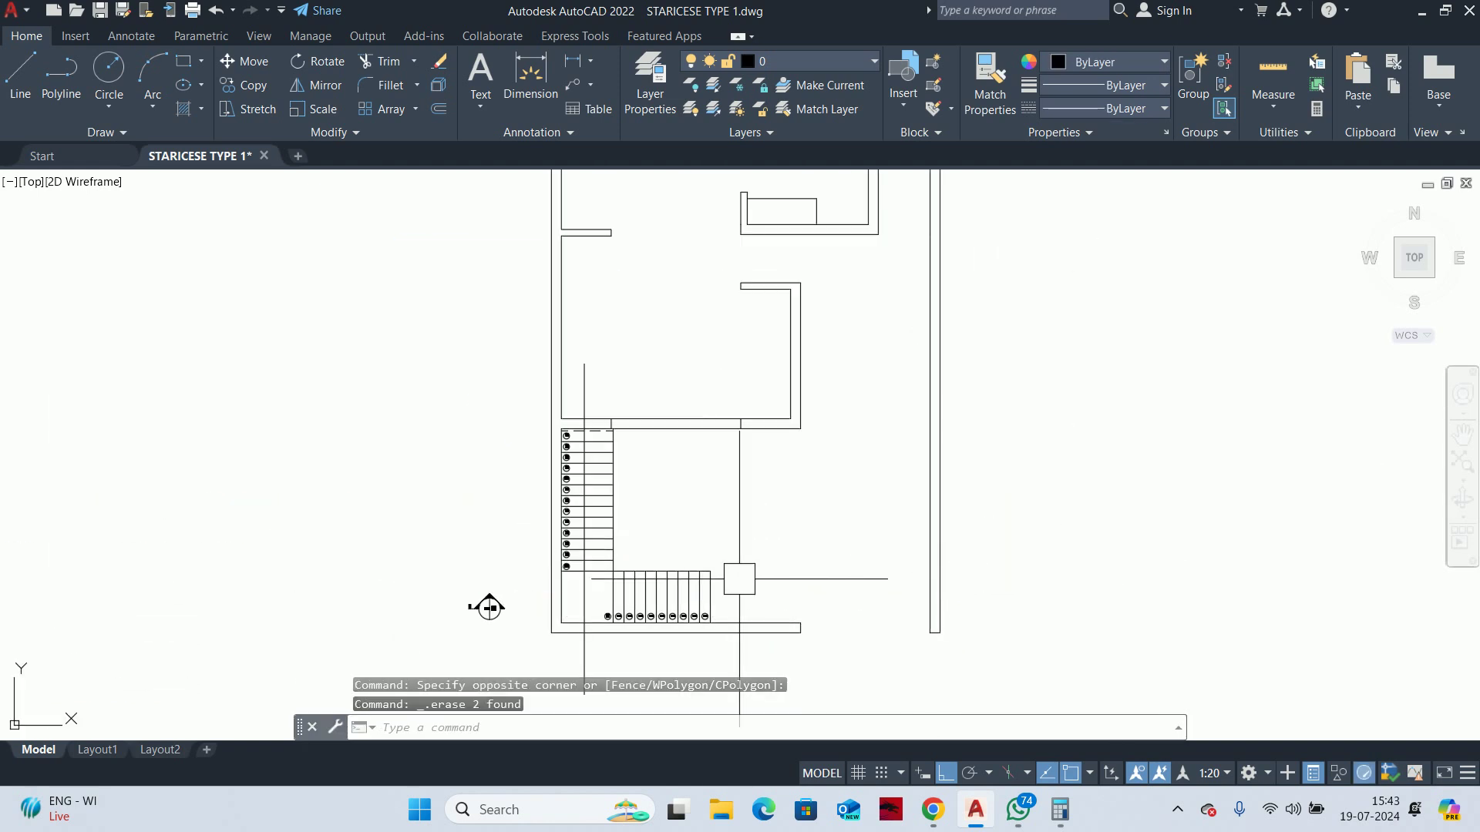
click(755, 621)
click(590, 426)
key(Delete)
Erase the dashed hidden line and the vertical and bottom rows of baluster dots
scroll(585, 436, up, 4)
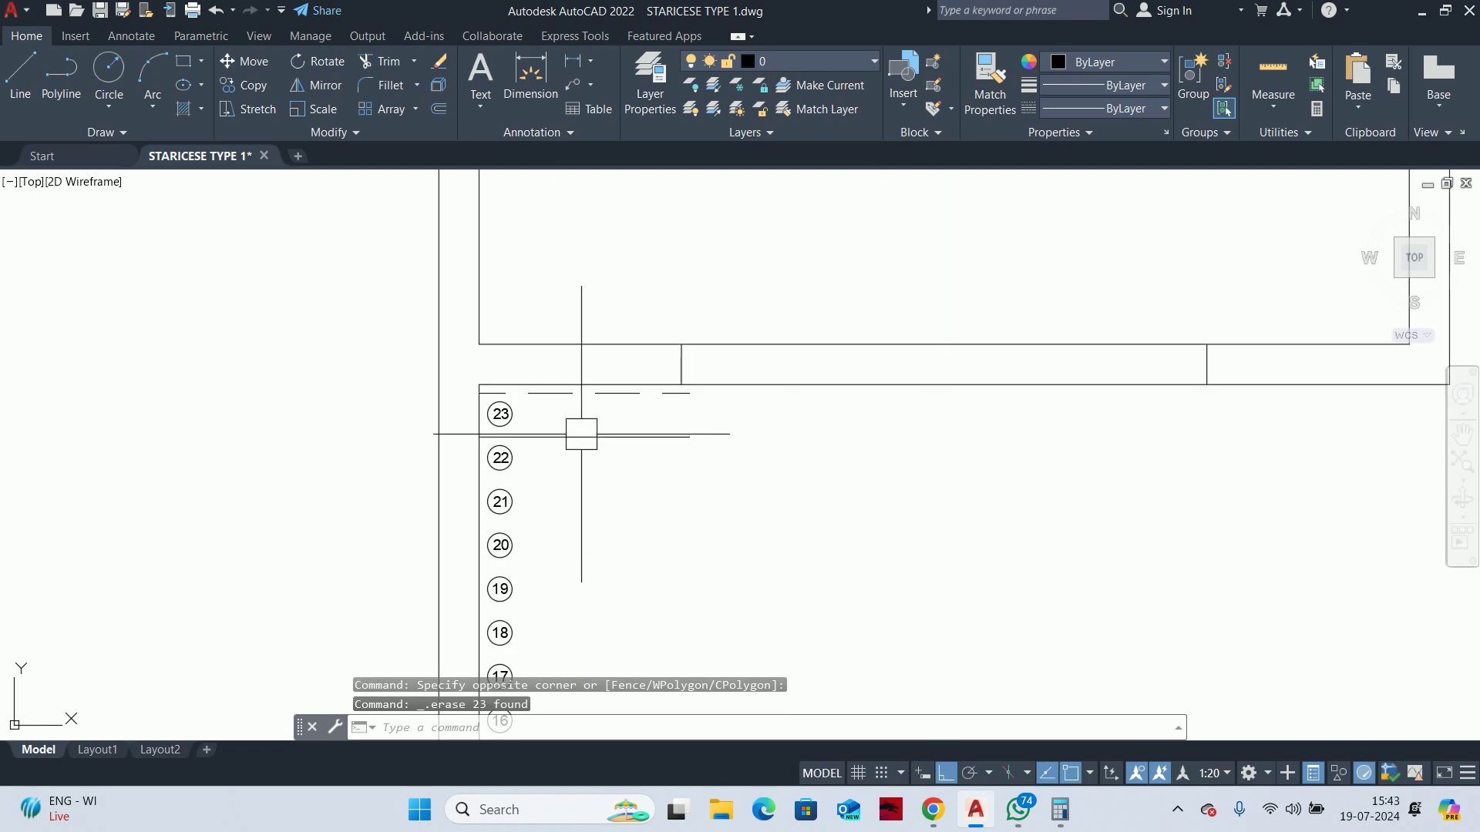
click(569, 393)
key(Delete)
scroll(461, 575, down, 5)
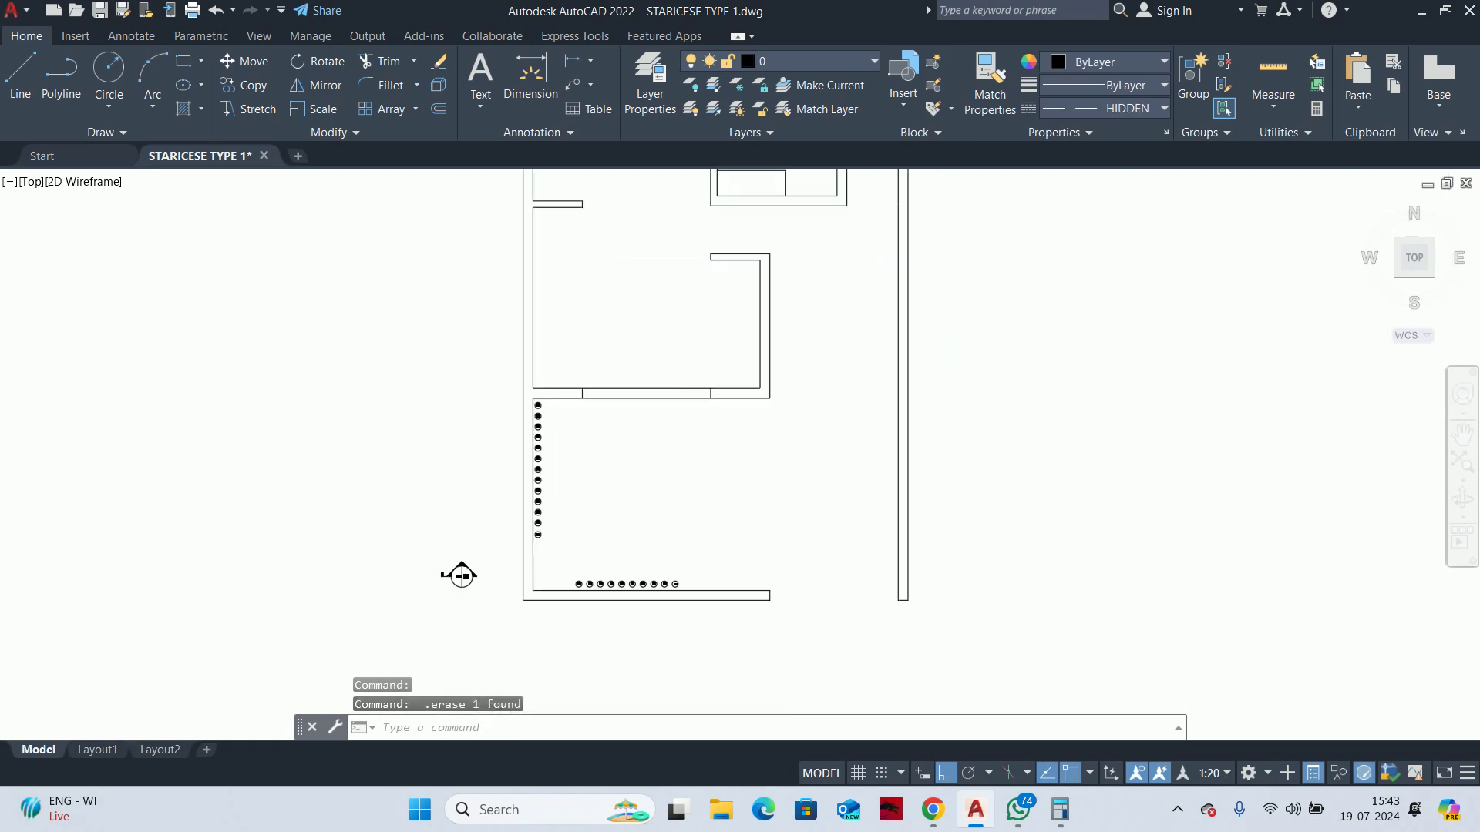
click(451, 377)
click(552, 593)
key(Delete)
click(567, 562)
click(701, 626)
key(Delete)
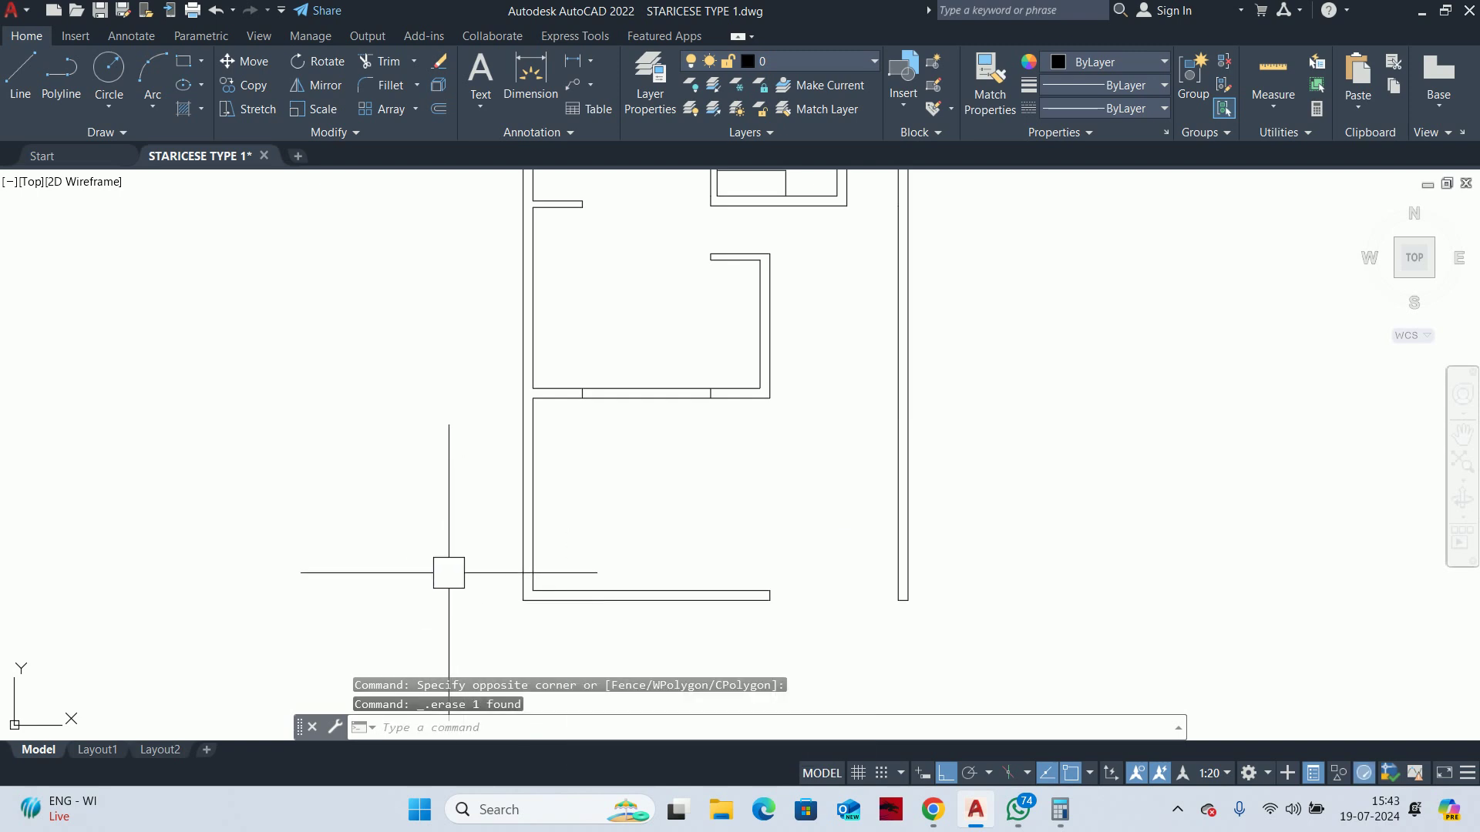